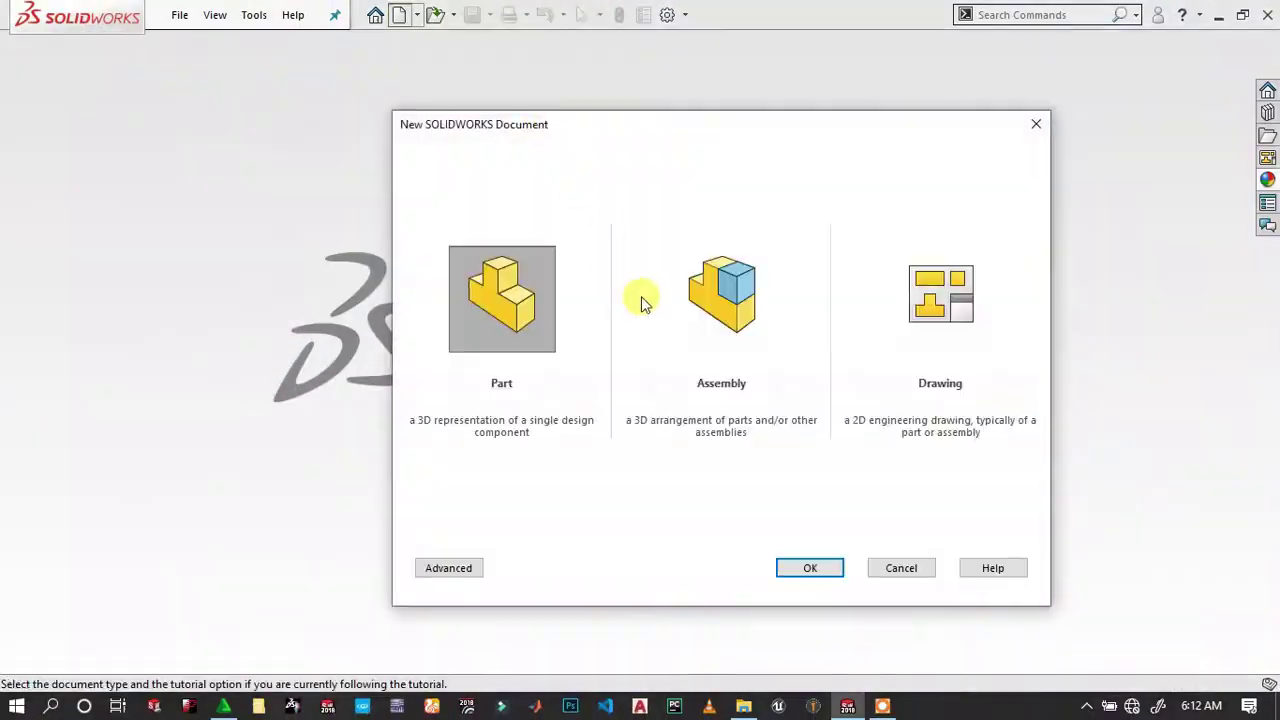
Create a new assembly document and select all part files, part 1 cyclone through Part 19 BEATER.
click(741, 317)
click(812, 571)
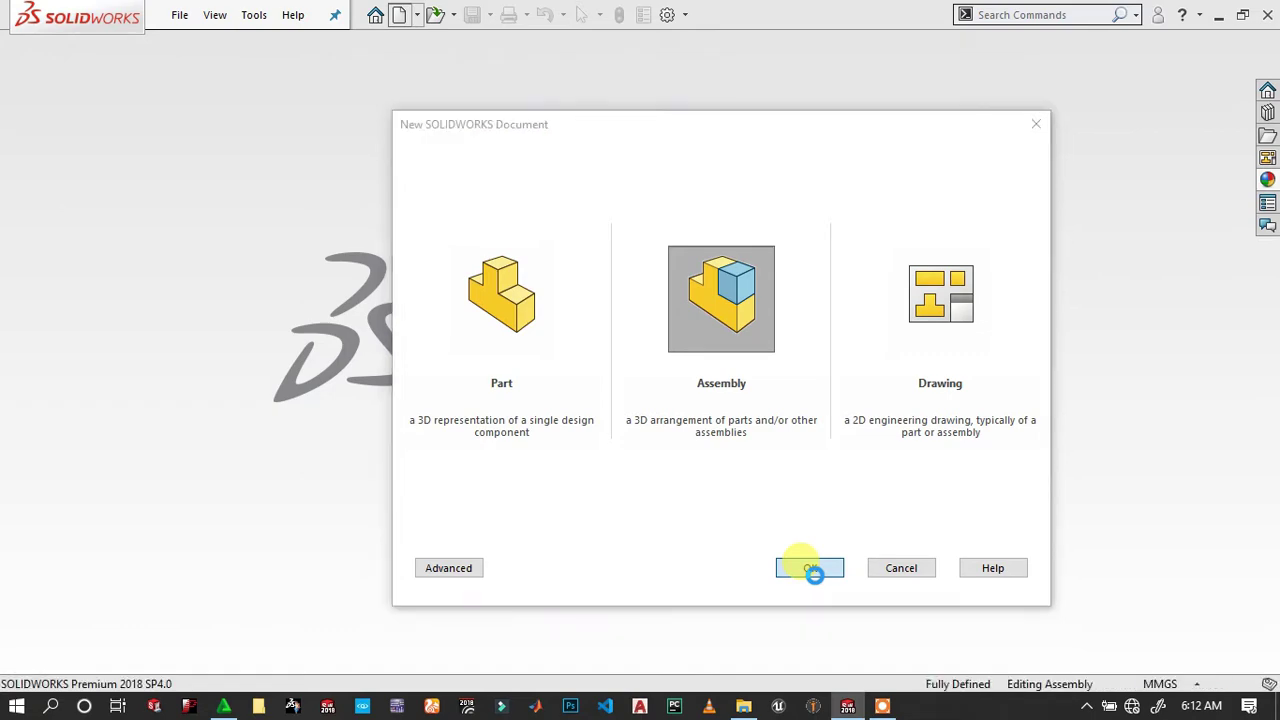
key(ctrl+a)
scroll(540, 237, right, 2)
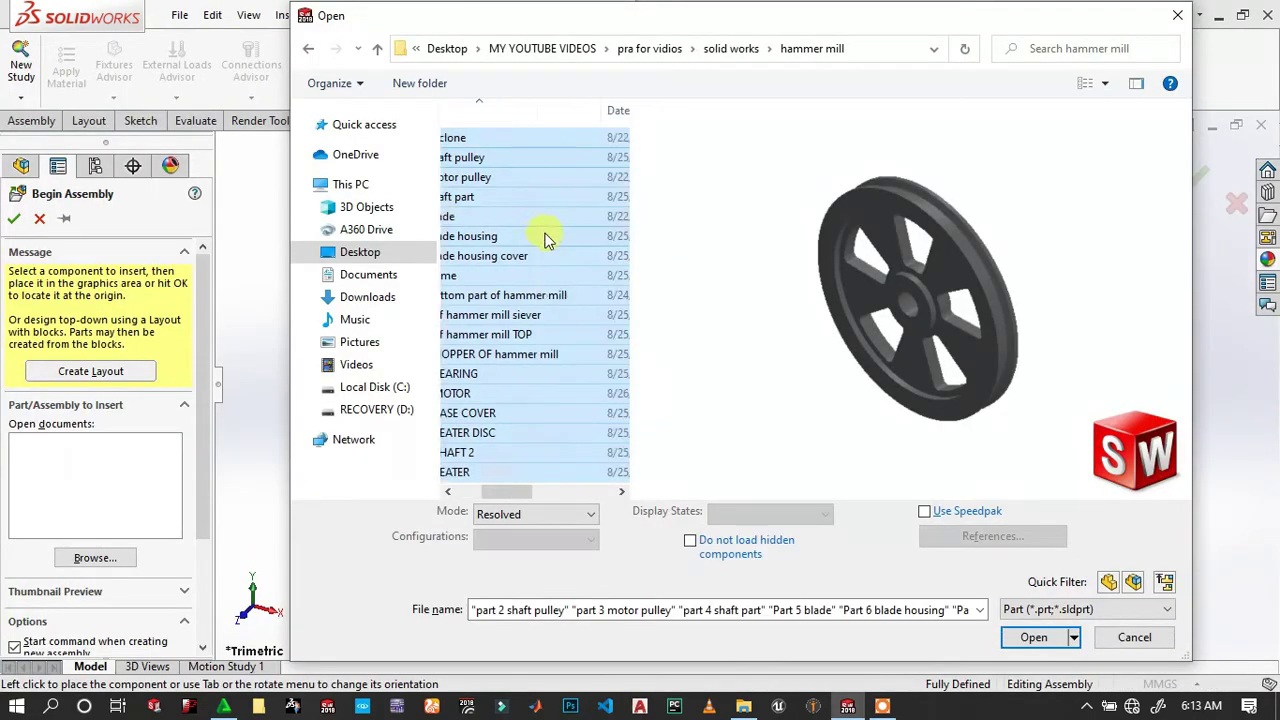
scroll(540, 240, right, 2)
scroll(540, 245, left, 5)
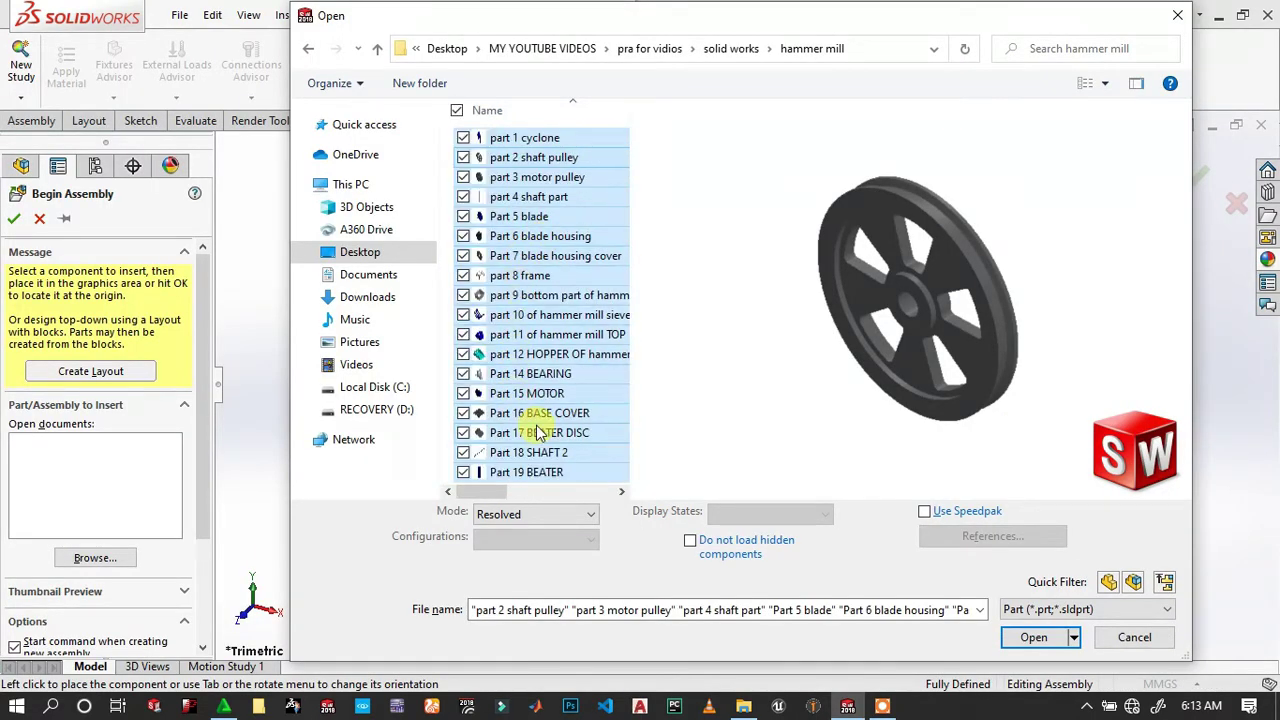
Load the selected parts and place the cyclone, with the curved part to its right.
click(1030, 638)
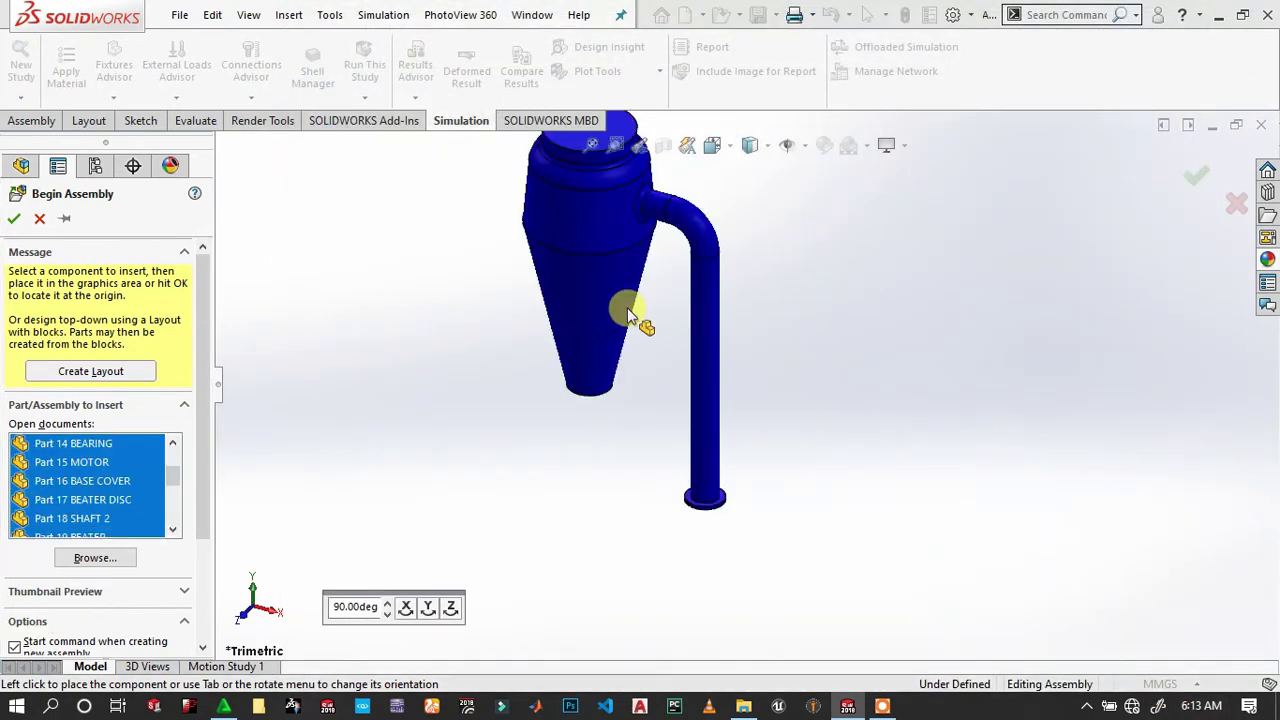
scroll(603, 350, down, 5)
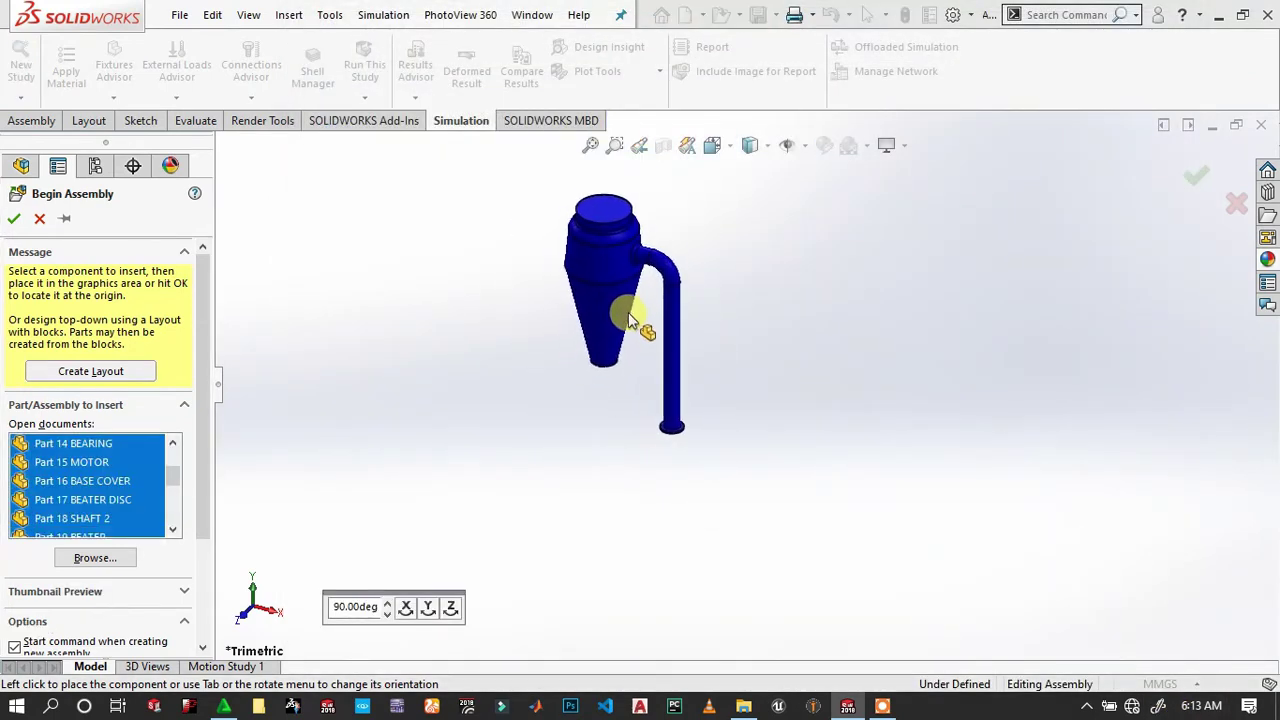
click(603, 303)
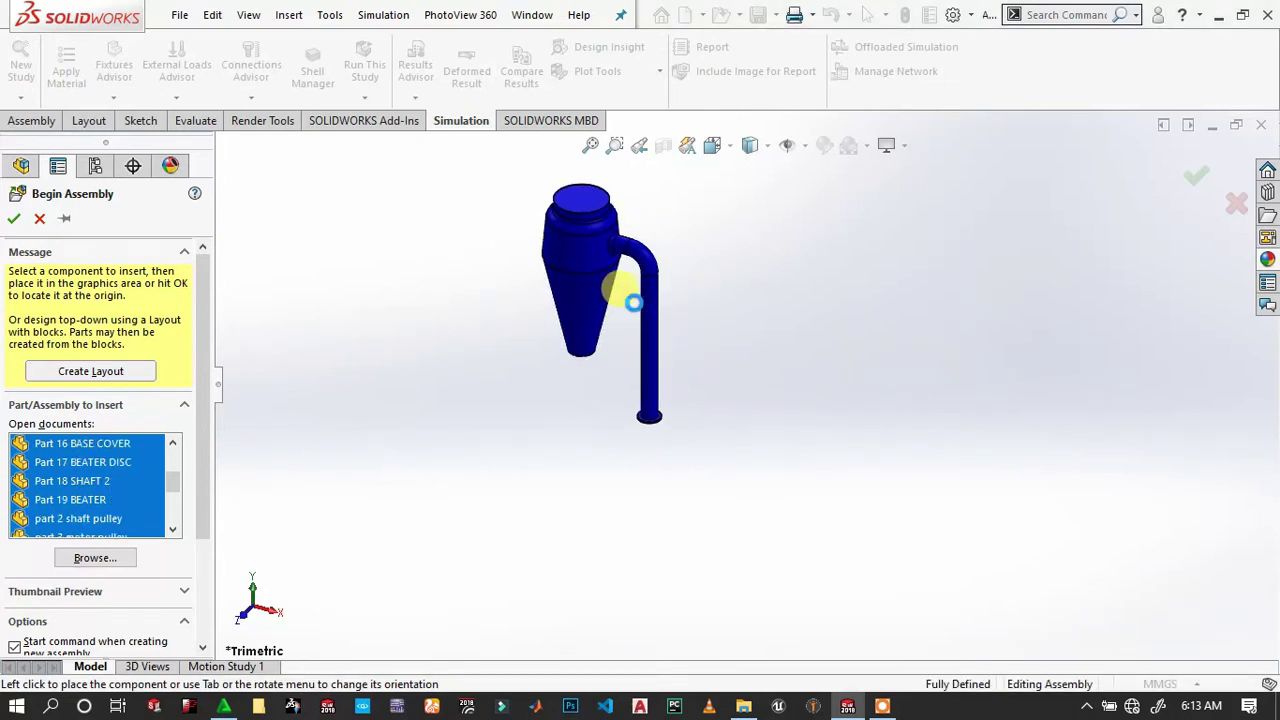
scroll(734, 314, up, 3)
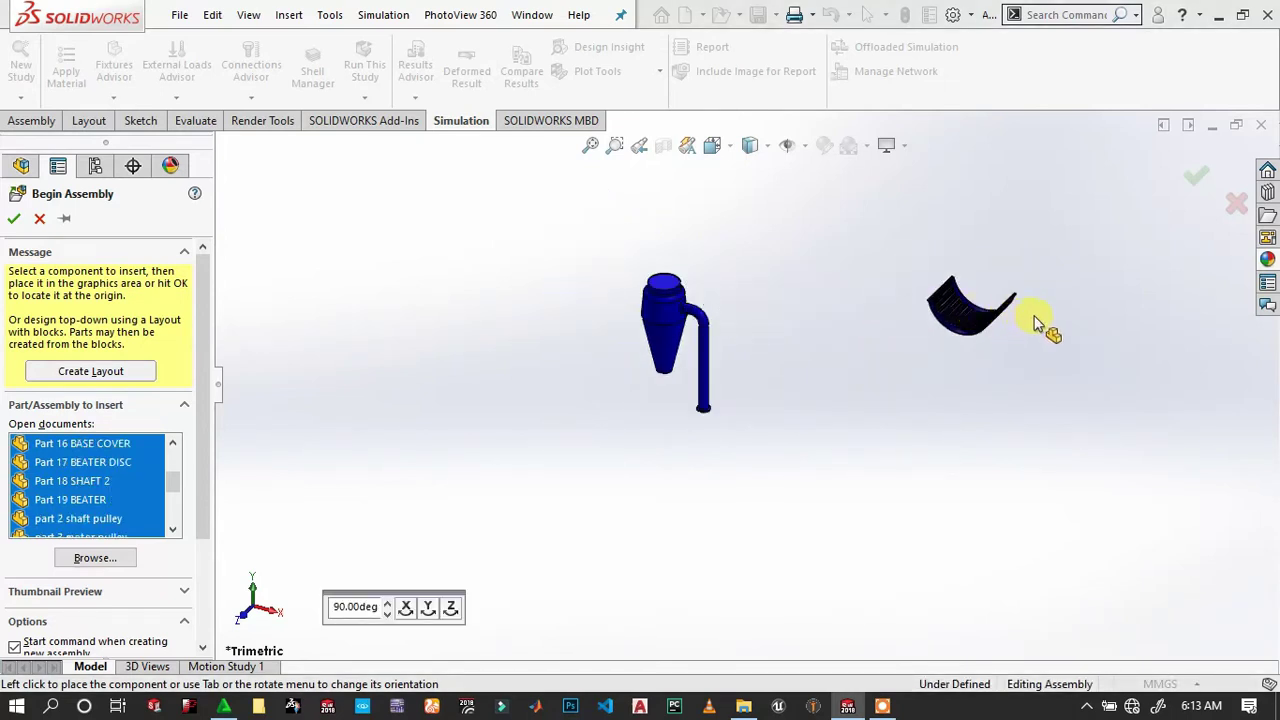
click(988, 282)
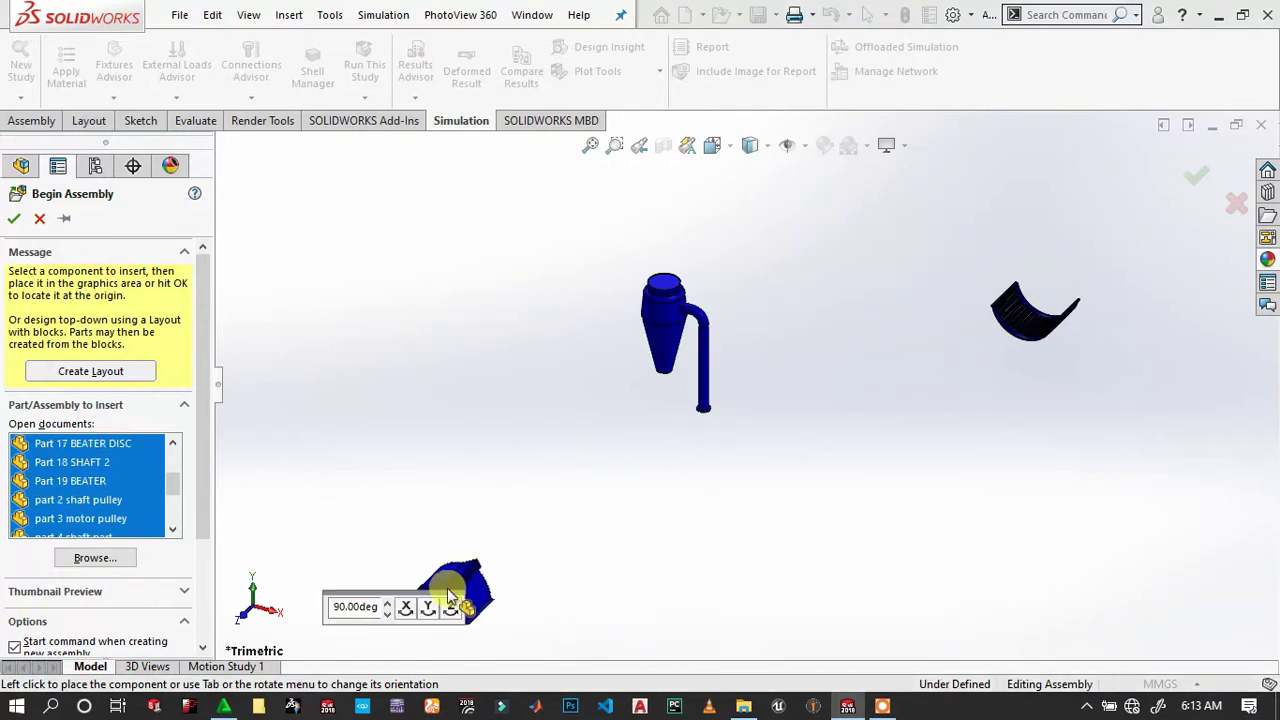
Place the blue and green box parts turned 90° about Y, then the motor and flat plate.
click(429, 608)
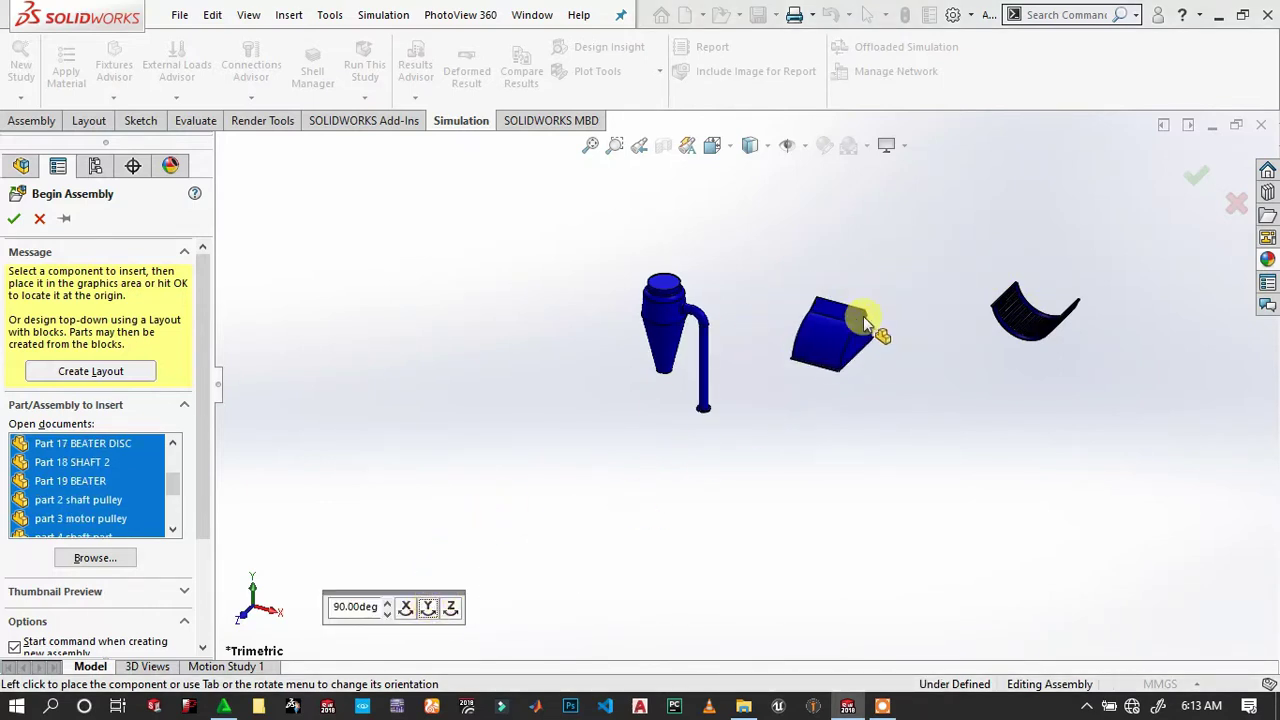
click(948, 262)
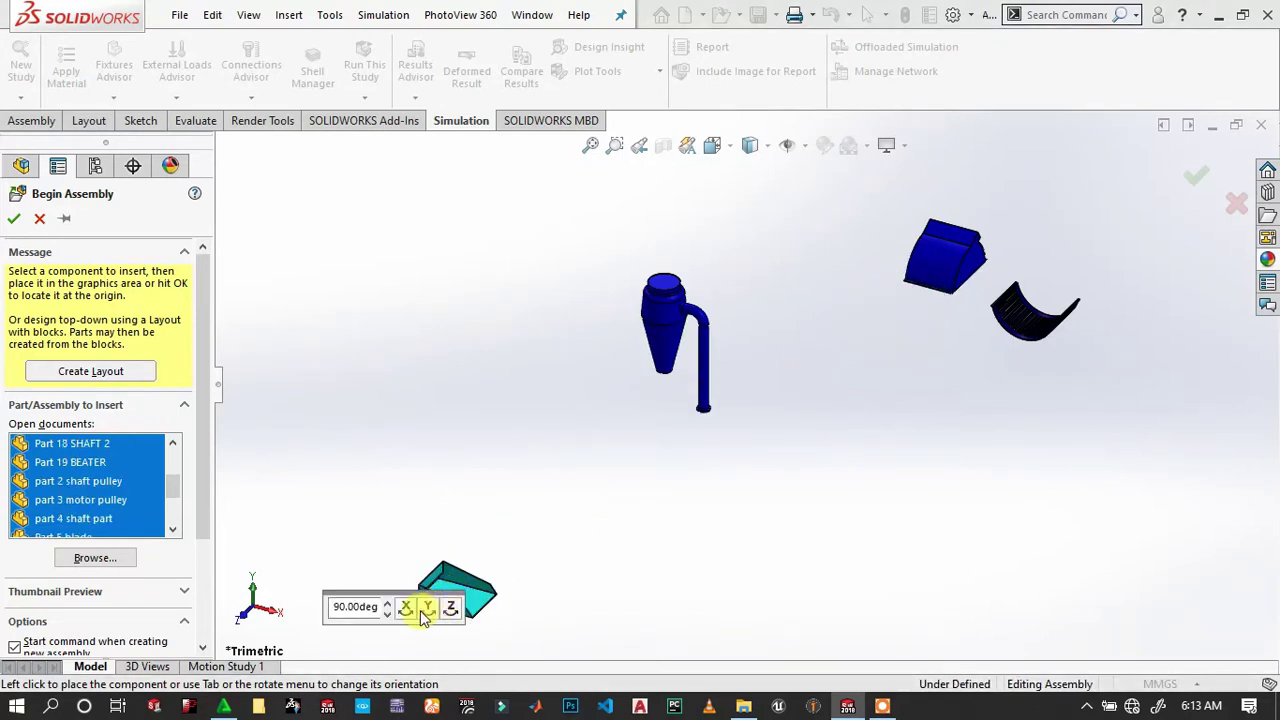
click(429, 608)
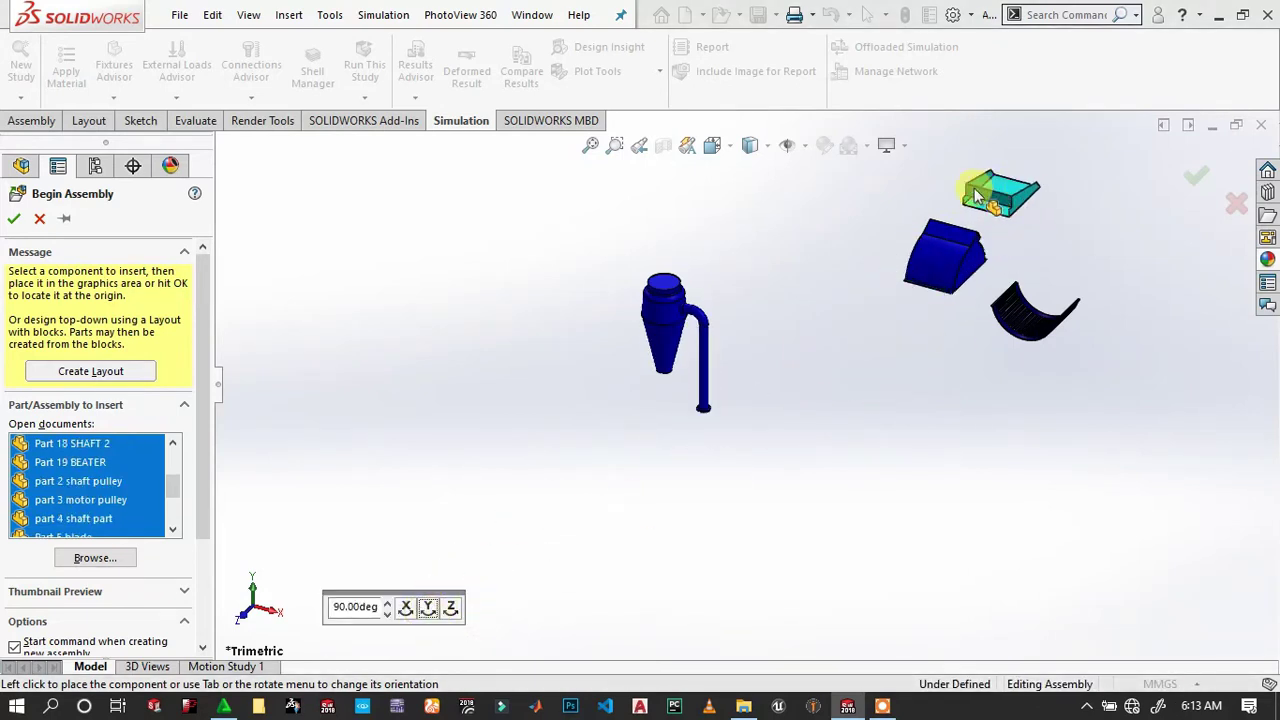
click(985, 207)
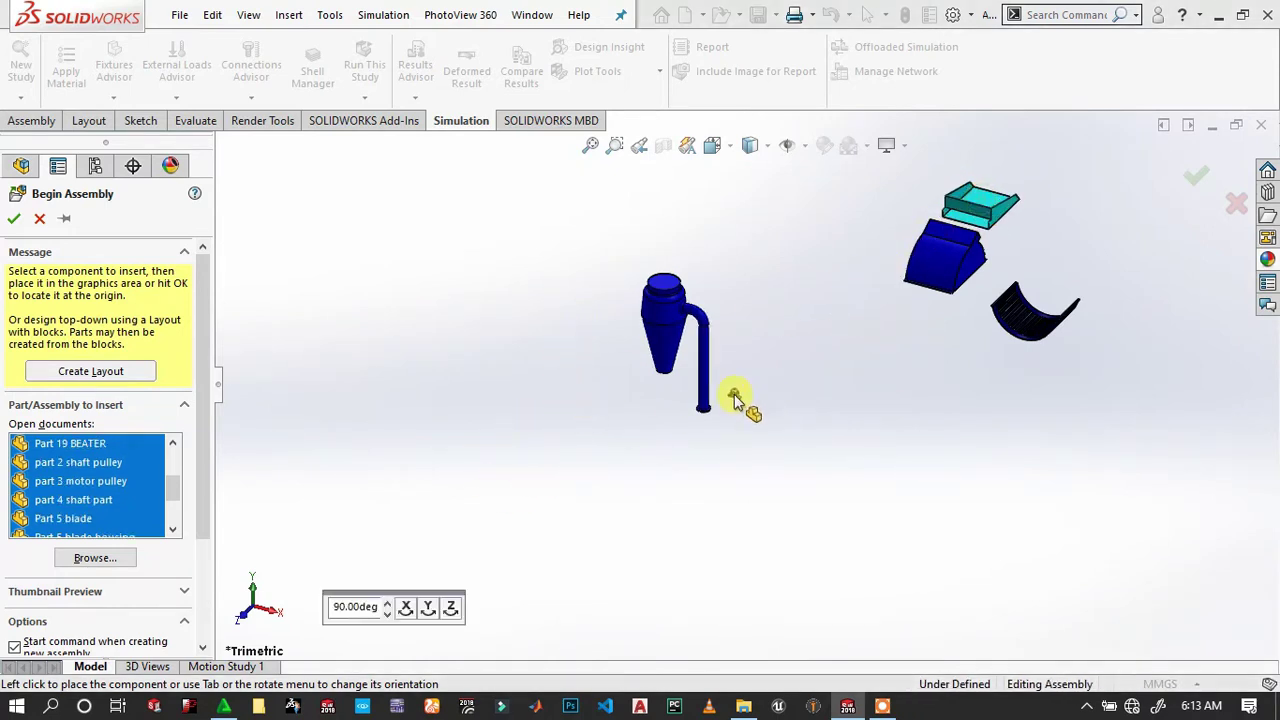
scroll(740, 398, down, 5)
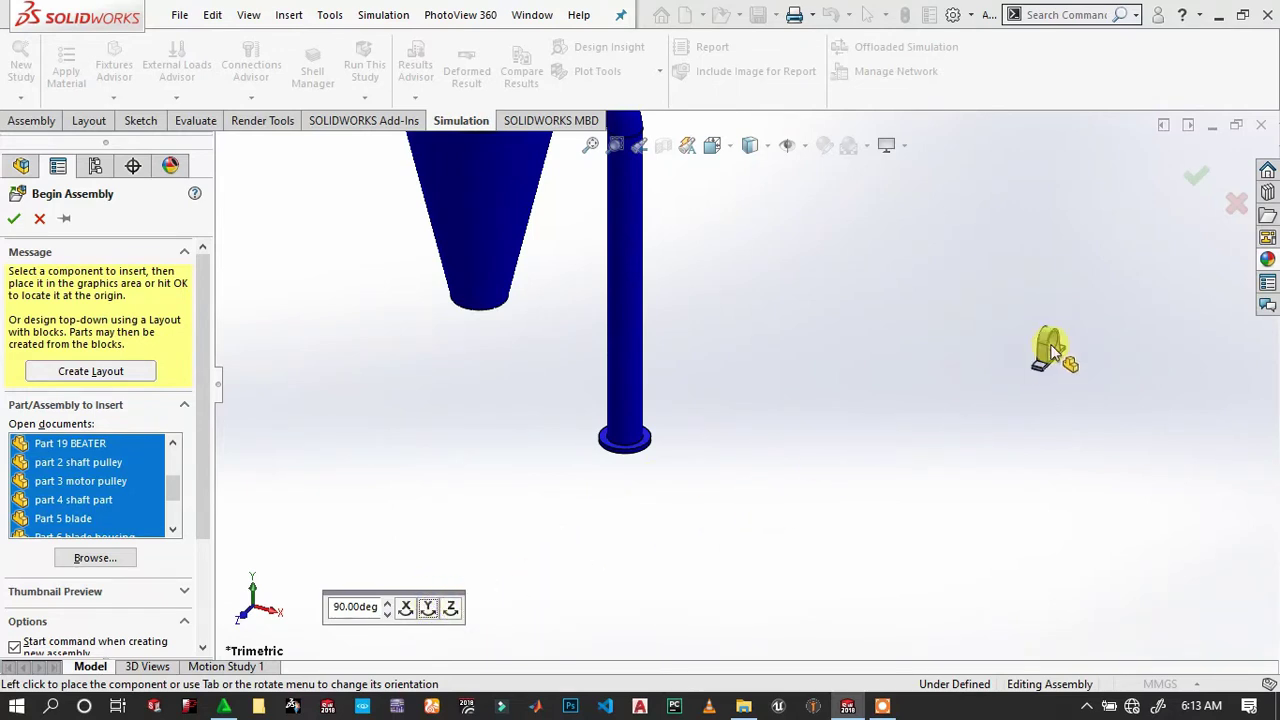
scroll(1062, 349, up, 3)
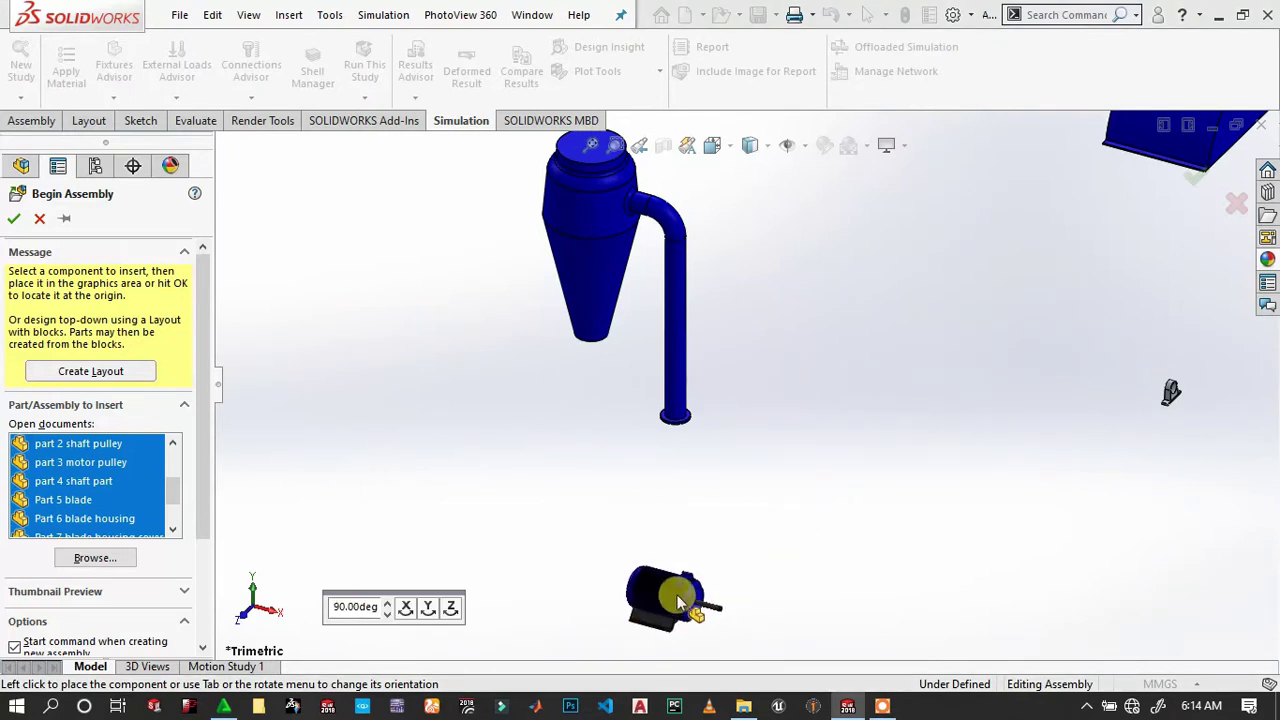
click(708, 567)
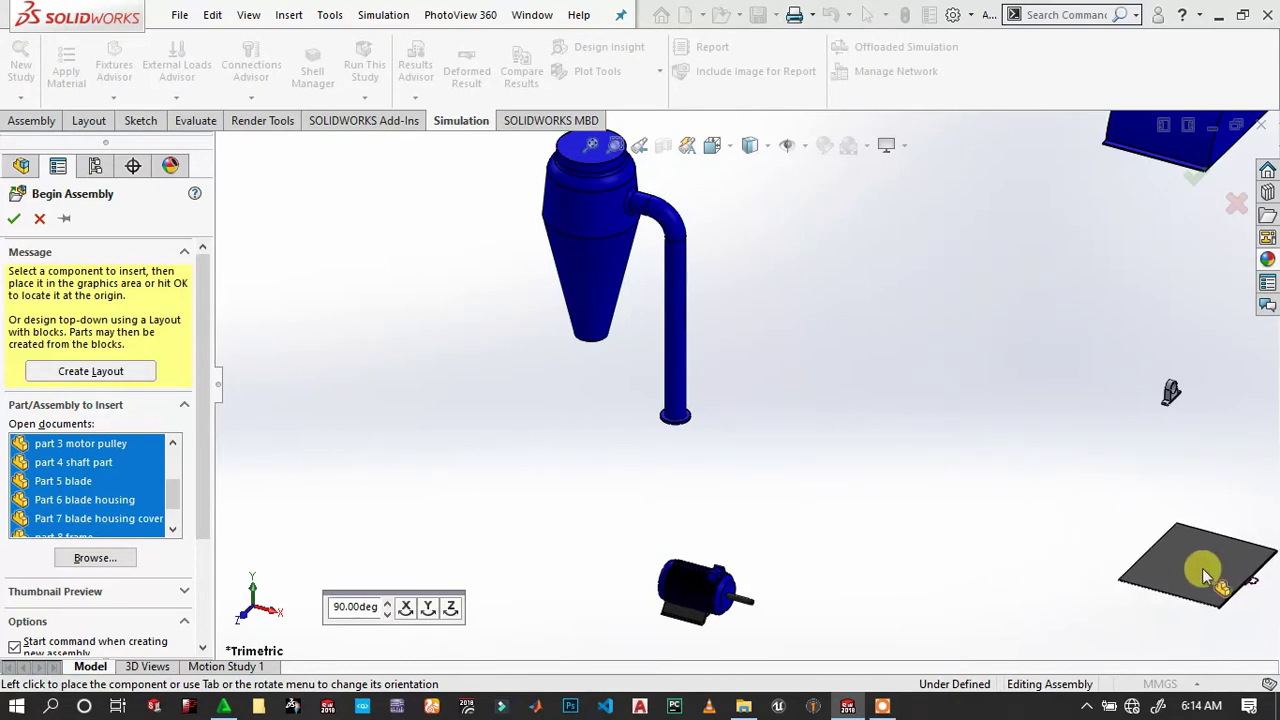
click(1195, 560)
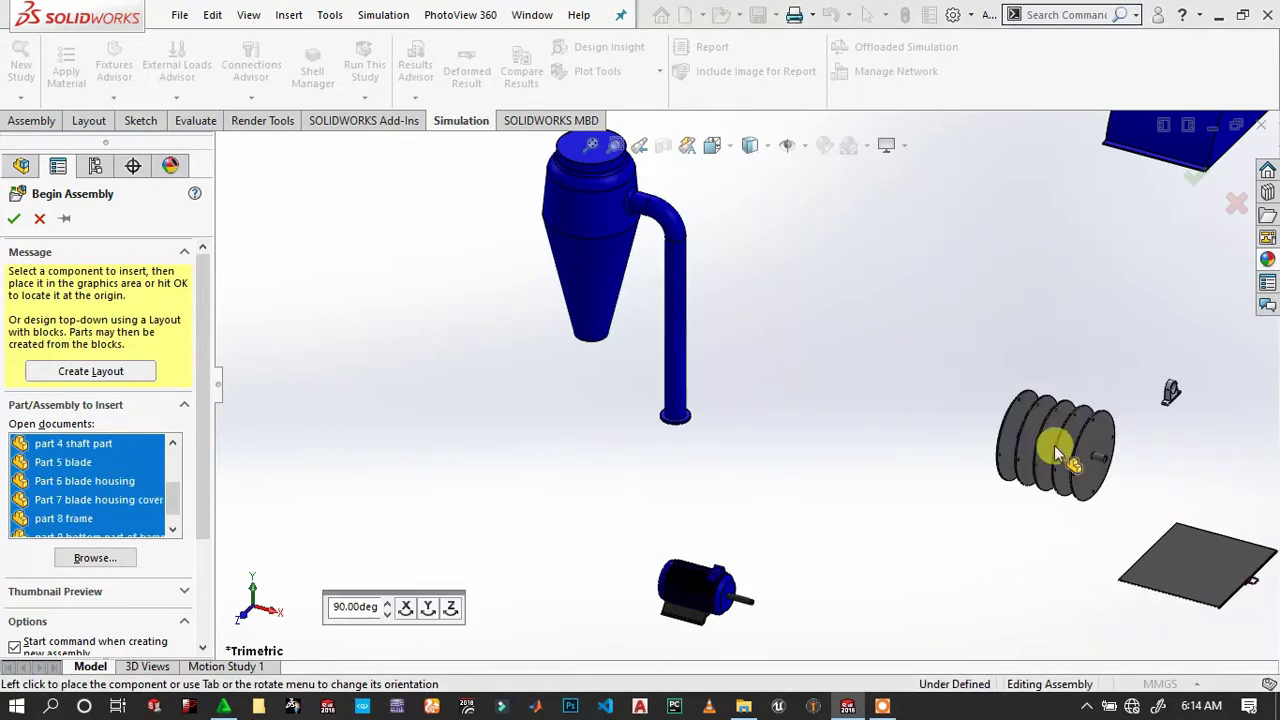
Place the disc drum at the lower right and the shaft beside it.
click(1060, 612)
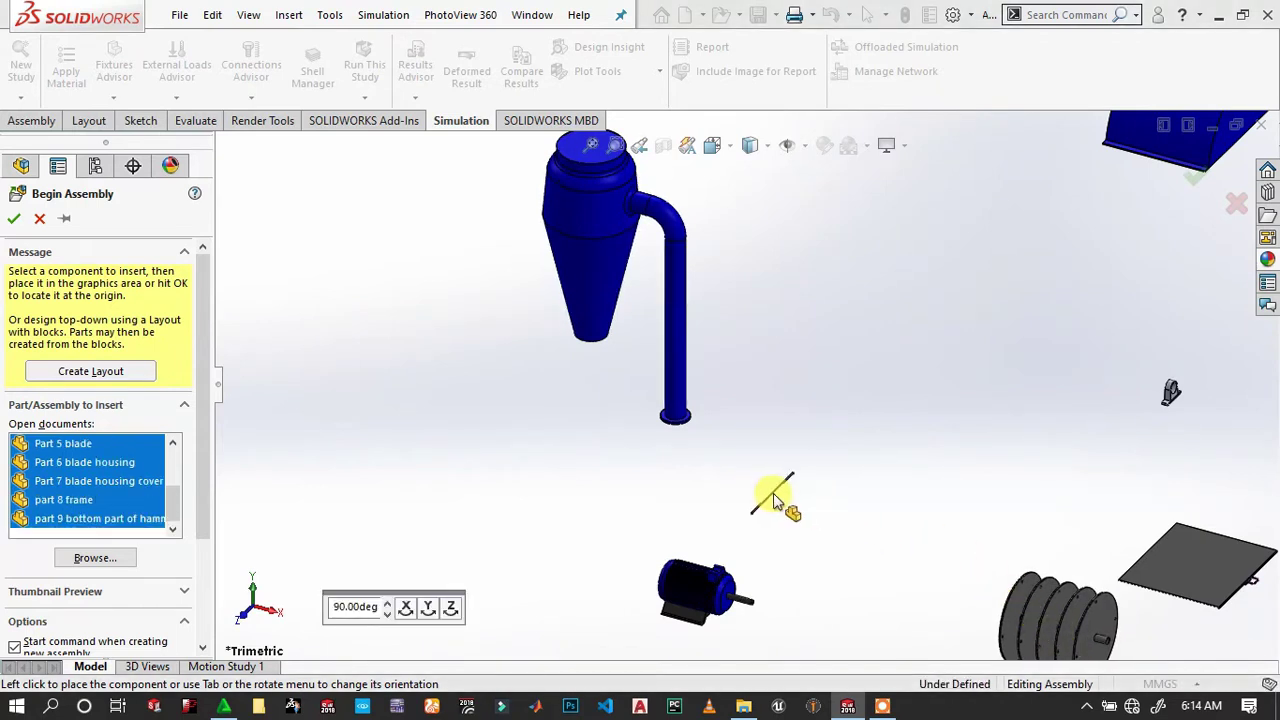
scroll(765, 500, down, 3)
scroll(758, 496, down, 2)
scroll(756, 493, down, 1)
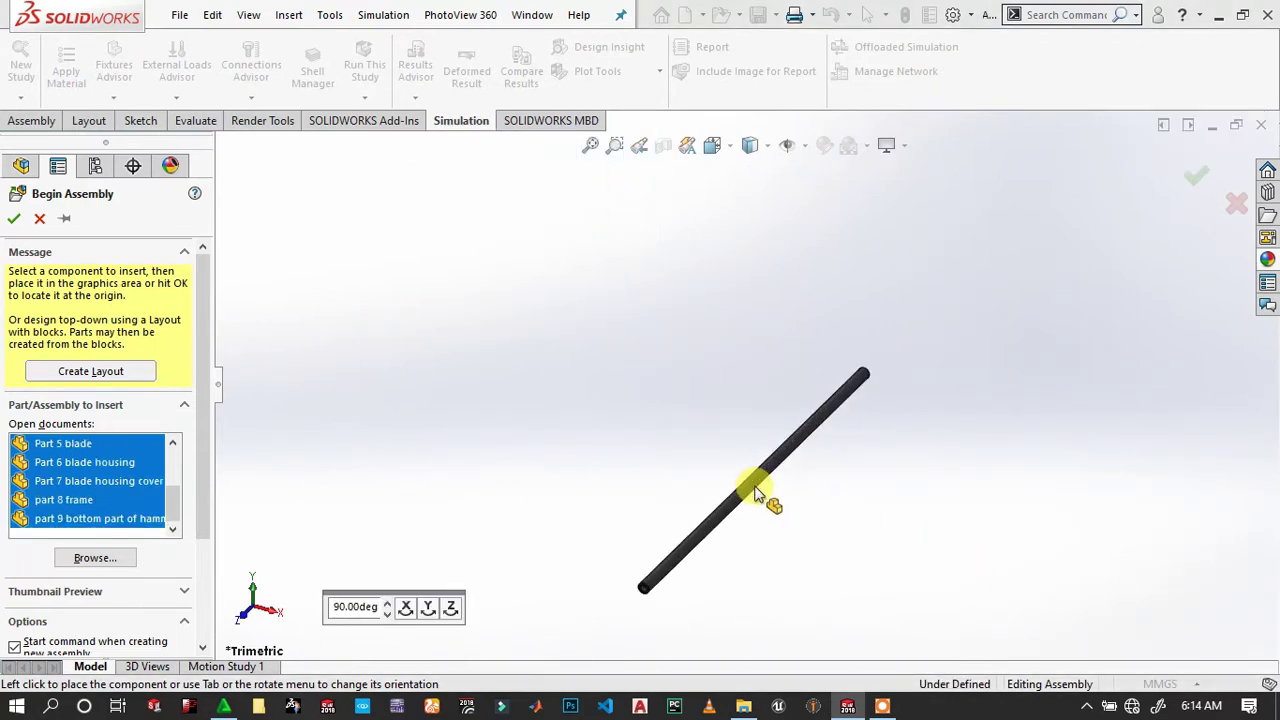
scroll(757, 492, down, 2)
scroll(757, 493, up, 3)
scroll(757, 493, up, 2)
scroll(980, 509, up, 5)
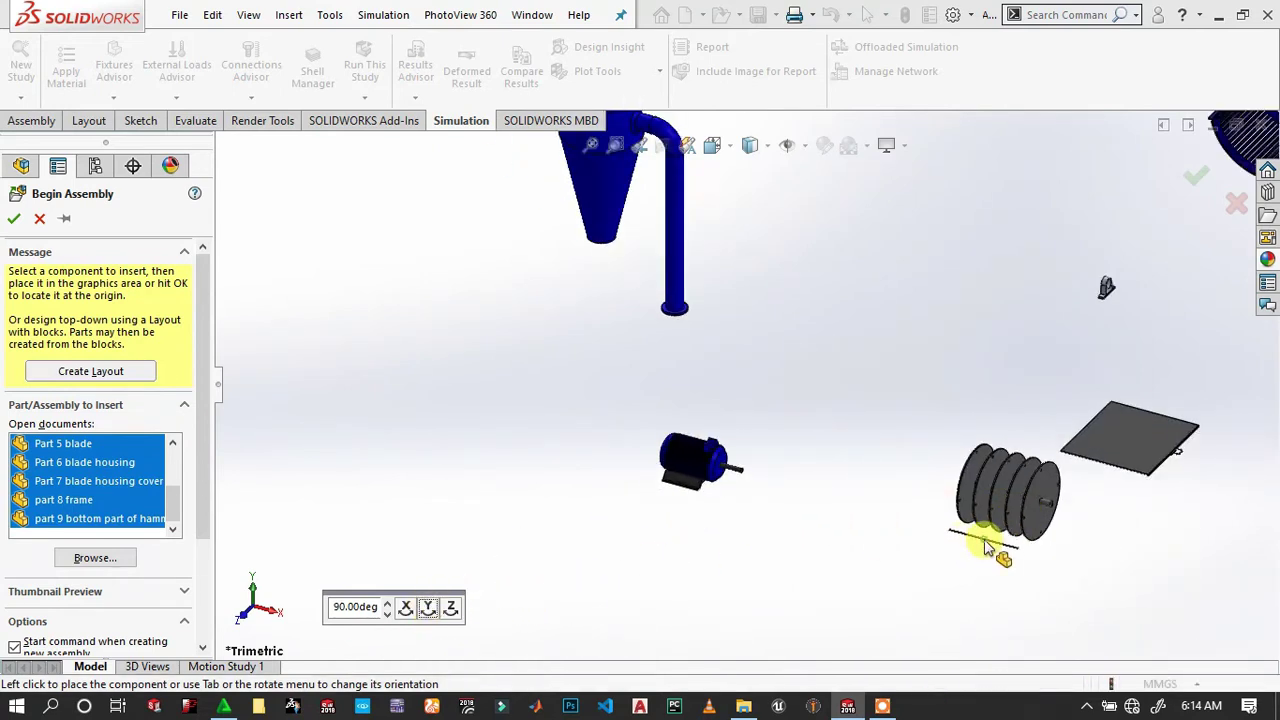
click(985, 548)
scroll(896, 493, down, 2)
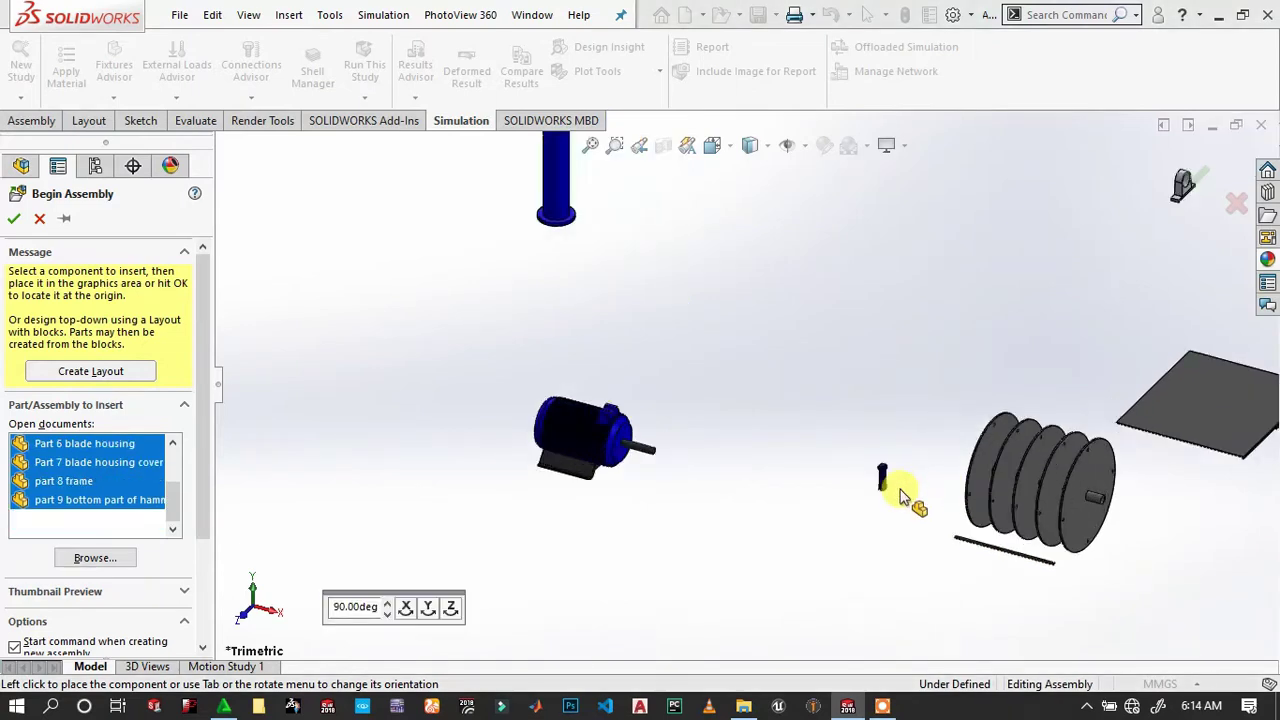
scroll(903, 496, down, 2)
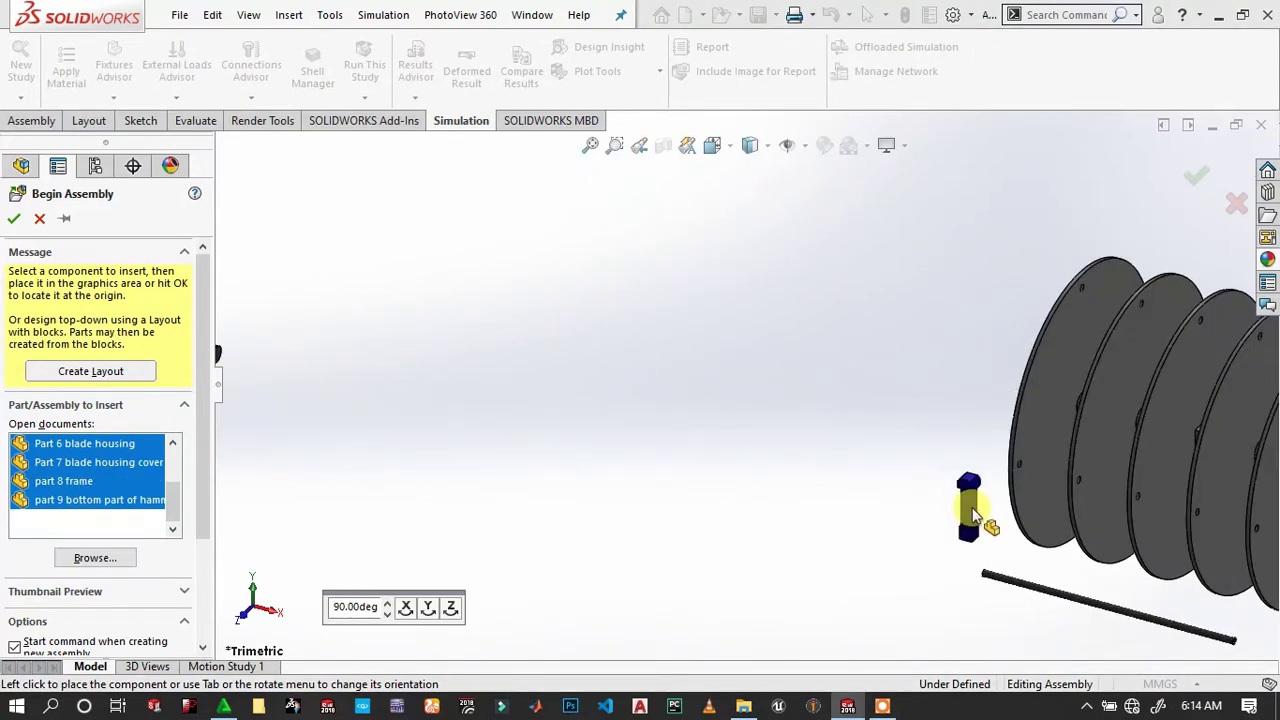
scroll(1100, 598, down, 1)
scroll(1072, 556, down, 2)
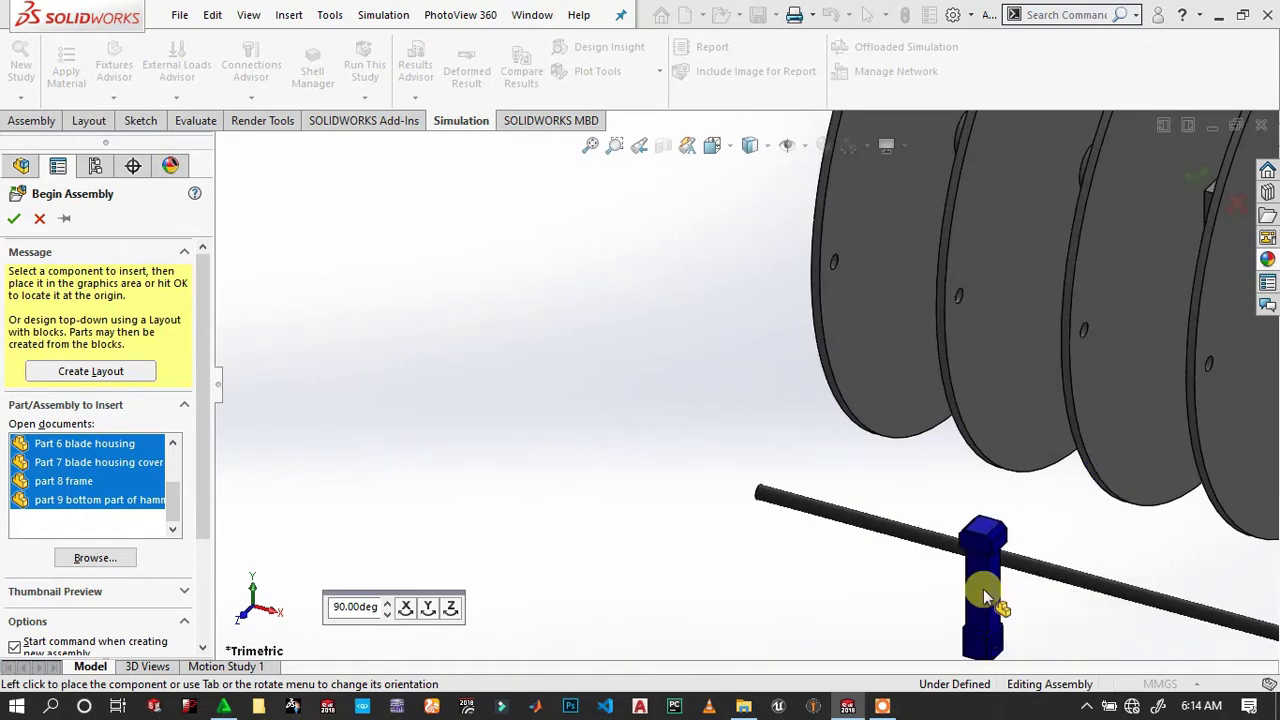
Place the blue component, the wheel between motor and drum, and a Y-rotated small frame part.
click(1007, 508)
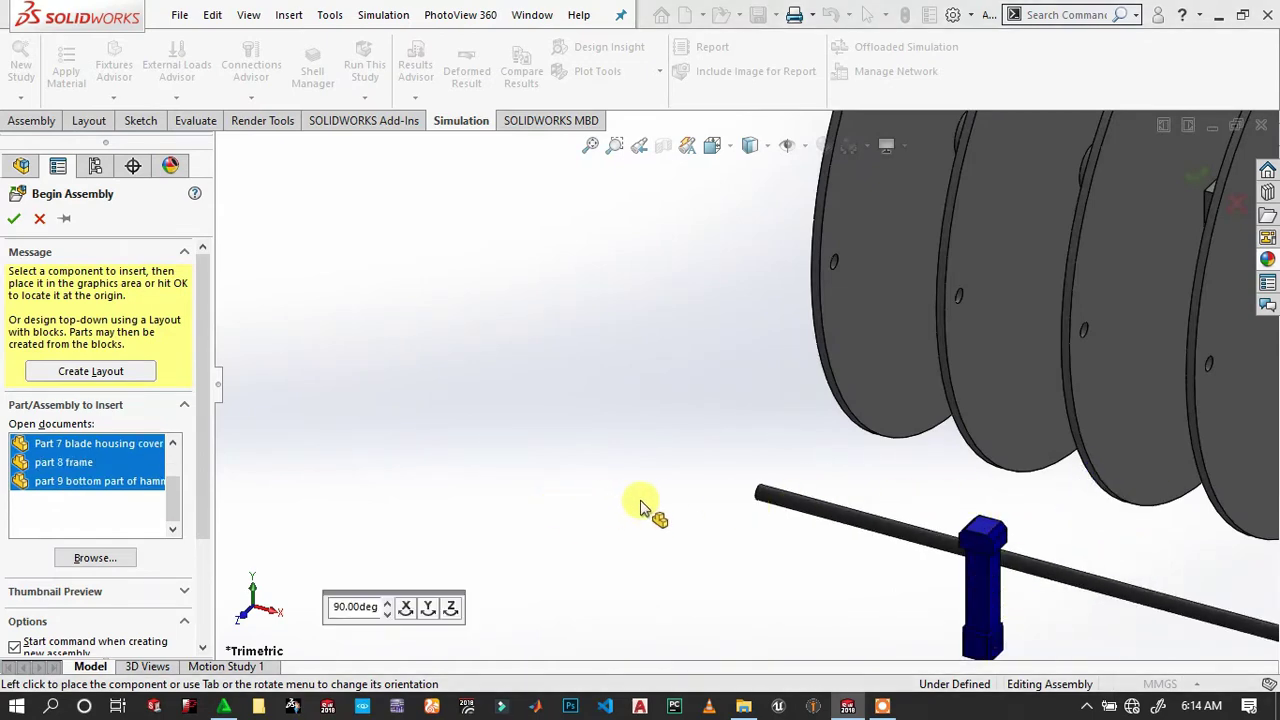
scroll(660, 480, up, 5)
scroll(800, 415, up, 2)
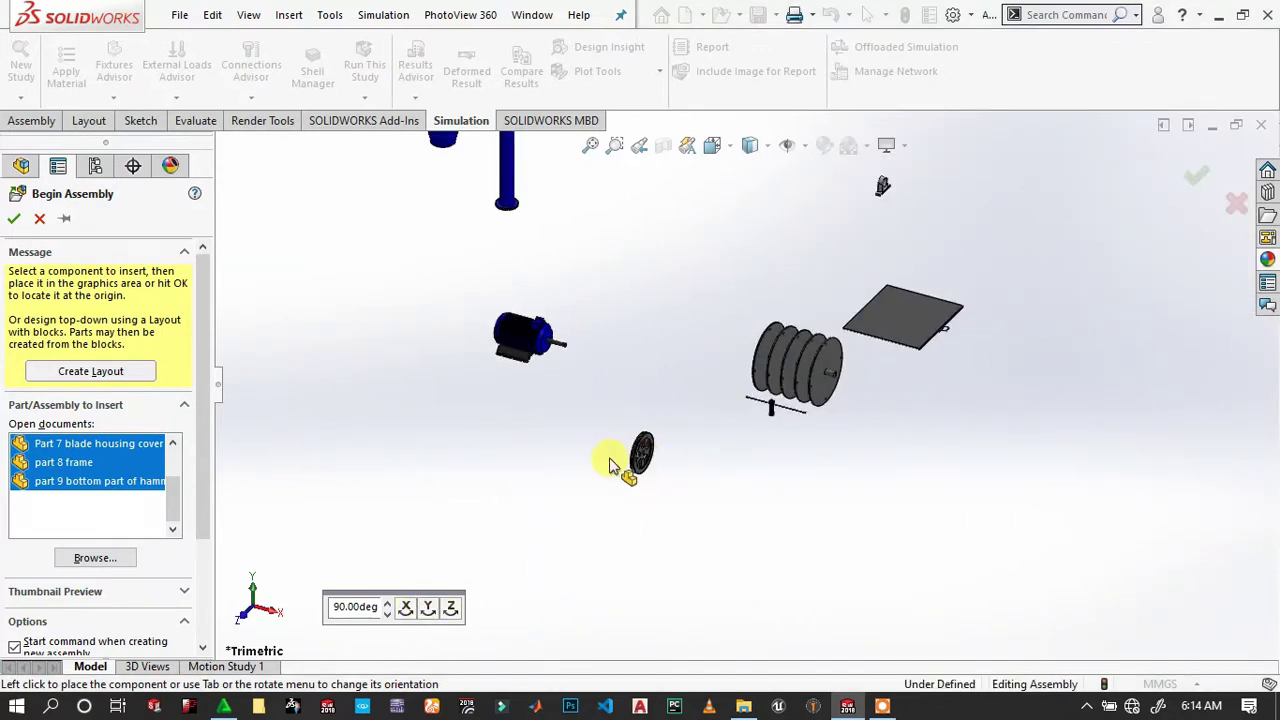
click(612, 465)
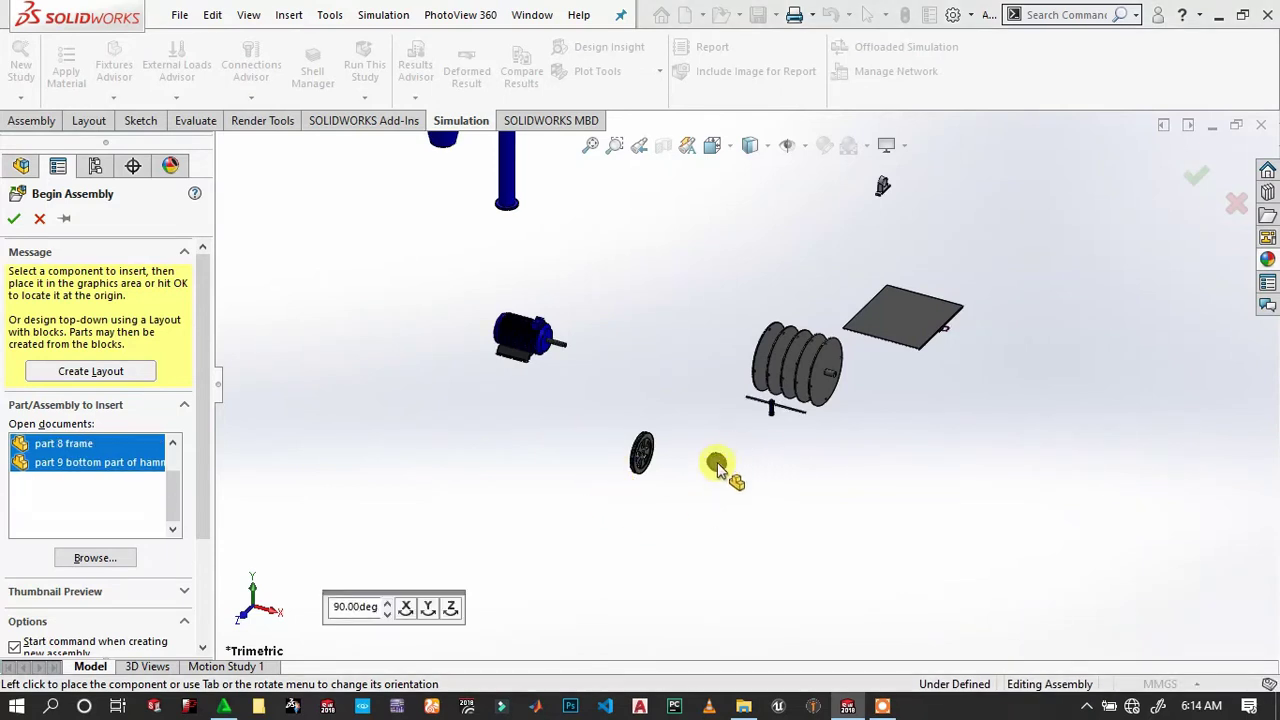
click(431, 611)
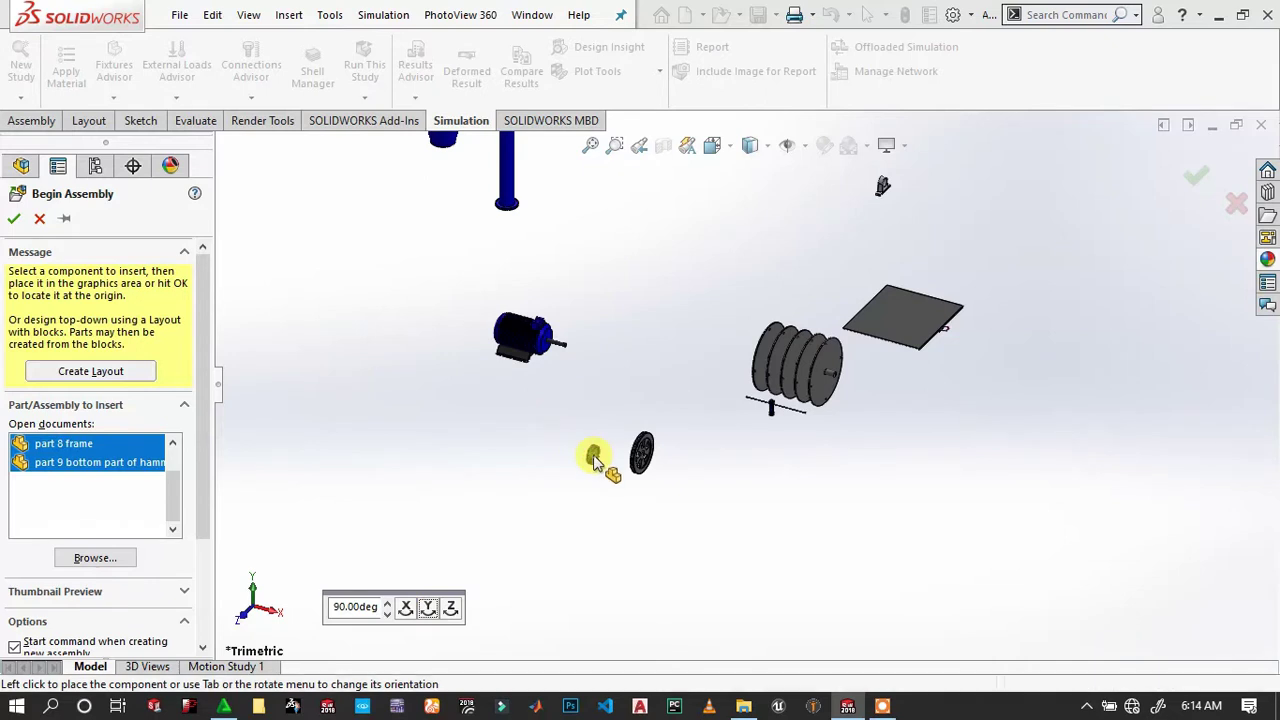
click(588, 453)
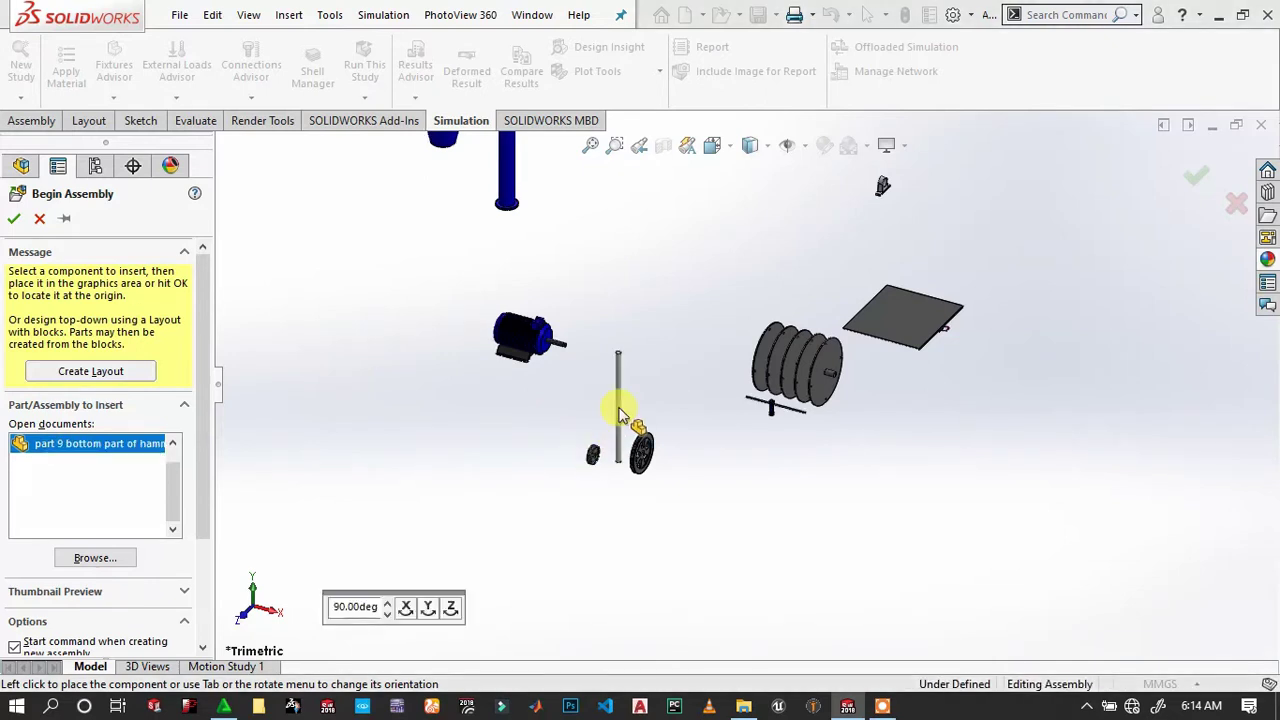
Turn the shaft preview in 90° steps until it lies horizontally.
scroll(623, 405, down, 5)
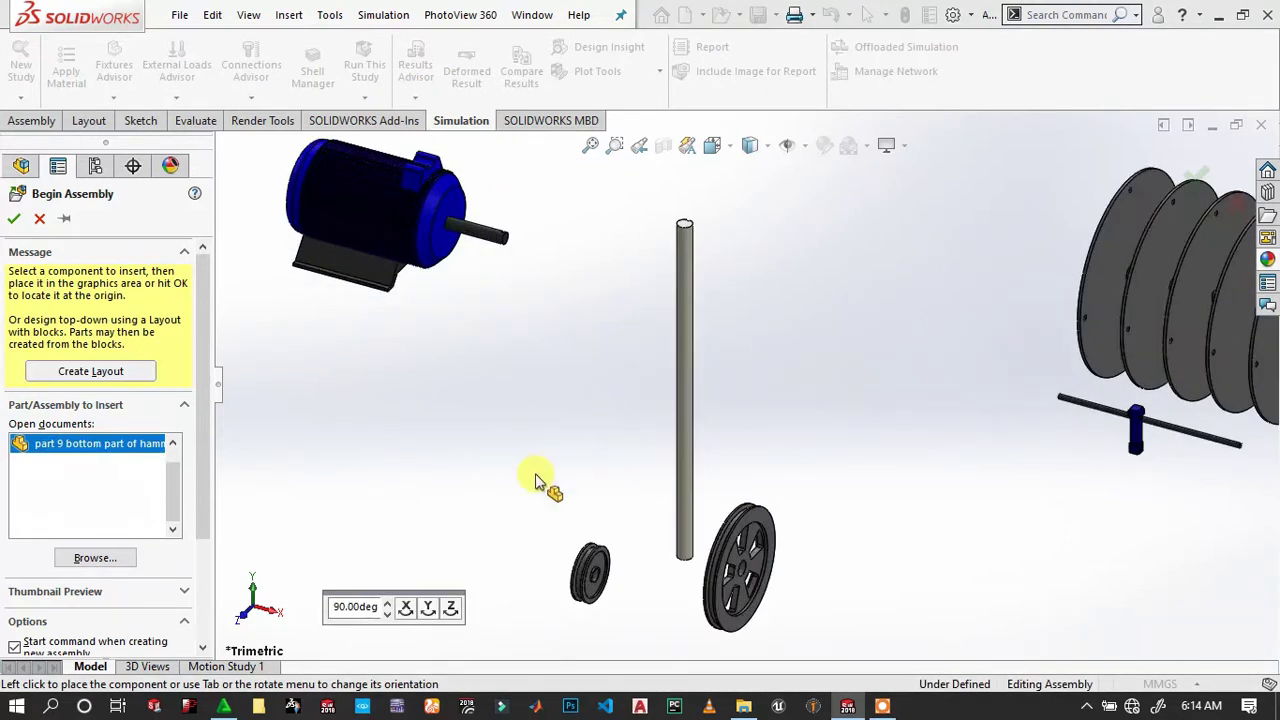
click(452, 609)
click(452, 609)
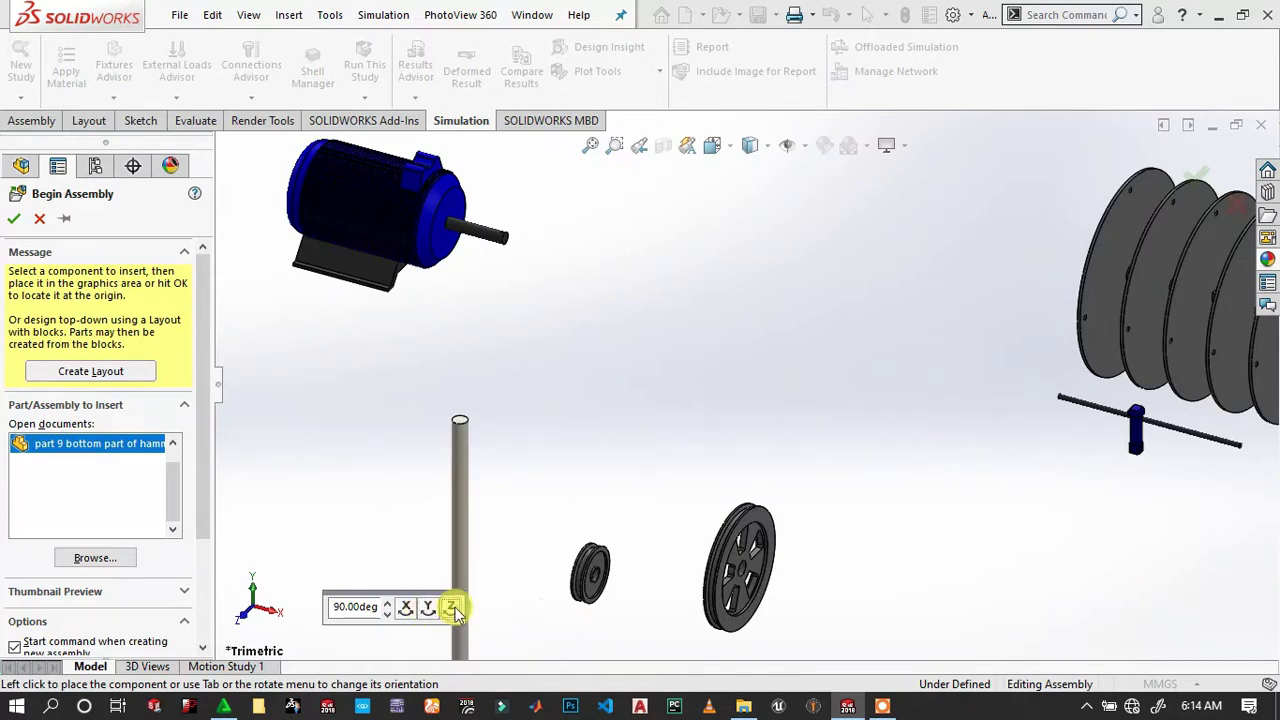
click(452, 609)
scroll(843, 380, up, 3)
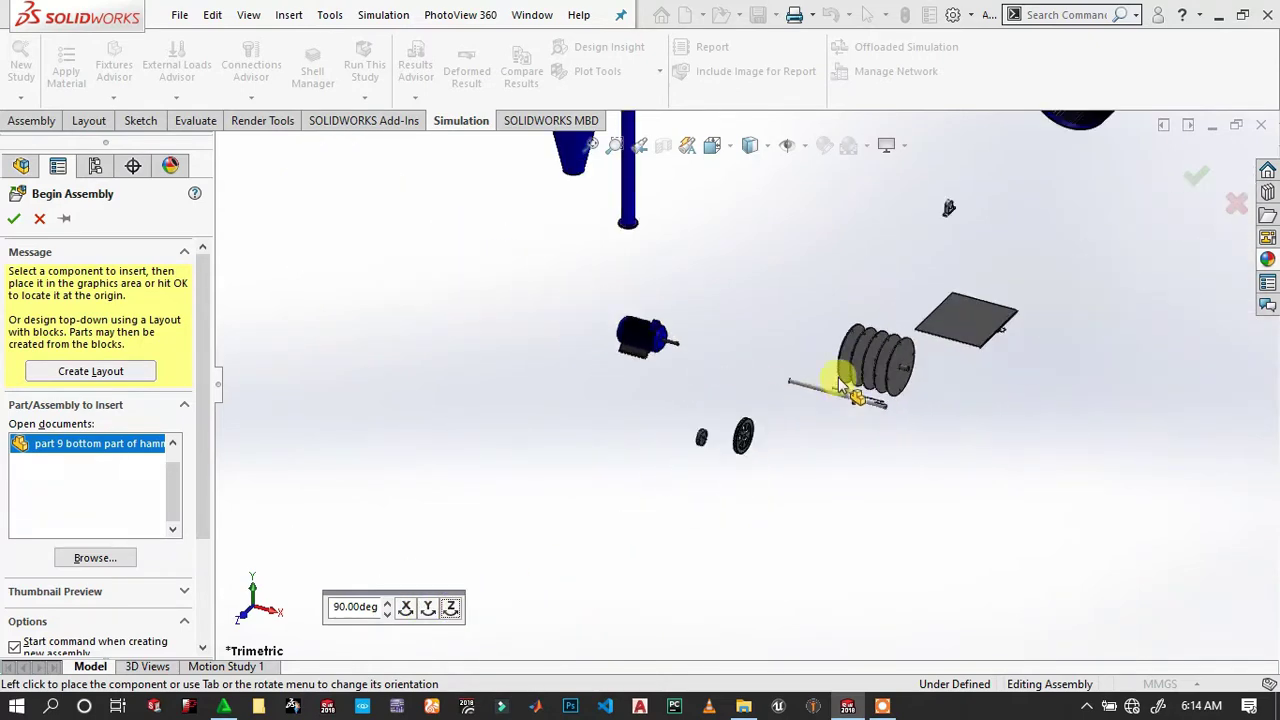
scroll(900, 320, up, 2)
Place the shaft, the fan blade below the cyclone, and the quarter-turned blade housing.
click(1003, 268)
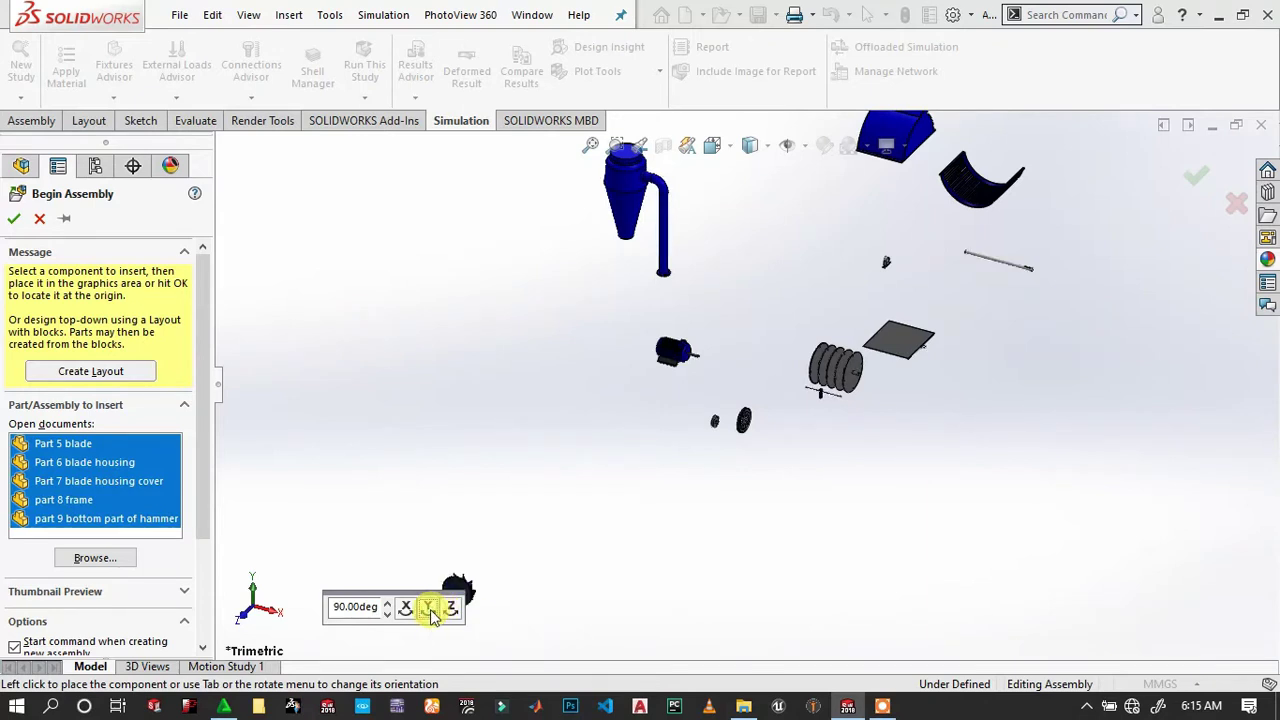
click(645, 290)
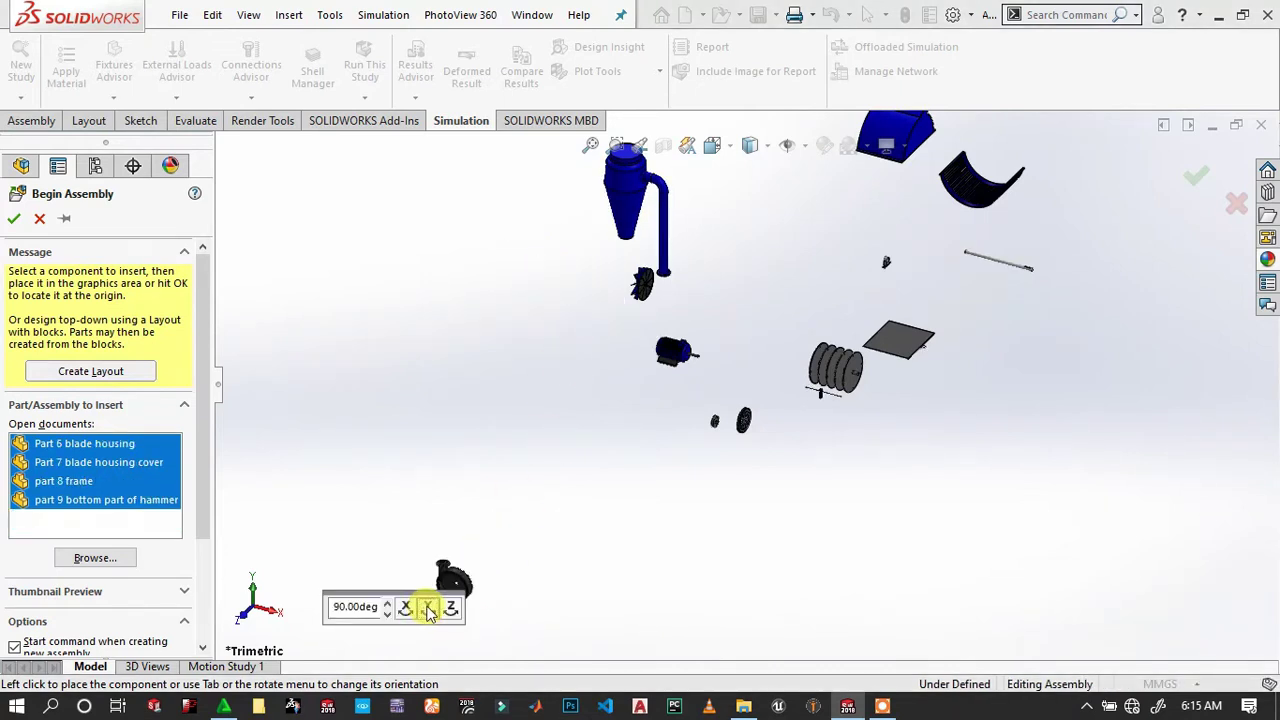
click(428, 608)
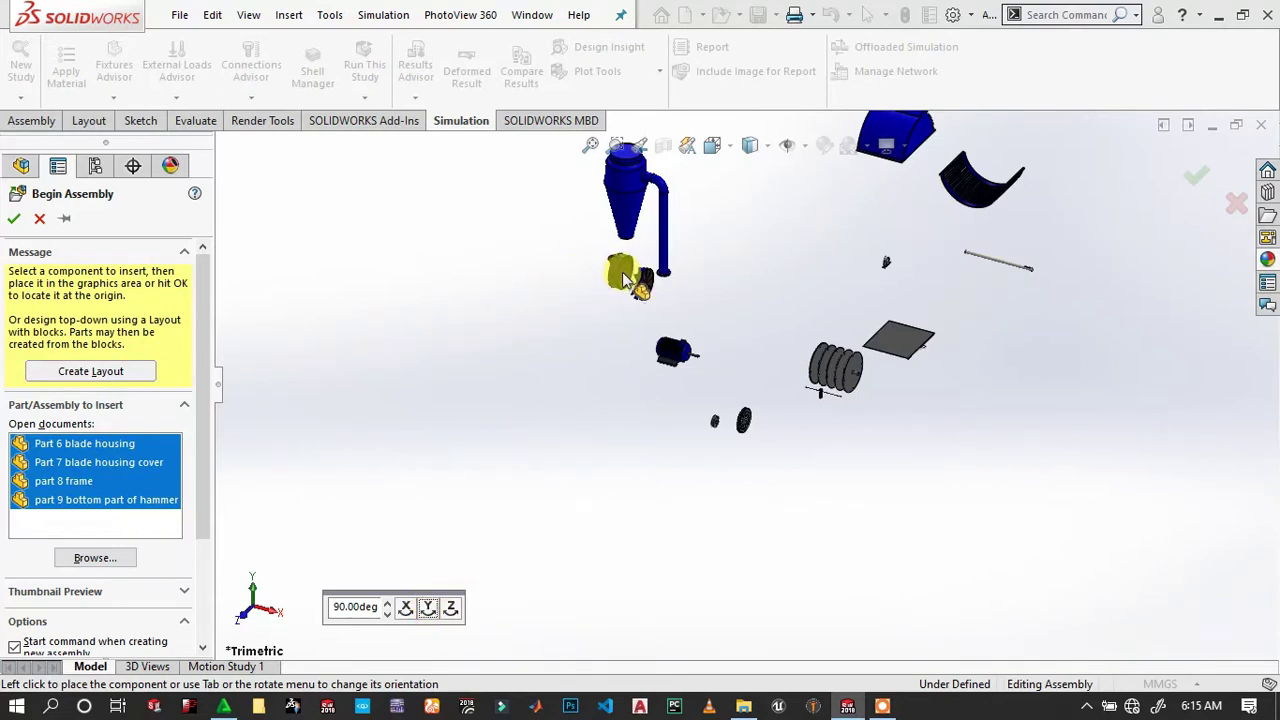
click(621, 283)
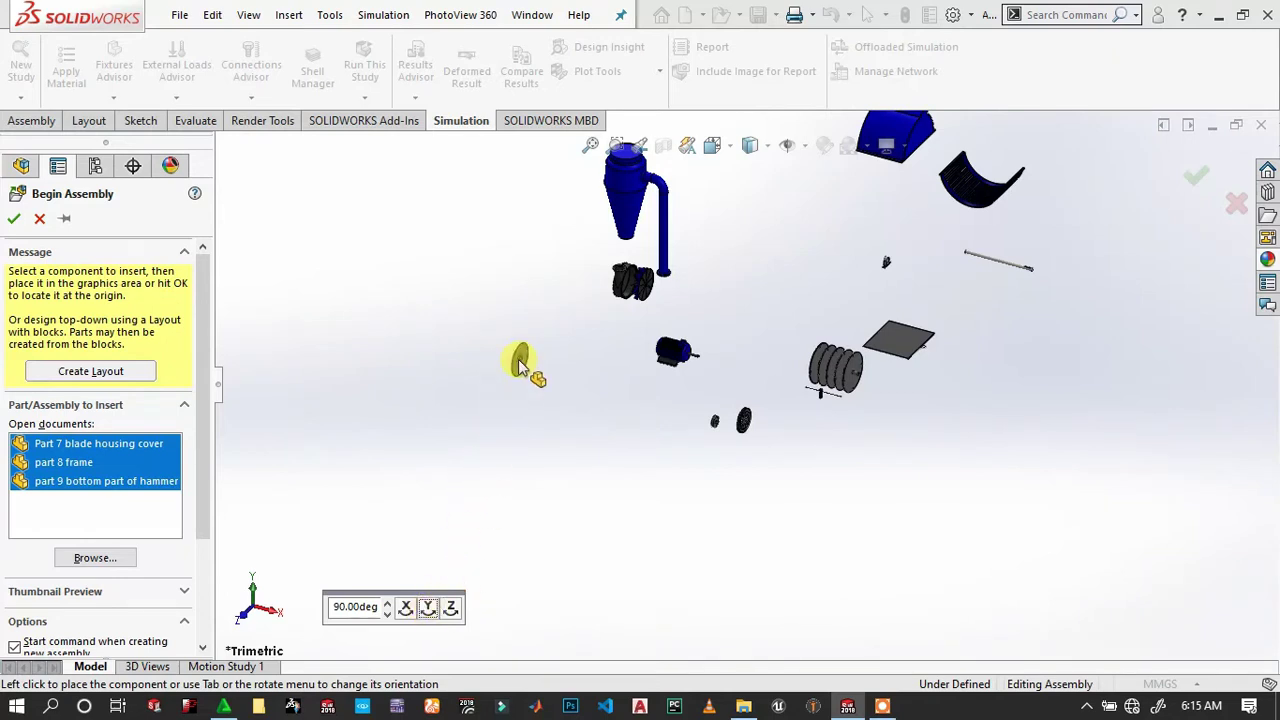
Place the blade housing cover, the frame with its configuration confirmed, and the bottom part.
scroll(527, 365, down, 3)
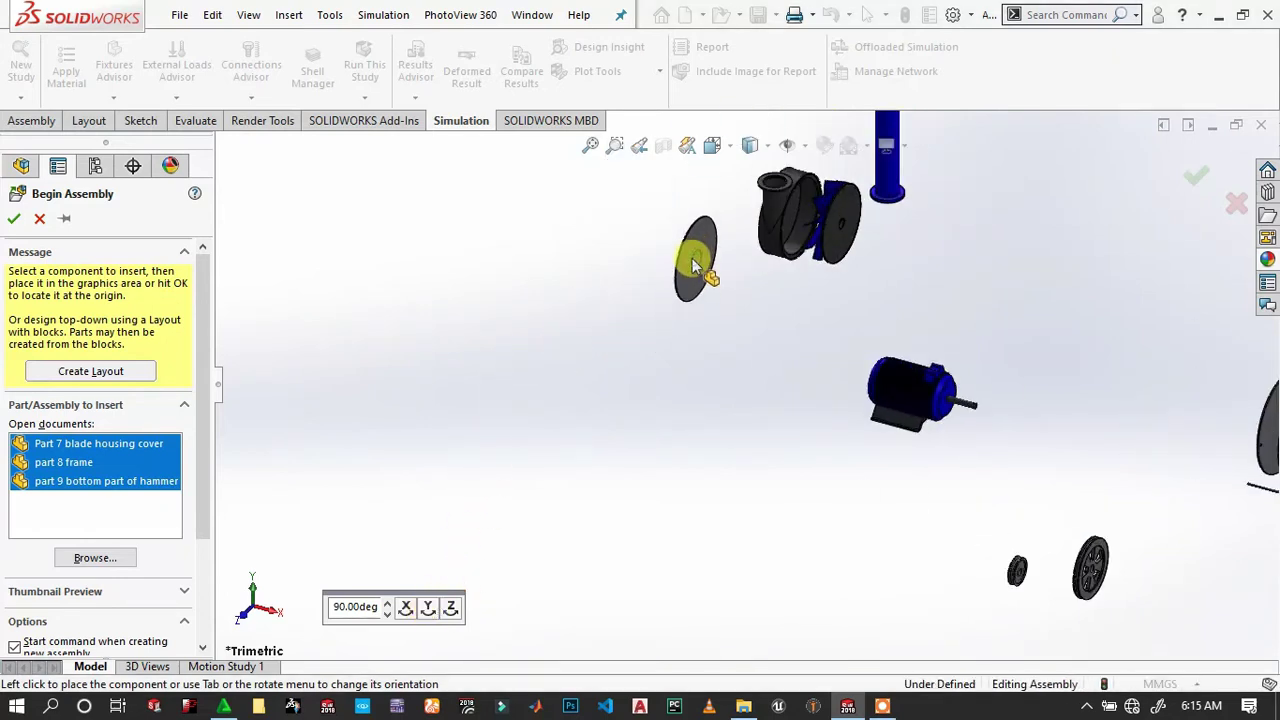
click(690, 256)
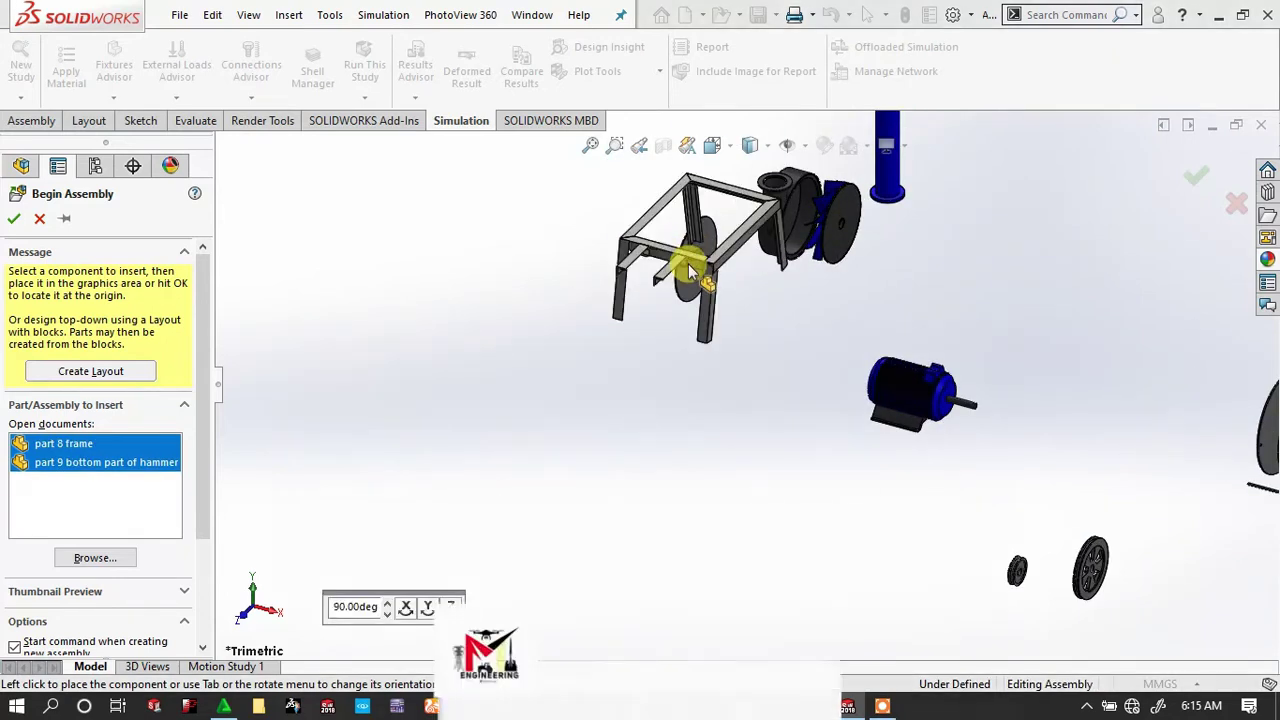
scroll(1115, 338, up, 3)
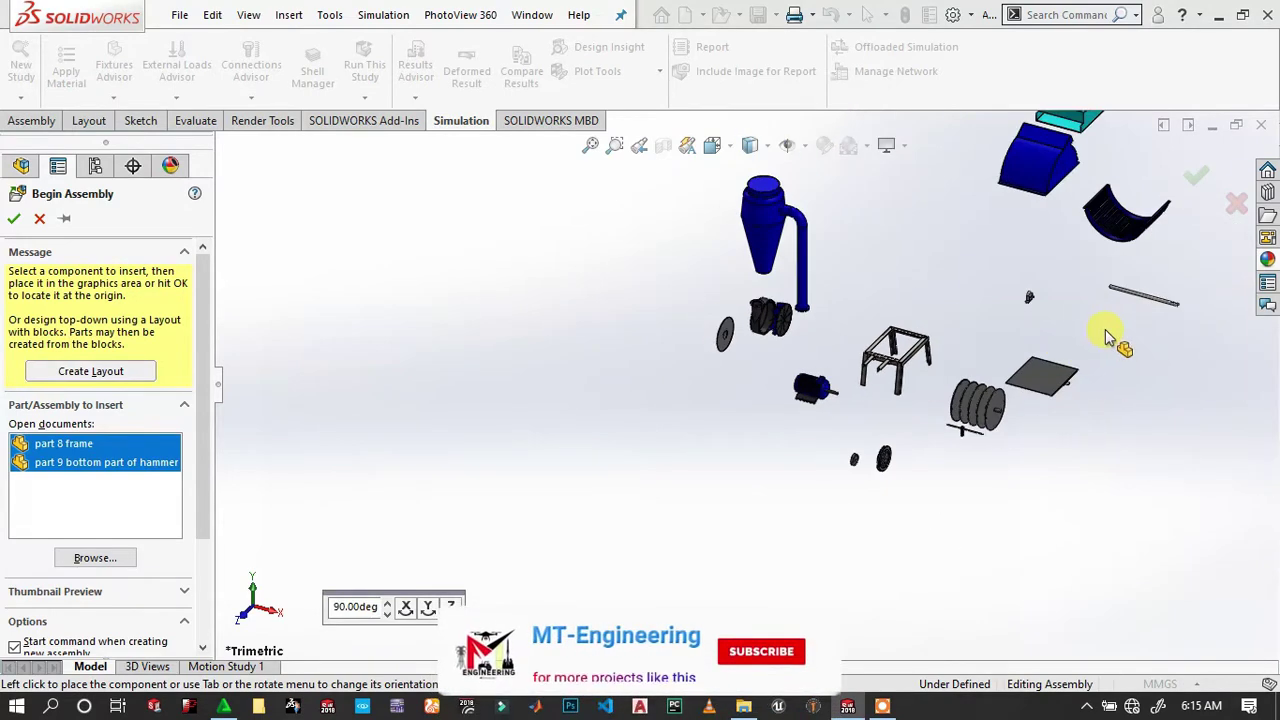
click(913, 338)
click(583, 425)
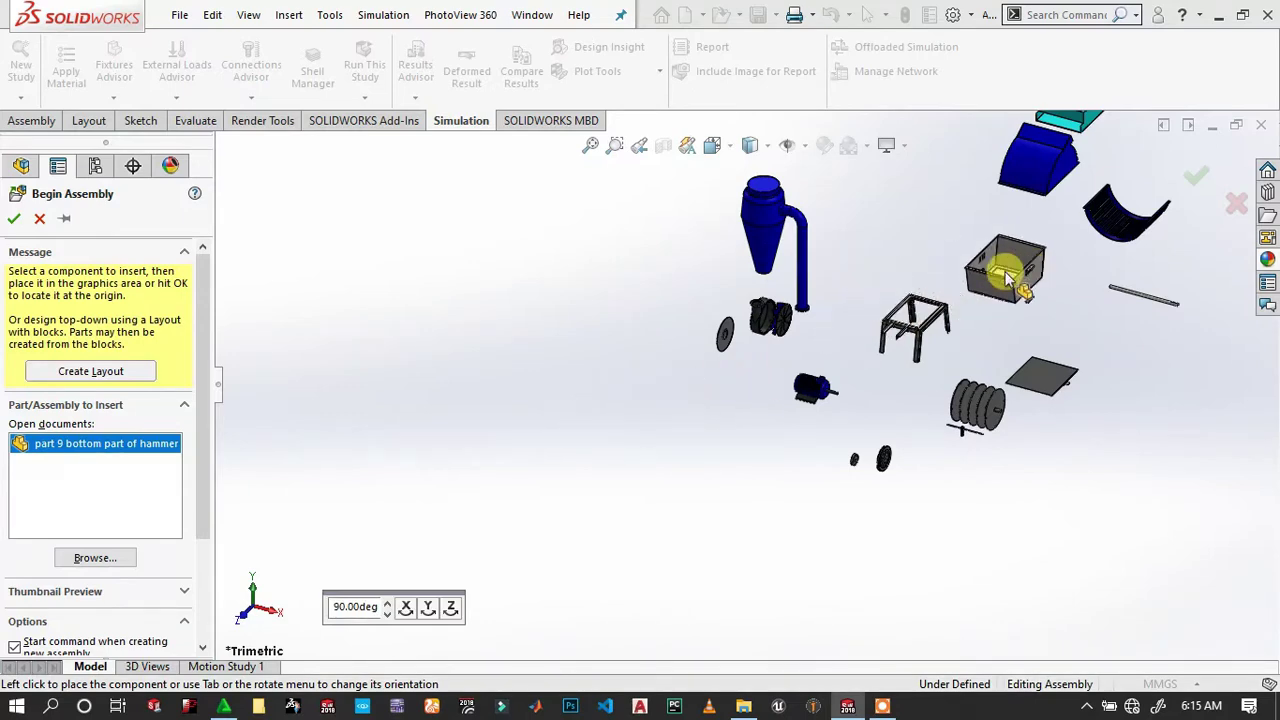
click(978, 268)
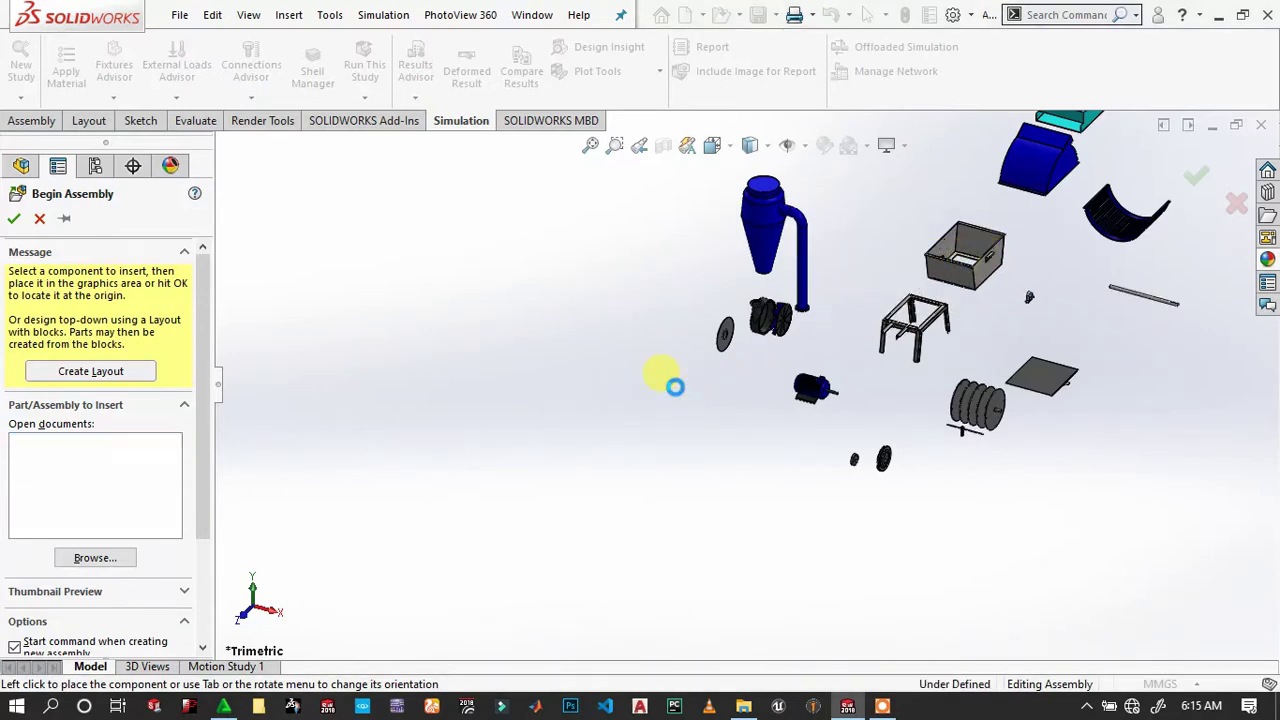
scroll(943, 277, down, 2)
Turn on View Coordinate Systems in the Hide/Show Items flyout and select the assembly origin.
scroll(971, 263, up, 3)
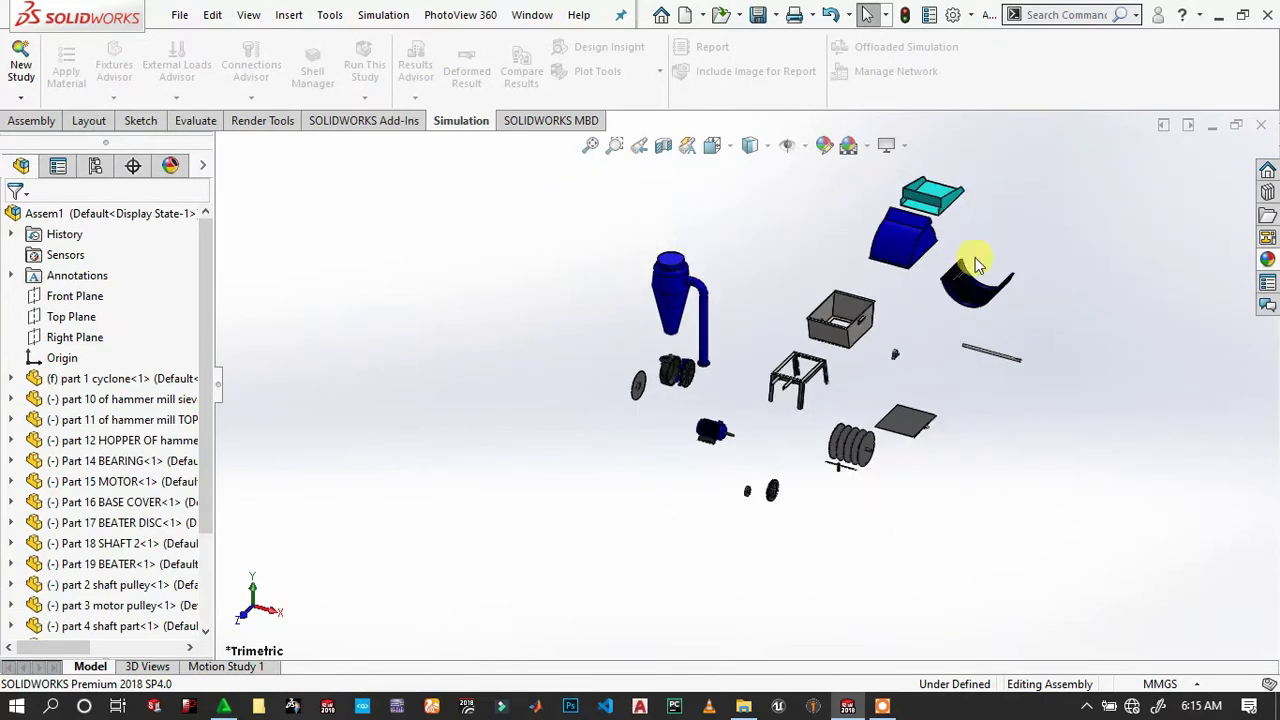
scroll(958, 295, down, 3)
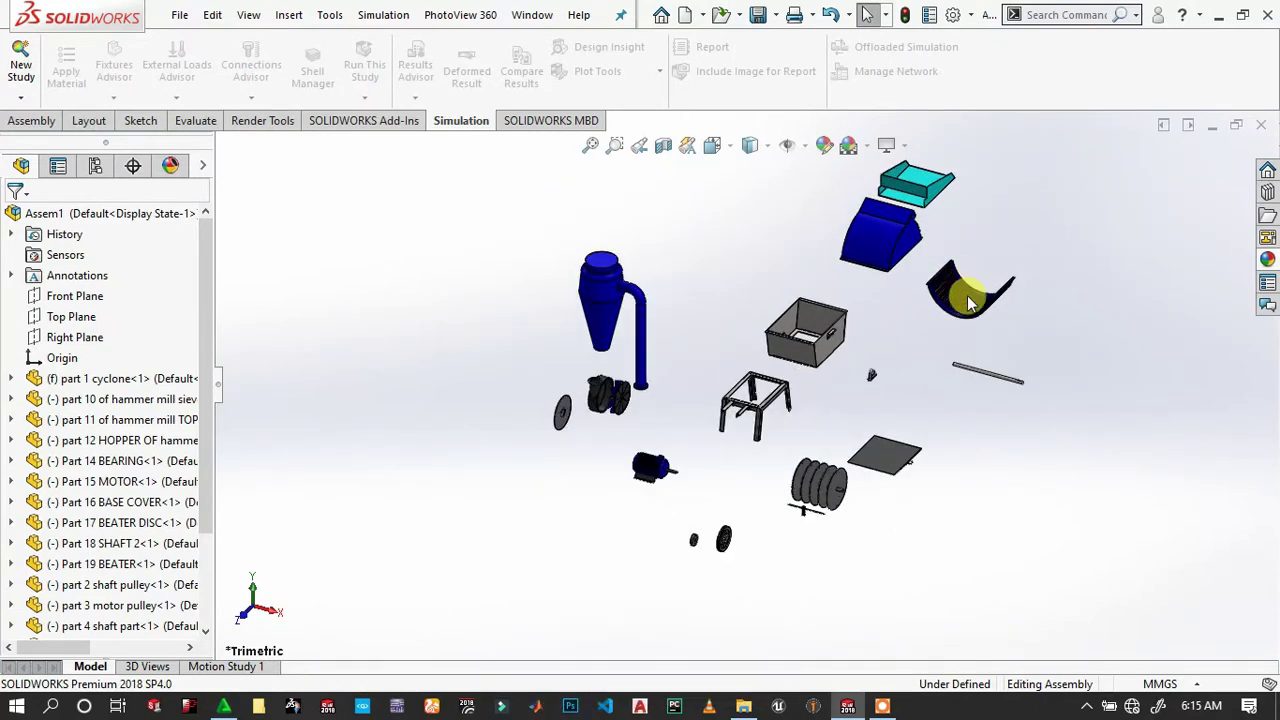
click(805, 147)
click(789, 250)
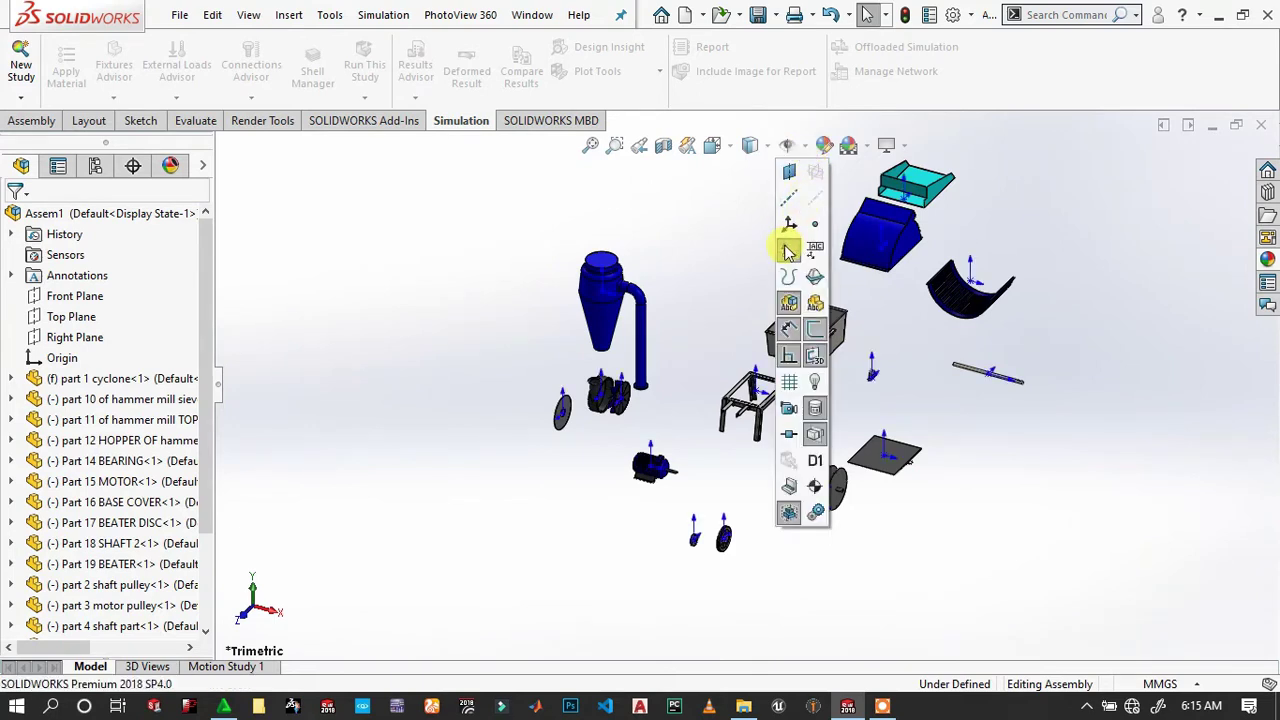
click(727, 335)
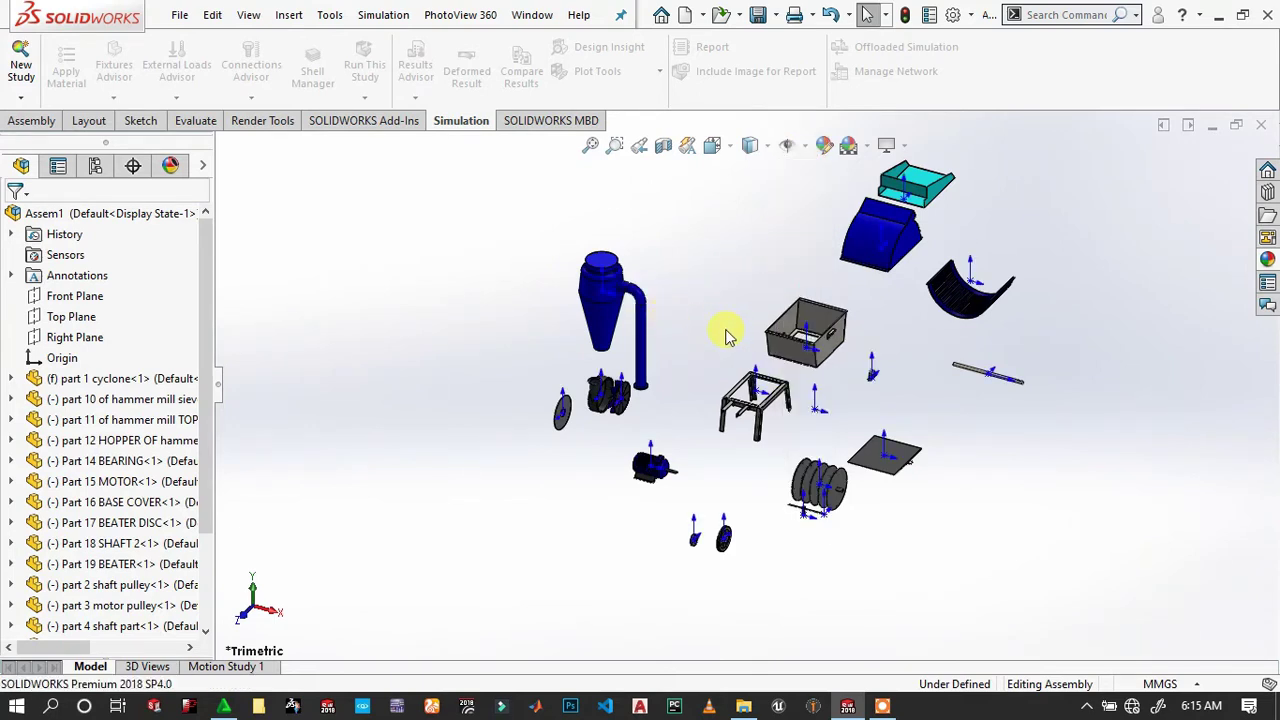
click(818, 413)
Mate the part 8 frame's origin coincident with the assembly origin.
click(886, 331)
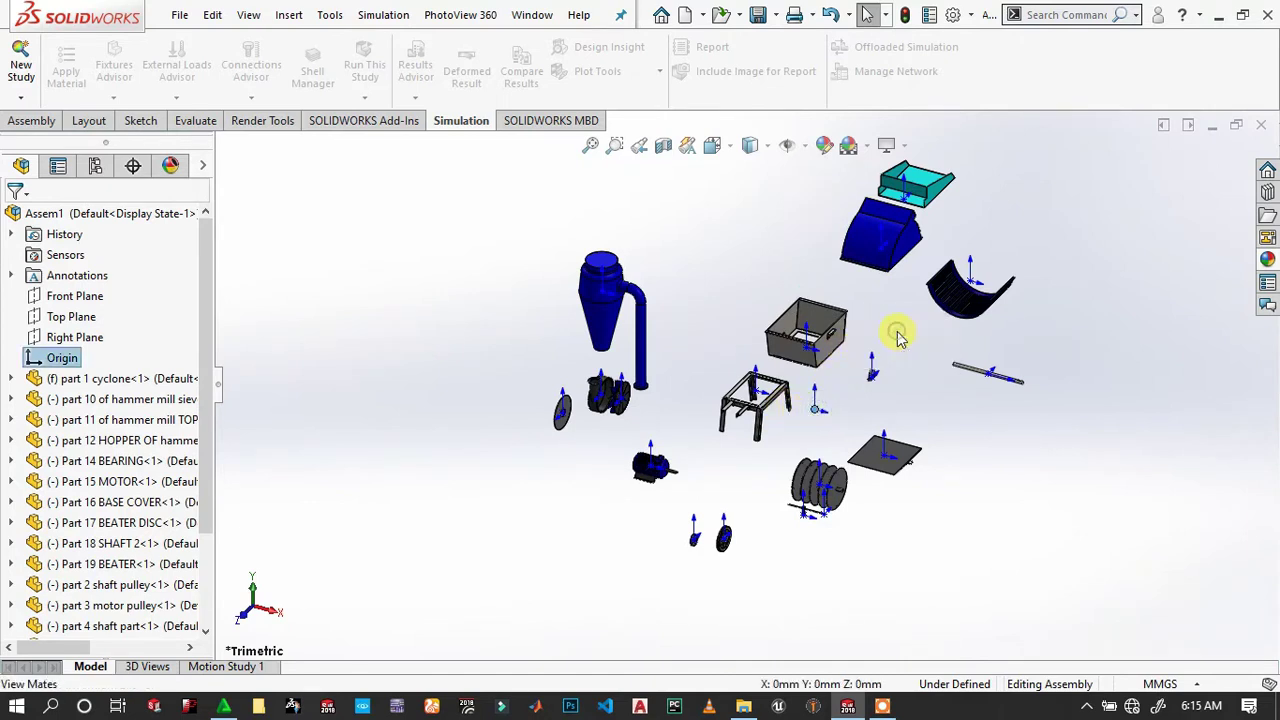
click(193, 133)
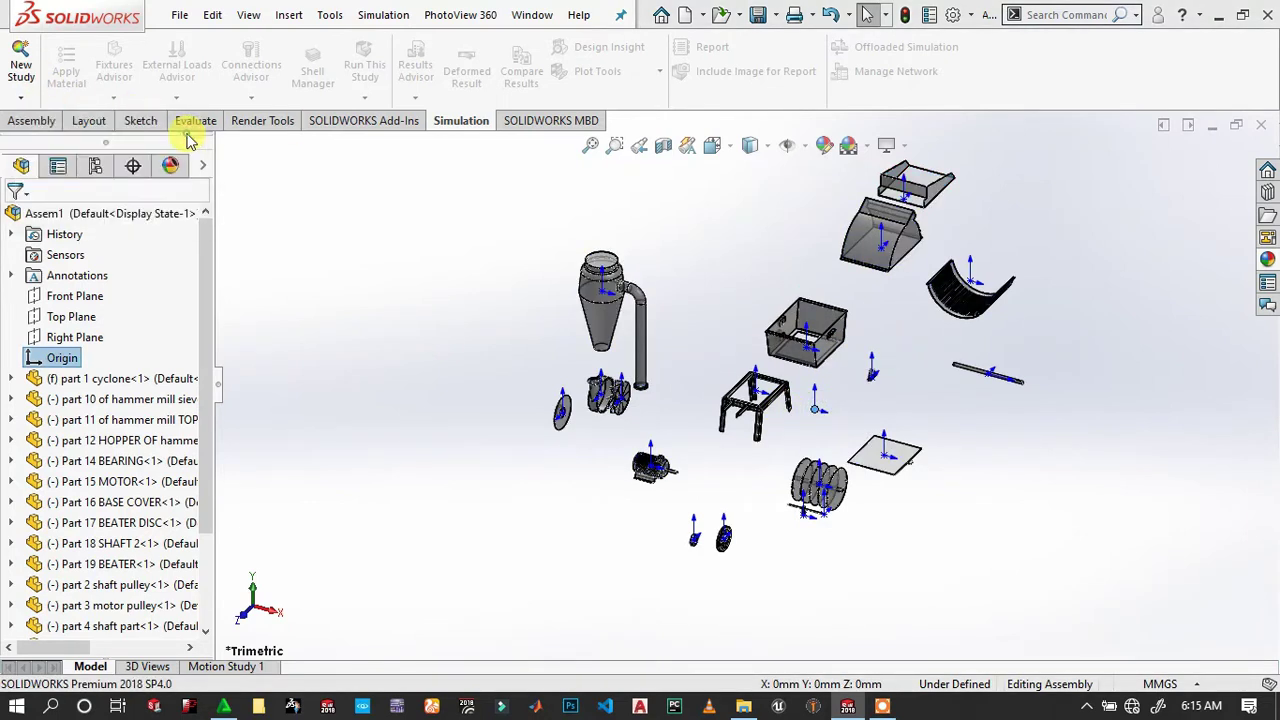
click(826, 392)
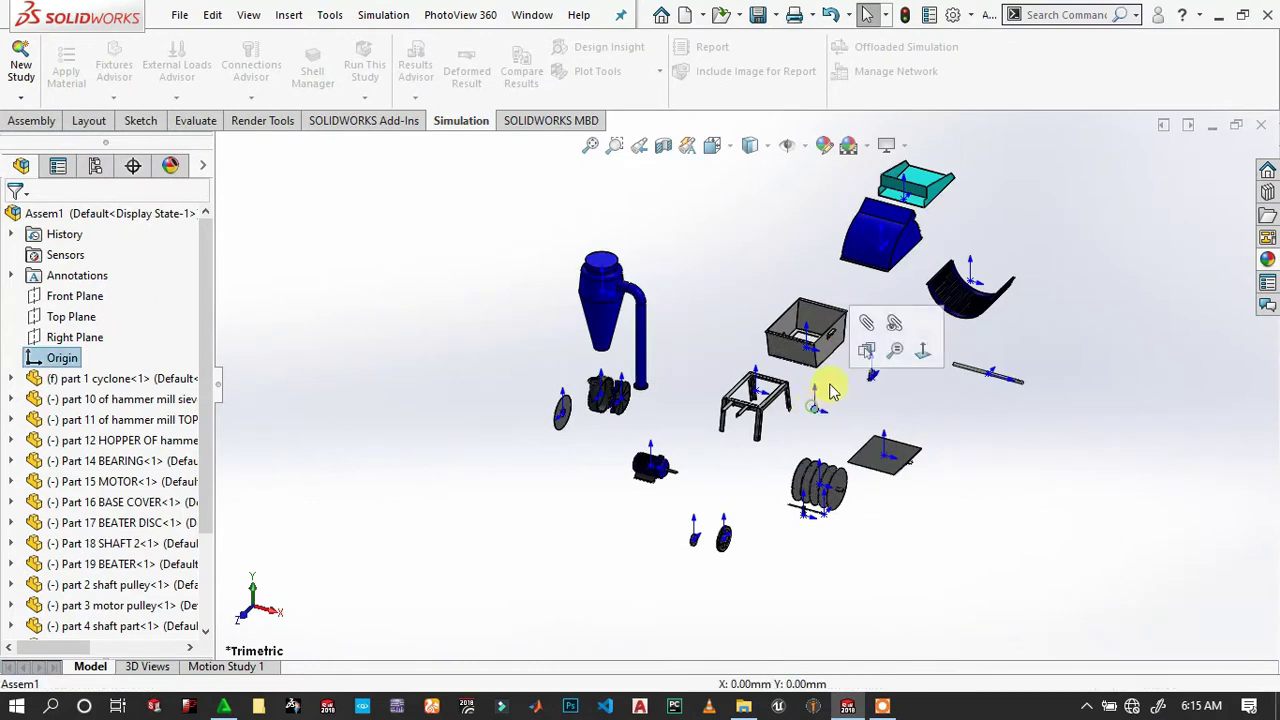
click(875, 330)
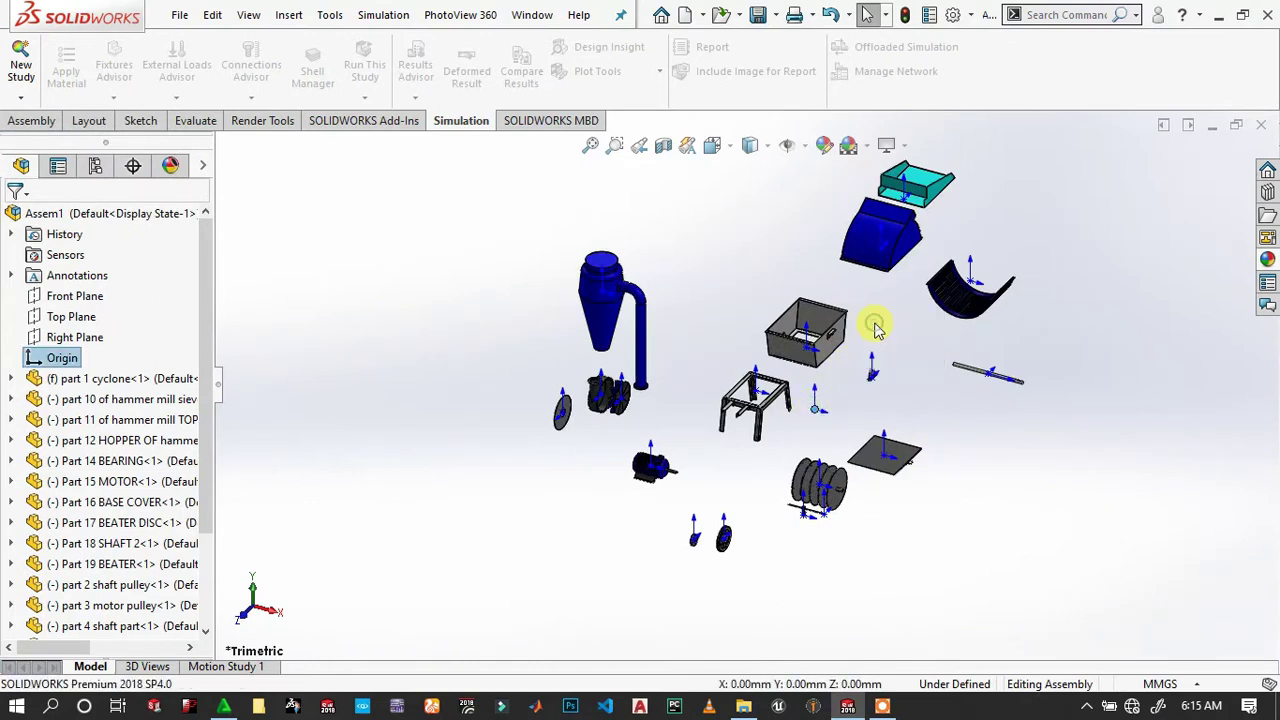
click(760, 396)
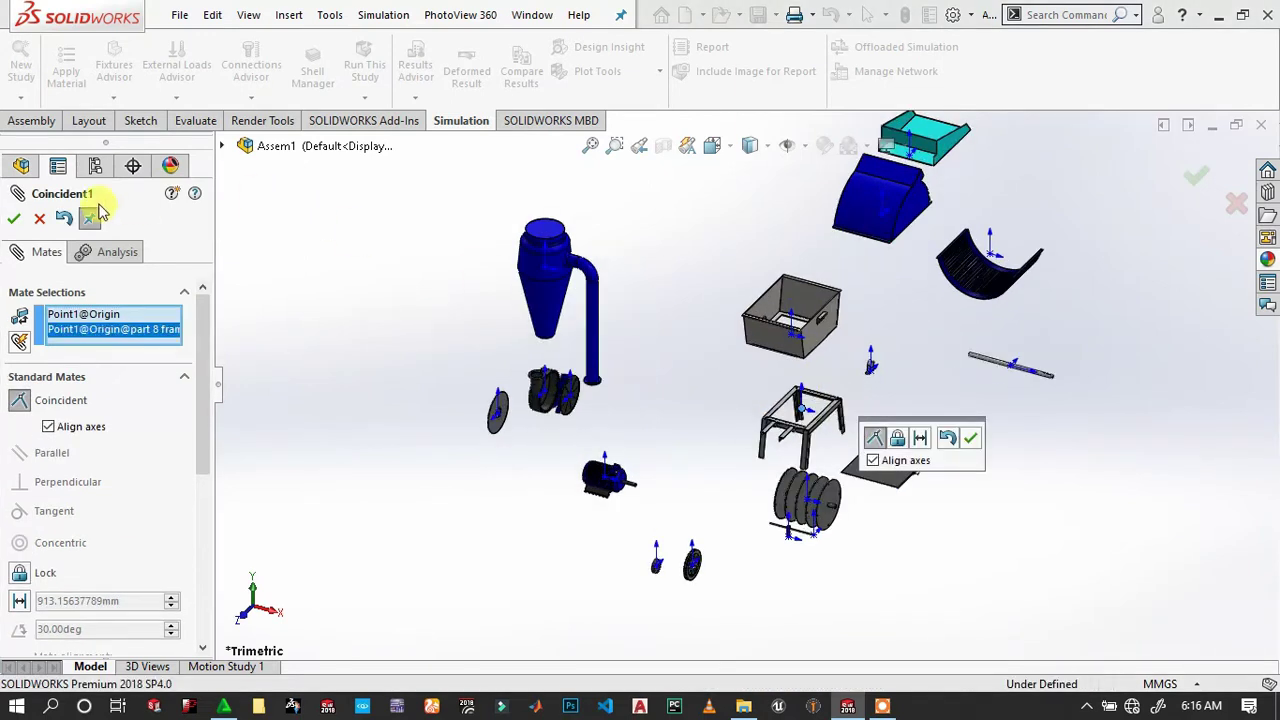
click(11, 219)
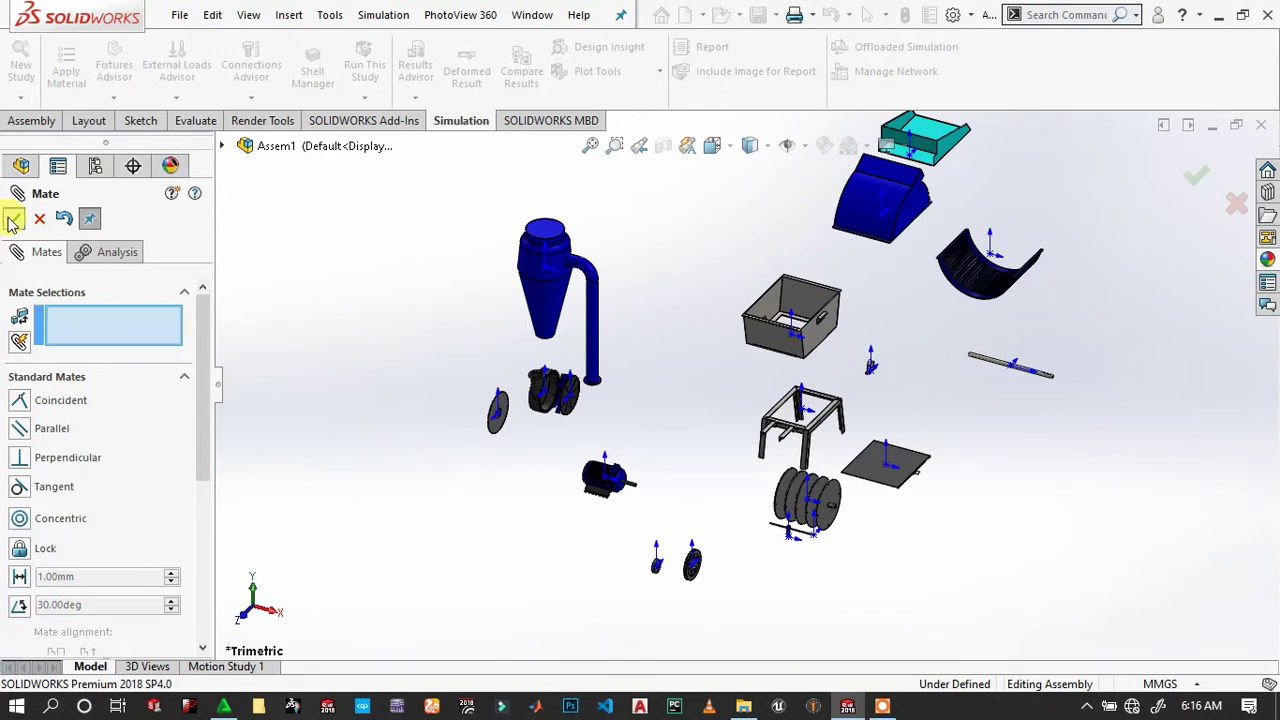
click(11, 219)
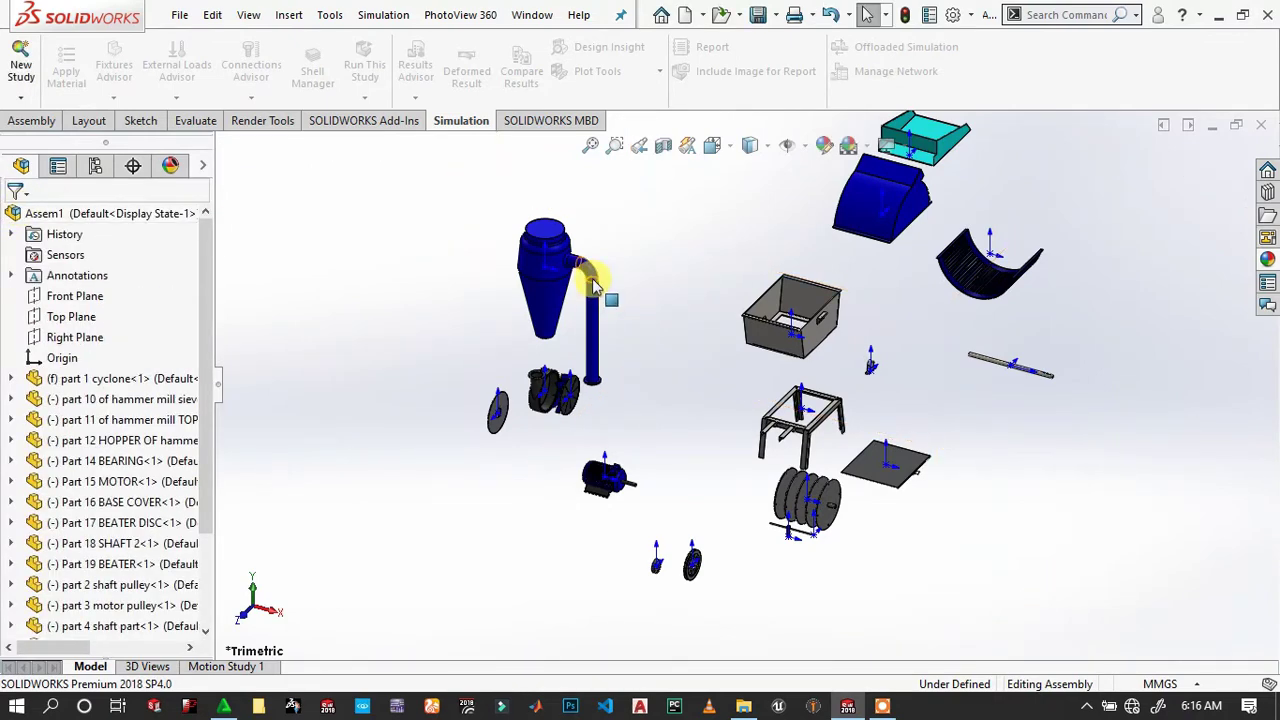
click(806, 148)
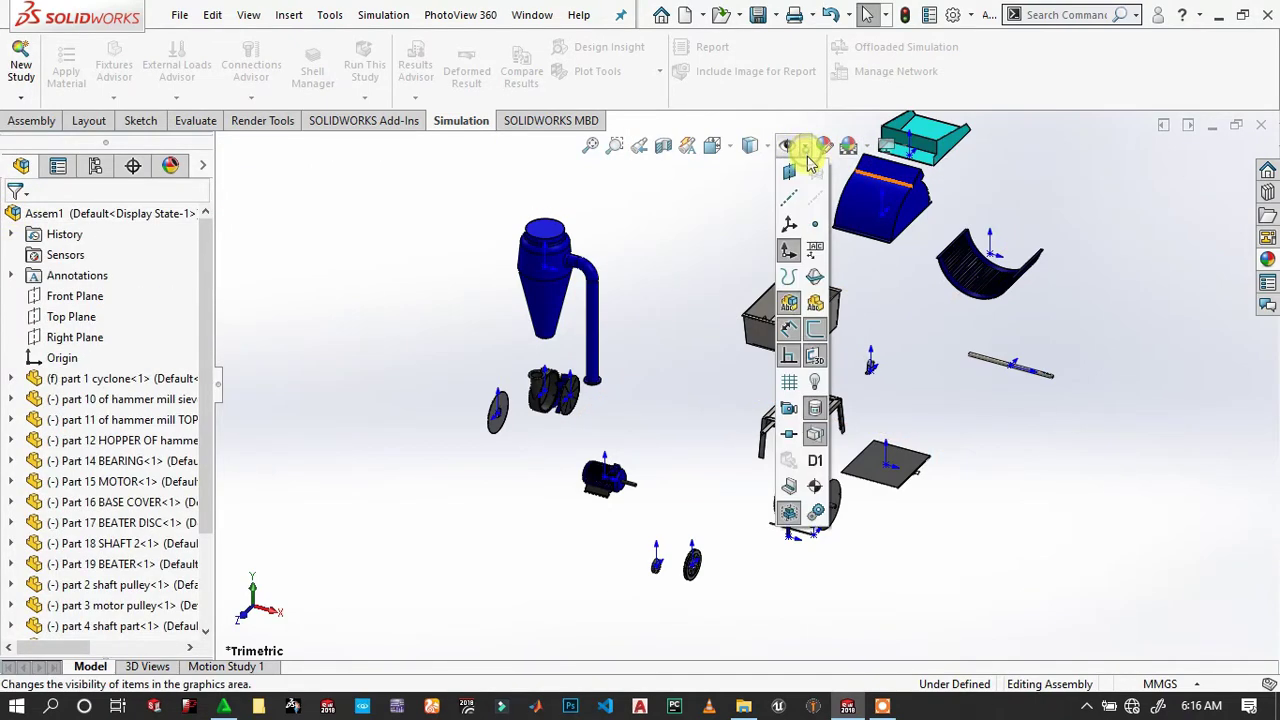
click(789, 250)
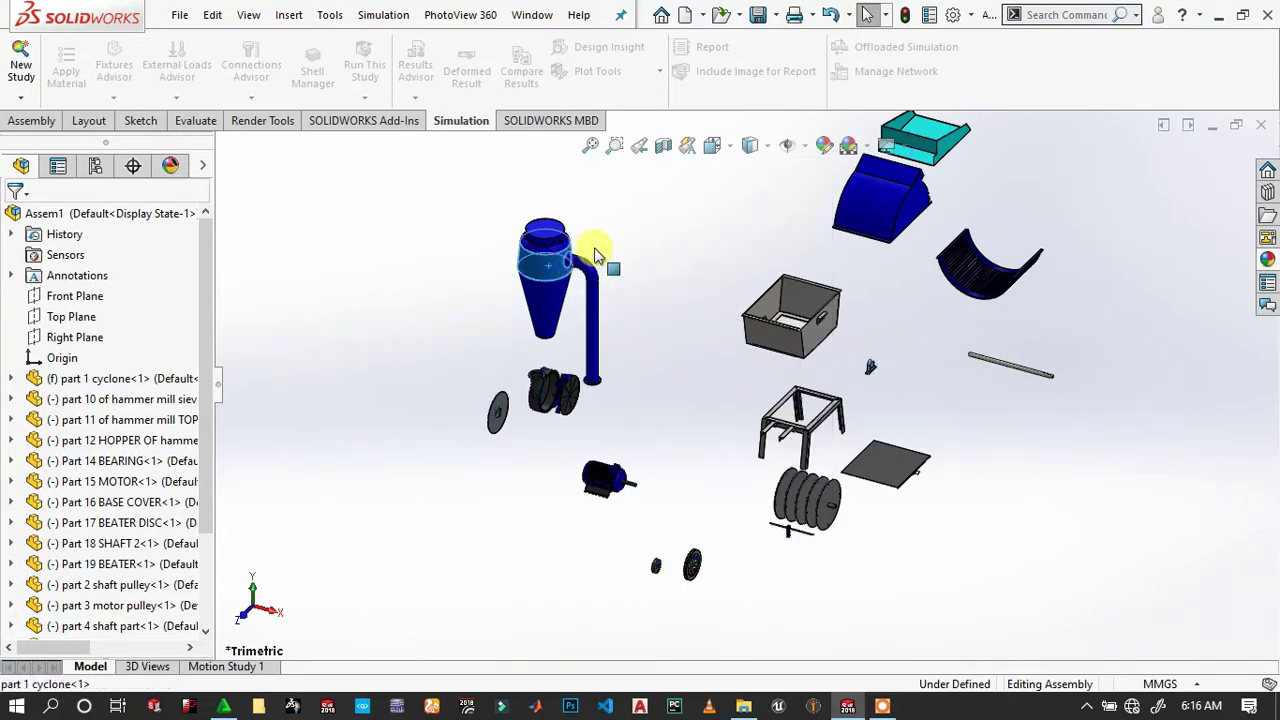
right_click(553, 265)
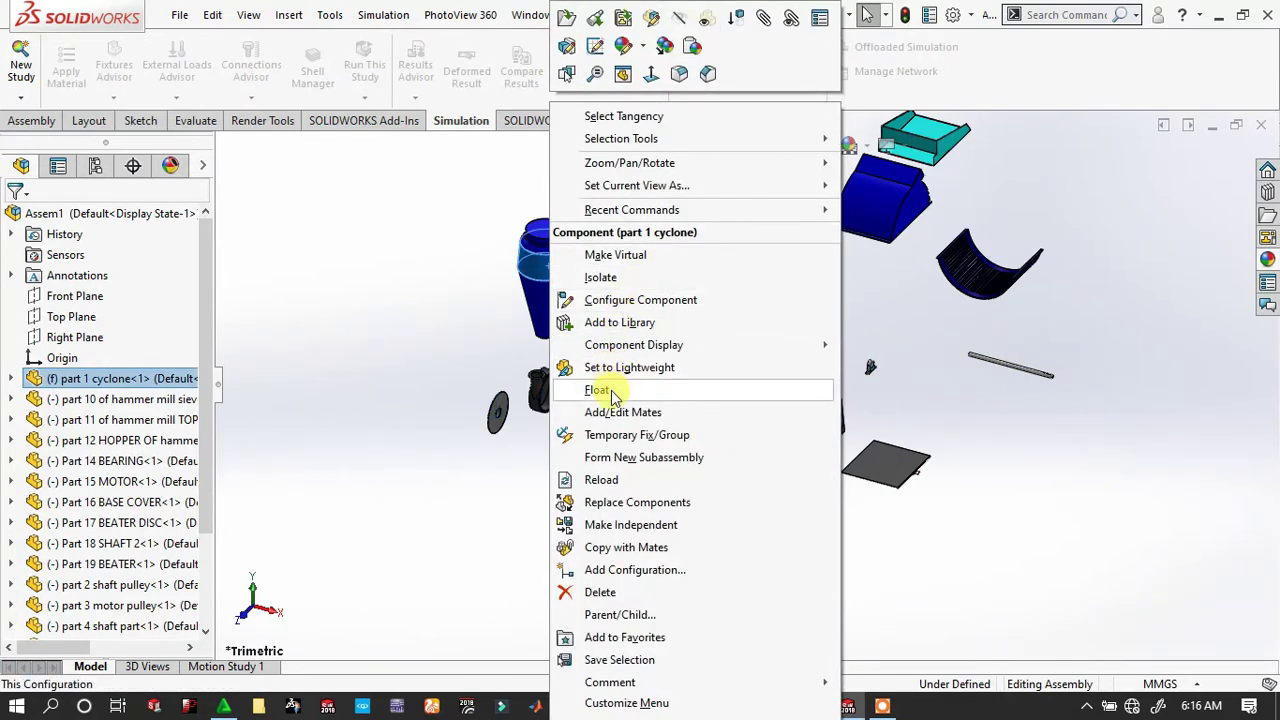
click(604, 390)
drag(558, 303, 688, 297)
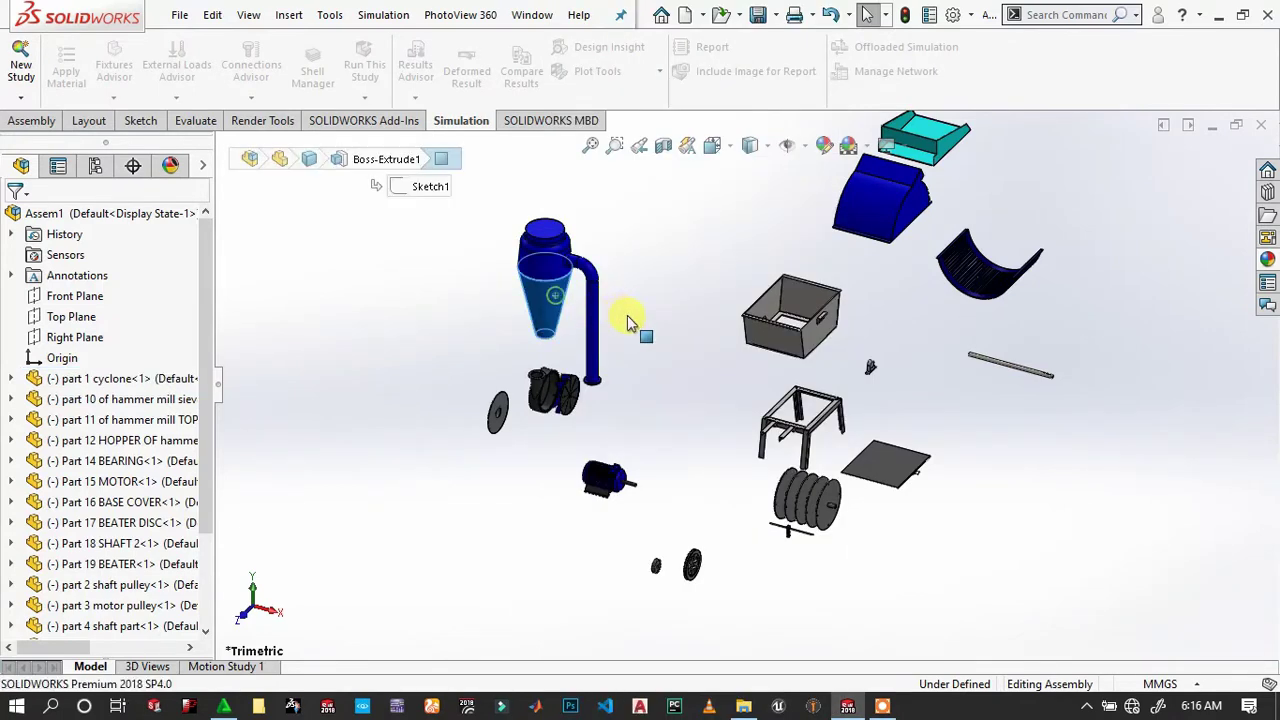
scroll(843, 415, down, 3)
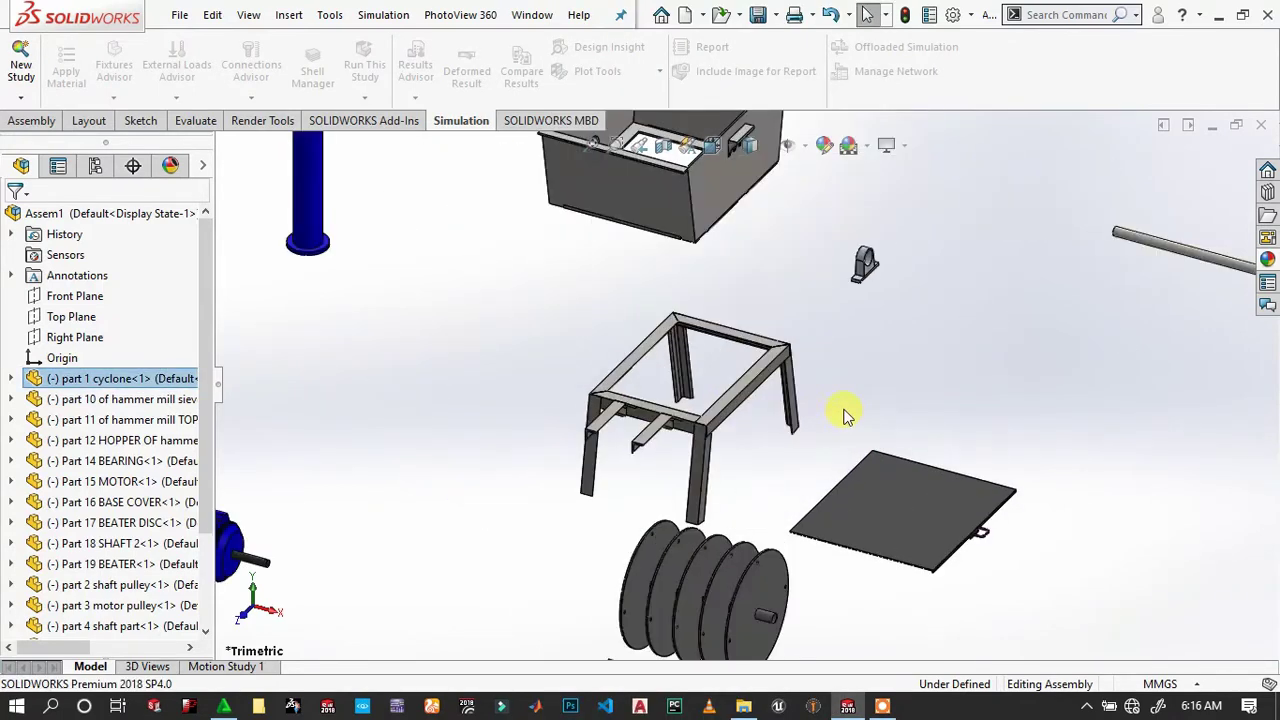
click(755, 378)
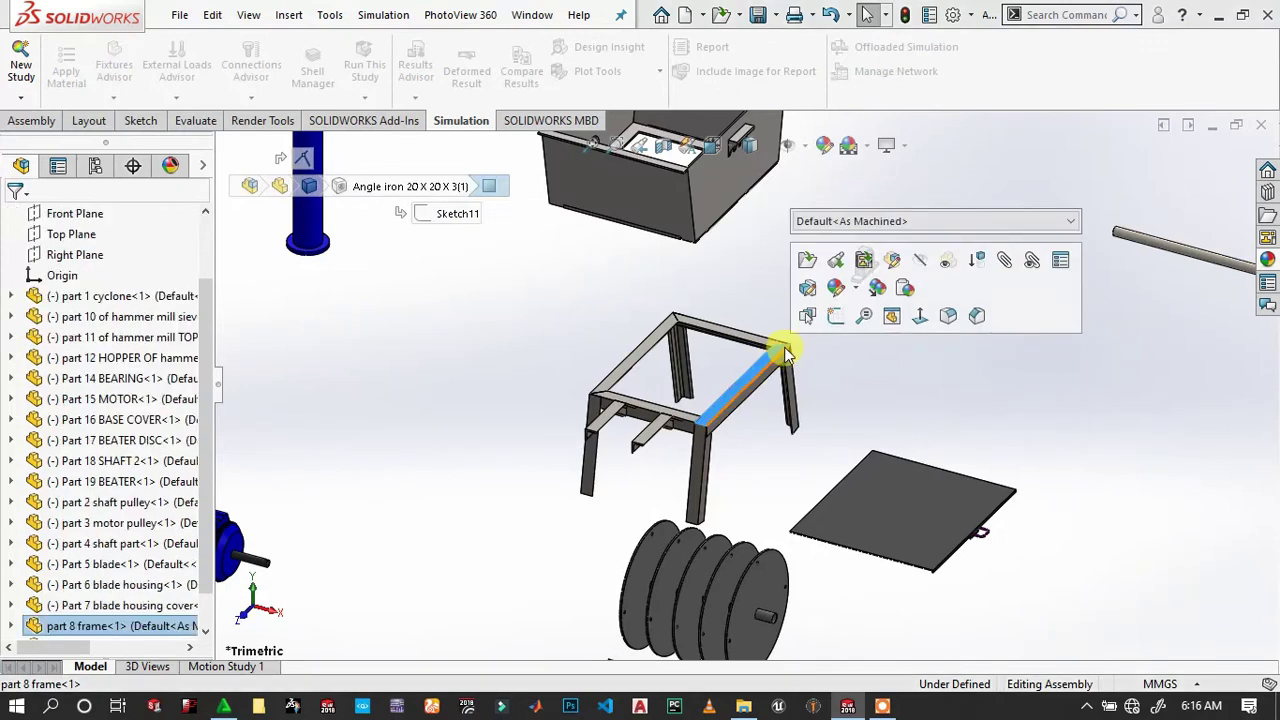
right_click(773, 355)
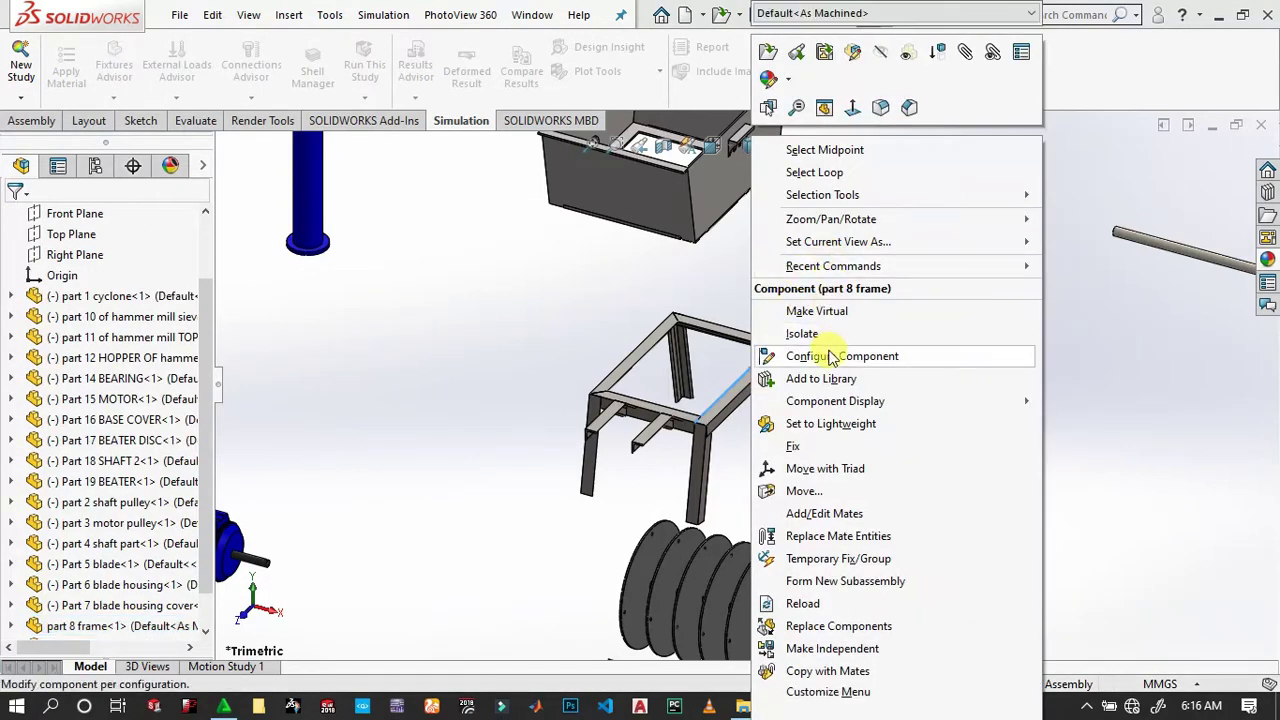
click(800, 450)
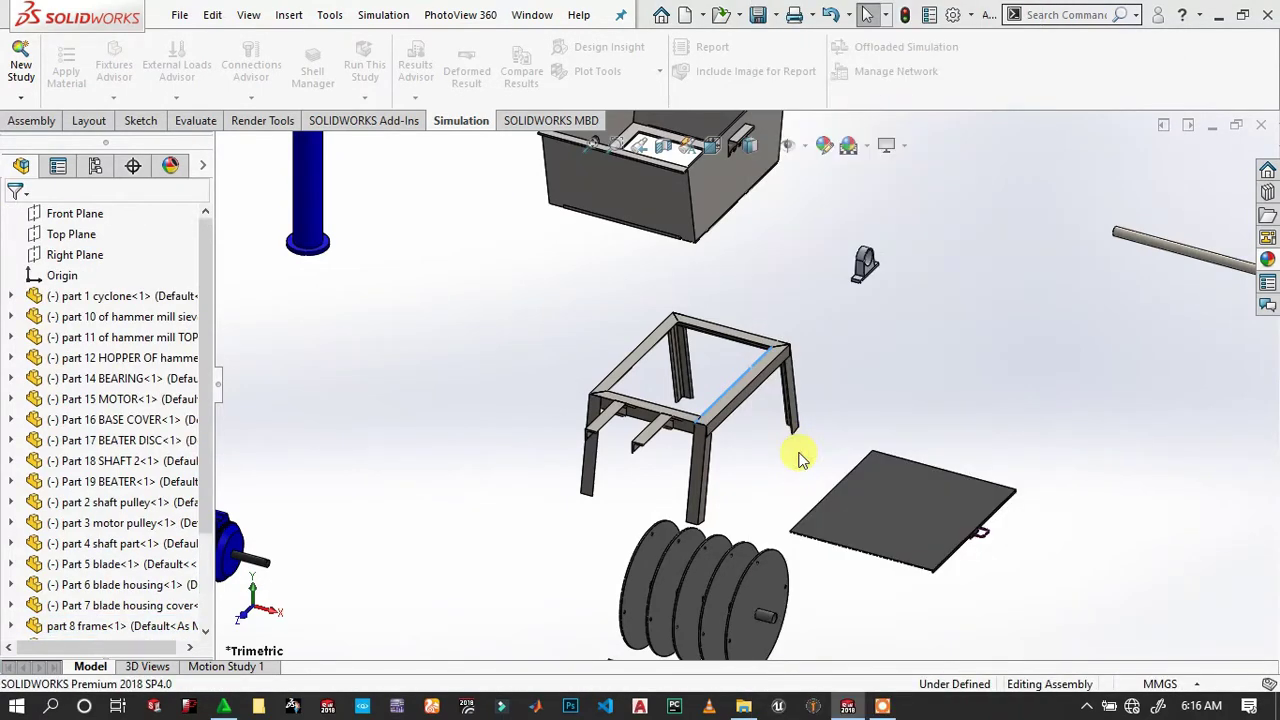
click(750, 368)
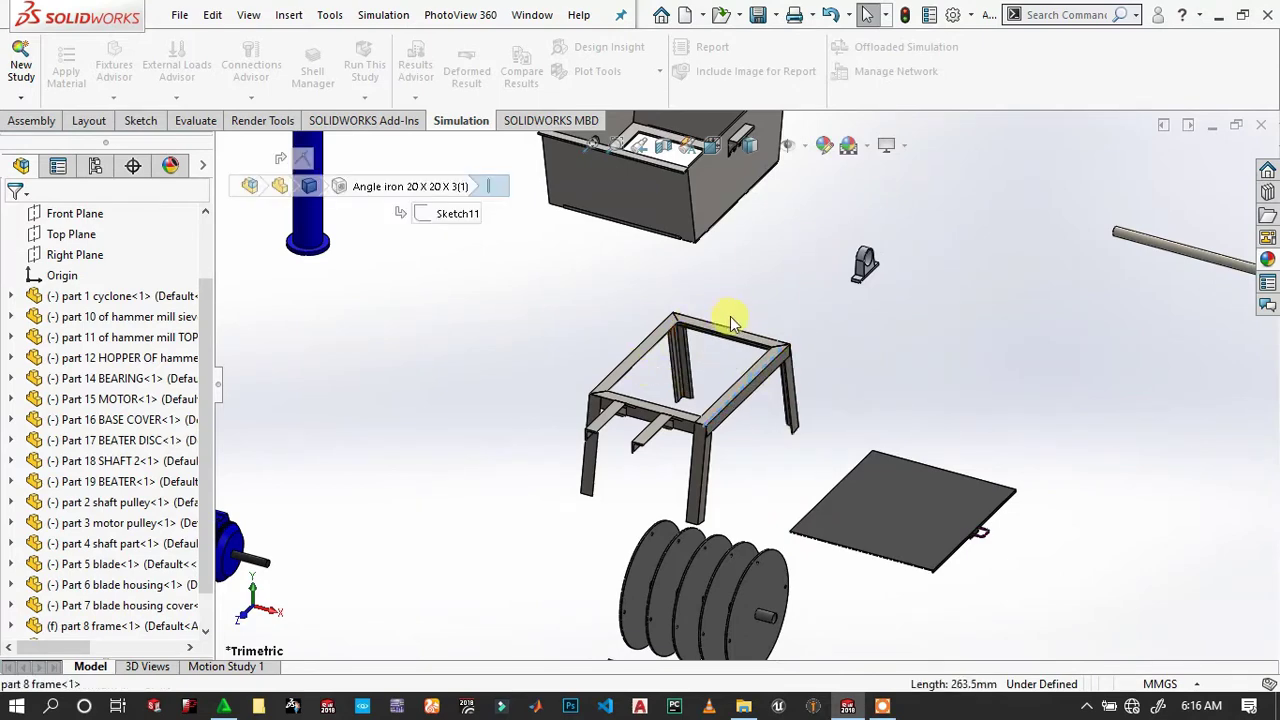
scroll(771, 357, down, 2)
scroll(774, 357, down, 2)
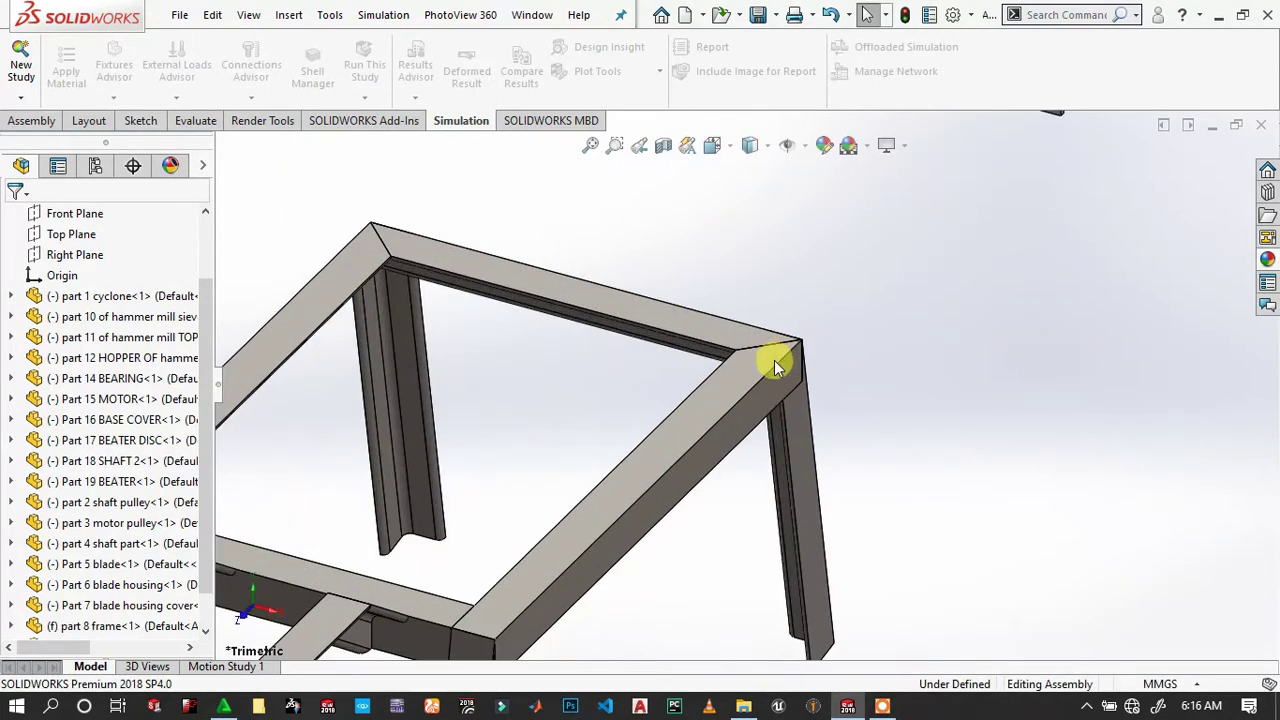
scroll(762, 389, up, 2)
scroll(708, 425, down, 1)
scroll(725, 430, down, 2)
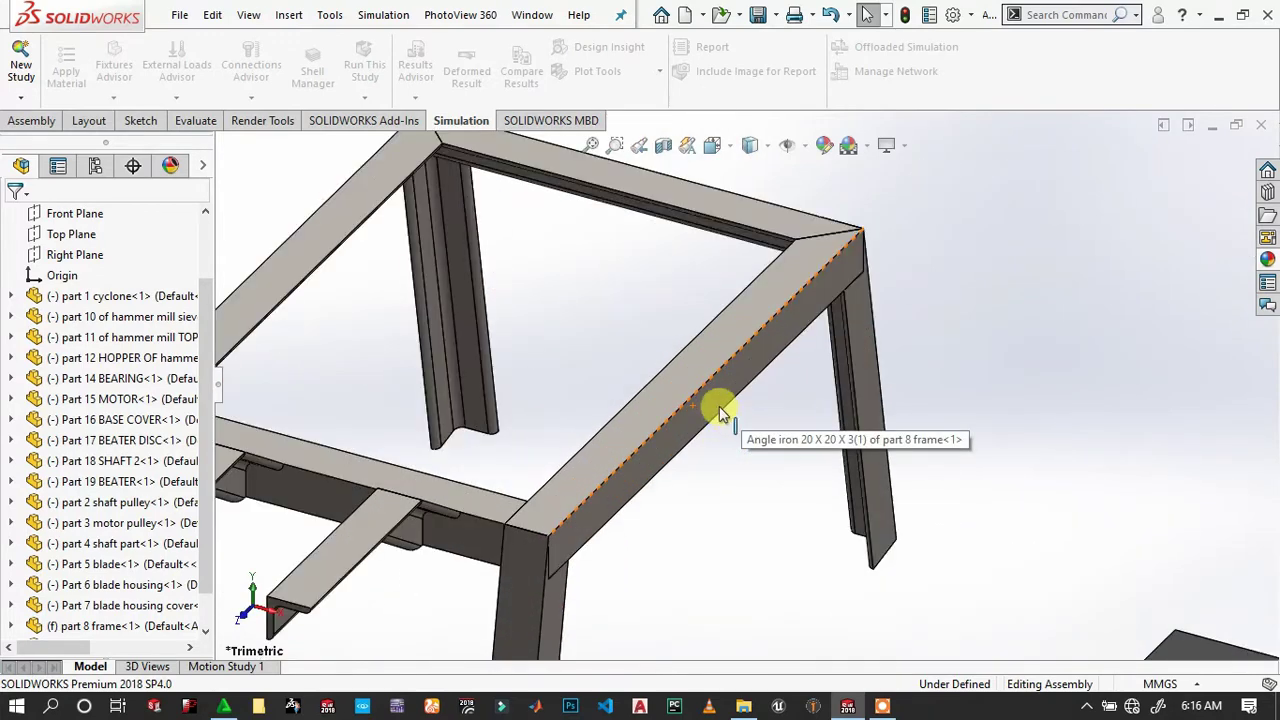
Select a frame member face and choose the Width mate from Advanced Mates.
click(712, 397)
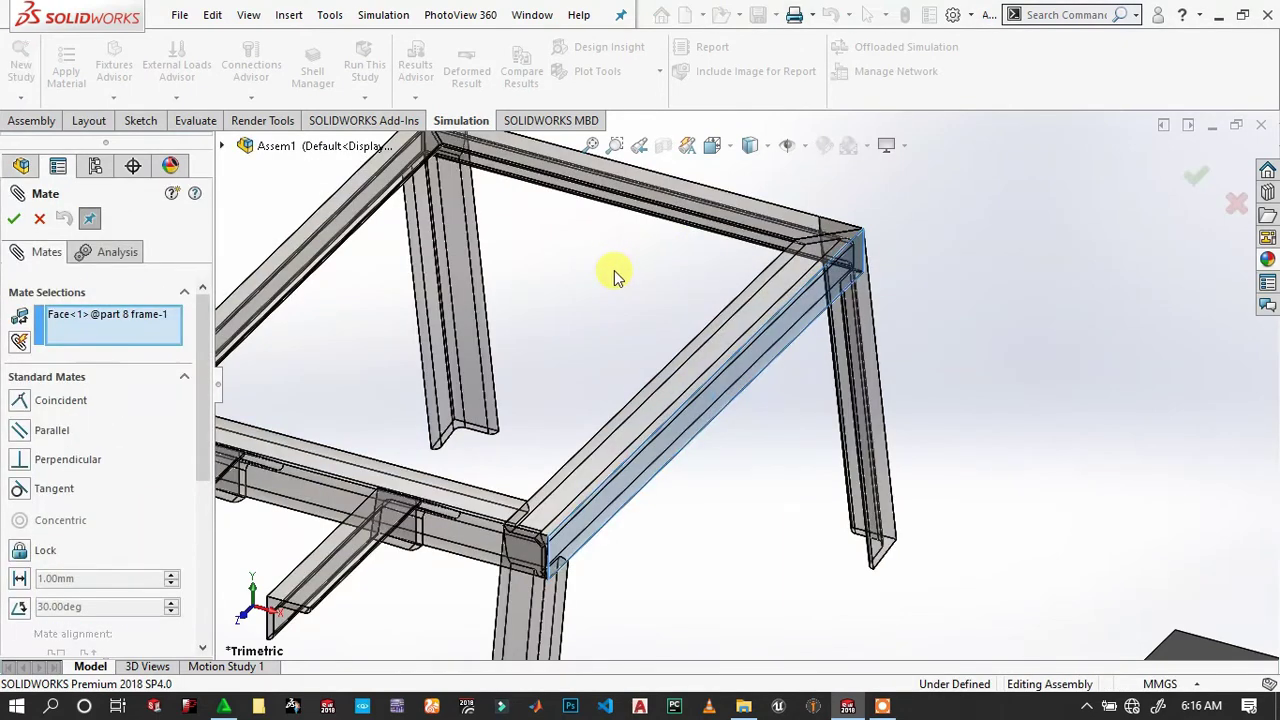
scroll(183, 500, down, 5)
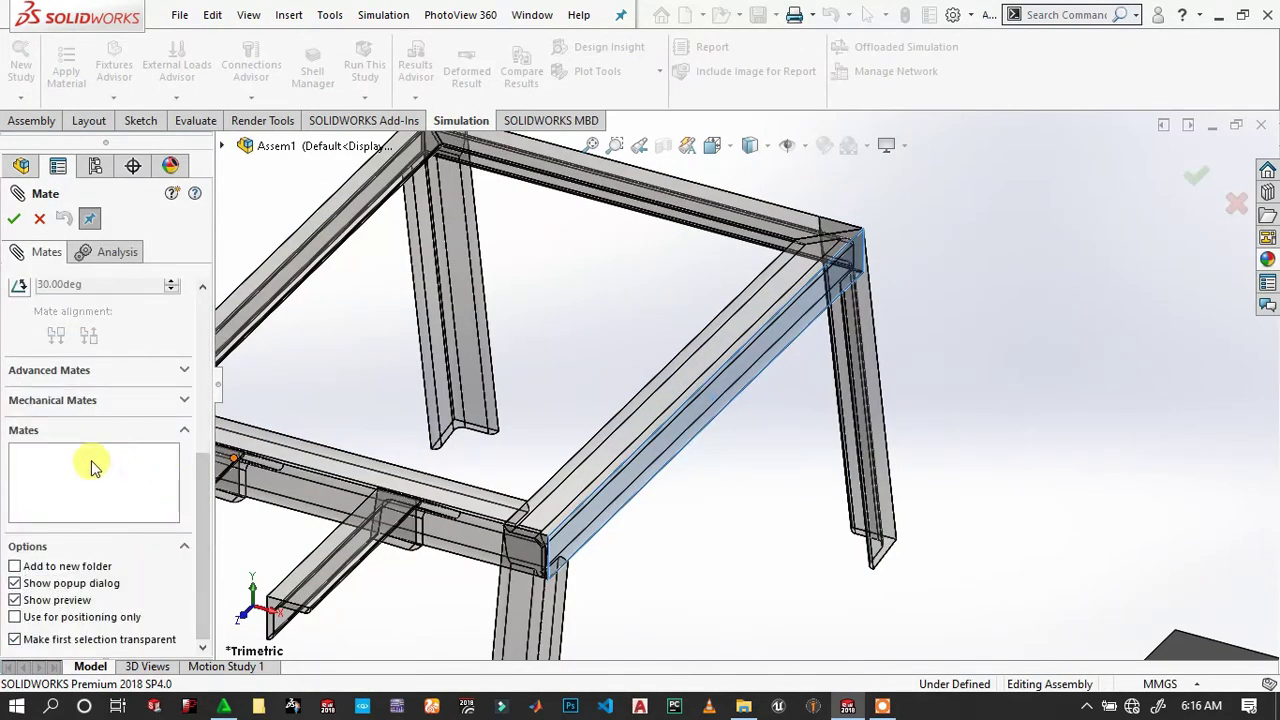
click(79, 401)
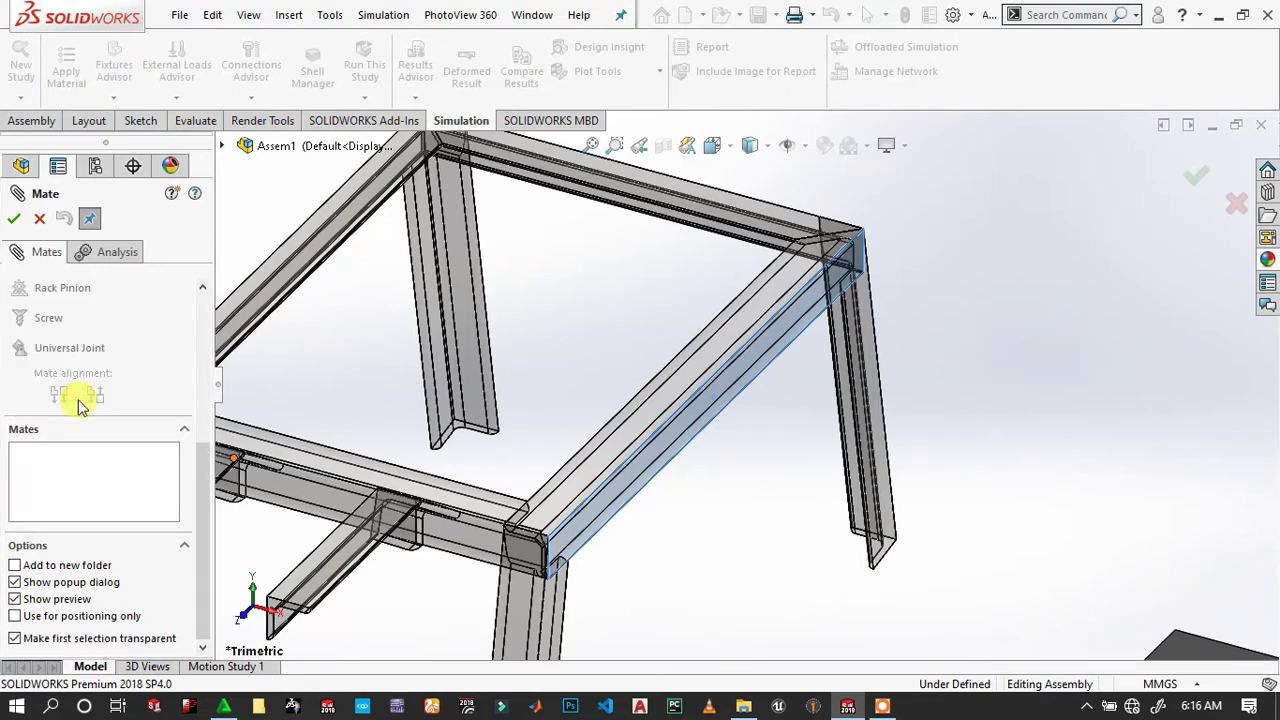
scroll(81, 402, up, 5)
click(89, 400)
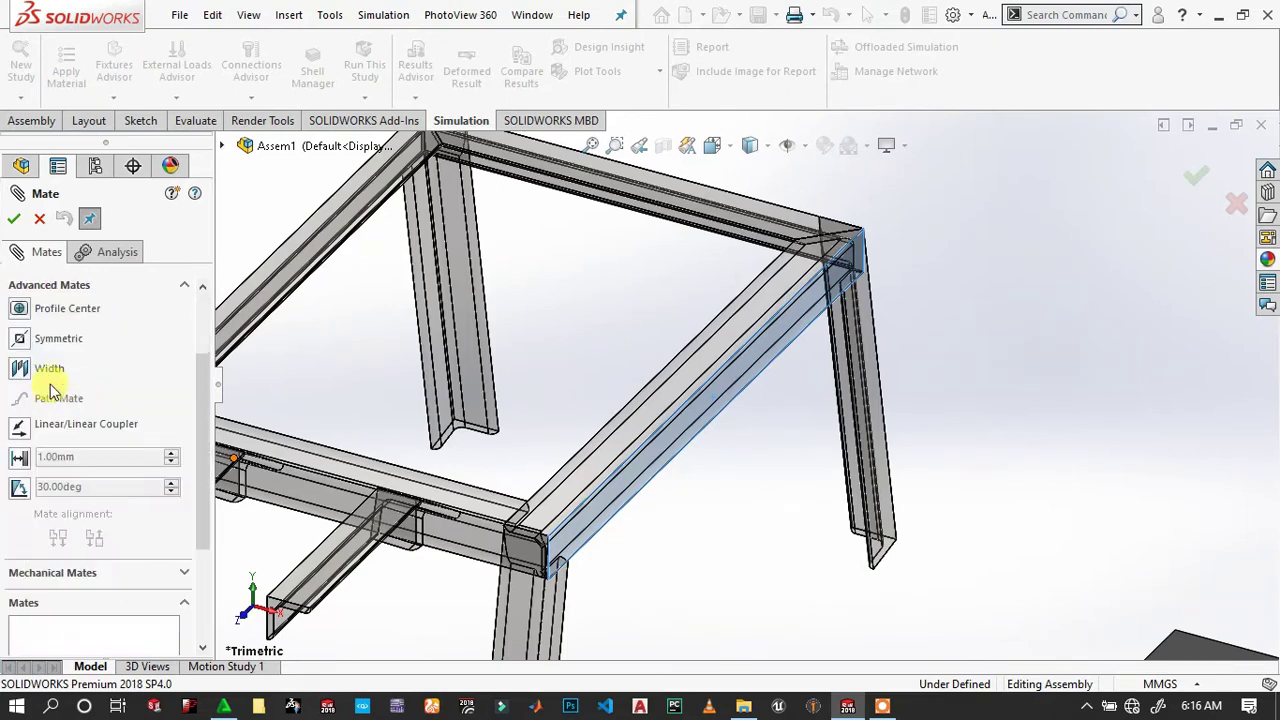
click(19, 368)
scroll(660, 420, up, 3)
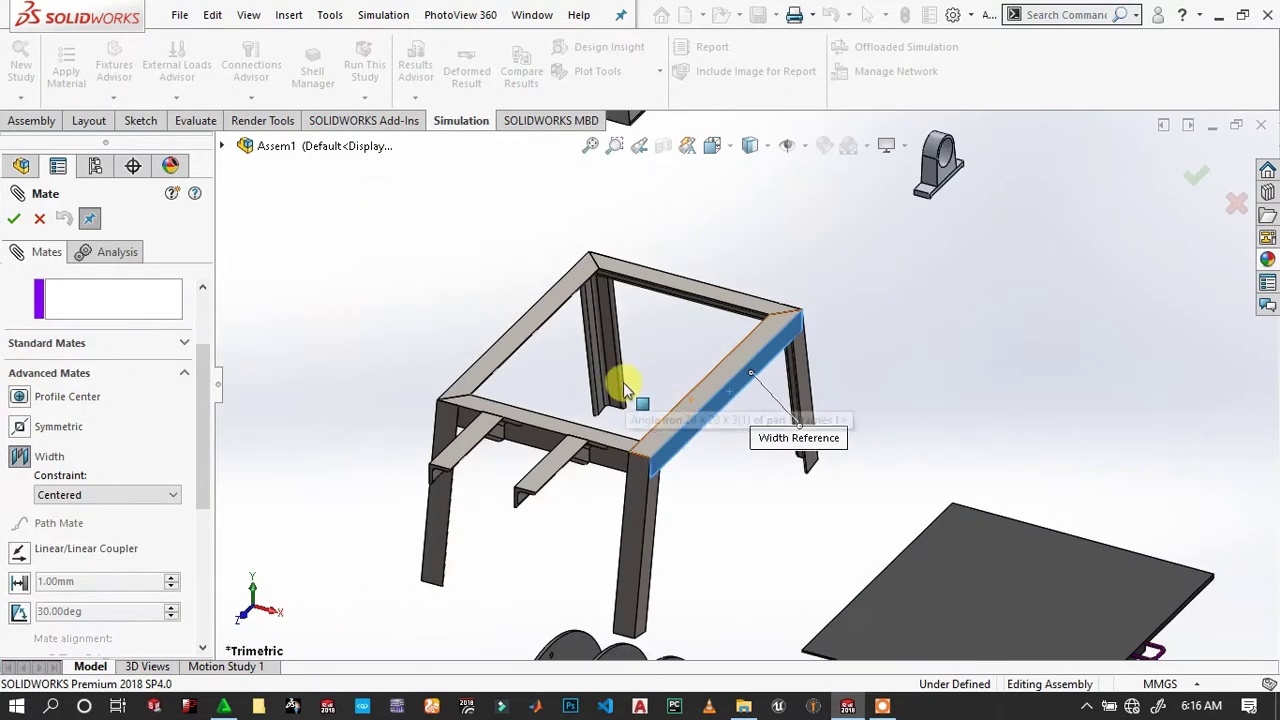
Pick the opposite frame member and both bottom-box side faces, and accept the centered Width1 mate.
mouse_move(623, 382)
middle_down()
mouse_move(695, 388)
mouse_move(697, 399)
middle_up()
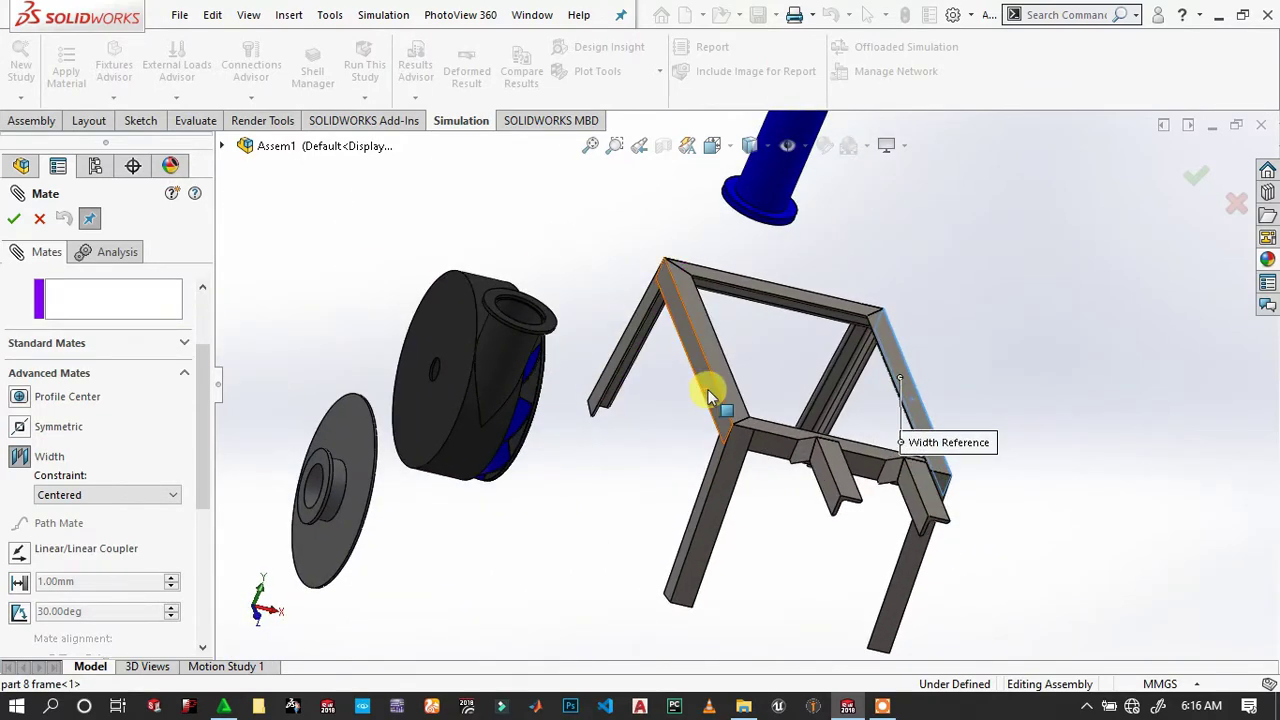
click(708, 397)
scroll(708, 397, up, 3)
scroll(1000, 252, down, 5)
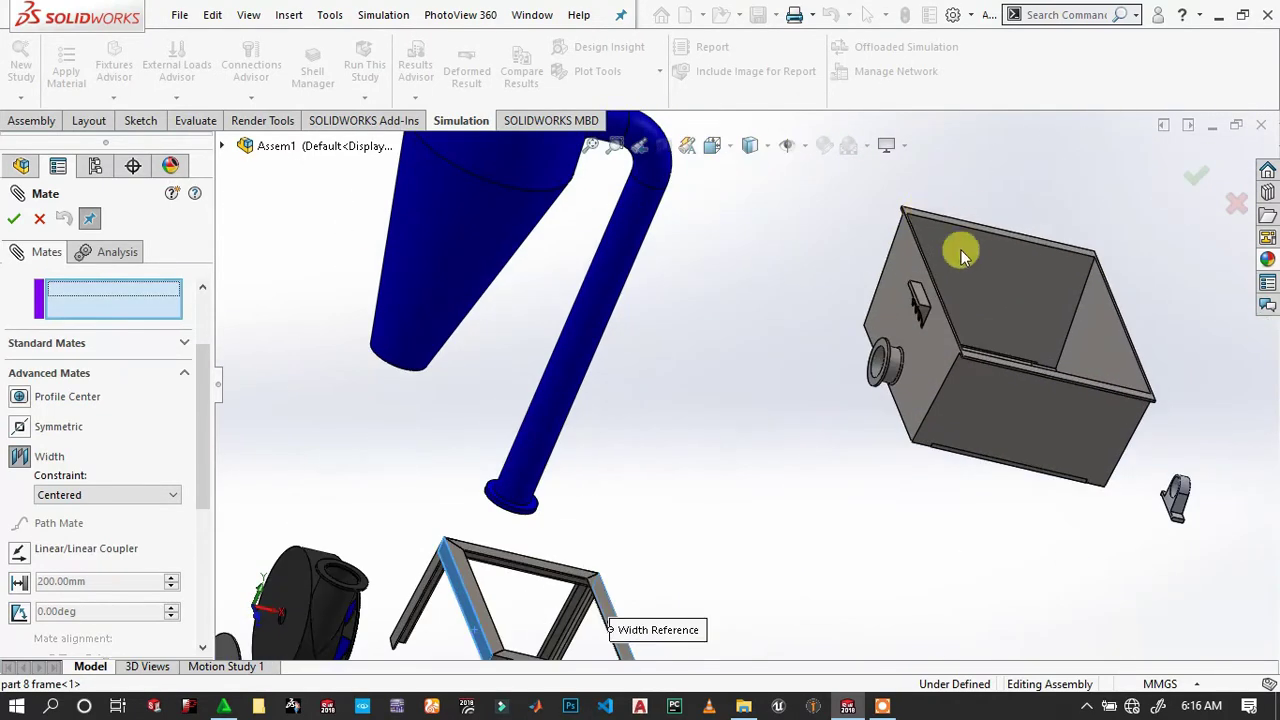
click(925, 393)
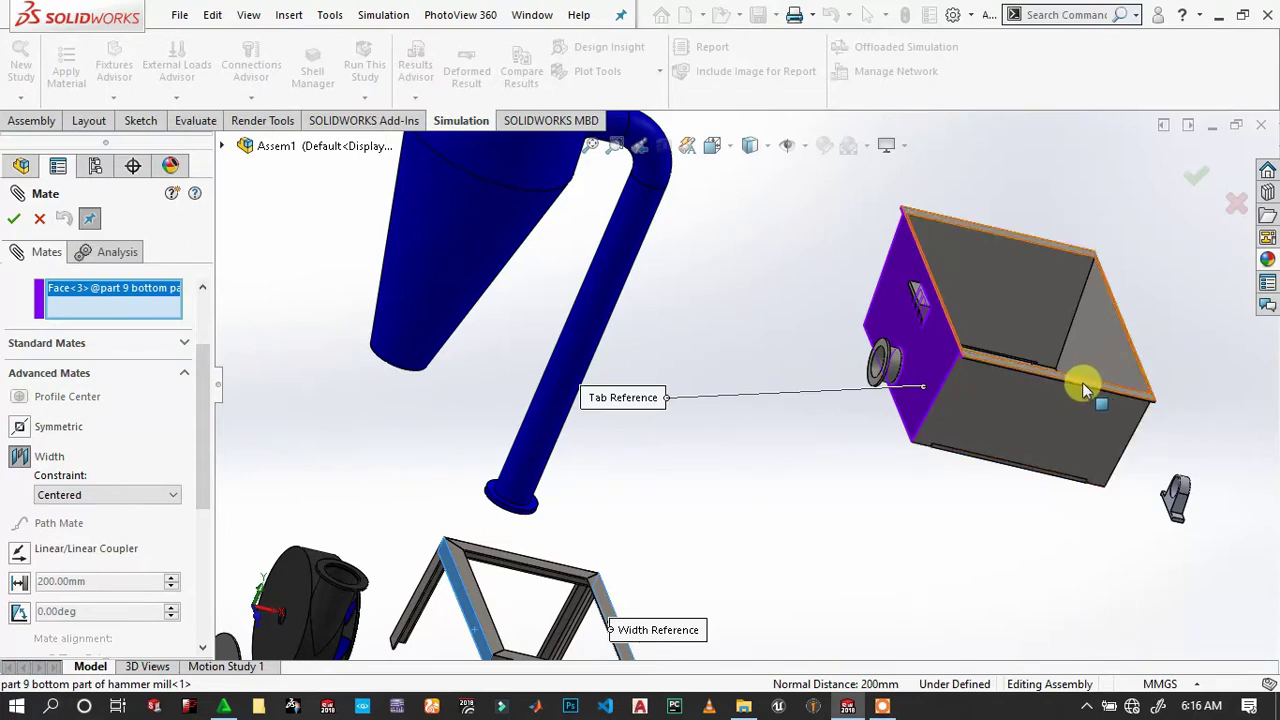
middle_drag(1000, 380, 1006, 337)
click(1200, 425)
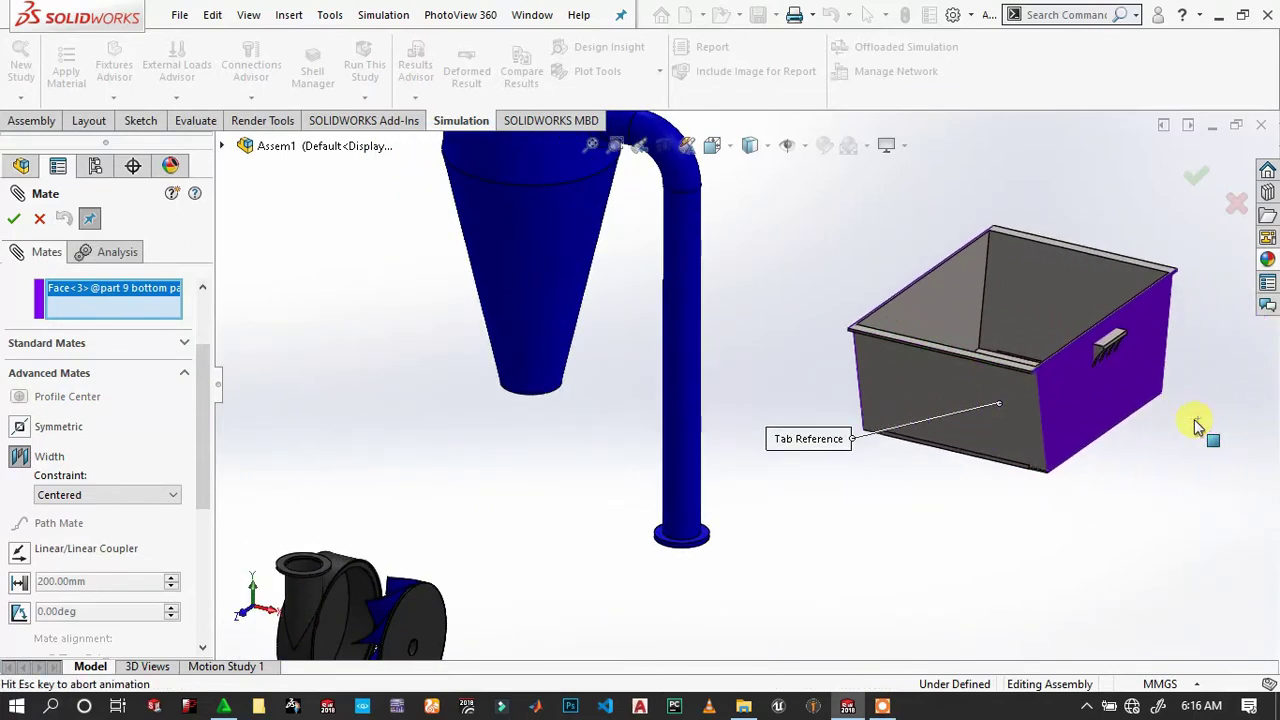
click(14, 218)
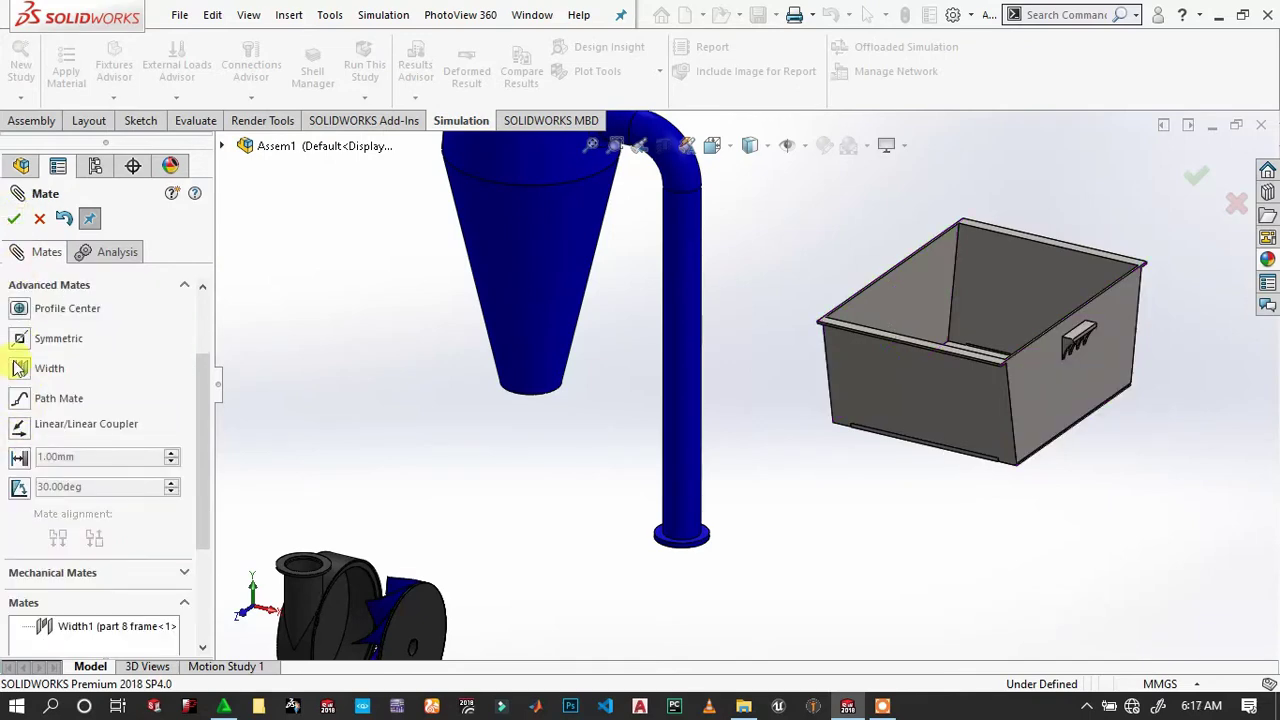
Start another Width mate and bring the curved hammer mill top part into view.
click(20, 368)
scroll(911, 353, up, 5)
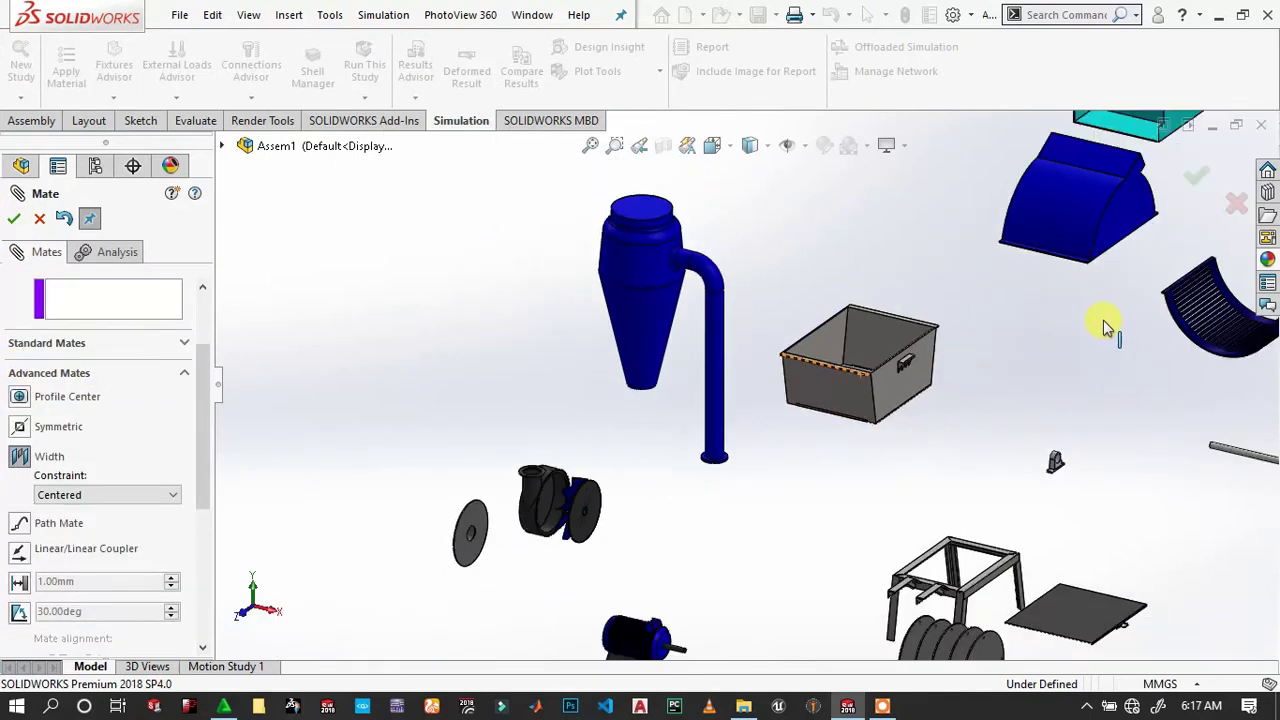
scroll(980, 323, up, 1)
scroll(808, 403, down, 5)
scroll(745, 431, down, 3)
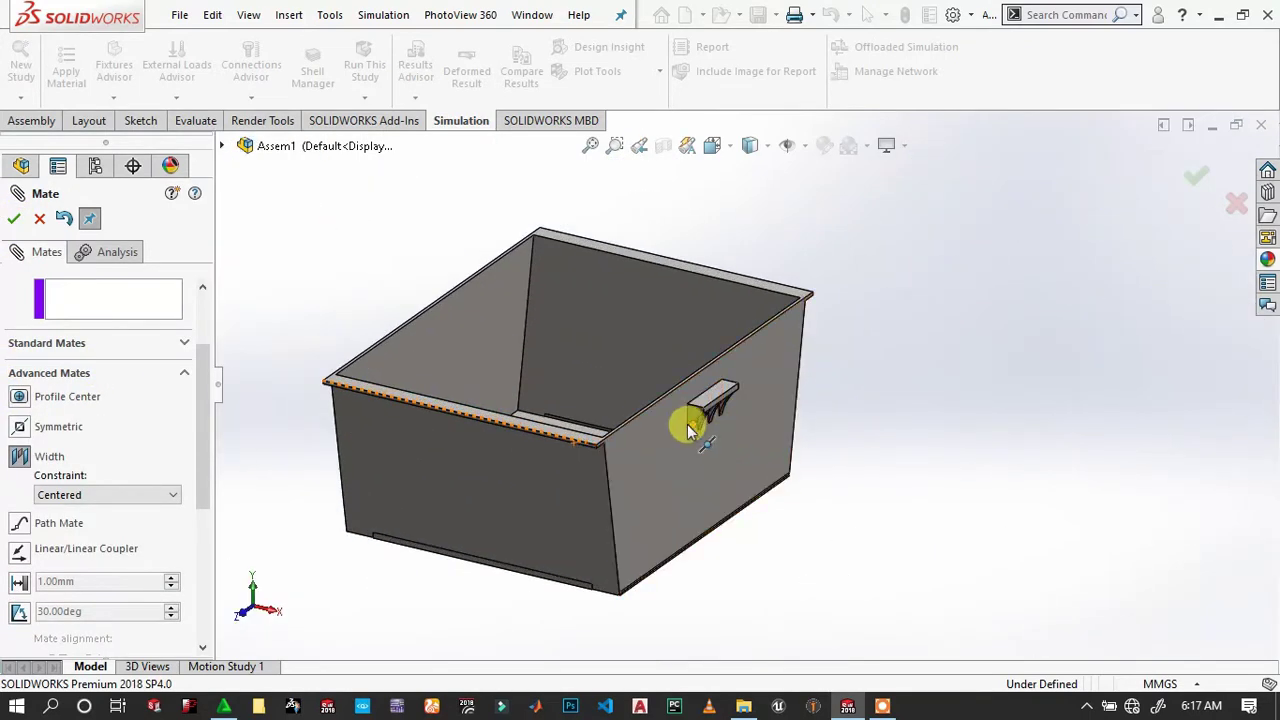
scroll(684, 423, down, 1)
scroll(650, 390, down, 1)
scroll(625, 360, down, 1)
scroll(620, 368, down, 1)
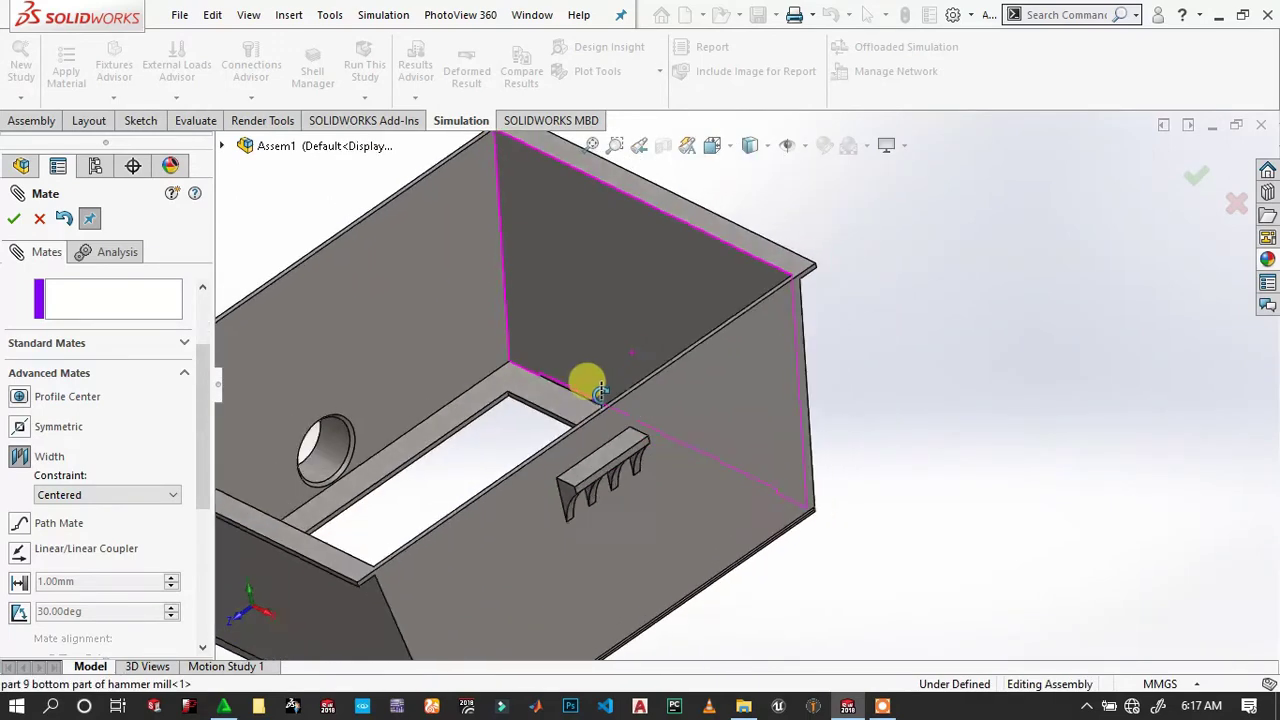
scroll(586, 380, up, 2)
scroll(603, 346, up, 2)
scroll(631, 346, down, 4)
mouse_move(624, 408)
middle_down()
mouse_move(700, 337)
mouse_move(651, 329)
mouse_move(836, 311)
middle_up()
scroll(880, 270, up, 3)
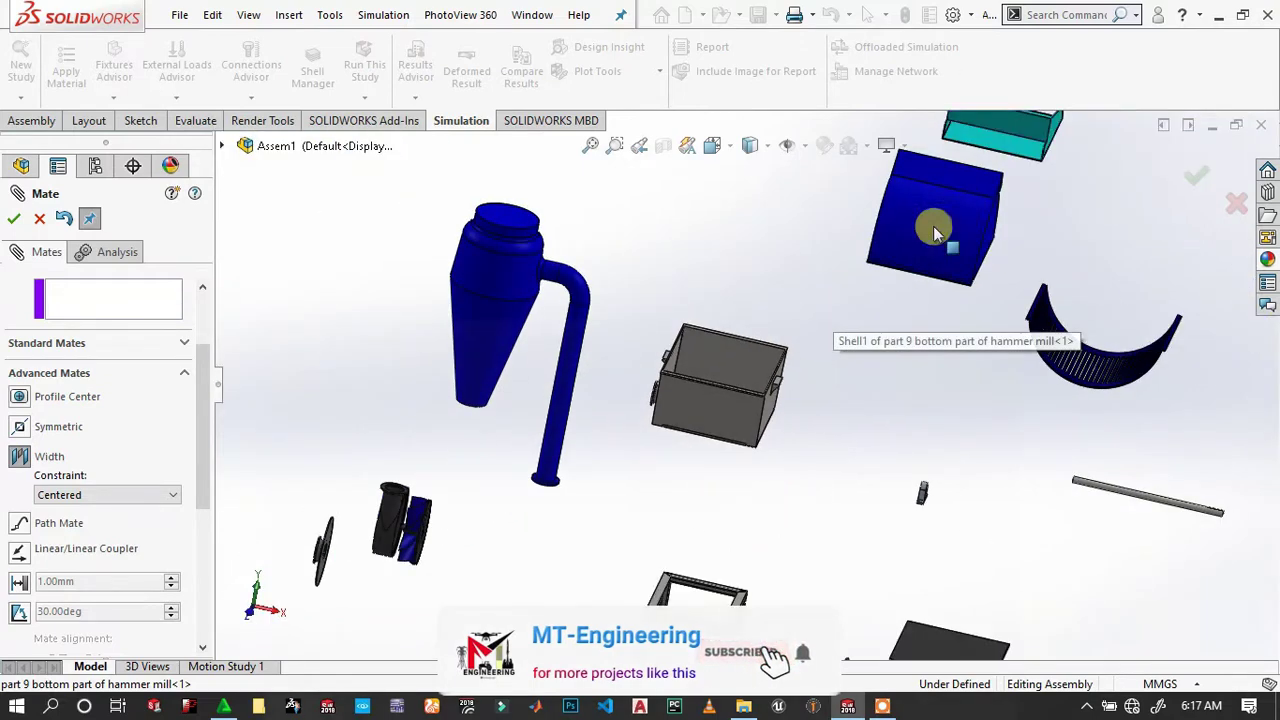
scroll(977, 290, down, 2)
scroll(951, 354, up, 3)
scroll(880, 257, down, 5)
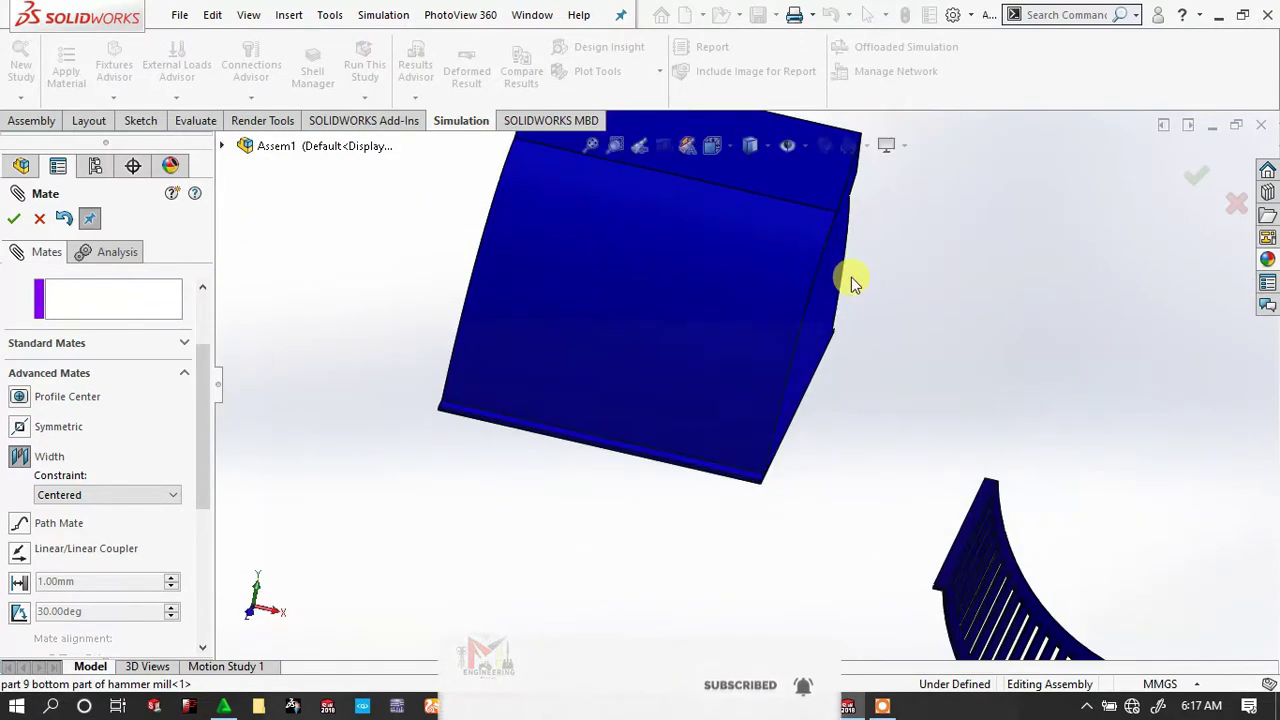
scroll(851, 277, up, 3)
mouse_move(812, 305)
middle_down()
mouse_move(766, 394)
mouse_move(723, 346)
middle_up()
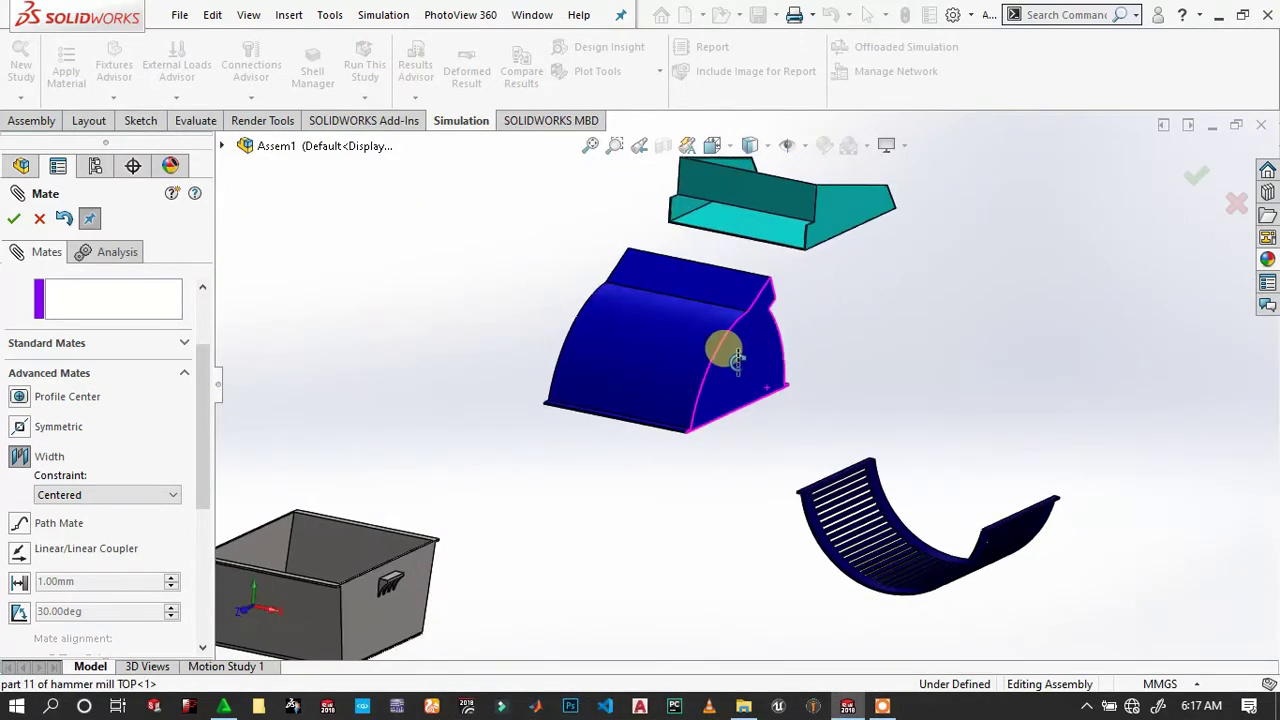
Pick the top part's two curved end faces and the bottom box's side faces, then accept Width2.
click(728, 360)
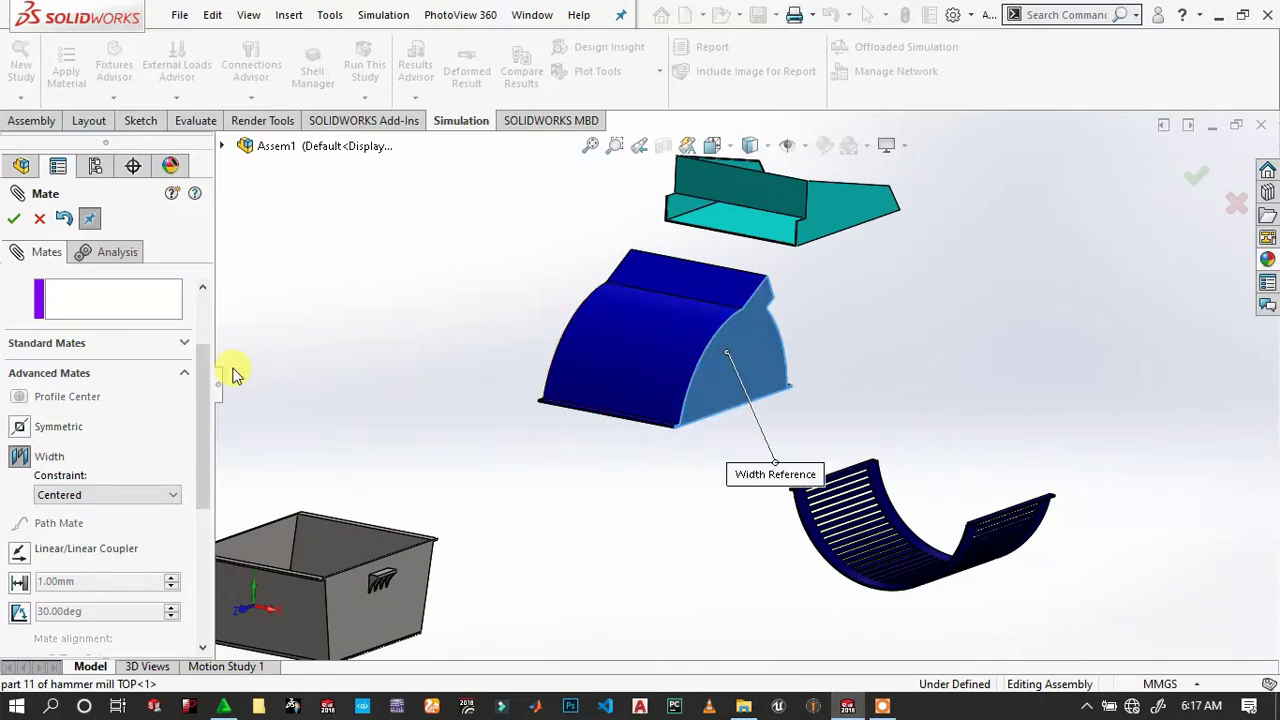
middle_drag(585, 355, 651, 351)
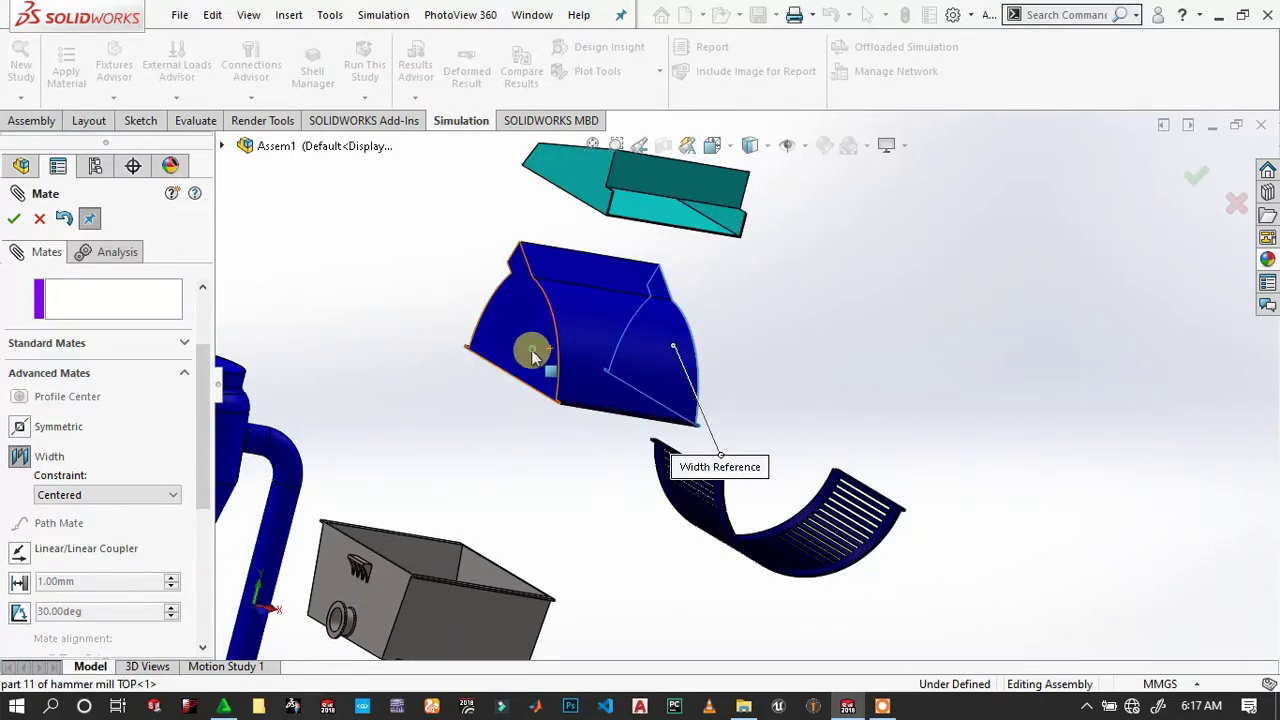
click(528, 359)
click(380, 594)
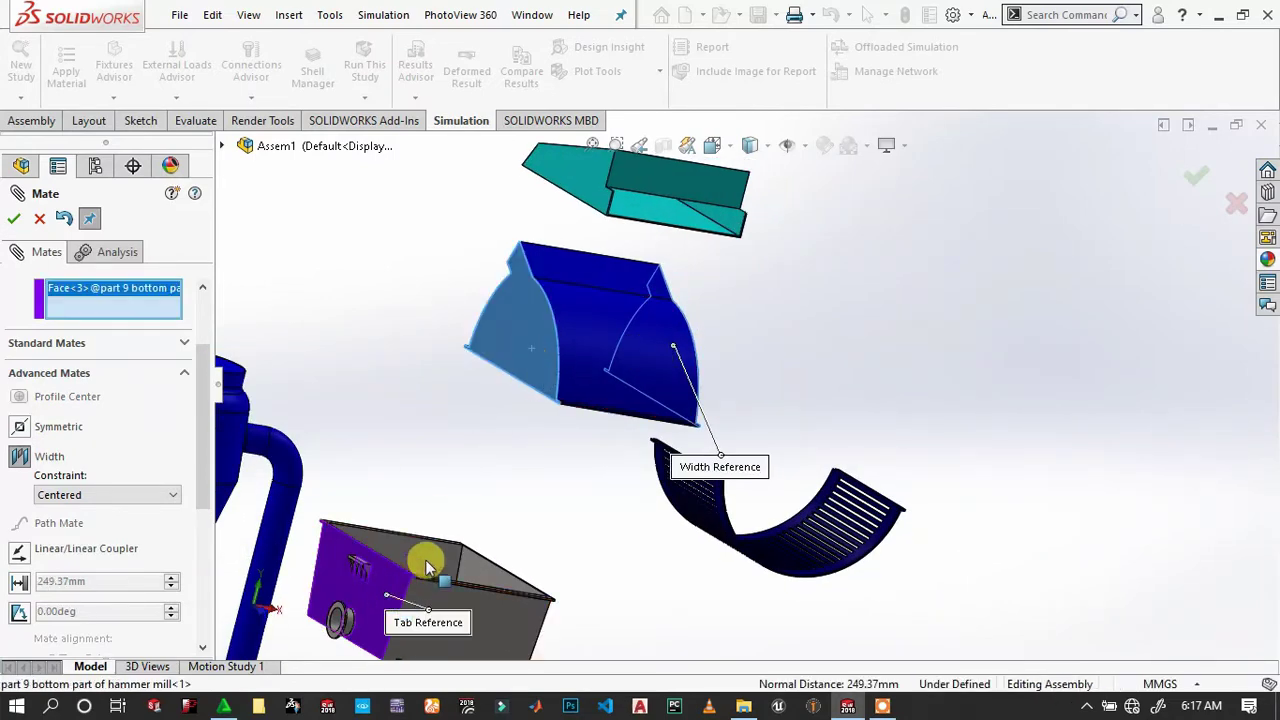
mouse_move(423, 560)
middle_down()
mouse_move(514, 514)
mouse_move(467, 498)
middle_up()
click(458, 598)
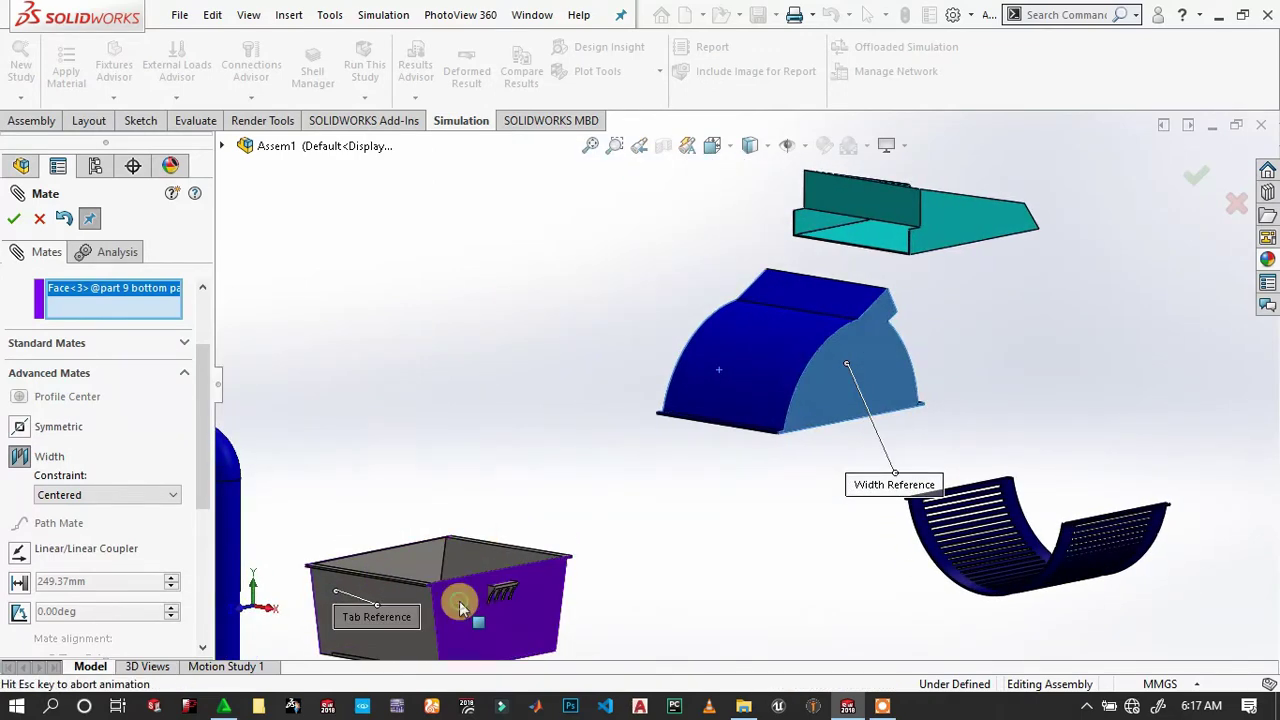
click(507, 537)
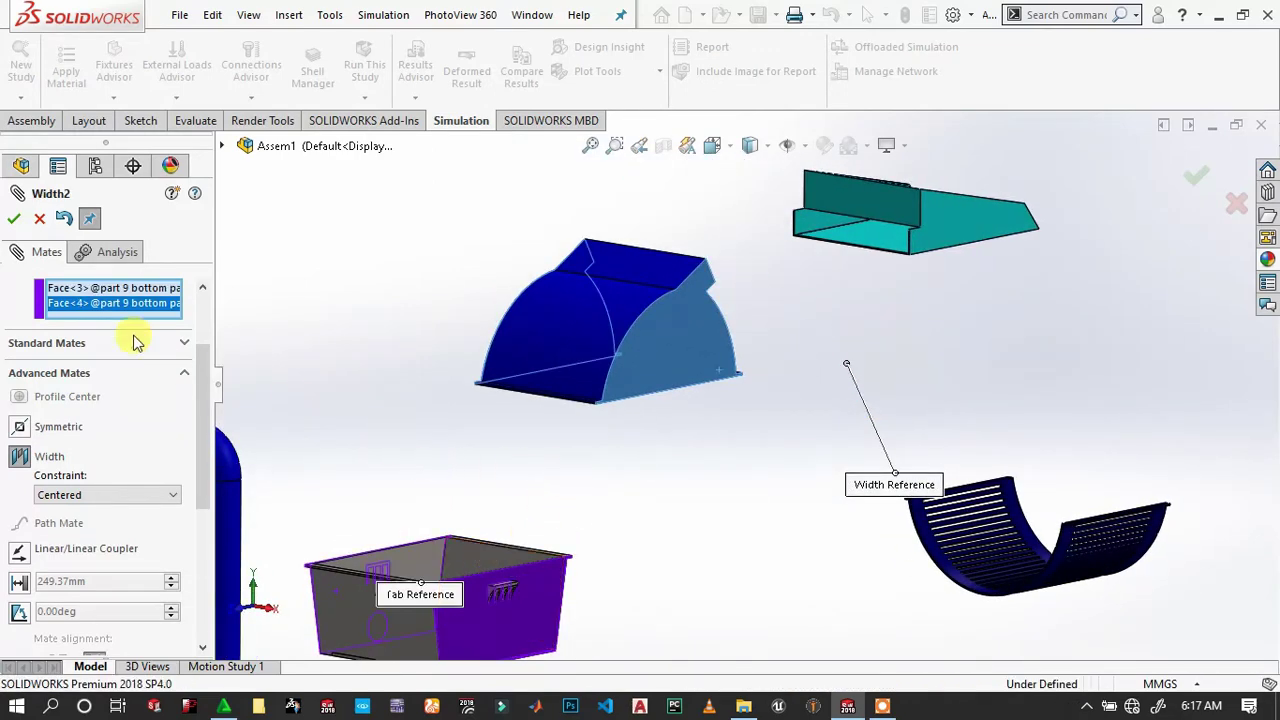
click(14, 220)
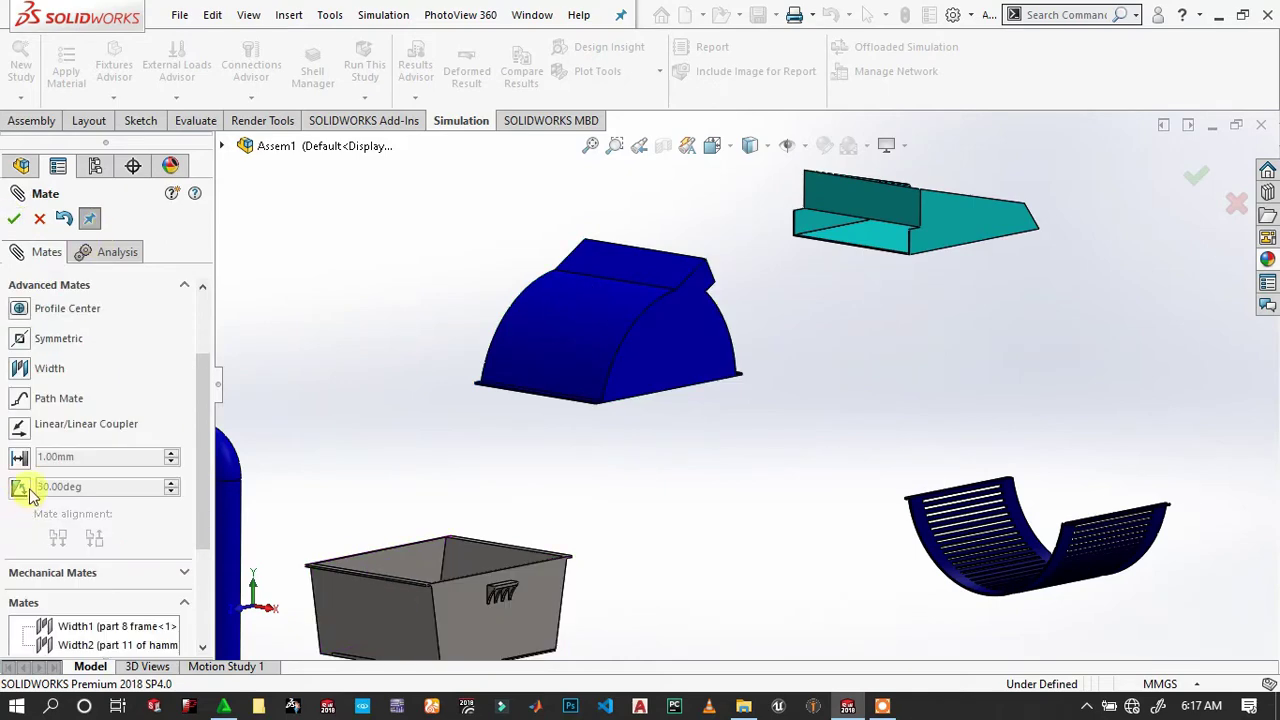
Centre the part 12 hopper on the part 11 top part's faces with centered mate Width3.
click(19, 369)
scroll(982, 210, down, 5)
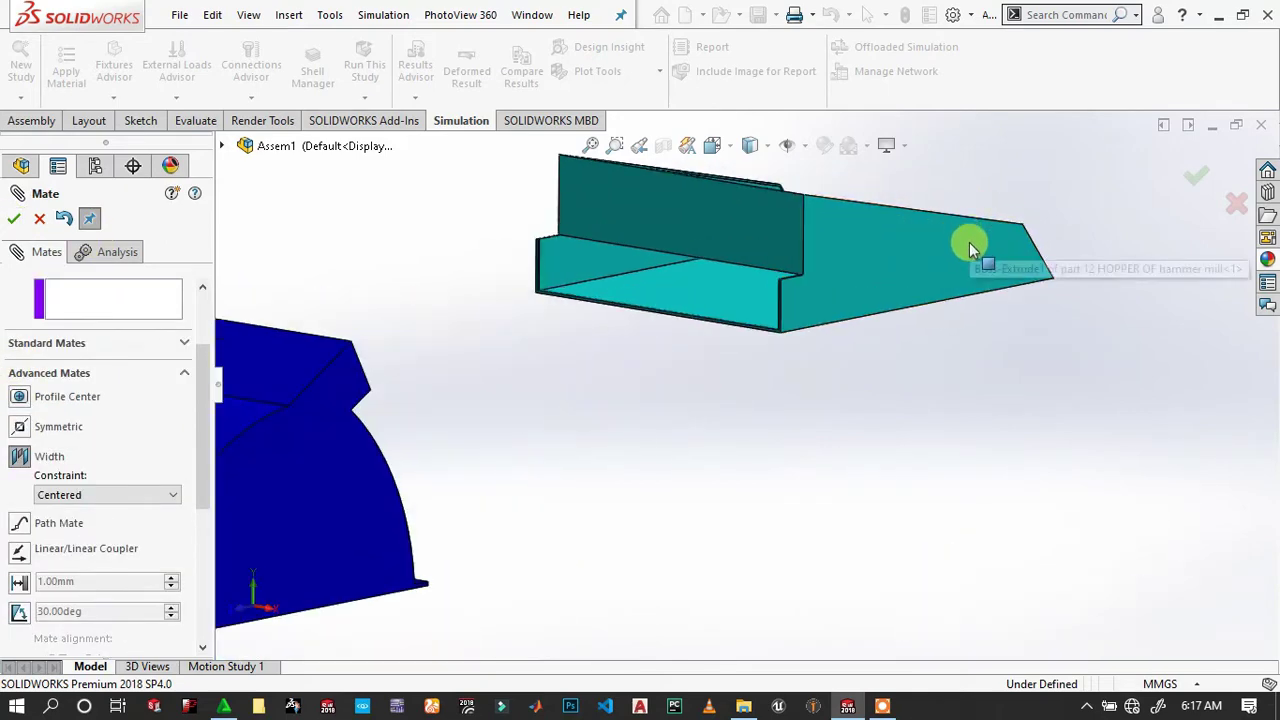
mouse_move(937, 271)
middle_down()
mouse_move(757, 272)
mouse_move(700, 329)
mouse_move(634, 300)
mouse_move(527, 555)
middle_up()
click(723, 255)
click(503, 515)
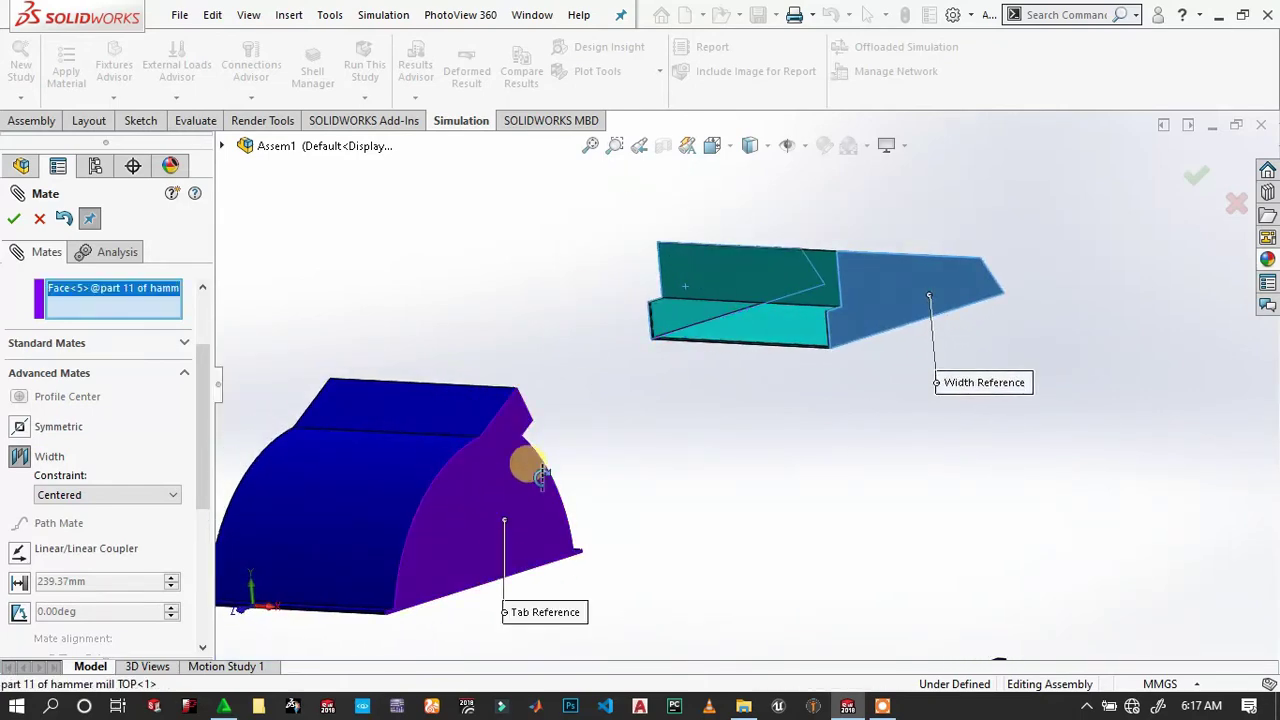
mouse_move(540, 474)
middle_down()
mouse_move(320, 486)
mouse_move(400, 396)
middle_up()
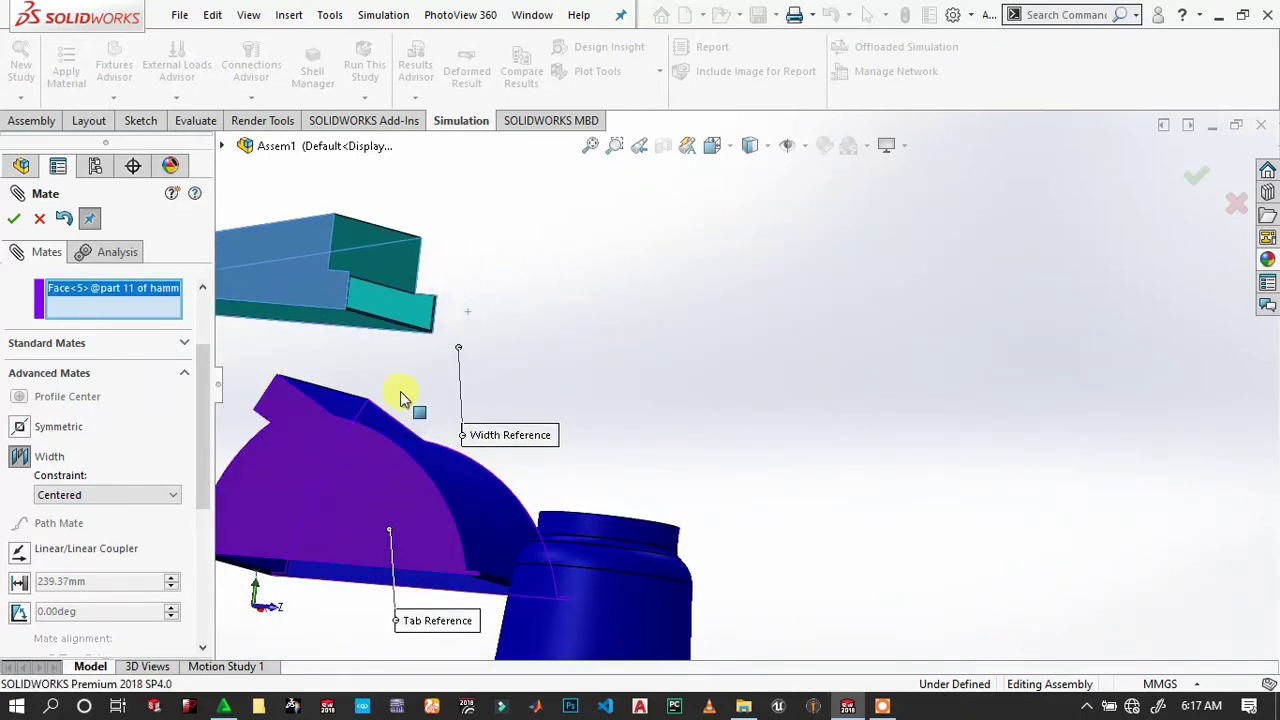
click(400, 396)
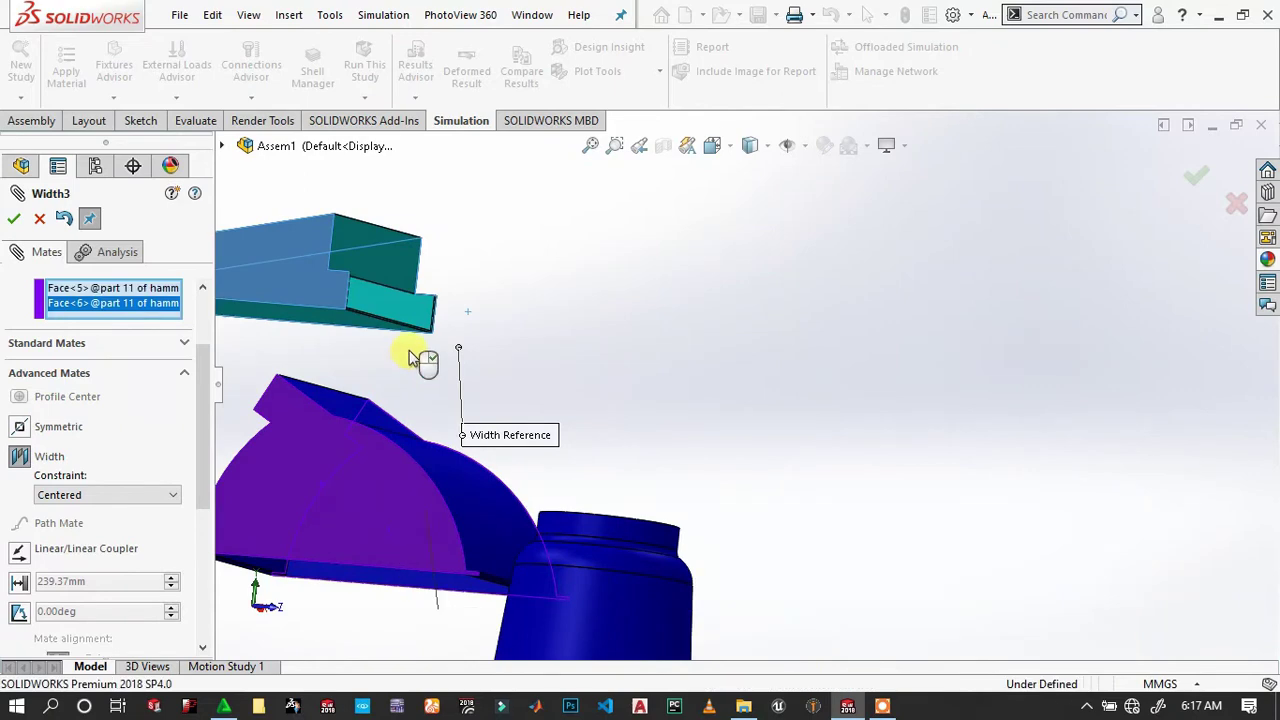
click(13, 222)
Collapse Advanced Mates and expand the Standard Mates group.
click(17, 368)
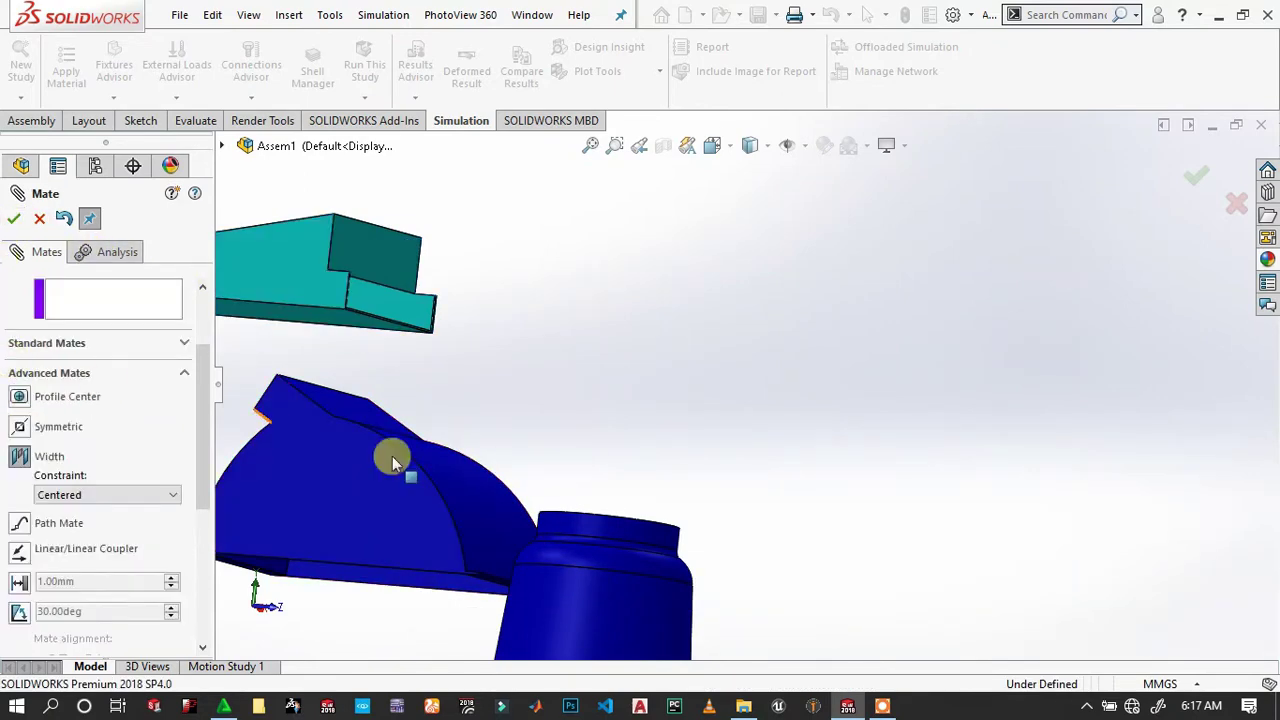
scroll(624, 500, up, 5)
scroll(700, 495, up, 3)
scroll(595, 440, up, 2)
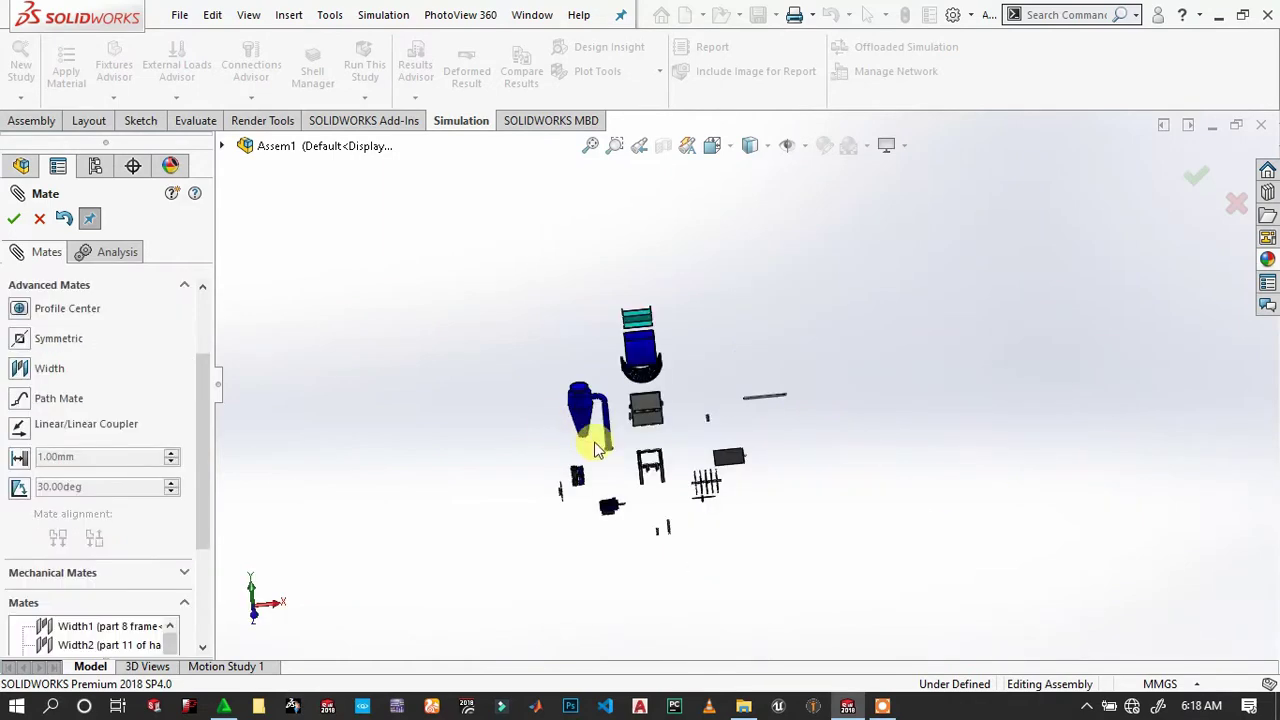
scroll(705, 485, down, 3)
scroll(576, 390, down, 3)
scroll(573, 388, down, 2)
scroll(571, 391, down, 2)
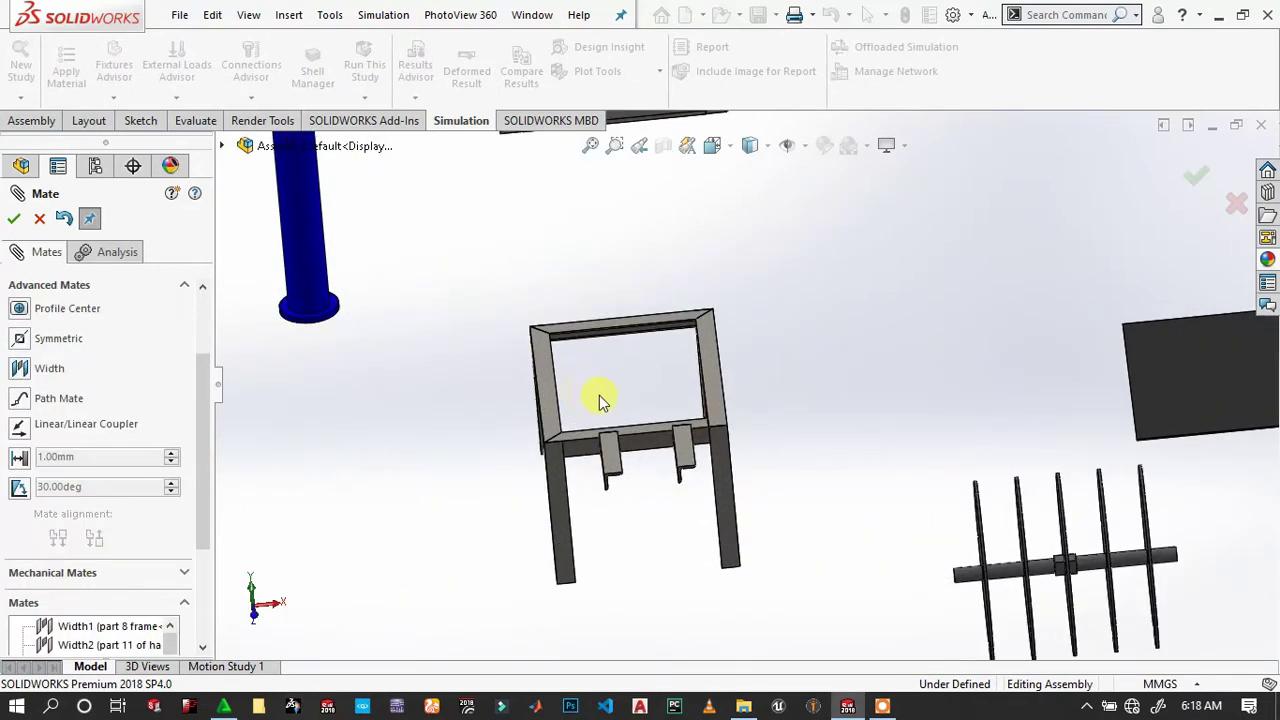
scroll(599, 395, up, 3)
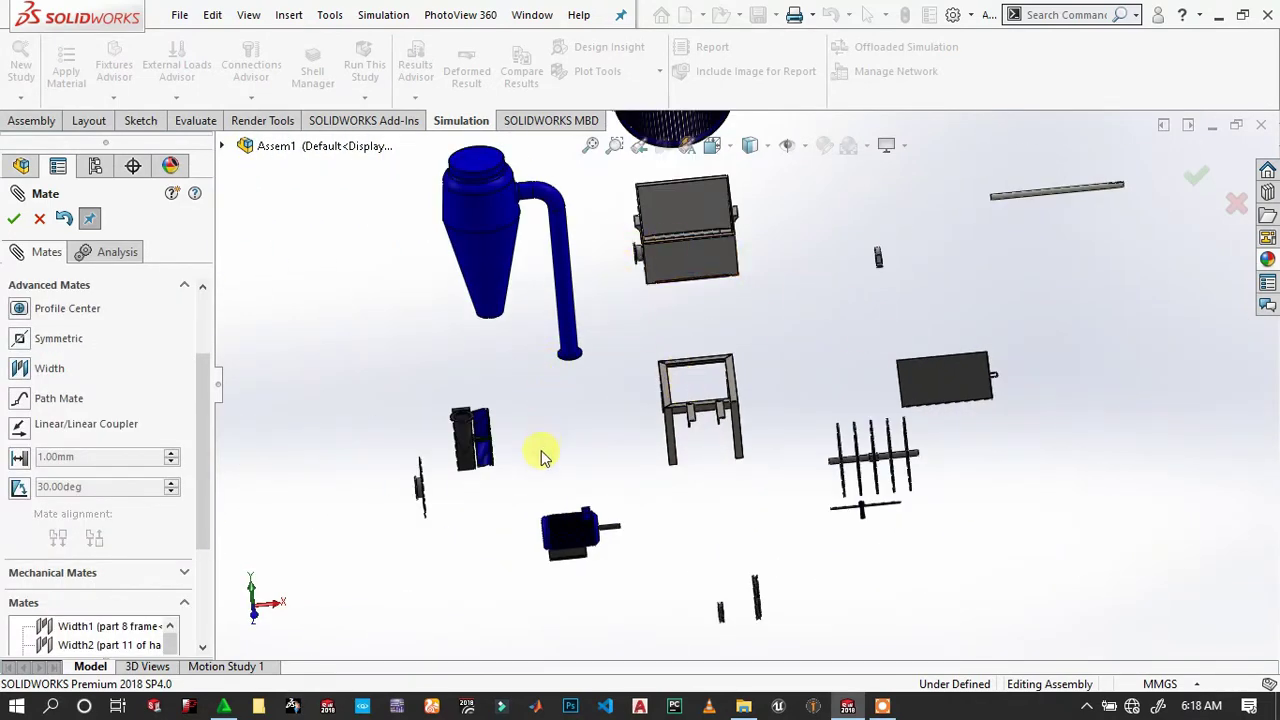
scroll(540, 455, down, 2)
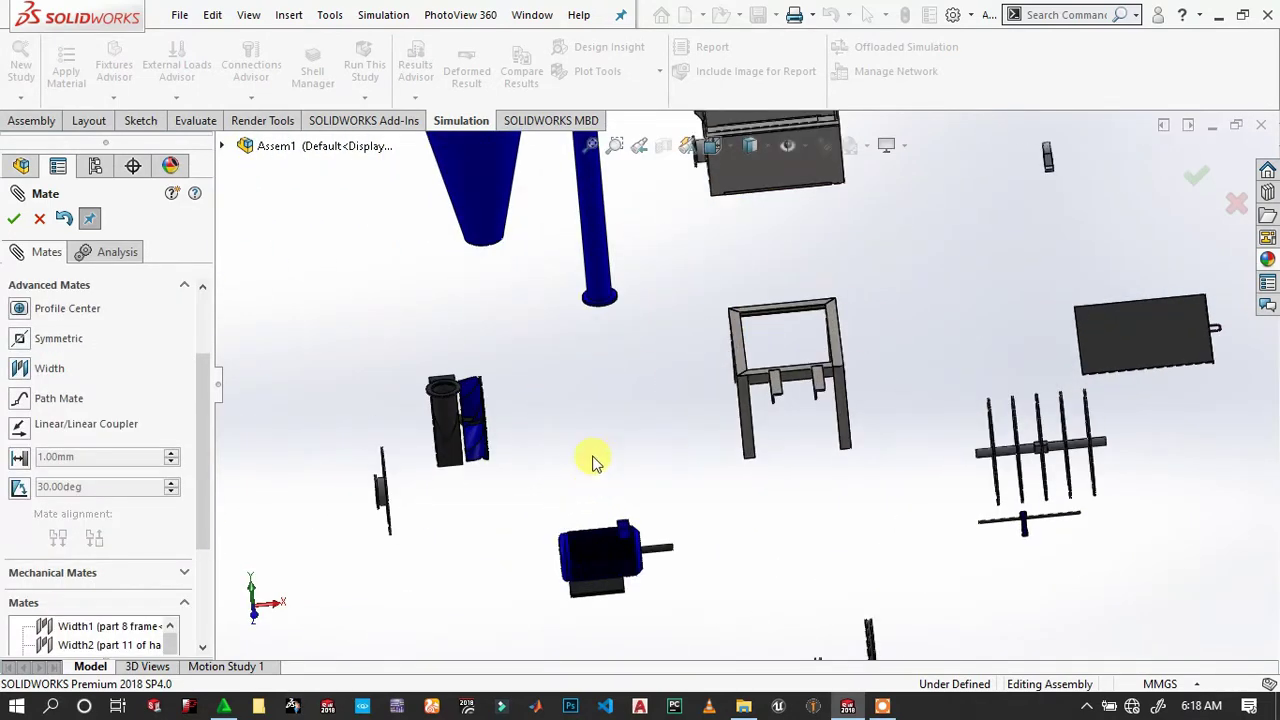
scroll(80, 355, up, 3)
click(70, 369)
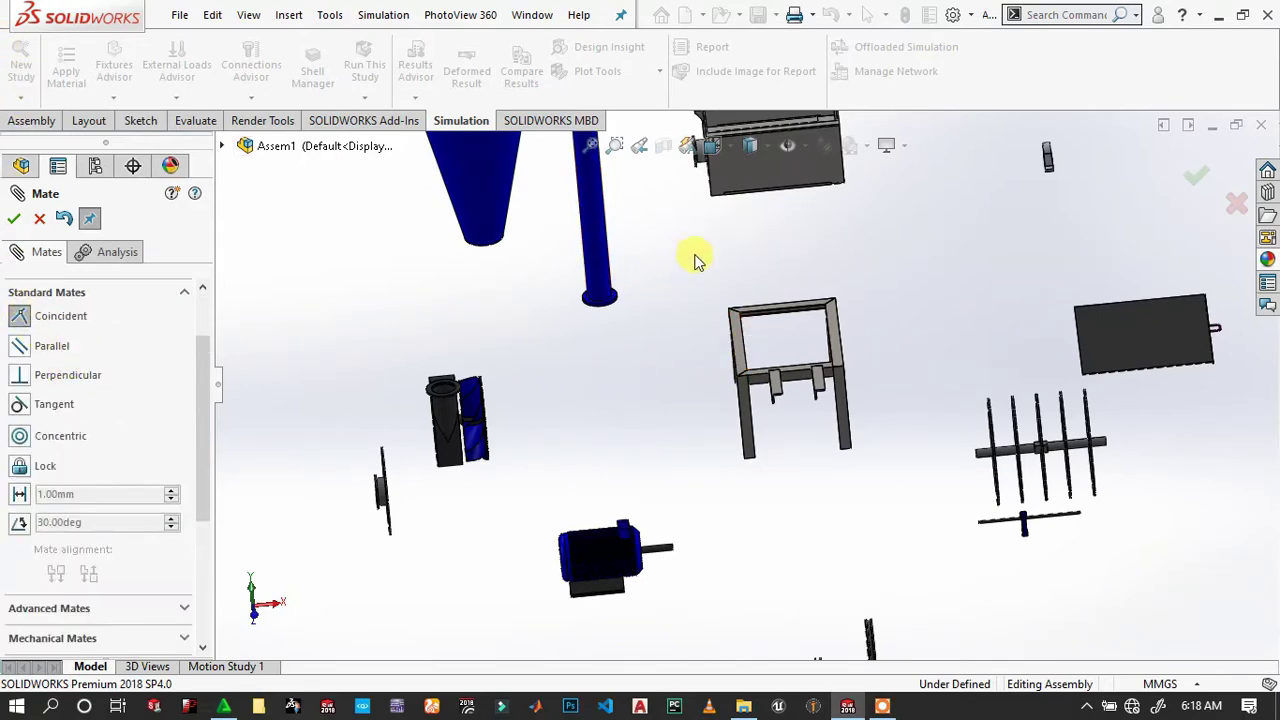
Pick a face of the frame as the first mate reference.
scroll(759, 283, down, 3)
click(1005, 410)
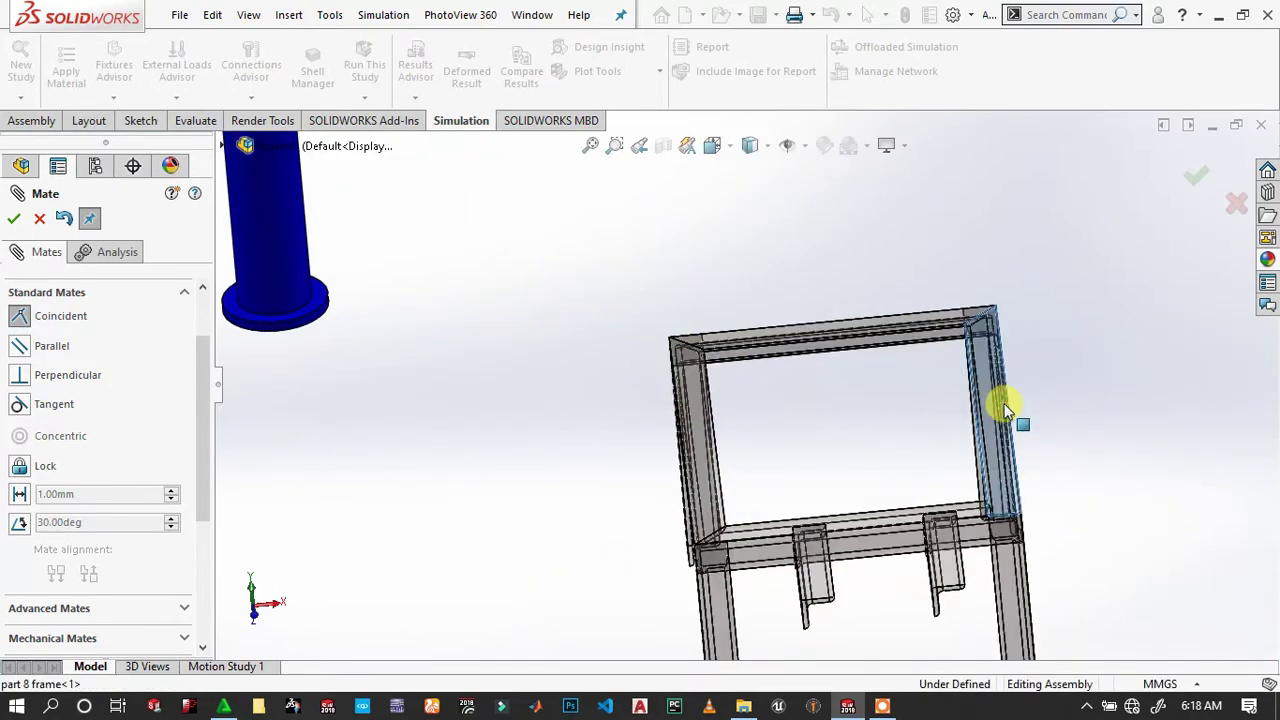
scroll(990, 380, up, 3)
scroll(900, 320, up, 3)
scroll(790, 220, up, 2)
scroll(748, 128, down, 2)
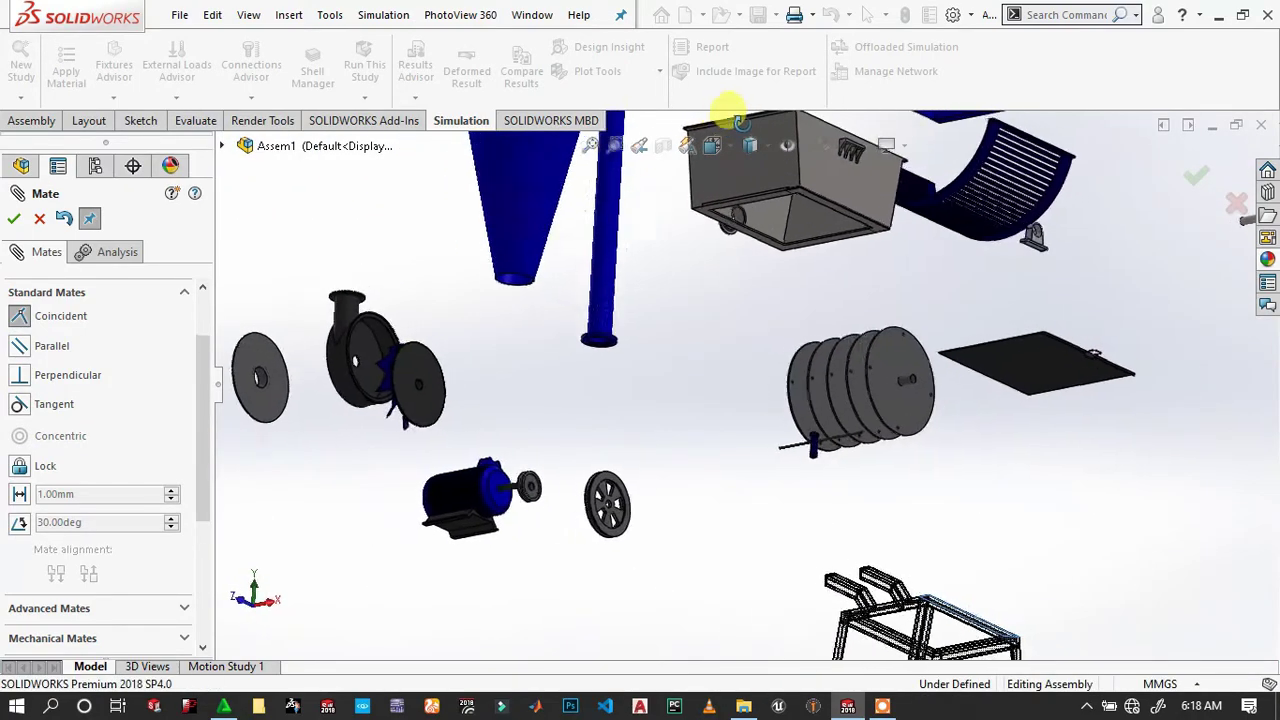
scroll(837, 209, down, 2)
scroll(871, 243, down, 3)
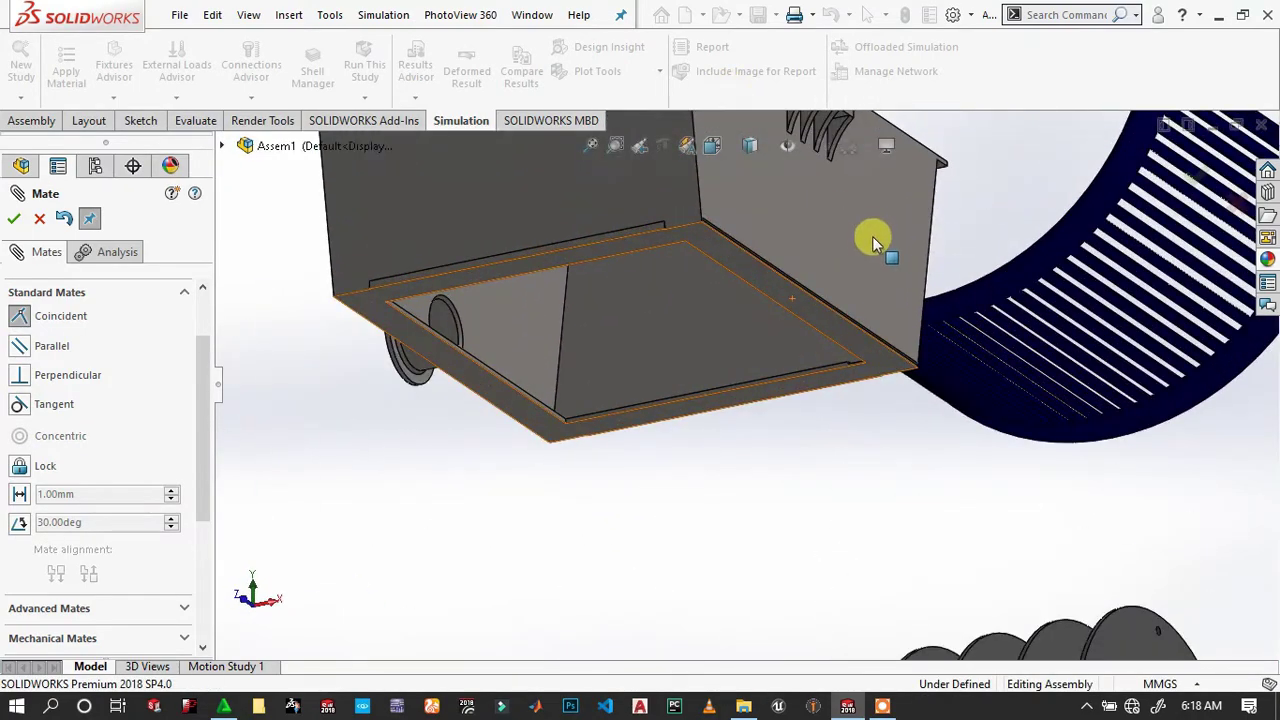
Seat the grey part 9 bottom box onto the frame with a coincident mate.
click(806, 322)
click(806, 322)
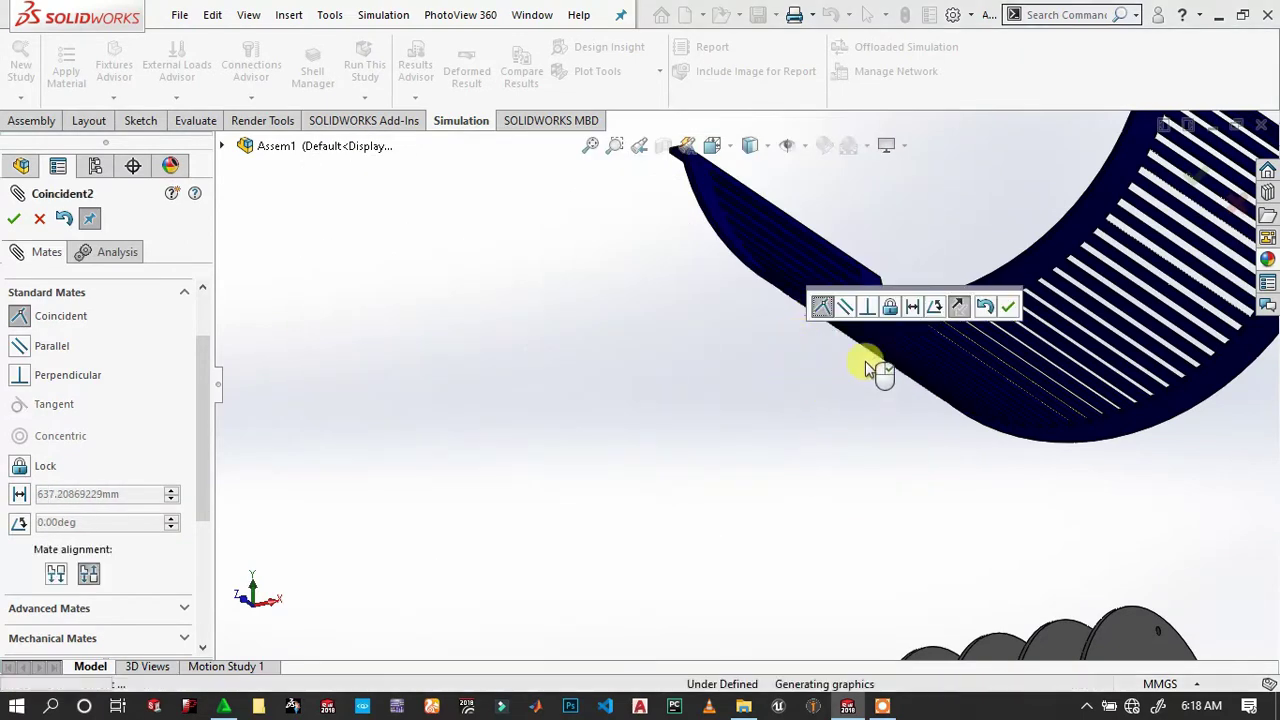
click(1008, 308)
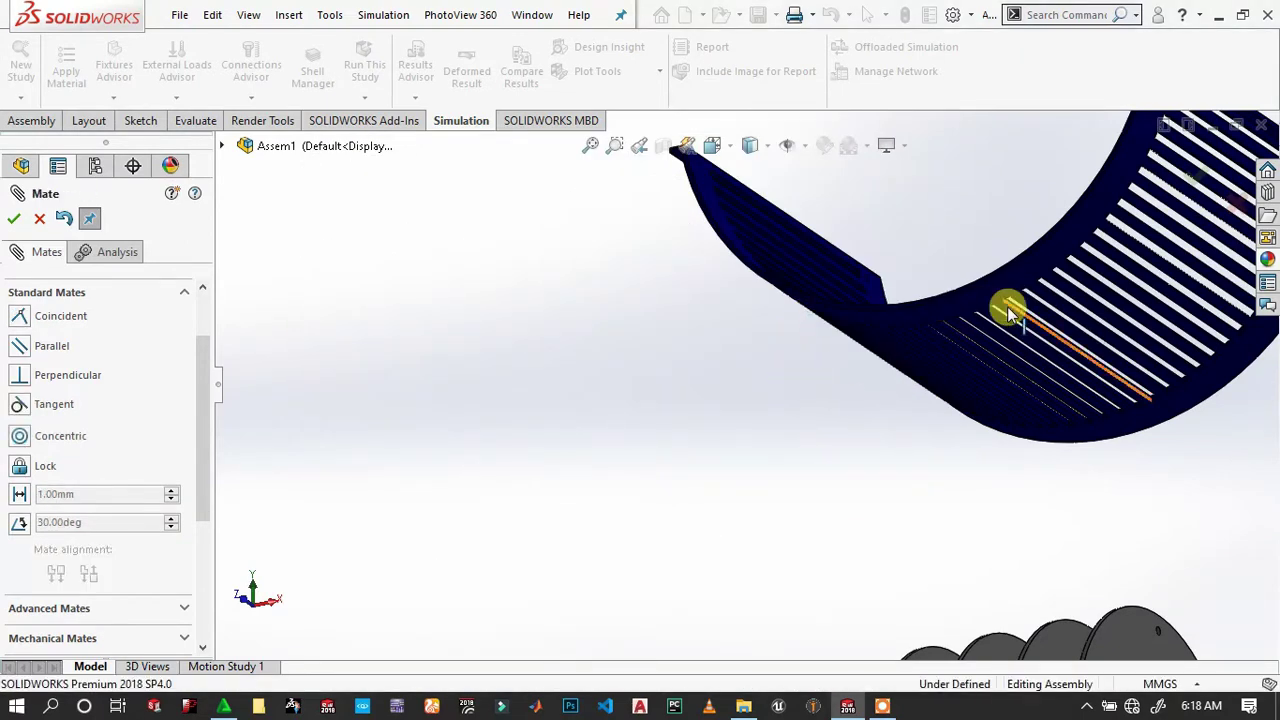
scroll(829, 371, up, 2)
scroll(815, 428, up, 3)
Orbit and zoom the assembly to bring the hopper and frame into view from above.
middle_drag(720, 510, 712, 555)
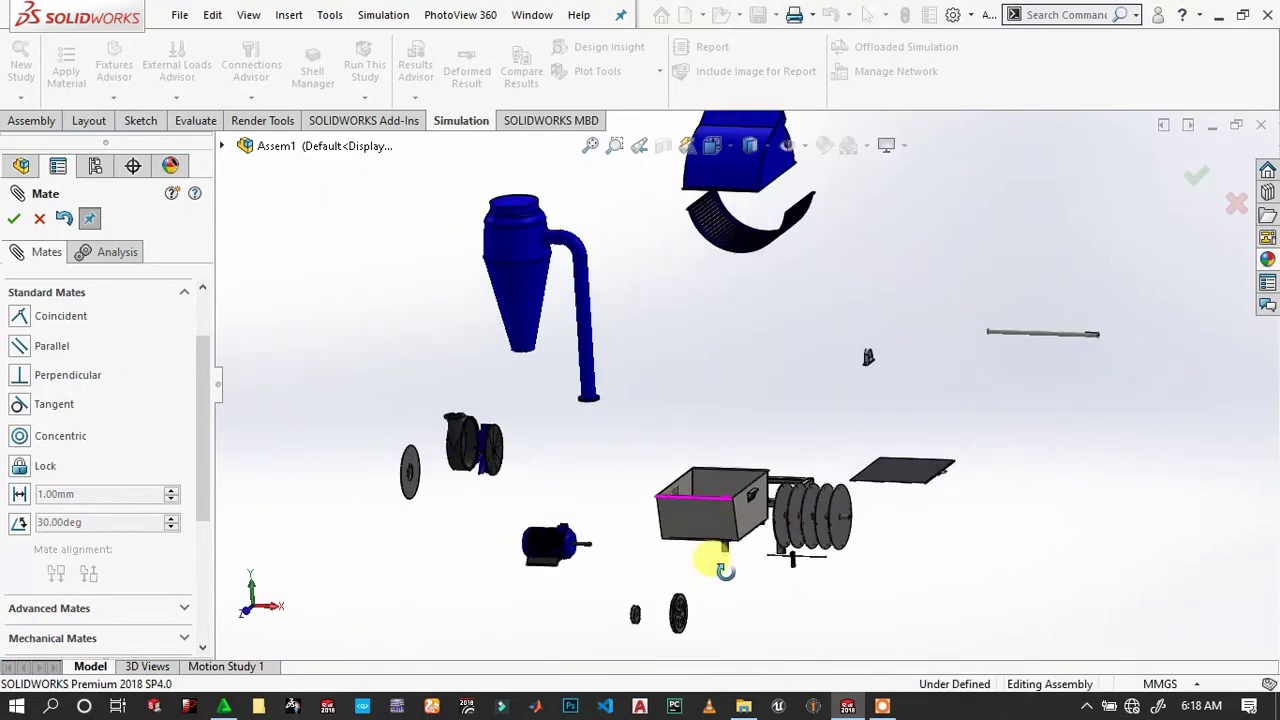
scroll(800, 480, down, 3)
scroll(688, 418, up, 2)
mouse_move(688, 418)
middle_down()
mouse_move(634, 489)
mouse_move(707, 370)
middle_up()
scroll(700, 220, down, 2)
scroll(759, 322, down, 2)
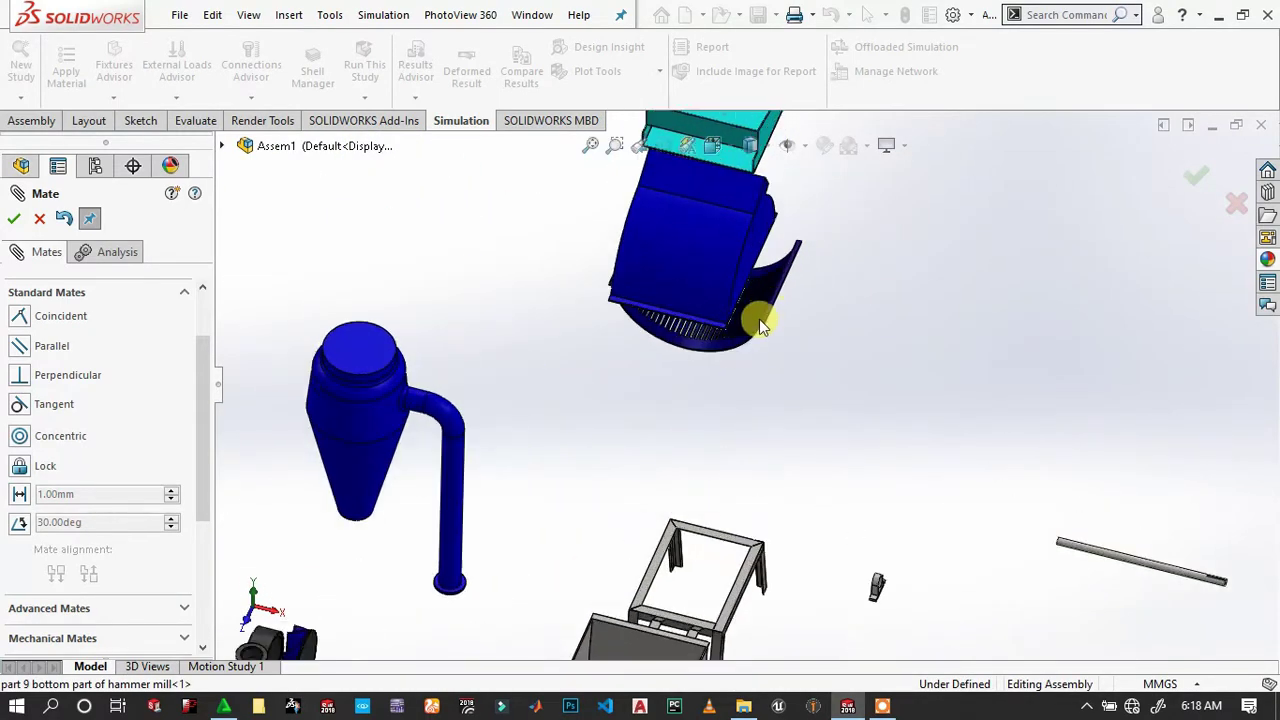
scroll(755, 260, up, 2)
scroll(766, 286, down, 2)
scroll(790, 362, down, 2)
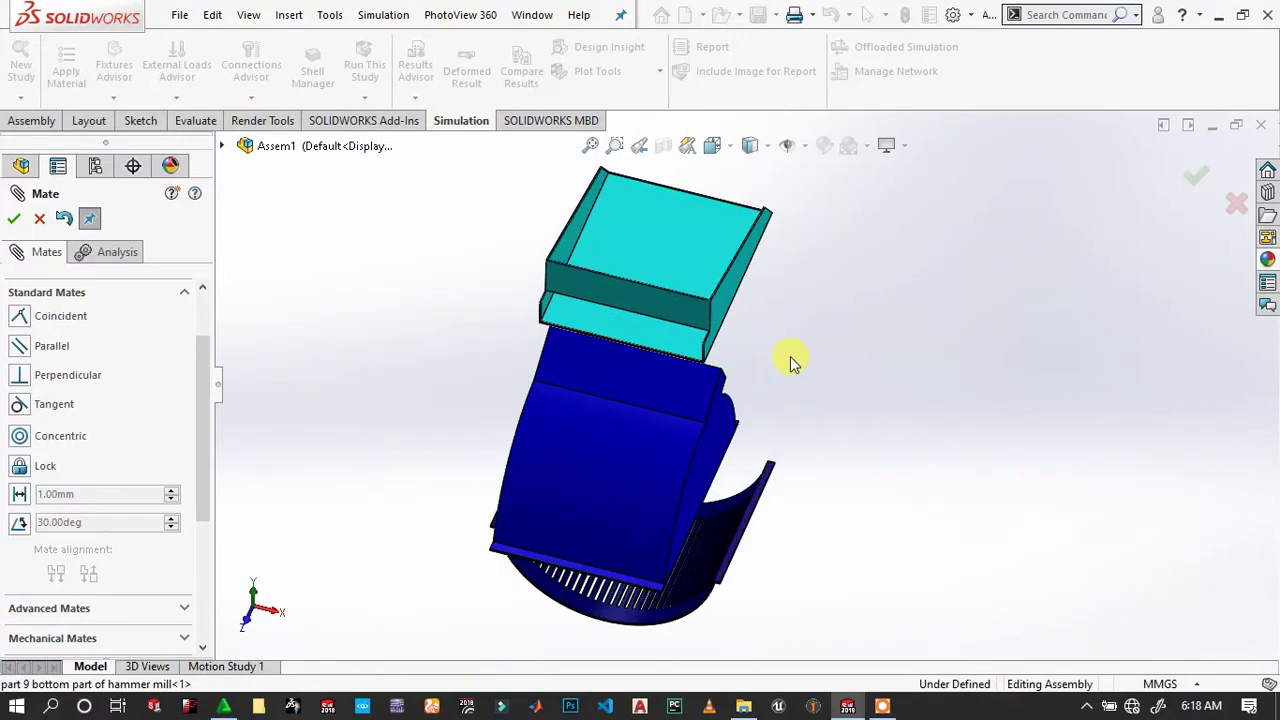
scroll(757, 403, down, 3)
mouse_move(703, 399)
middle_down()
mouse_move(643, 391)
mouse_move(637, 429)
mouse_move(598, 405)
middle_up()
scroll(608, 390, down, 3)
scroll(588, 310, down, 3)
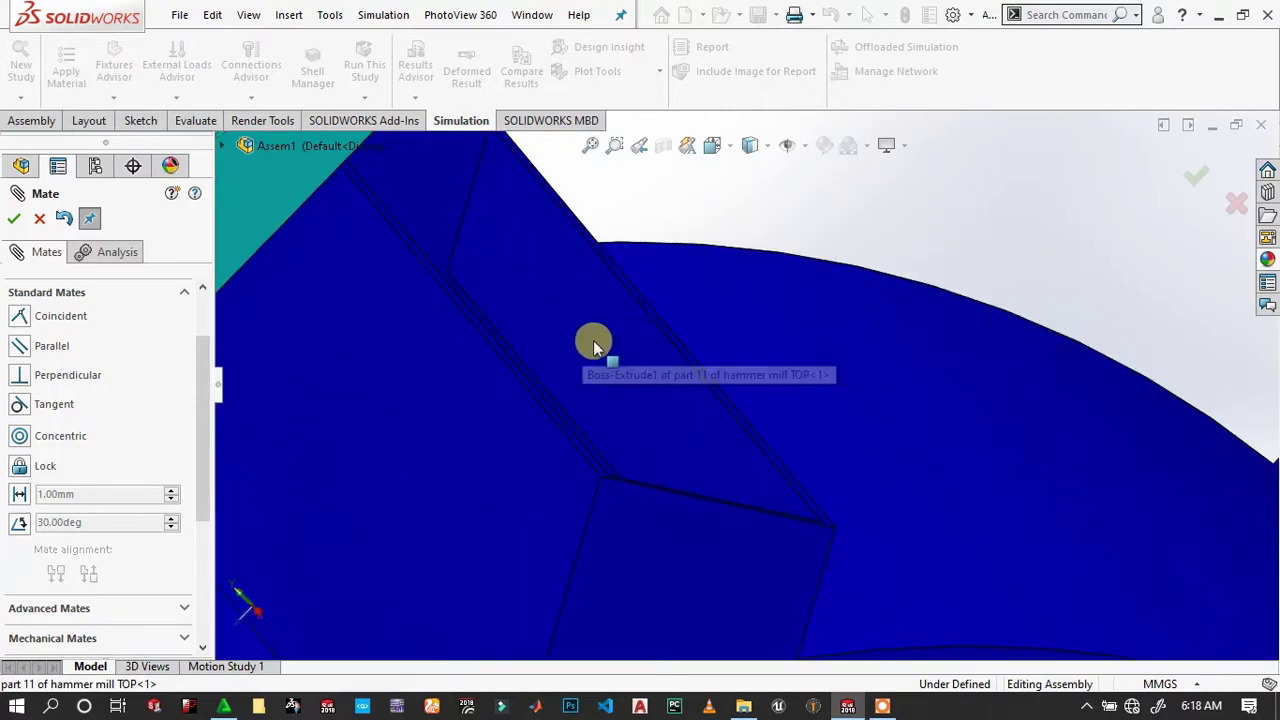
scroll(640, 360, down, 2)
Mate a hopper face coincident with a face of the part 11 hammer mill top.
click(674, 374)
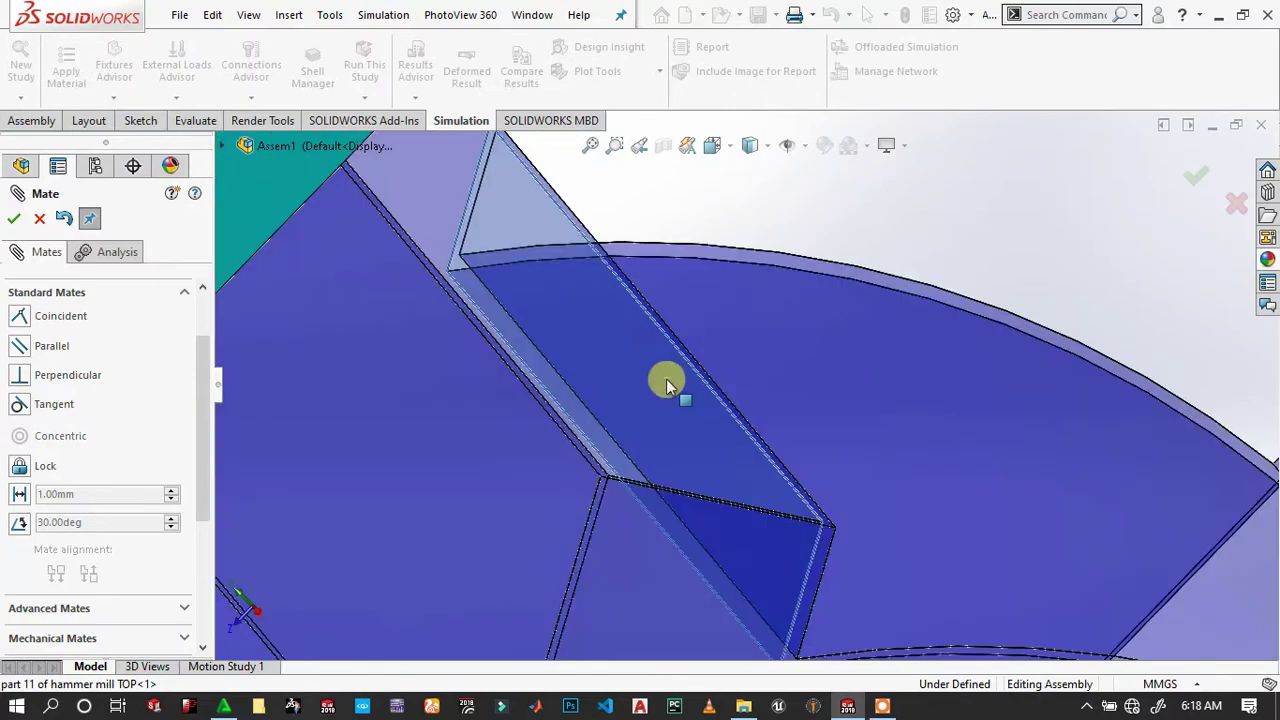
scroll(666, 382, up, 3)
mouse_move(671, 357)
middle_down()
mouse_move(657, 263)
mouse_move(591, 206)
mouse_move(611, 226)
middle_up()
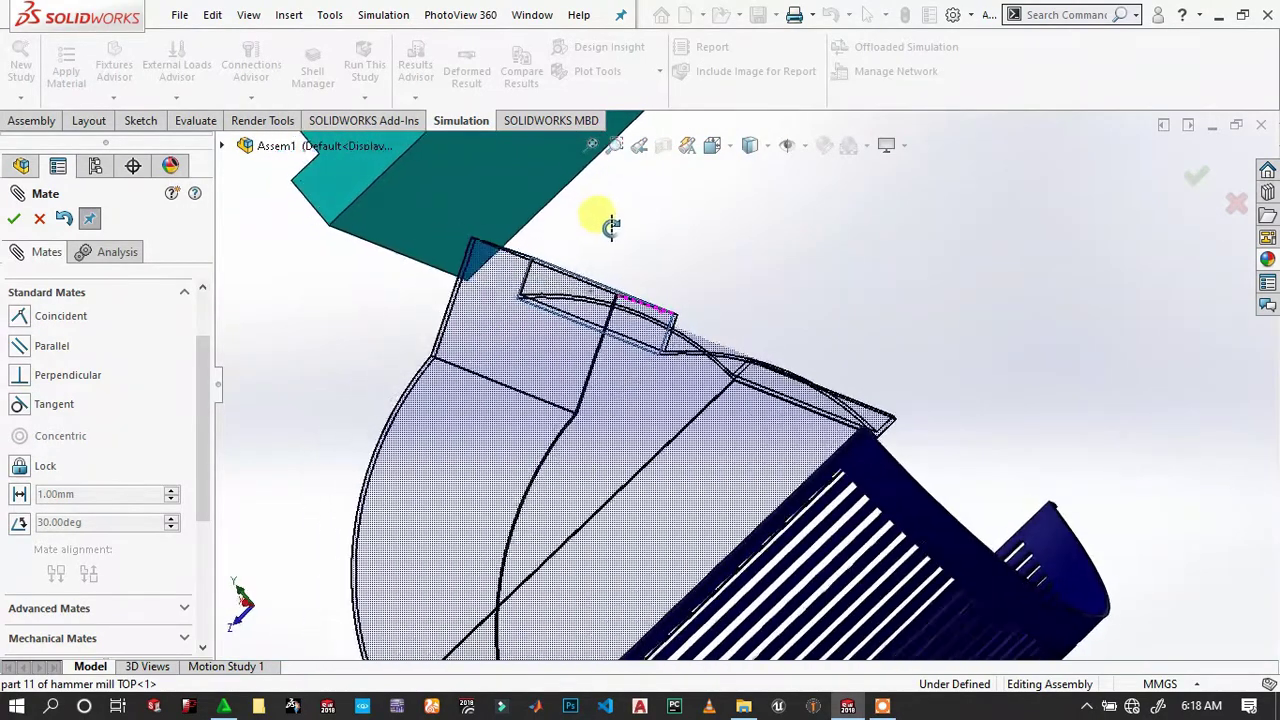
click(488, 200)
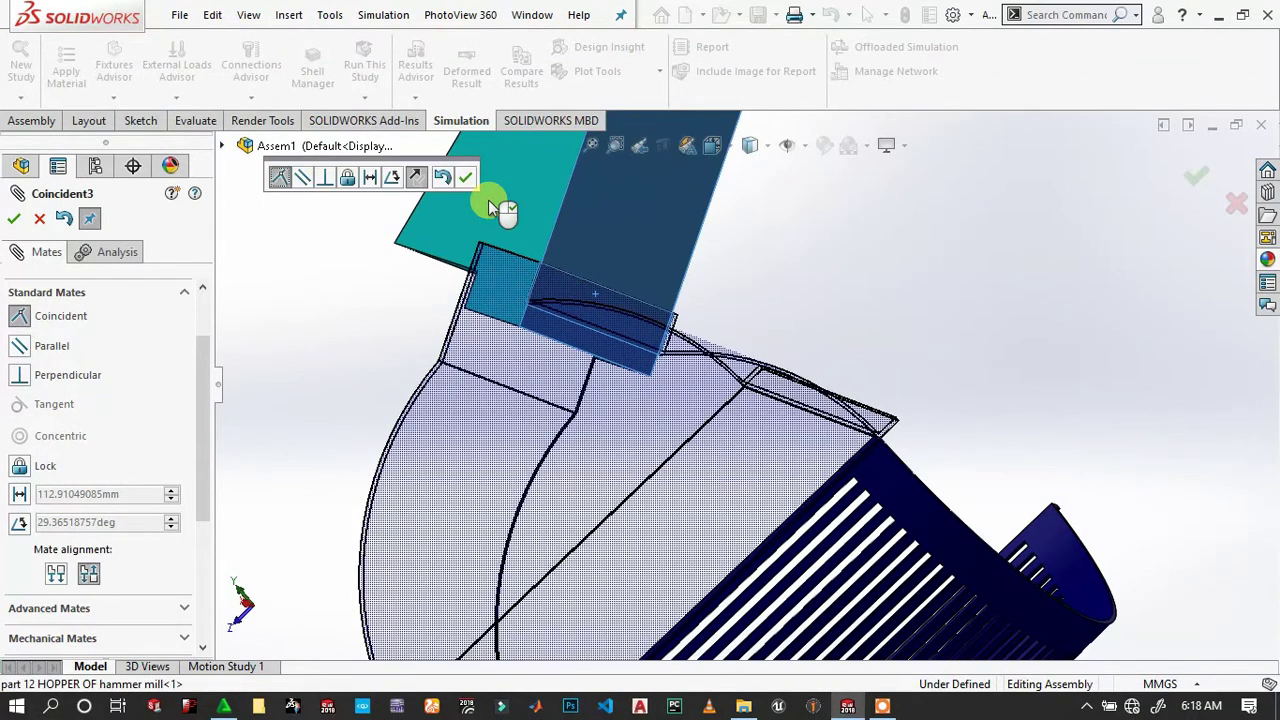
click(468, 178)
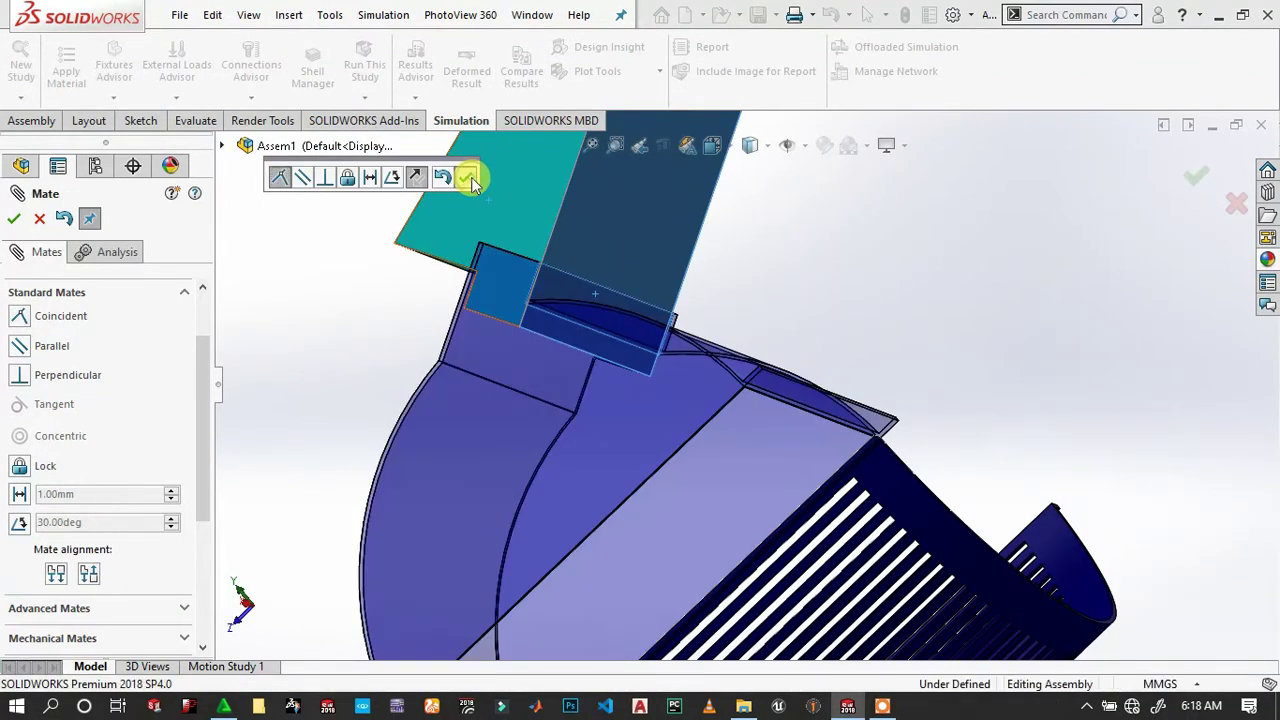
Add a second coincident mate between the hopper's bottom edge and the matching top face.
mouse_move(583, 250)
middle_down()
mouse_move(698, 218)
mouse_move(657, 206)
middle_up()
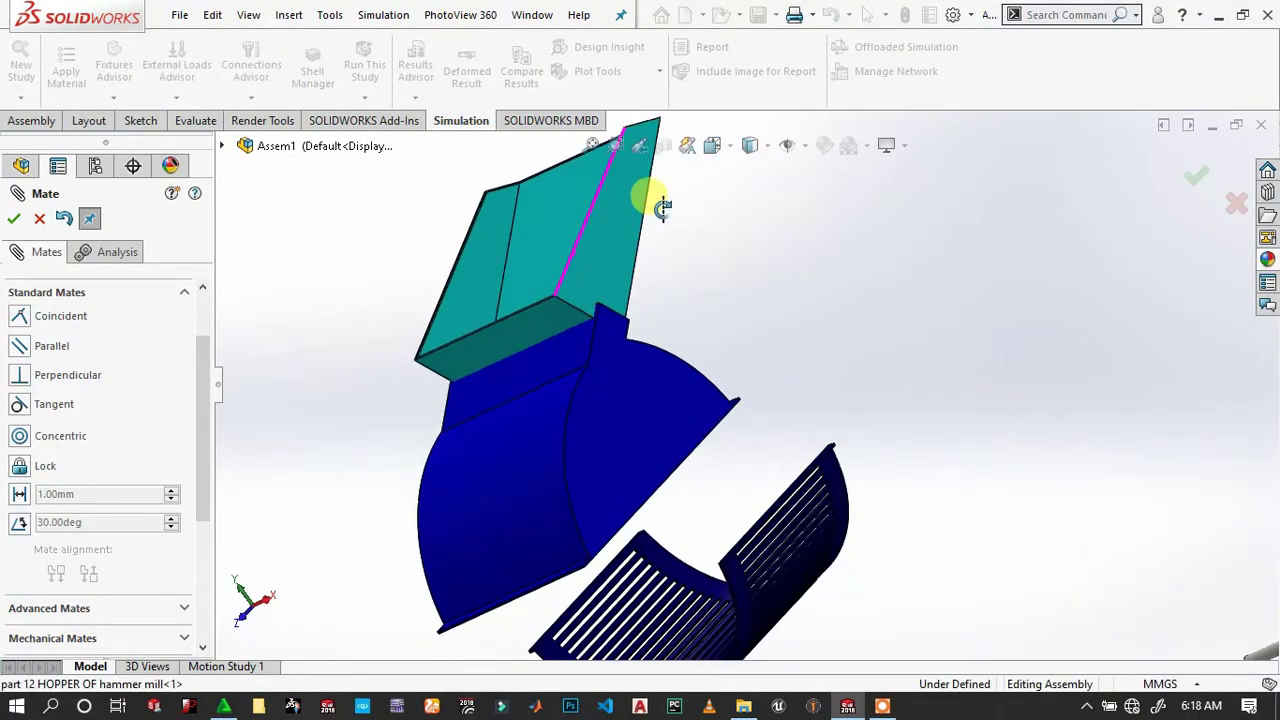
mouse_move(572, 272)
middle_down()
mouse_move(611, 189)
mouse_move(634, 251)
mouse_move(634, 354)
mouse_move(593, 460)
middle_up()
scroll(648, 277, down, 3)
click(572, 250)
scroll(575, 354, down, 3)
scroll(522, 349, down, 3)
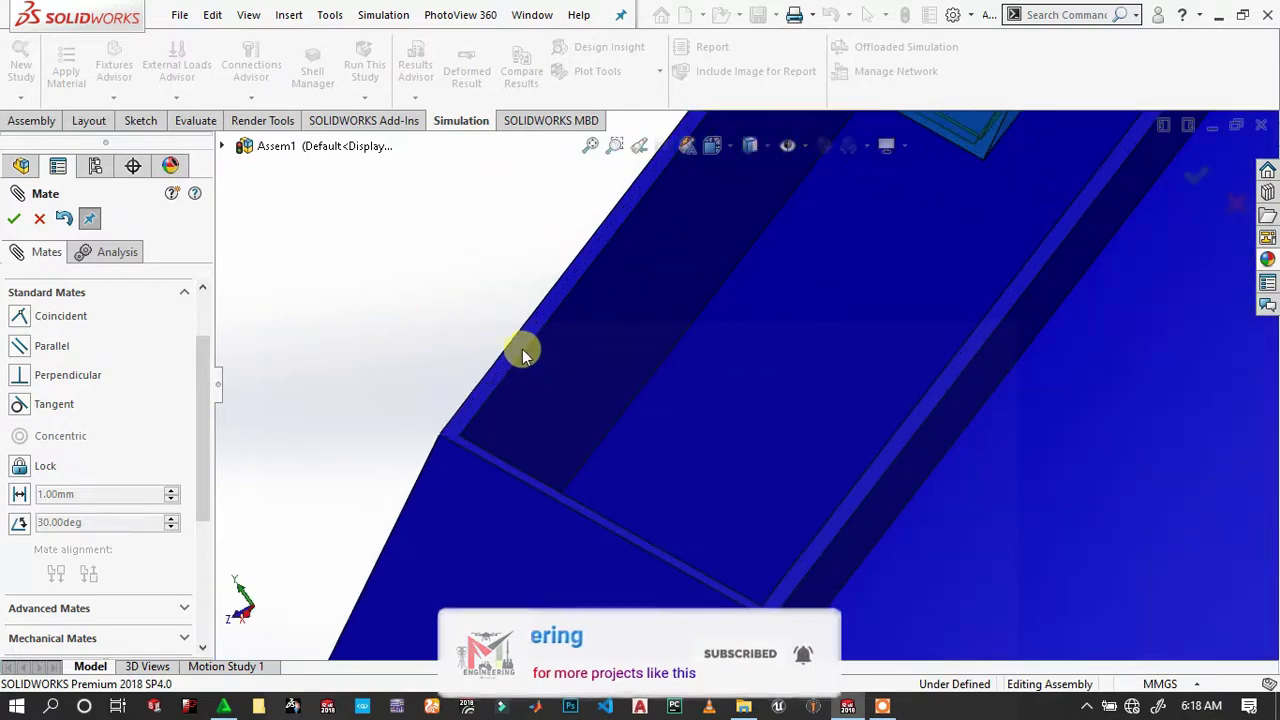
click(502, 365)
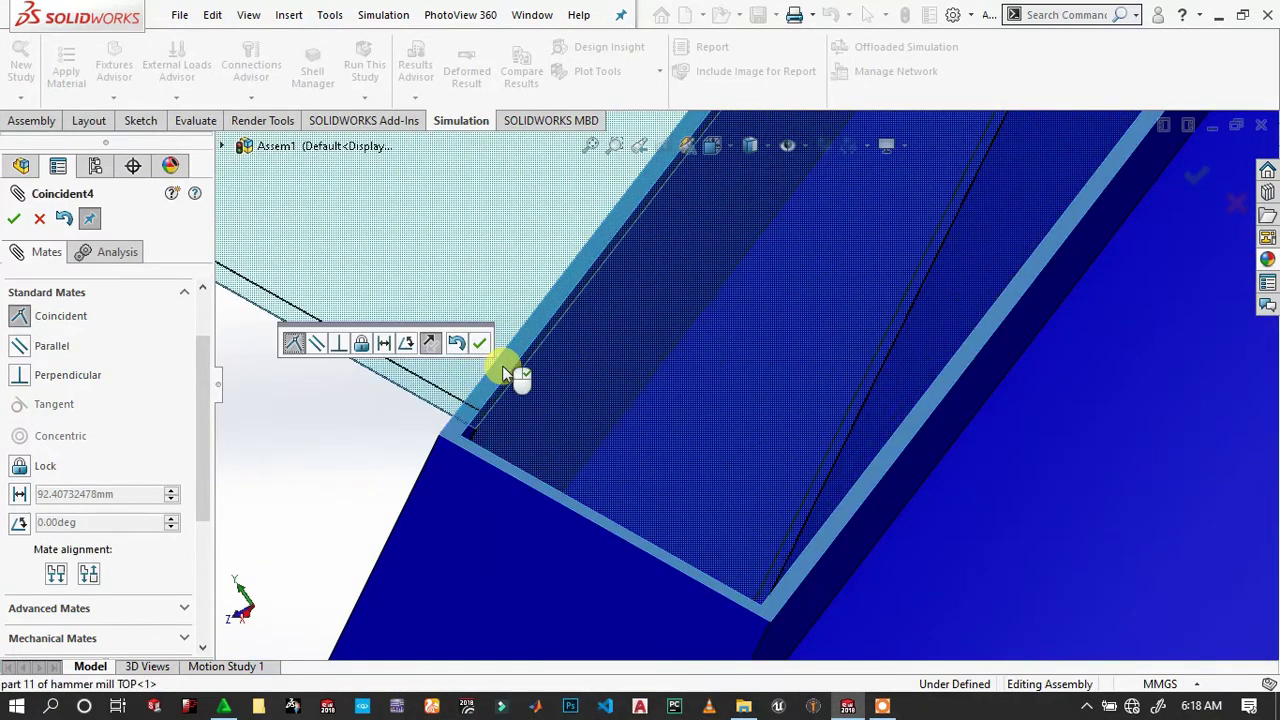
click(481, 343)
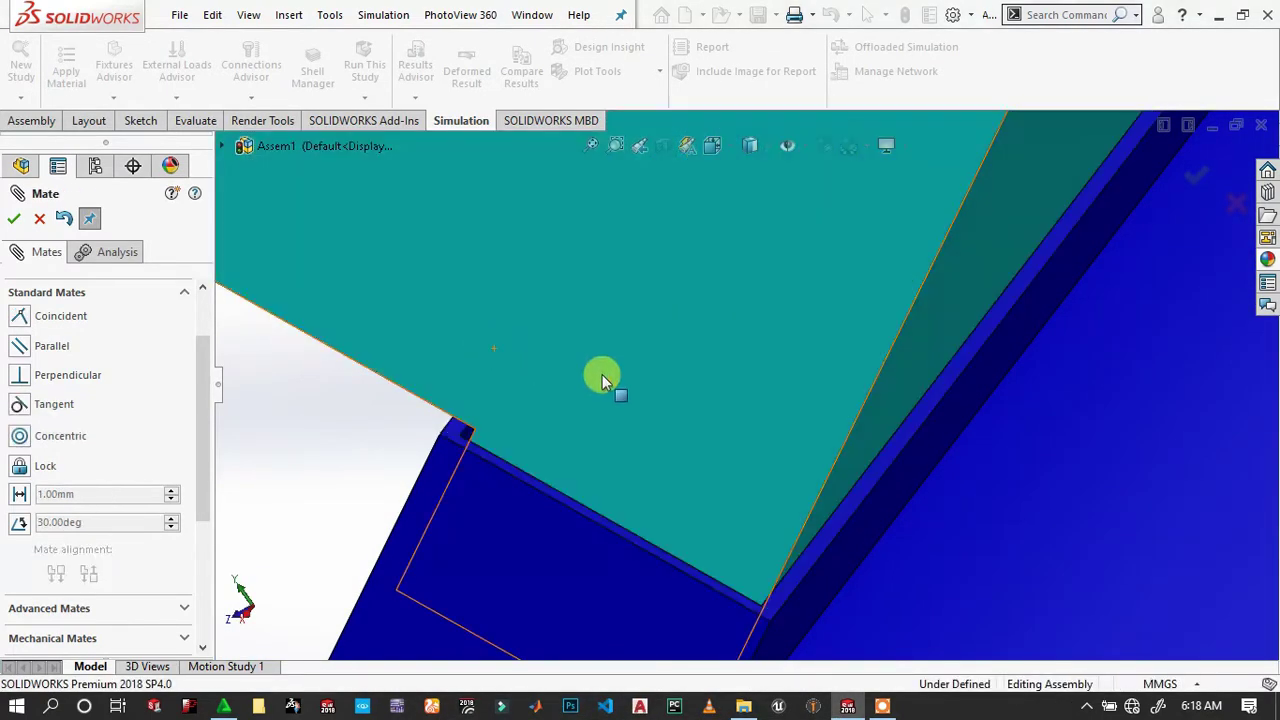
Orbit and zoom around to inspect the attached hopper.
scroll(620, 365, up, 3)
scroll(667, 349, up, 3)
mouse_move(669, 345)
middle_down()
mouse_move(714, 300)
mouse_move(680, 423)
mouse_move(686, 466)
mouse_move(676, 357)
mouse_move(743, 300)
middle_up()
scroll(714, 443, up, 5)
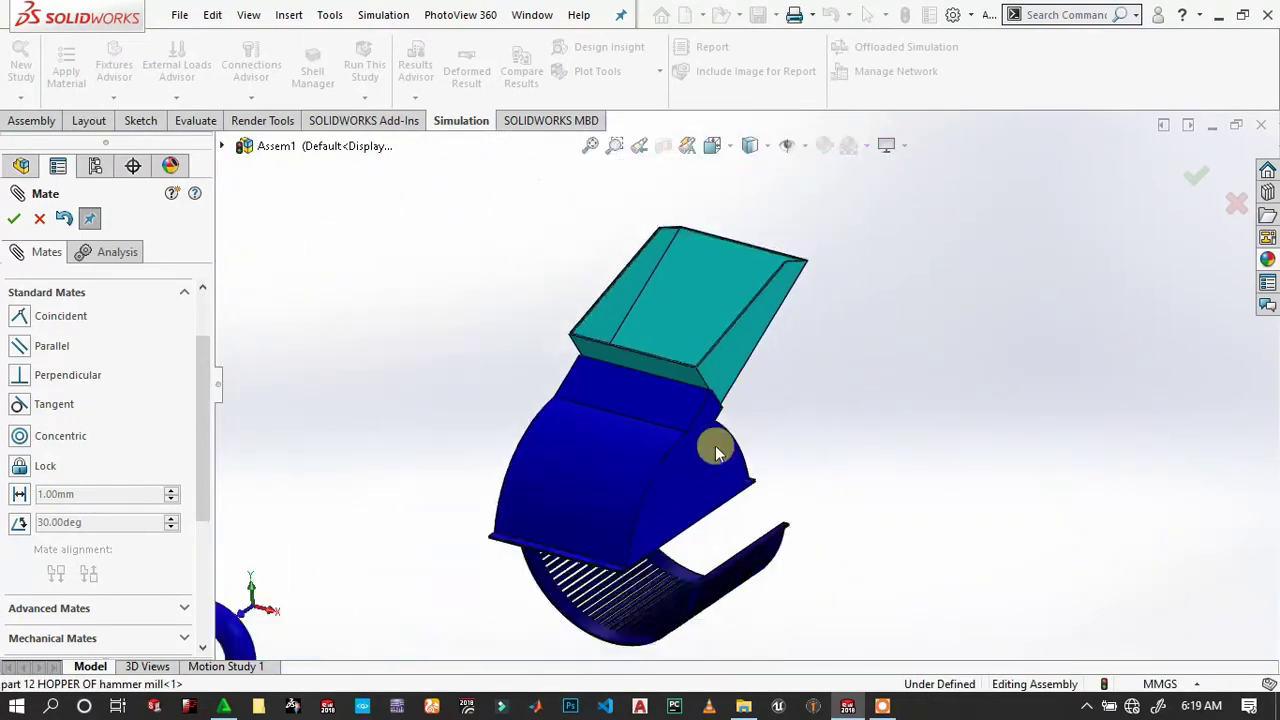
scroll(757, 486, up, 3)
scroll(745, 570, down, 3)
Choose the Width mate from the Advanced mate types.
click(740, 580)
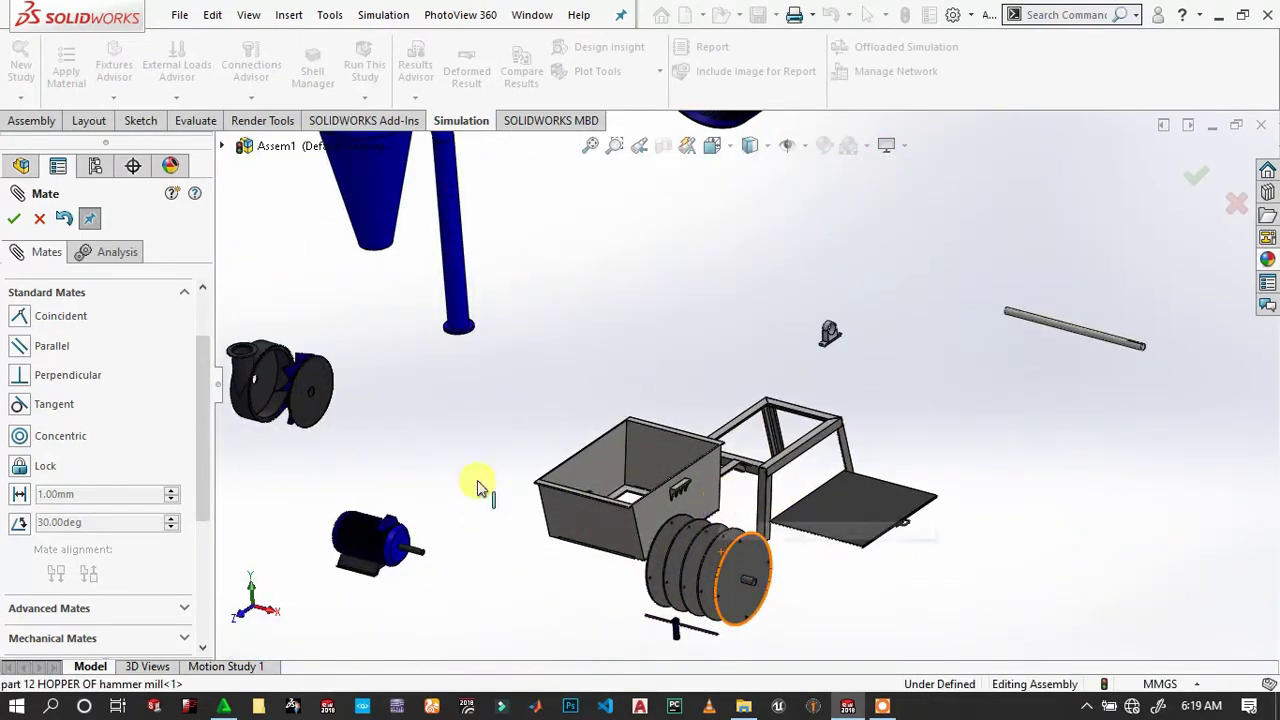
scroll(155, 481, down, 5)
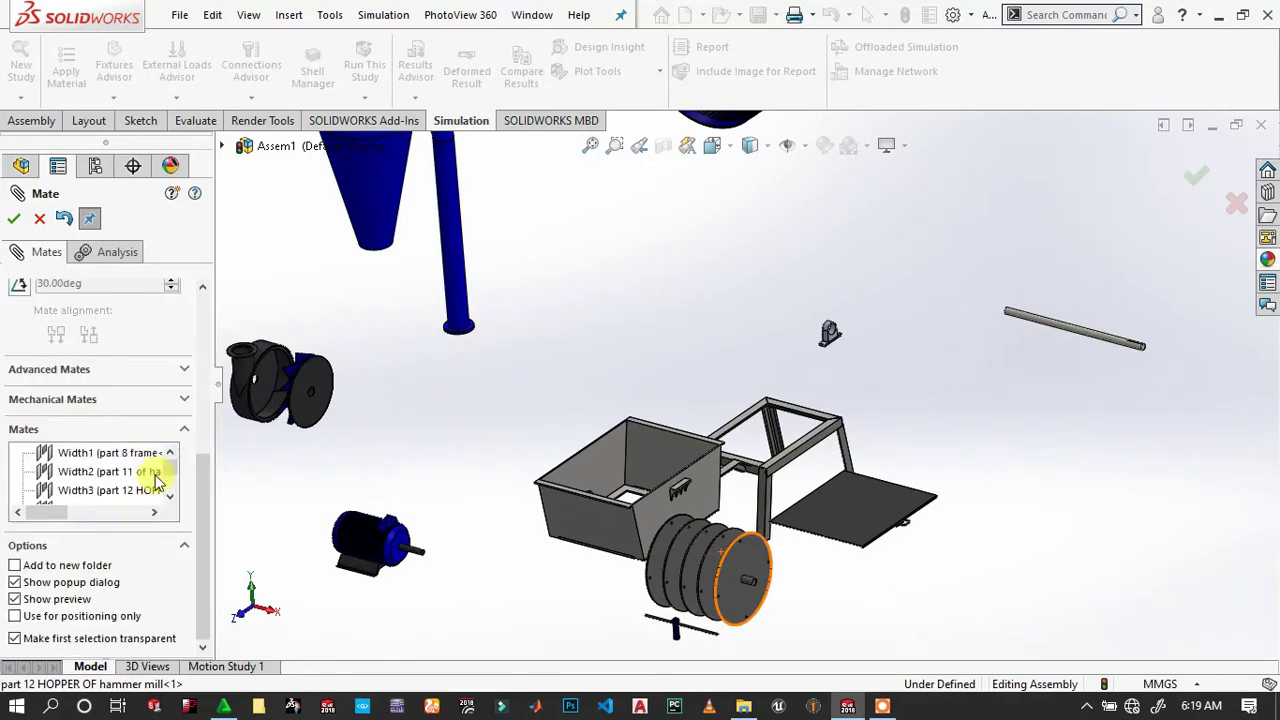
click(84, 374)
scroll(64, 307, up, 5)
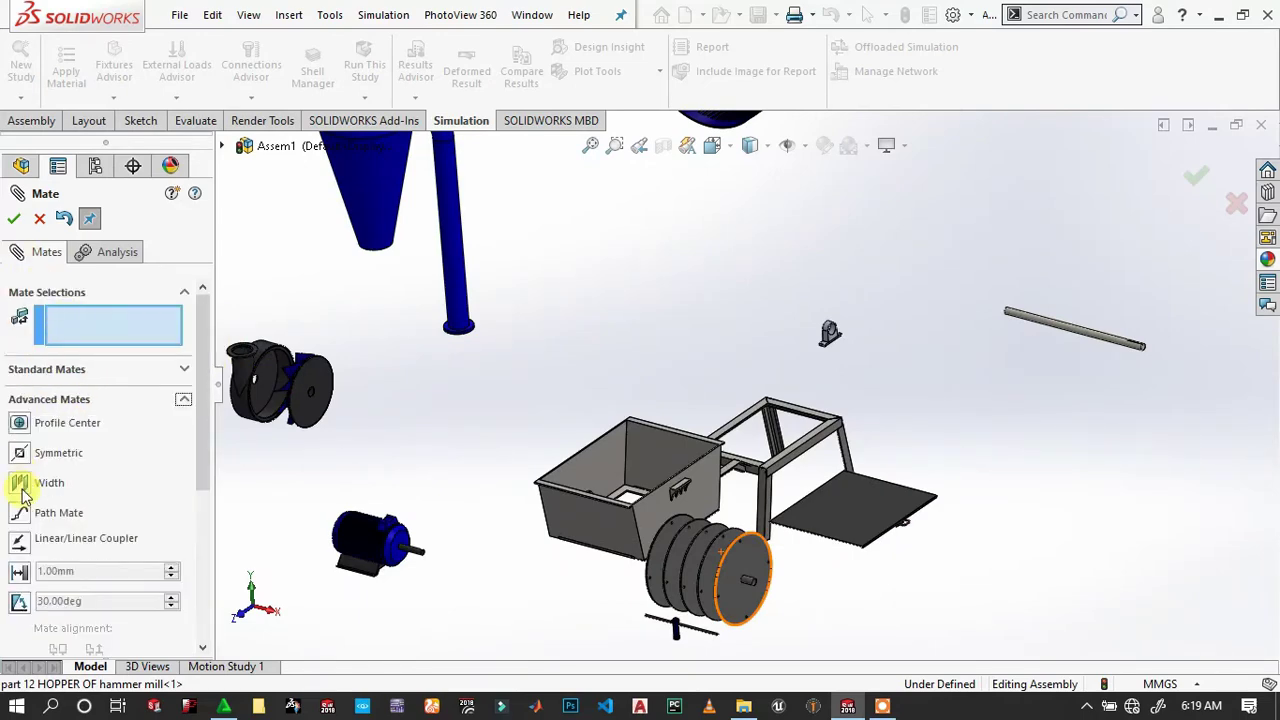
click(22, 490)
scroll(650, 509, down, 3)
scroll(725, 553, down, 2)
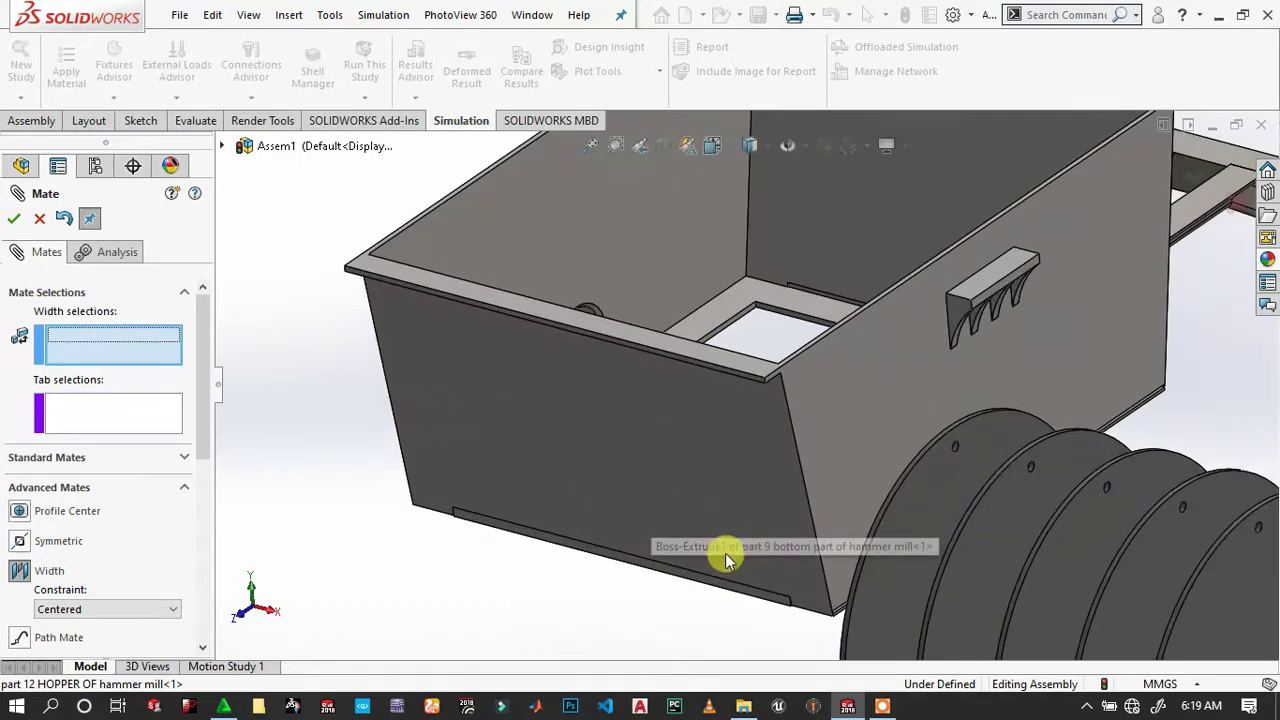
scroll(810, 578, down, 2)
Select the housing's two opposite bottom side faces as the width references.
click(815, 580)
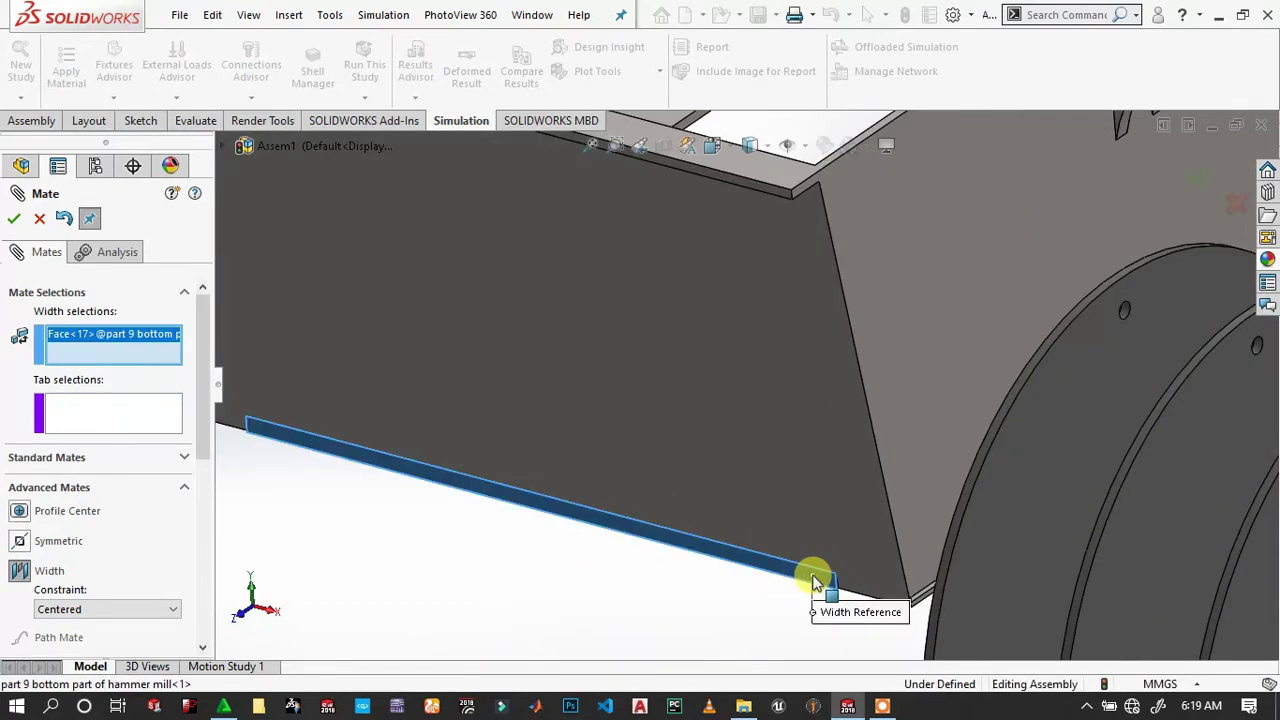
scroll(999, 479, up, 1)
scroll(999, 479, up, 5)
mouse_move(994, 357)
middle_down()
mouse_move(634, 337)
mouse_move(807, 347)
middle_up()
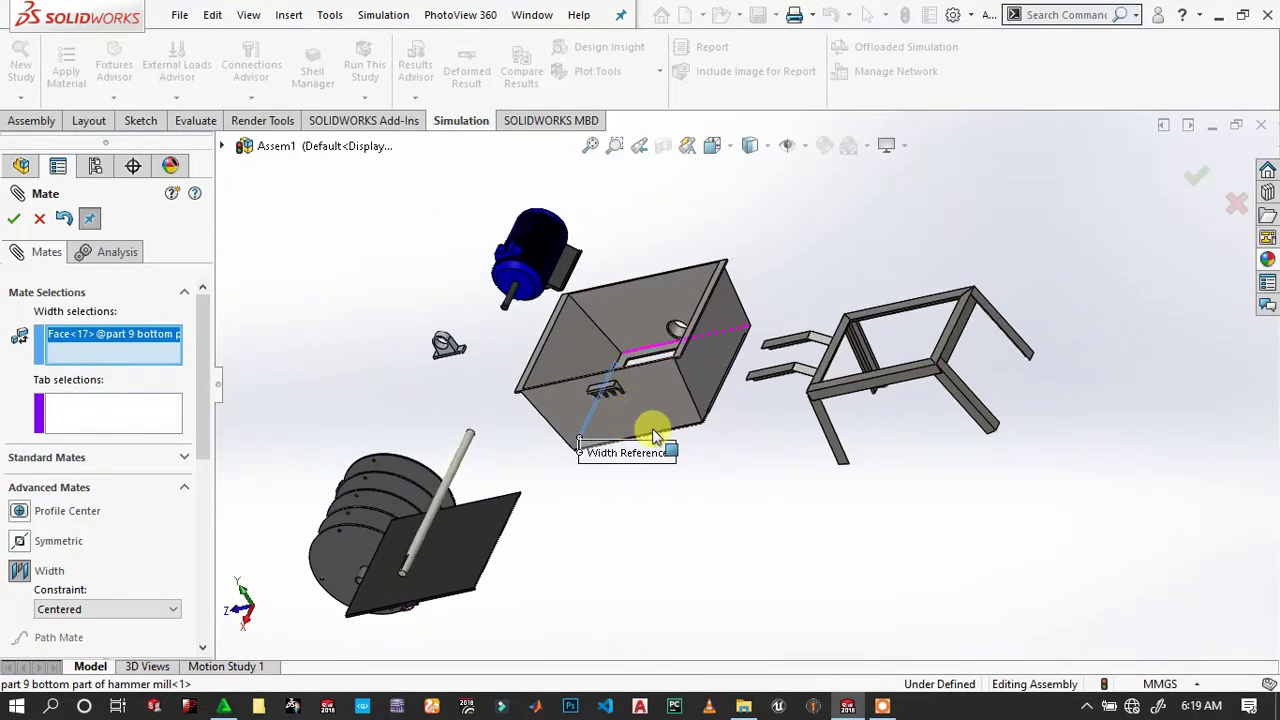
scroll(807, 347, down, 4)
scroll(807, 347, down, 2)
scroll(751, 380, down, 2)
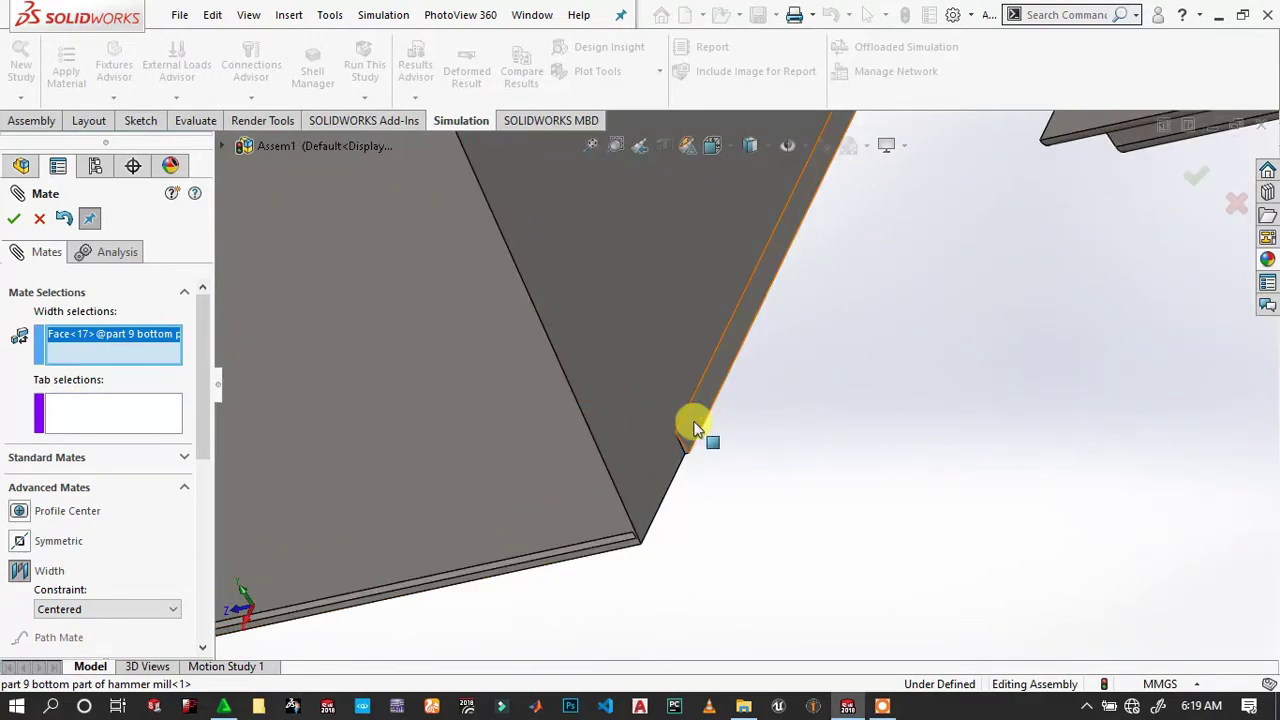
click(694, 427)
Pick the two part 8 frame rail faces as tabs and accept the centred Width5 mate.
scroll(699, 420, up, 3)
mouse_move(929, 380)
middle_down()
mouse_move(1036, 306)
mouse_move(1080, 200)
mouse_move(1094, 214)
middle_up()
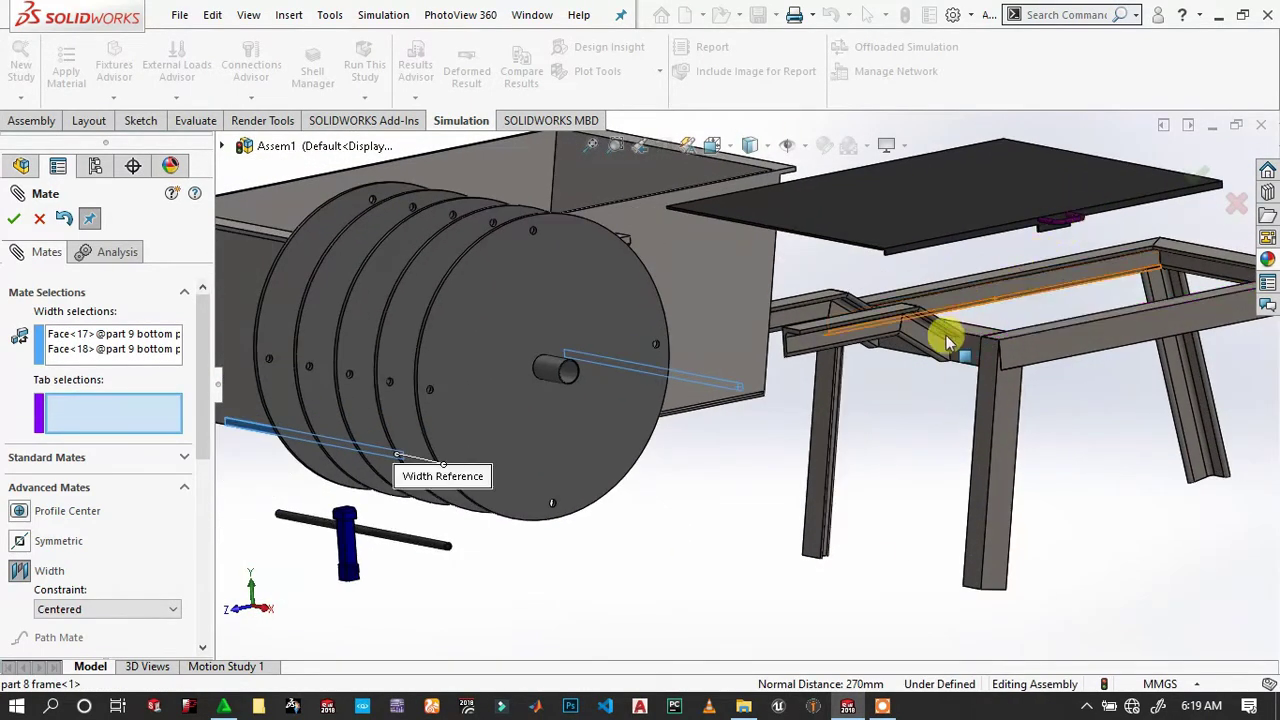
scroll(955, 341, down, 3)
scroll(930, 385, up, 2)
click(912, 415)
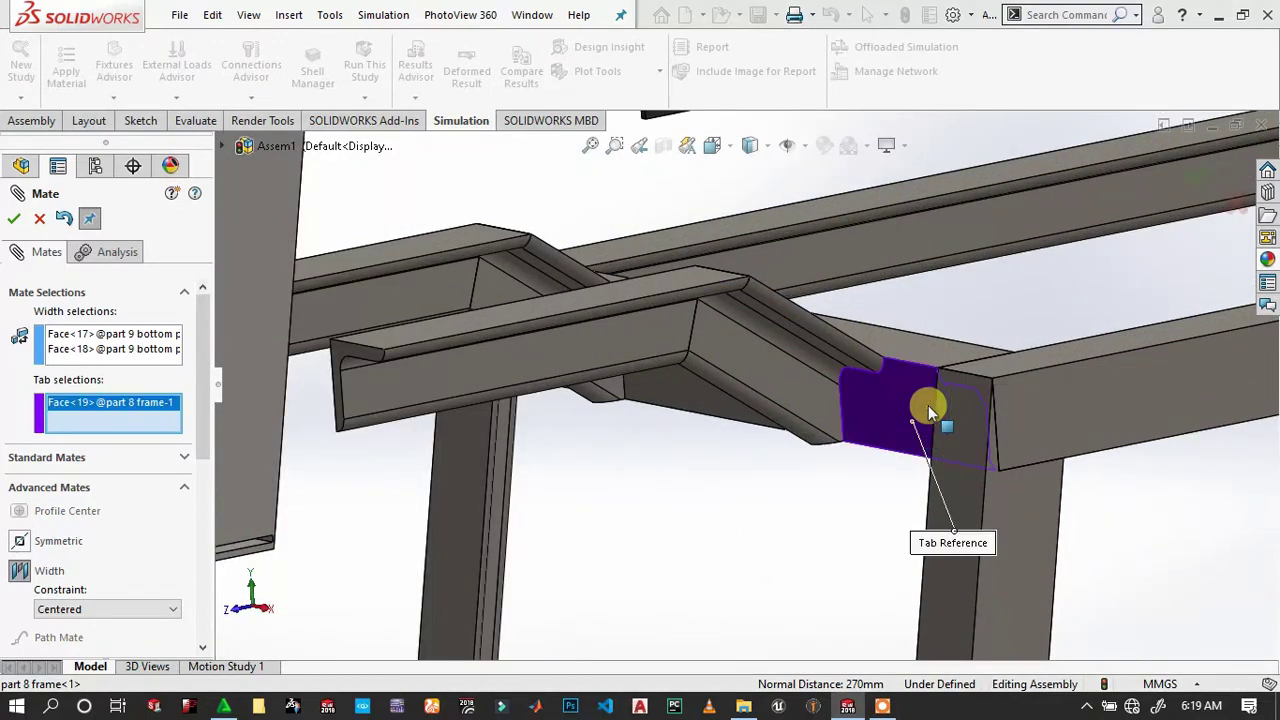
scroll(1060, 360, up, 2)
scroll(1060, 360, up, 2)
mouse_move(1074, 340)
middle_down()
mouse_move(1009, 363)
mouse_move(1134, 343)
mouse_move(1005, 378)
middle_up()
scroll(1004, 378, down, 3)
click(621, 354)
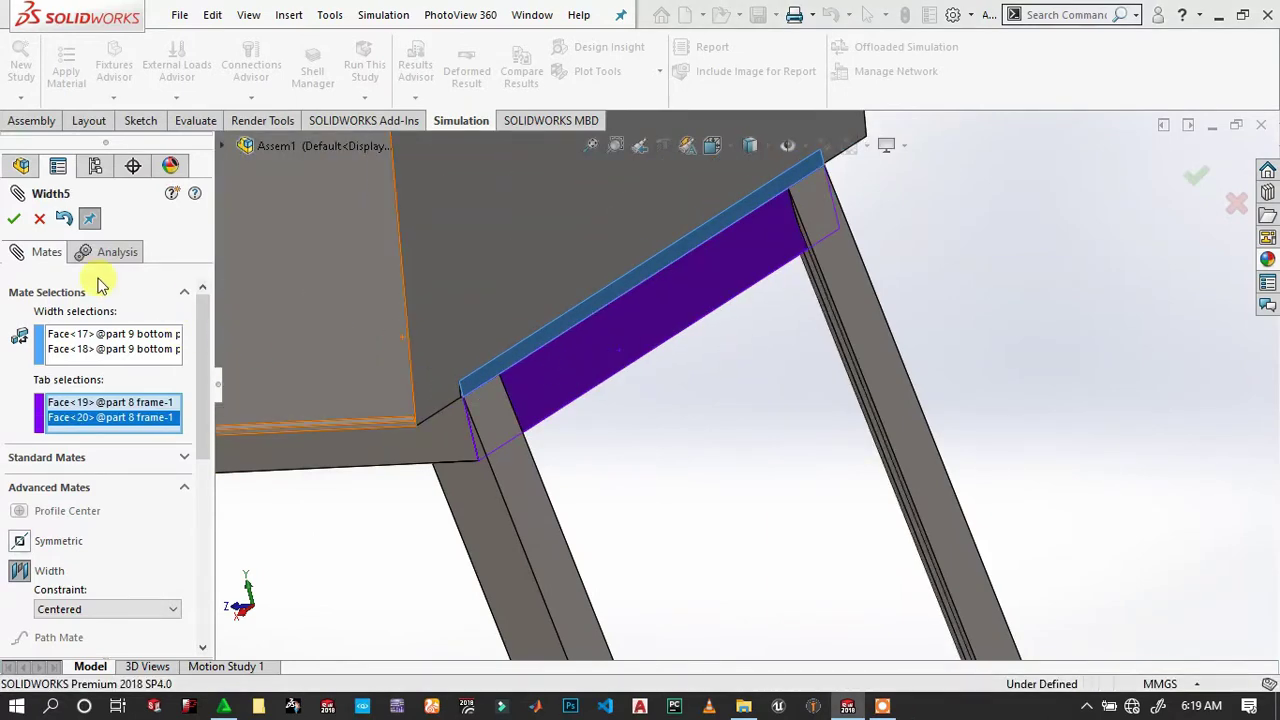
click(14, 219)
Drag the blue top cover down onto the bottom housing.
scroll(808, 349, up, 3)
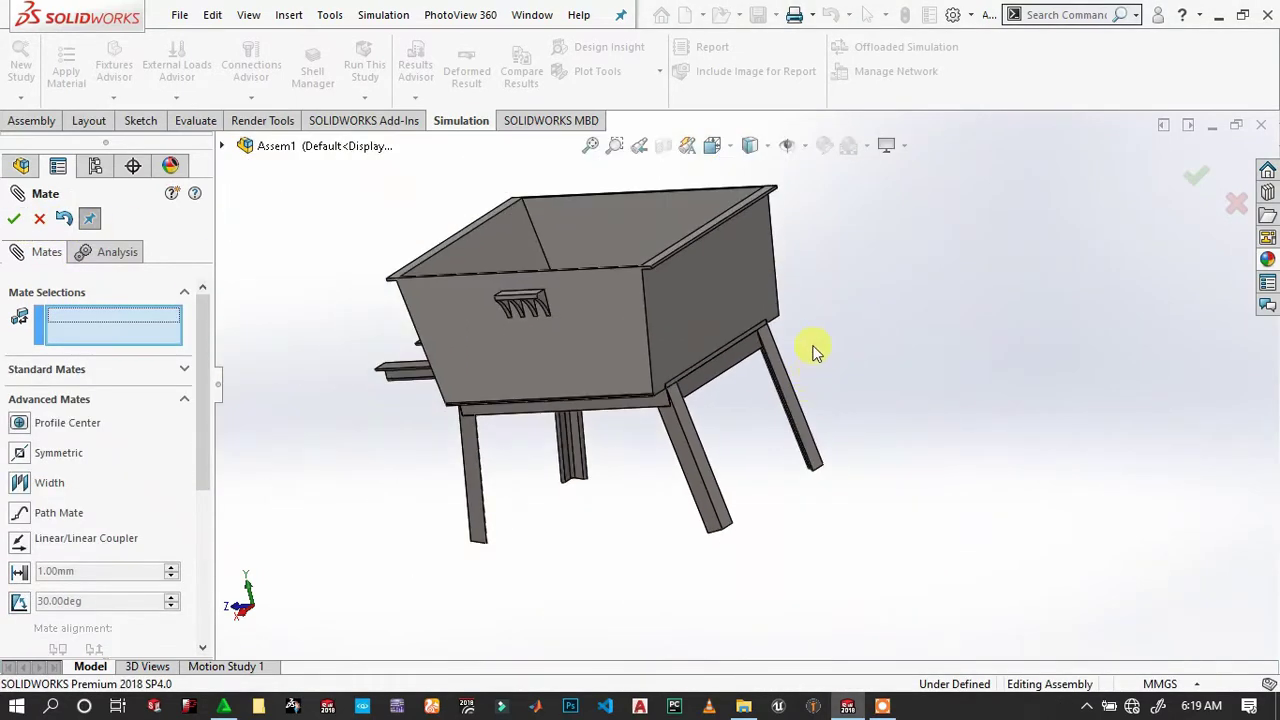
scroll(690, 282, up, 2)
mouse_move(690, 282)
middle_down()
mouse_move(818, 250)
mouse_move(791, 277)
middle_up()
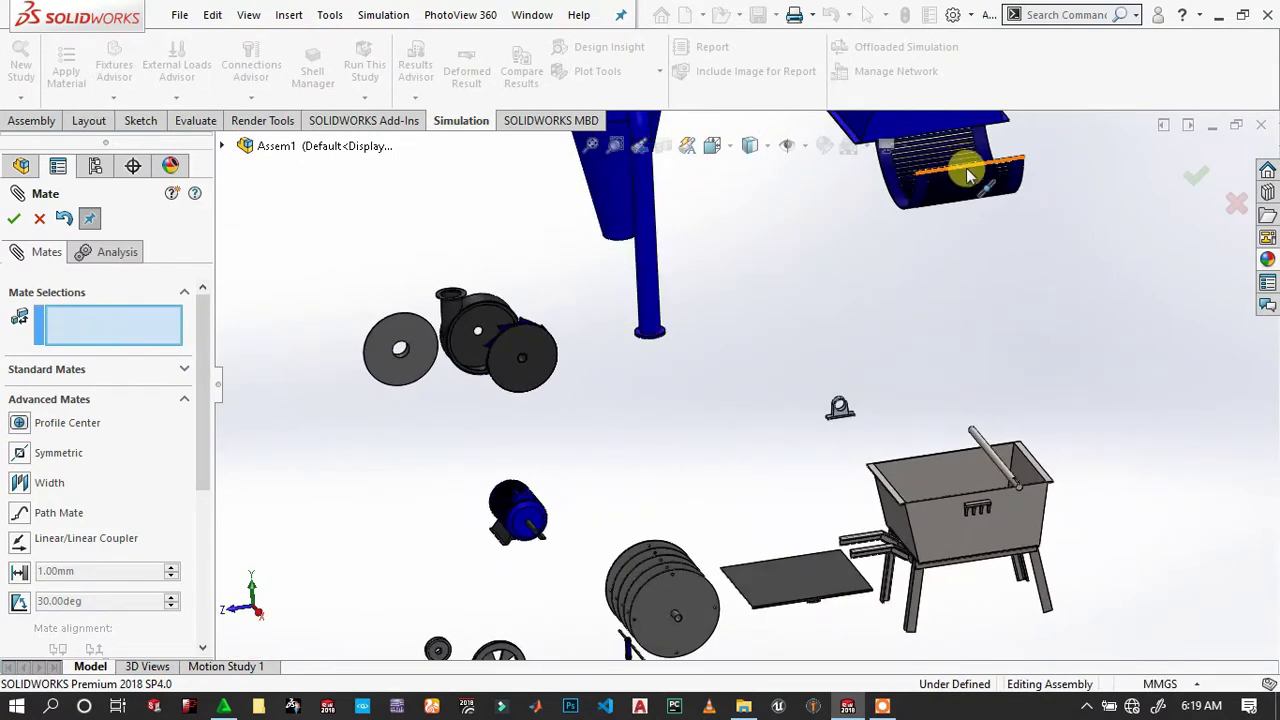
mouse_move(963, 175)
mouse_down()
mouse_move(803, 246)
mouse_move(934, 400)
mouse_move(940, 435)
mouse_up()
scroll(940, 435, down, 3)
scroll(943, 471, down, 3)
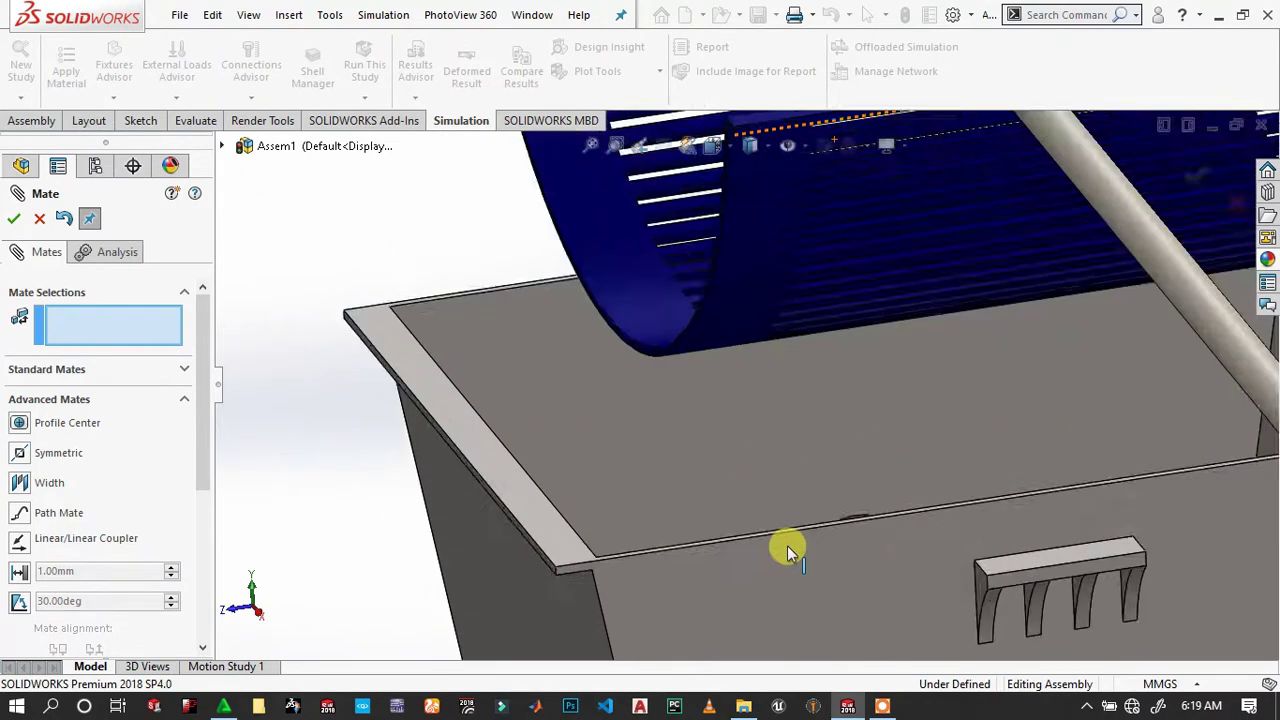
scroll(530, 398, up, 3)
scroll(646, 378, down, 5)
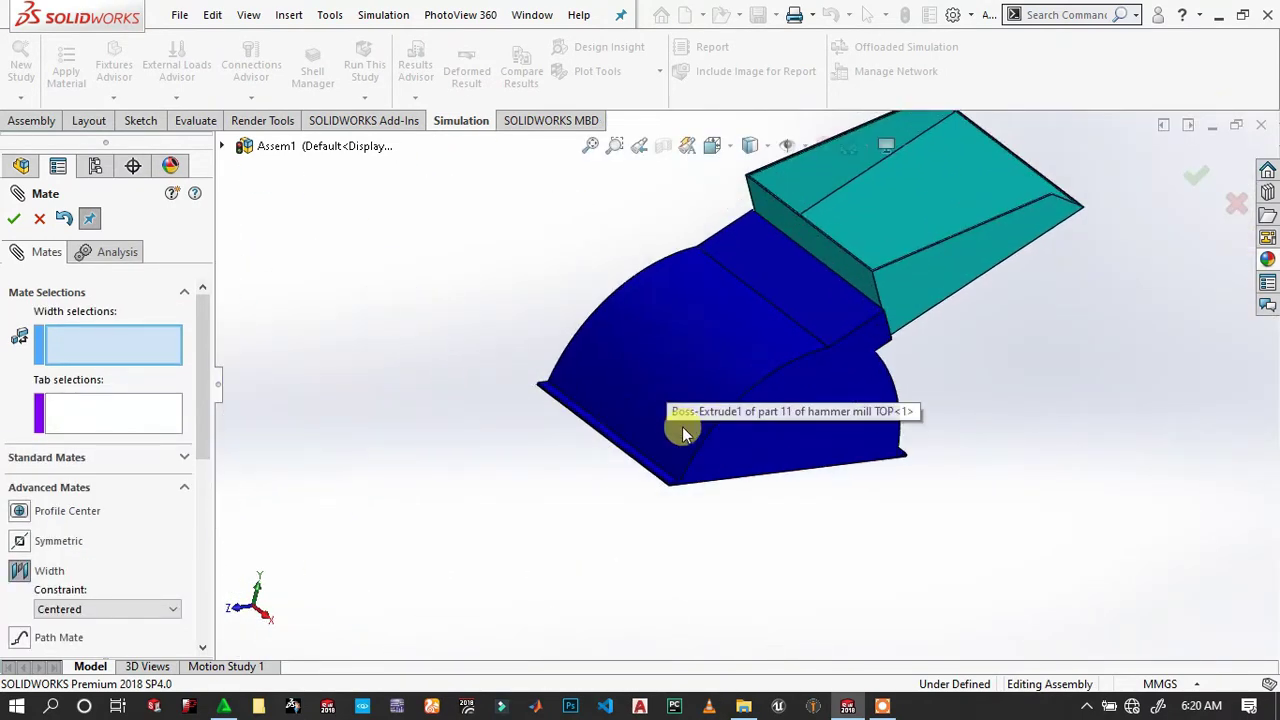
scroll(679, 497, down, 4)
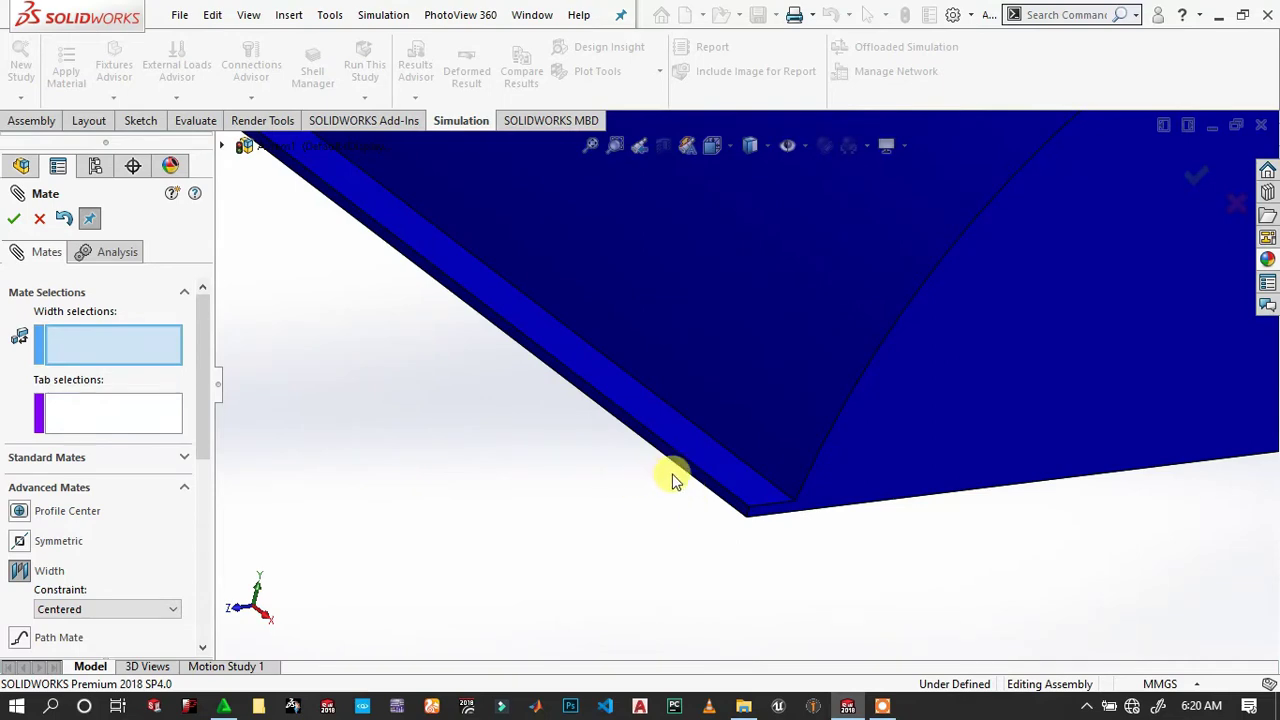
scroll(700, 480, up, 1)
Select the top cover's two opposite lower faces as the width references.
click(705, 487)
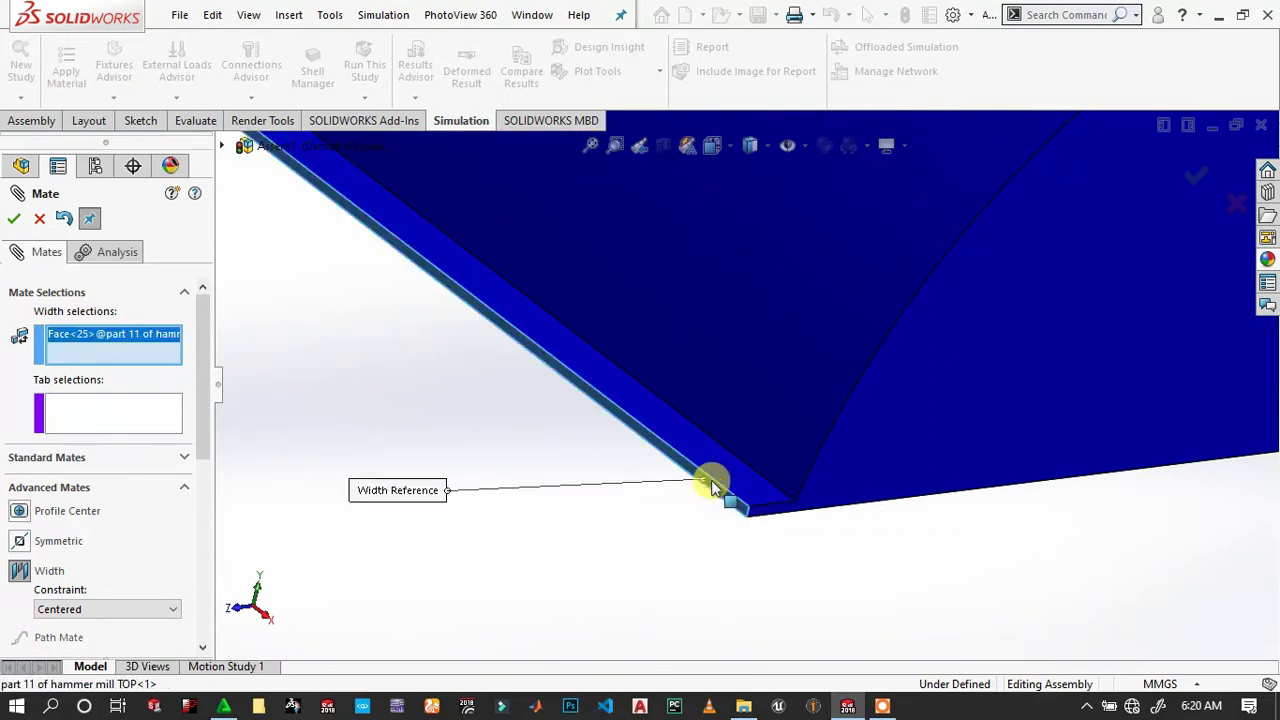
scroll(974, 494, up, 3)
scroll(957, 386, up, 2)
mouse_move(957, 386)
middle_down()
mouse_move(850, 290)
mouse_move(834, 334)
middle_up()
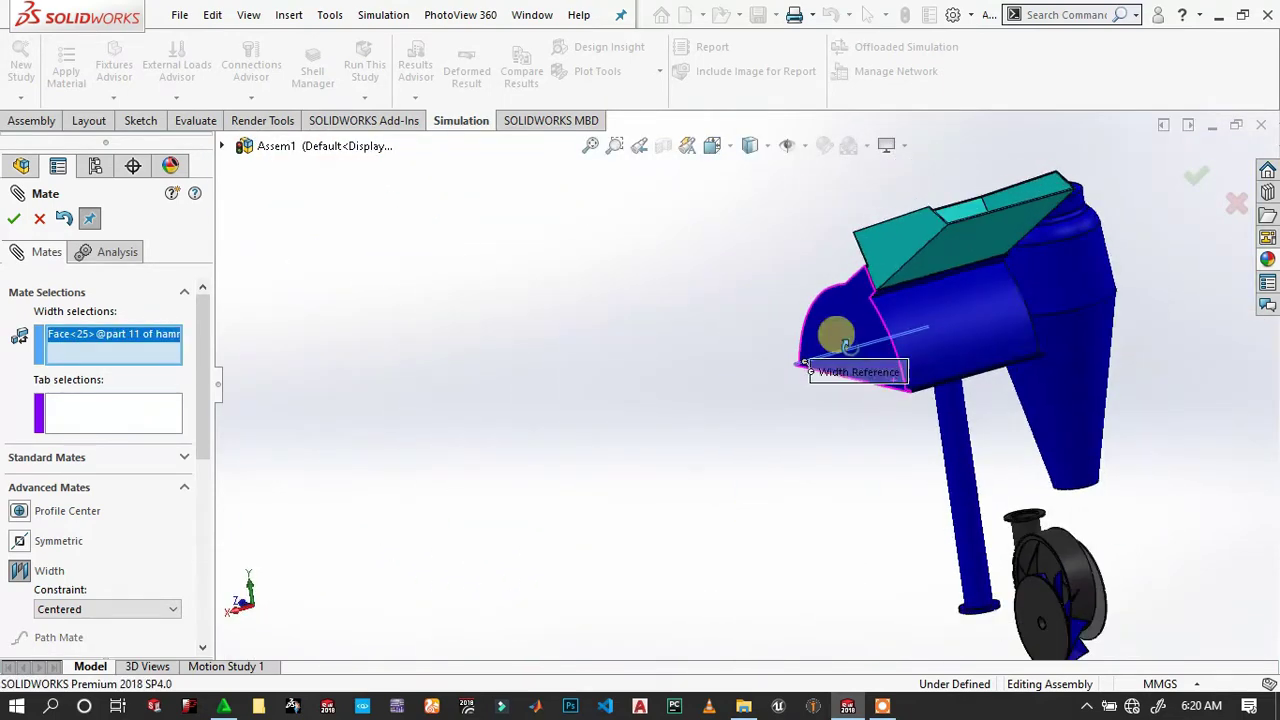
scroll(952, 409, down, 5)
scroll(948, 368, down, 3)
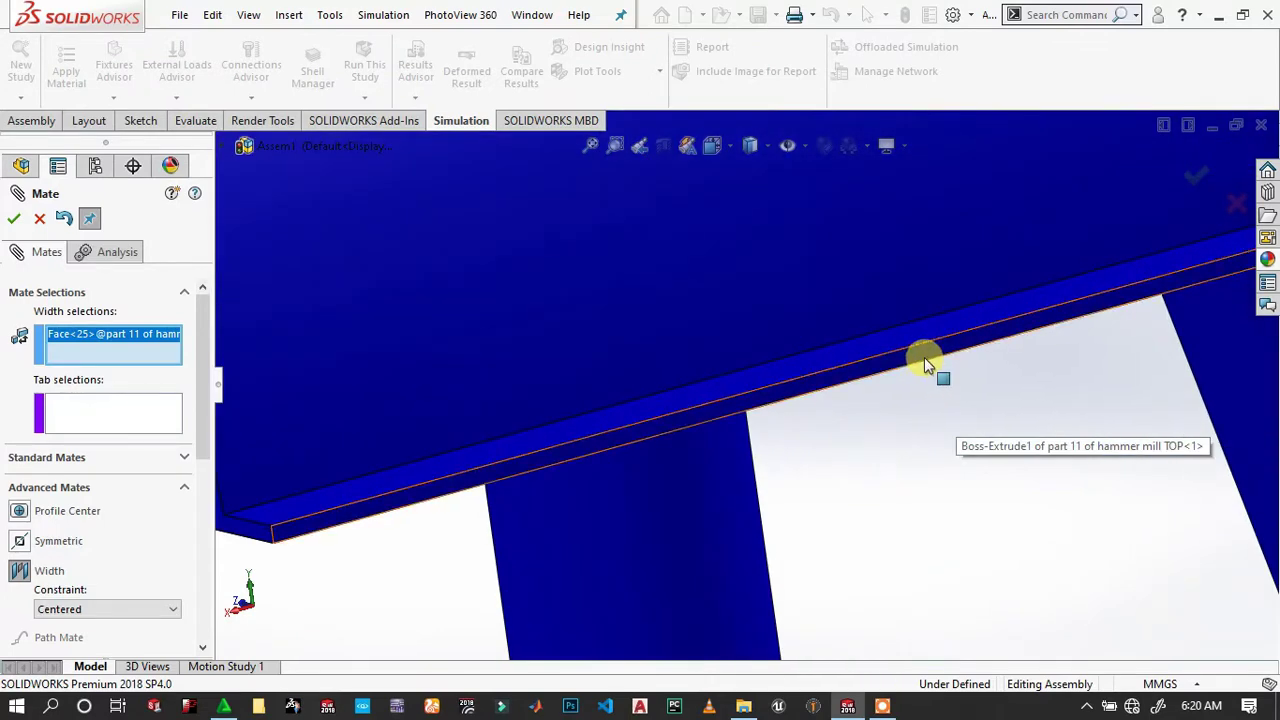
click(918, 354)
Pick the housing rim face as the tab, accept the centred Width7 mate and close Mate.
scroll(789, 419, up, 3)
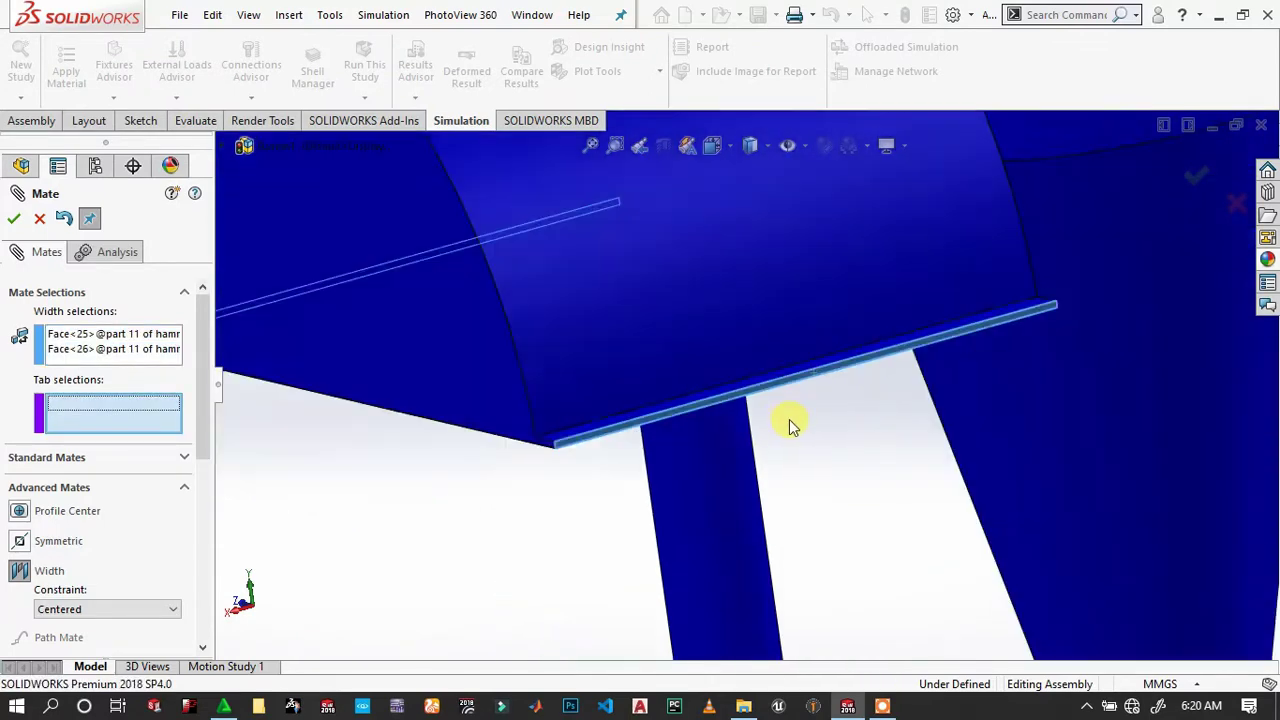
scroll(824, 400, up, 4)
scroll(760, 500, up, 3)
scroll(814, 529, down, 2)
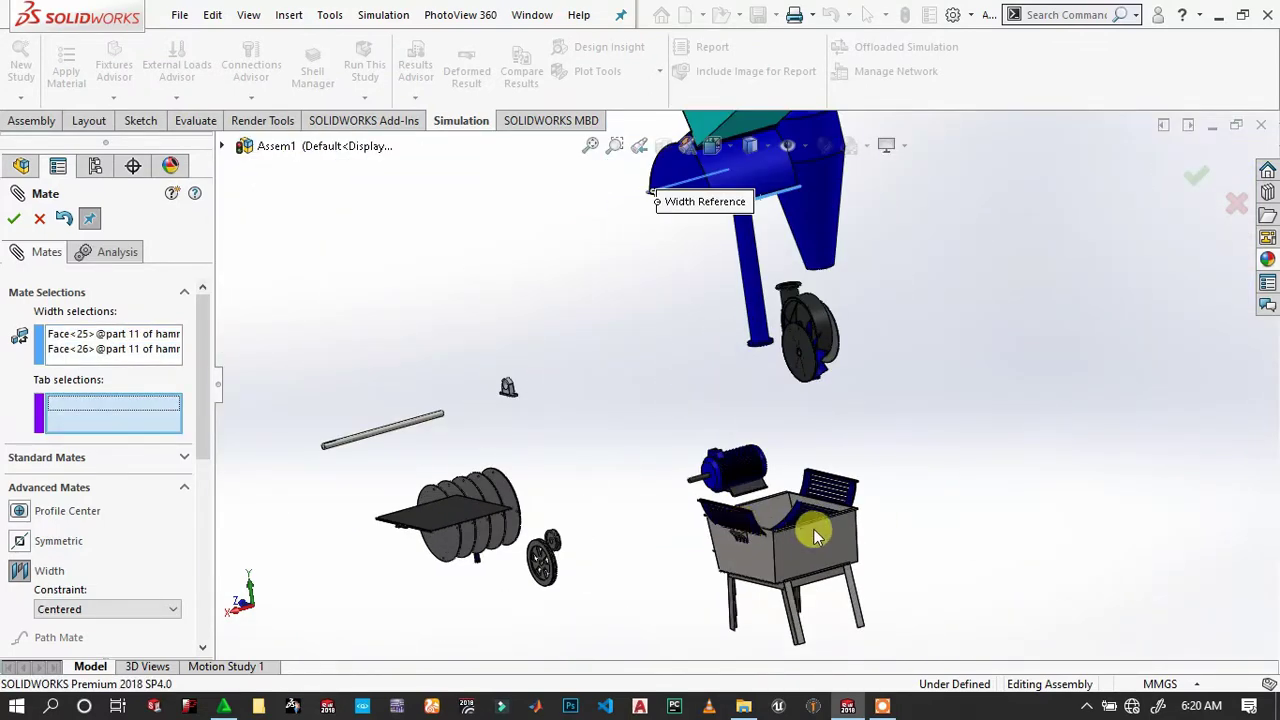
scroll(823, 480, down, 3)
scroll(657, 461, down, 3)
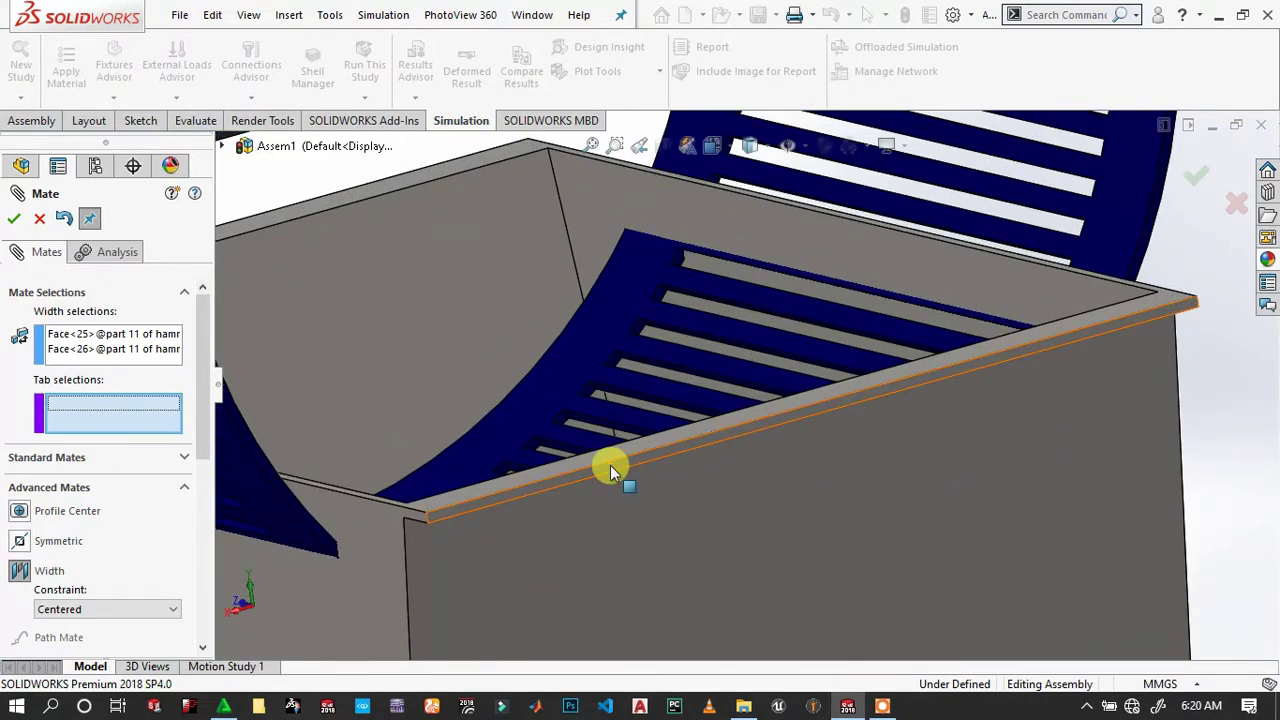
click(610, 465)
scroll(502, 463, up, 2)
scroll(502, 458, up, 2)
mouse_move(544, 405)
middle_down()
mouse_move(634, 380)
mouse_move(663, 474)
middle_up()
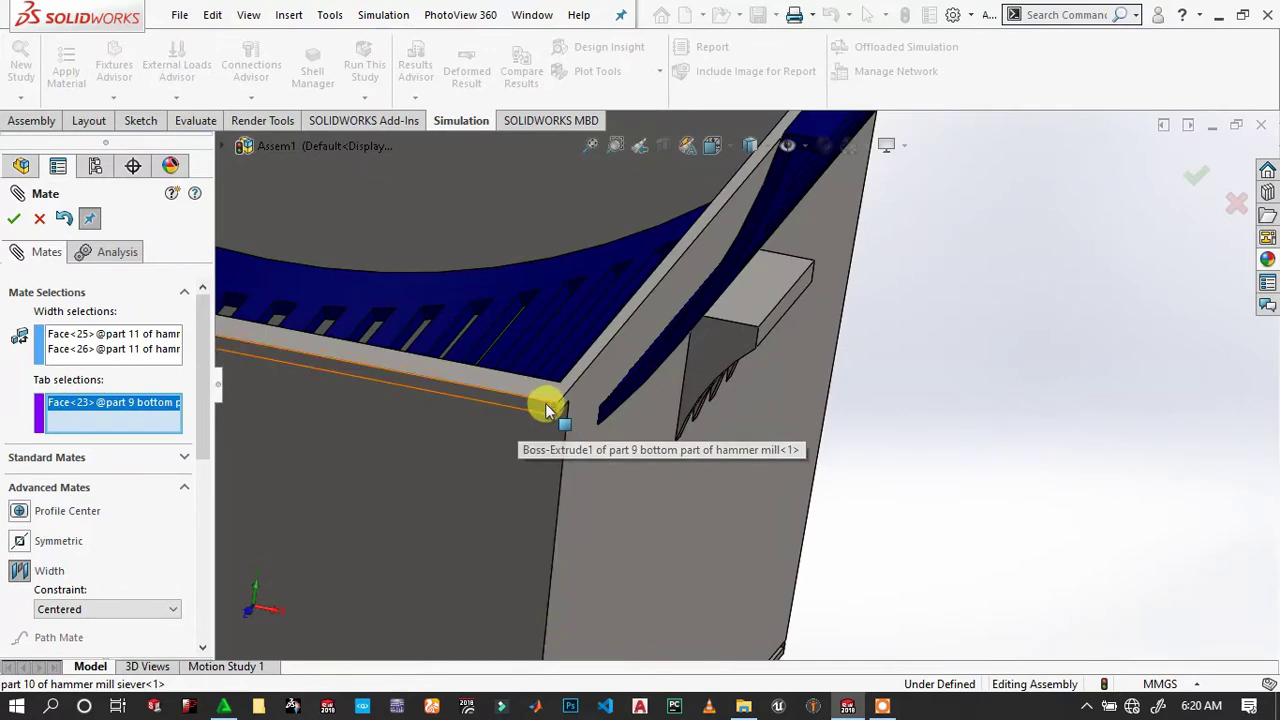
click(13, 219)
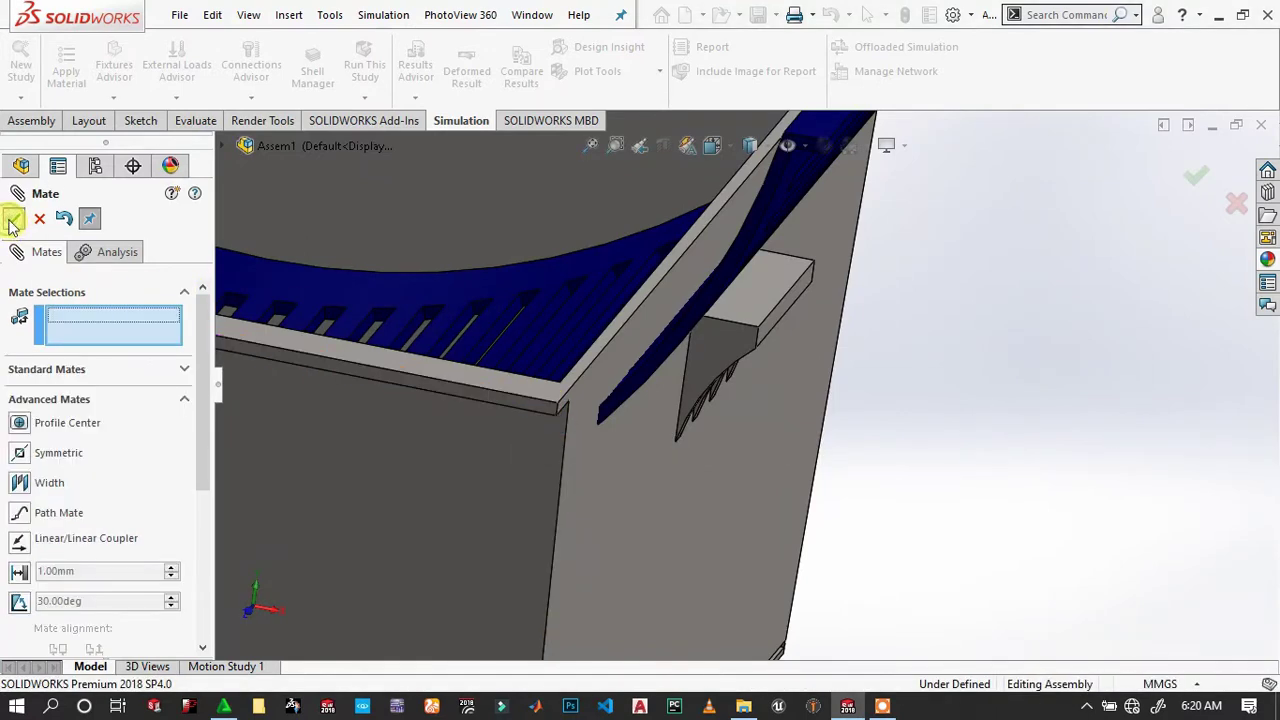
click(13, 220)
Lower the part 11 top cover onto the housing and collapse the Mates folder.
scroll(814, 248, up, 5)
scroll(786, 206, up, 3)
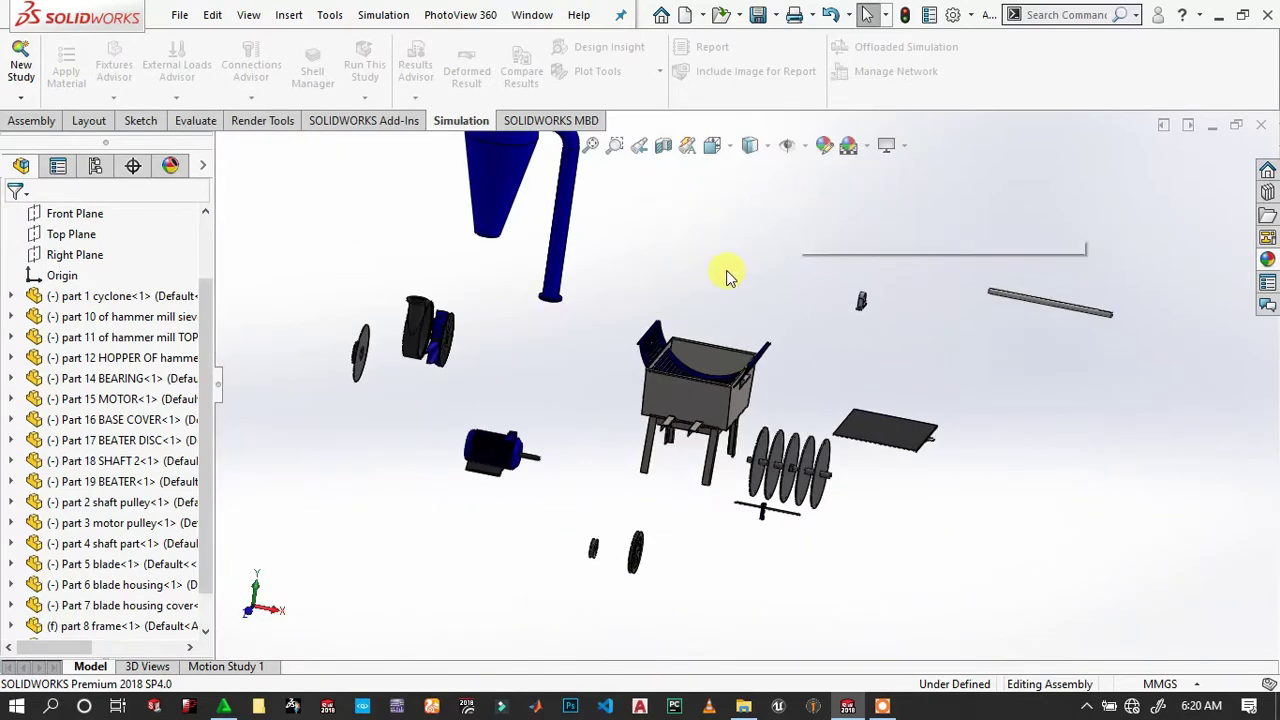
scroll(740, 265, up, 3)
scroll(755, 345, down, 5)
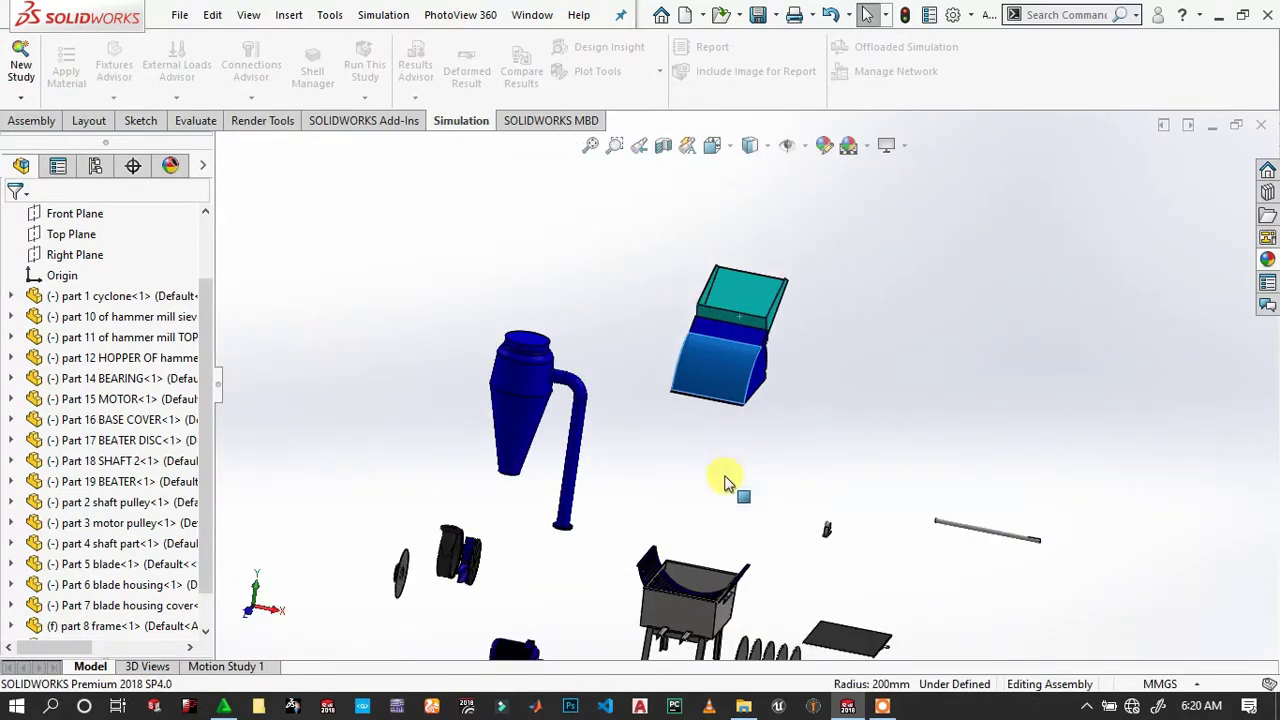
drag(737, 325, 690, 565)
scroll(690, 565, down, 2)
scroll(763, 597, down, 3)
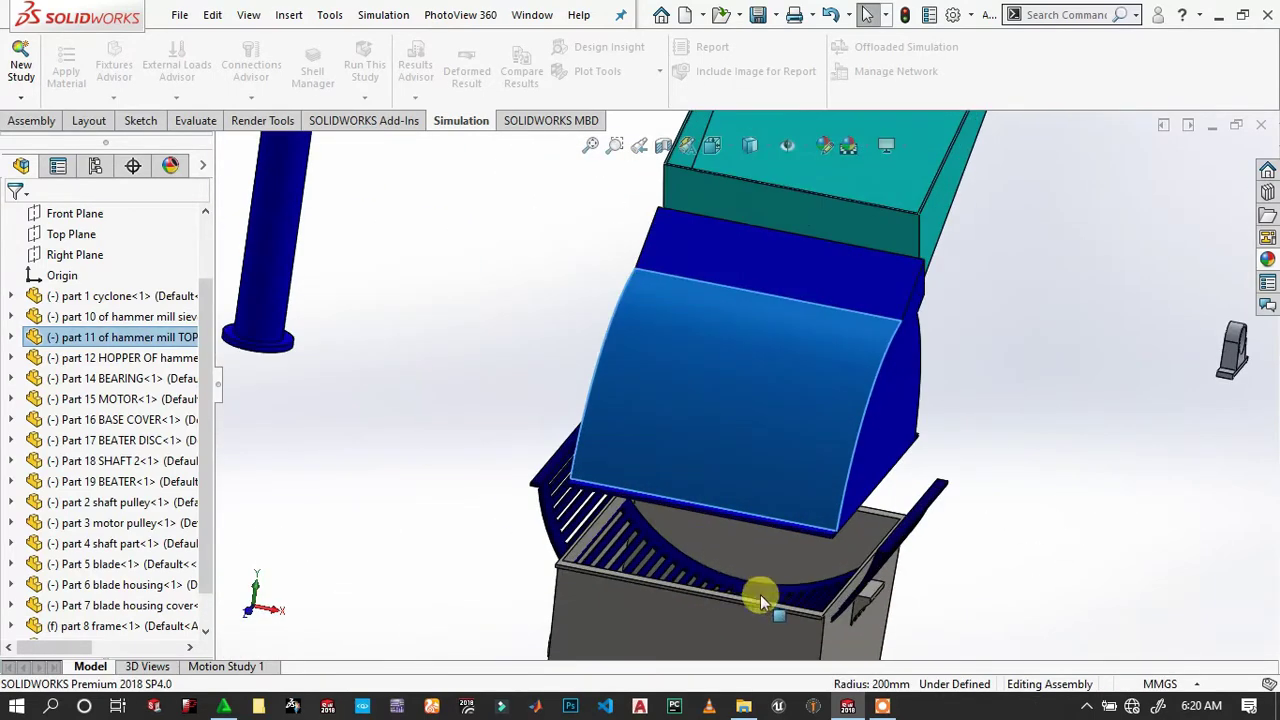
scroll(786, 594, down, 2)
scroll(783, 506, up, 2)
scroll(760, 398, down, 2)
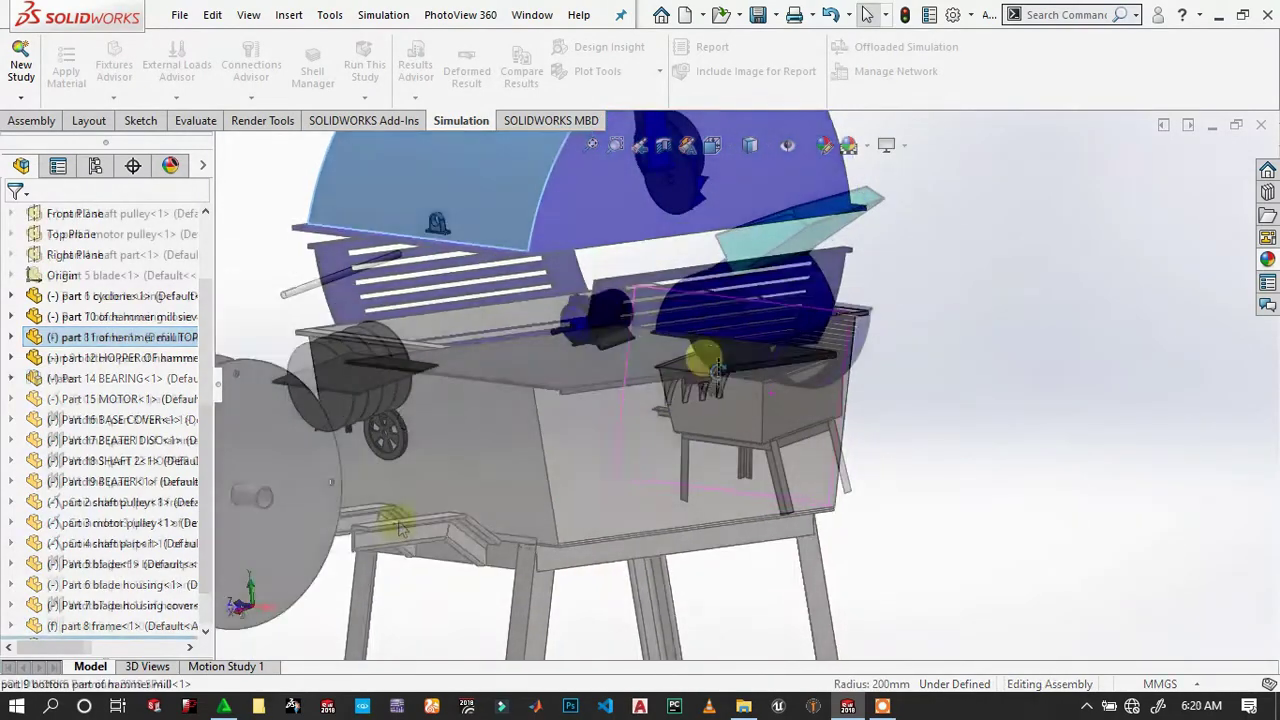
click(13, 379)
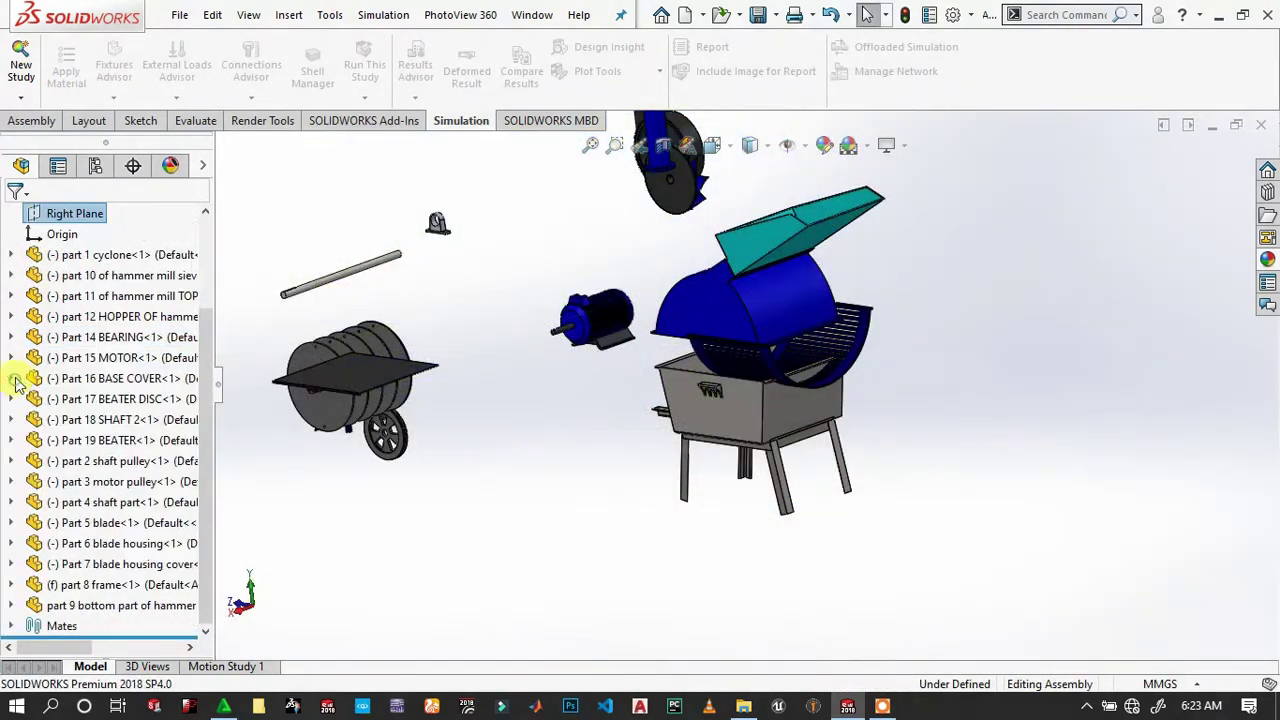
Pull the part 10 sieve out to the right and switch to the Isometric view.
mouse_move(860, 278)
mouse_down()
mouse_move(1048, 286)
mouse_move(828, 443)
mouse_move(1057, 286)
mouse_up()
scroll(1009, 367, down, 3)
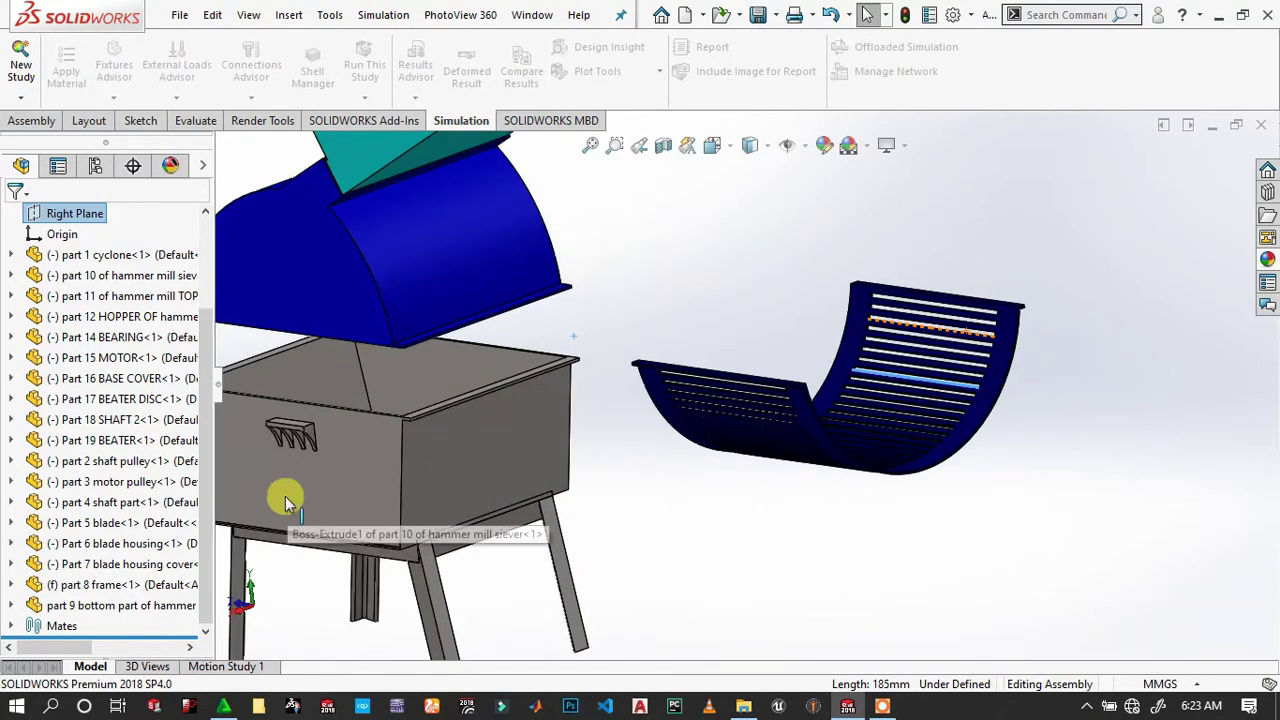
scroll(300, 492, up, 5)
key(space)
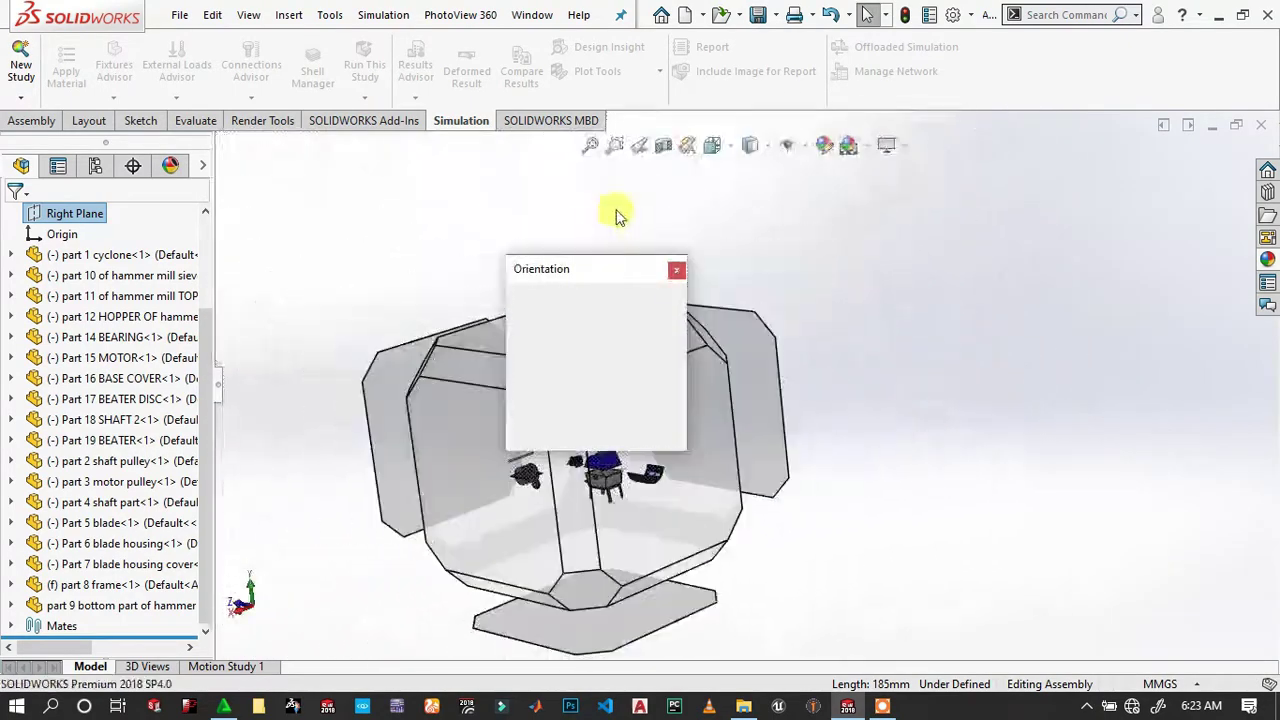
click(652, 308)
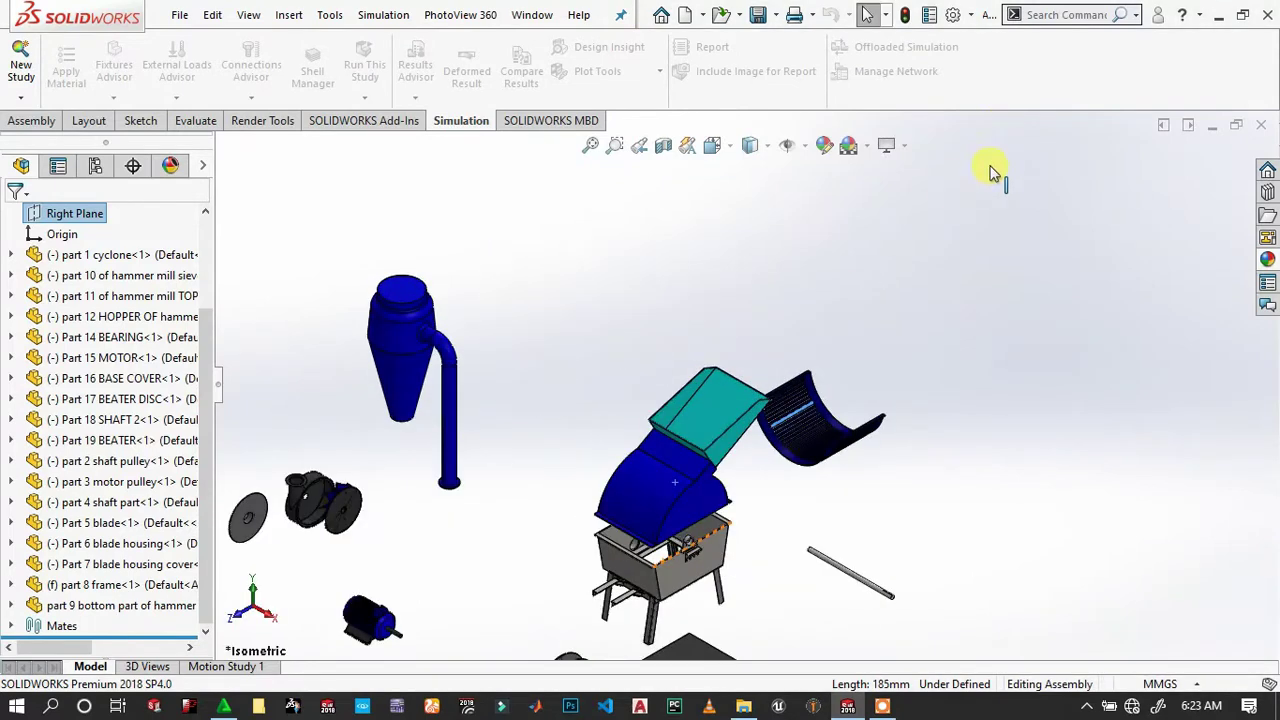
scroll(766, 523, down, 1)
scroll(766, 523, down, 2)
scroll(766, 523, down, 2)
scroll(983, 307, up, 2)
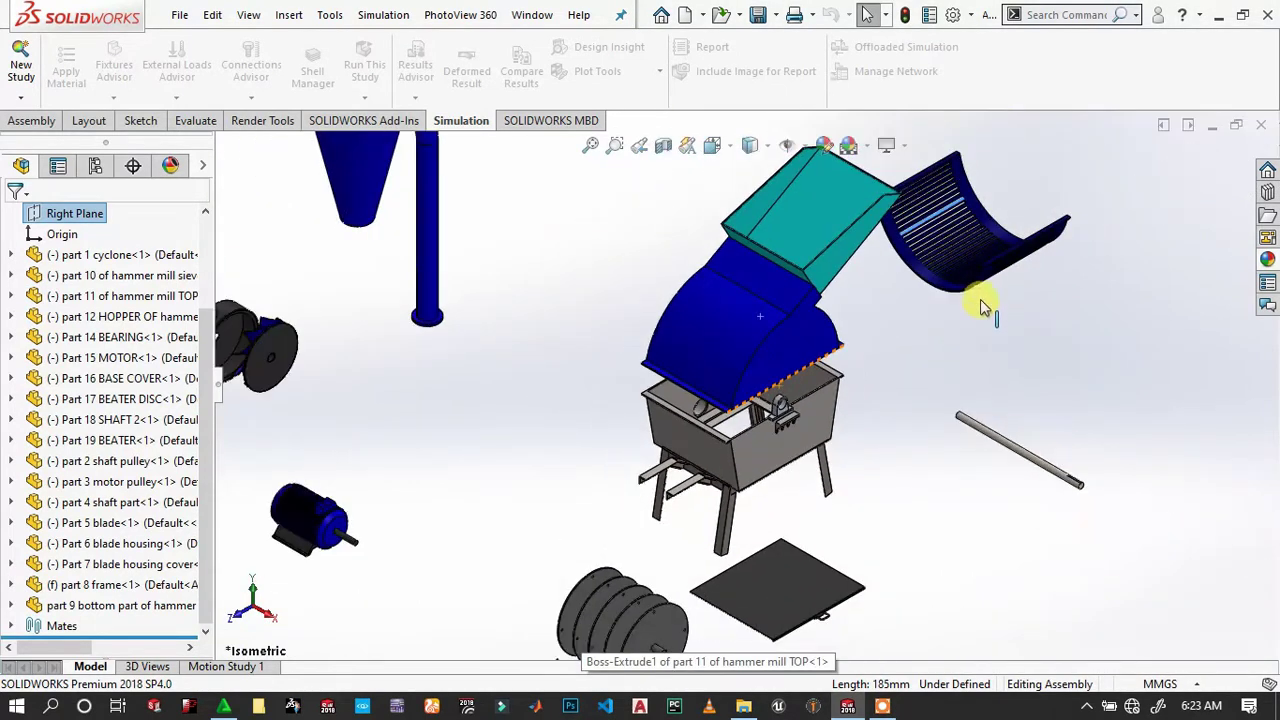
scroll(990, 310, down, 1)
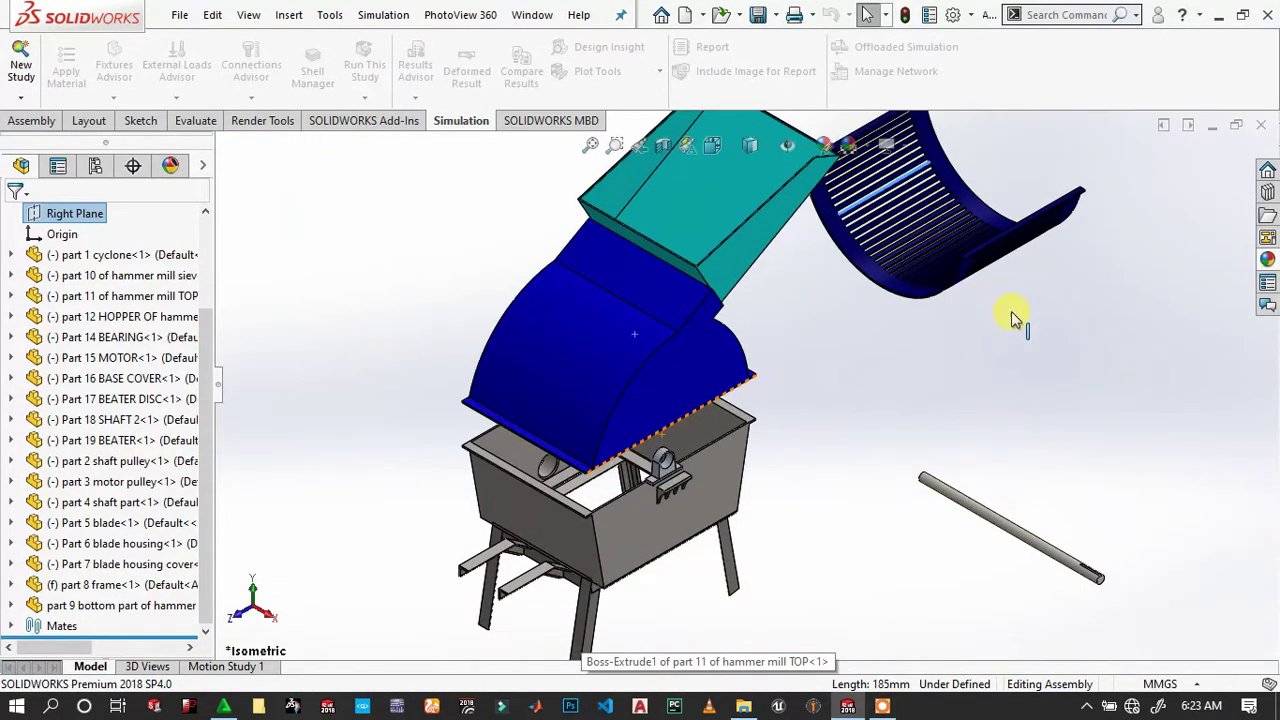
Reorient the part 10 sieve with Rotate Component, then move it into the housing under the cover.
click(46, 124)
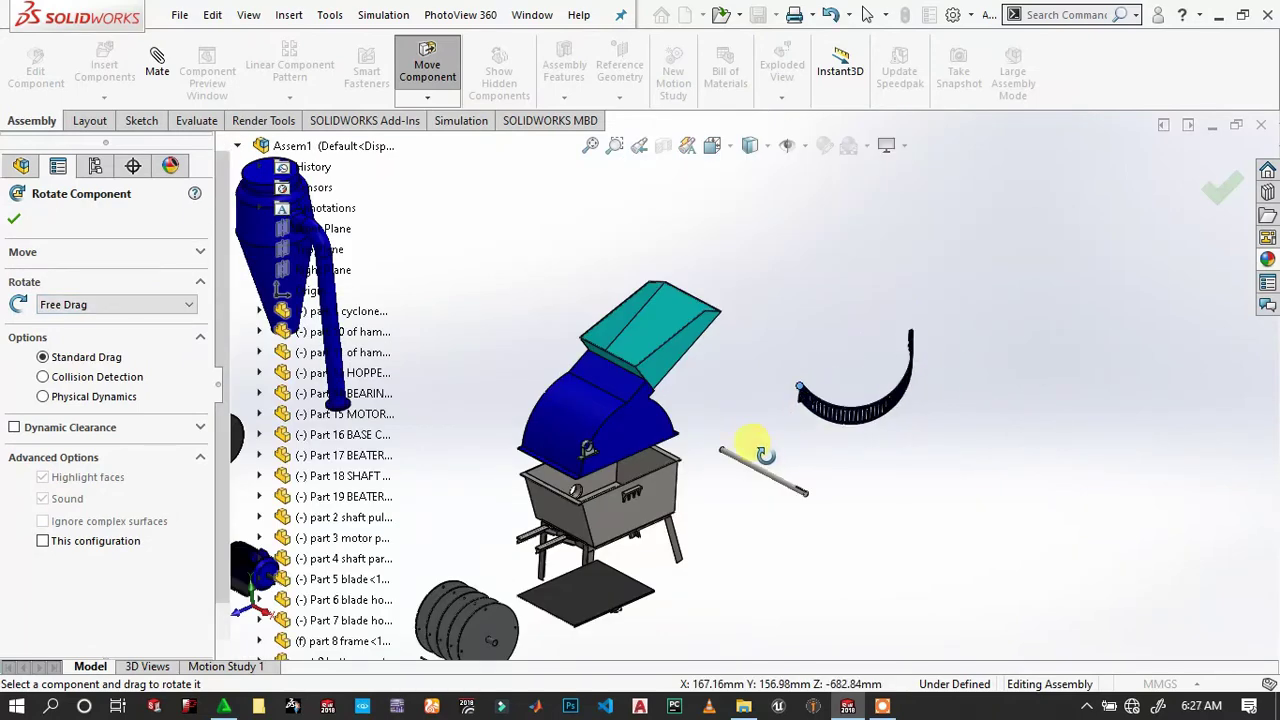
mouse_move(760, 450)
mouse_down()
mouse_move(757, 509)
mouse_move(826, 550)
mouse_up()
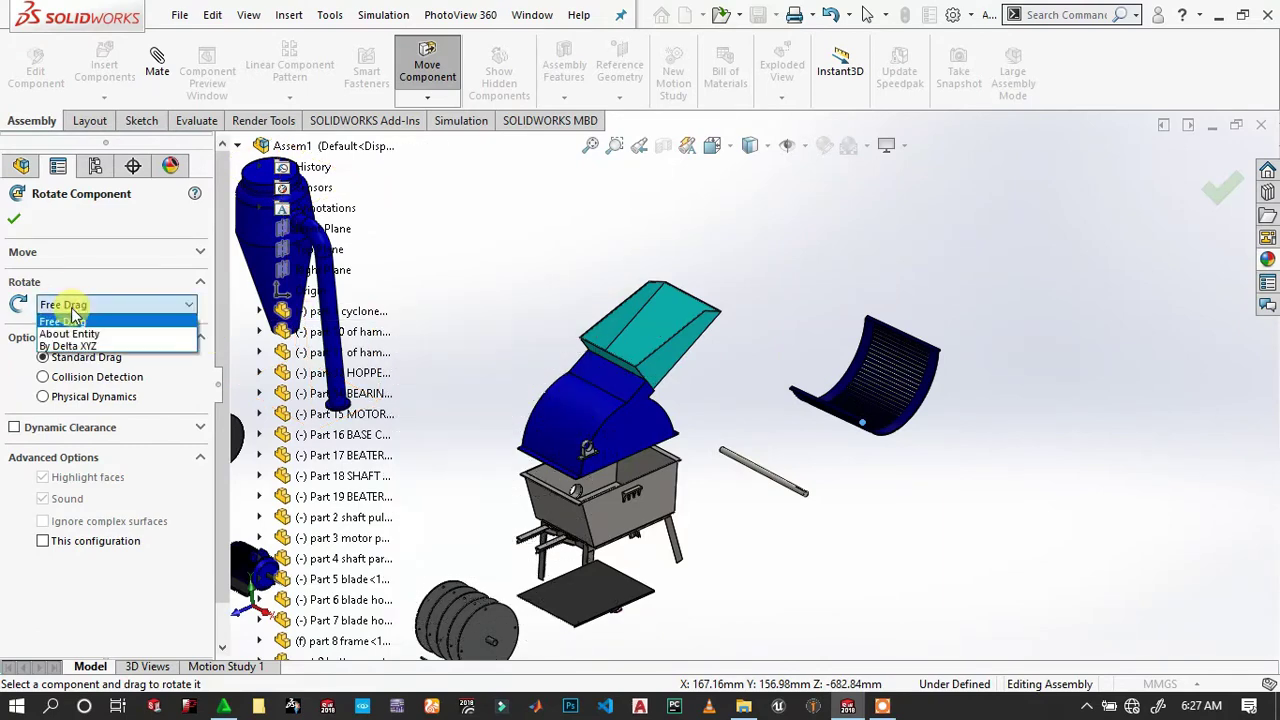
click(199, 252)
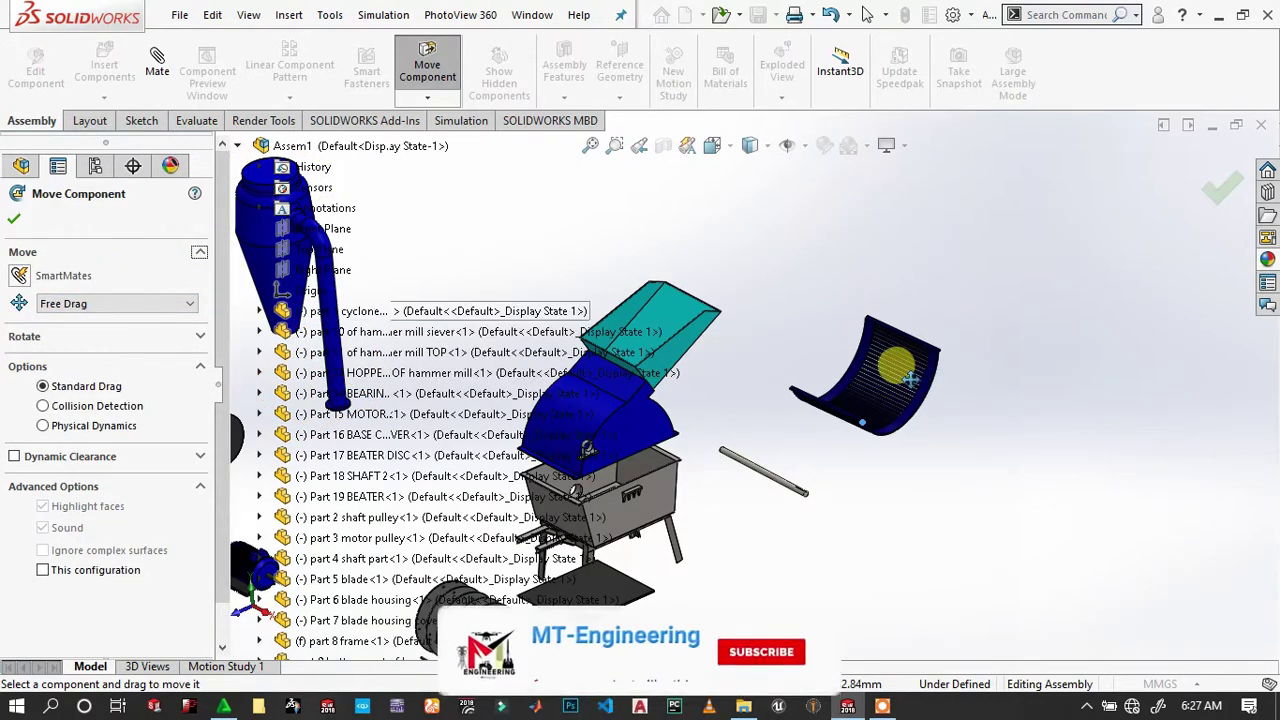
mouse_move(910, 378)
mouse_down()
mouse_move(786, 394)
mouse_move(570, 455)
mouse_up()
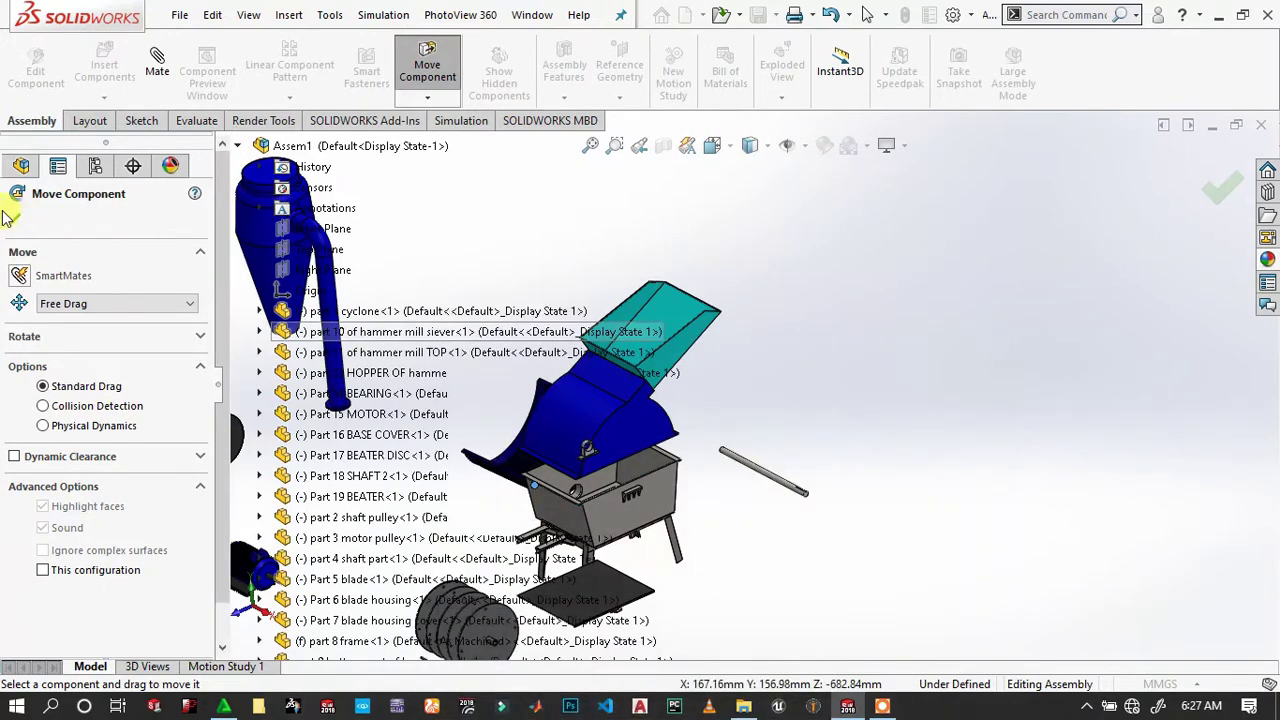
key(Escape)
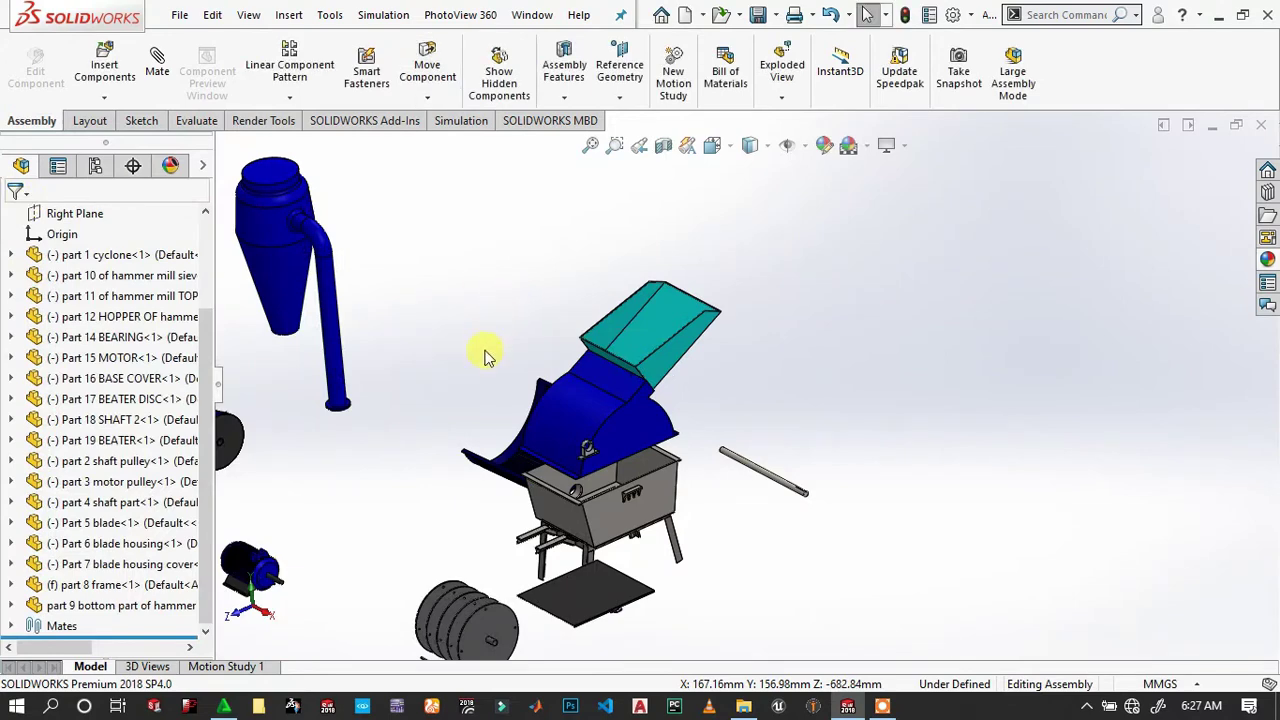
Start a Width mate from a side face of the bottom housing part.
scroll(663, 445, down, 3)
scroll(491, 529, down, 3)
scroll(662, 541, down, 3)
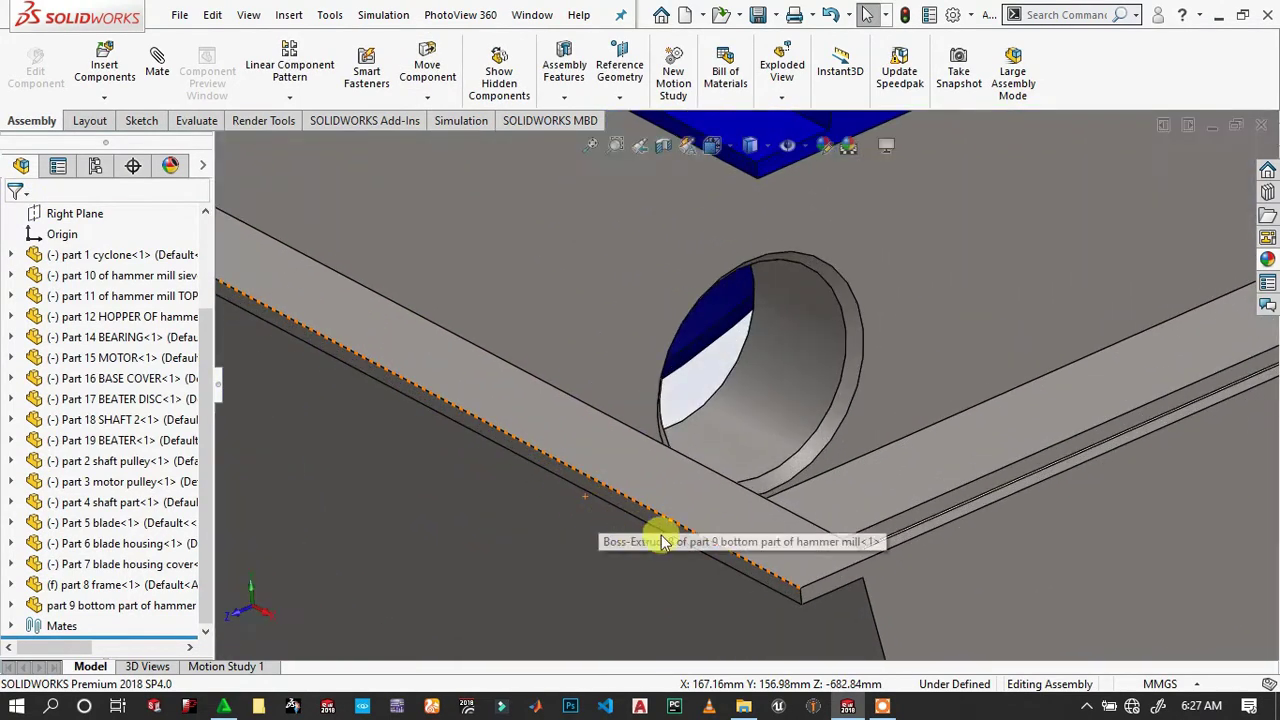
click(723, 560)
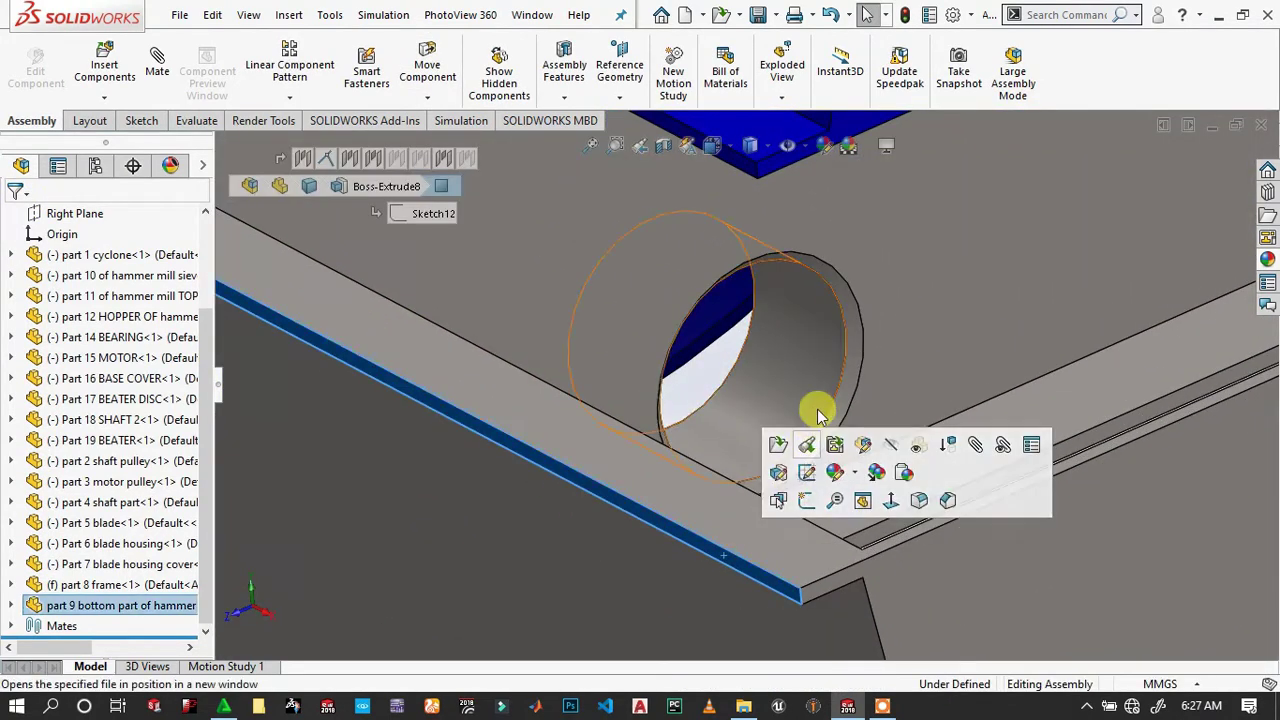
click(976, 450)
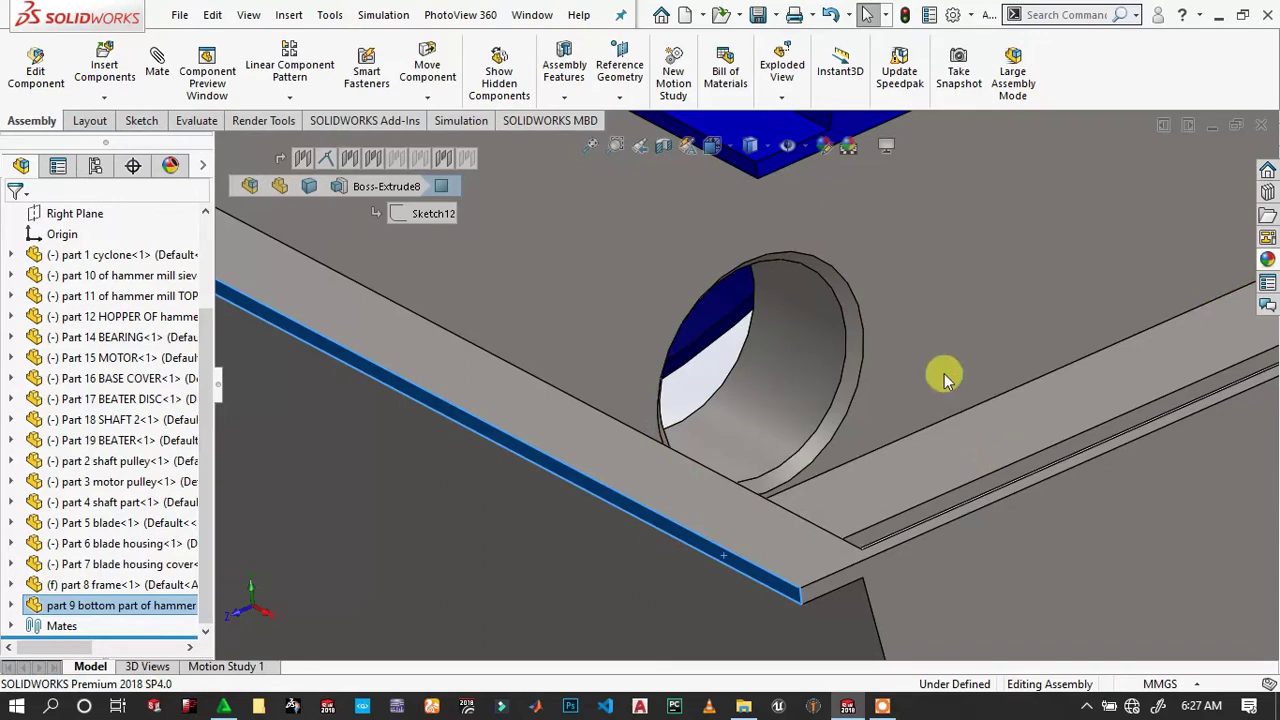
scroll(1103, 275, up, 2)
scroll(1103, 275, up, 2)
scroll(728, 360, up, 2)
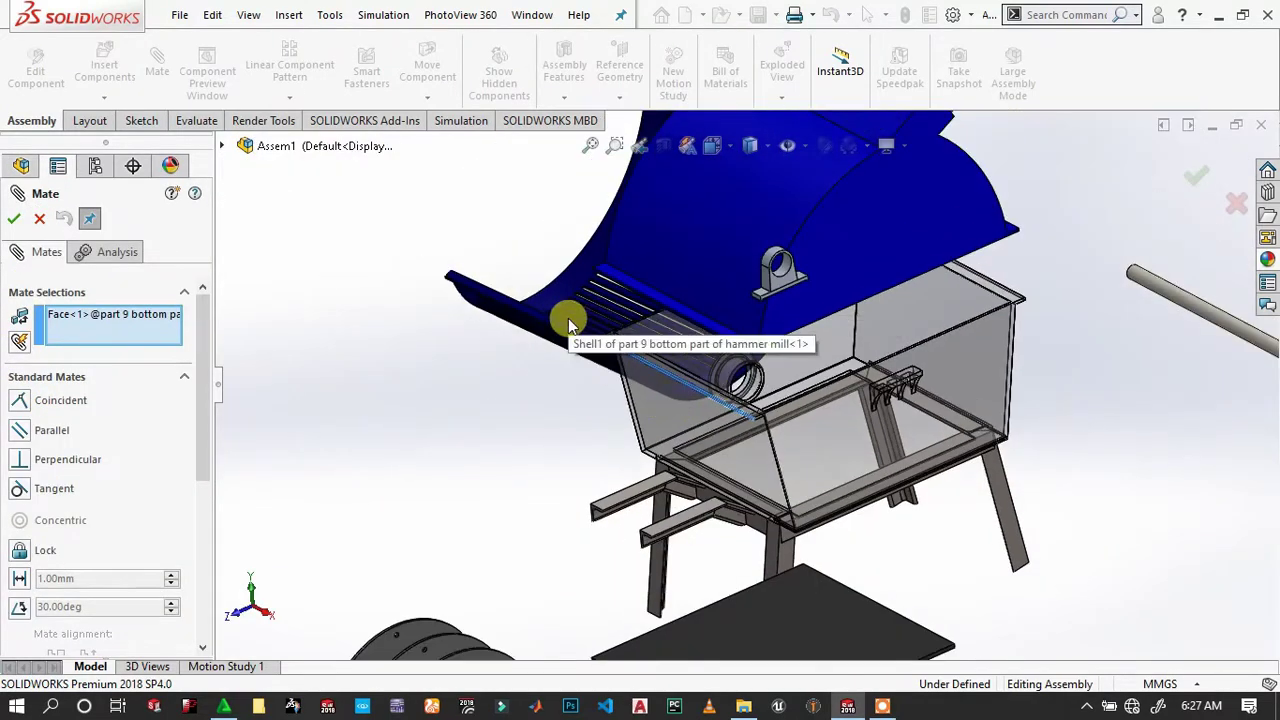
scroll(64, 487, down, 3)
click(98, 370)
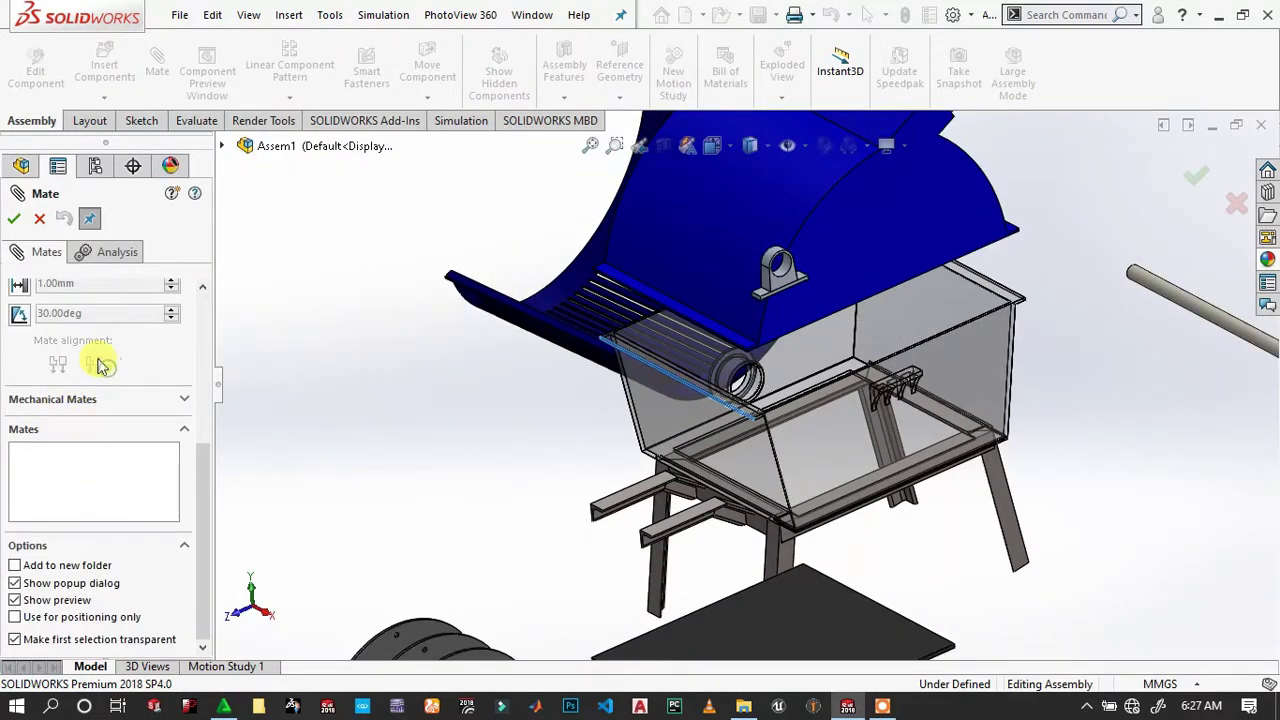
click(20, 483)
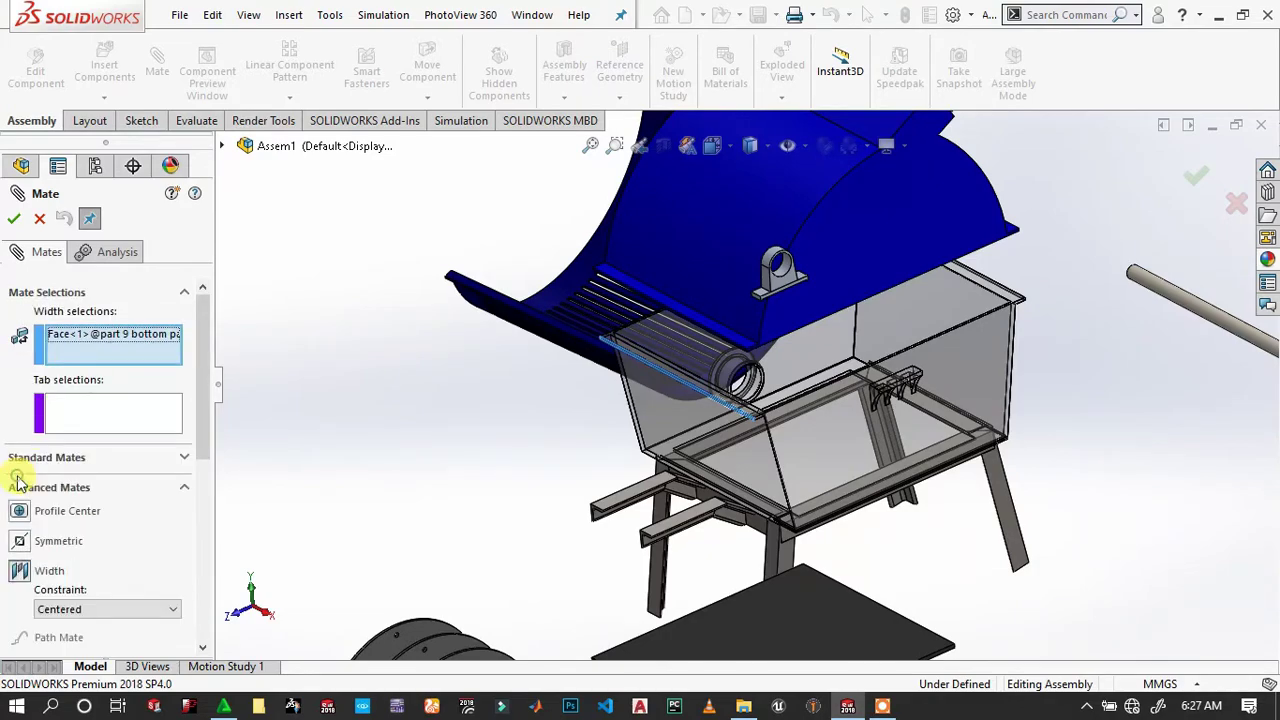
Use the opposite housing face and the sieve's side faces to centre the sieve with Width11.
scroll(960, 332, down, 3)
mouse_move(960, 245)
middle_down()
mouse_move(829, 223)
mouse_move(1035, 265)
middle_up()
scroll(1100, 280, down, 3)
click(1026, 296)
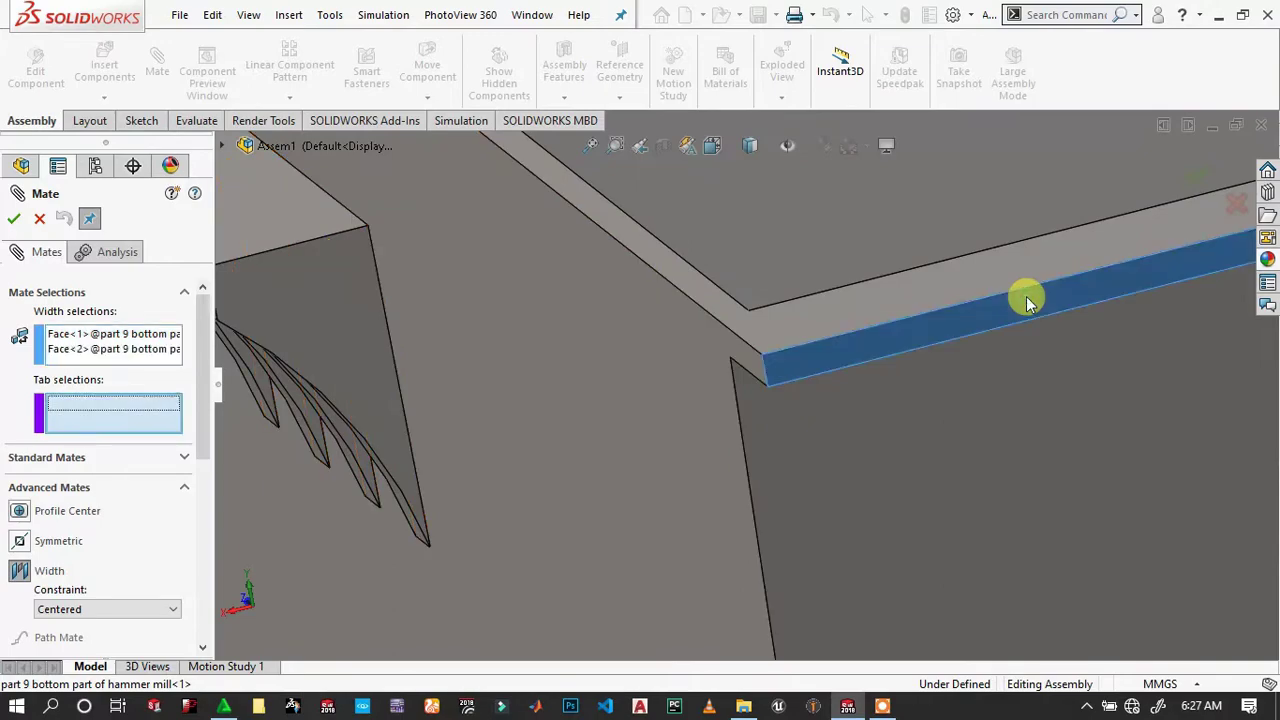
scroll(954, 320, up, 5)
scroll(1123, 323, up, 5)
scroll(1111, 291, down, 4)
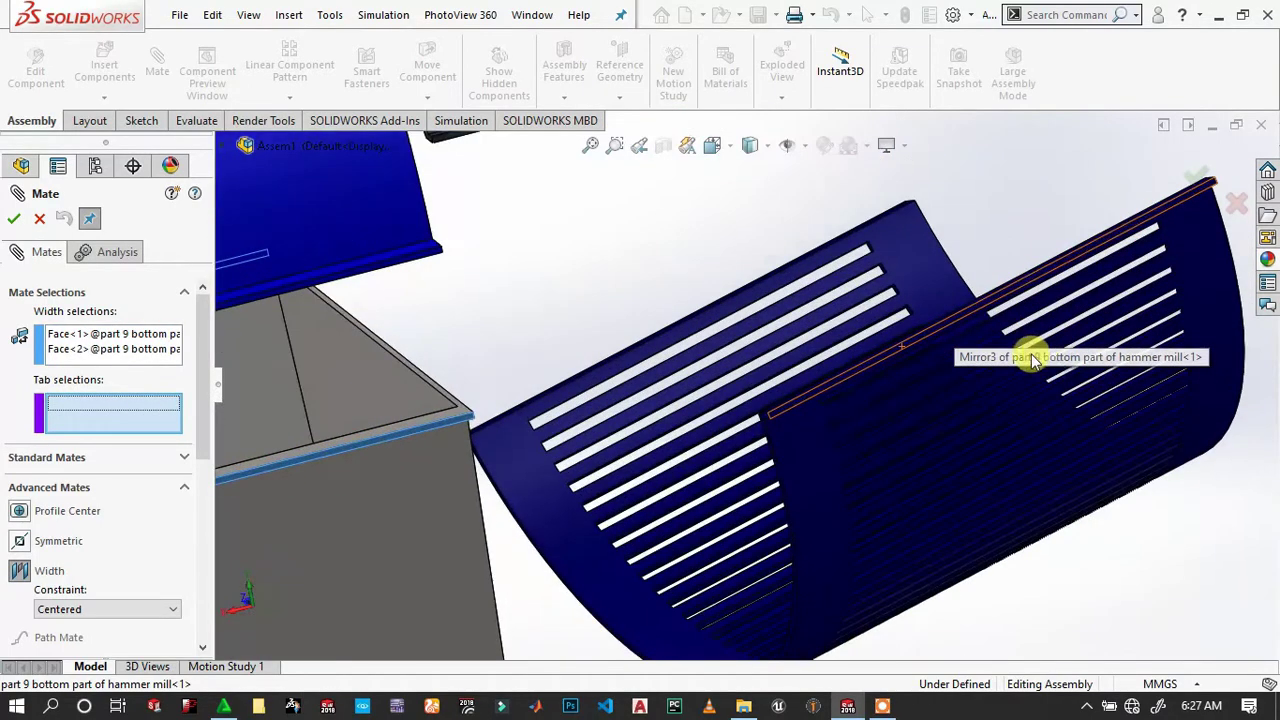
scroll(1031, 354, down, 3)
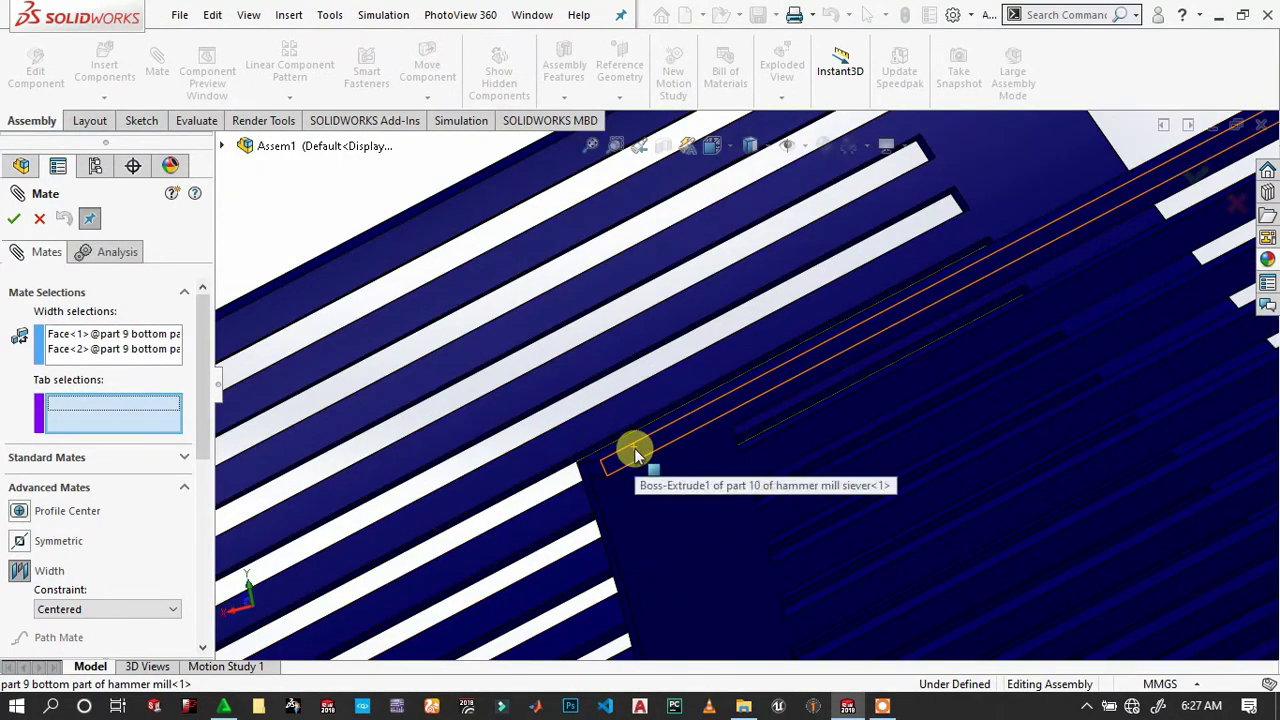
click(635, 455)
scroll(600, 420, up, 4)
scroll(546, 354, up, 5)
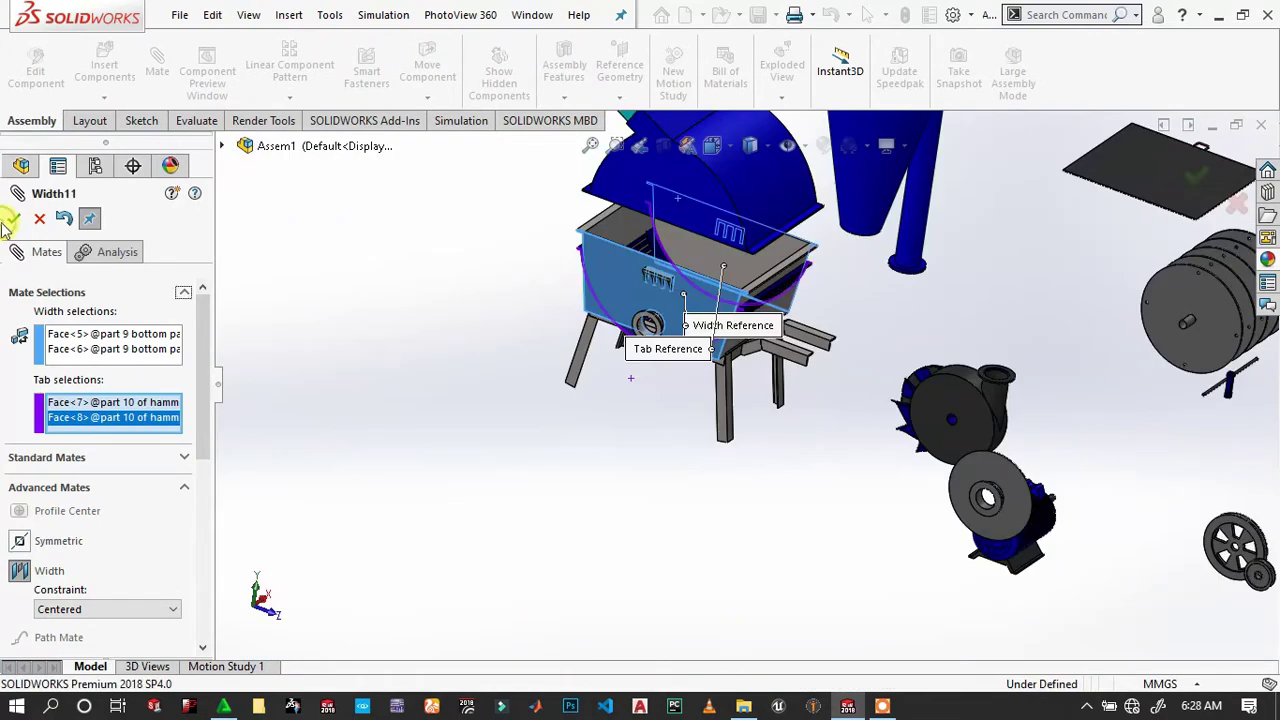
click(12, 220)
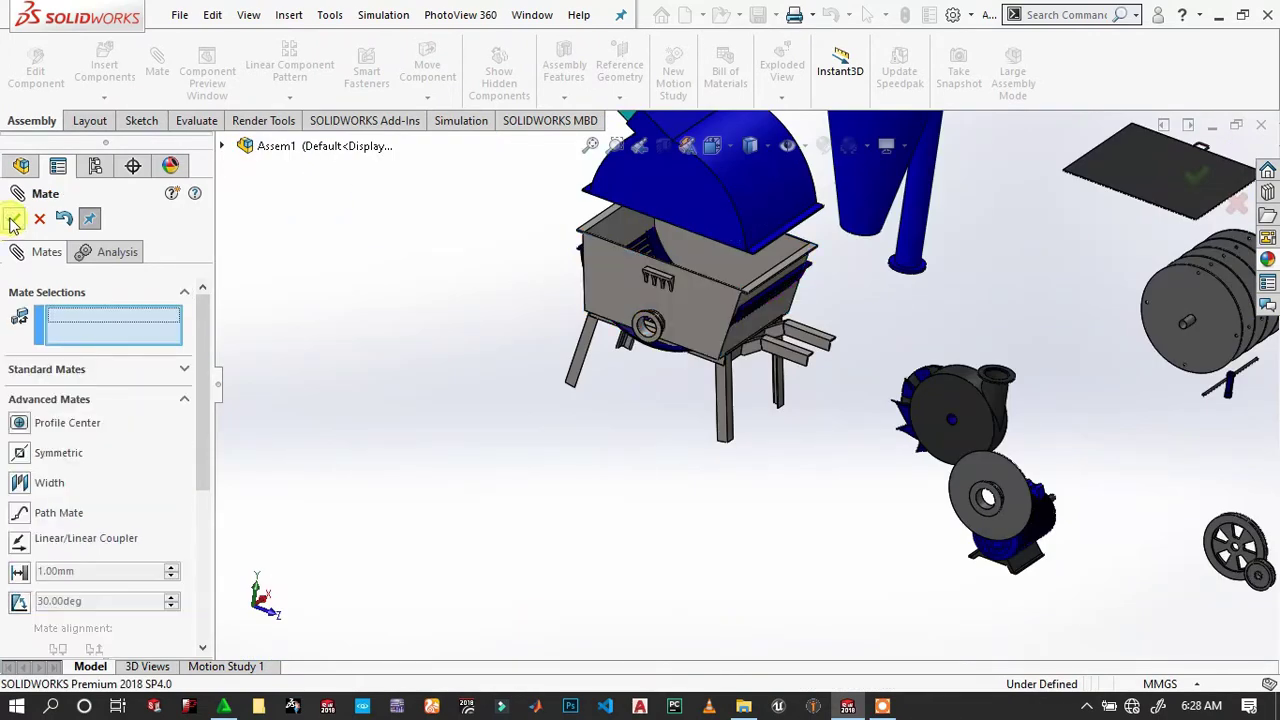
Add a Coincident mate between the sieve's top edge and the housing rim.
click(115, 372)
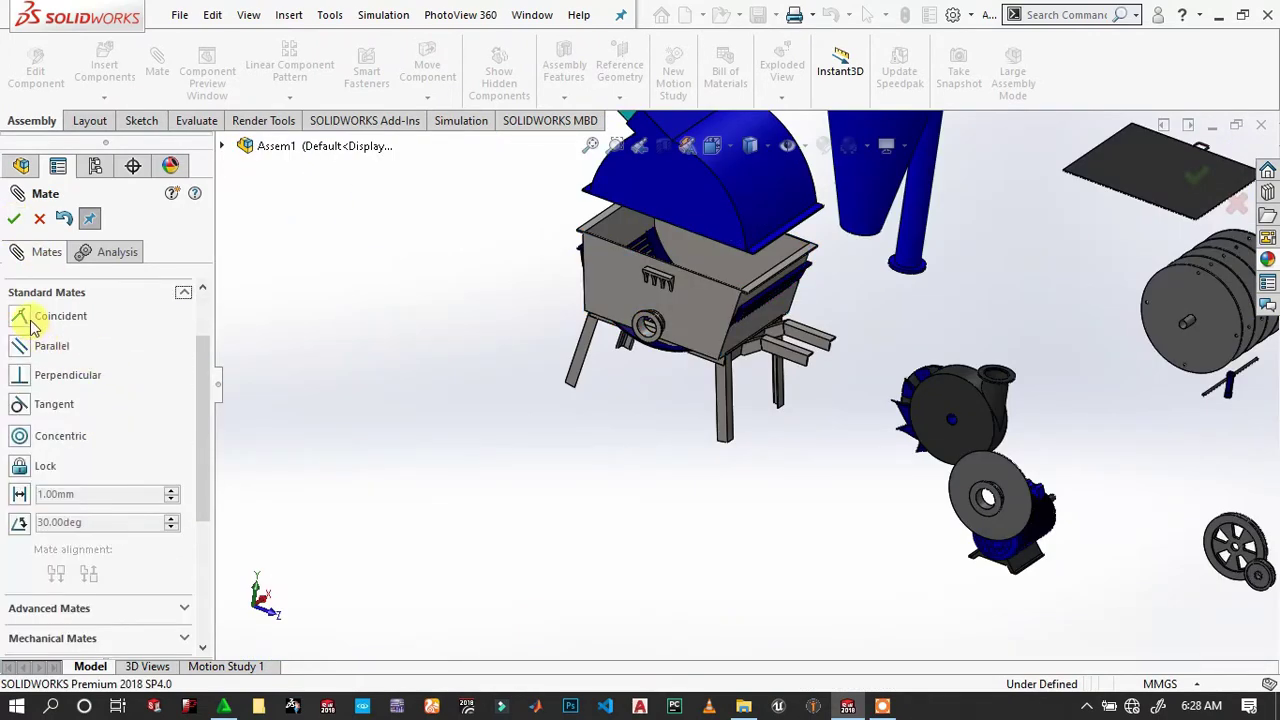
scroll(710, 262, down, 2)
scroll(729, 294, down, 4)
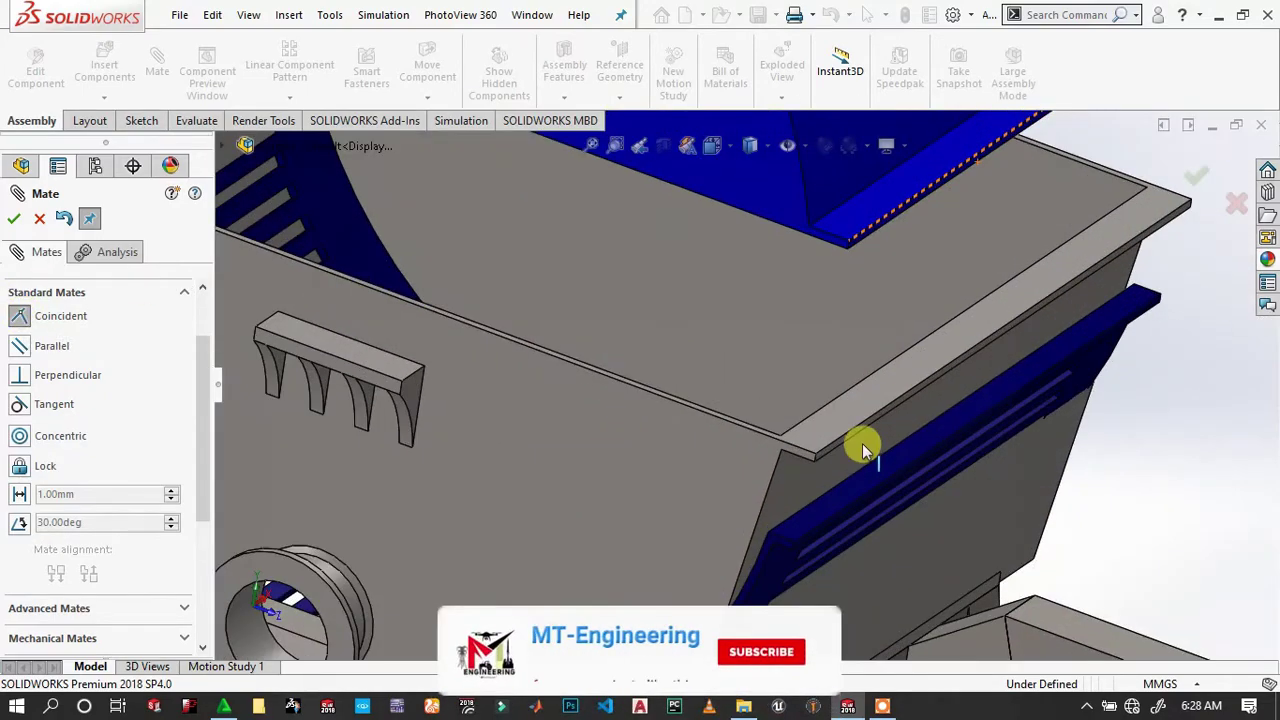
scroll(821, 420, up, 3)
middle_drag(837, 571, 800, 378)
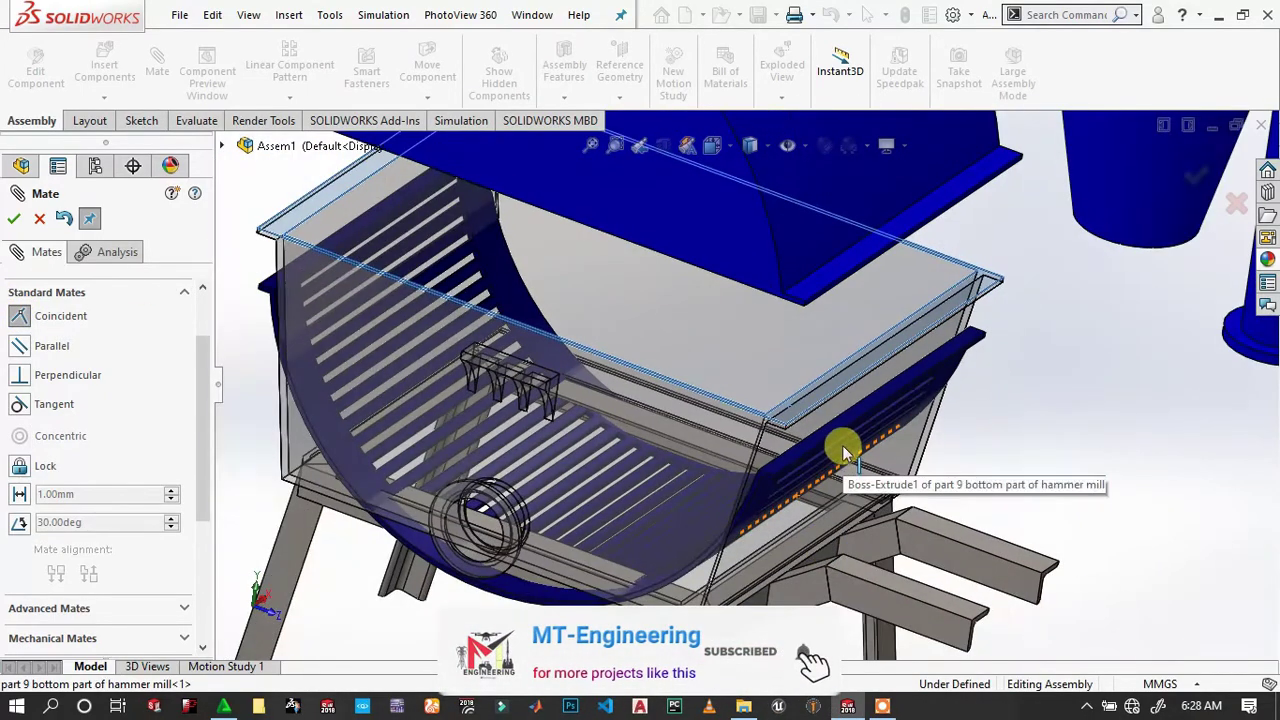
scroll(813, 370, down, 3)
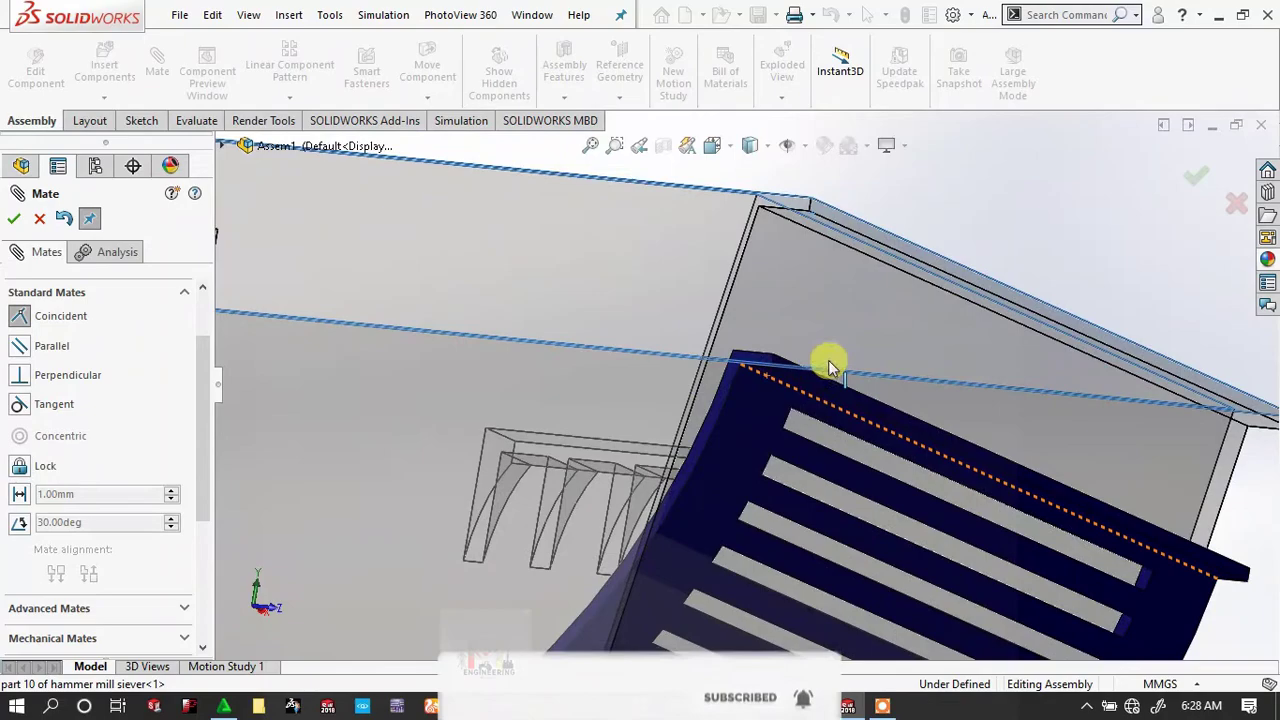
scroll(785, 390, down, 2)
scroll(775, 395, down, 2)
click(760, 390)
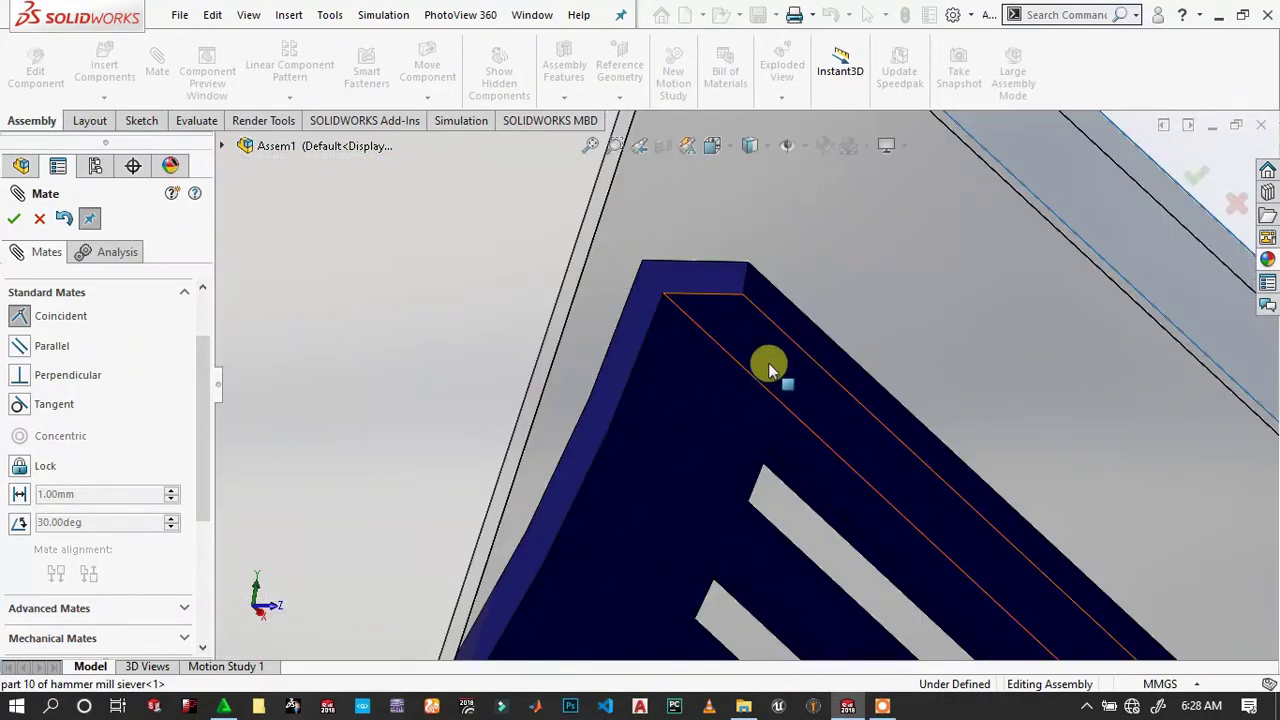
scroll(785, 373, up, 1)
scroll(711, 366, up, 3)
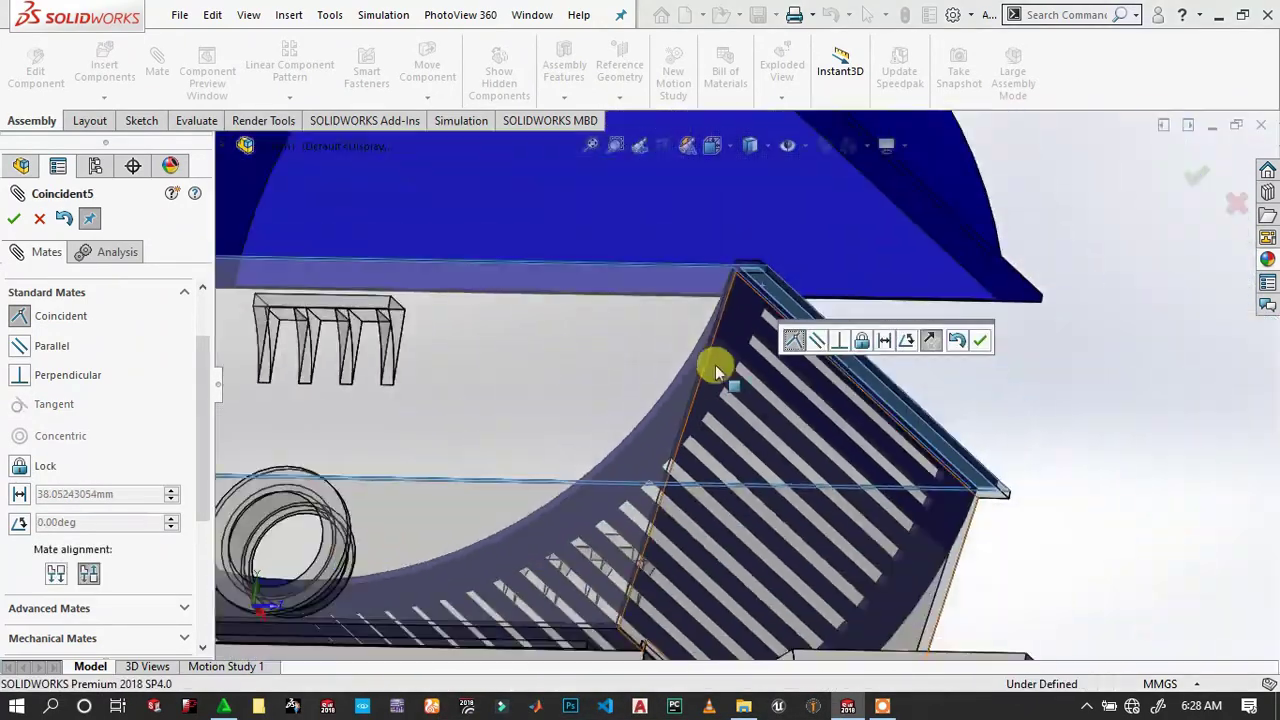
mouse_move(1054, 337)
middle_down()
mouse_move(988, 371)
mouse_move(980, 343)
middle_up()
click(980, 343)
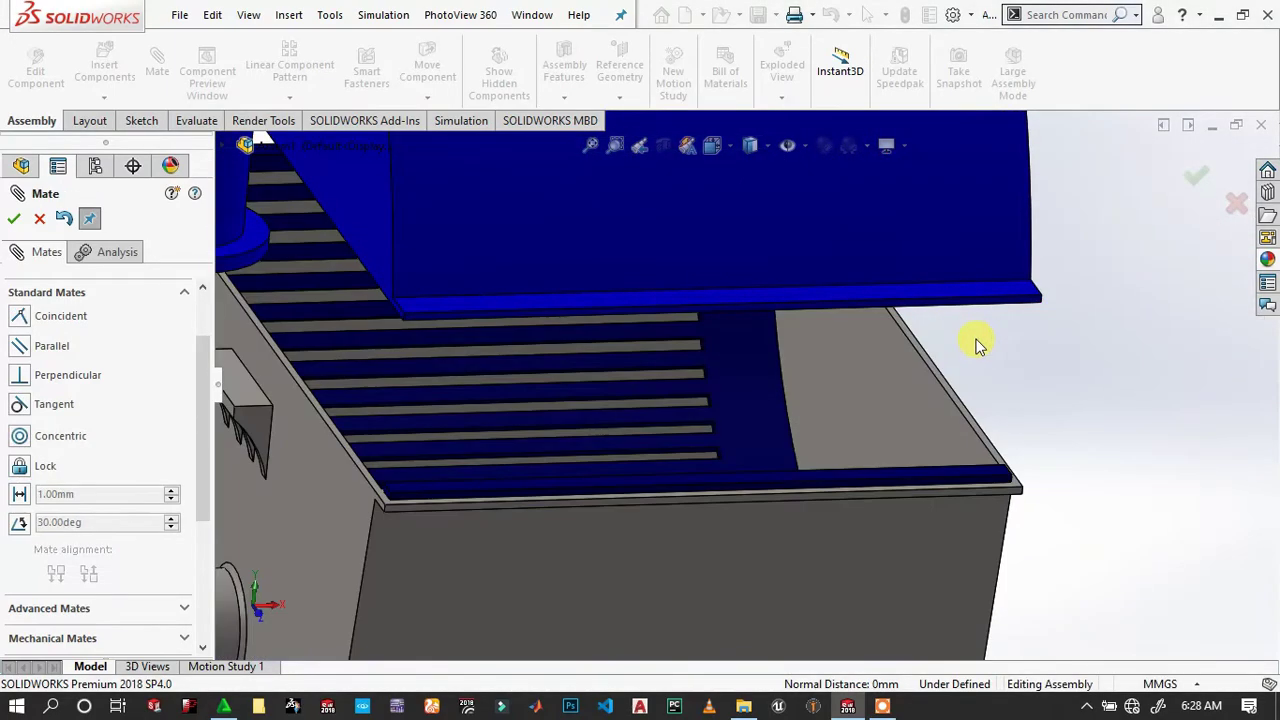
Select the bottom housing's rim edges while orbiting around the rim.
scroll(930, 480, down, 2)
scroll(920, 443, down, 2)
click(920, 443)
mouse_move(920, 443)
middle_down()
mouse_move(834, 366)
mouse_move(800, 417)
mouse_move(749, 411)
mouse_move(748, 500)
mouse_move(709, 509)
mouse_move(680, 486)
mouse_move(727, 610)
middle_up()
Exit the mate setup and place a second Part 14 BEARING beside the bottom housing.
key(Escape)
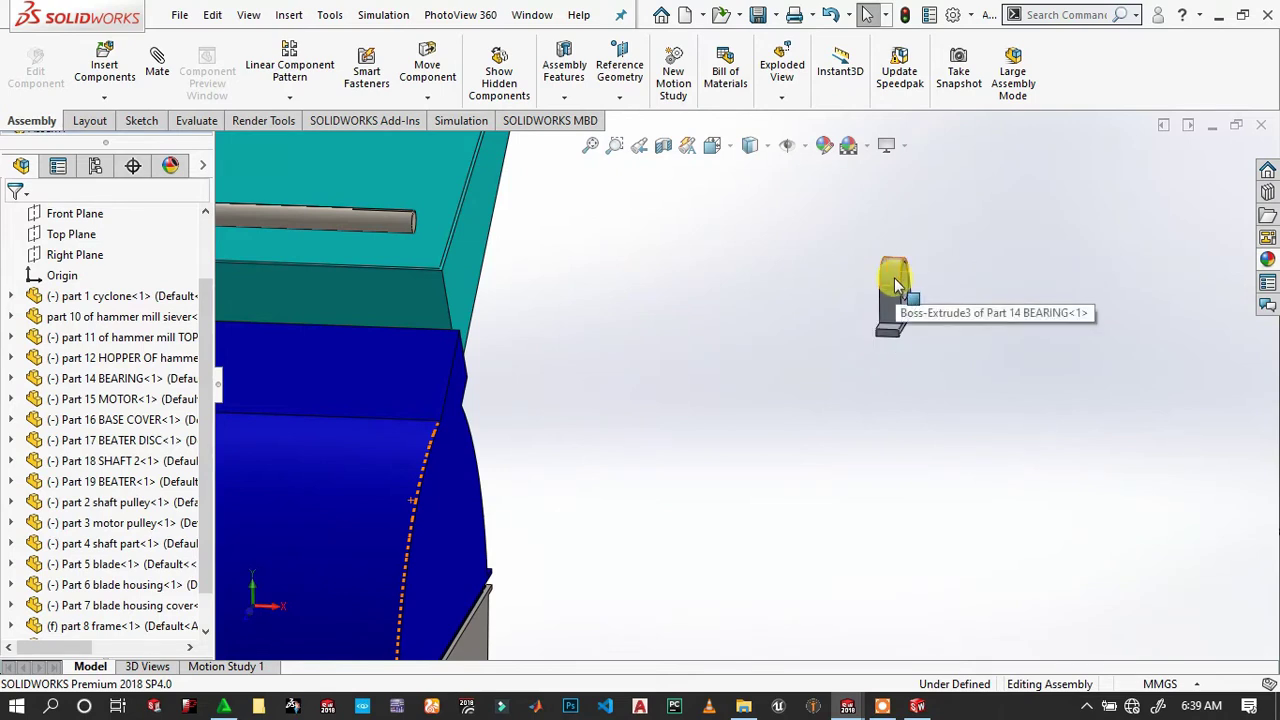
ctrl+drag(894, 278, 762, 266)
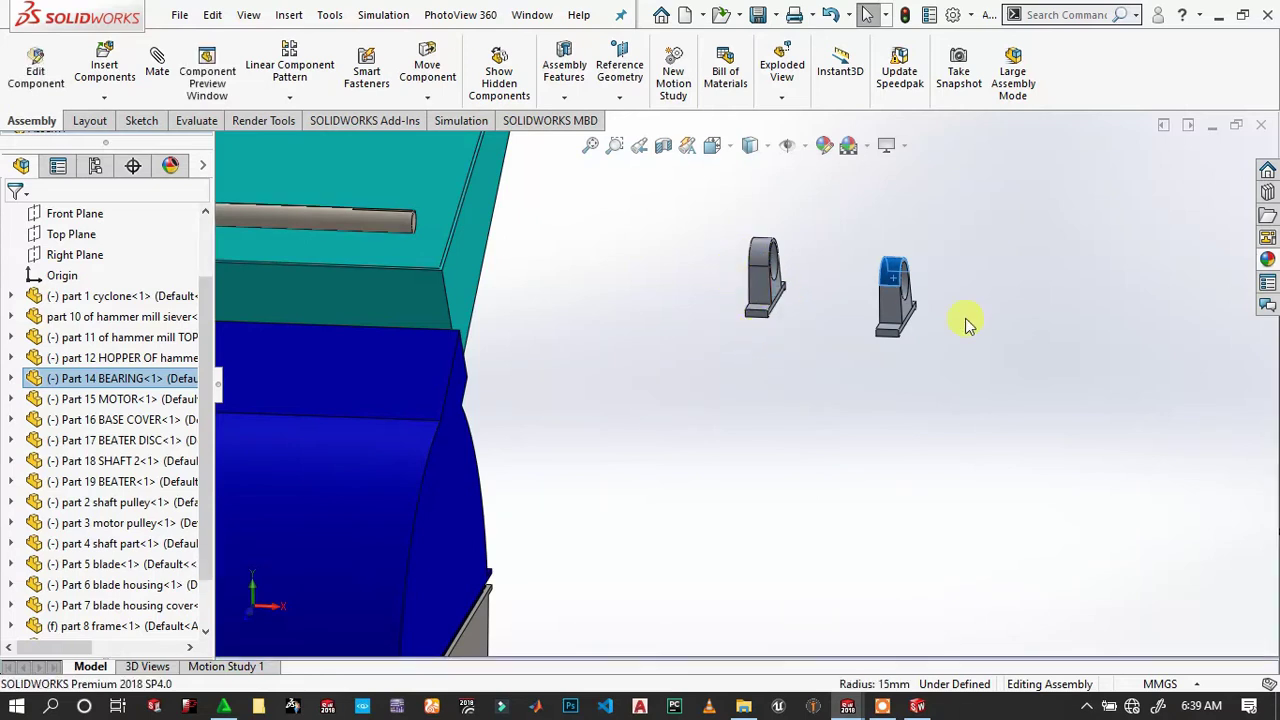
scroll(930, 320, down, 5)
scroll(880, 321, up, 2)
scroll(850, 322, up, 3)
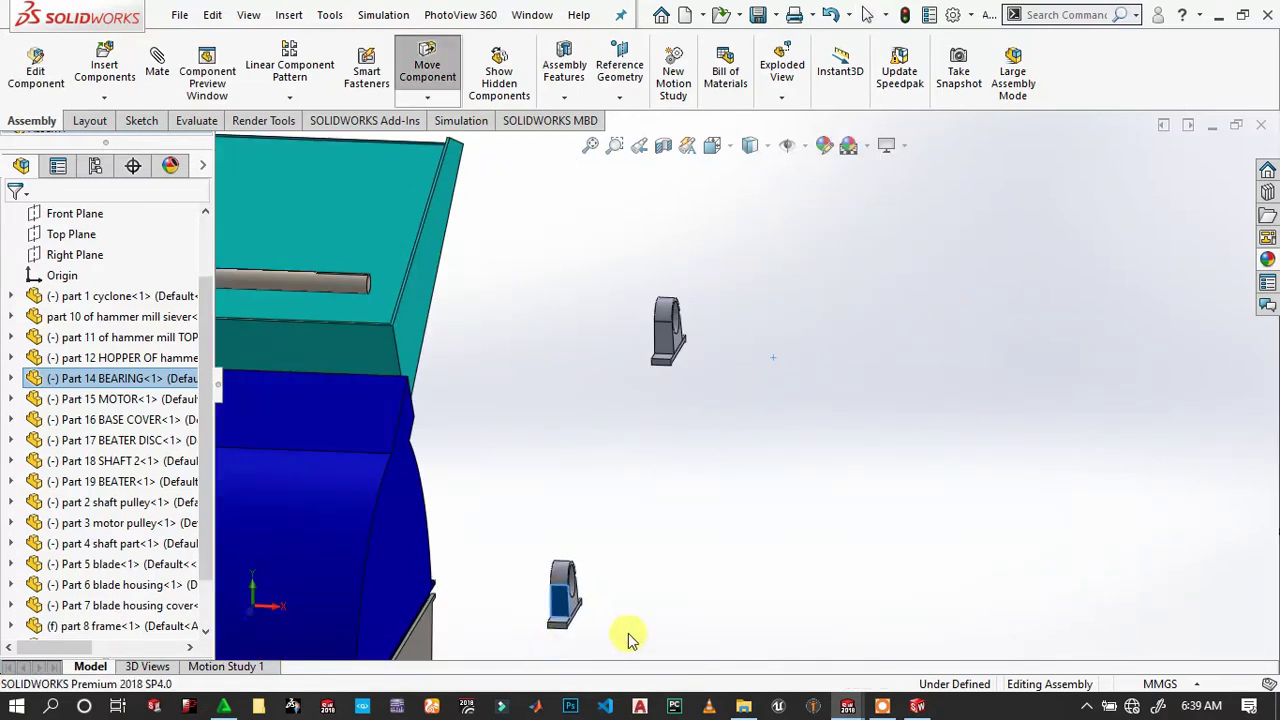
scroll(600, 570, up, 4)
scroll(700, 470, down, 2)
scroll(703, 440, down, 1)
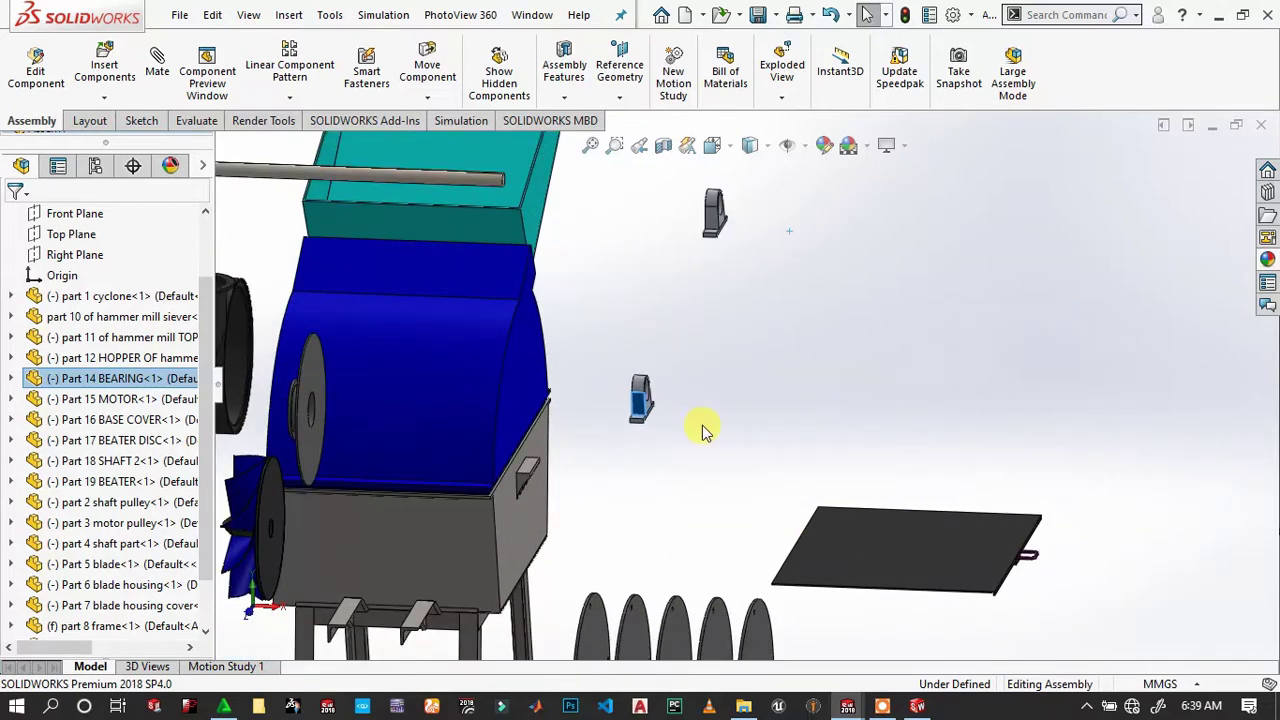
scroll(650, 400, down, 3)
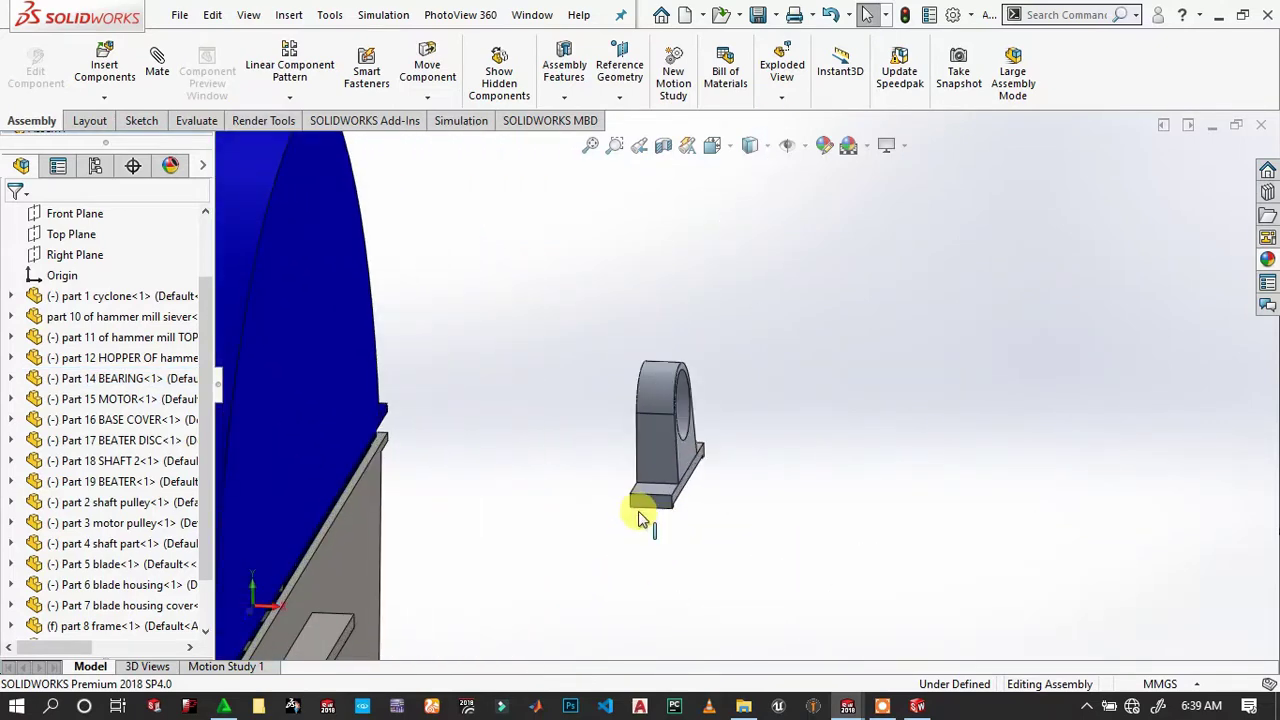
Select the angled Boss-Extrude4 end face of part 9 and start a mate.
middle_drag(657, 515, 511, 196)
scroll(585, 274, down, 3)
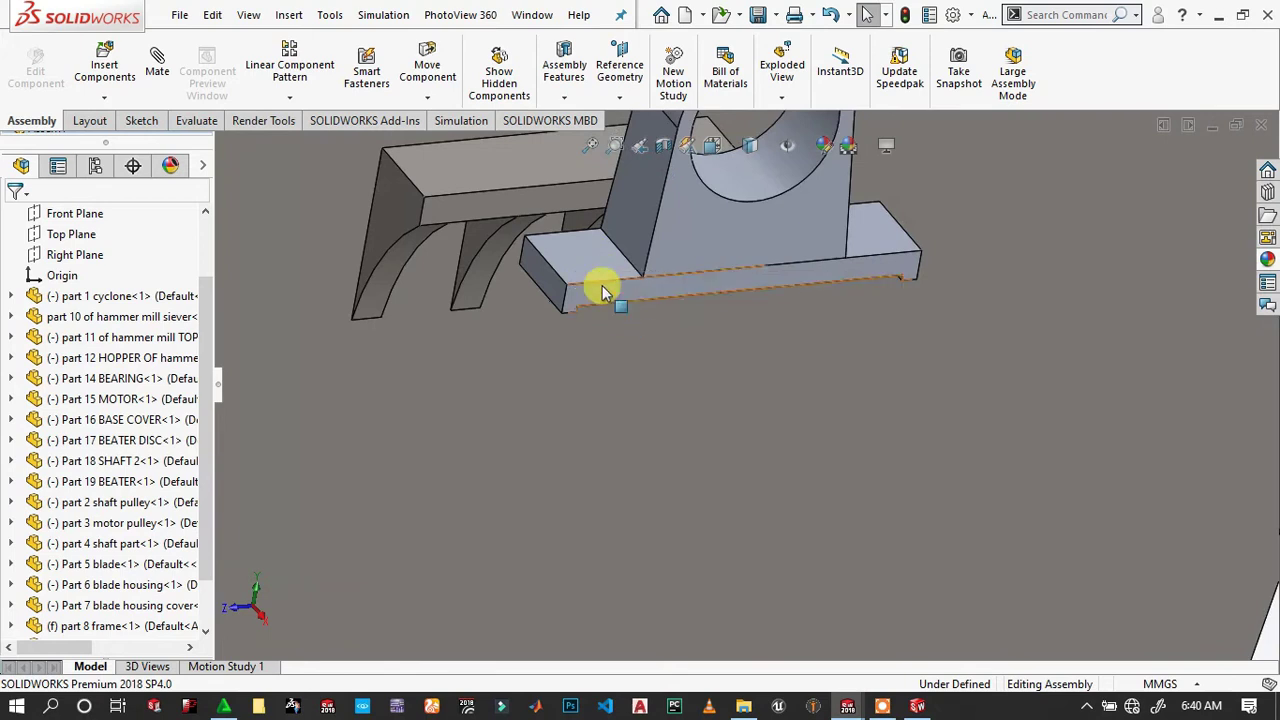
scroll(415, 197, down, 2)
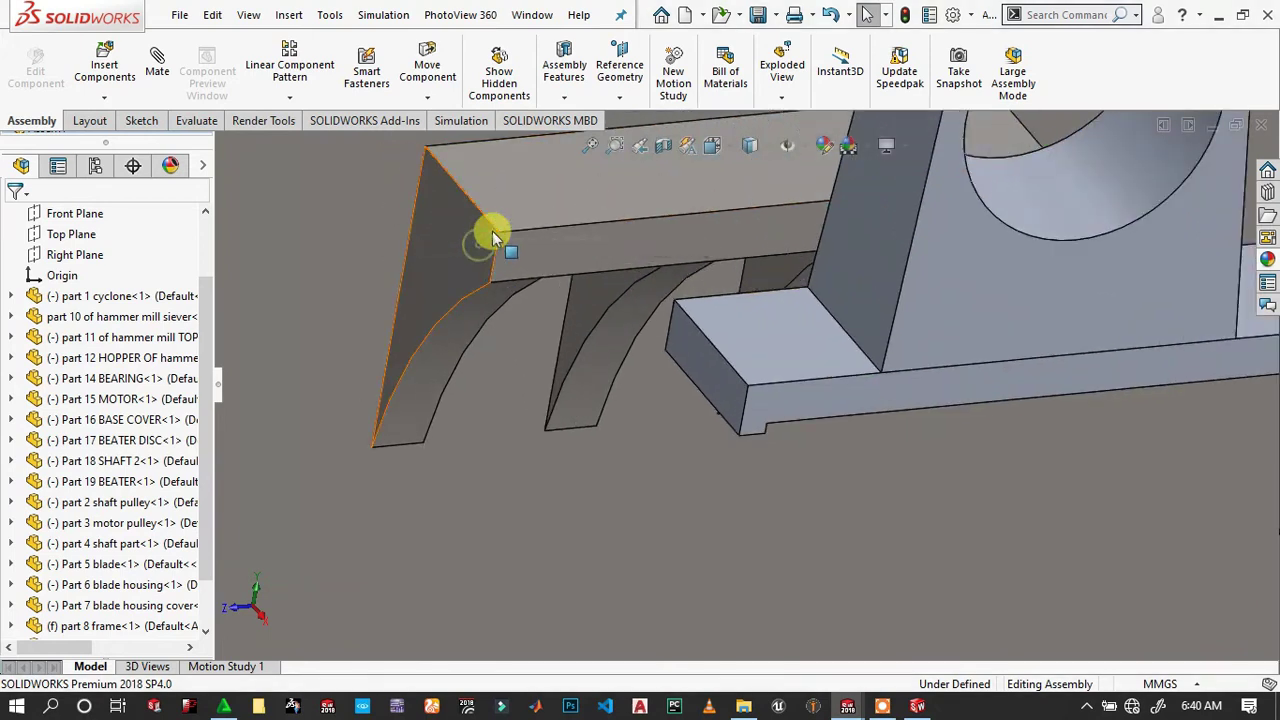
click(453, 258)
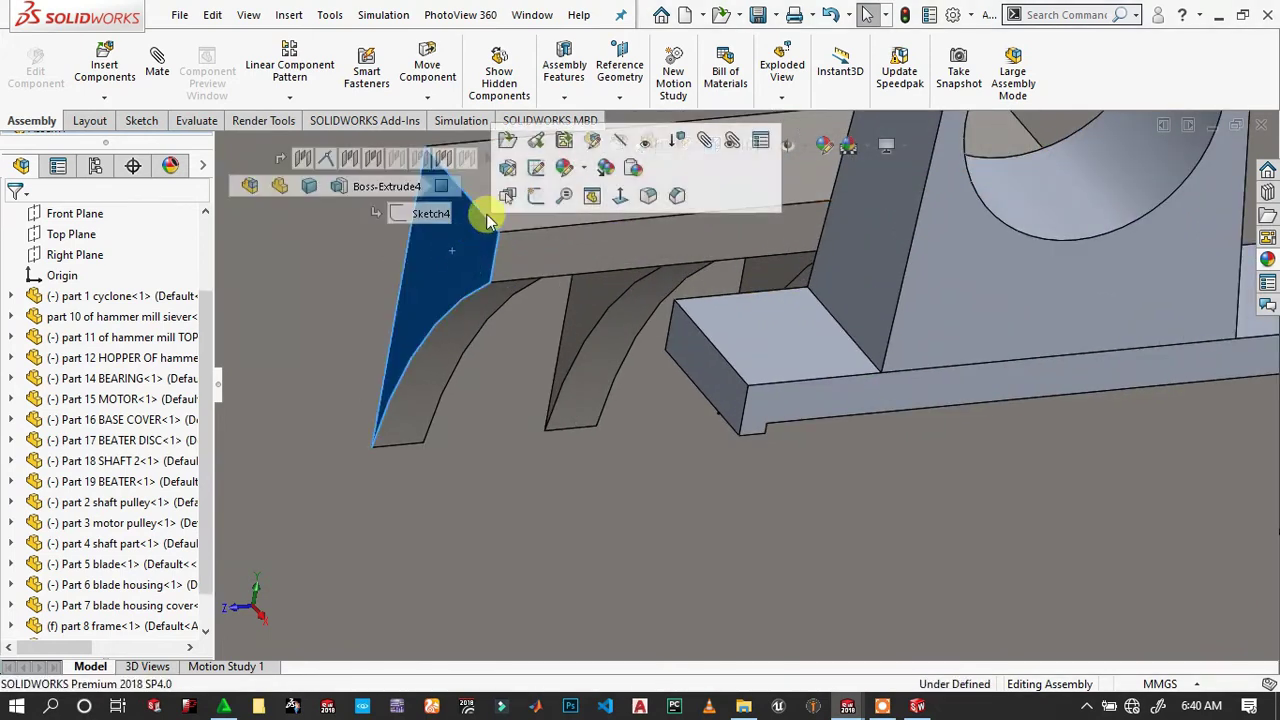
click(714, 148)
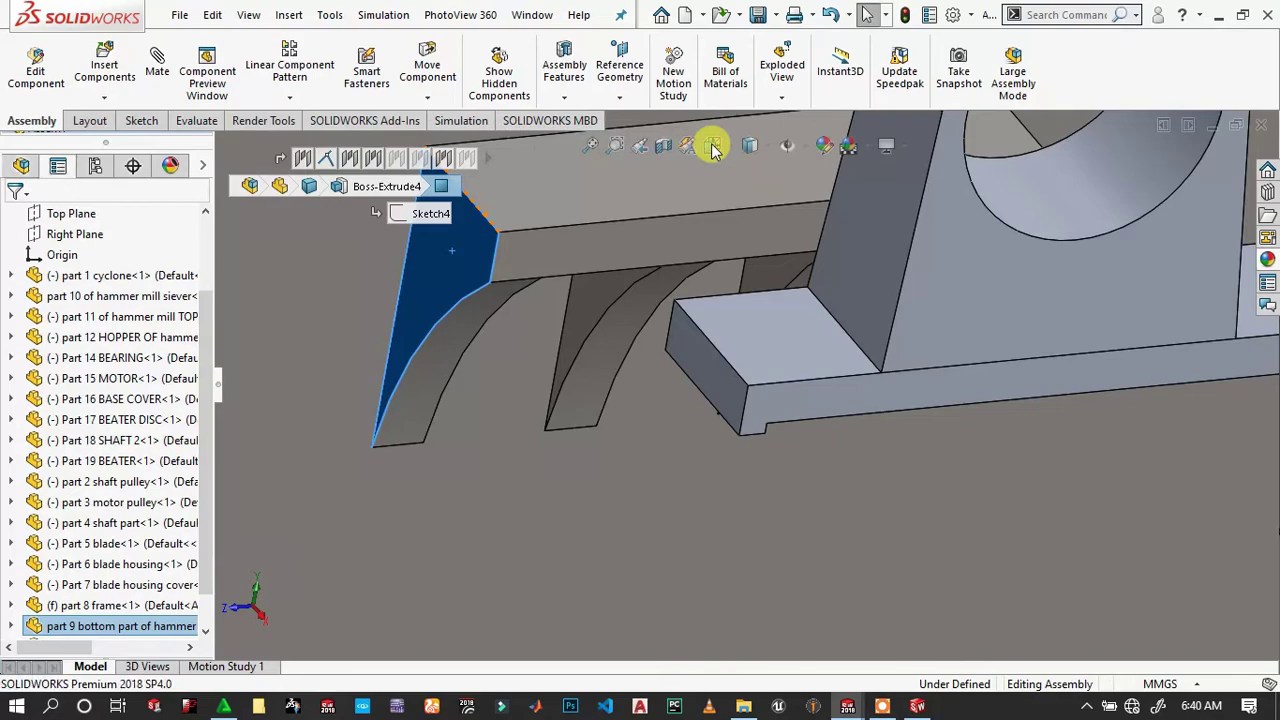
Mate the bearing base face coincident with the part 9 end face.
scroll(731, 287, down, 5)
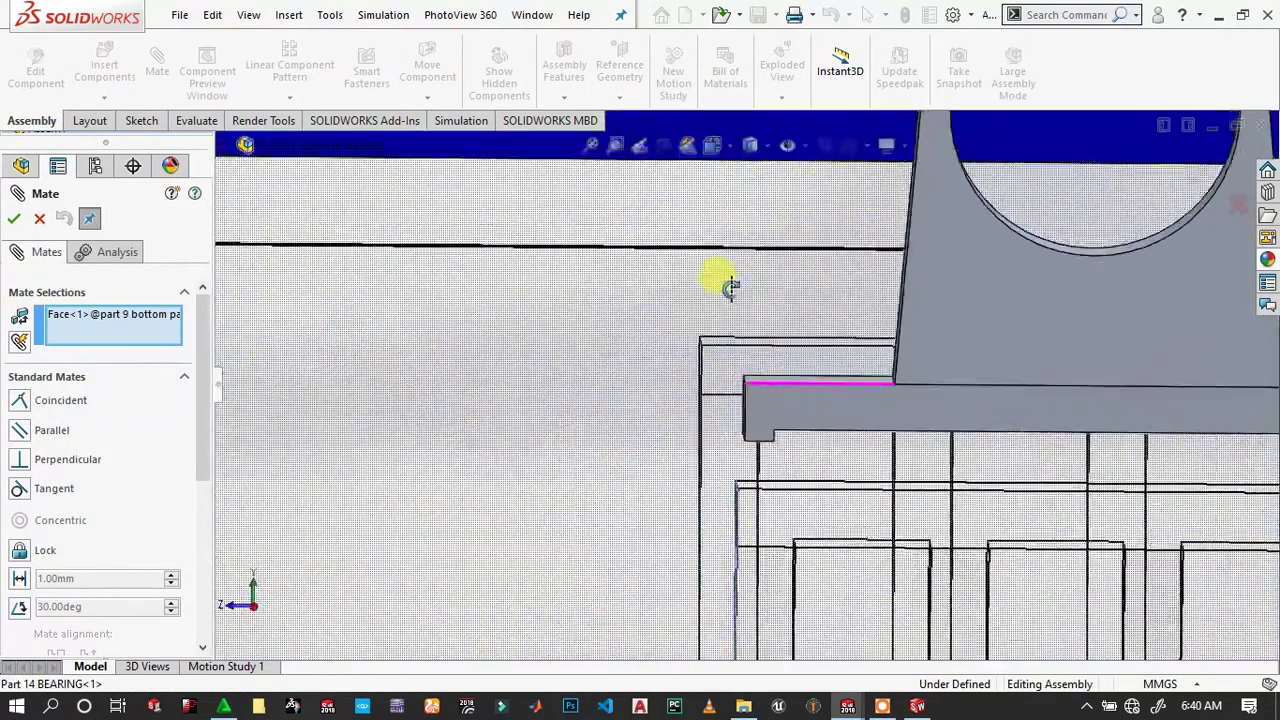
scroll(731, 287, down, 3)
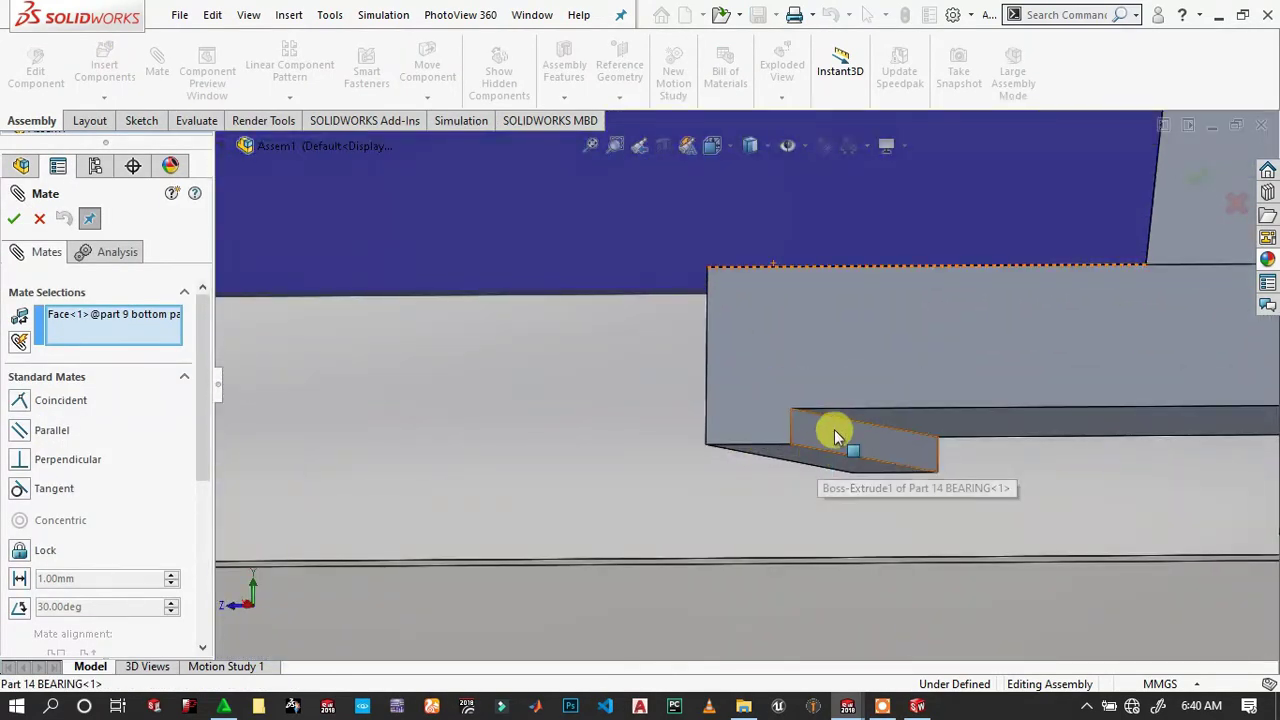
click(836, 436)
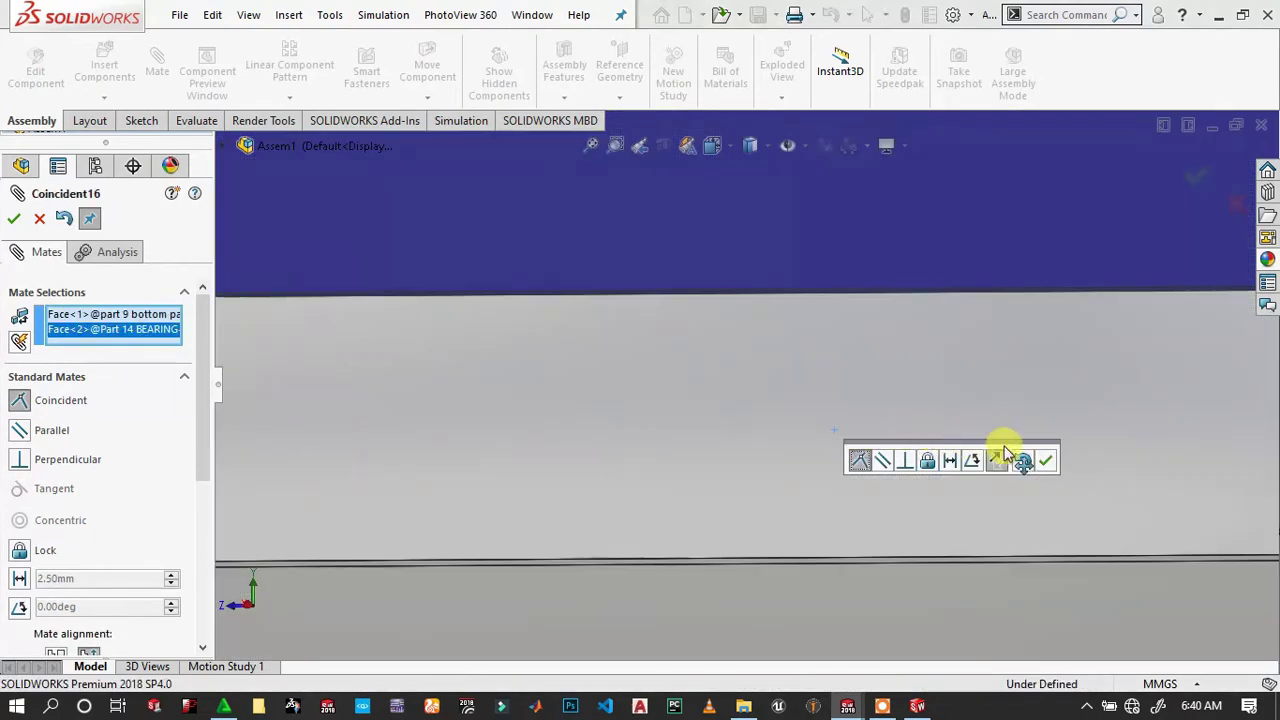
click(1045, 460)
Make the bearing's inner bore concentric with the part 4 shaft.
scroll(1042, 461, up, 5)
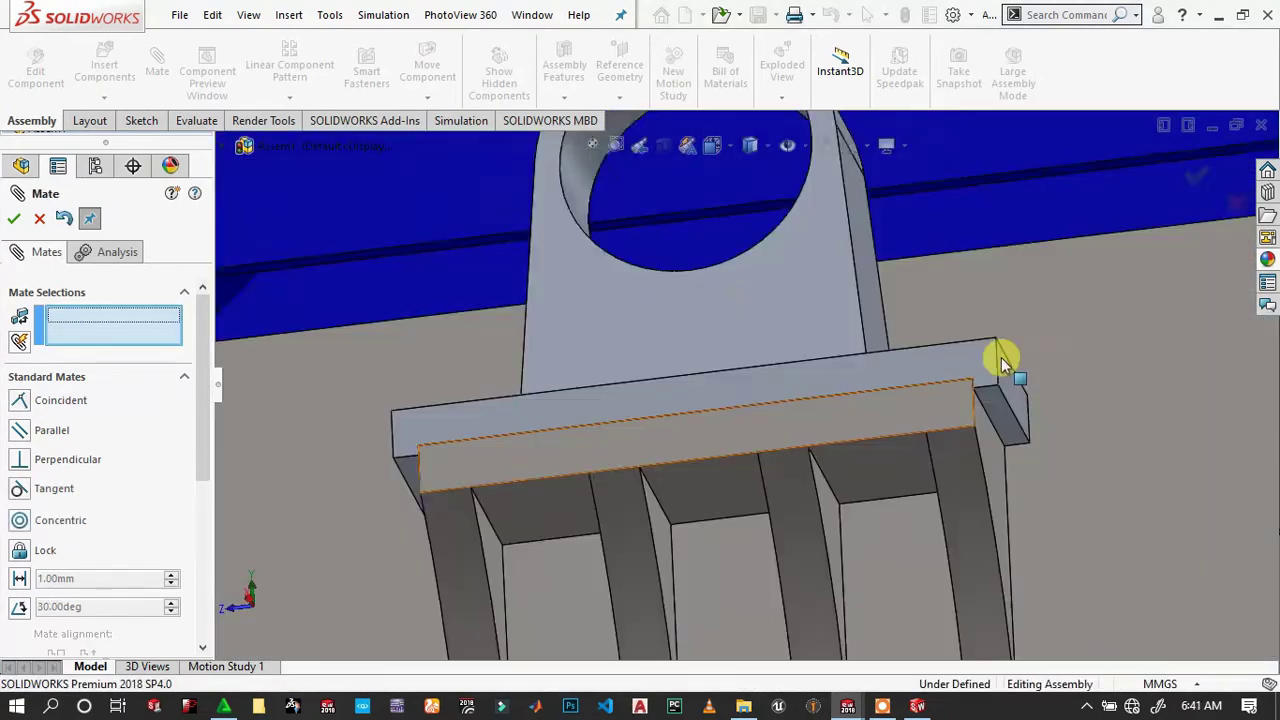
scroll(730, 280, up, 3)
scroll(730, 287, up, 3)
scroll(753, 336, up, 2)
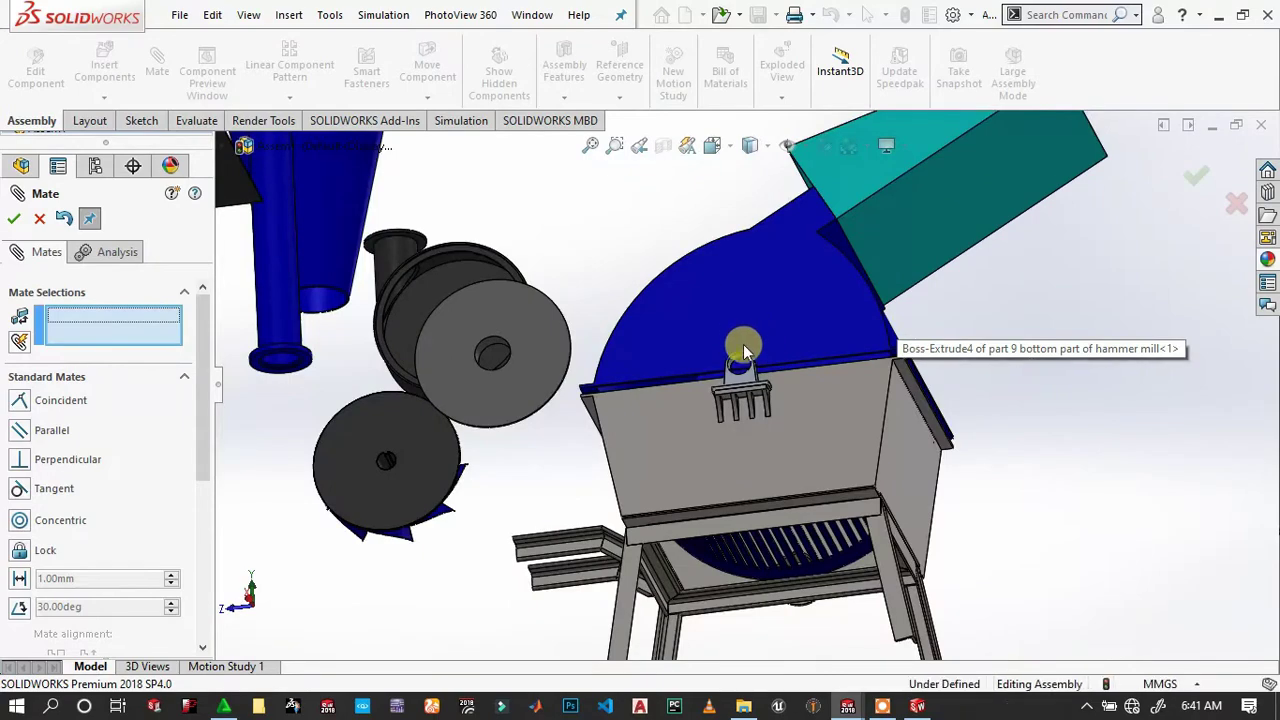
mouse_move(743, 350)
middle_down()
mouse_move(749, 434)
mouse_move(762, 362)
middle_up()
scroll(745, 393, down, 5)
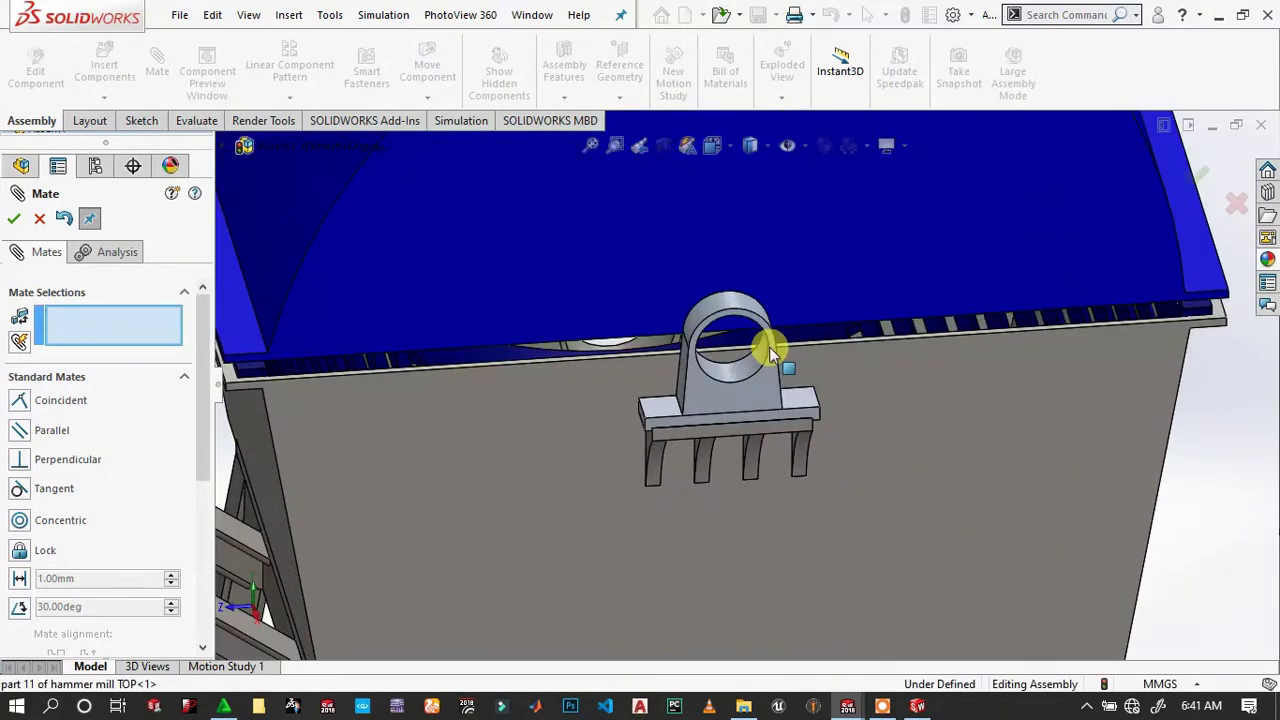
scroll(766, 349, down, 5)
click(750, 380)
scroll(749, 381, up, 3)
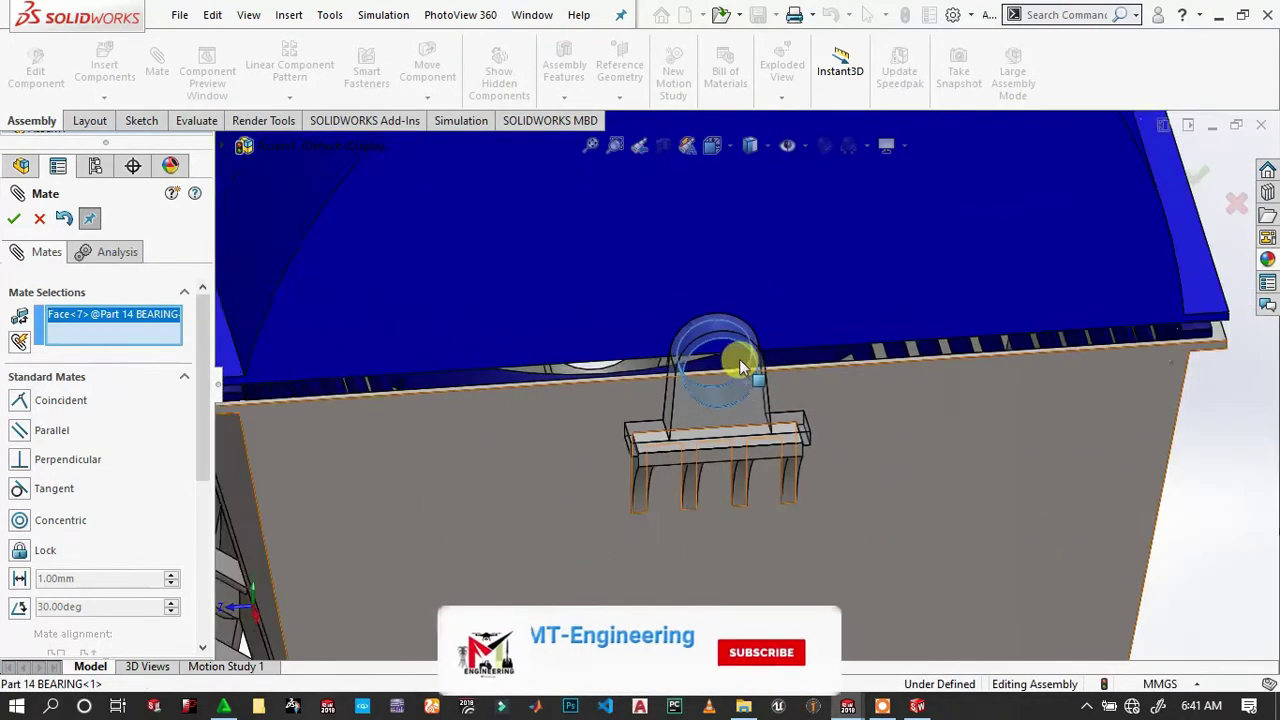
scroll(739, 359, up, 3)
scroll(750, 336, up, 3)
scroll(563, 280, up, 2)
scroll(538, 275, down, 3)
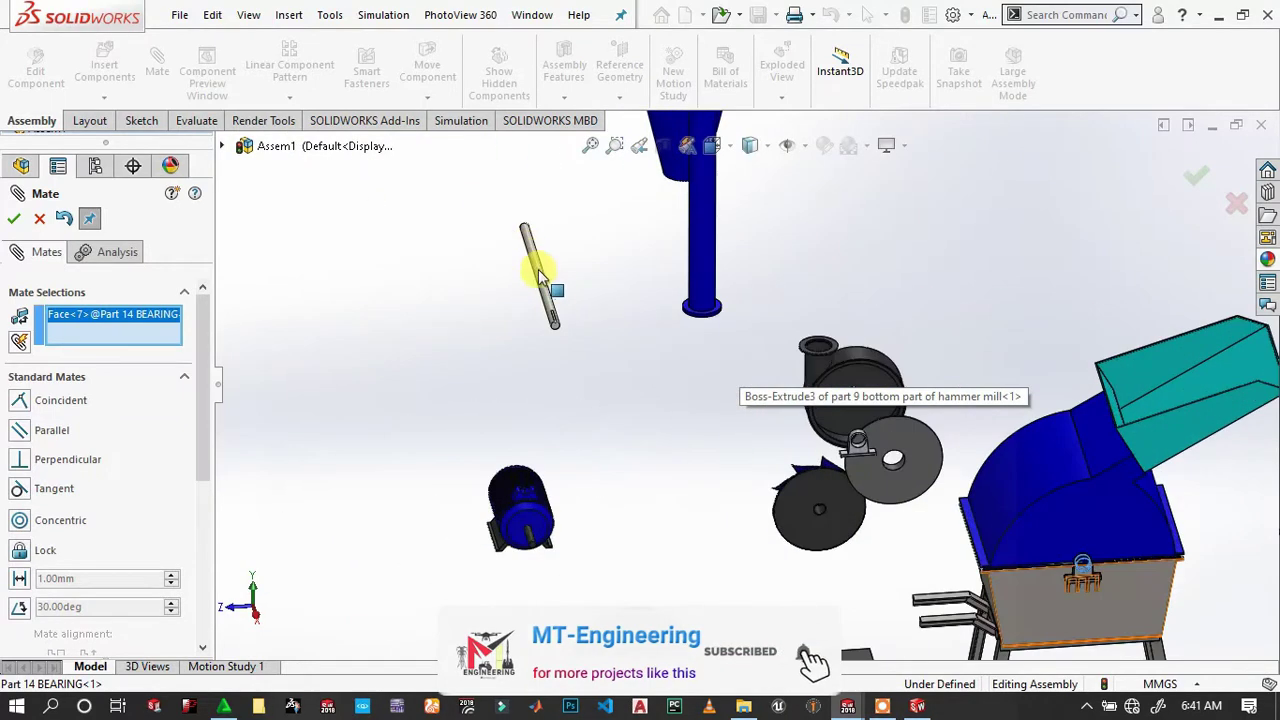
click(549, 292)
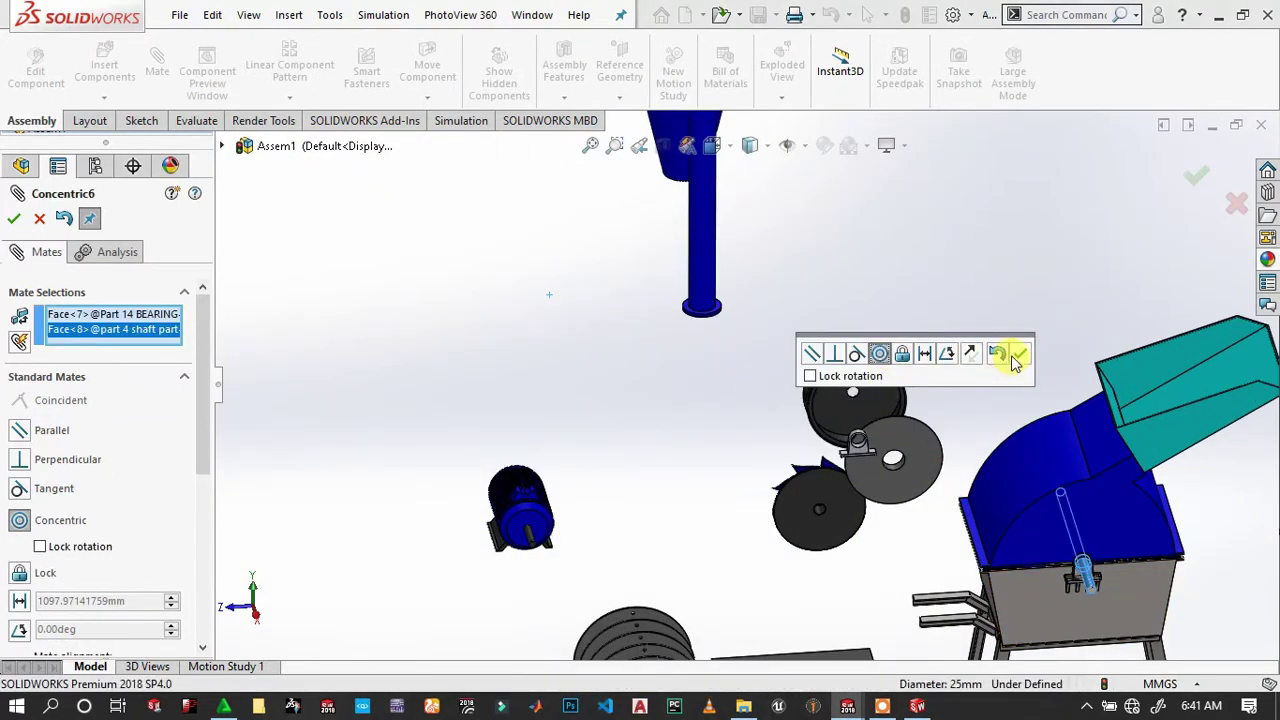
click(1021, 355)
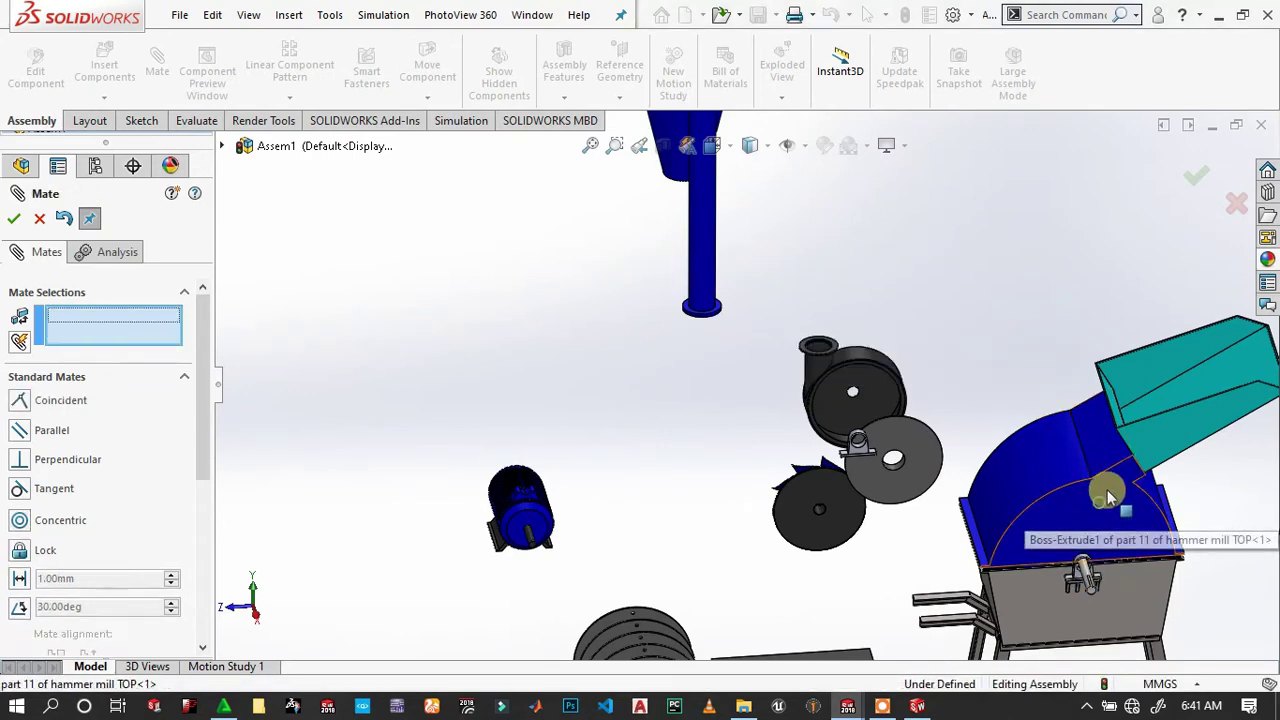
Drag the hopper component slightly upward.
mouse_move(1110, 450)
mouse_down()
mouse_move(1100, 294)
mouse_move(1086, 266)
mouse_up()
scroll(1086, 571, down, 2)
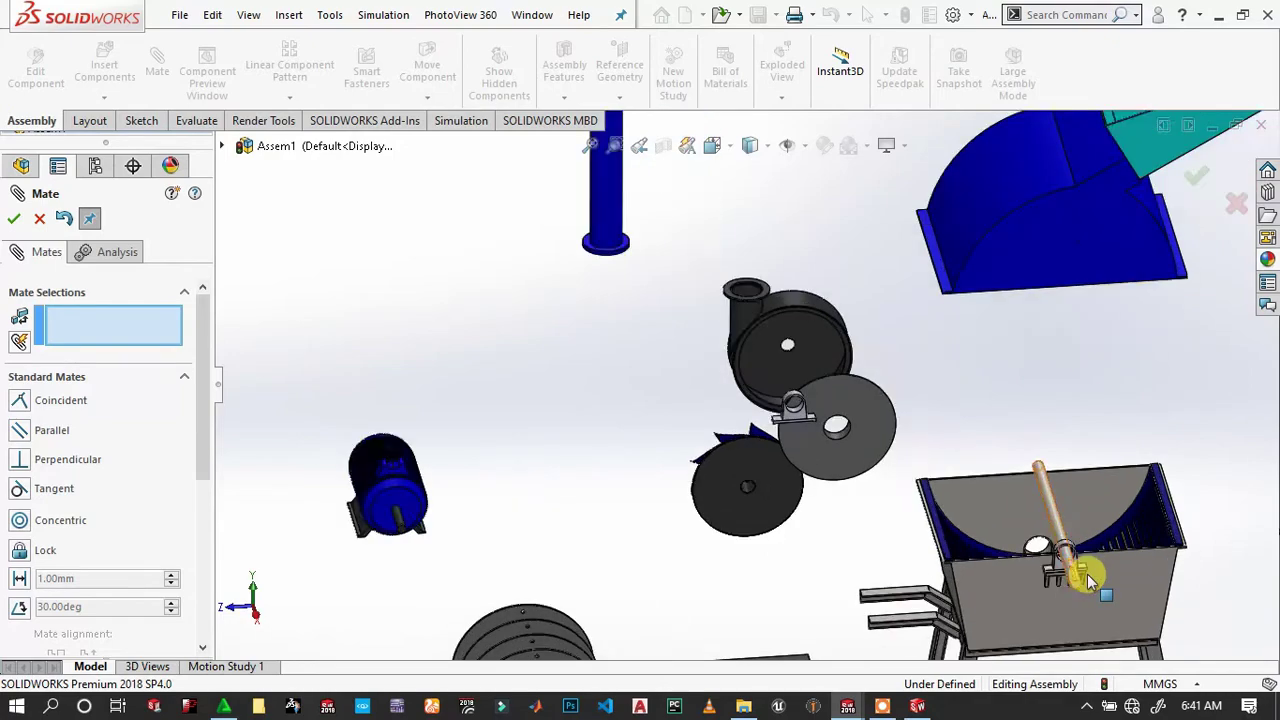
scroll(908, 462, down, 4)
scroll(908, 462, down, 3)
scroll(880, 474, down, 1)
scroll(857, 437, up, 5)
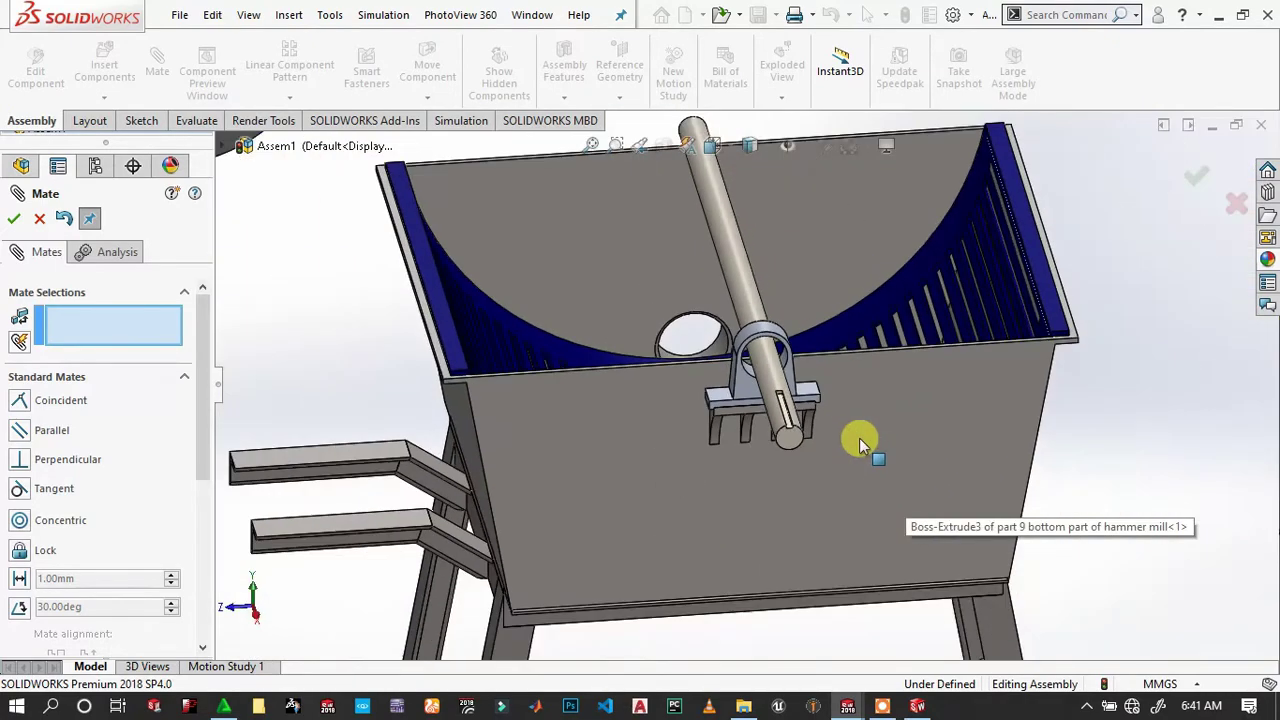
scroll(755, 395, down, 3)
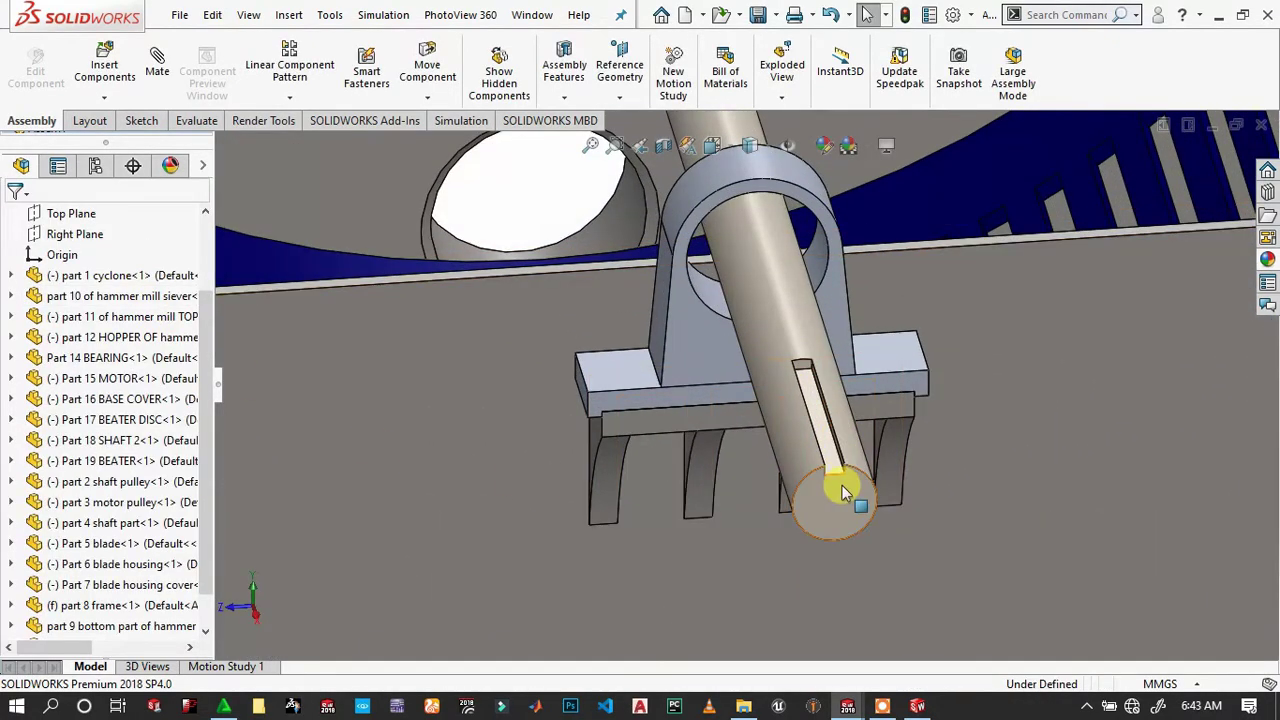
Hold the shaft end face 30 mm from the part 9 front face with a flipped Distance mate.
click(843, 492)
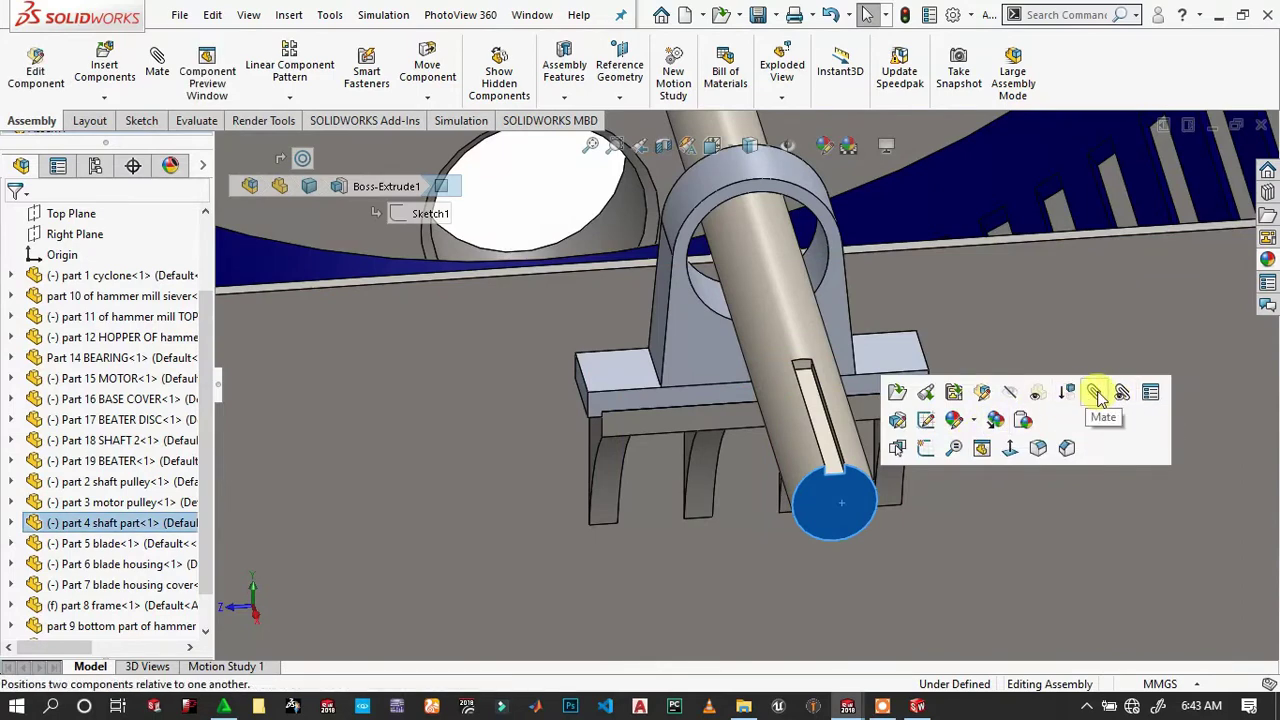
click(1097, 393)
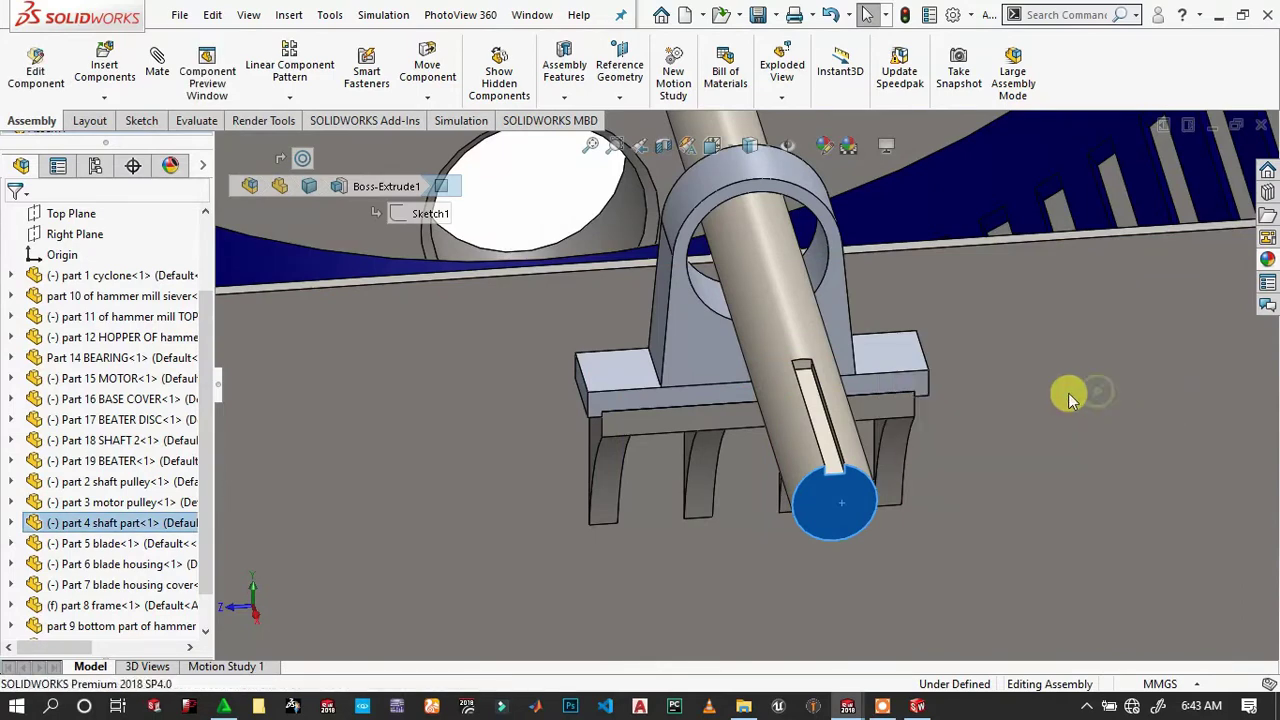
click(683, 410)
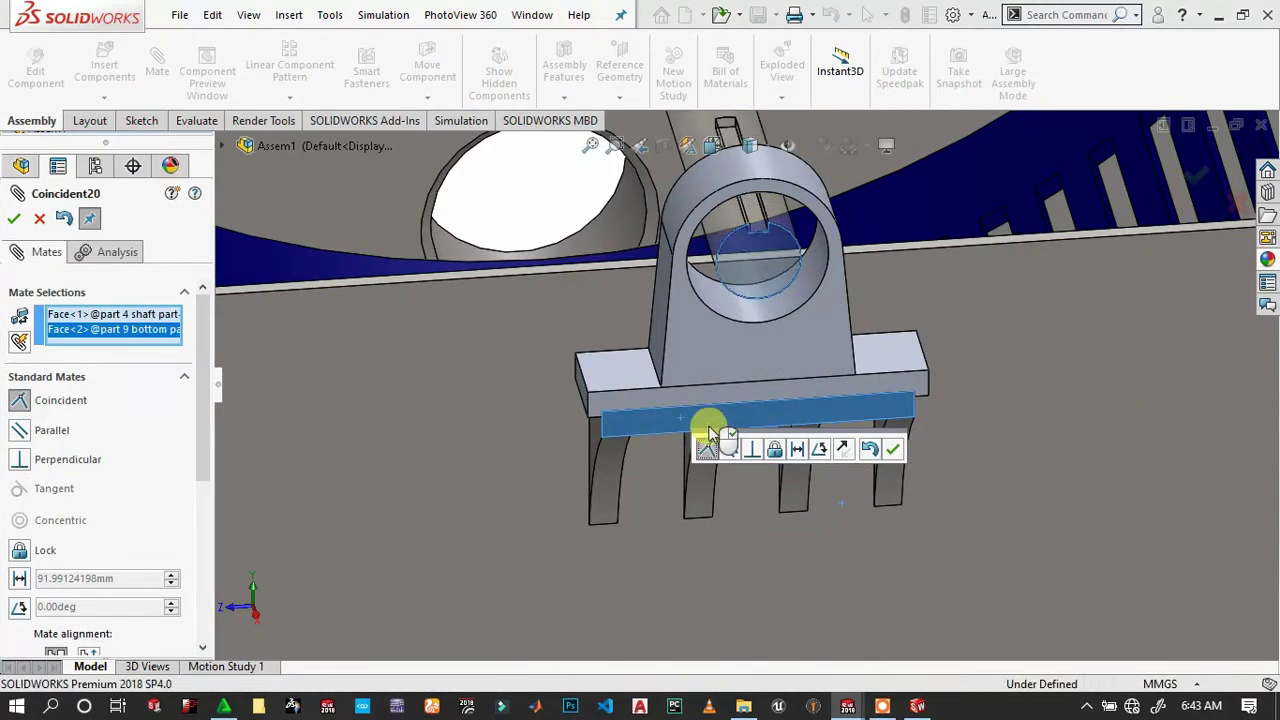
click(797, 450)
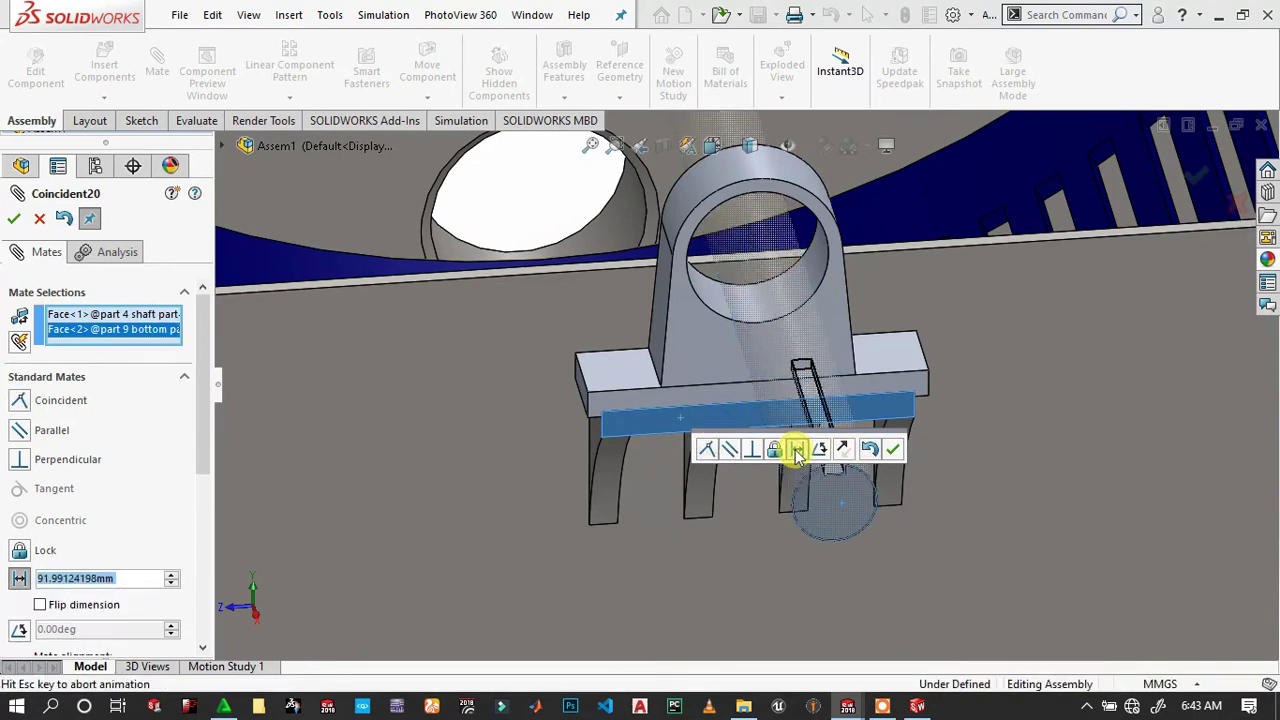
text(30)
key(Return)
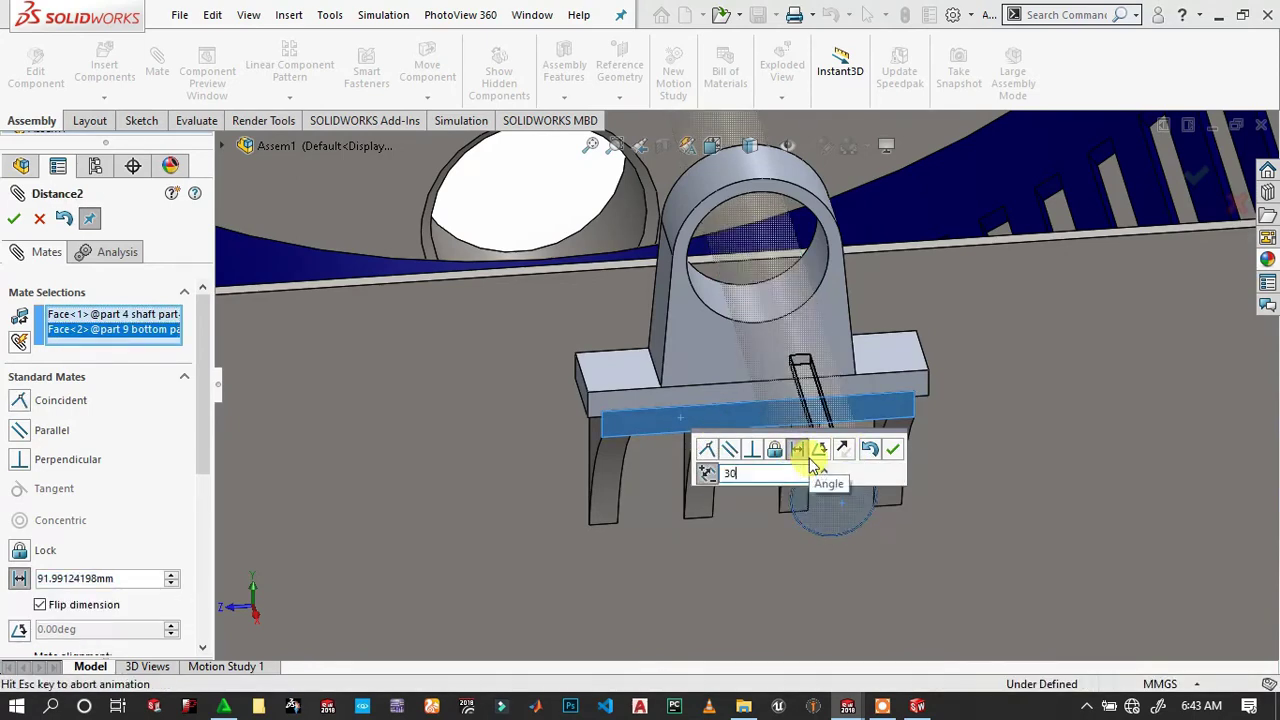
click(888, 452)
scroll(780, 400, up, 5)
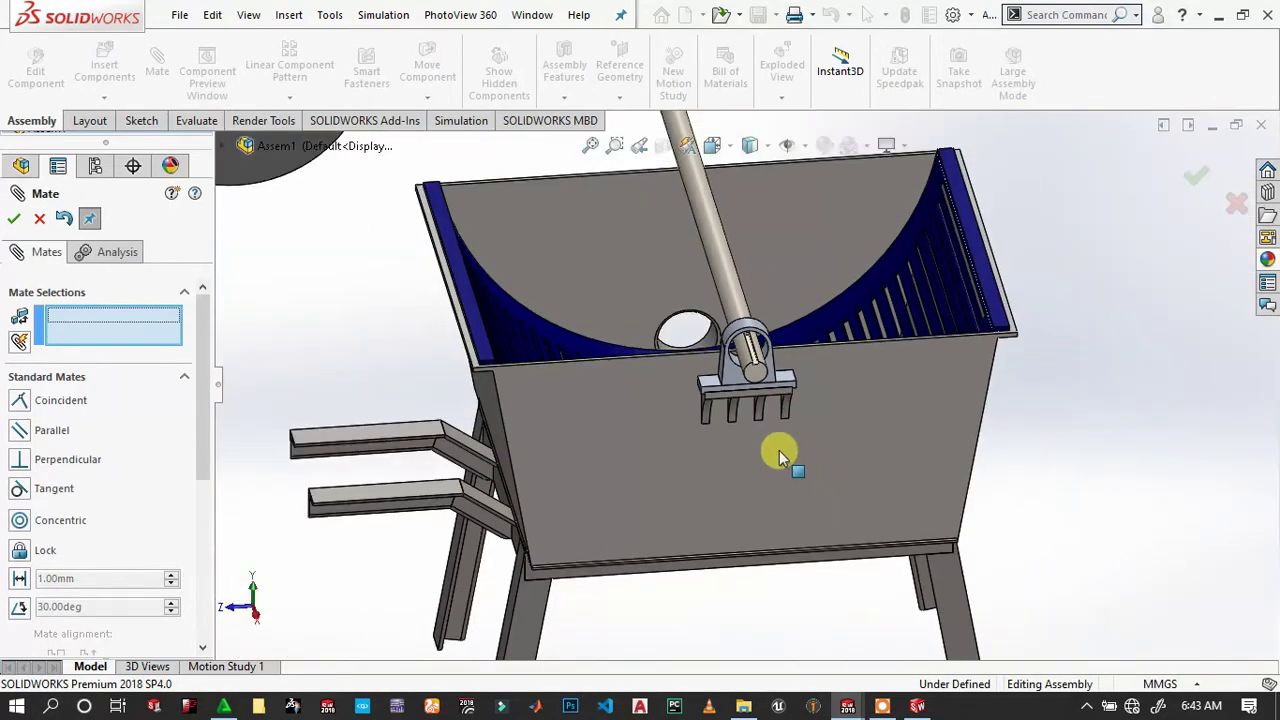
Drag the loose second bearing toward the shaft.
mouse_move(780, 458)
middle_down()
mouse_move(835, 397)
mouse_move(823, 380)
mouse_move(823, 423)
mouse_move(860, 380)
mouse_move(860, 400)
mouse_move(884, 420)
middle_up()
scroll(512, 240, up, 5)
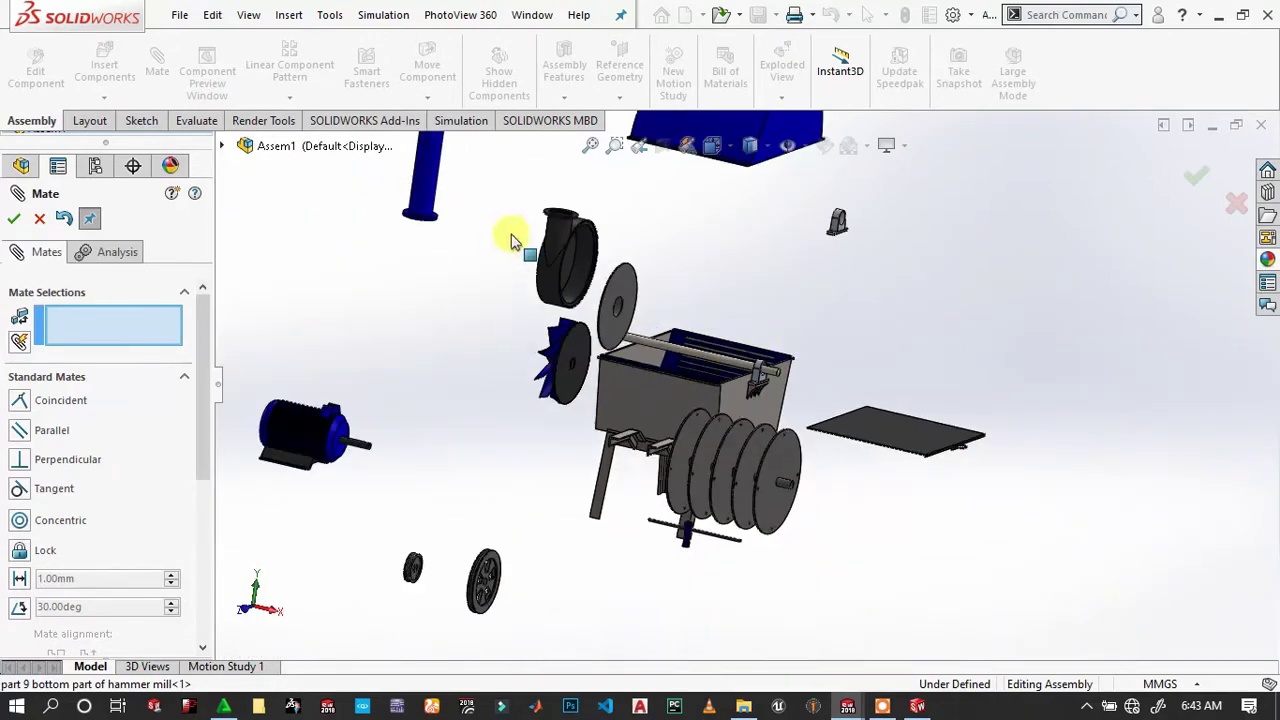
scroll(762, 375, down, 5)
scroll(618, 262, up, 5)
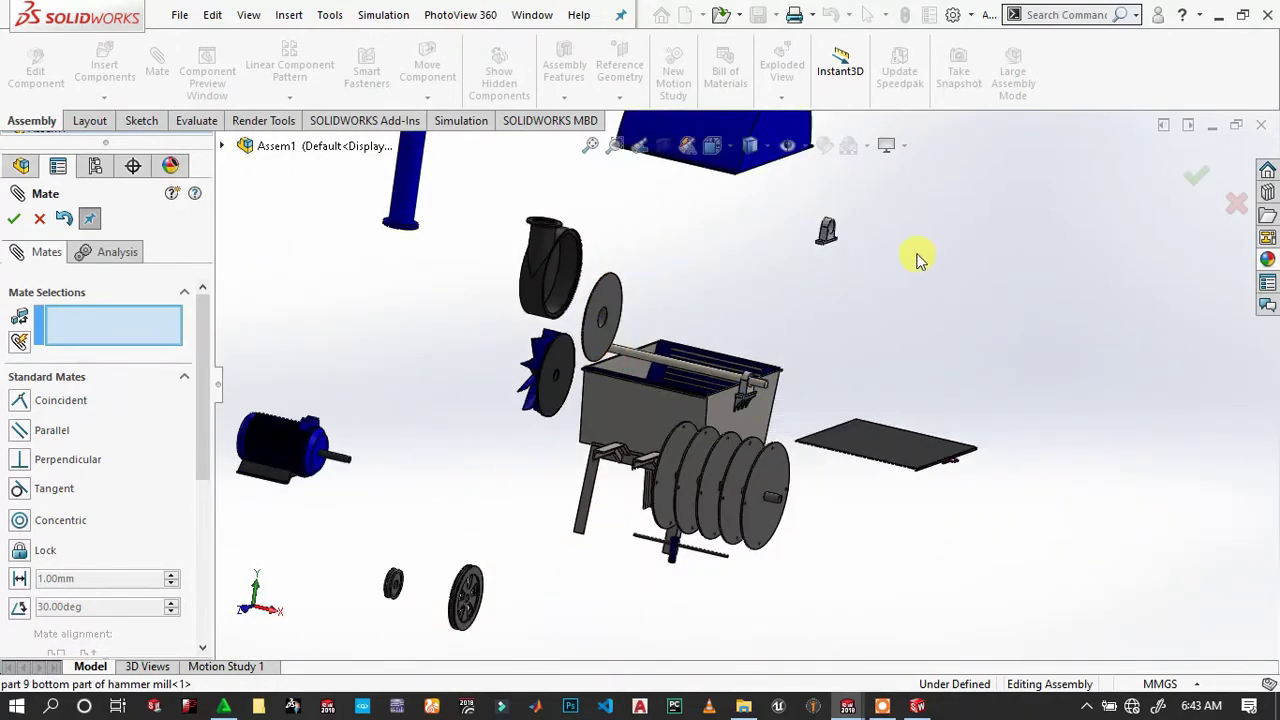
scroll(860, 266, down, 1)
scroll(814, 274, down, 3)
scroll(825, 230, down, 2)
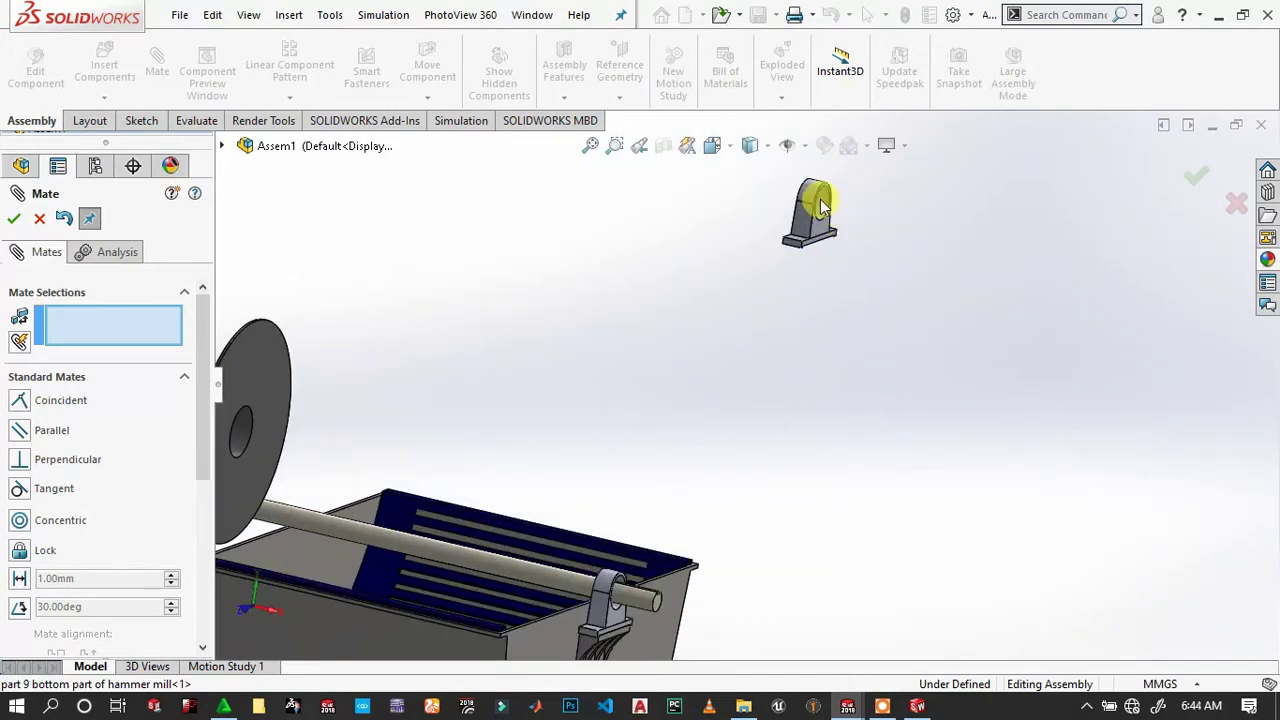
scroll(800, 248, down, 3)
ctrl+middle_drag(708, 251, 216, 480)
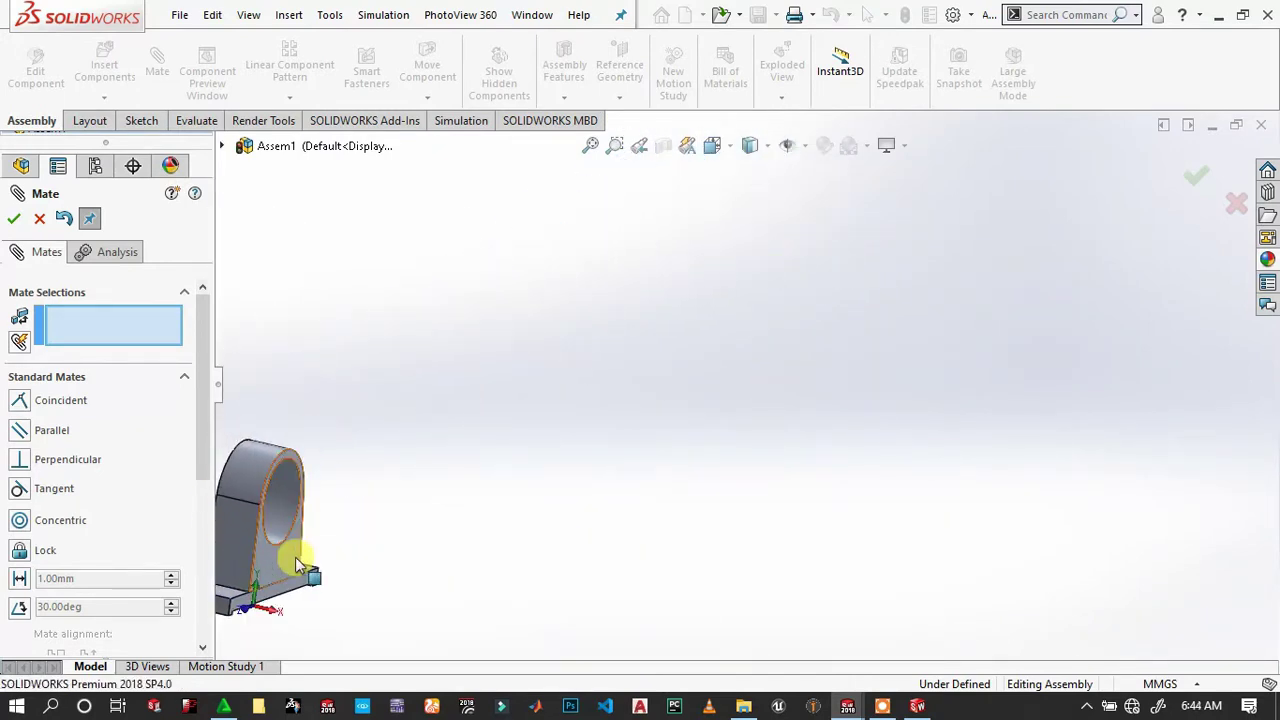
scroll(420, 530, up, 3)
scroll(560, 505, up, 2)
scroll(610, 512, down, 1)
Seat the second bearing's face coincident with a part 9 bottom housing face.
mouse_move(622, 515)
middle_down()
mouse_move(629, 551)
mouse_move(790, 357)
middle_up()
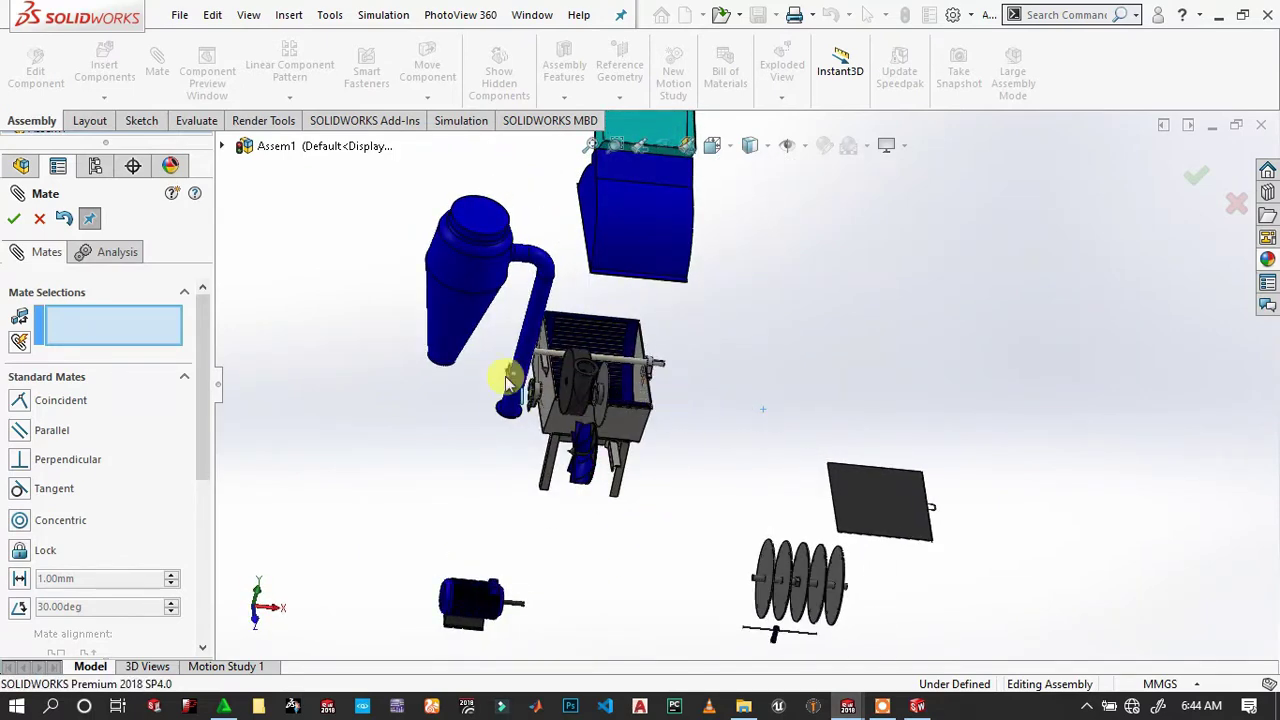
scroll(548, 355, down, 3)
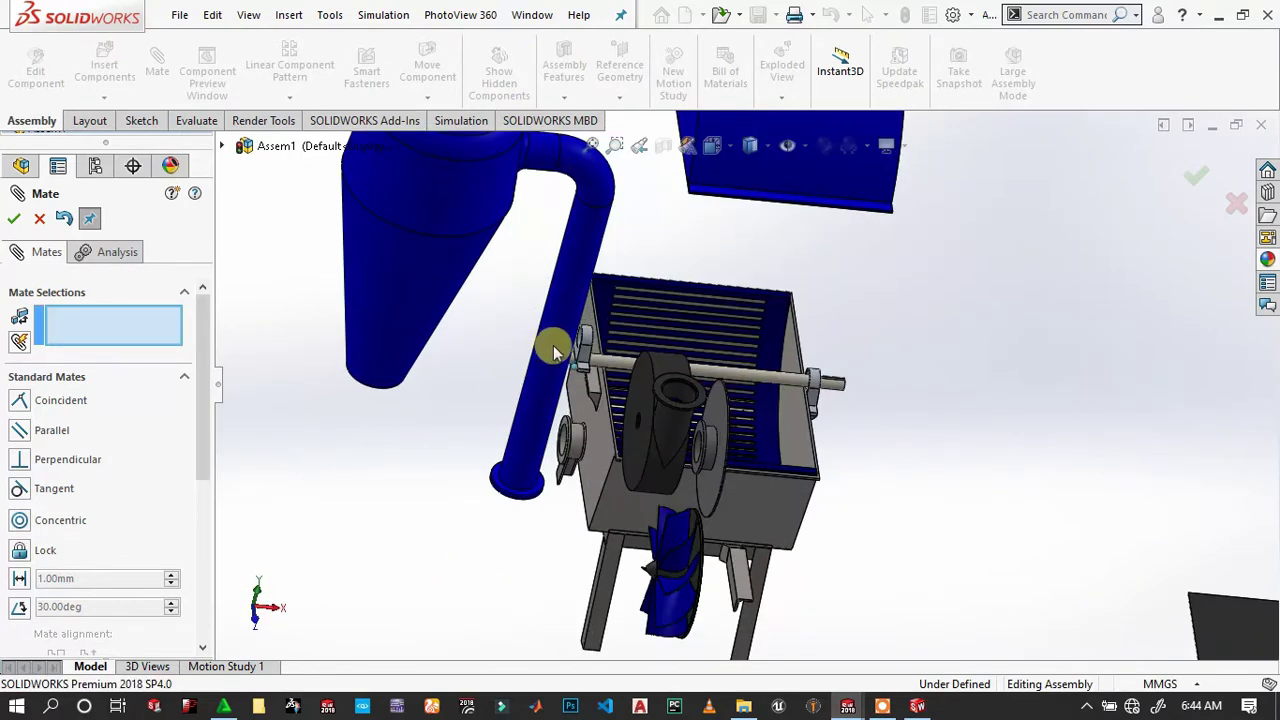
scroll(600, 370, down, 3)
middle_drag(666, 394, 686, 357)
scroll(763, 410, down, 2)
mouse_move(763, 410)
middle_down()
mouse_move(766, 523)
mouse_move(651, 366)
mouse_move(709, 357)
middle_up()
scroll(820, 392, up, 3)
mouse_move(820, 392)
middle_down()
mouse_move(691, 229)
mouse_move(771, 486)
mouse_move(893, 628)
middle_up()
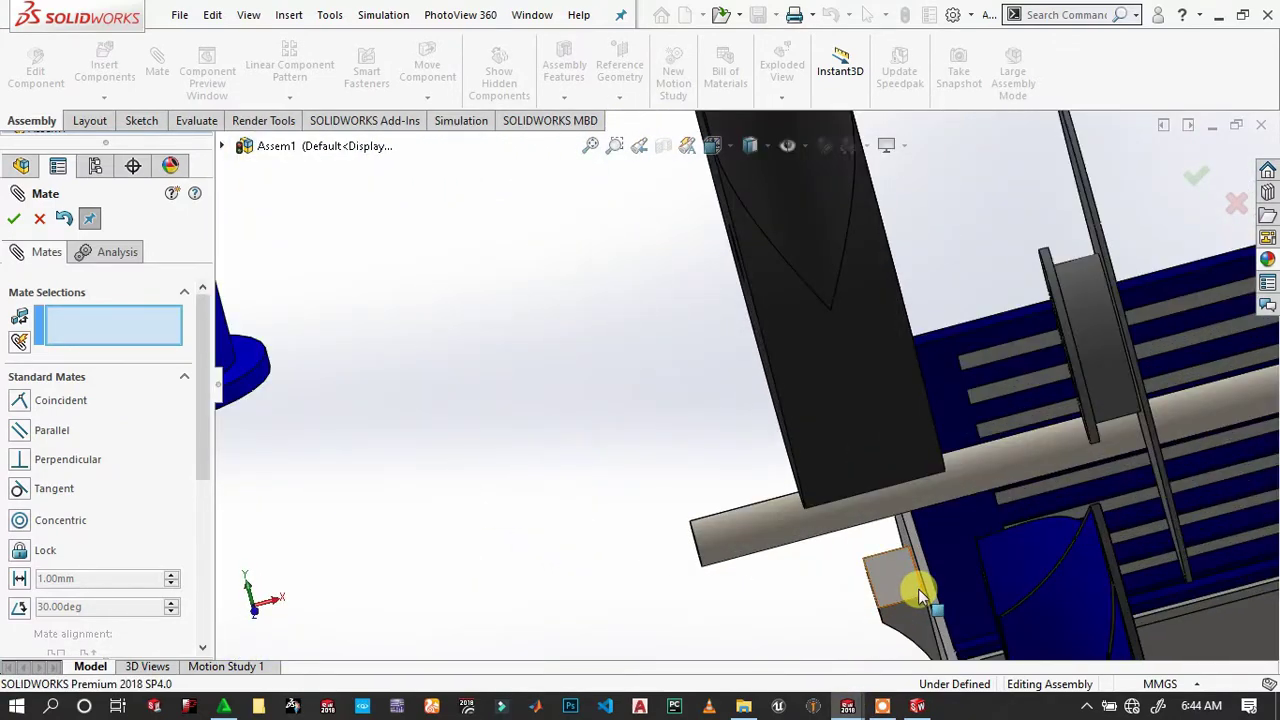
click(905, 596)
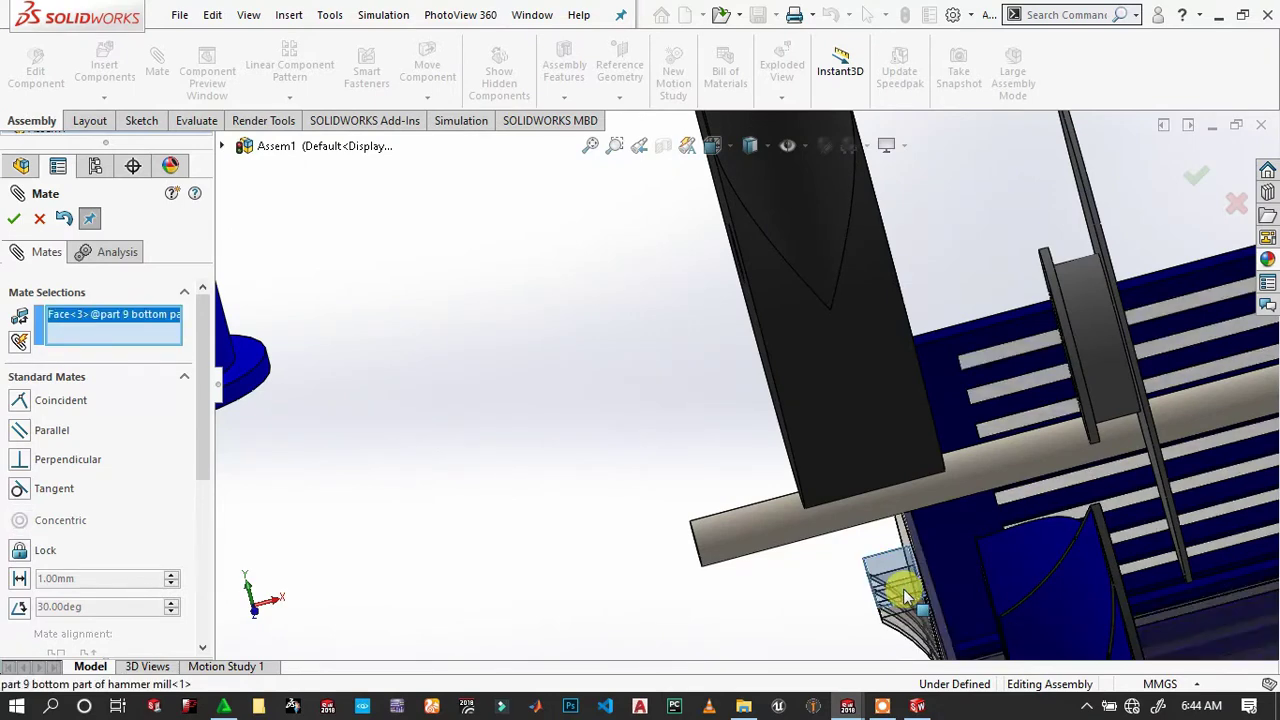
mouse_move(903, 594)
middle_down()
mouse_move(686, 366)
mouse_move(623, 257)
mouse_move(639, 327)
mouse_move(614, 271)
mouse_move(629, 163)
mouse_move(623, 323)
mouse_move(653, 310)
middle_up()
scroll(653, 310, down, 5)
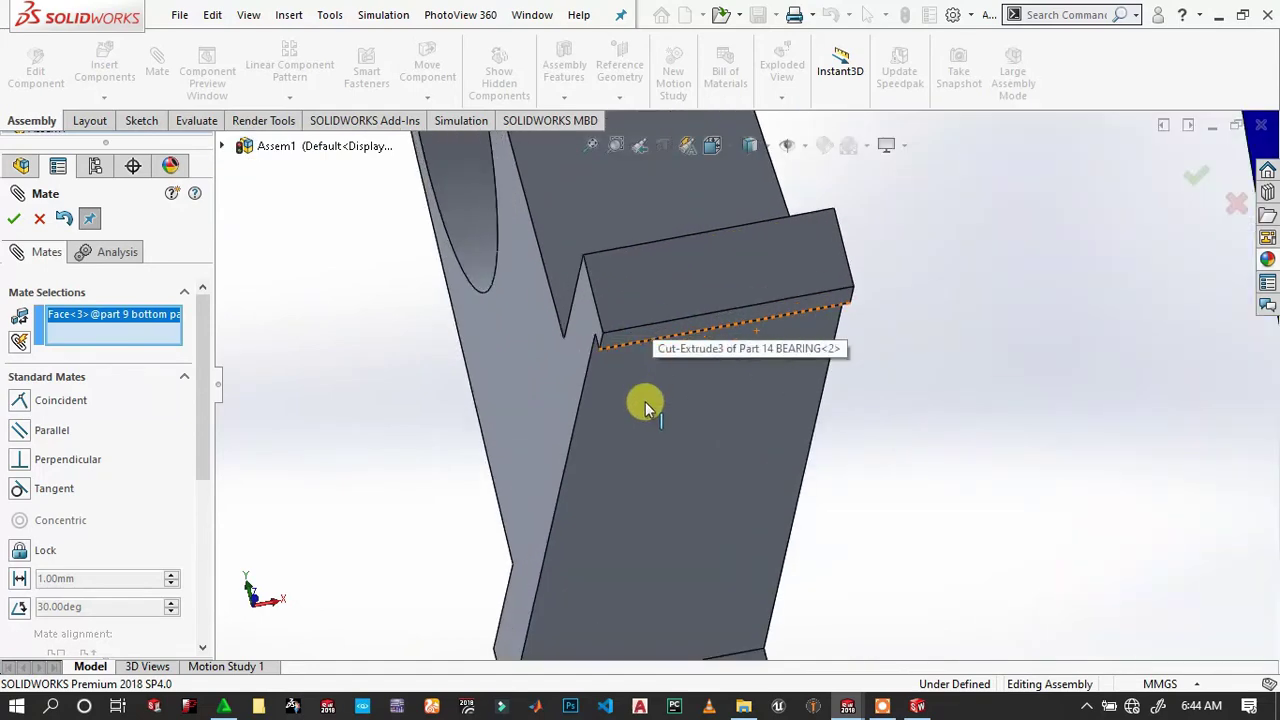
click(648, 412)
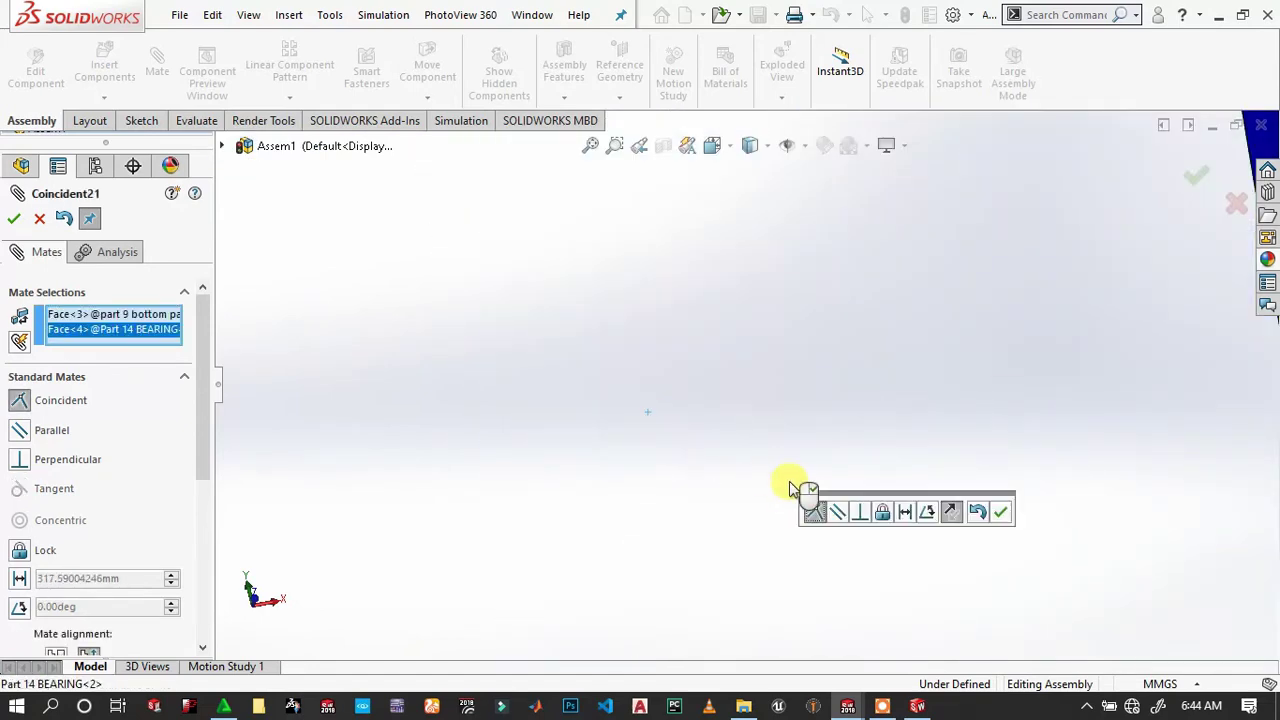
scroll(805, 550, up, 3)
scroll(805, 552, up, 3)
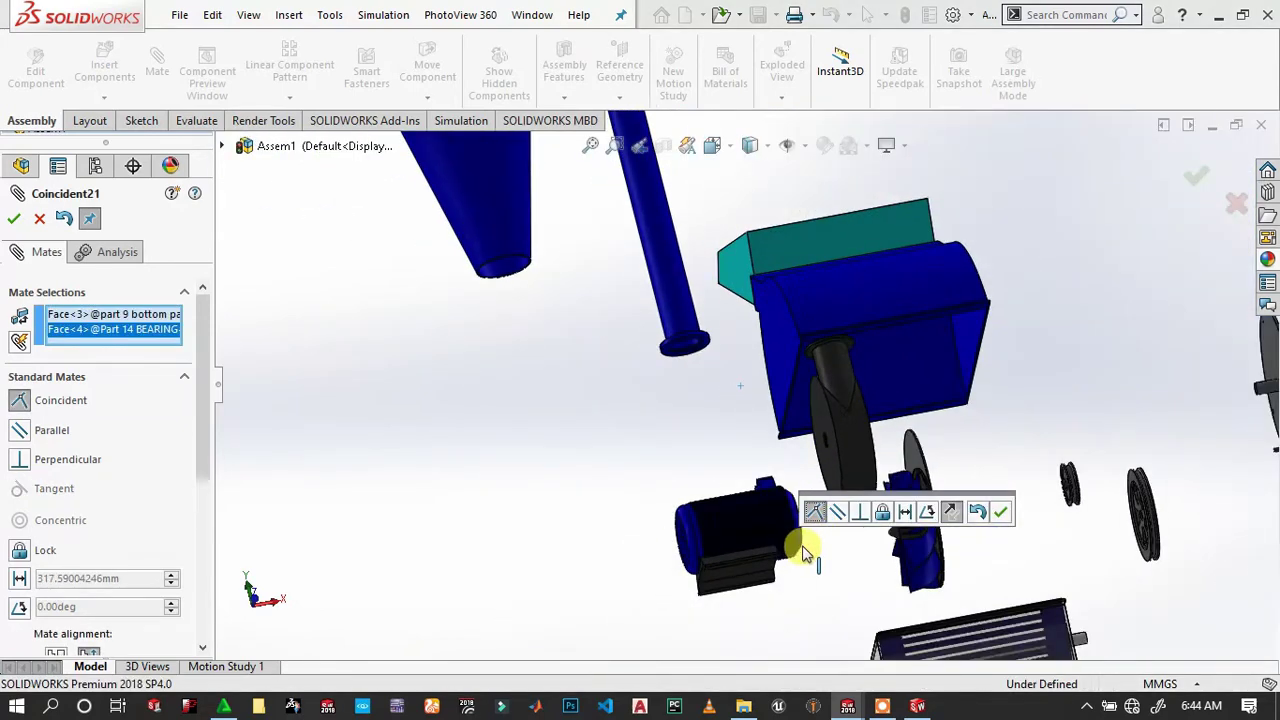
click(1001, 517)
Mate the bearing's base face coincident to the housing face with flipped alignment.
scroll(994, 514, up, 3)
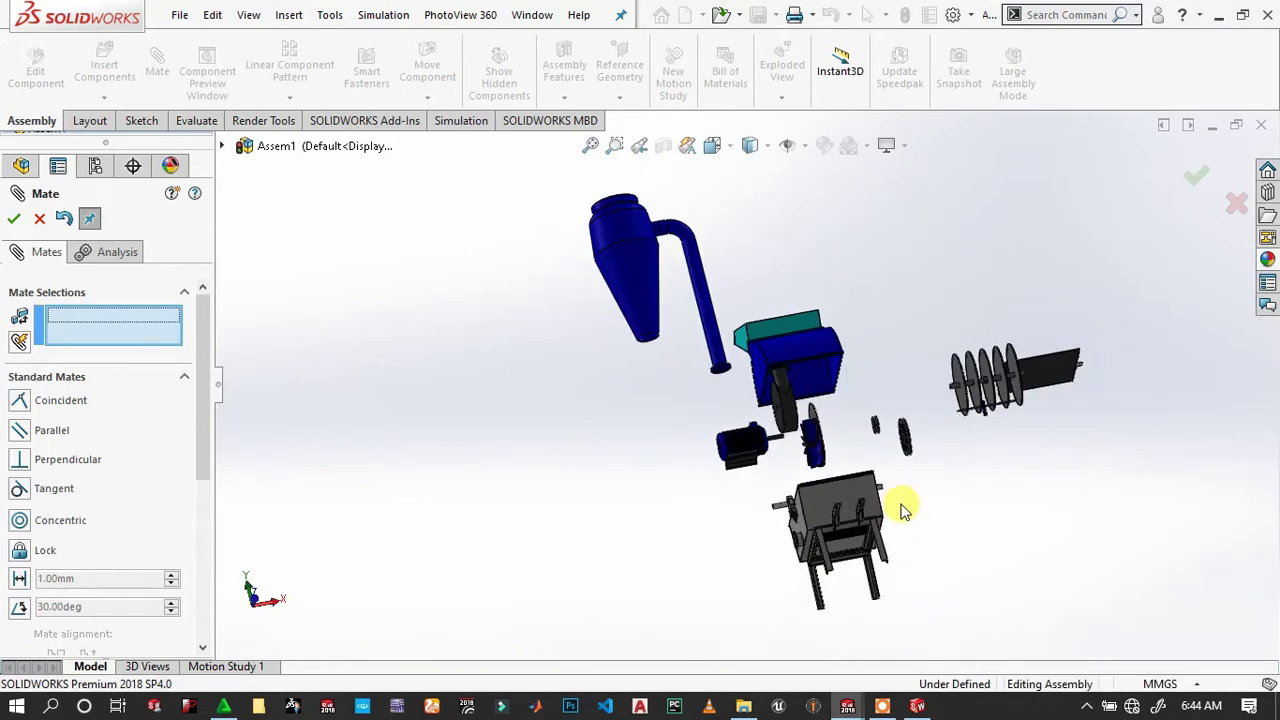
scroll(903, 509, up, 1)
scroll(818, 455, down, 5)
mouse_move(743, 588)
middle_down()
mouse_move(851, 509)
mouse_move(923, 497)
mouse_move(680, 606)
middle_up()
scroll(680, 606, down, 5)
scroll(848, 530, down, 3)
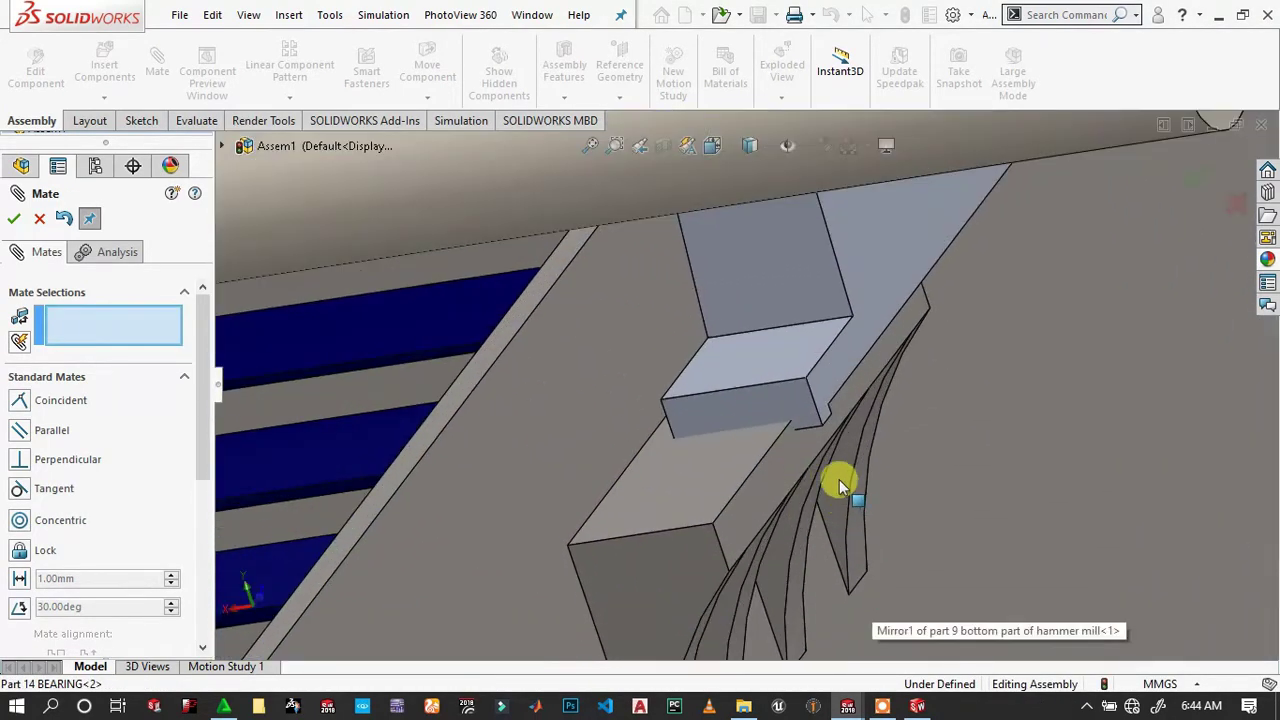
scroll(845, 335, up, 5)
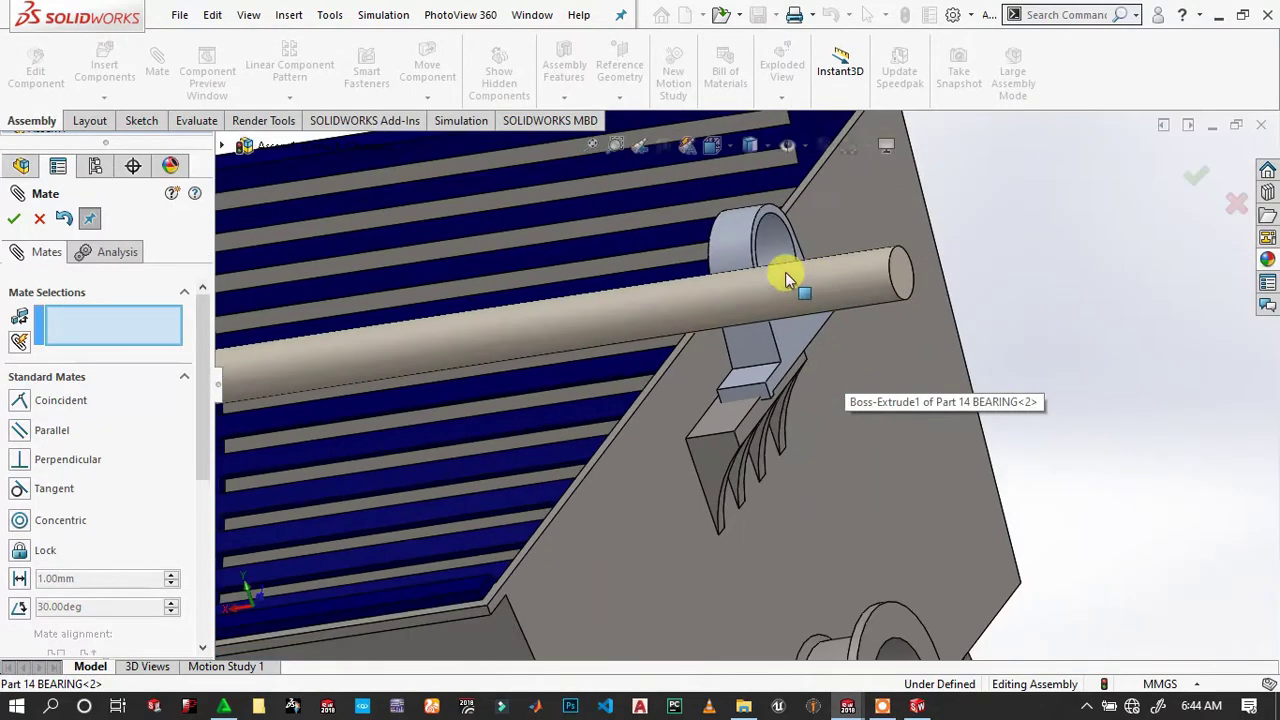
scroll(743, 366, down, 1)
scroll(749, 389, down, 3)
scroll(790, 345, down, 3)
mouse_move(792, 345)
middle_down()
mouse_move(757, 374)
mouse_move(771, 383)
mouse_move(781, 358)
mouse_move(749, 331)
mouse_move(854, 342)
middle_up()
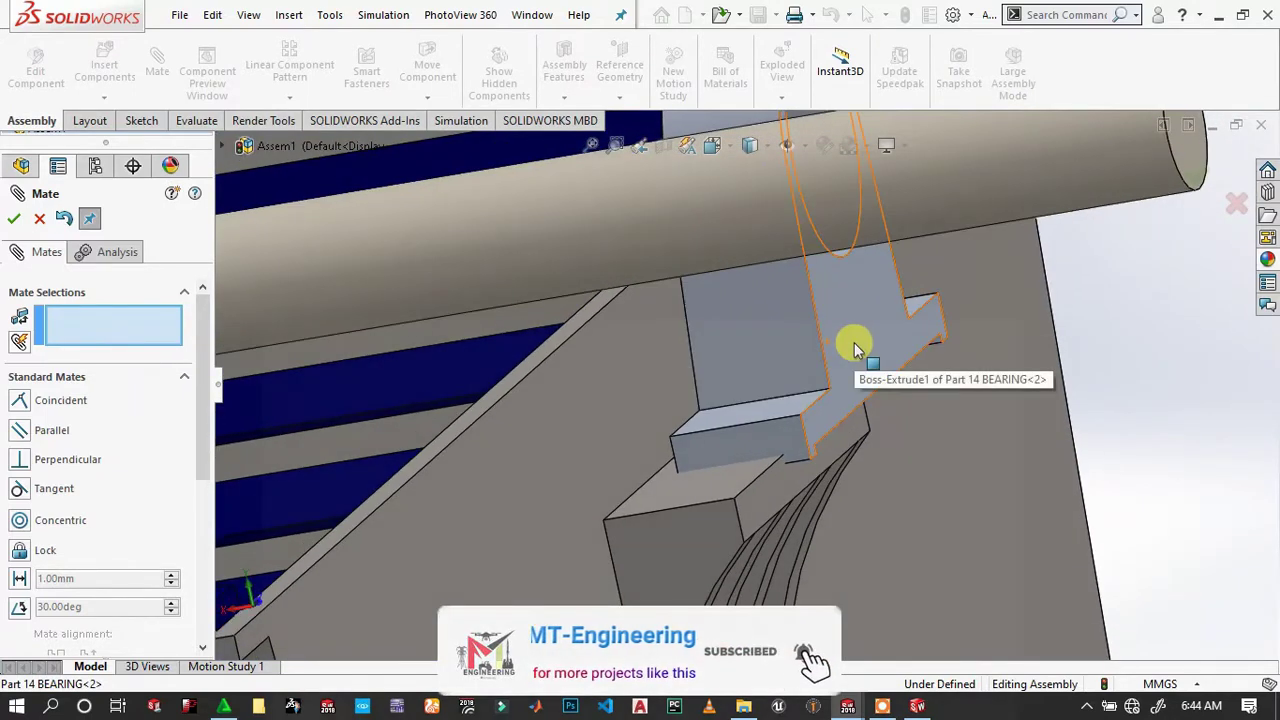
click(854, 343)
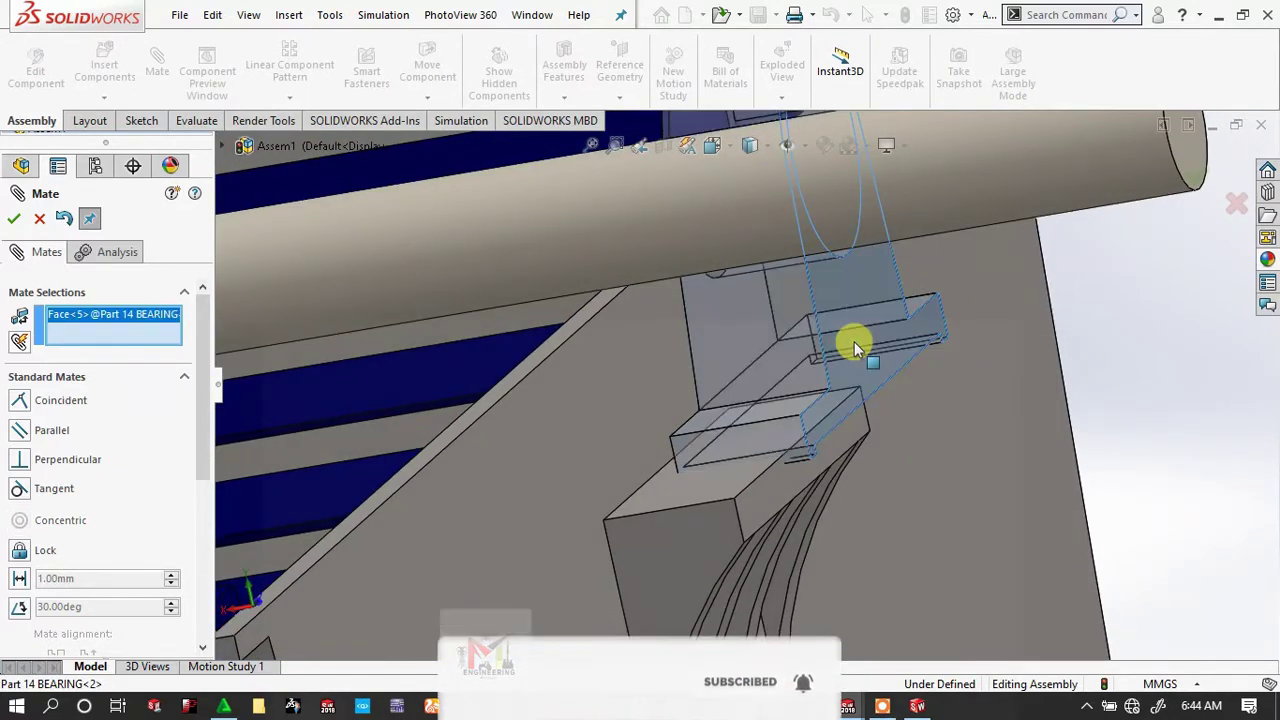
click(643, 378)
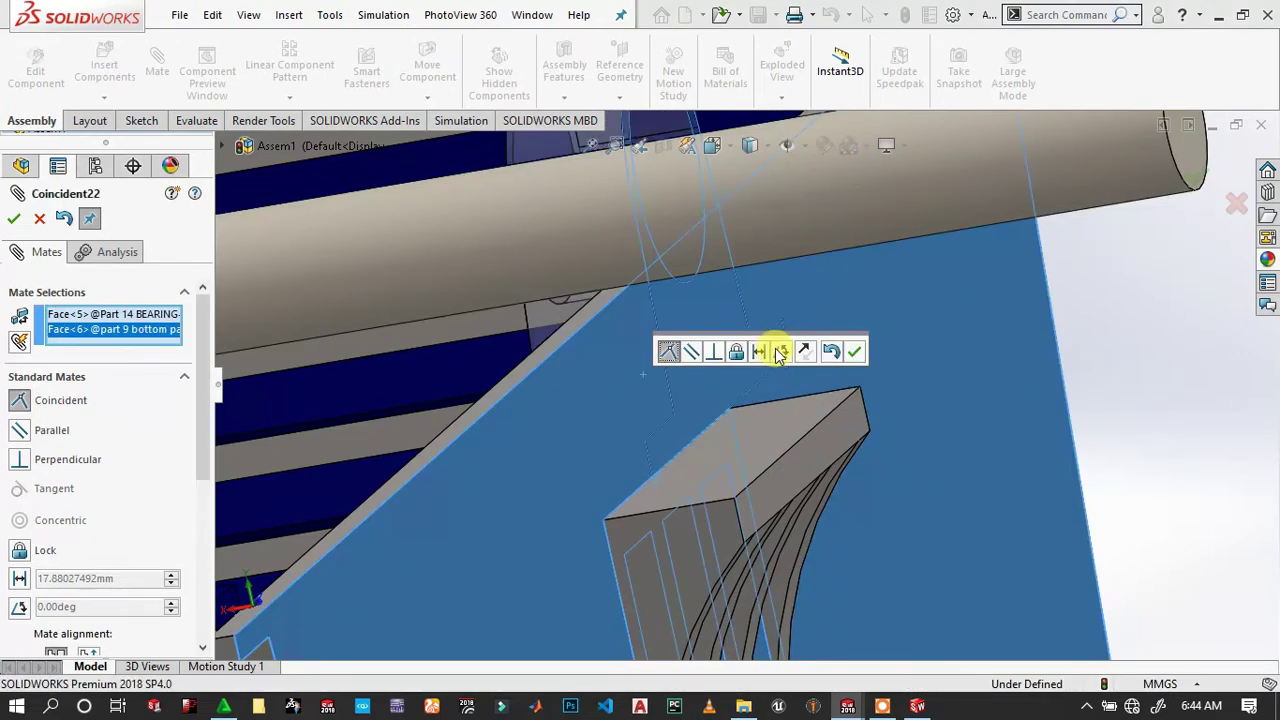
click(820, 351)
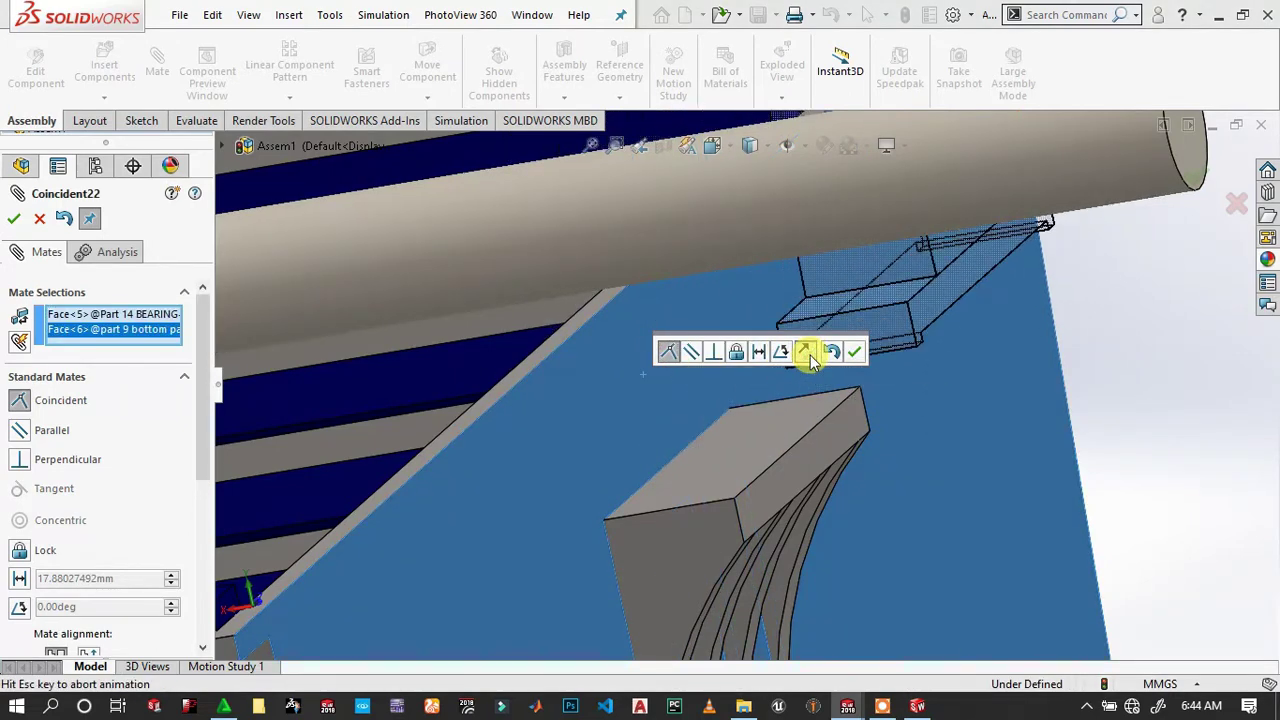
click(856, 351)
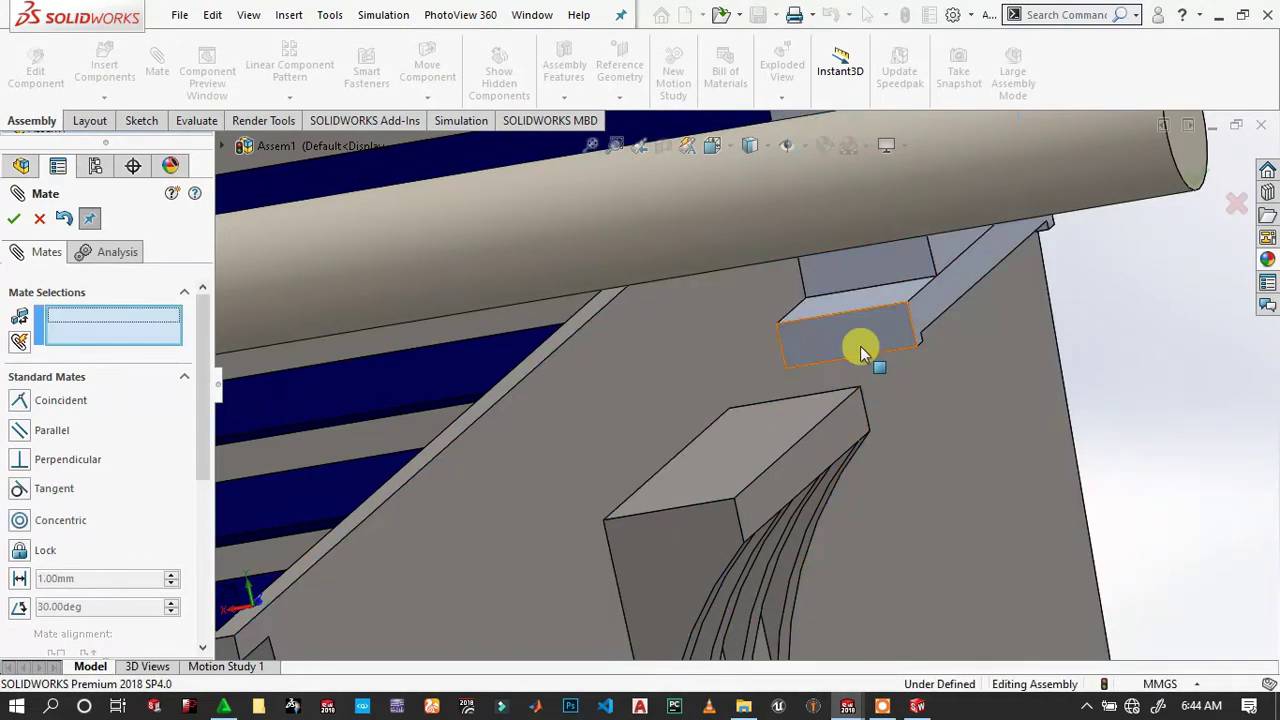
Add a second Coincident mate between the bottom housing face and the bearing's side face.
scroll(683, 532, down, 3)
click(648, 540)
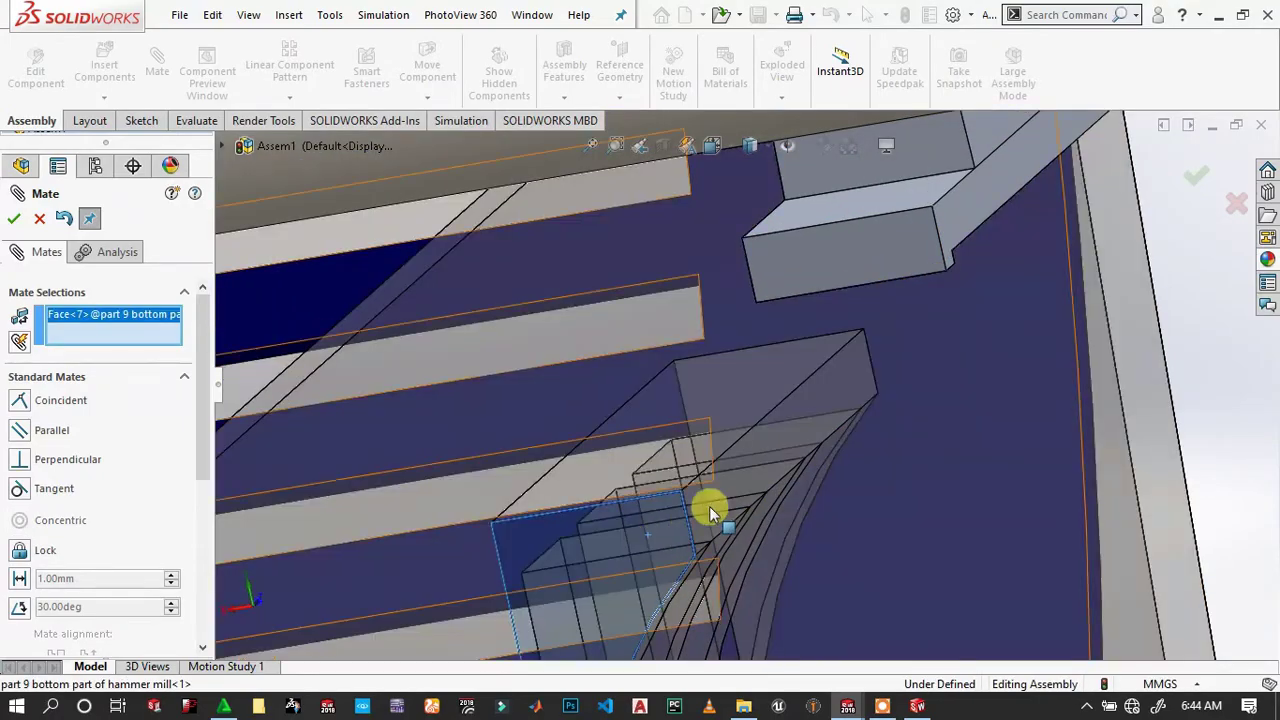
middle_drag(709, 506, 790, 313)
scroll(750, 335, down, 3)
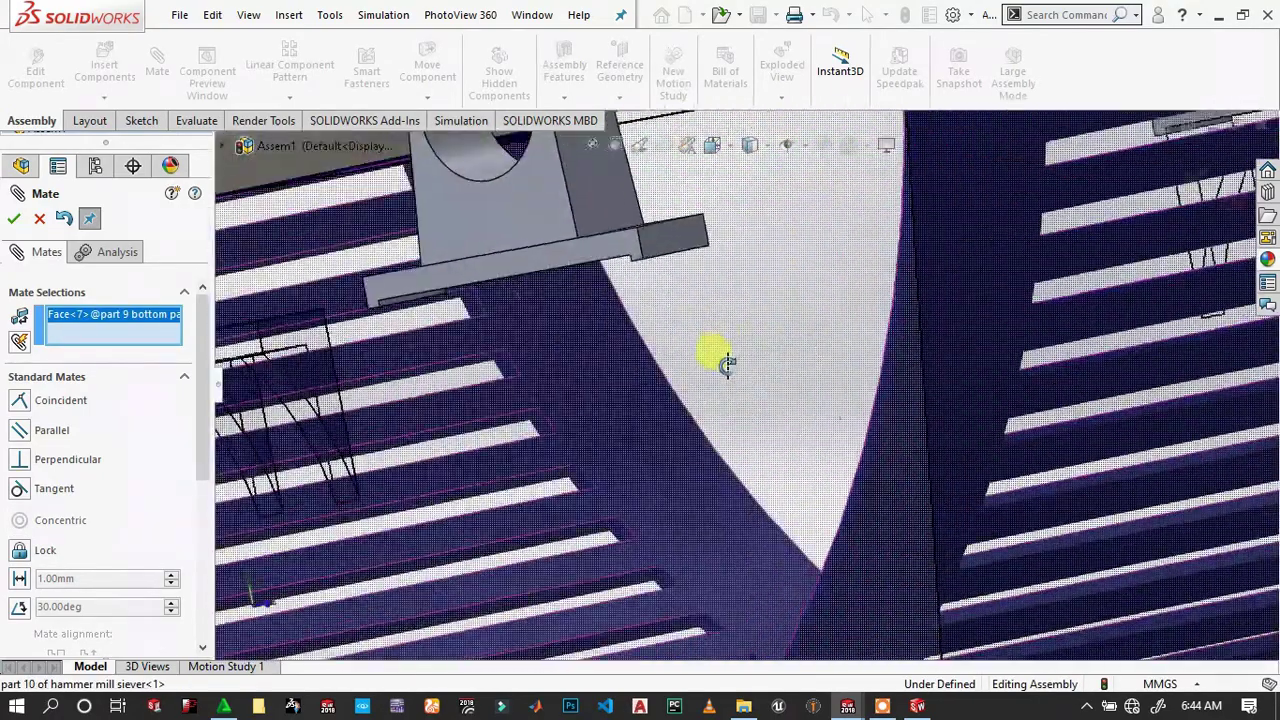
scroll(600, 330, down, 2)
scroll(470, 325, down, 2)
scroll(500, 320, down, 1)
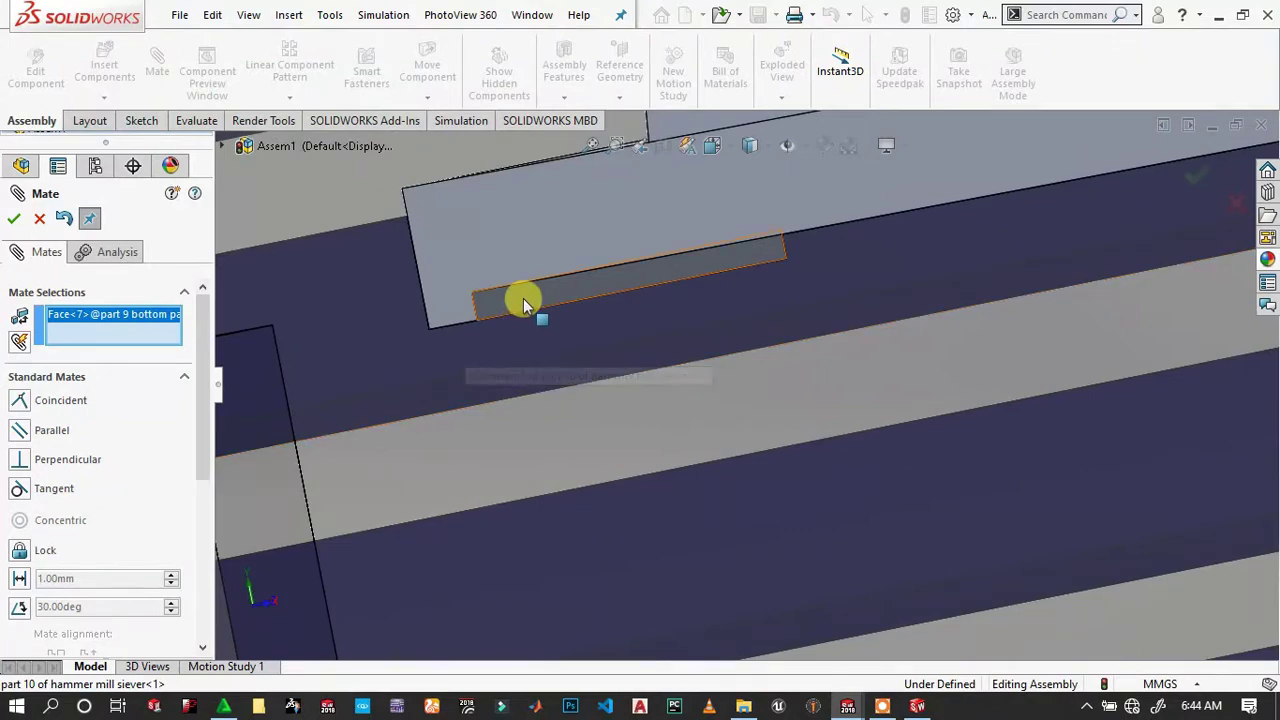
click(524, 304)
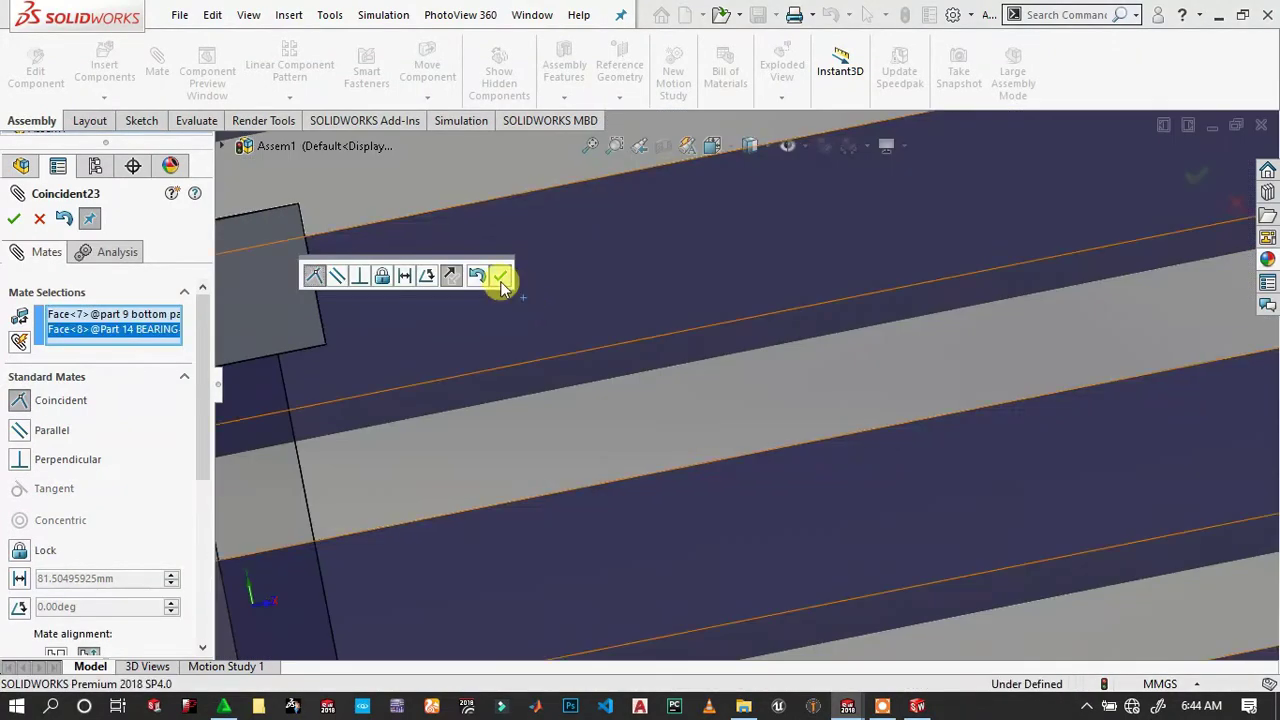
click(500, 285)
scroll(655, 375, up, 5)
scroll(660, 372, up, 4)
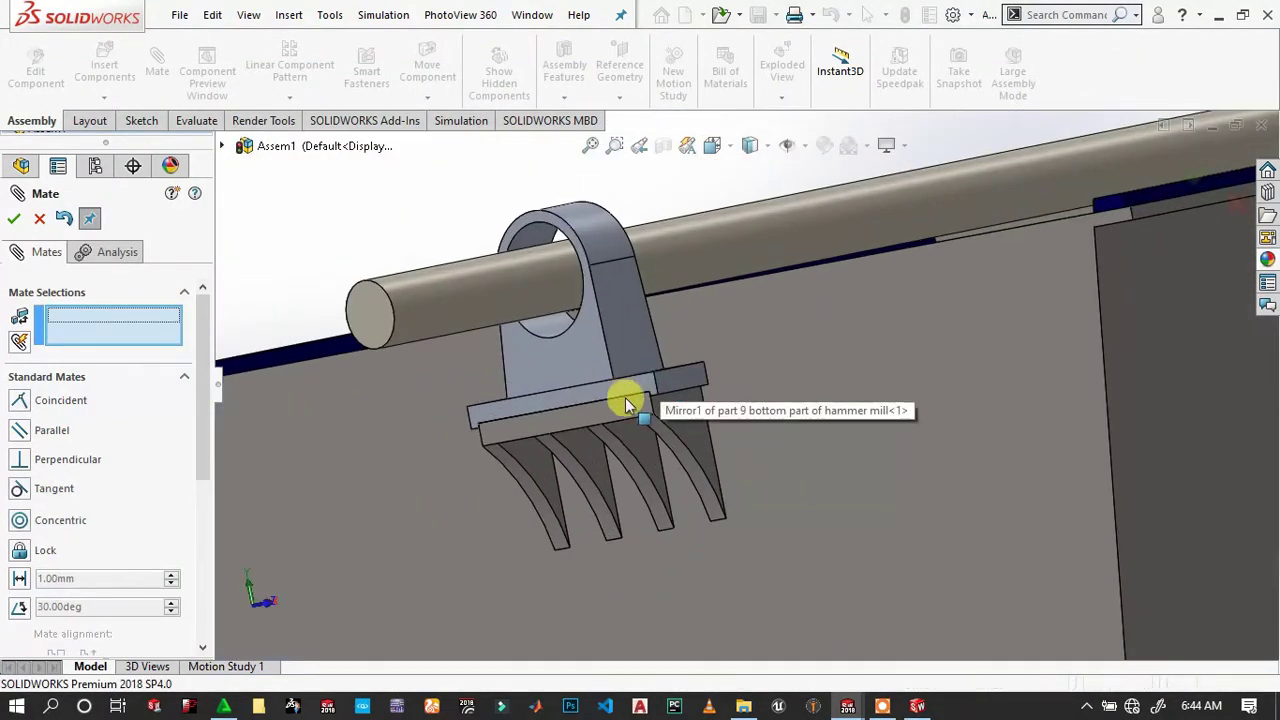
mouse_move(626, 404)
middle_down()
mouse_move(634, 391)
mouse_move(671, 394)
mouse_move(663, 420)
mouse_move(668, 395)
middle_up()
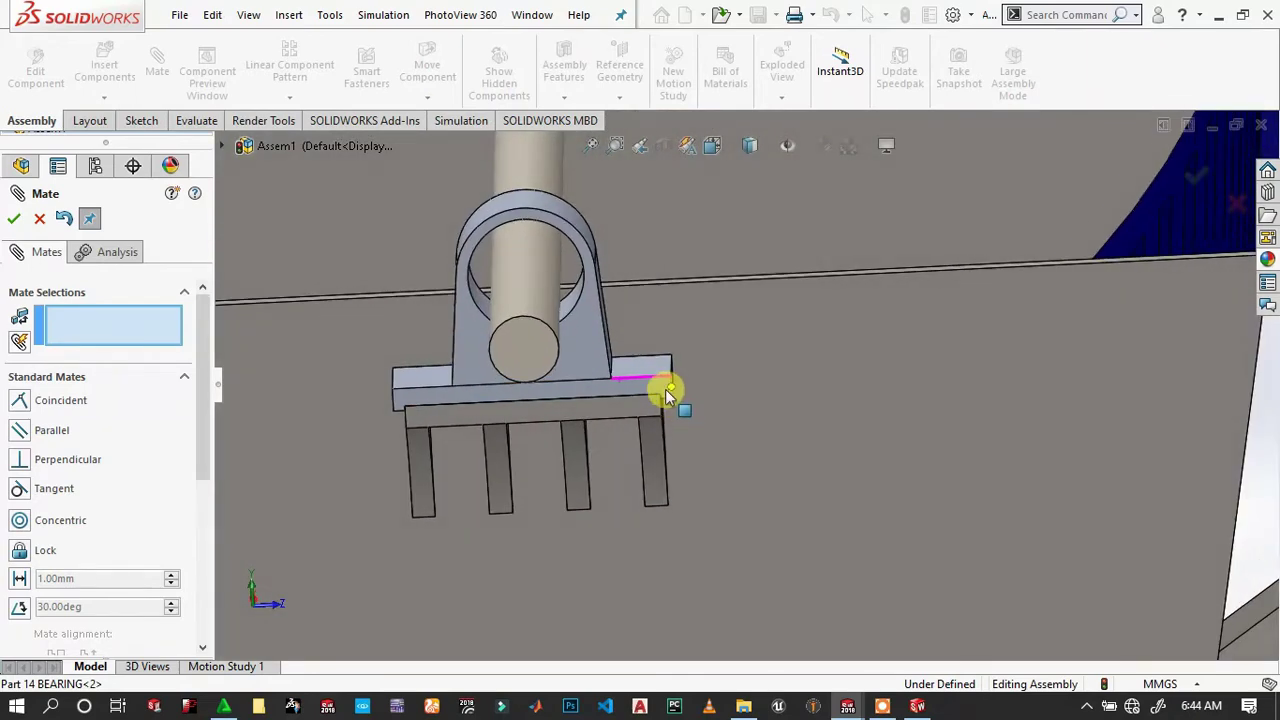
Make the Part 5 fan blade hub concentric with the part 4 shaft.
drag(668, 378, 593, 441)
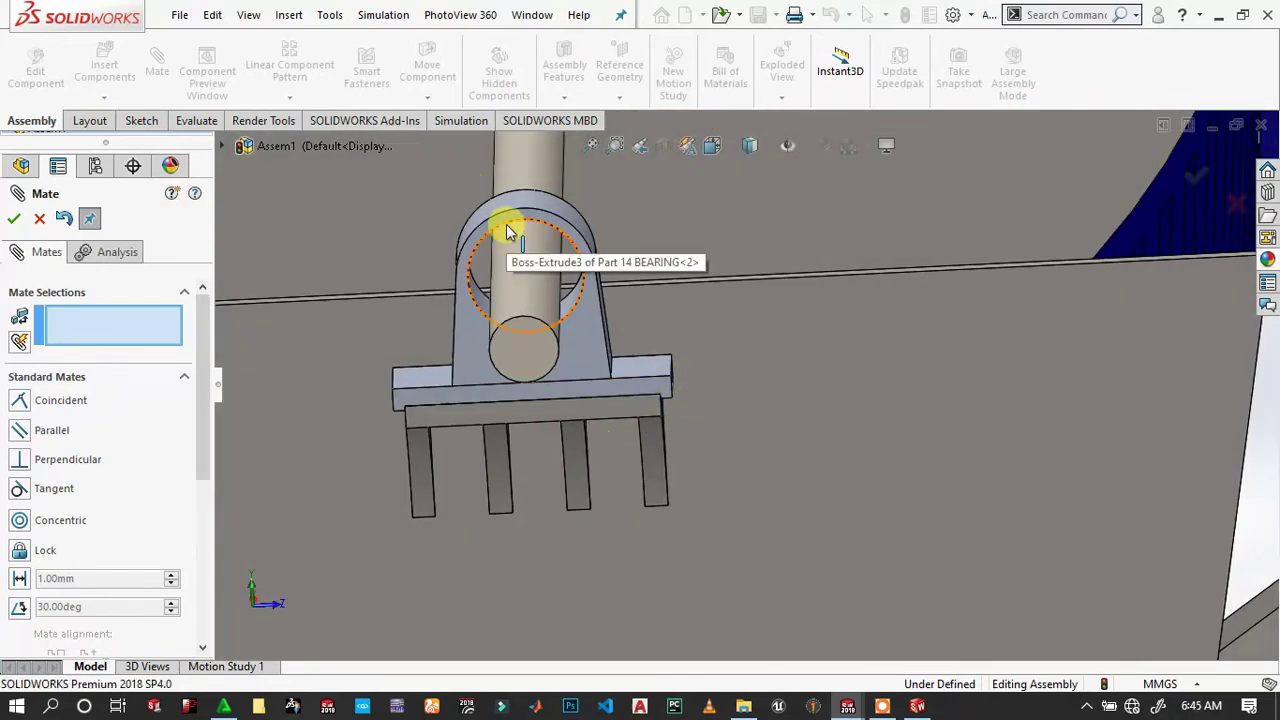
scroll(540, 265, up, 5)
scroll(651, 297, down, 3)
scroll(723, 454, up, 4)
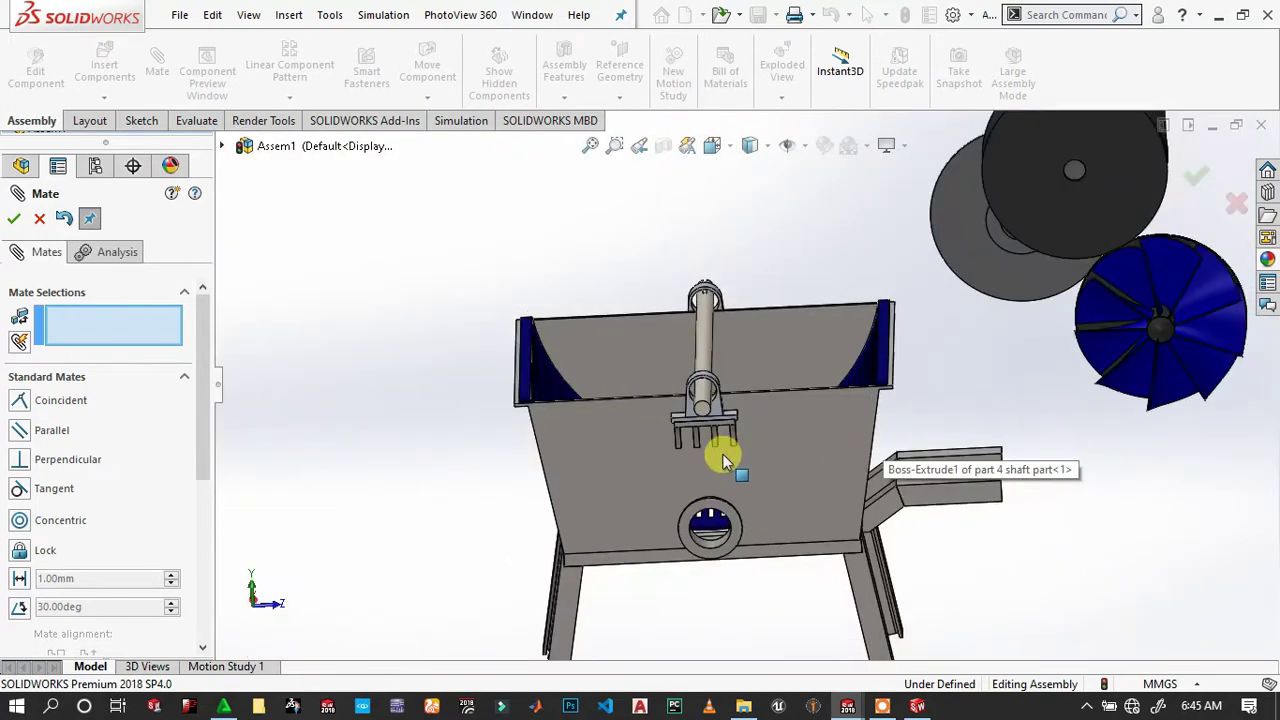
mouse_move(723, 454)
middle_down()
mouse_move(694, 423)
mouse_move(734, 366)
mouse_move(777, 429)
mouse_move(826, 463)
mouse_move(852, 383)
middle_up()
scroll(820, 245, down, 2)
scroll(771, 286, up, 5)
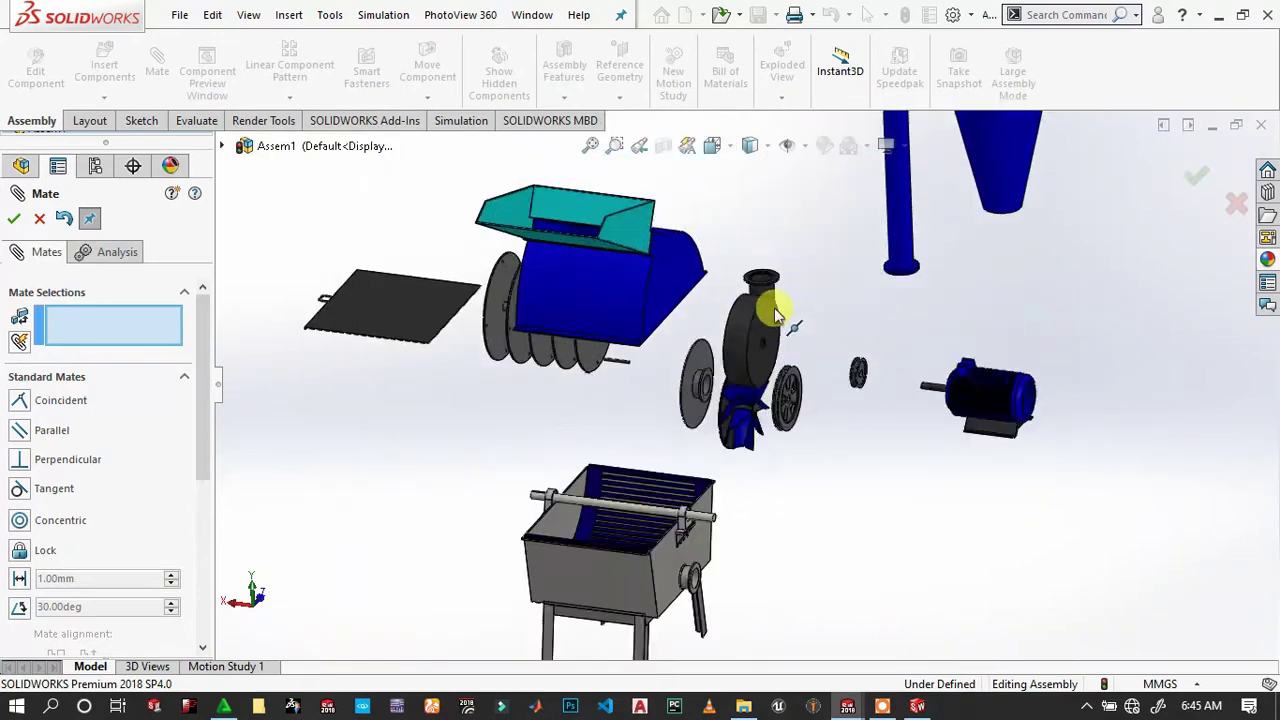
scroll(680, 510, up, 2)
scroll(628, 553, down, 2)
scroll(651, 494, down, 2)
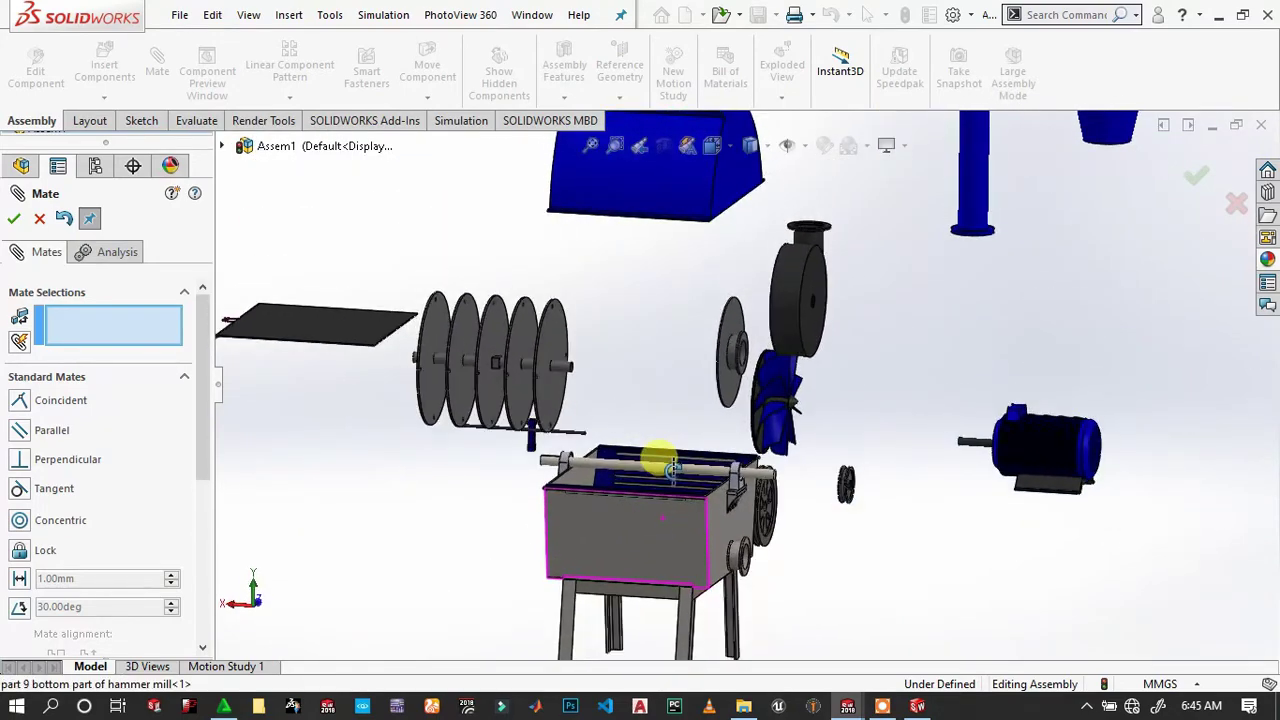
scroll(657, 457, down, 2)
scroll(626, 446, down, 2)
mouse_move(647, 490)
middle_down()
mouse_move(623, 491)
mouse_move(623, 509)
mouse_move(594, 486)
mouse_move(600, 512)
mouse_move(586, 515)
mouse_move(618, 519)
mouse_move(600, 509)
mouse_move(617, 529)
middle_up()
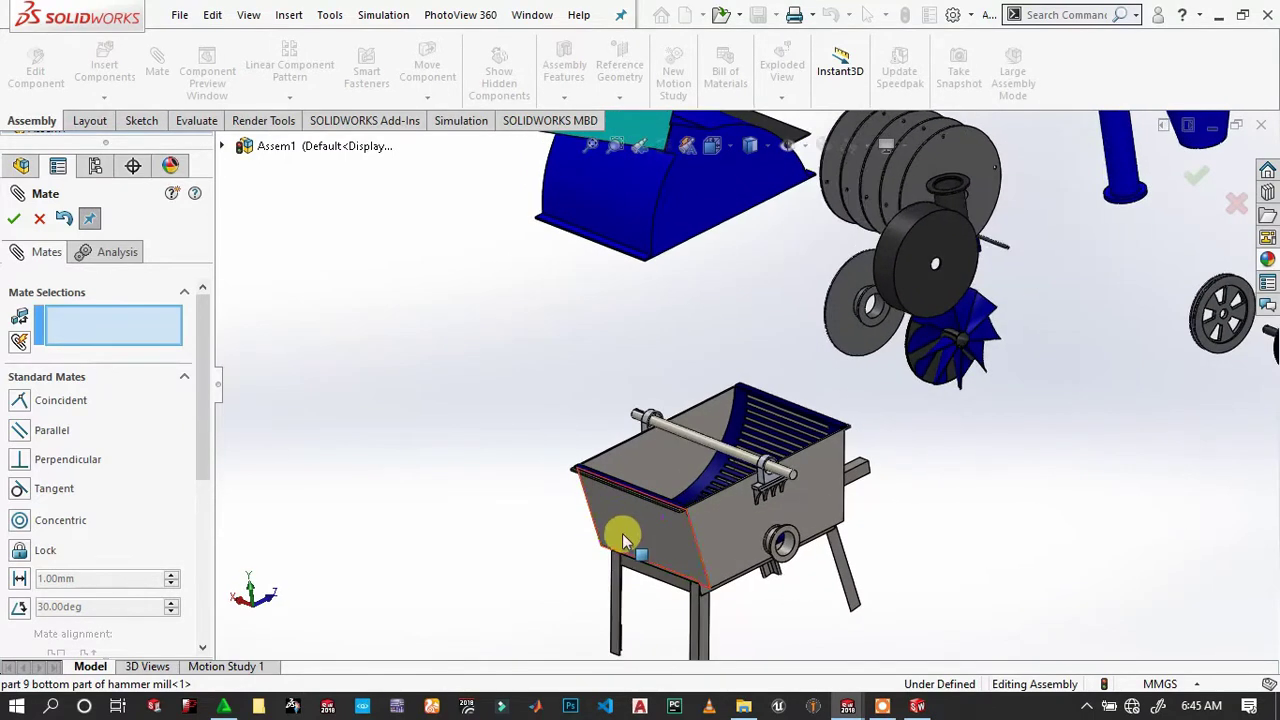
scroll(777, 429, down, 3)
scroll(895, 478, down, 2)
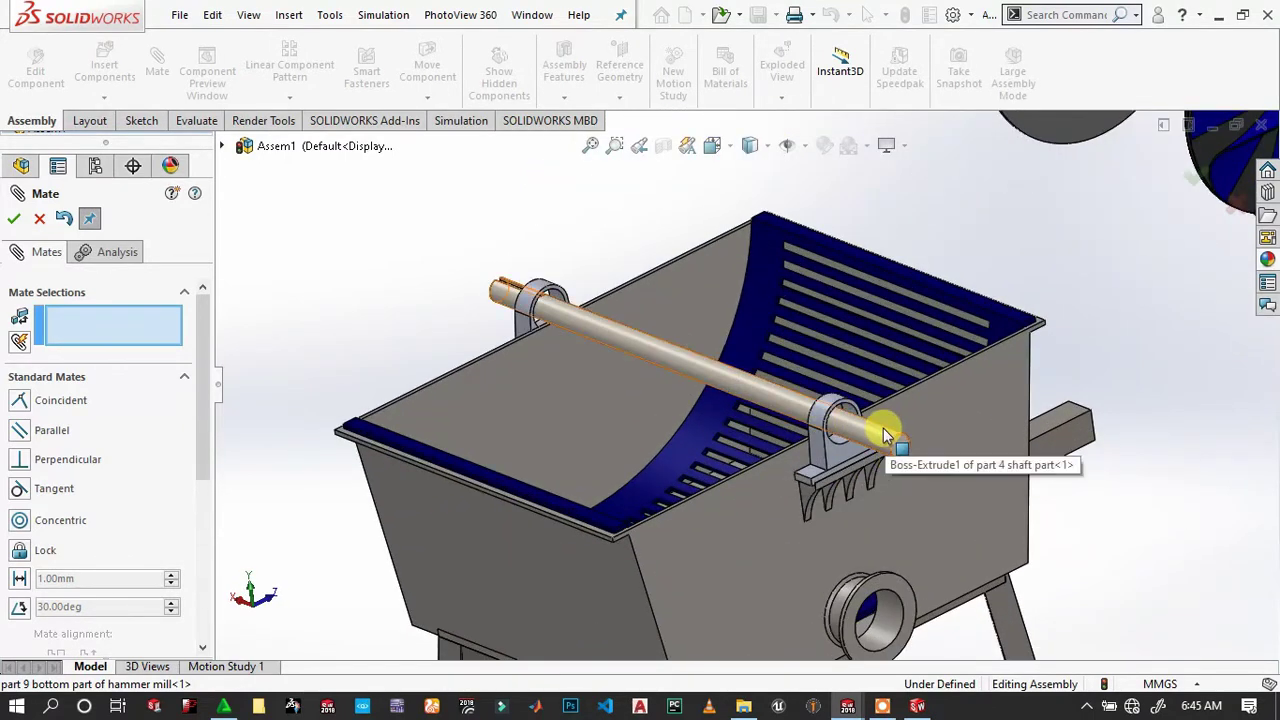
scroll(930, 400, up, 2)
scroll(908, 170, up, 4)
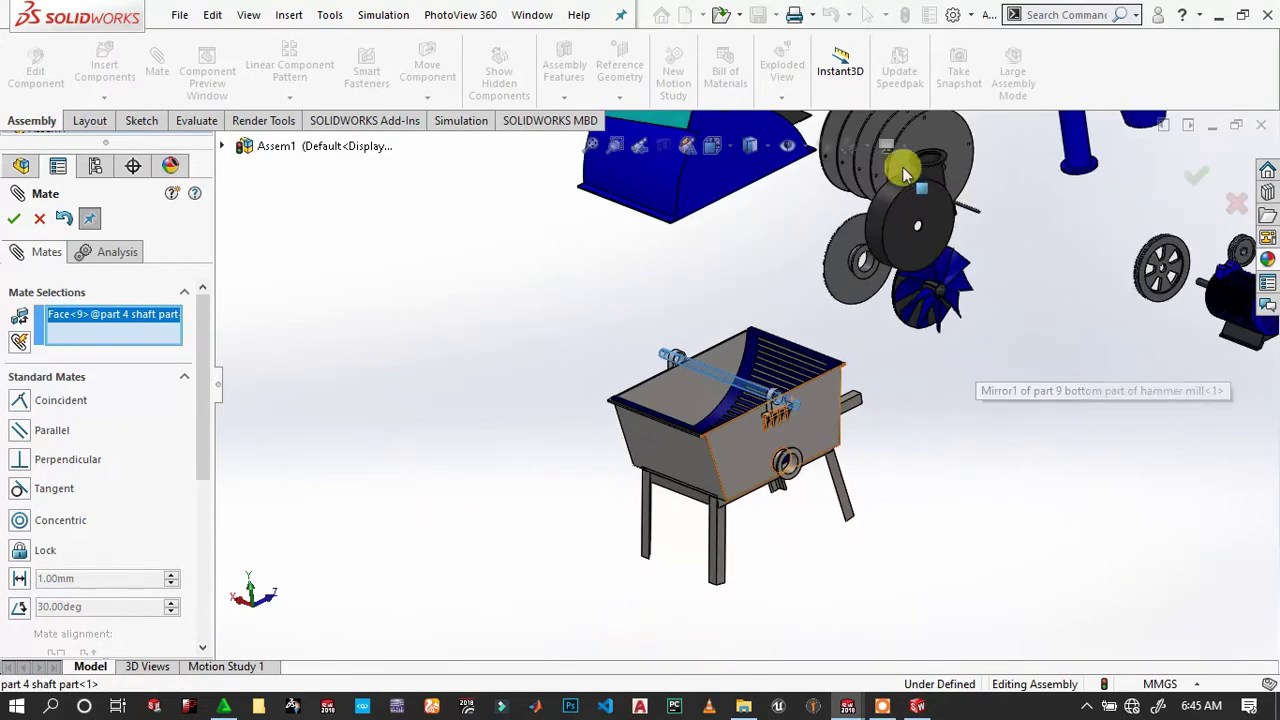
scroll(938, 240, down, 2)
mouse_move(922, 372)
middle_down()
mouse_move(909, 363)
mouse_move(920, 343)
mouse_move(986, 380)
mouse_move(1000, 368)
mouse_move(929, 357)
middle_up()
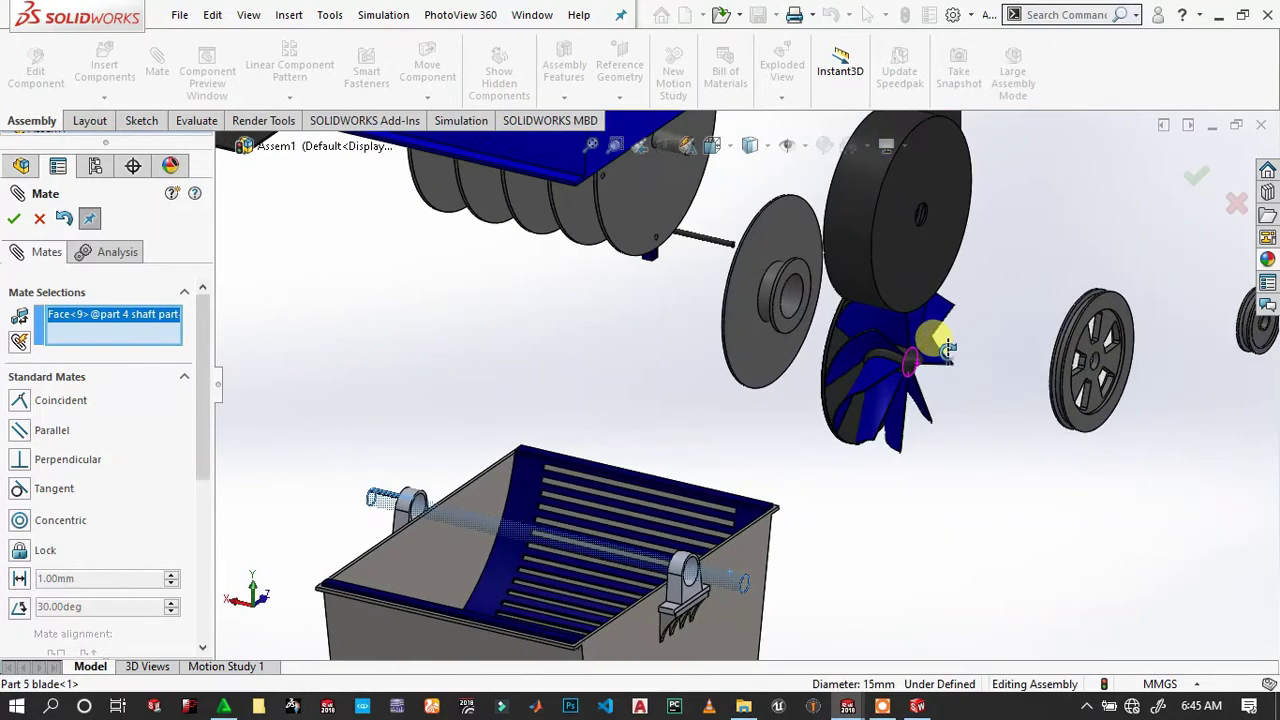
scroll(910, 360, down, 5)
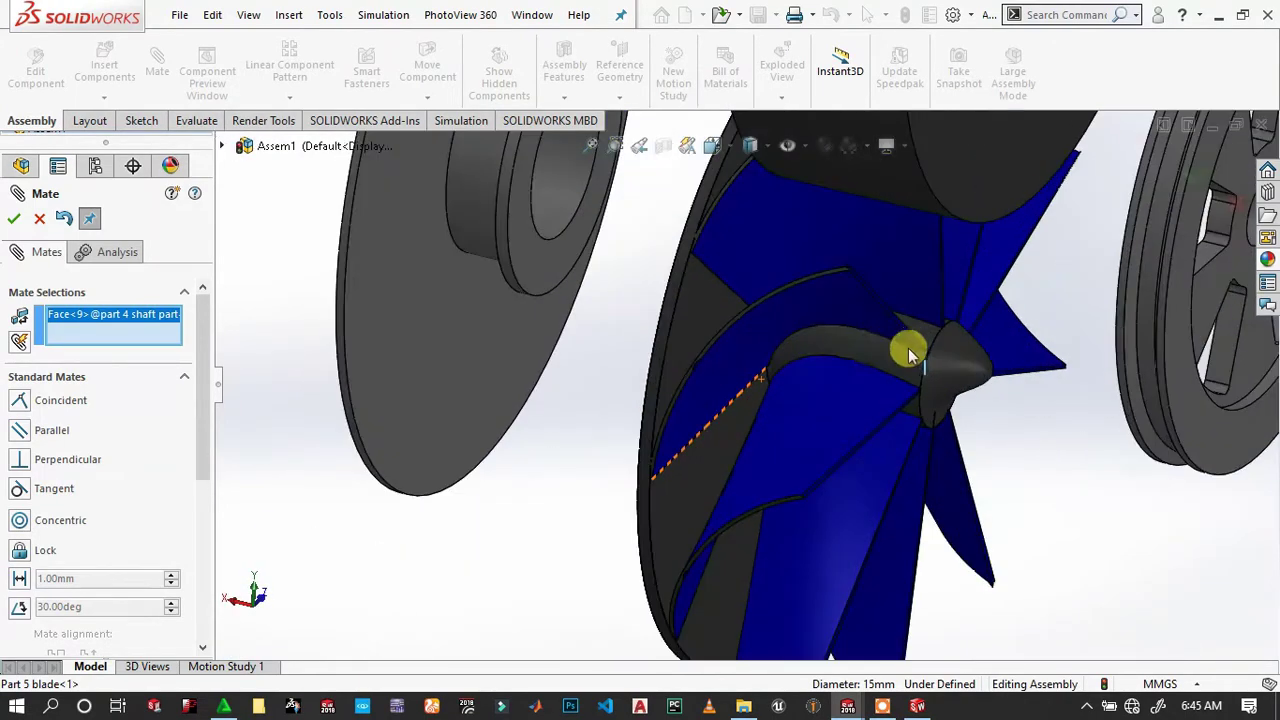
click(660, 336)
scroll(700, 390, up, 5)
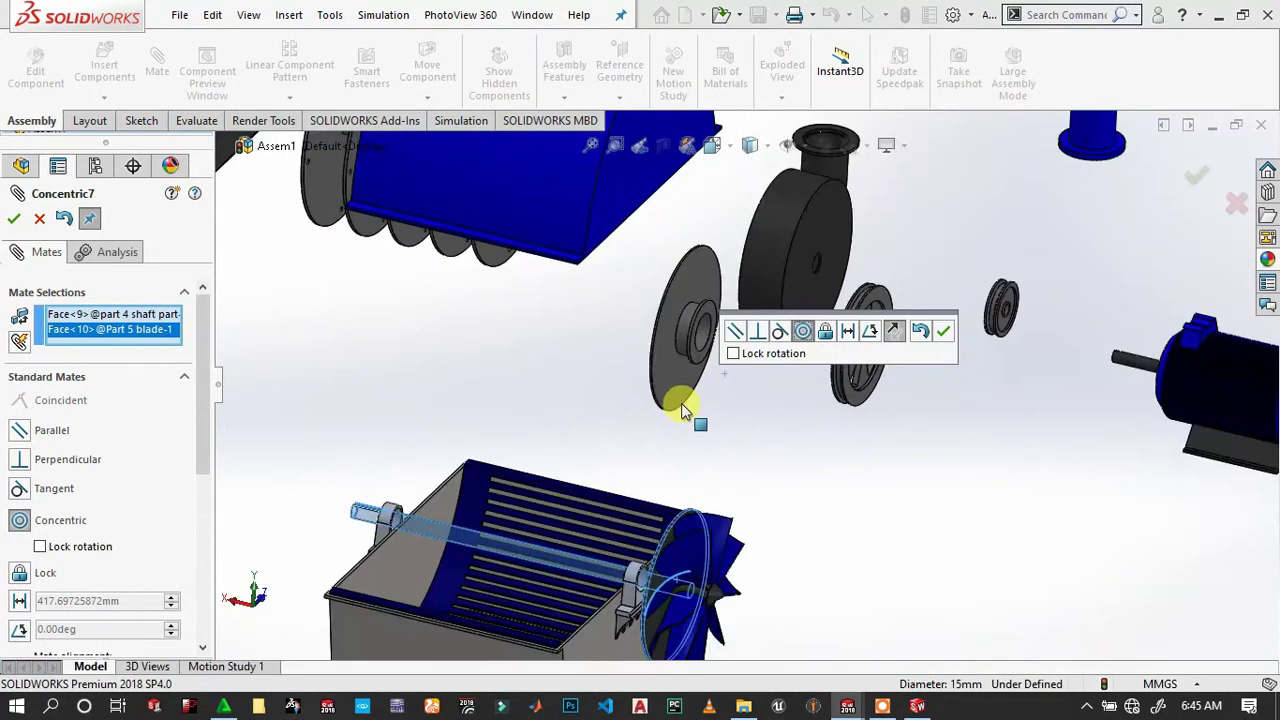
click(940, 333)
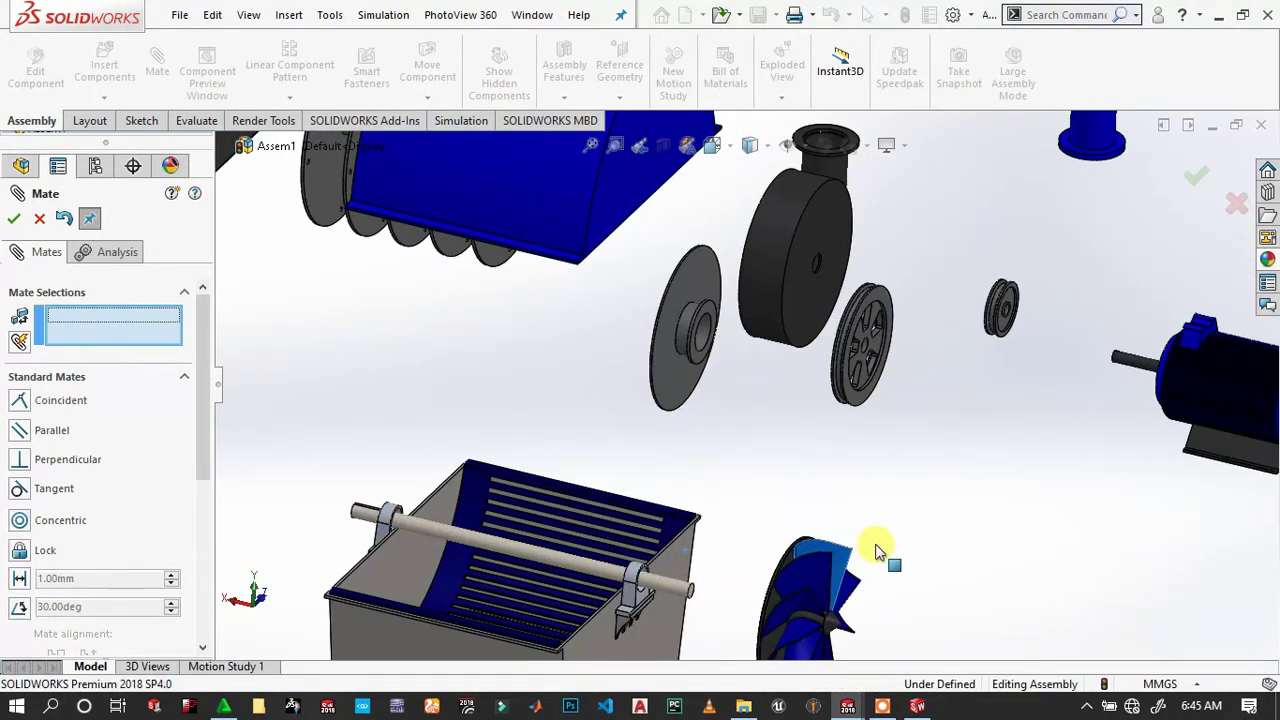
Align the fan blade's bore keyway with the shaft's key groove using a Coincident mate.
drag(757, 557, 958, 547)
scroll(652, 585, down, 2)
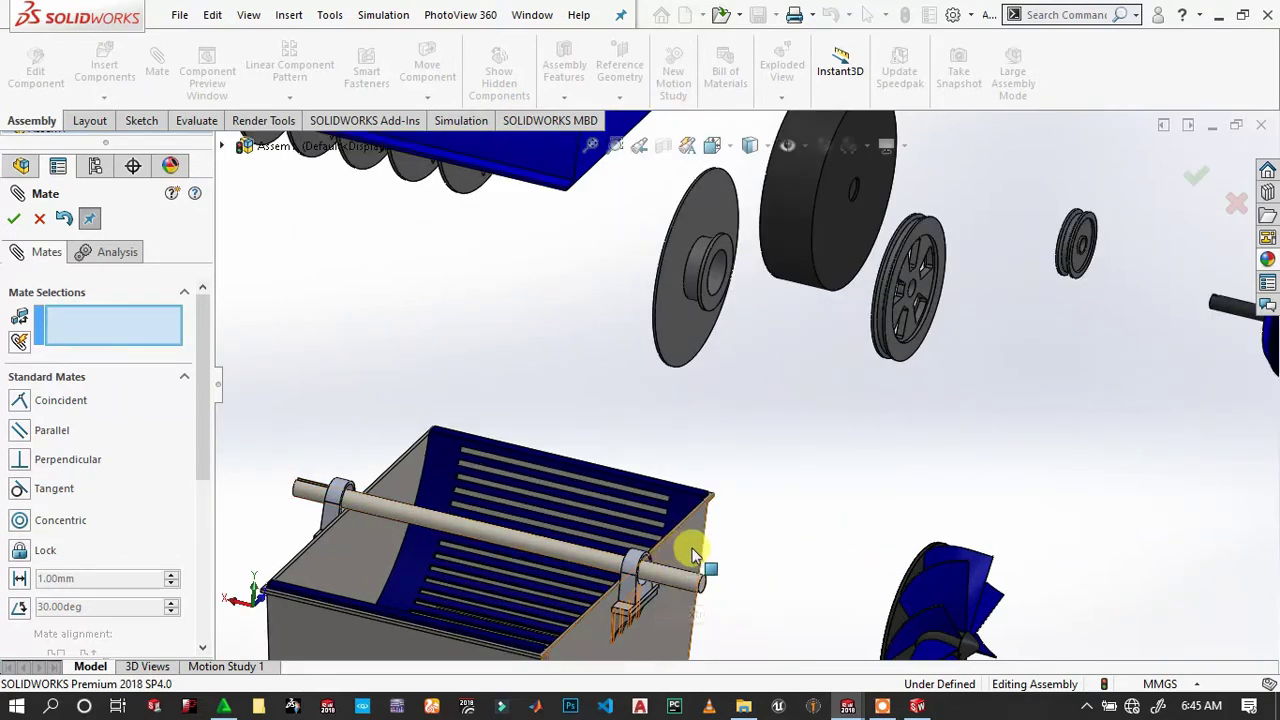
mouse_move(597, 528)
middle_down()
mouse_move(557, 537)
mouse_move(571, 600)
middle_up()
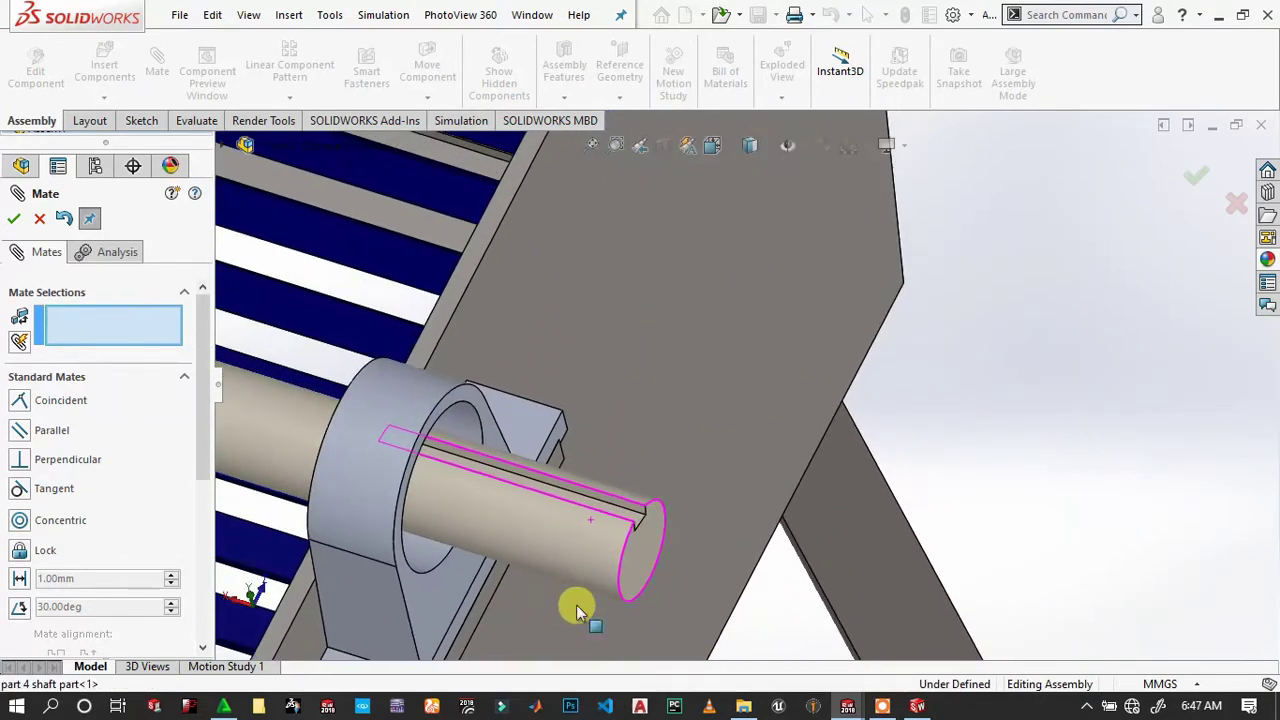
scroll(660, 483, down, 3)
click(735, 354)
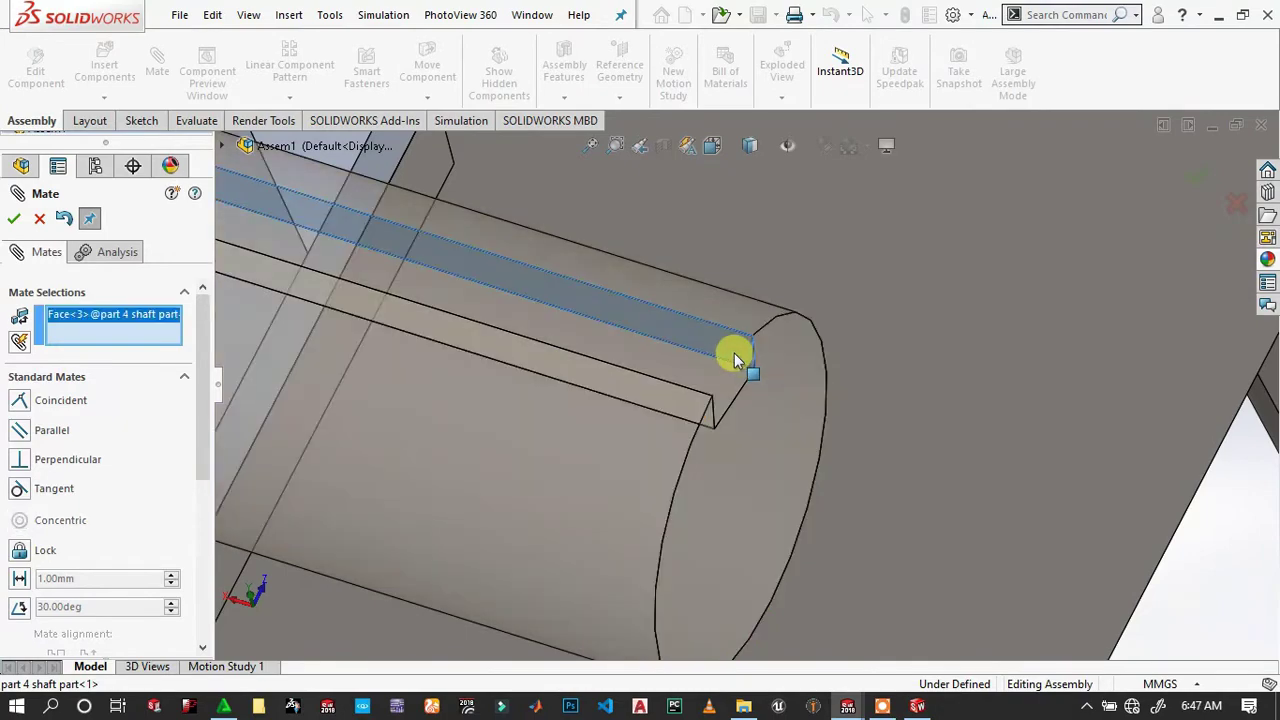
scroll(877, 396, up, 5)
scroll(1014, 423, up, 3)
scroll(1014, 425, down, 3)
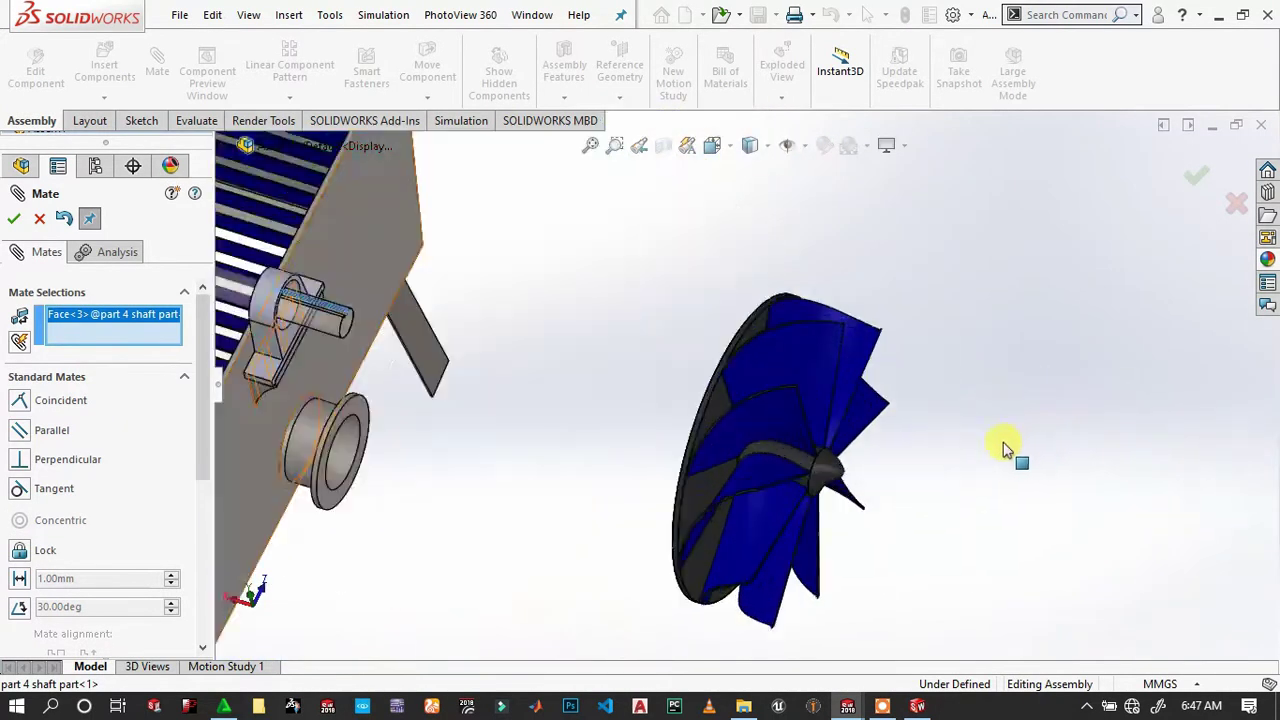
scroll(1014, 430, down, 3)
scroll(686, 434, down, 2)
scroll(623, 409, down, 2)
scroll(651, 437, down, 3)
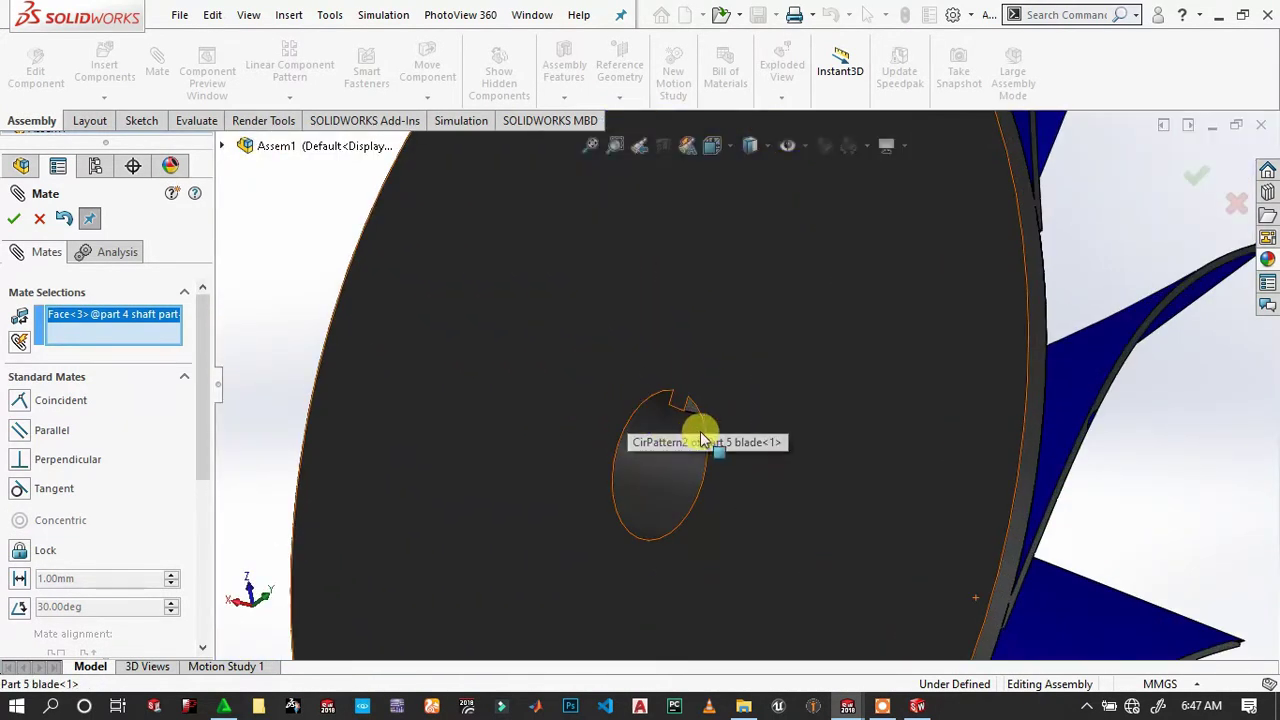
scroll(700, 391, down, 2)
scroll(663, 389, down, 1)
scroll(686, 371, down, 1)
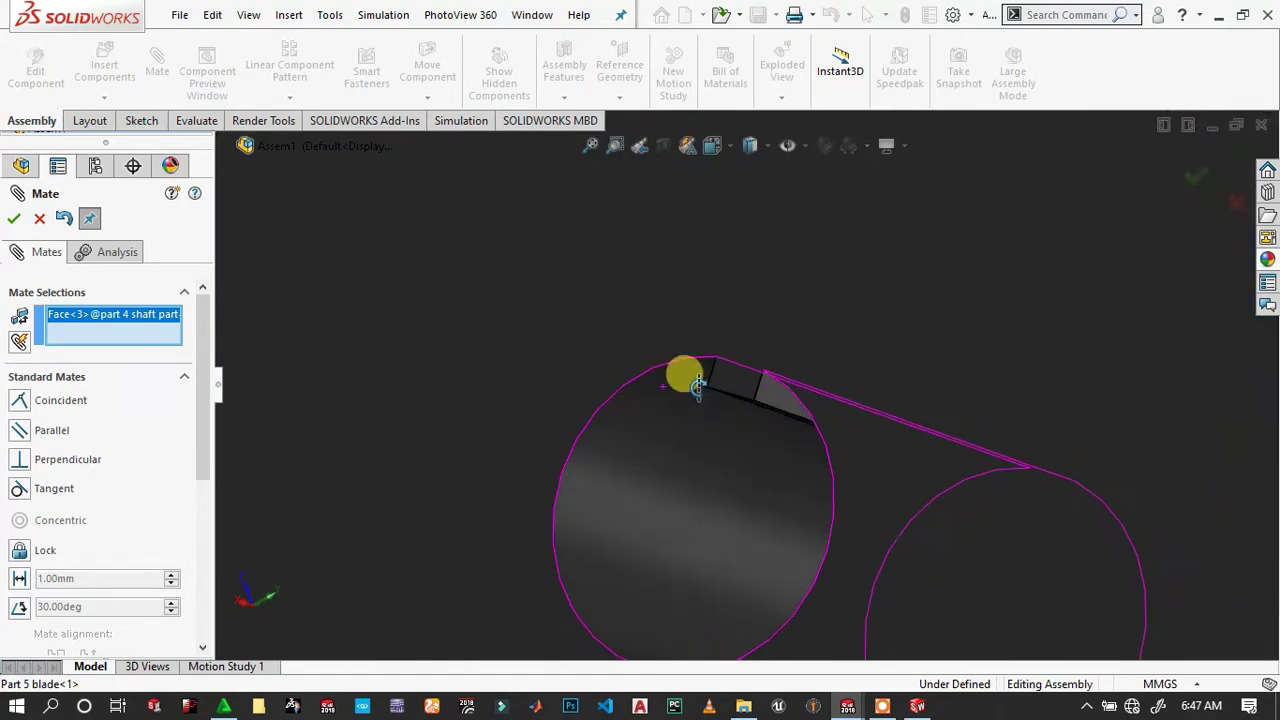
scroll(749, 397, up, 3)
scroll(737, 420, up, 3)
scroll(735, 425, down, 2)
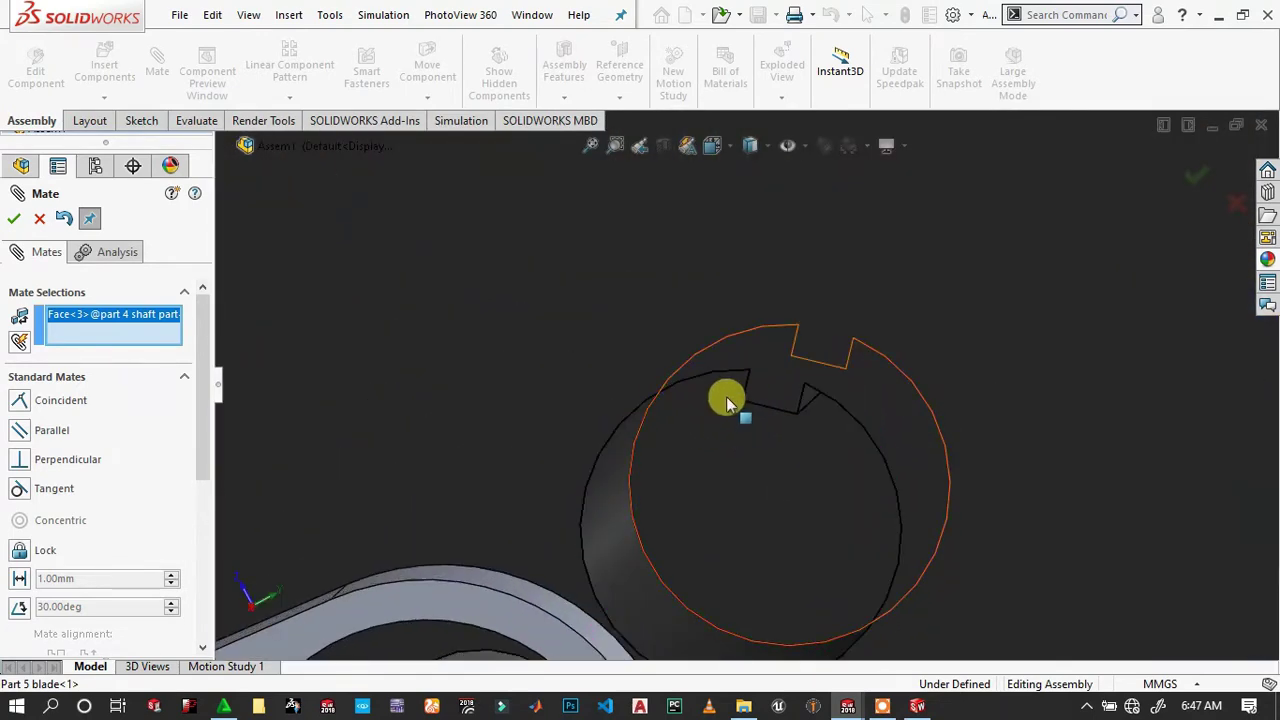
scroll(725, 400, down, 1)
scroll(800, 418, down, 2)
scroll(851, 426, down, 1)
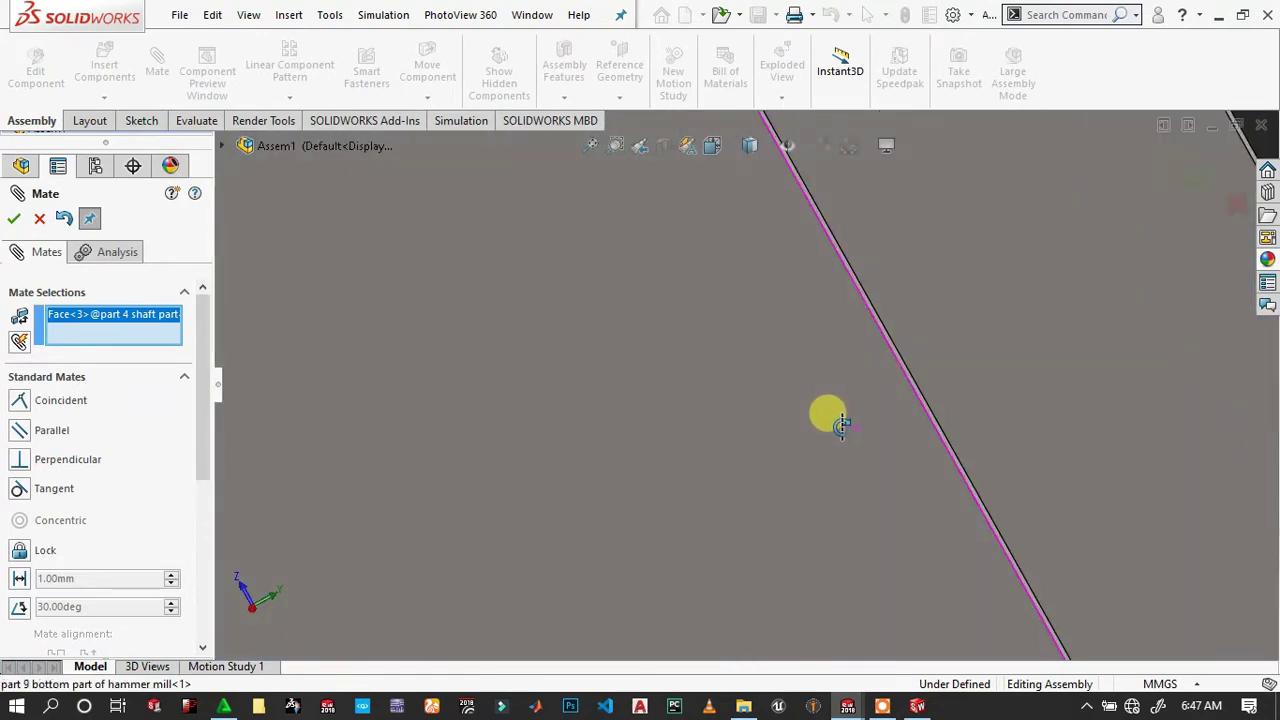
scroll(856, 423, down, 1)
scroll(858, 422, up, 1)
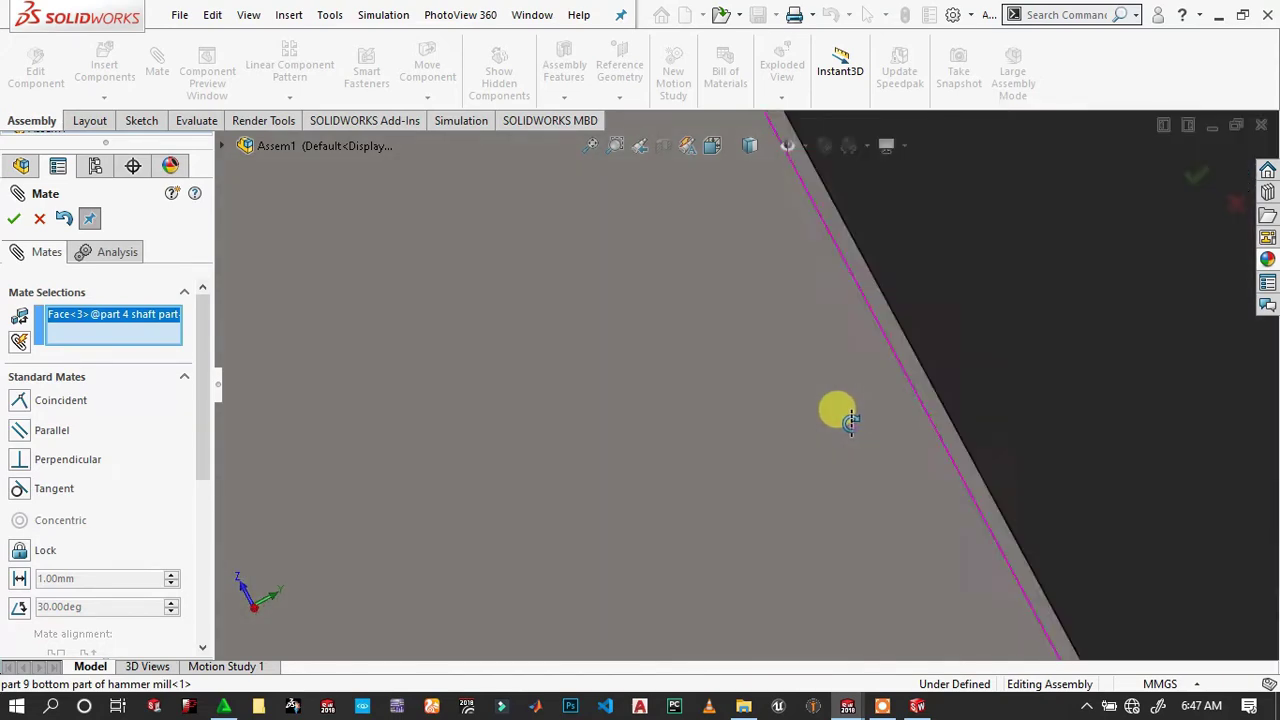
scroll(833, 412, up, 1)
scroll(1043, 400, up, 2)
scroll(1073, 432, up, 1)
scroll(723, 414, down, 2)
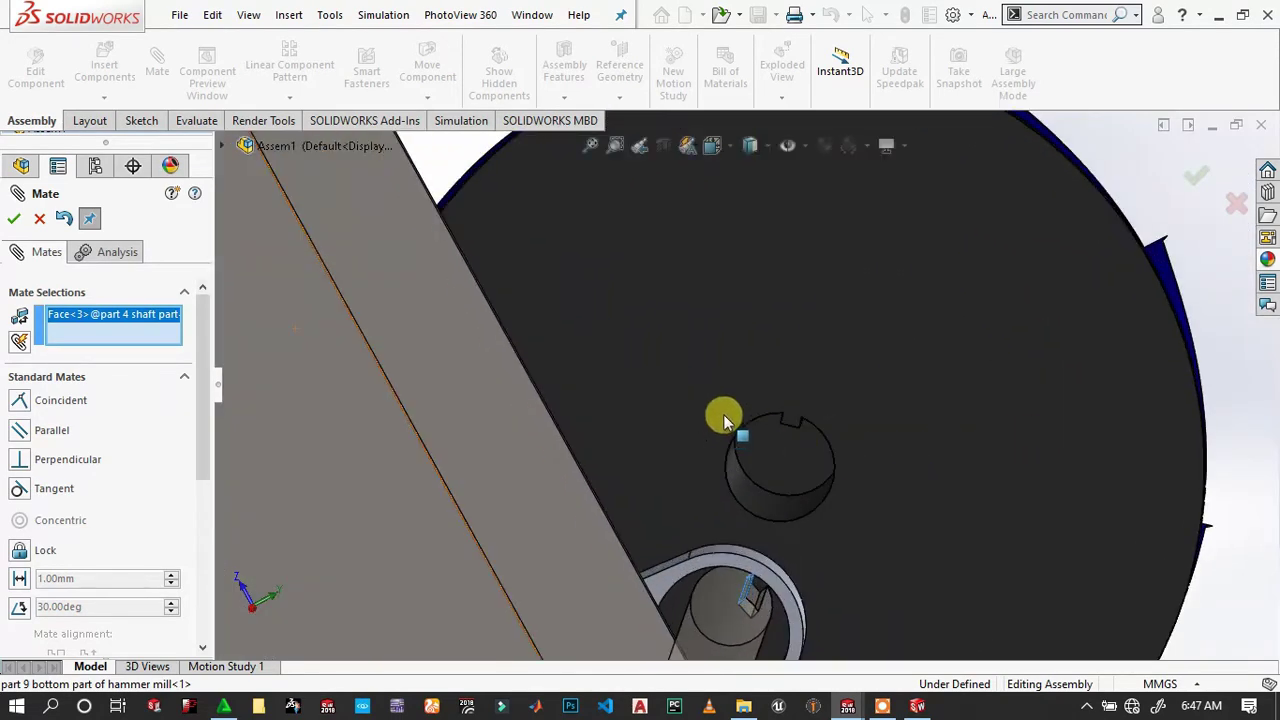
scroll(828, 423, down, 1)
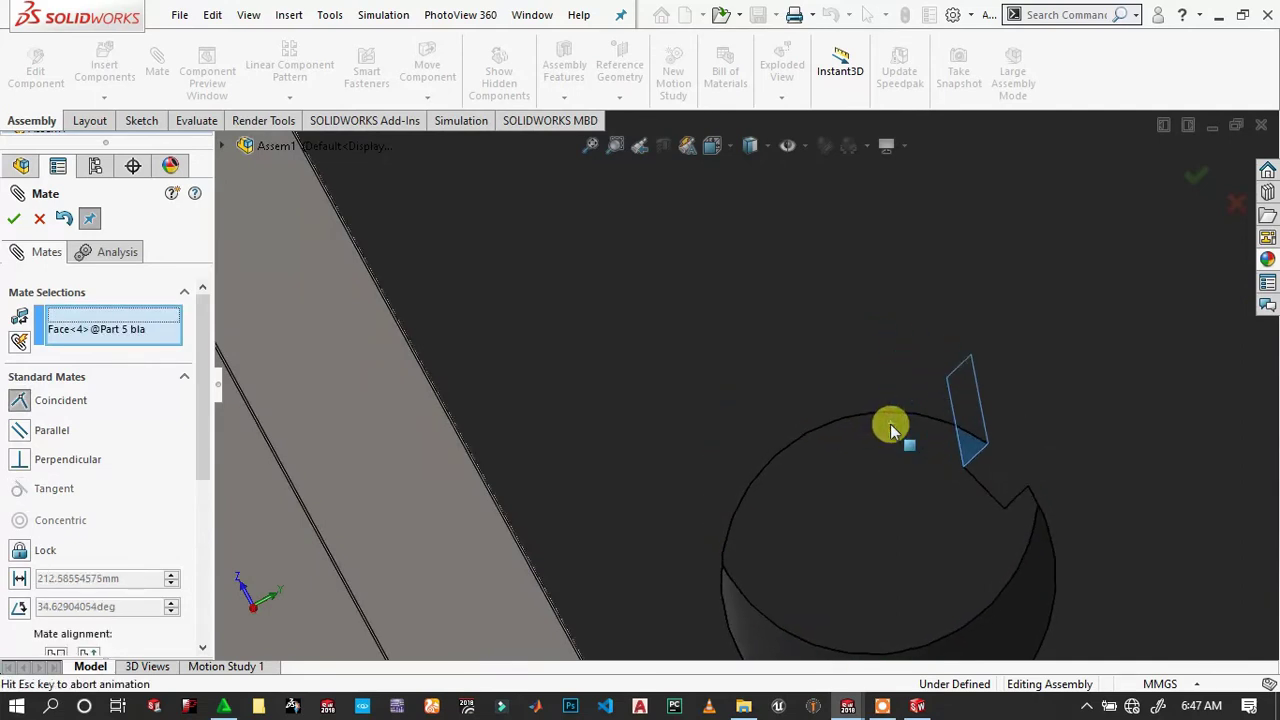
click(891, 425)
click(1103, 456)
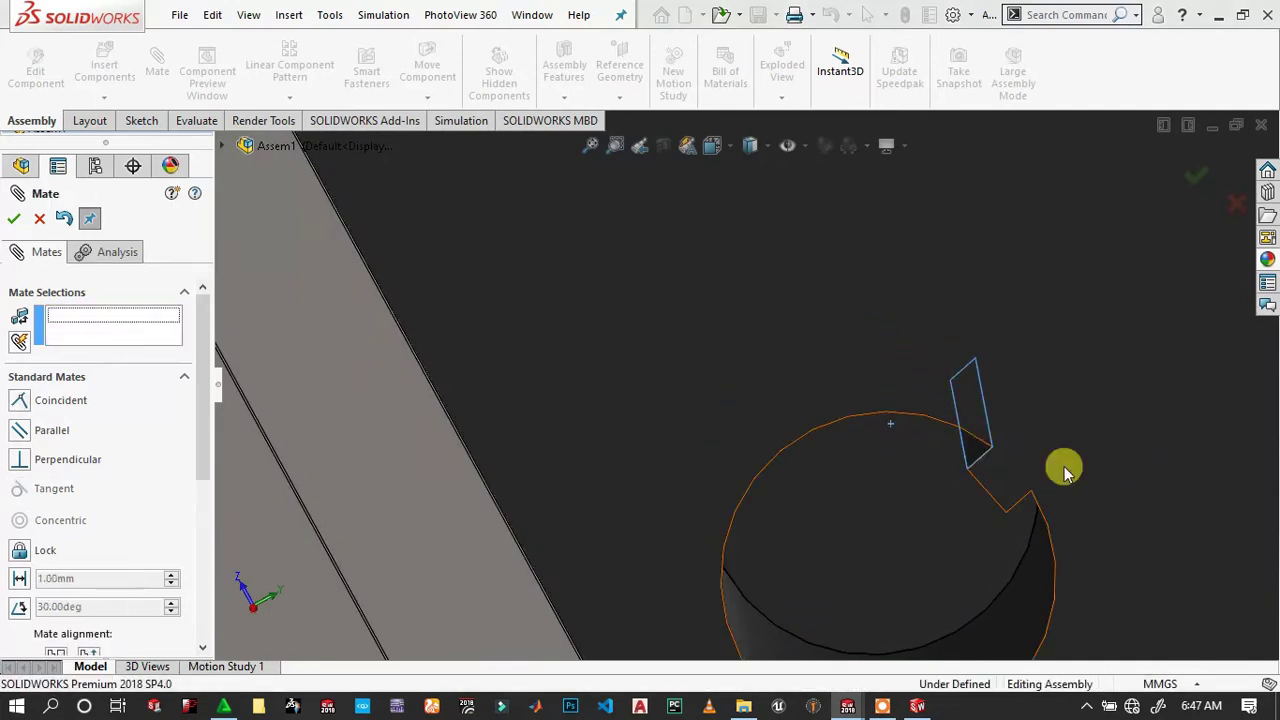
Pick the blade face and the shaft end face for a flush Coincident mate.
click(952, 527)
scroll(900, 430, up, 3)
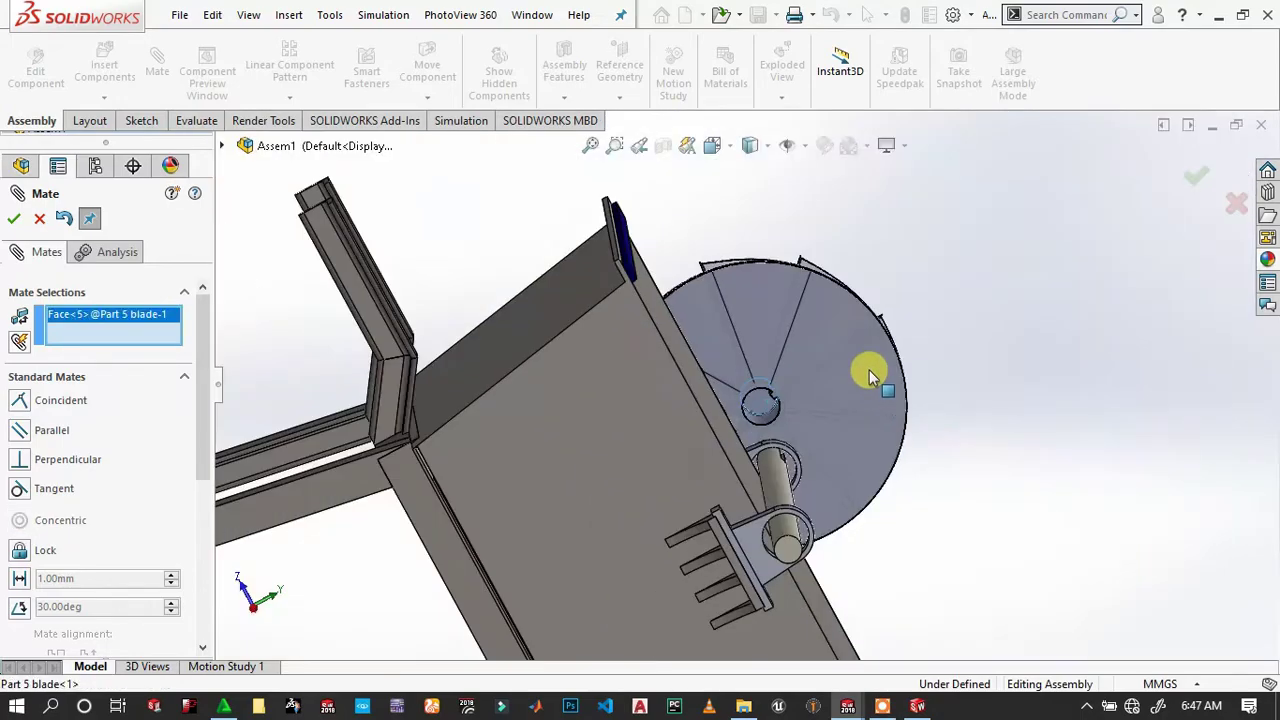
mouse_move(871, 371)
middle_down()
mouse_move(651, 434)
mouse_move(569, 389)
mouse_move(617, 374)
middle_up()
scroll(1149, 517, down, 2)
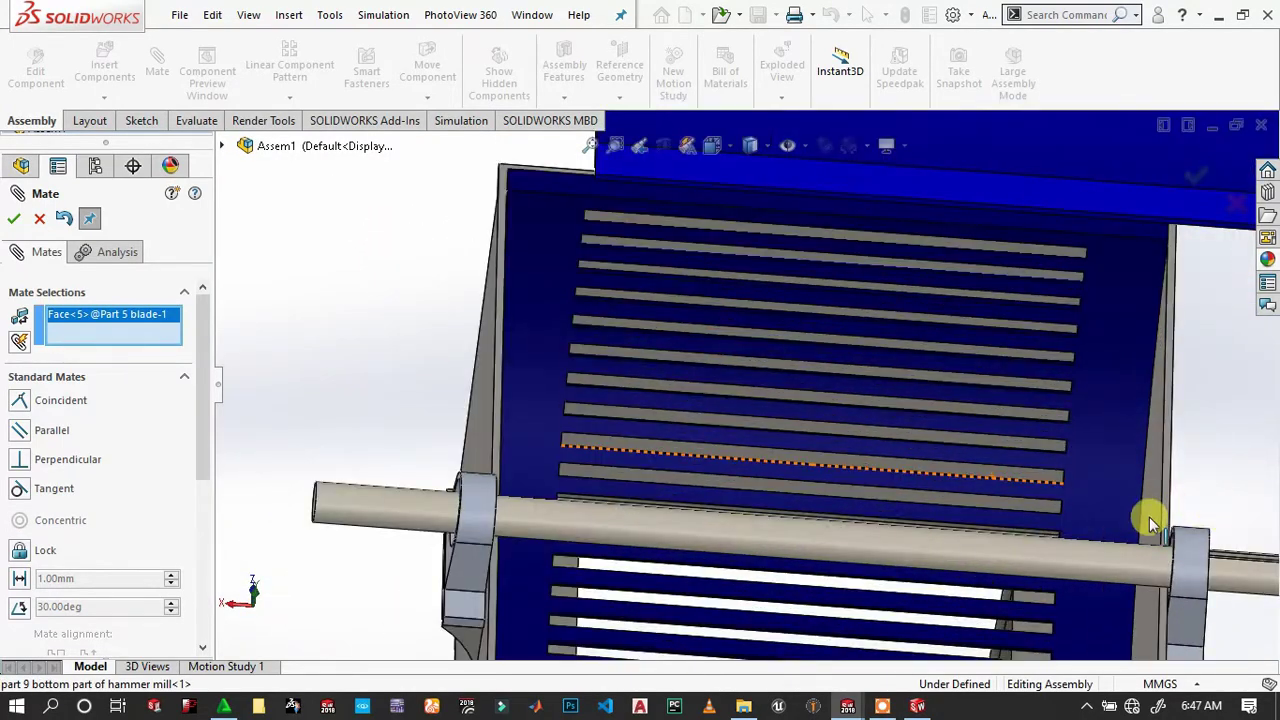
middle_drag(1149, 517, 1100, 514)
scroll(1243, 568, down, 2)
scroll(1014, 520, down, 2)
scroll(1088, 491, down, 2)
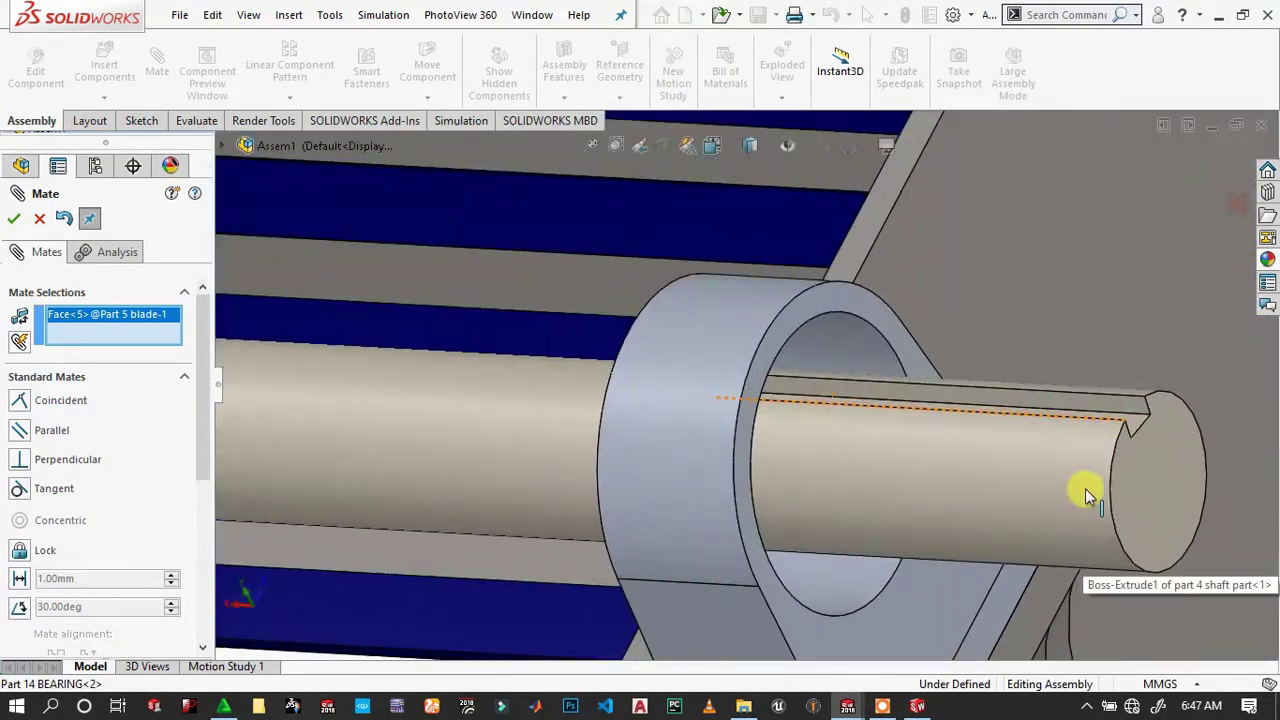
click(1144, 483)
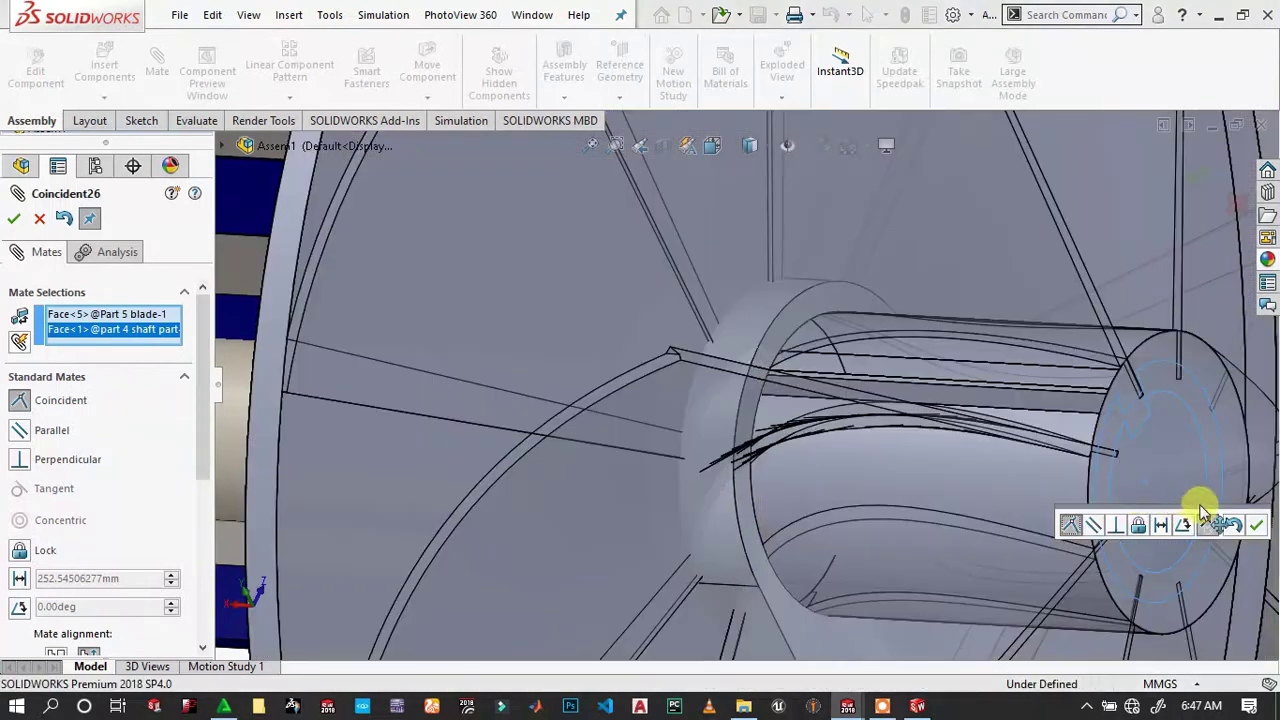
Accept the flush fan-to-shaft-end mate, then undo it.
click(1258, 527)
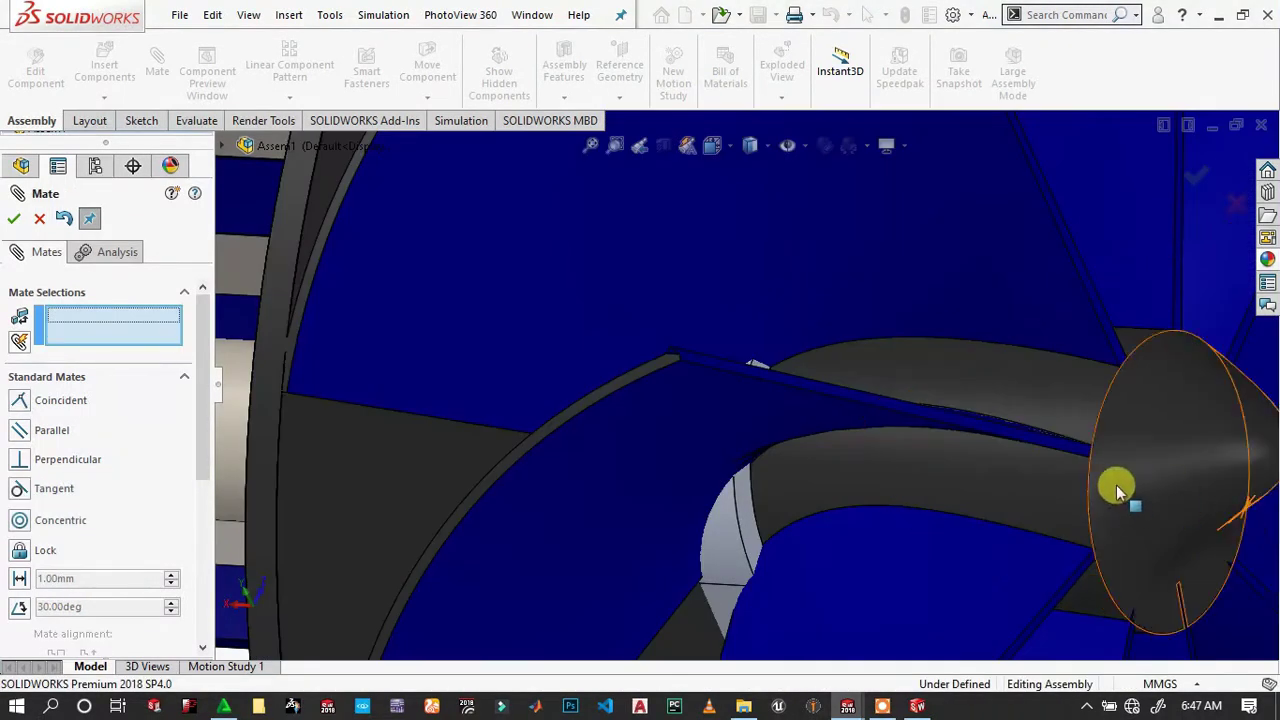
scroll(1110, 489, up, 2)
scroll(992, 439, up, 2)
scroll(870, 374, down, 3)
scroll(852, 323, down, 3)
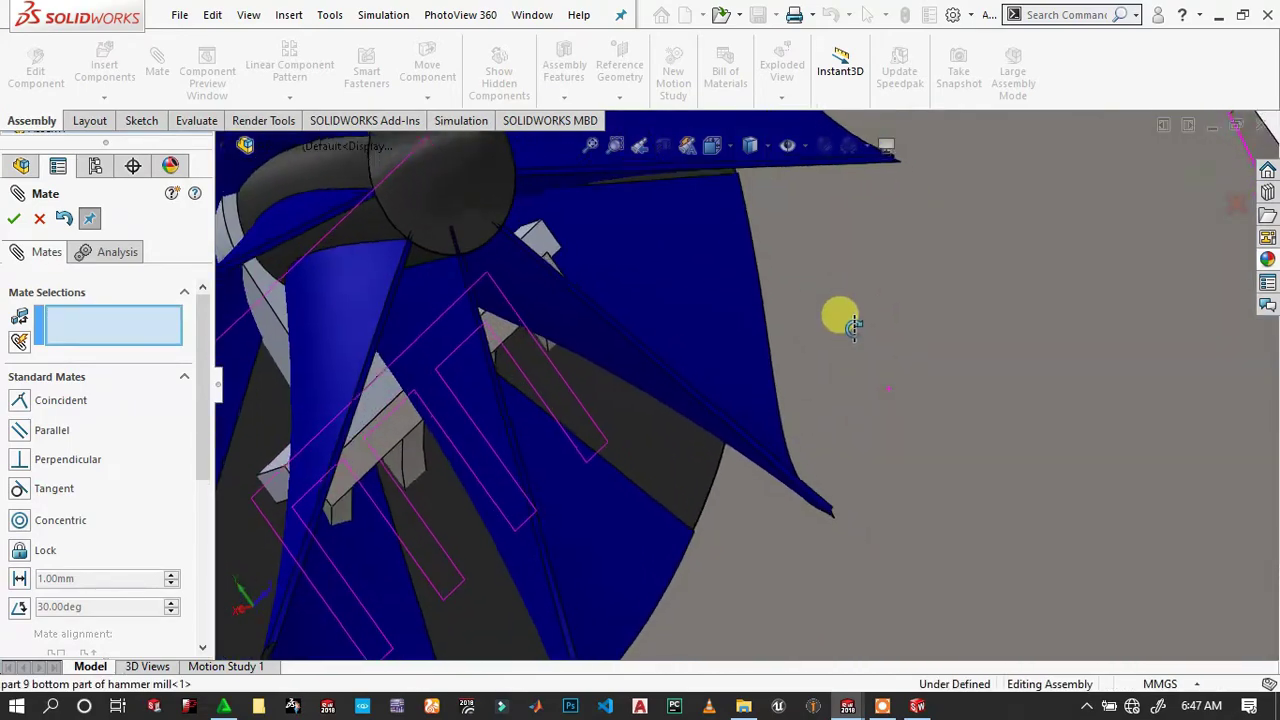
middle_drag(852, 323, 1043, 421)
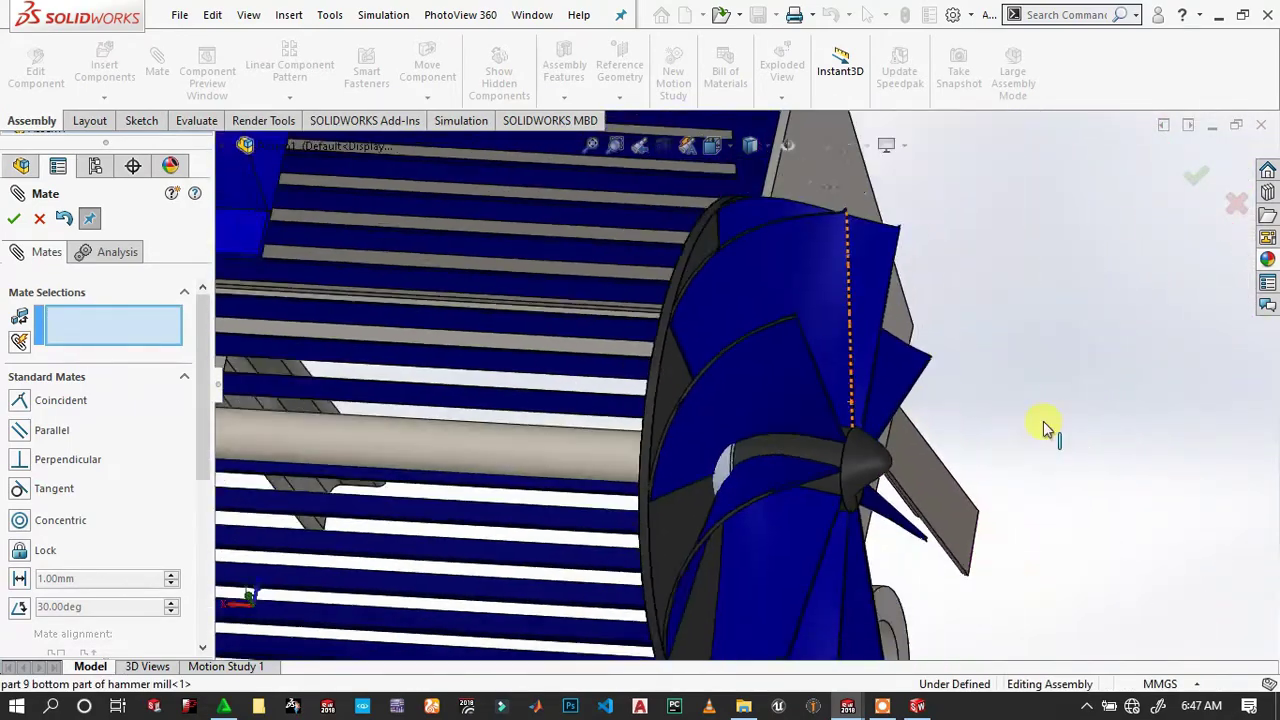
scroll(1043, 421, up, 3)
mouse_move(957, 437)
middle_down()
mouse_move(720, 323)
mouse_move(751, 363)
mouse_move(749, 436)
mouse_move(766, 391)
mouse_move(777, 400)
mouse_move(766, 415)
mouse_move(778, 405)
mouse_move(583, 345)
middle_up()
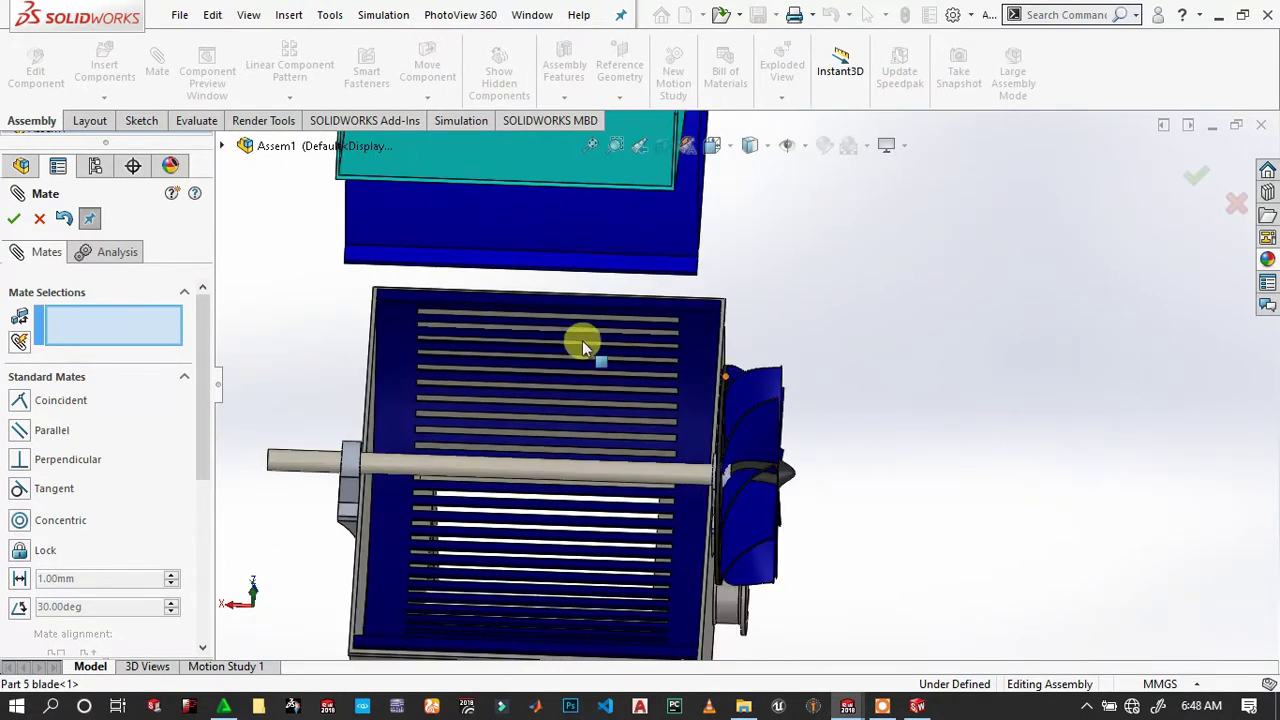
click(63, 220)
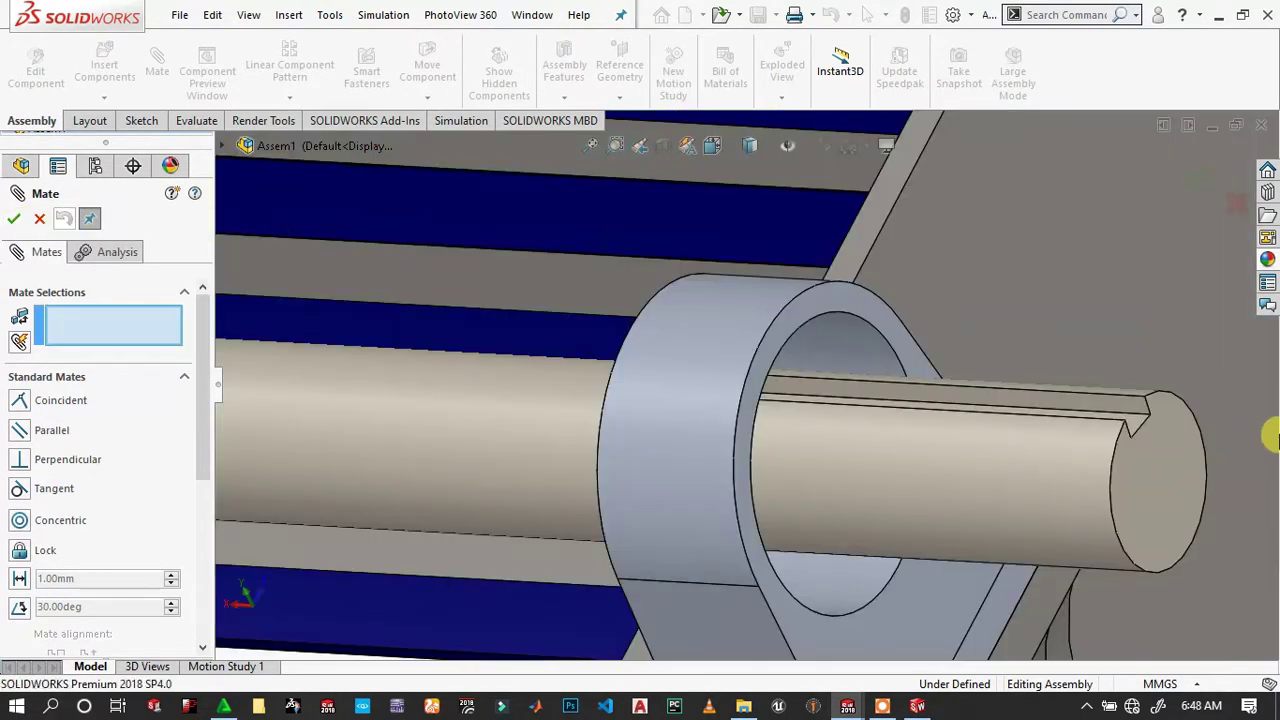
Reselect the shaft end and blade faces and apply a 15 mm Distance mate.
click(1160, 465)
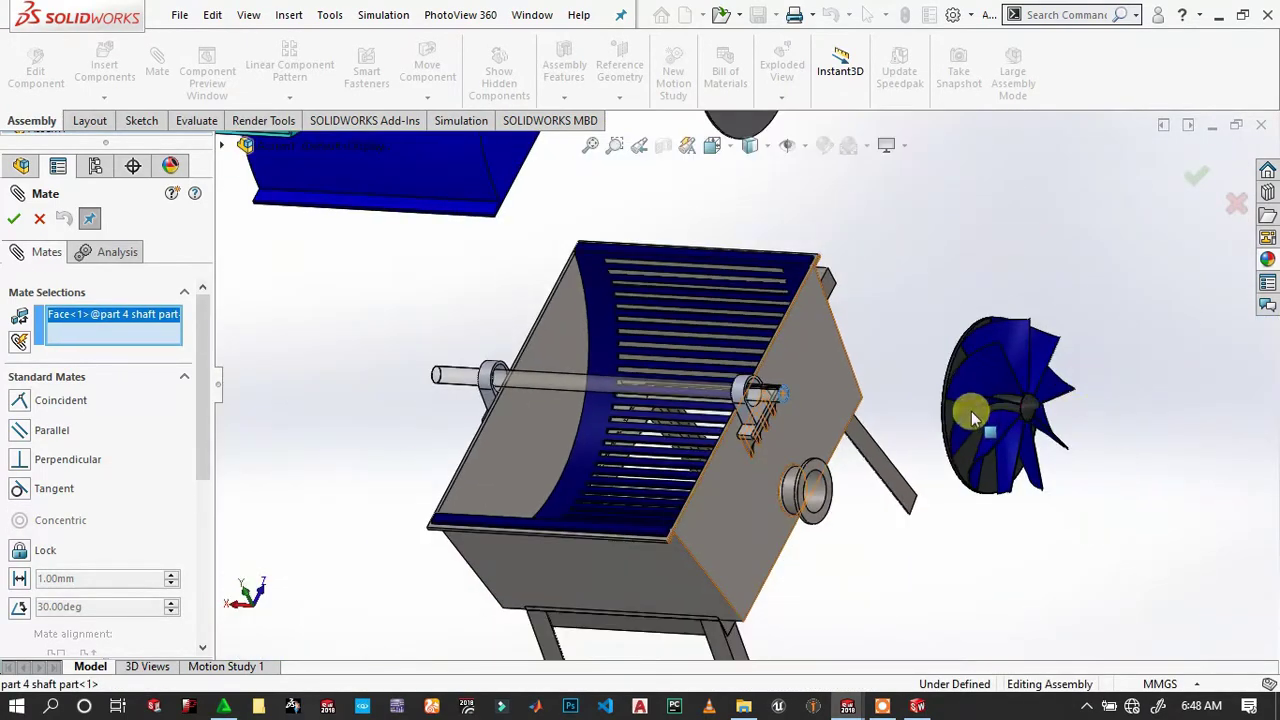
middle_drag(972, 416, 1051, 434)
scroll(943, 391, down, 5)
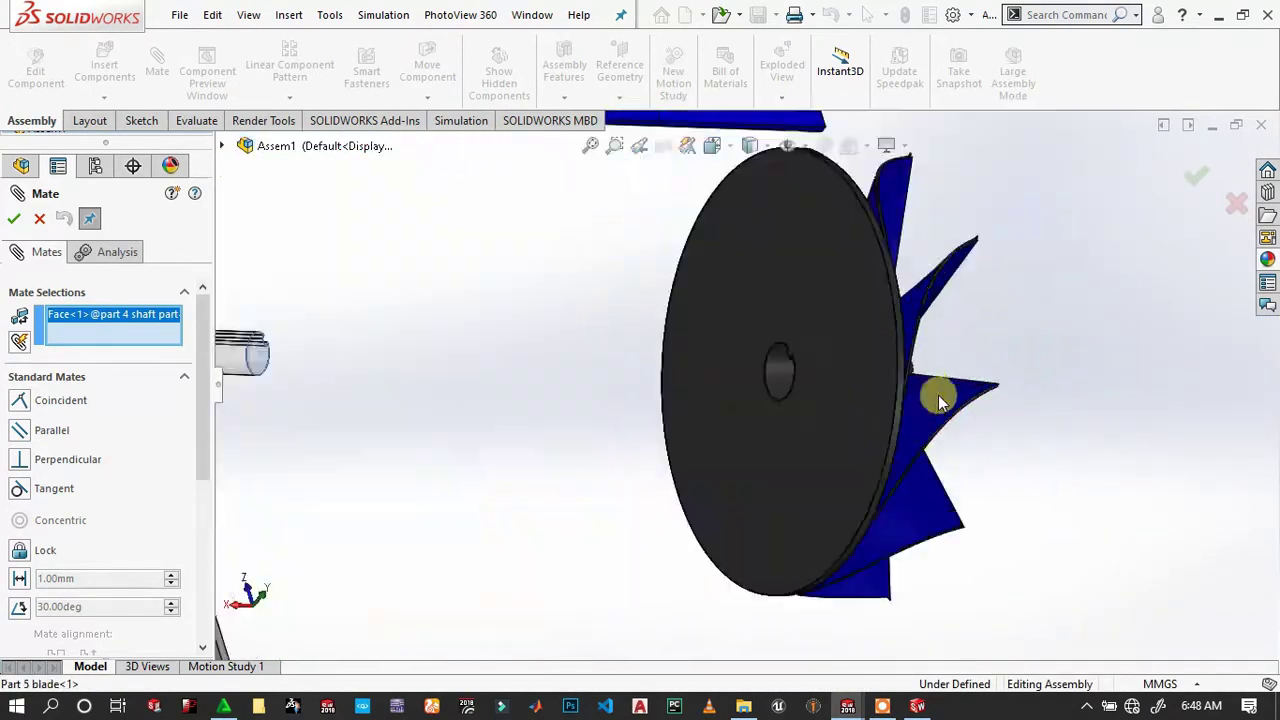
middle_drag(770, 365, 680, 360)
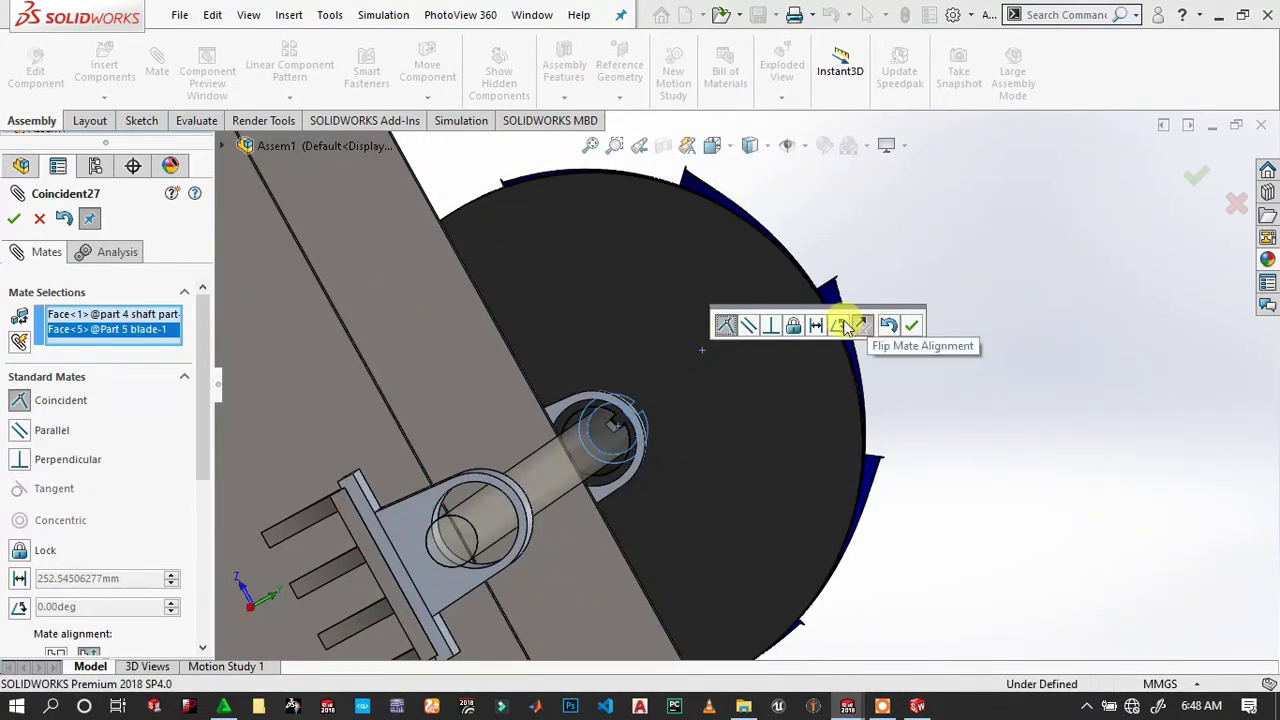
click(816, 327)
text(15)
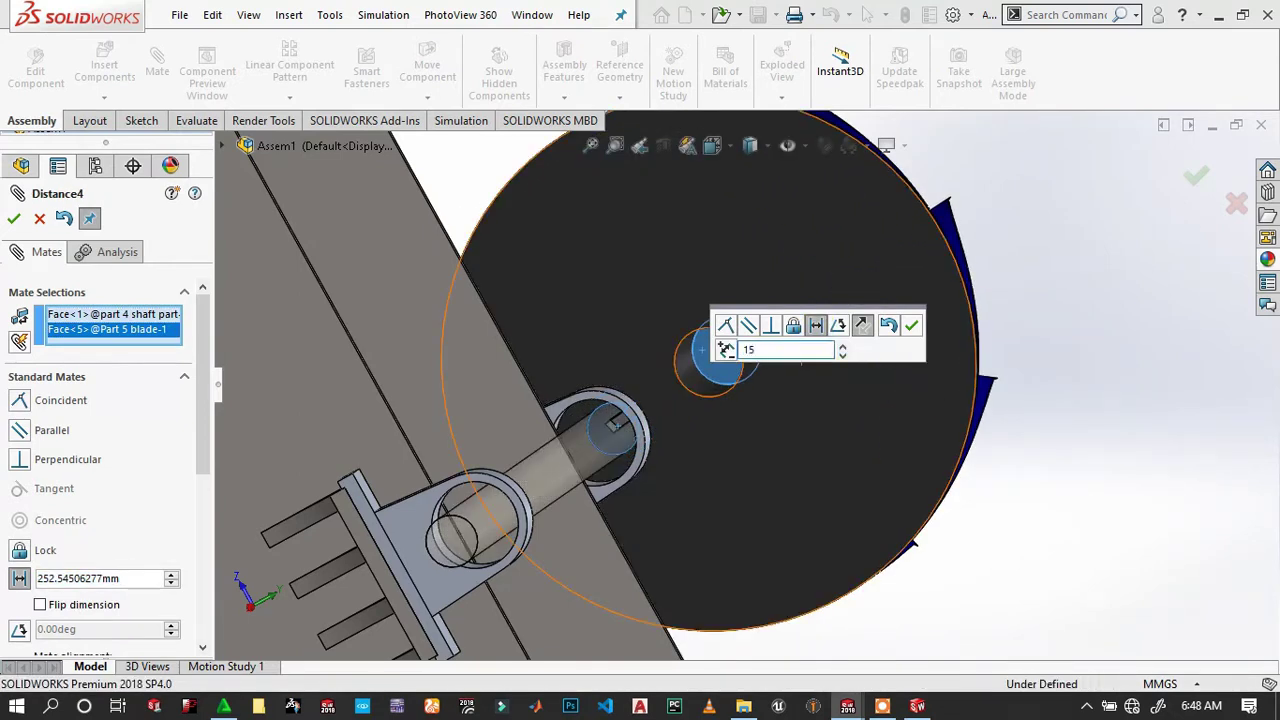
key(Return)
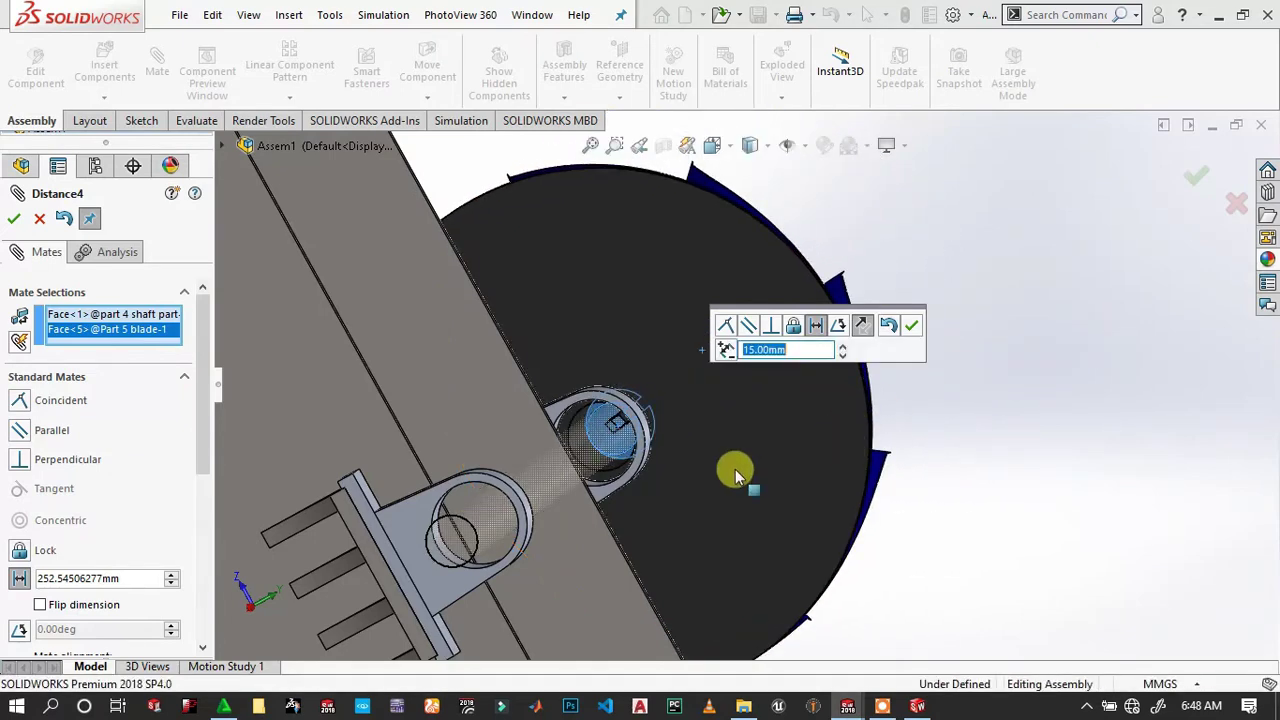
middle_drag(735, 469, 592, 396)
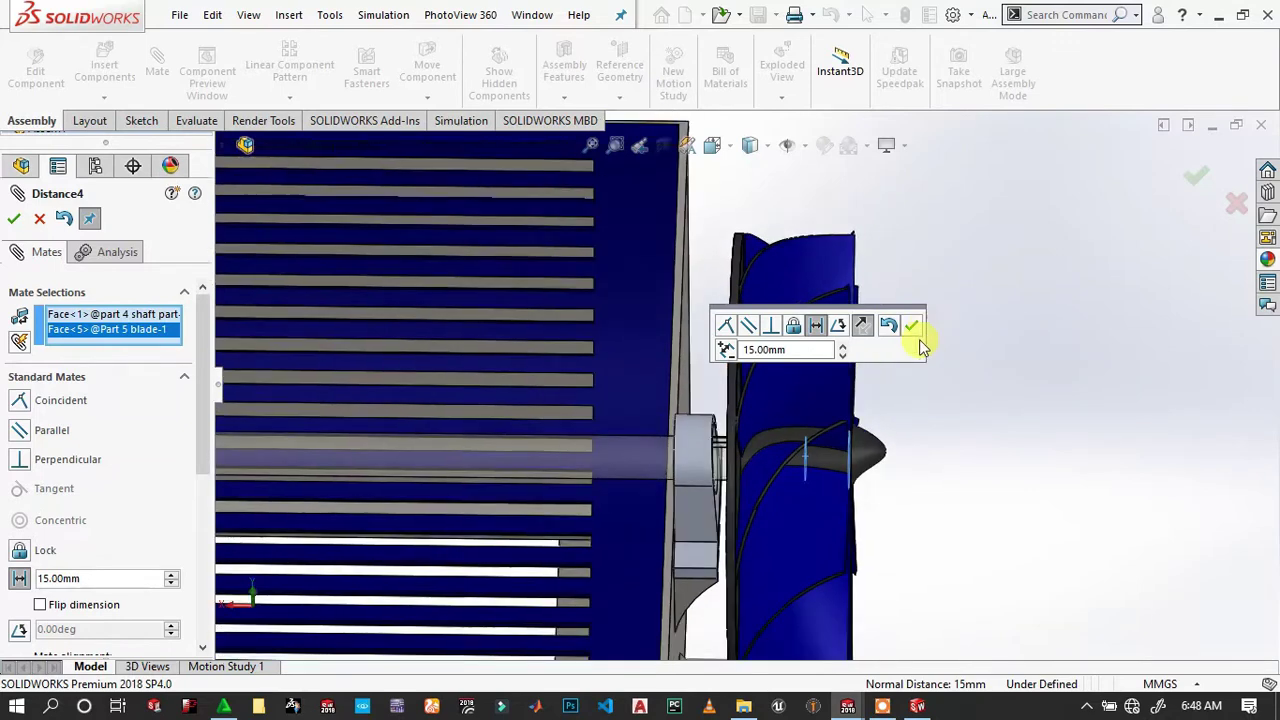
drag(809, 349, 751, 349)
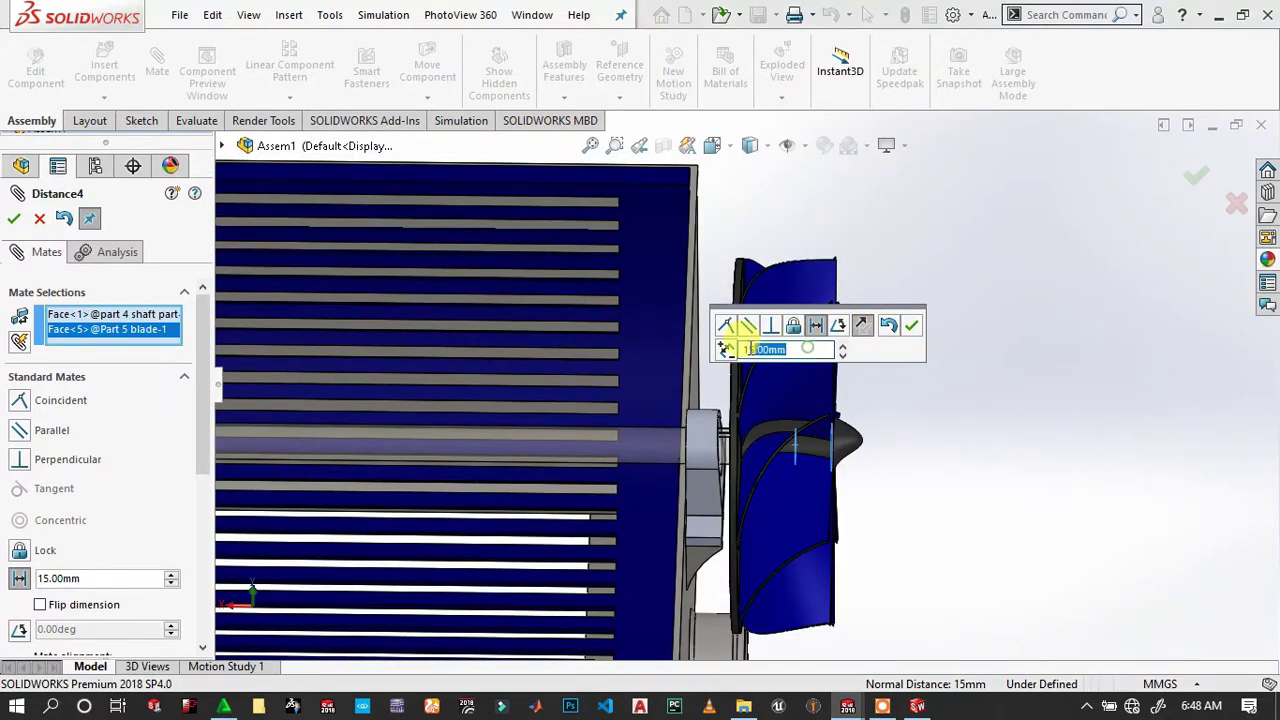
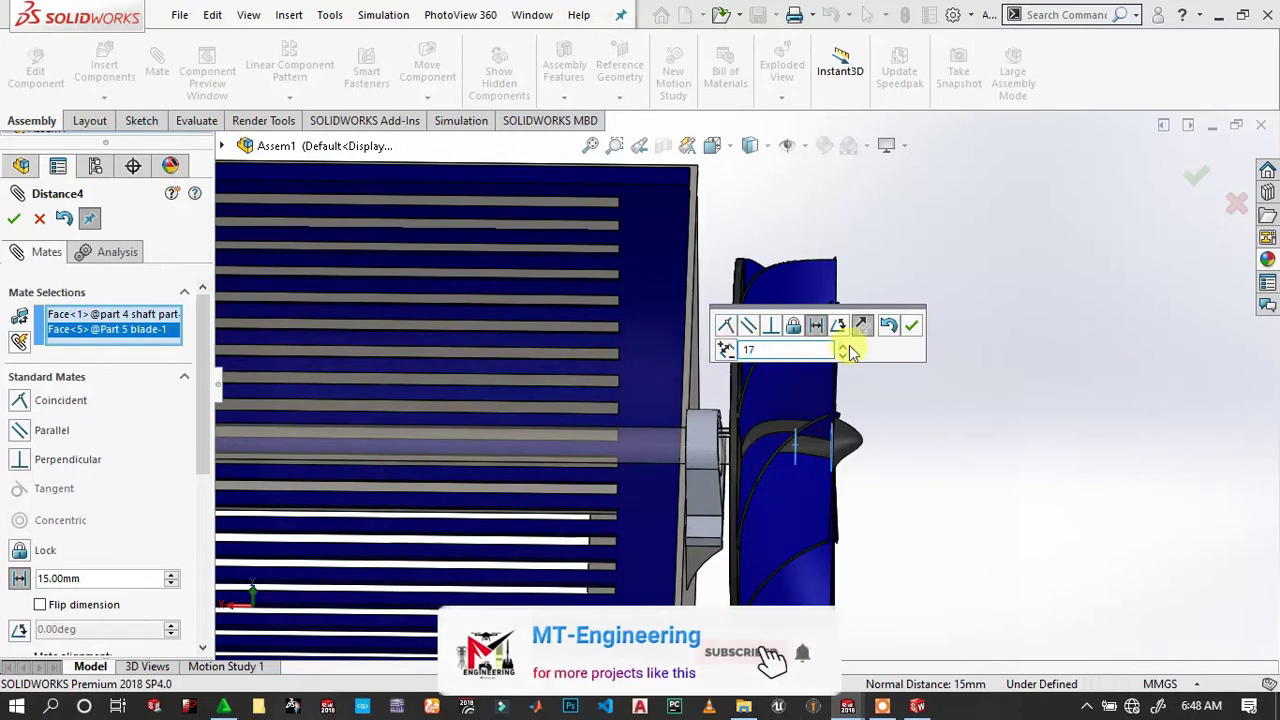
Accept the 17 mm Distance mate between the shaft part and the blade.
click(910, 324)
scroll(800, 445, down, 2)
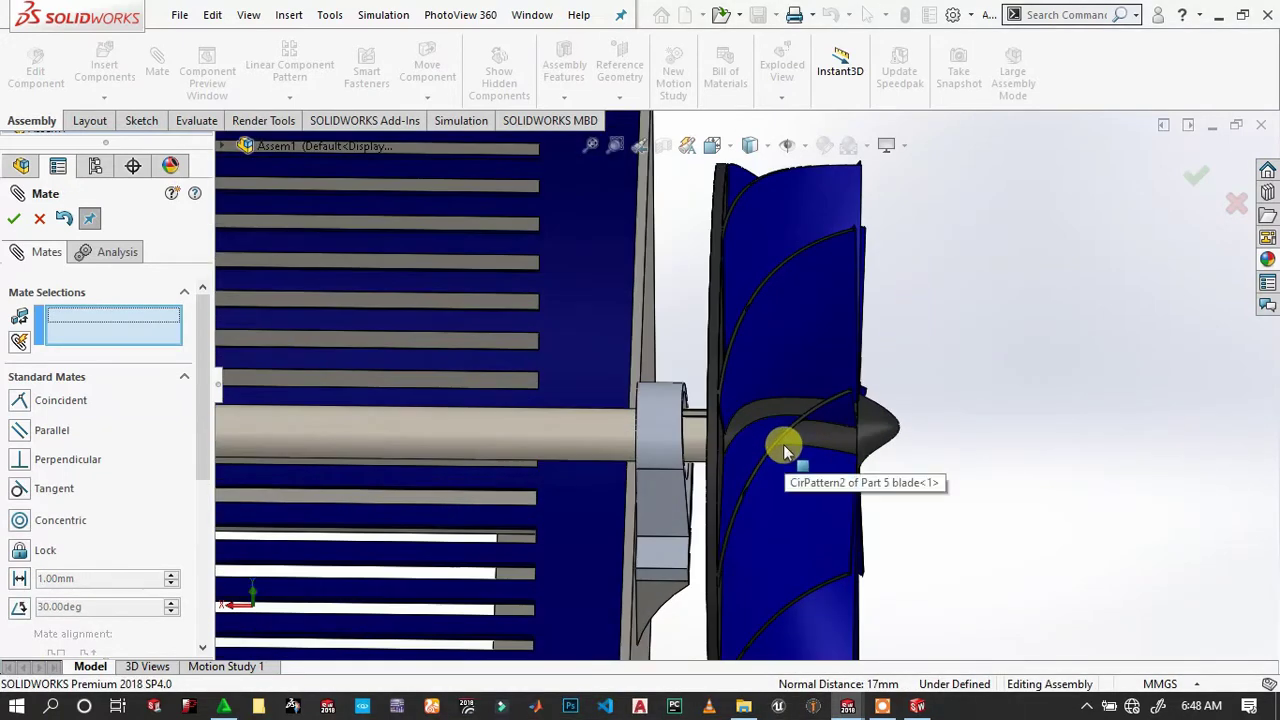
scroll(783, 448, up, 1)
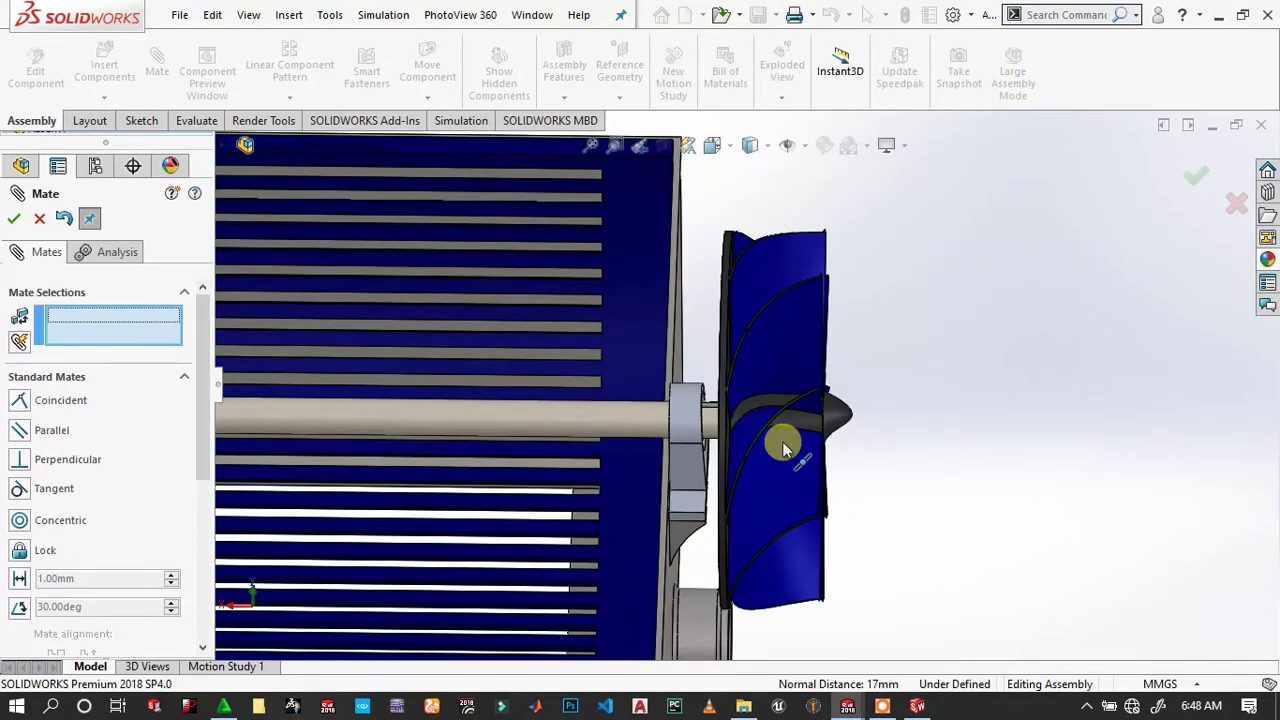
scroll(783, 448, up, 2)
Mate the blade housing concentric with the blade, with flipped alignment.
mouse_move(783, 448)
middle_down()
mouse_move(800, 430)
mouse_move(786, 428)
mouse_move(757, 343)
mouse_move(714, 337)
middle_up()
scroll(929, 351, up, 2)
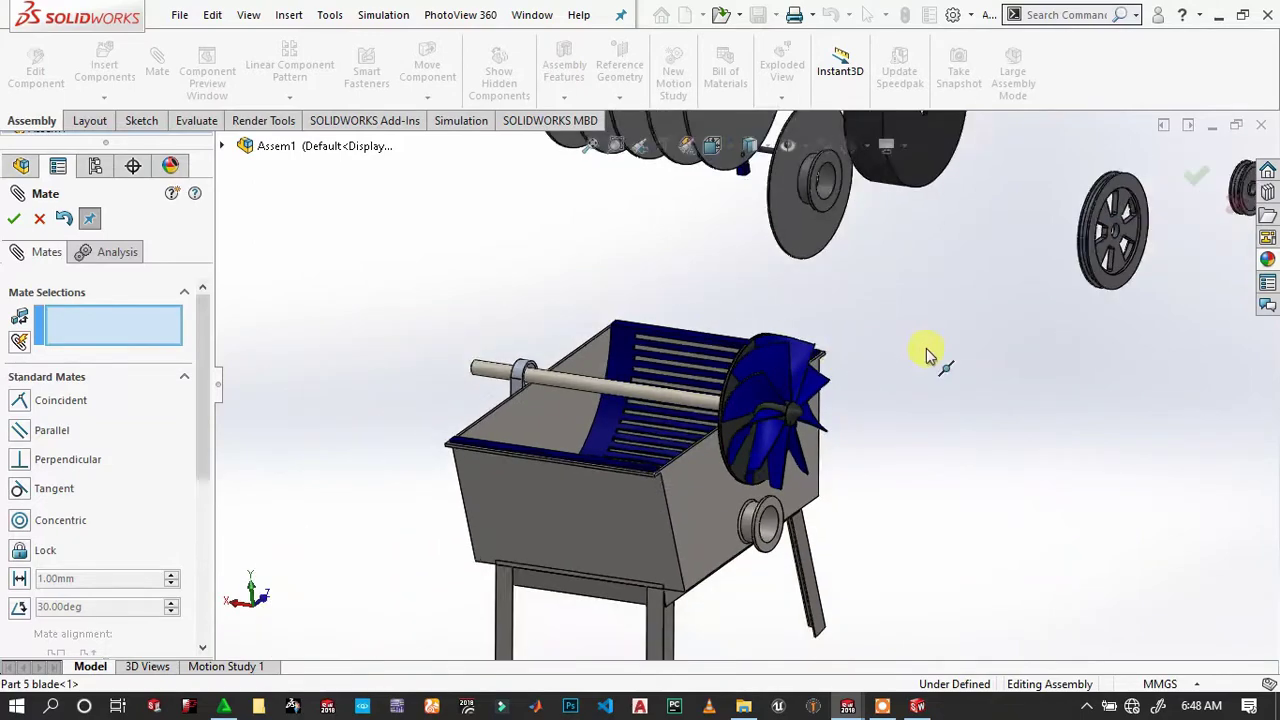
scroll(1023, 266, up, 2)
scroll(782, 183, down, 3)
scroll(783, 183, up, 1)
scroll(703, 300, down, 10)
click(703, 300)
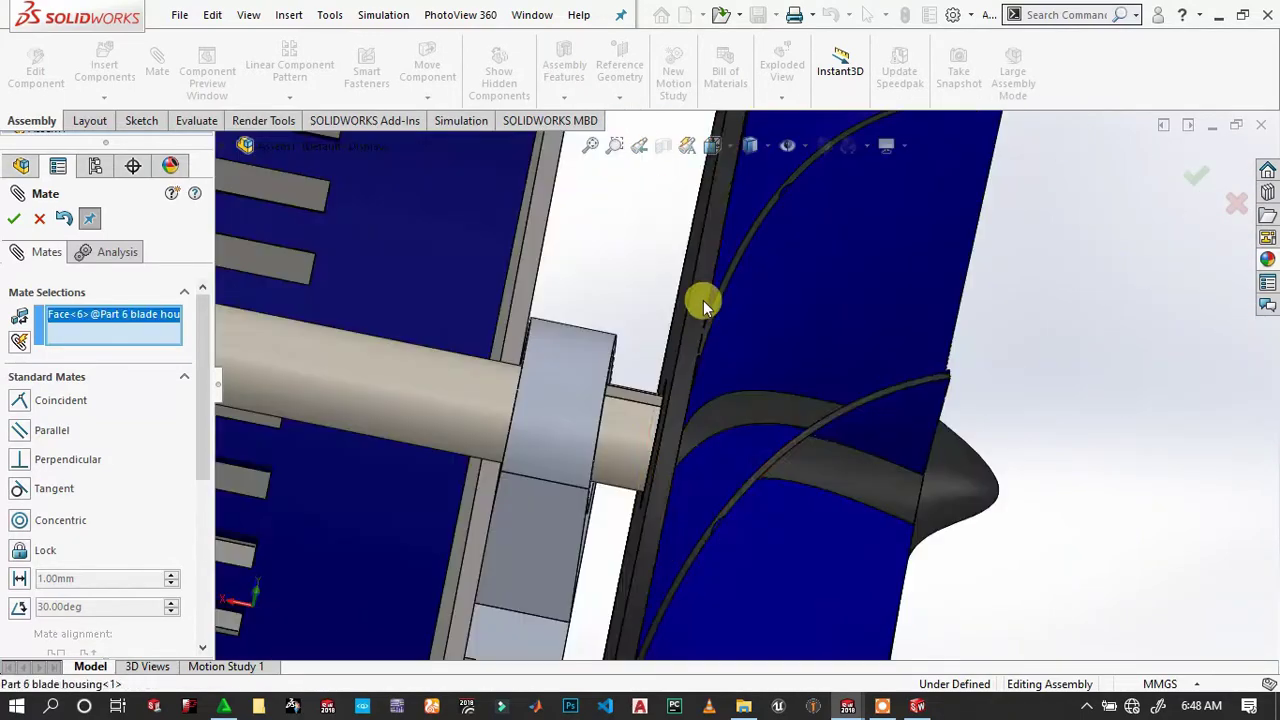
click(701, 304)
scroll(957, 449, up, 3)
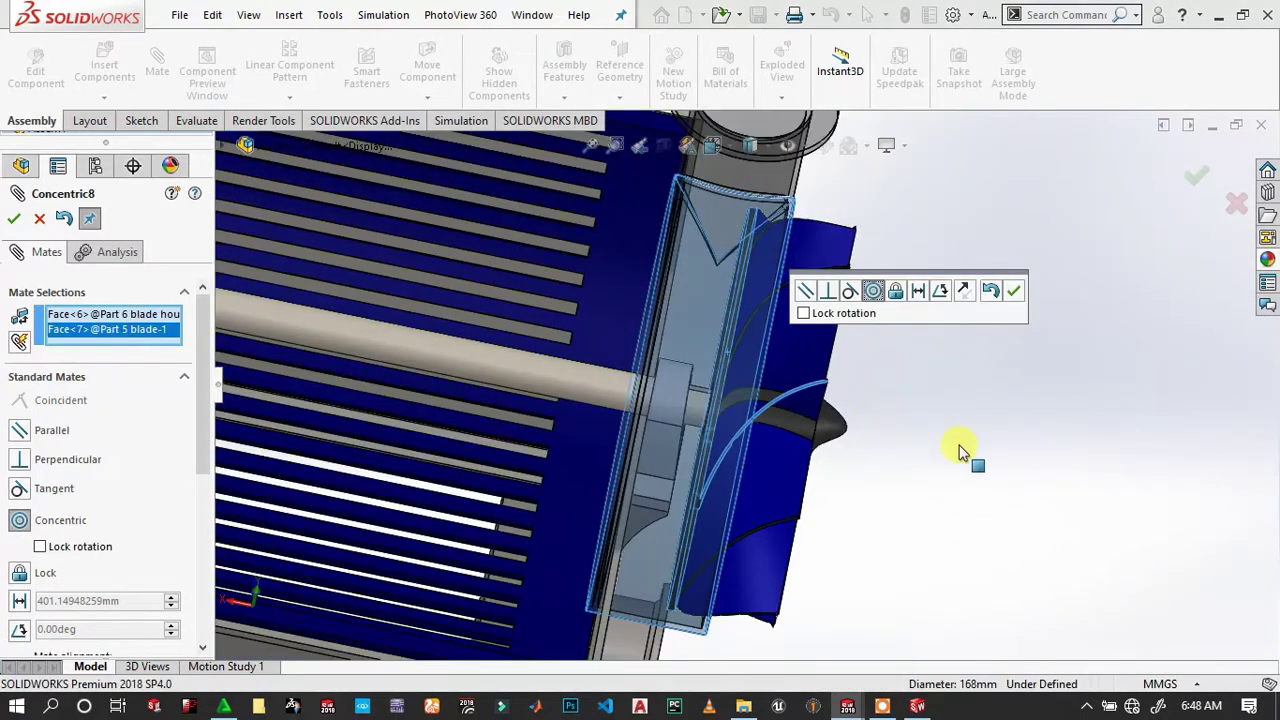
scroll(845, 390, up, 4)
click(966, 289)
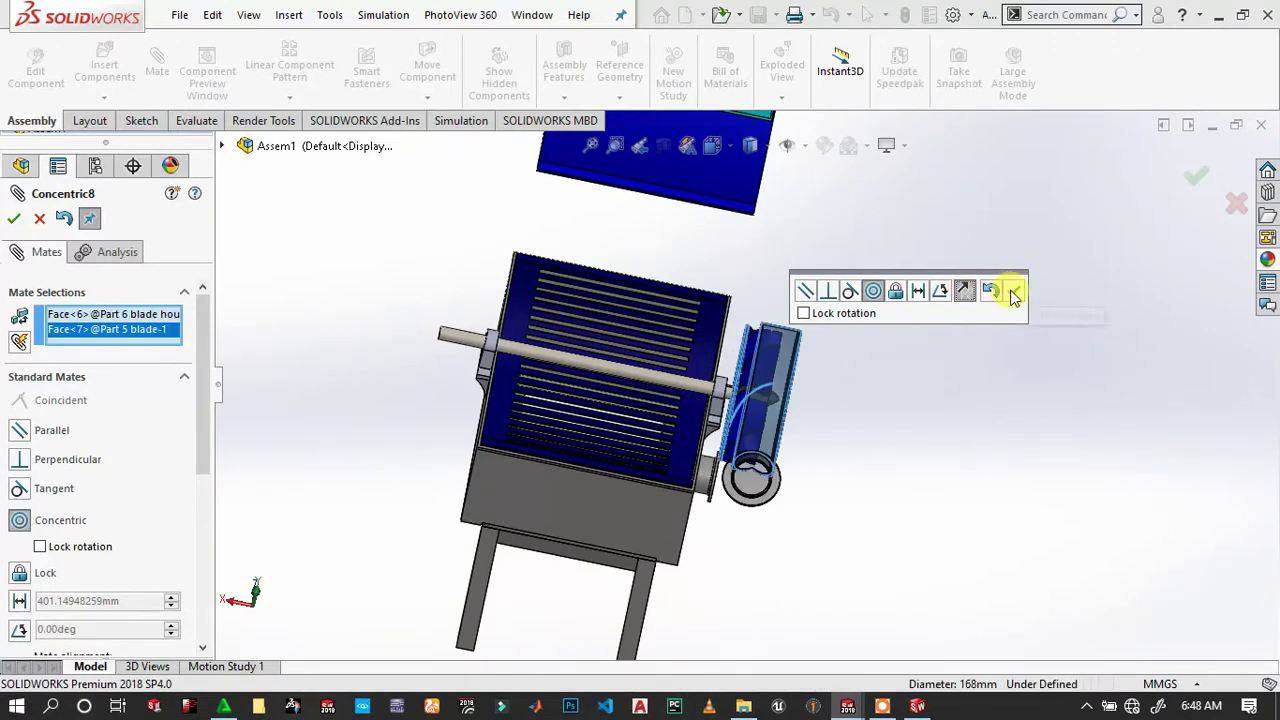
click(1013, 296)
scroll(806, 443, down, 2)
Add a Parallel mate between a blade housing face and the Top Plane, working in Isometric view.
scroll(785, 450, down, 2)
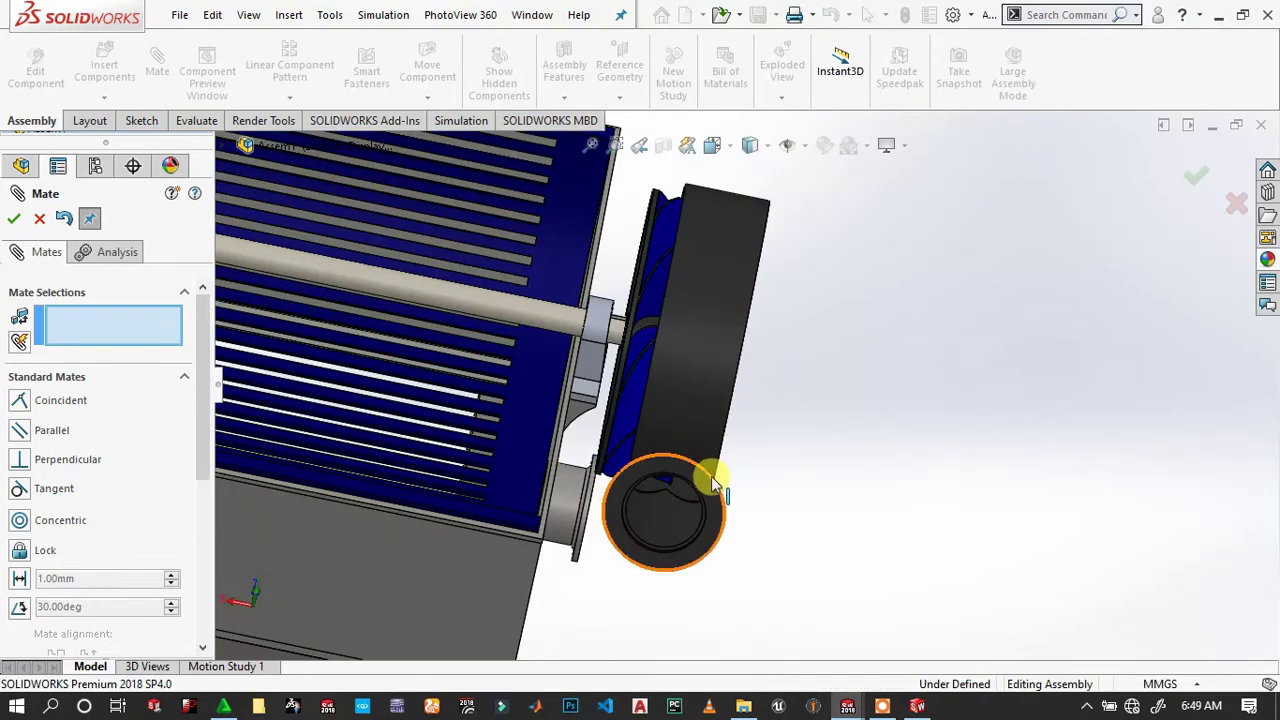
click(713, 497)
scroll(722, 490, up, 5)
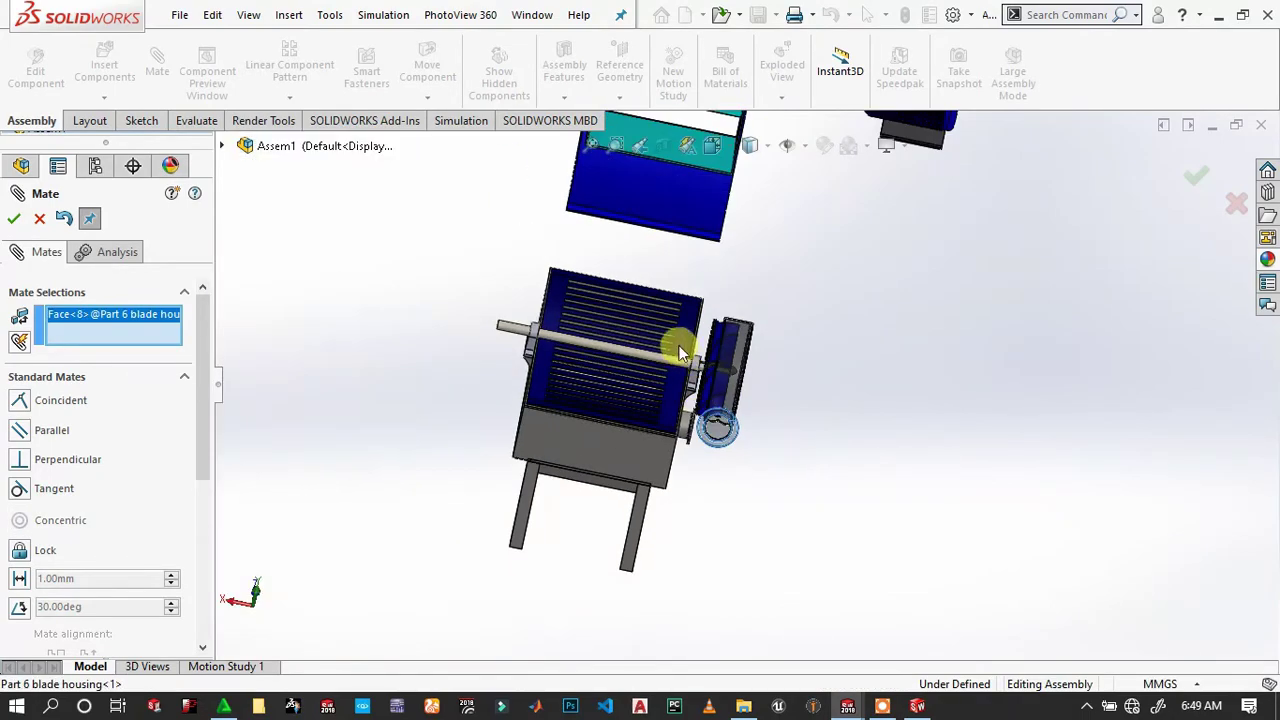
key(space)
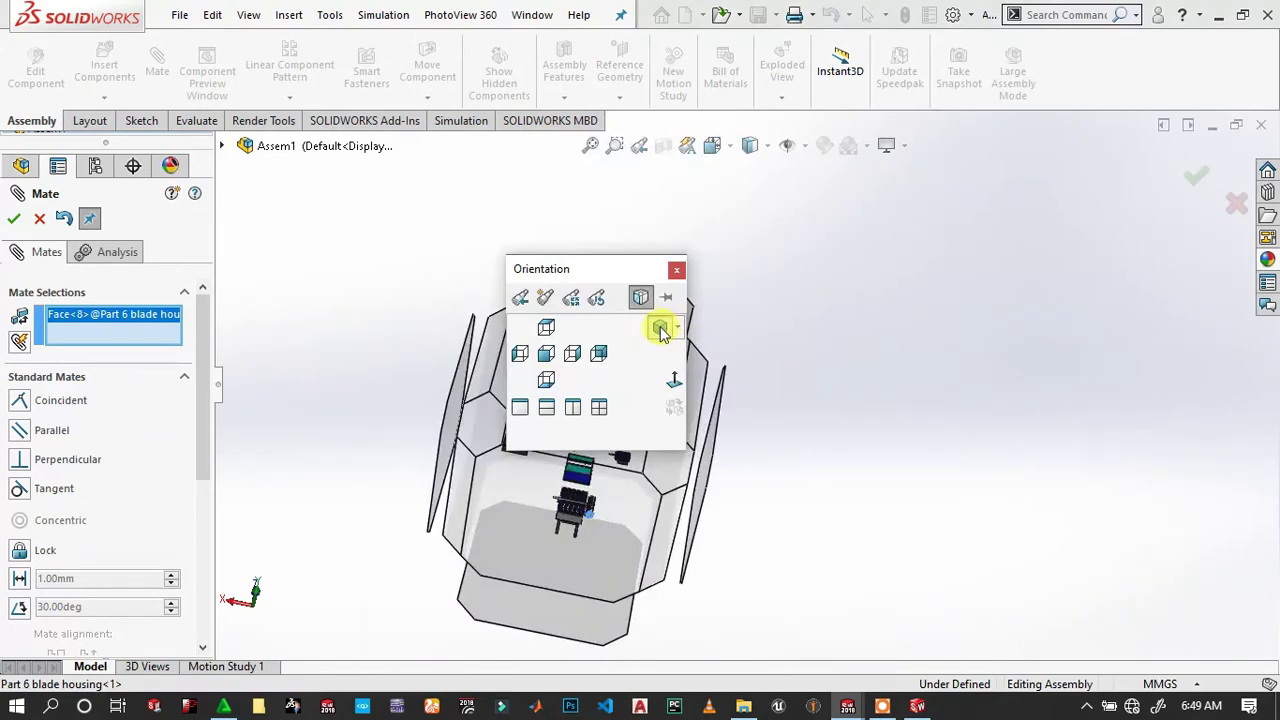
click(660, 334)
scroll(818, 412, down, 3)
scroll(753, 339, down, 2)
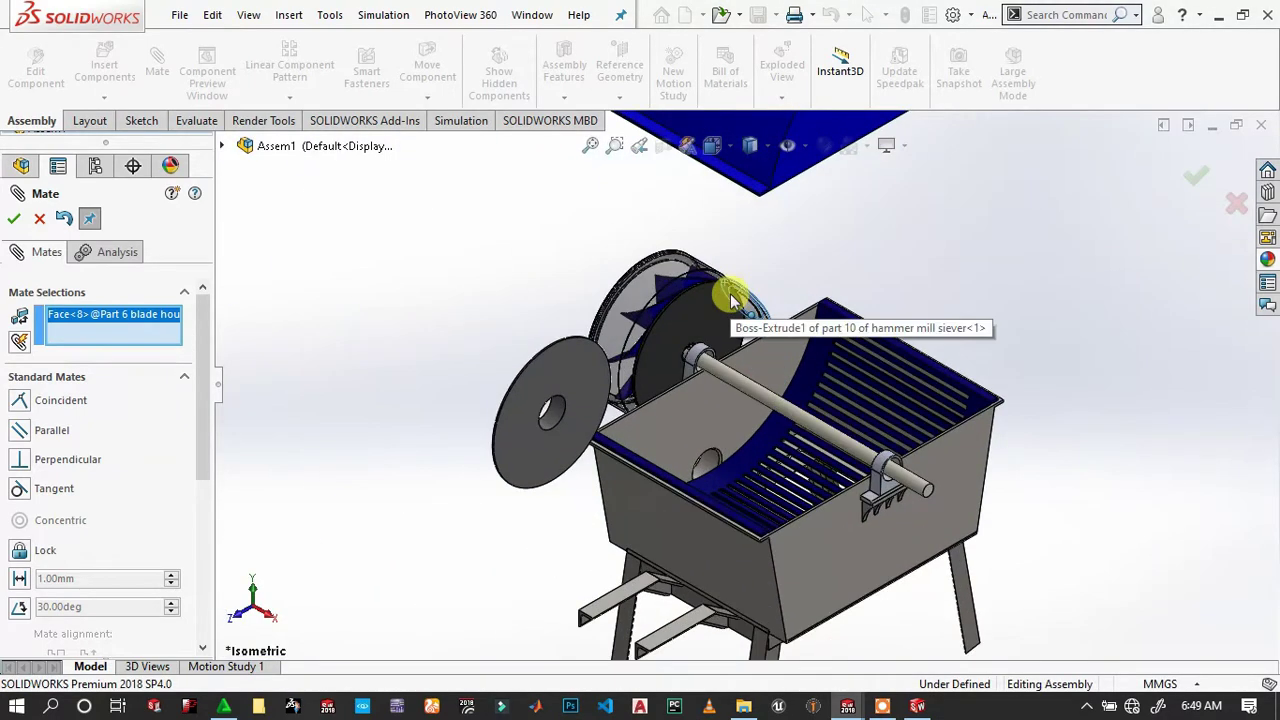
scroll(461, 312, up, 3)
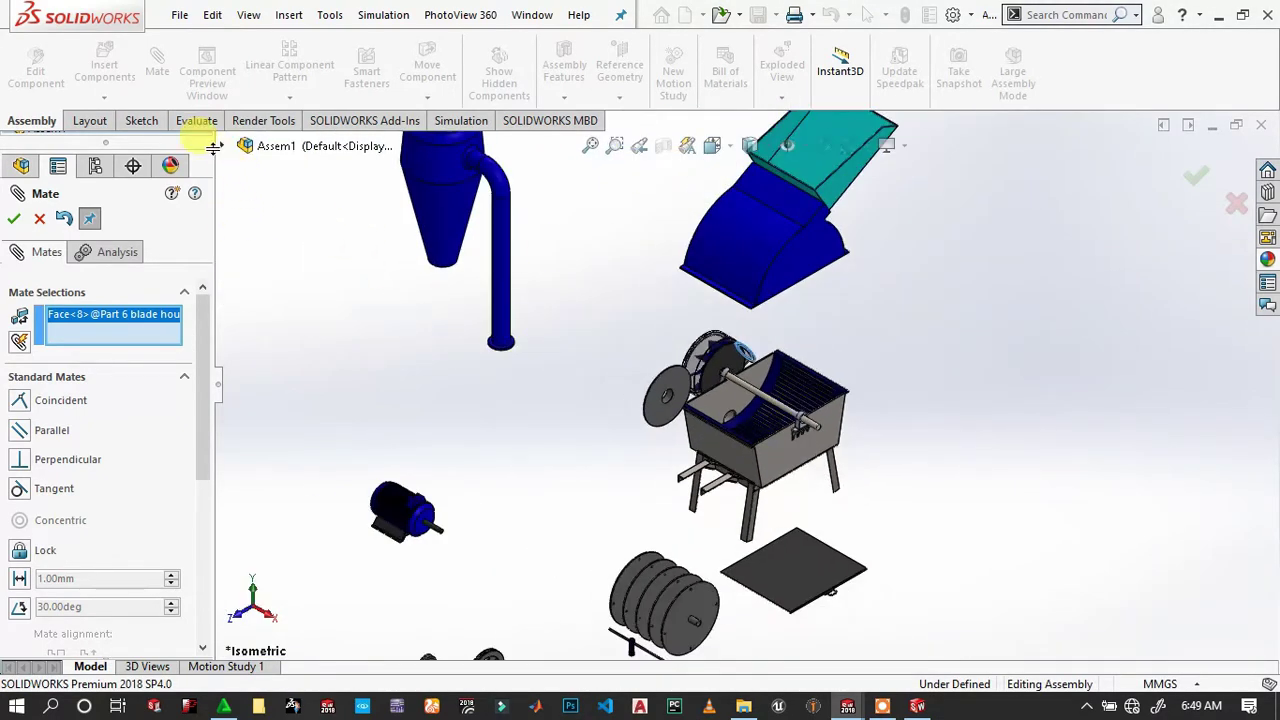
click(223, 146)
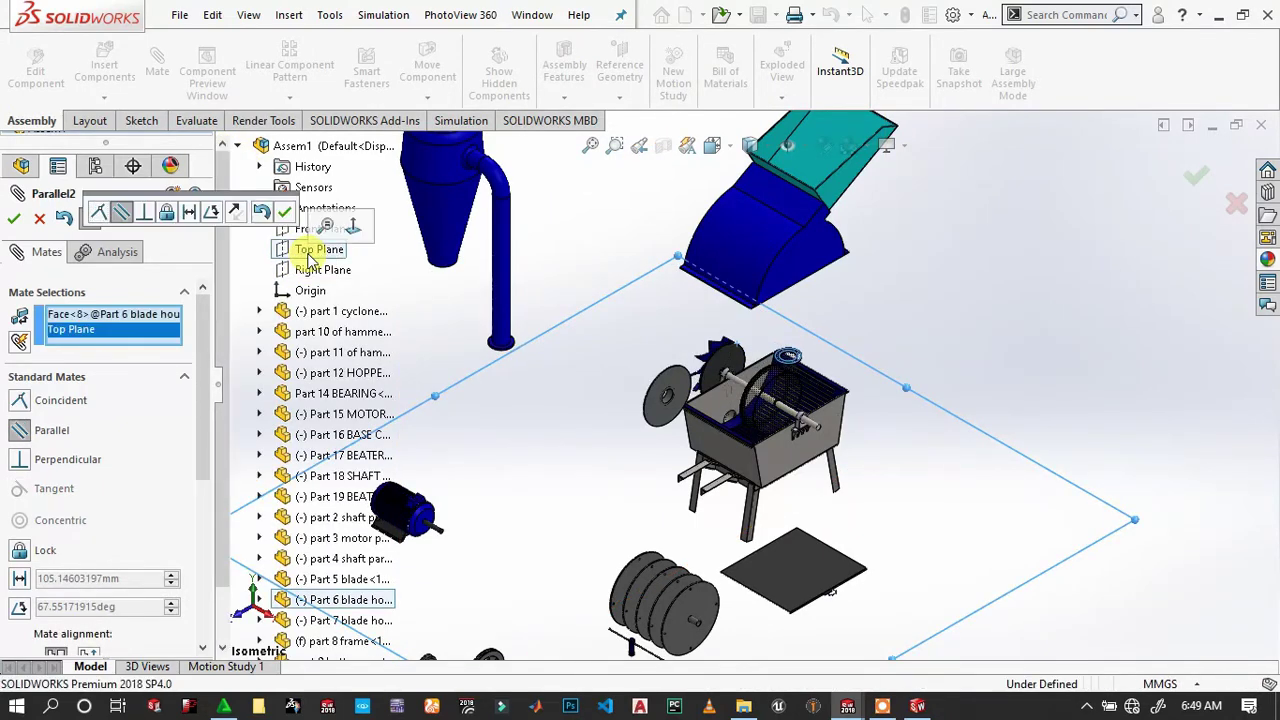
click(288, 213)
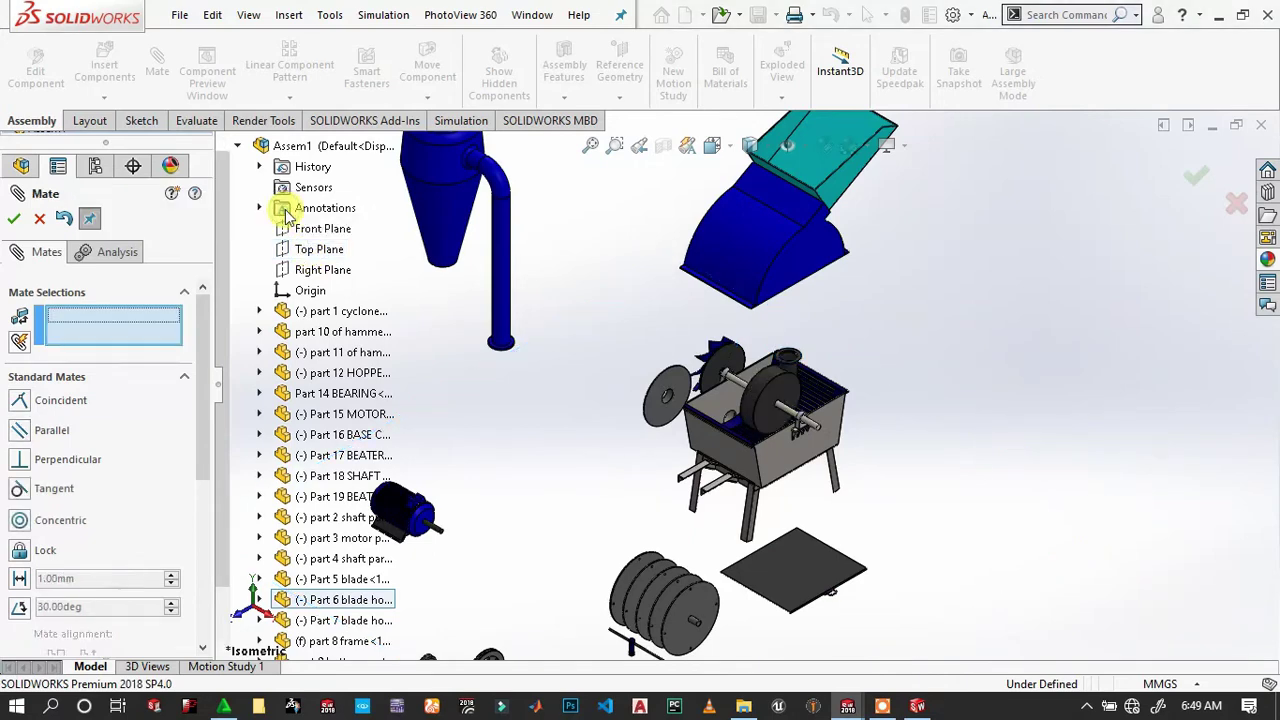
Drag the blade housing over toward the blade.
scroll(745, 370, down, 3)
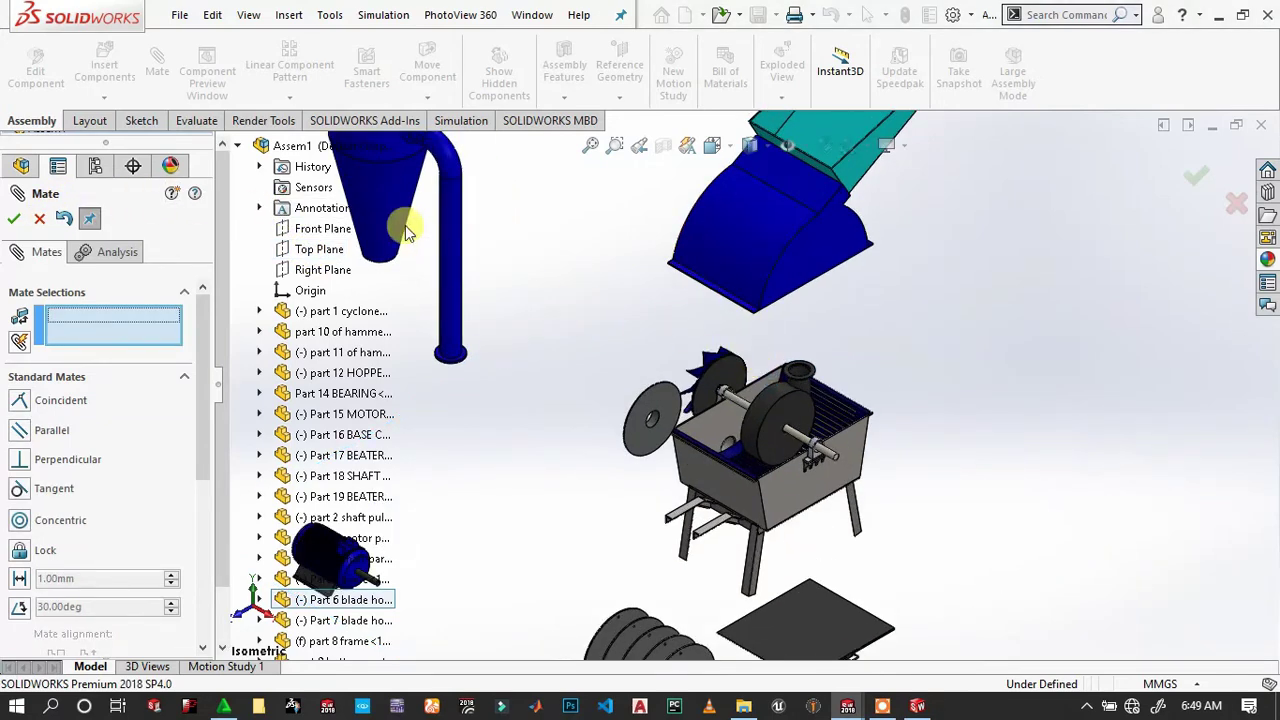
click(240, 147)
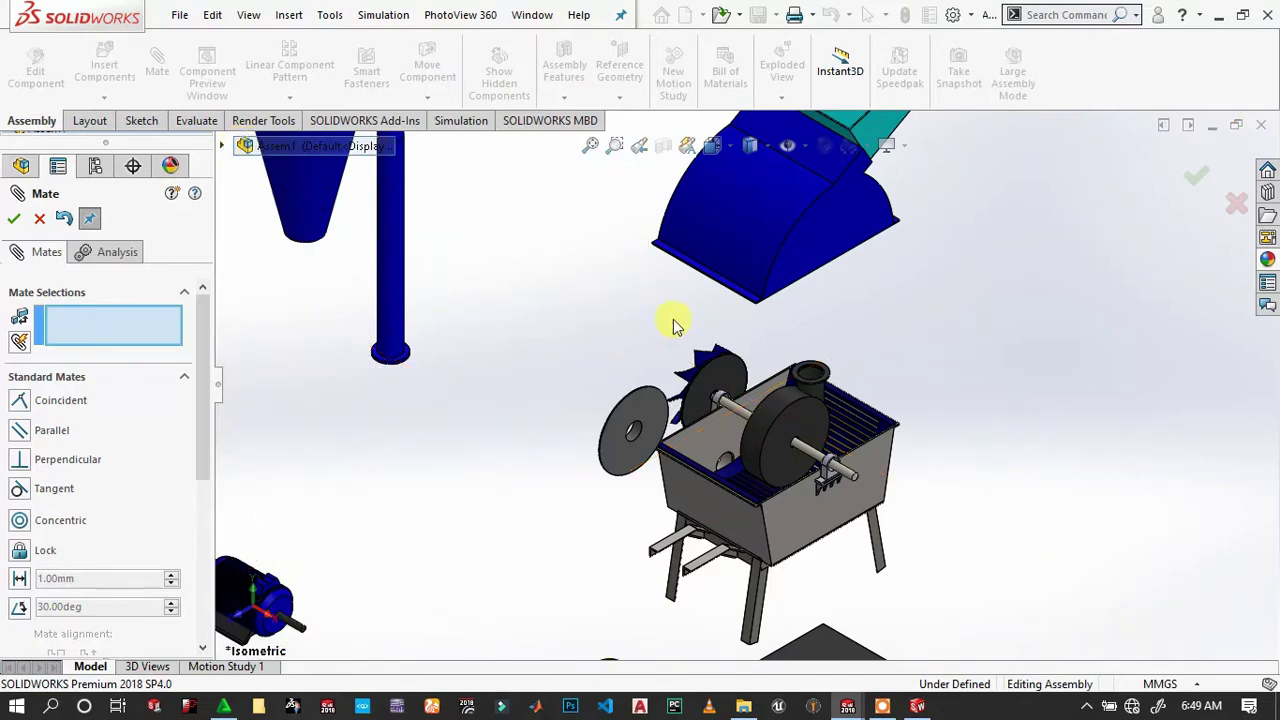
scroll(790, 390, down, 2)
scroll(740, 355, down, 2)
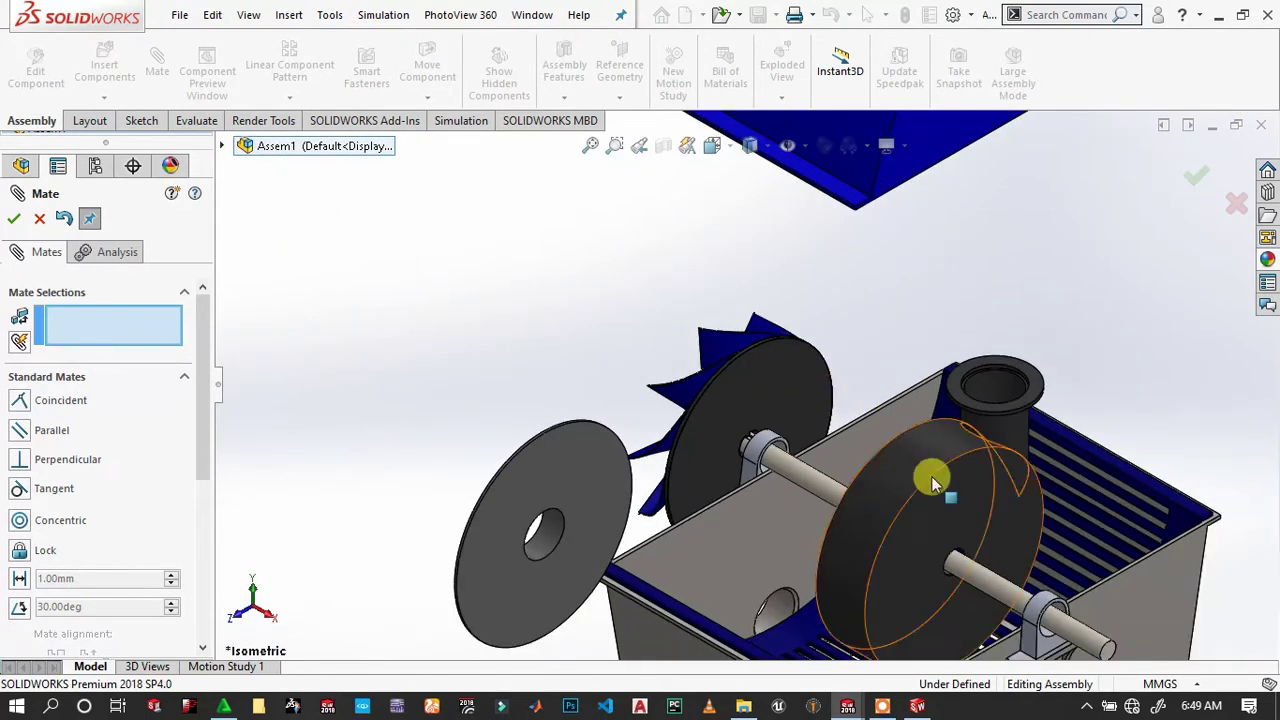
mouse_move(949, 487)
mouse_down()
mouse_move(722, 307)
mouse_move(737, 306)
mouse_move(718, 288)
mouse_move(757, 306)
mouse_move(817, 374)
mouse_move(765, 378)
mouse_up()
Add a 2 mm Distance mate between the blade face and the blade housing face.
click(765, 378)
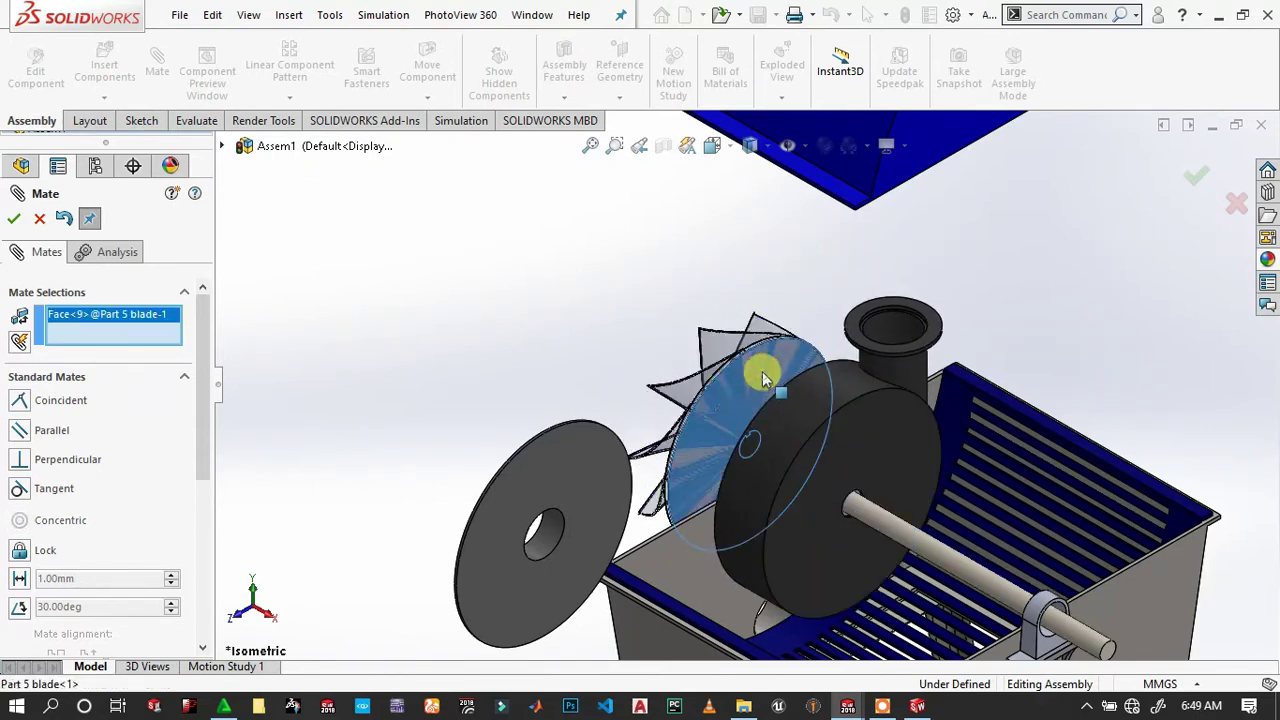
mouse_move(780, 385)
middle_down()
mouse_move(777, 363)
mouse_move(840, 455)
mouse_move(817, 400)
mouse_move(829, 456)
middle_up()
mouse_move(820, 428)
middle_down()
mouse_move(624, 292)
mouse_move(591, 251)
middle_up()
scroll(729, 366, down, 5)
click(739, 369)
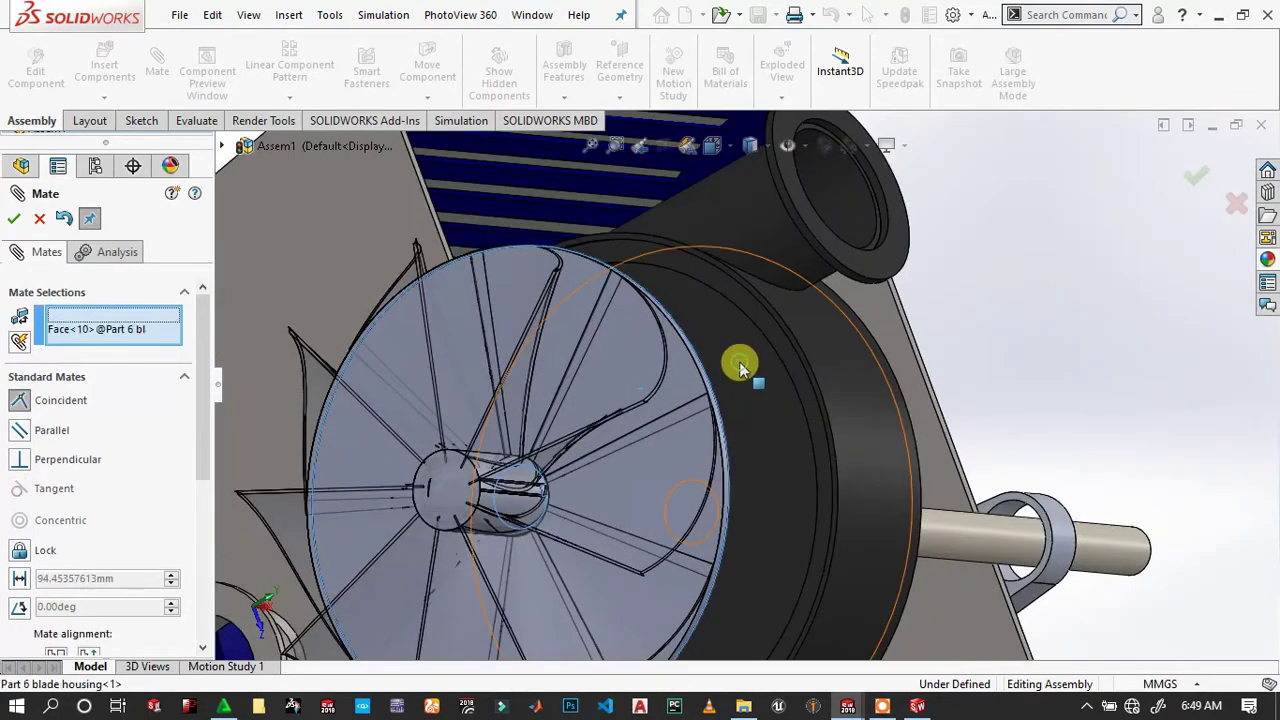
click(857, 339)
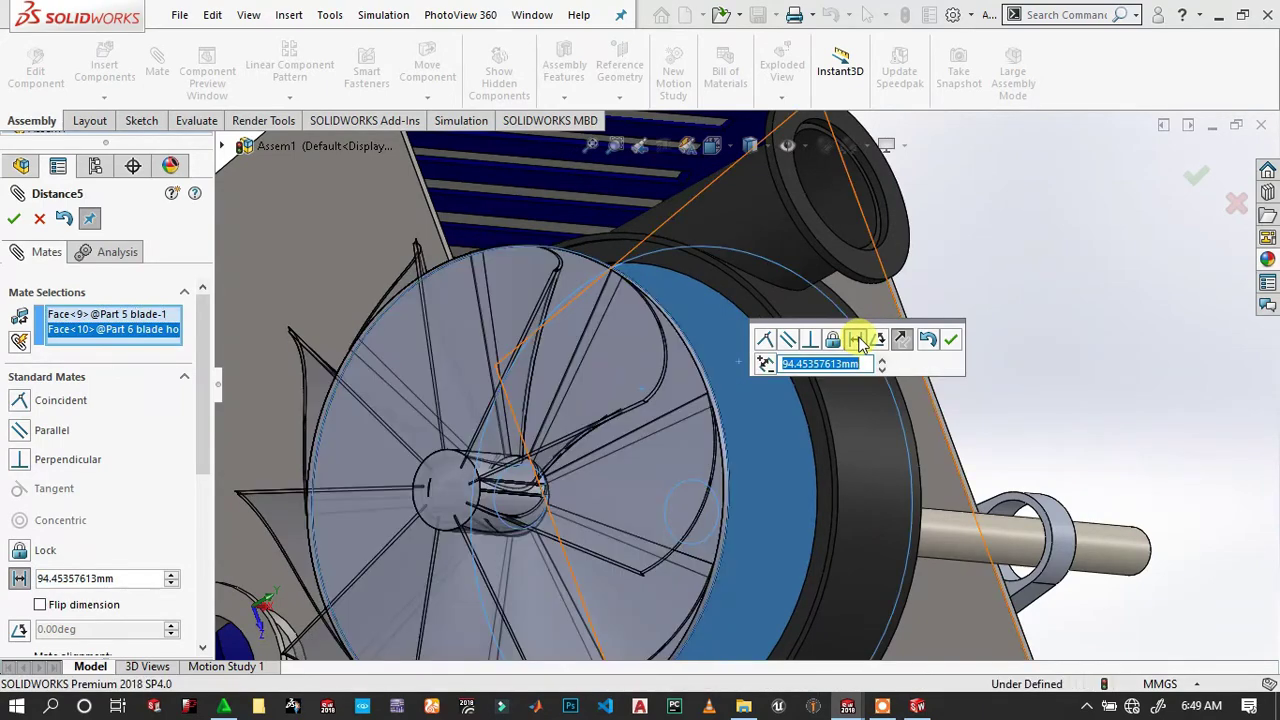
text(2)
key(Return)
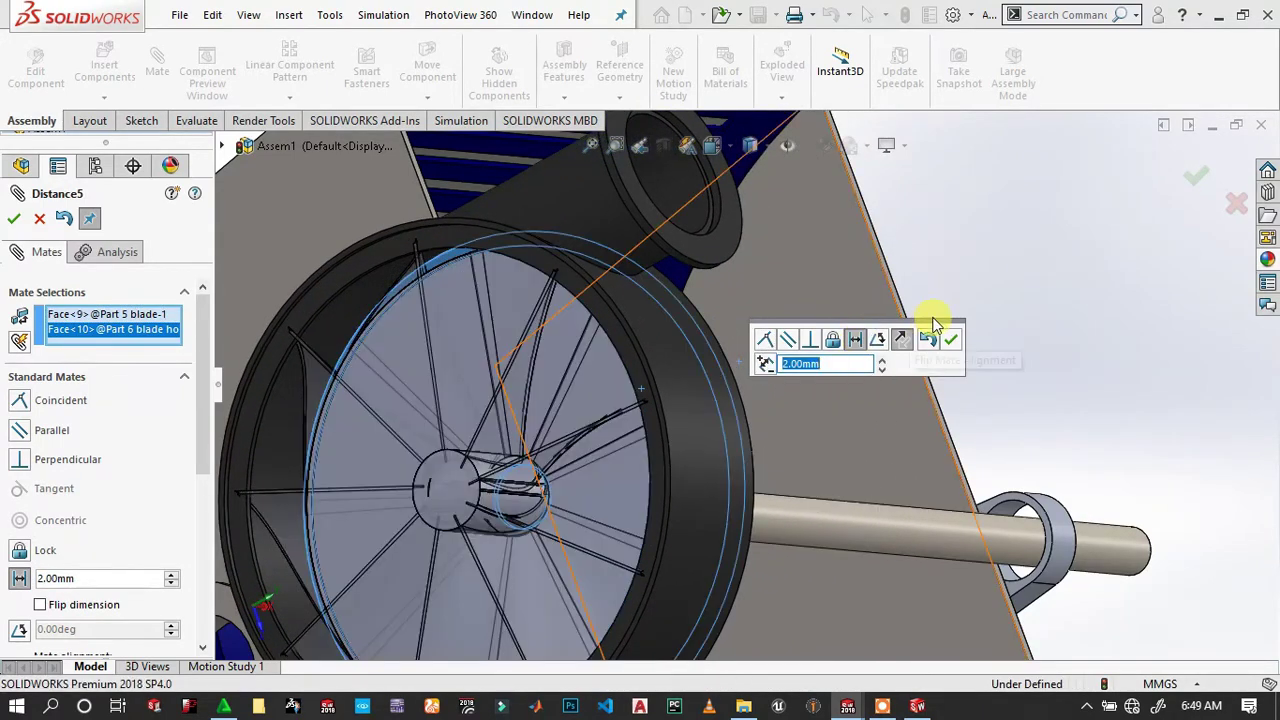
click(955, 341)
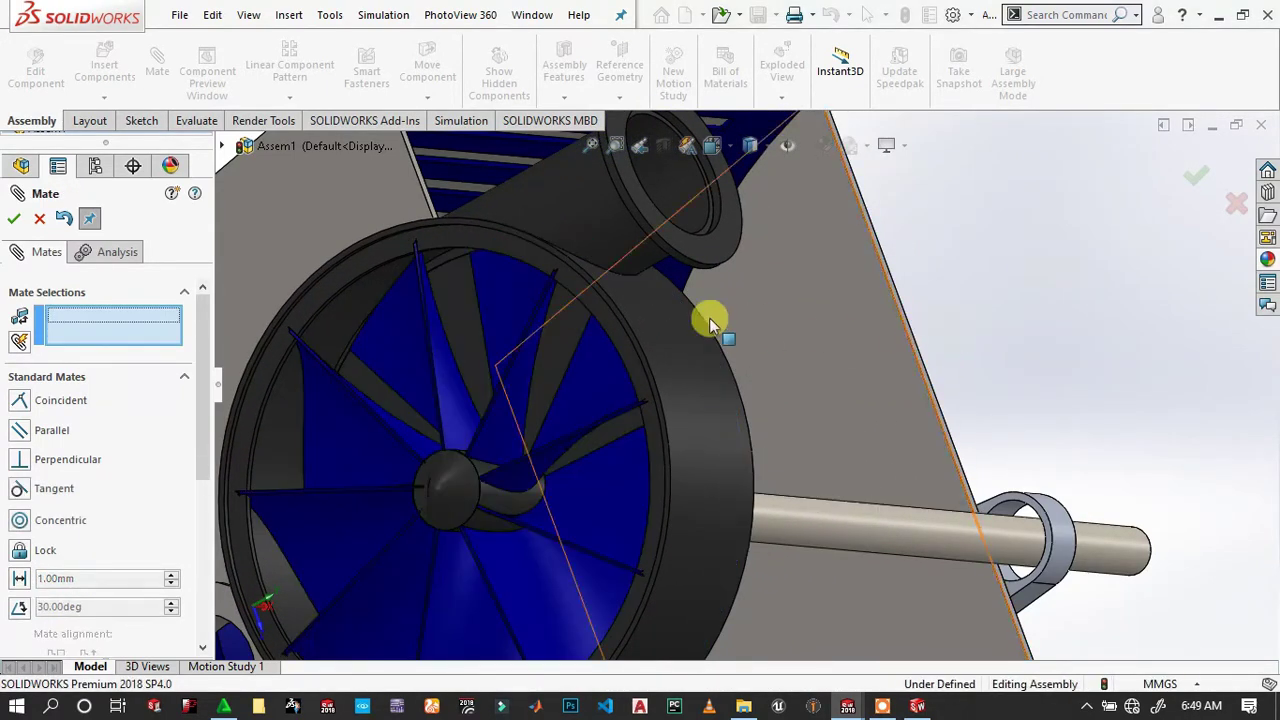
Centre the housing cover's hole on the blade housing rim with a Concentric mate.
mouse_move(523, 363)
middle_down()
mouse_move(477, 277)
mouse_move(571, 300)
mouse_move(629, 371)
mouse_move(659, 437)
mouse_move(591, 417)
mouse_move(502, 460)
mouse_move(477, 401)
mouse_move(491, 368)
middle_up()
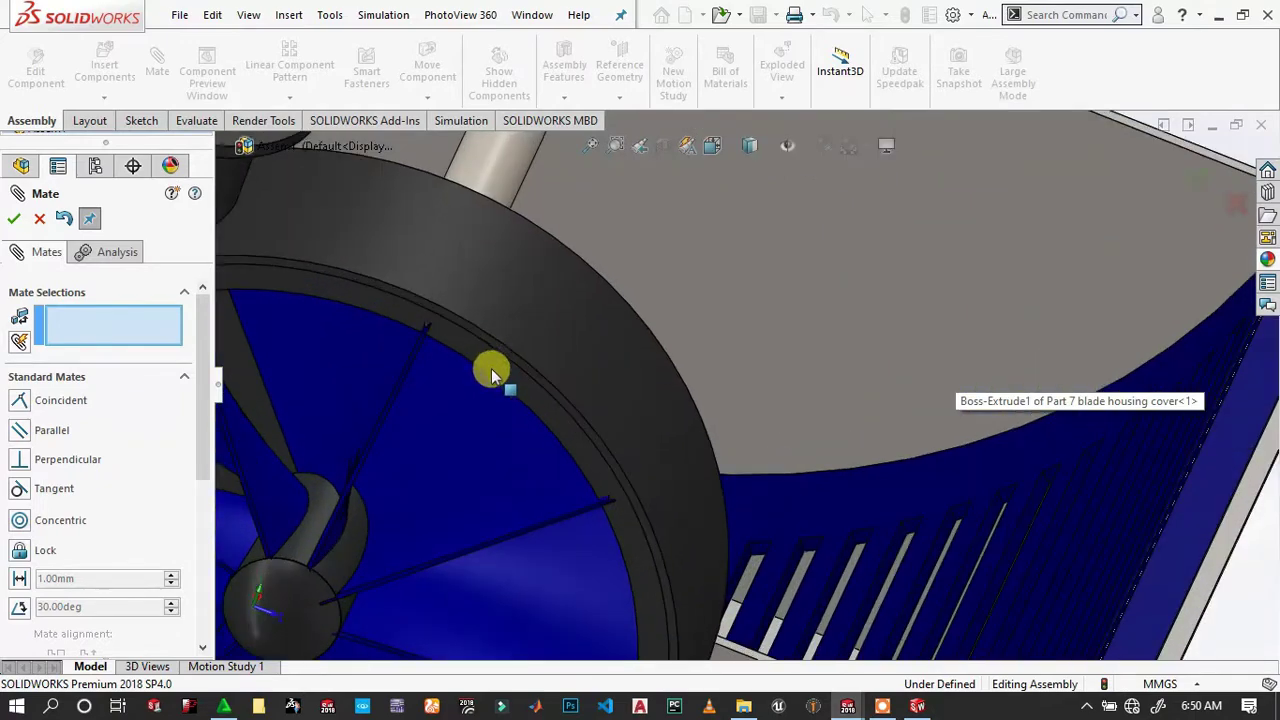
click(548, 335)
key(f)
scroll(1059, 385, down, 5)
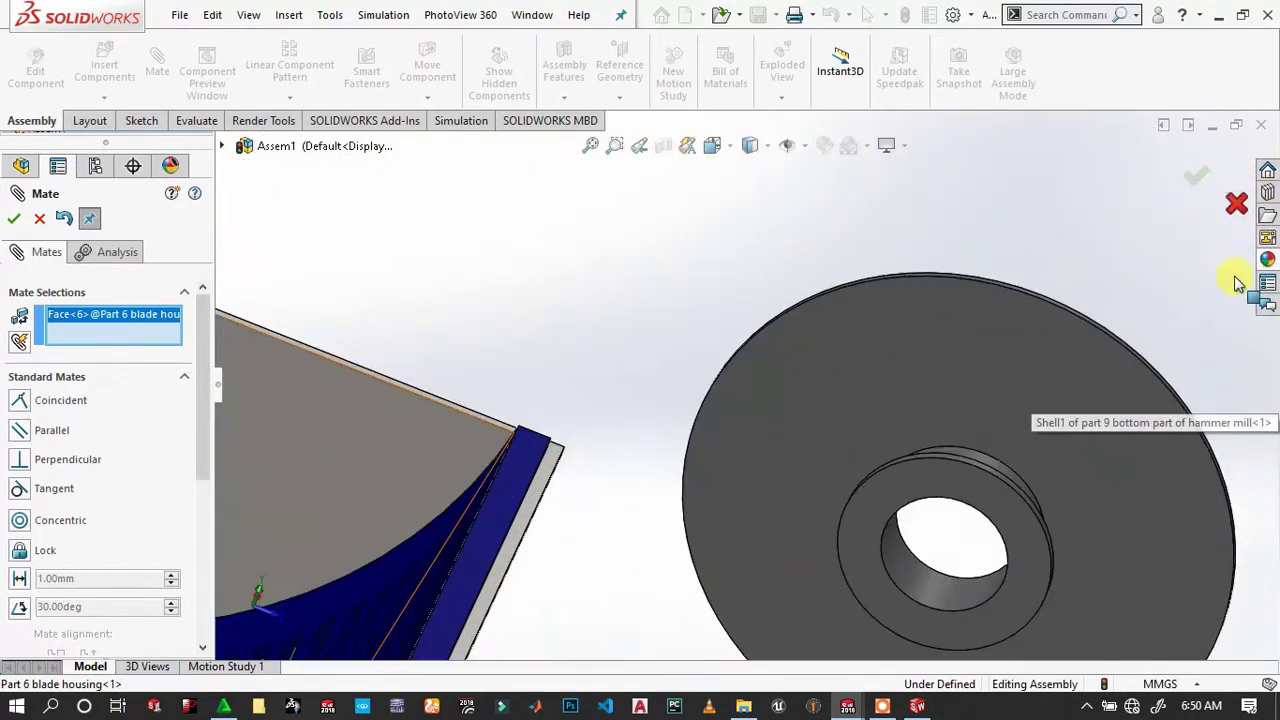
scroll(943, 523, down, 2)
click(937, 527)
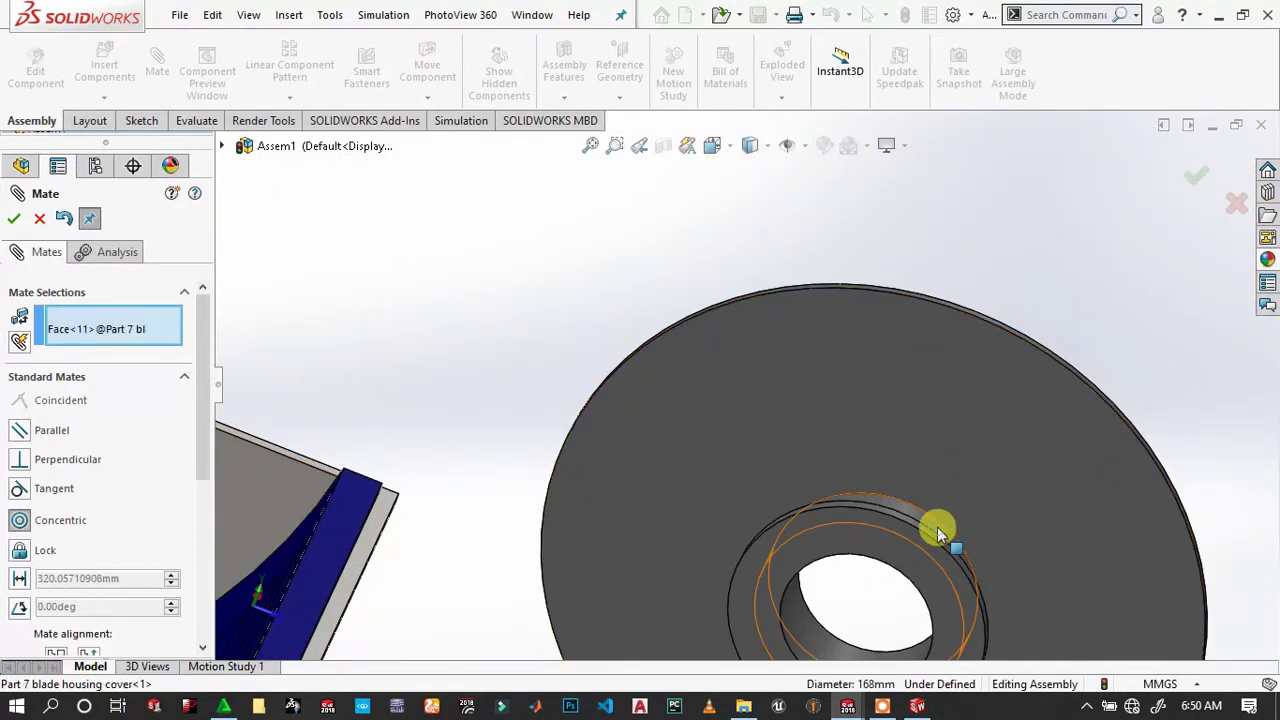
scroll(925, 512, up, 3)
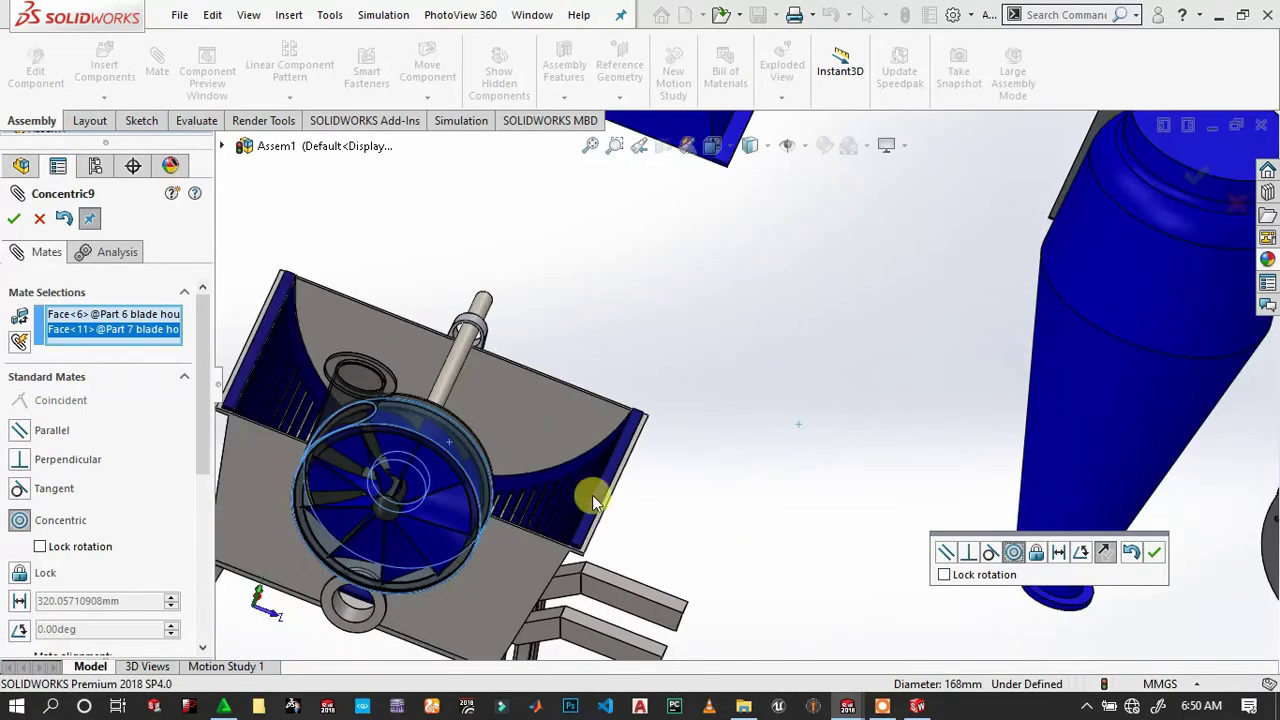
click(1157, 553)
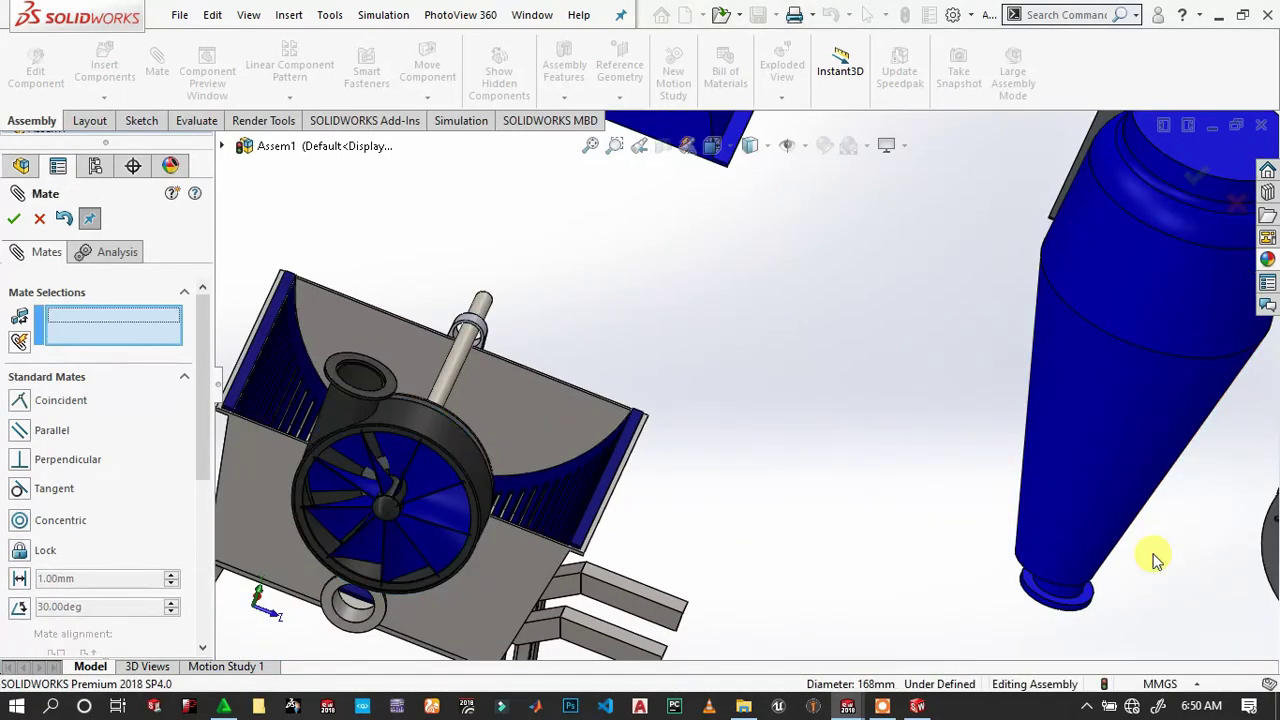
Mate the cover face coincident with the blade housing face.
mouse_move(410, 488)
middle_down()
mouse_move(309, 414)
mouse_move(286, 443)
mouse_move(425, 440)
middle_up()
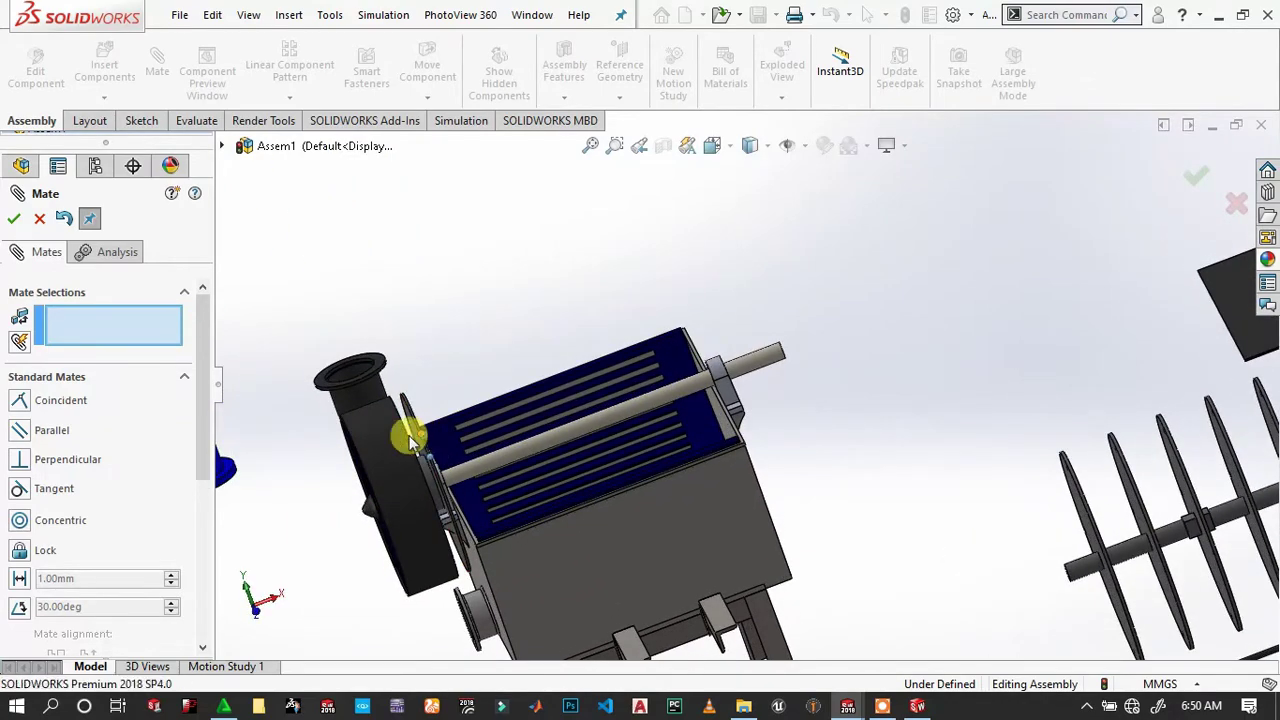
scroll(410, 455, down, 3)
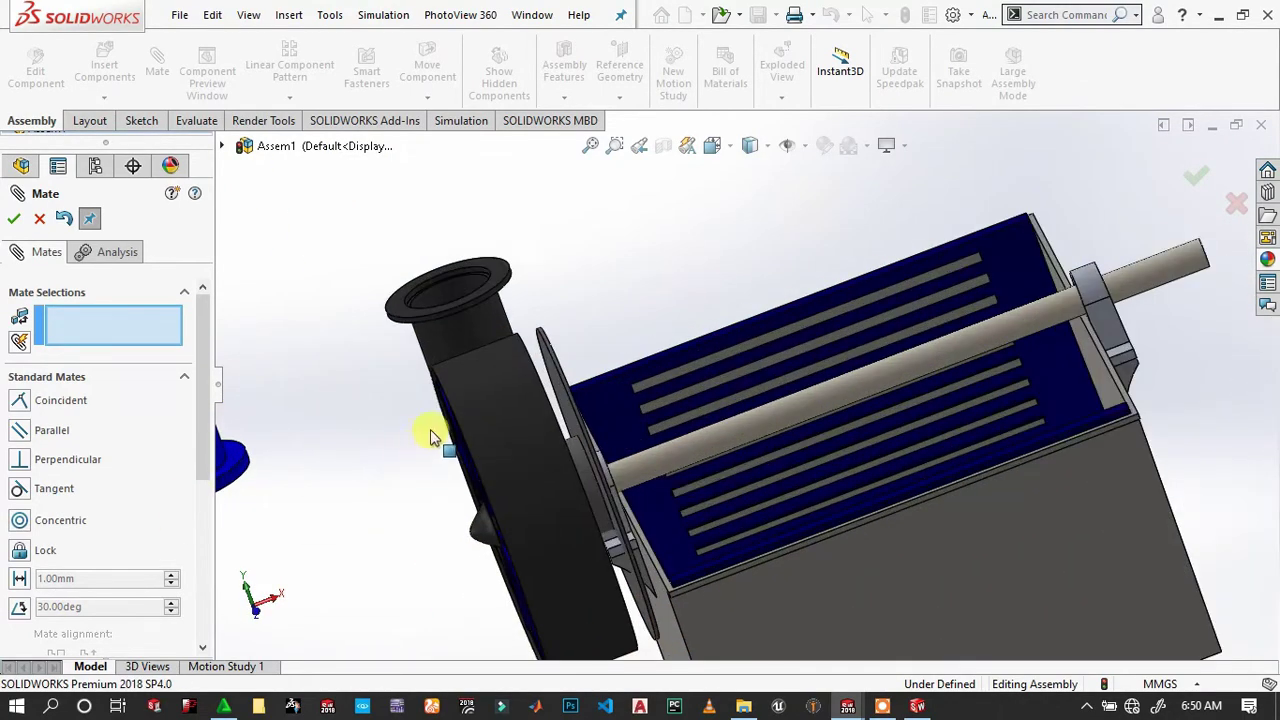
scroll(500, 430, down, 3)
scroll(580, 440, down, 3)
scroll(620, 450, down, 3)
scroll(590, 430, down, 1)
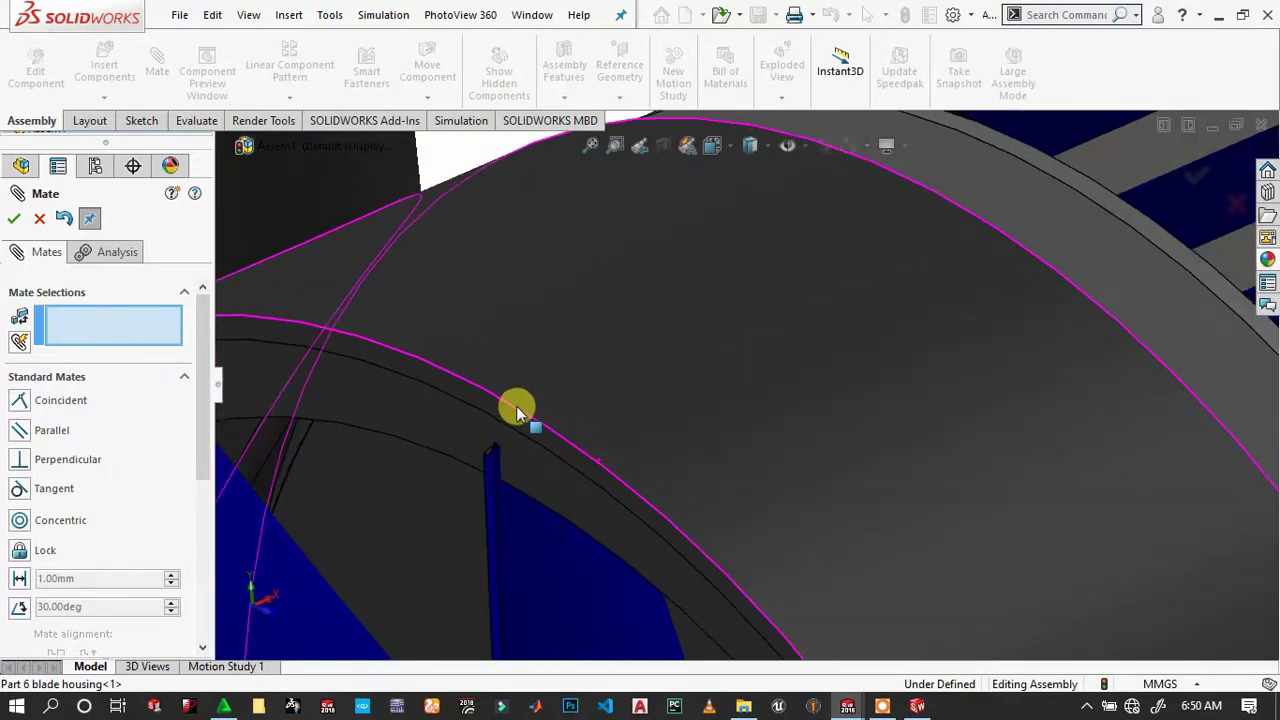
scroll(500, 400, up, 3)
scroll(786, 357, up, 4)
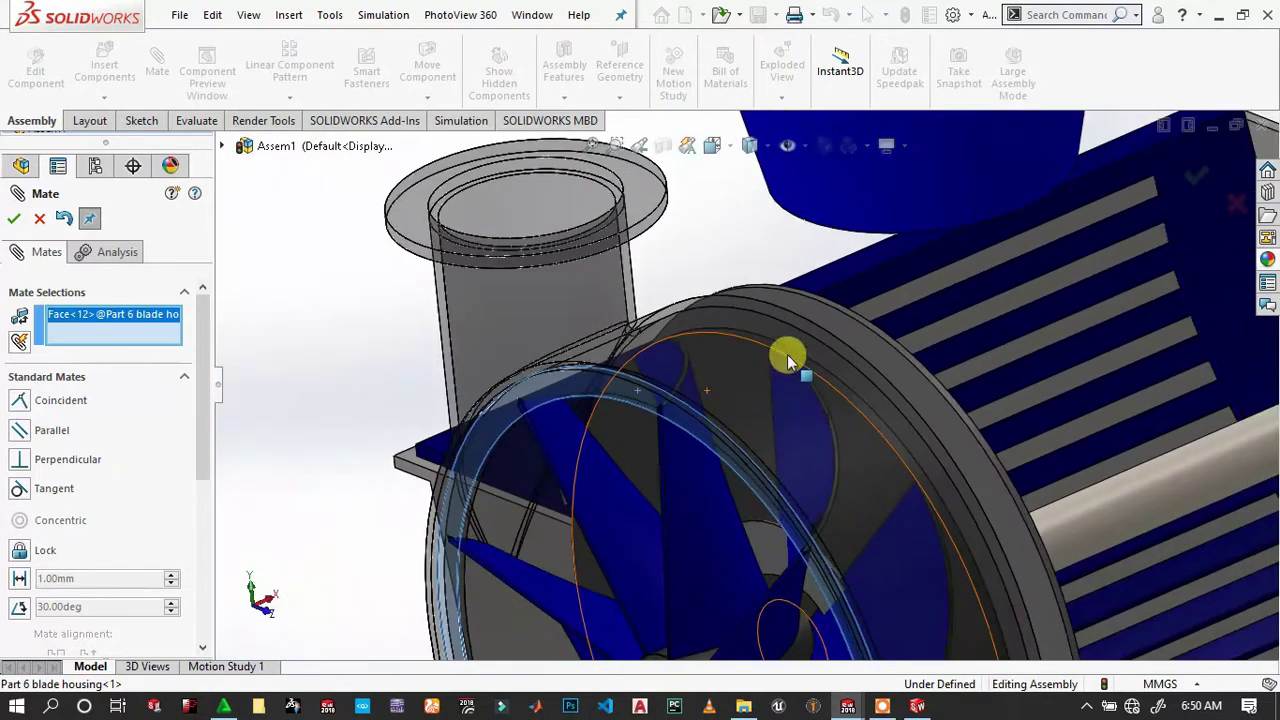
scroll(794, 366, up, 3)
mouse_move(794, 366)
middle_down()
mouse_move(733, 350)
mouse_move(663, 386)
mouse_move(677, 414)
mouse_move(840, 398)
middle_up()
click(883, 379)
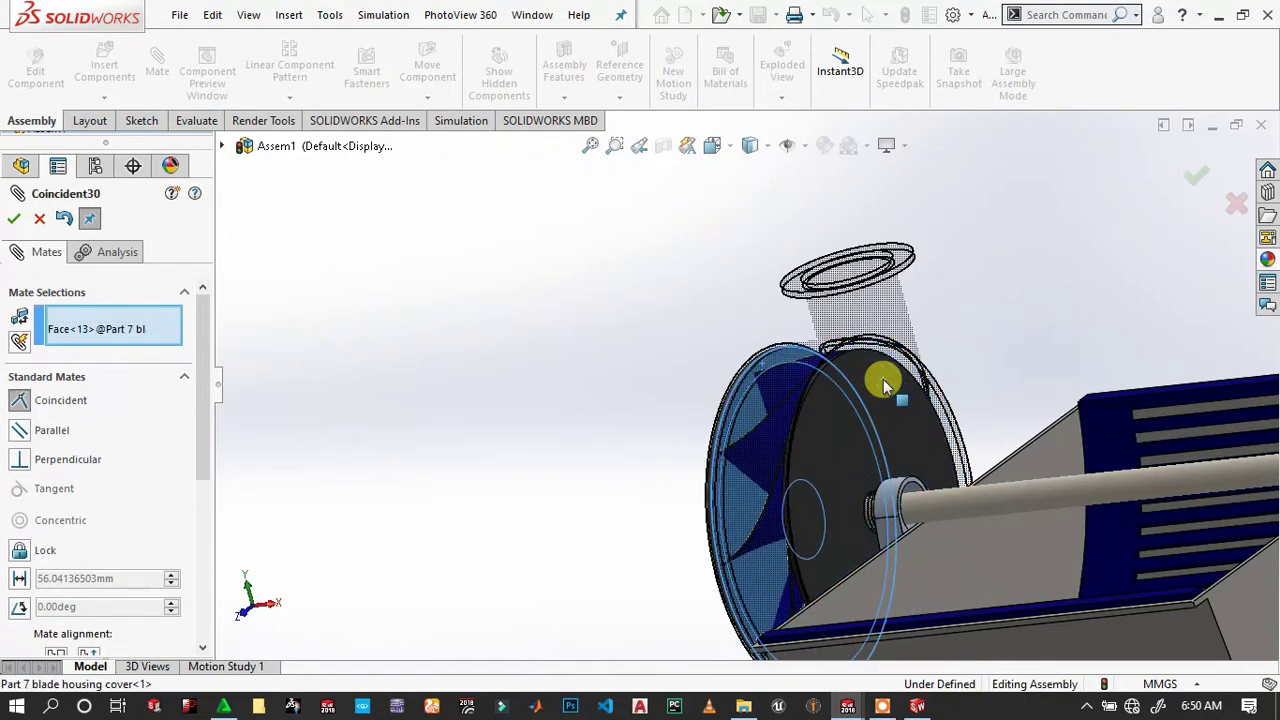
click(1099, 340)
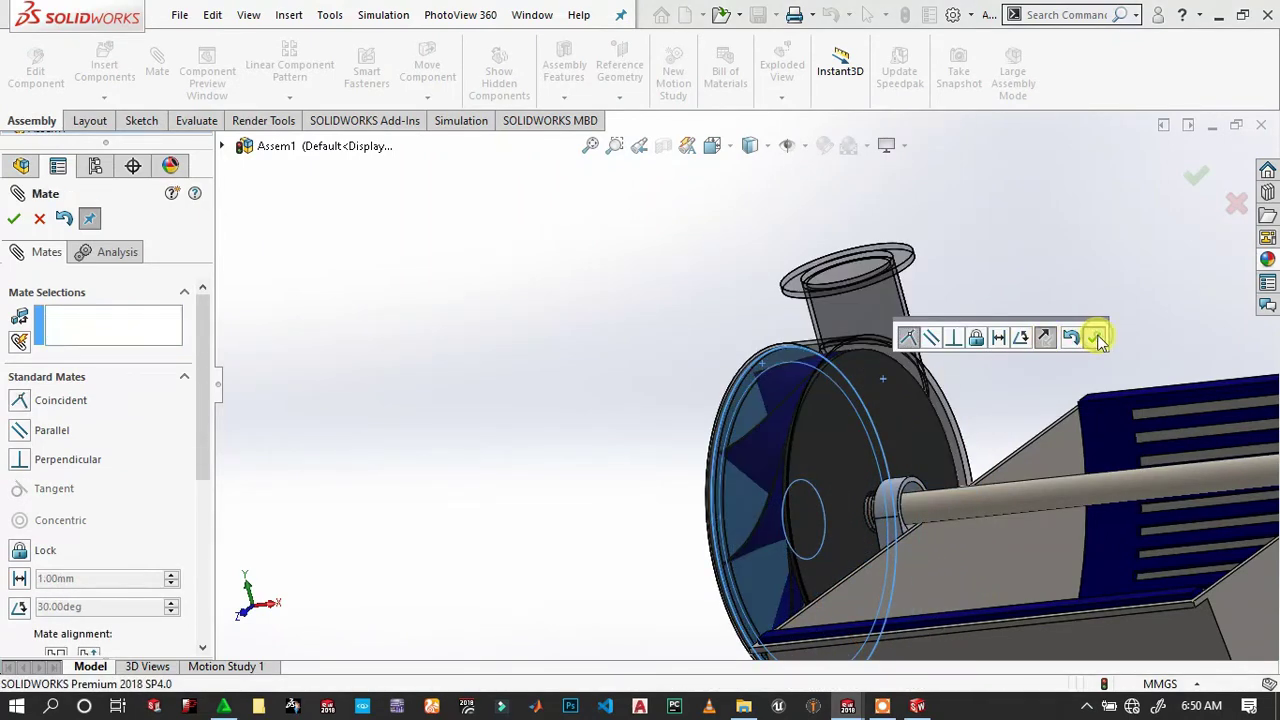
Mate the cyclone pipe's end face coincident with the housing flange's top face.
mouse_move(1089, 337)
middle_down()
mouse_move(731, 429)
mouse_move(851, 377)
mouse_move(551, 254)
middle_up()
scroll(551, 254, down, 5)
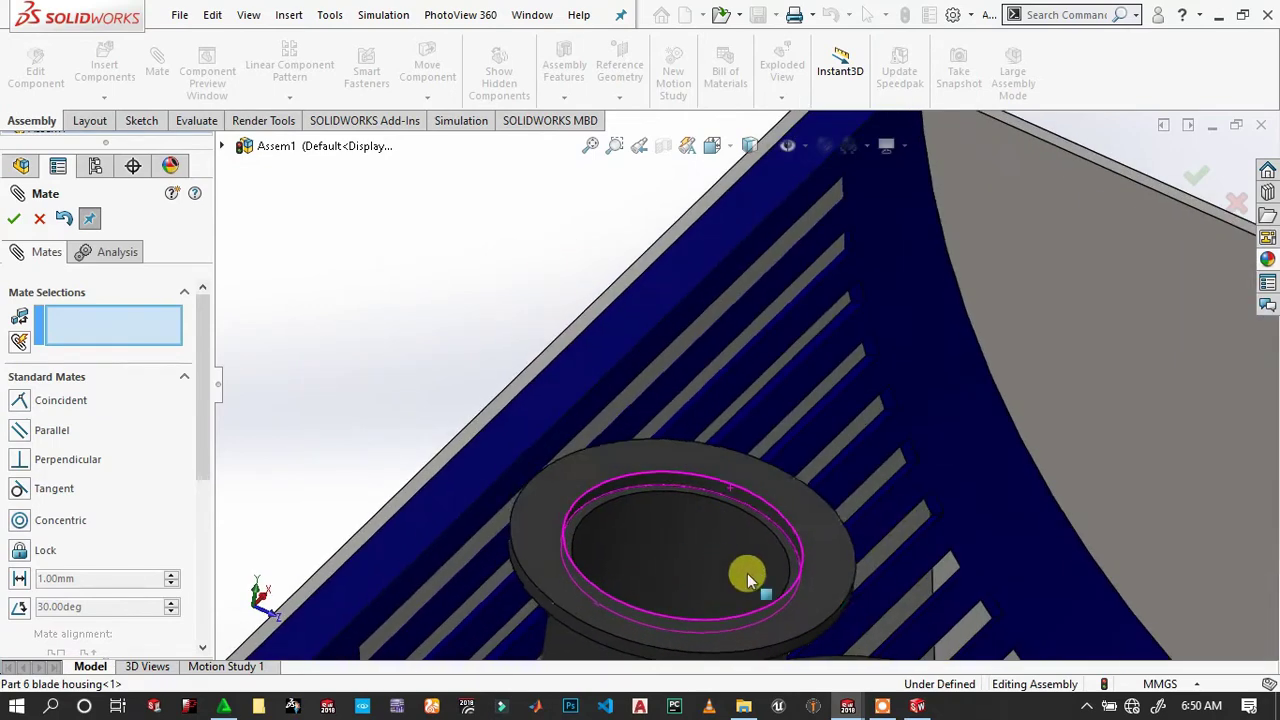
click(826, 527)
scroll(893, 456, up, 5)
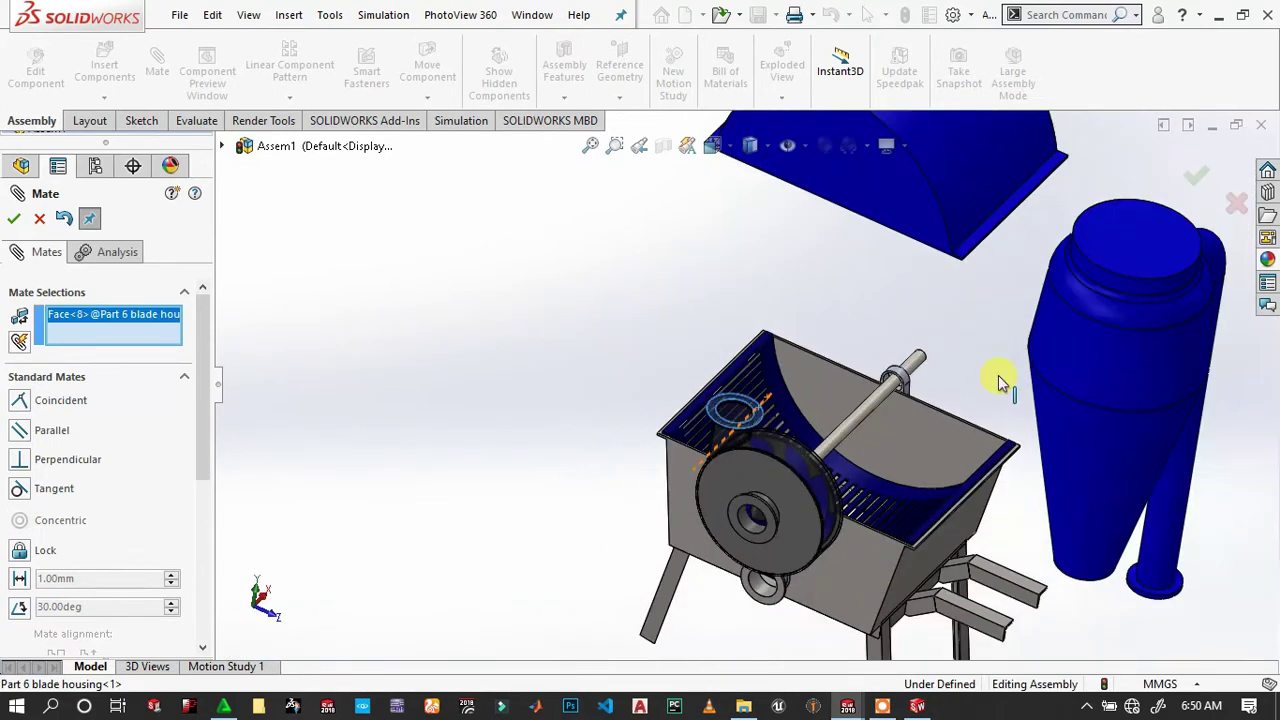
scroll(997, 374, up, 3)
mouse_move(1006, 509)
middle_down()
mouse_move(986, 363)
mouse_move(1045, 170)
mouse_move(1074, 680)
mouse_move(831, 500)
middle_up()
scroll(954, 563, down, 3)
scroll(857, 443, down, 3)
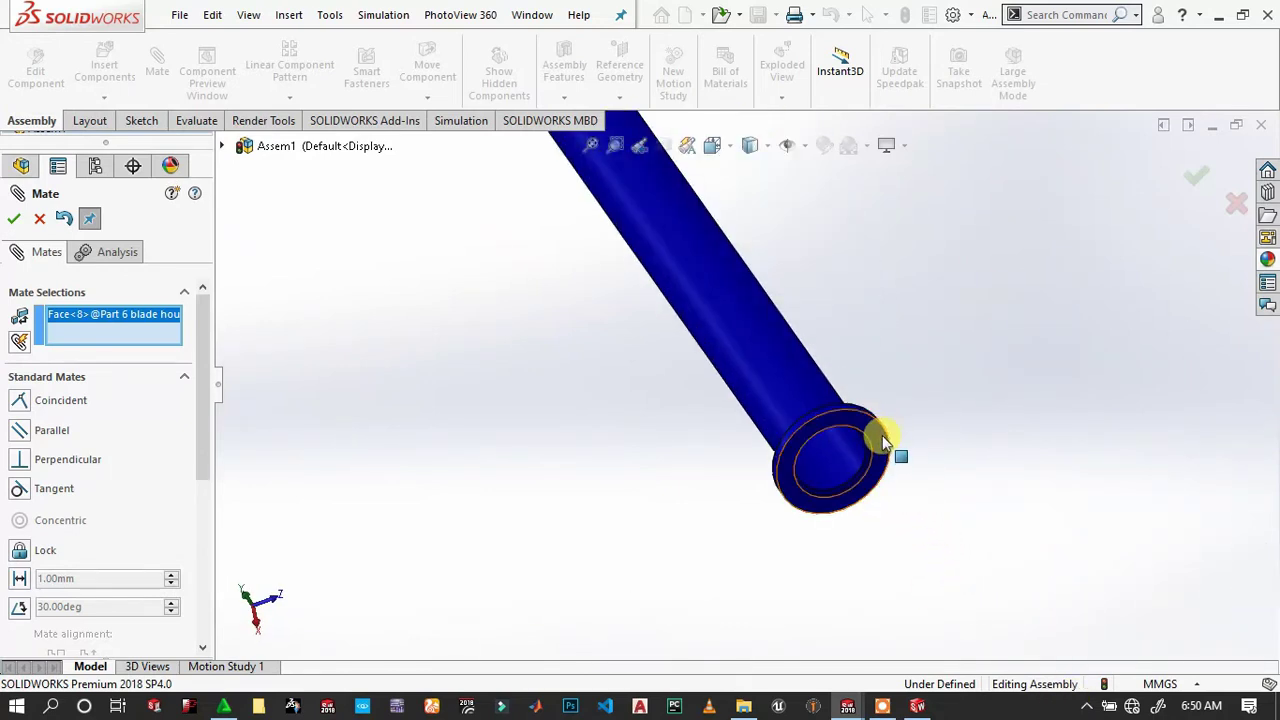
click(881, 442)
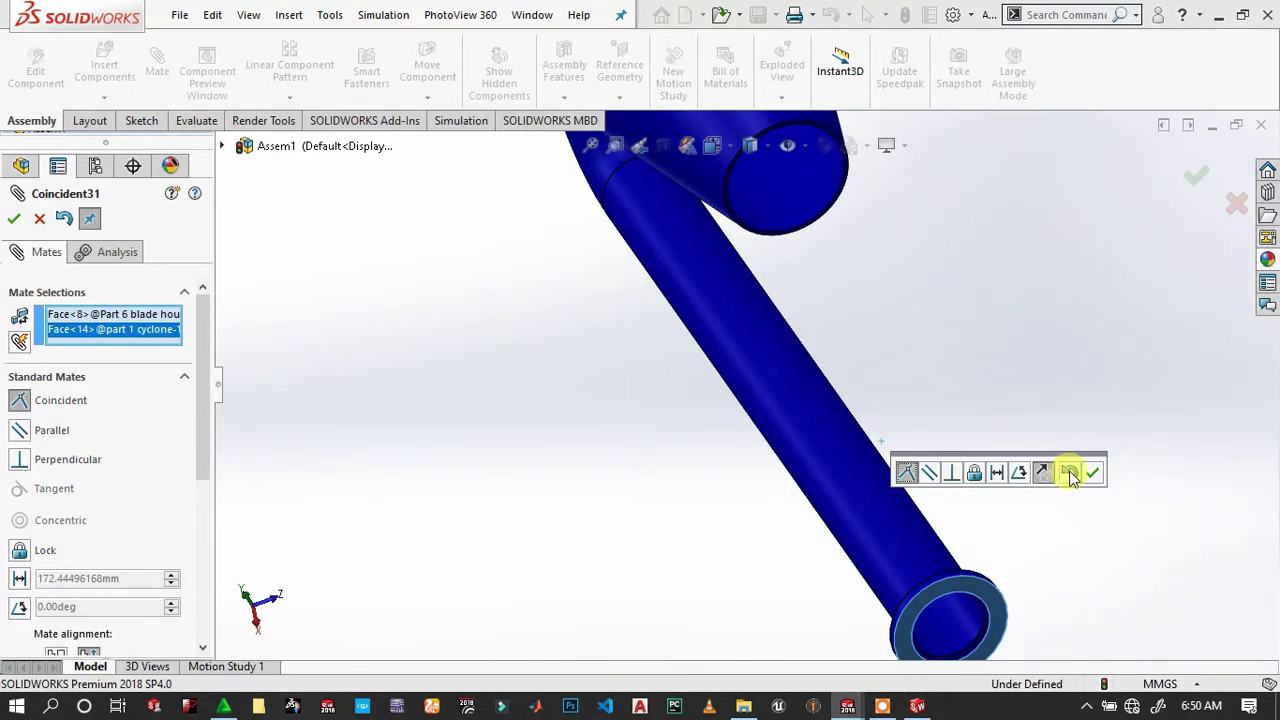
click(1096, 473)
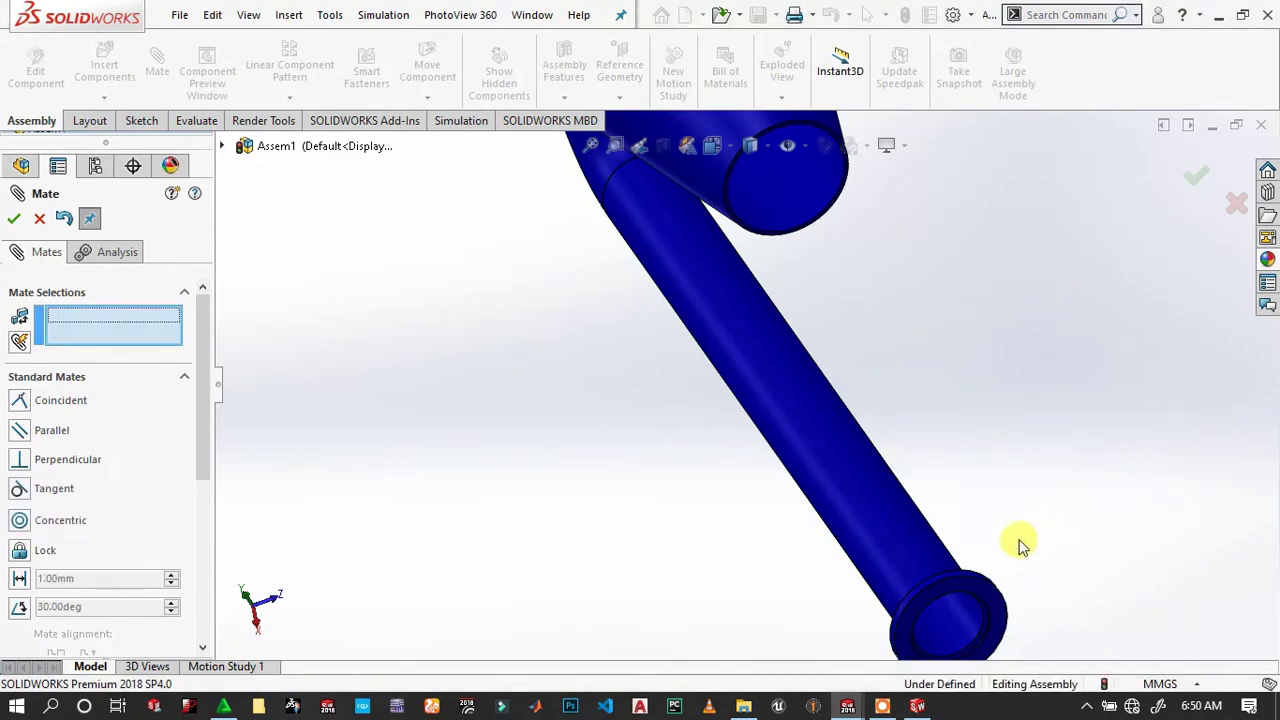
Make the cyclone pipe's round face concentric with the housing outlet.
scroll(1020, 545, up, 3)
scroll(818, 437, down, 3)
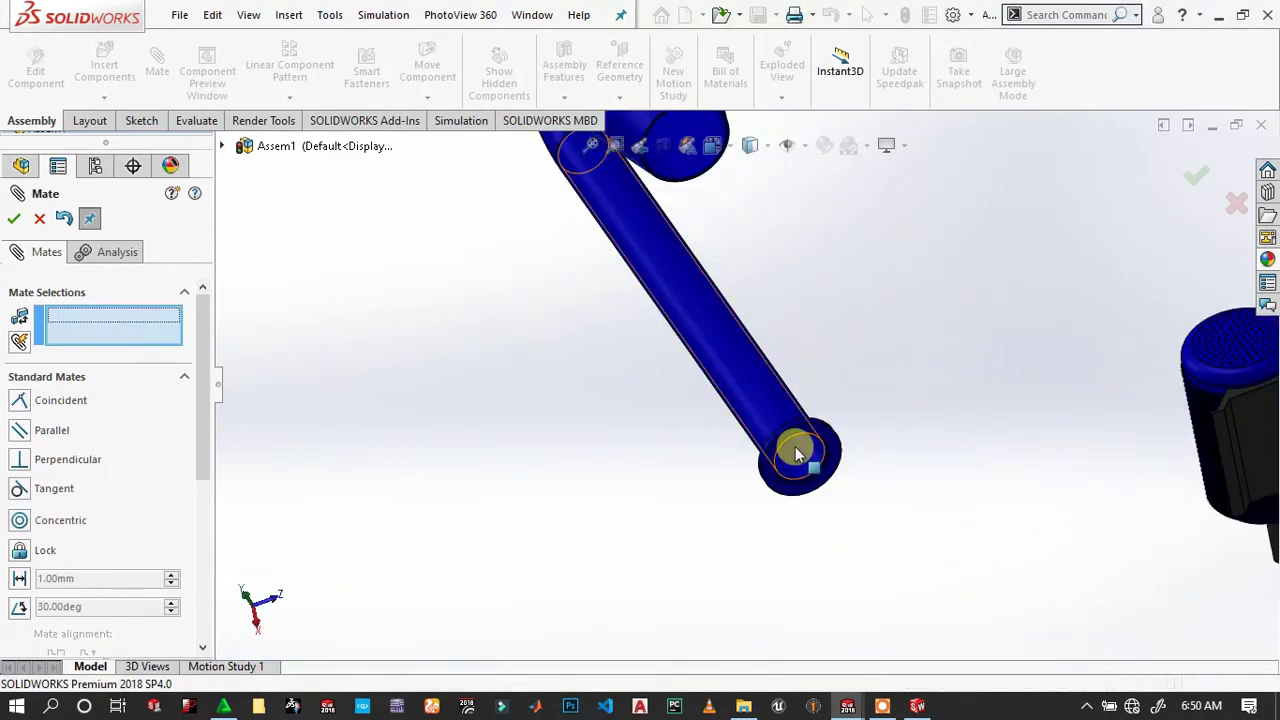
click(797, 455)
scroll(678, 497, up, 3)
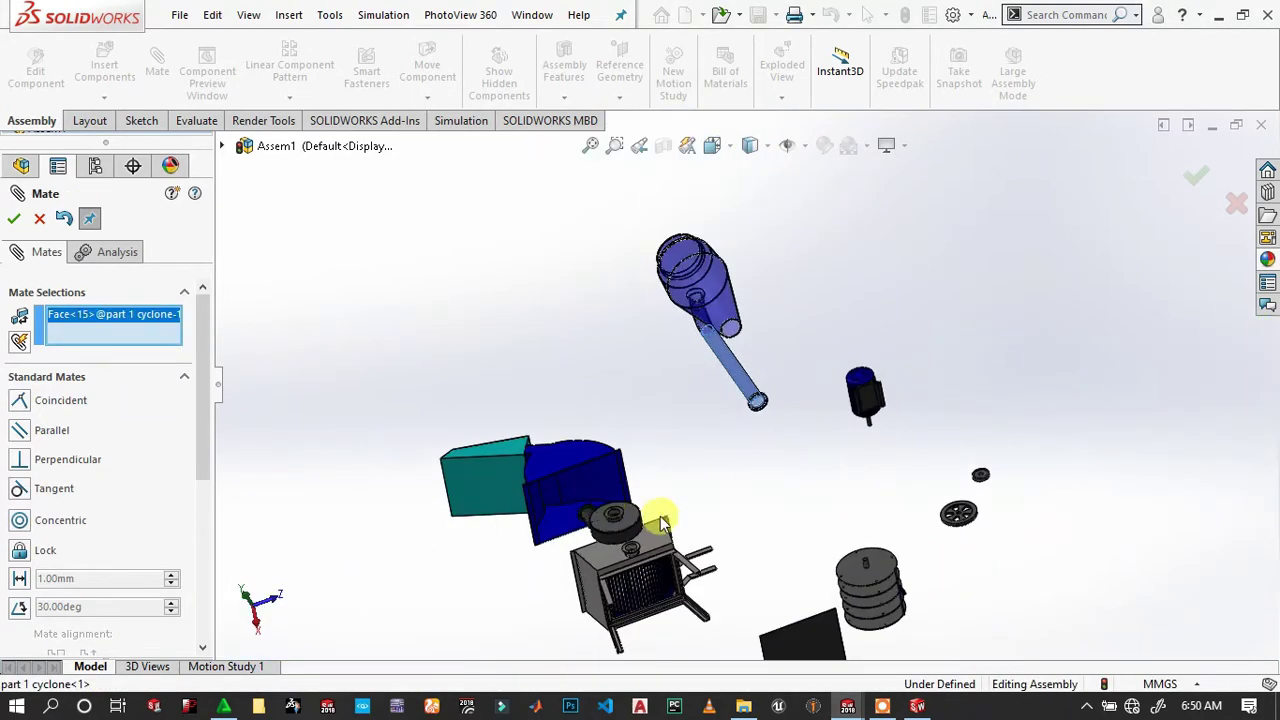
mouse_move(660, 523)
middle_down()
mouse_move(623, 520)
mouse_move(708, 606)
mouse_move(655, 472)
middle_up()
scroll(655, 472, down, 3)
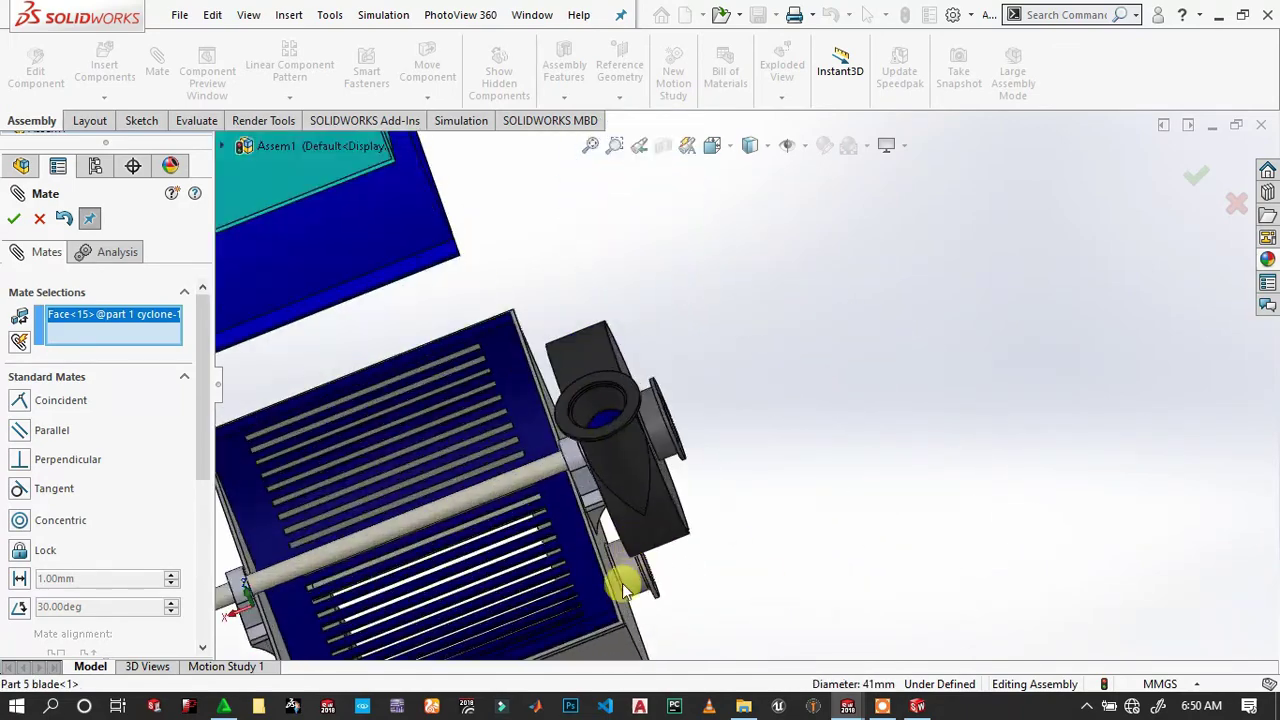
scroll(622, 580, down, 2)
click(610, 385)
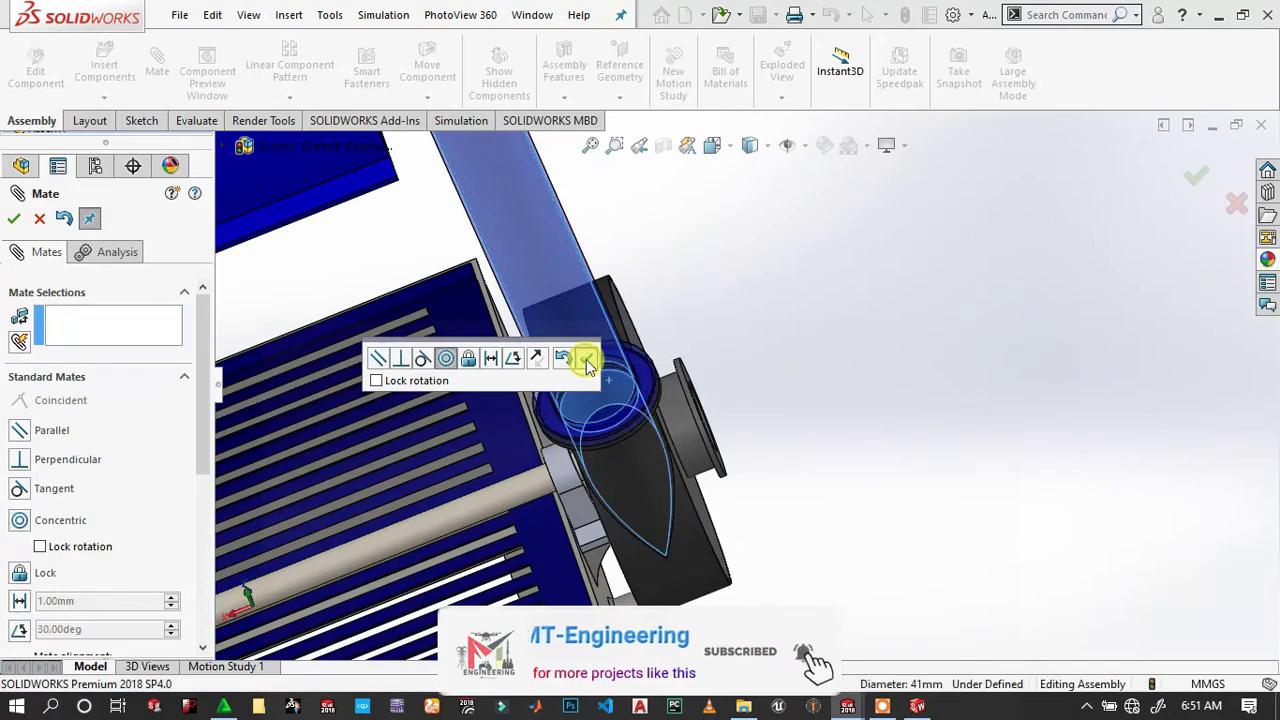
click(586, 366)
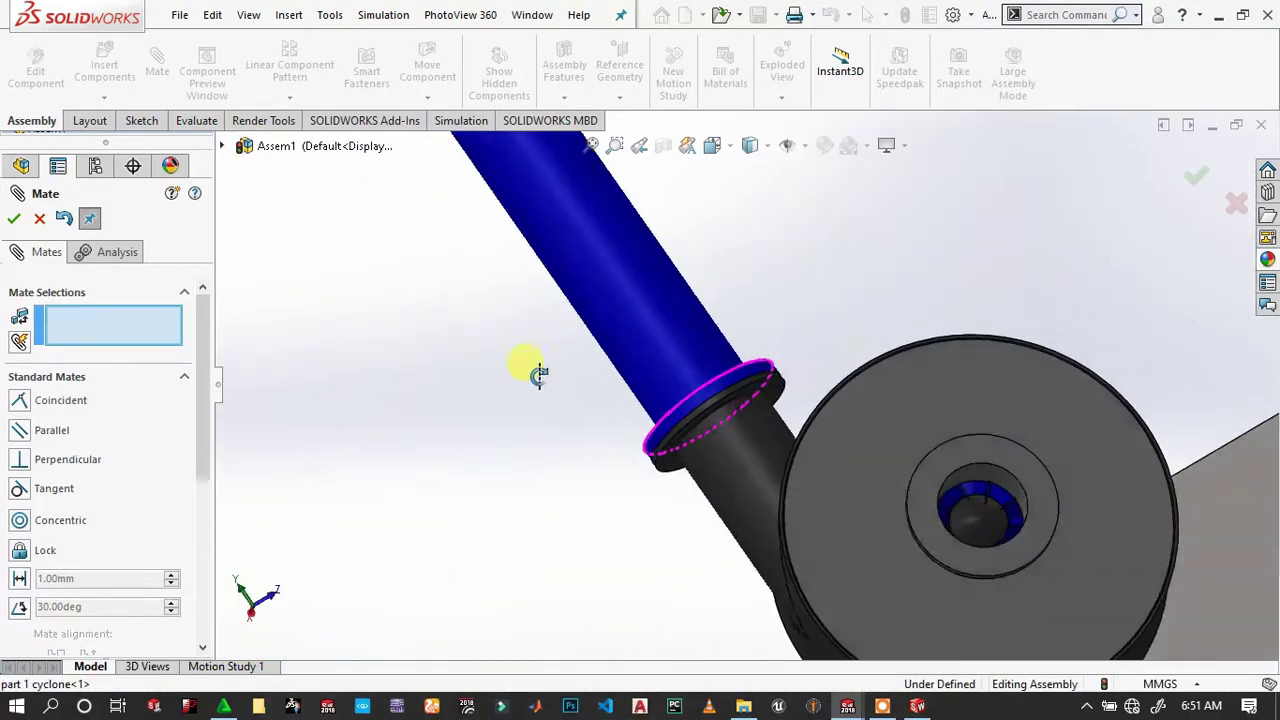
Switch to the Isometric view to inspect the cyclone connection.
middle_drag(648, 366, 663, 600)
key(space)
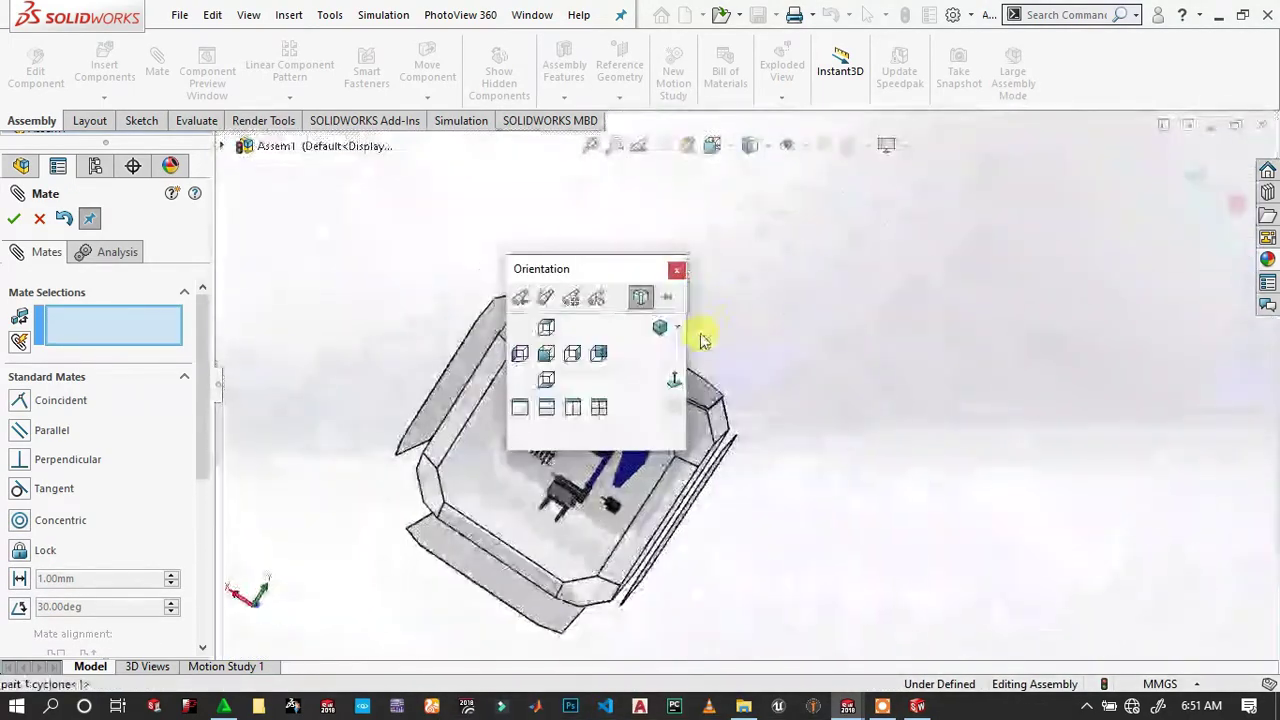
click(660, 329)
scroll(805, 340, down, 3)
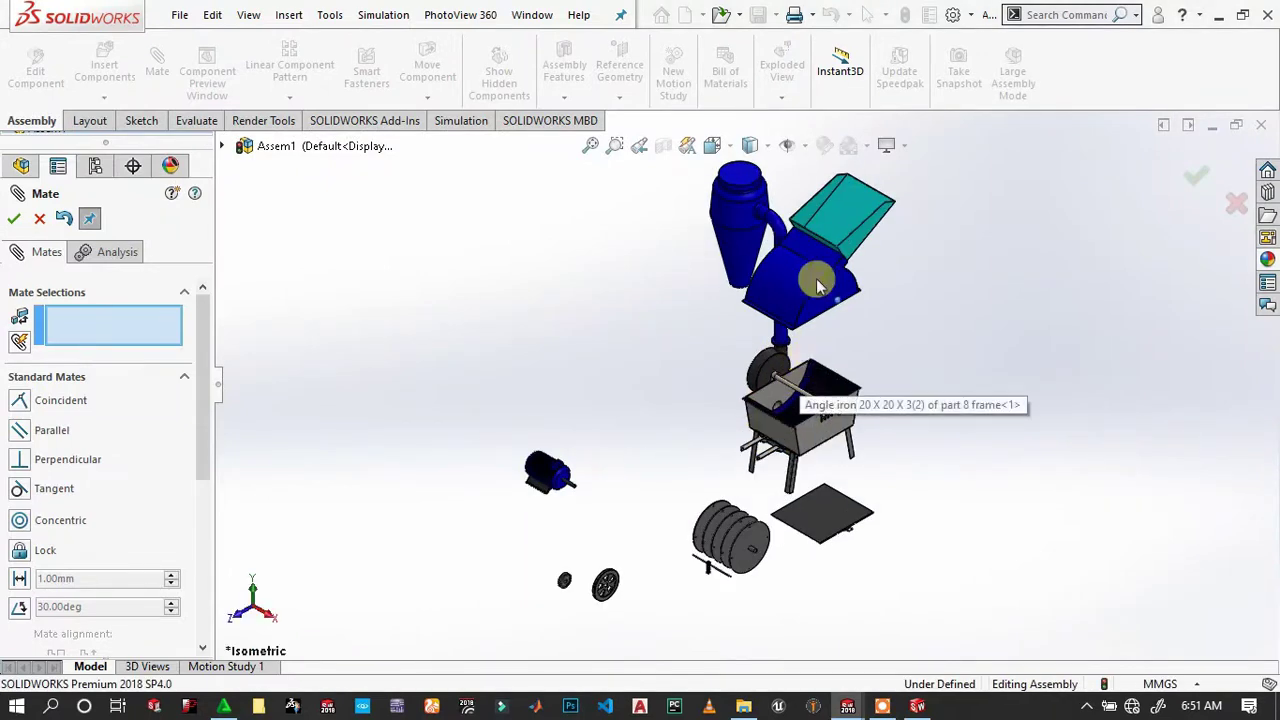
scroll(830, 320, down, 5)
scroll(740, 475, up, 2)
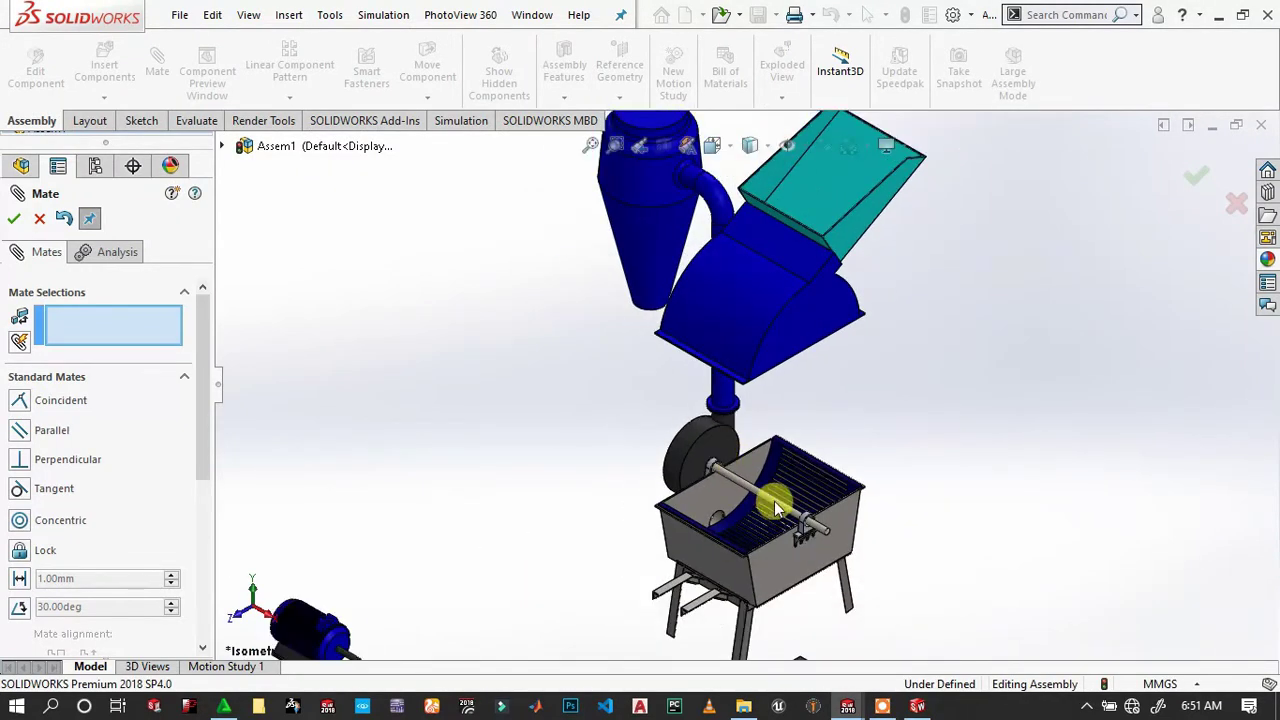
scroll(665, 505, up, 2)
scroll(666, 586, down, 3)
Mate the small shaft concentric with the beater disc hole.
scroll(651, 589, up, 2)
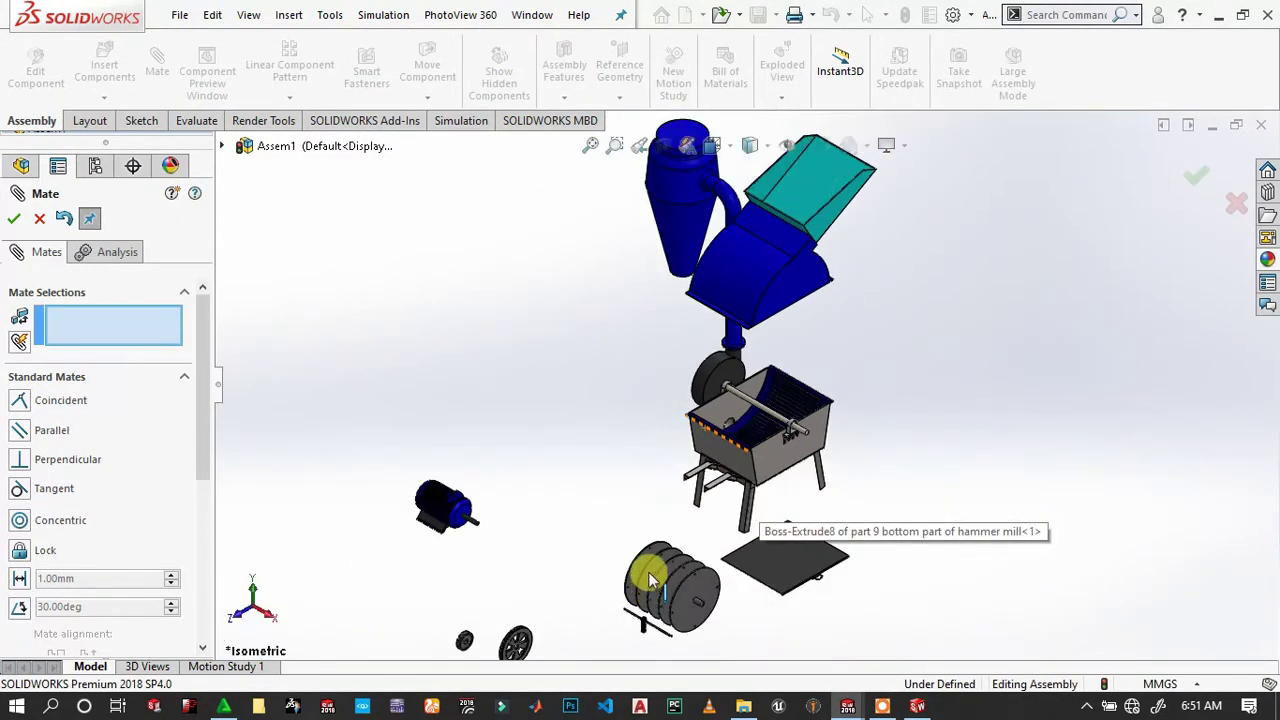
scroll(742, 573, down, 4)
scroll(700, 572, down, 1)
scroll(677, 506, down, 4)
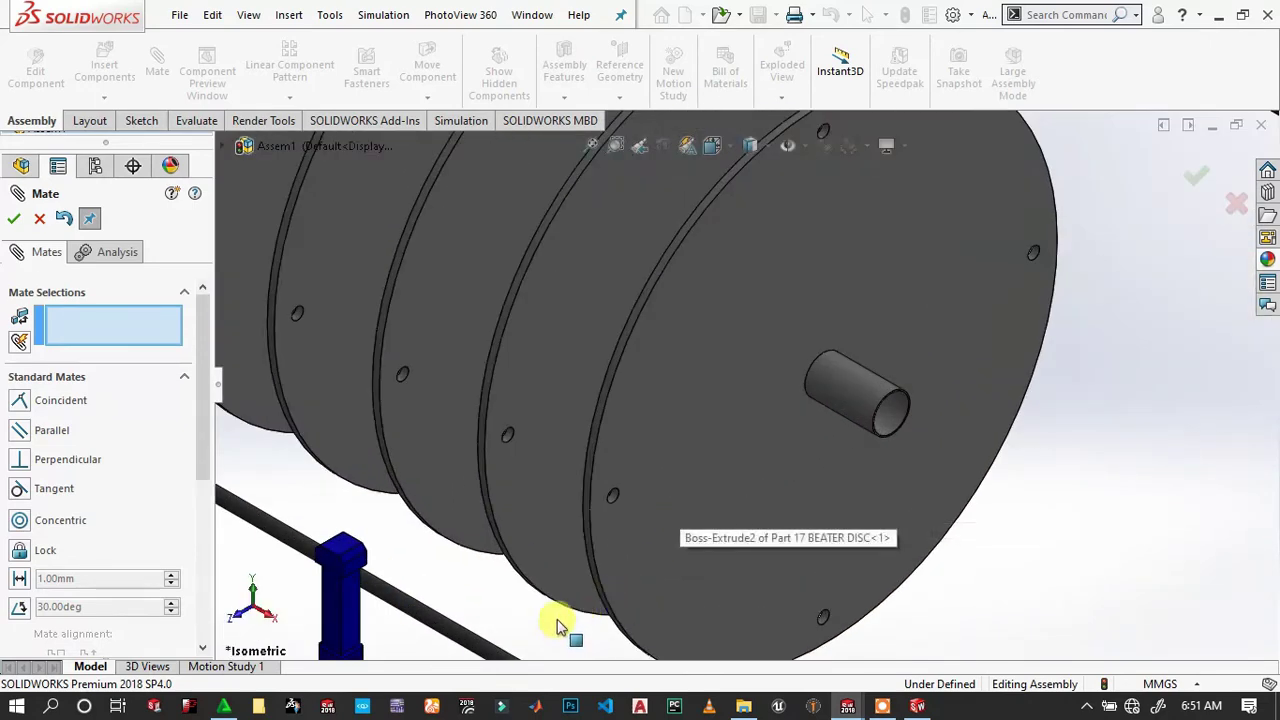
scroll(628, 533, up, 1)
scroll(622, 612, down, 2)
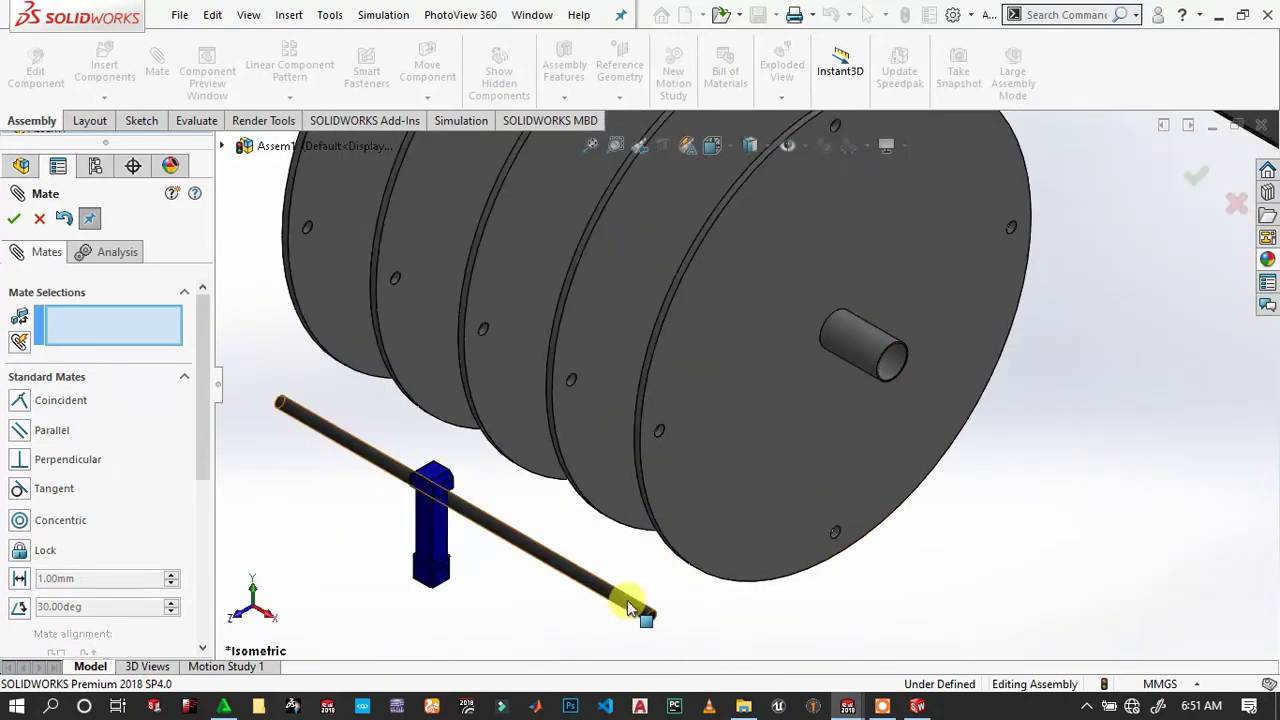
click(648, 568)
scroll(655, 500, down, 3)
scroll(675, 420, down, 3)
scroll(712, 390, down, 2)
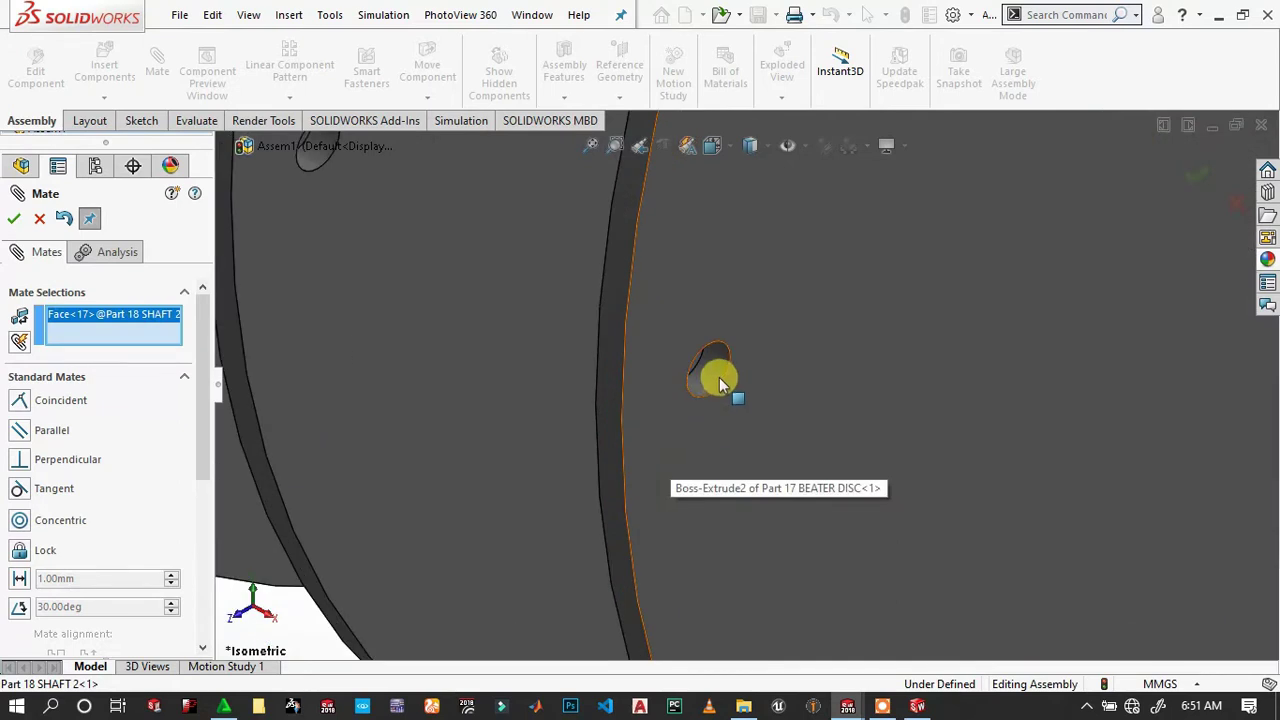
click(716, 376)
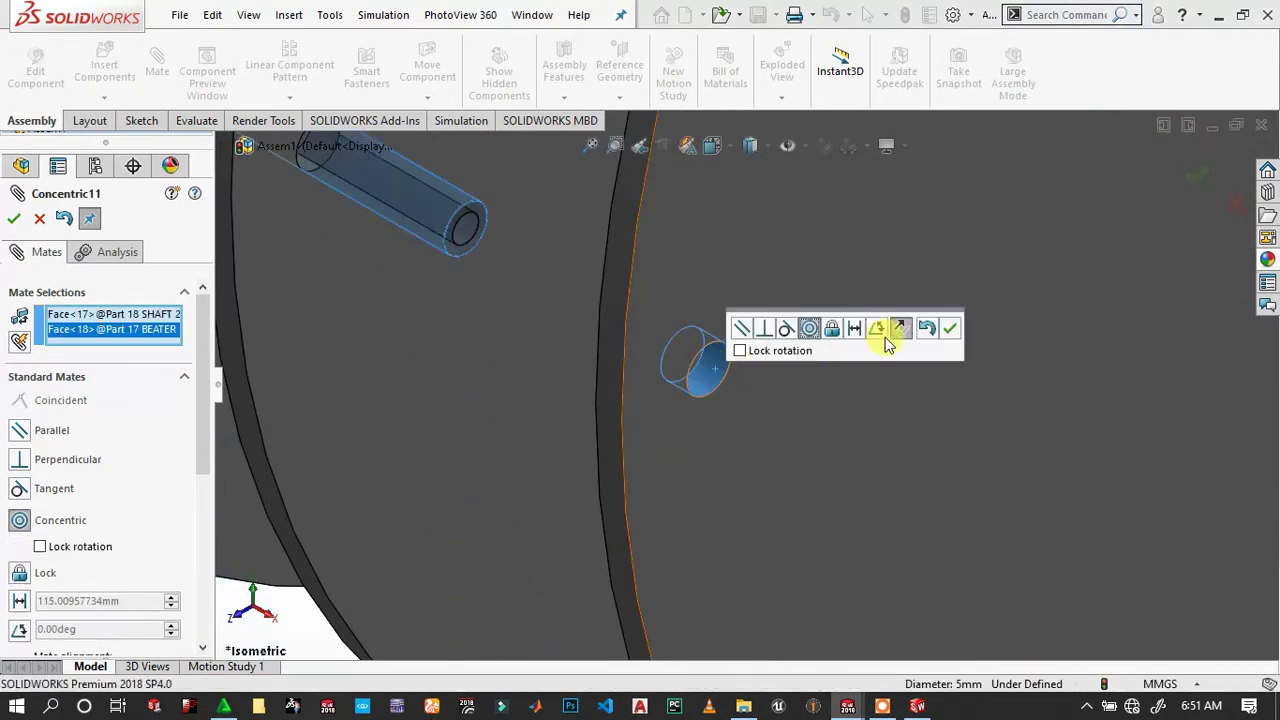
click(946, 329)
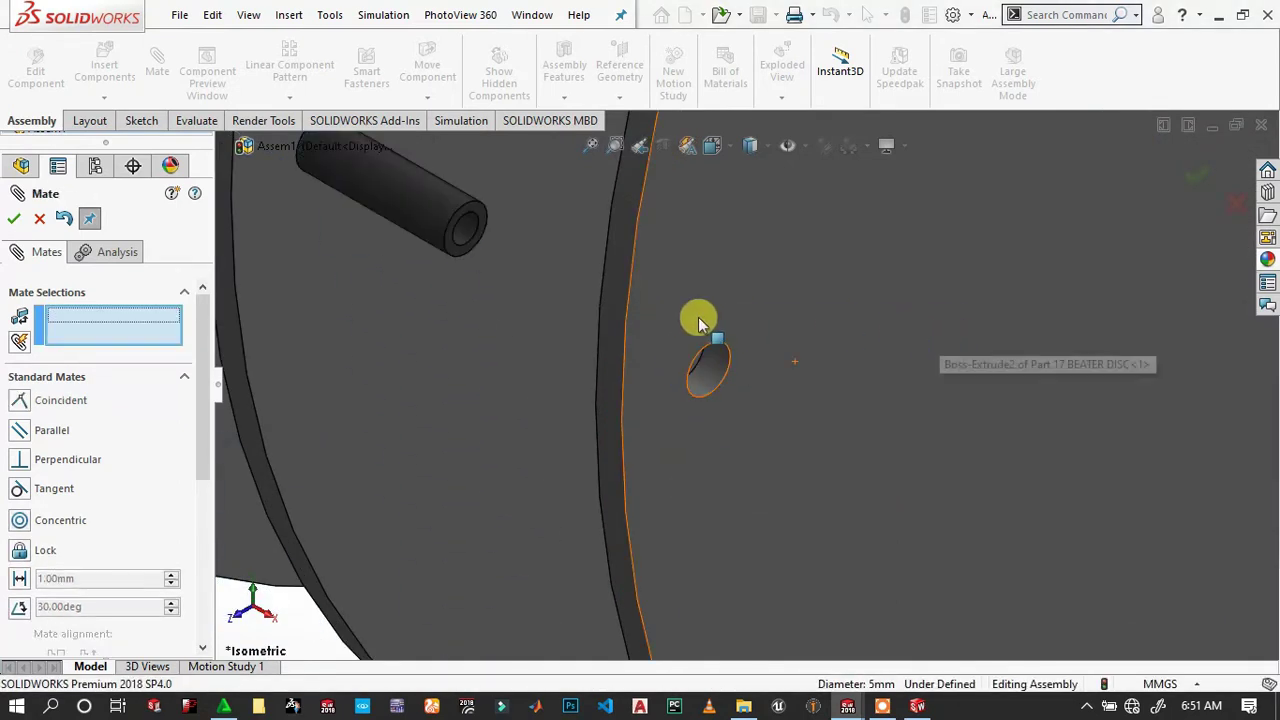
Start a Width mate using two beater disc faces as the width boundaries.
scroll(690, 365, up, 5)
scroll(800, 350, up, 3)
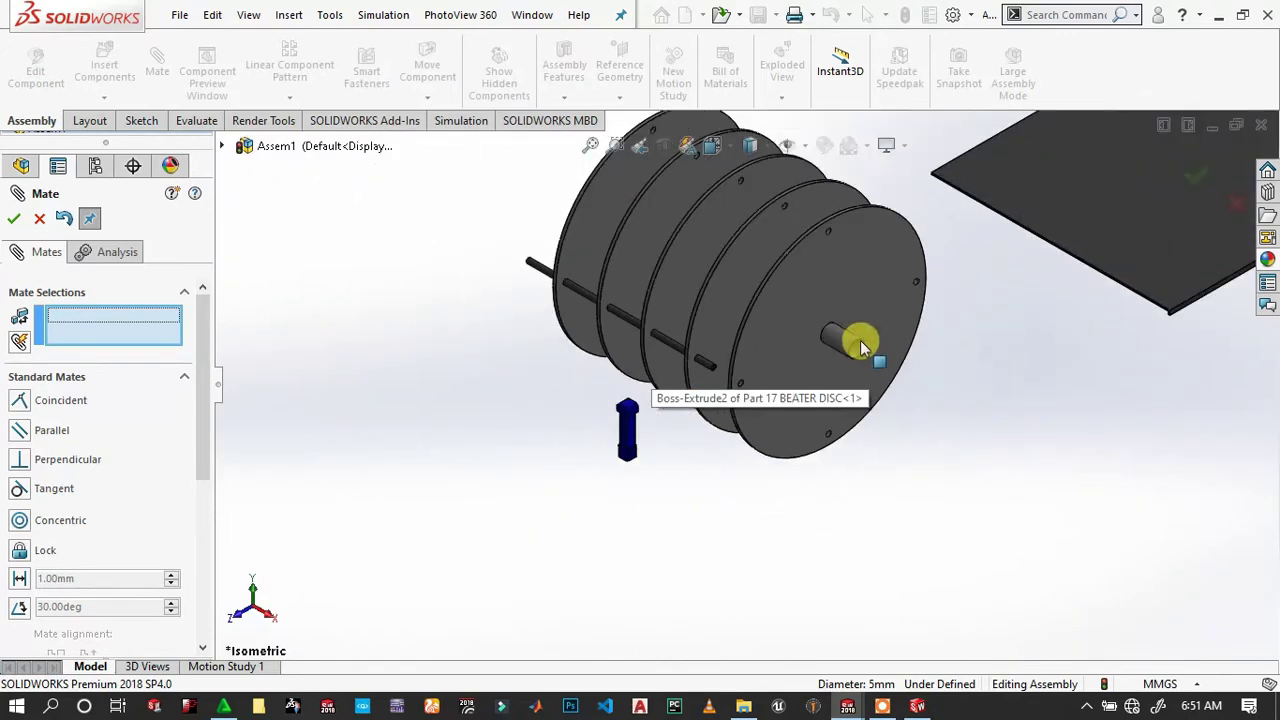
click(782, 363)
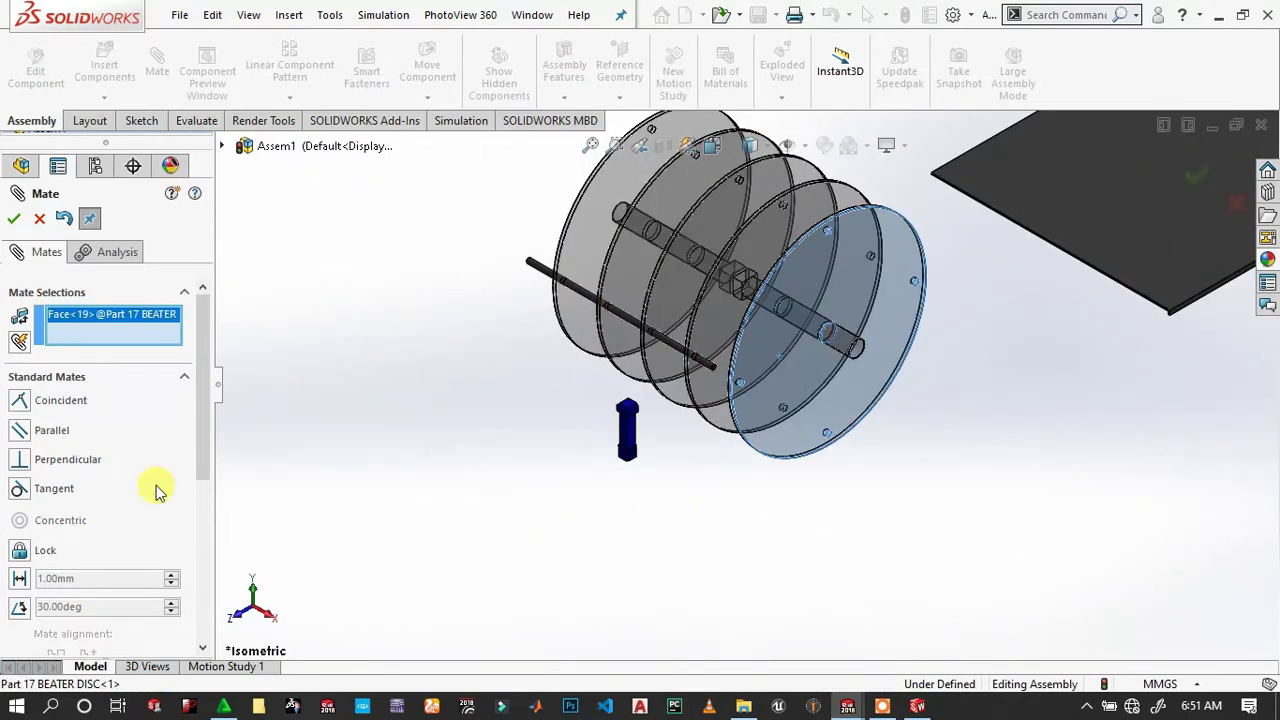
scroll(70, 513, down, 3)
scroll(76, 530, down, 2)
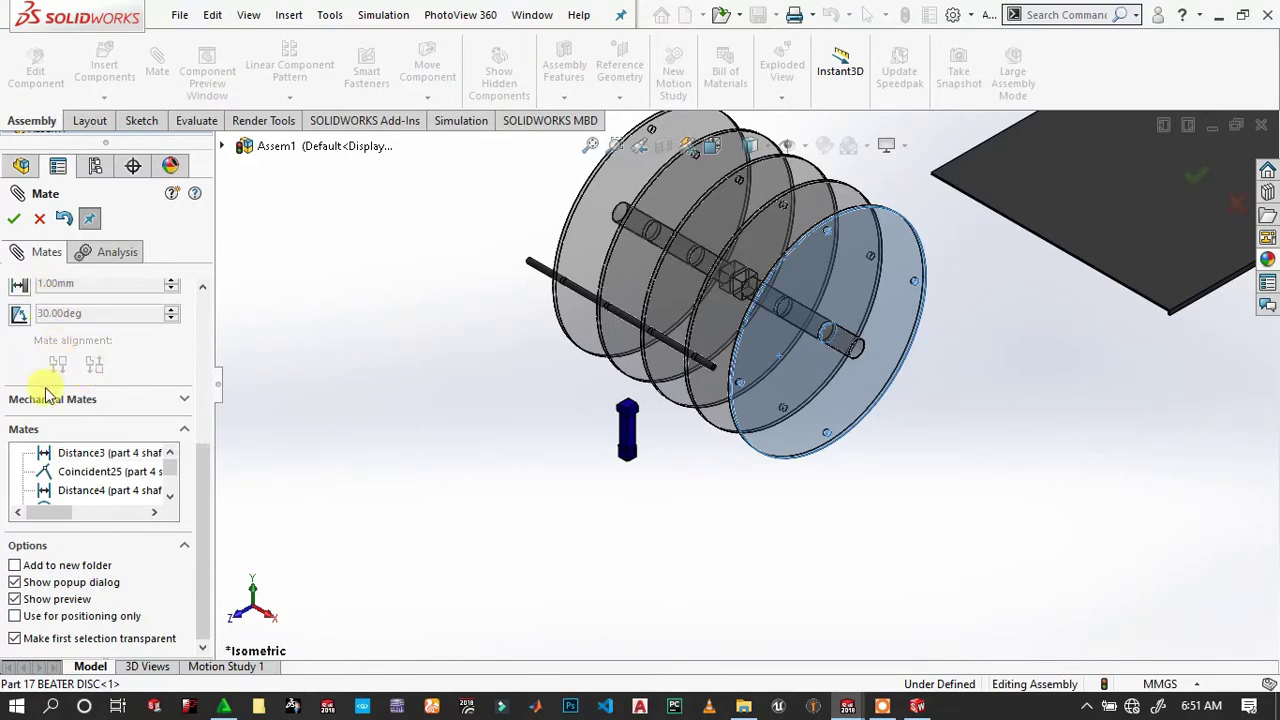
scroll(50, 390, up, 5)
click(20, 483)
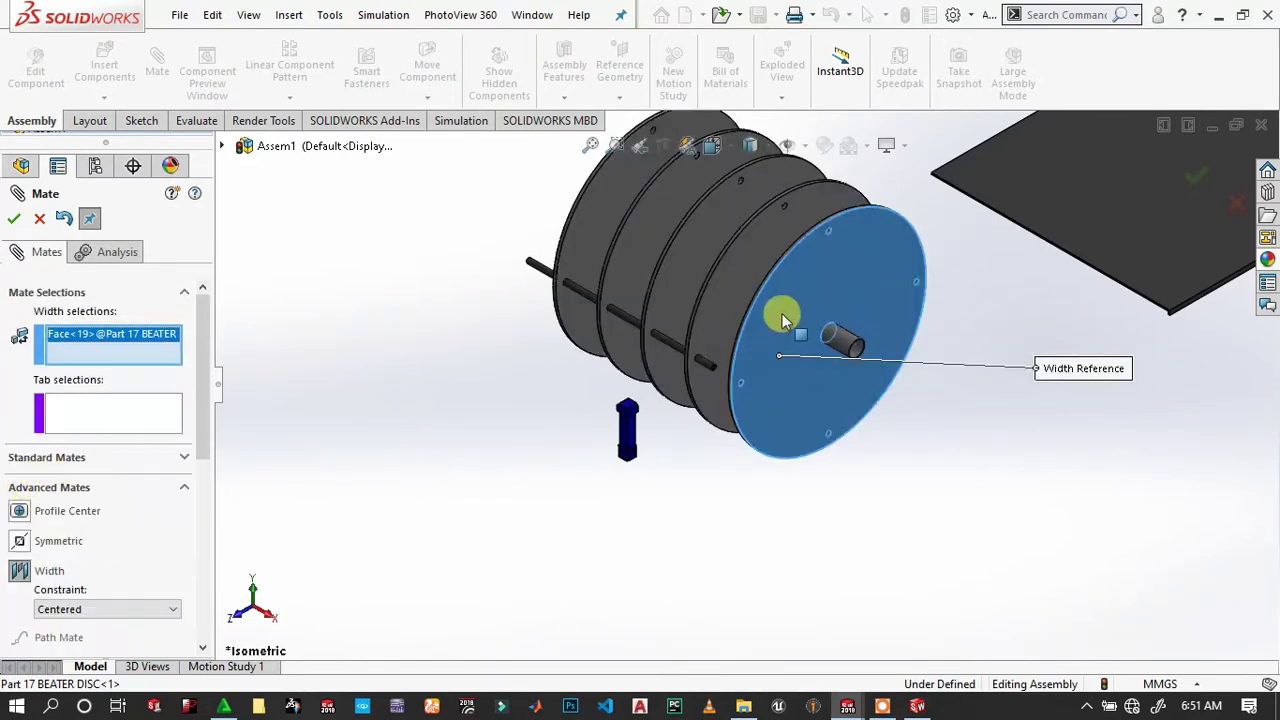
mouse_move(777, 314)
middle_down()
mouse_move(822, 330)
mouse_move(914, 408)
middle_up()
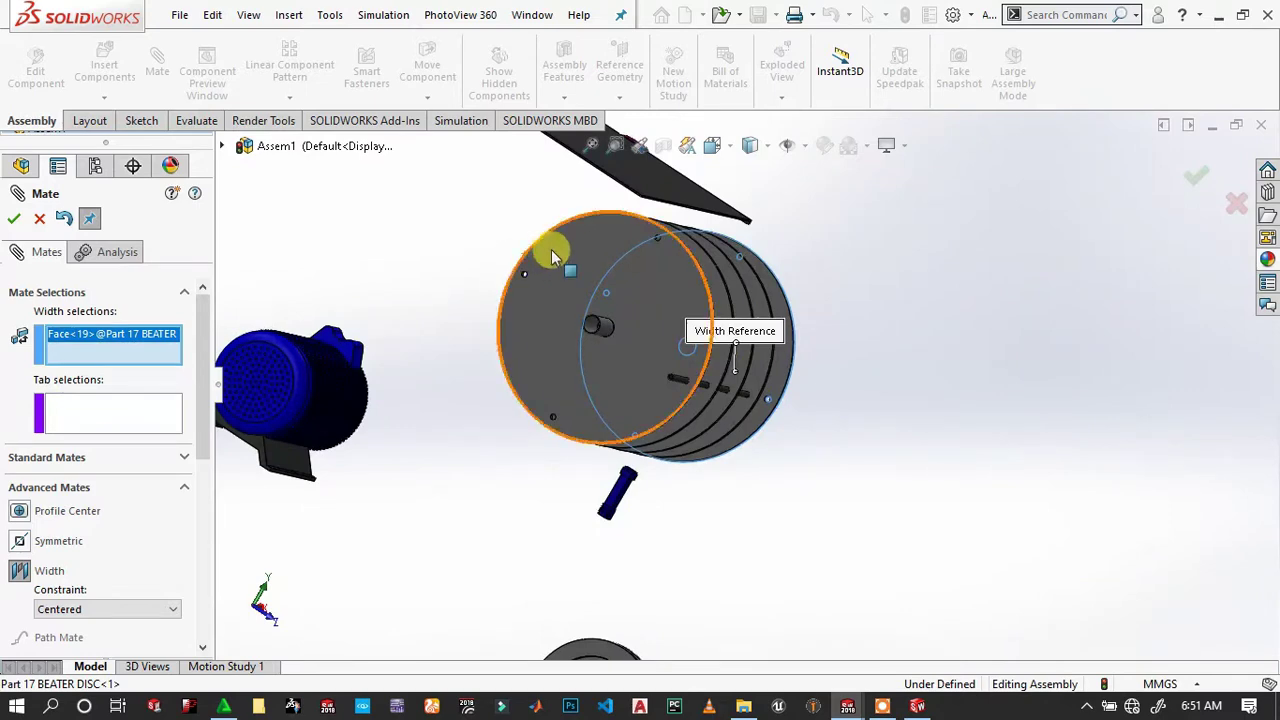
click(600, 283)
Add both pin faces as tab references and confirm the centred Width mate.
scroll(600, 360, down, 3)
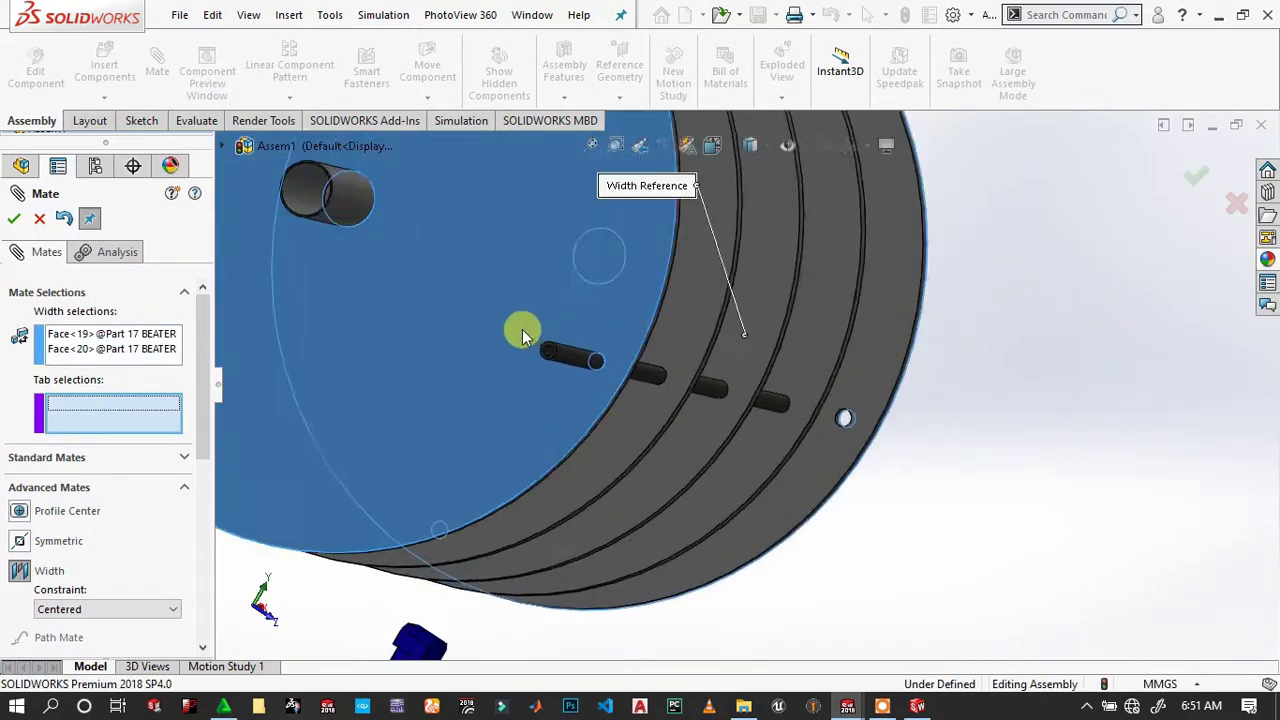
scroll(586, 363, down, 3)
scroll(640, 351, down, 3)
click(659, 331)
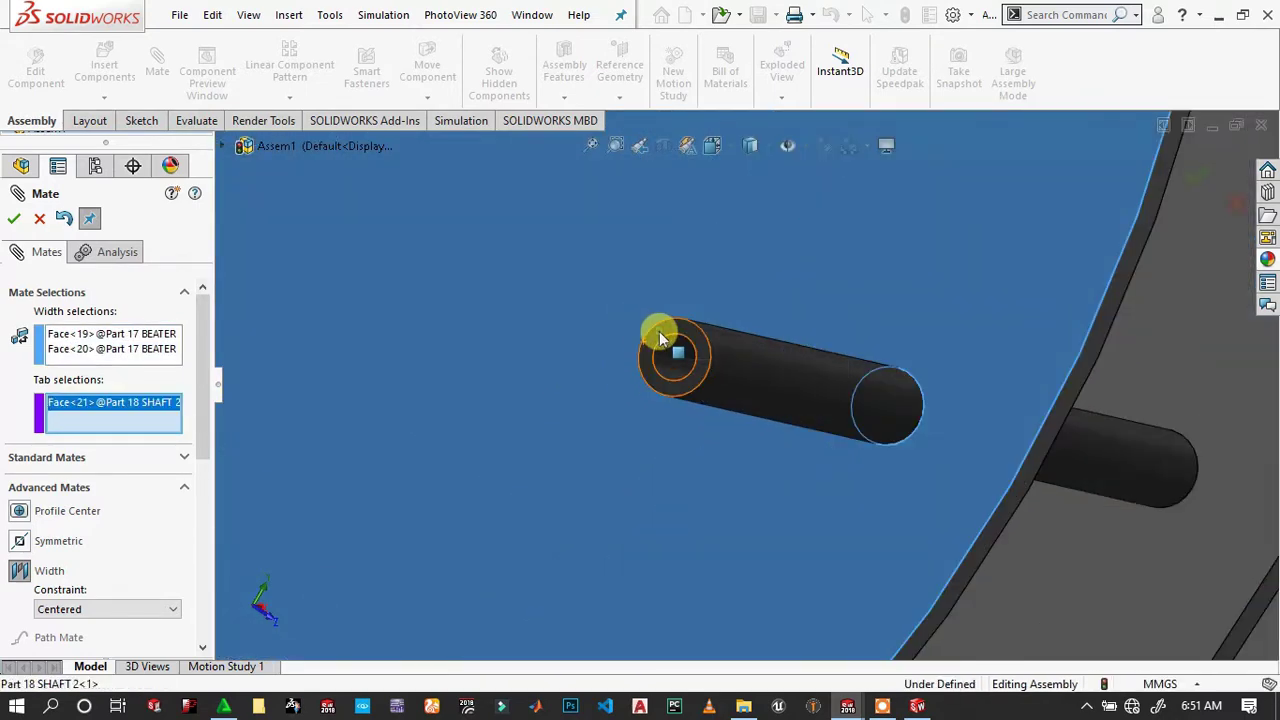
scroll(1073, 406, up, 3)
scroll(998, 422, up, 2)
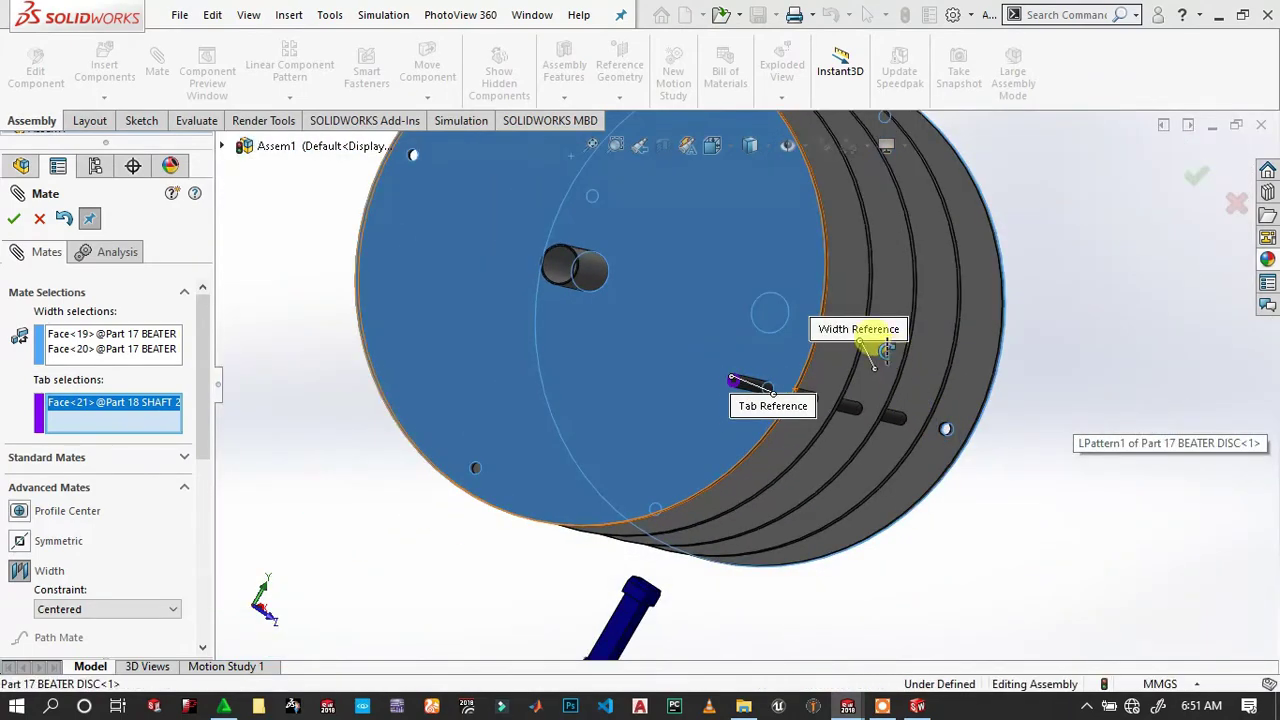
middle_drag(871, 334, 751, 323)
scroll(855, 432, down, 3)
scroll(855, 432, down, 2)
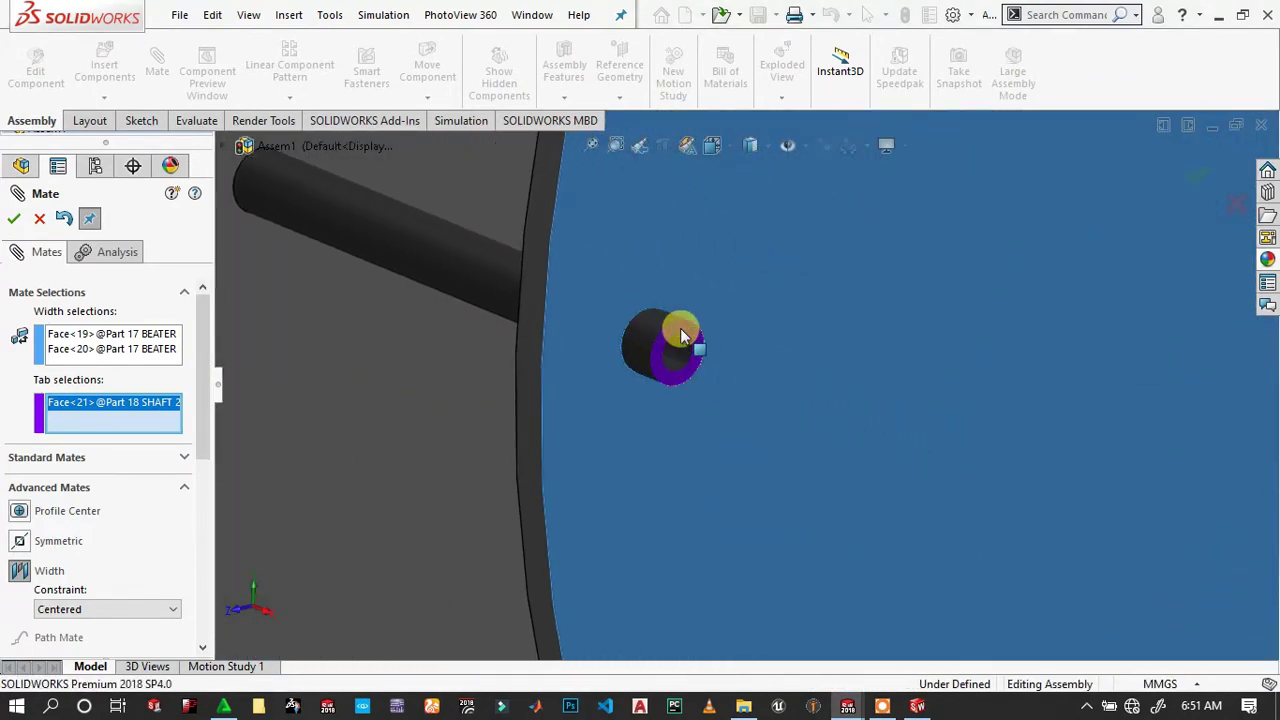
click(662, 349)
scroll(651, 440, up, 2)
scroll(622, 372, up, 3)
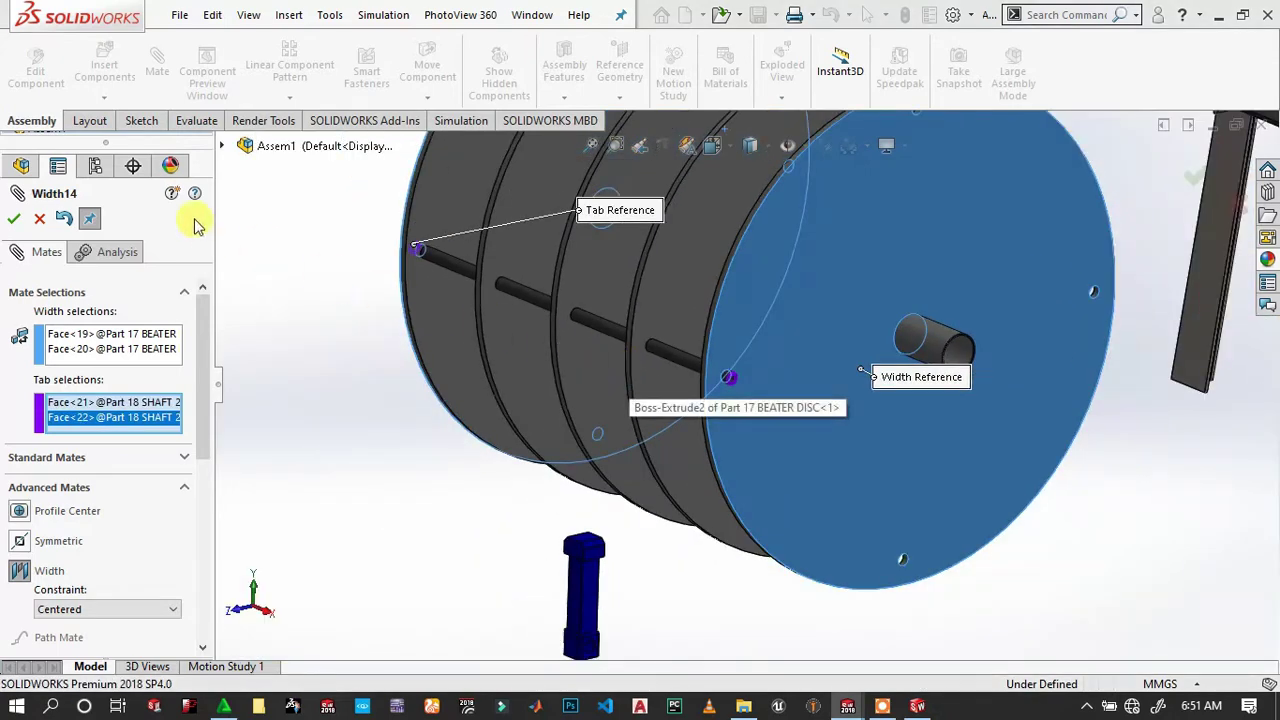
click(13, 226)
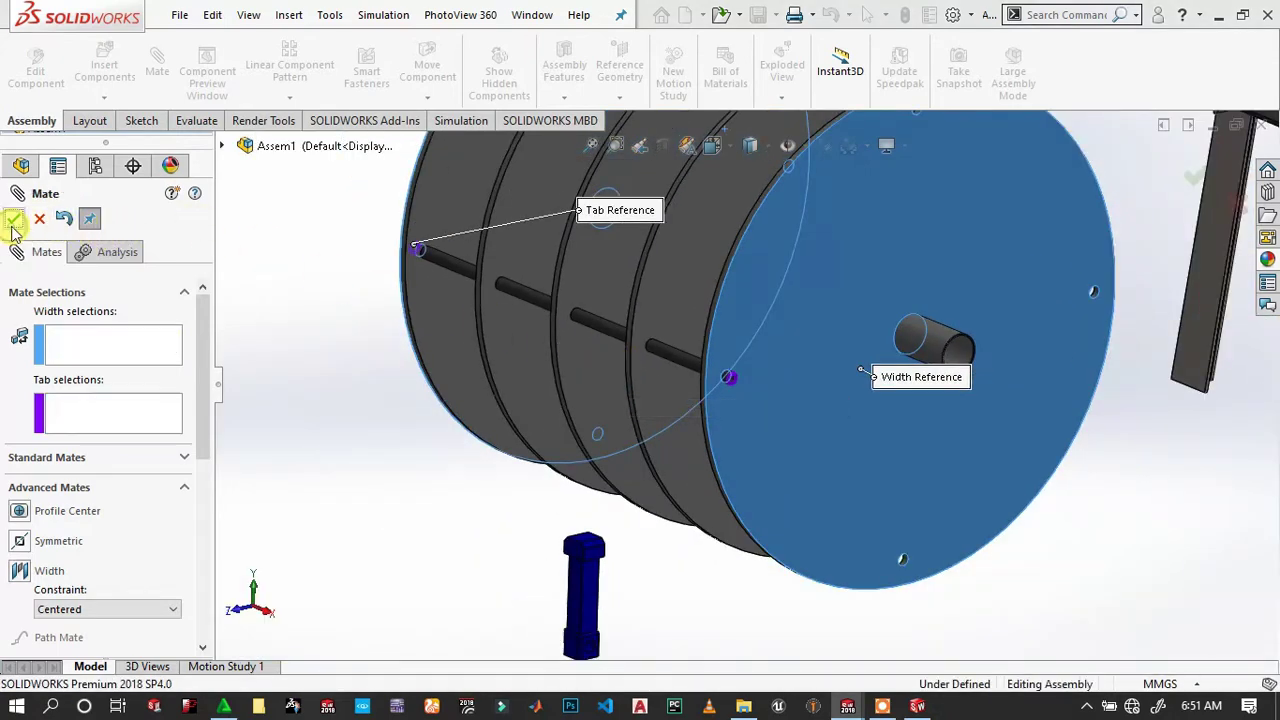
Orbit the drum to review the disc assembly from the other side.
scroll(866, 330, up, 5)
mouse_move(777, 343)
middle_down()
mouse_move(912, 403)
mouse_move(851, 386)
mouse_move(880, 397)
mouse_move(869, 403)
middle_up()
scroll(740, 409, down, 3)
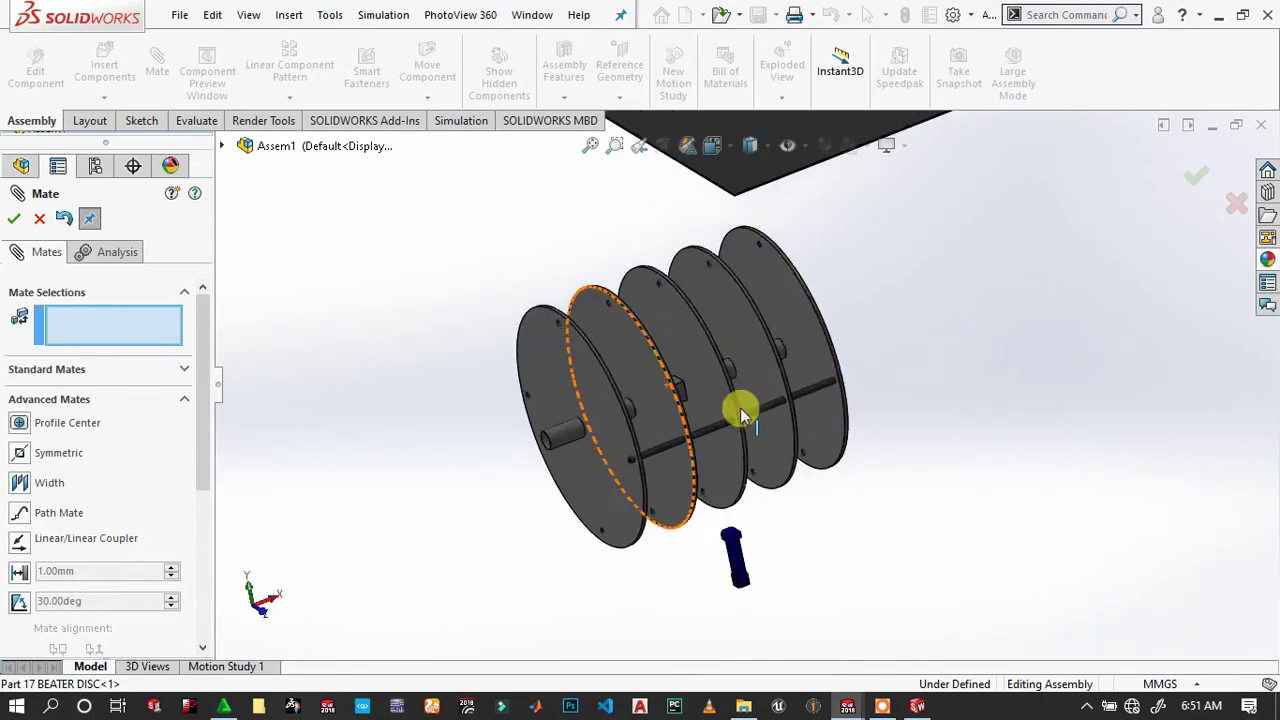
scroll(740, 409, down, 3)
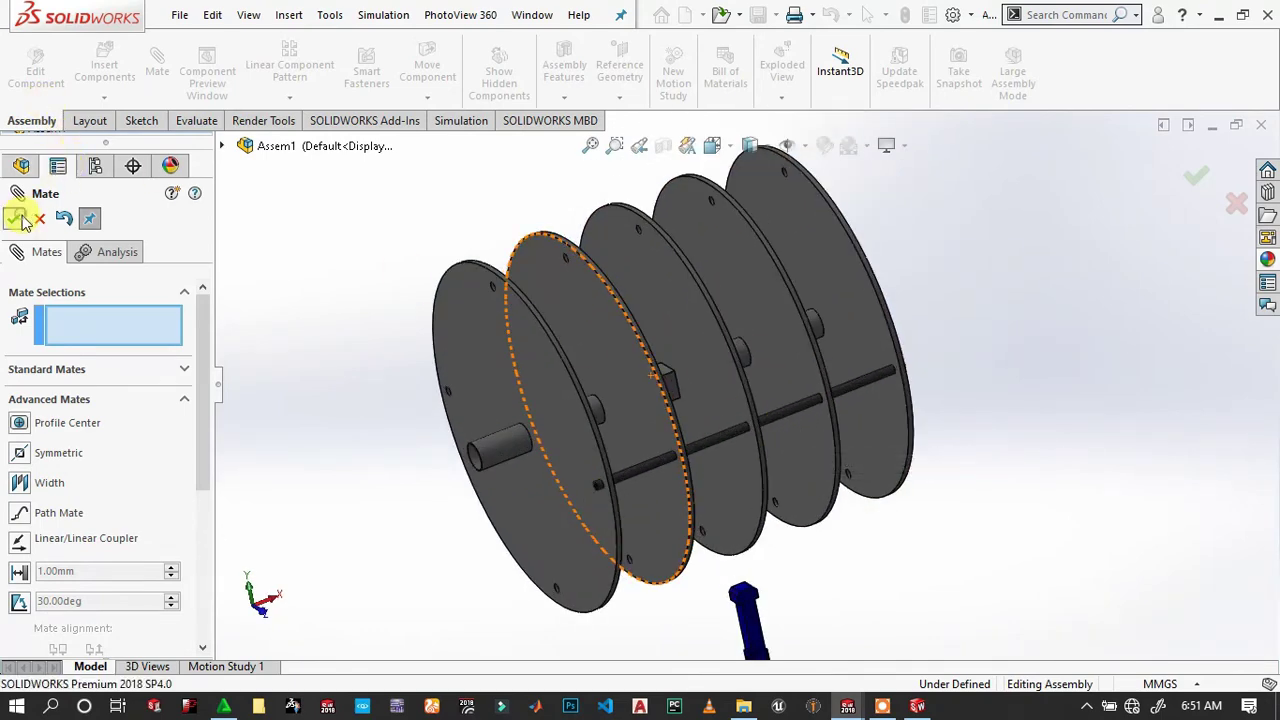
Circular-pattern the shaft around the disc's central hole: 4 instances at 90°.
key(Escape)
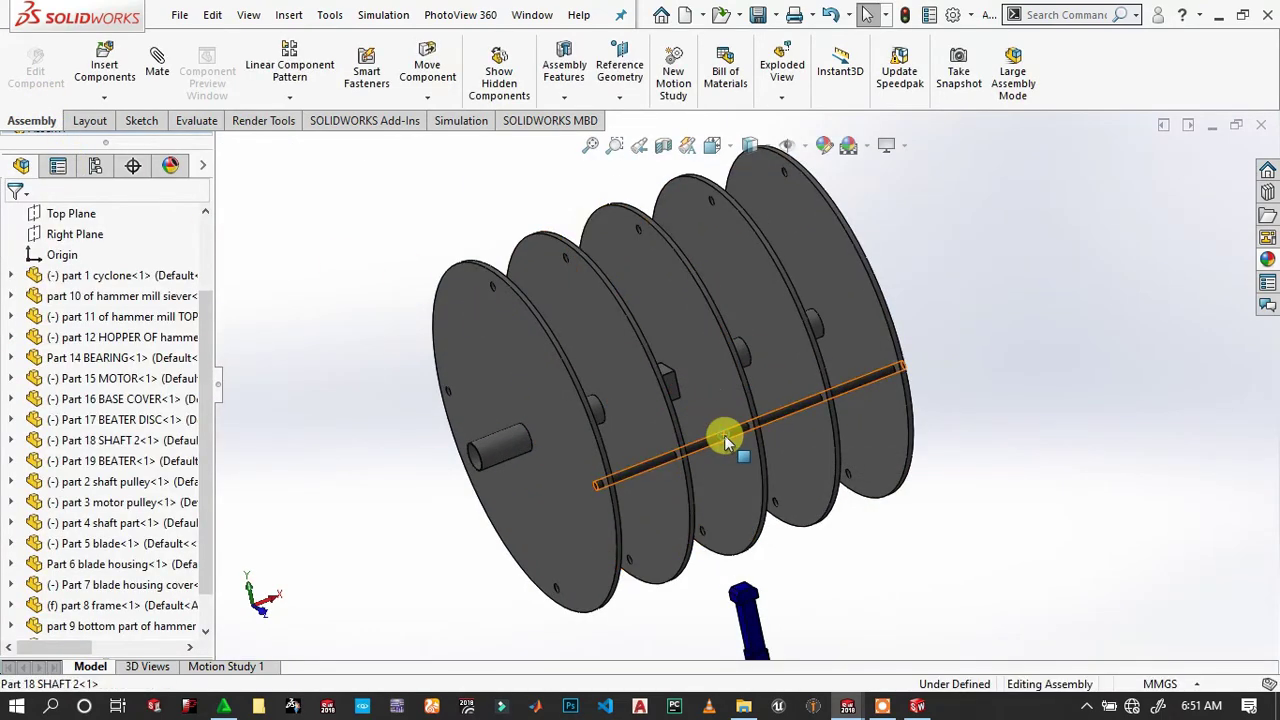
click(724, 435)
mouse_move(731, 434)
middle_down()
mouse_move(751, 400)
mouse_move(767, 413)
mouse_move(623, 234)
middle_up()
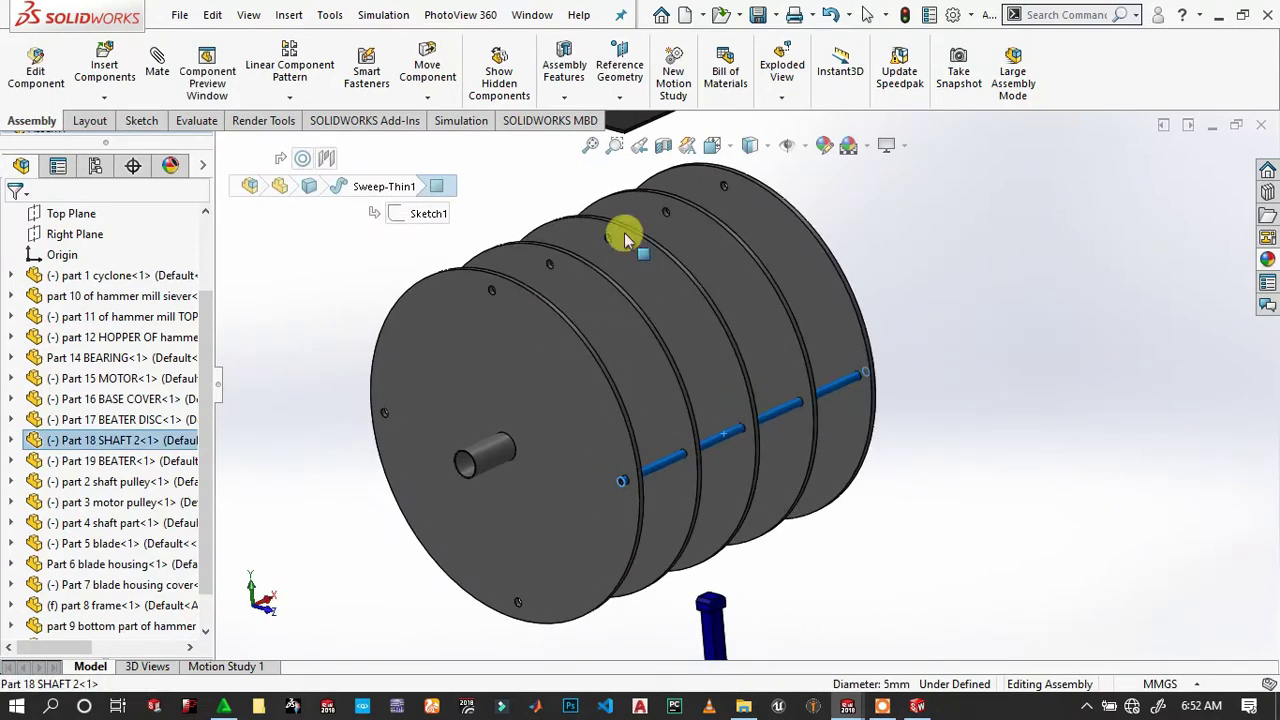
click(305, 99)
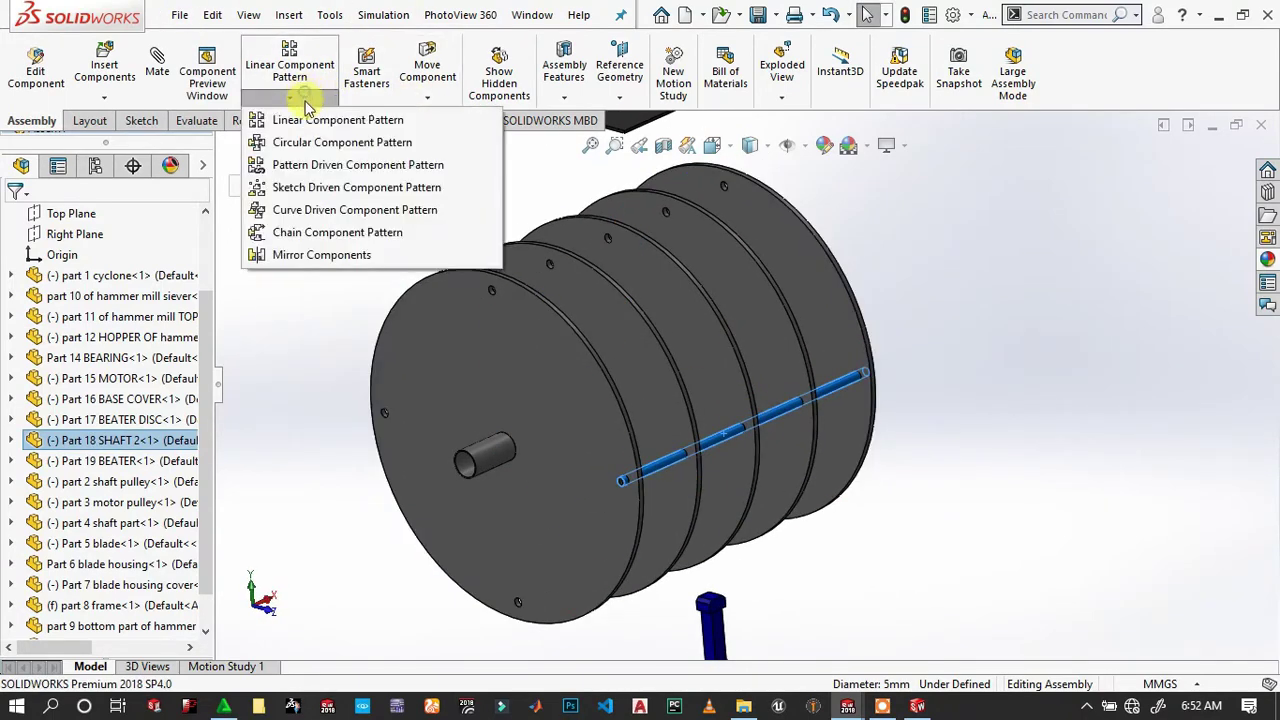
click(315, 147)
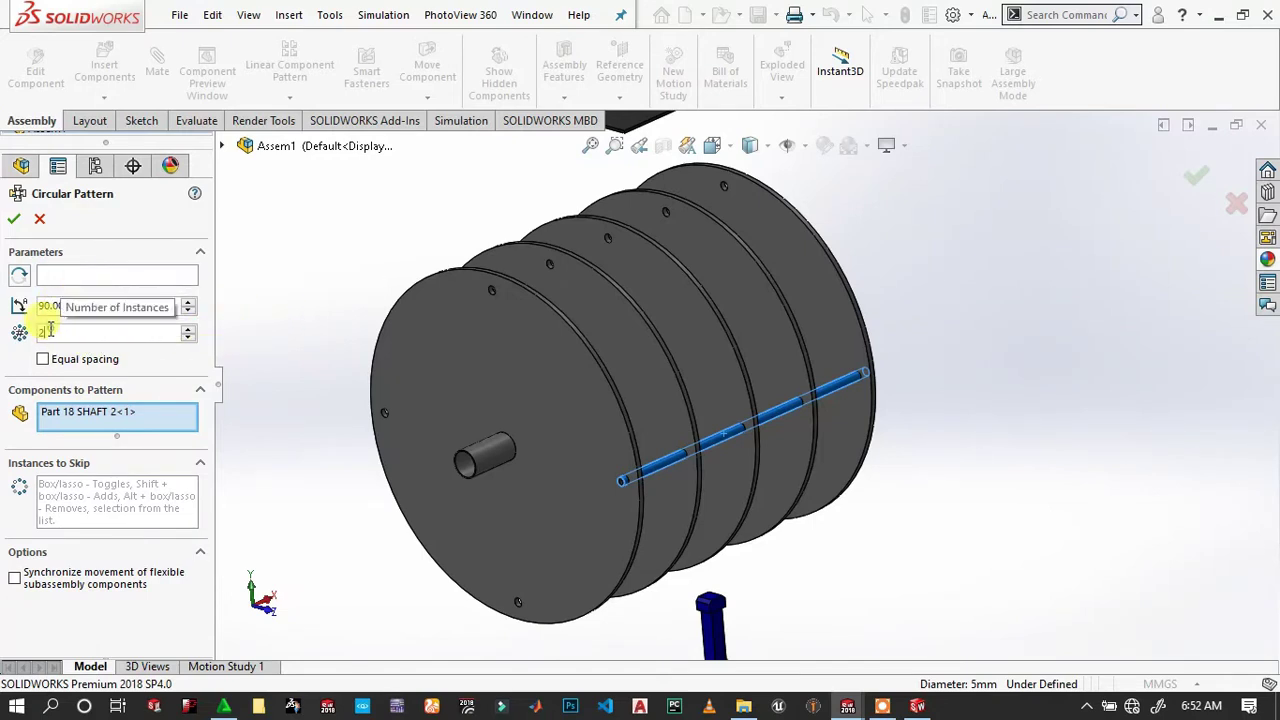
click(77, 276)
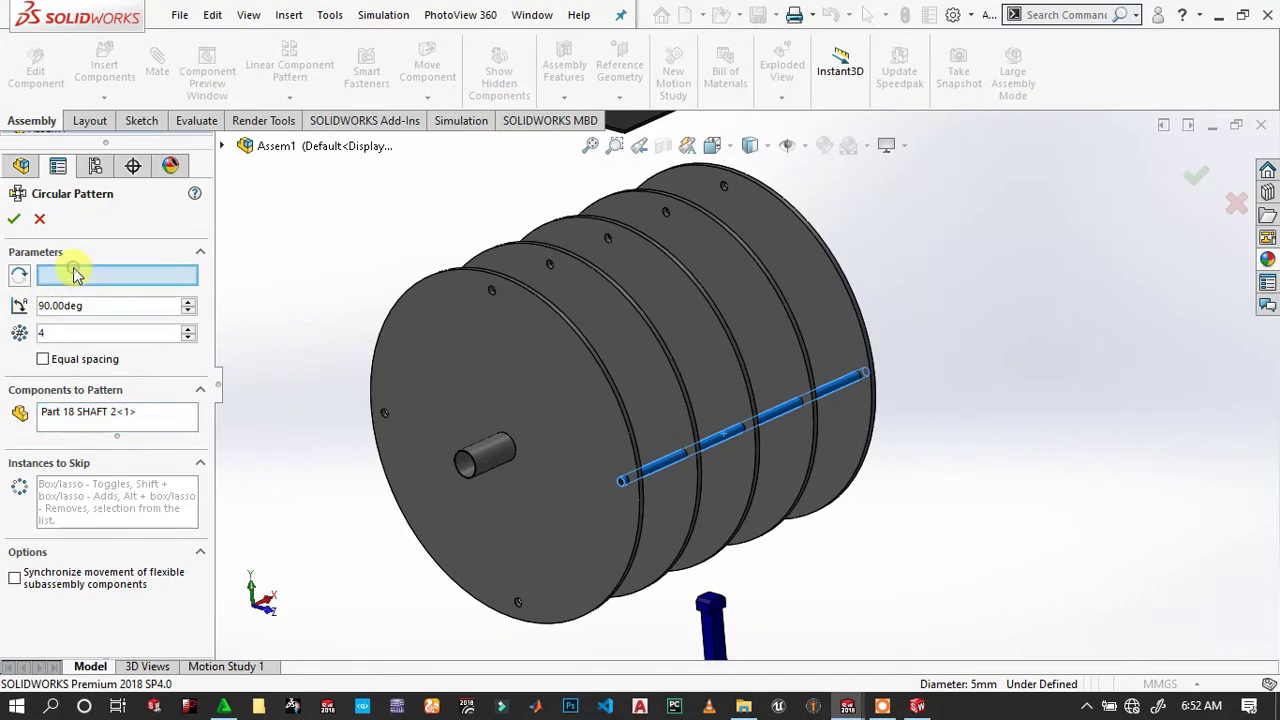
click(482, 452)
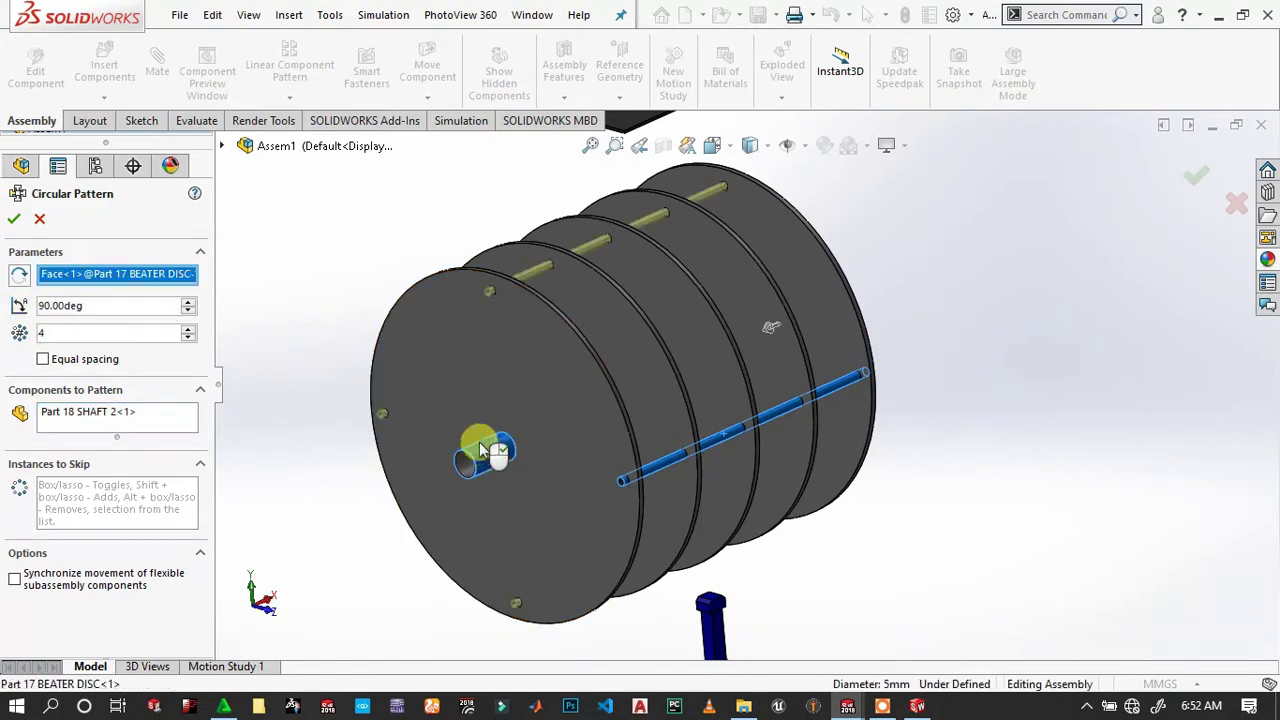
click(14, 222)
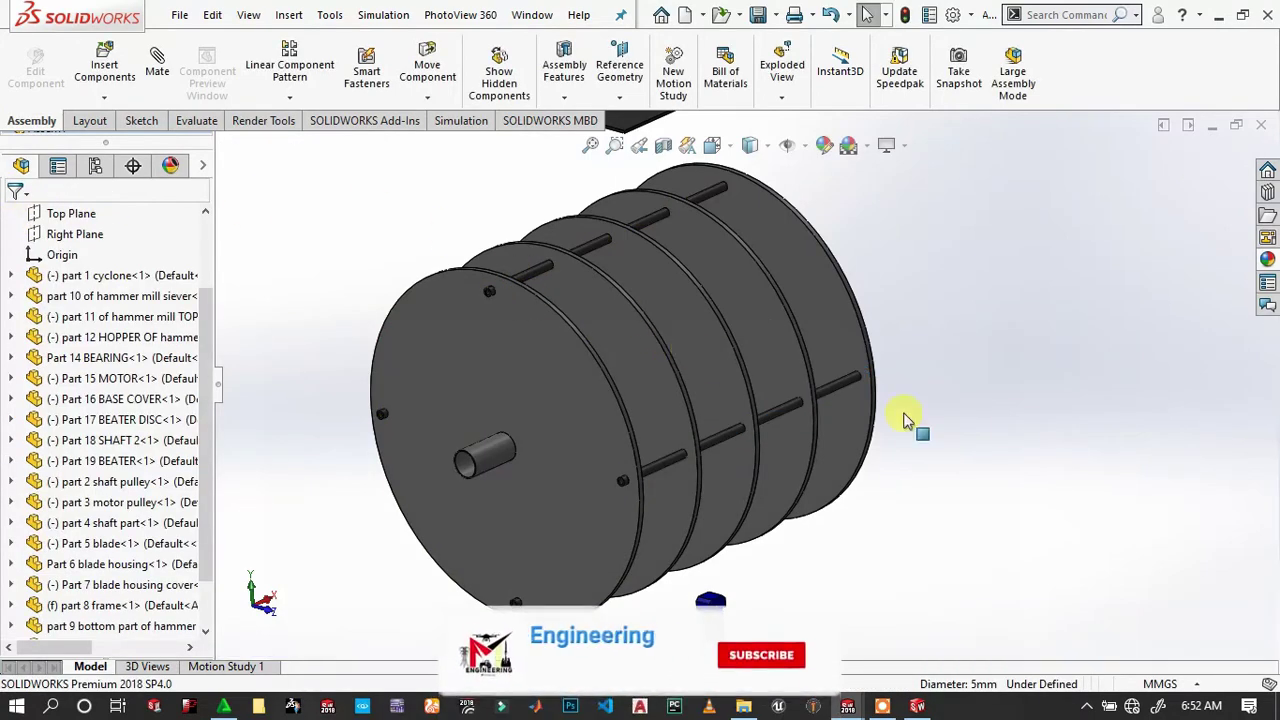
Mate the blue beater's bore concentric with a disc rod.
scroll(627, 593, up, 3)
scroll(829, 223, down, 5)
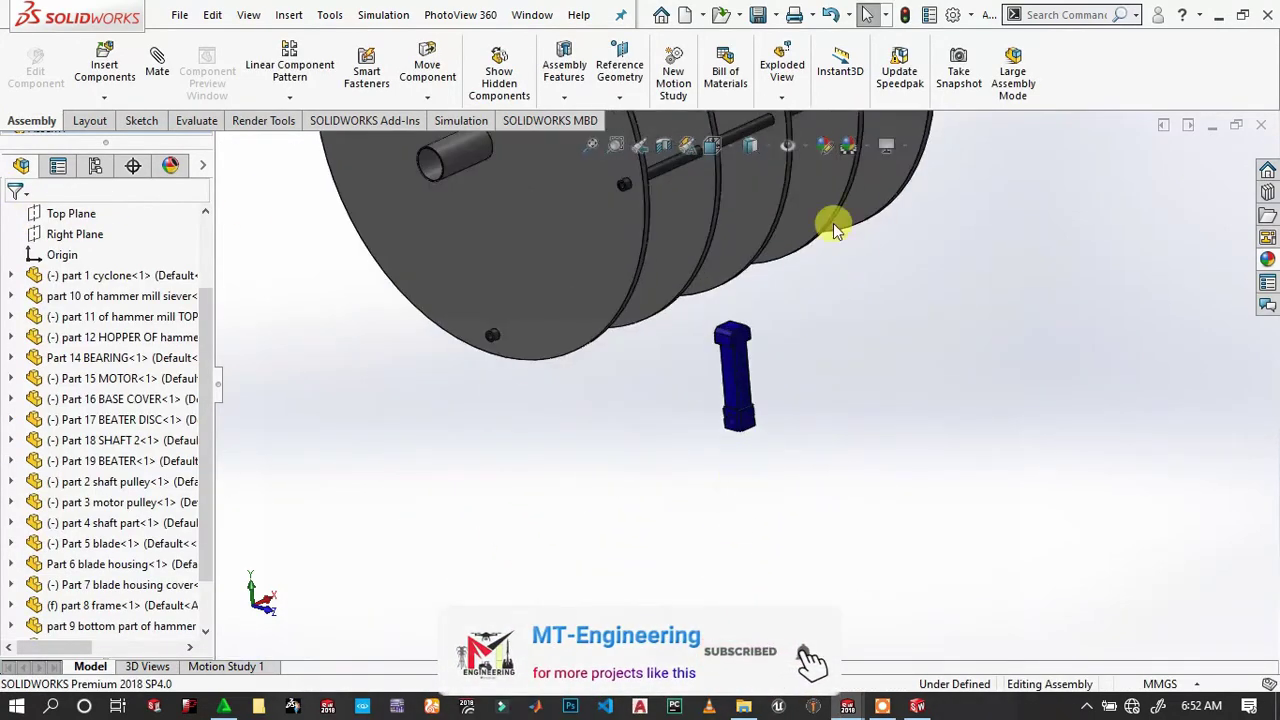
scroll(703, 452, up, 1)
scroll(703, 452, up, 5)
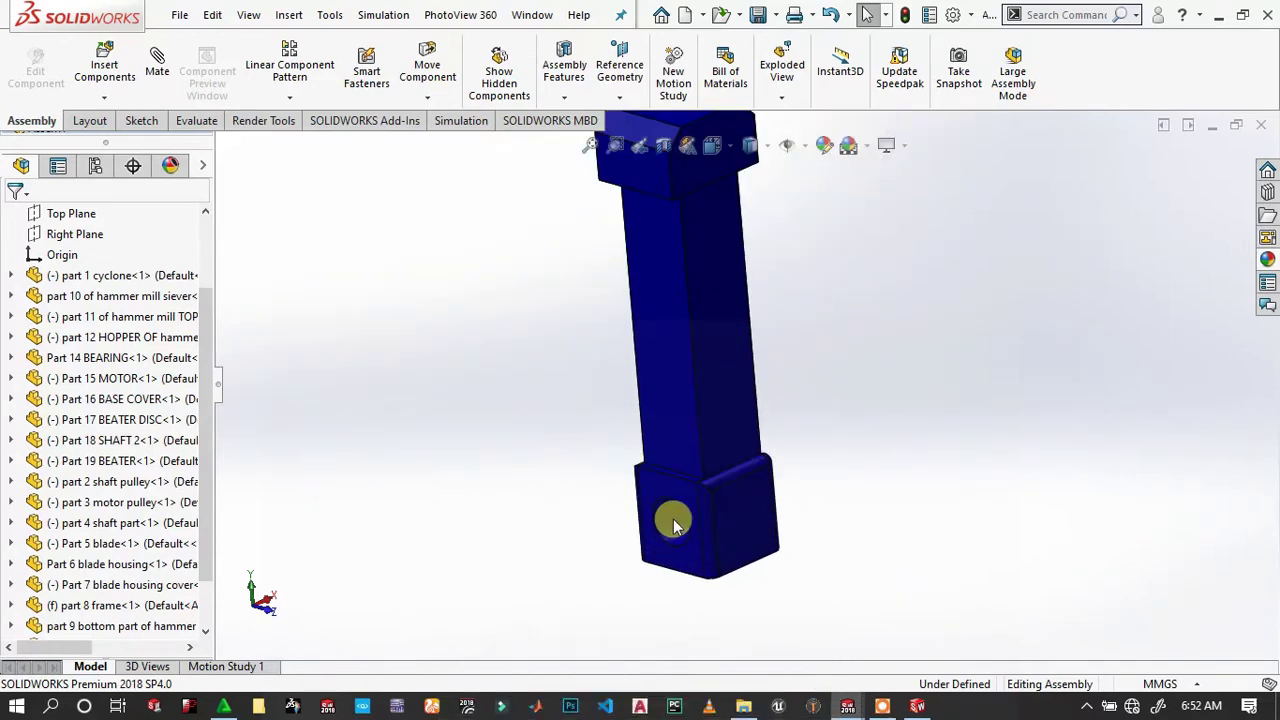
click(673, 520)
click(926, 414)
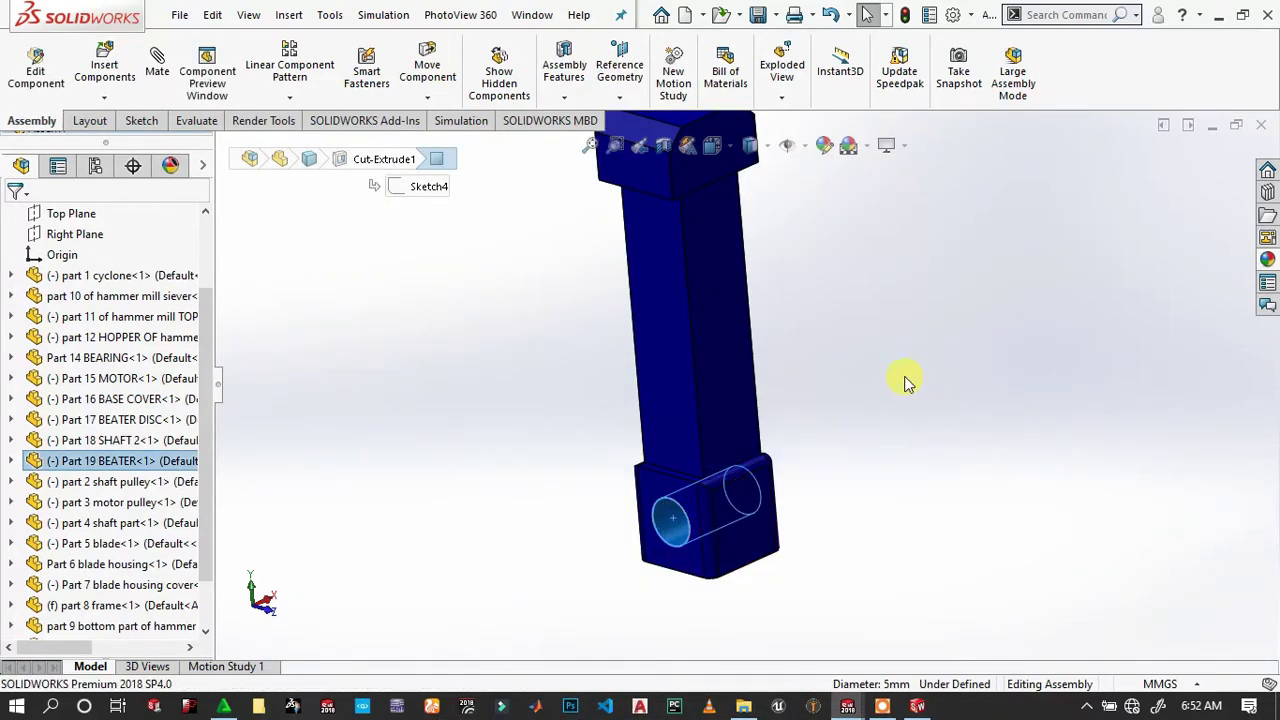
scroll(685, 370, up, 5)
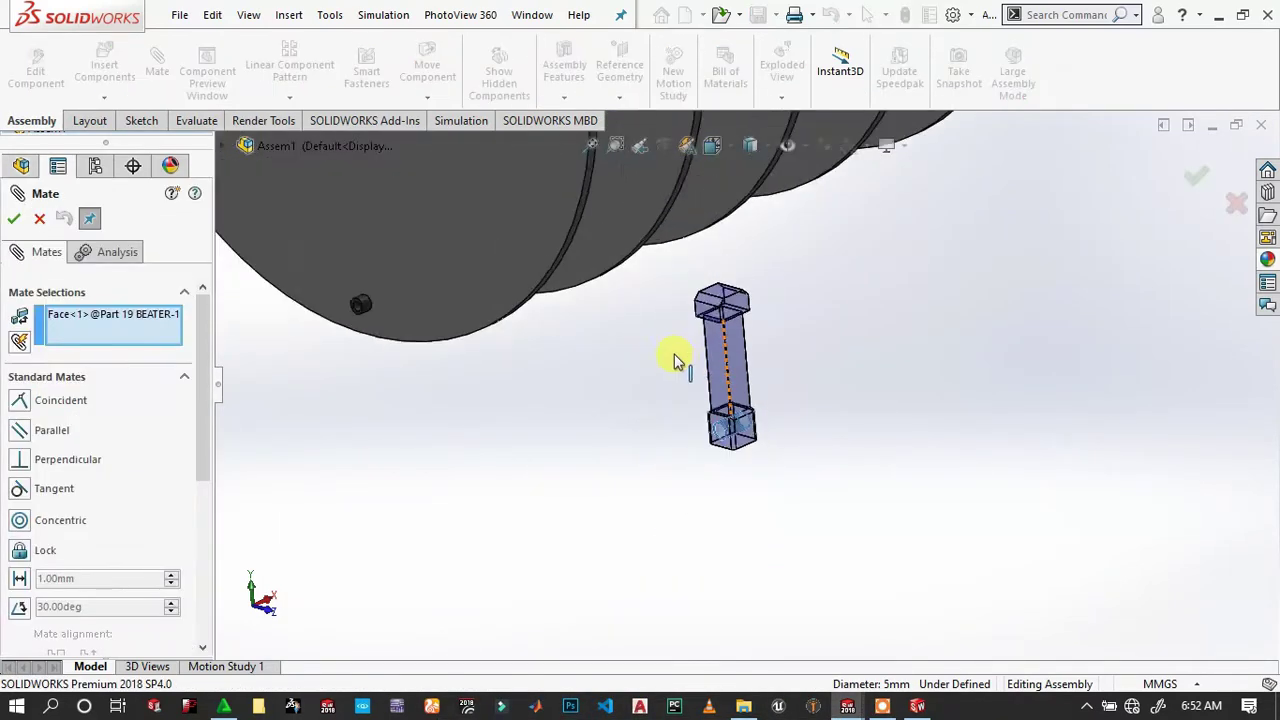
scroll(634, 194, down, 3)
scroll(927, 304, down, 4)
scroll(927, 304, down, 3)
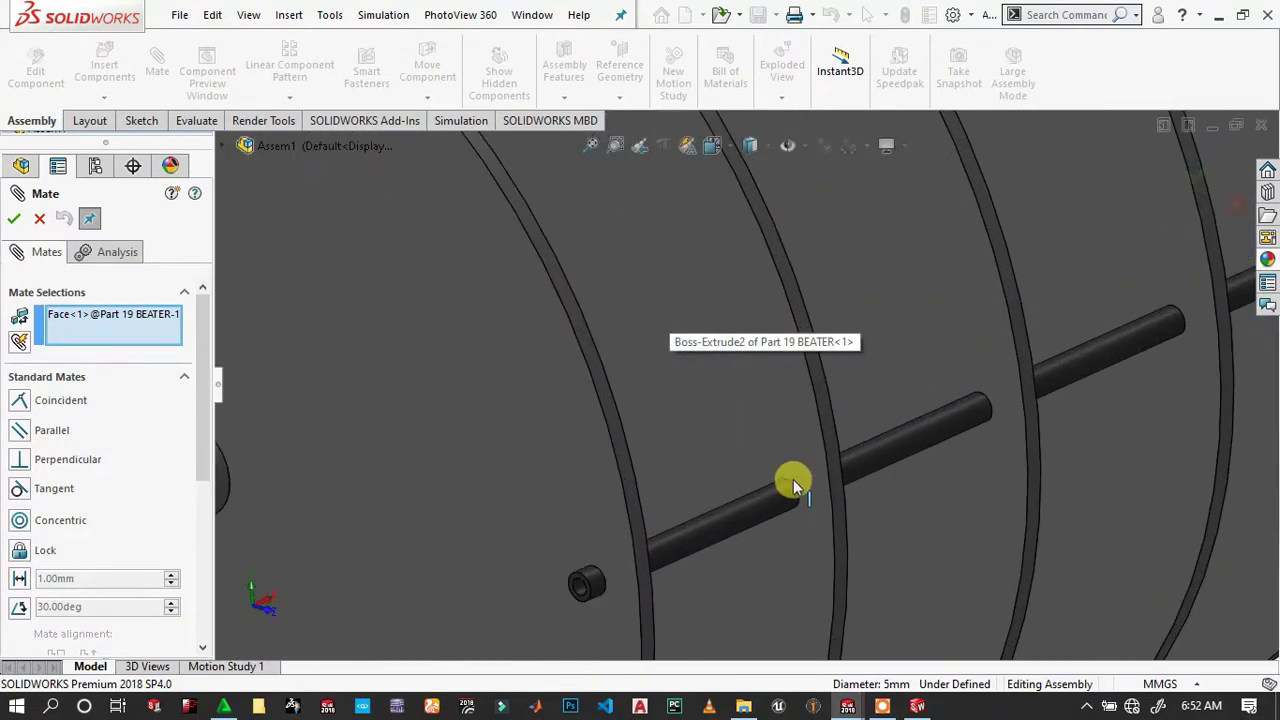
click(745, 506)
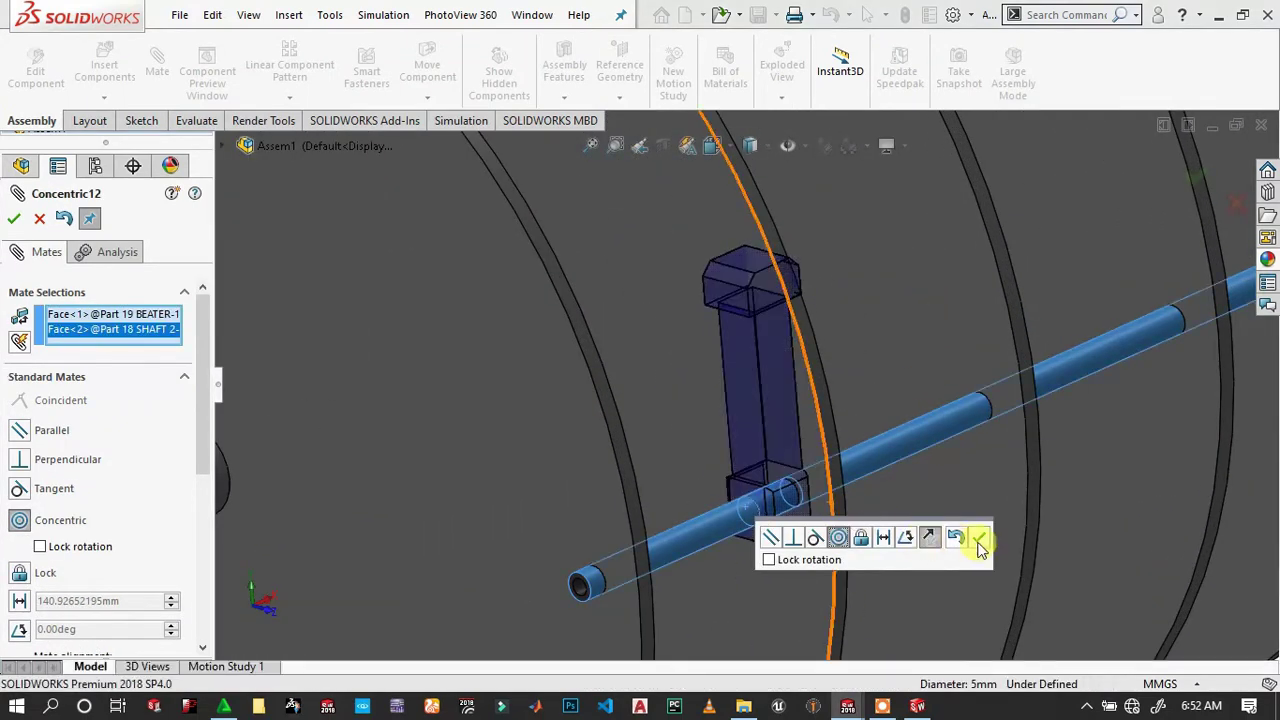
click(980, 542)
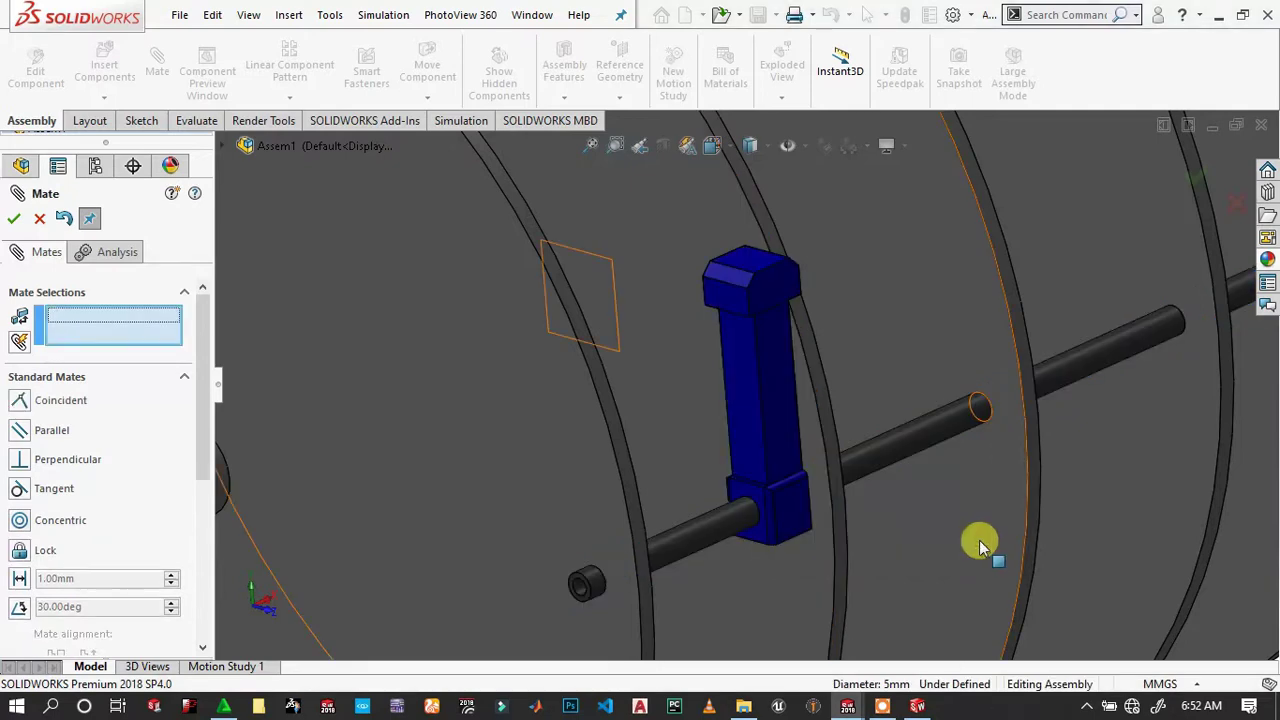
Make the beater's face parallel to the disc boss face.
mouse_move(743, 500)
middle_down()
mouse_move(641, 482)
mouse_move(663, 429)
mouse_move(663, 346)
mouse_move(708, 228)
middle_up()
scroll(675, 475, down, 2)
scroll(910, 286, up, 3)
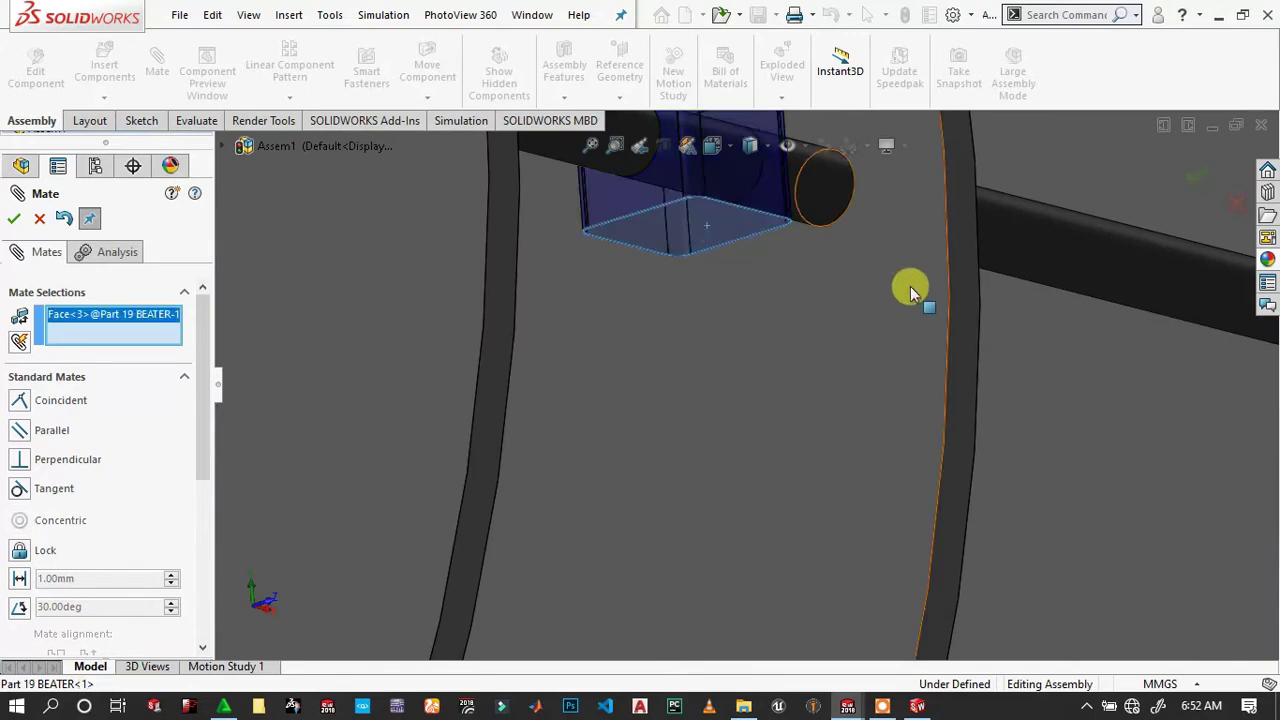
scroll(910, 286, up, 3)
mouse_move(910, 286)
middle_down()
mouse_move(808, 294)
mouse_move(727, 323)
mouse_move(700, 366)
mouse_move(809, 363)
mouse_move(743, 343)
middle_up()
scroll(760, 355, down, 4)
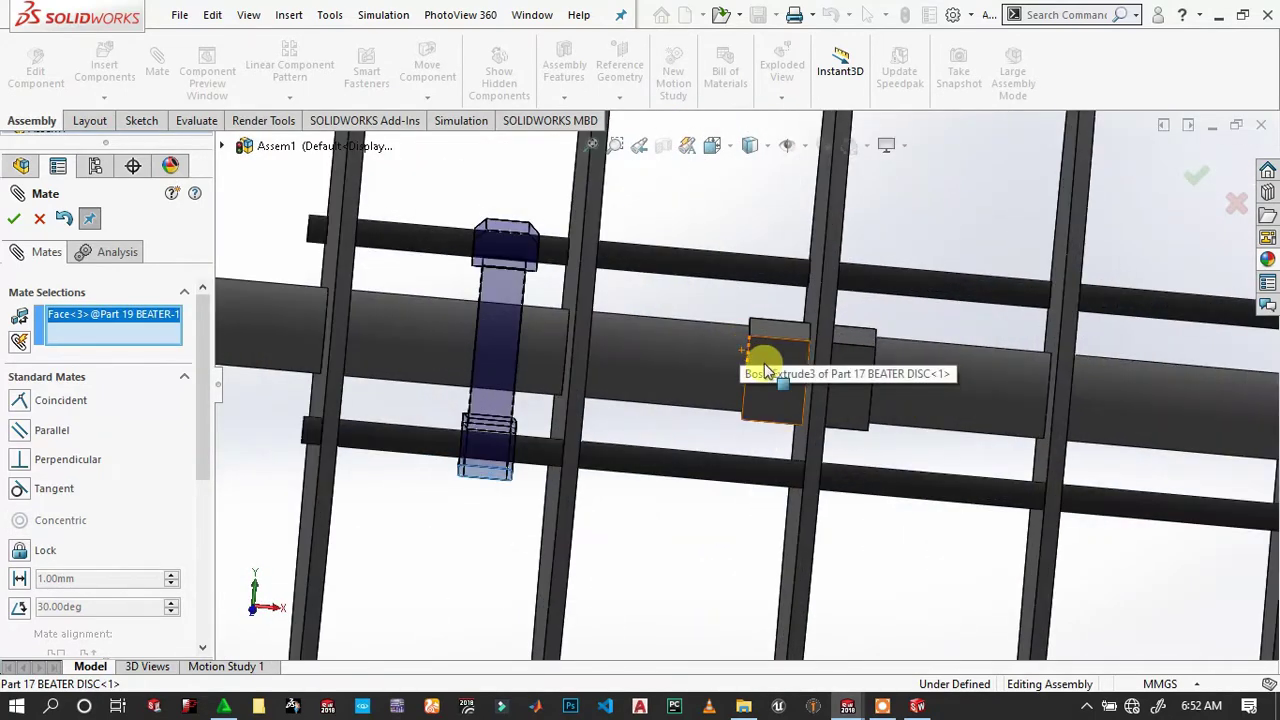
click(765, 370)
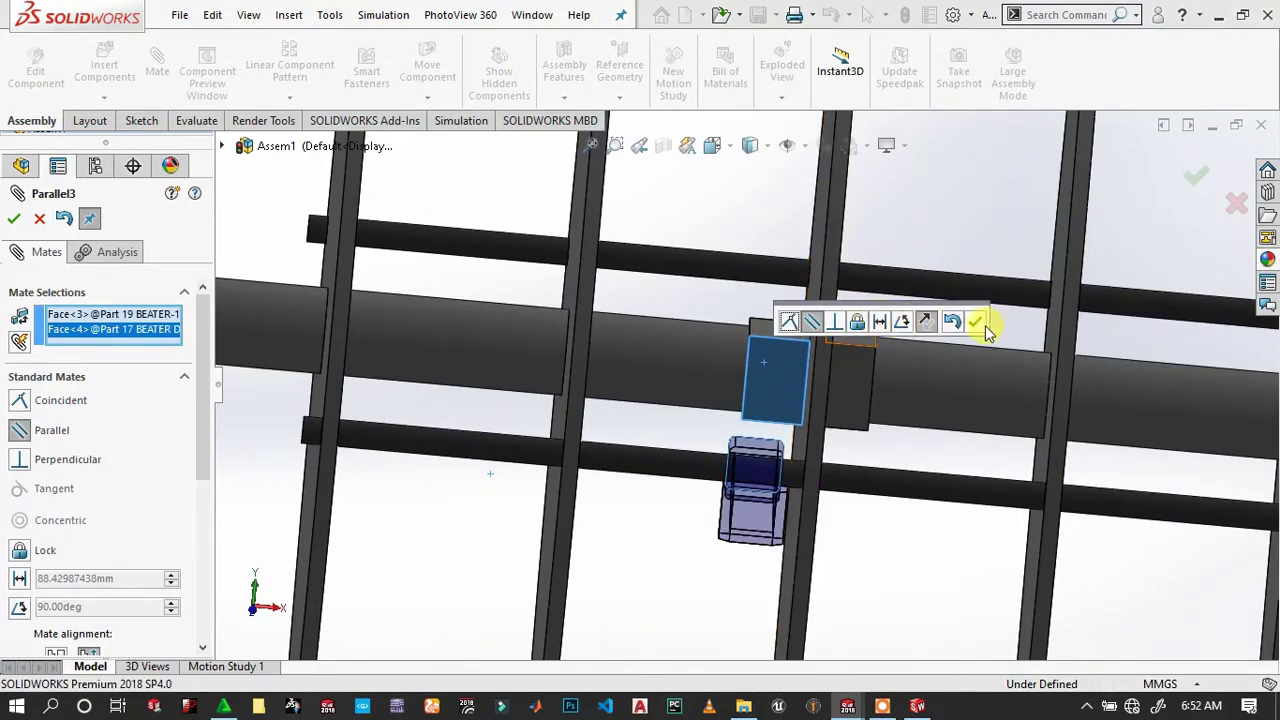
click(978, 322)
Start an advanced Width mate from the beater's end face.
scroll(823, 434, down, 3)
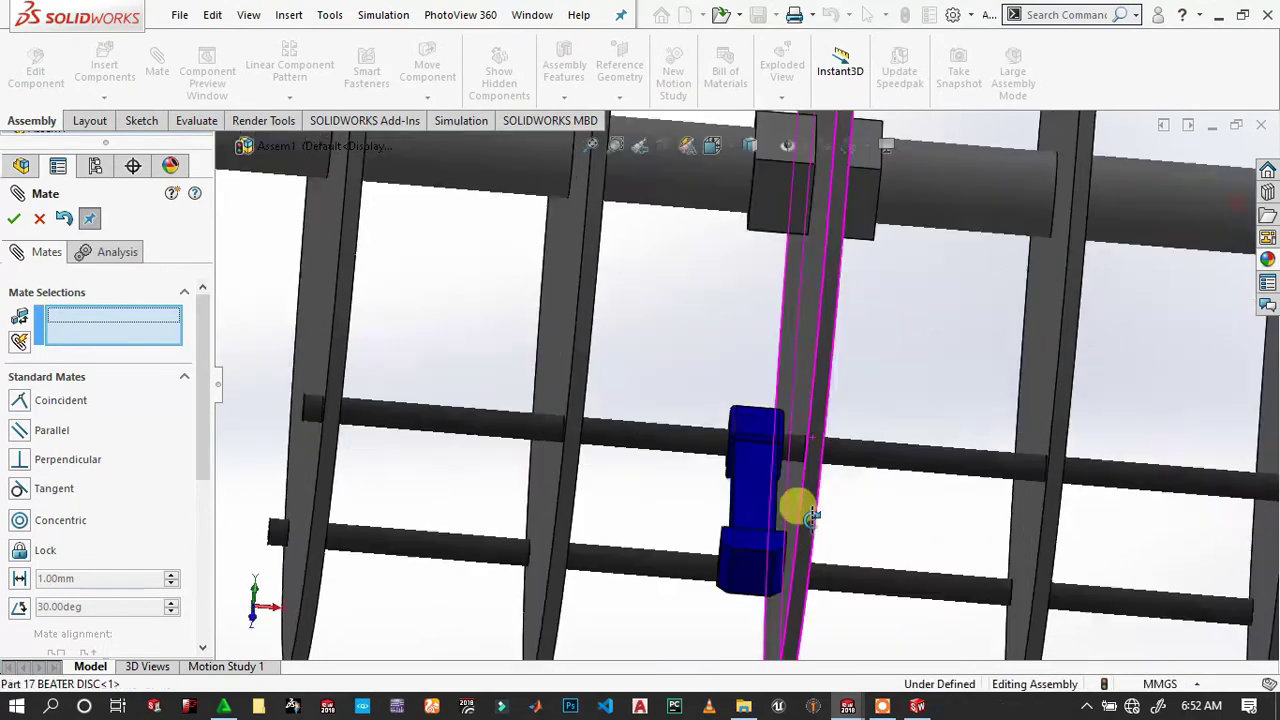
mouse_move(797, 506)
middle_down()
mouse_move(855, 497)
mouse_move(820, 523)
mouse_move(777, 471)
middle_up()
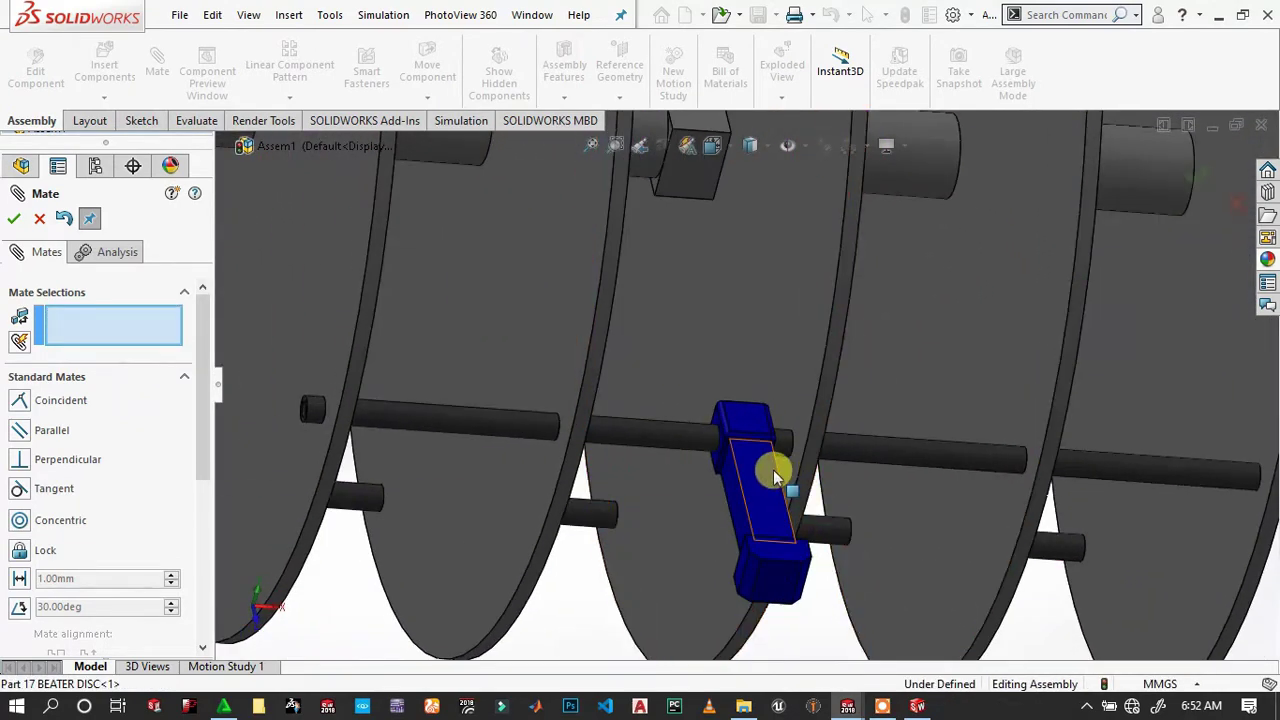
middle_drag(568, 422, 449, 400)
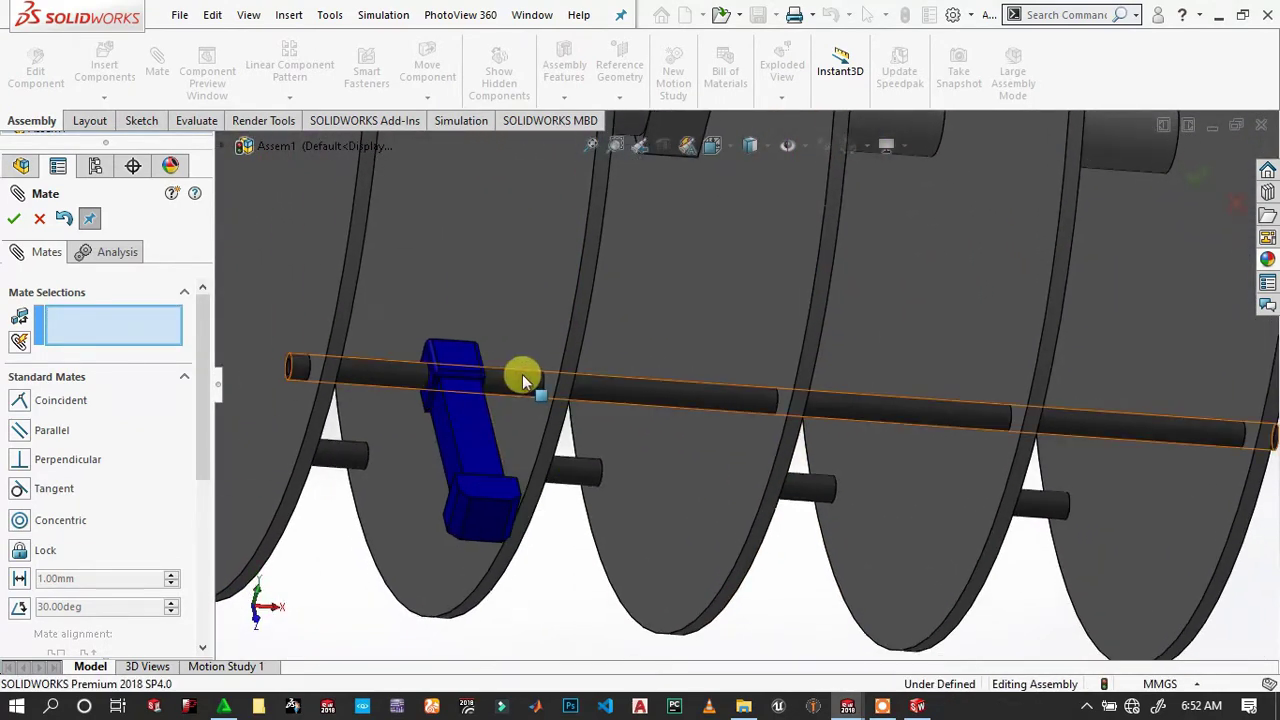
scroll(523, 371, down, 2)
middle_drag(460, 357, 374, 280)
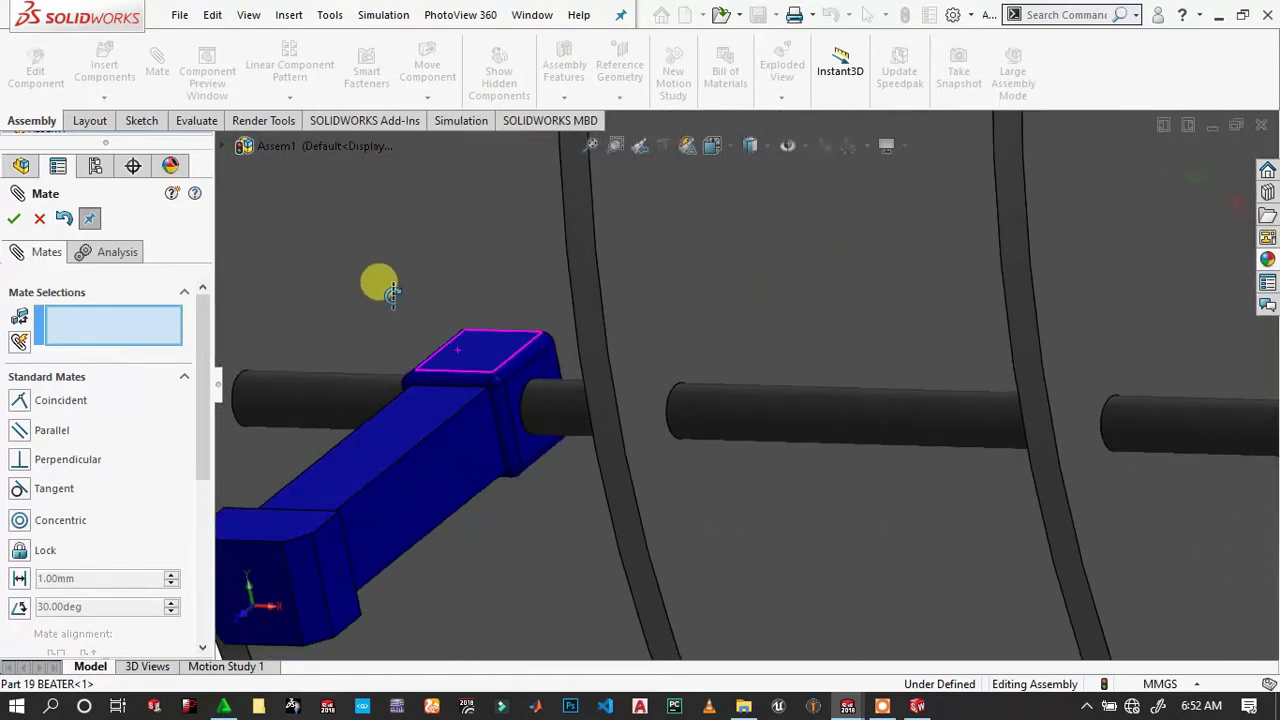
click(549, 367)
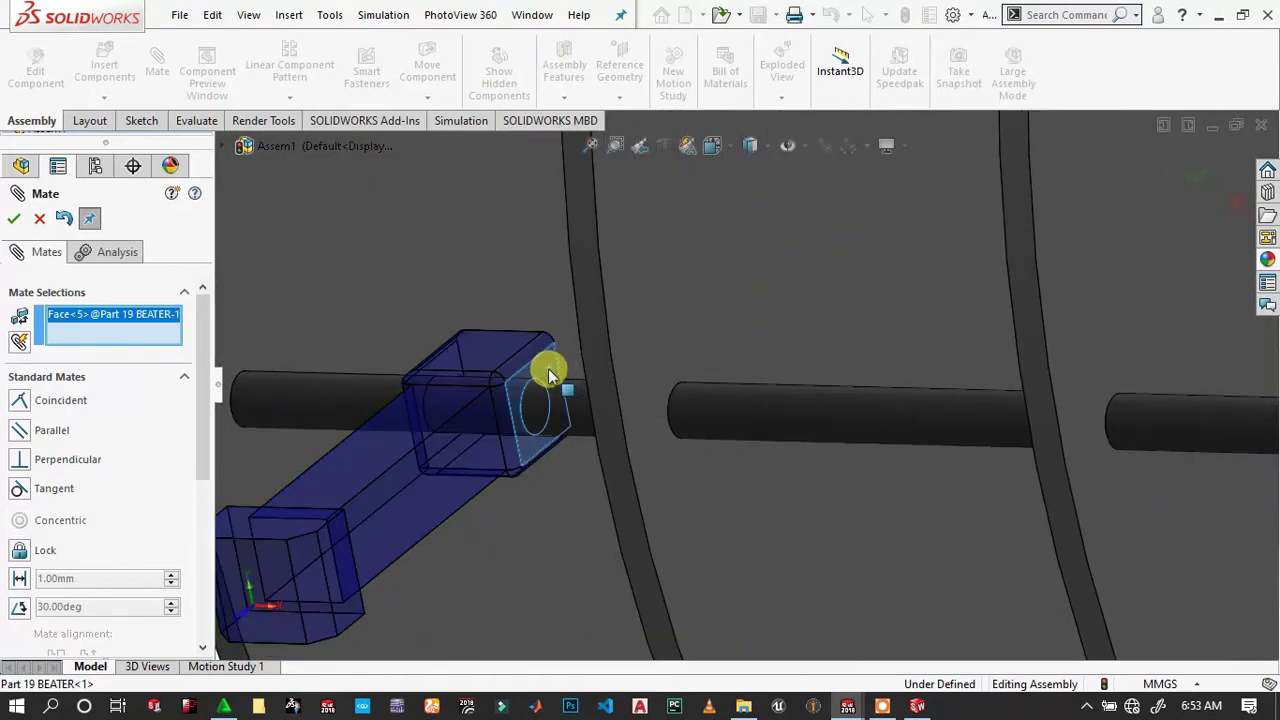
scroll(40, 508, down, 3)
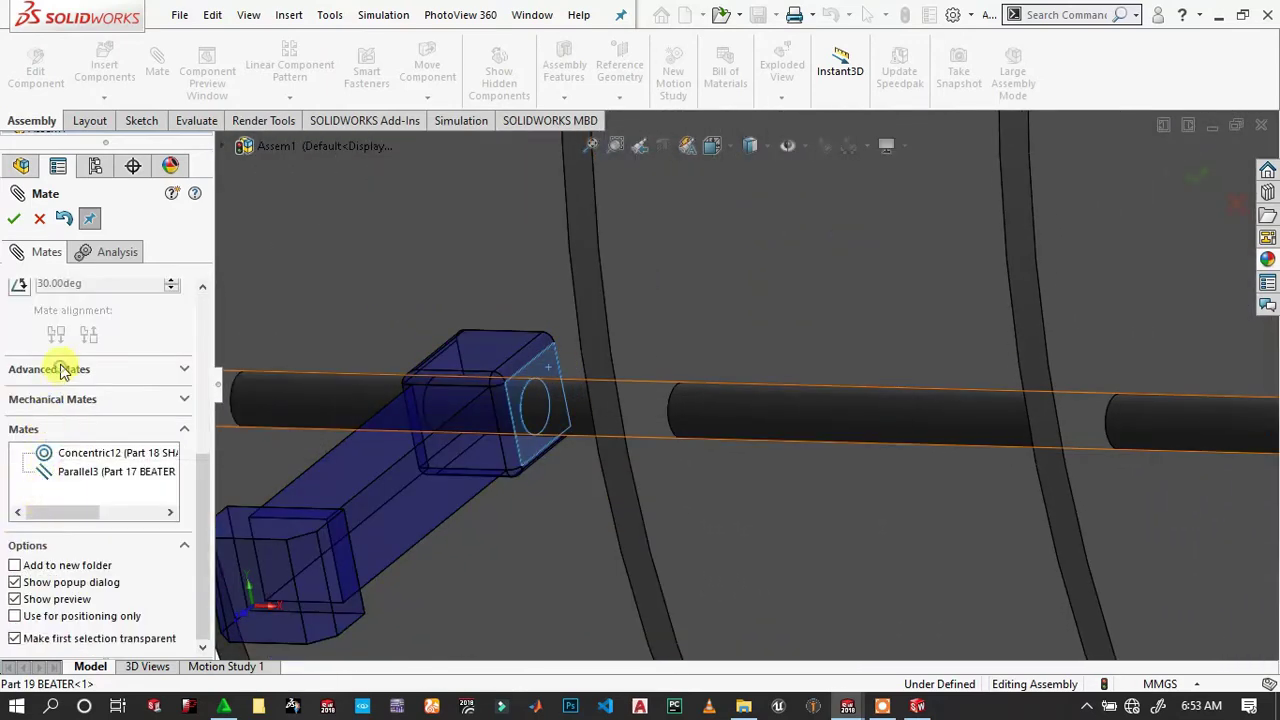
click(62, 369)
click(24, 487)
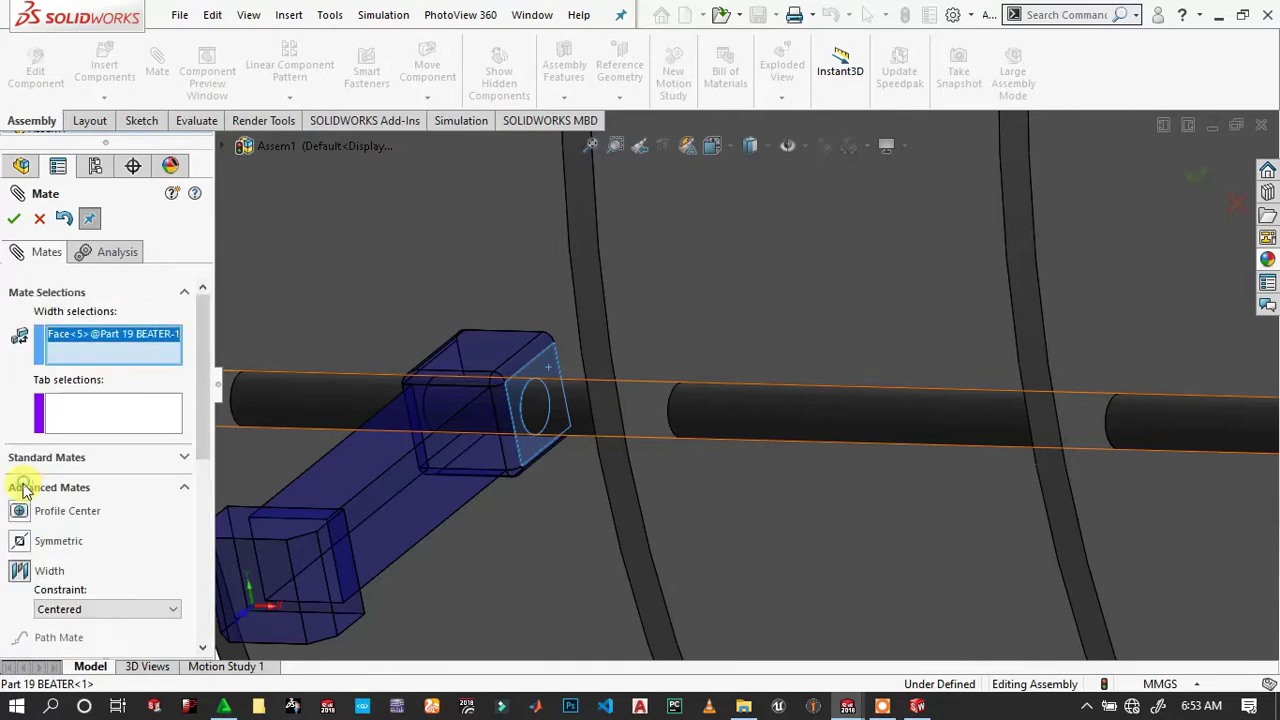
Centre the beater between its two neighbouring disc faces and apply the width mate.
mouse_move(608, 423)
middle_down()
mouse_move(429, 343)
mouse_move(468, 330)
mouse_move(494, 386)
mouse_move(669, 434)
mouse_move(756, 487)
middle_up()
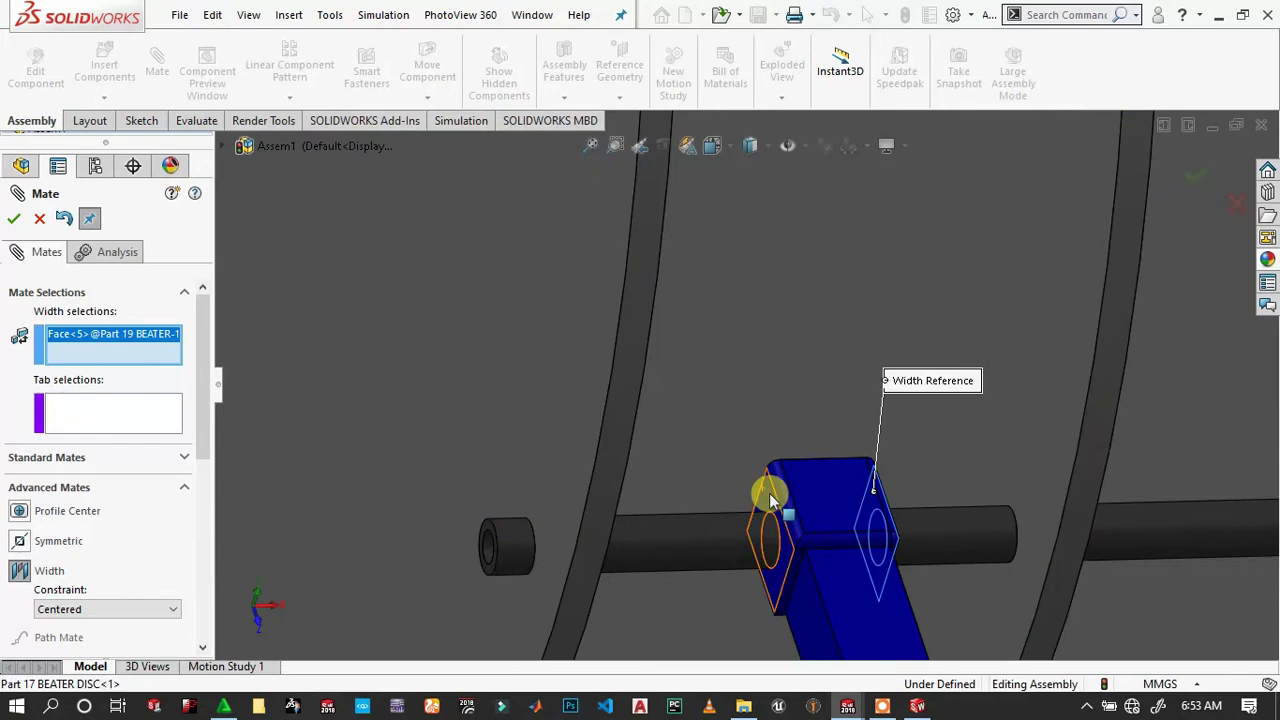
click(769, 494)
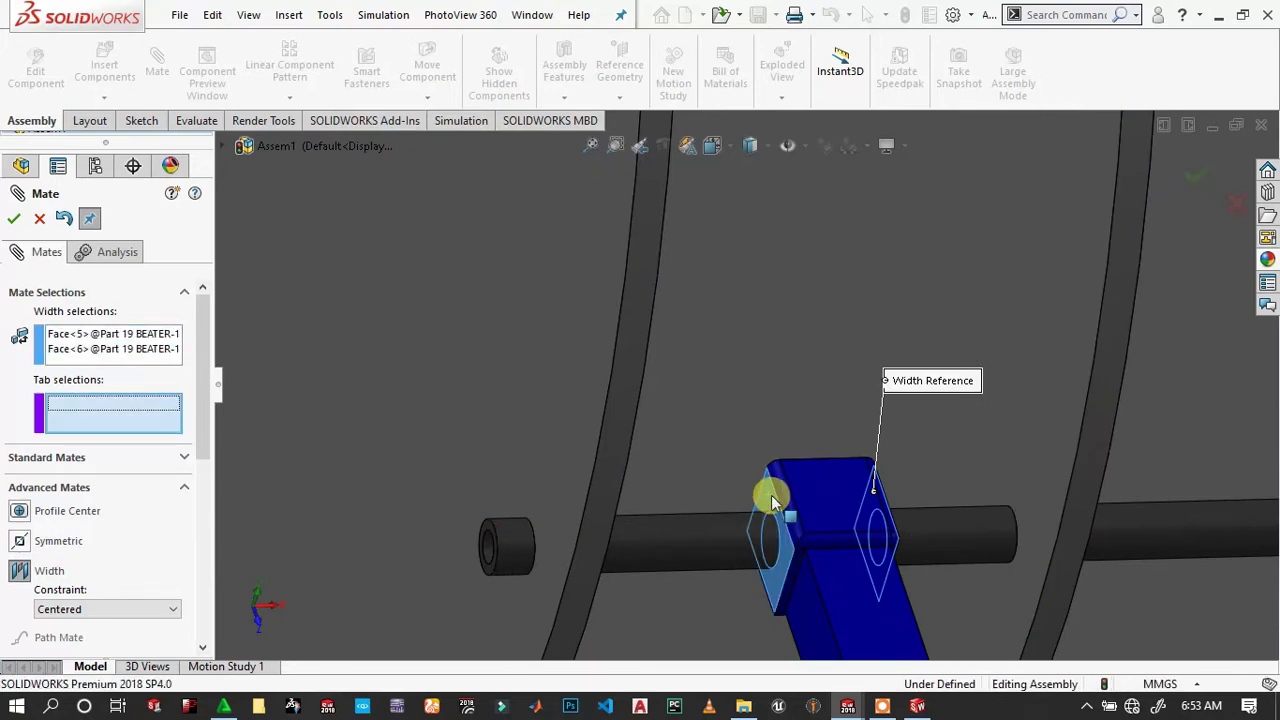
click(1060, 376)
mouse_move(1014, 371)
middle_down()
mouse_move(980, 343)
mouse_move(785, 372)
middle_up()
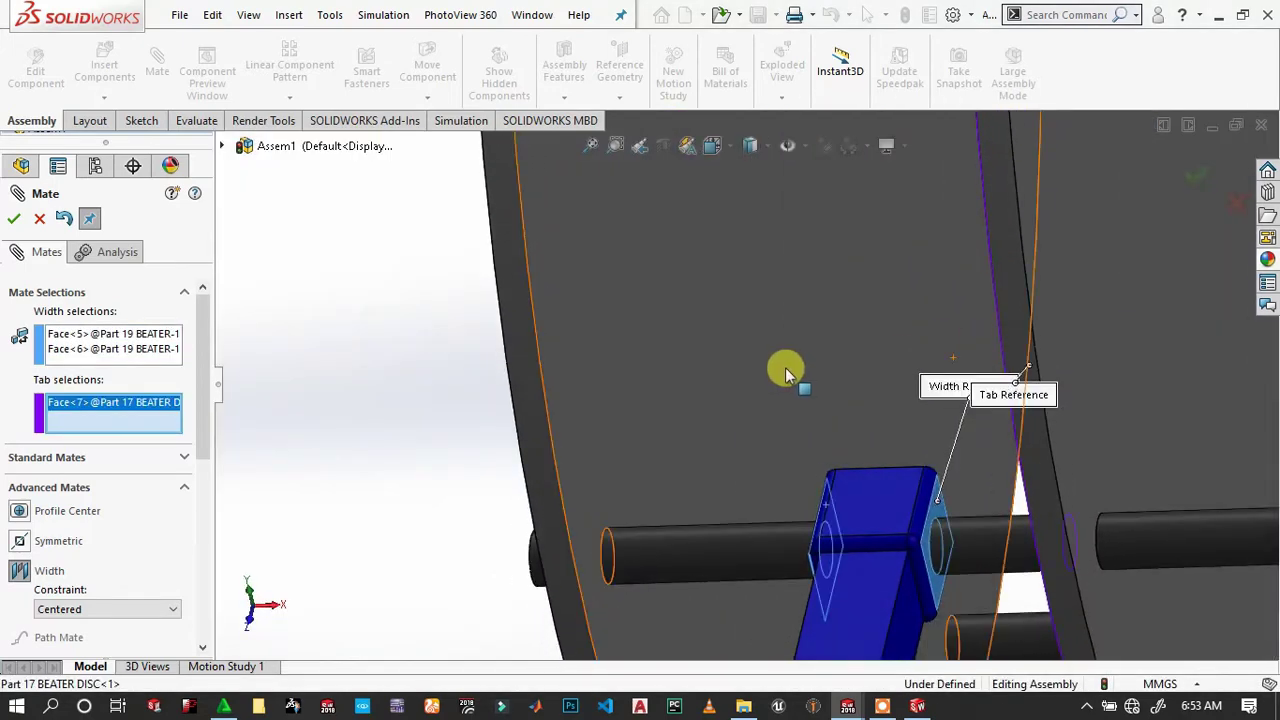
click(785, 370)
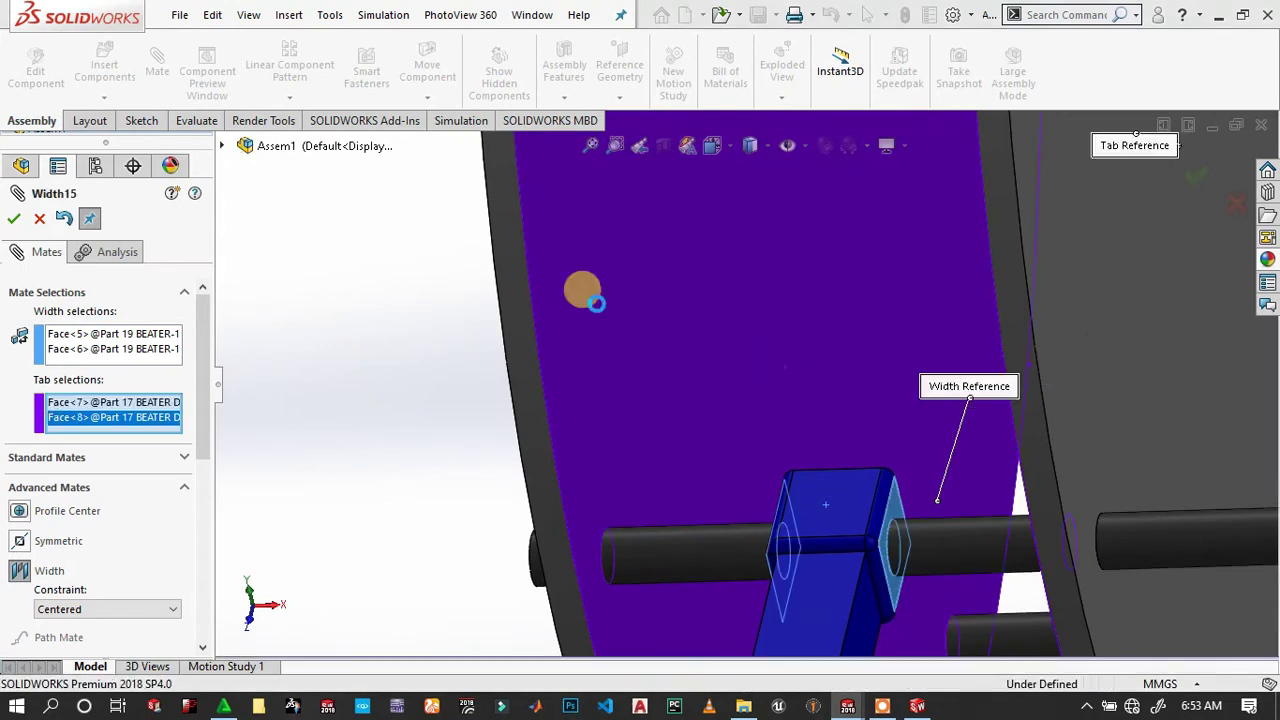
click(13, 228)
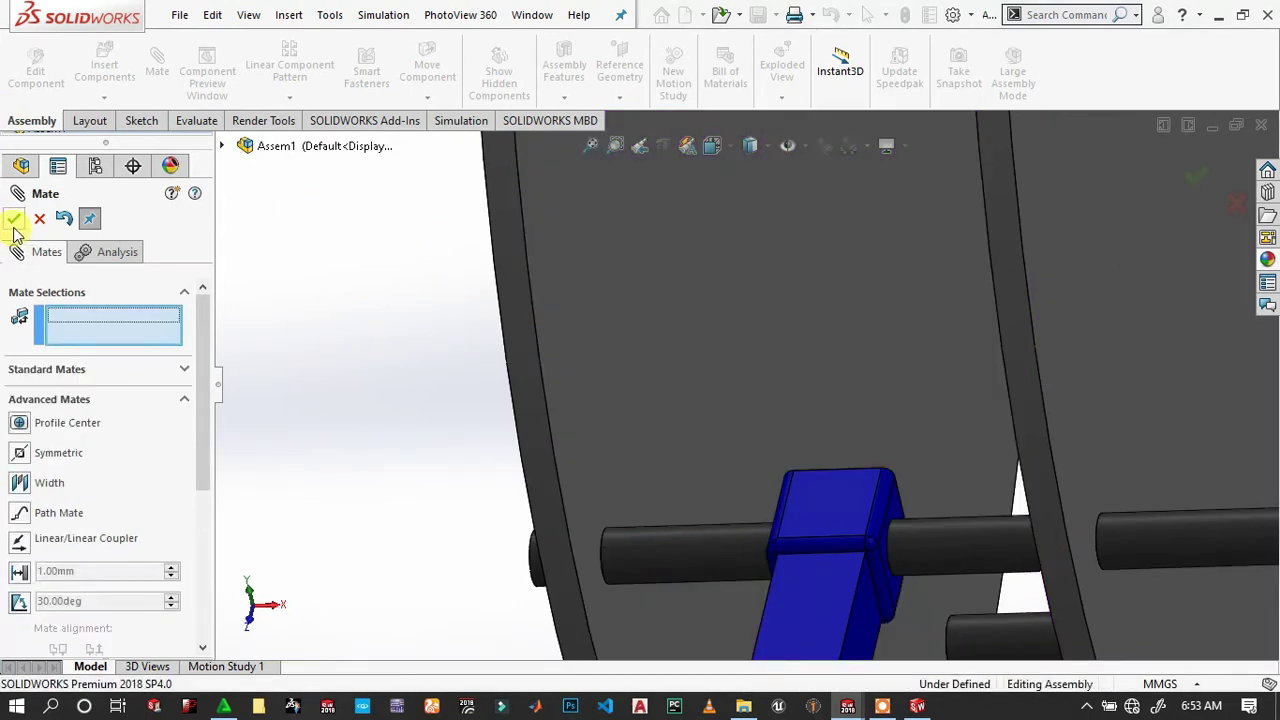
Close mating, check the beater is held in place, and select Part 19 BEATER for patterning.
click(13, 224)
mouse_move(518, 304)
middle_down()
mouse_move(820, 430)
mouse_move(1014, 434)
mouse_move(1020, 322)
mouse_move(1066, 343)
mouse_move(994, 357)
mouse_move(1029, 391)
middle_up()
scroll(830, 455, up, 5)
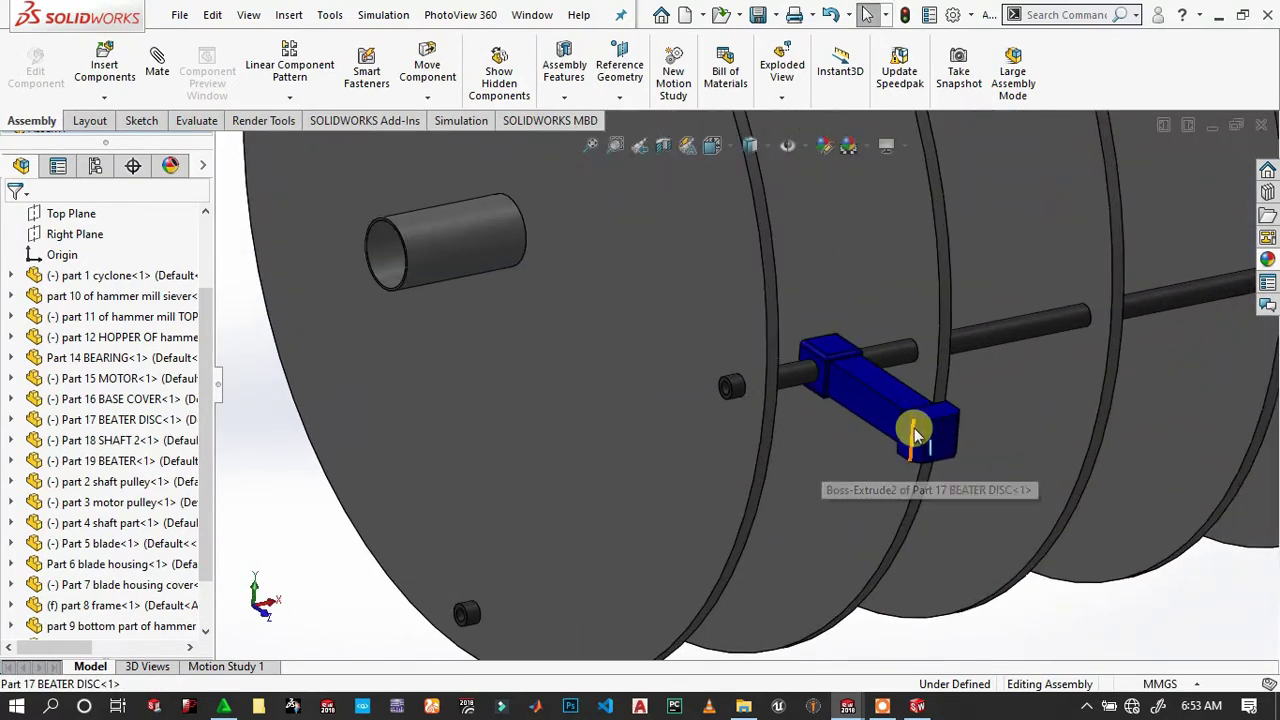
drag(908, 363, 955, 507)
scroll(900, 450, up, 2)
key(Escape)
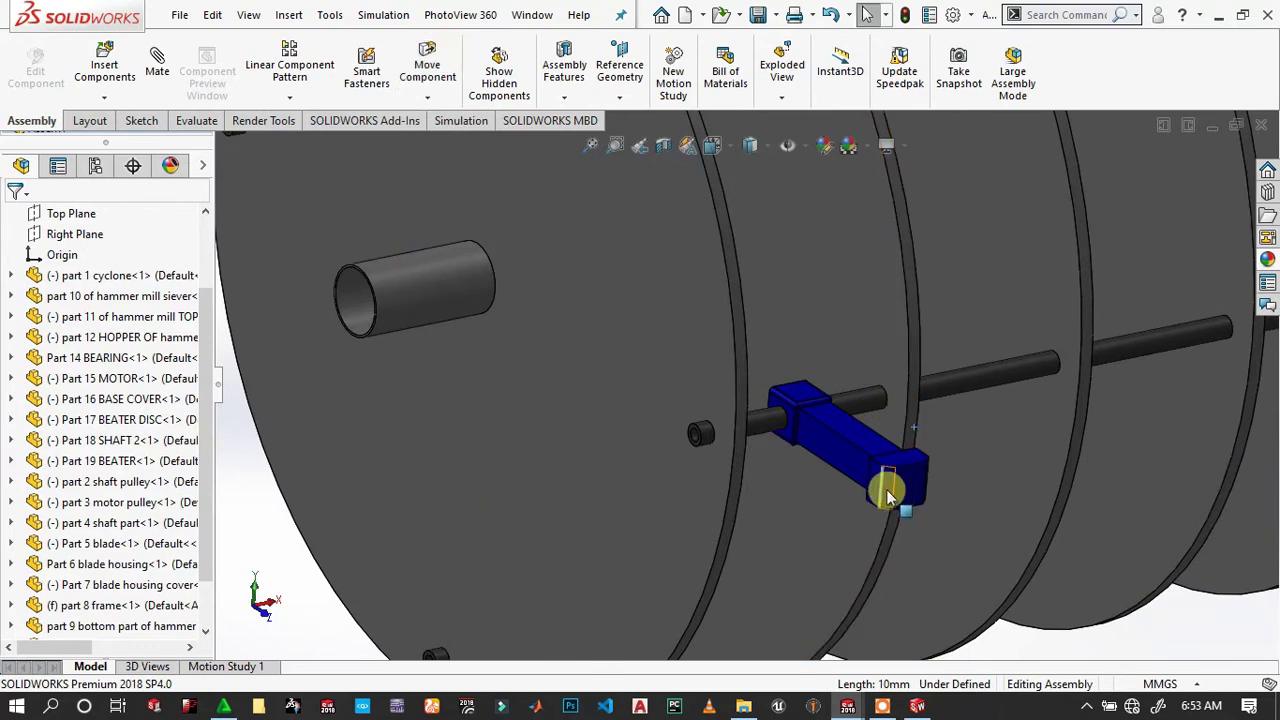
scroll(895, 470, up, 3)
scroll(831, 380, down, 2)
scroll(748, 391, down, 2)
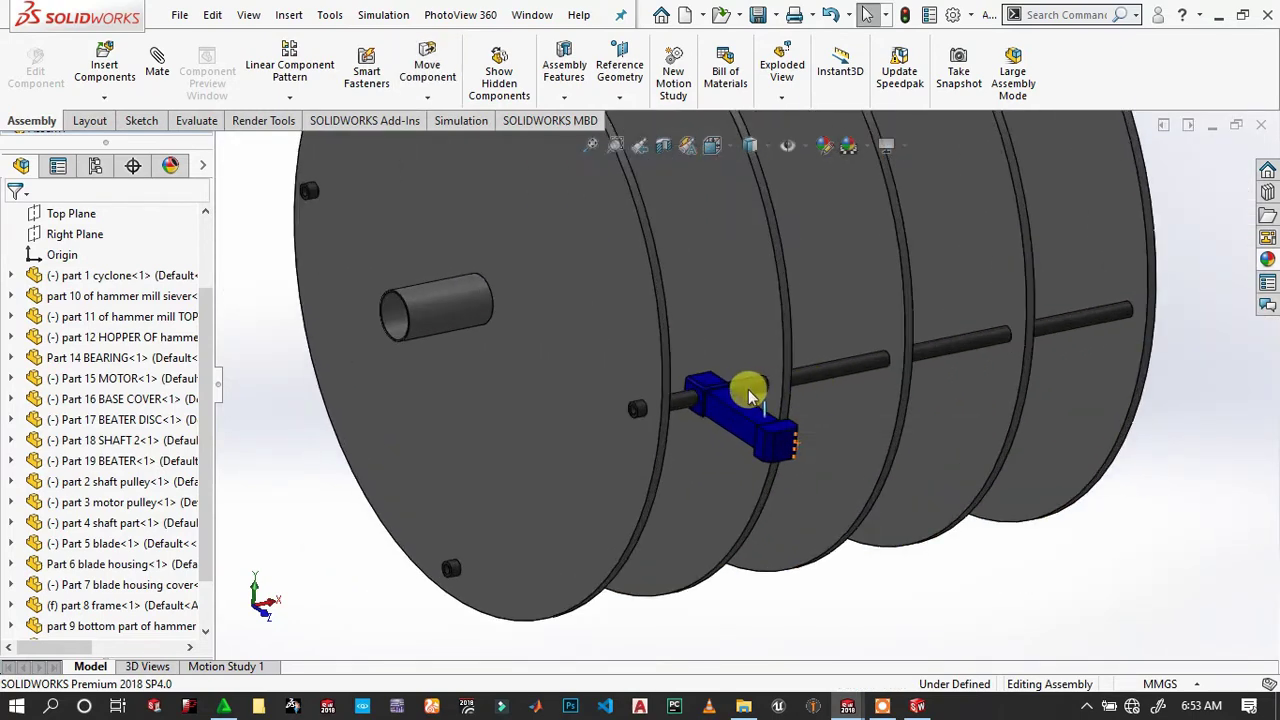
click(738, 410)
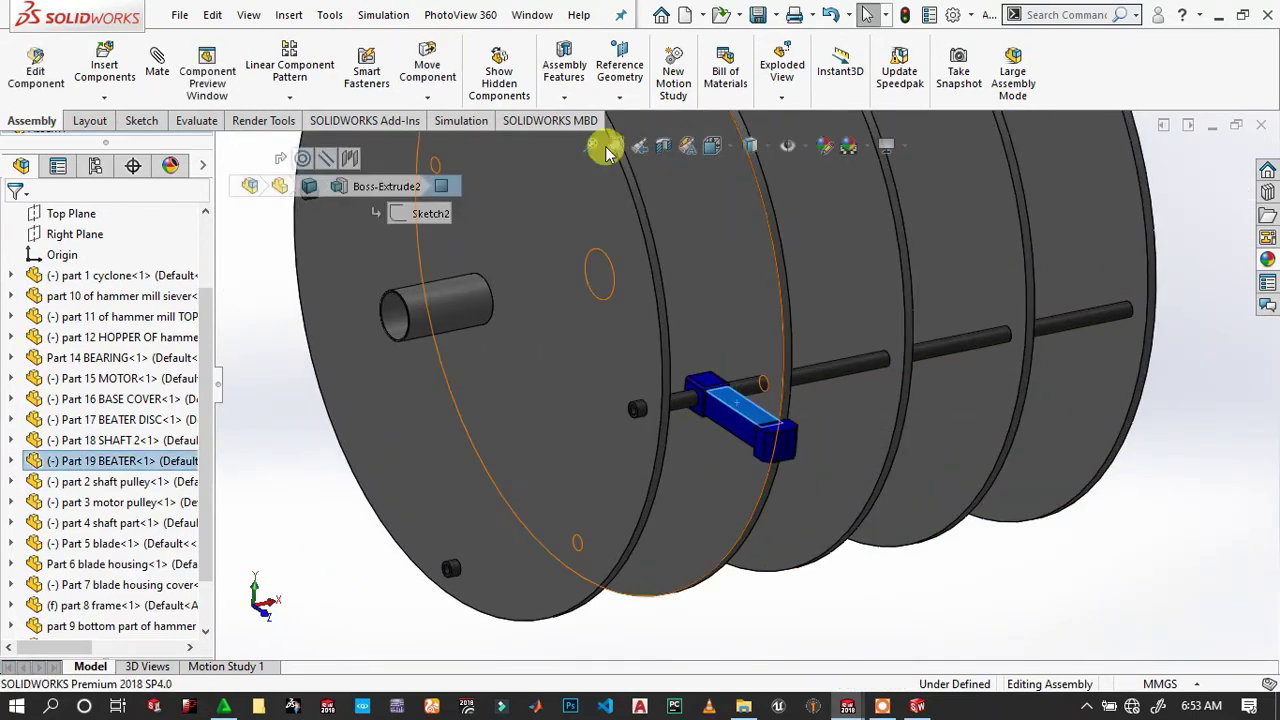
click(296, 104)
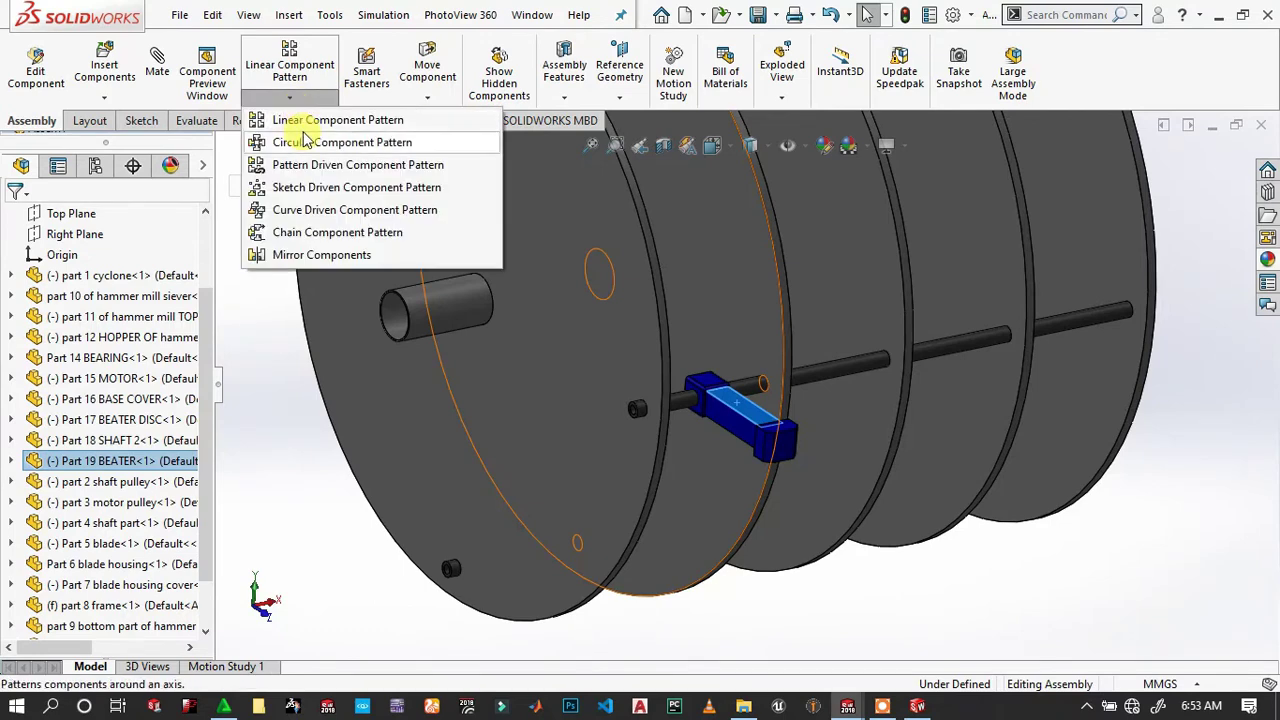
Start a Linear Component Pattern with the rotor shaft as its direction.
click(305, 120)
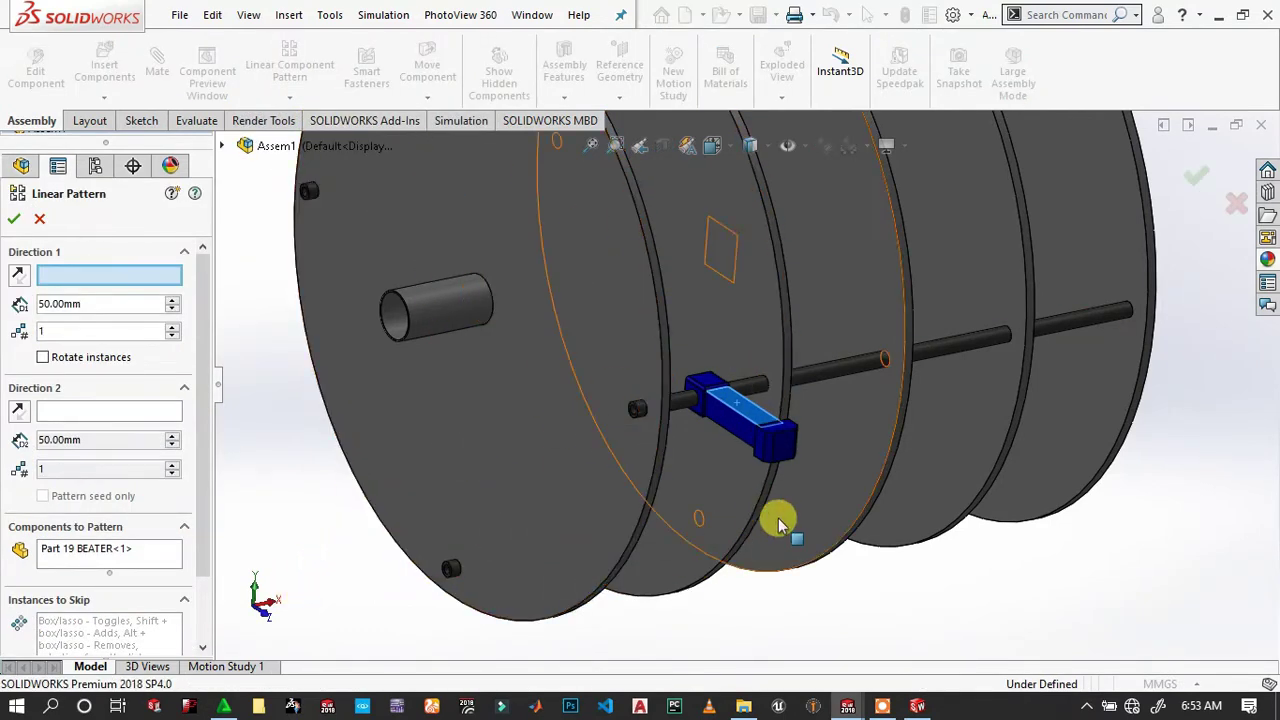
click(785, 450)
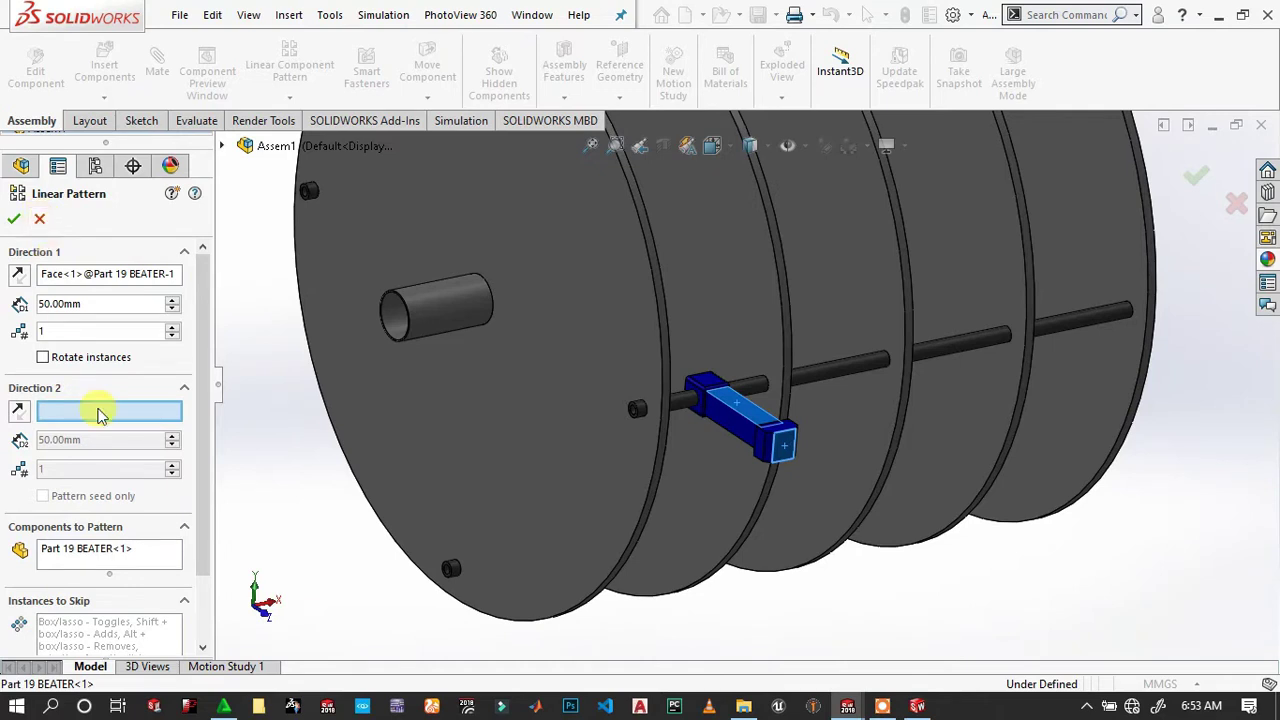
right_click(147, 278)
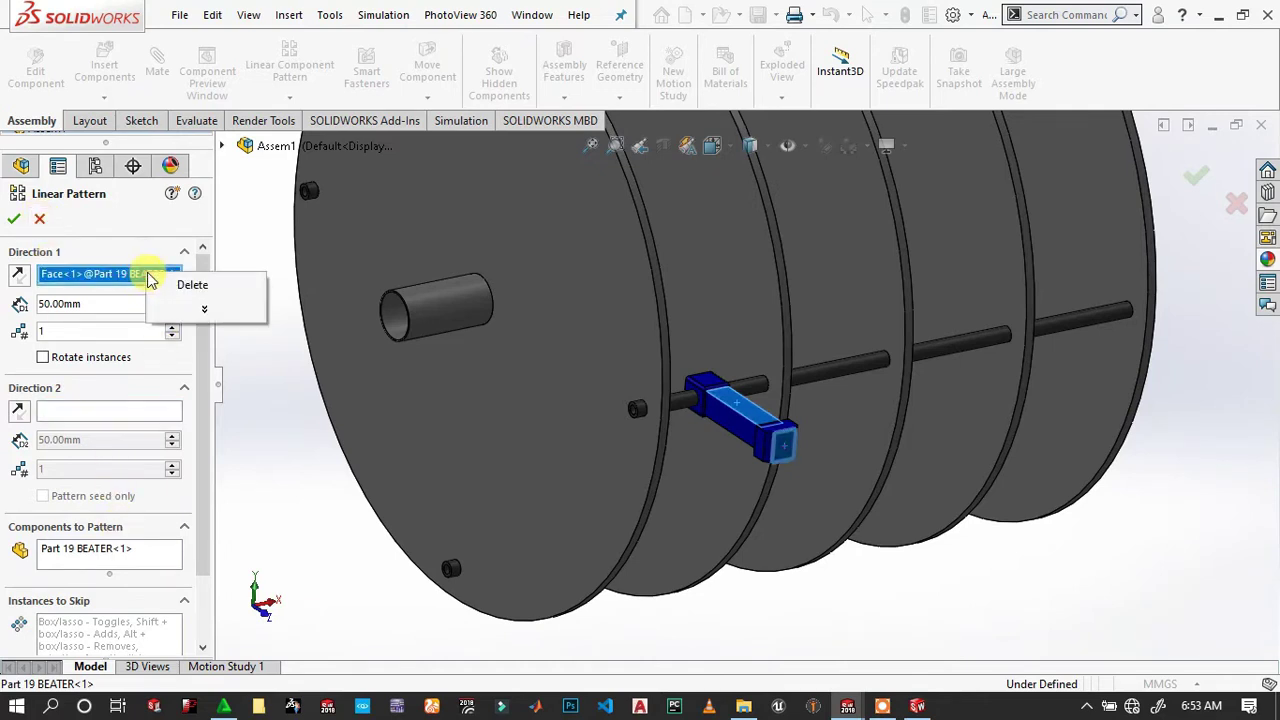
click(186, 277)
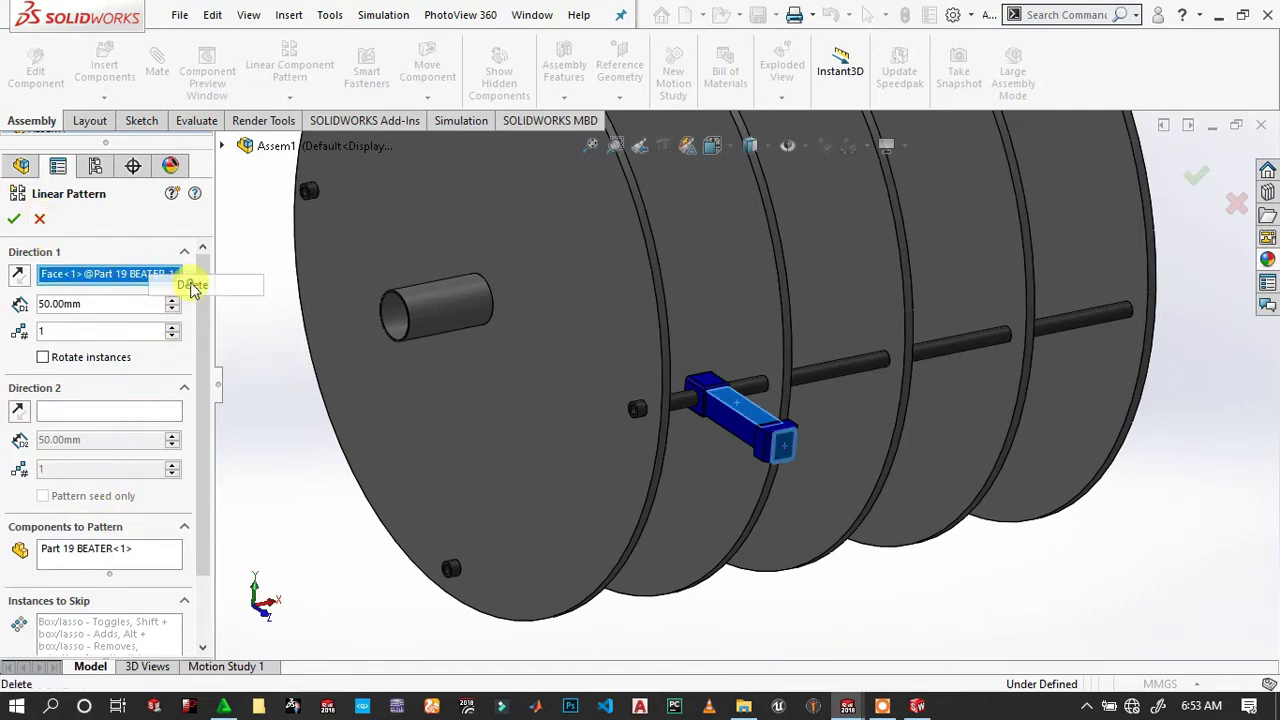
click(677, 406)
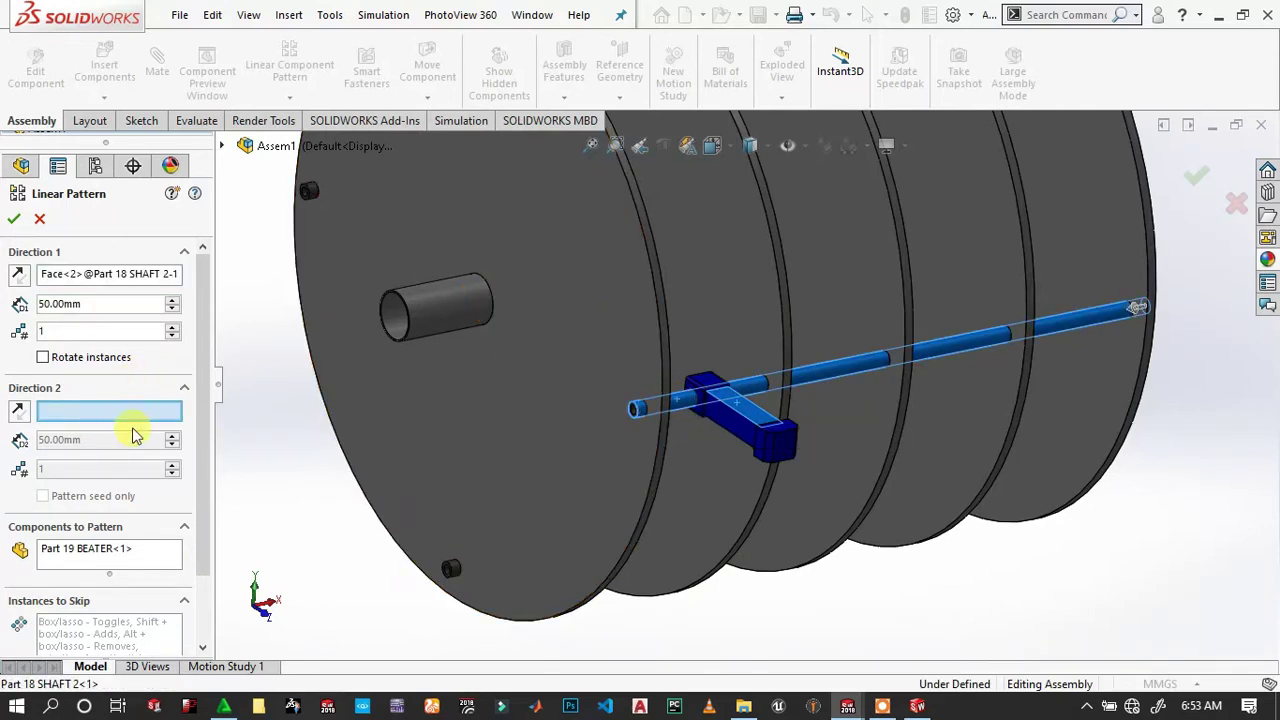
Reselect Part 19 BEATER and reverse the direction for 4 beaters 45 mm apart.
click(155, 552)
right_click(155, 552)
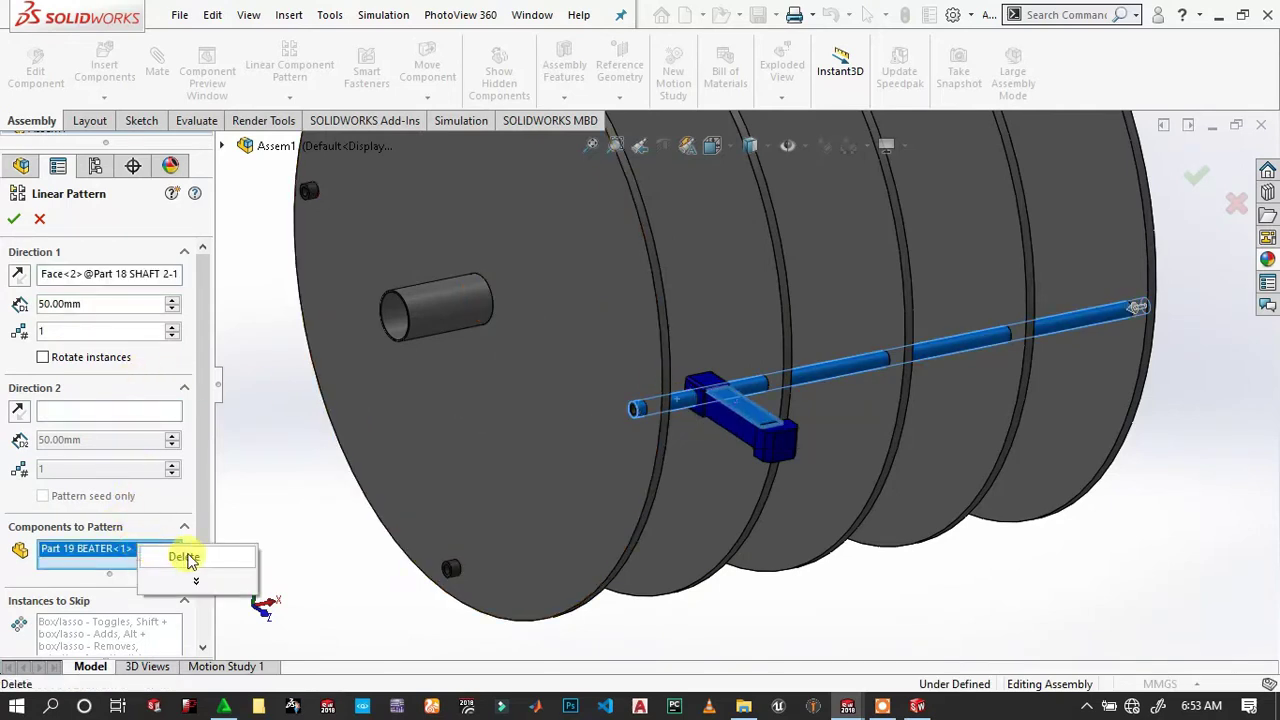
click(188, 553)
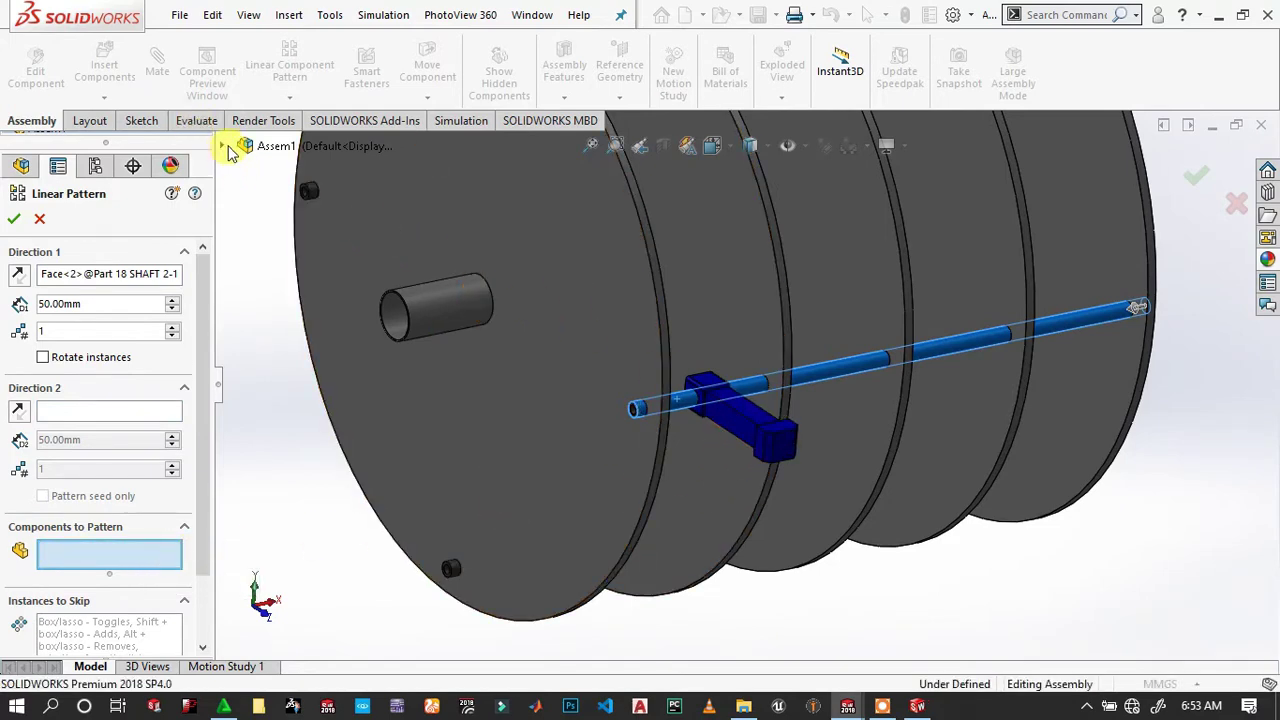
click(222, 145)
scroll(668, 408, up, 3)
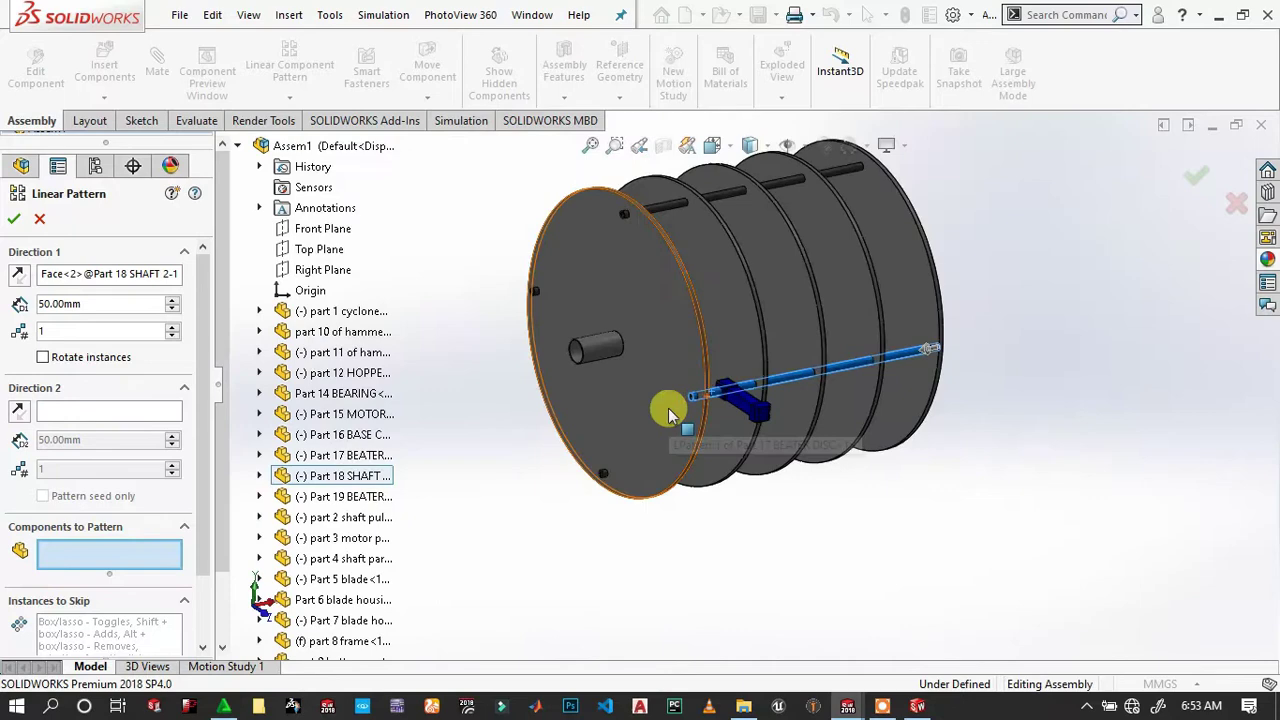
click(750, 413)
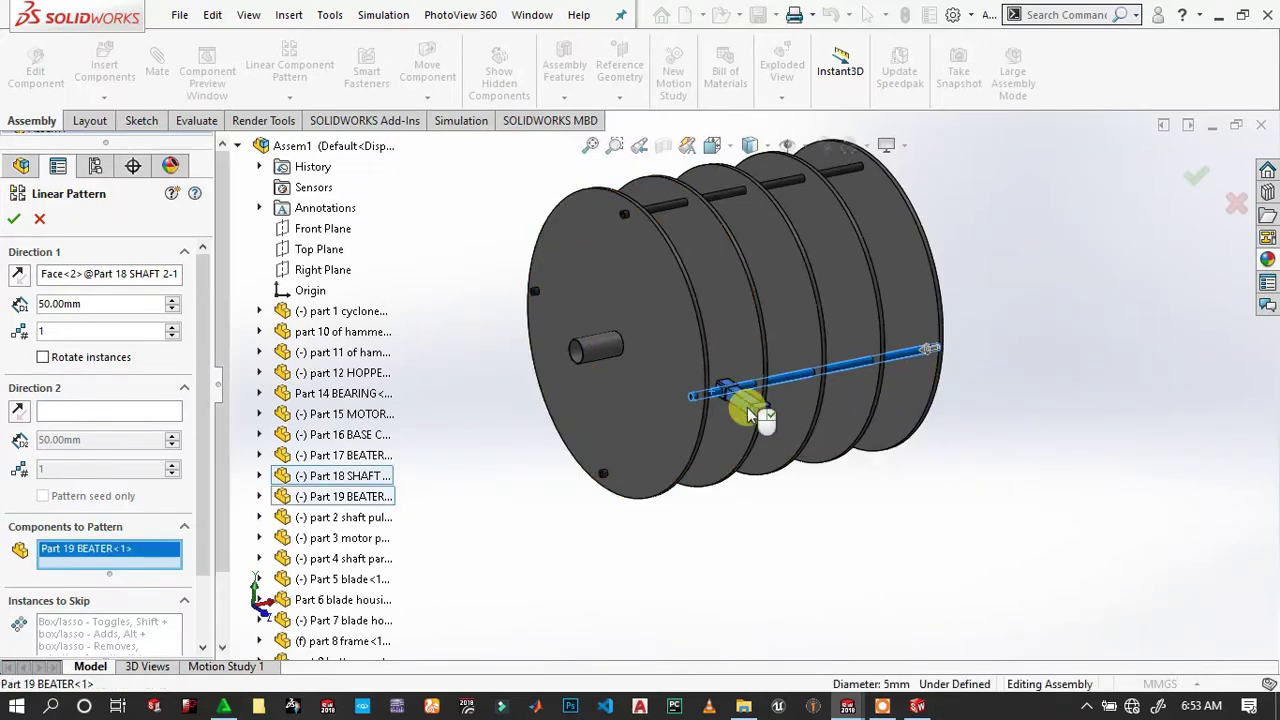
scroll(790, 385, down, 3)
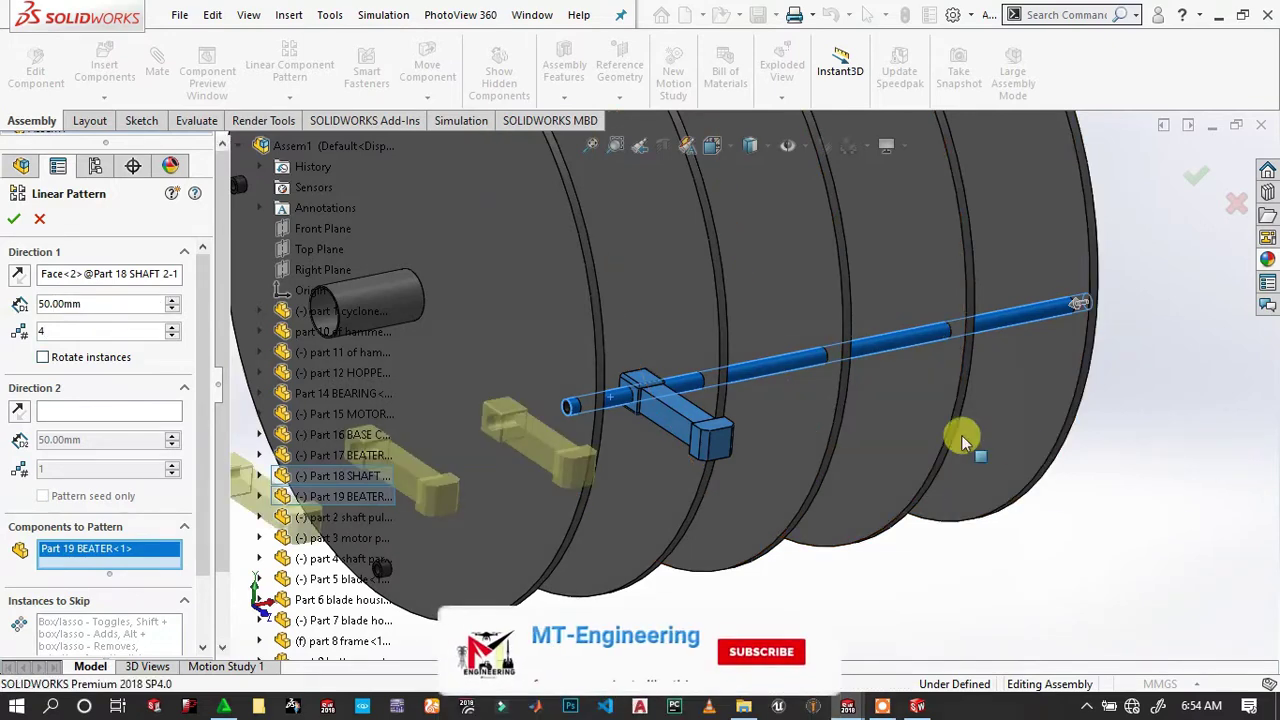
click(17, 274)
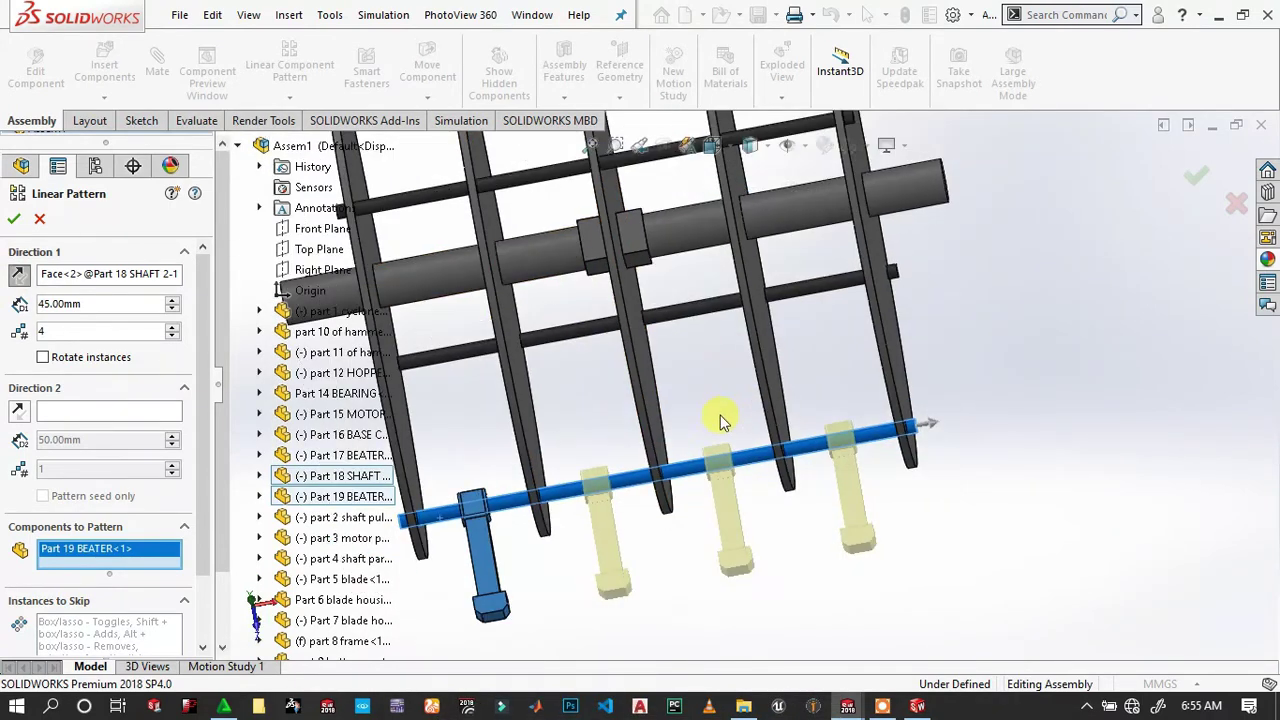
middle_drag(643, 337, 743, 374)
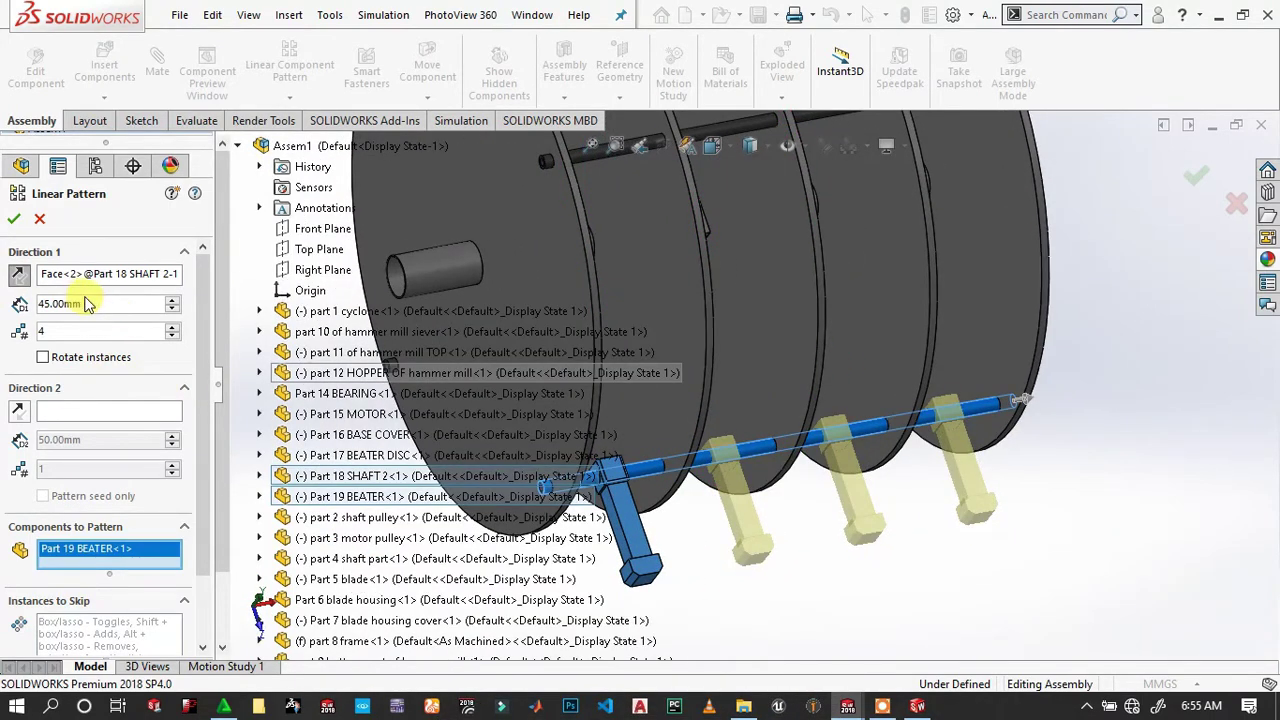
Accept the four-beater linear pattern and inspect the new row on the drum.
click(14, 219)
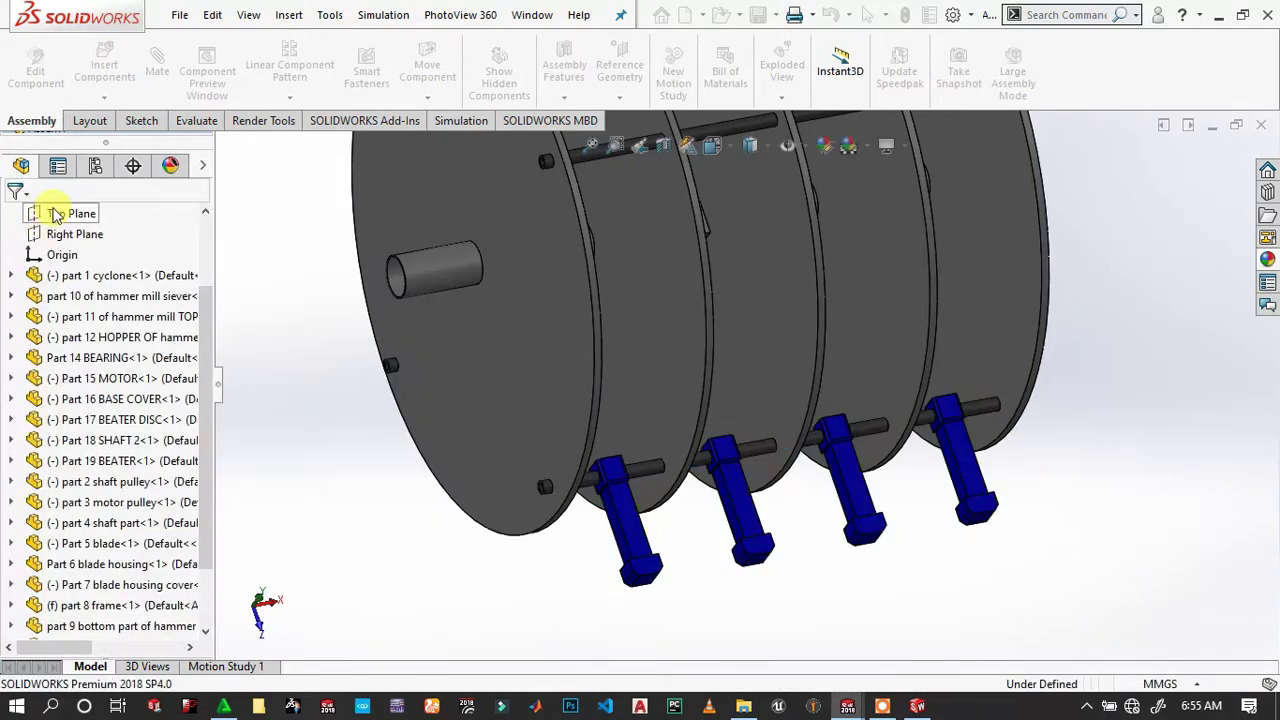
middle_drag(575, 278, 806, 366)
scroll(803, 423, down, 3)
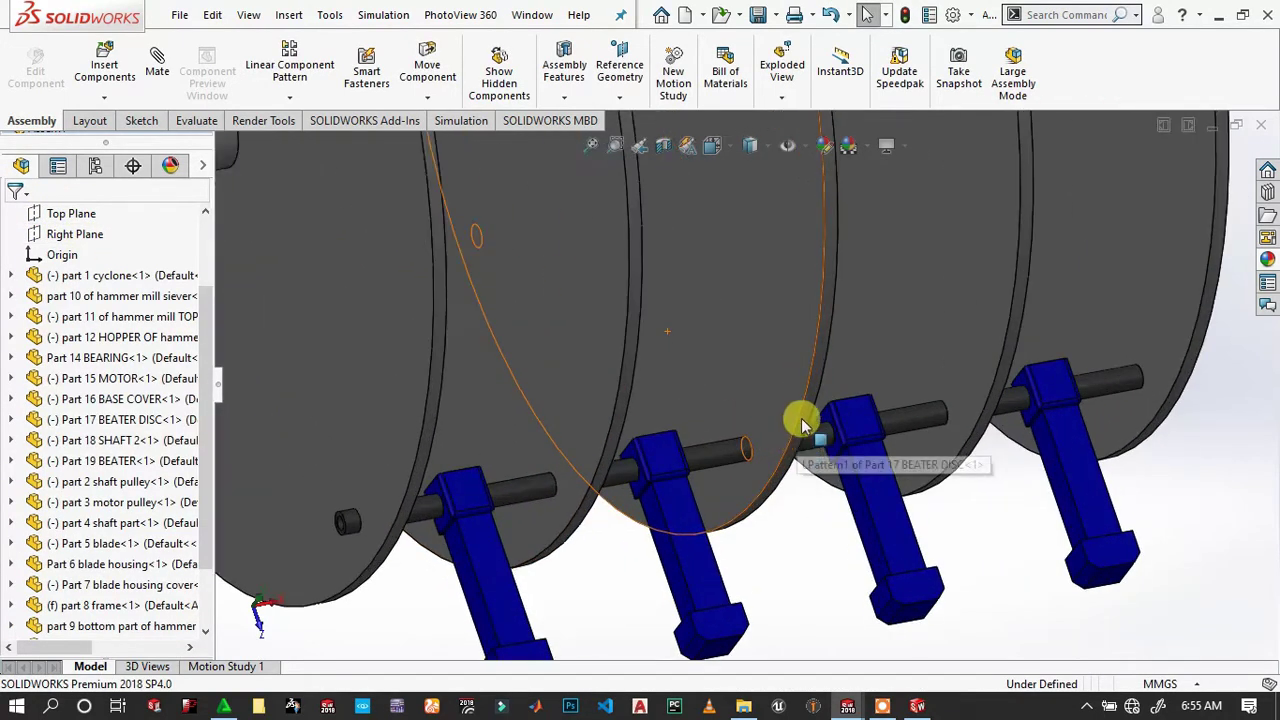
scroll(720, 420, up, 3)
mouse_move(720, 420)
middle_down()
mouse_move(687, 490)
mouse_move(654, 405)
mouse_move(694, 343)
middle_up()
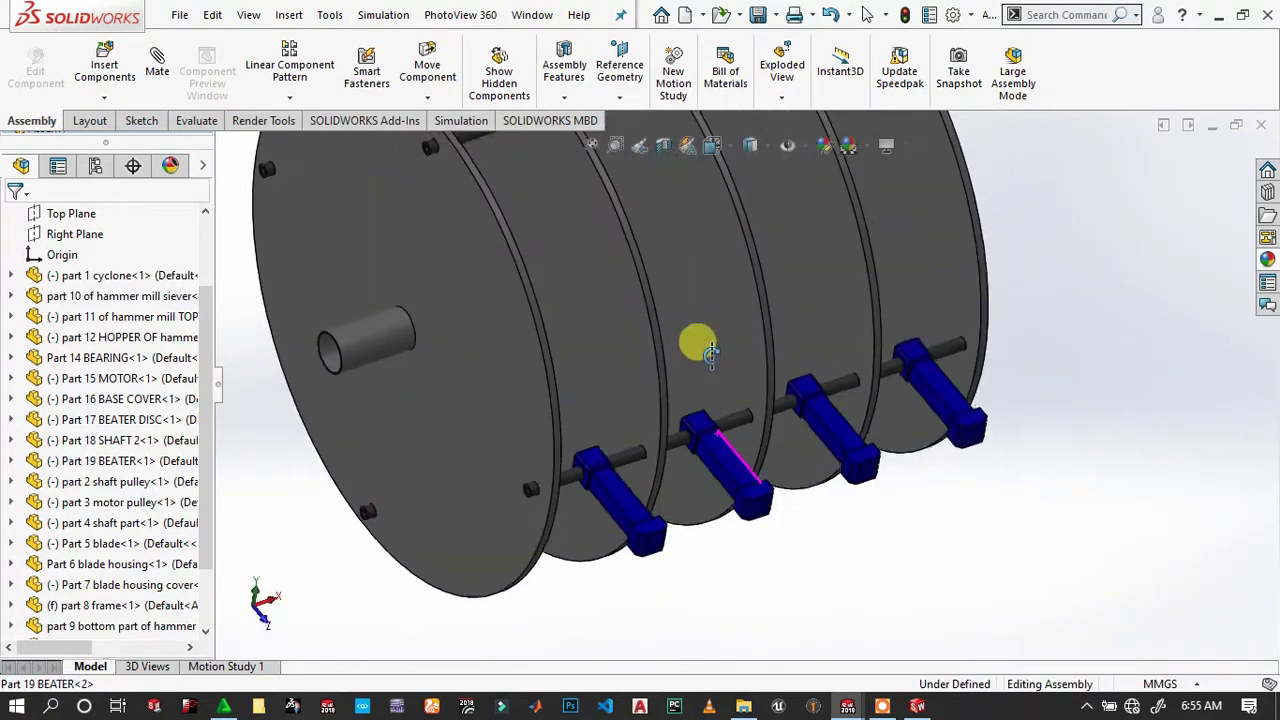
scroll(183, 522, up, 2)
scroll(183, 522, down, 5)
Start a Circular Component Pattern of LocalLPattern1 around the drum's central hub.
click(63, 625)
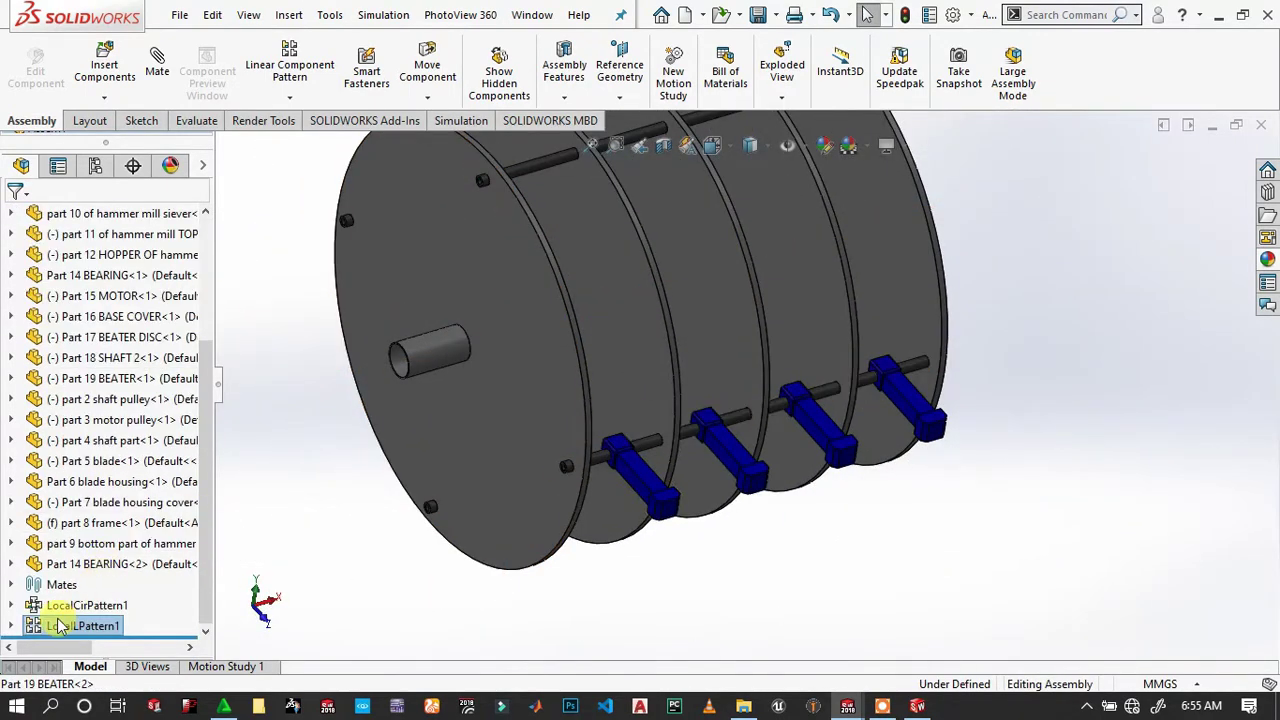
click(308, 95)
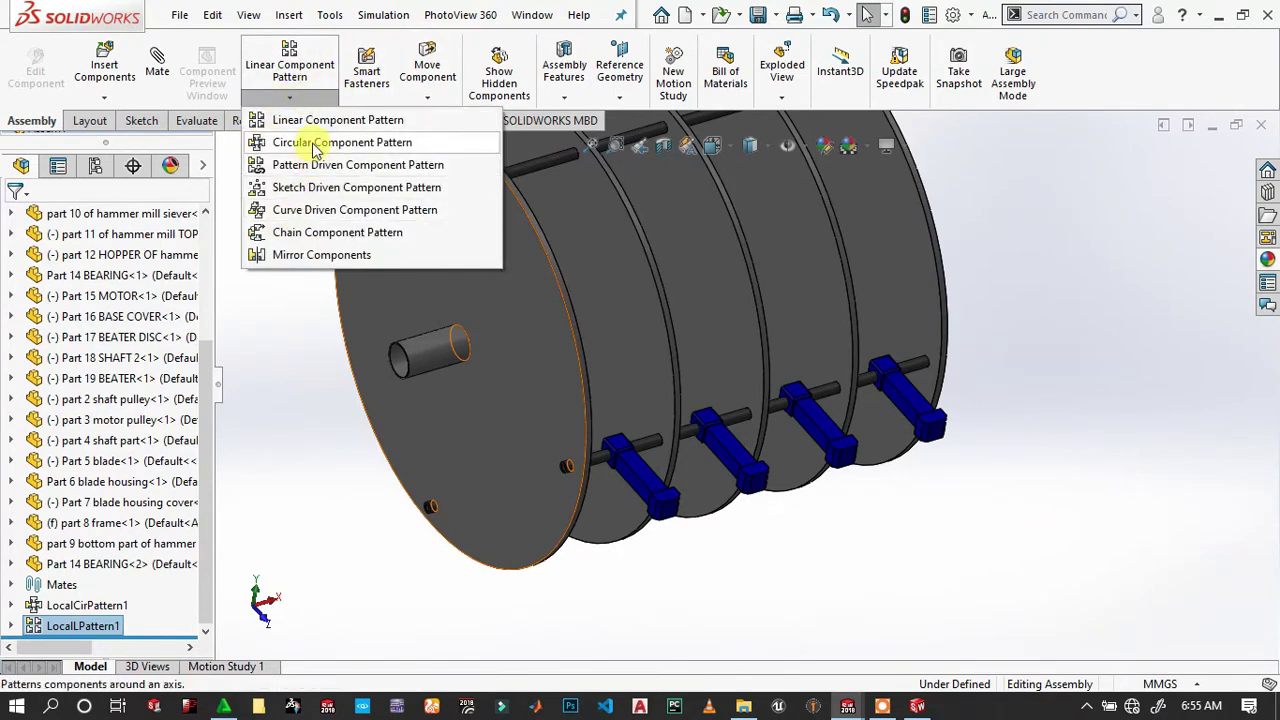
click(318, 141)
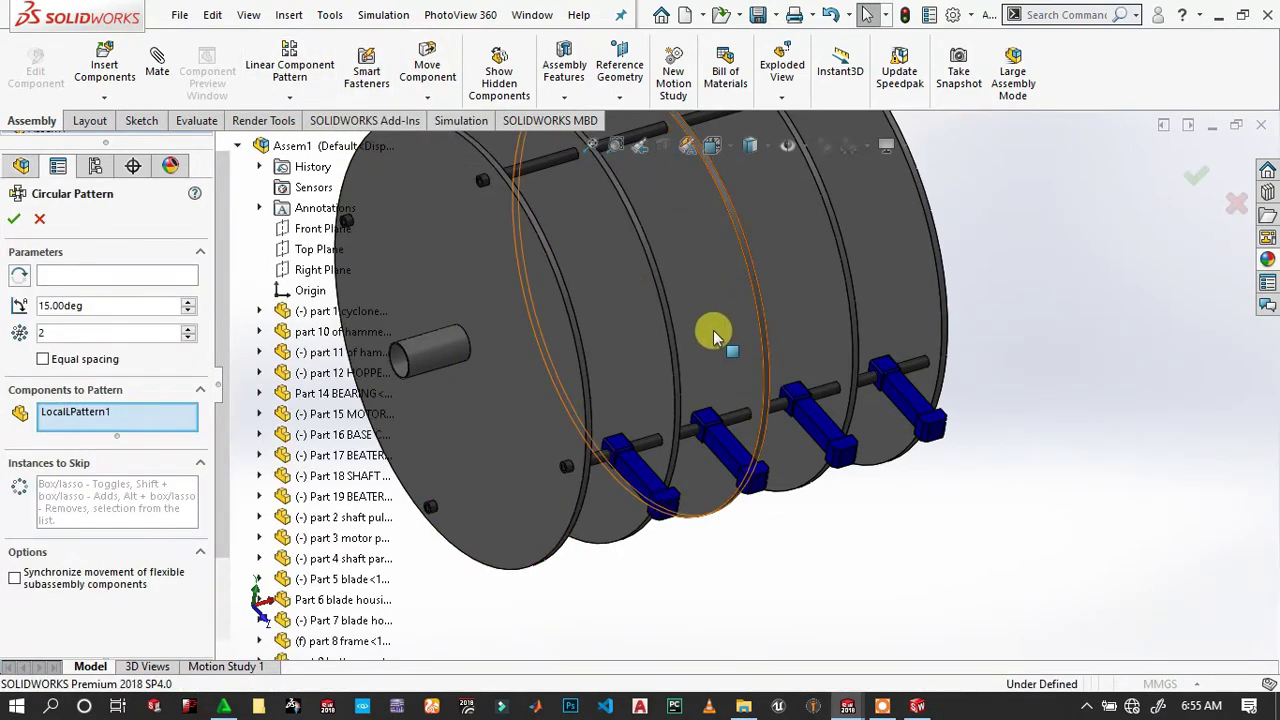
scroll(697, 310, up, 2)
scroll(697, 310, down, 1)
scroll(700, 380, down, 3)
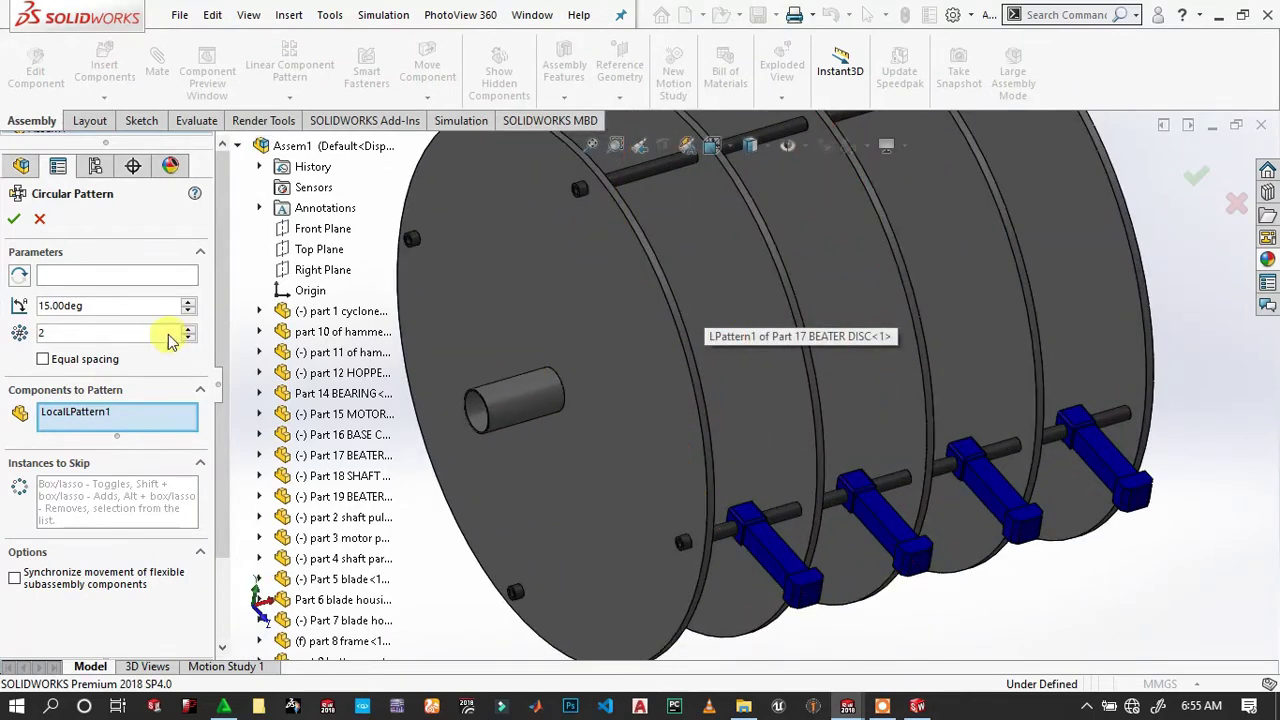
click(100, 280)
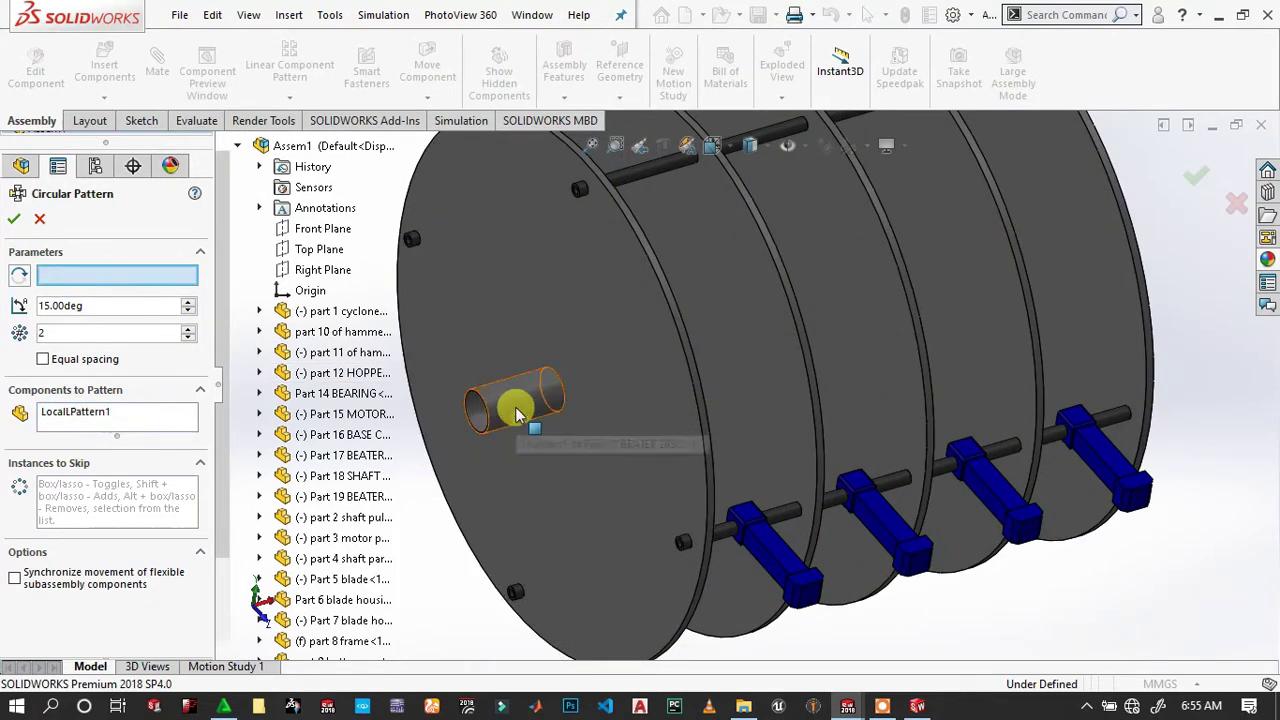
click(515, 407)
Set 4 instances at 90° spacing and accept the circular pattern.
click(92, 305)
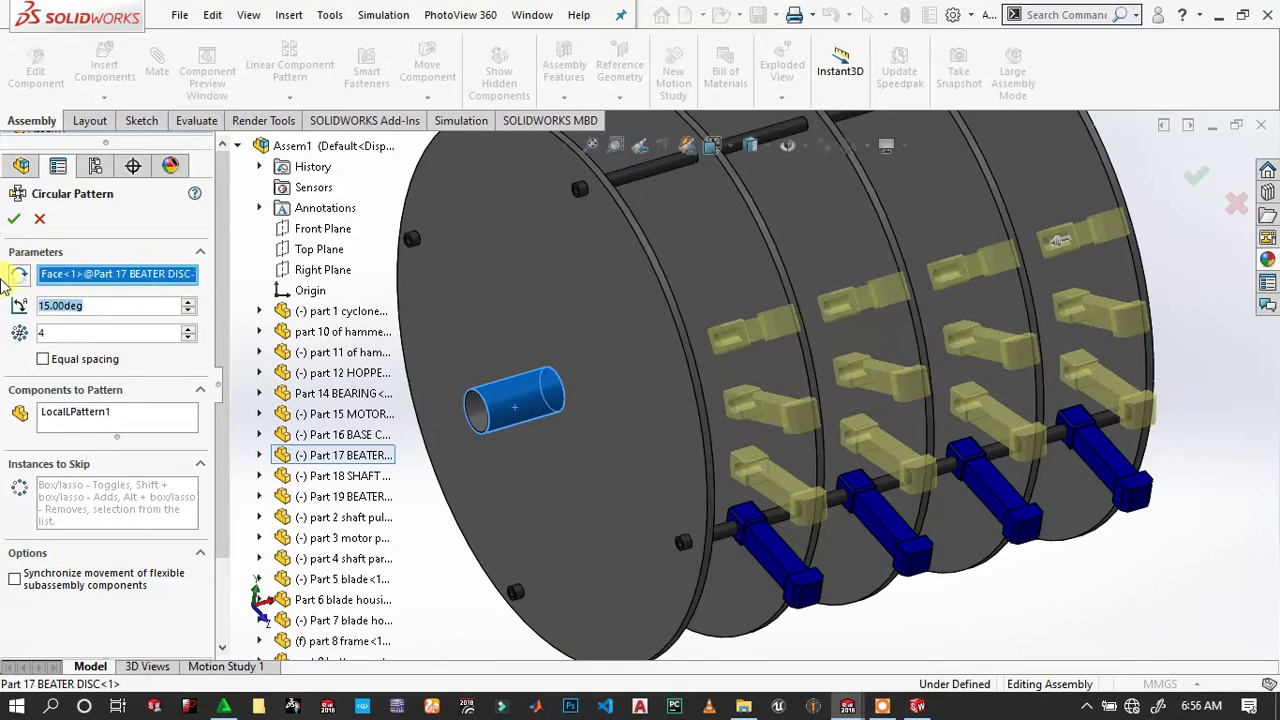
text(90)
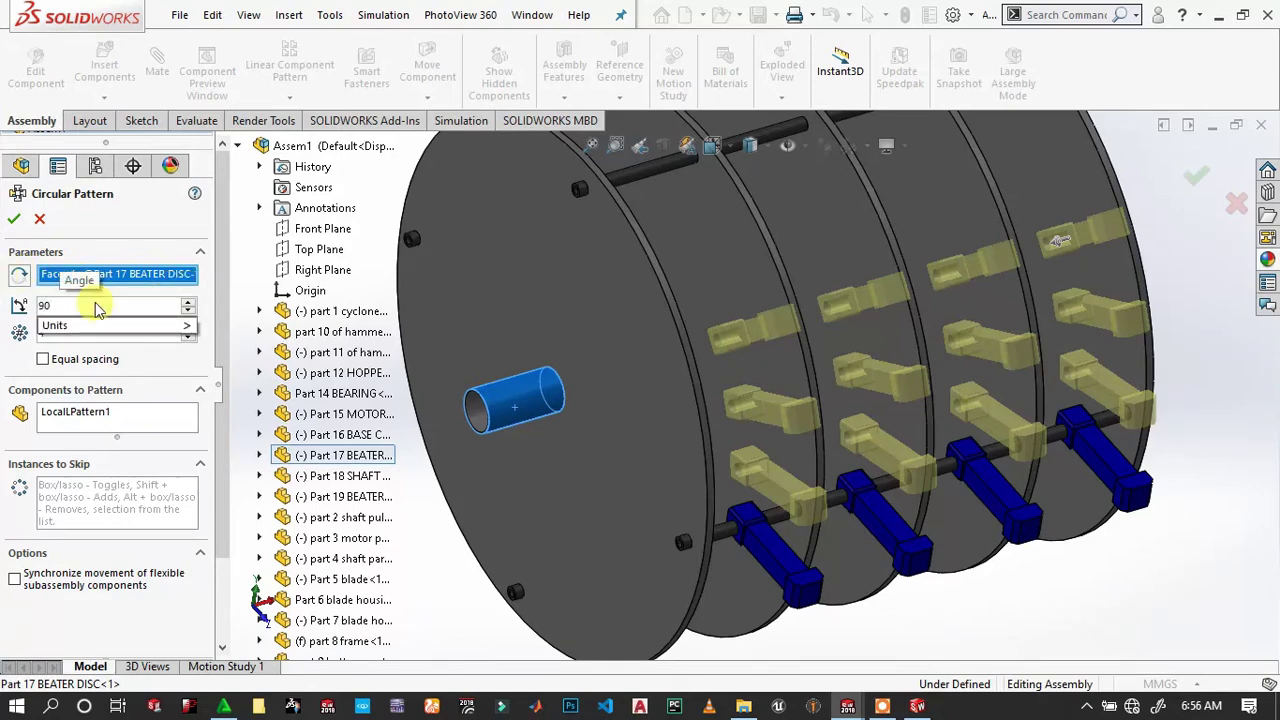
key(Return)
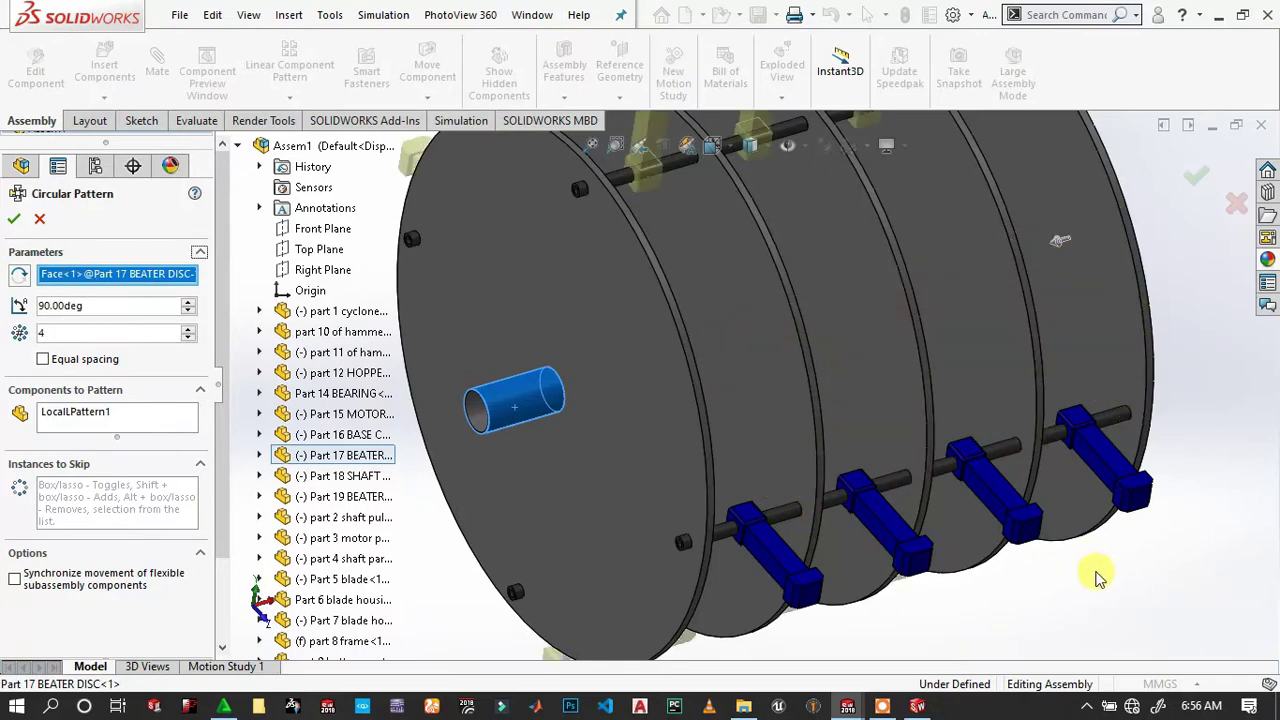
scroll(846, 443, up, 3)
scroll(543, 343, up, 2)
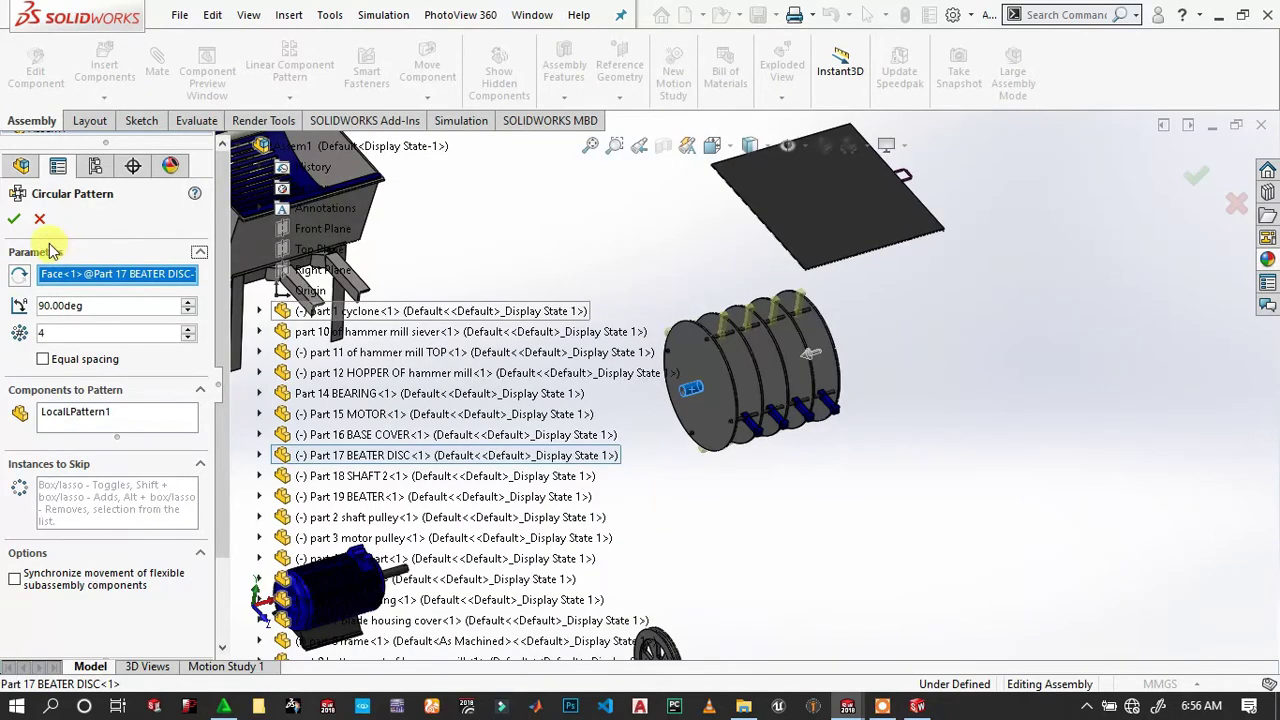
click(15, 221)
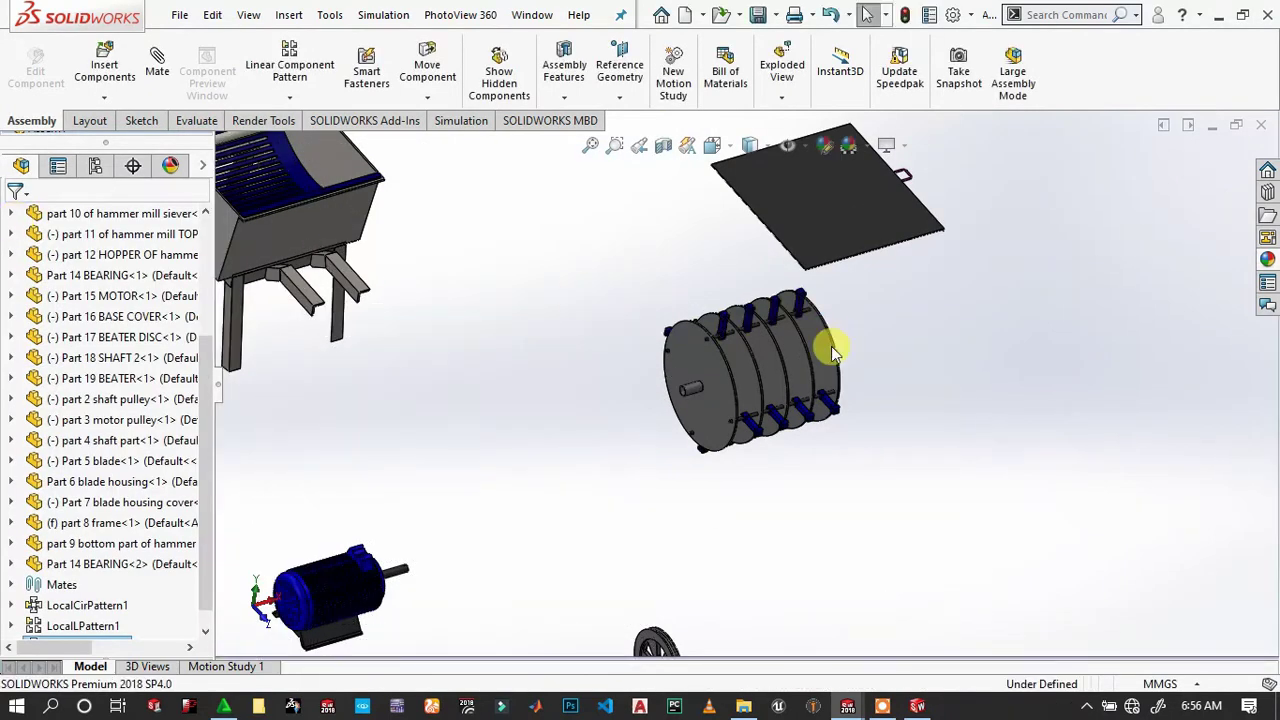
Make the beater drum's shaft face concentric with the part 4 rotor shaft.
scroll(829, 343, down, 3)
scroll(714, 343, down, 2)
mouse_move(603, 186)
middle_down()
mouse_move(515, 200)
mouse_move(777, 400)
mouse_move(600, 185)
middle_up()
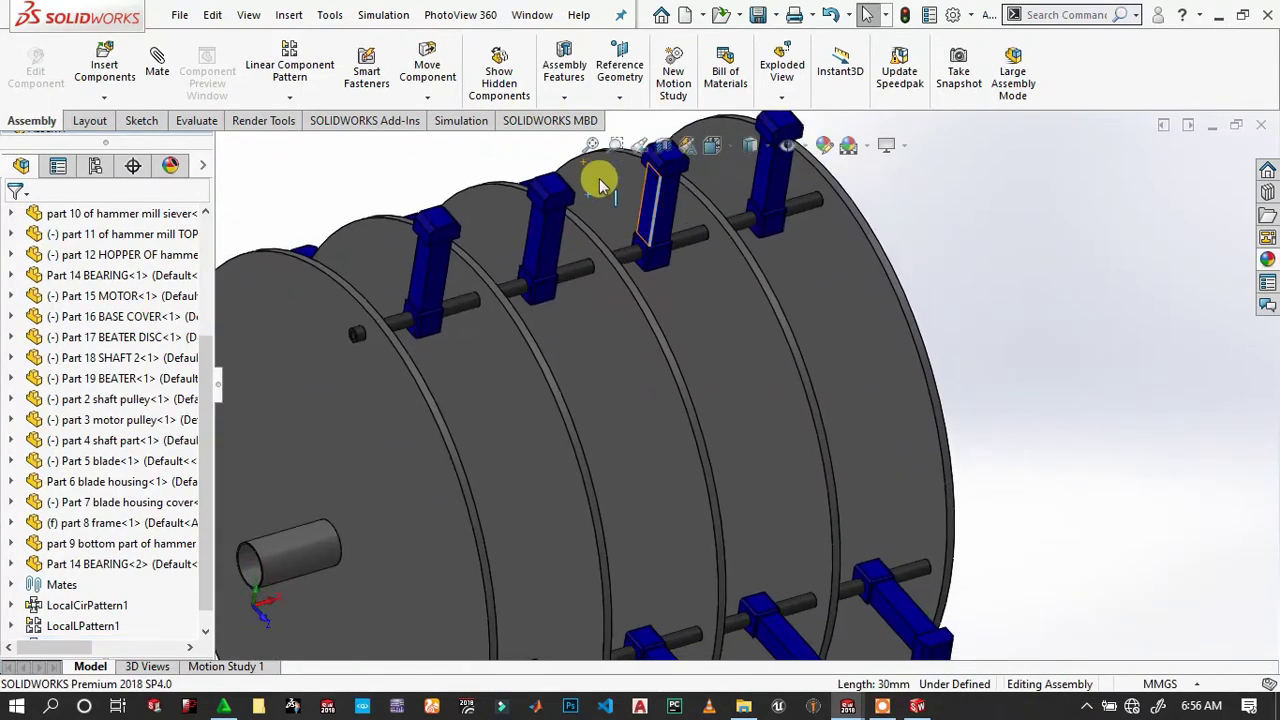
click(322, 540)
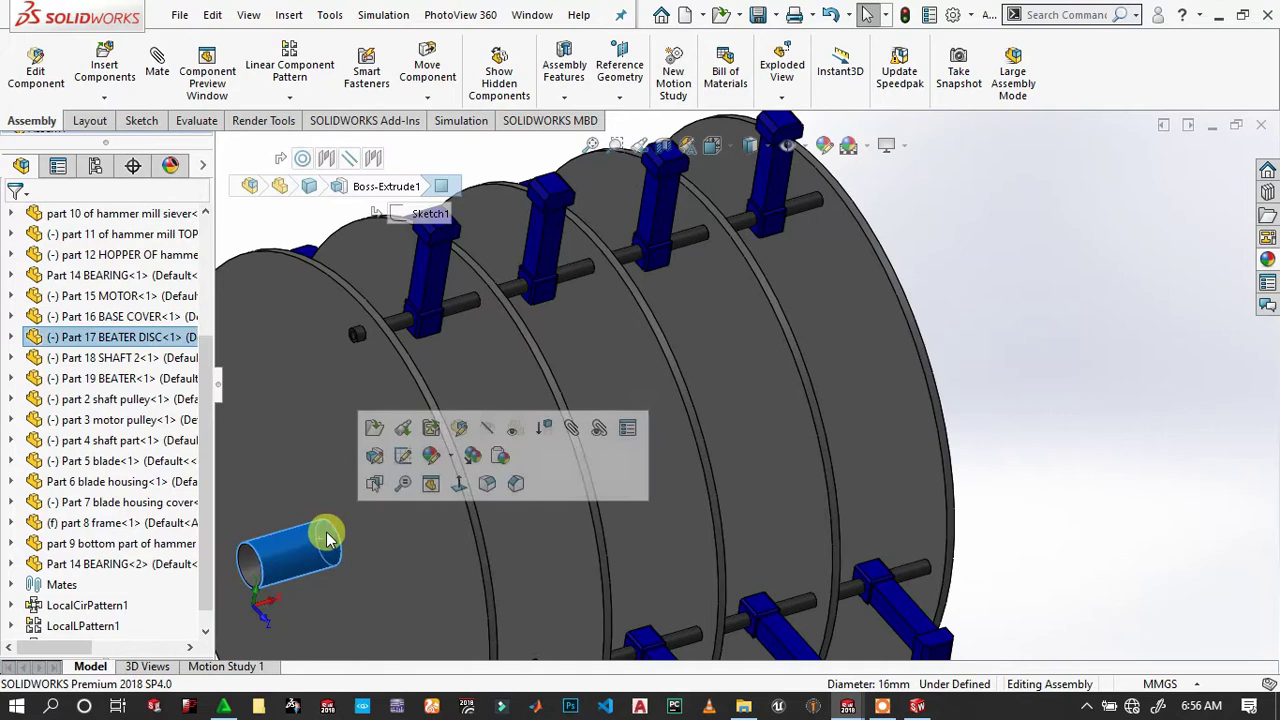
click(575, 430)
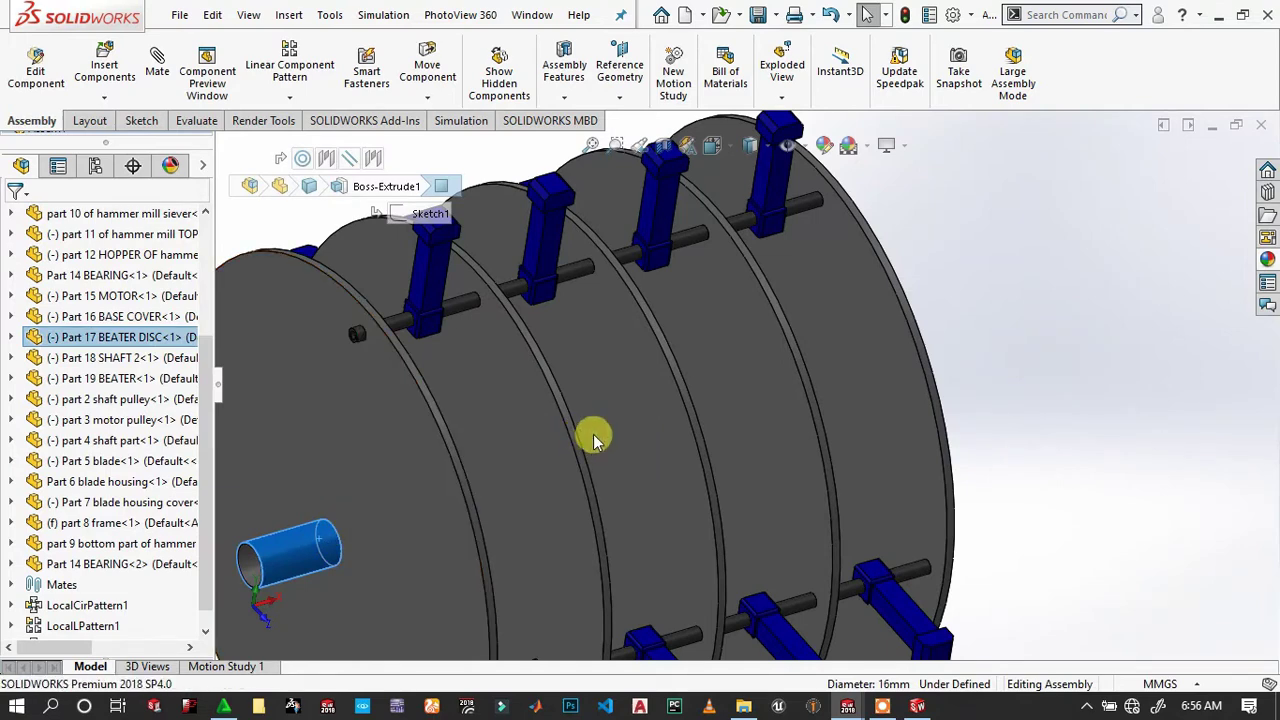
scroll(560, 430, up, 3)
scroll(700, 410, up, 3)
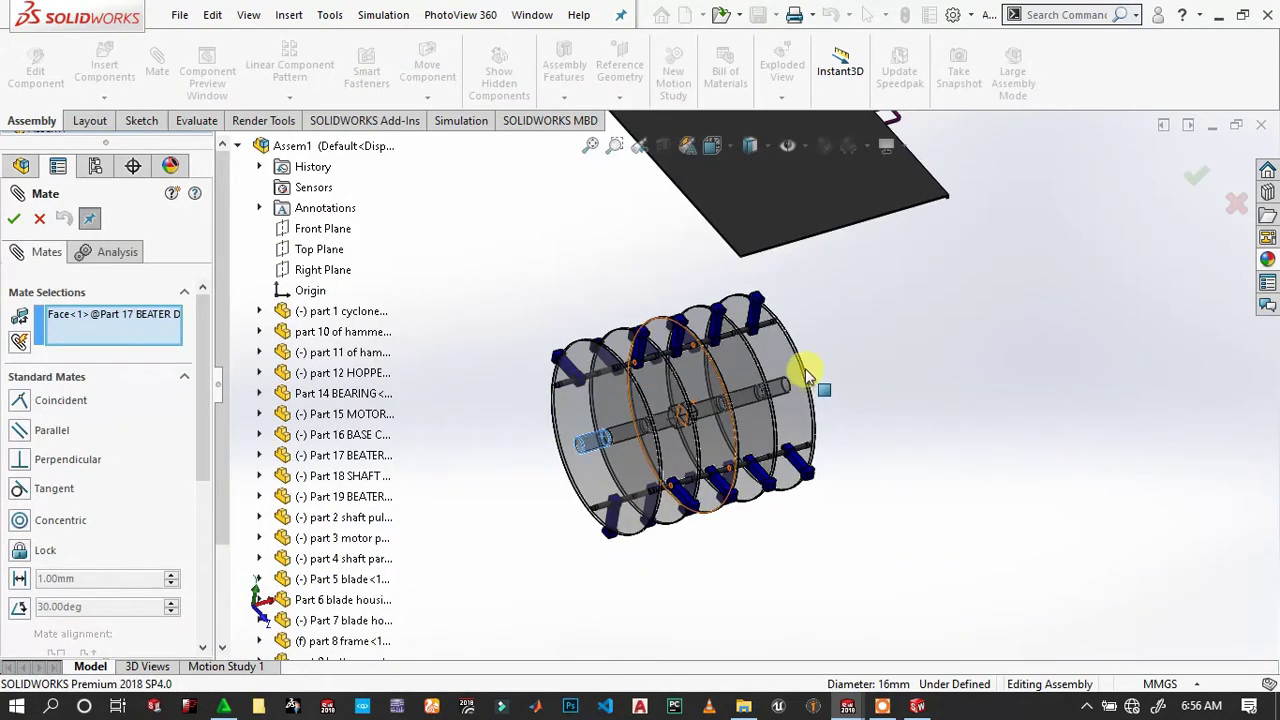
scroll(760, 380, up, 5)
scroll(537, 256, down, 2)
scroll(661, 305, down, 5)
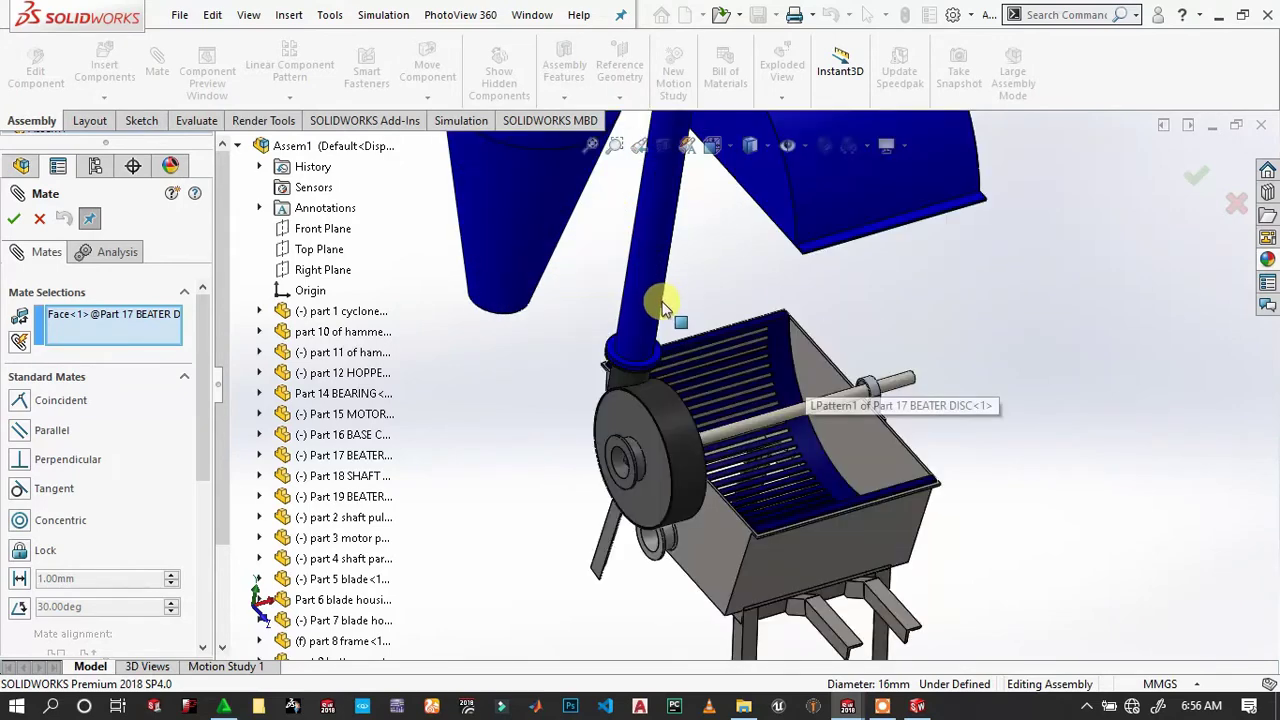
scroll(725, 418, down, 2)
scroll(786, 423, down, 2)
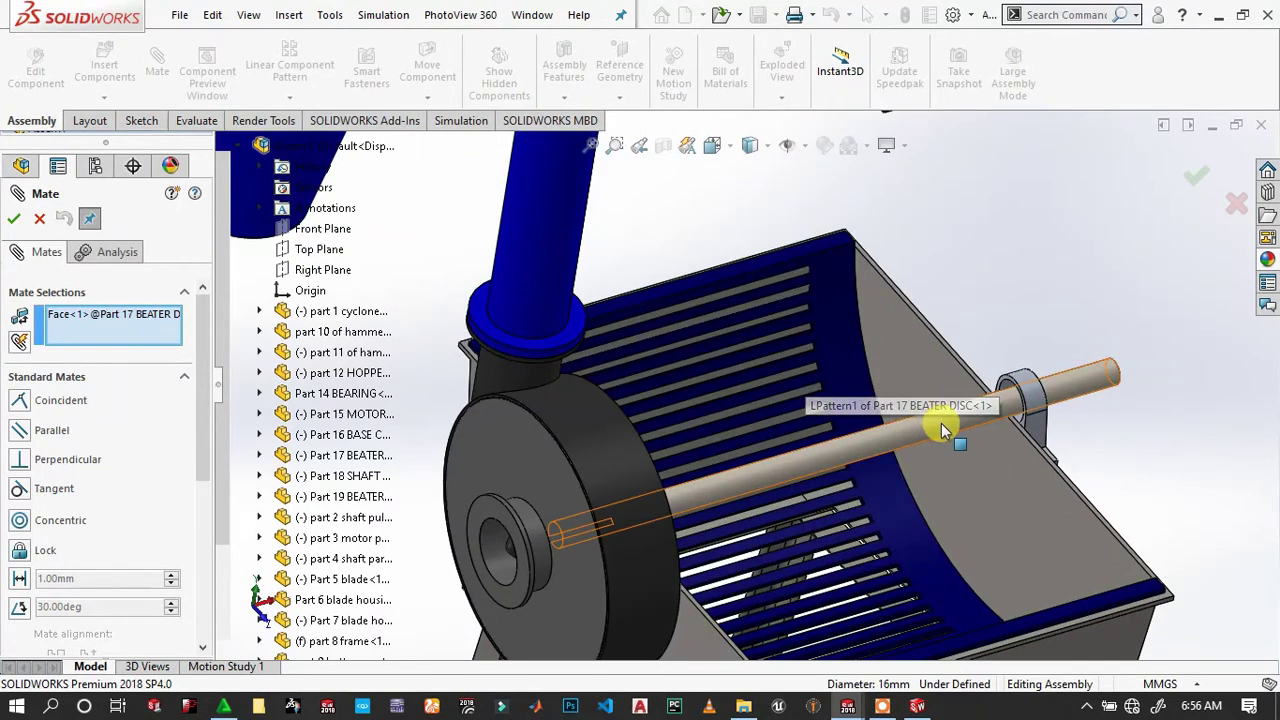
click(940, 428)
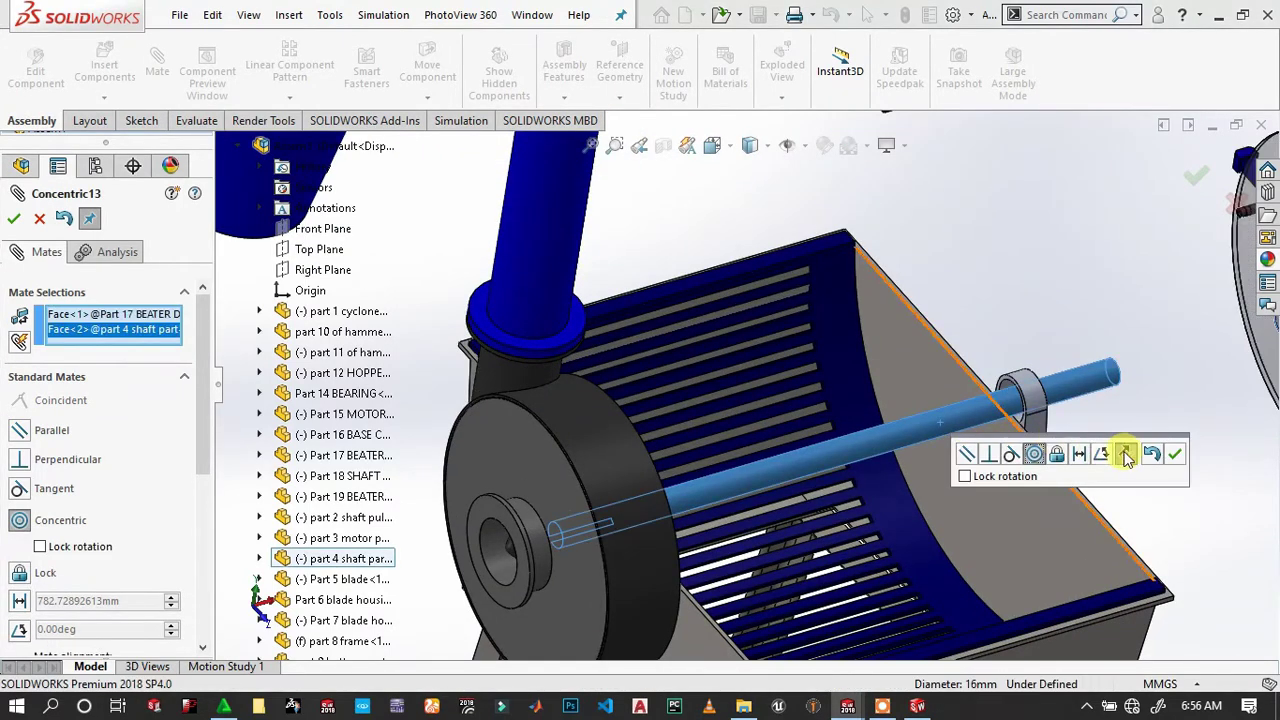
click(1177, 455)
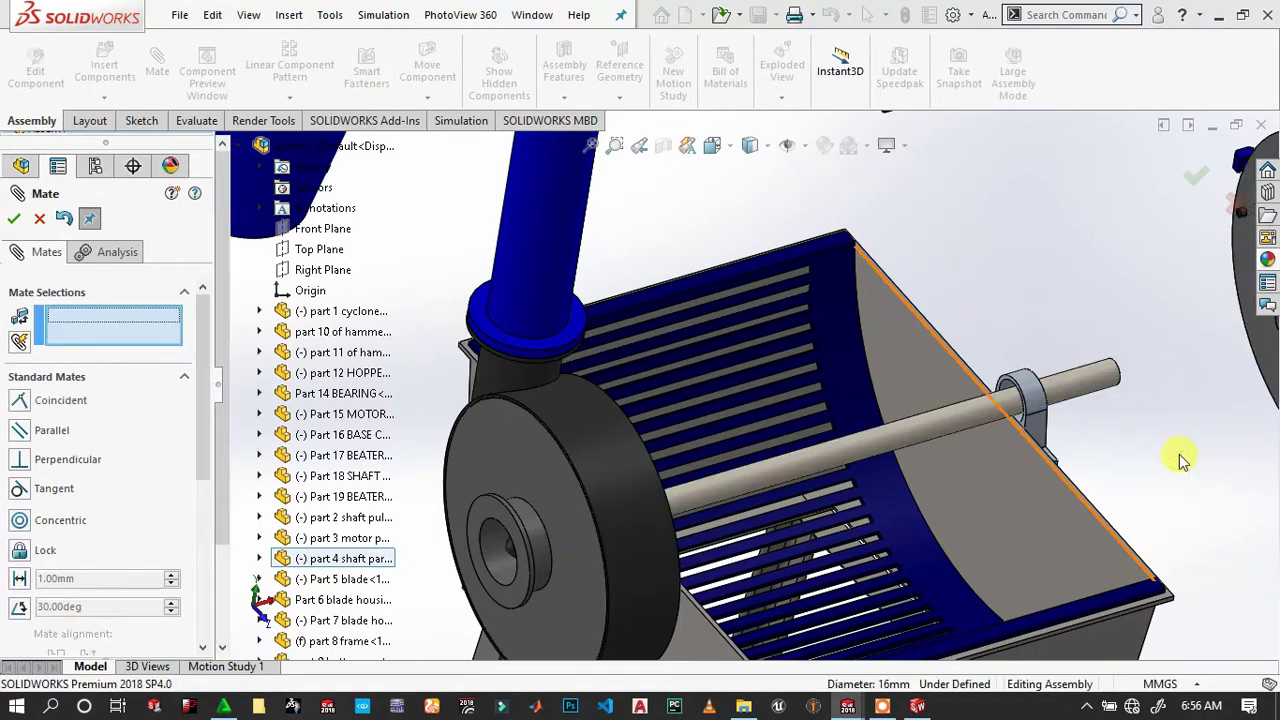
Start an advanced Width mate from one housing side wall.
click(1039, 527)
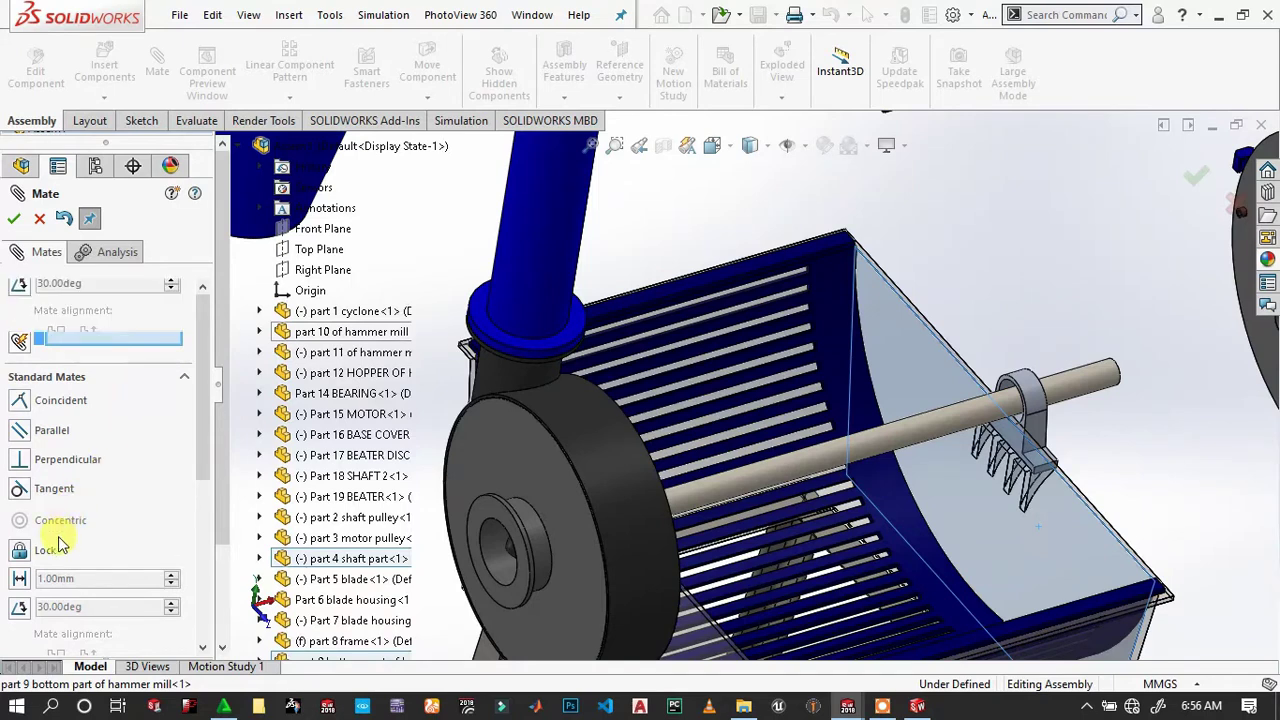
scroll(60, 470, down, 5)
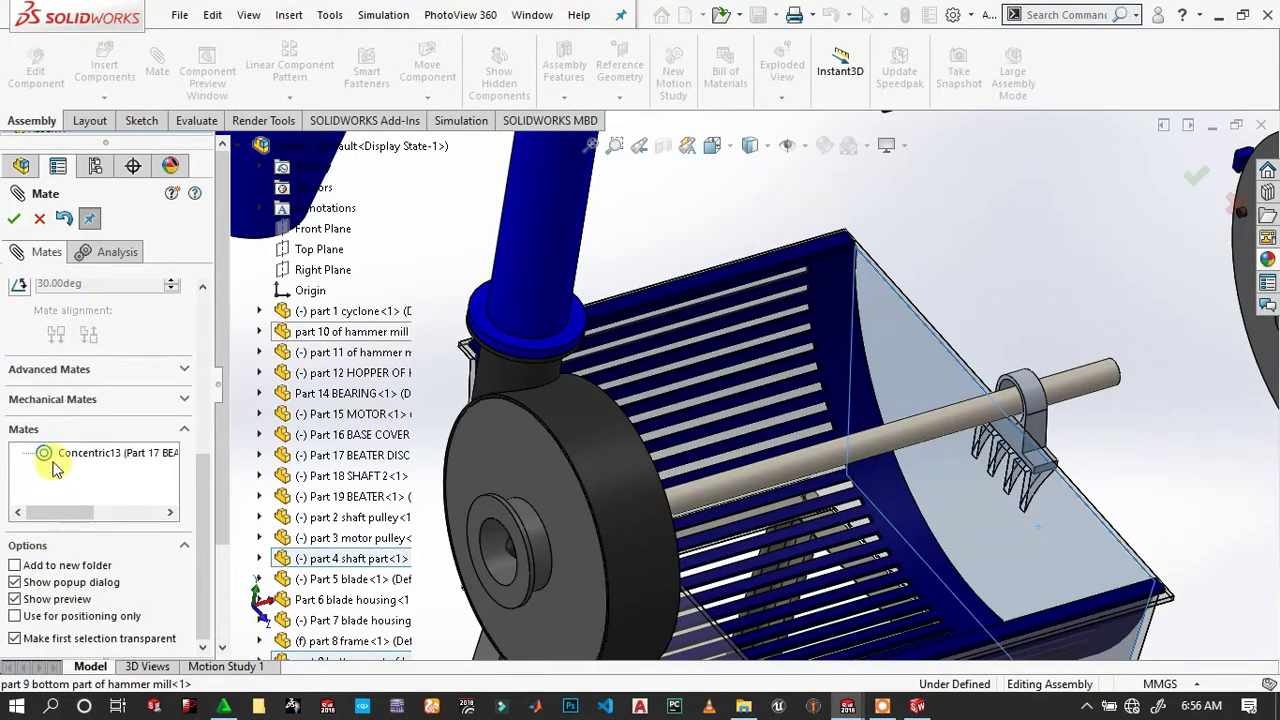
click(62, 372)
scroll(83, 350, up, 5)
click(33, 482)
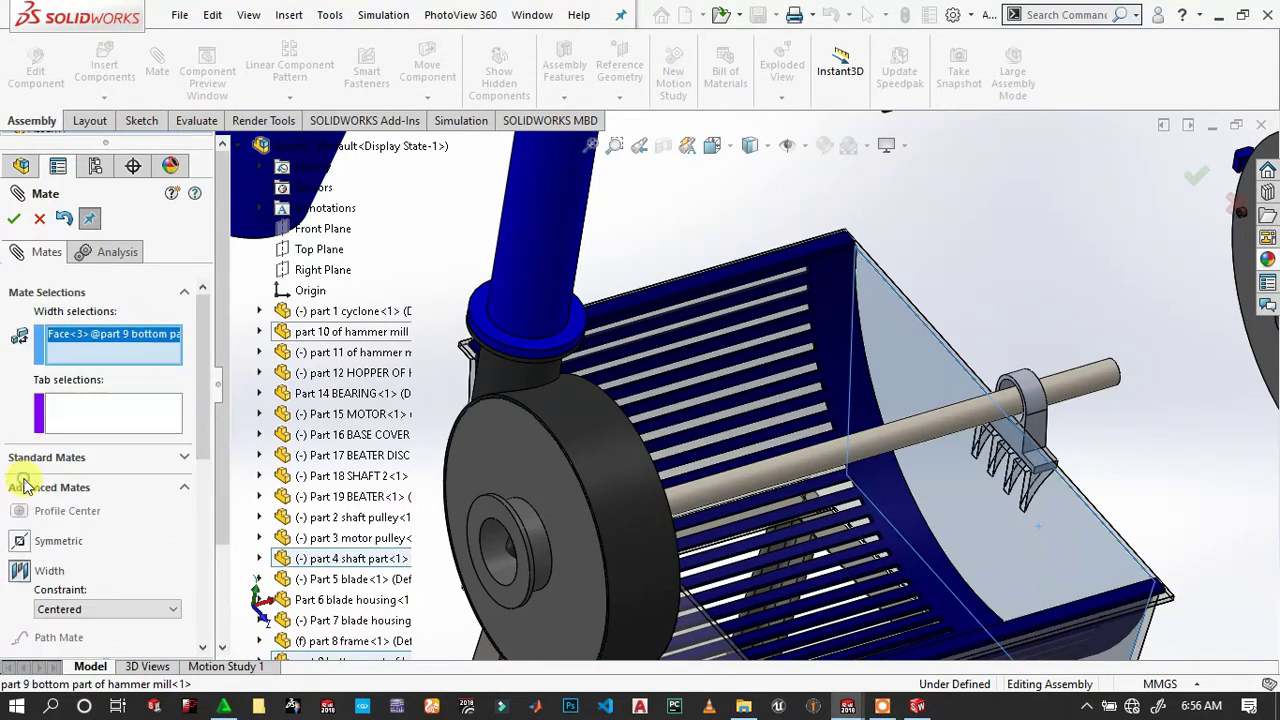
Add the opposite side wall and both outer disc faces, then apply the width mate.
scroll(876, 505, up, 2)
scroll(1006, 443, up, 3)
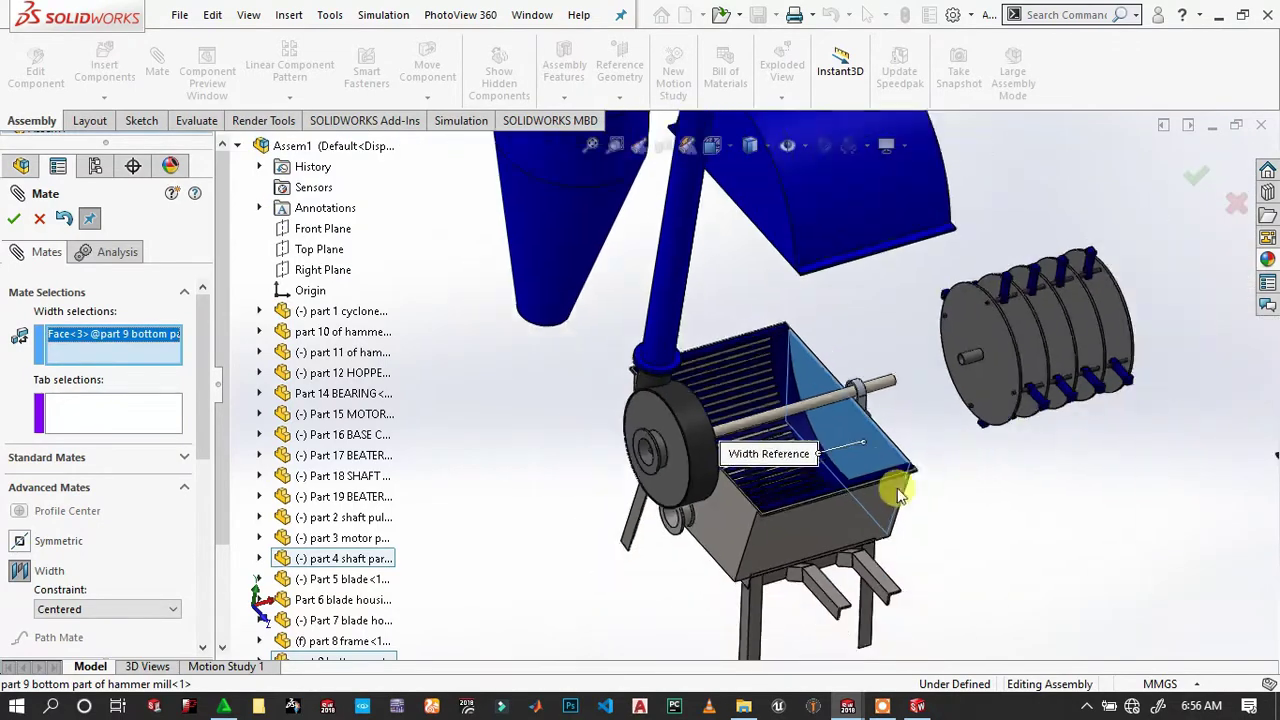
middle_drag(820, 457, 757, 457)
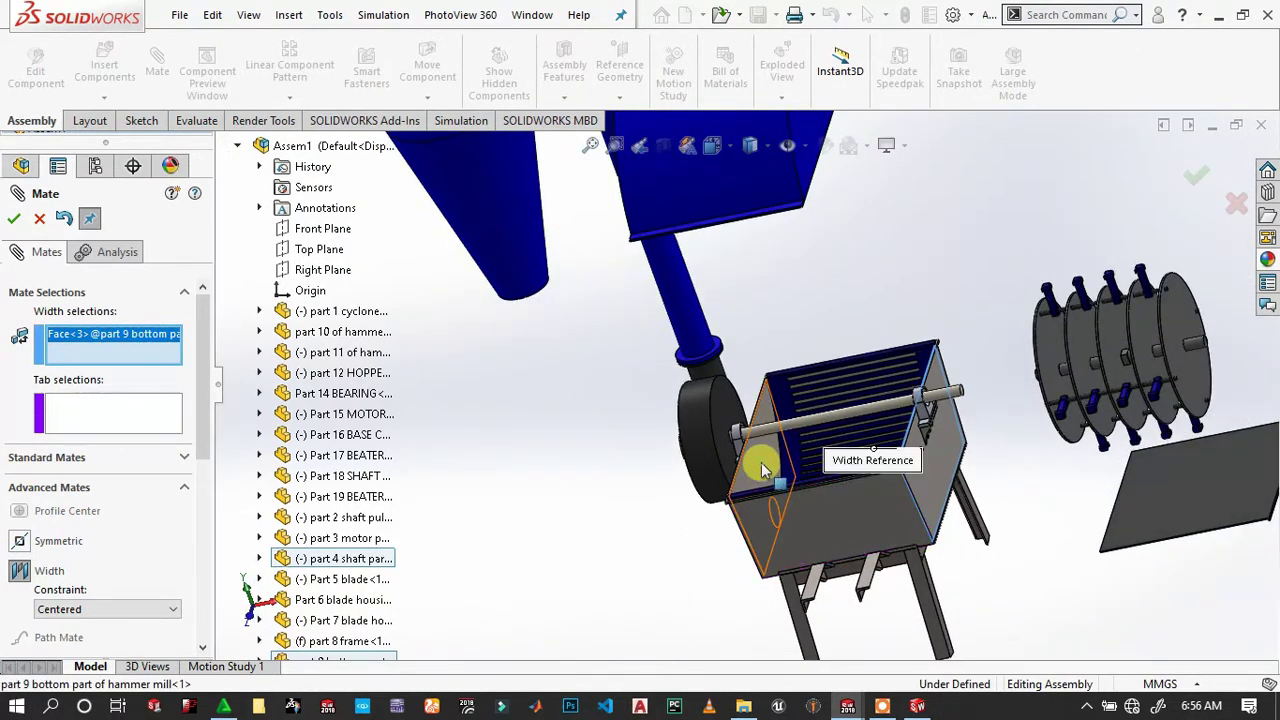
click(760, 460)
scroll(1118, 400, down, 2)
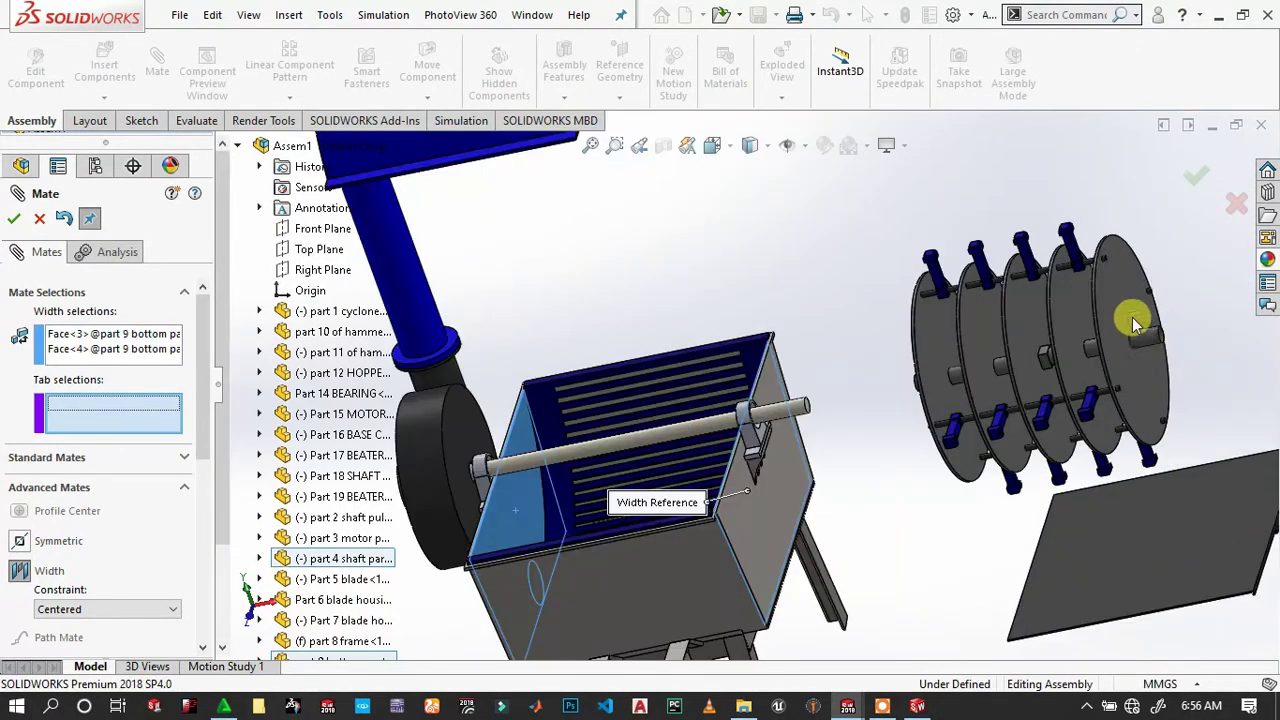
scroll(1100, 317, down, 2)
click(1041, 317)
scroll(1000, 330, down, 2)
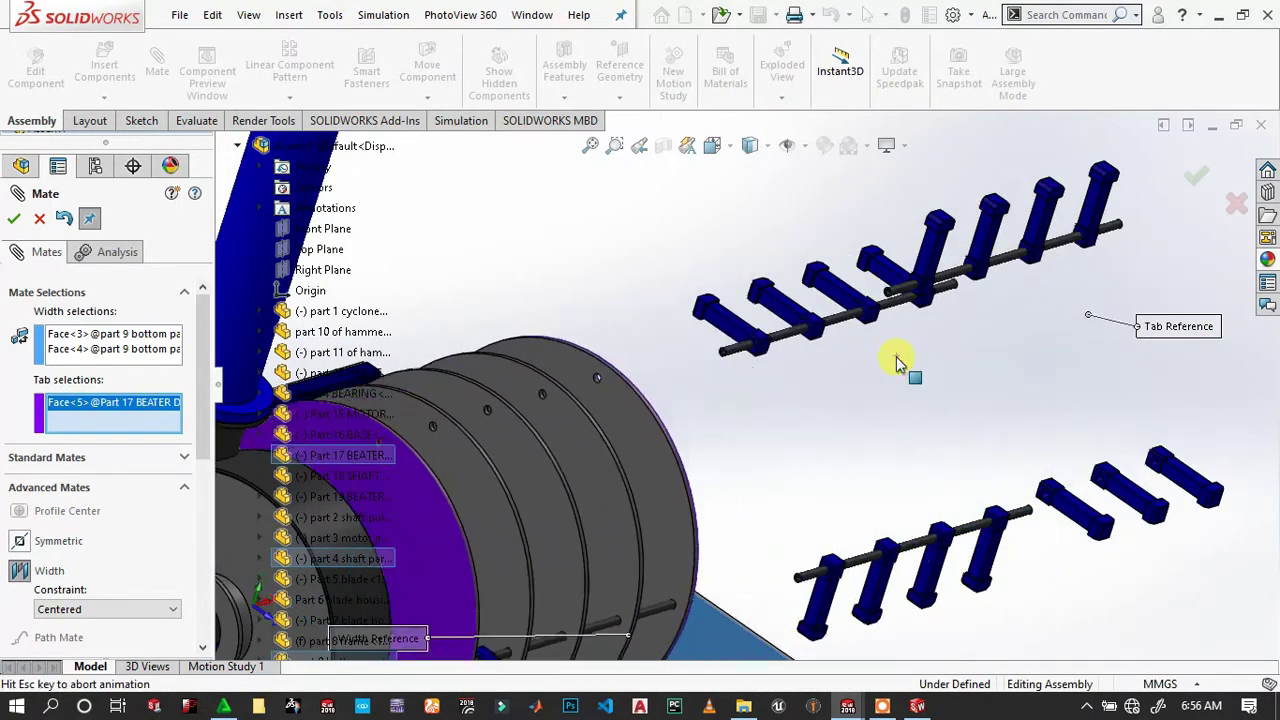
click(897, 362)
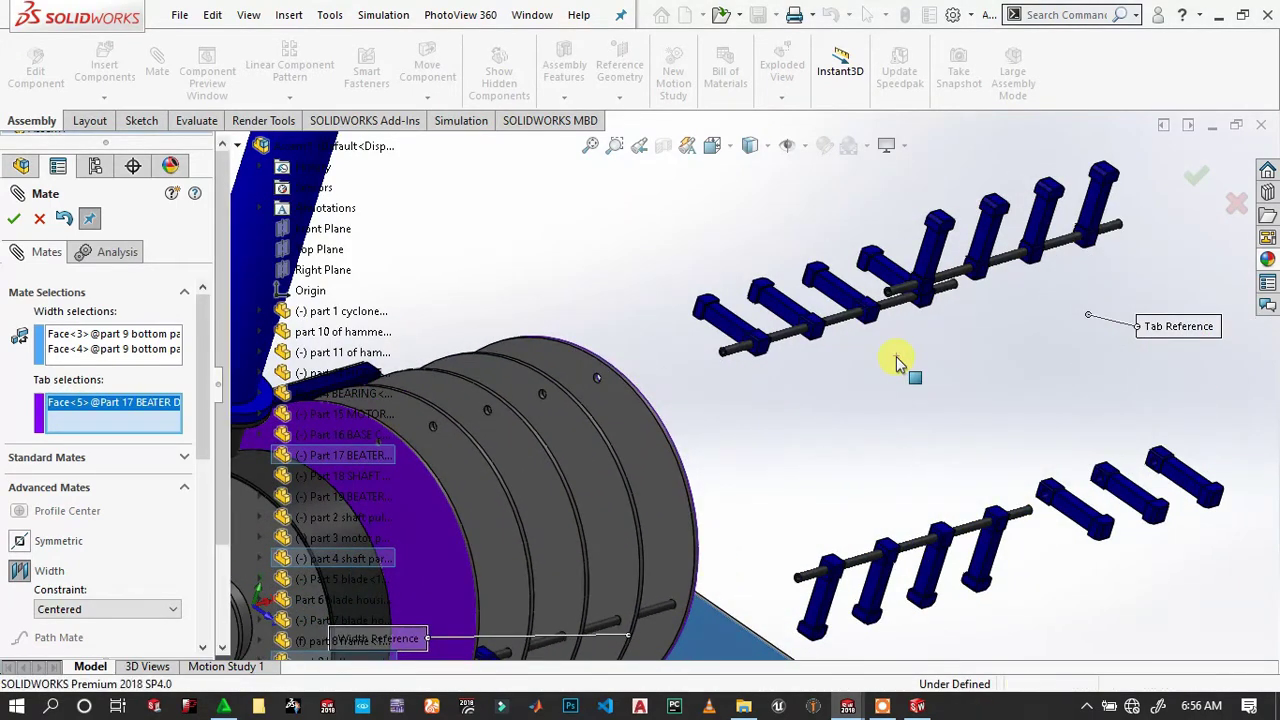
click(20, 224)
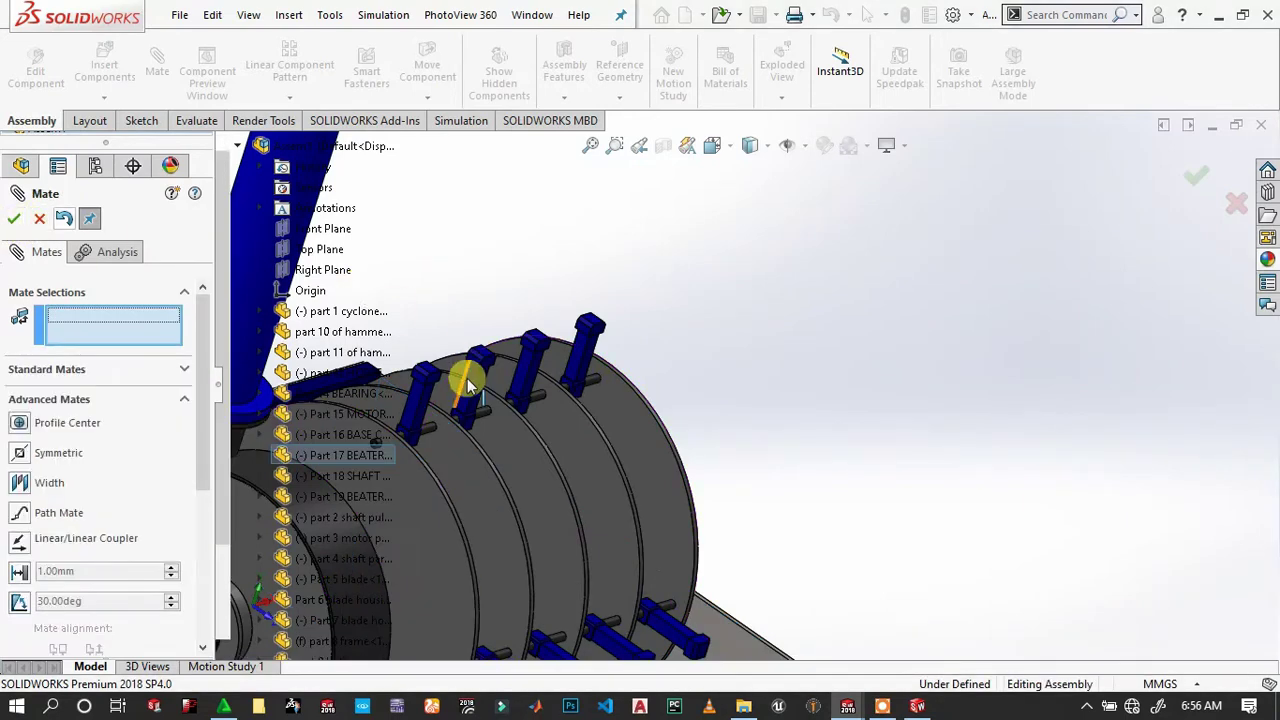
Orbit and zoom the assembly to check the centred beater drum.
scroll(814, 428, up, 3)
scroll(748, 443, up, 2)
mouse_move(748, 443)
middle_down()
mouse_move(656, 352)
mouse_move(614, 400)
mouse_move(639, 436)
middle_up()
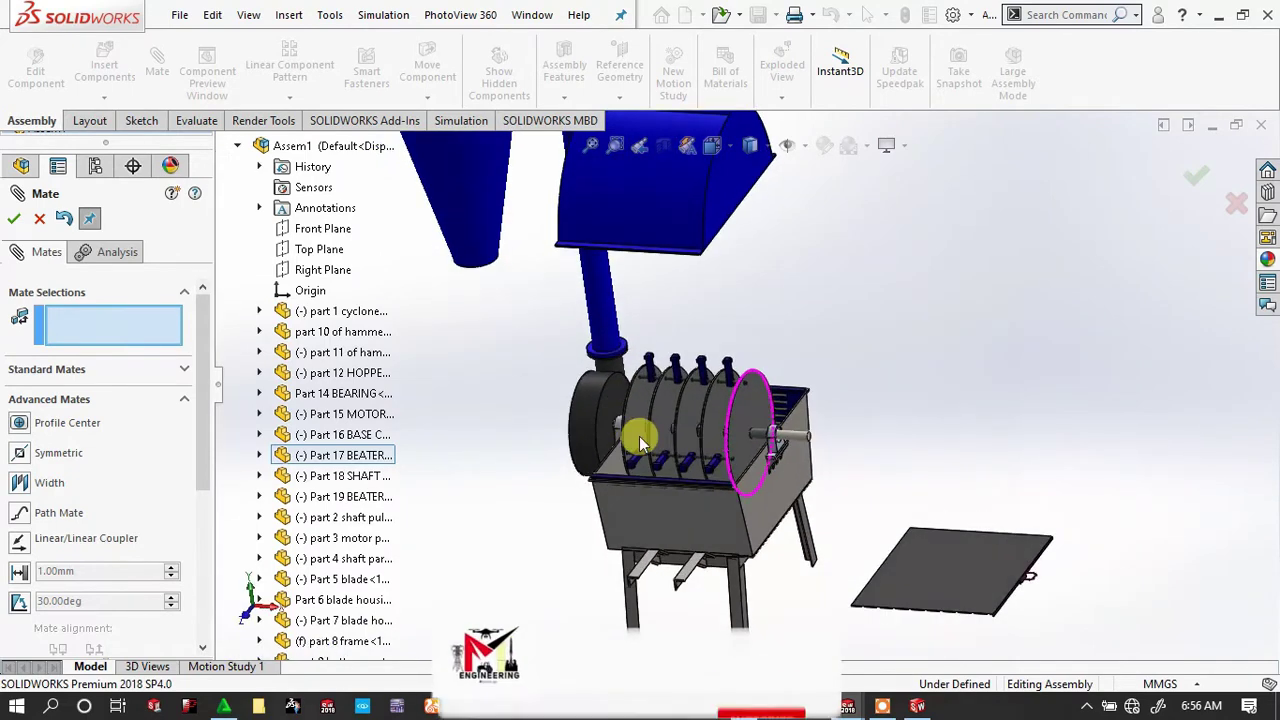
scroll(737, 240, down, 2)
scroll(735, 238, down, 2)
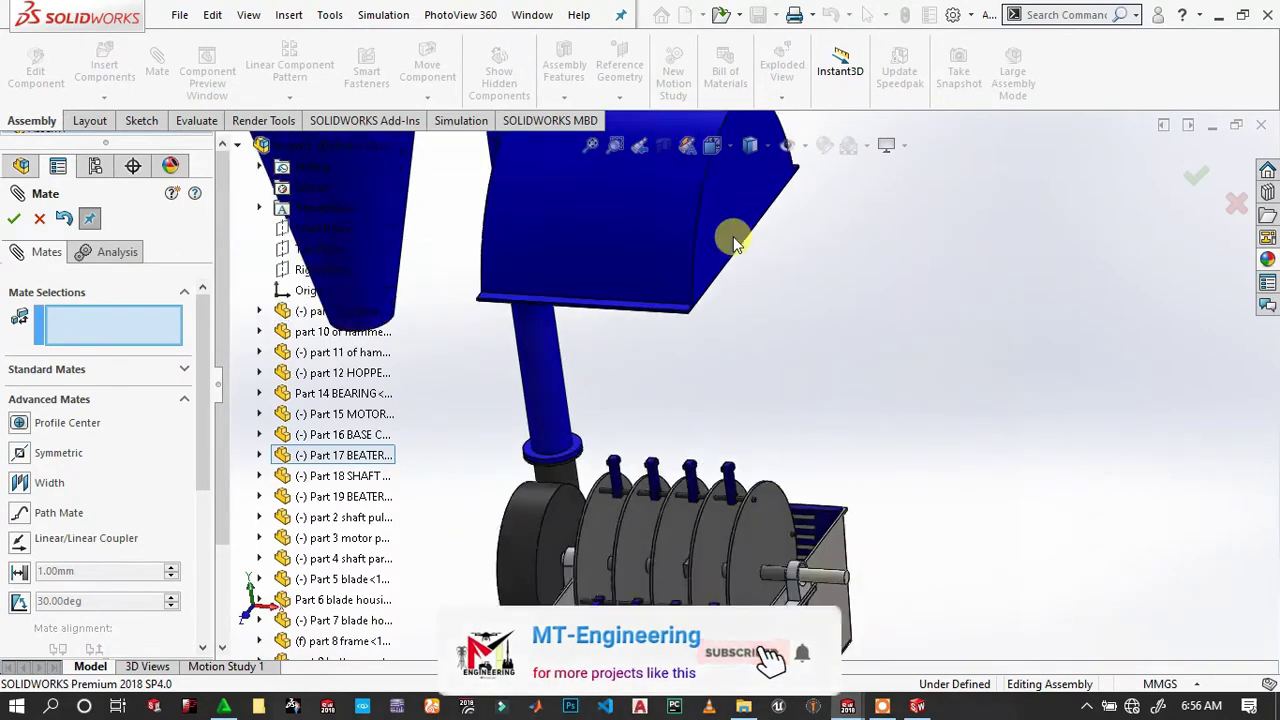
scroll(733, 240, up, 2)
scroll(771, 517, down, 2)
scroll(775, 522, down, 2)
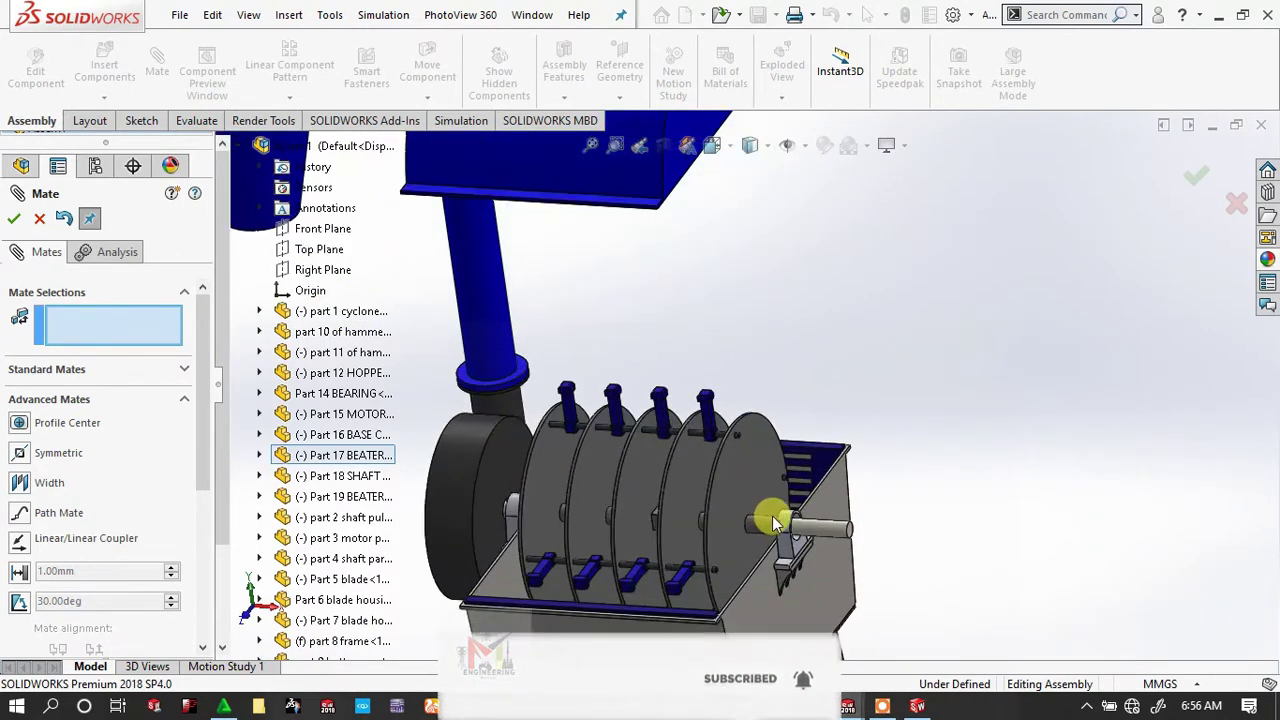
scroll(760, 495, up, 2)
mouse_move(757, 491)
middle_down()
mouse_move(749, 463)
mouse_move(817, 523)
middle_up()
scroll(849, 571, down, 2)
scroll(766, 594, down, 1)
scroll(751, 500, down, 3)
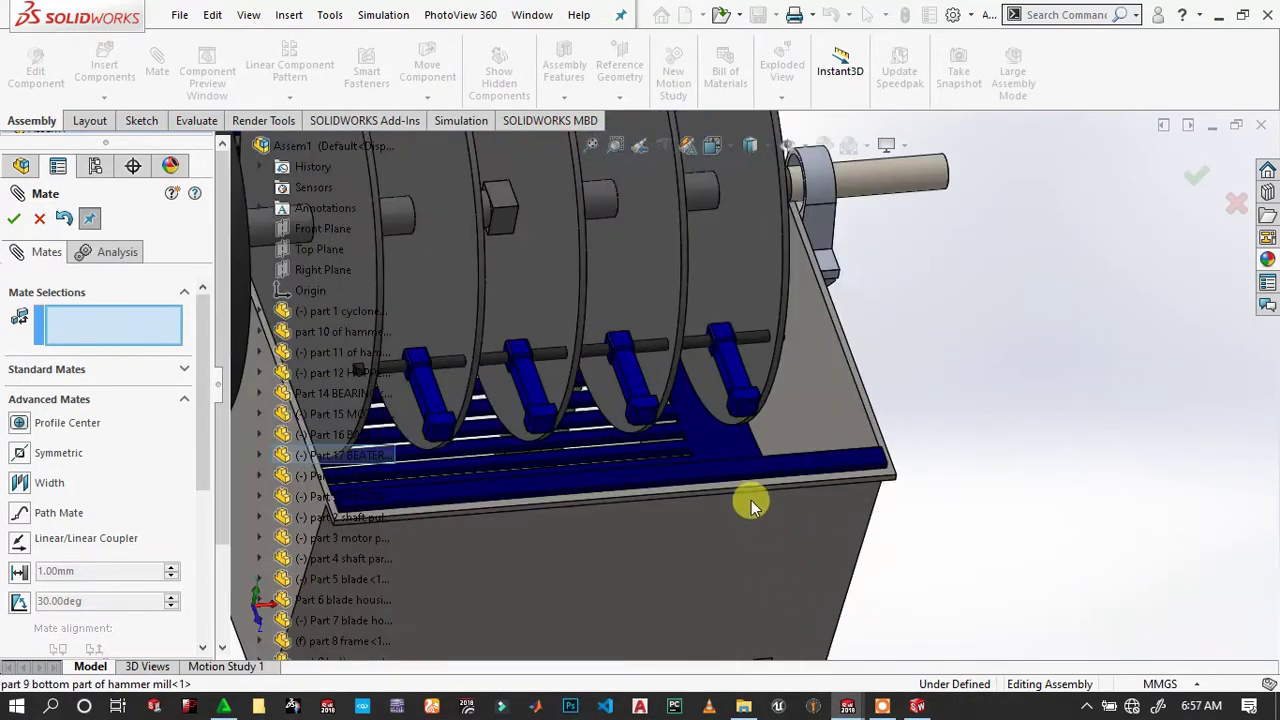
Mate the part 10 siever face coincident to the hammer mill top face and close mating.
click(815, 460)
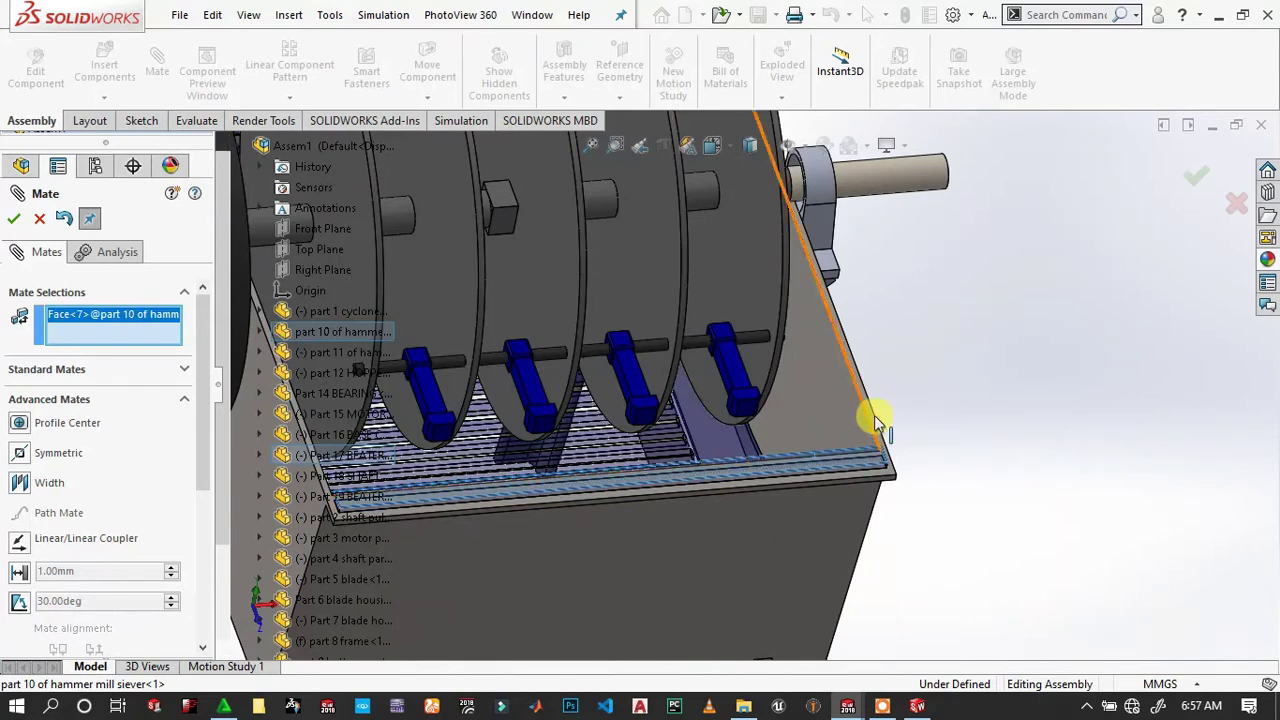
scroll(860, 380, up, 3)
scroll(855, 345, up, 5)
mouse_move(808, 351)
middle_down()
mouse_move(749, 334)
mouse_move(729, 194)
mouse_move(745, 372)
mouse_move(737, 309)
mouse_move(687, 492)
mouse_move(771, 494)
middle_up()
scroll(755, 376, down, 3)
scroll(720, 430, down, 3)
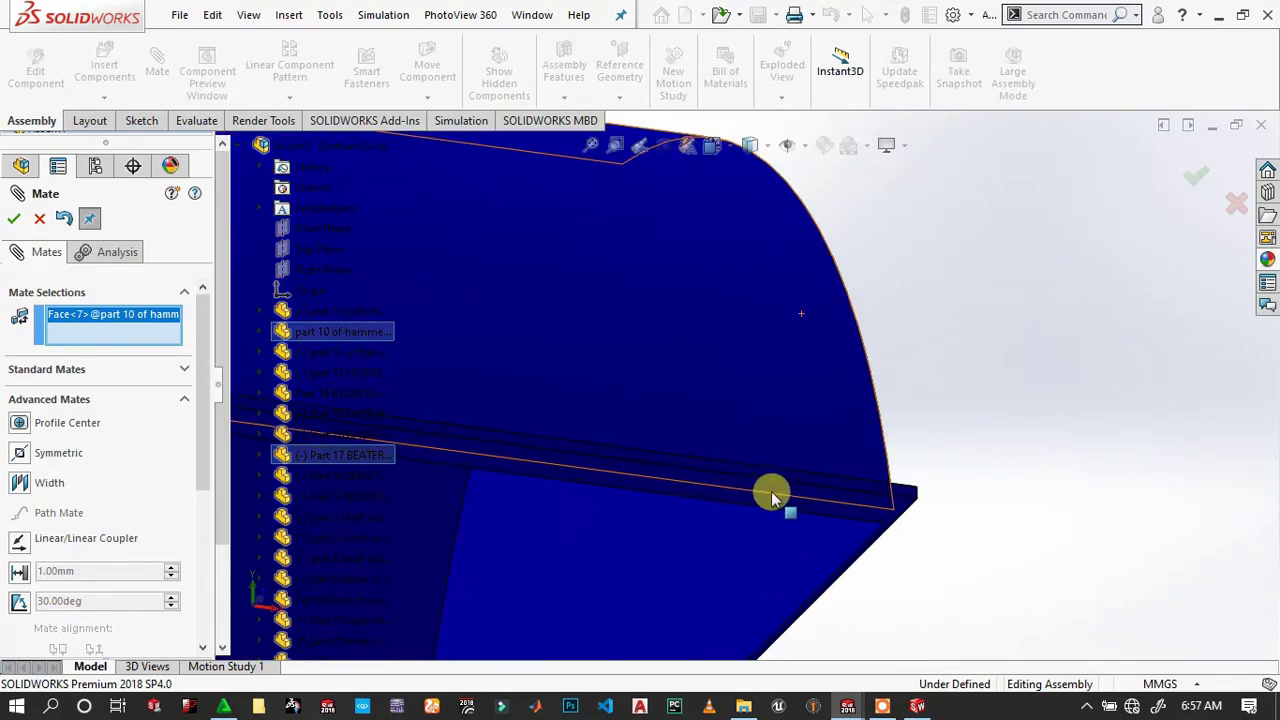
click(779, 496)
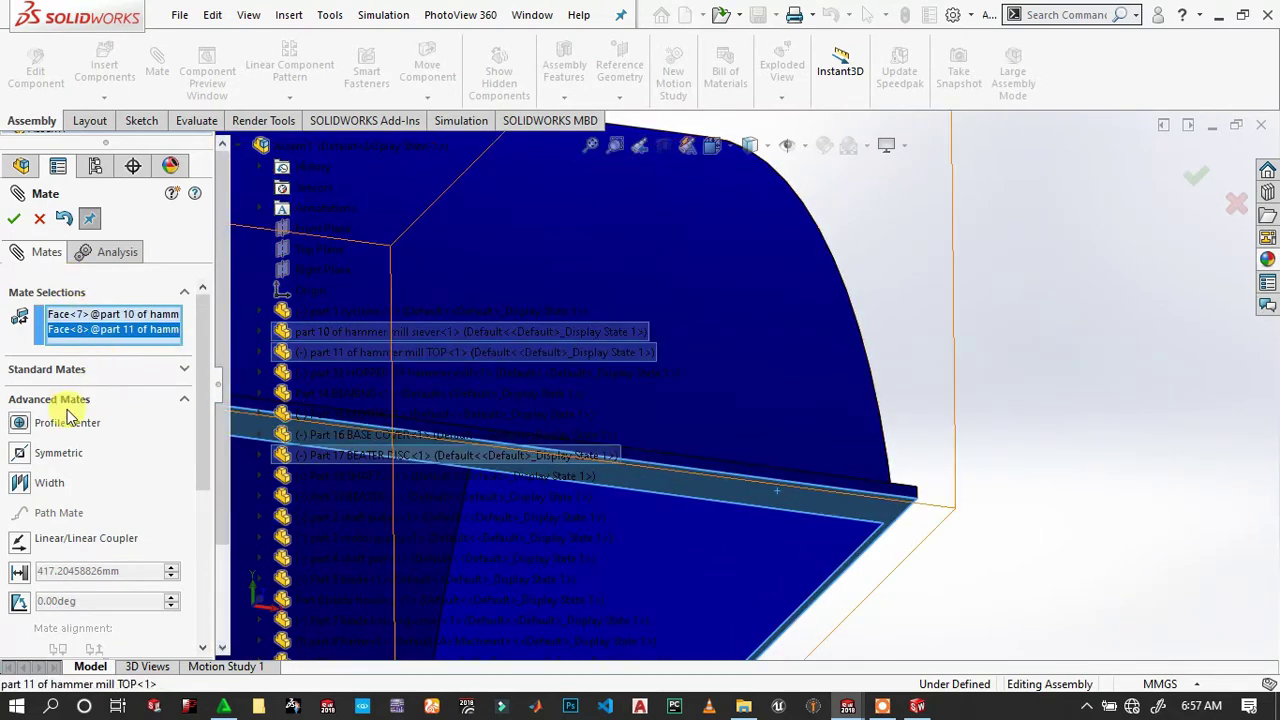
click(98, 376)
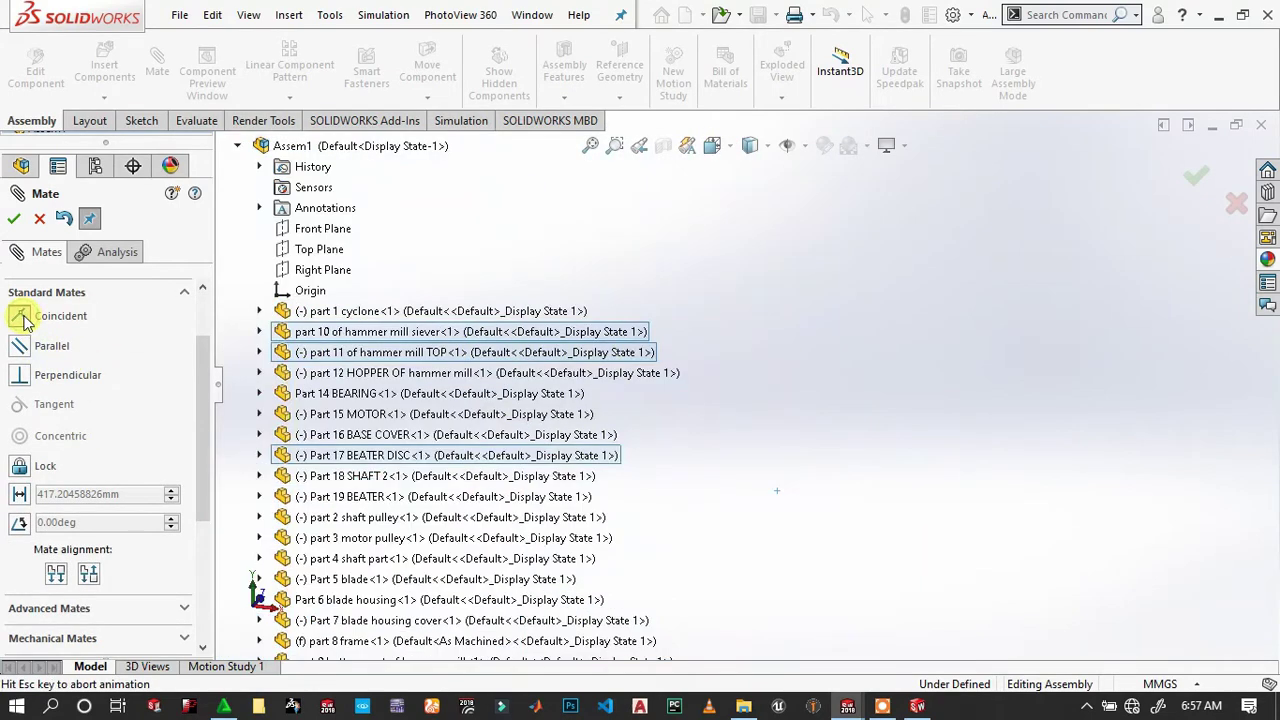
click(22, 318)
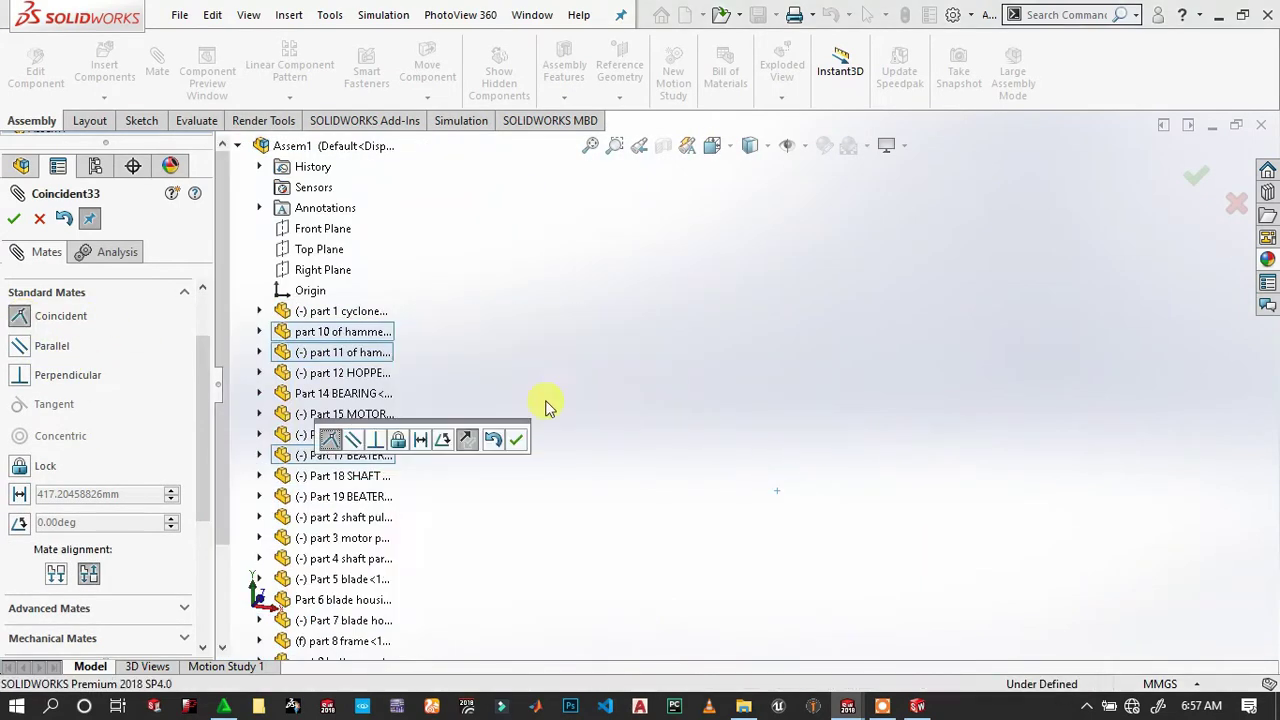
click(517, 440)
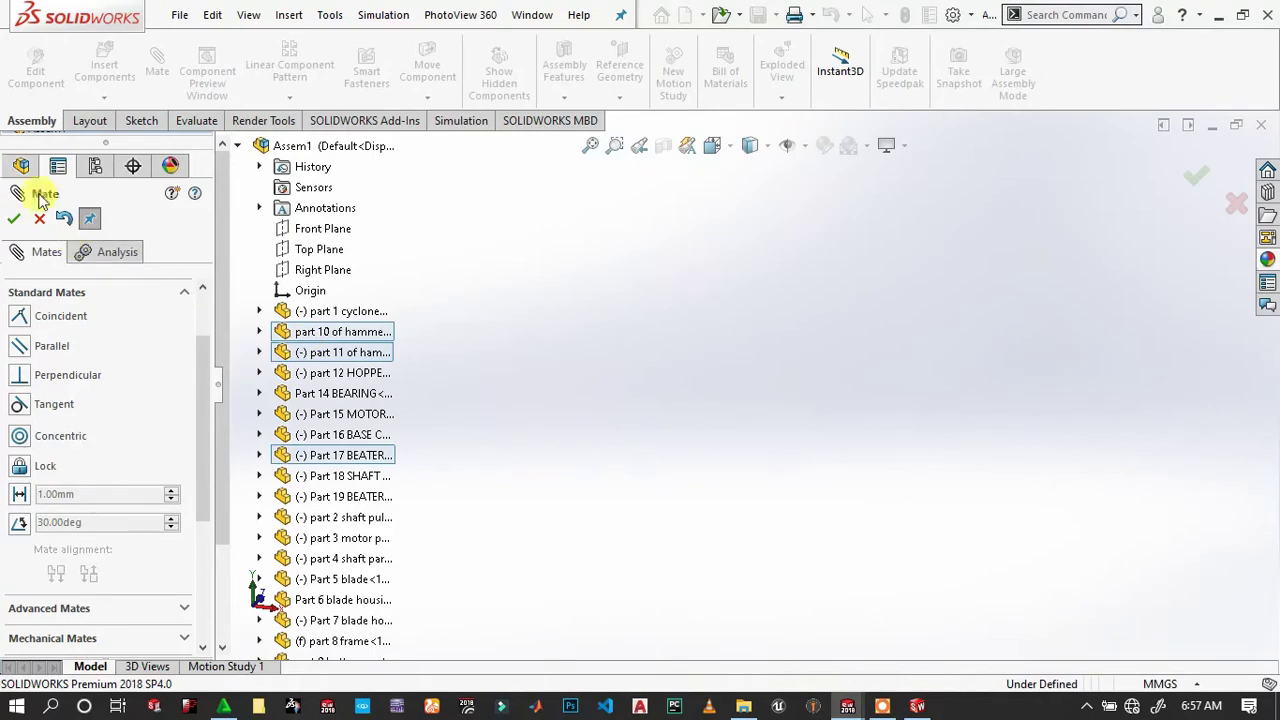
click(15, 220)
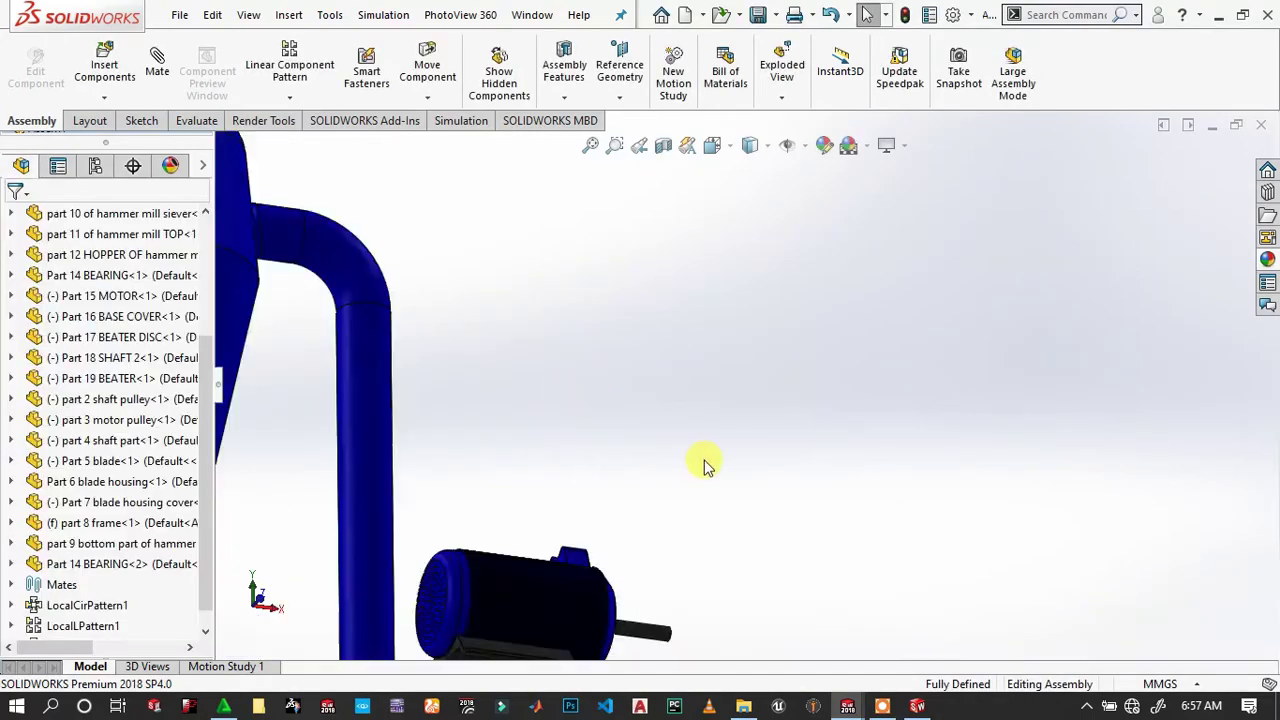
Go to the isometric view and start in-place editing of part 11 of hammer mill TOP.
key(space)
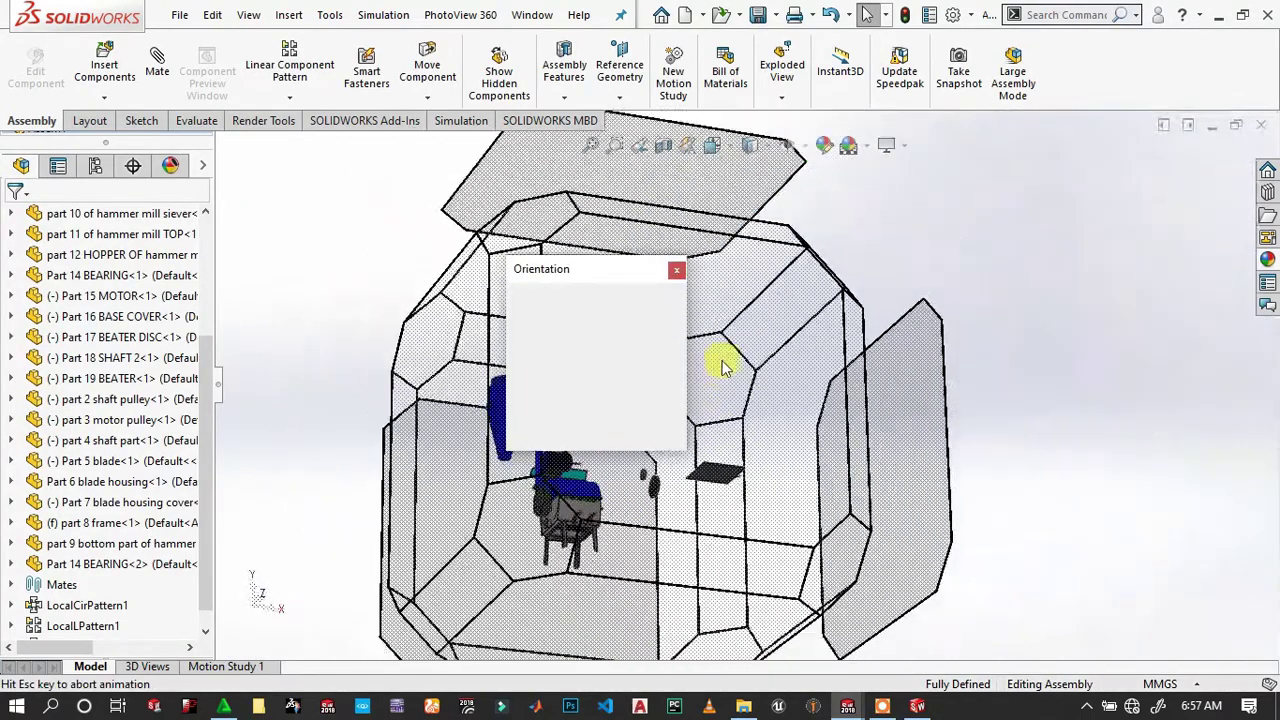
click(660, 330)
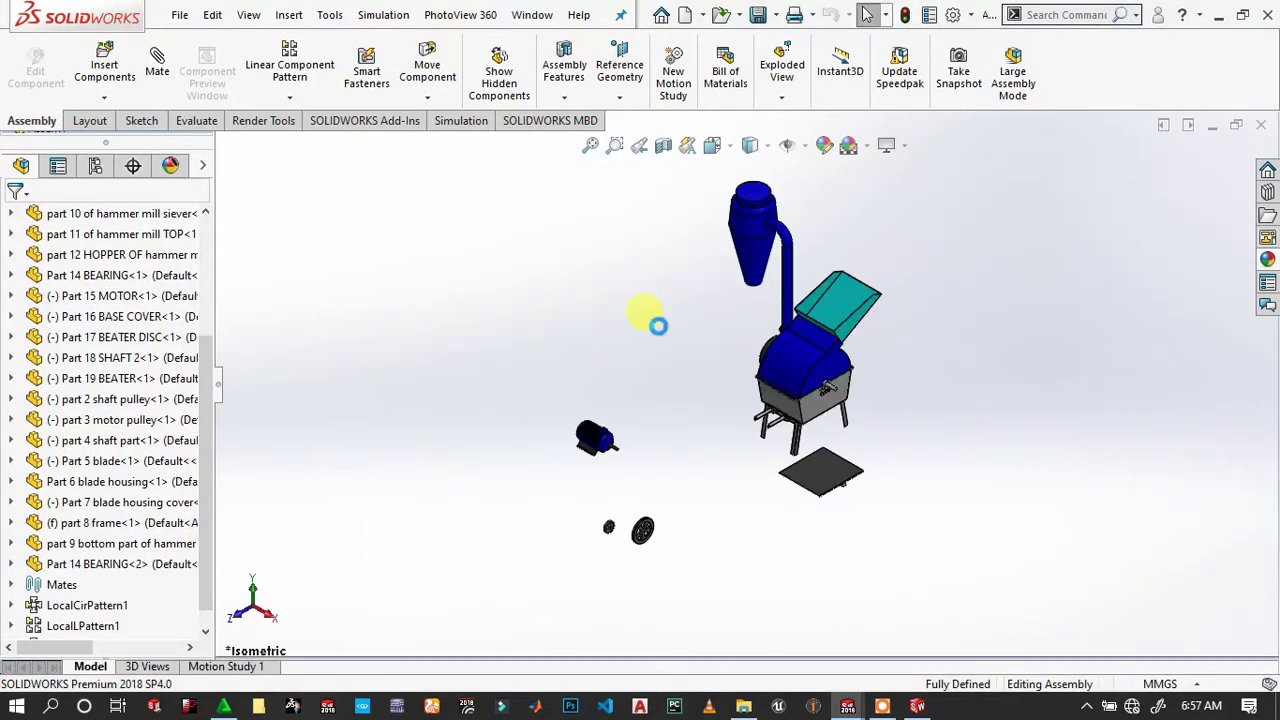
scroll(680, 366, down, 3)
scroll(760, 360, down, 3)
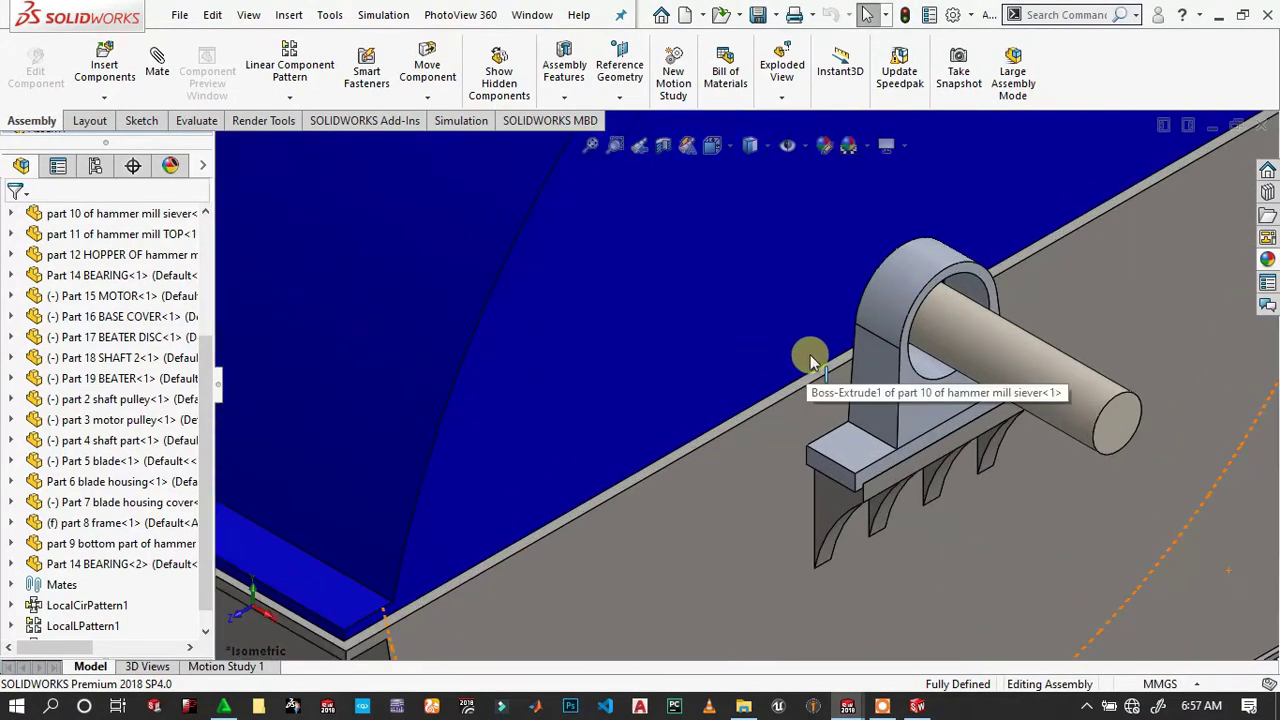
scroll(812, 362, down, 1)
scroll(733, 333, up, 1)
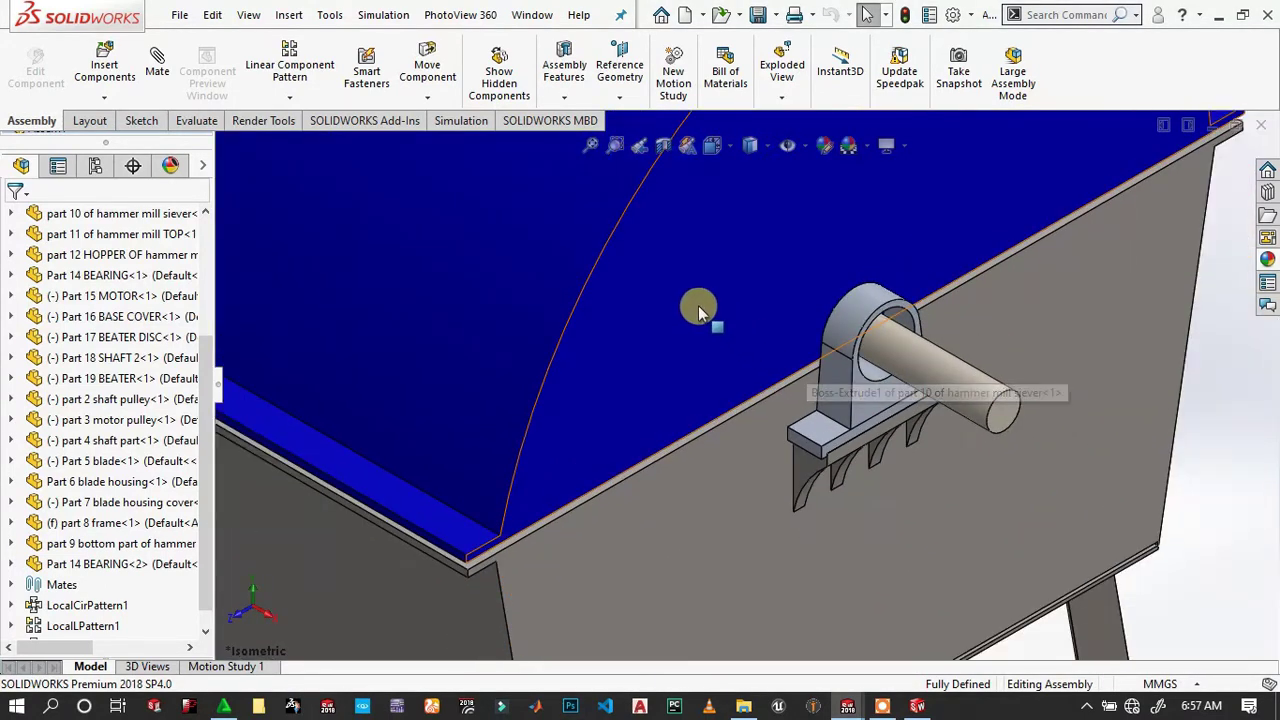
click(677, 255)
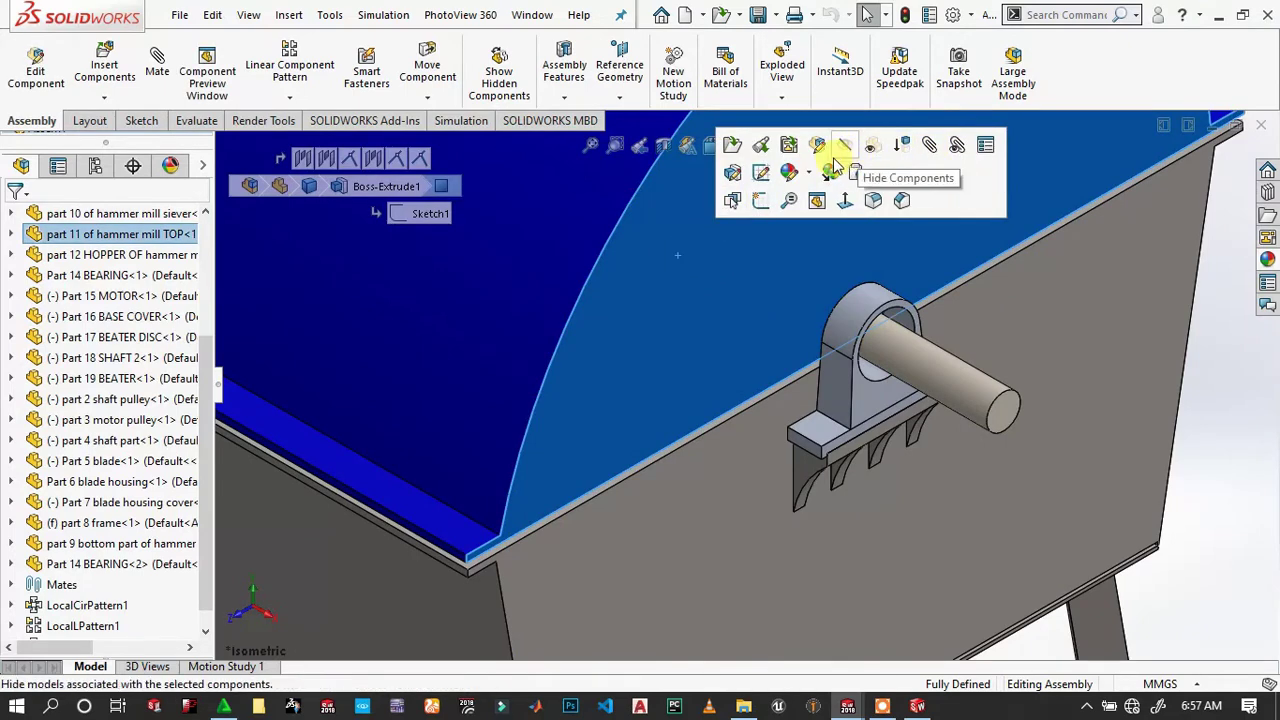
click(818, 147)
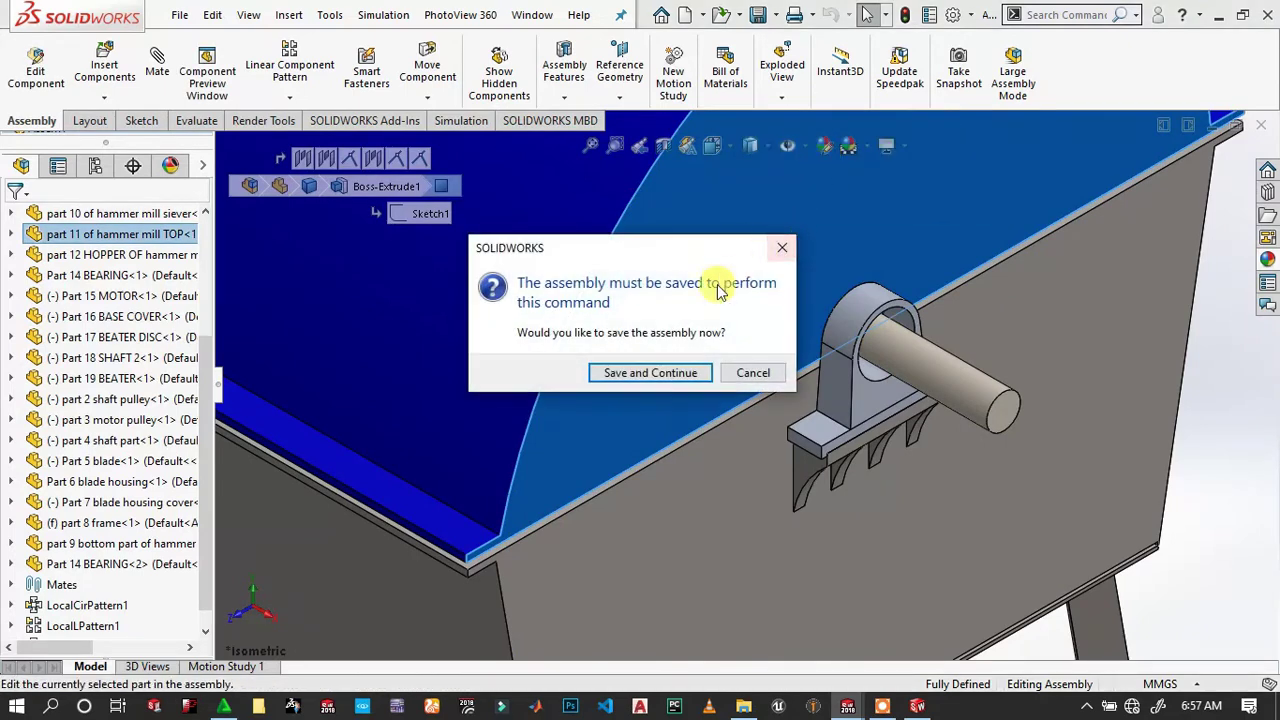
Save the assembly as Assem1 and select the top part's face.
click(683, 378)
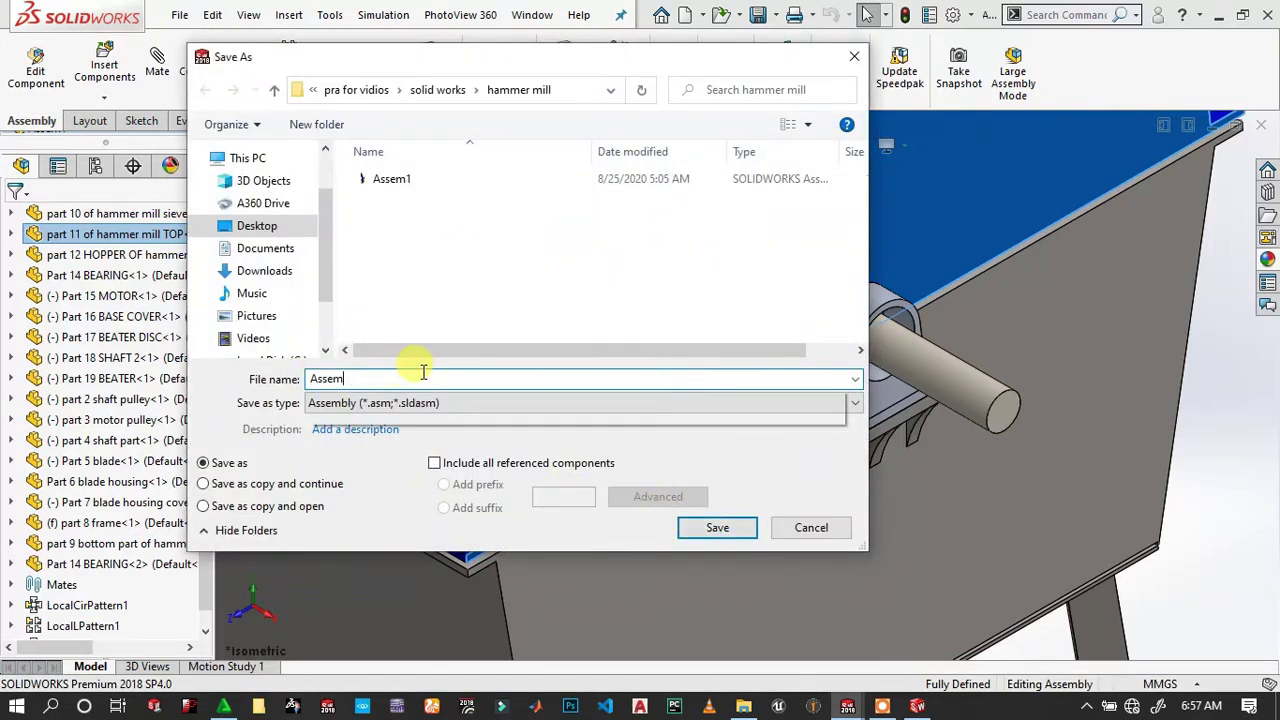
text(1)
key(Return)
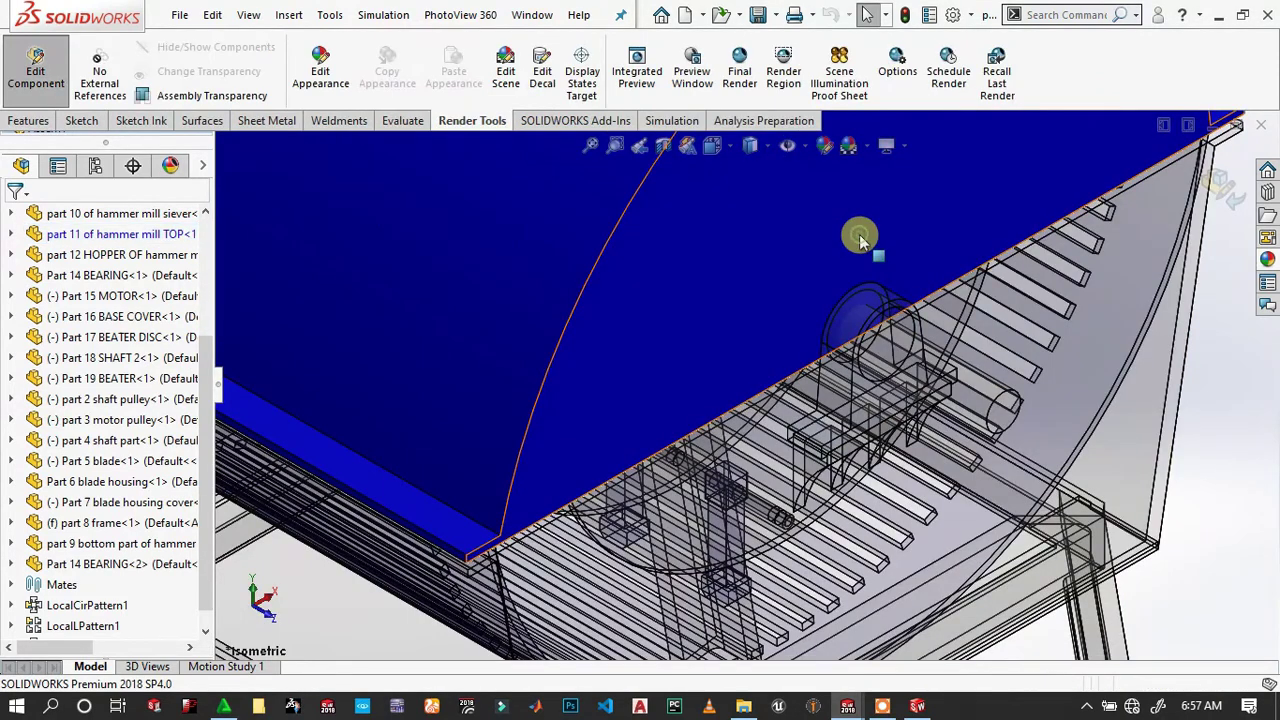
click(860, 238)
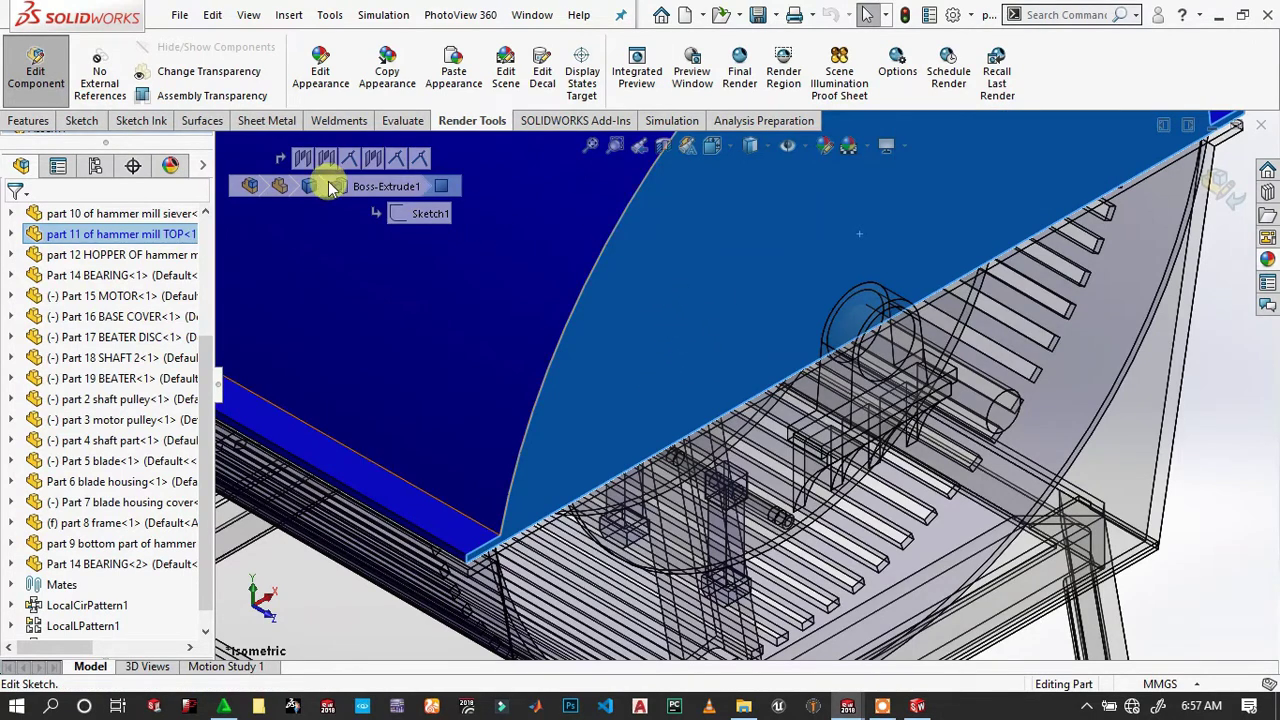
Start a sketch on the top face and draw a circle centred on the bearing hole.
click(80, 120)
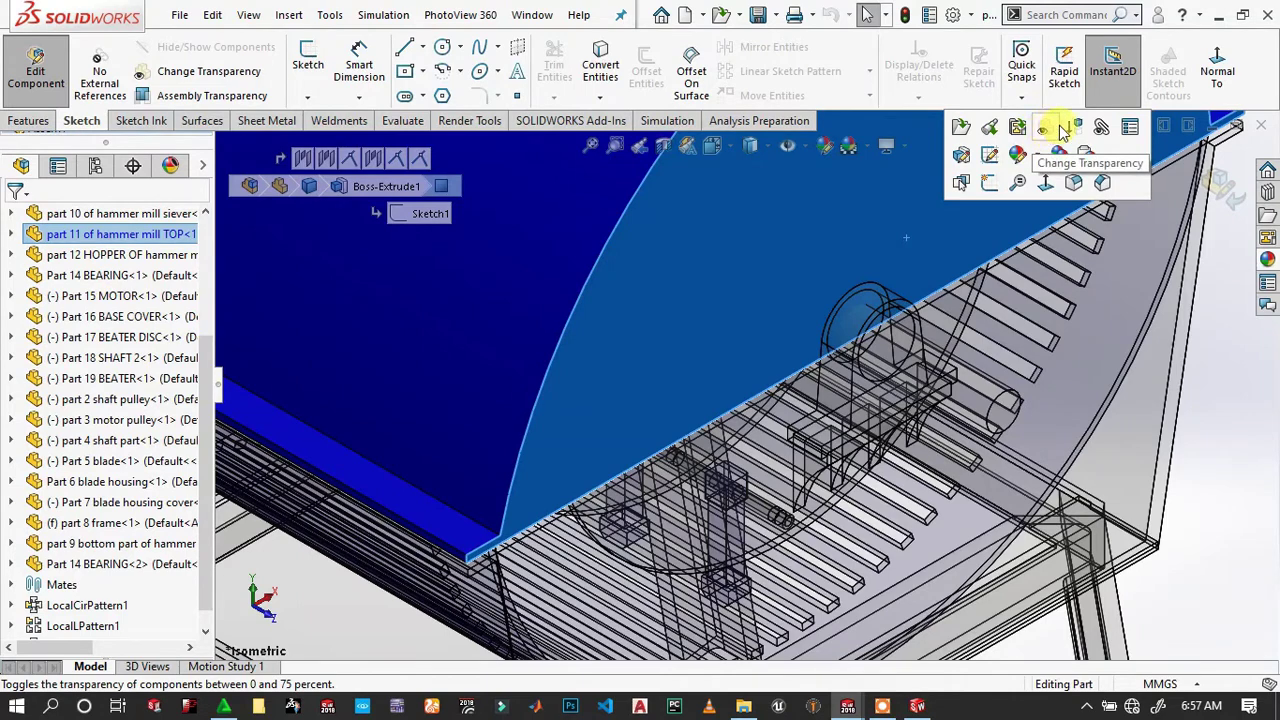
click(983, 185)
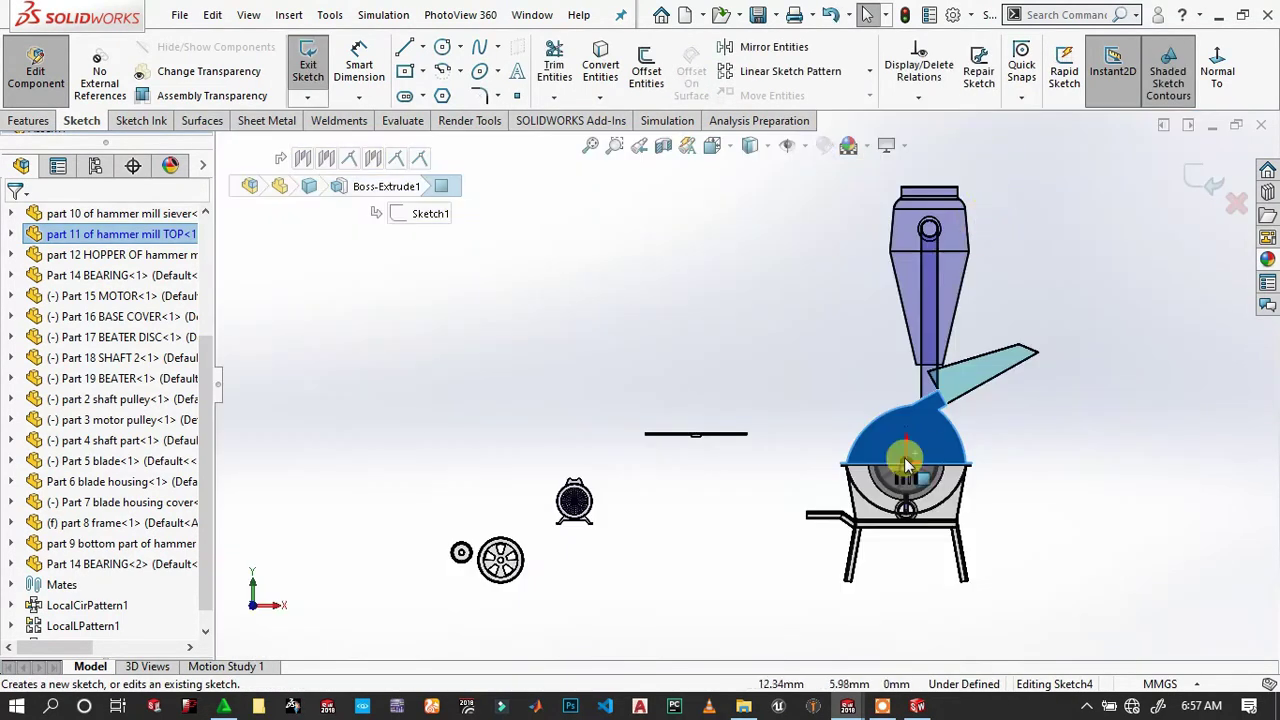
scroll(903, 454, down, 2)
scroll(880, 453, down, 3)
scroll(820, 458, down, 3)
scroll(779, 460, down, 3)
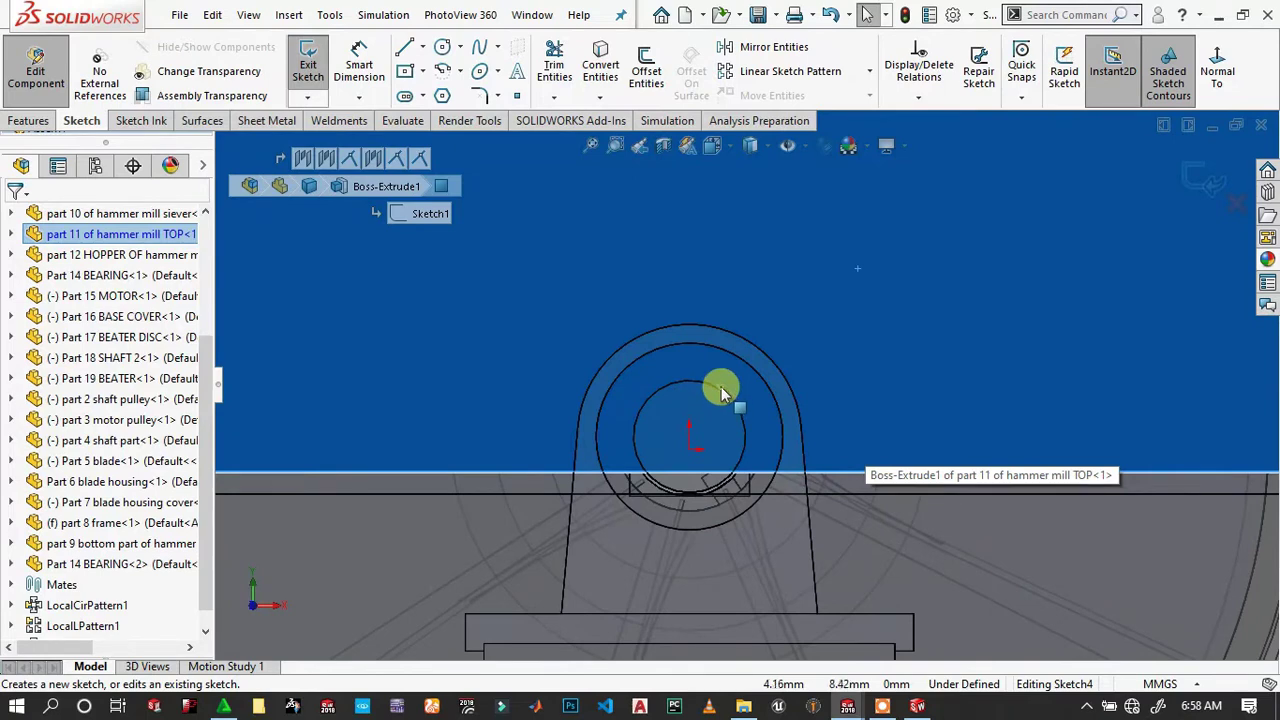
scroll(930, 386, up, 4)
scroll(1050, 450, up, 1)
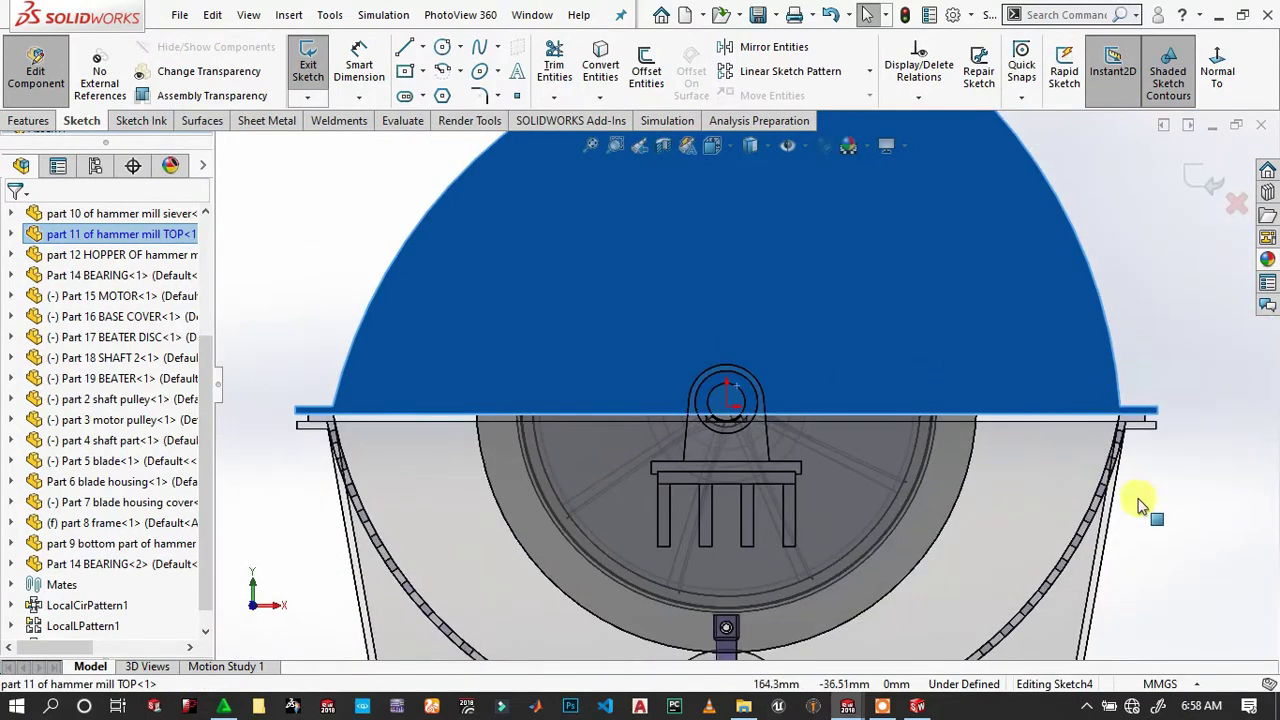
scroll(815, 410, down, 3)
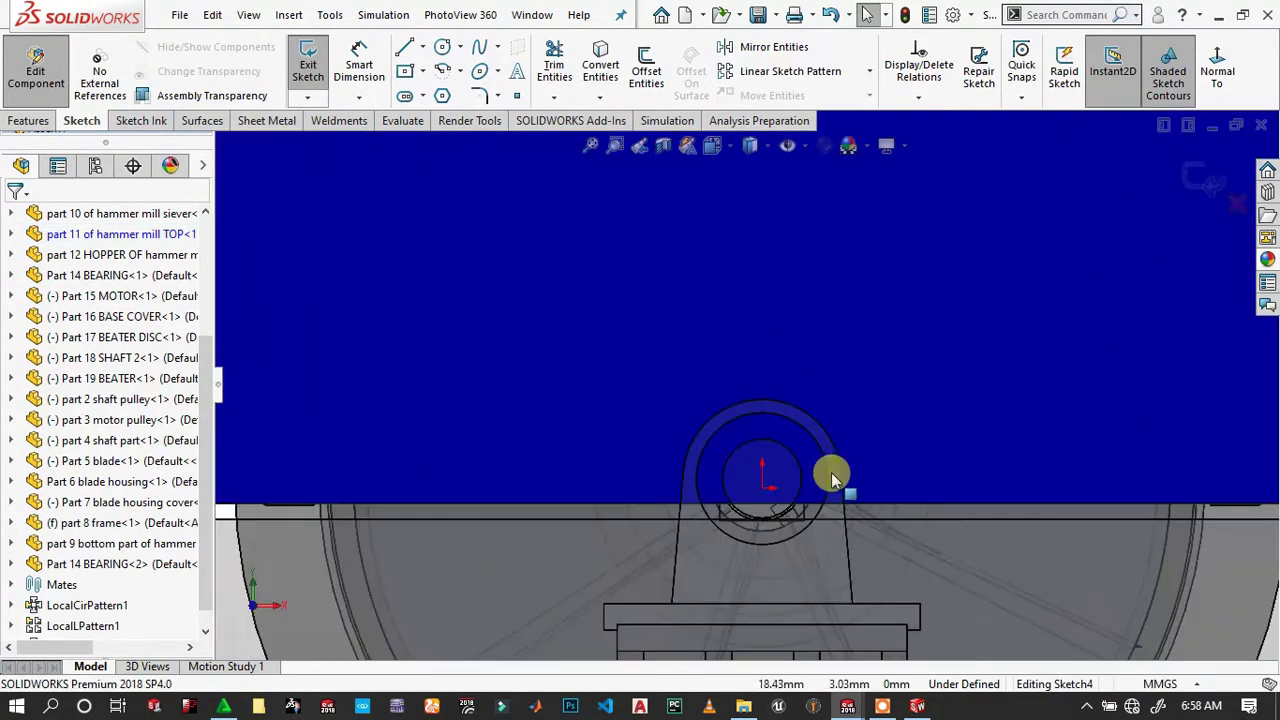
scroll(810, 485, down, 3)
scroll(826, 446, down, 3)
click(838, 432)
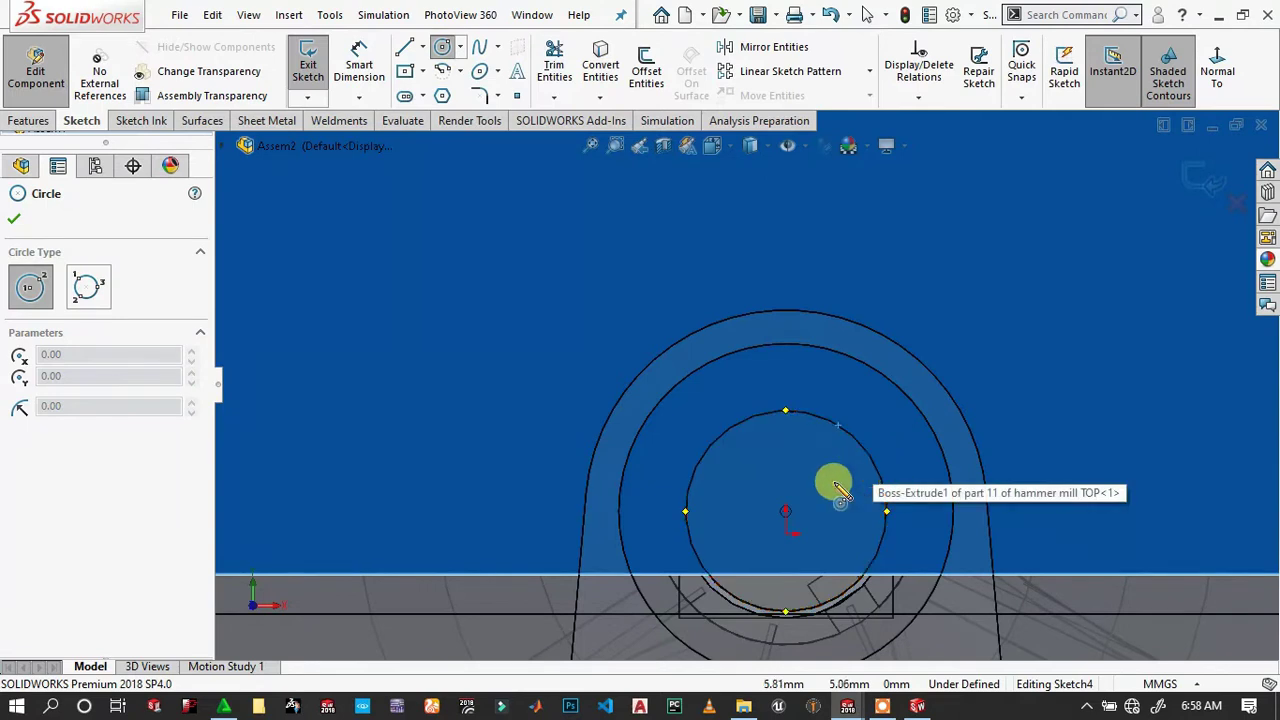
click(786, 514)
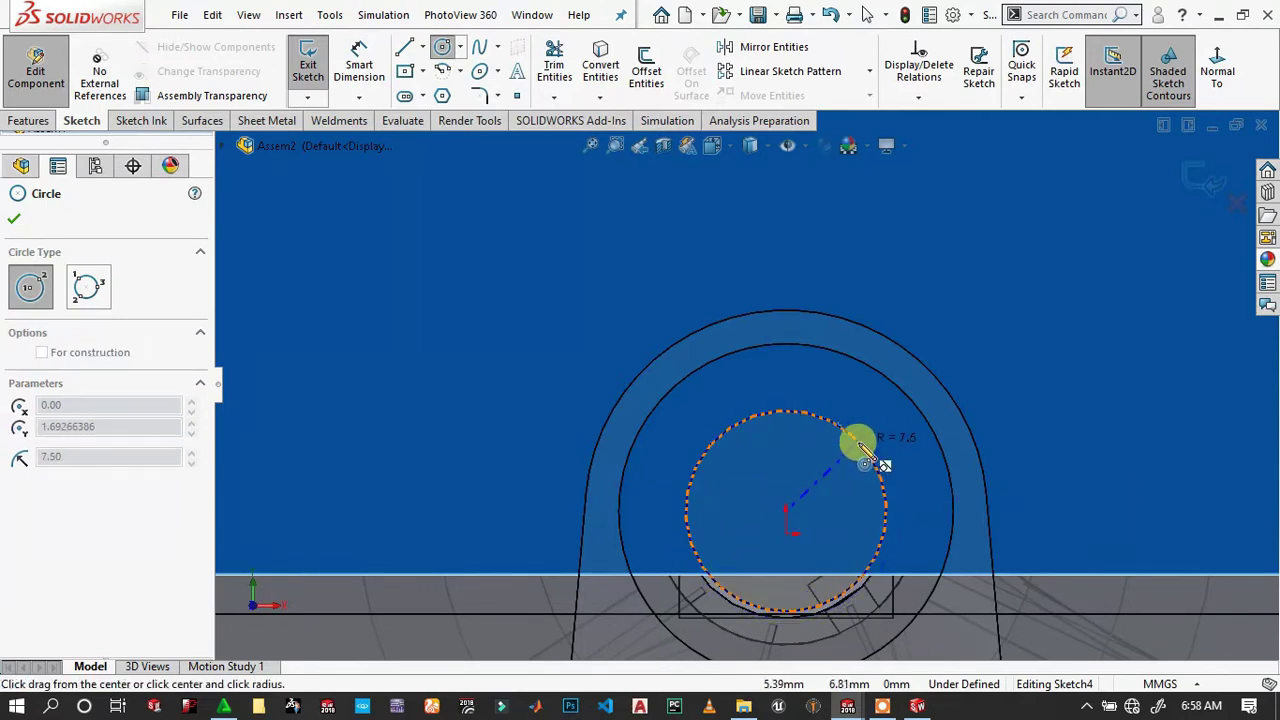
click(866, 436)
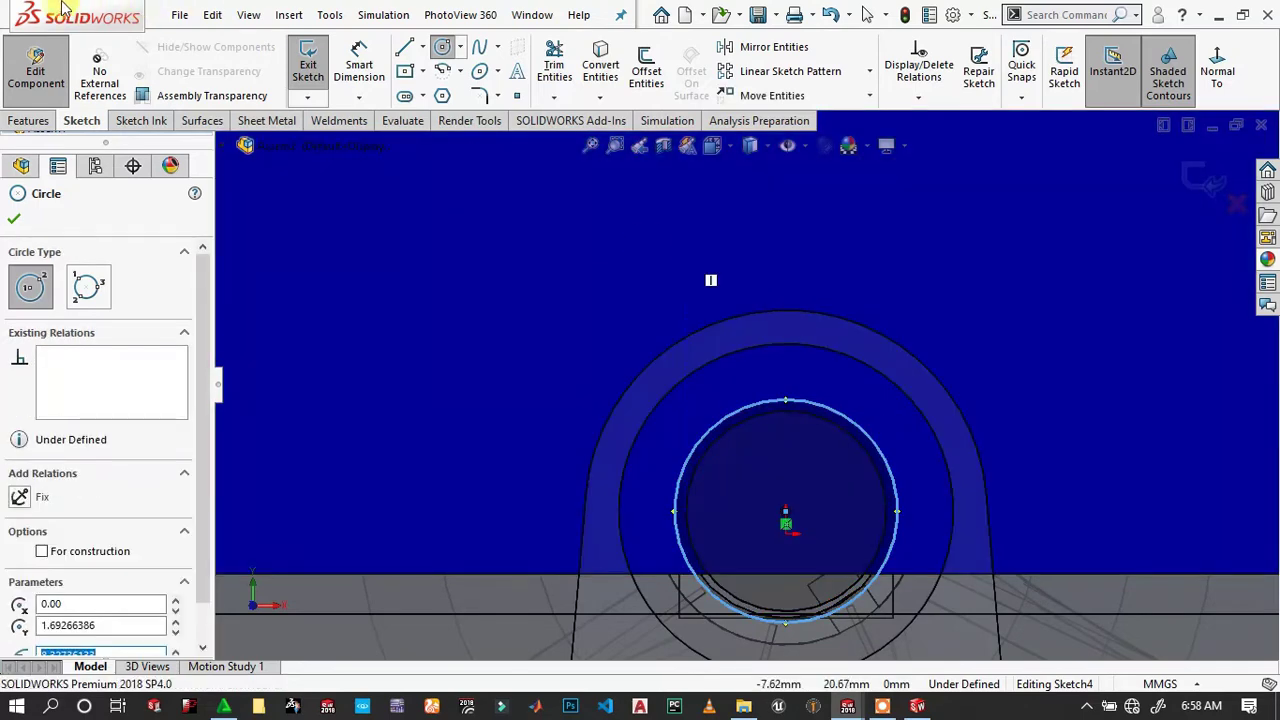
Dimension the circle's diameter to 16.5 mm.
click(40, 121)
click(82, 120)
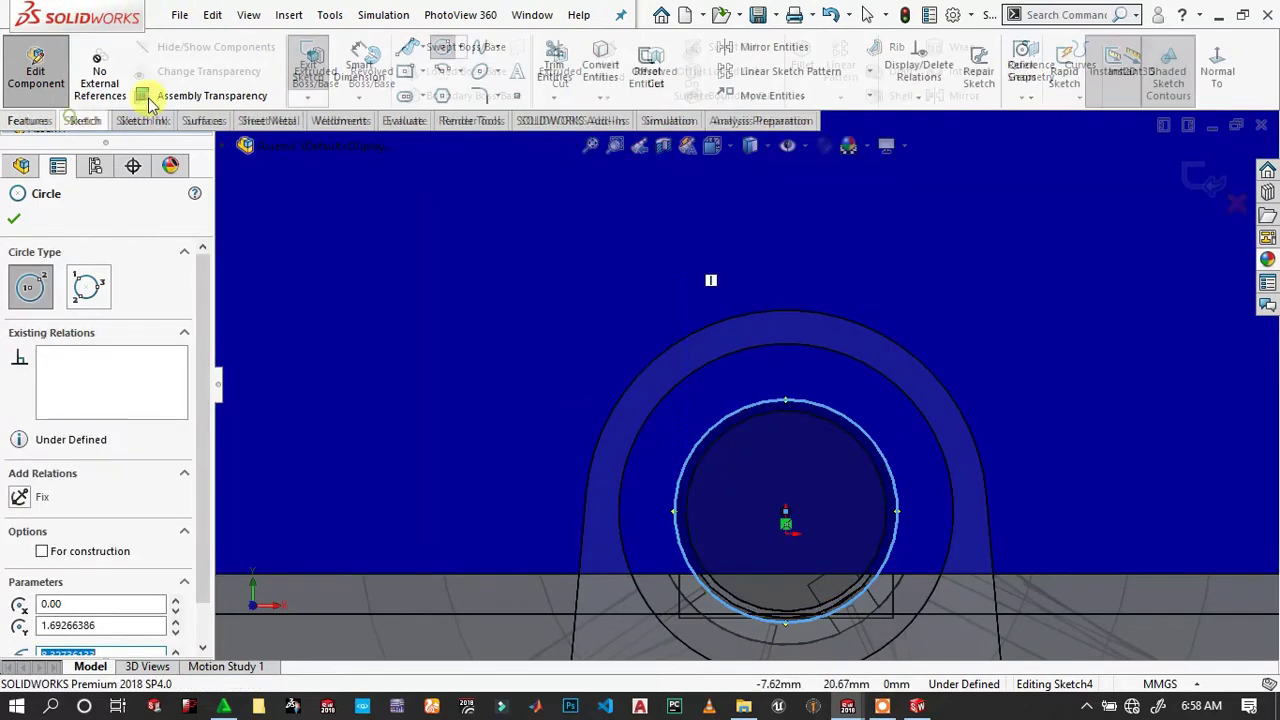
click(359, 65)
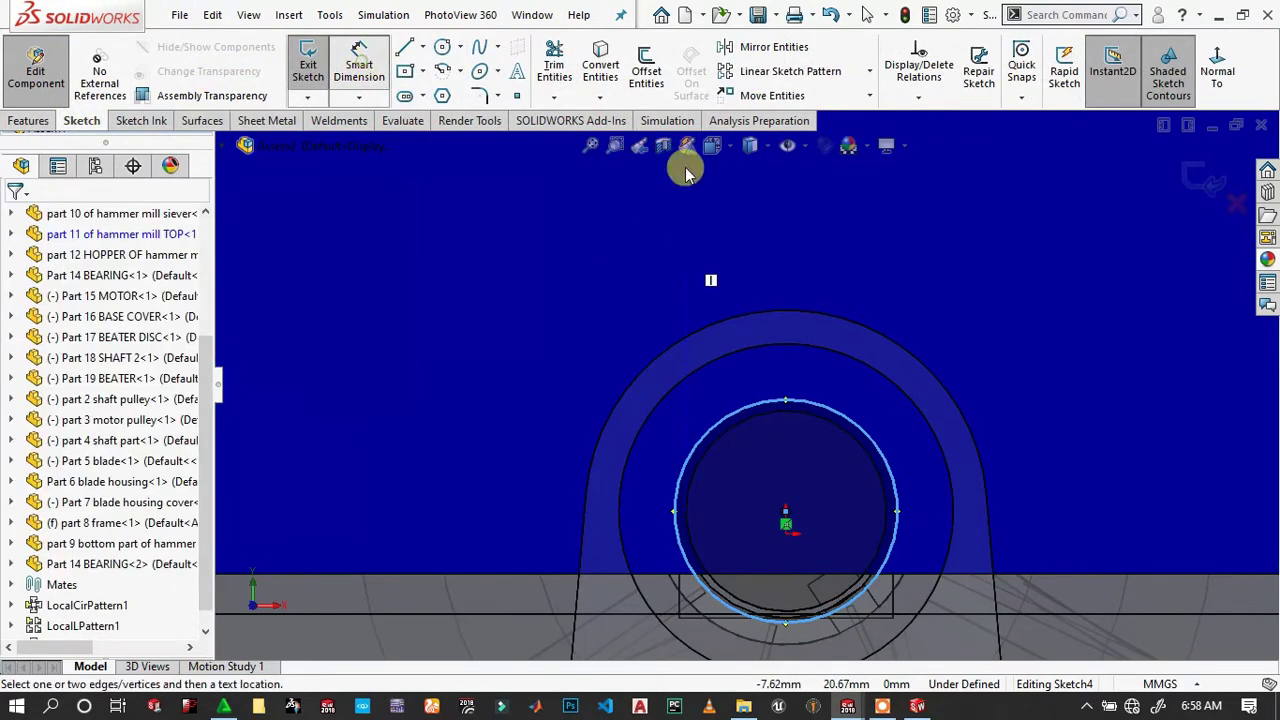
click(844, 413)
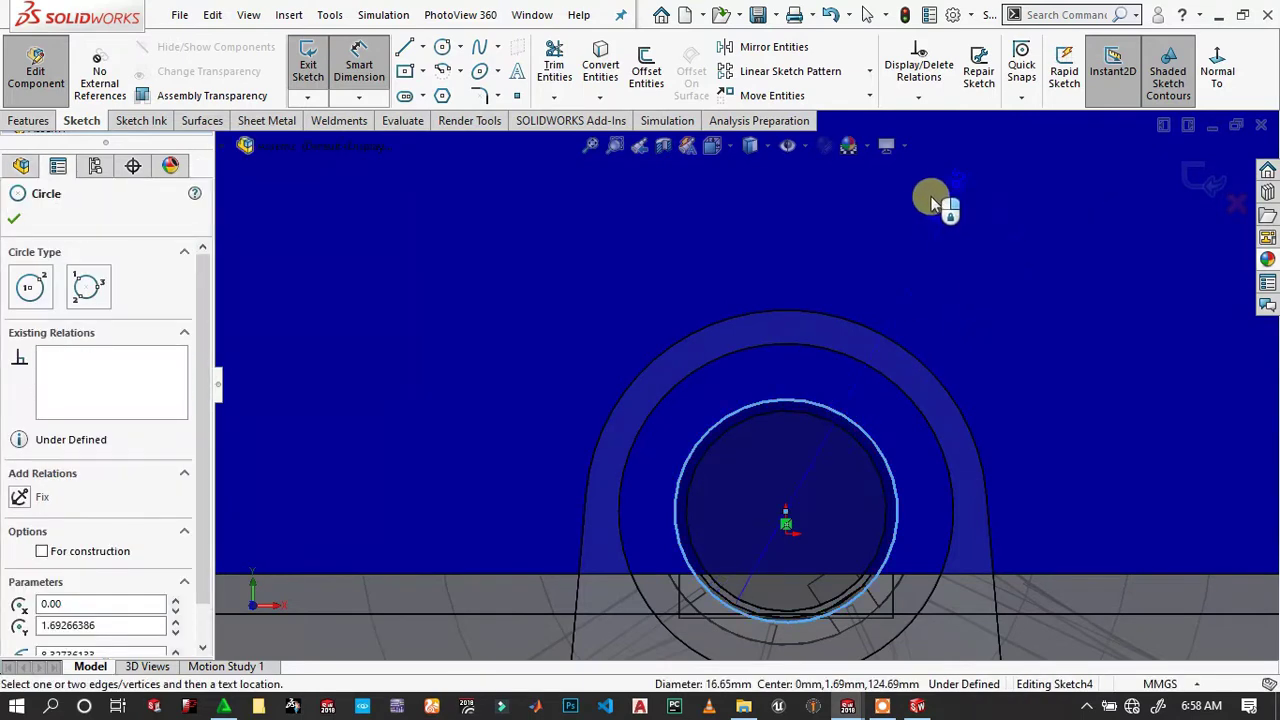
click(971, 234)
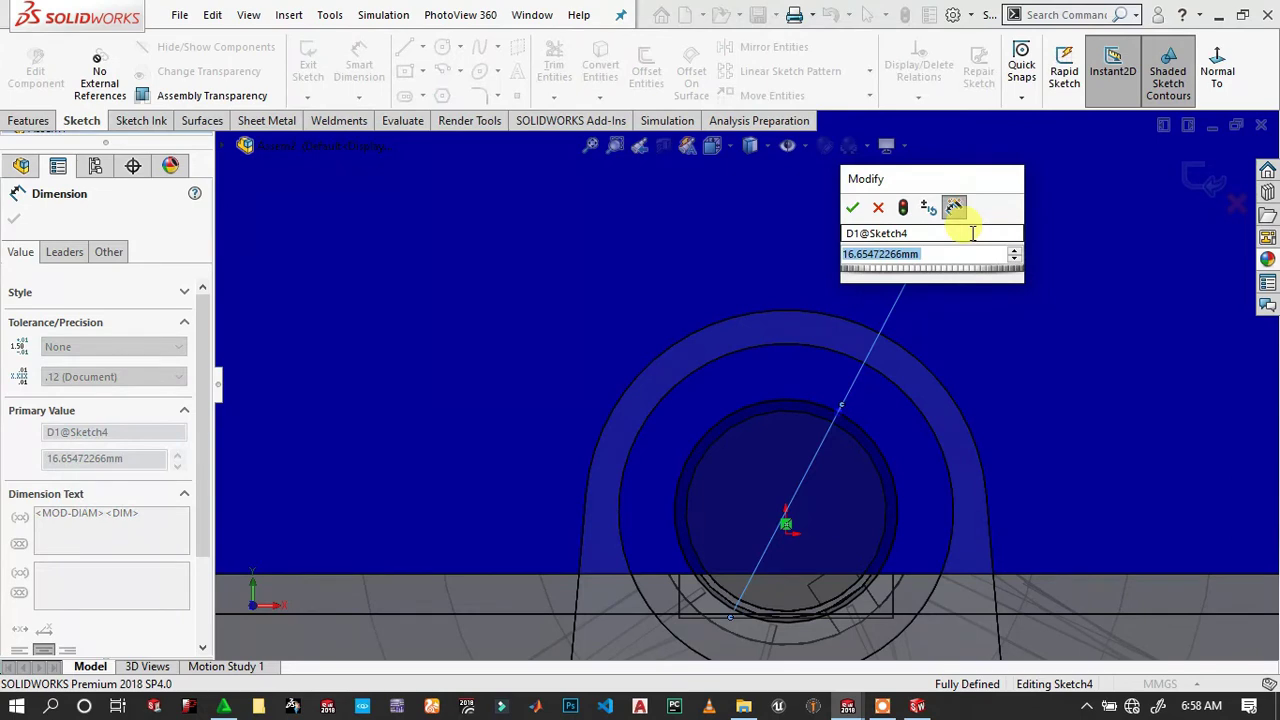
text(16.)
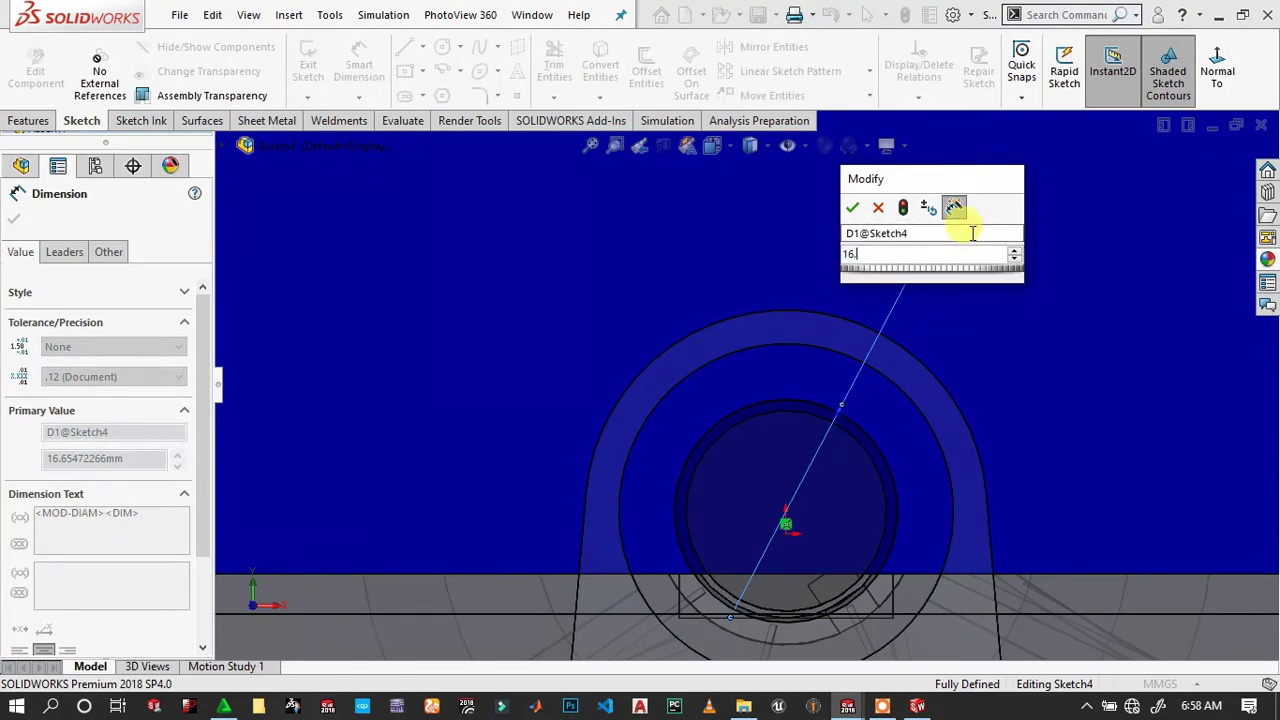
text(5)
key(Return)
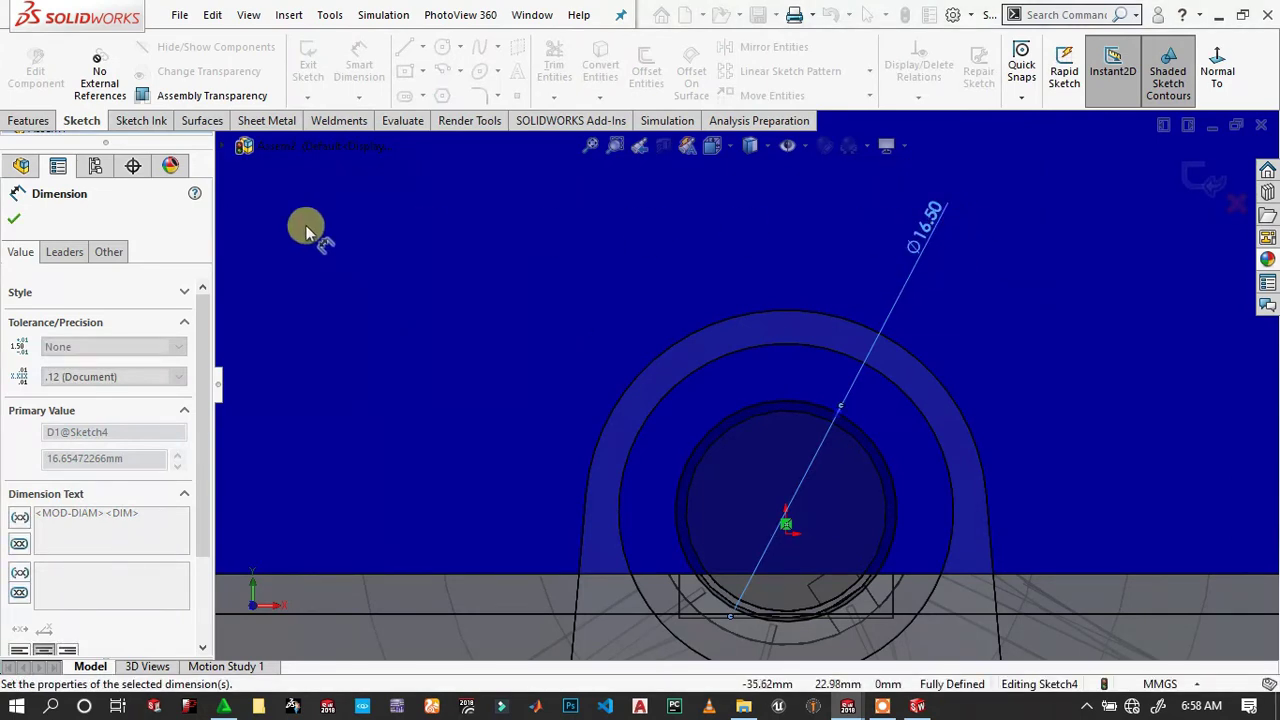
Extrude-cut the Ø16.5 mm circle Through All – Both to make the shaft hole.
click(28, 120)
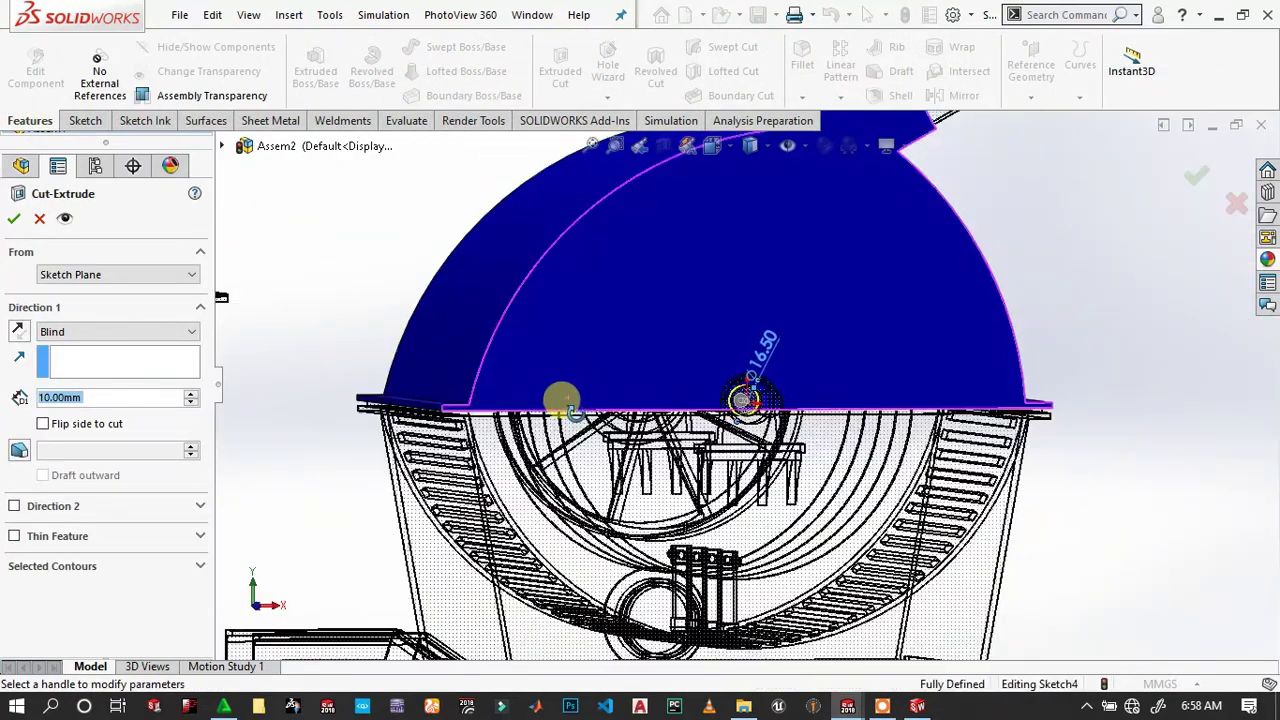
click(45, 331)
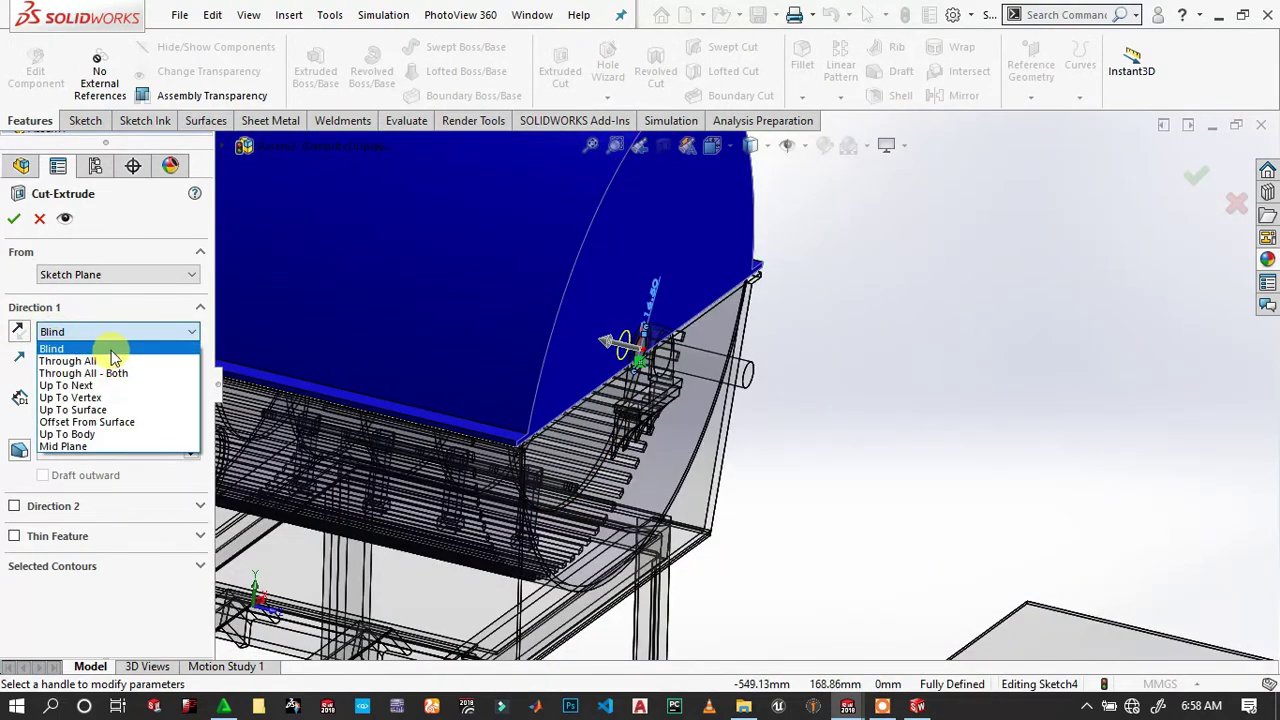
click(116, 373)
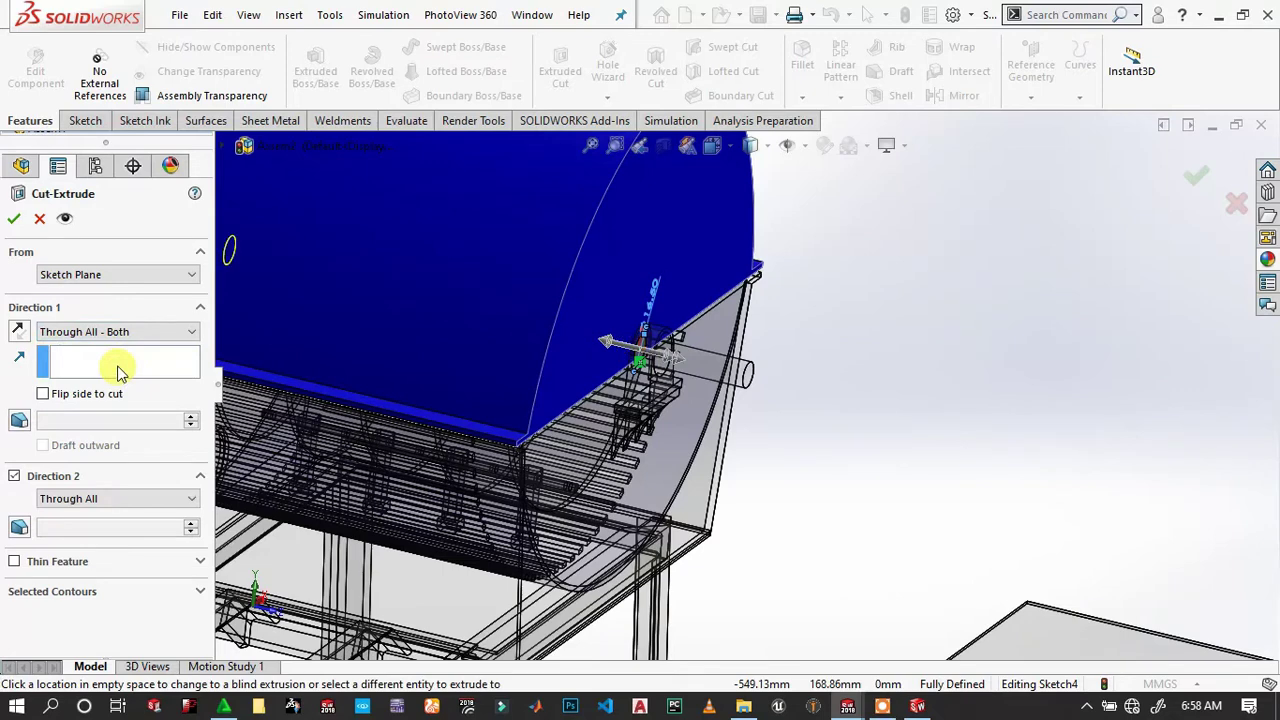
click(12, 220)
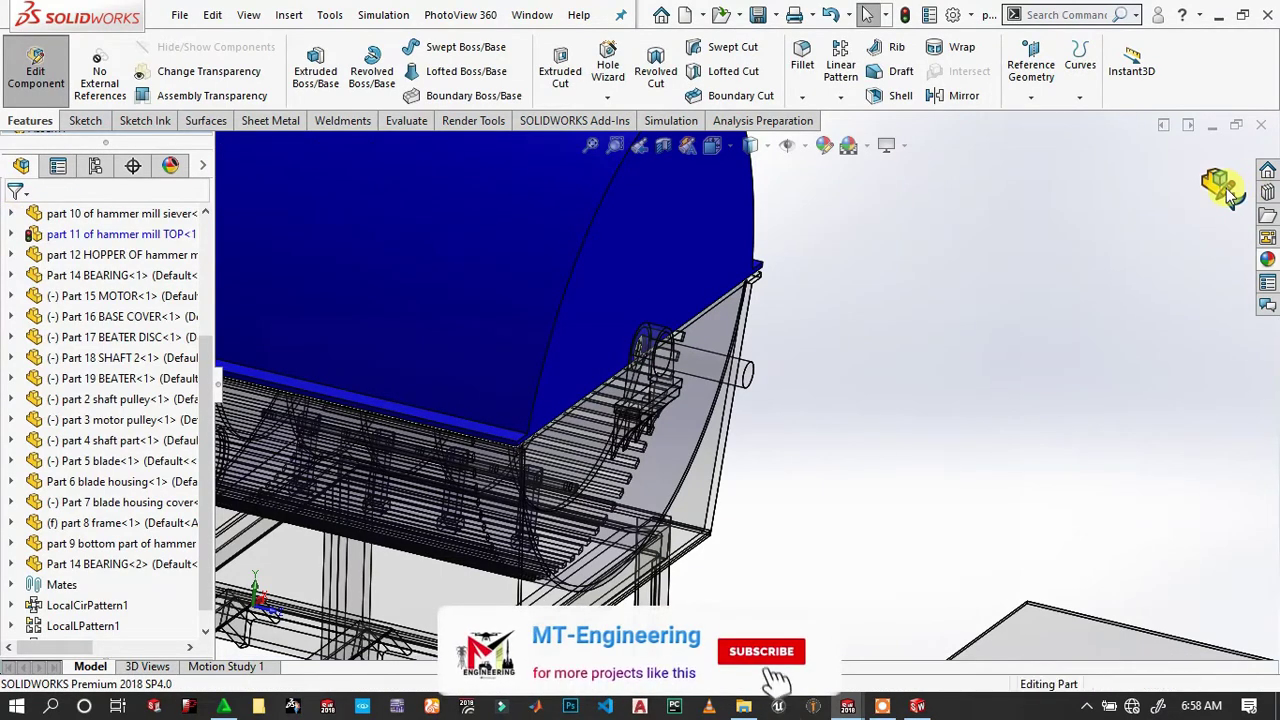
Exit editing of the top part and return to the assembly.
click(1208, 175)
scroll(640, 365, up, 5)
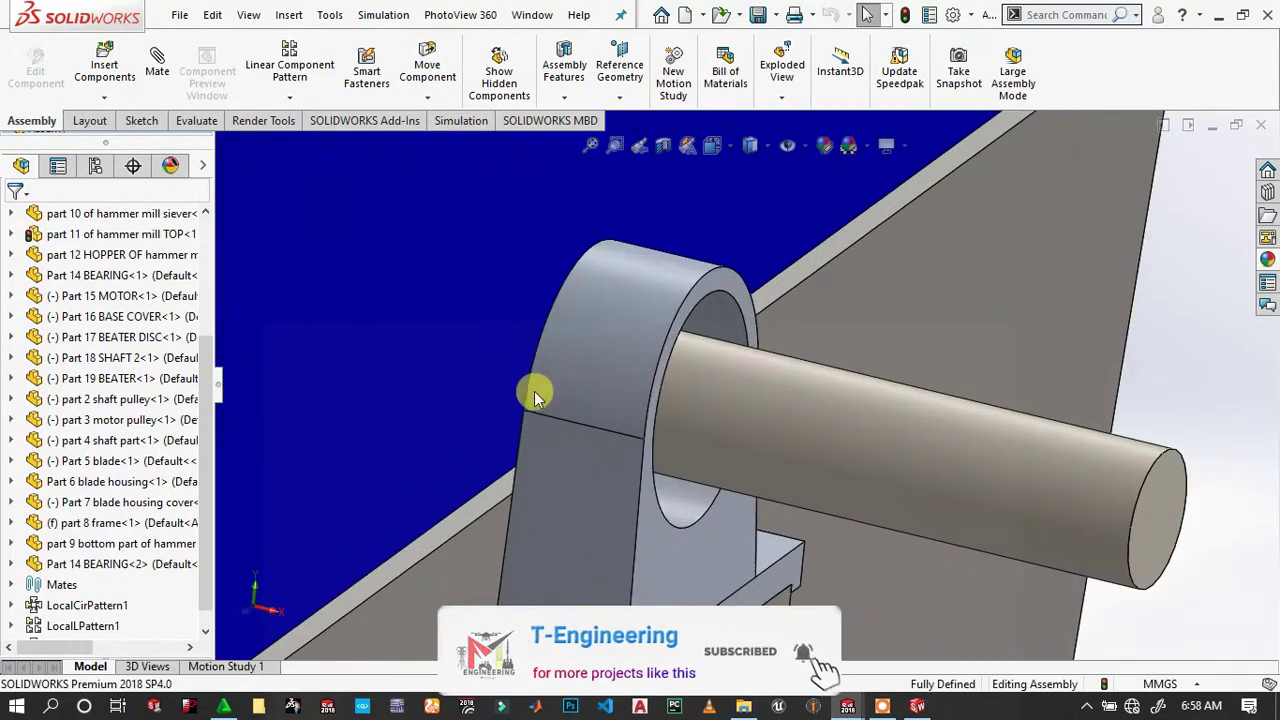
mouse_move(531, 391)
middle_down()
mouse_move(474, 314)
mouse_move(428, 292)
mouse_move(430, 311)
mouse_move(391, 340)
mouse_move(420, 363)
mouse_move(436, 283)
mouse_move(409, 266)
mouse_move(434, 311)
mouse_move(431, 374)
middle_up()
scroll(718, 360, down, 3)
scroll(718, 360, down, 5)
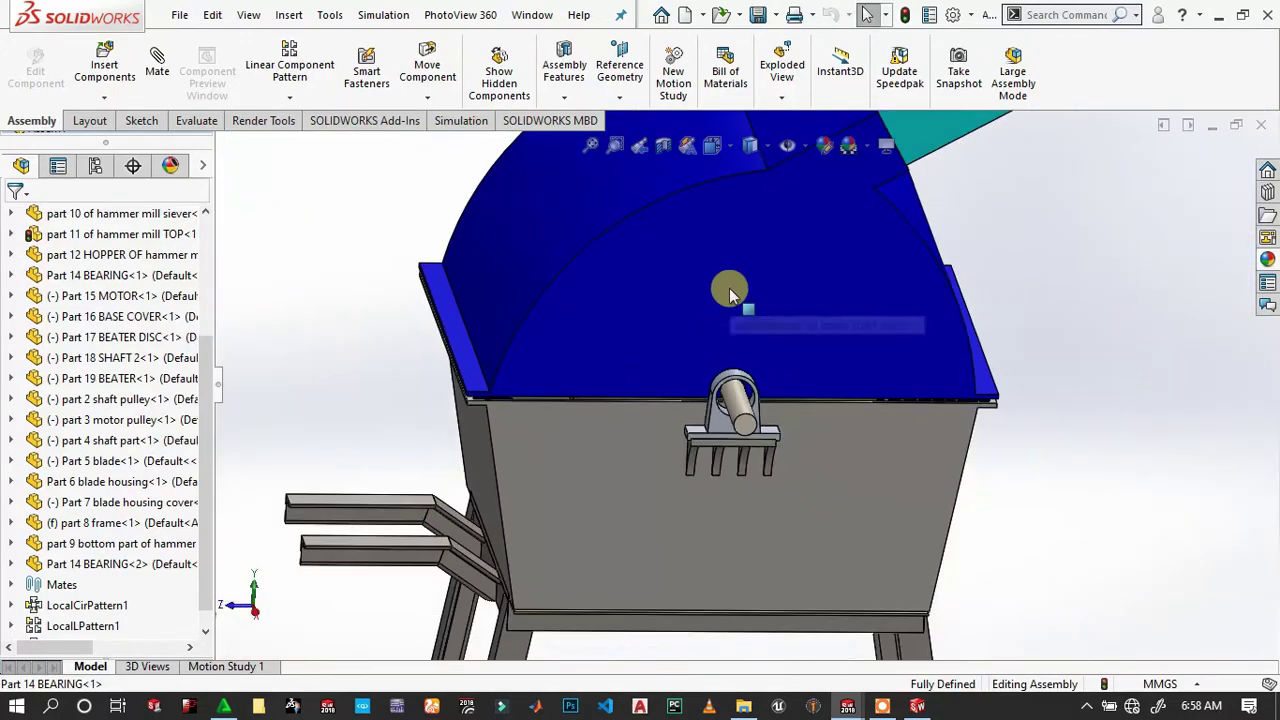
mouse_move(729, 286)
middle_down()
mouse_move(500, 363)
mouse_move(666, 320)
mouse_move(775, 506)
middle_up()
Orbit and zoom around the housing hole, pulley disc, motor and pulleys.
scroll(380, 466, up, 2)
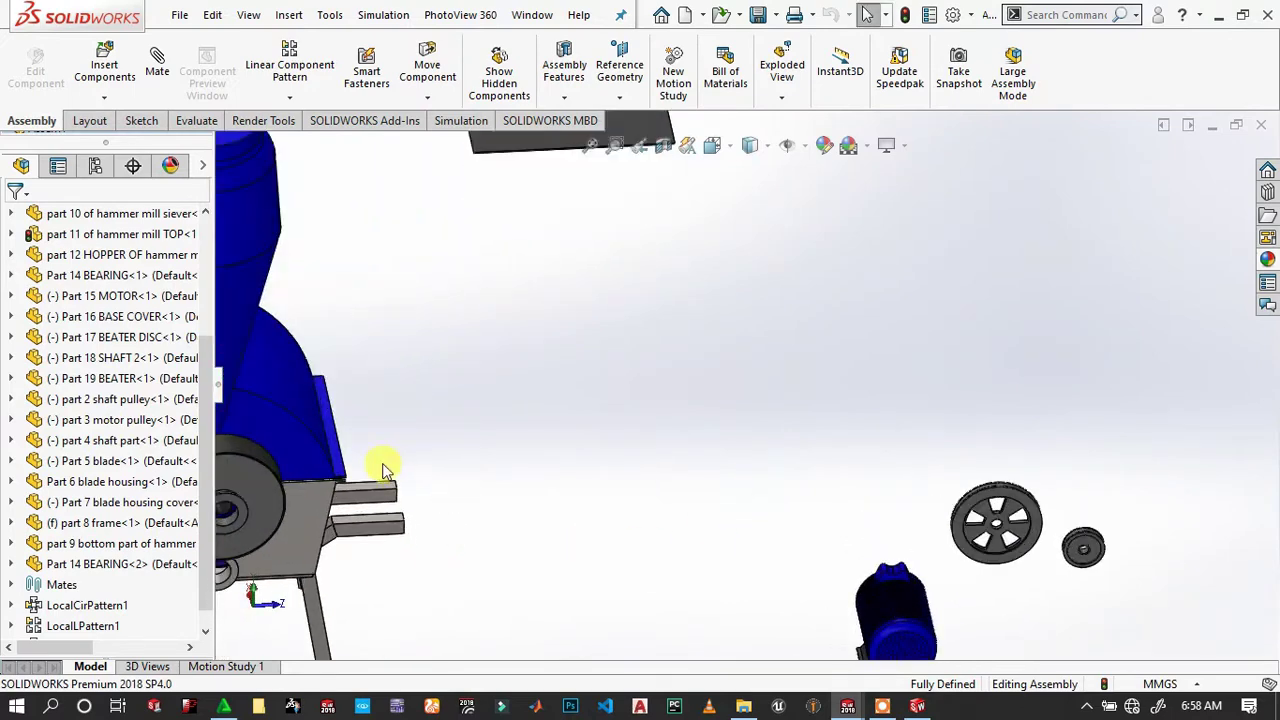
scroll(283, 489, up, 3)
scroll(397, 391, up, 3)
scroll(398, 392, up, 2)
mouse_move(390, 366)
middle_down()
mouse_move(409, 274)
mouse_move(449, 314)
mouse_move(386, 306)
mouse_move(418, 338)
mouse_move(497, 331)
mouse_move(491, 377)
mouse_move(523, 397)
mouse_move(530, 276)
mouse_move(371, 243)
mouse_move(300, 277)
mouse_move(286, 206)
mouse_move(697, 318)
mouse_move(709, 294)
mouse_move(887, 330)
middle_up()
scroll(697, 318, up, 5)
click(714, 349)
scroll(887, 330, up, 3)
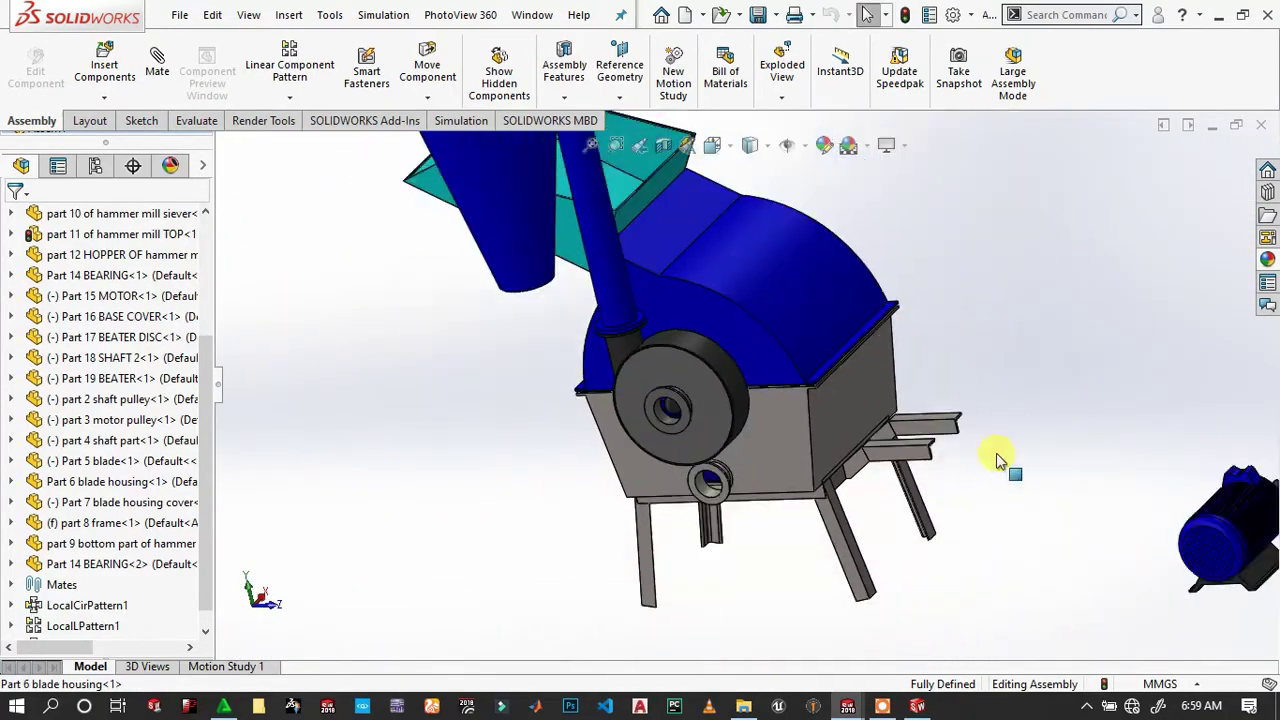
mouse_move(1000, 457)
middle_down()
mouse_move(1006, 466)
mouse_move(680, 371)
mouse_move(678, 355)
middle_up()
scroll(678, 355, up, 1)
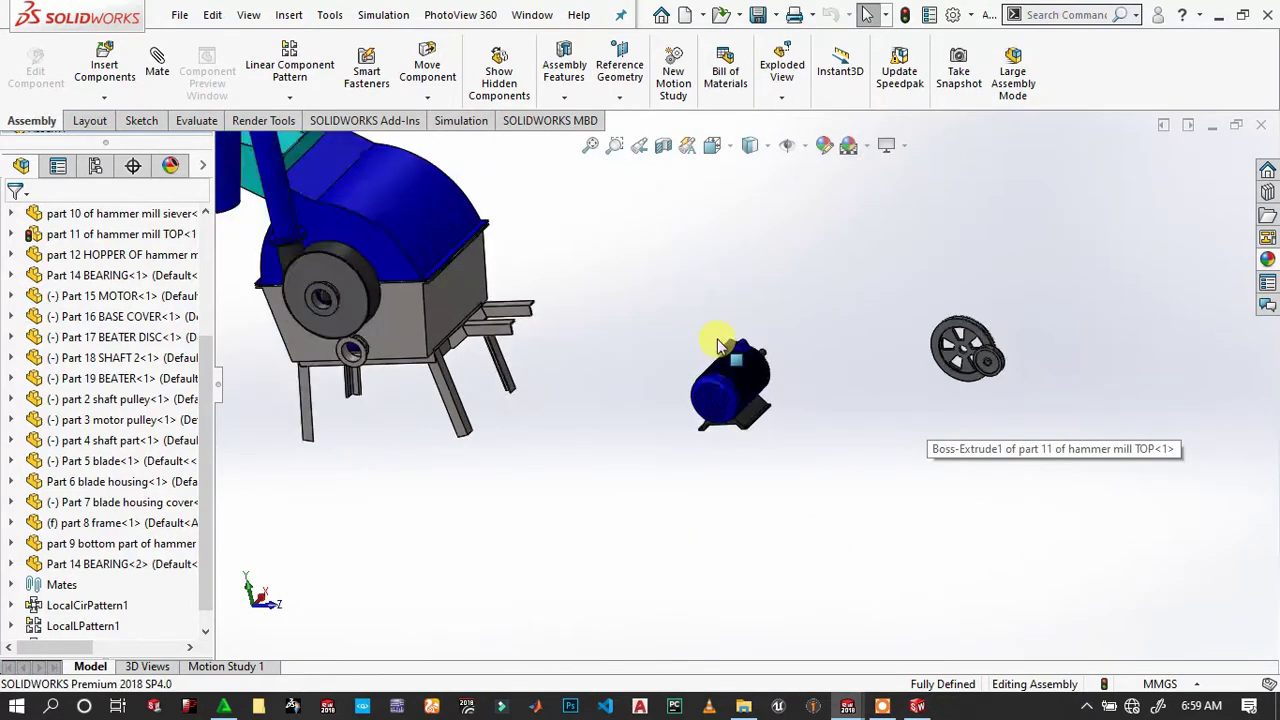
scroll(714, 328, up, 2)
scroll(716, 290, down, 2)
Start a mate on the base cover plate, pick its face and choose a Width mate.
mouse_move(580, 346)
middle_down()
mouse_move(509, 277)
mouse_move(409, 283)
mouse_move(362, 378)
mouse_move(477, 334)
middle_up()
scroll(683, 424, down, 3)
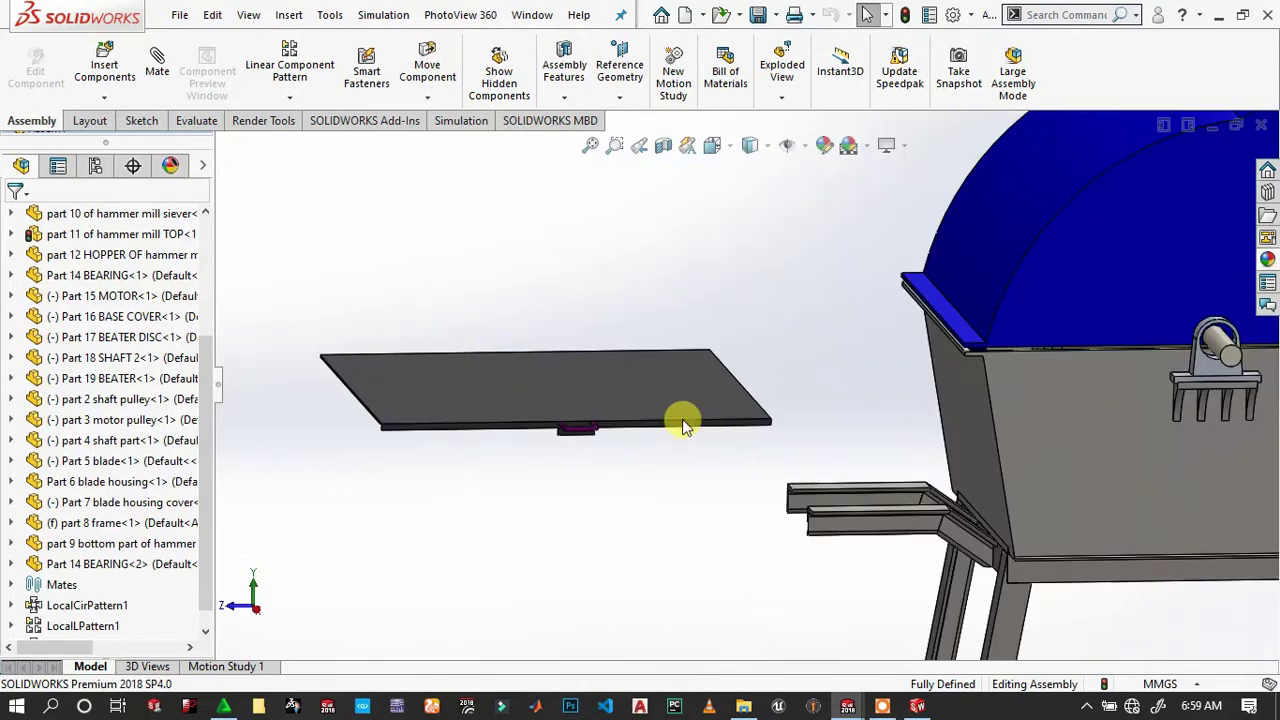
scroll(760, 415, down, 2)
scroll(735, 420, down, 2)
mouse_move(723, 420)
middle_down()
mouse_move(643, 357)
mouse_move(551, 423)
mouse_move(771, 466)
middle_up()
scroll(757, 434, down, 2)
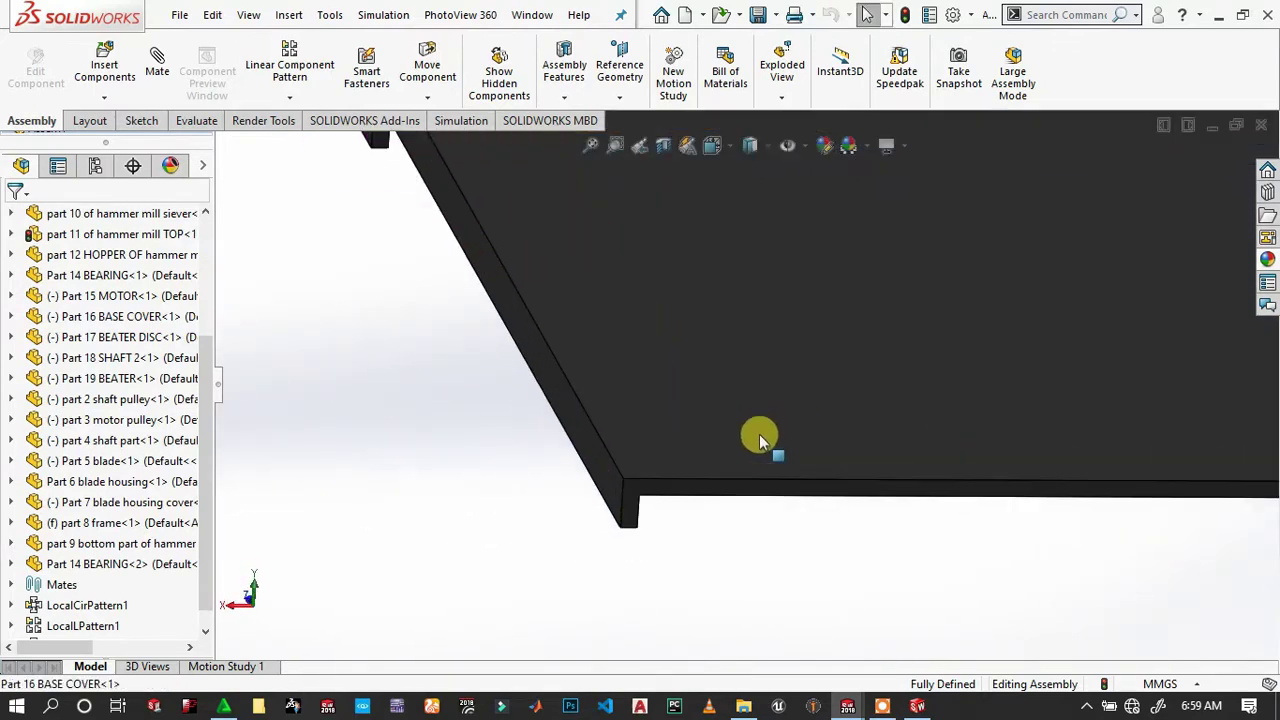
click(670, 490)
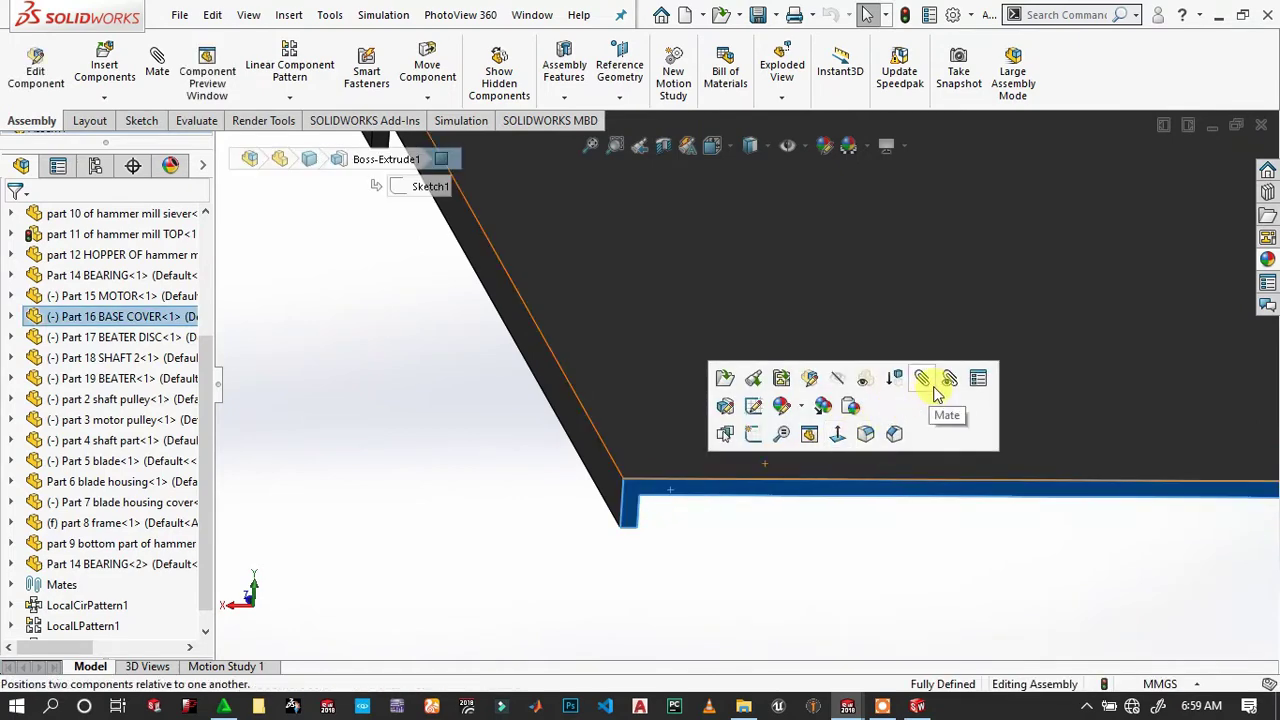
click(927, 381)
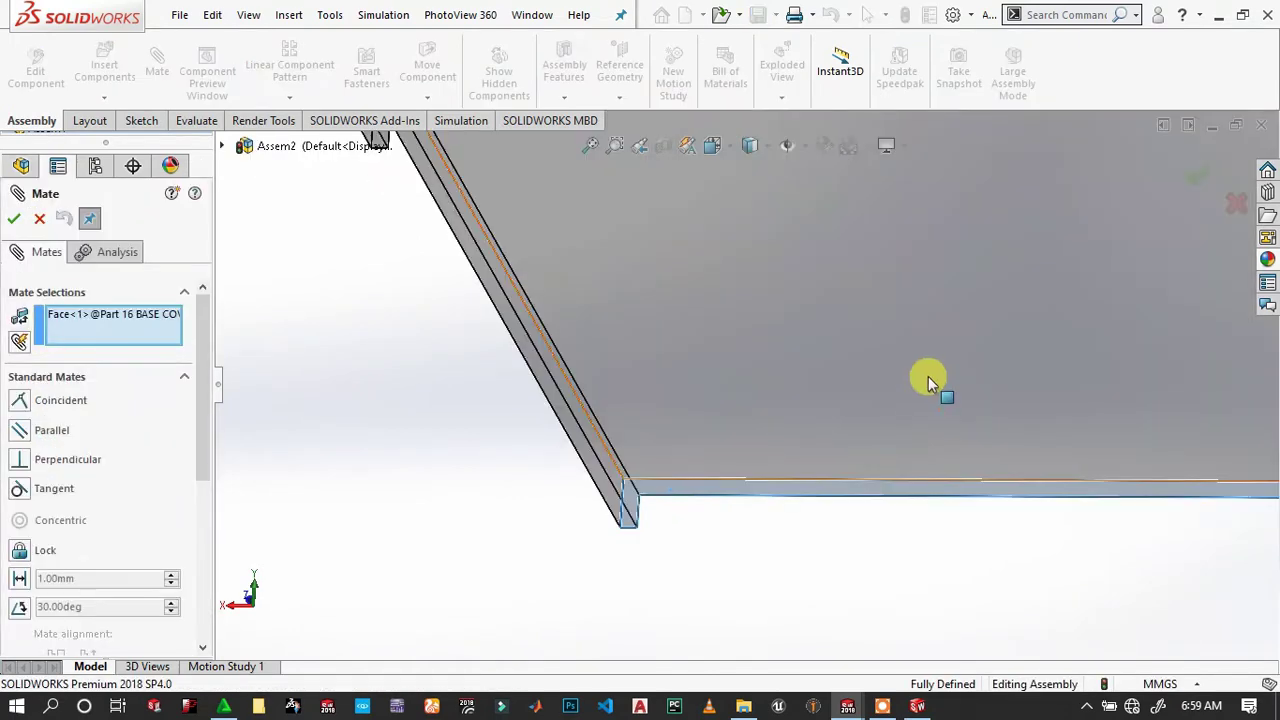
scroll(1137, 600, up, 2)
scroll(694, 500, up, 3)
mouse_move(694, 500)
middle_down()
mouse_move(686, 566)
mouse_move(714, 600)
mouse_move(600, 500)
middle_up()
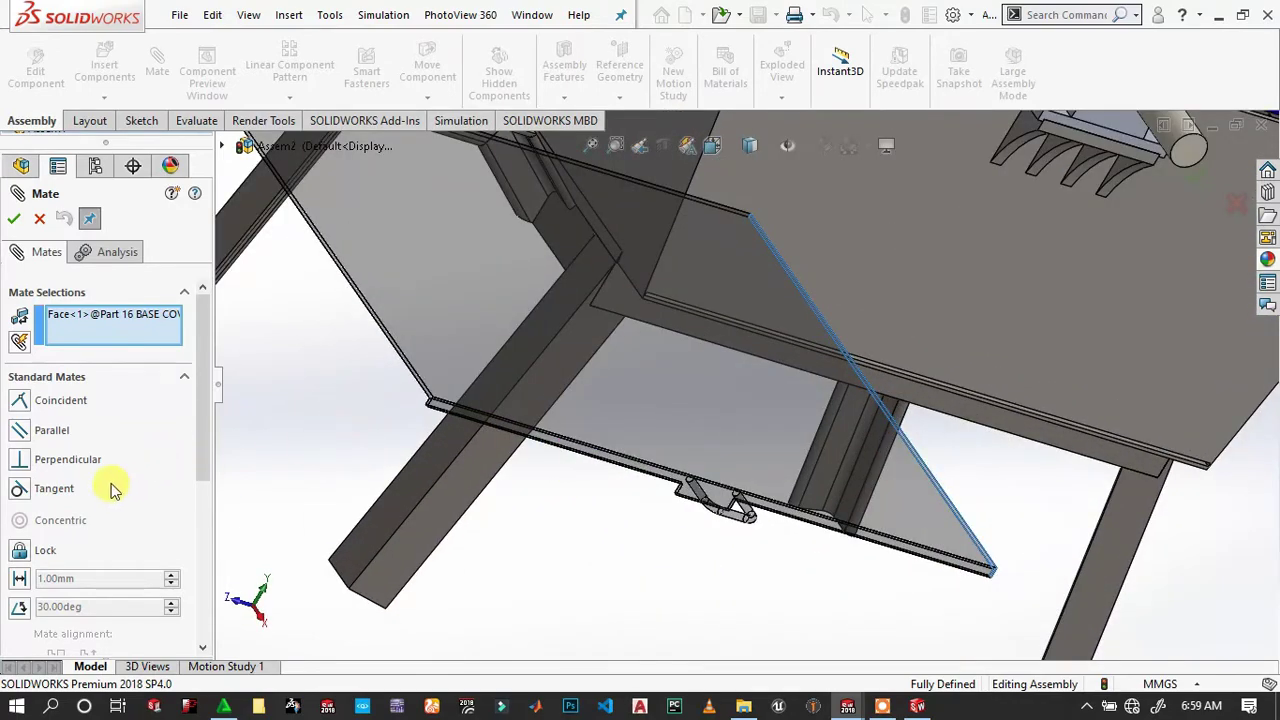
scroll(137, 369, down, 5)
scroll(363, 369, down, 3)
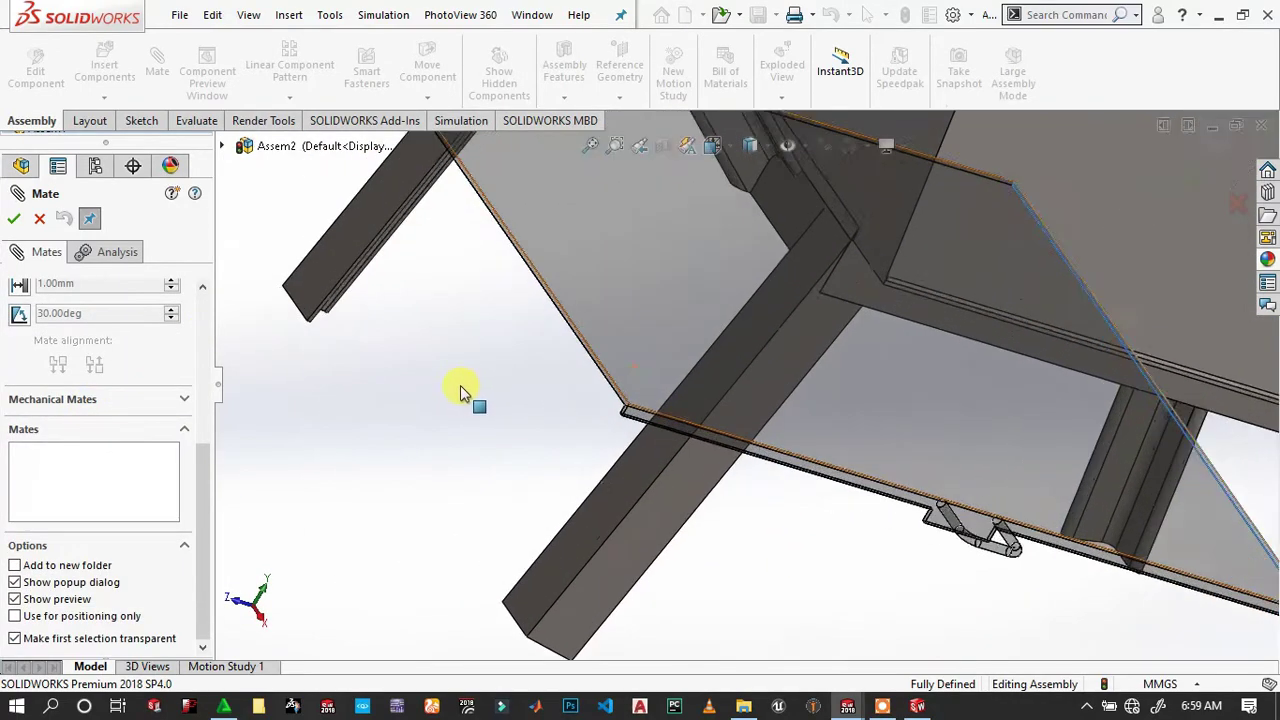
click(457, 386)
scroll(83, 375, up, 5)
click(18, 483)
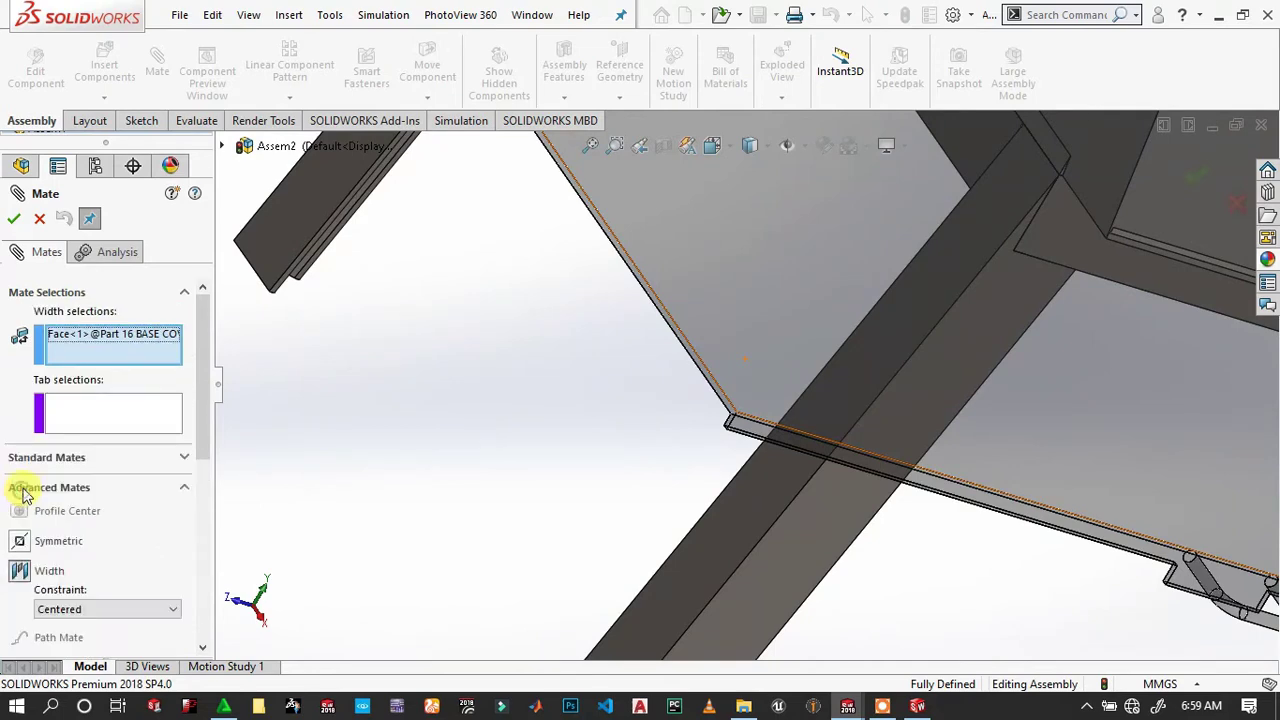
Add the plate's opposite face as width and two bottom-part faces as tab references.
scroll(903, 405, down, 5)
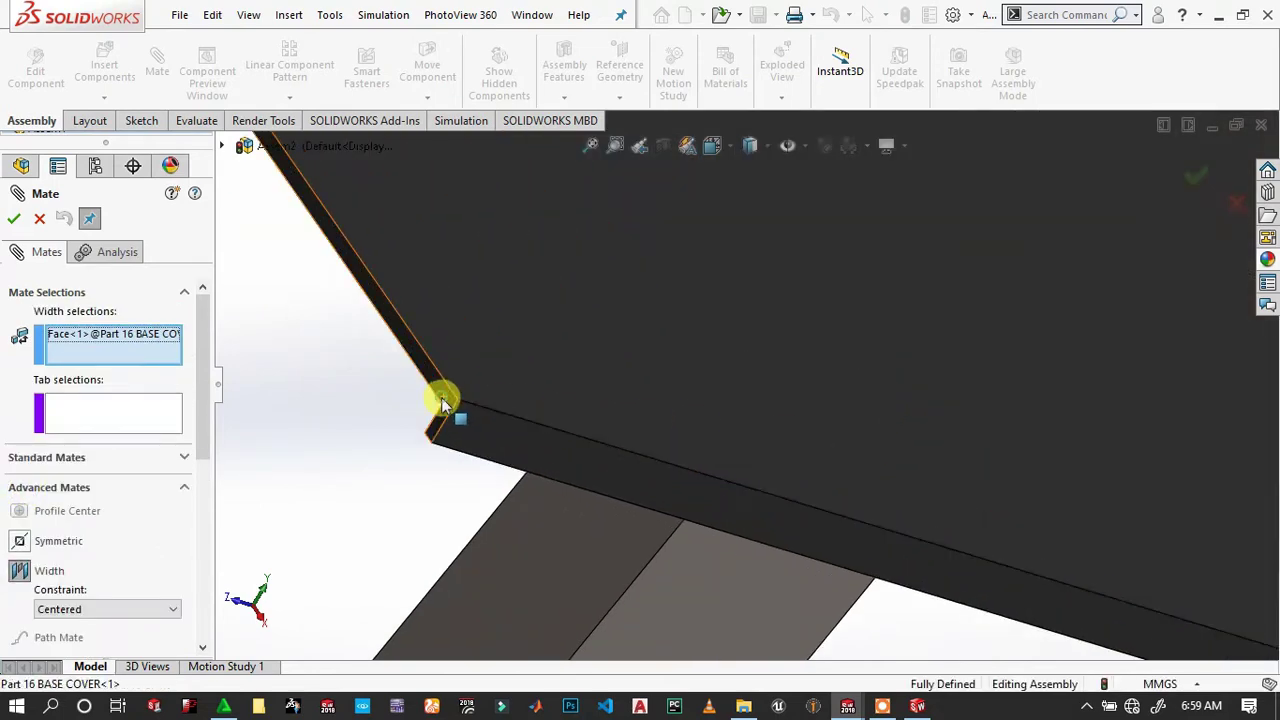
click(443, 403)
scroll(823, 400, up, 5)
scroll(1120, 329, up, 2)
scroll(1057, 371, down, 5)
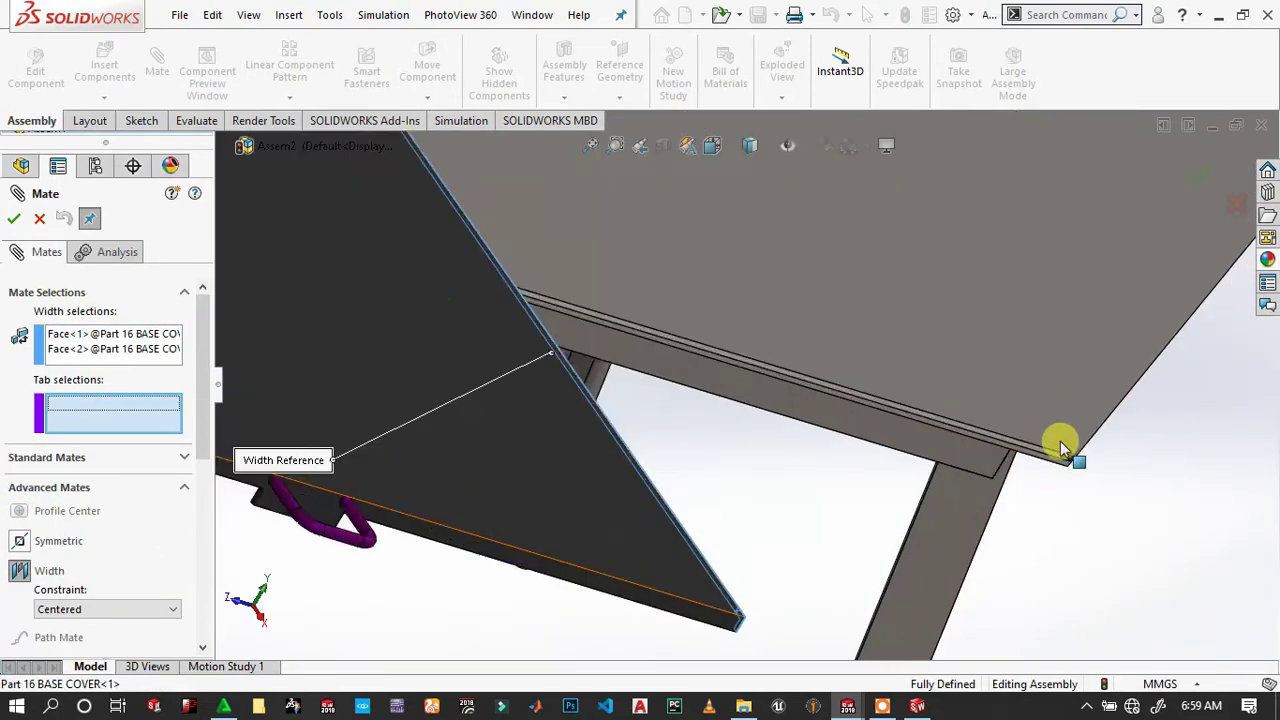
scroll(1062, 447, down, 3)
click(1017, 479)
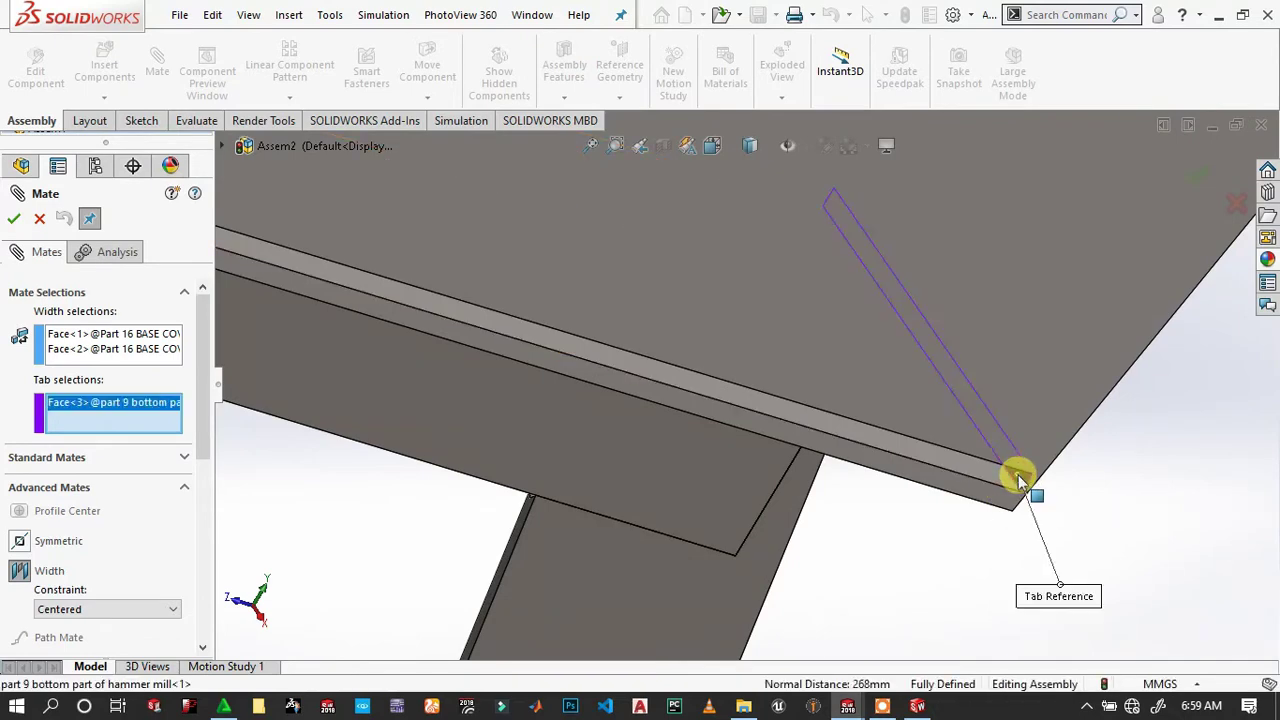
scroll(920, 478, up, 3)
mouse_move(663, 363)
middle_down()
mouse_move(617, 334)
mouse_move(538, 238)
mouse_move(457, 280)
mouse_move(371, 366)
mouse_move(348, 362)
middle_up()
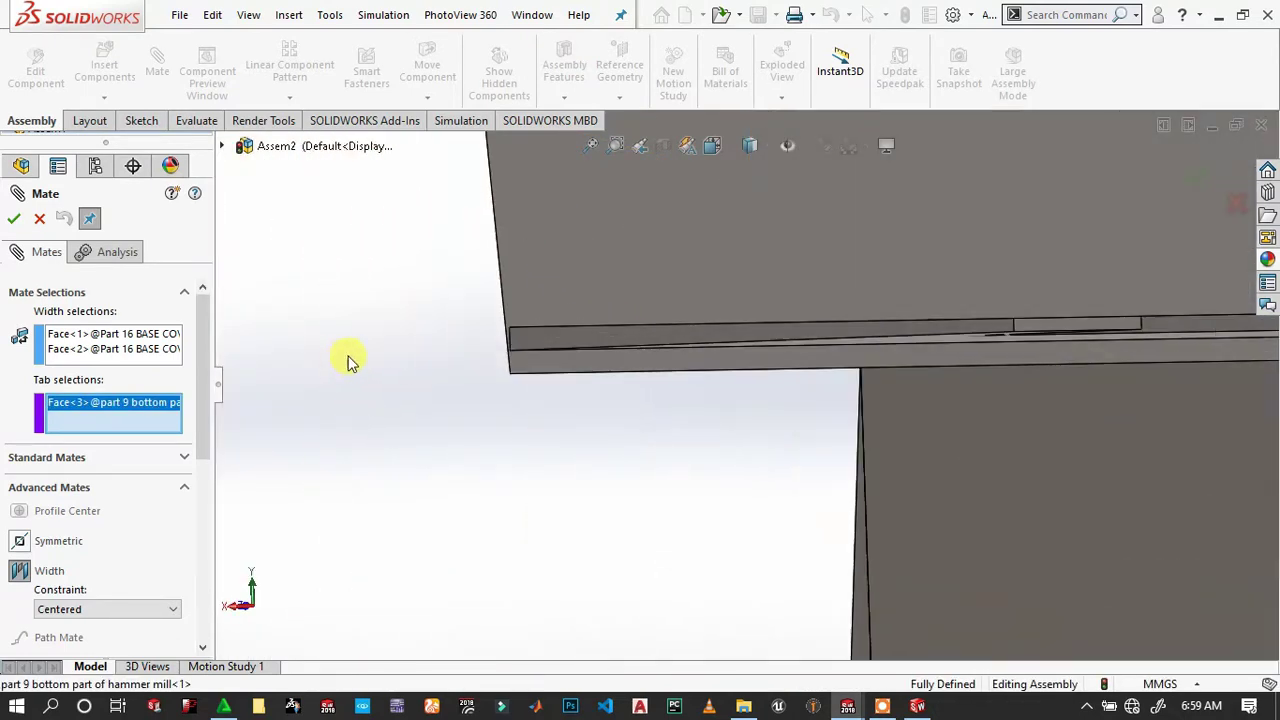
click(549, 341)
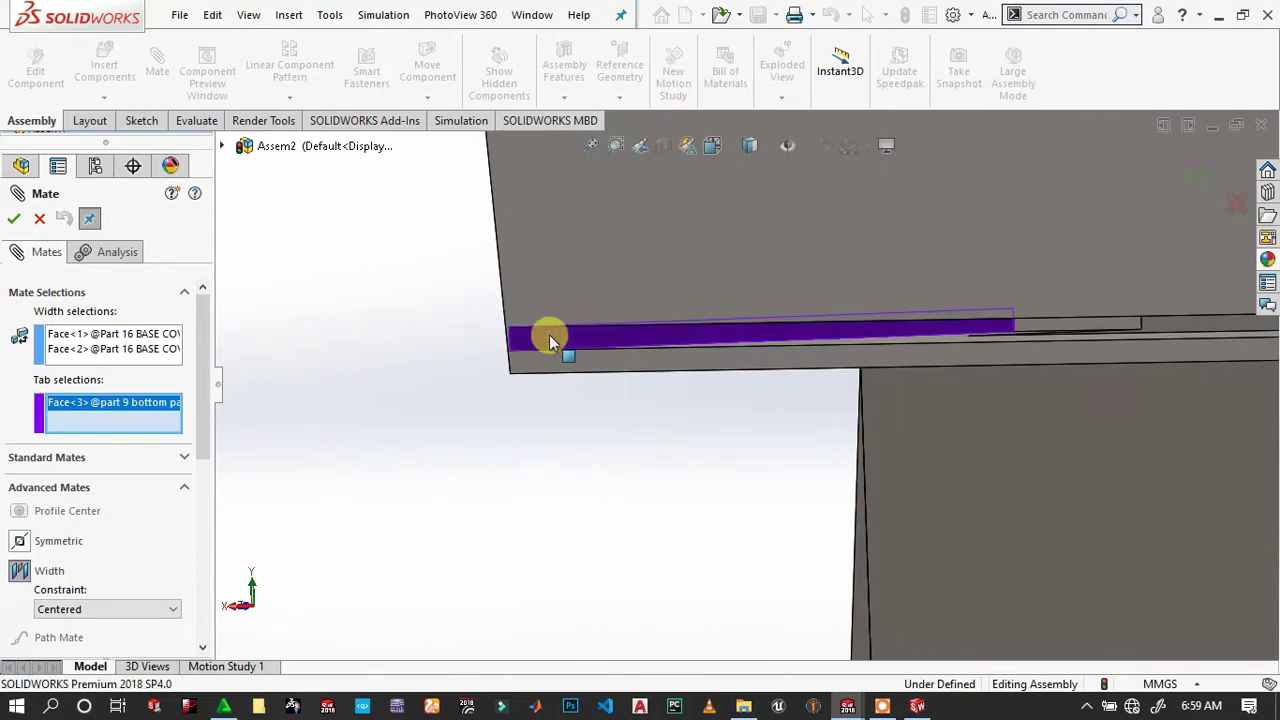
click(549, 341)
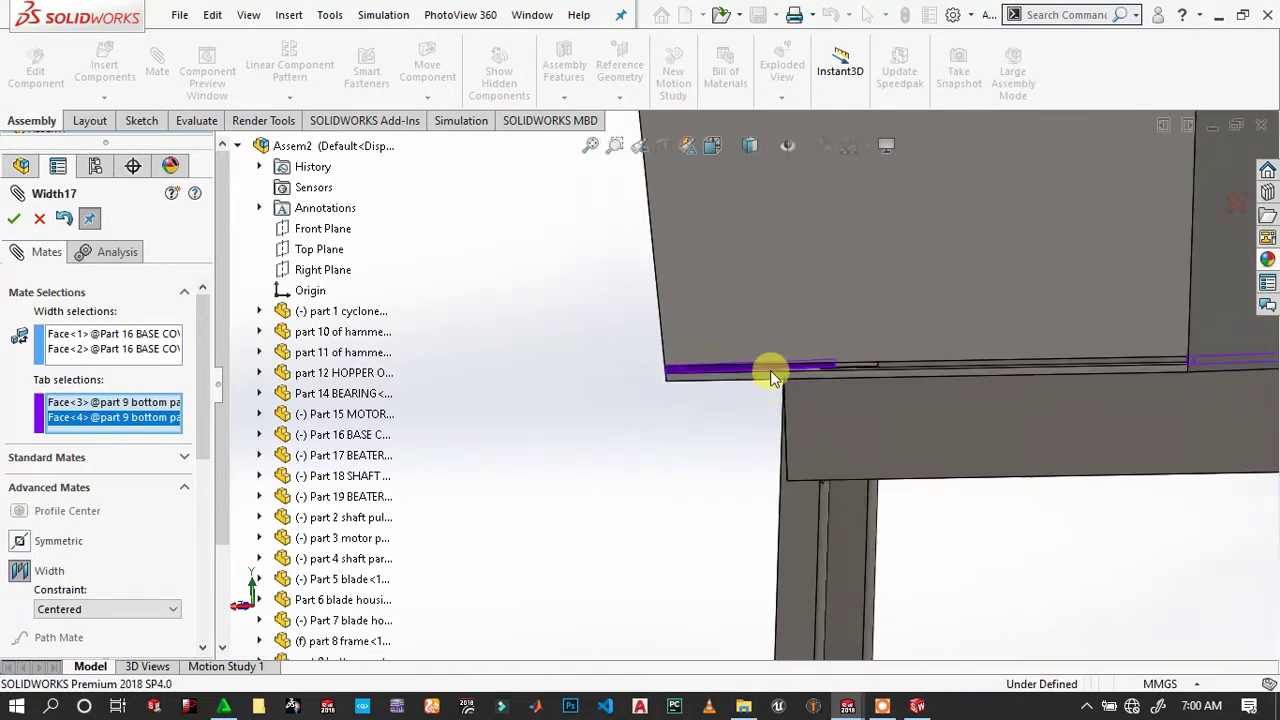
Accept the centred Width mate between the base cover and bottom part.
click(17, 219)
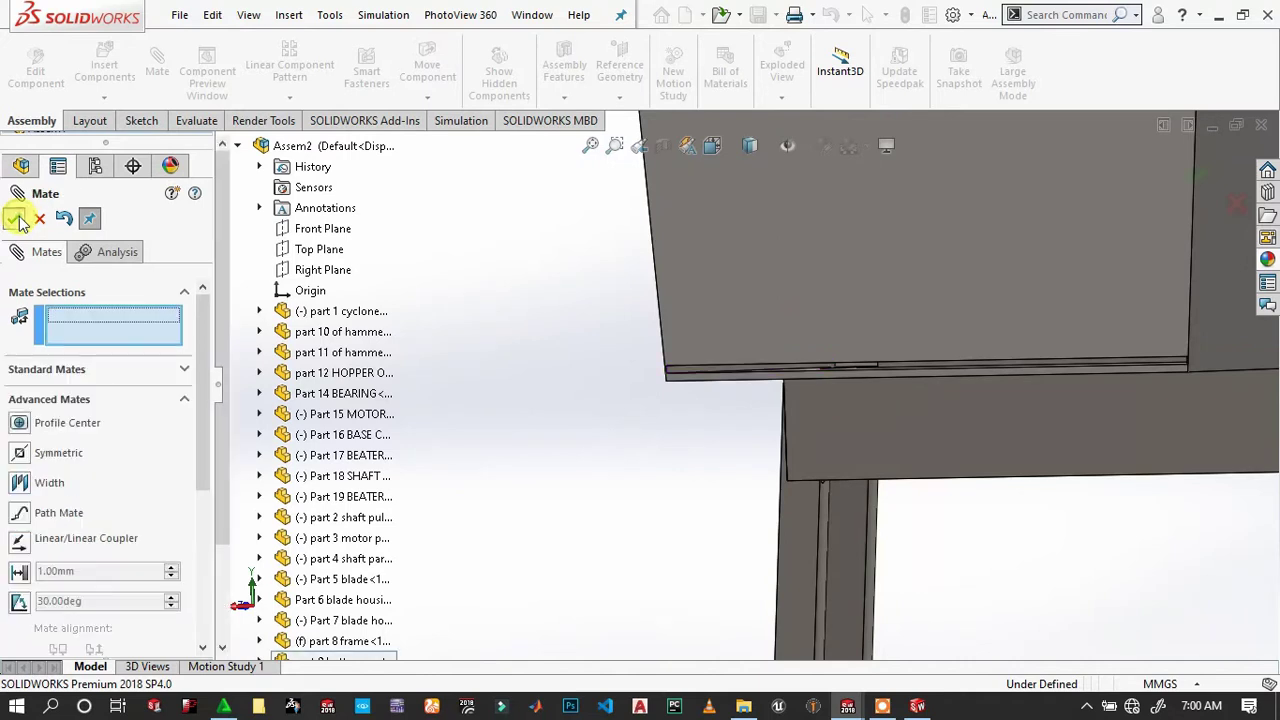
scroll(810, 388, down, 2)
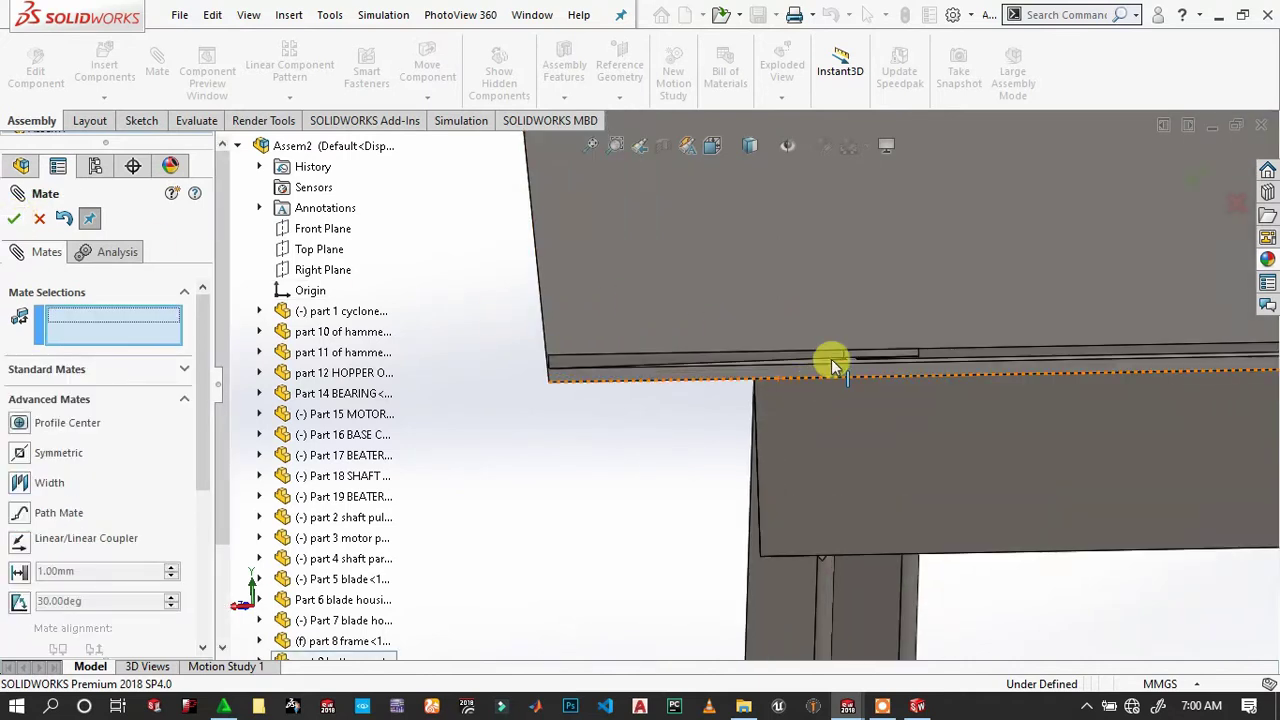
scroll(829, 363, down, 3)
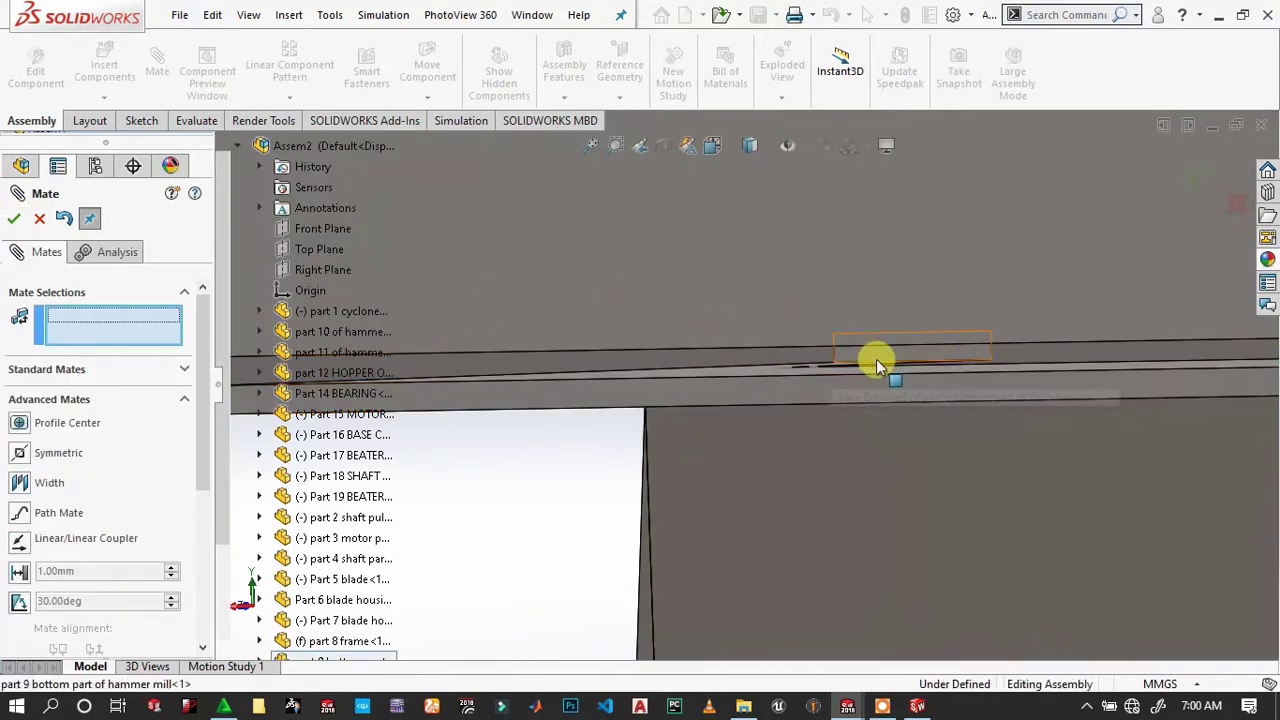
scroll(865, 362, down, 2)
scroll(866, 380, down, 2)
scroll(870, 422, up, 1)
Select a bottom-part face and the plate's broad face for a Coincident mate.
click(871, 443)
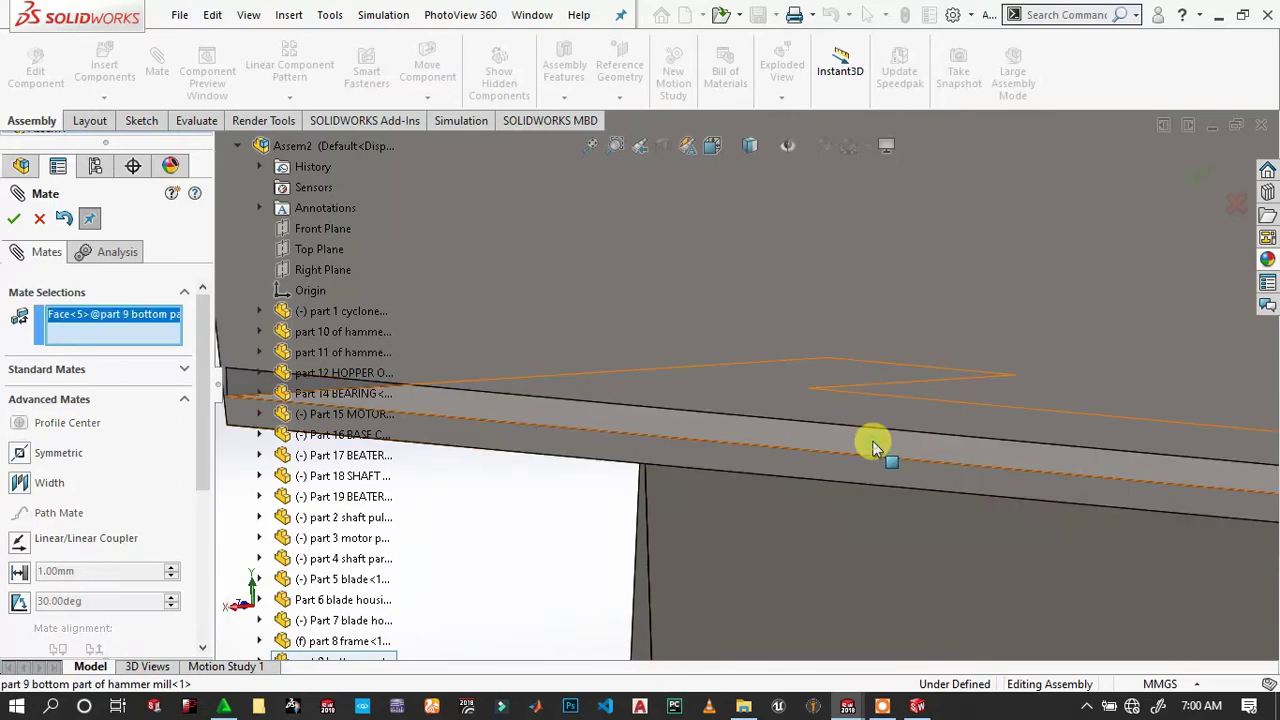
click(72, 370)
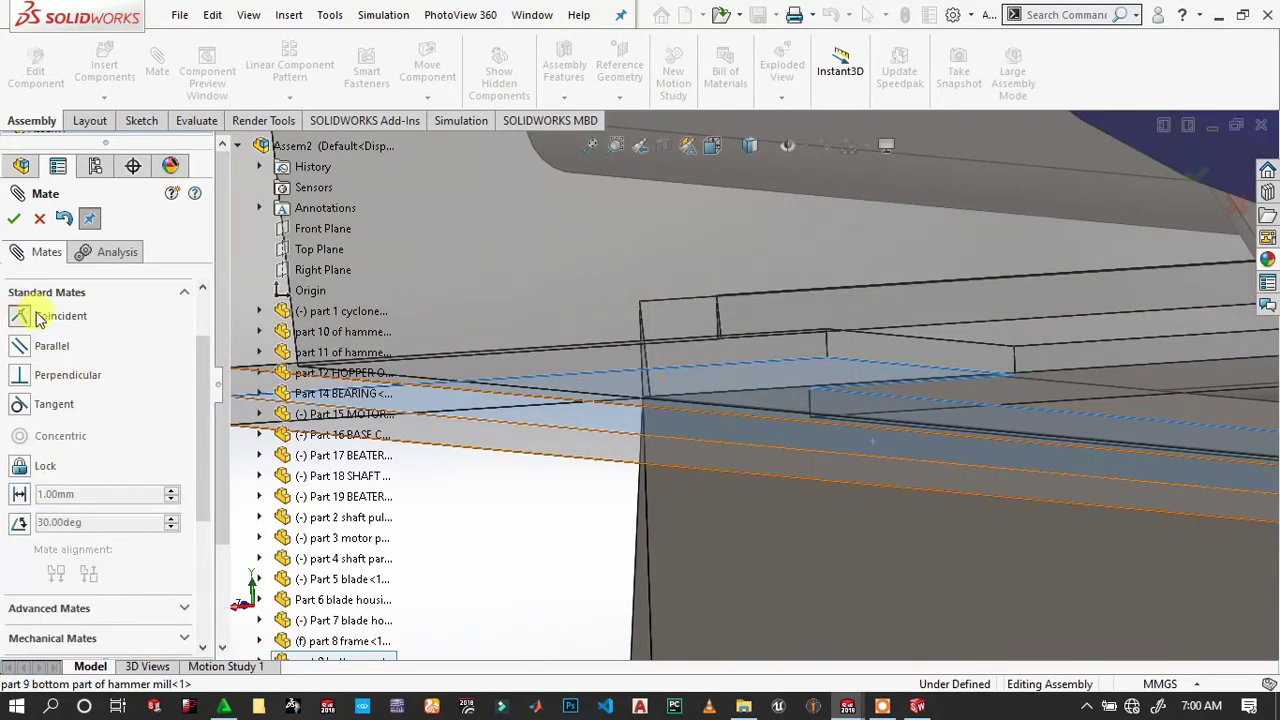
scroll(827, 352, up, 2)
scroll(834, 338, up, 2)
scroll(820, 306, up, 1)
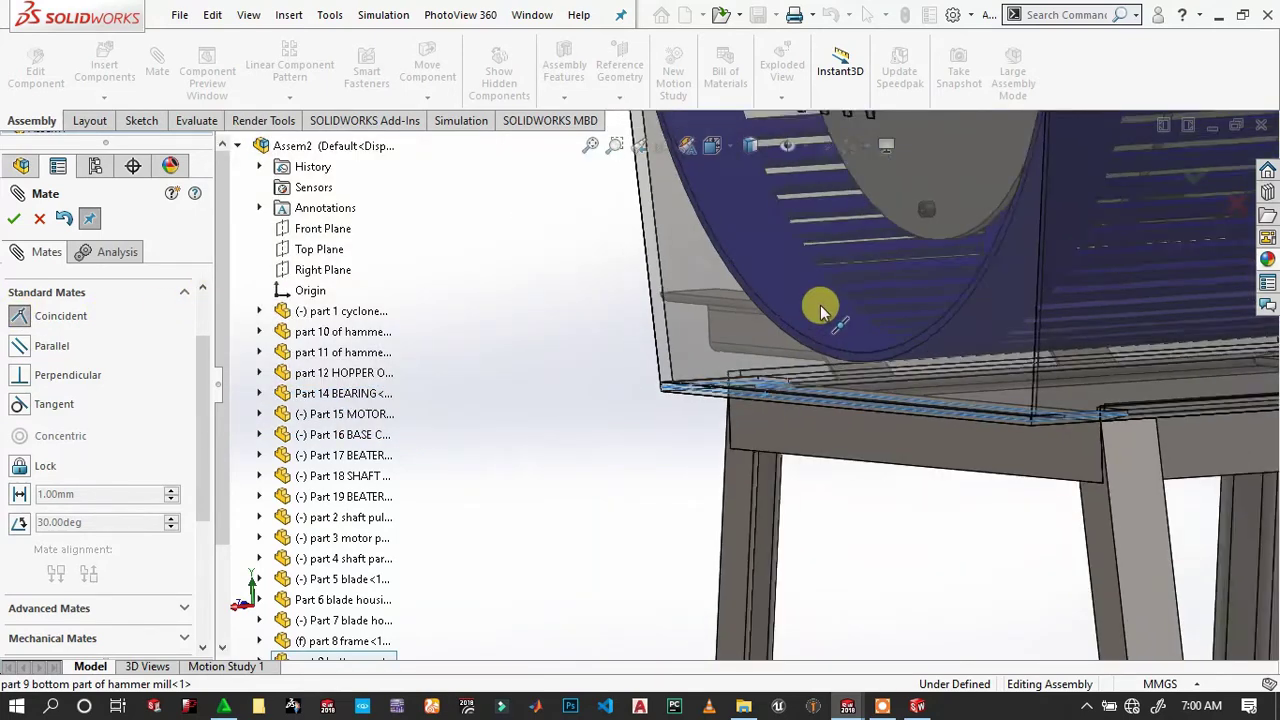
scroll(749, 301, up, 2)
scroll(700, 285, up, 3)
scroll(623, 343, down, 1)
scroll(643, 323, down, 2)
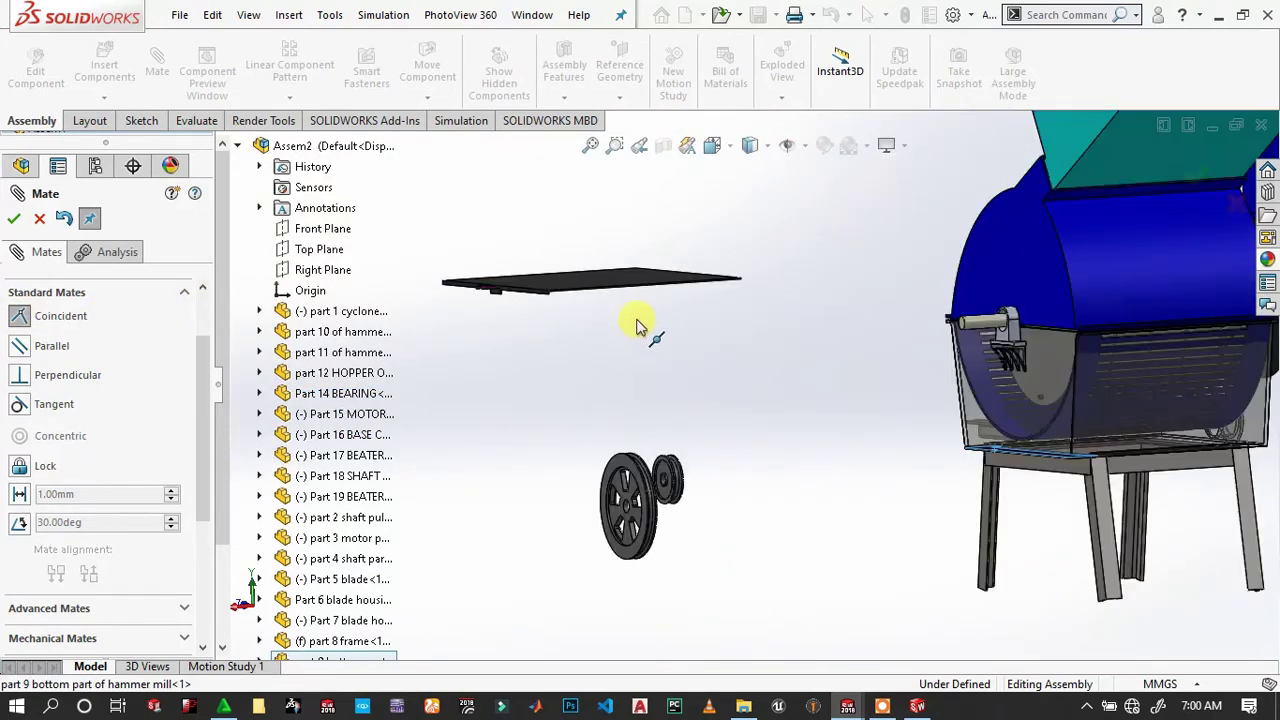
scroll(625, 313, down, 2)
middle_drag(625, 313, 590, 325)
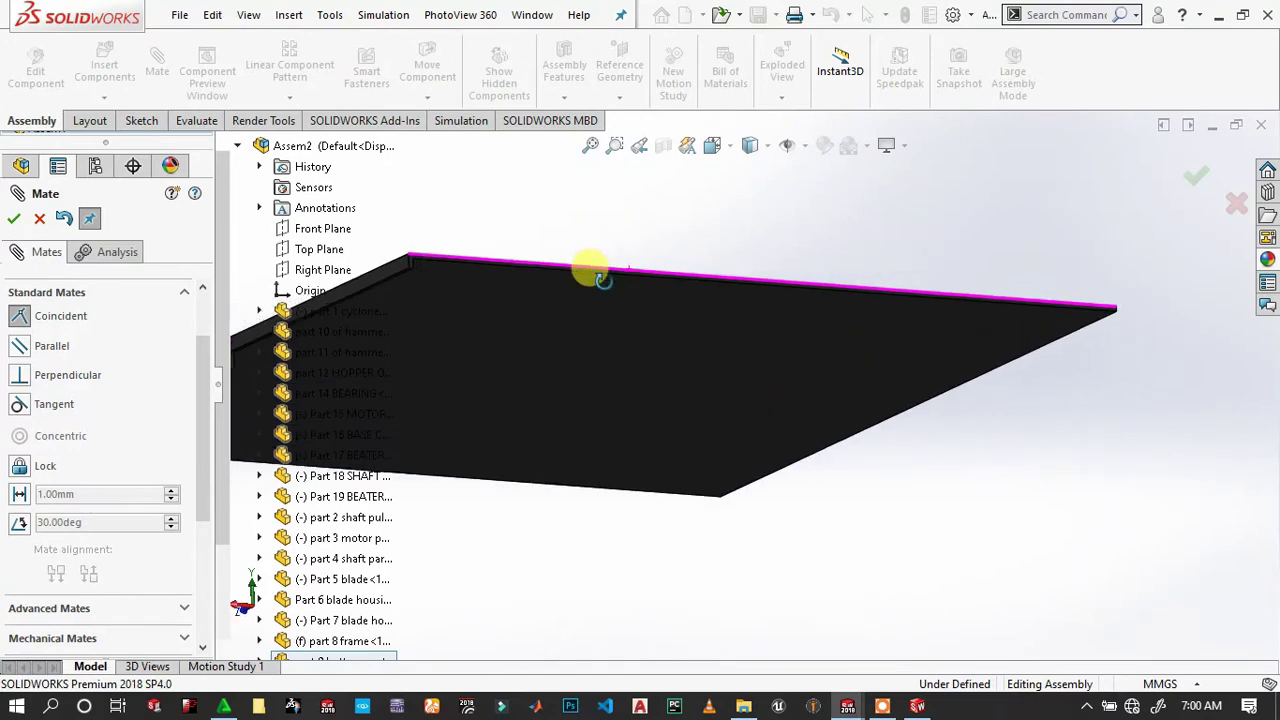
click(590, 325)
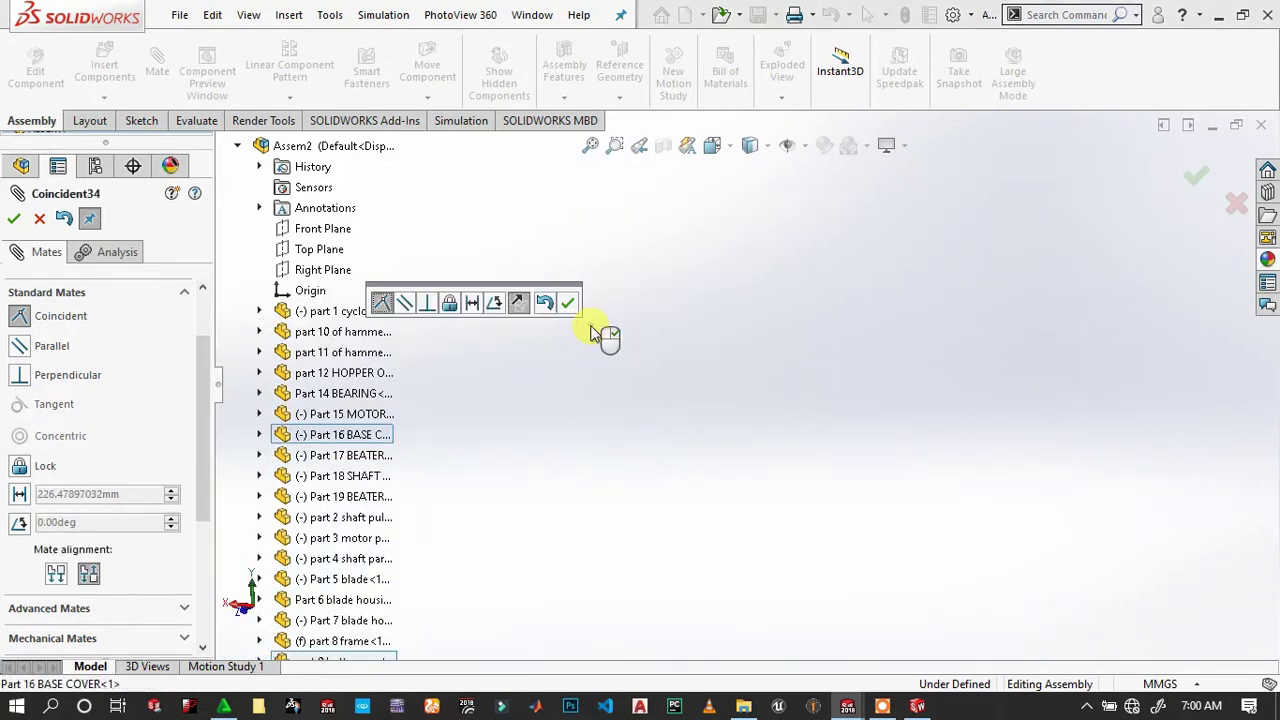
Accept the first coincident mate between the plate and bottom part.
click(577, 299)
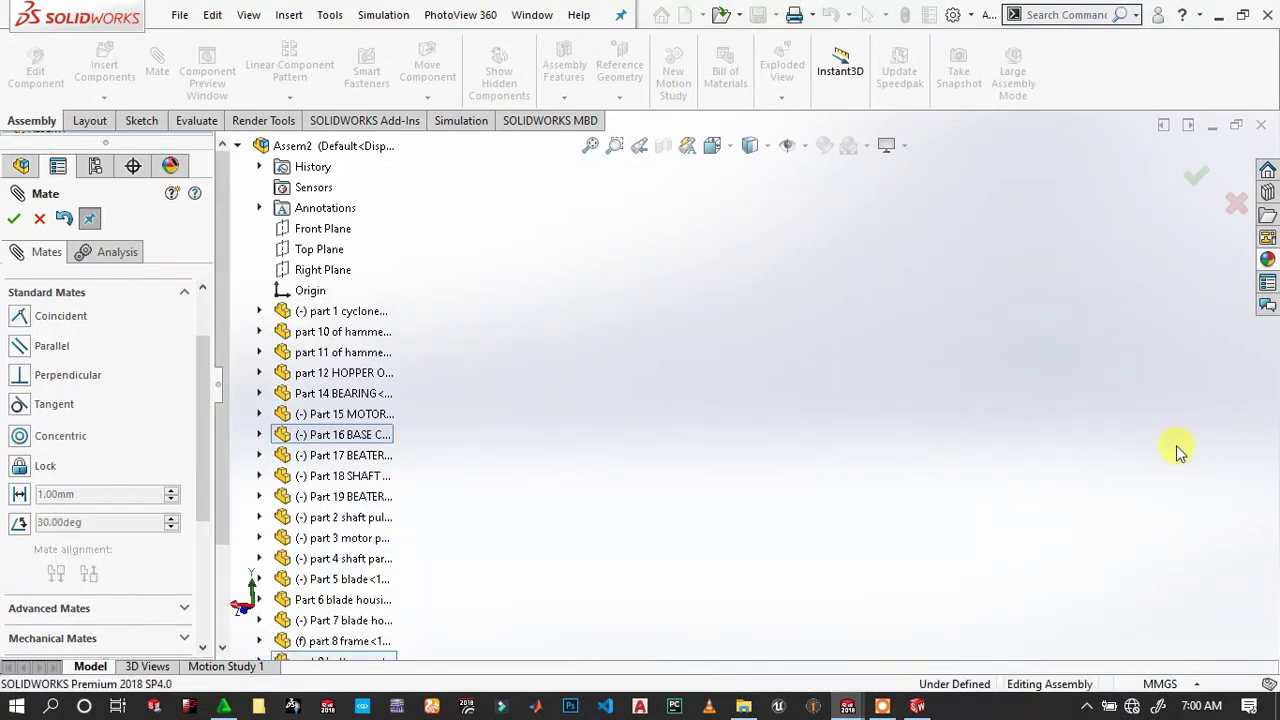
scroll(1190, 470, up, 3)
scroll(1100, 482, down, 3)
scroll(960, 486, down, 3)
scroll(880, 501, down, 3)
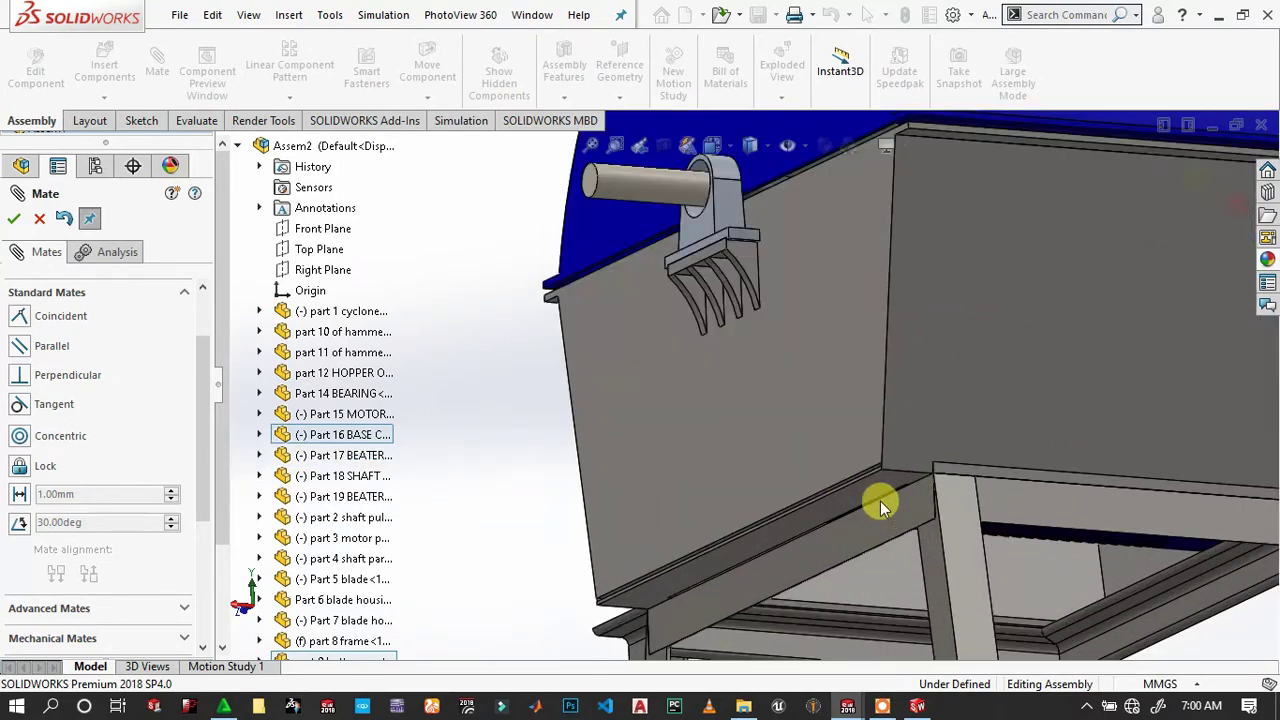
scroll(864, 492, down, 2)
scroll(870, 480, down, 1)
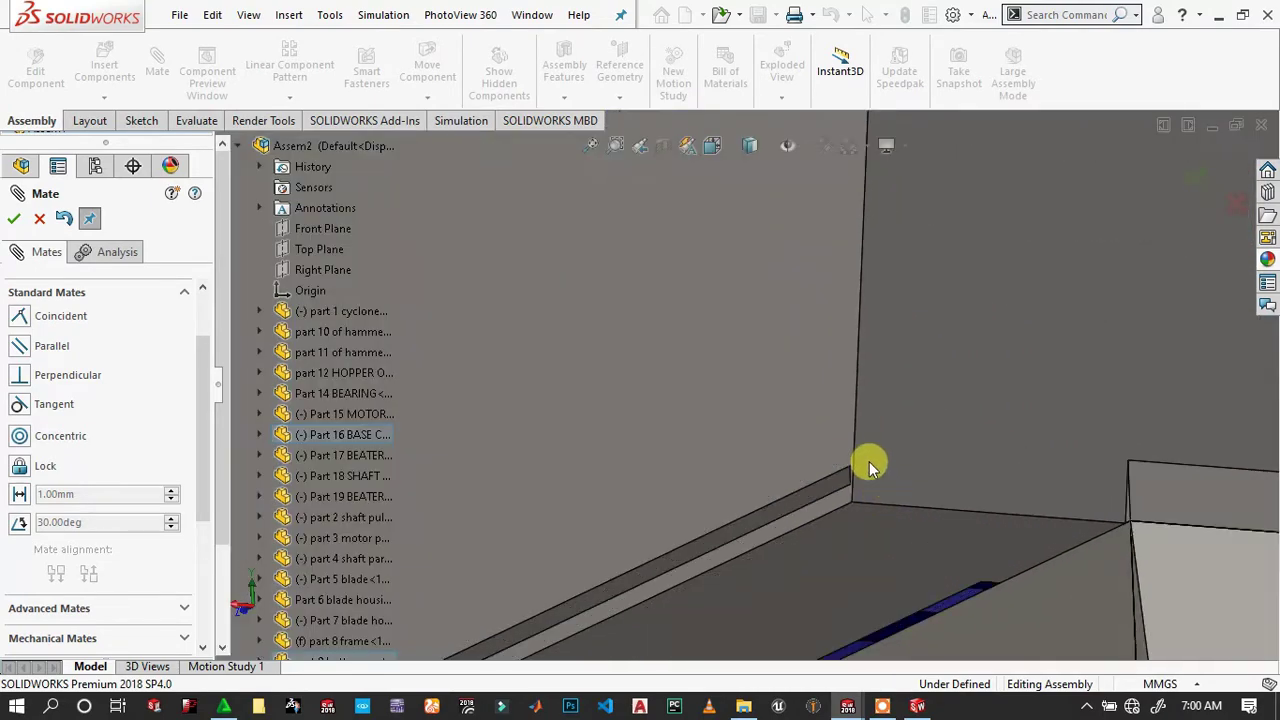
Make another bottom-part face coincident with a base cover face and accept it.
click(815, 403)
scroll(830, 420, up, 3)
scroll(800, 400, up, 3)
scroll(650, 345, up, 3)
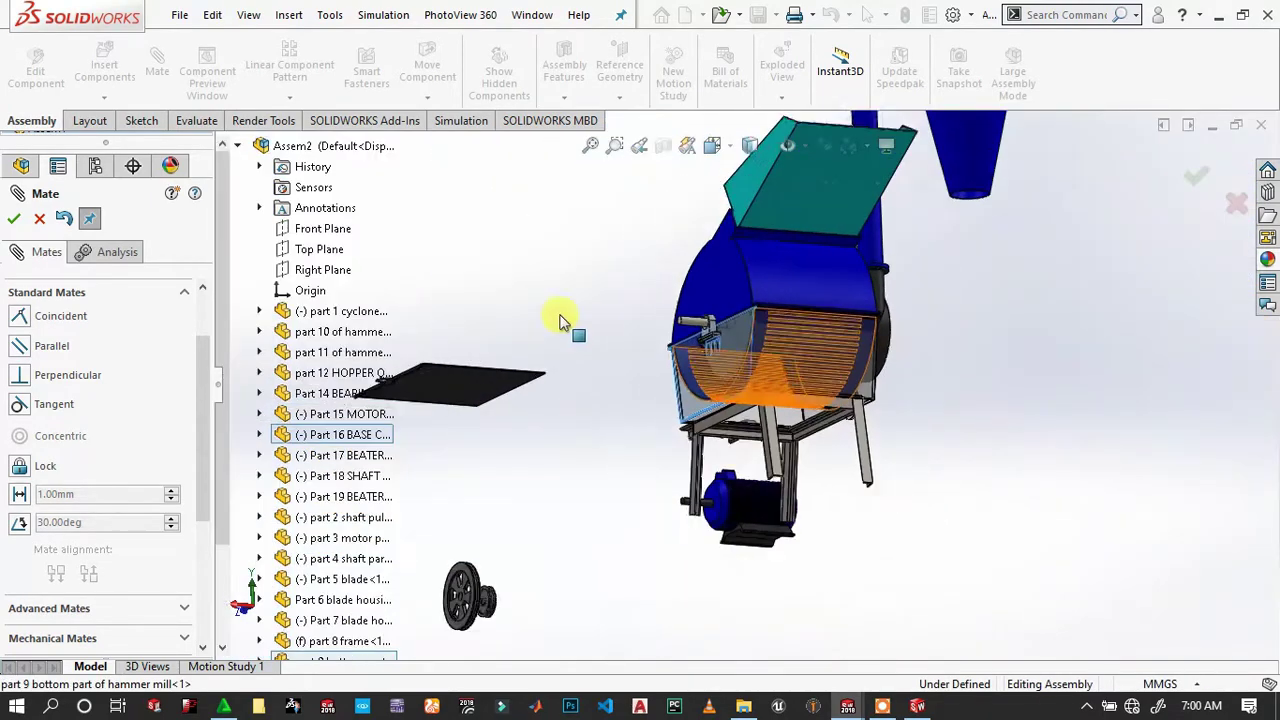
scroll(520, 380, up, 1)
mouse_move(470, 422)
middle_down()
mouse_move(586, 371)
mouse_move(450, 315)
mouse_move(428, 337)
mouse_move(609, 449)
mouse_move(928, 450)
middle_up()
scroll(657, 451, down, 3)
click(1177, 357)
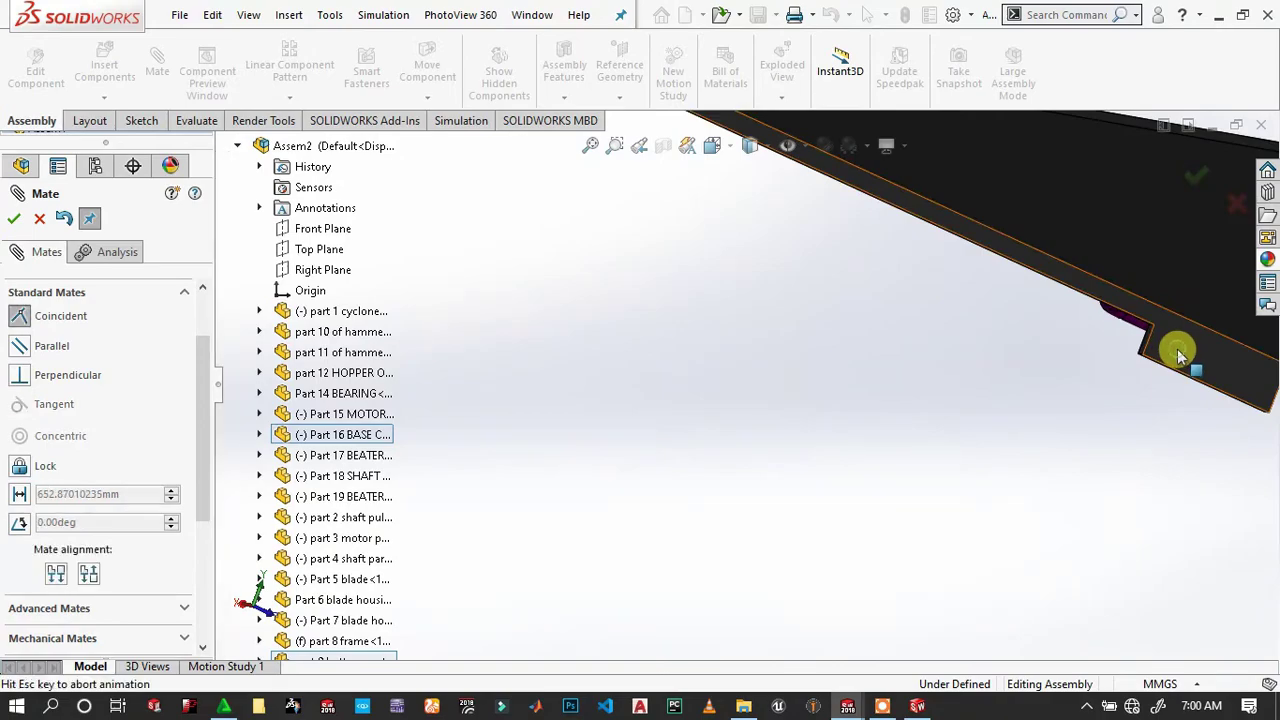
click(1258, 326)
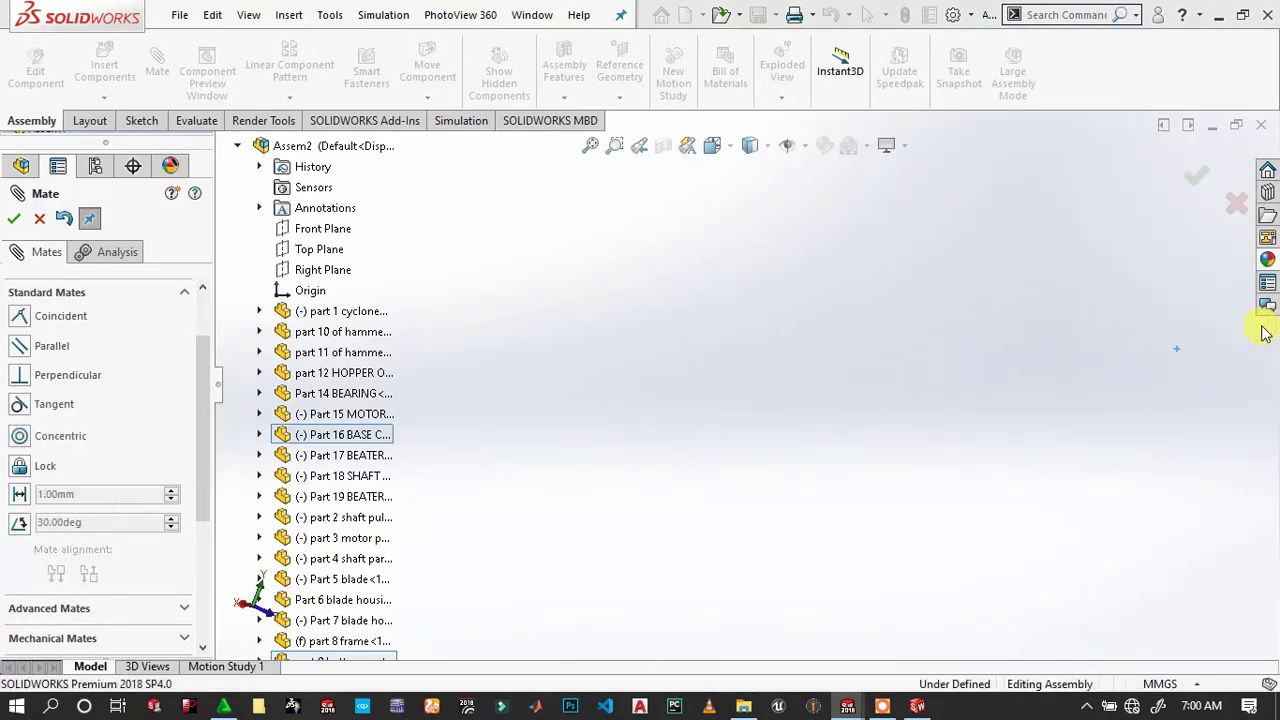
Switch to the isometric view and zoom to inspect the seated base cover plate.
key(space)
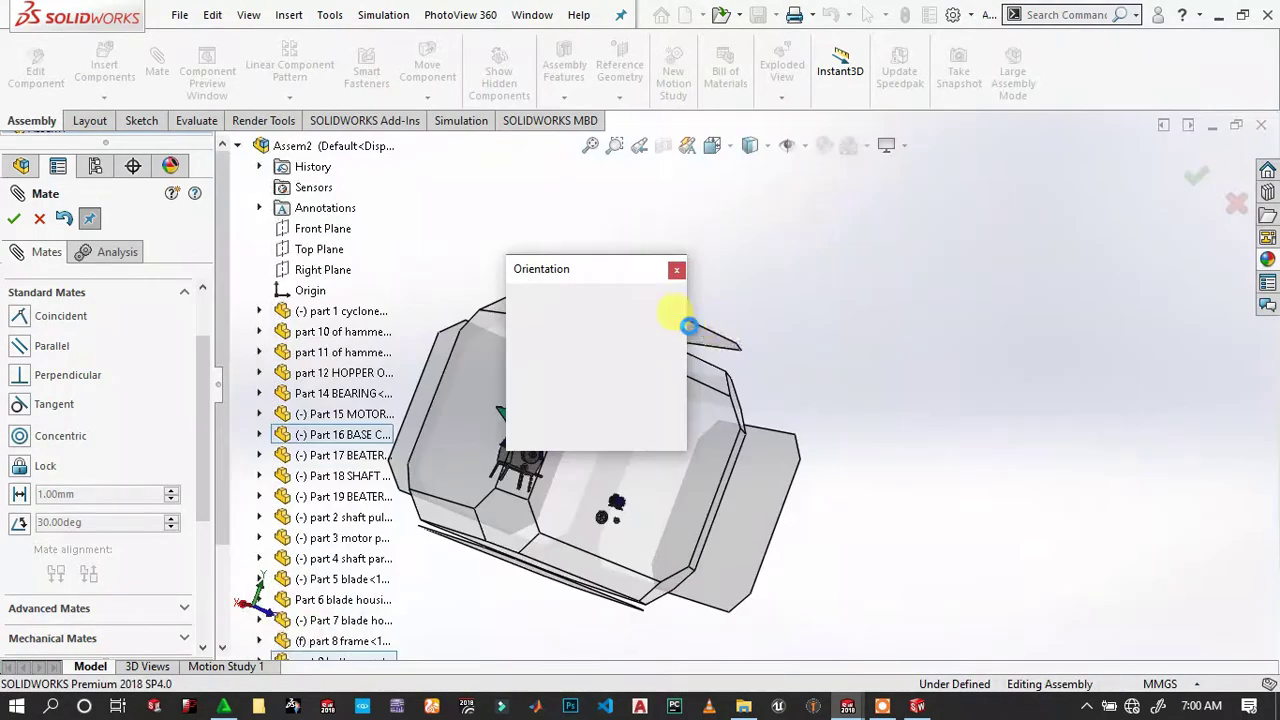
click(663, 320)
scroll(995, 480, down, 2)
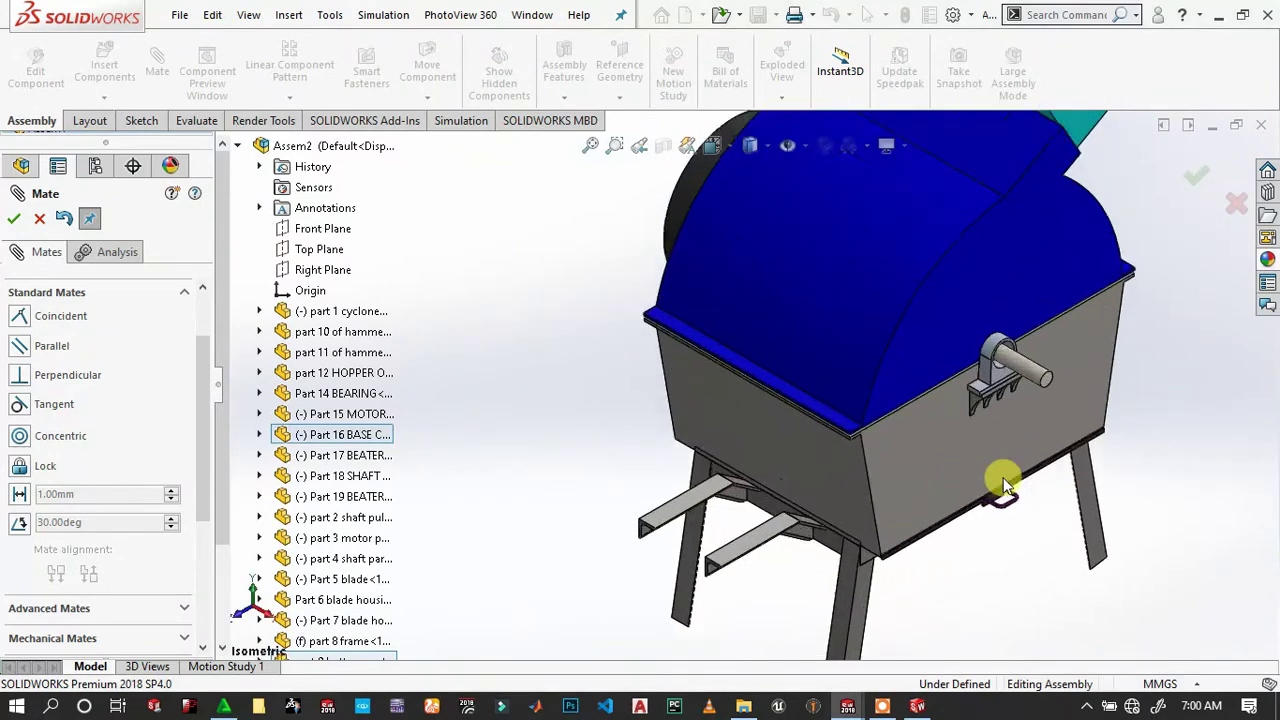
scroll(1000, 495, down, 2)
scroll(990, 495, down, 3)
scroll(980, 486, down, 2)
scroll(890, 460, up, 1)
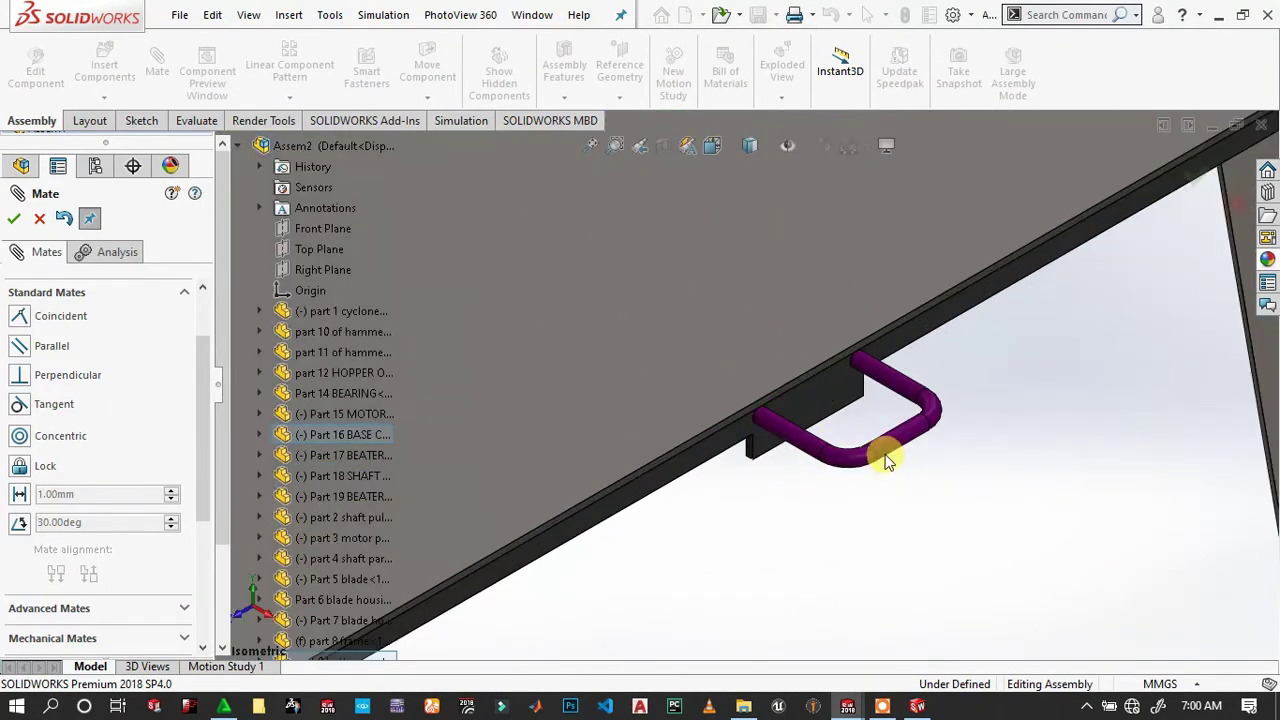
scroll(850, 455, up, 1)
scroll(840, 400, up, 2)
scroll(720, 330, up, 2)
scroll(700, 330, down, 1)
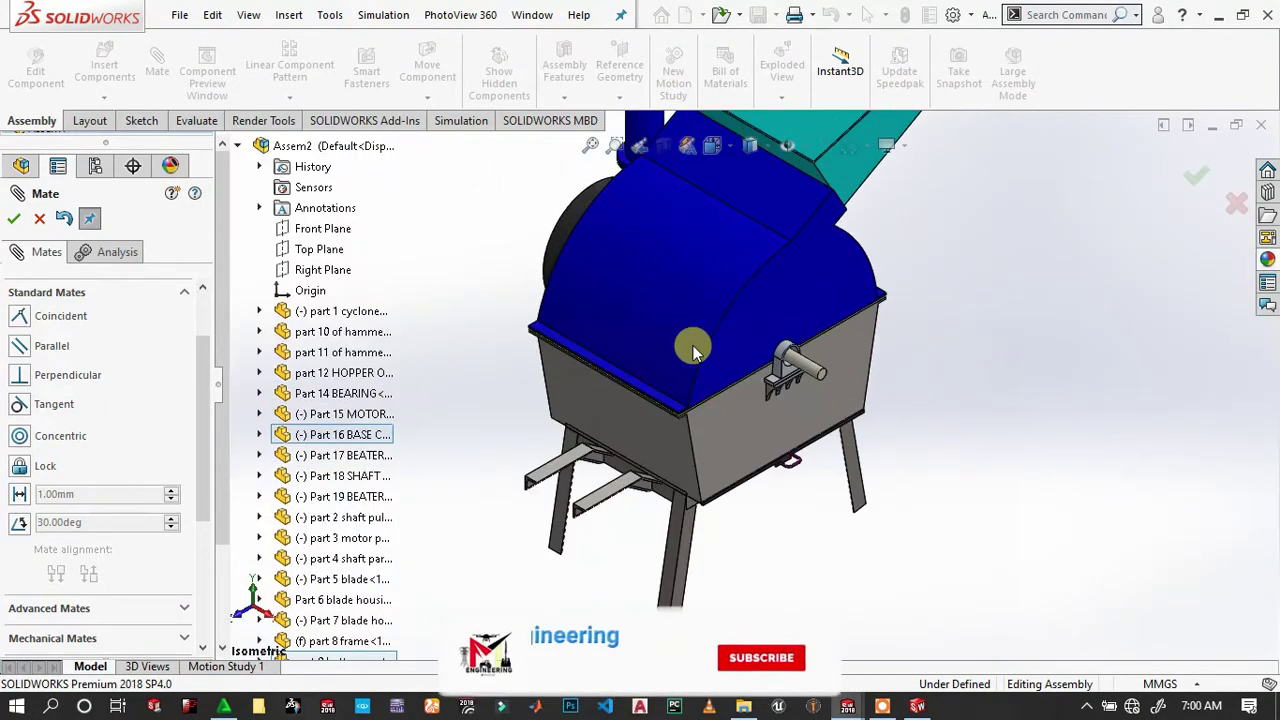
scroll(691, 346, up, 2)
scroll(650, 370, up, 3)
scroll(722, 453, down, 5)
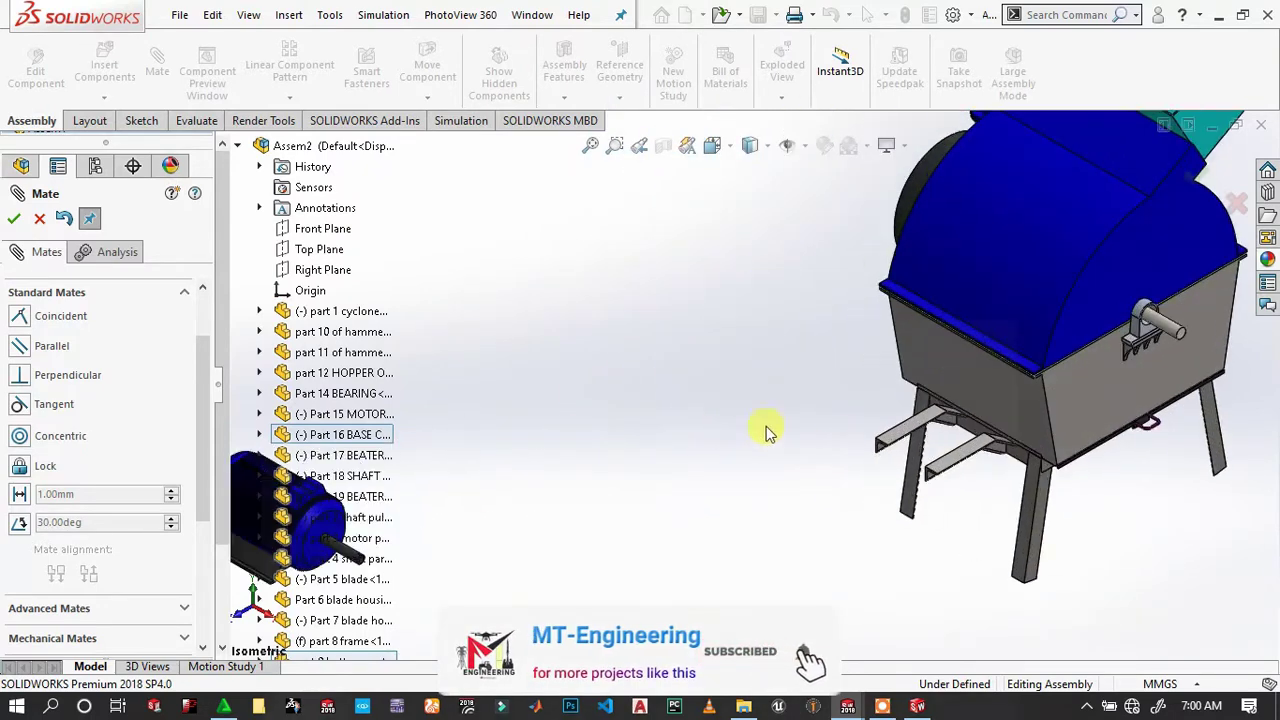
scroll(766, 429, down, 2)
Make the motor base face coincident with the frame bar face.
scroll(1085, 475, up, 2)
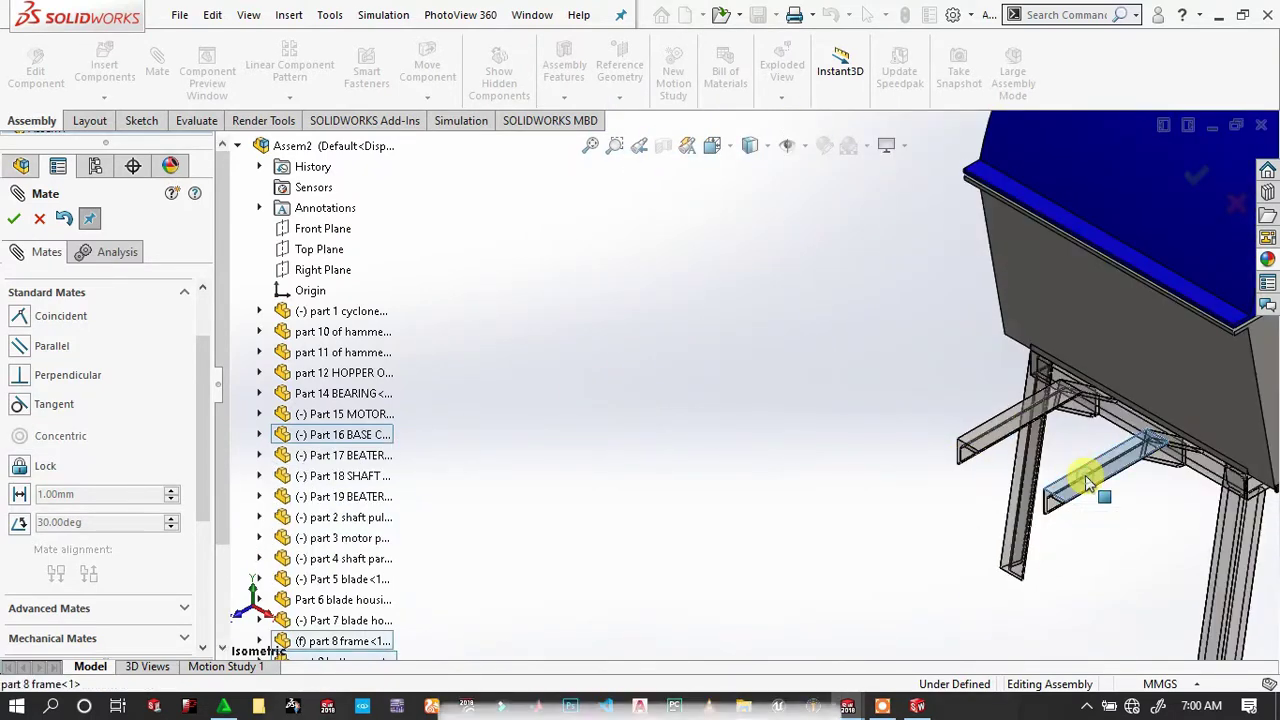
click(1085, 485)
scroll(725, 505, up, 3)
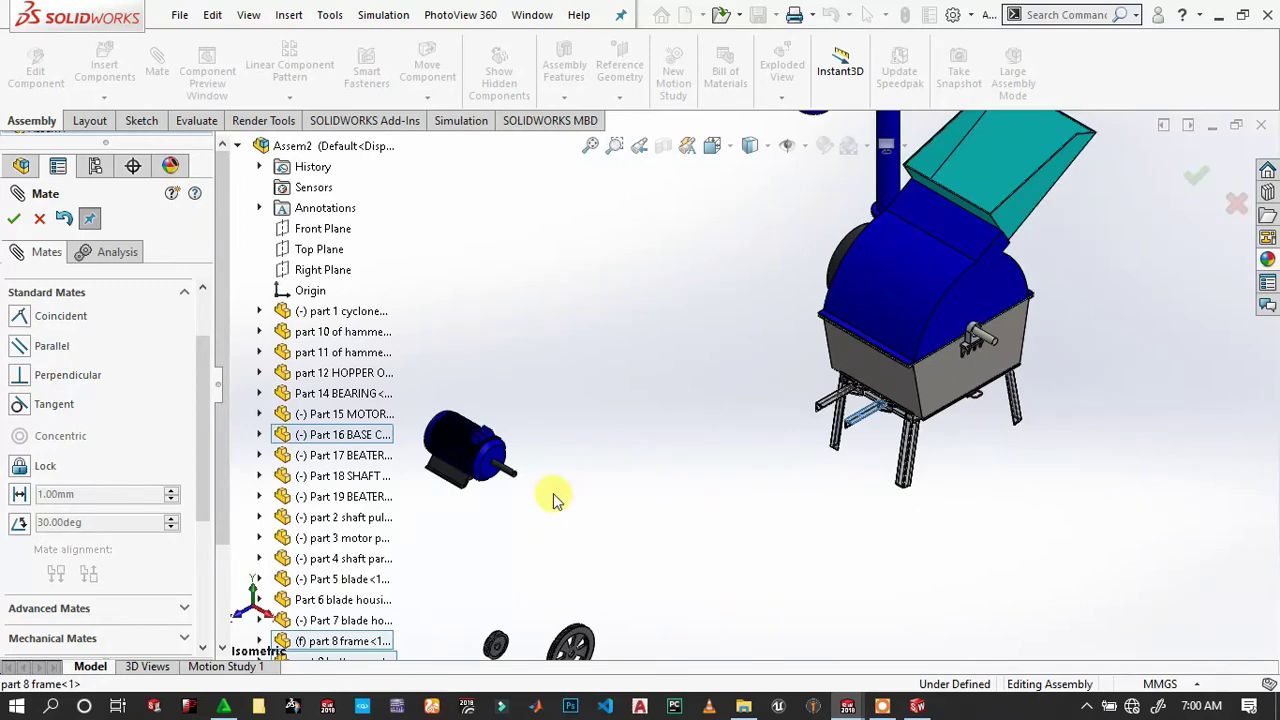
scroll(507, 497, down, 3)
scroll(530, 350, down, 2)
scroll(551, 391, down, 2)
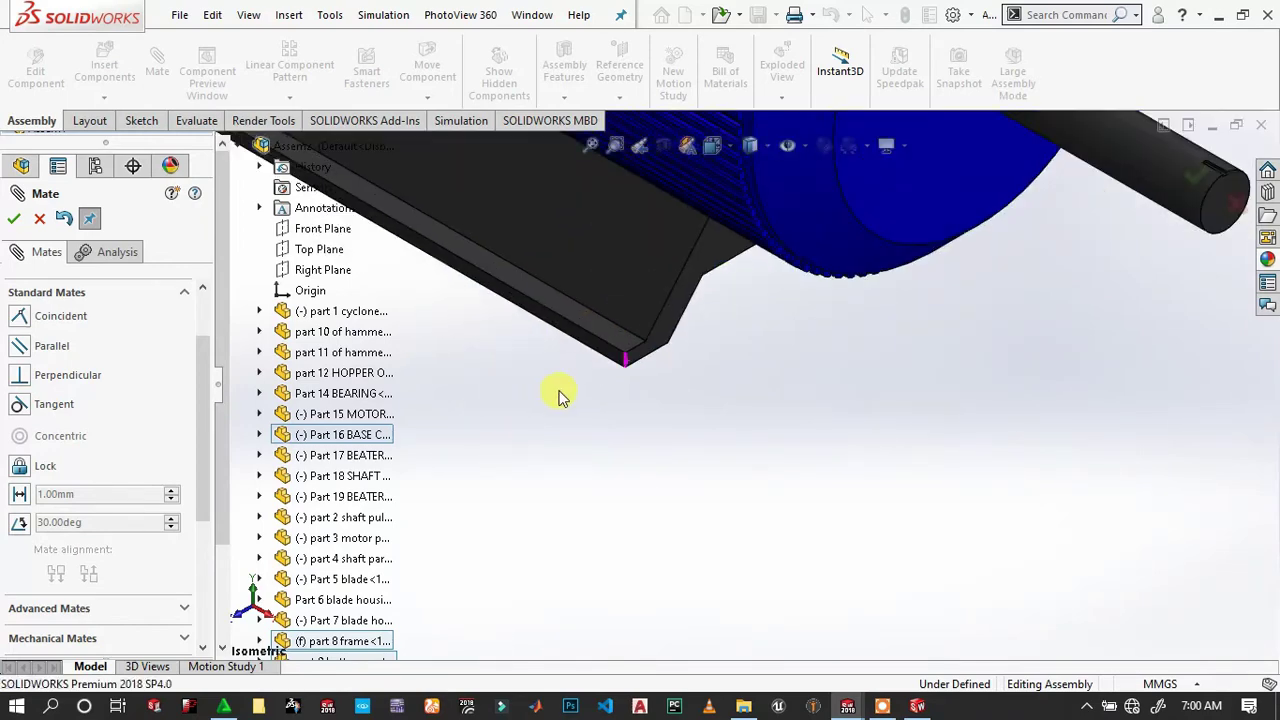
mouse_move(560, 394)
middle_down()
mouse_move(625, 197)
mouse_move(608, 220)
middle_up()
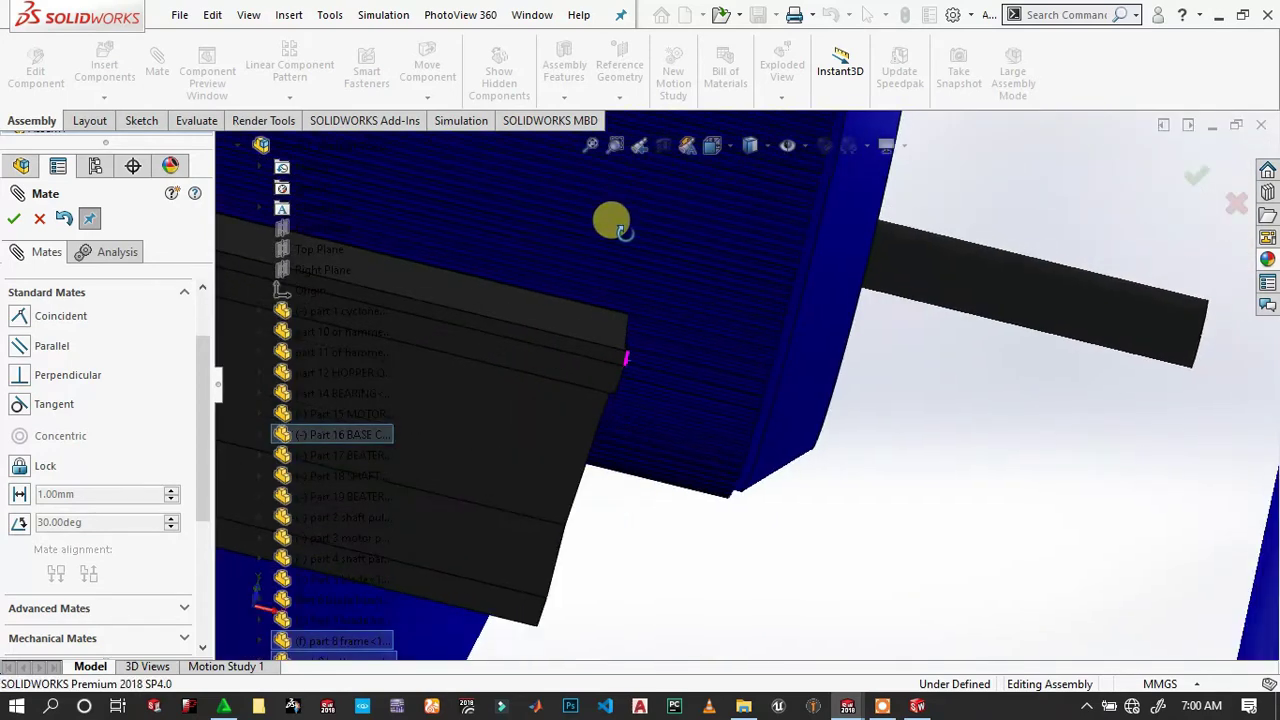
click(580, 364)
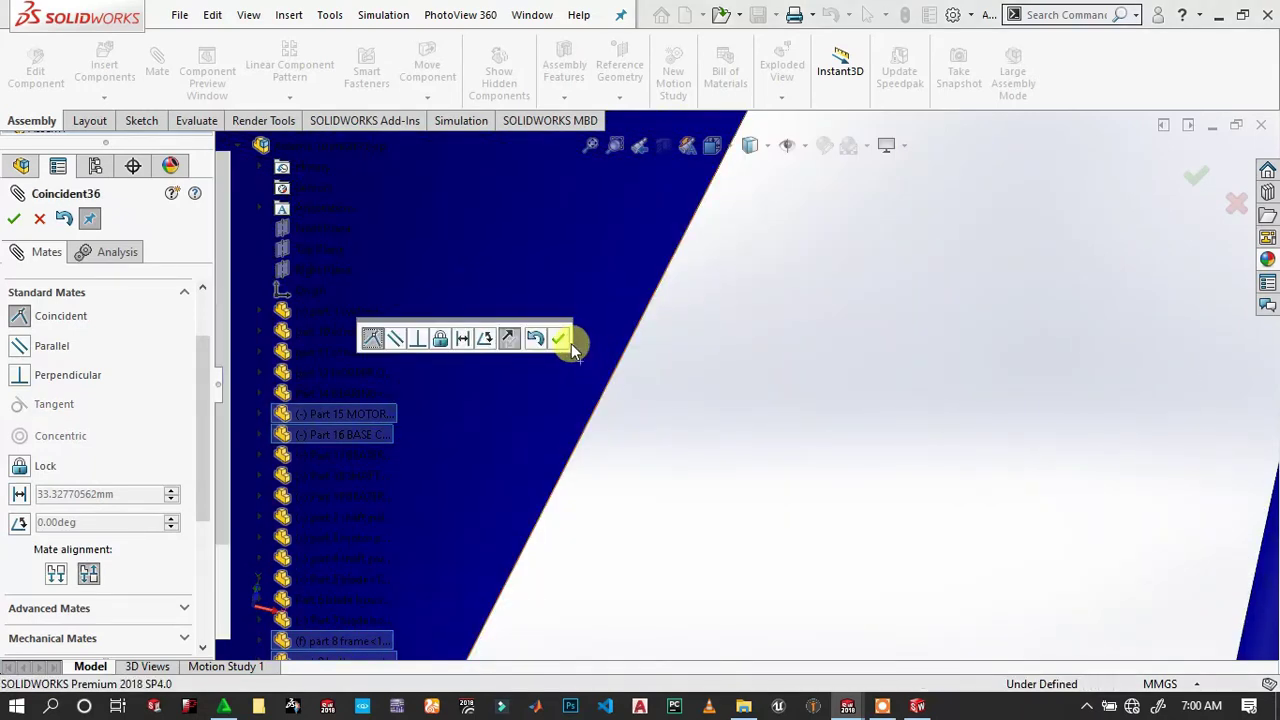
click(563, 343)
Add a second coincident mate between the frame support face and the motor plate edge face.
scroll(1120, 520, up, 3)
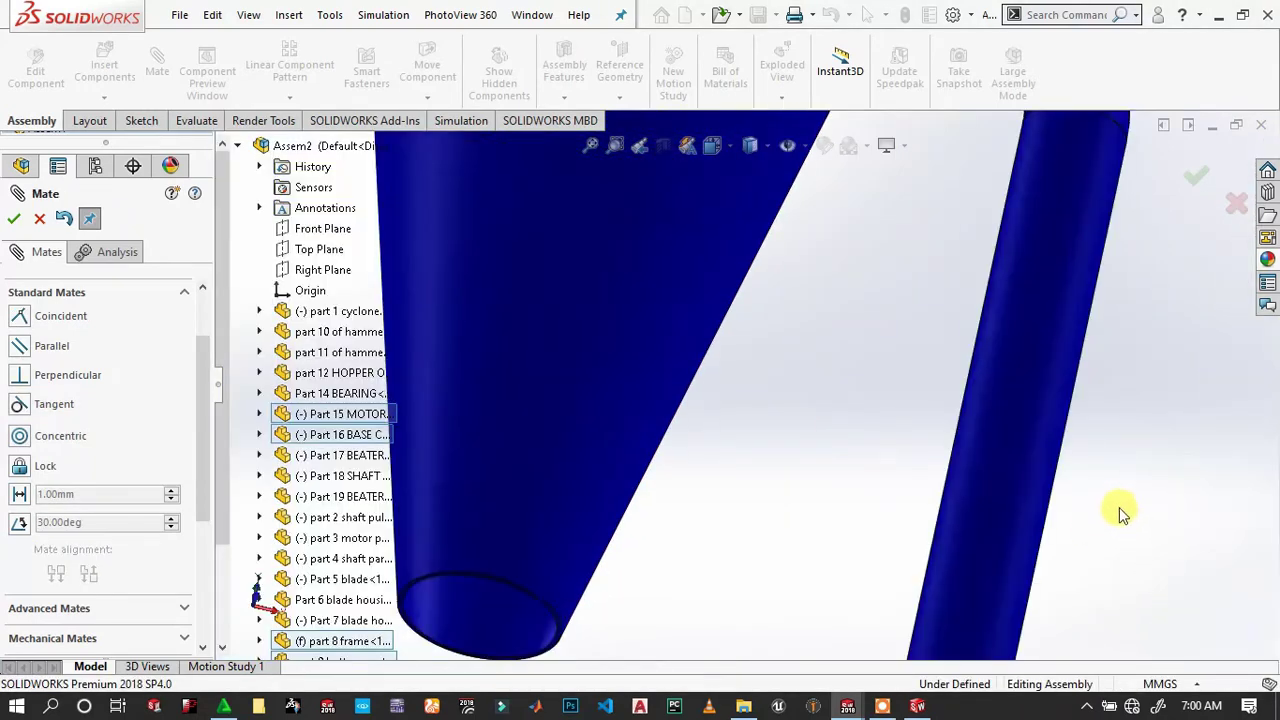
scroll(1090, 490, up, 3)
scroll(1070, 482, up, 3)
scroll(1005, 525, up, 3)
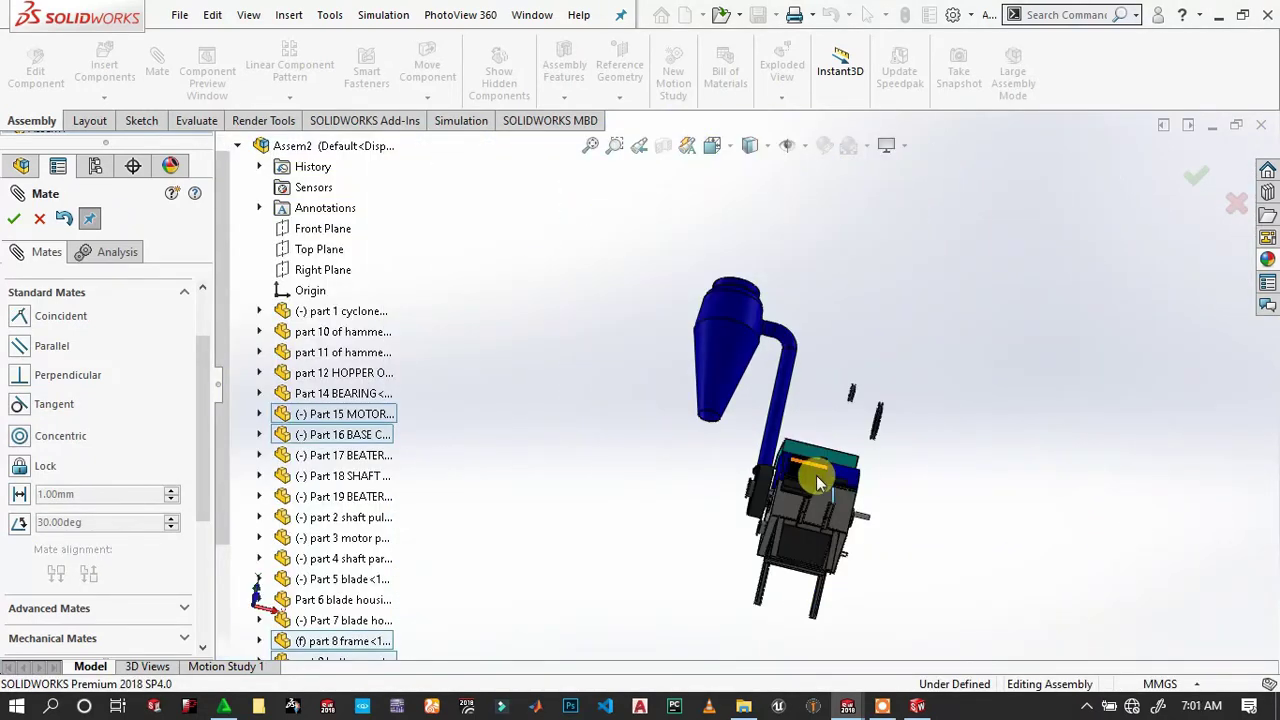
scroll(815, 500, down, 2)
scroll(802, 560, down, 2)
scroll(838, 430, down, 3)
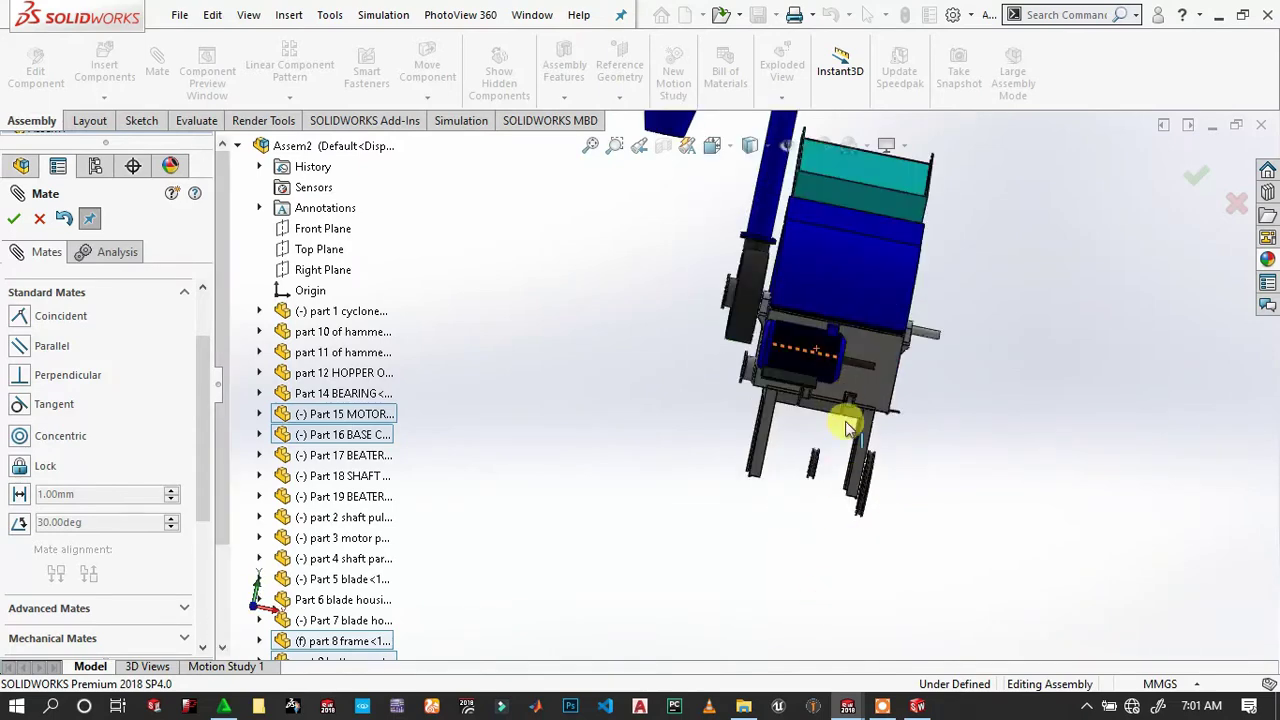
scroll(888, 392, down, 5)
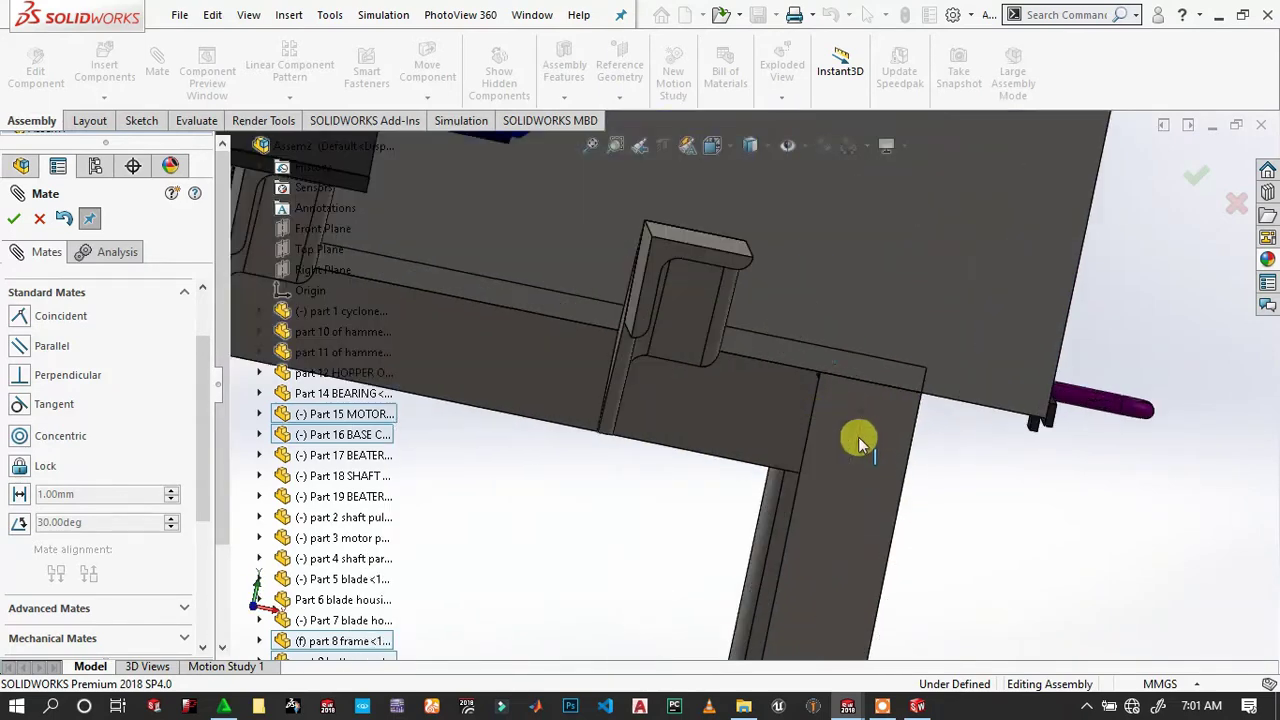
click(716, 256)
scroll(716, 256, up, 3)
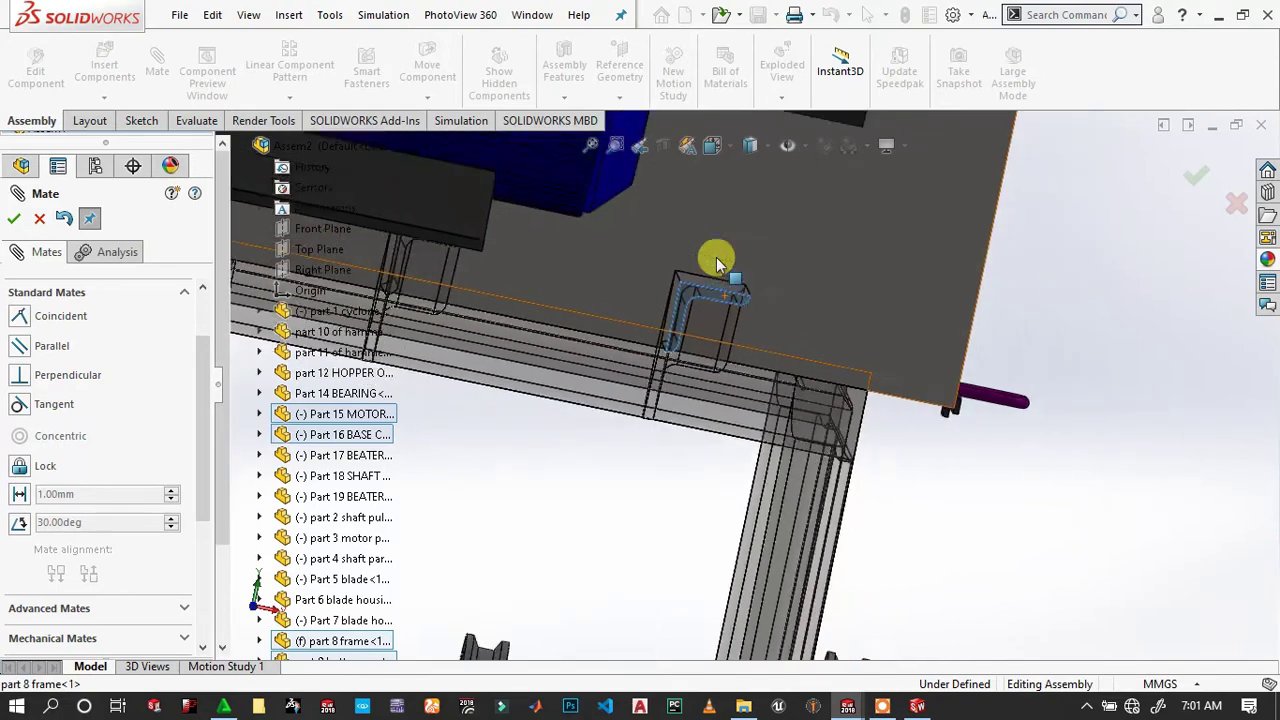
scroll(543, 260, up, 2)
scroll(603, 310, down, 3)
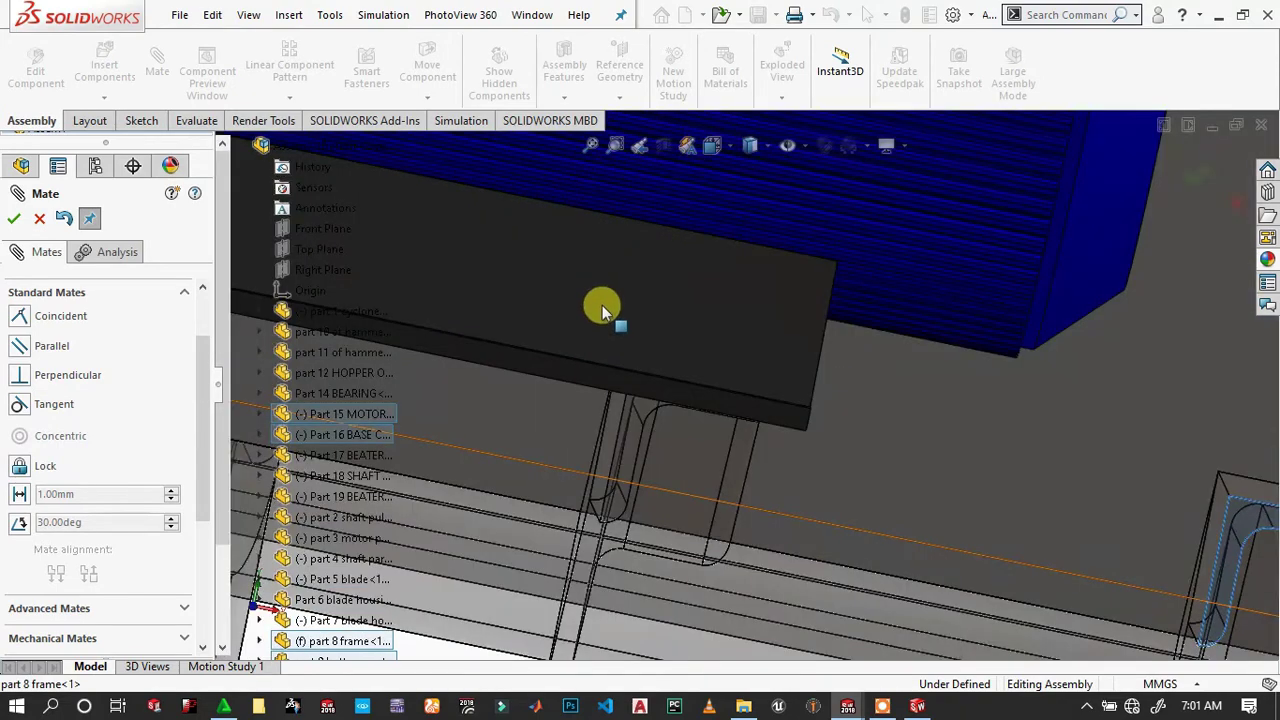
click(722, 403)
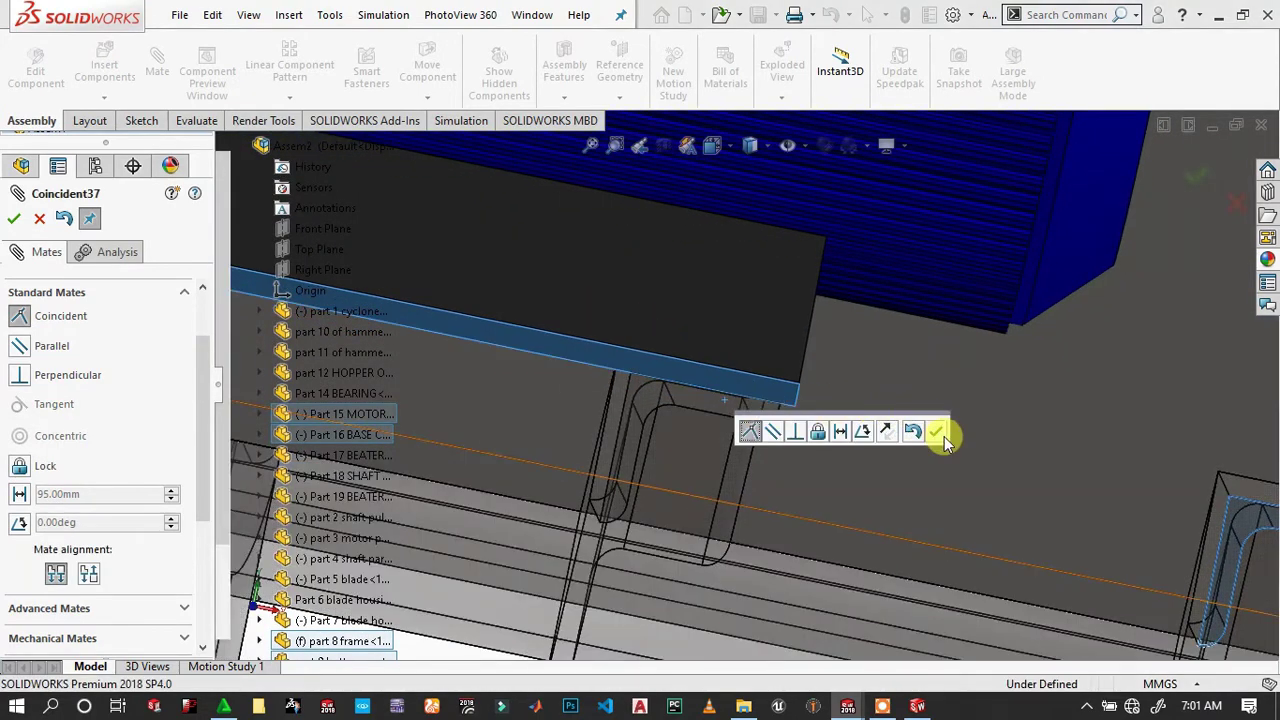
click(942, 435)
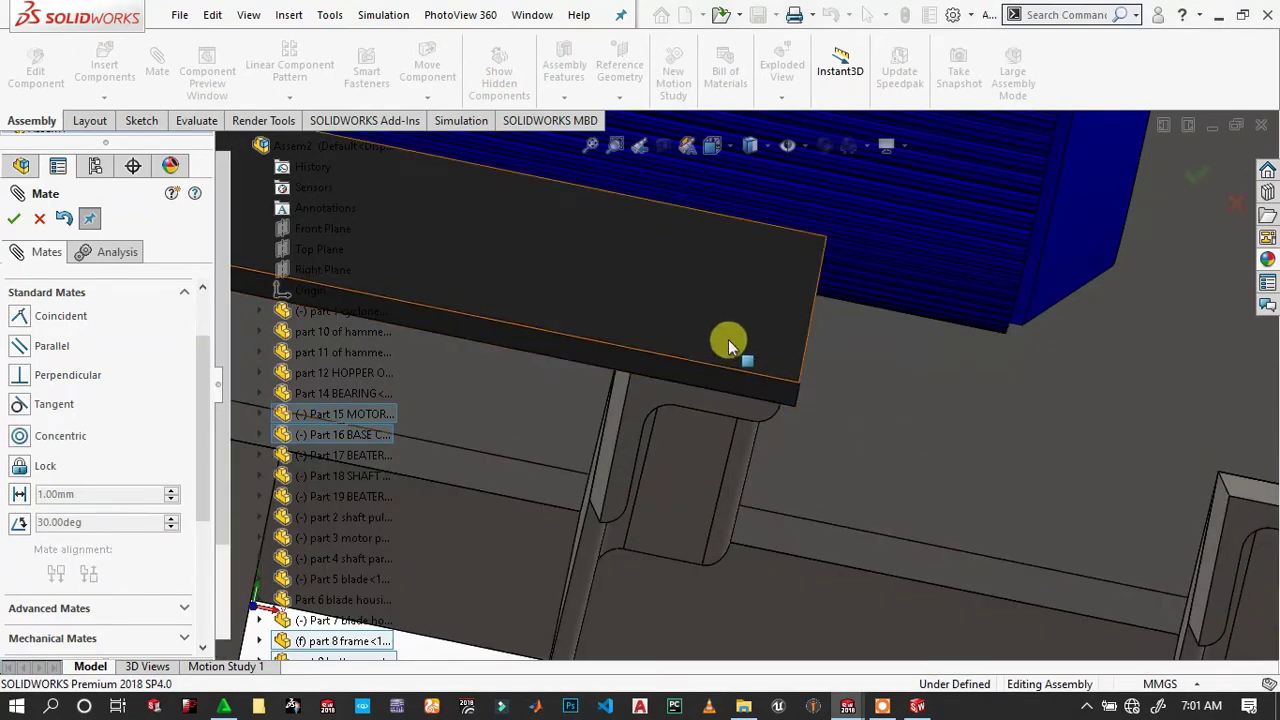
Add a third coincident mate between the frame's mounting face and the motor mount face.
middle_drag(1033, 425, 1271, 529)
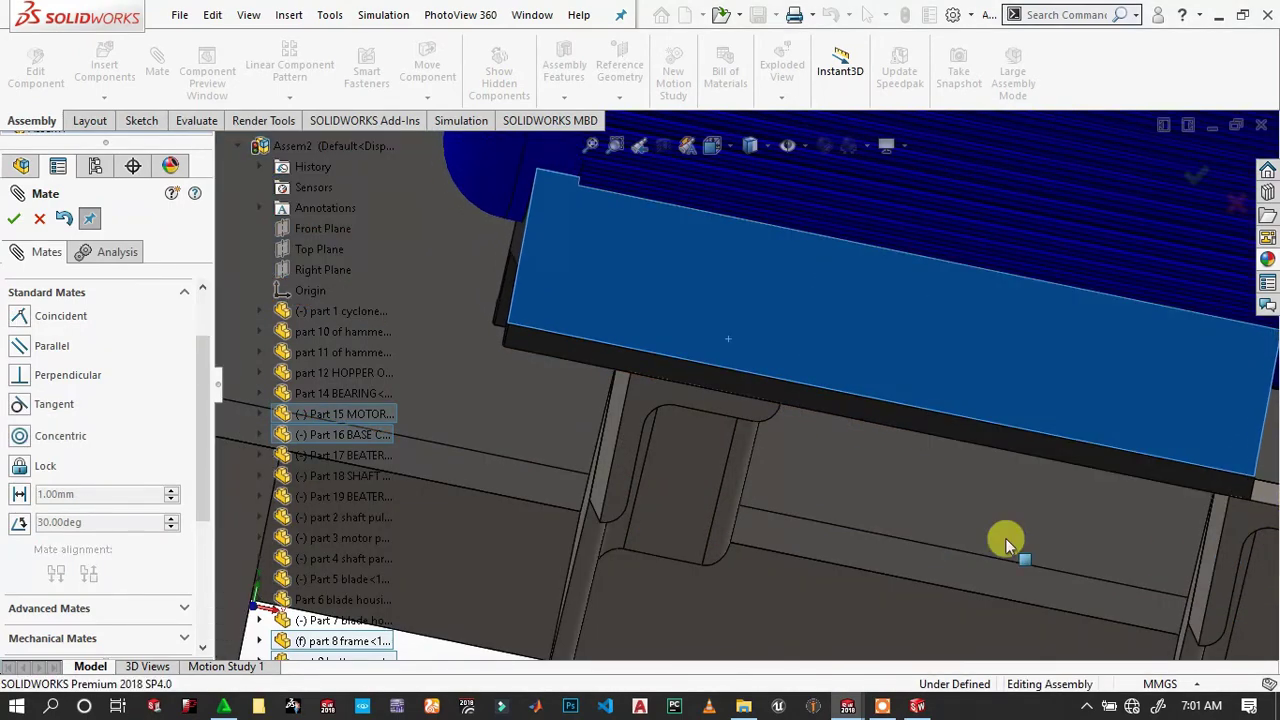
middle_drag(1006, 537, 593, 397)
scroll(812, 407, up, 3)
middle_drag(812, 407, 657, 403)
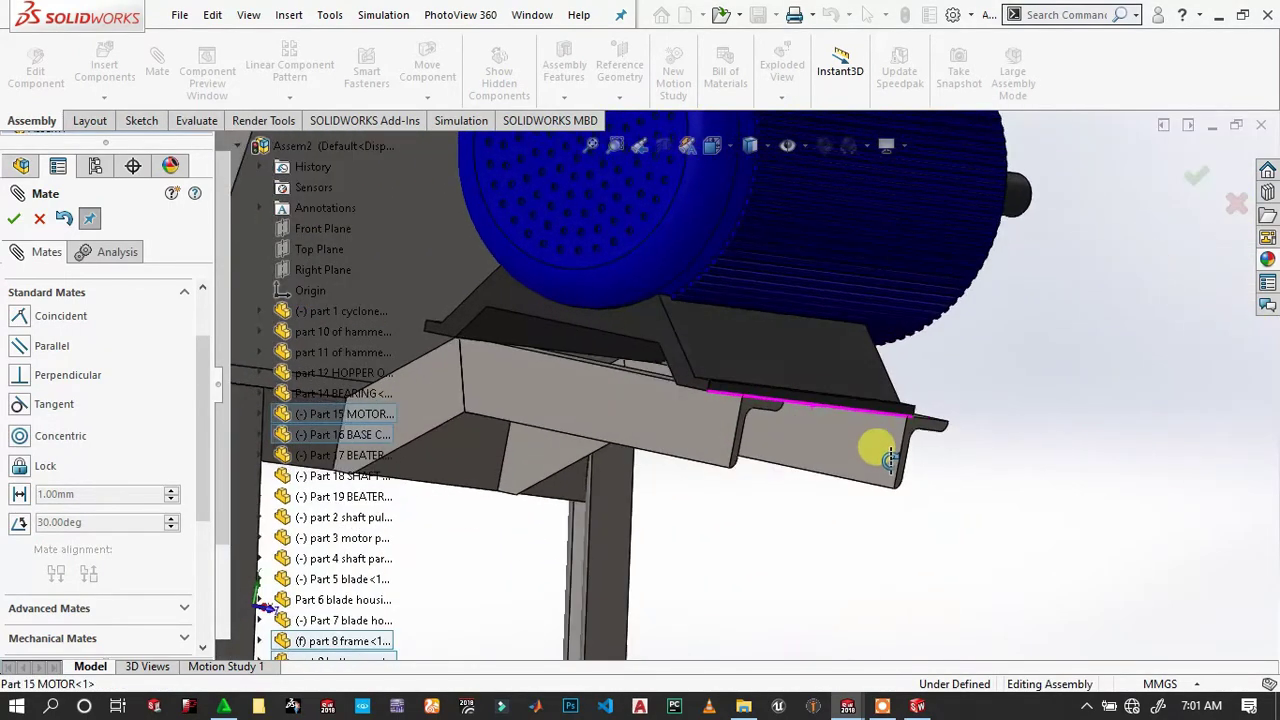
click(653, 425)
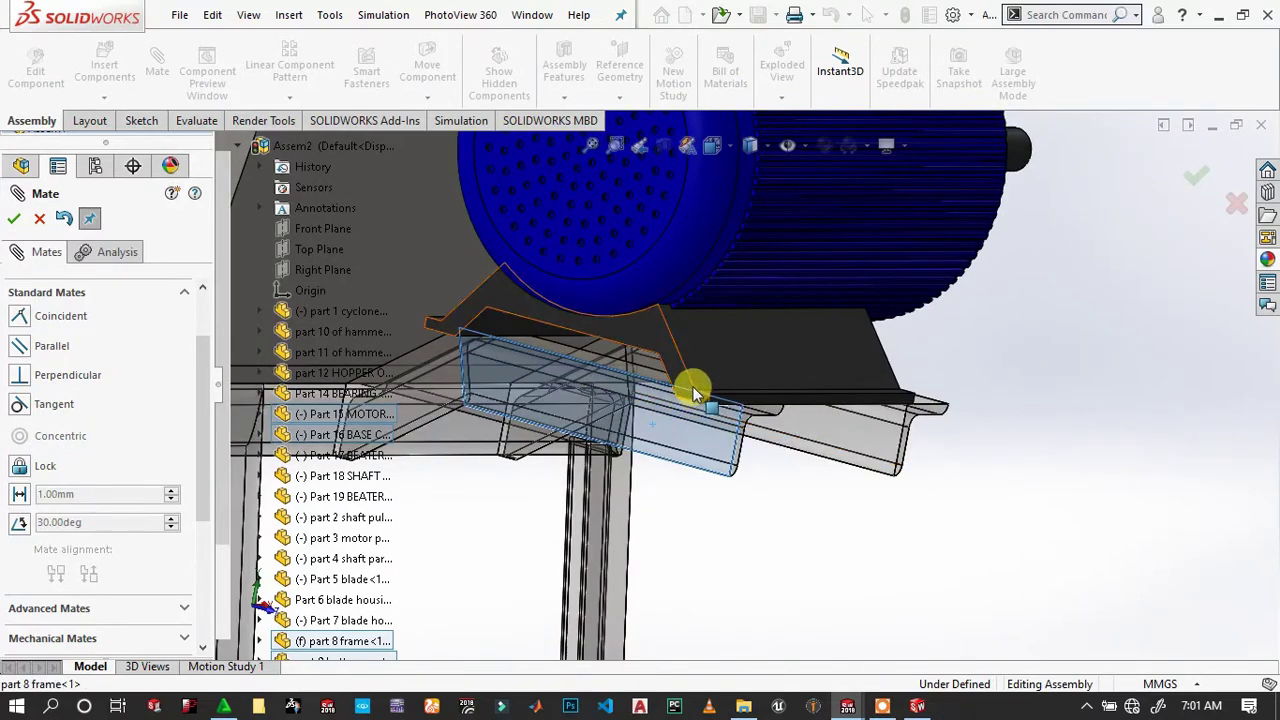
click(683, 383)
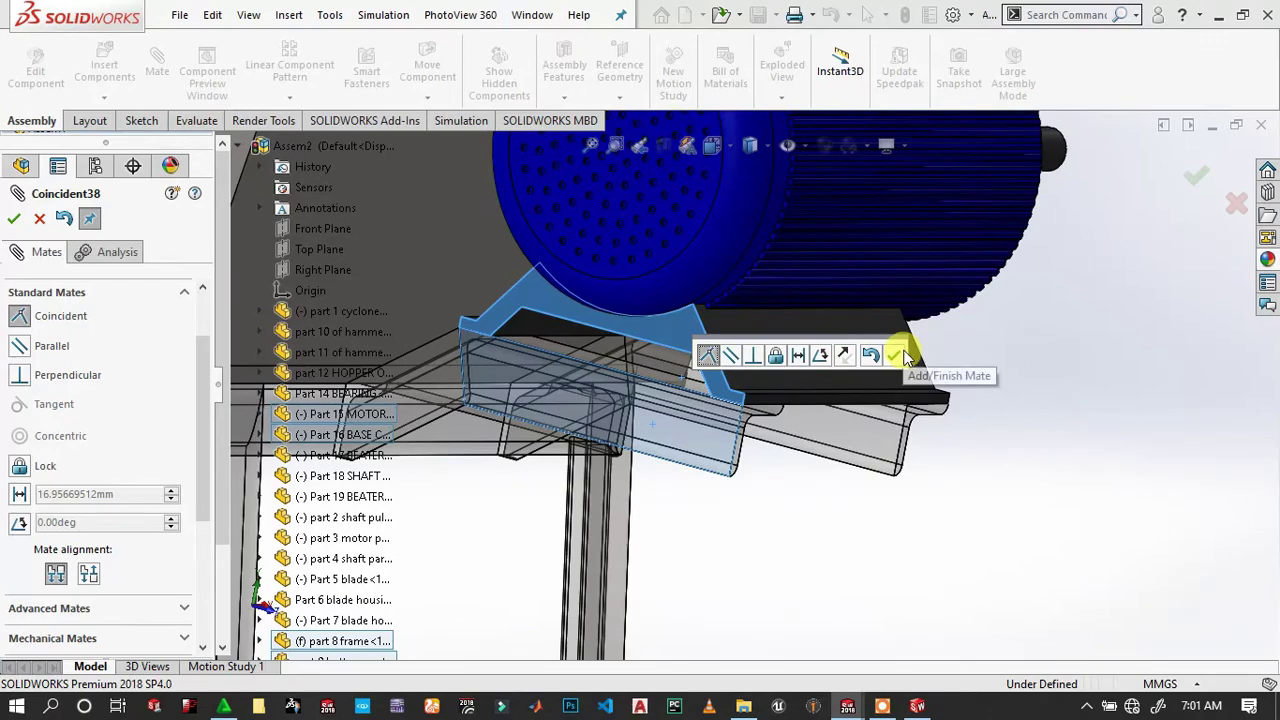
click(896, 356)
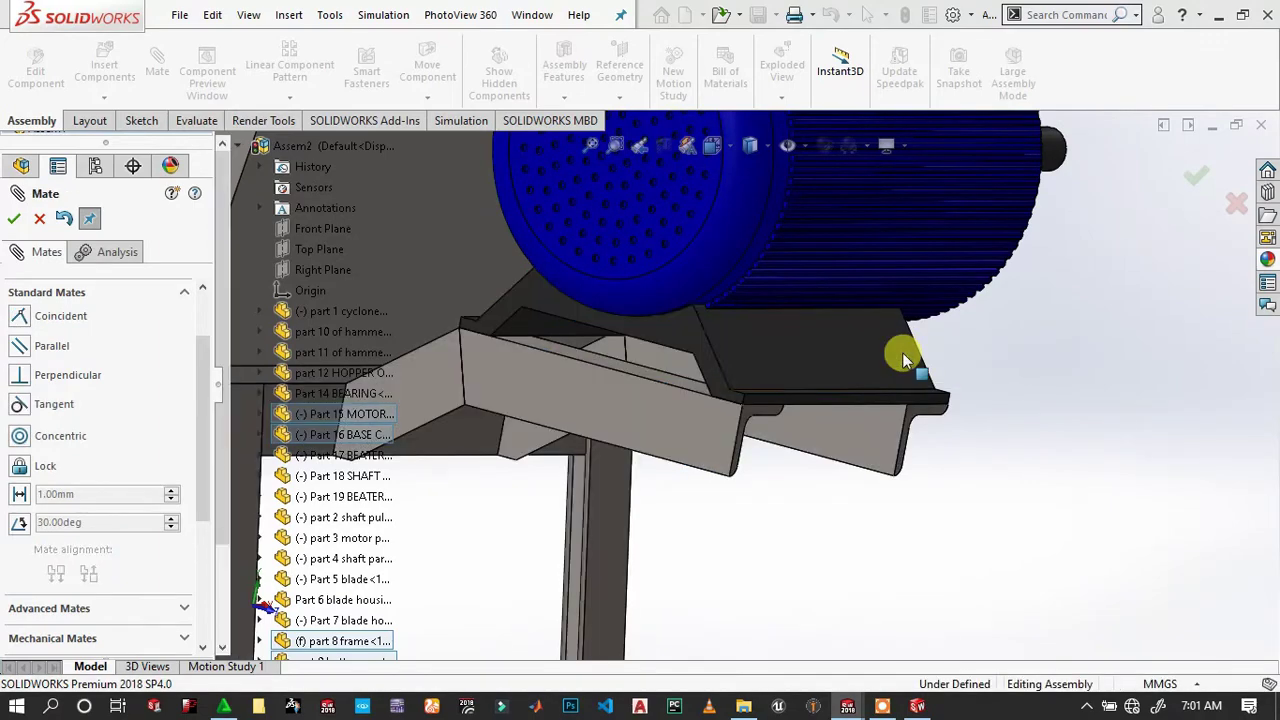
Orbit around the machine to inspect the seated motor, legs and hopper.
click(755, 370)
middle_drag(755, 370, 565, 312)
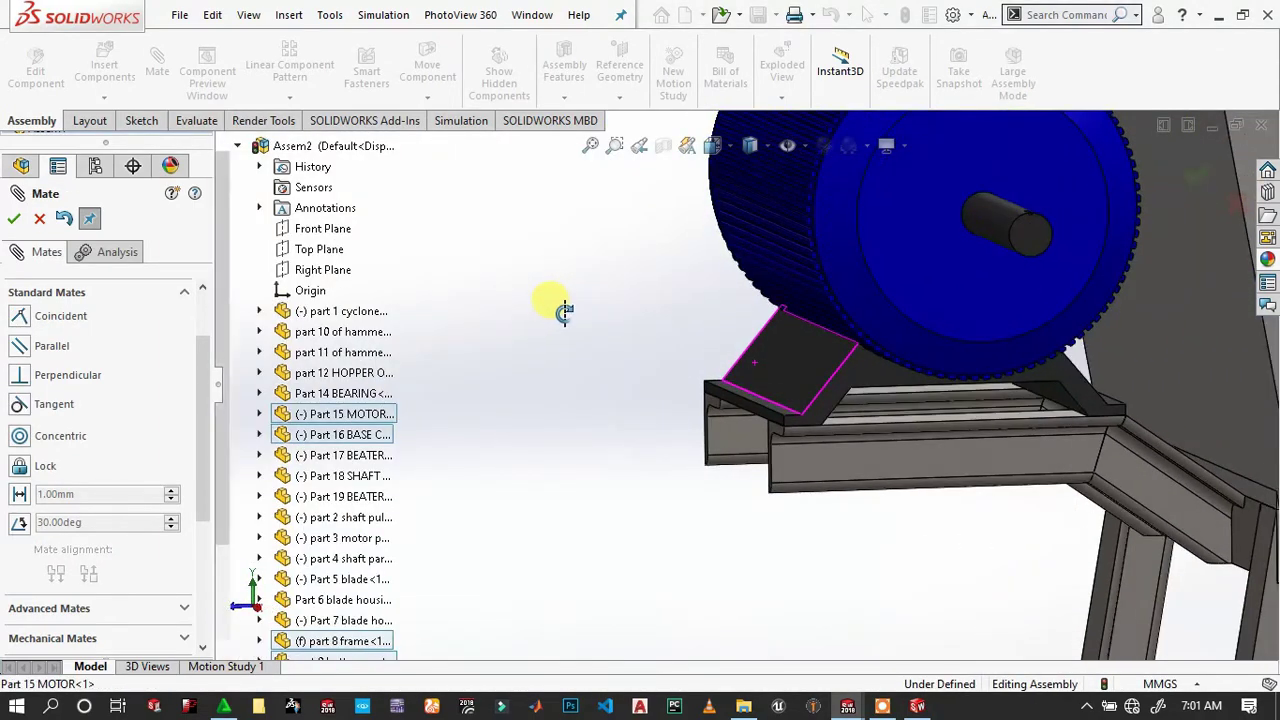
scroll(590, 325, up, 5)
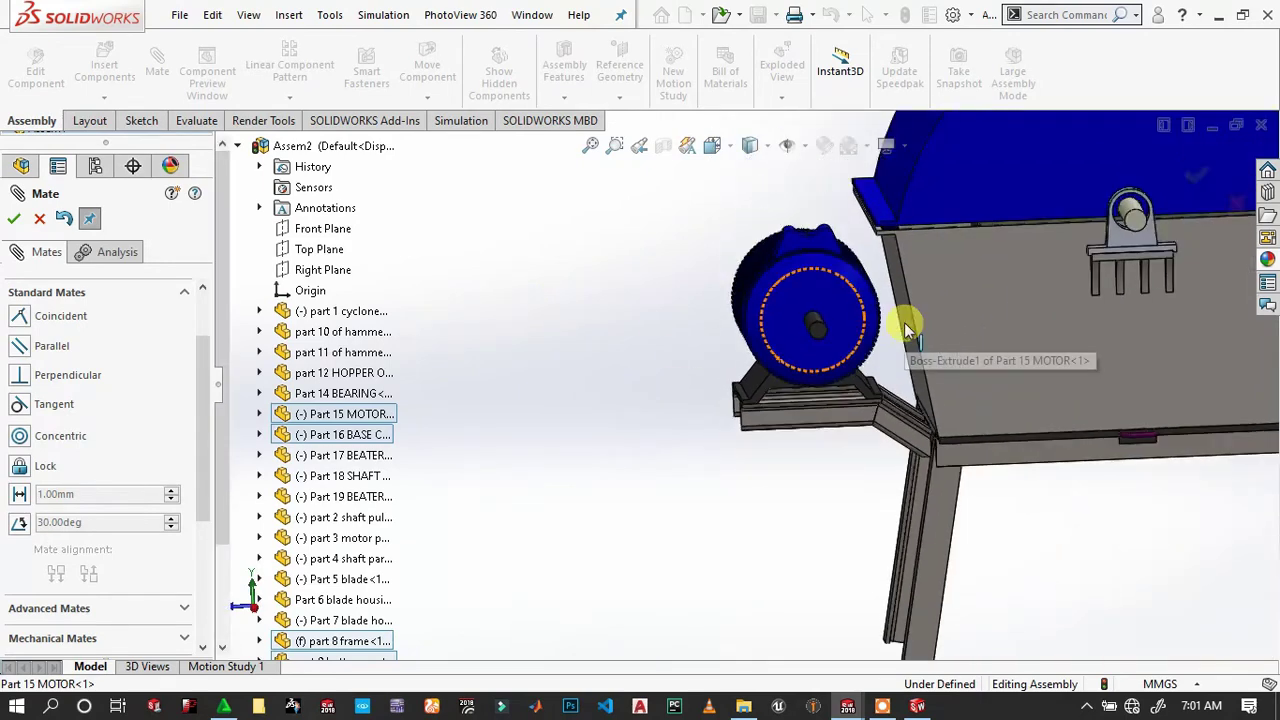
mouse_move(905, 330)
middle_down()
mouse_move(929, 300)
mouse_move(1007, 338)
middle_up()
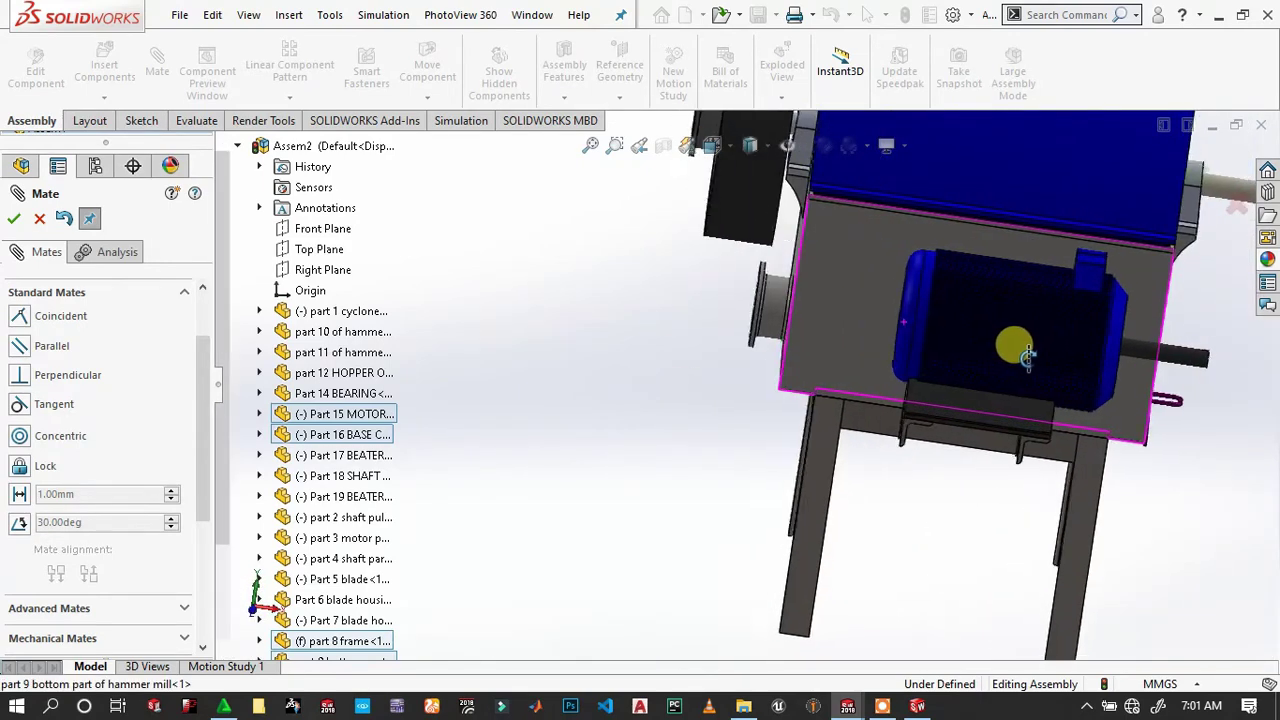
scroll(1108, 315, up, 3)
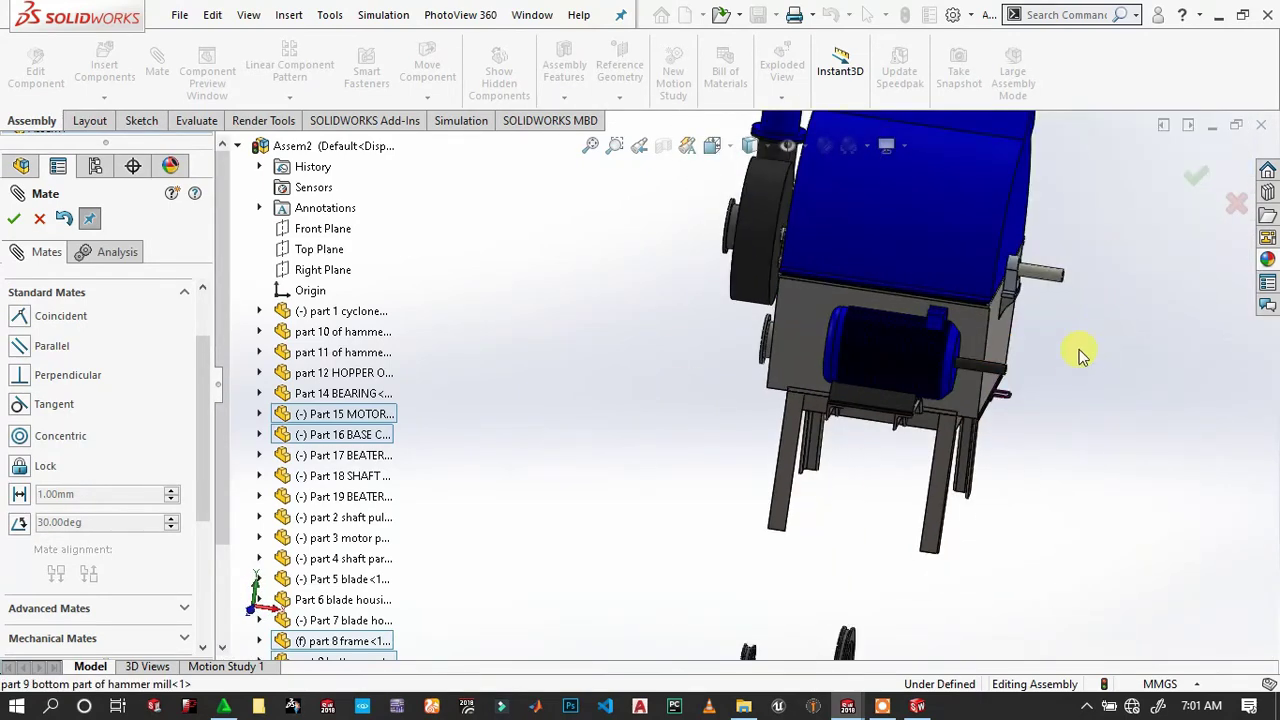
middle_drag(1080, 355, 982, 452)
scroll(850, 335, up, 3)
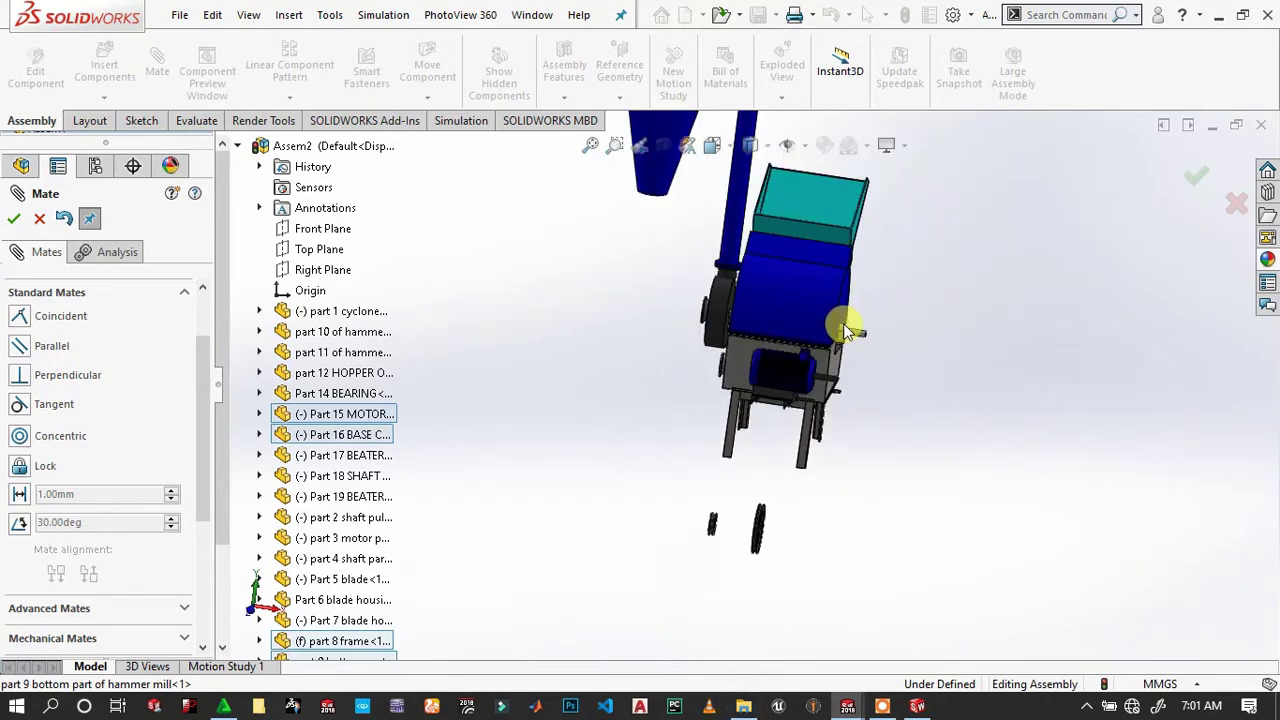
mouse_move(848, 330)
middle_down()
mouse_move(800, 349)
mouse_move(663, 294)
mouse_move(845, 370)
mouse_move(872, 397)
middle_up()
scroll(872, 397, up, 2)
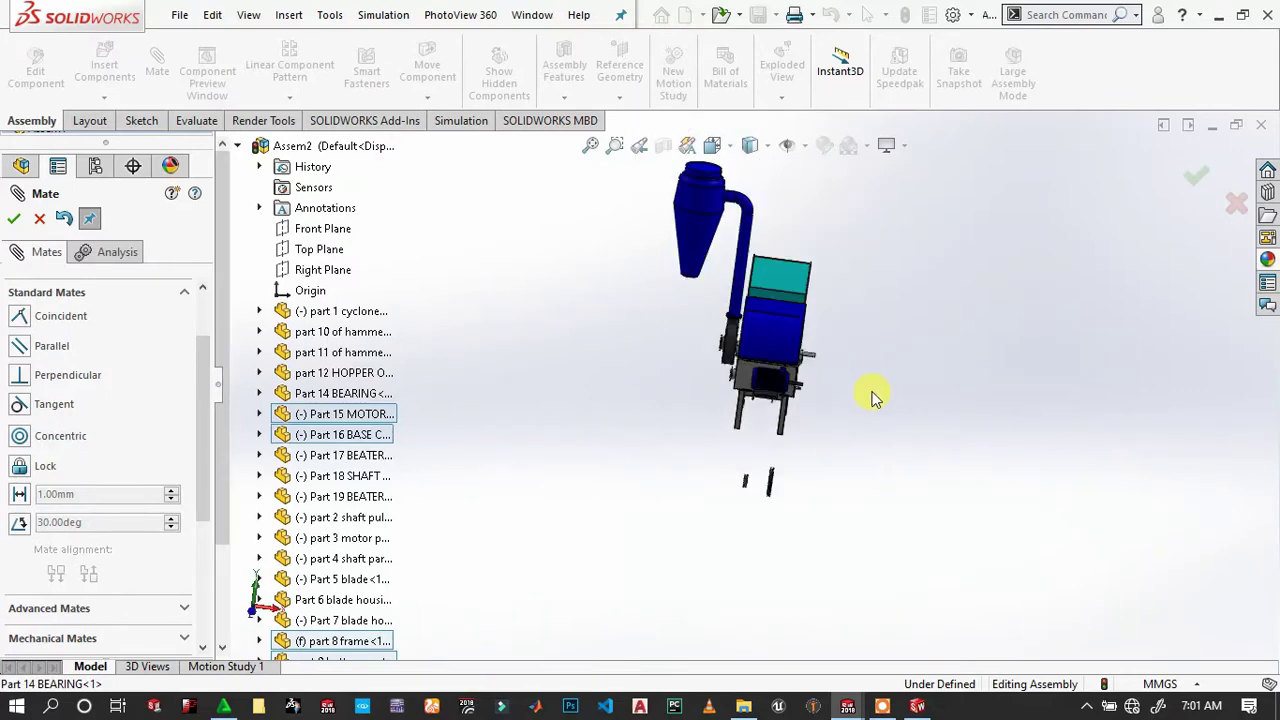
mouse_move(689, 381)
middle_down()
mouse_move(651, 354)
mouse_move(629, 366)
mouse_move(651, 391)
middle_up()
scroll(948, 340, down, 5)
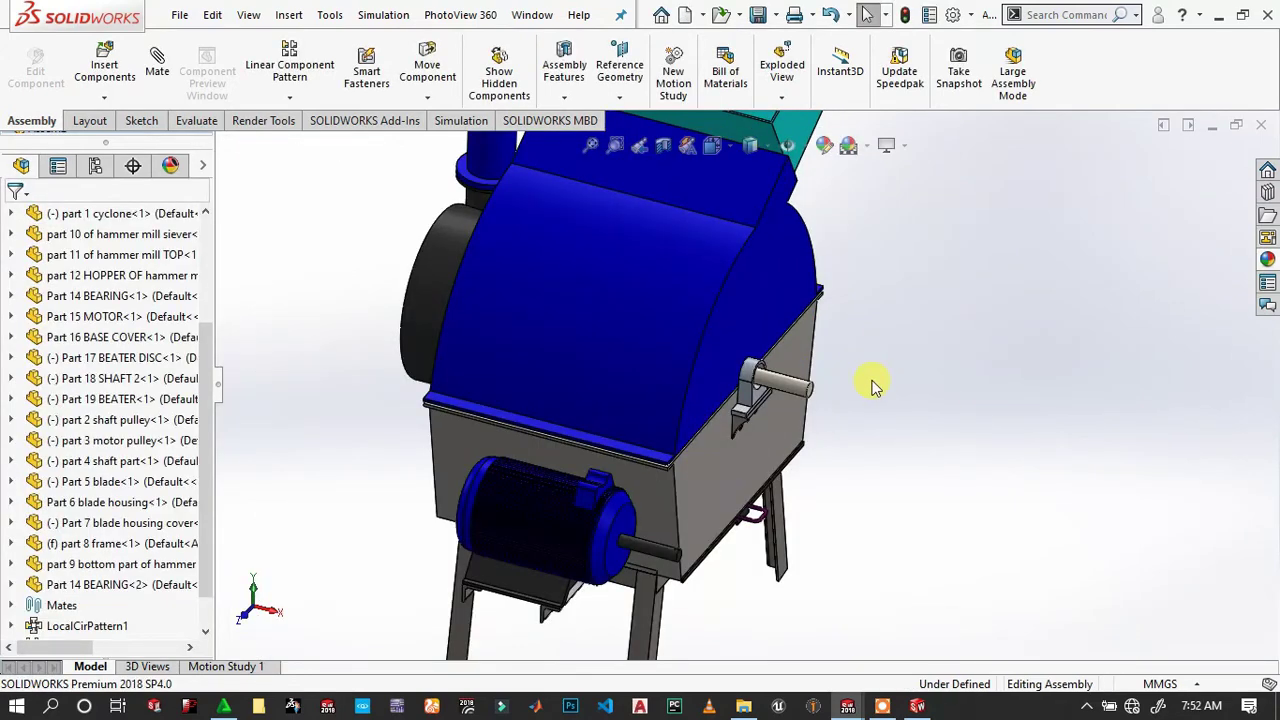
Mate the small pulley's 12mm bore concentric with the motor shaft.
scroll(946, 320, up, 3)
scroll(780, 425, up, 2)
scroll(617, 531, down, 3)
scroll(647, 643, down, 2)
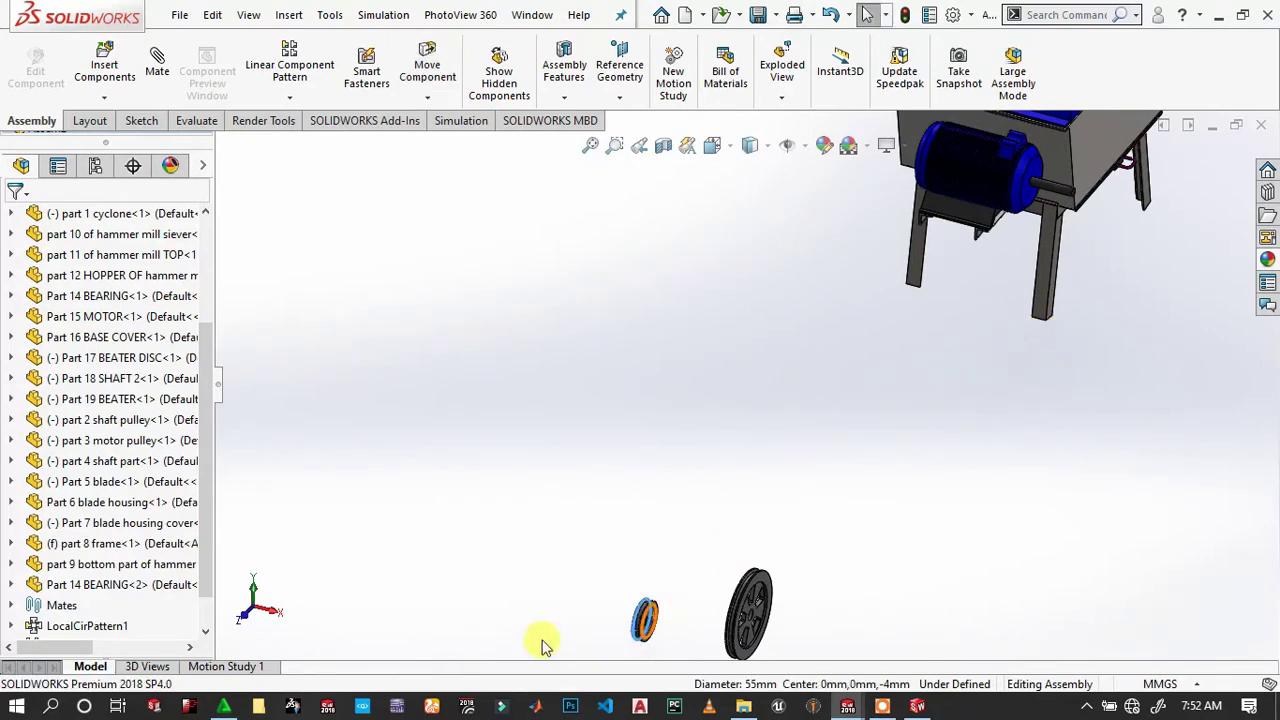
scroll(730, 612, up, 2)
scroll(765, 595, down, 2)
scroll(714, 480, down, 2)
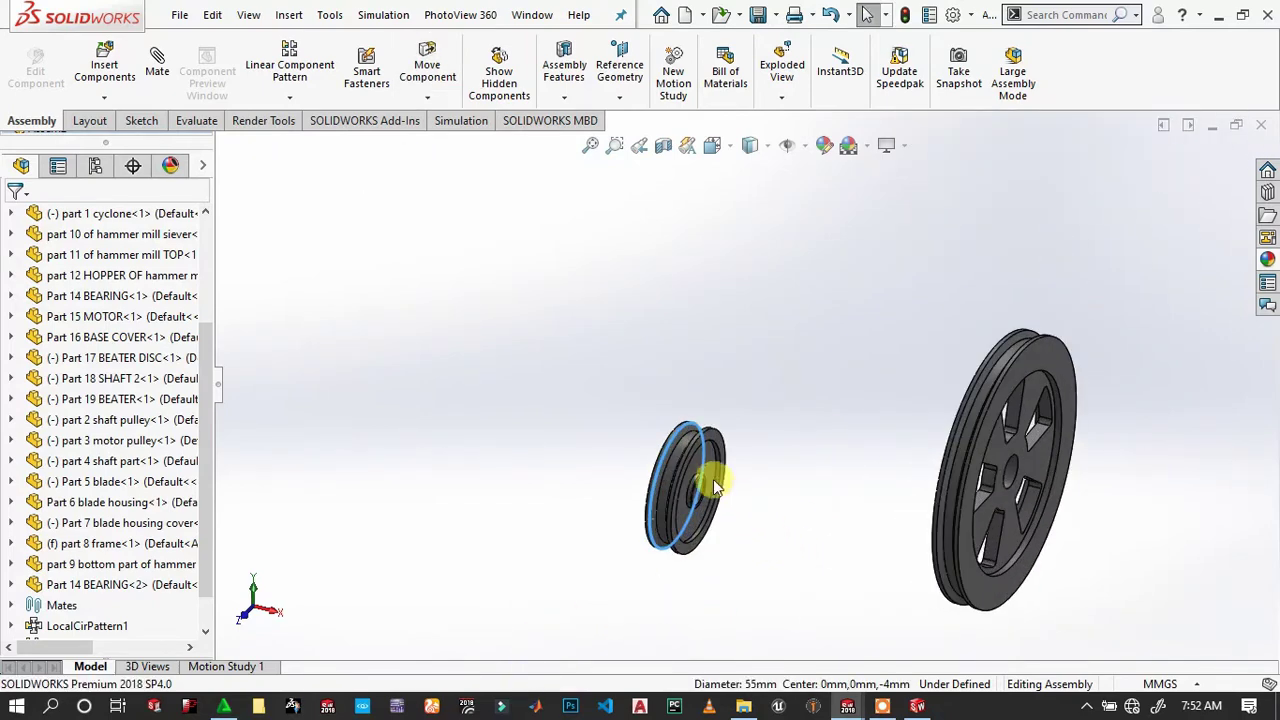
scroll(650, 452, down, 2)
click(644, 412)
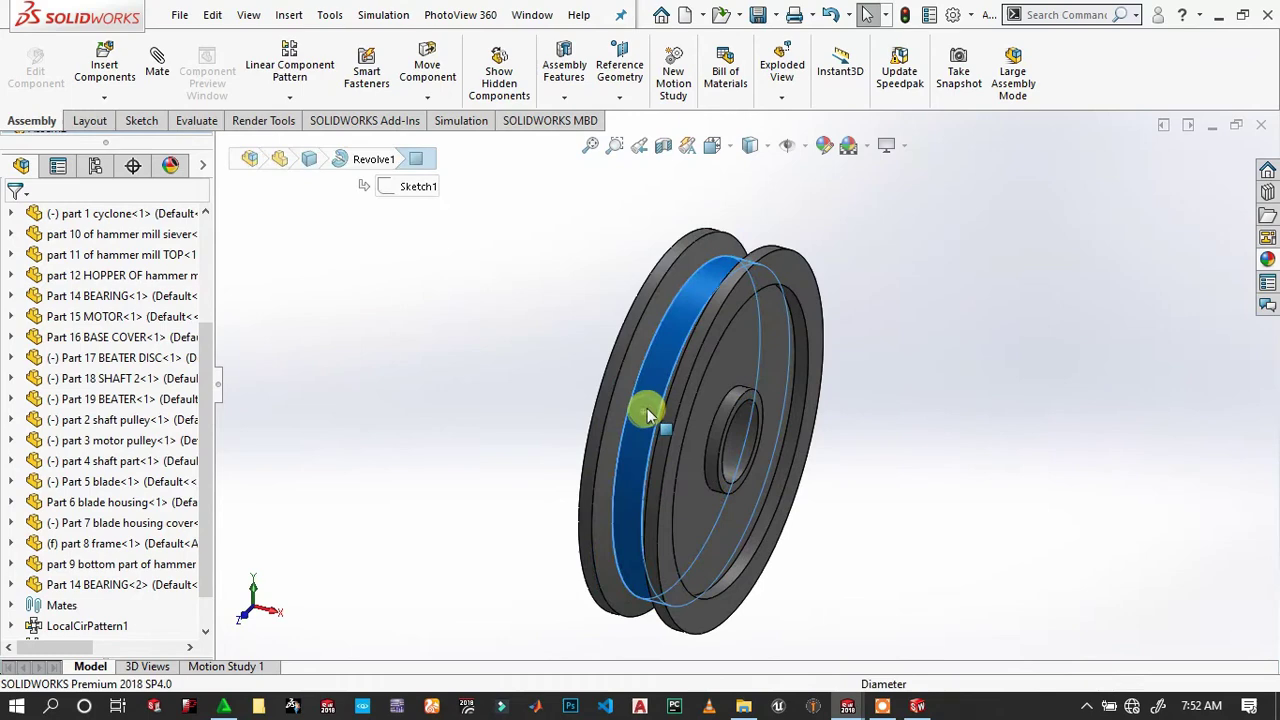
click(732, 440)
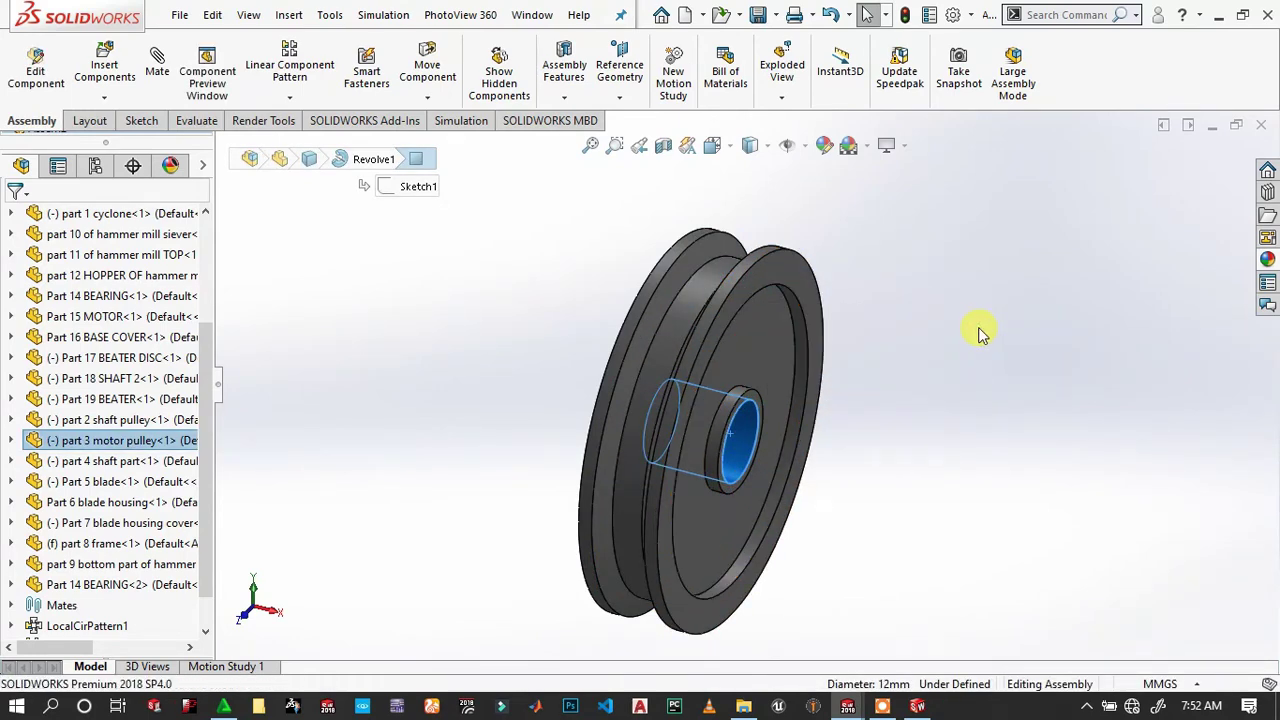
key(m)
scroll(1000, 350, up, 2)
scroll(1016, 378, up, 3)
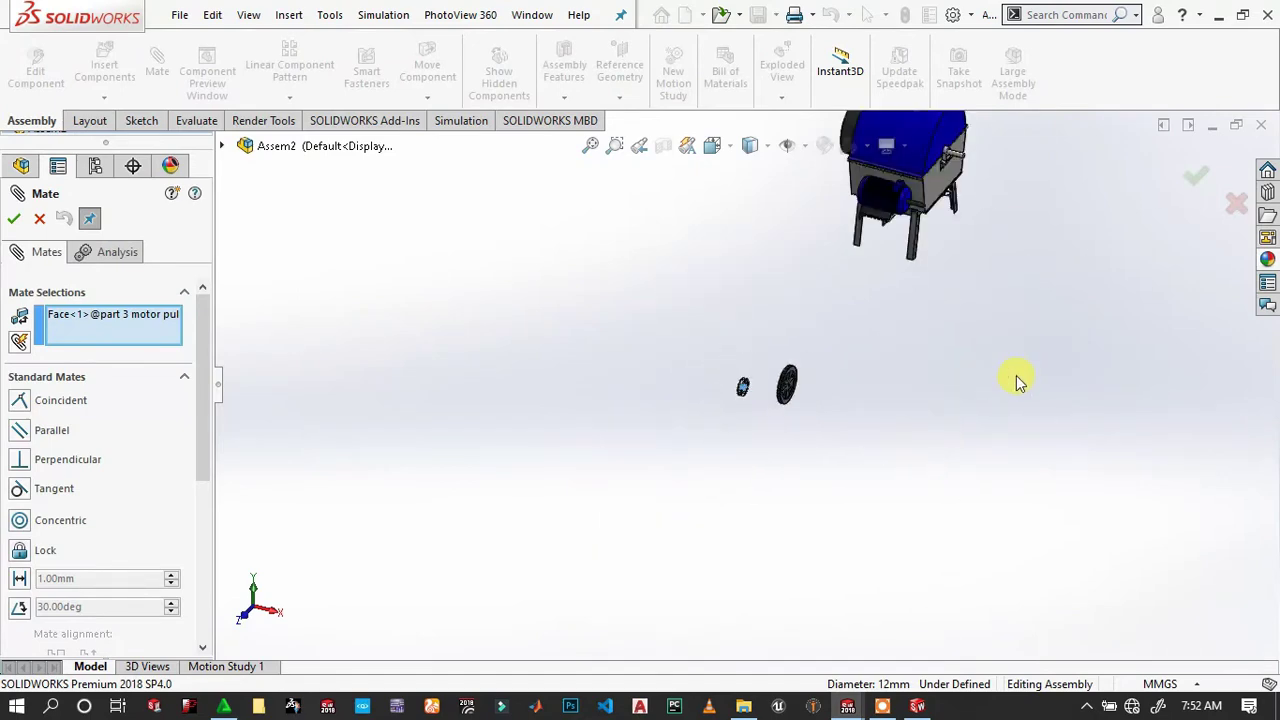
scroll(903, 251, down, 1)
scroll(786, 337, down, 2)
scroll(751, 292, down, 3)
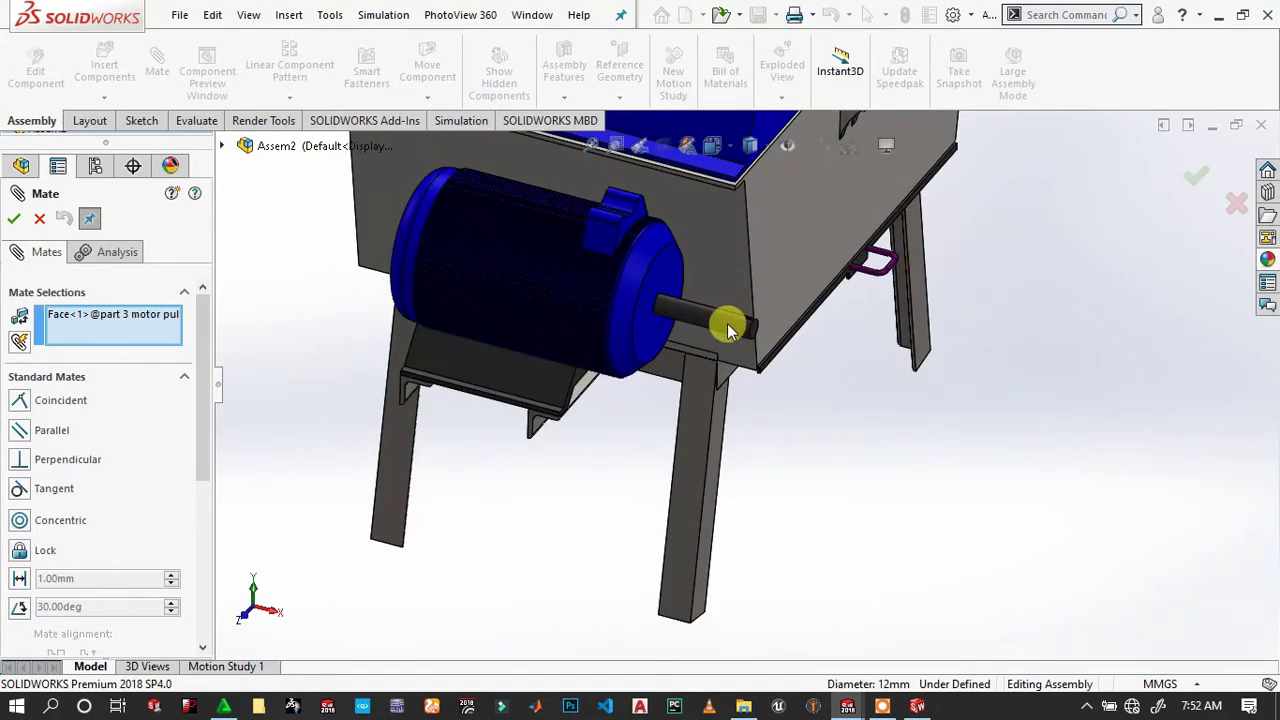
click(741, 330)
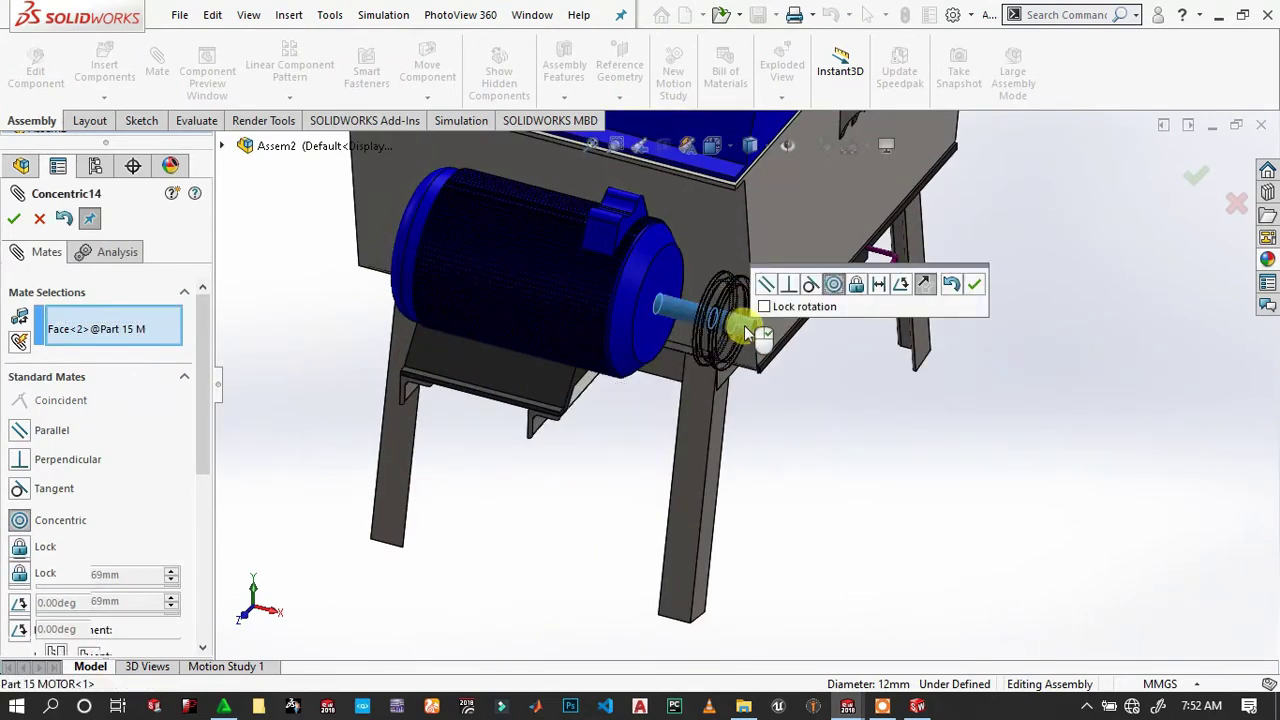
click(975, 283)
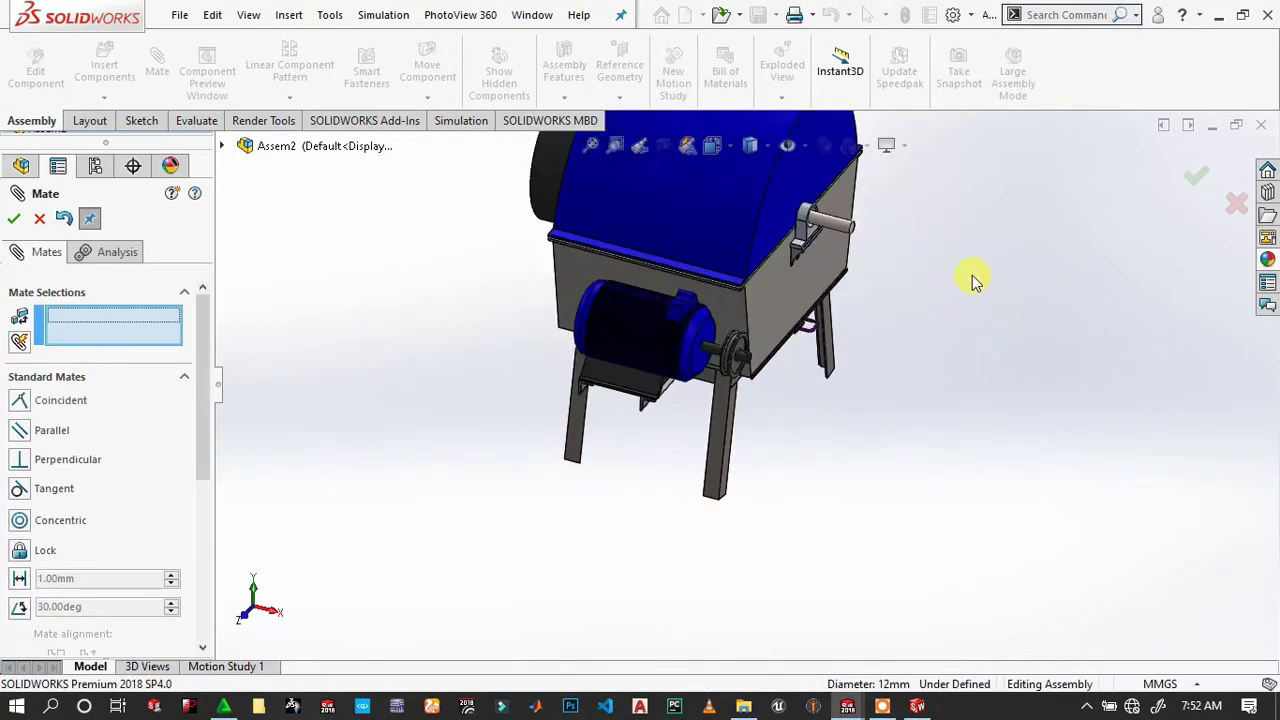
Mate the large shaft pulley concentric with the rotor shaft.
scroll(815, 312, down, 3)
click(766, 308)
scroll(770, 300, up, 1)
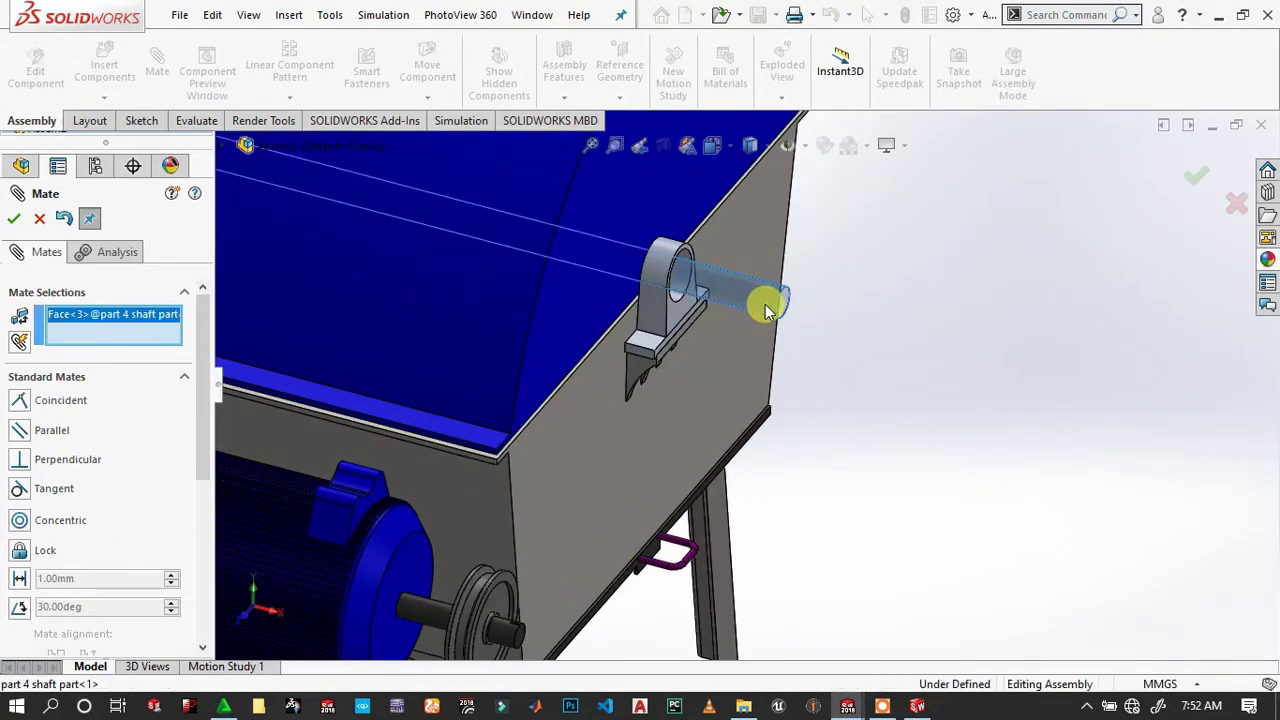
scroll(785, 330, up, 2)
scroll(790, 380, up, 2)
scroll(650, 525, down, 1)
scroll(623, 580, down, 2)
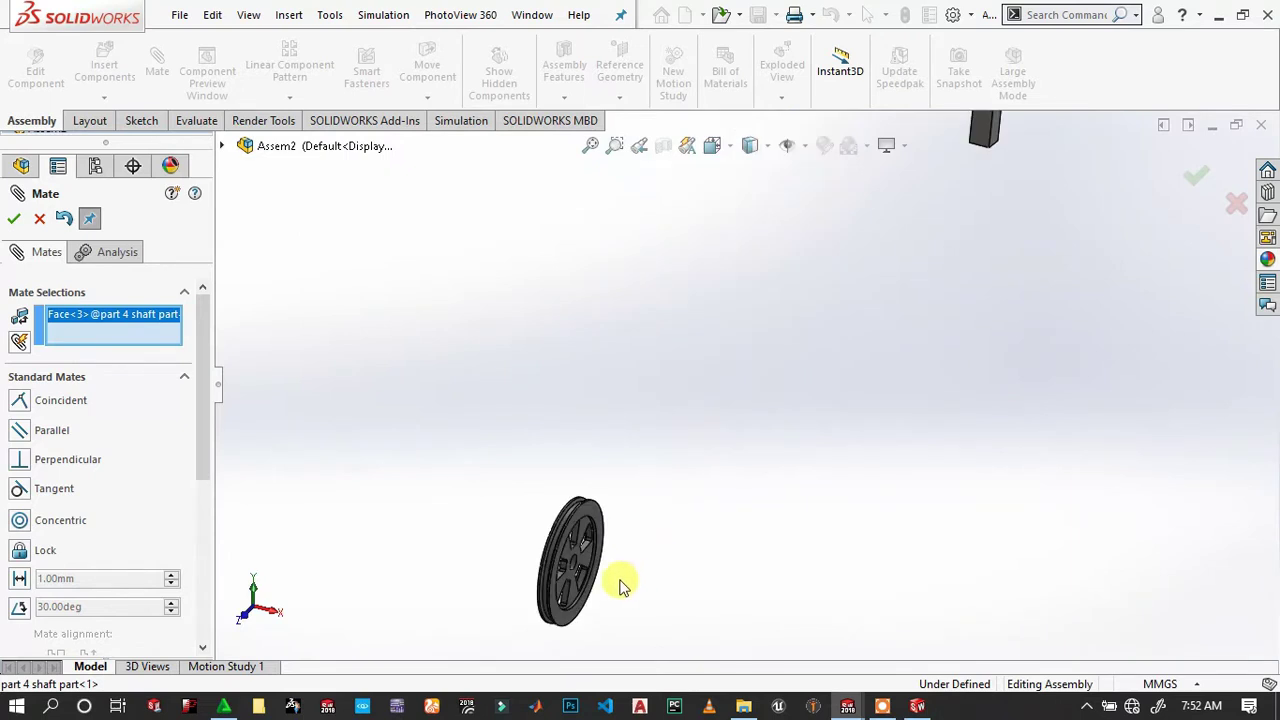
scroll(548, 493, down, 3)
click(535, 390)
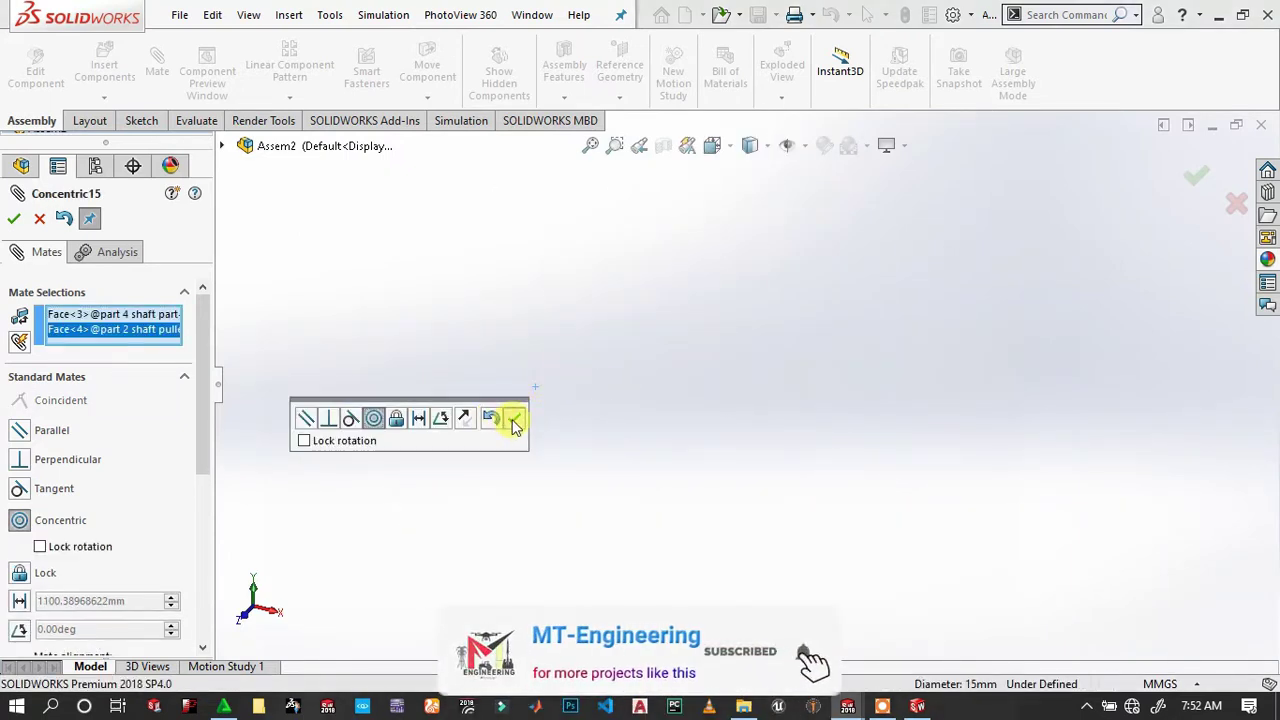
click(515, 425)
Make the large pulley's side face coincident with the motor pulley face.
scroll(994, 325, up, 2)
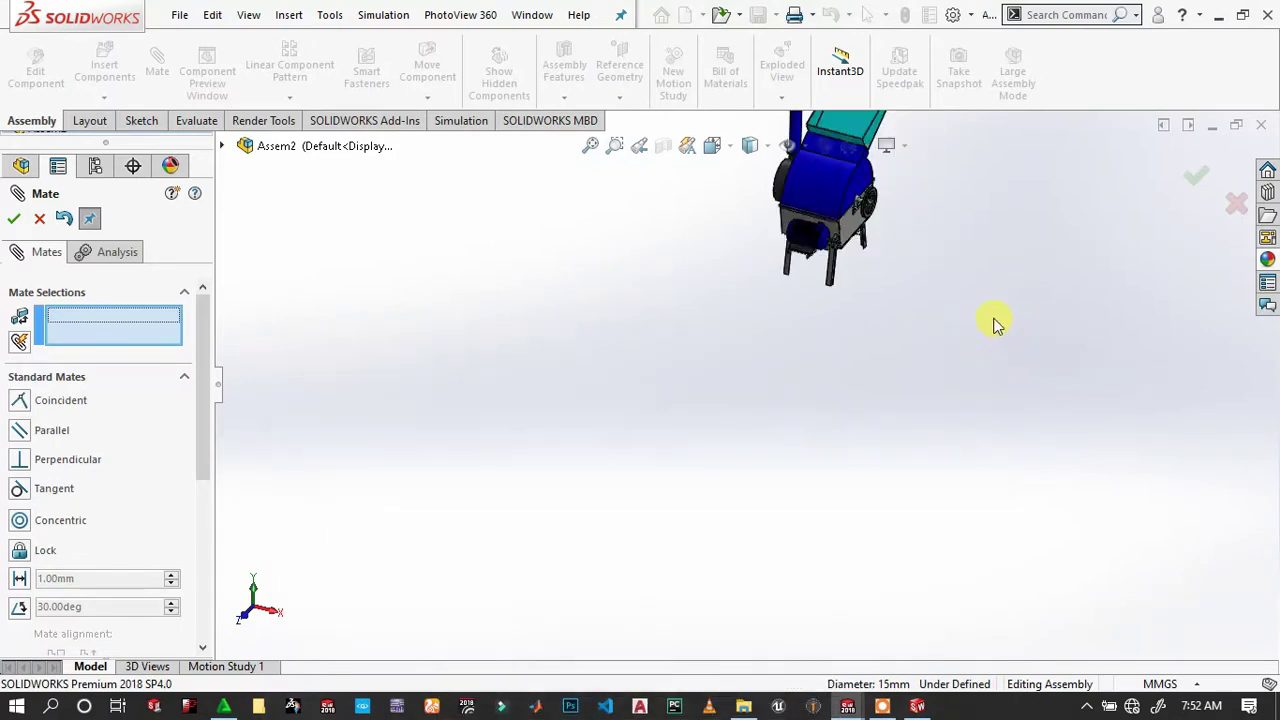
scroll(766, 251, down, 3)
scroll(760, 223, down, 2)
scroll(808, 240, down, 2)
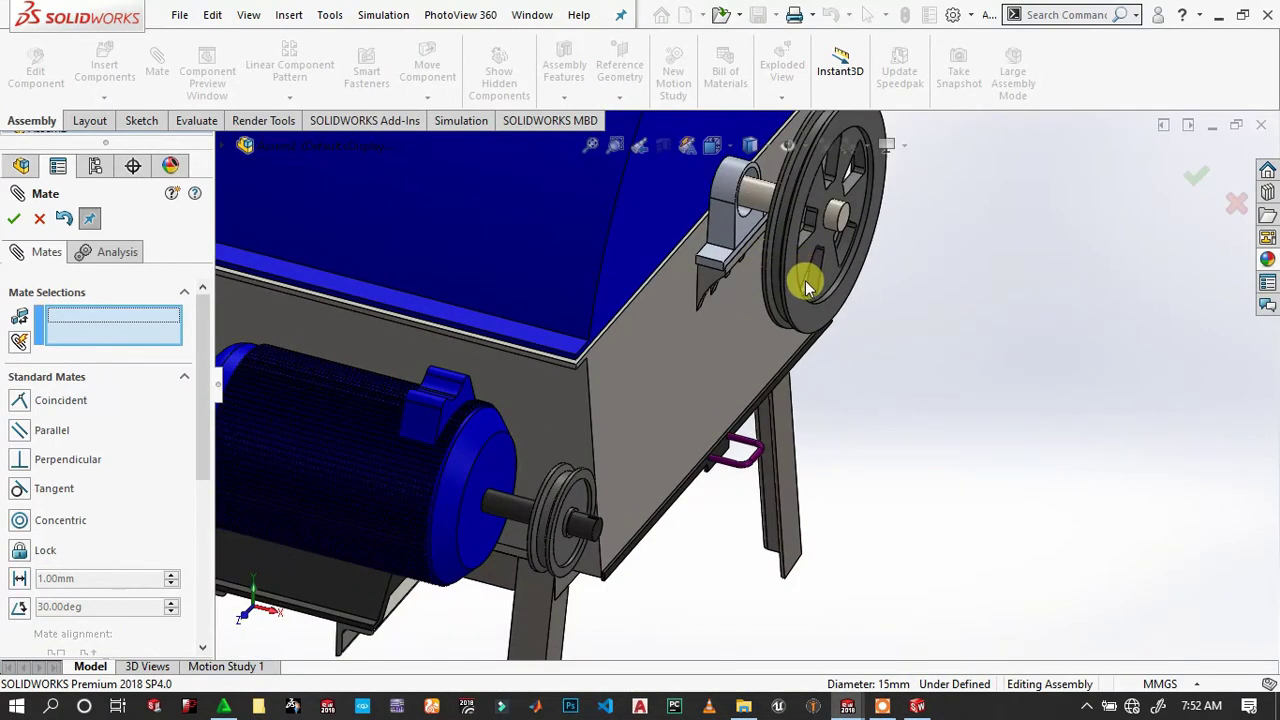
scroll(808, 287, down, 1)
click(799, 327)
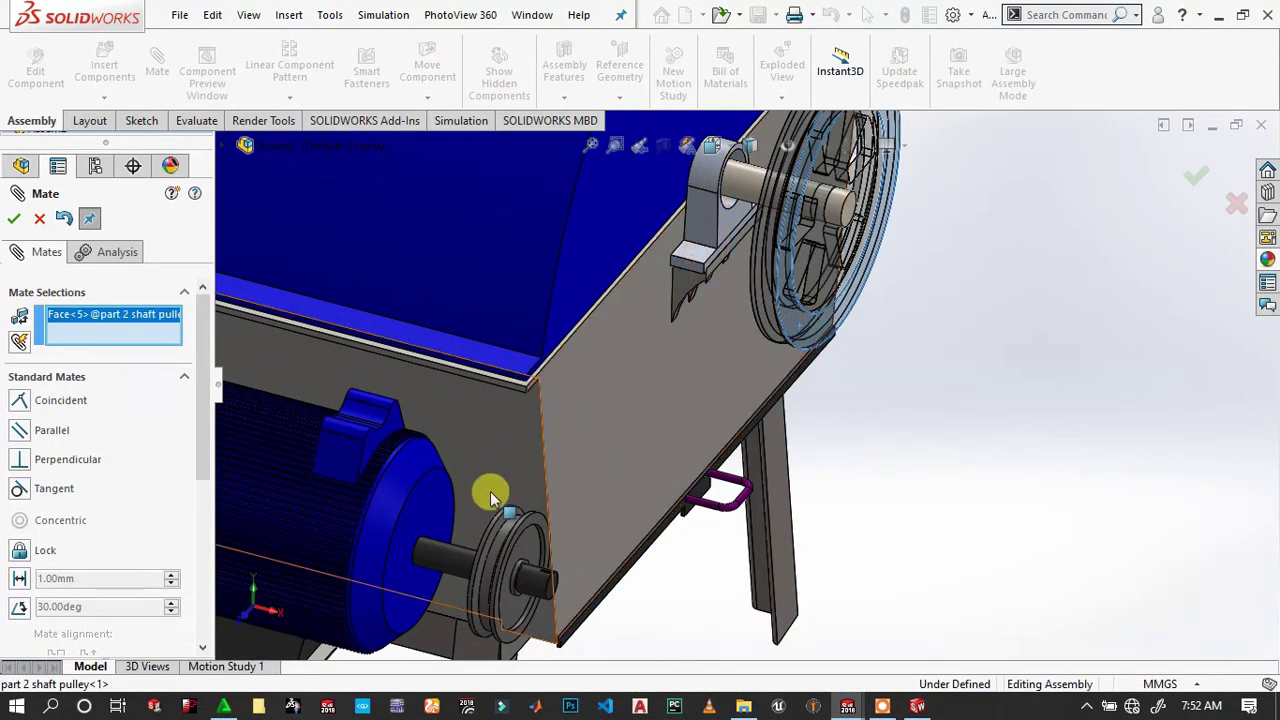
click(533, 519)
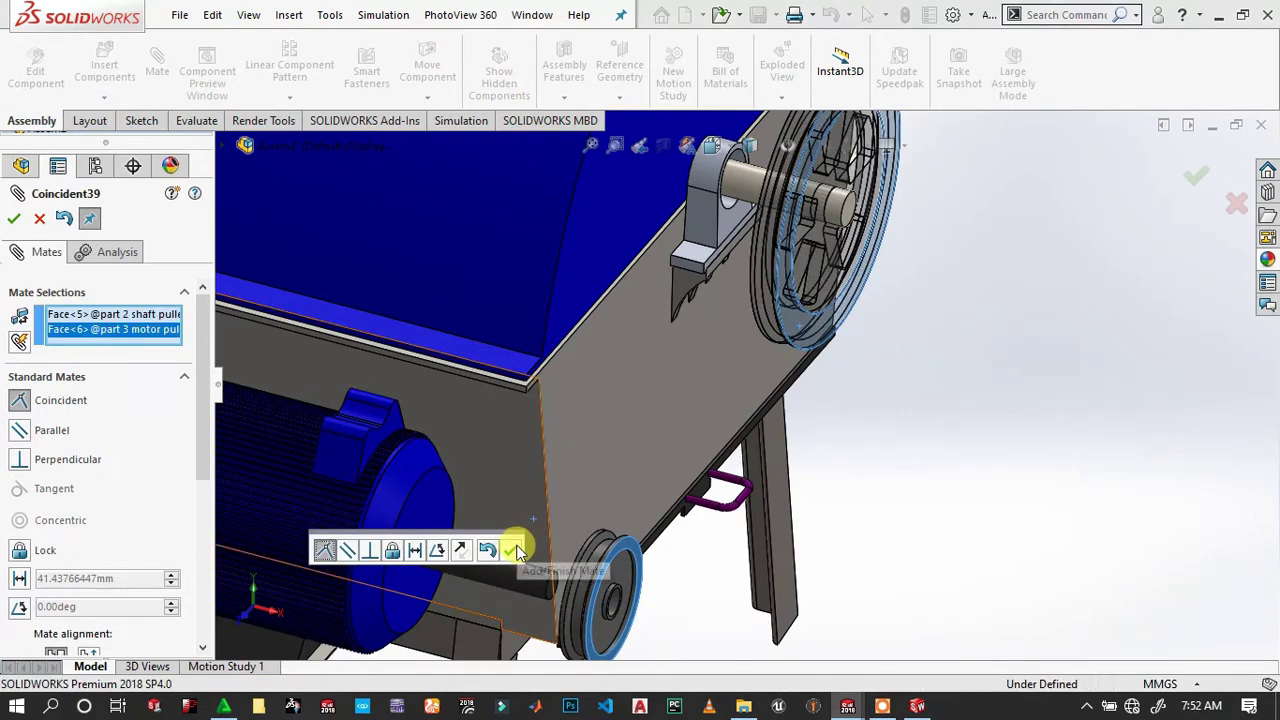
click(513, 549)
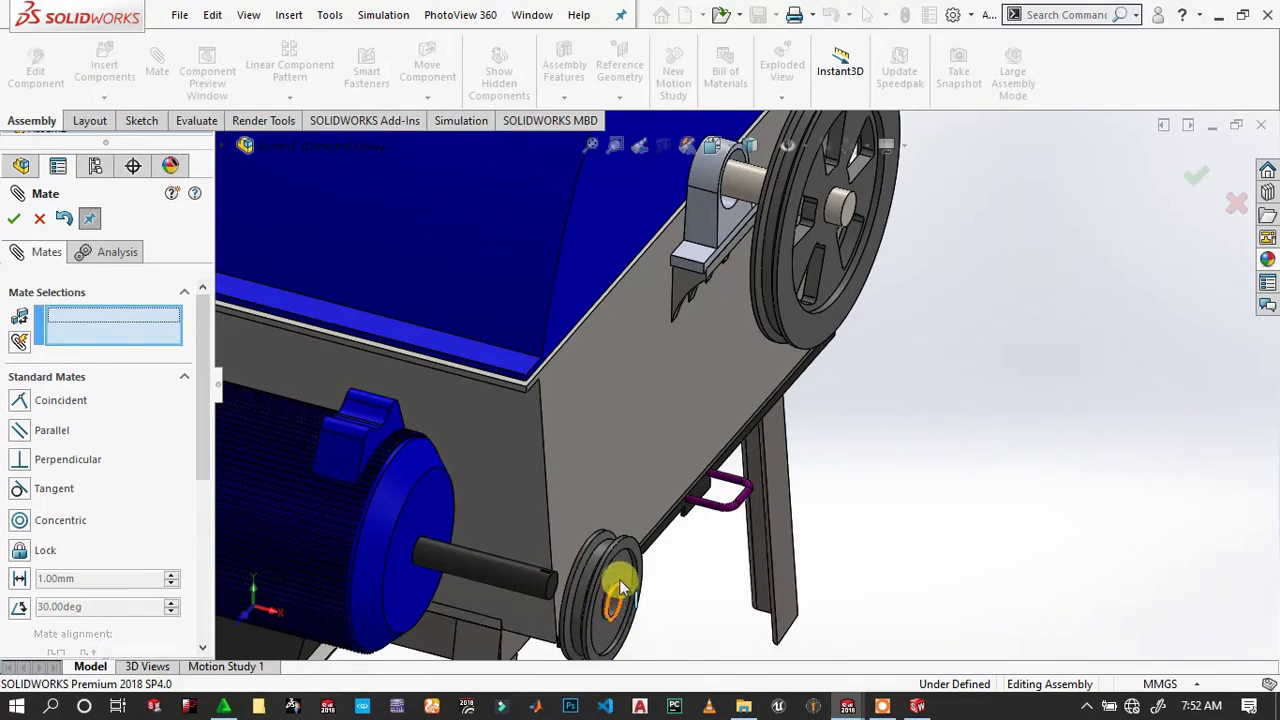
Add a flipped Distance mate between the motor pulley hub face and the motor shaft end.
scroll(619, 579, down, 3)
scroll(685, 535, down, 3)
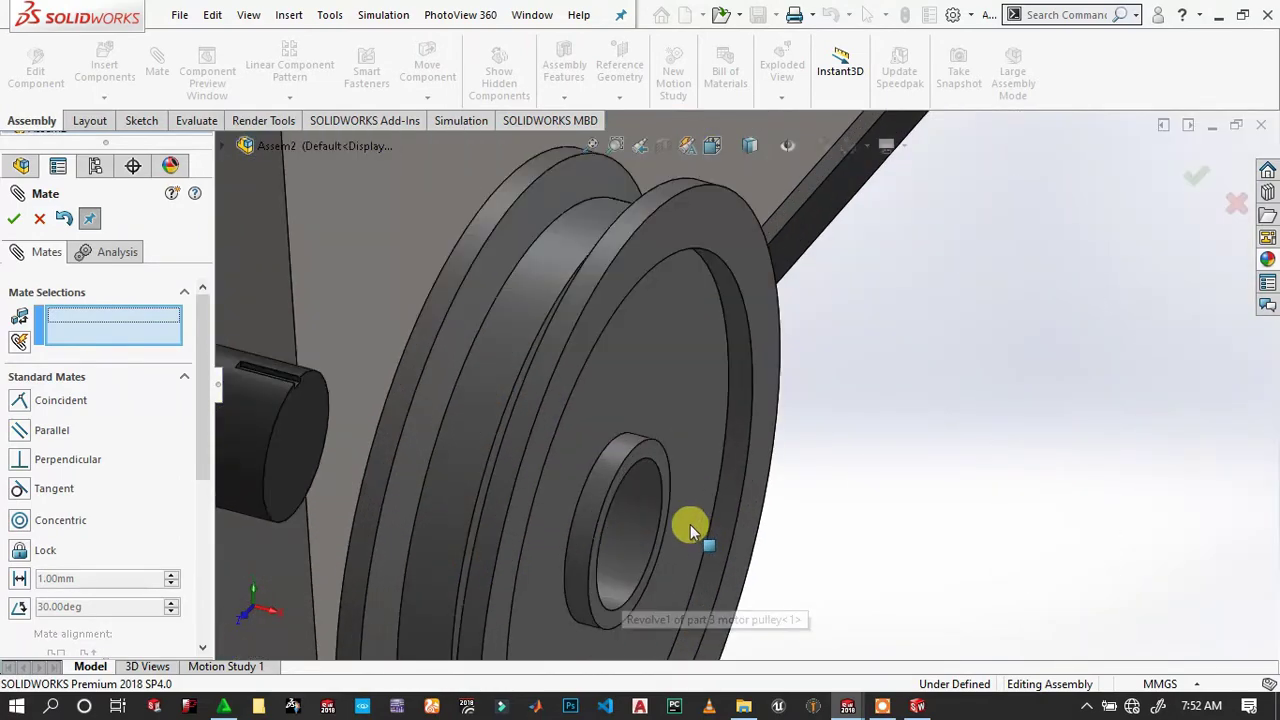
click(659, 462)
click(287, 432)
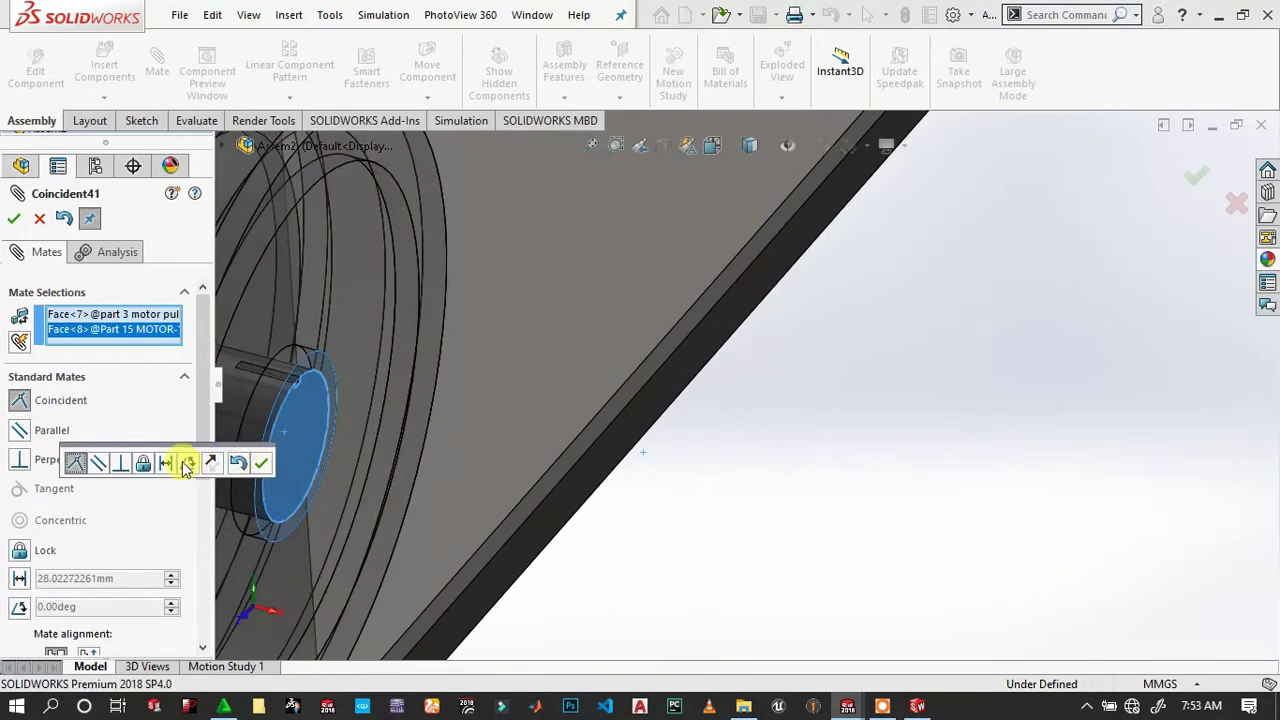
click(167, 463)
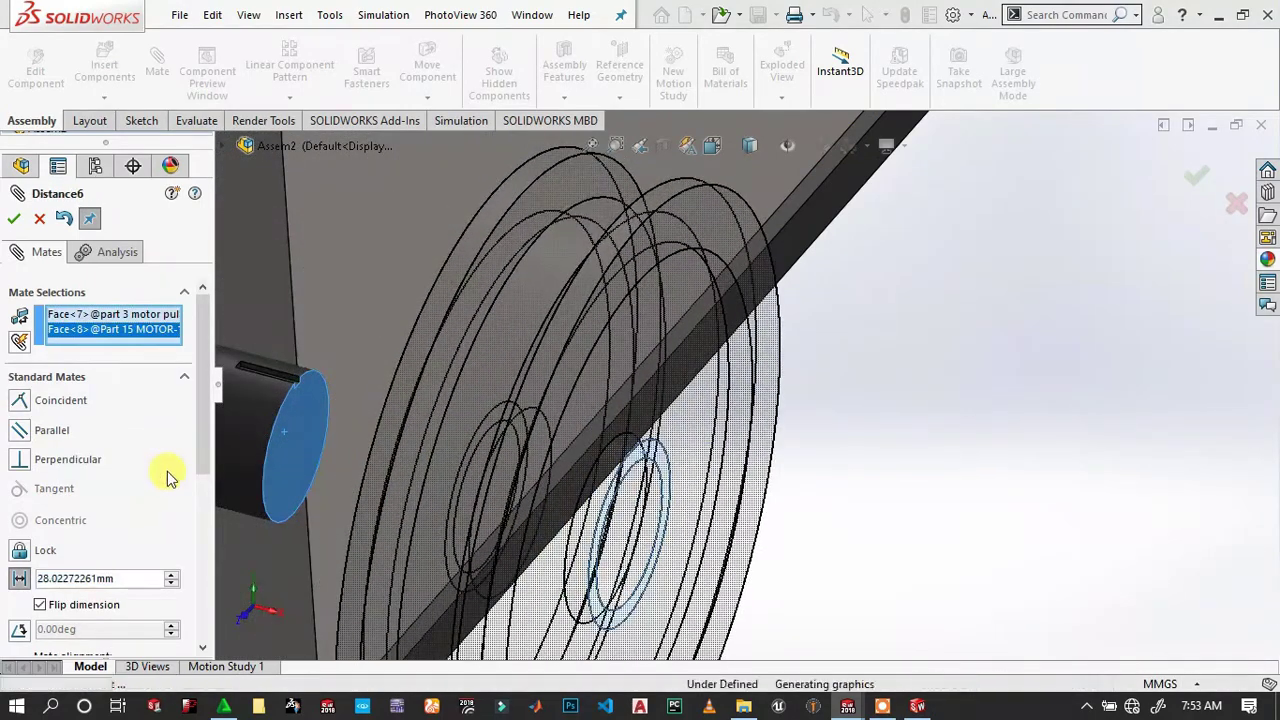
click(85, 607)
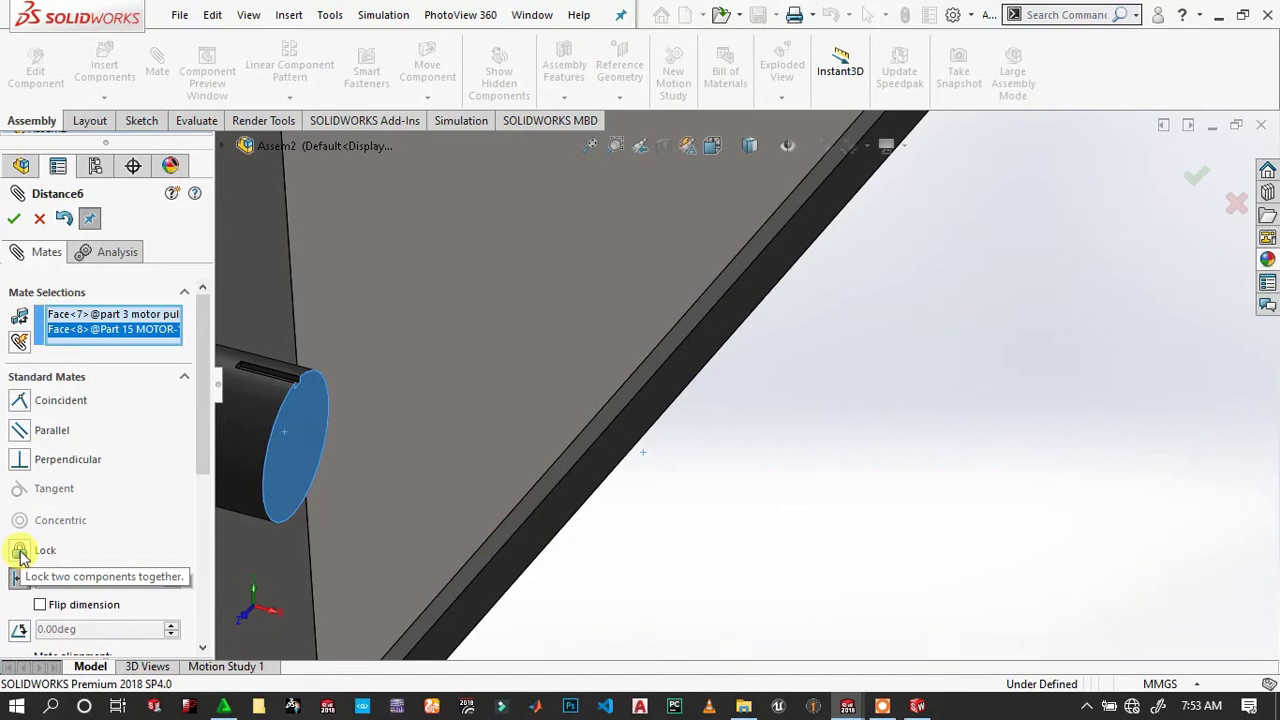
click(20, 556)
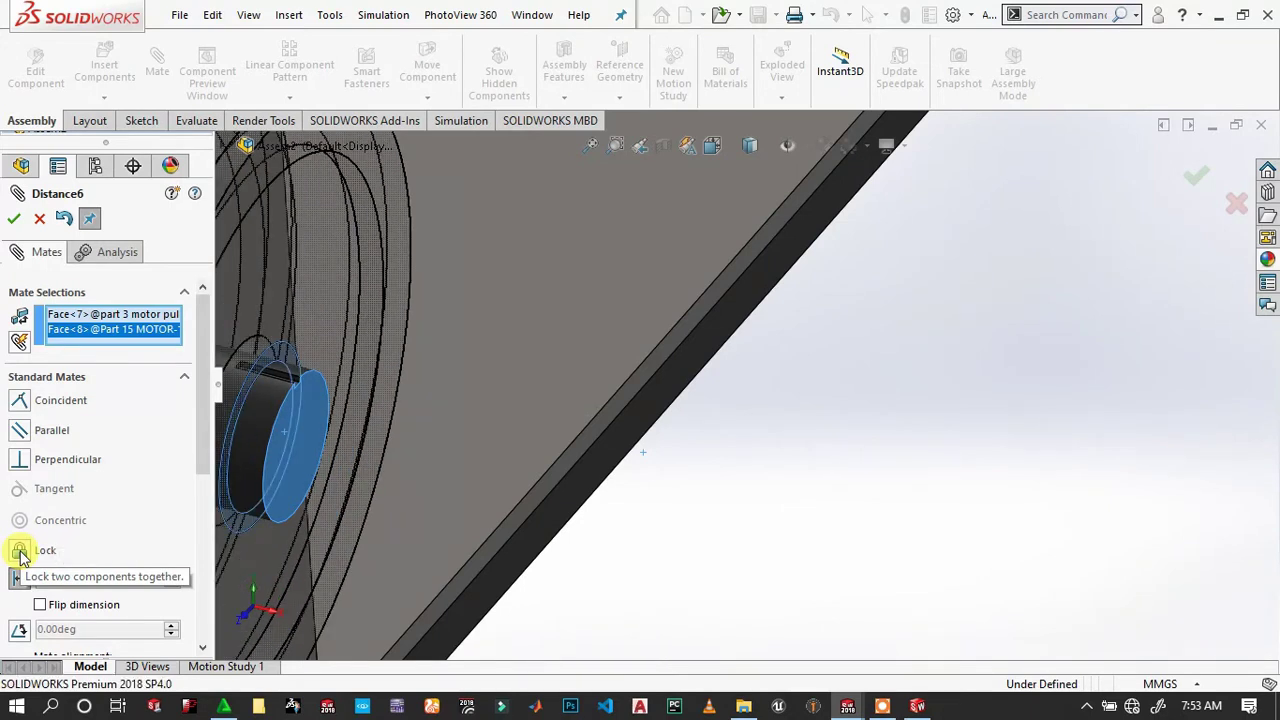
click(15, 220)
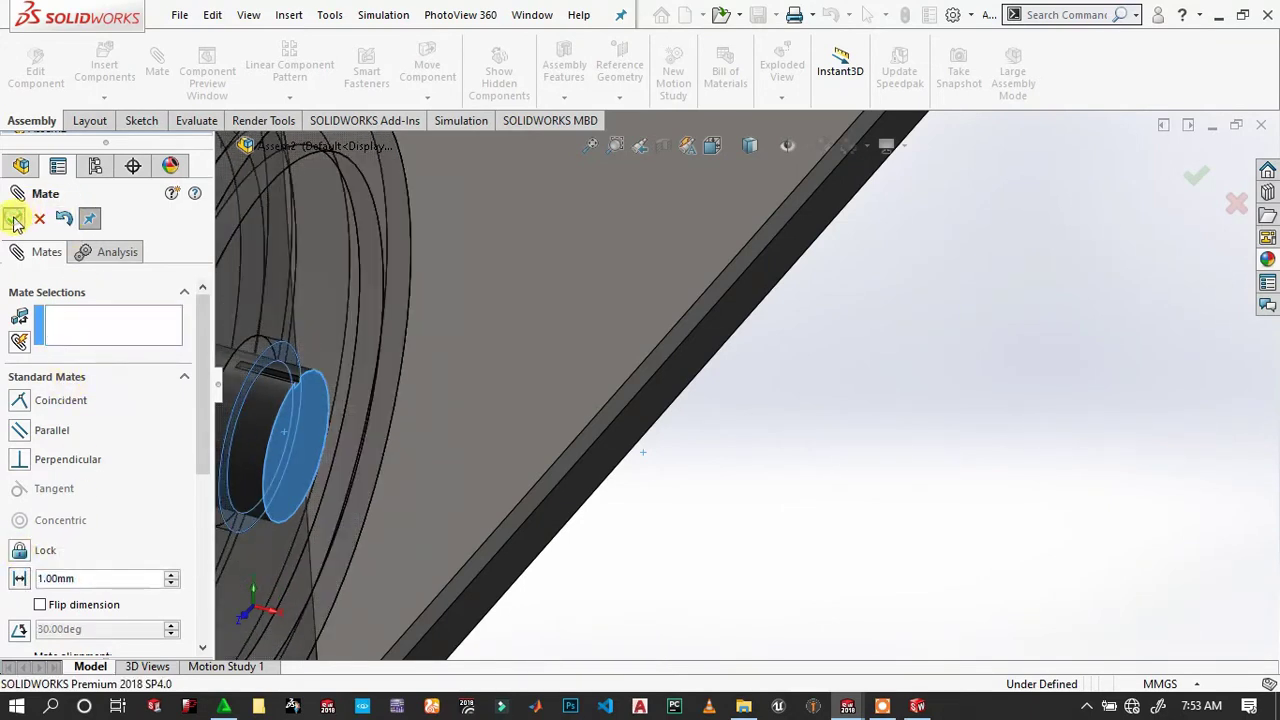
Close the Mate tool and view the shaft pulley edge-on.
click(15, 220)
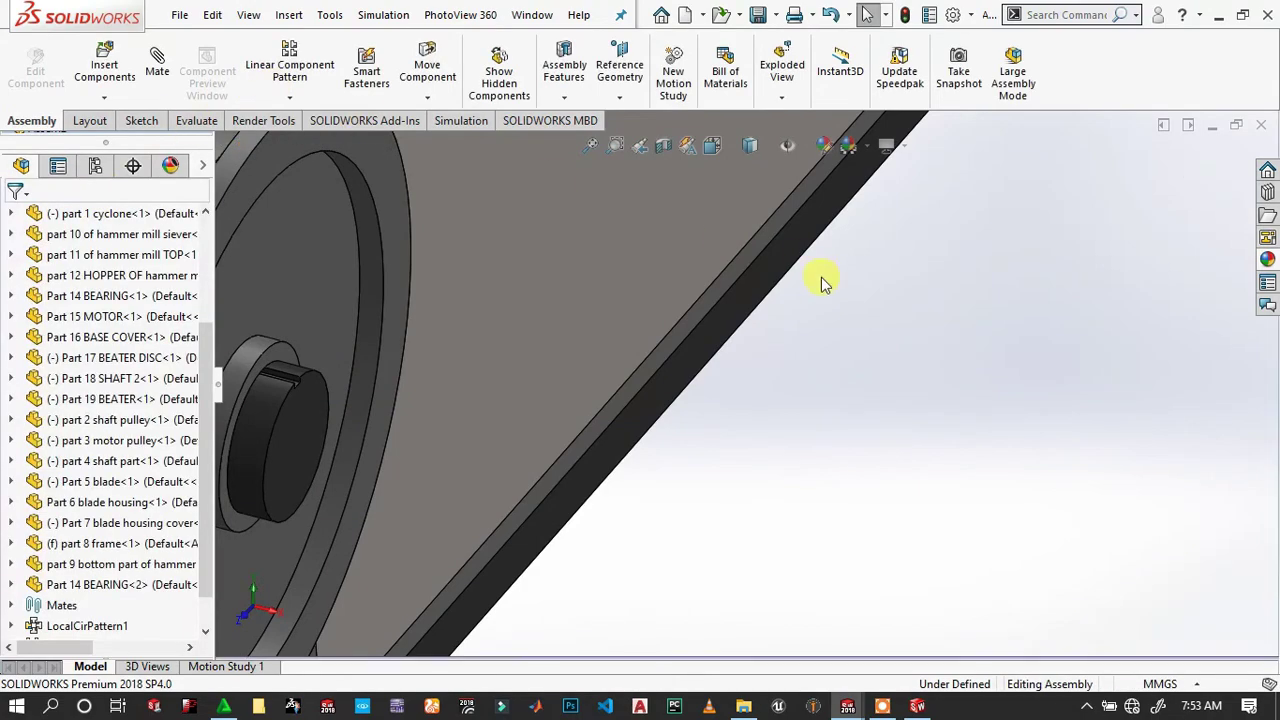
scroll(820, 277, up, 5)
scroll(785, 218, up, 3)
scroll(782, 404, down, 5)
scroll(777, 434, down, 2)
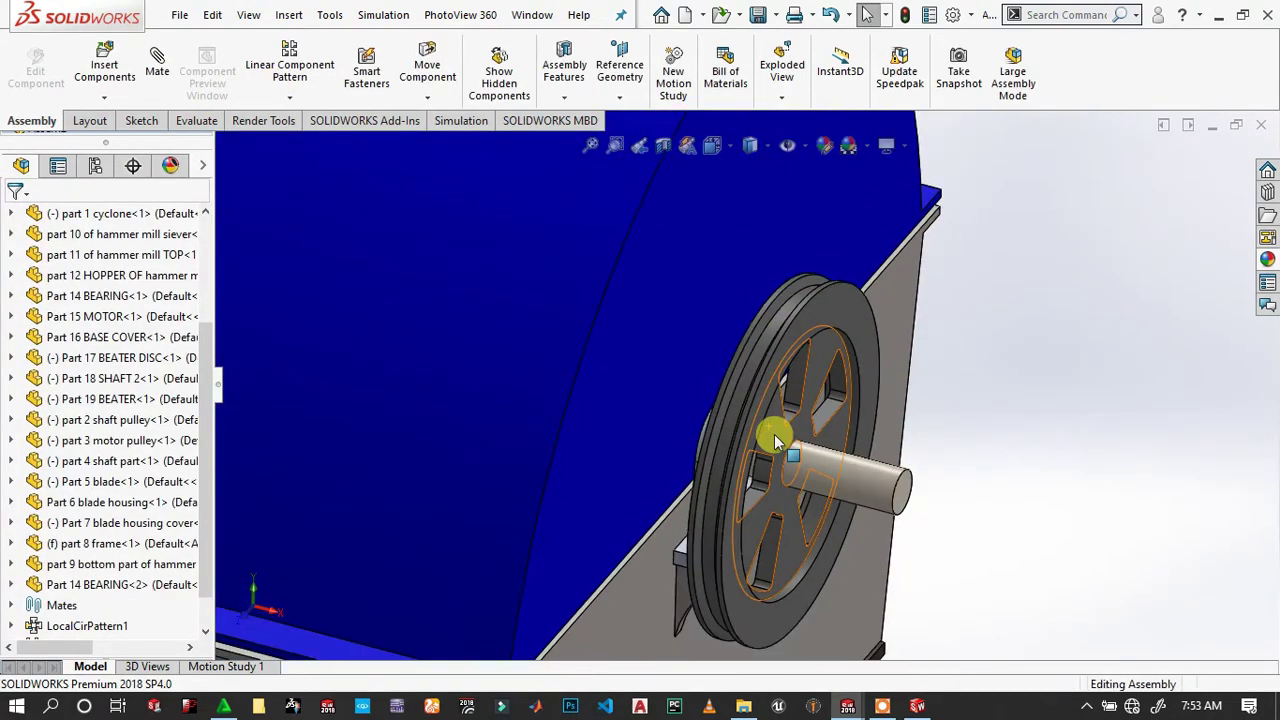
mouse_move(777, 434)
middle_down()
mouse_move(815, 450)
mouse_move(771, 423)
mouse_move(803, 410)
mouse_move(751, 457)
middle_up()
scroll(803, 410, up, 5)
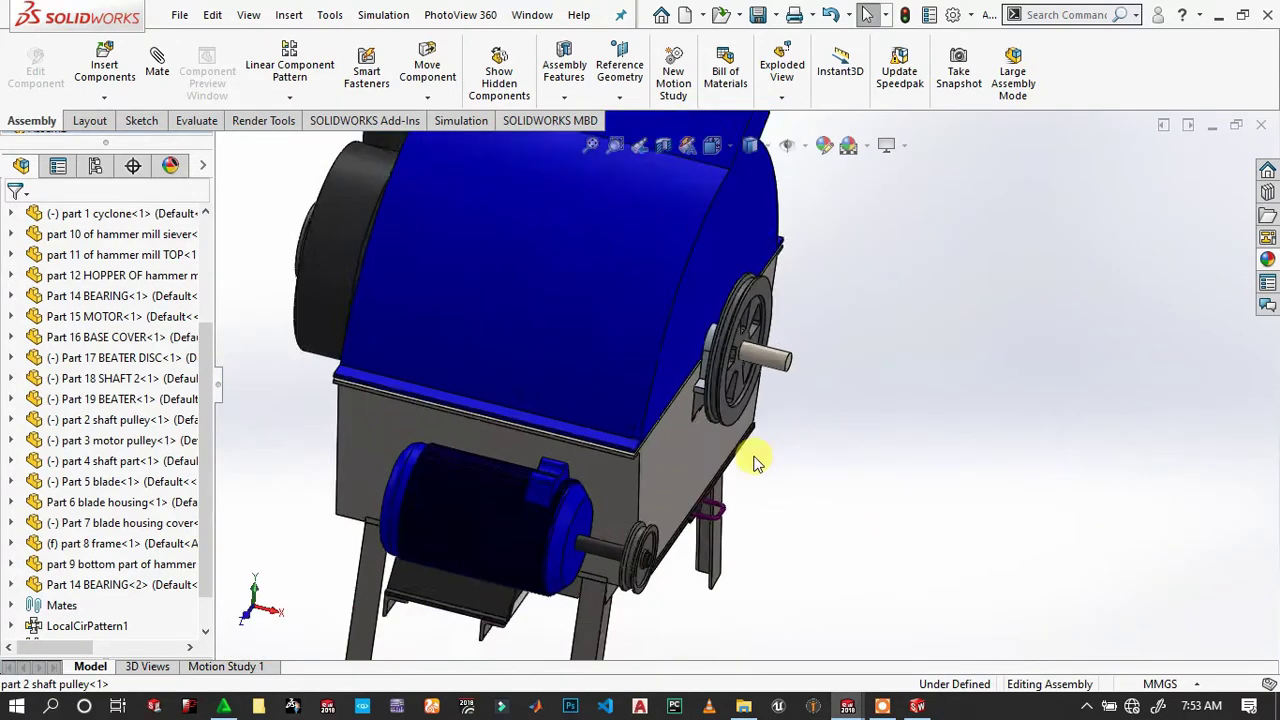
scroll(755, 460, up, 2)
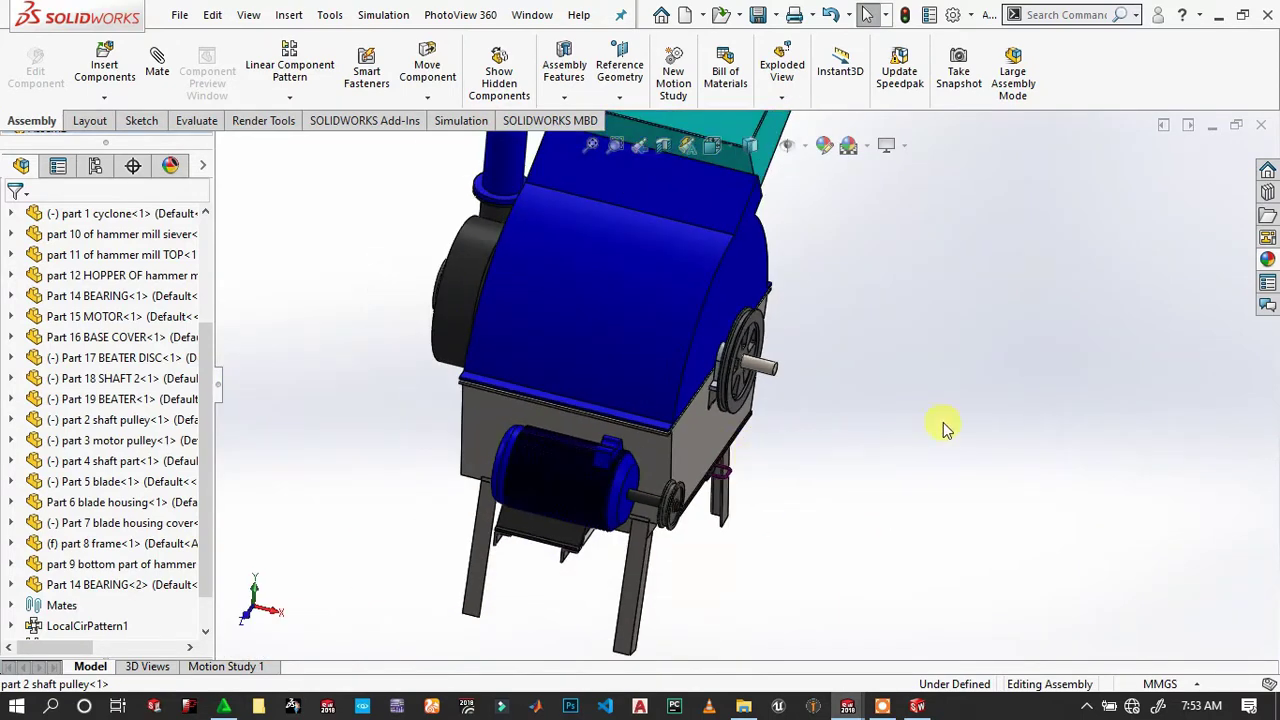
Start a Belt/Chain assembly feature with the motor pulley as the first belt member.
click(565, 98)
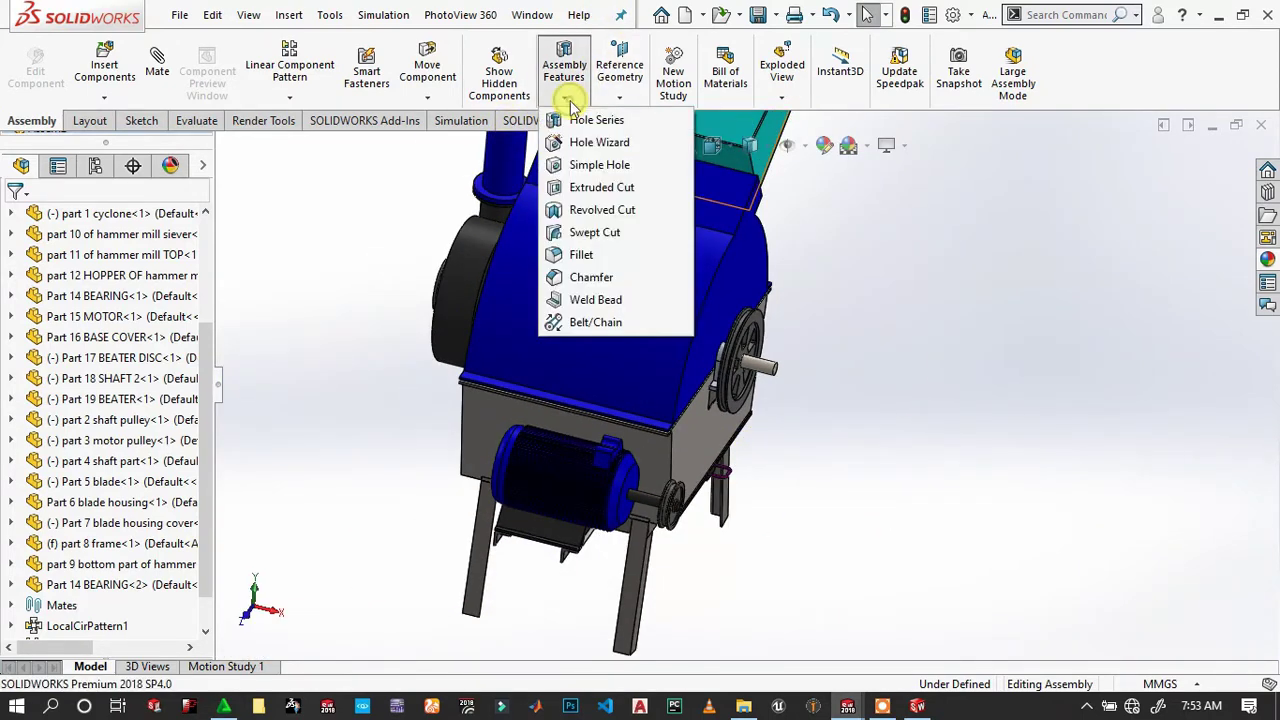
click(590, 324)
scroll(650, 470, down, 5)
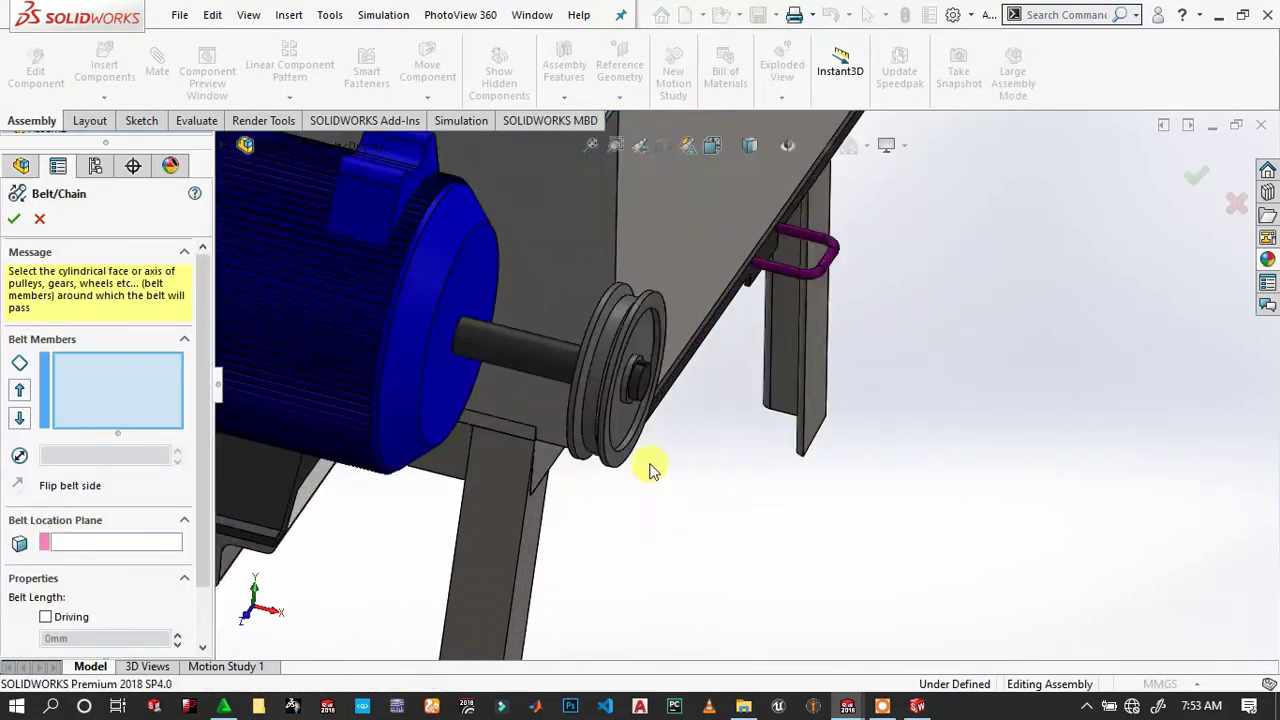
scroll(608, 348, down, 2)
scroll(620, 342, down, 2)
click(632, 329)
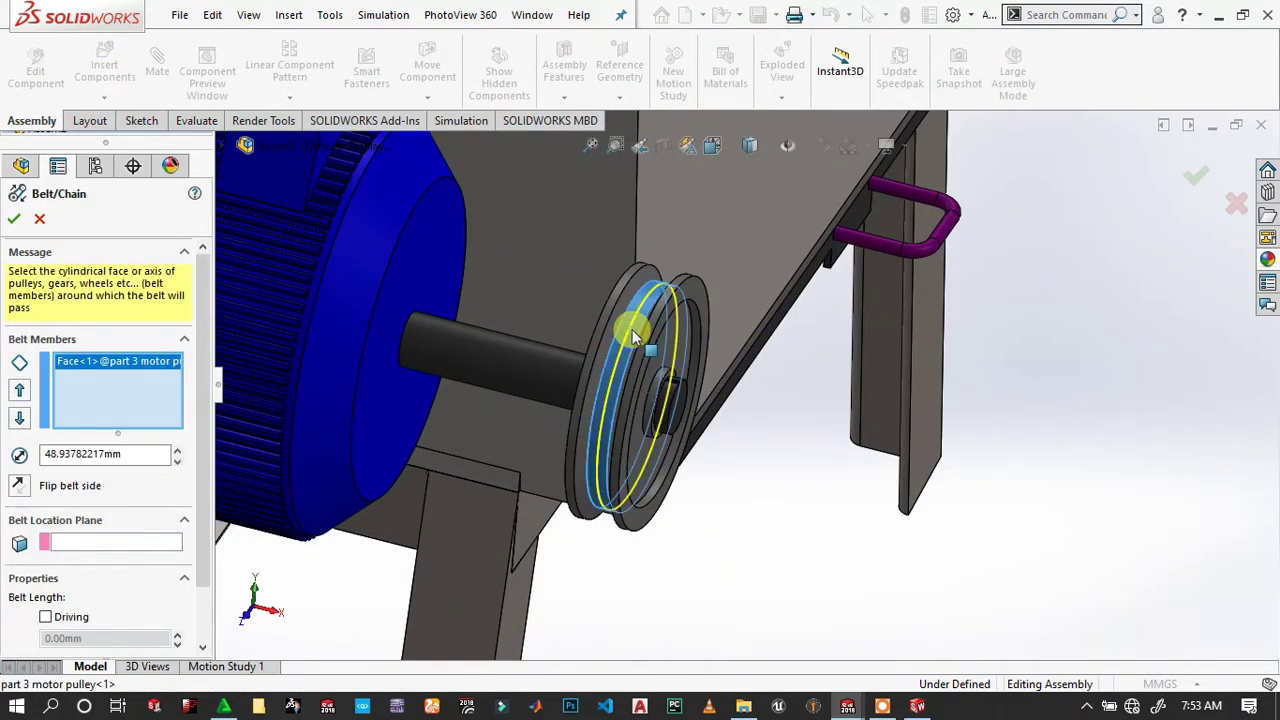
Add the shaft pulley as the second belt member, previewing a 713.08854117mm belt.
scroll(700, 310, up, 5)
middle_drag(748, 291, 770, 280)
scroll(775, 278, down, 3)
scroll(779, 275, down, 3)
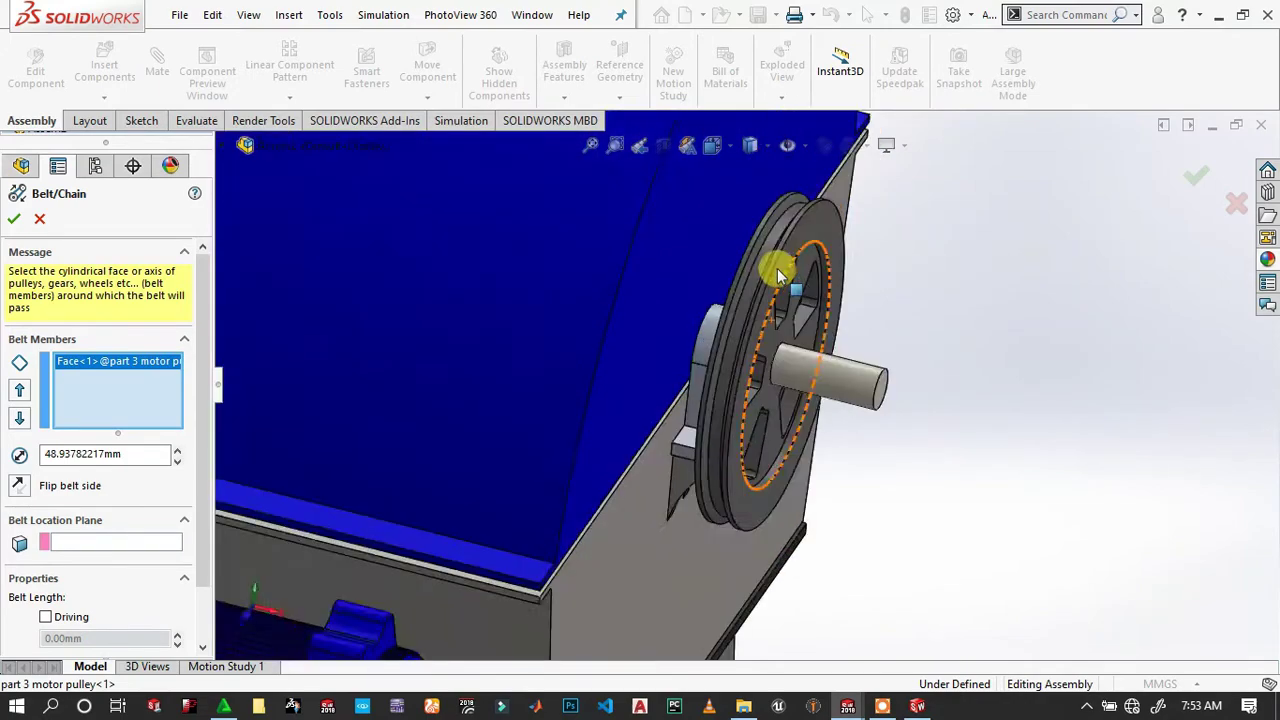
scroll(783, 215, down, 3)
click(781, 206)
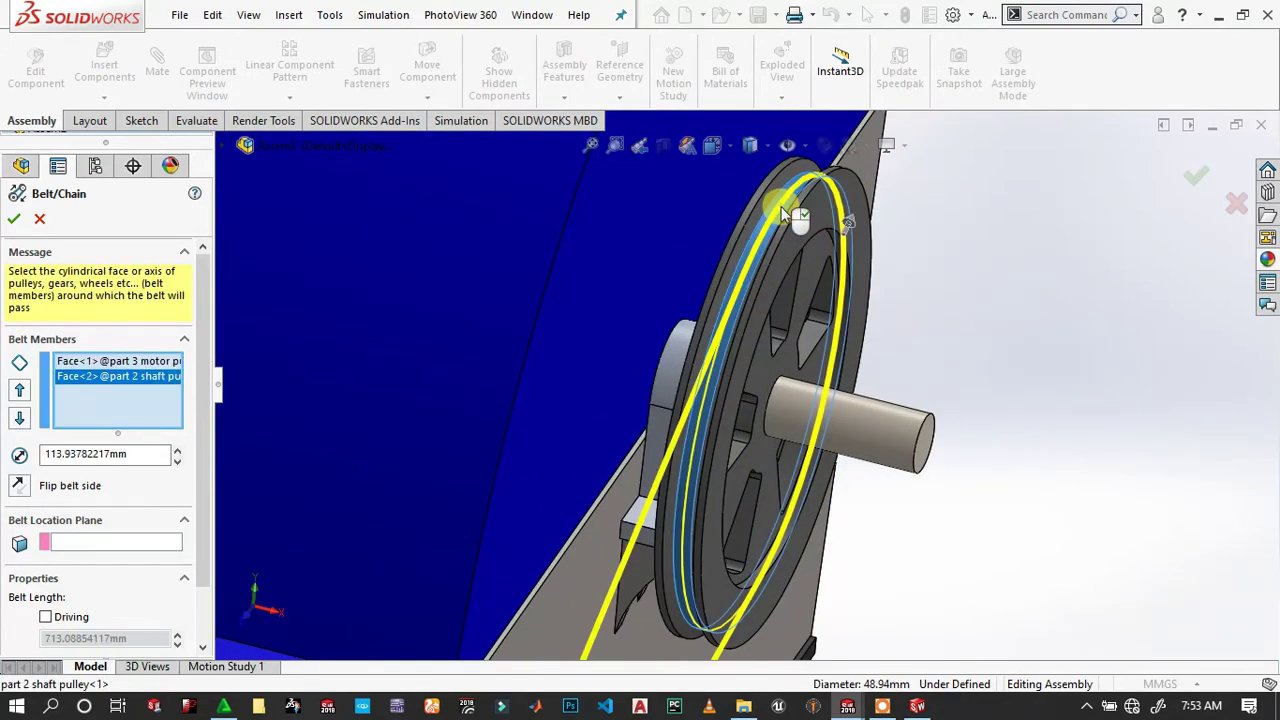
scroll(783, 213, up, 5)
middle_drag(740, 420, 700, 520)
scroll(688, 540, down, 3)
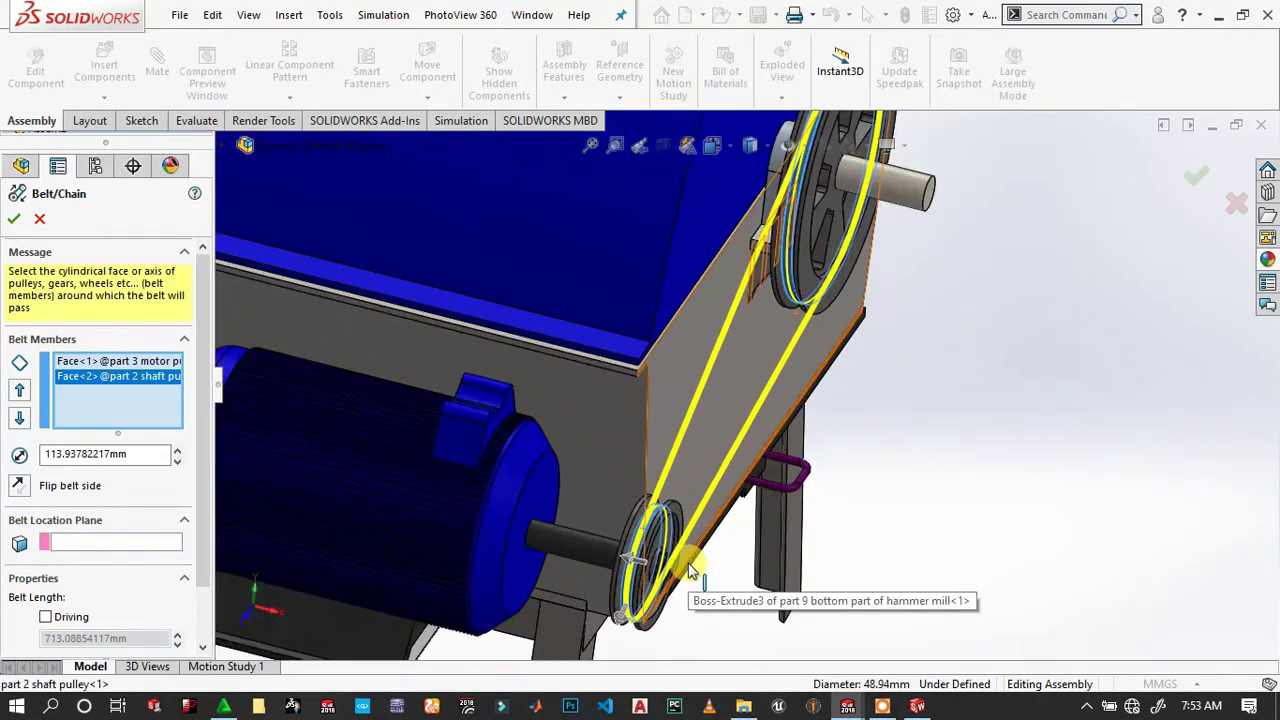
scroll(688, 570, down, 1)
scroll(33, 610, down, 2)
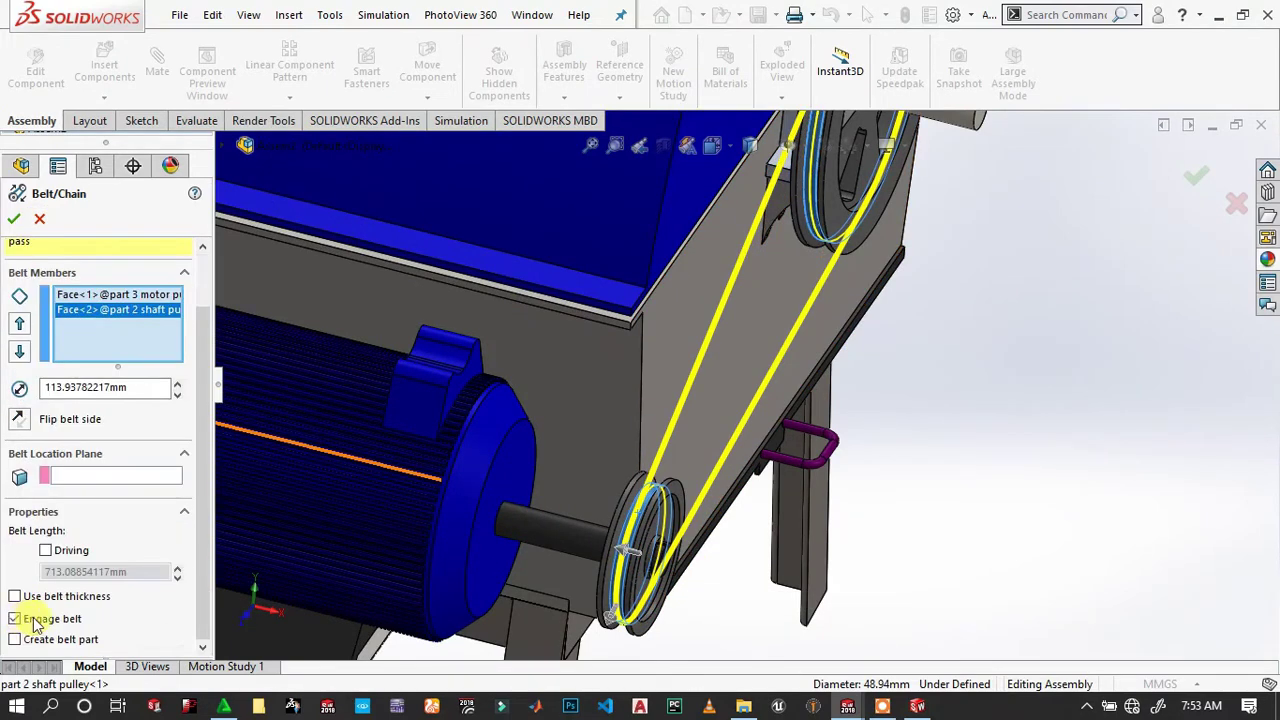
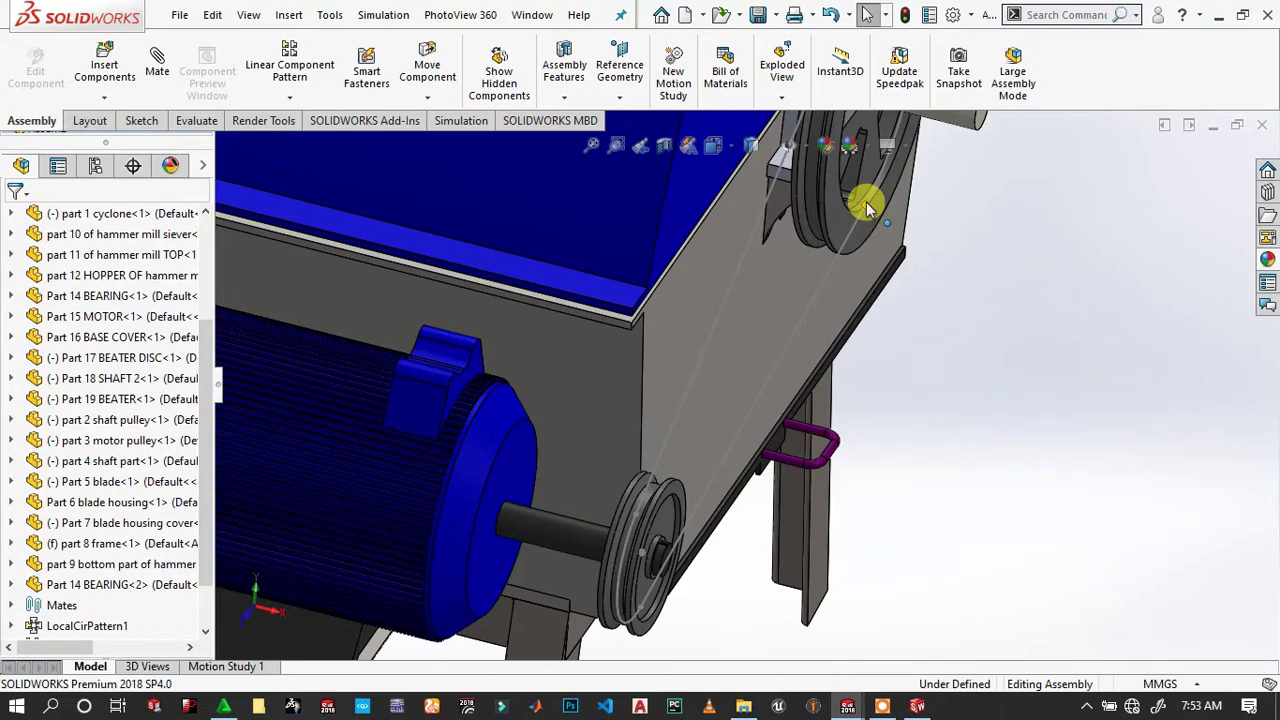
Start editing the belt part Belt1-2 in place within the assembly.
scroll(60, 615, down, 1)
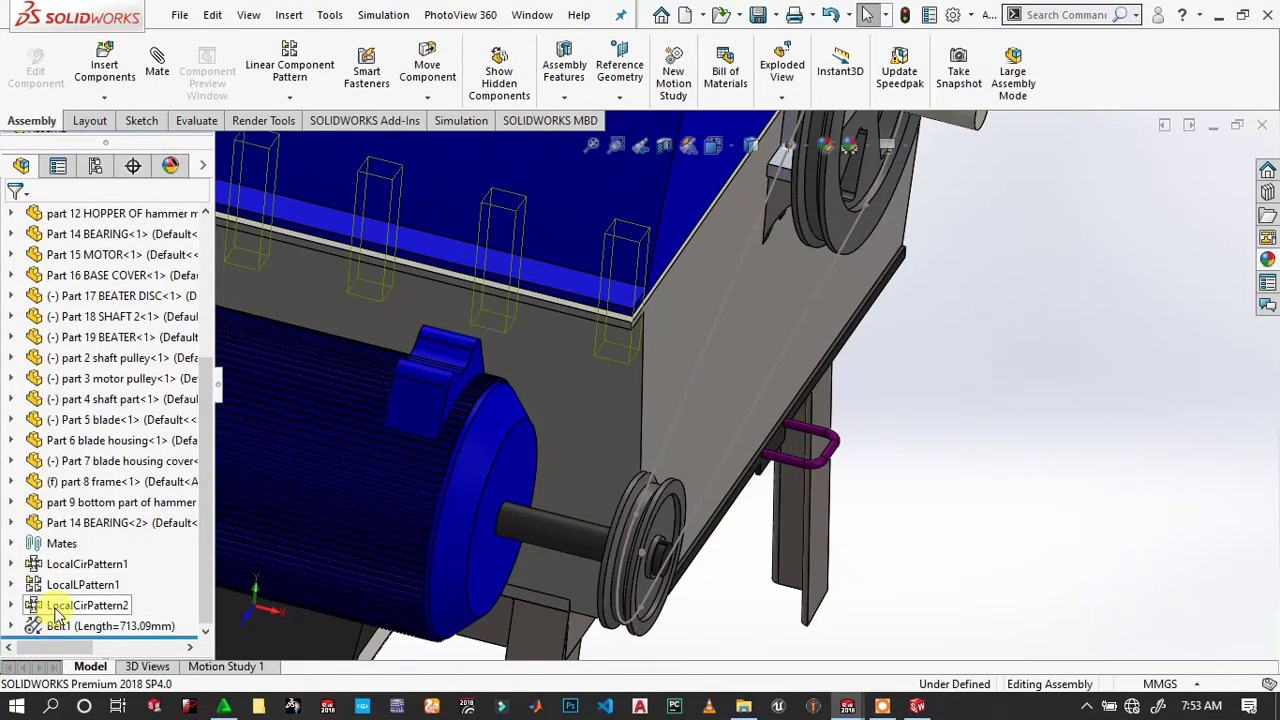
click(11, 625)
click(55, 625)
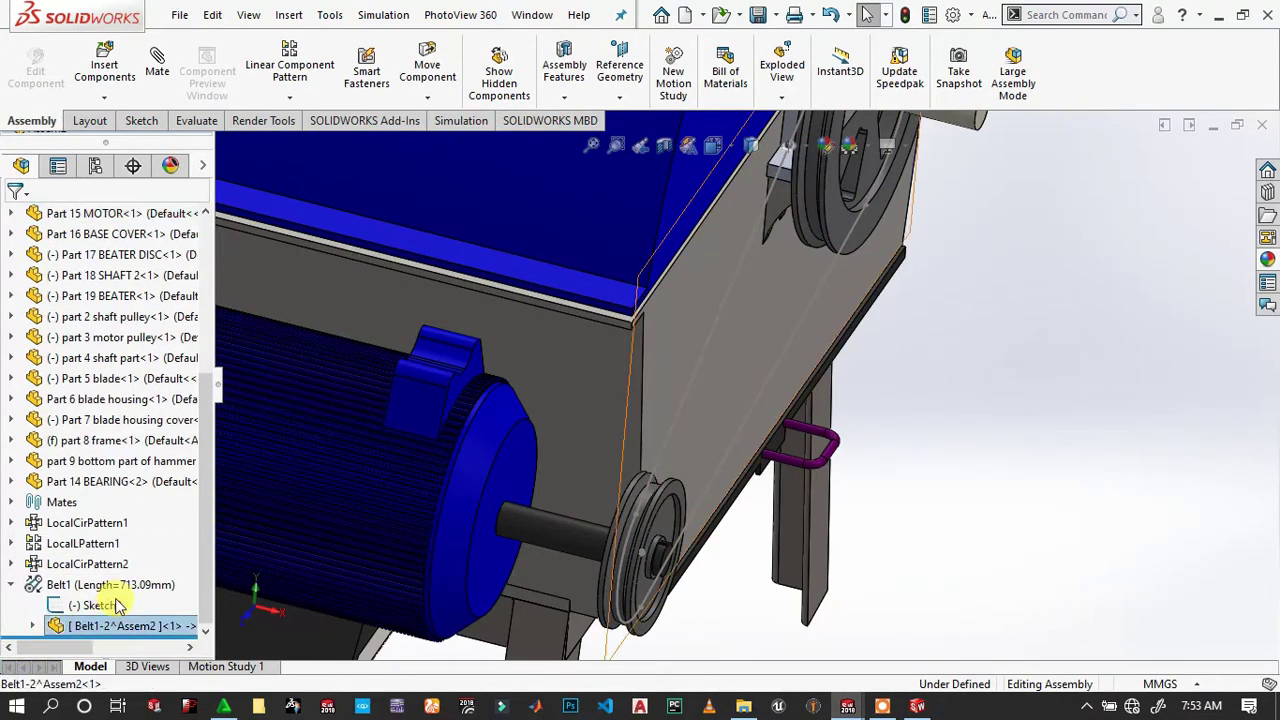
click(190, 572)
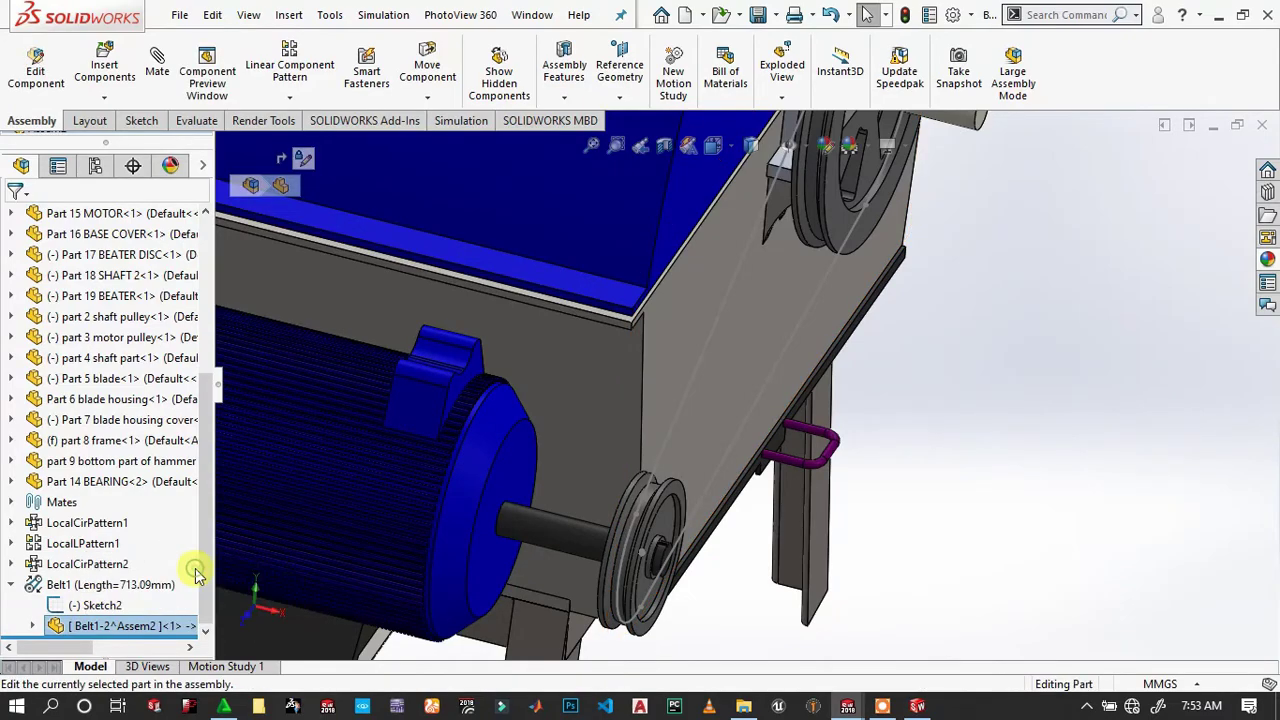
Create a reference plane through a point of the belt path sketch, referenced to the Front Plane.
scroll(903, 250, down, 2)
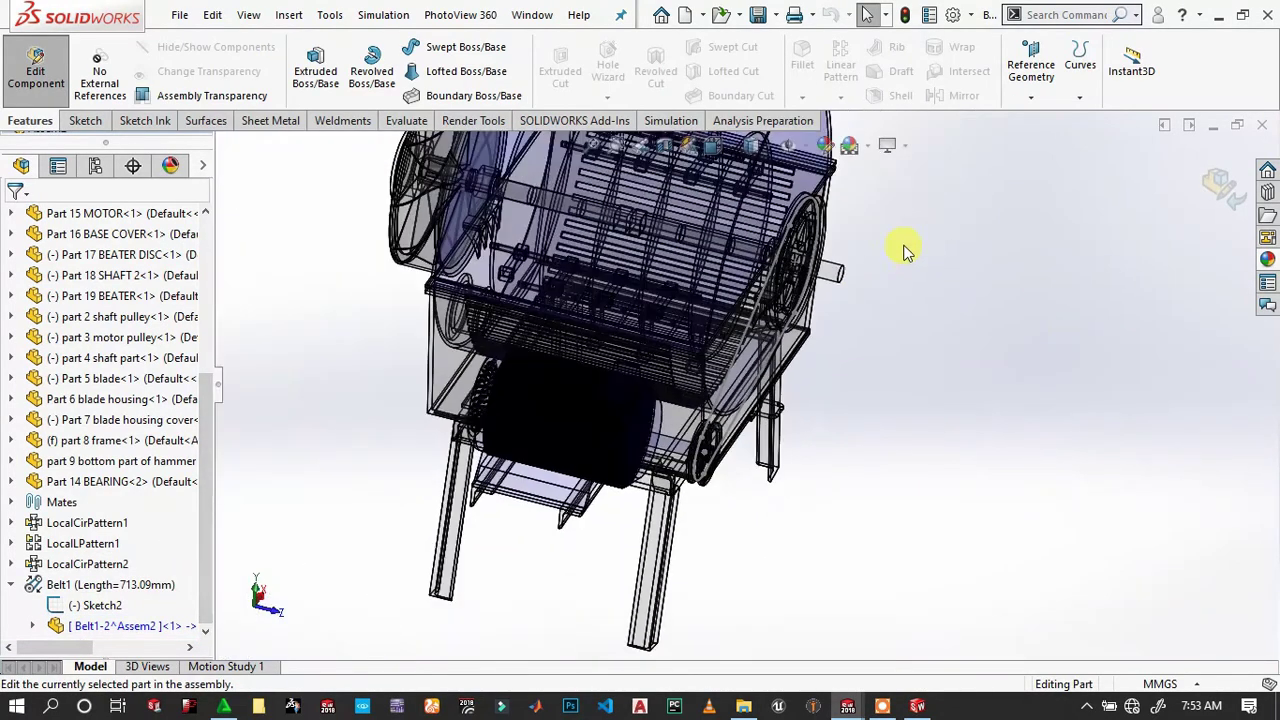
scroll(860, 268, down, 2)
scroll(846, 263, down, 3)
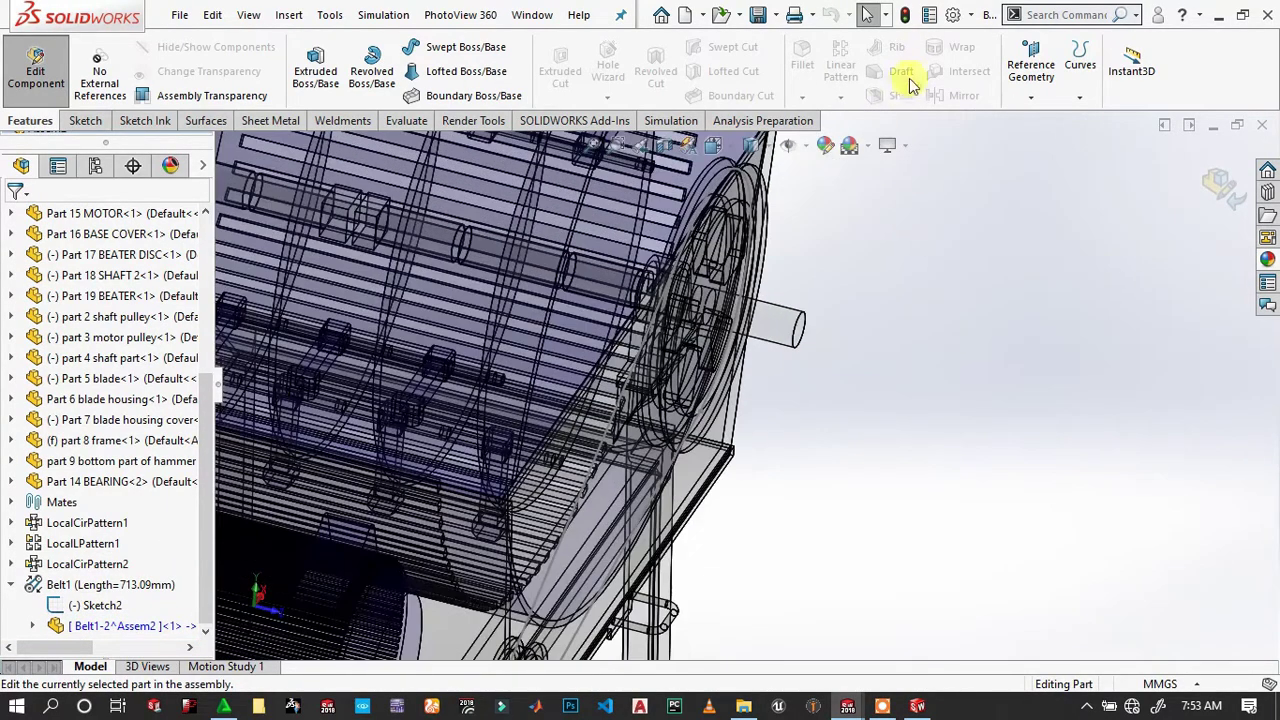
click(1032, 100)
click(1040, 117)
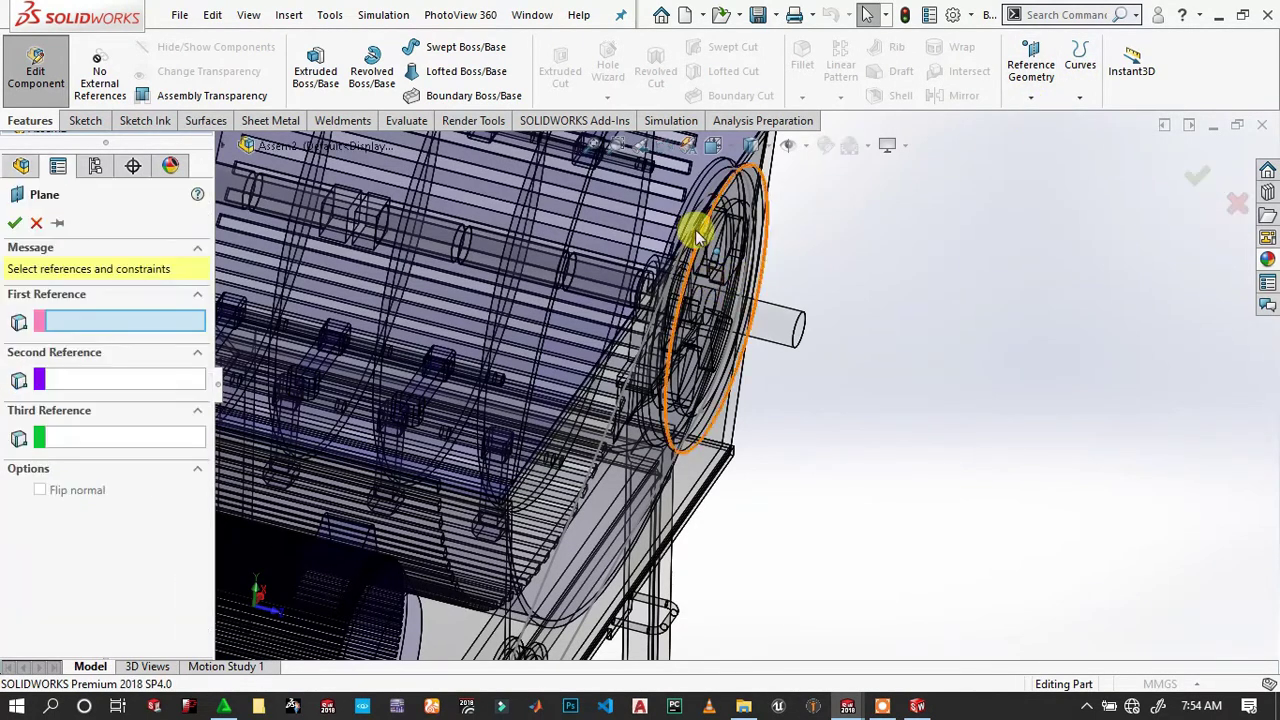
scroll(696, 236, down, 1)
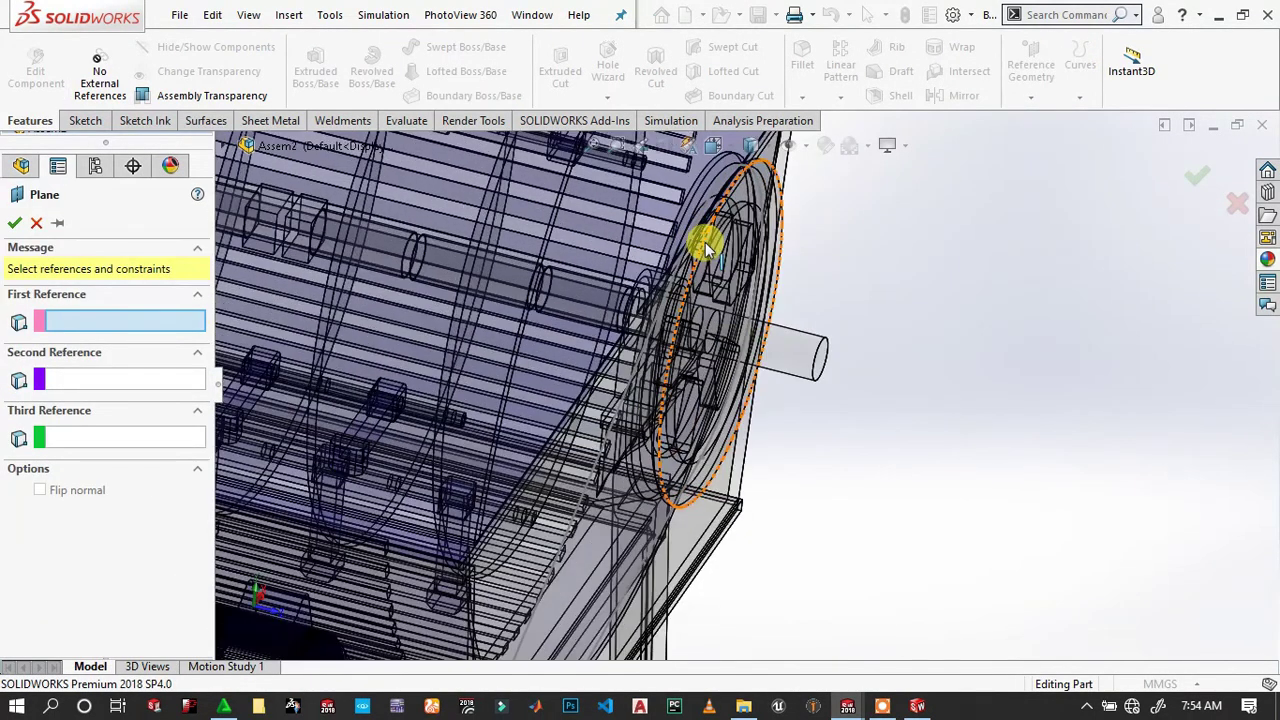
scroll(701, 250, down, 2)
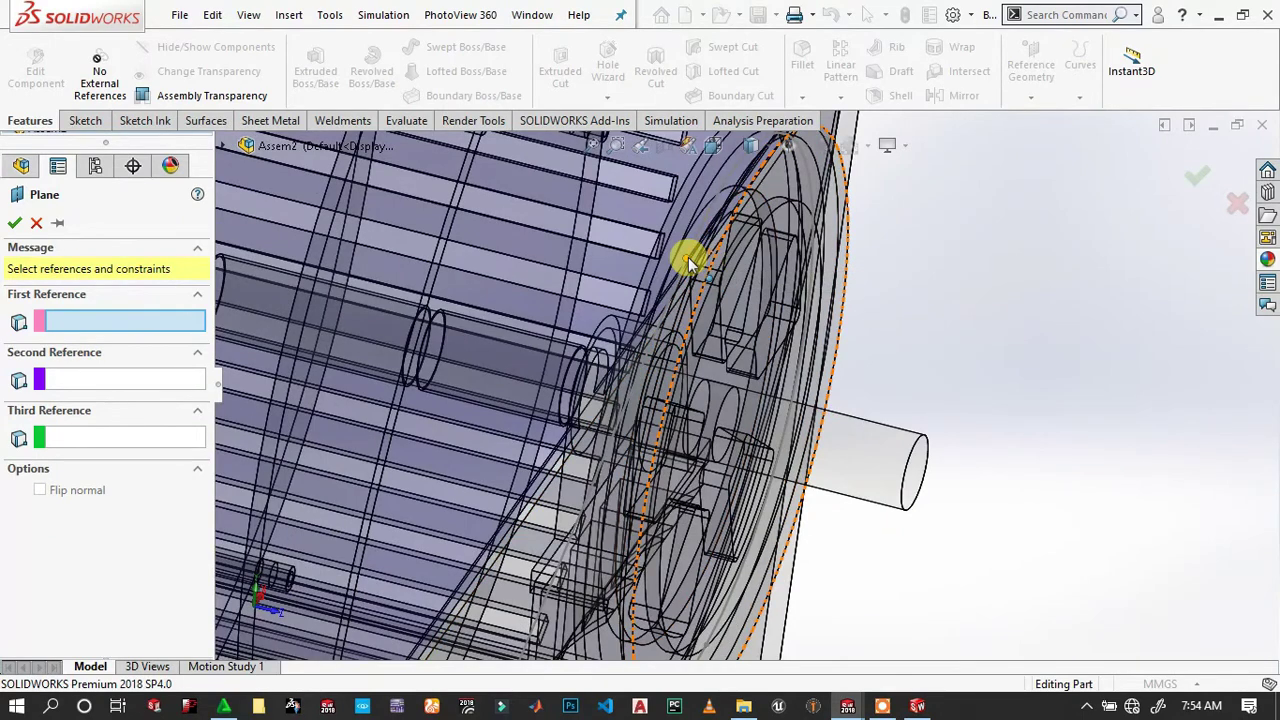
click(689, 262)
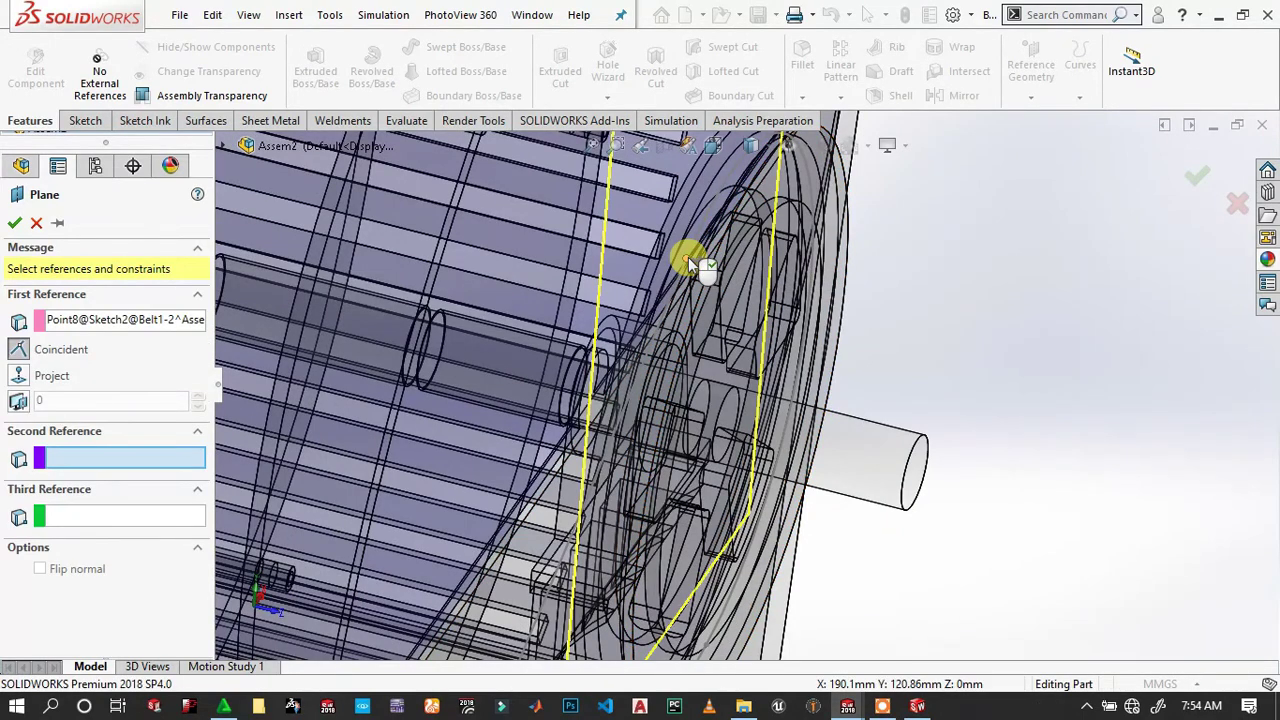
scroll(829, 286, up, 1)
scroll(857, 306, up, 2)
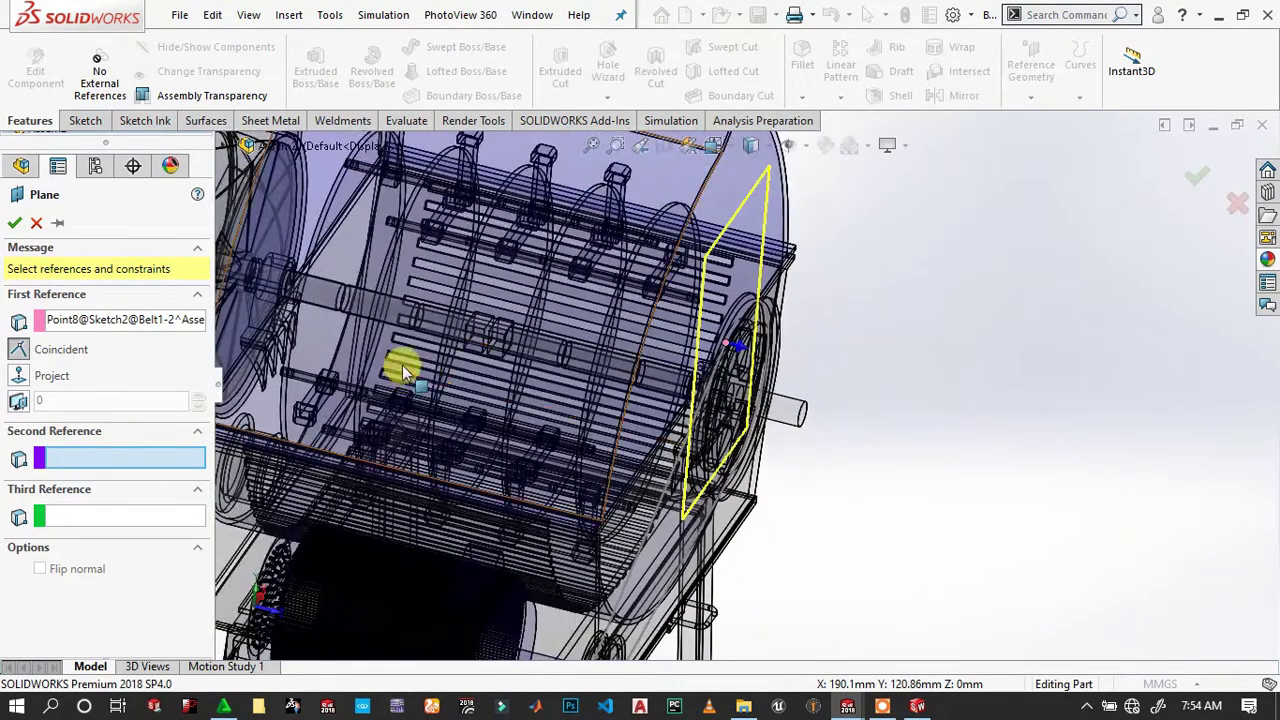
scroll(403, 372, up, 2)
scroll(414, 329, up, 1)
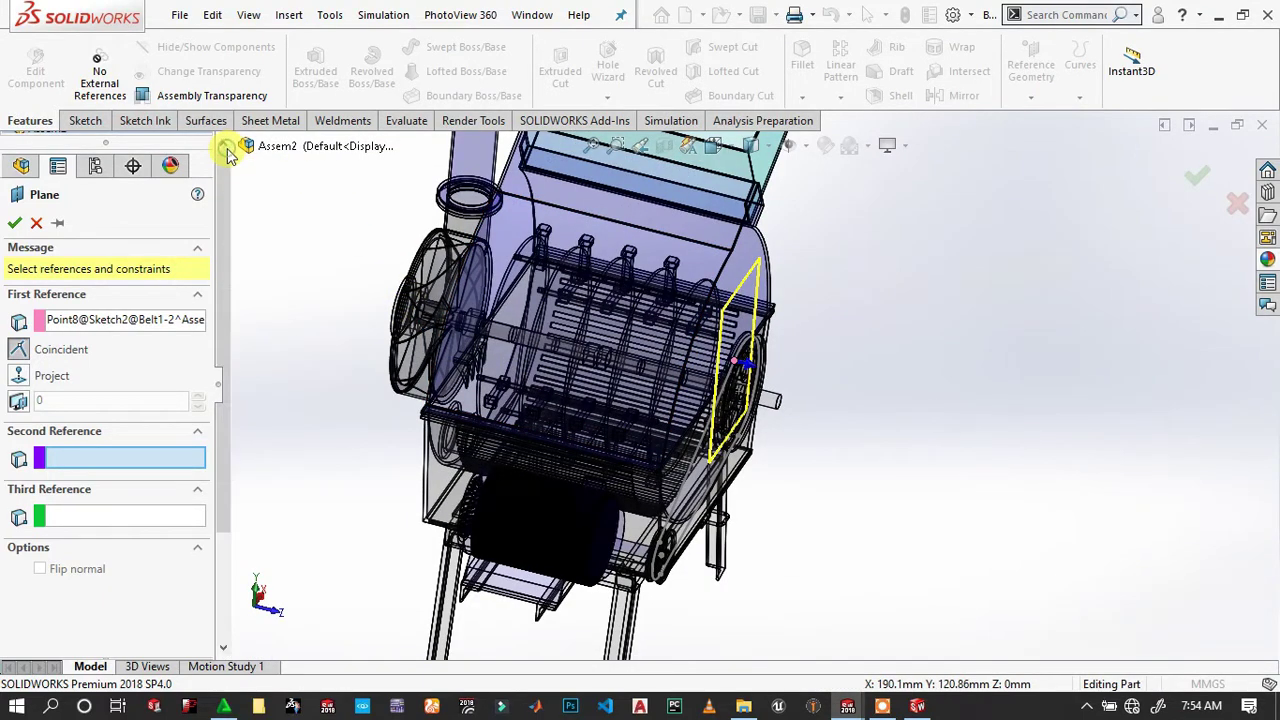
click(227, 150)
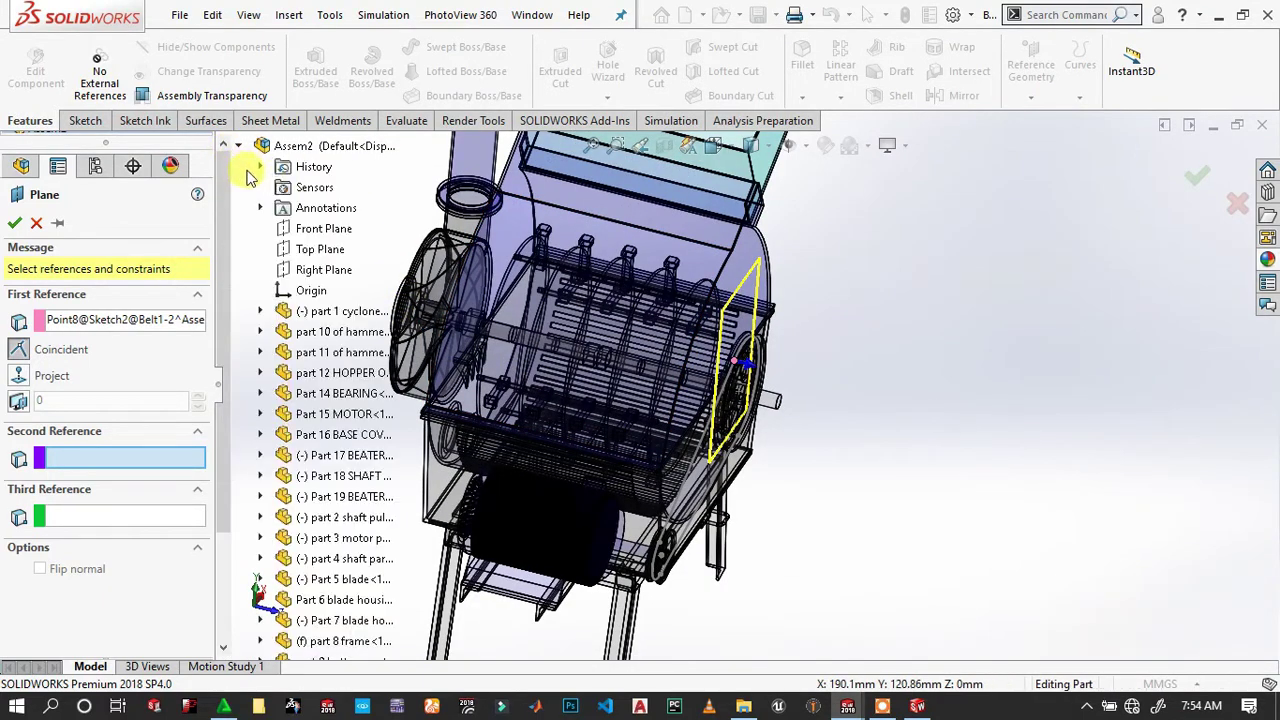
click(336, 235)
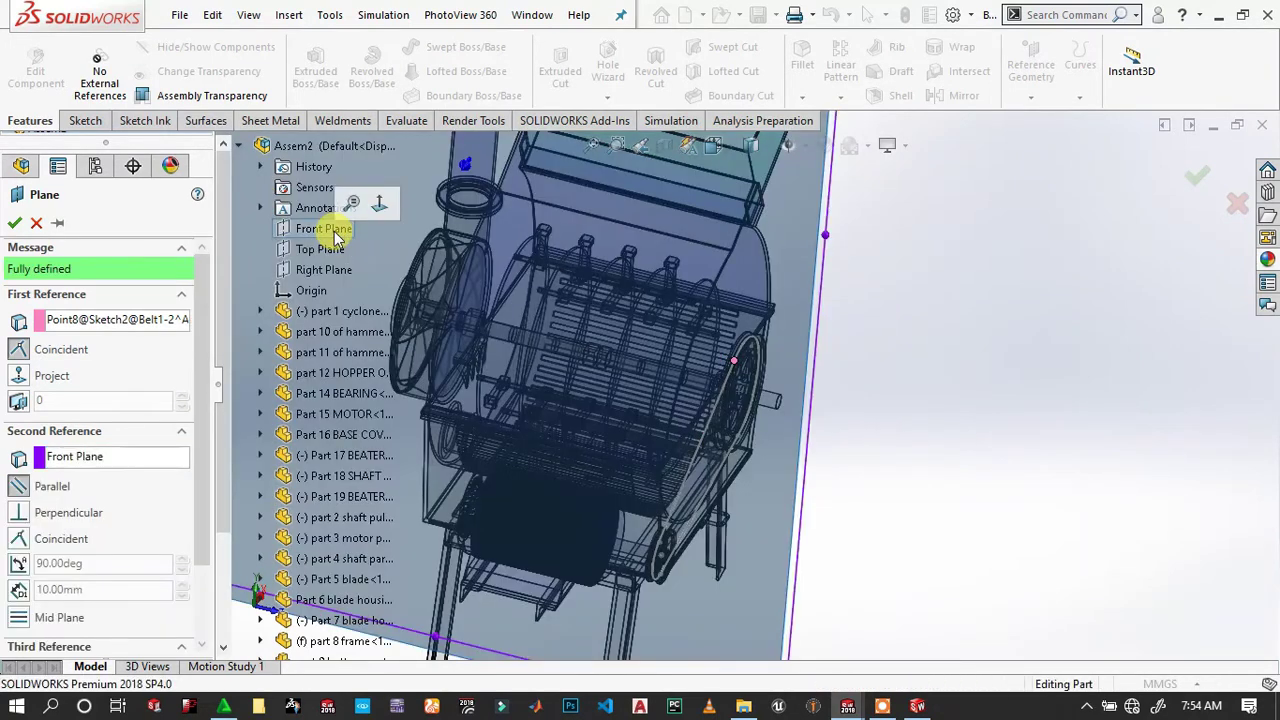
click(13, 224)
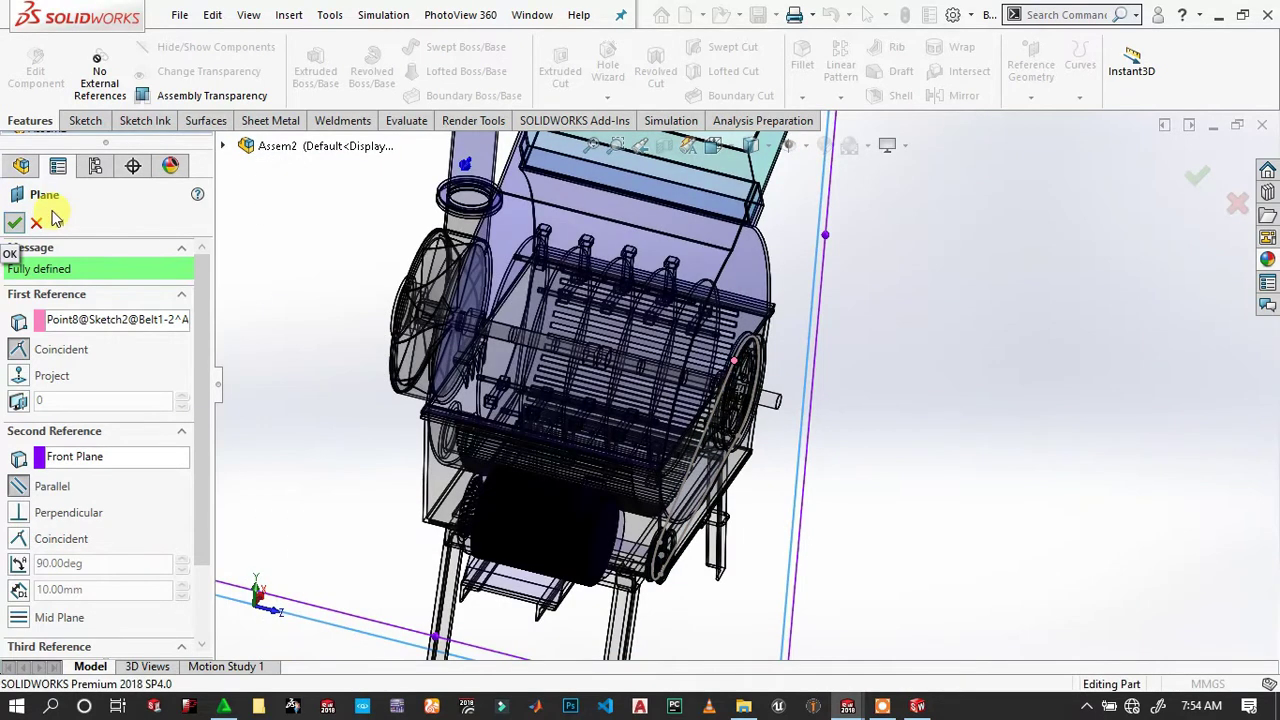
Start a new sketch on the belt part's Plane1.
click(808, 237)
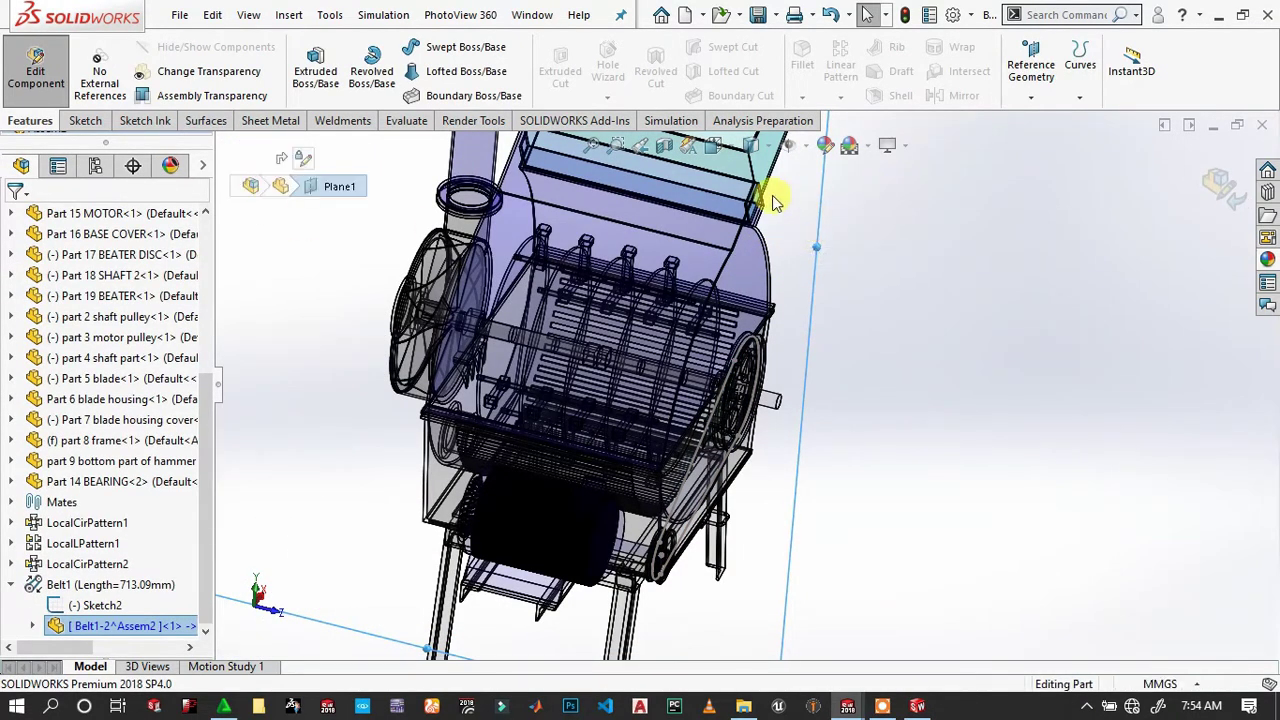
click(785, 203)
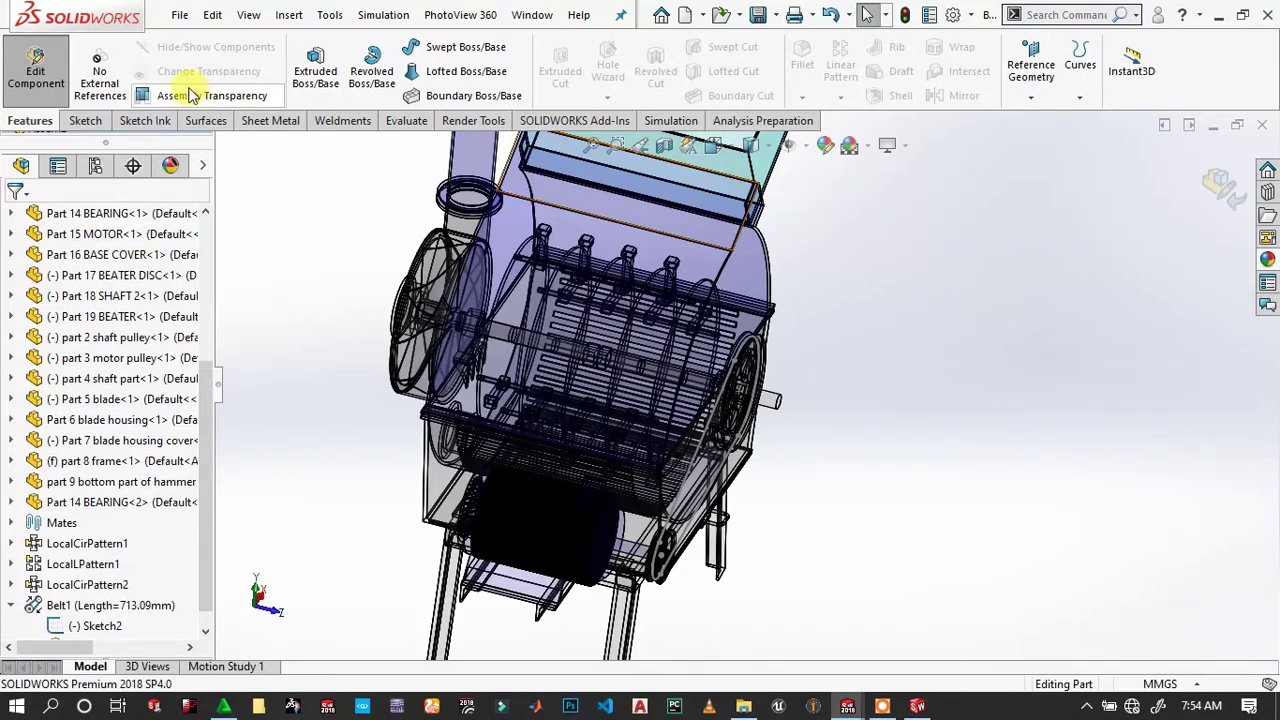
click(92, 590)
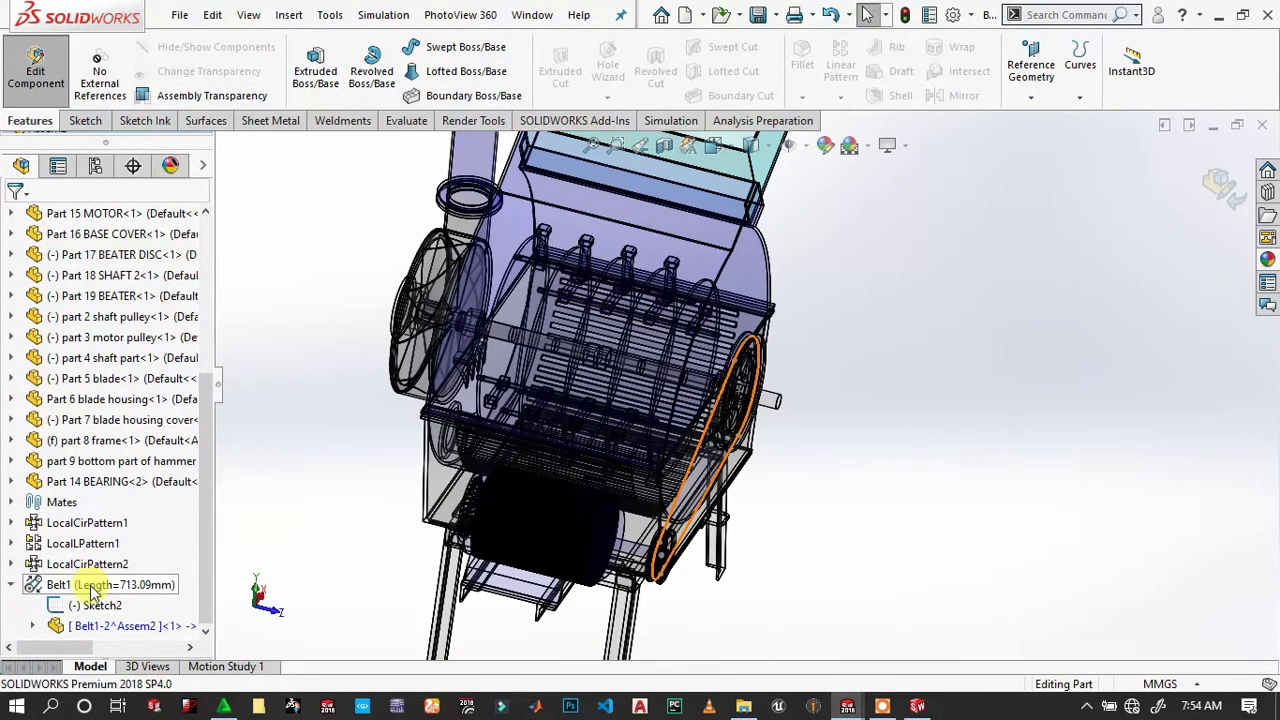
click(34, 627)
click(105, 626)
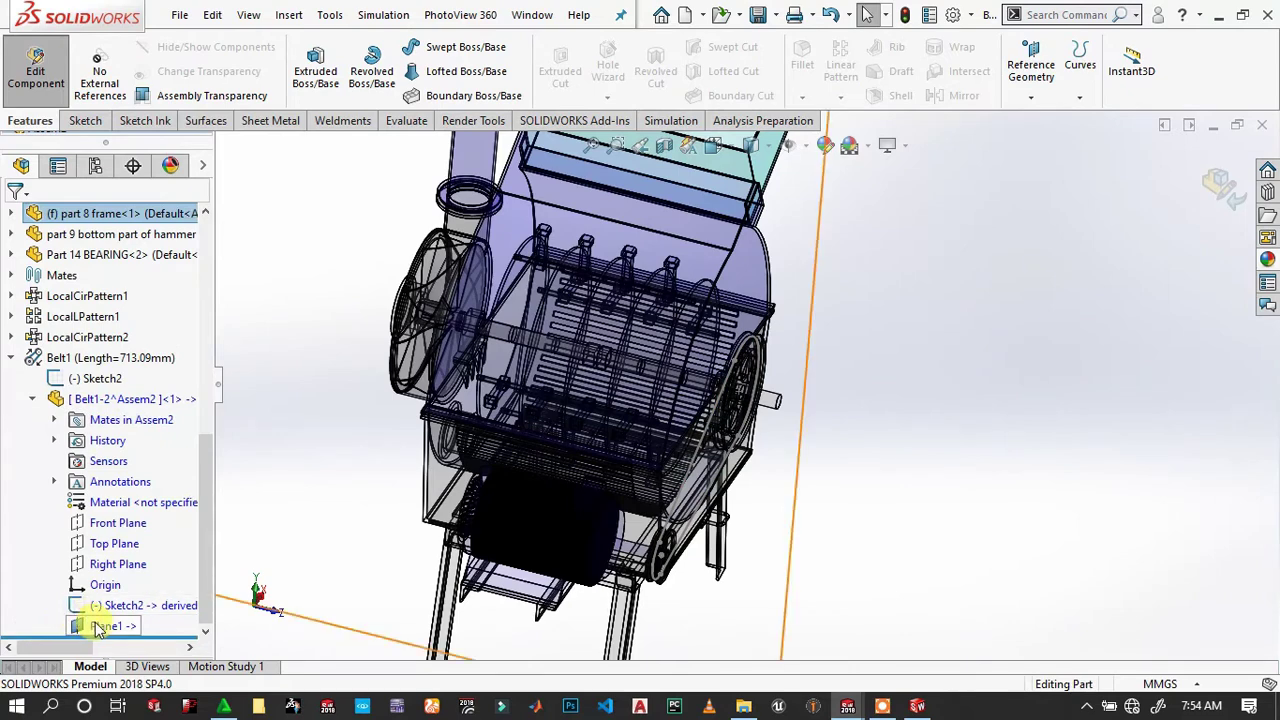
click(116, 600)
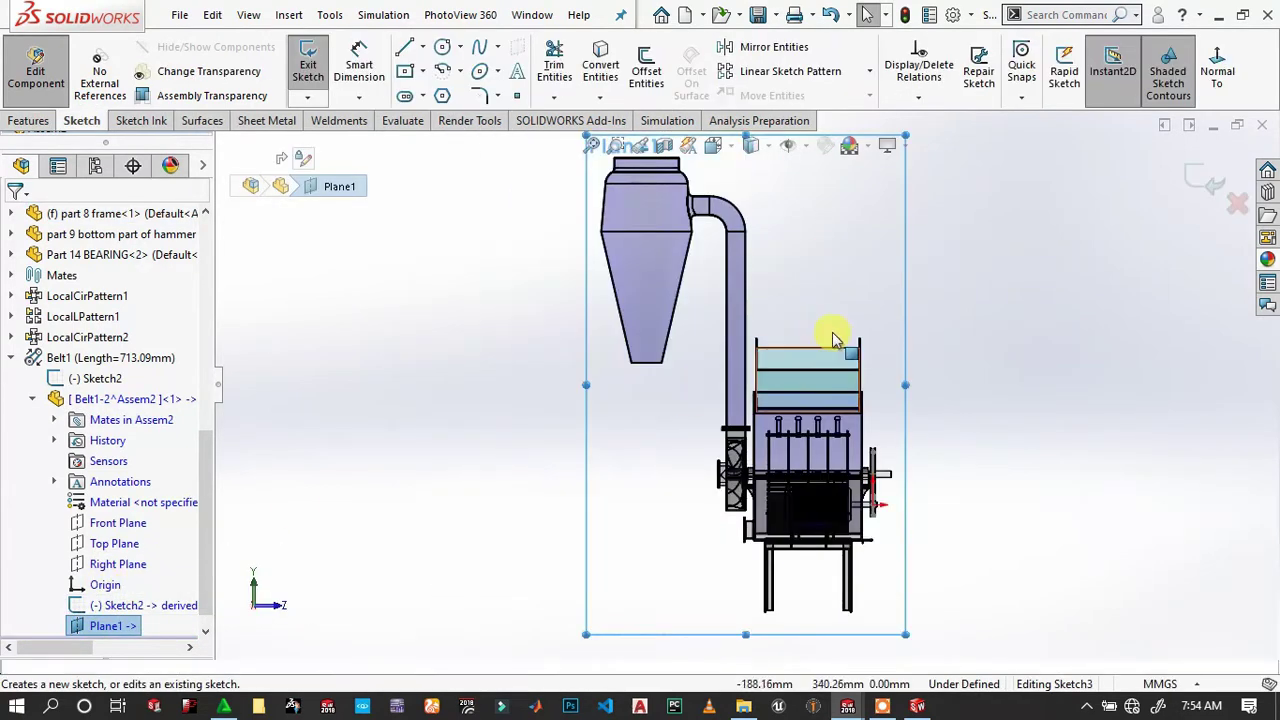
Convert the pulley groove's bottom and slanted edges into the sketch.
scroll(889, 451, down, 1)
scroll(876, 490, down, 3)
scroll(830, 470, down, 2)
scroll(790, 420, down, 2)
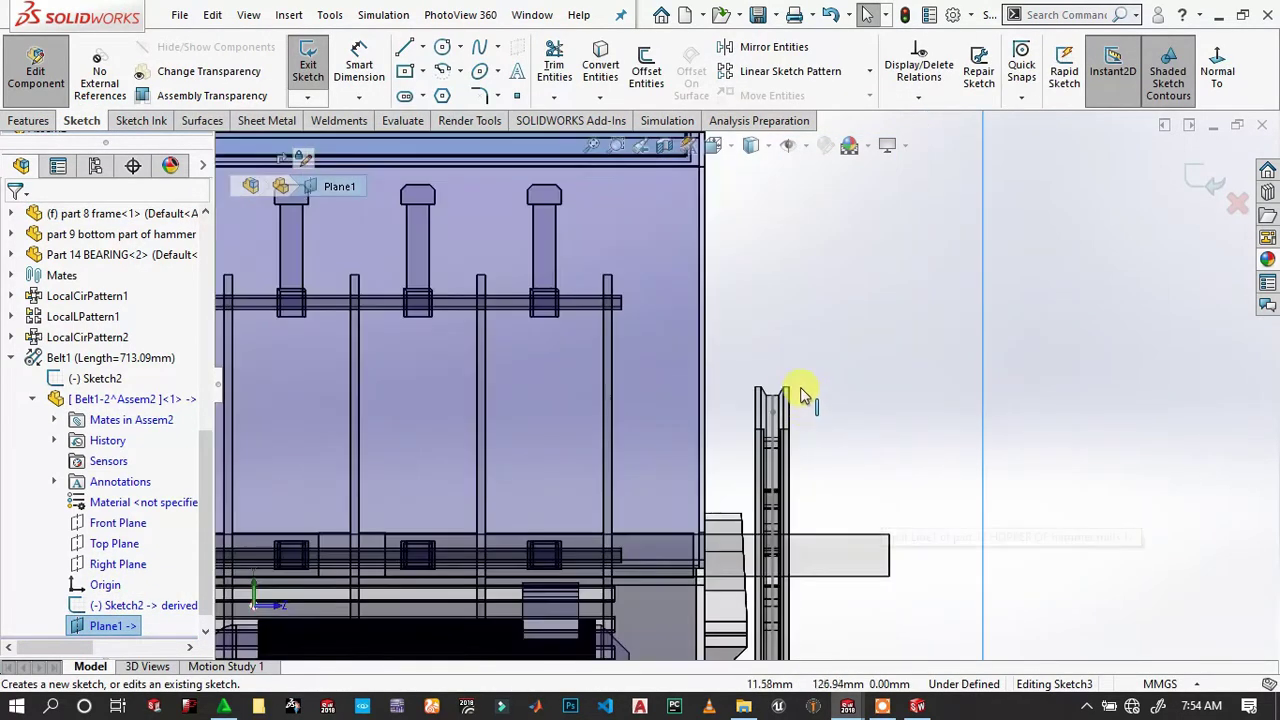
scroll(780, 394, down, 1)
scroll(770, 388, down, 1)
scroll(766, 383, down, 2)
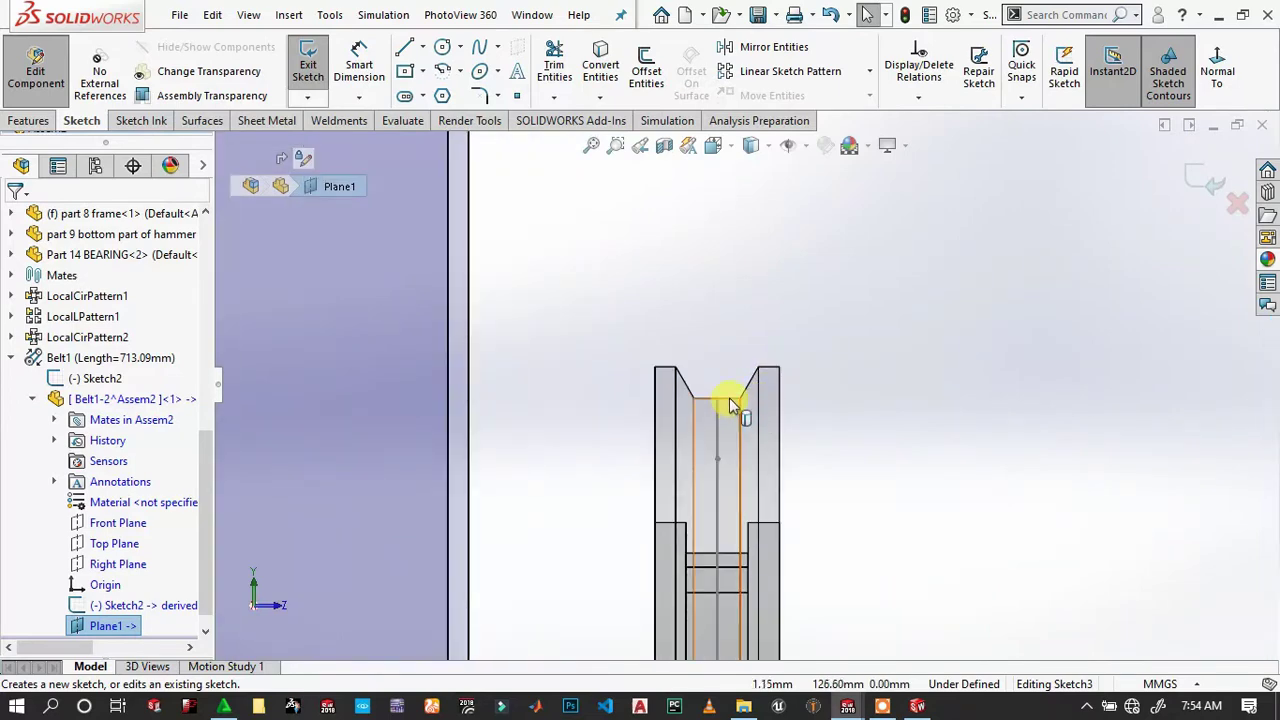
click(731, 399)
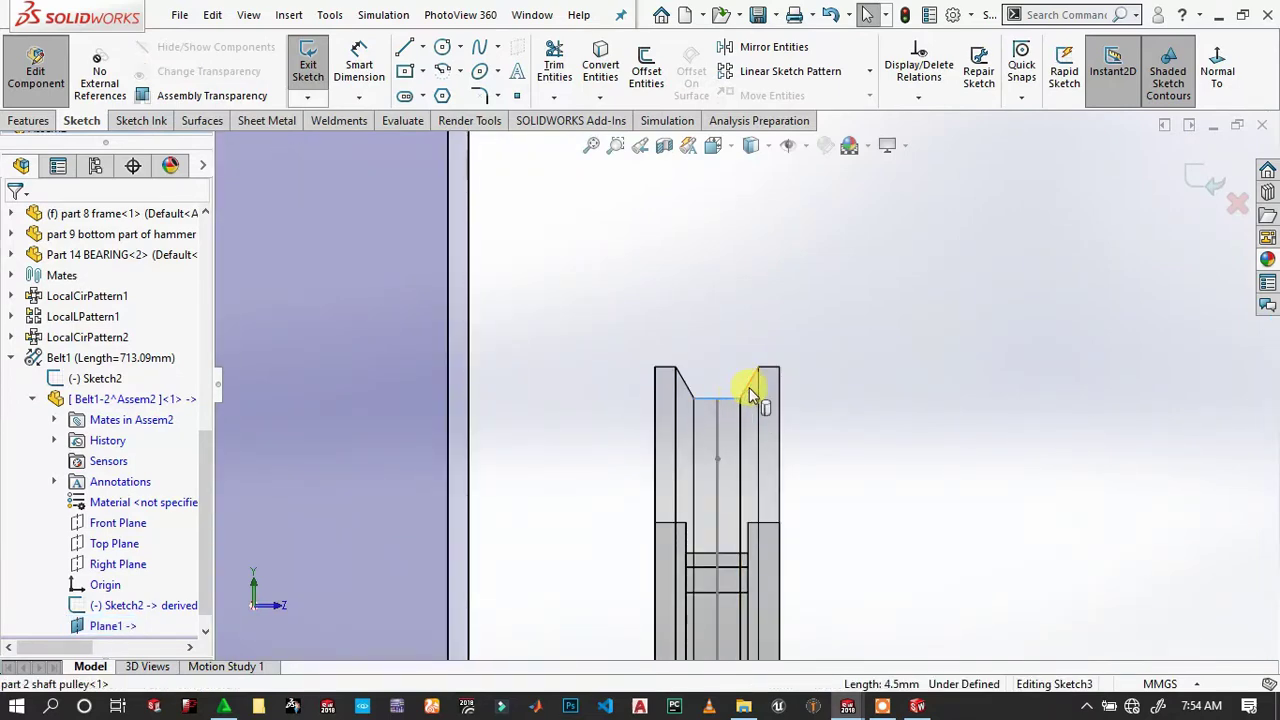
ctrl+click(687, 390)
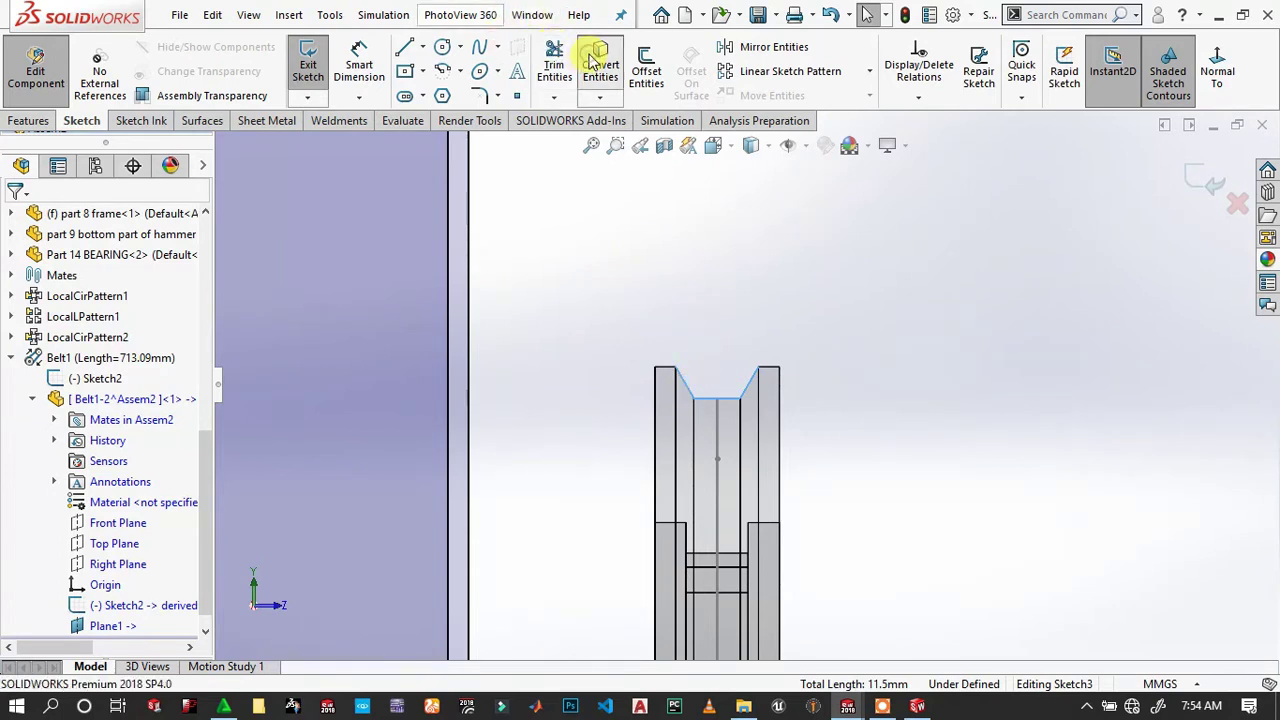
click(593, 61)
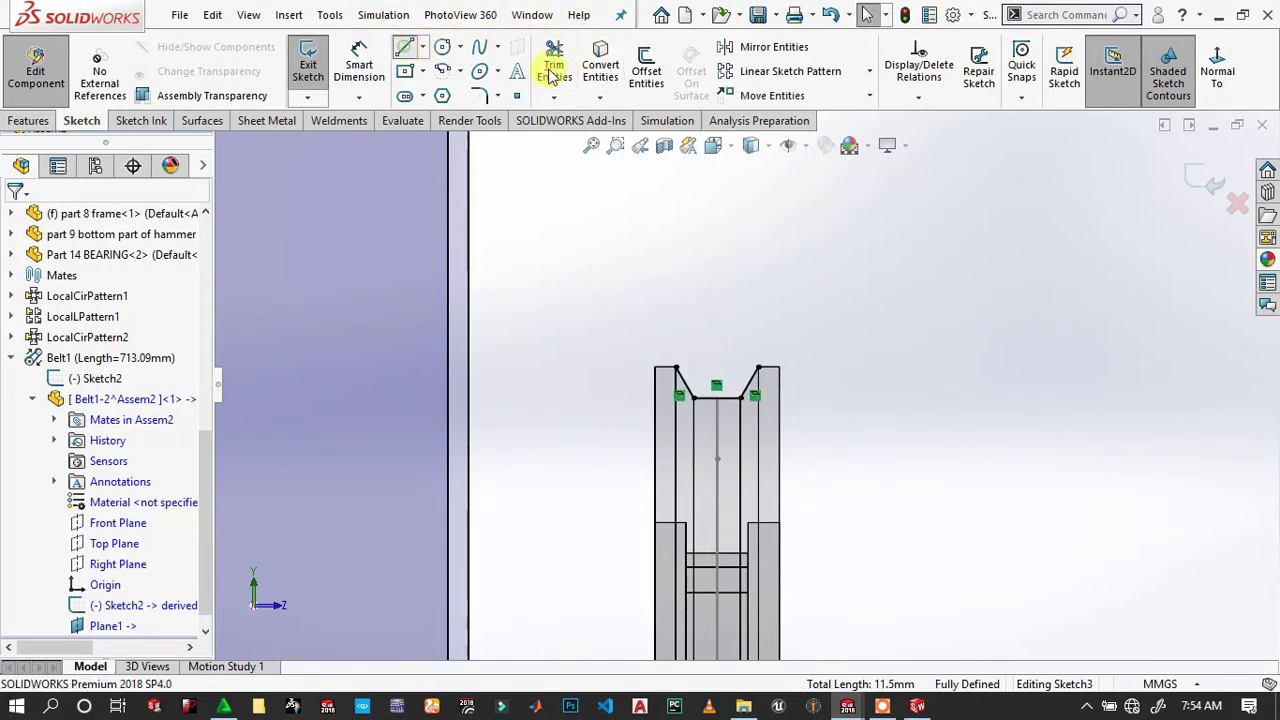
Close the trapezoid with a horizontal line across the top corners and exit the sketch.
key(l)
click(677, 368)
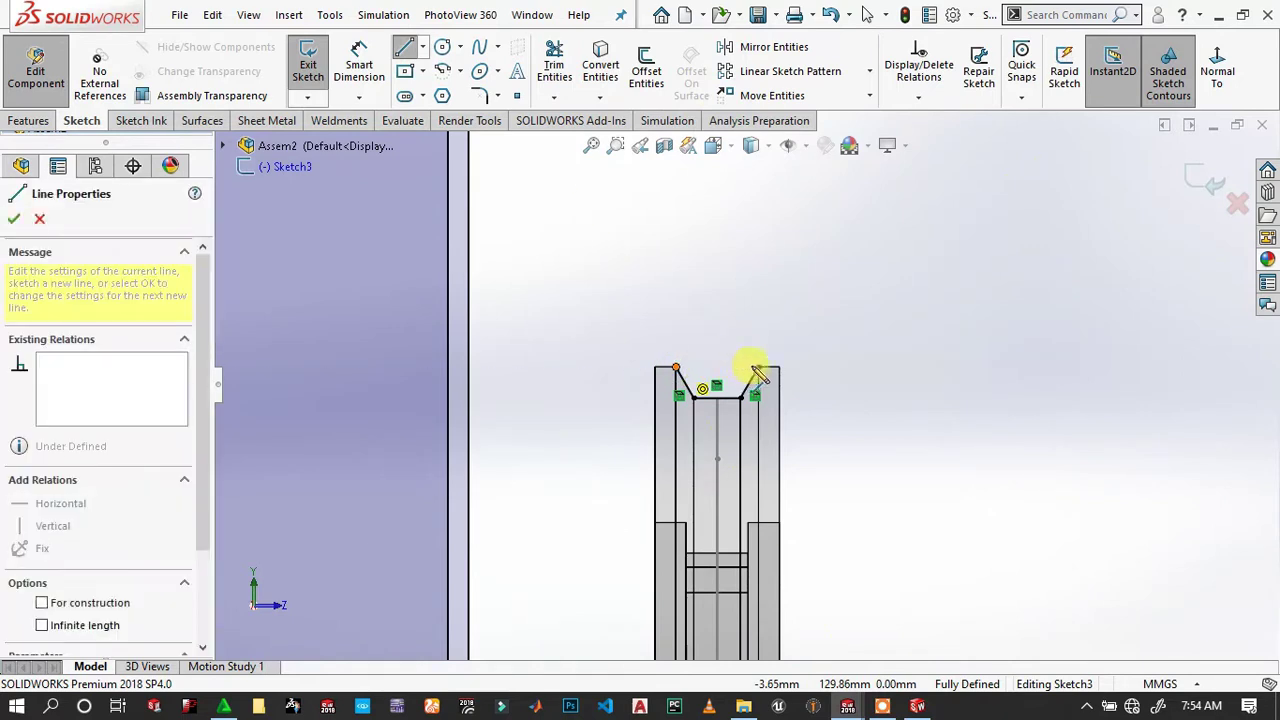
click(758, 368)
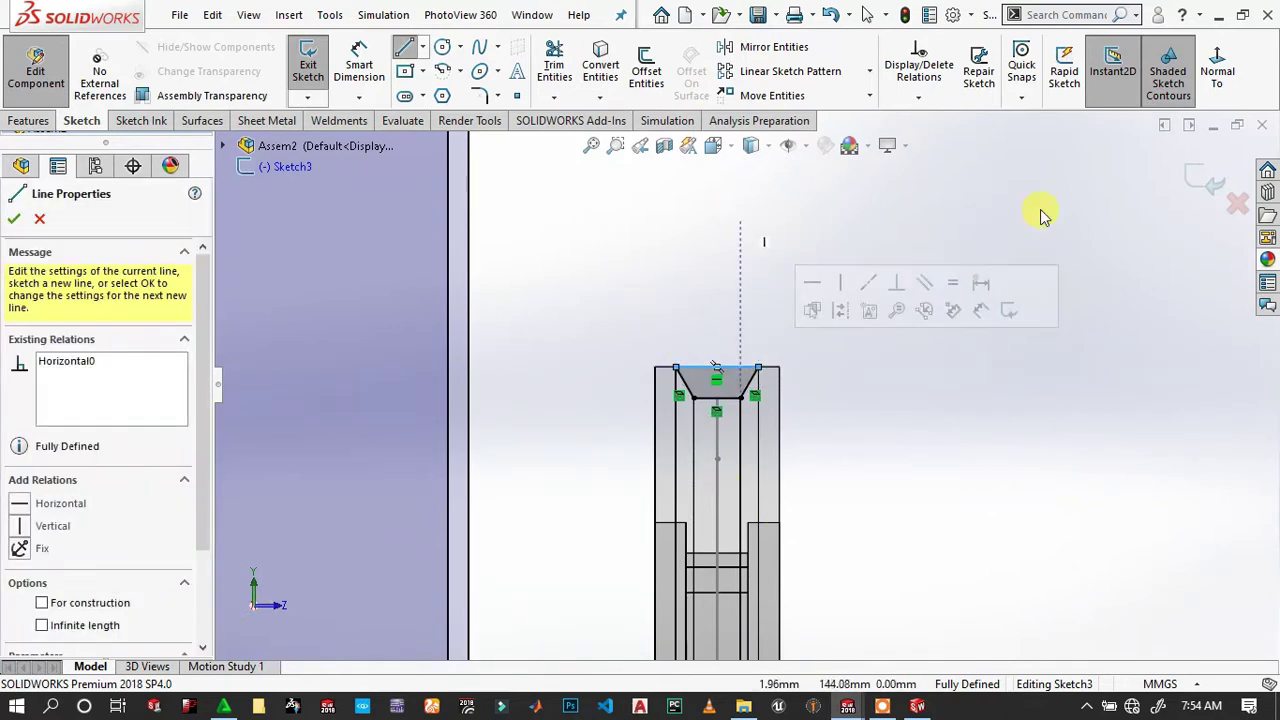
click(1190, 163)
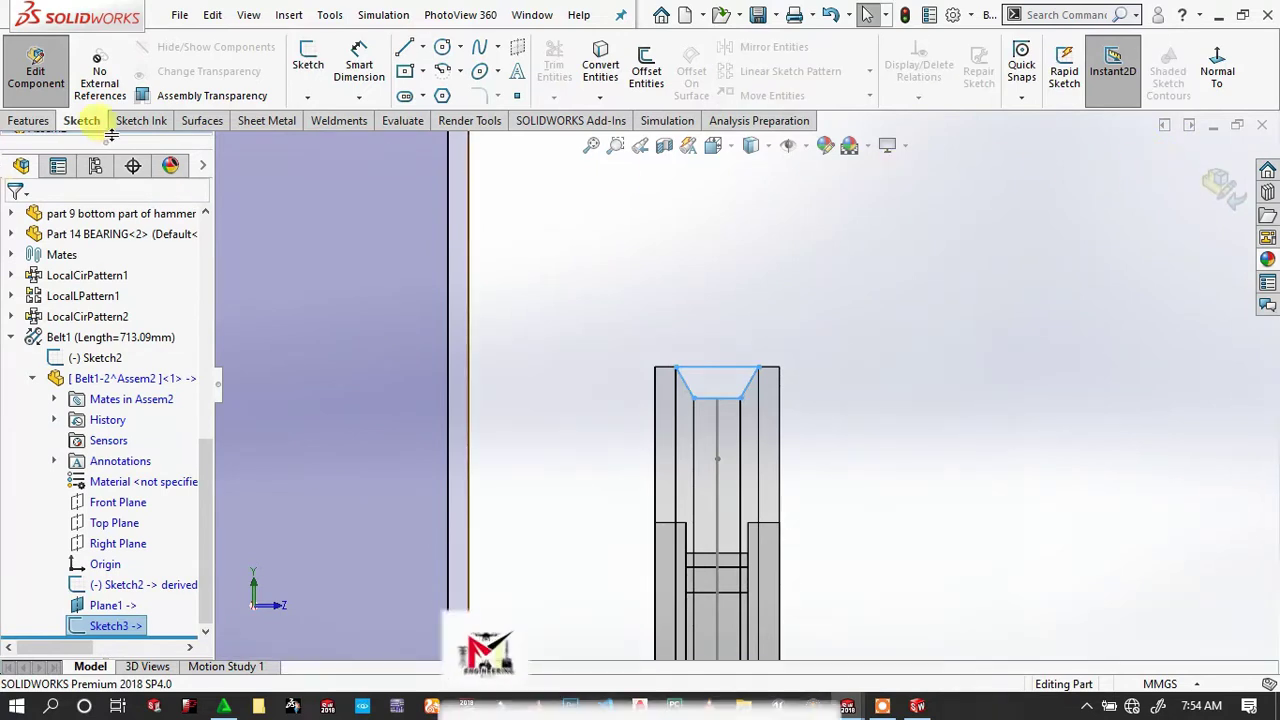
Sweep the belt profile along the belt path sketch to create the solid belt.
click(47, 122)
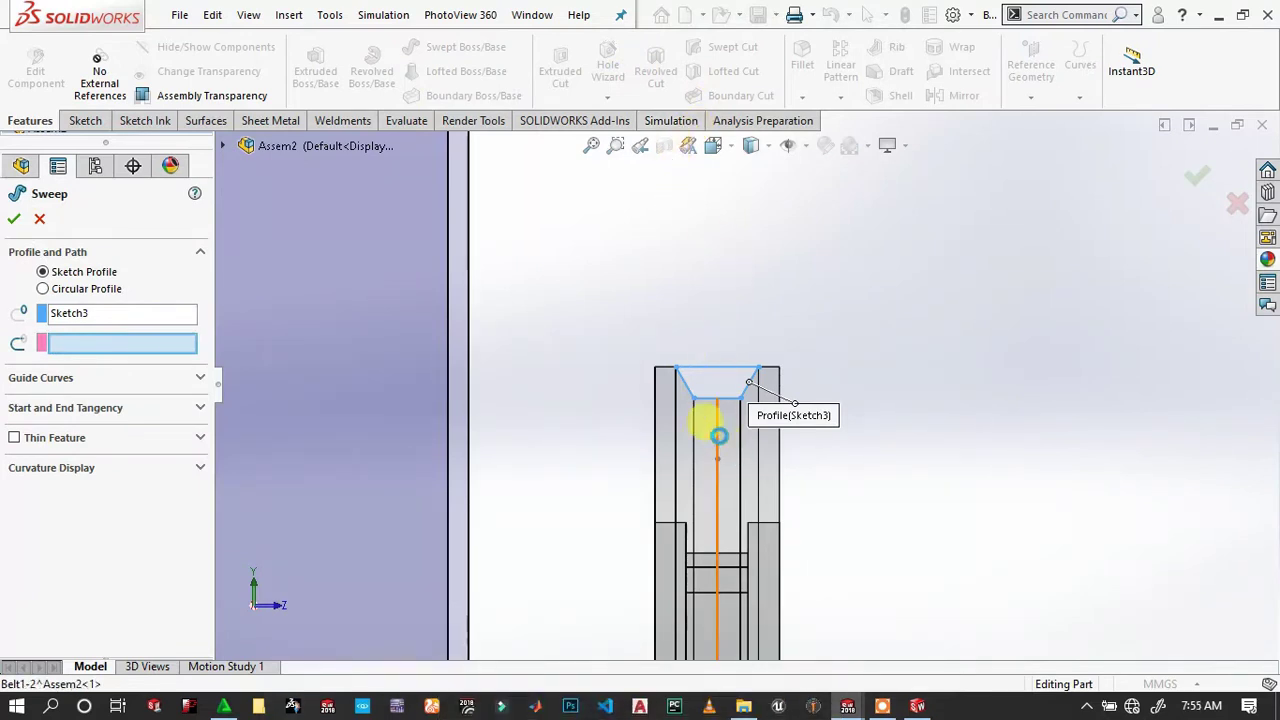
click(718, 435)
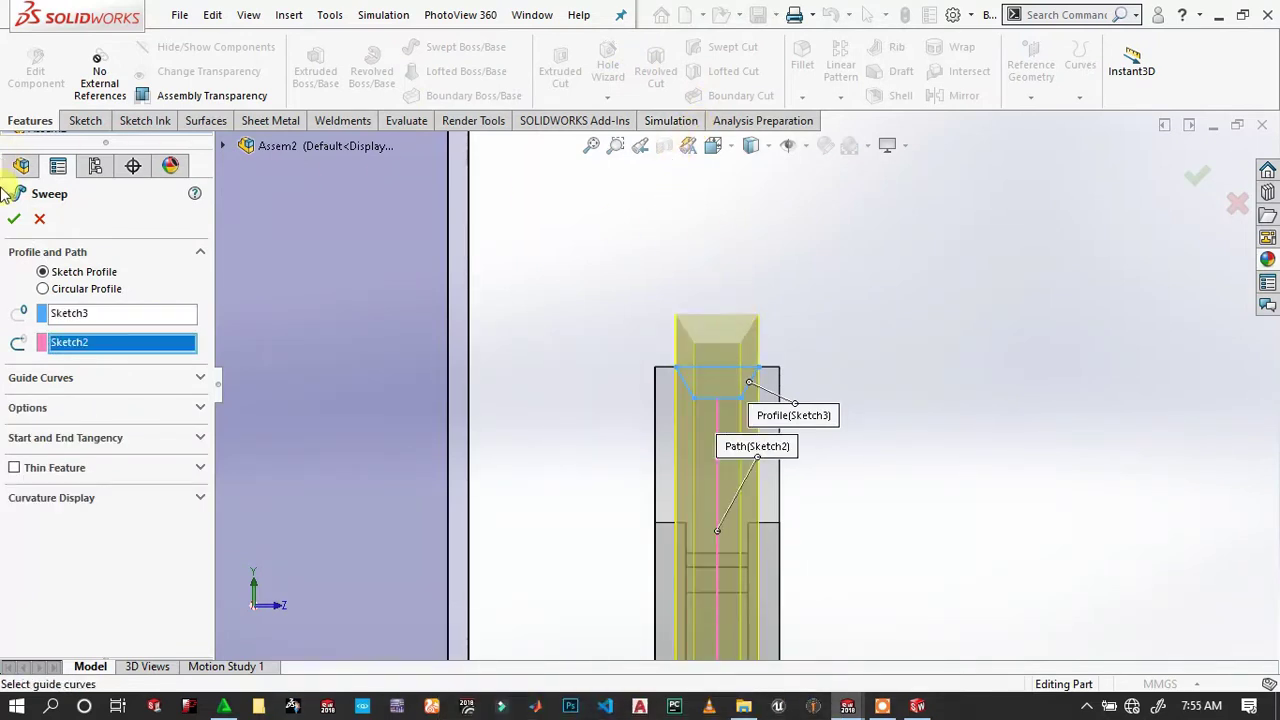
scroll(757, 350, up, 2)
scroll(857, 414, up, 2)
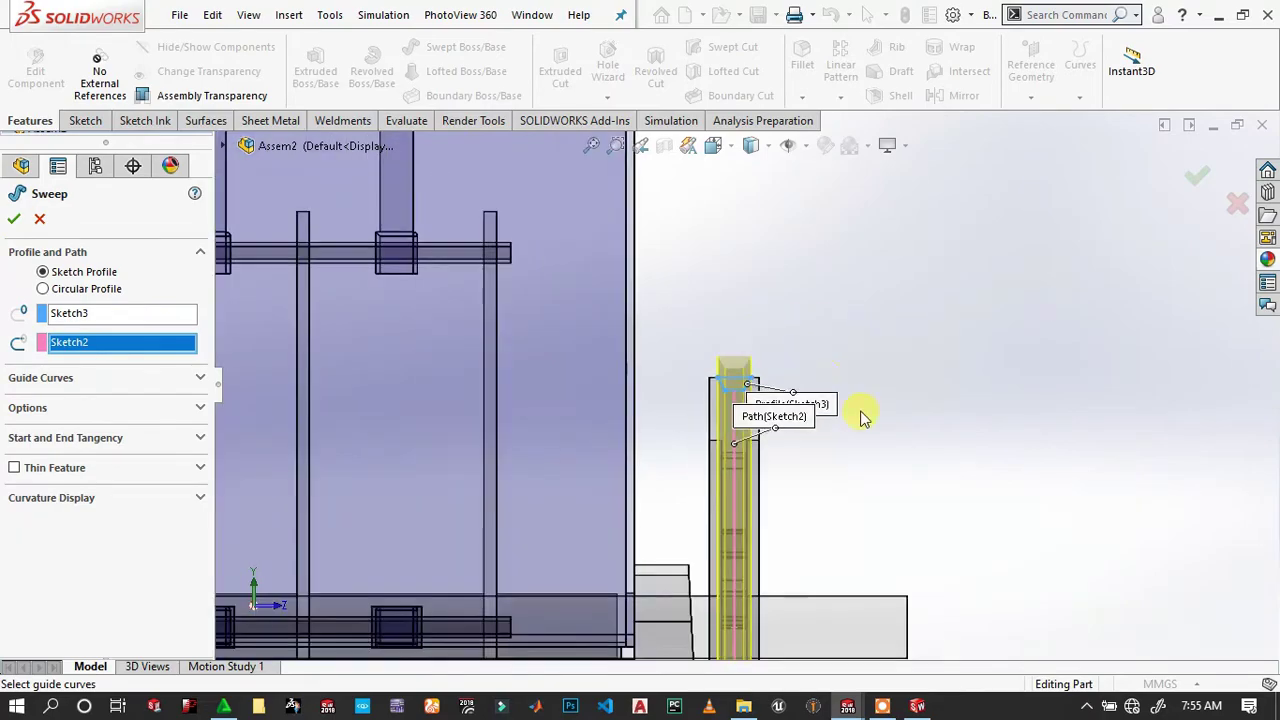
scroll(848, 471, up, 2)
scroll(855, 470, up, 2)
mouse_move(786, 529)
middle_down()
mouse_move(808, 471)
mouse_move(795, 462)
mouse_move(900, 329)
middle_up()
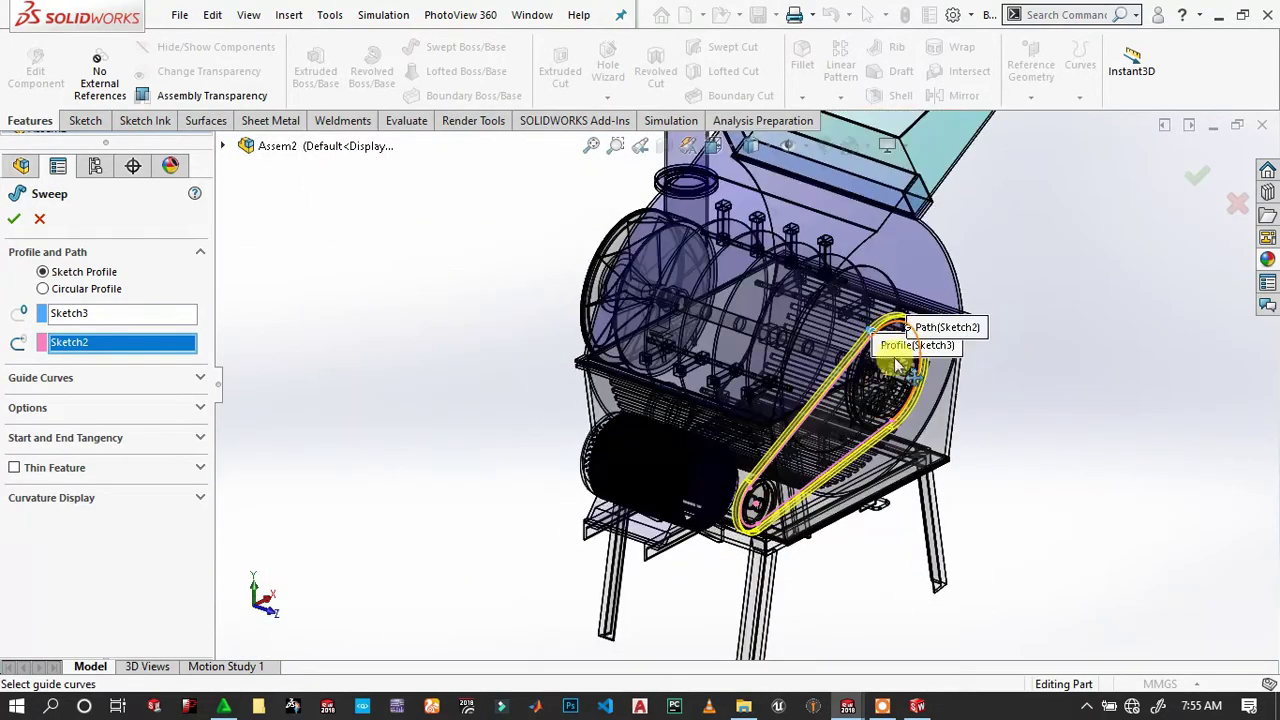
scroll(870, 330, down, 2)
scroll(760, 340, down, 2)
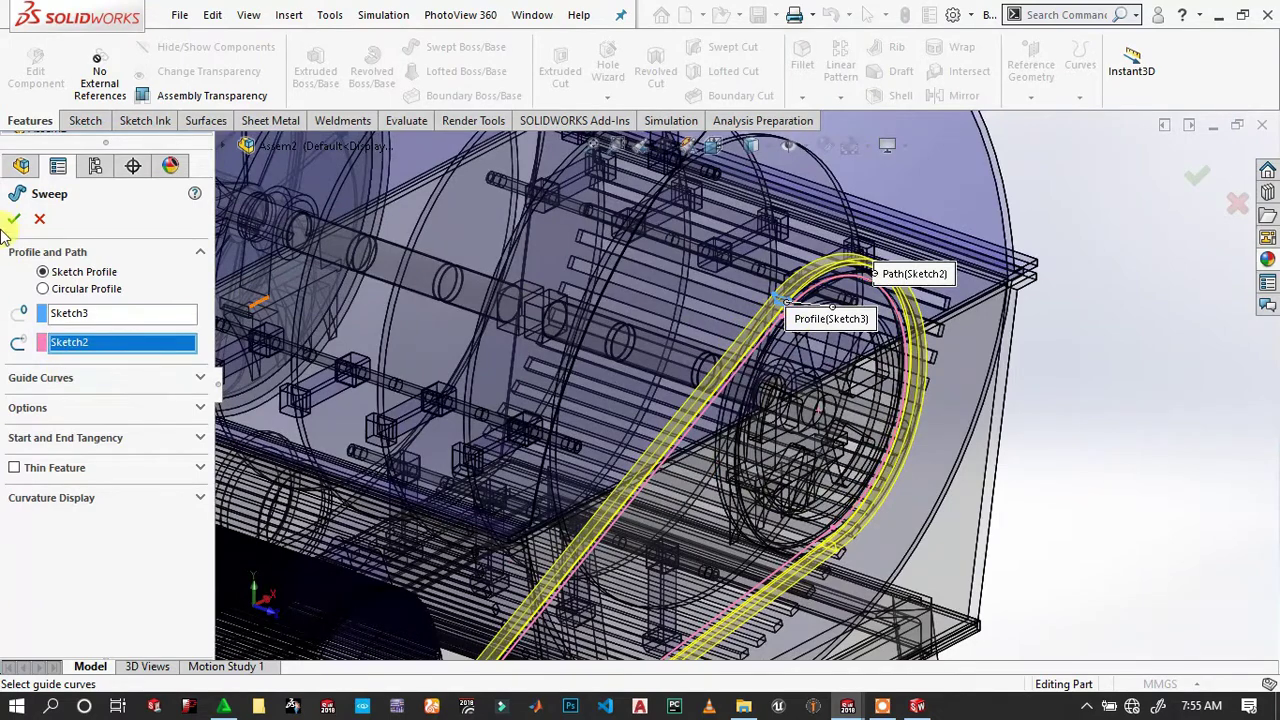
key(Return)
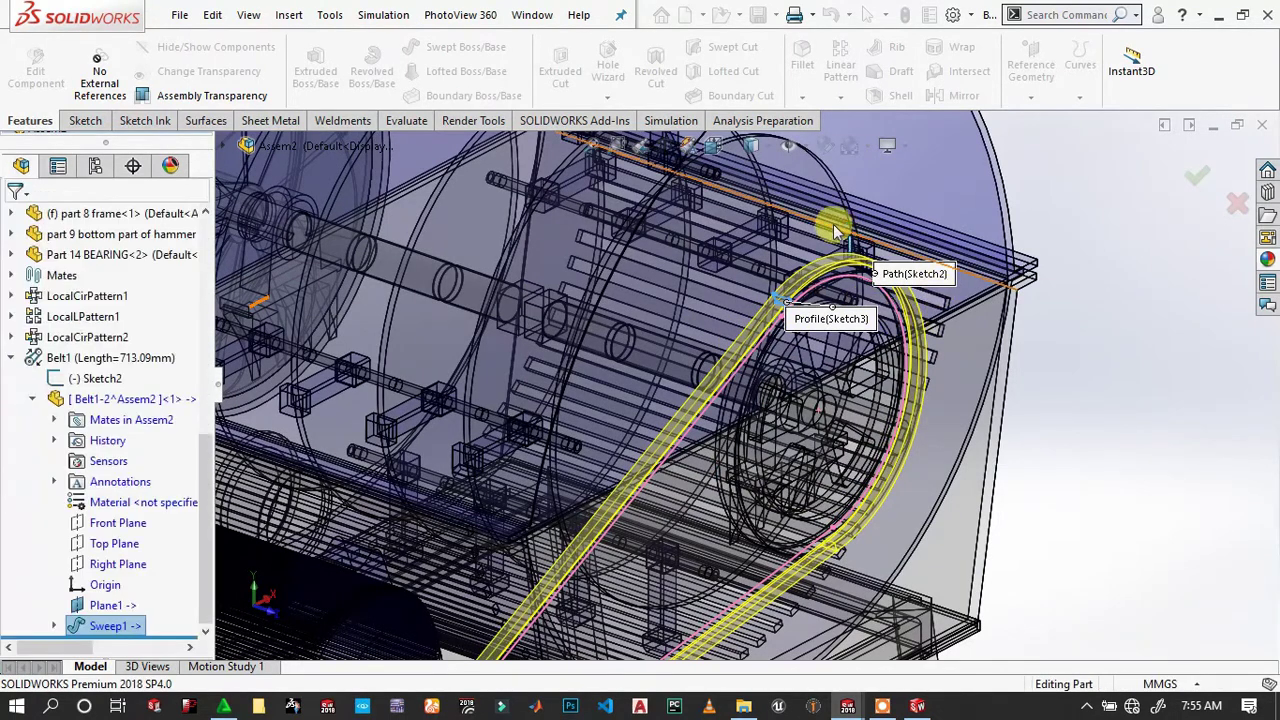
Paste the dark appearance onto the belt, return to the assembly, and hide the path sketch.
click(818, 270)
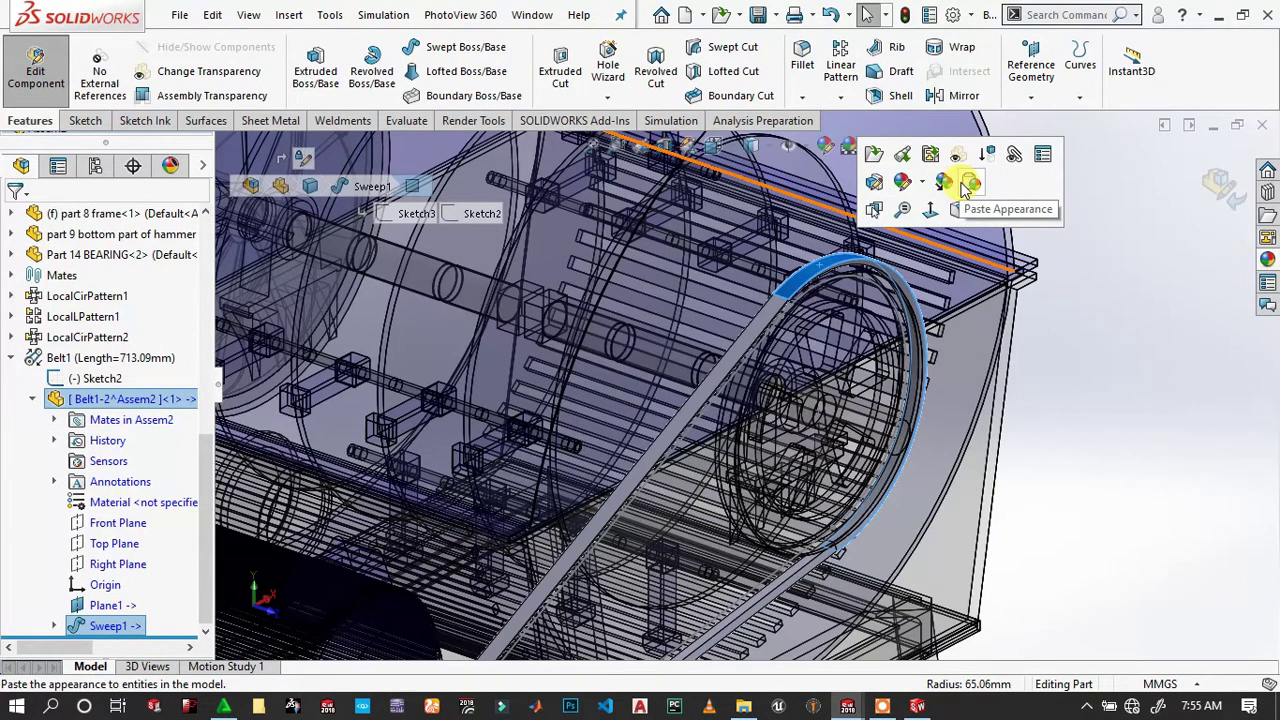
click(966, 188)
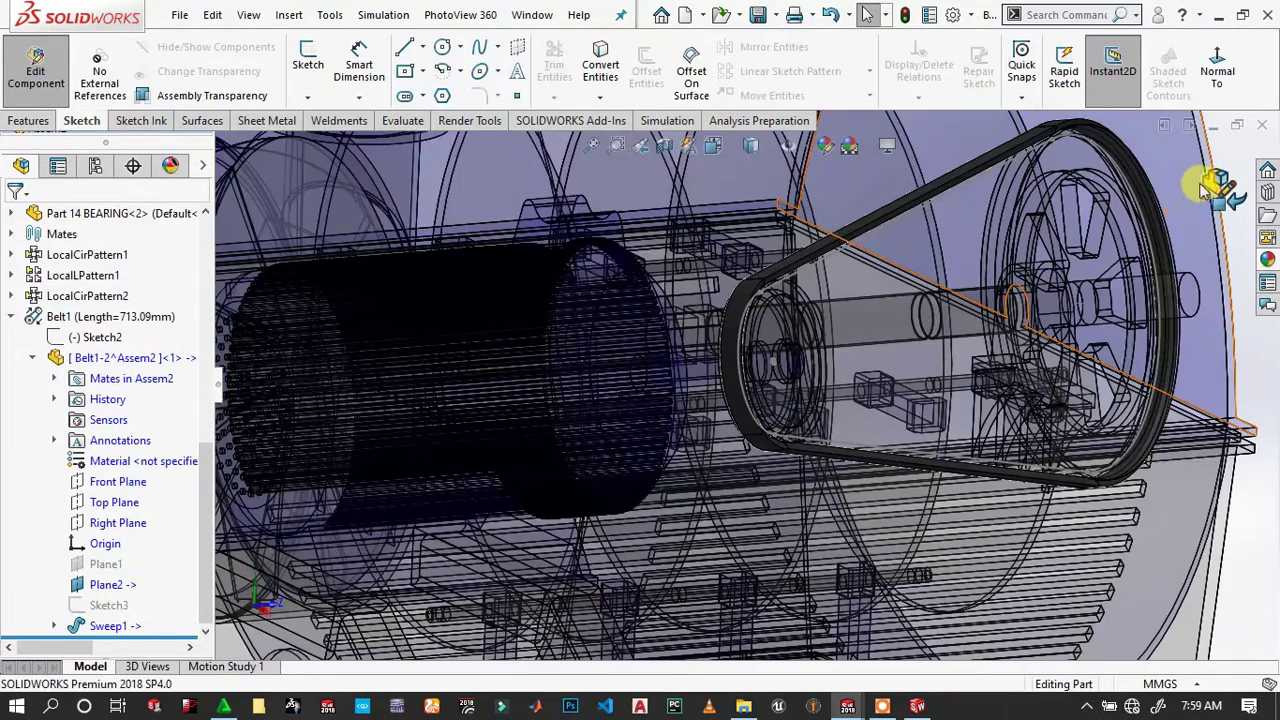
click(1218, 180)
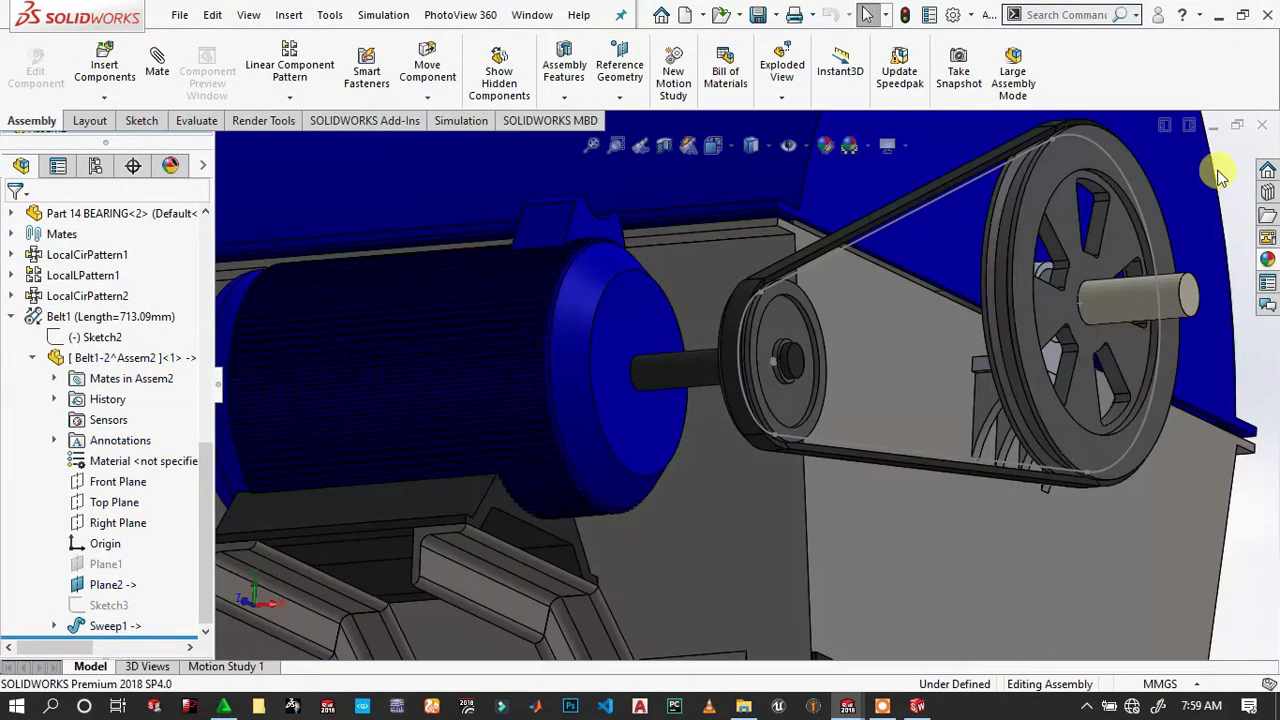
click(1048, 140)
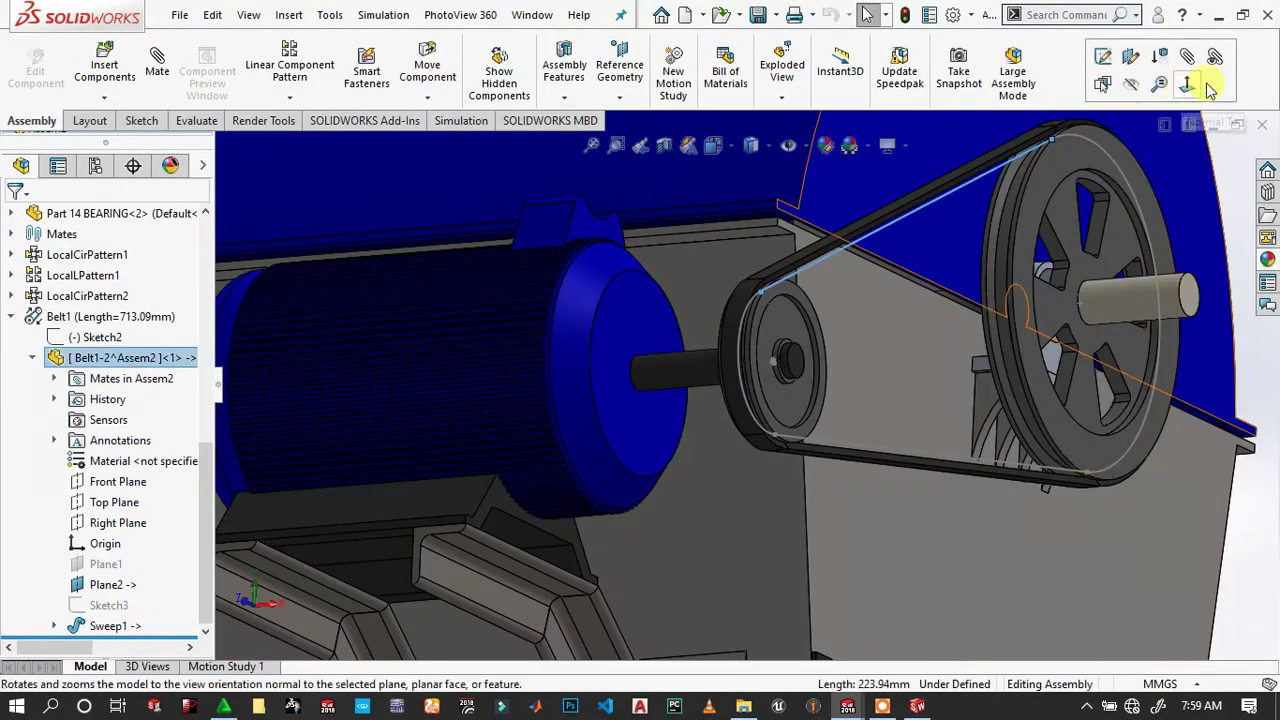
click(1136, 85)
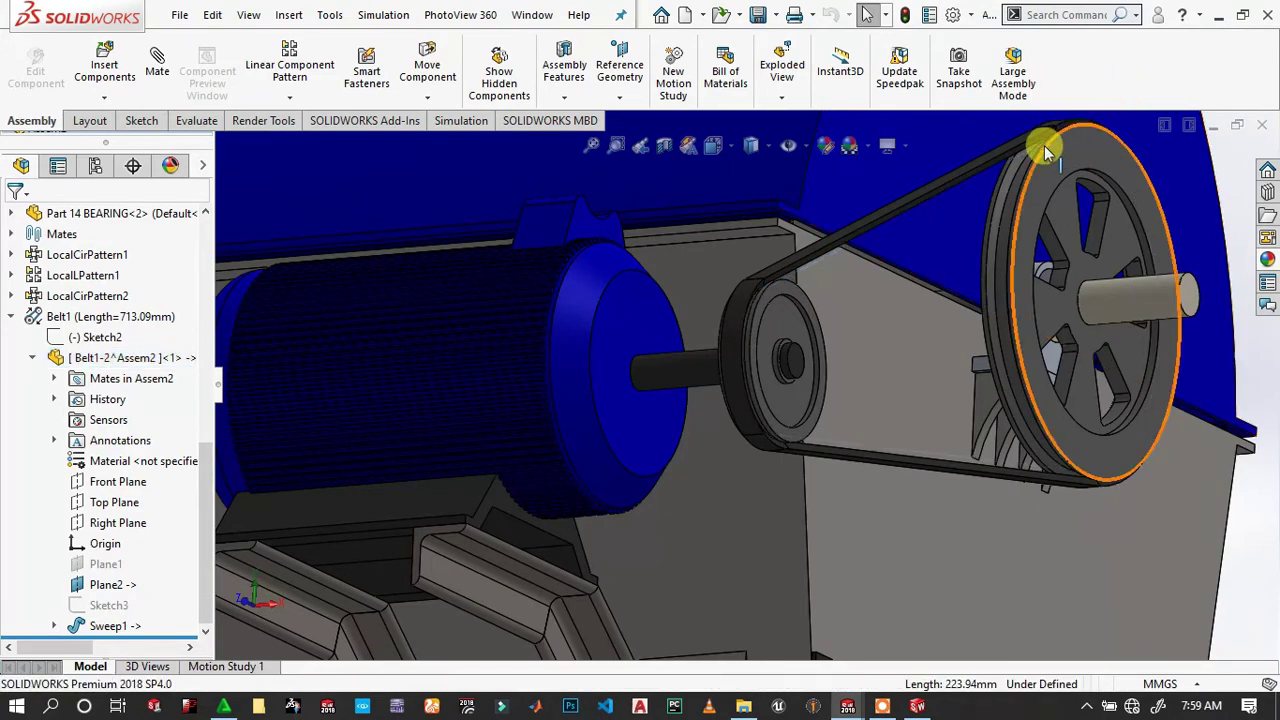
key(ctrl+7)
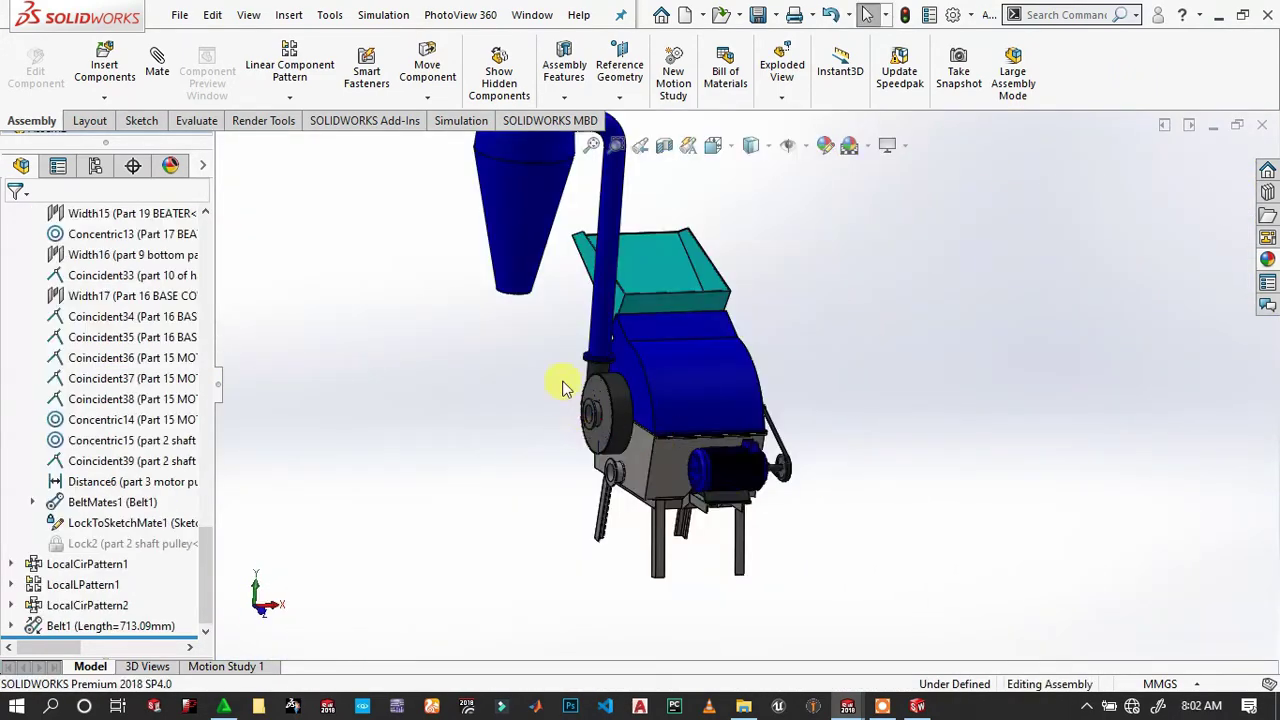
scroll(563, 388, down, 5)
scroll(766, 323, down, 3)
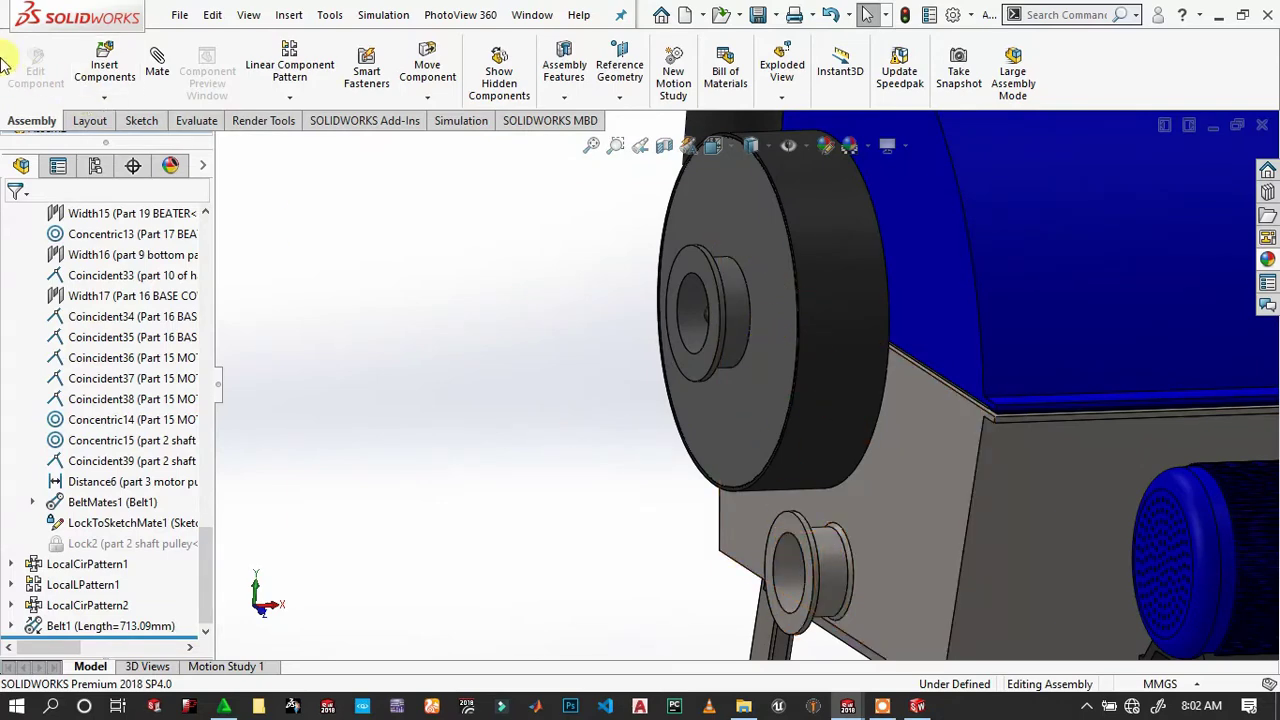
Insert a new part, Part3, placed at the assembly origin.
click(288, 14)
mouse_move(324, 44)
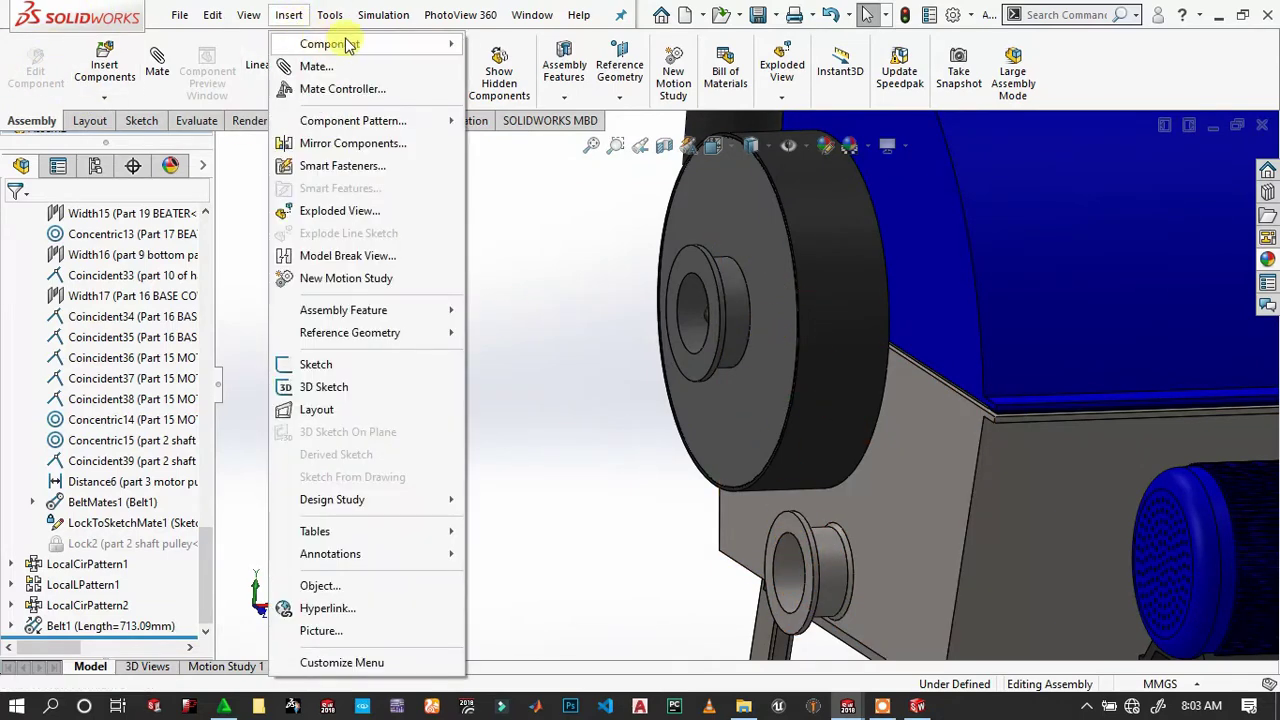
click(527, 68)
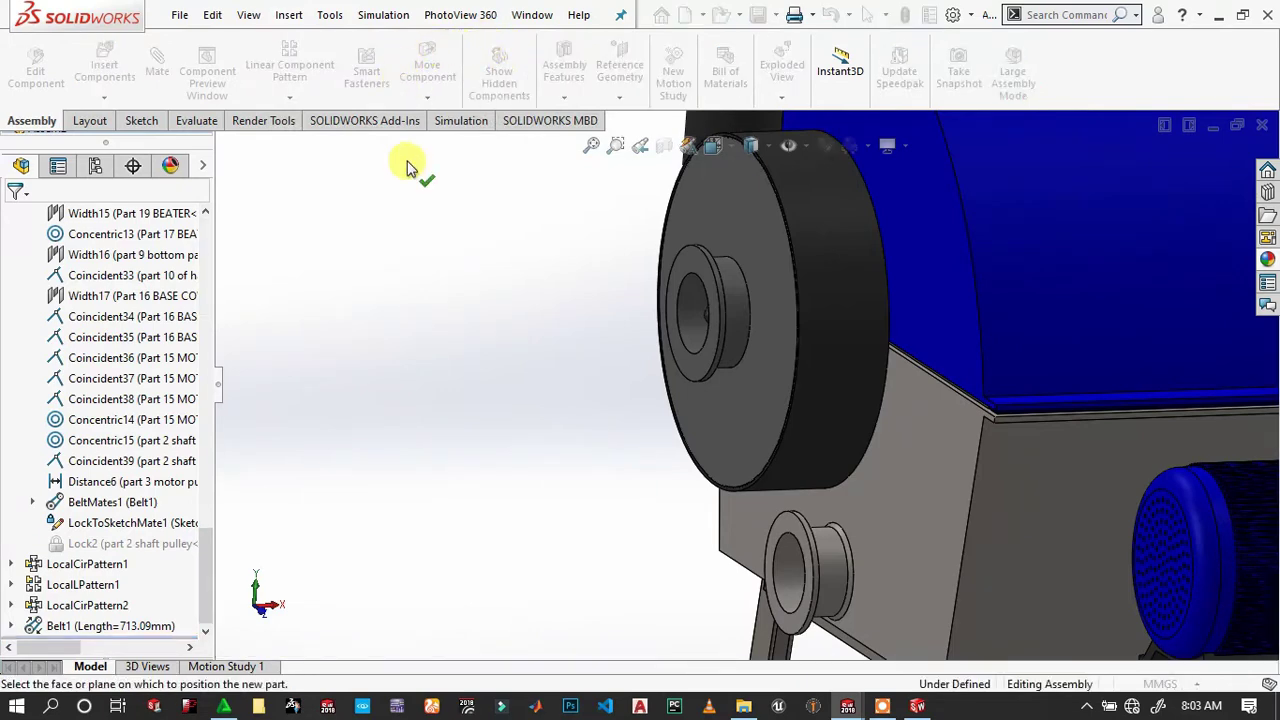
click(416, 230)
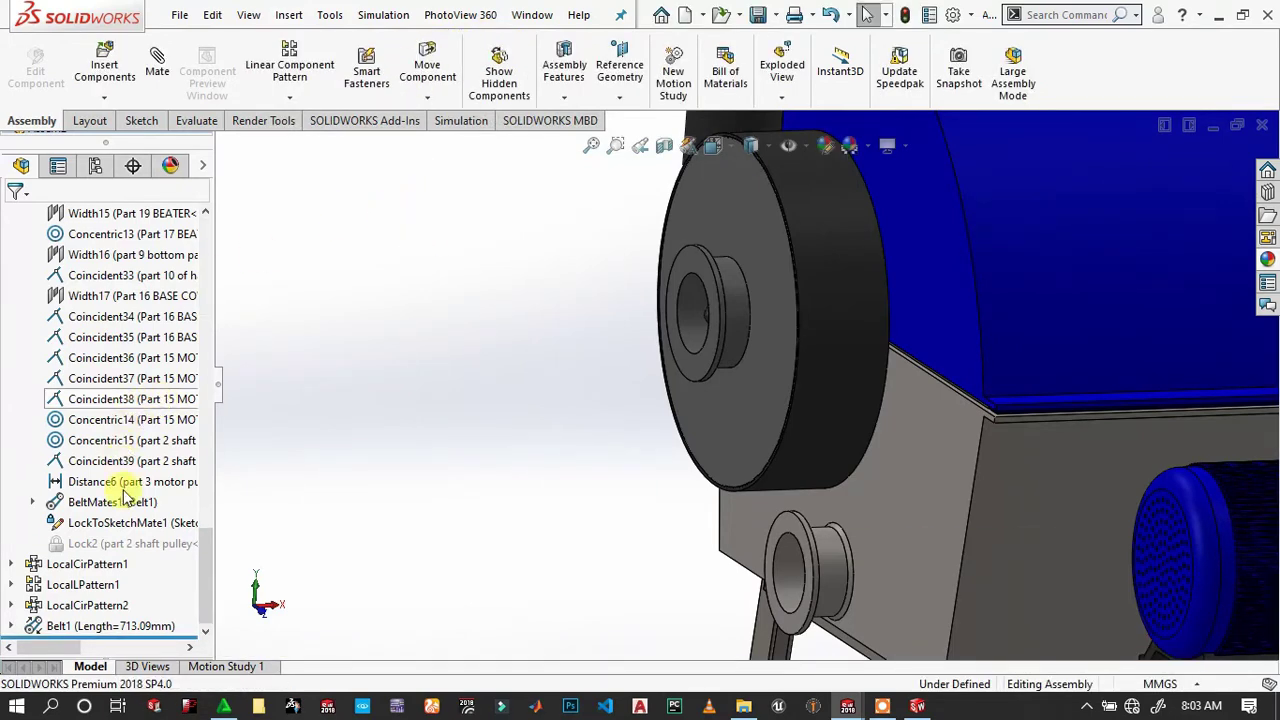
Isolate Part3, the blade housing cover and the hammer mill's bottom part.
scroll(60, 430, up, 10)
scroll(18, 330, up, 3)
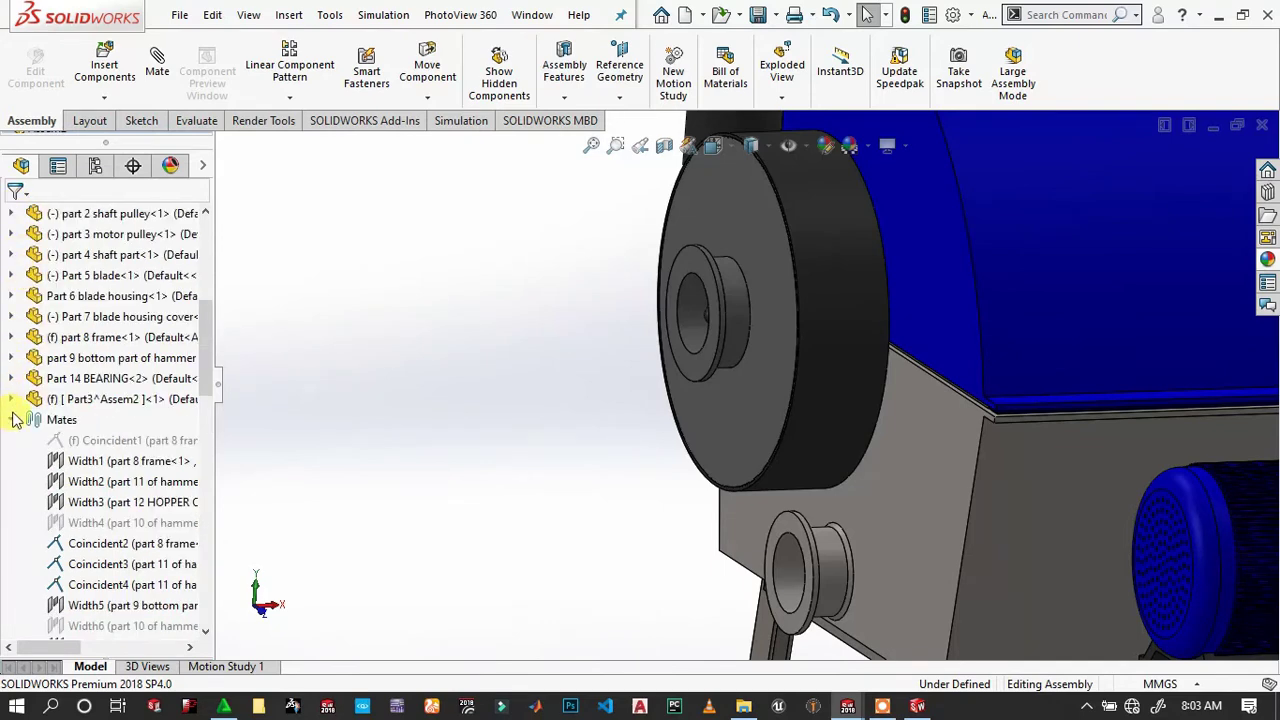
scroll(15, 420, up, 2)
click(160, 523)
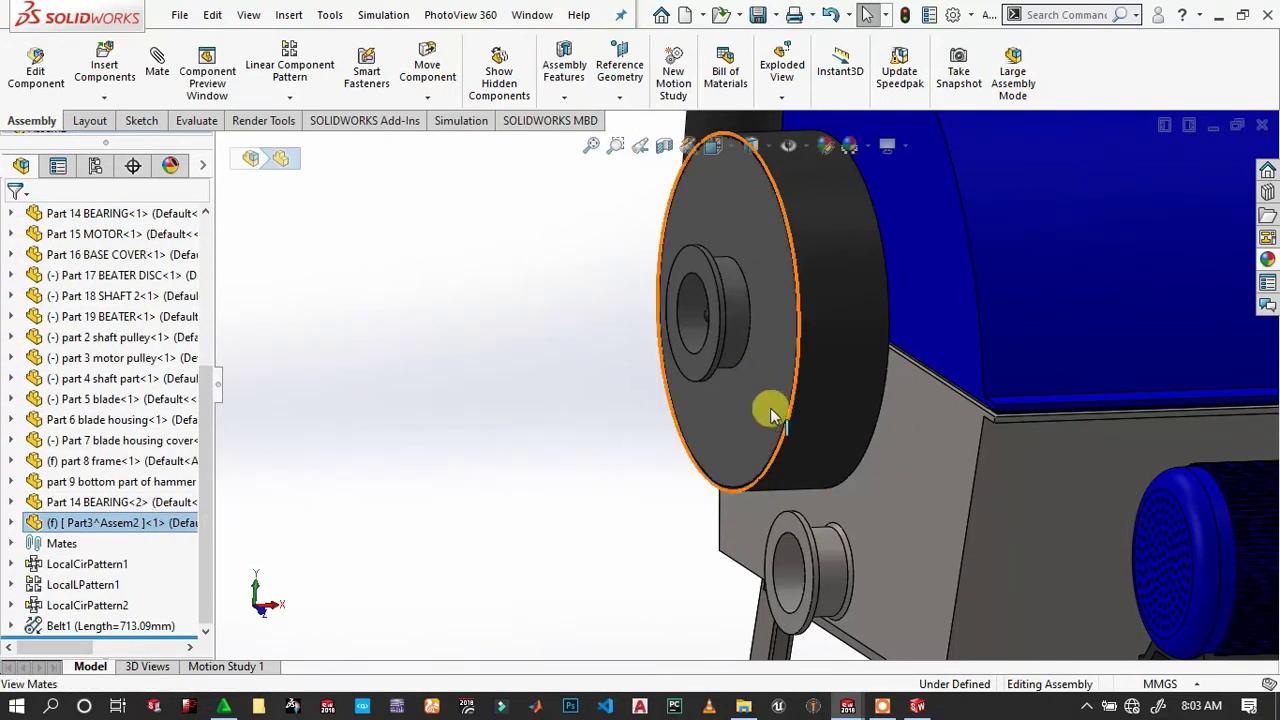
click(753, 379)
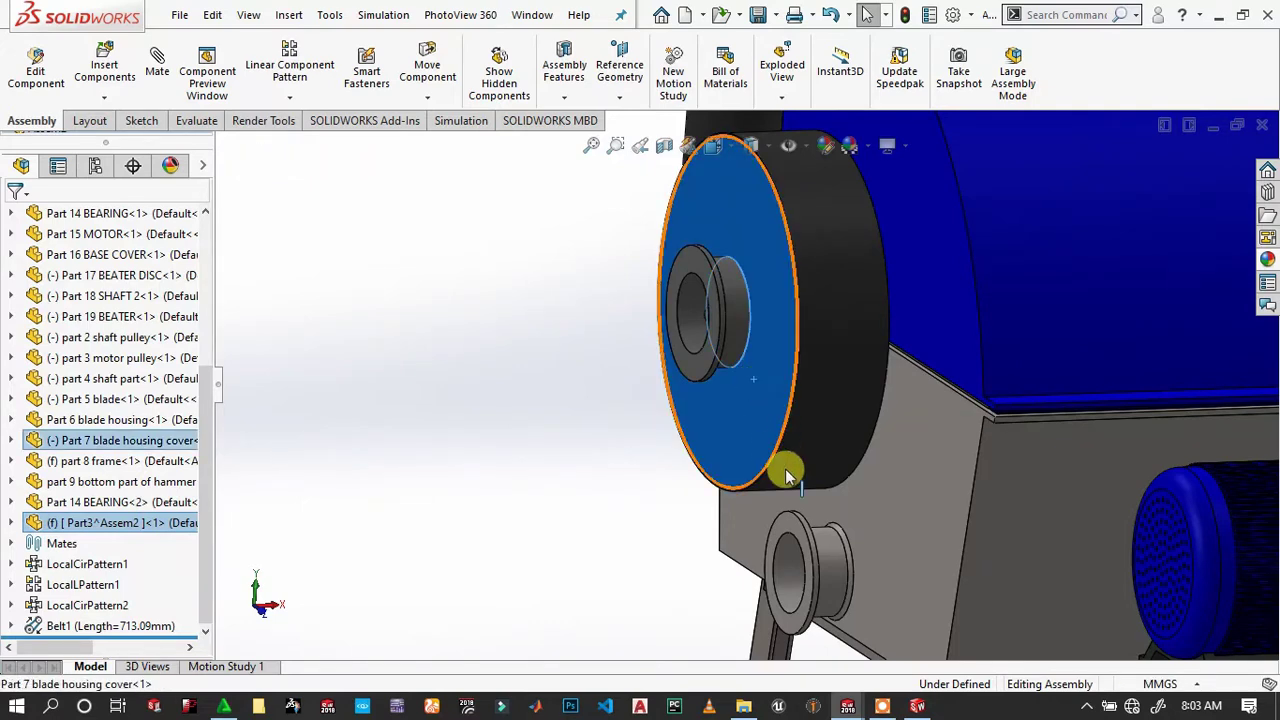
ctrl+click(831, 566)
right_click(838, 553)
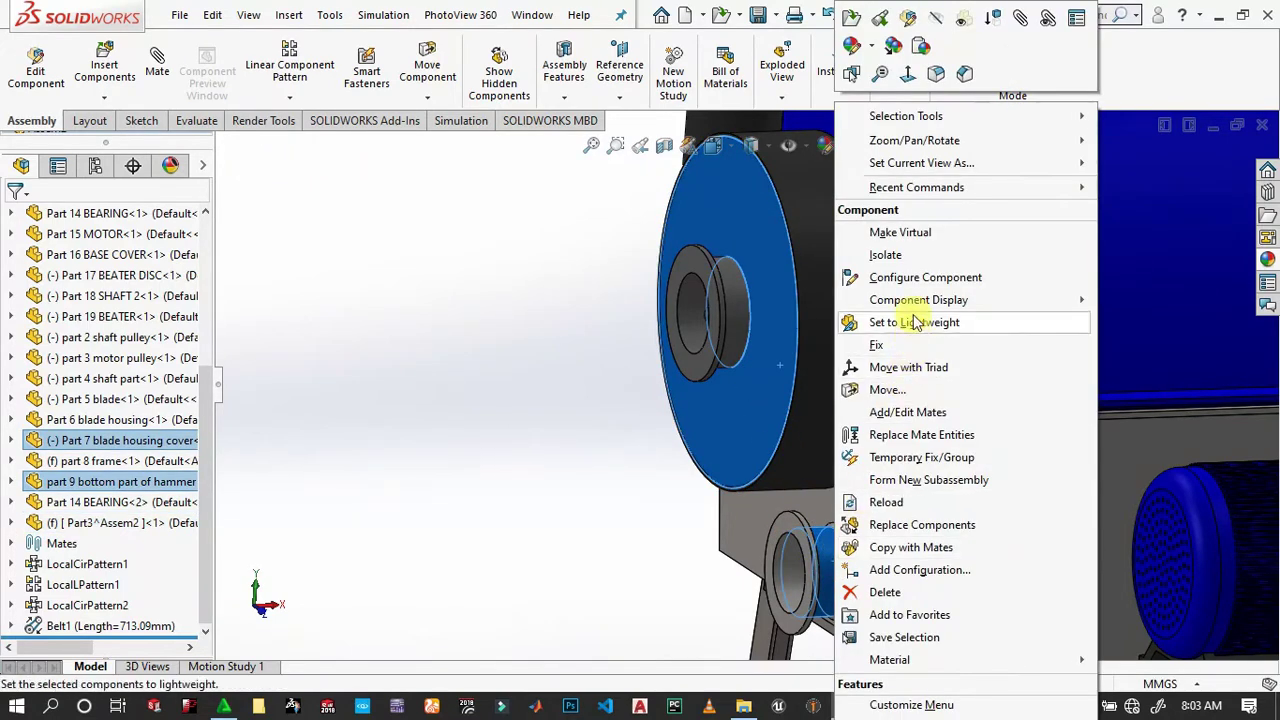
click(908, 260)
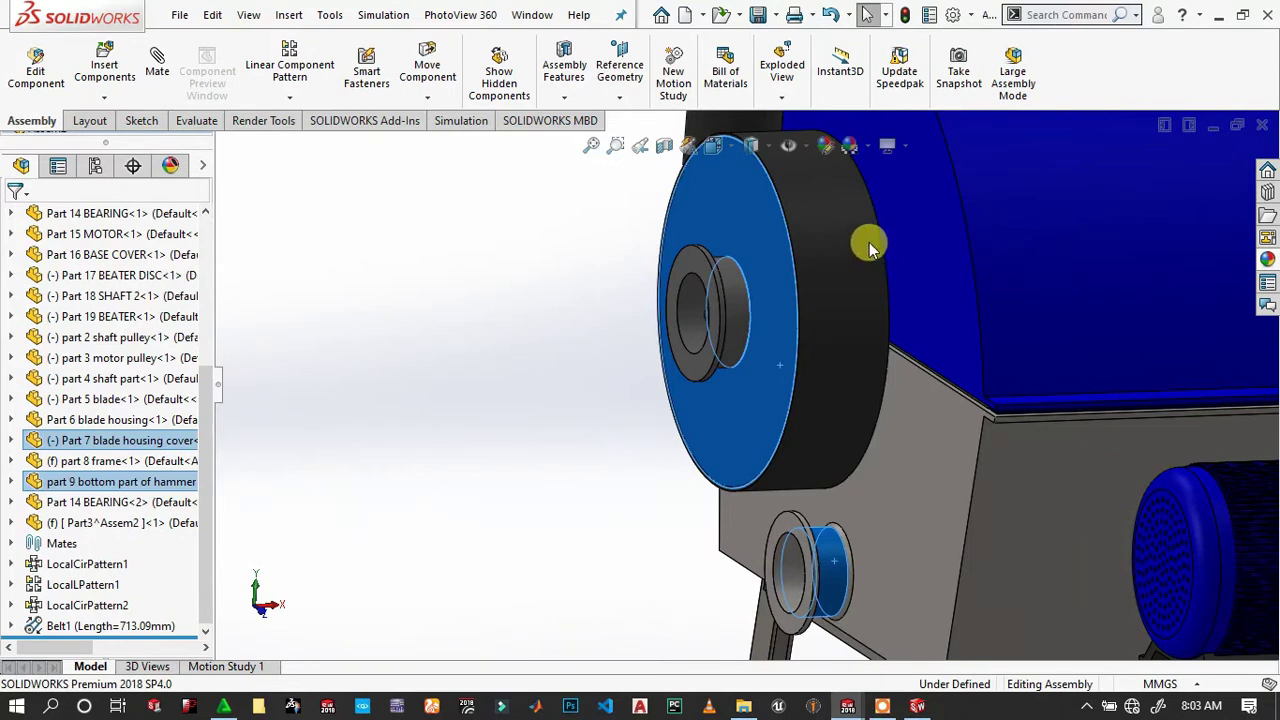
click(136, 523)
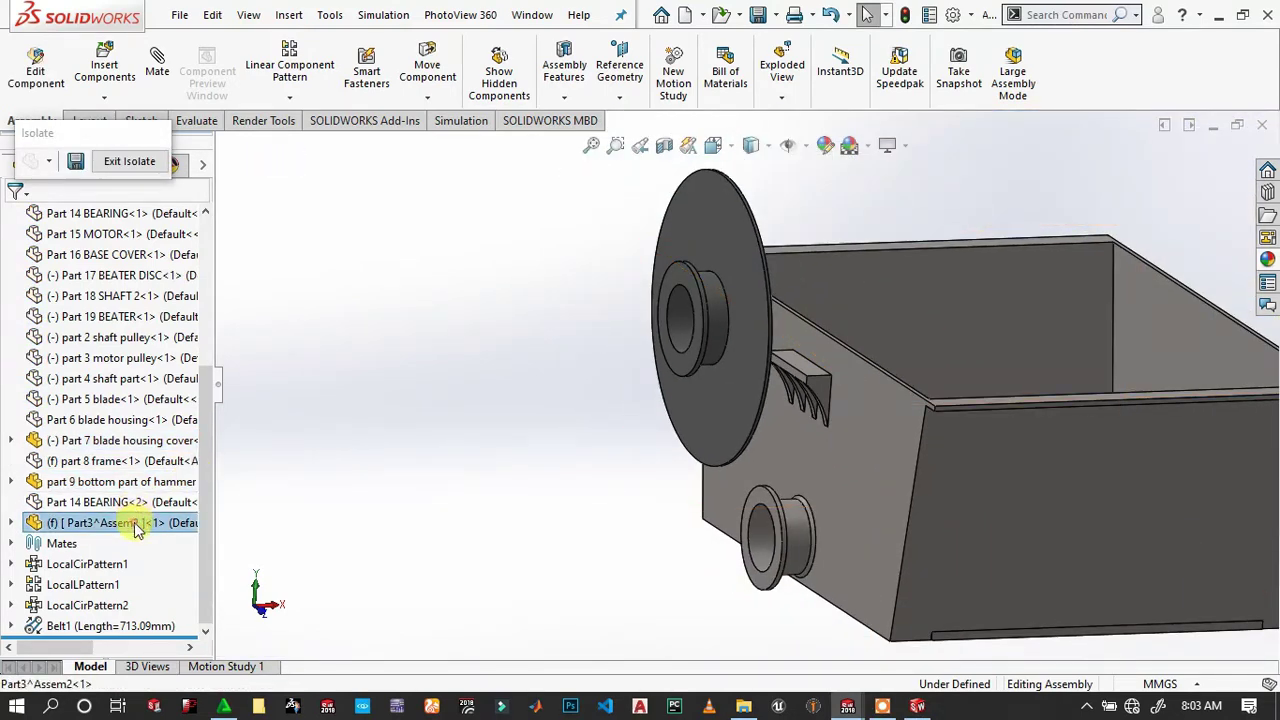
right_click(136, 523)
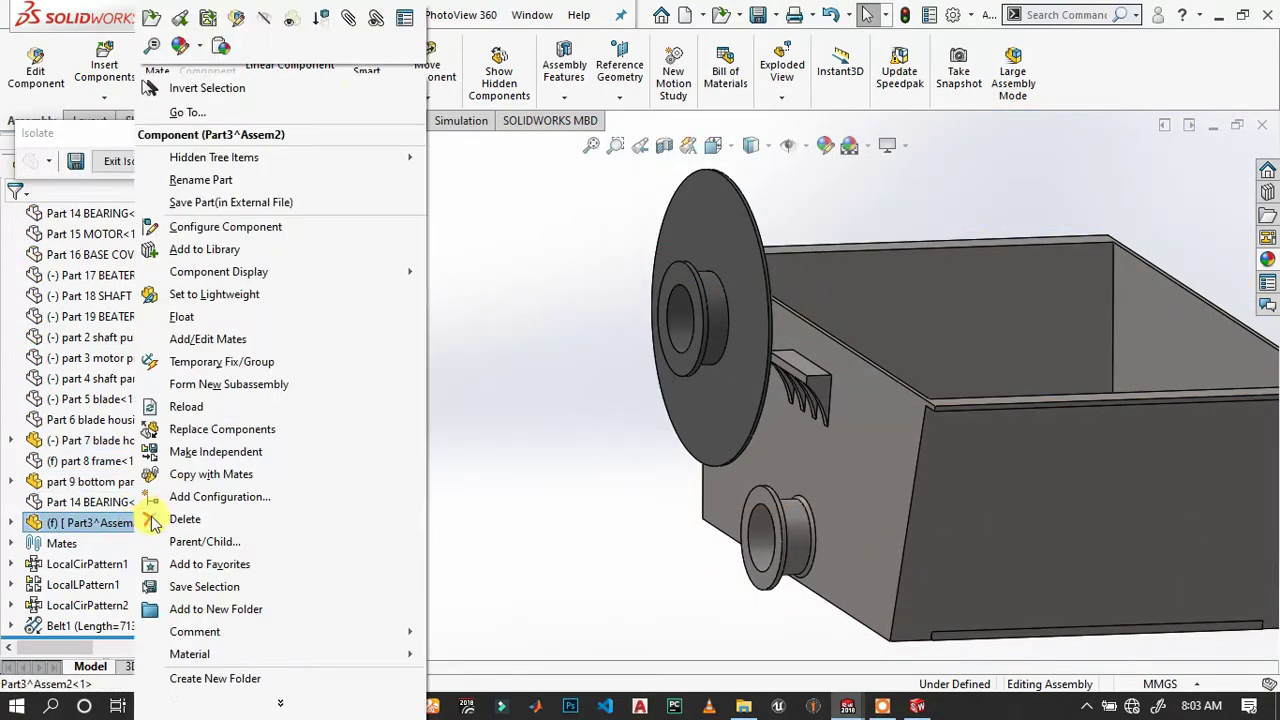
Edit Part3 in place and select the circular face of the bottom part's lower round boss.
click(242, 20)
scroll(968, 525, down, 3)
scroll(963, 513, down, 2)
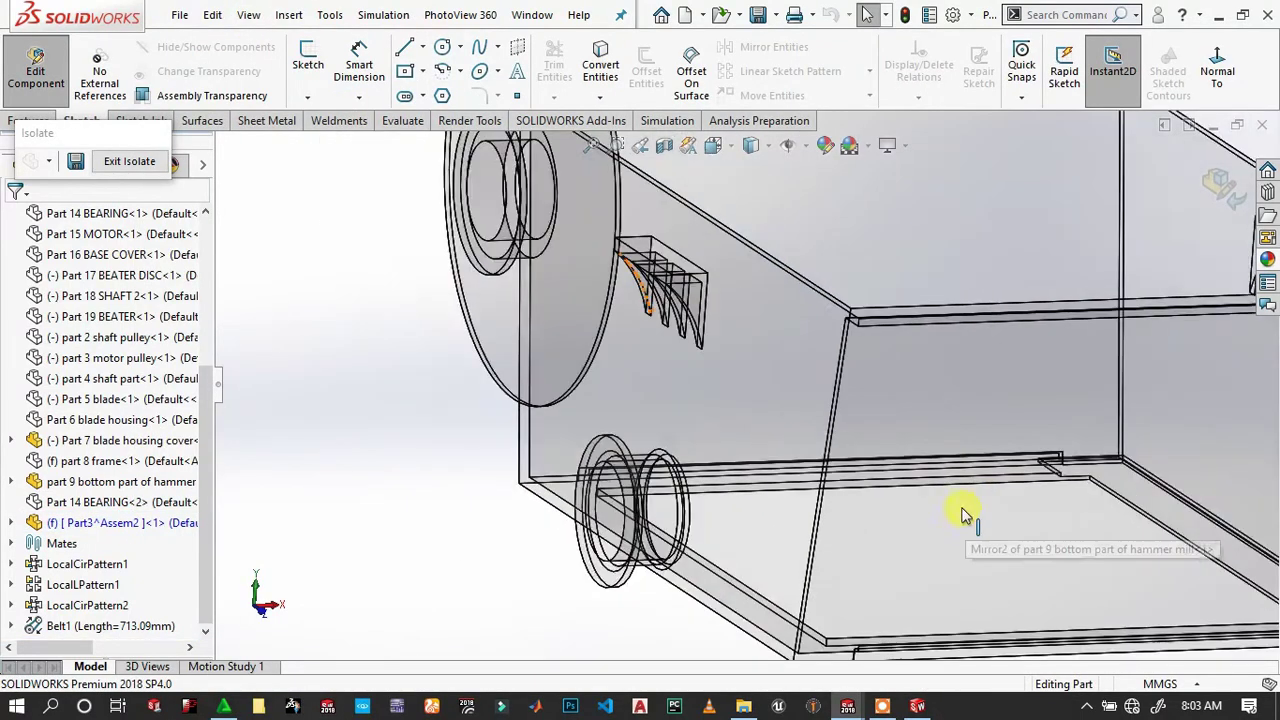
scroll(870, 490, down, 2)
scroll(571, 414, down, 2)
scroll(585, 349, down, 2)
scroll(565, 365, down, 2)
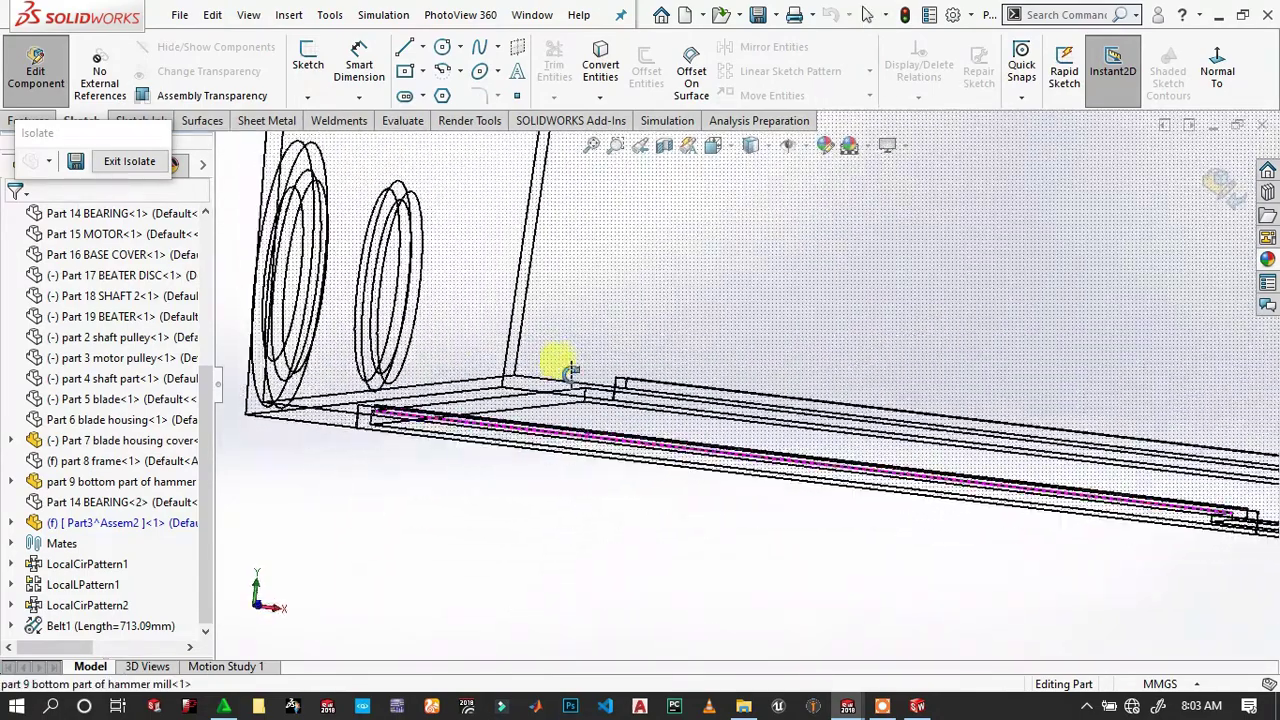
mouse_move(565, 372)
middle_down()
mouse_move(571, 408)
mouse_move(523, 363)
middle_up()
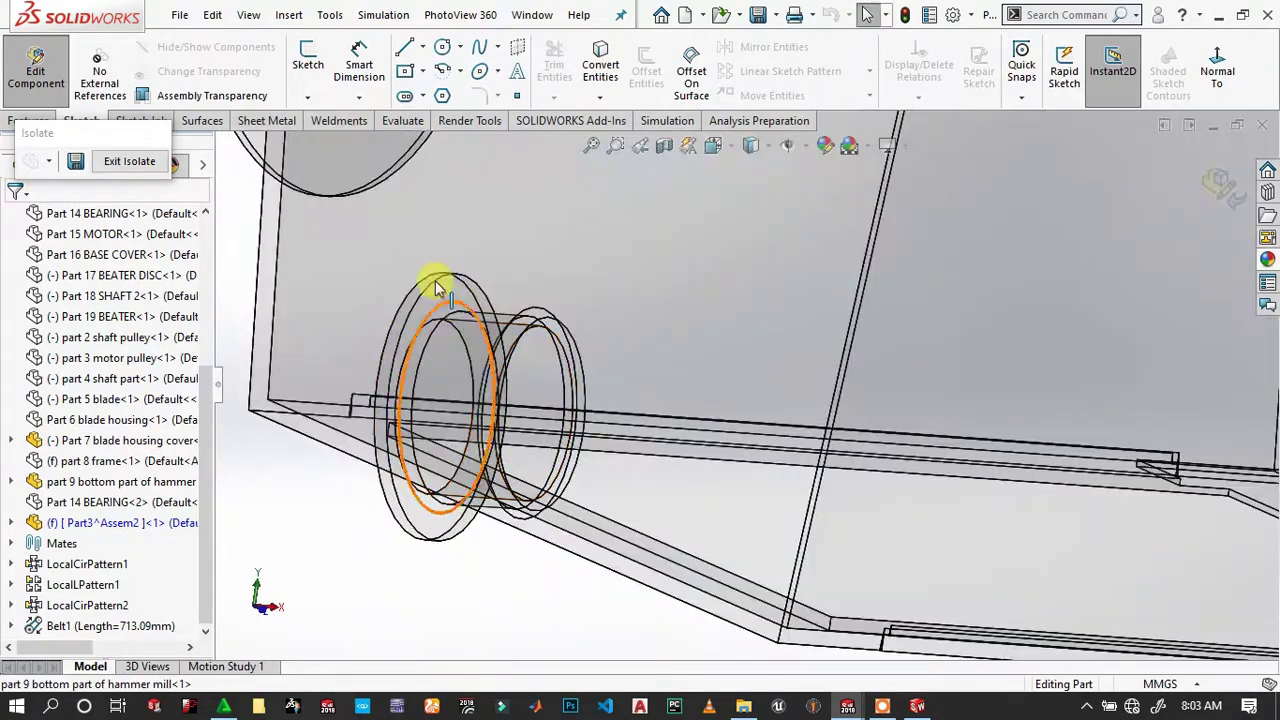
scroll(443, 200, up, 2)
scroll(491, 343, down, 1)
scroll(490, 360, up, 3)
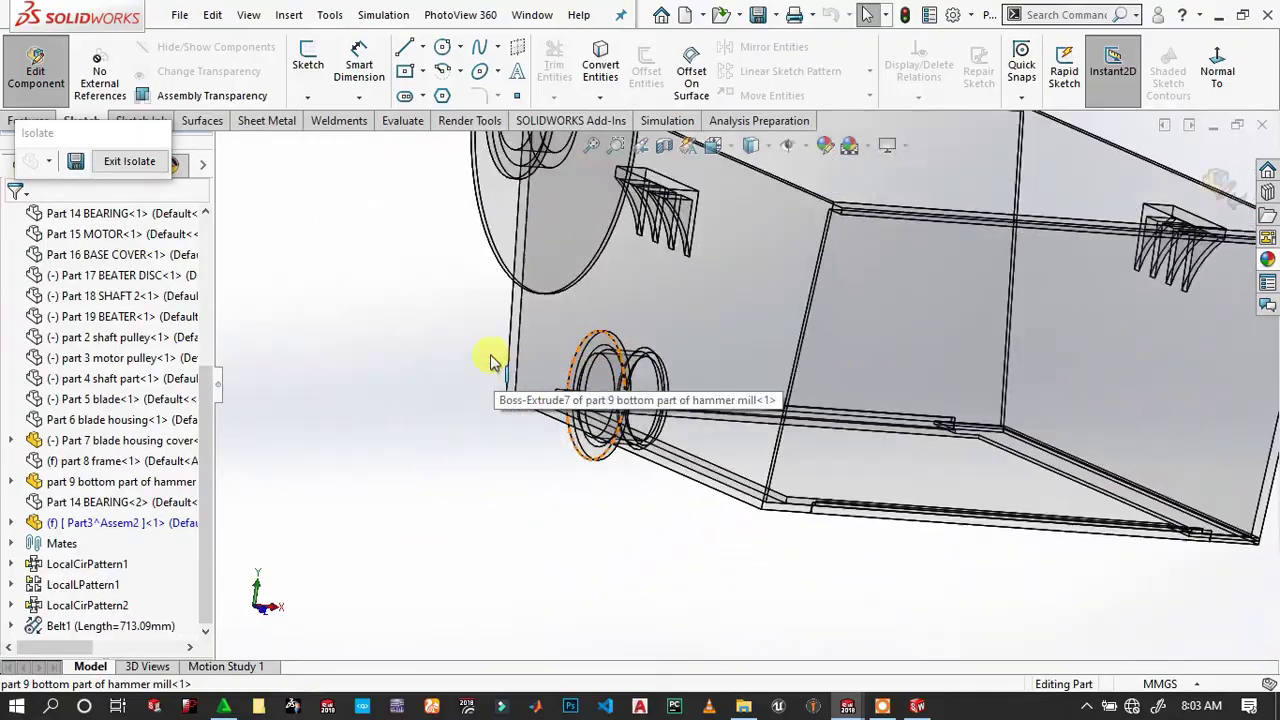
mouse_move(490, 360)
middle_down()
mouse_move(586, 286)
mouse_move(663, 337)
mouse_move(803, 363)
mouse_move(760, 449)
mouse_move(757, 409)
mouse_move(773, 420)
mouse_move(737, 434)
mouse_move(720, 414)
mouse_move(745, 443)
mouse_move(729, 429)
mouse_move(763, 420)
middle_up()
scroll(780, 443, down, 5)
scroll(752, 408, down, 3)
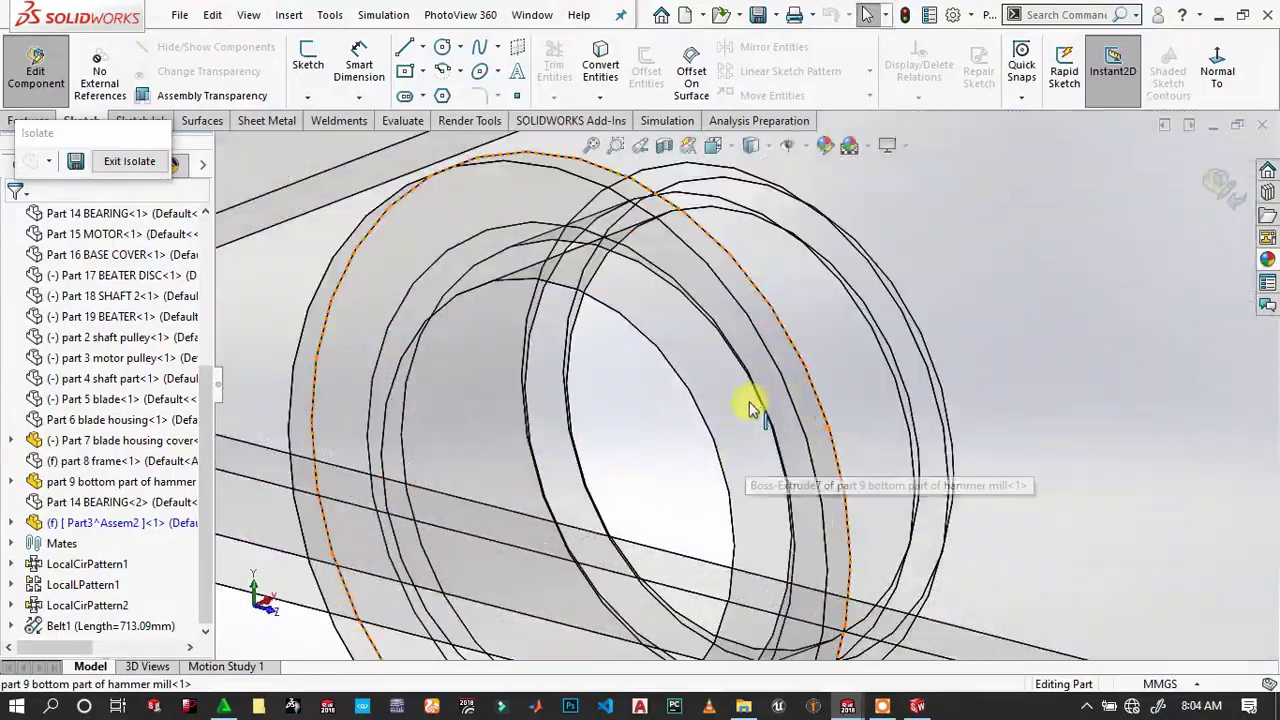
scroll(752, 408, up, 5)
mouse_move(757, 371)
middle_down()
mouse_move(714, 329)
mouse_move(686, 337)
mouse_move(685, 360)
middle_up()
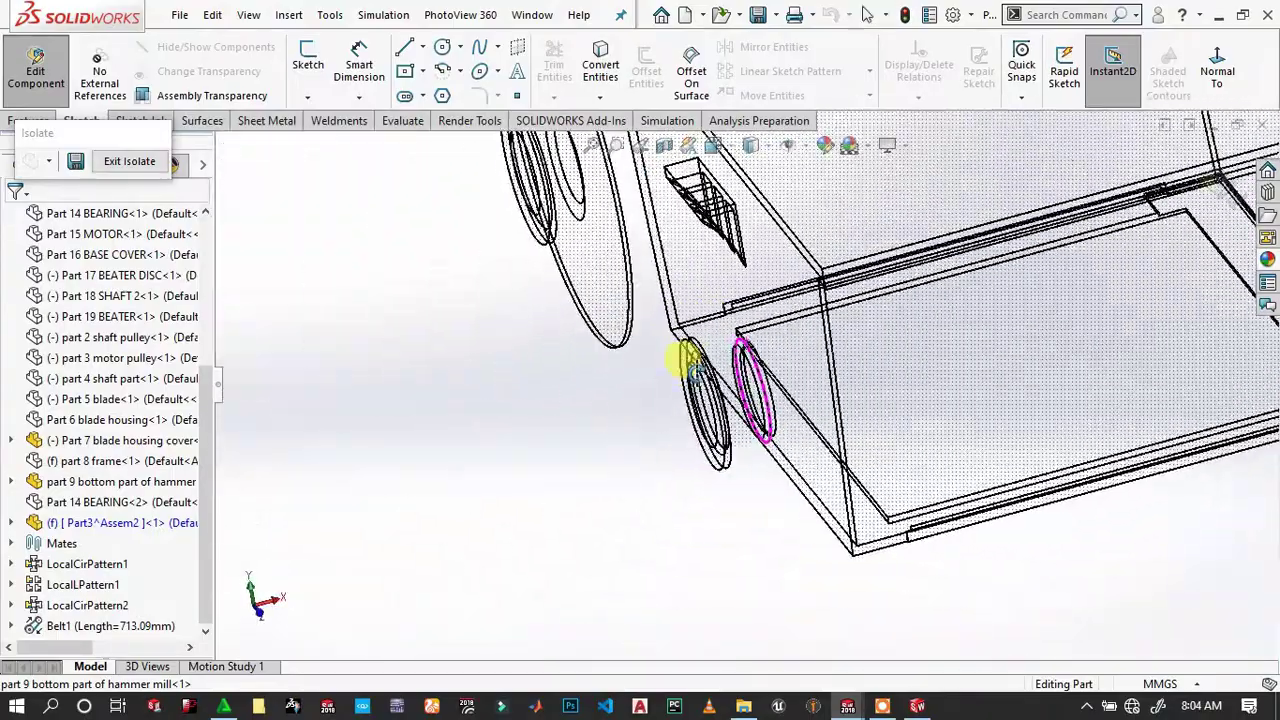
scroll(688, 360, down, 3)
scroll(700, 357, down, 3)
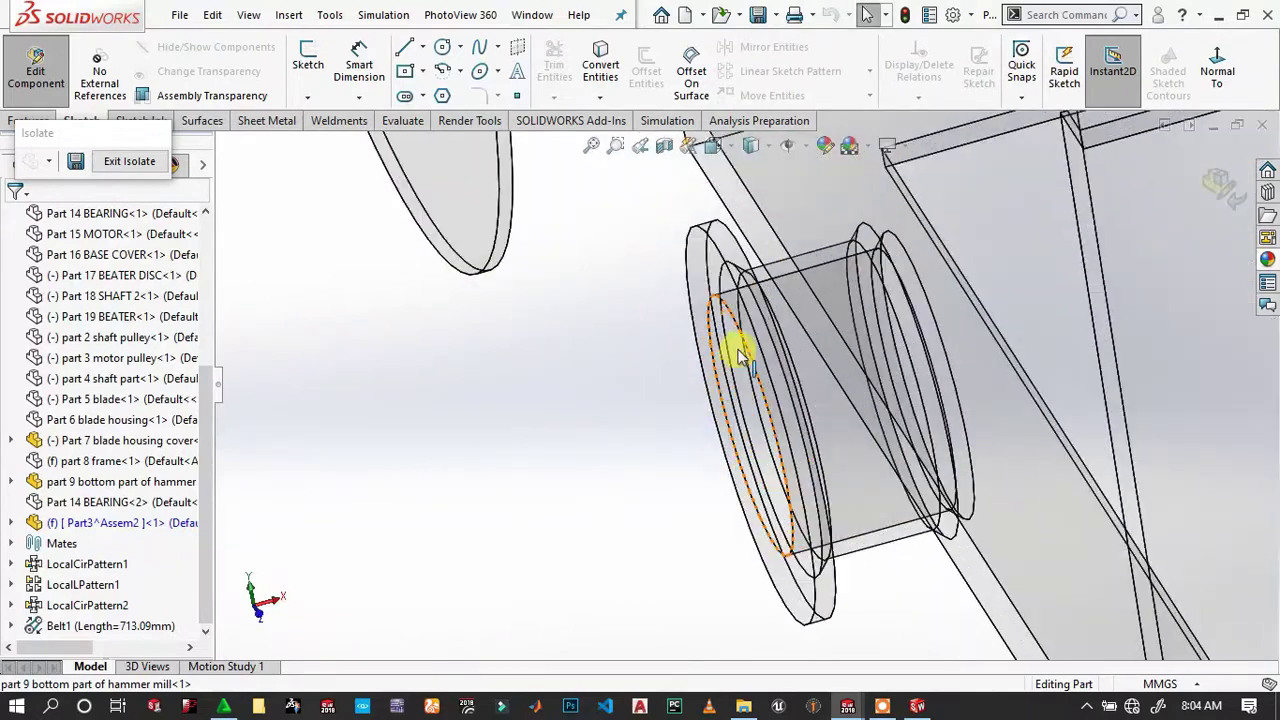
click(692, 270)
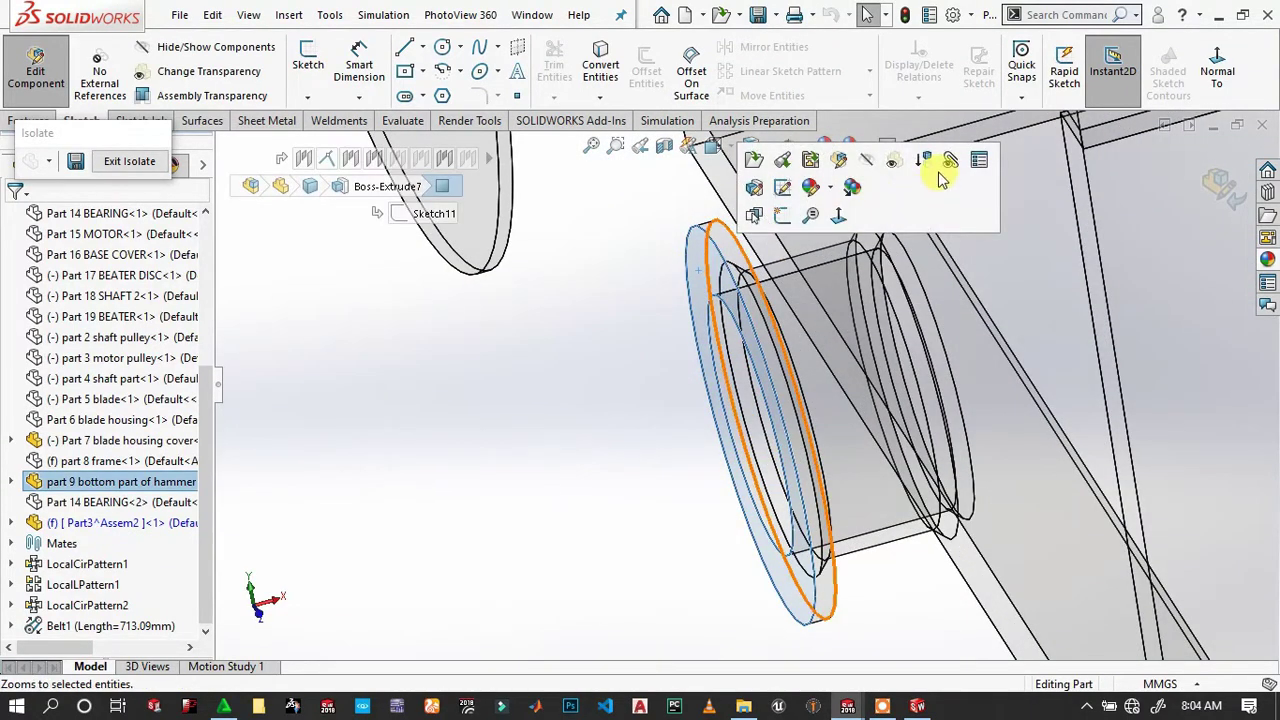
Sketch on the boss face, convert the housing's 38 mm circular edge, and close the sketch.
click(785, 215)
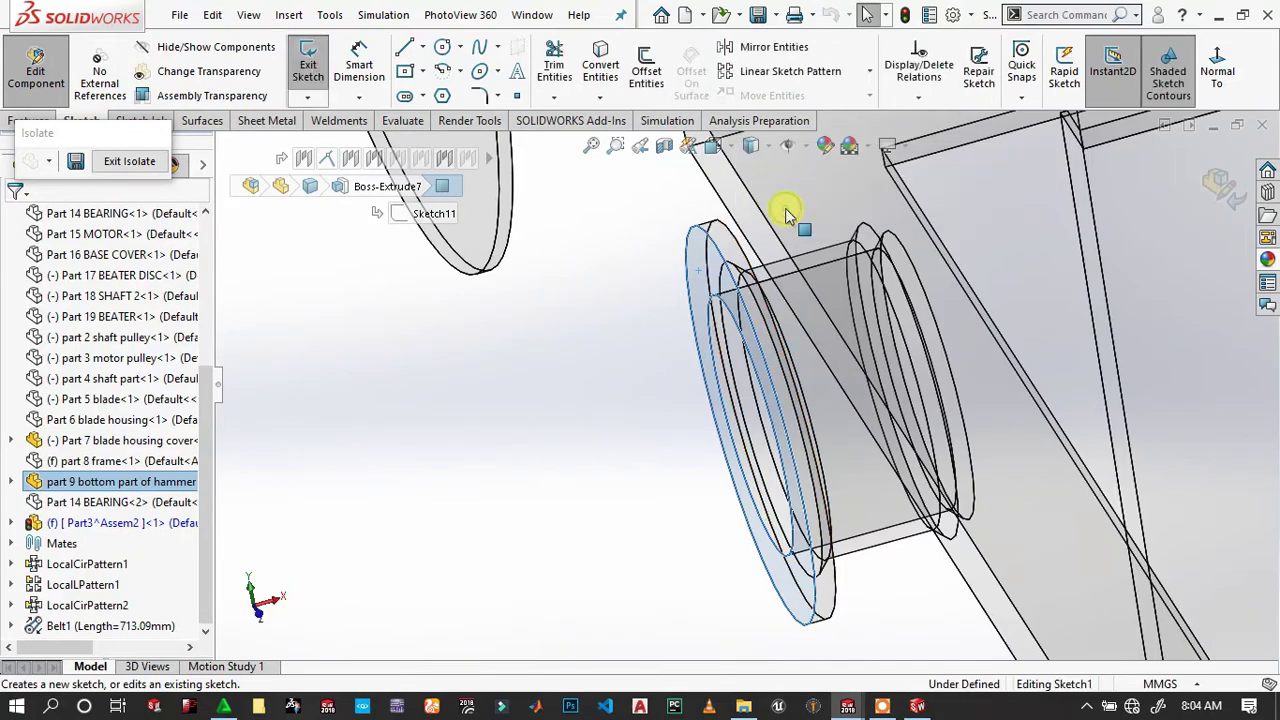
scroll(757, 500, down, 5)
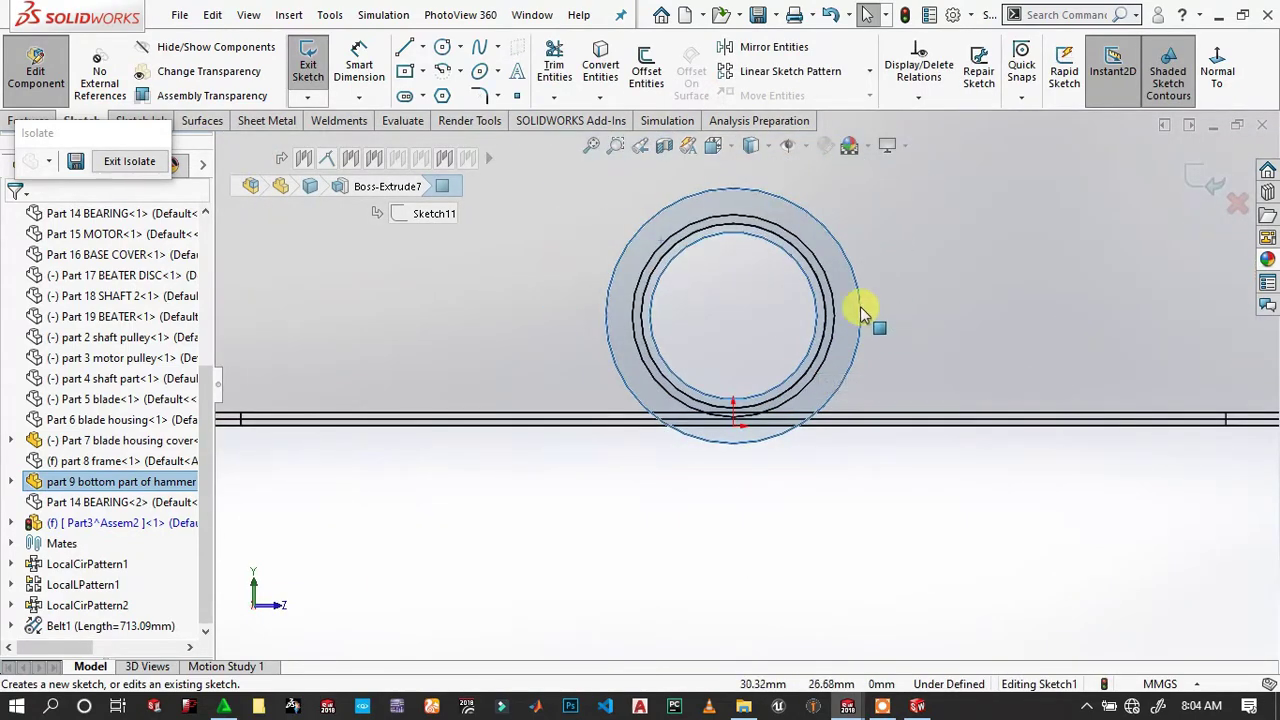
mouse_move(777, 320)
middle_down()
mouse_move(834, 372)
mouse_move(836, 396)
mouse_move(846, 268)
middle_up()
click(836, 396)
click(846, 268)
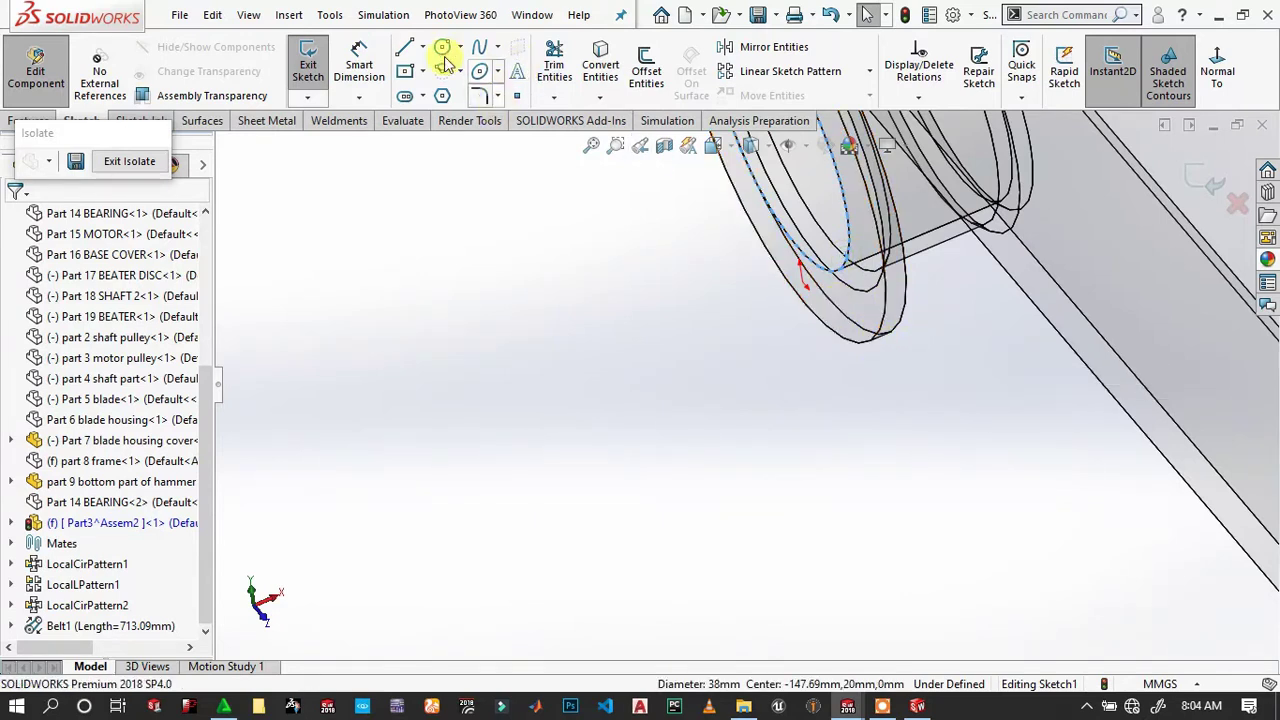
click(600, 50)
mouse_move(829, 191)
middle_down()
mouse_move(903, 291)
mouse_move(1118, 238)
middle_up()
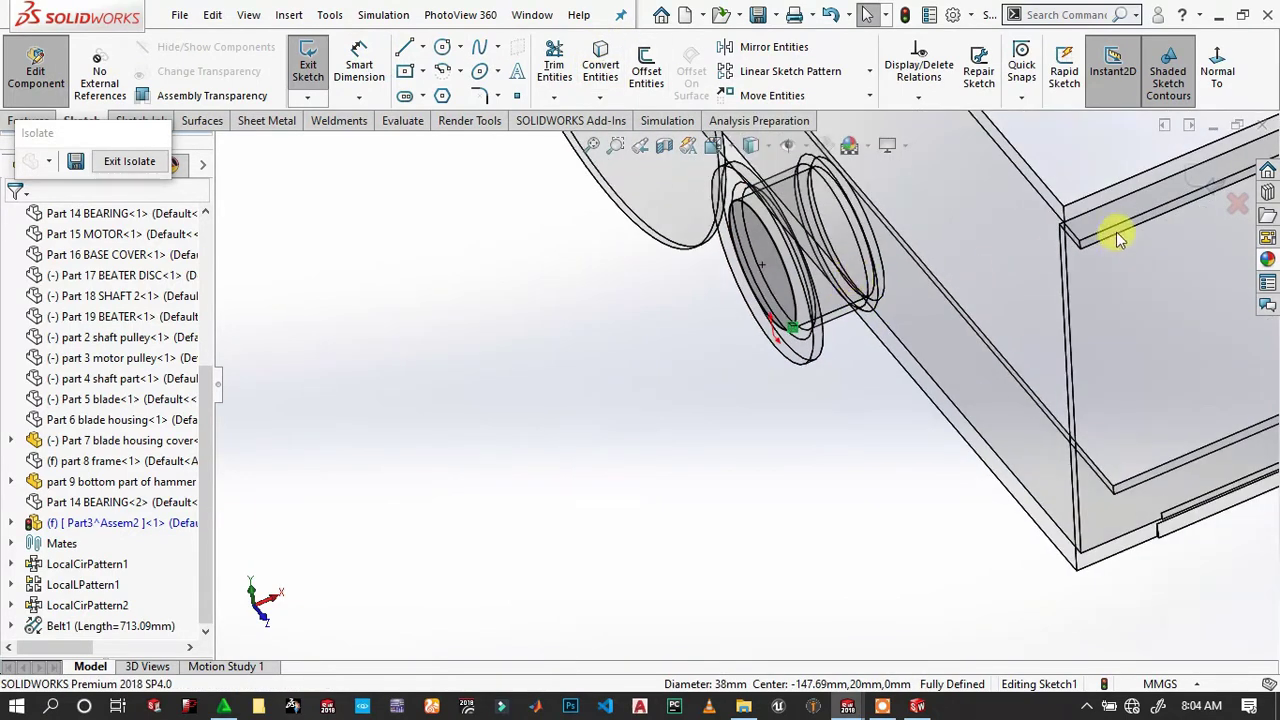
click(1193, 178)
scroll(800, 300, up, 5)
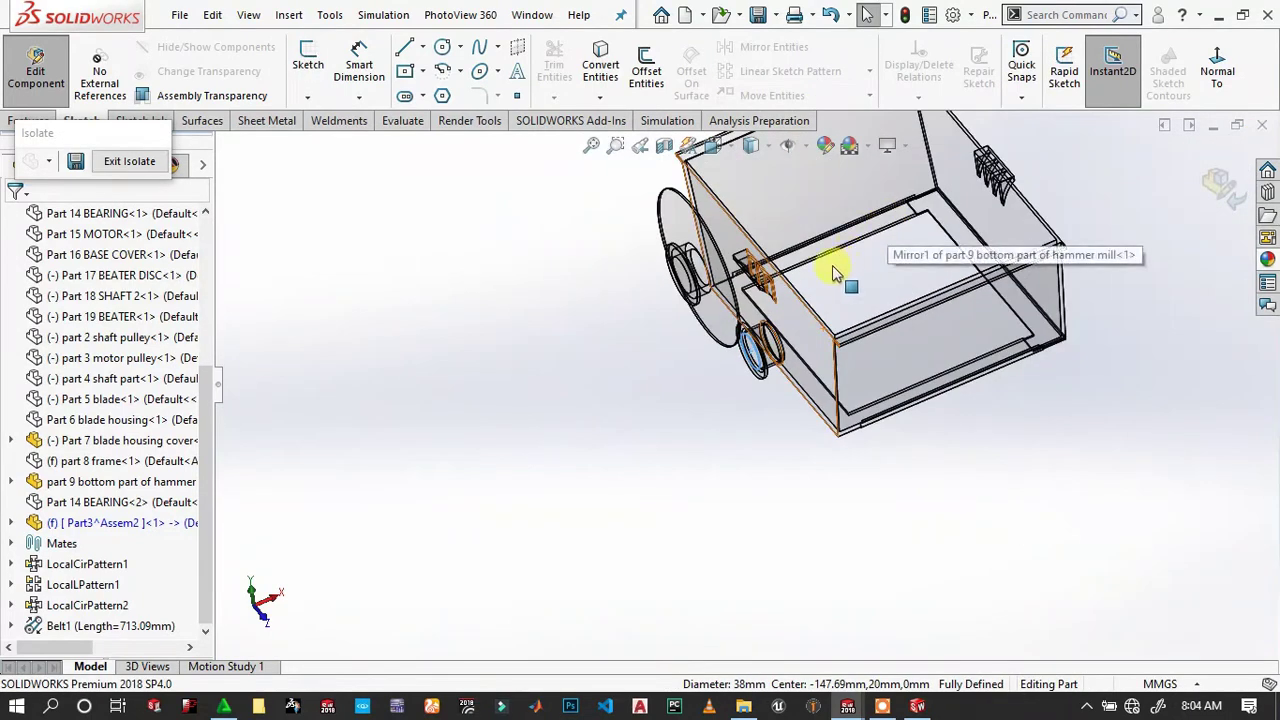
drag(115, 138, 293, 30)
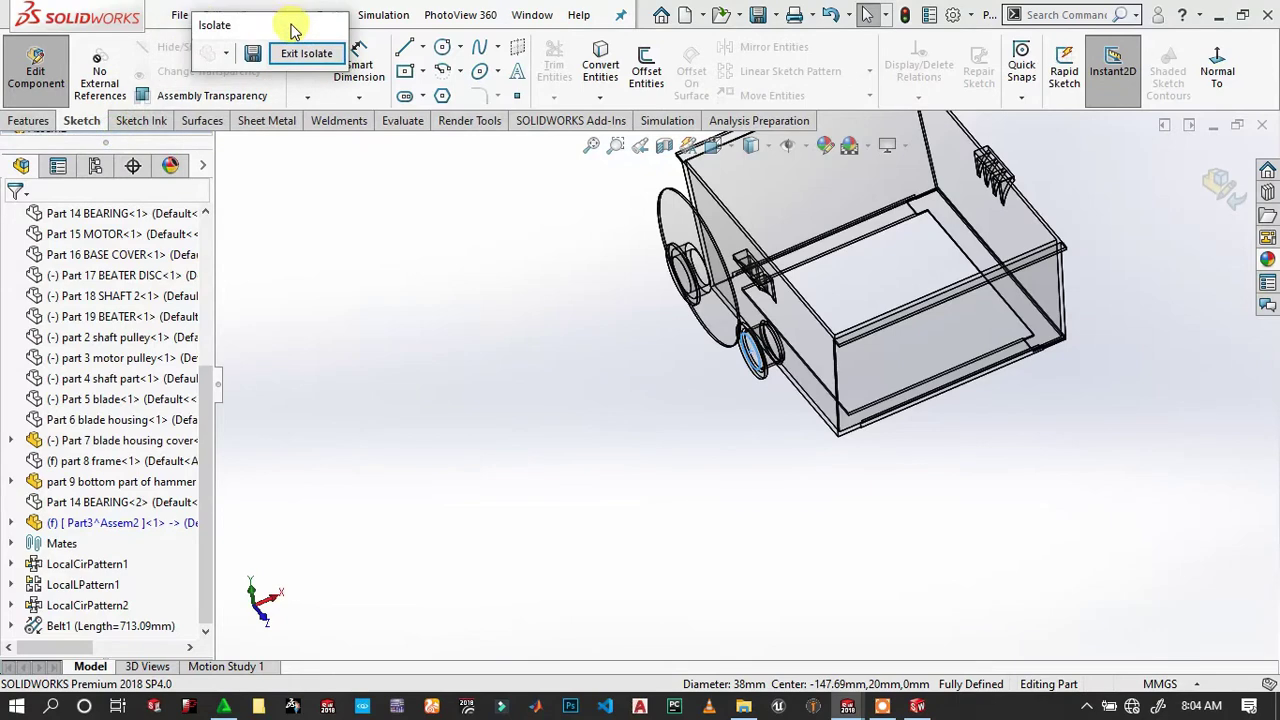
Start a sketch on Part3^Assem2's Front Plane.
click(80, 523)
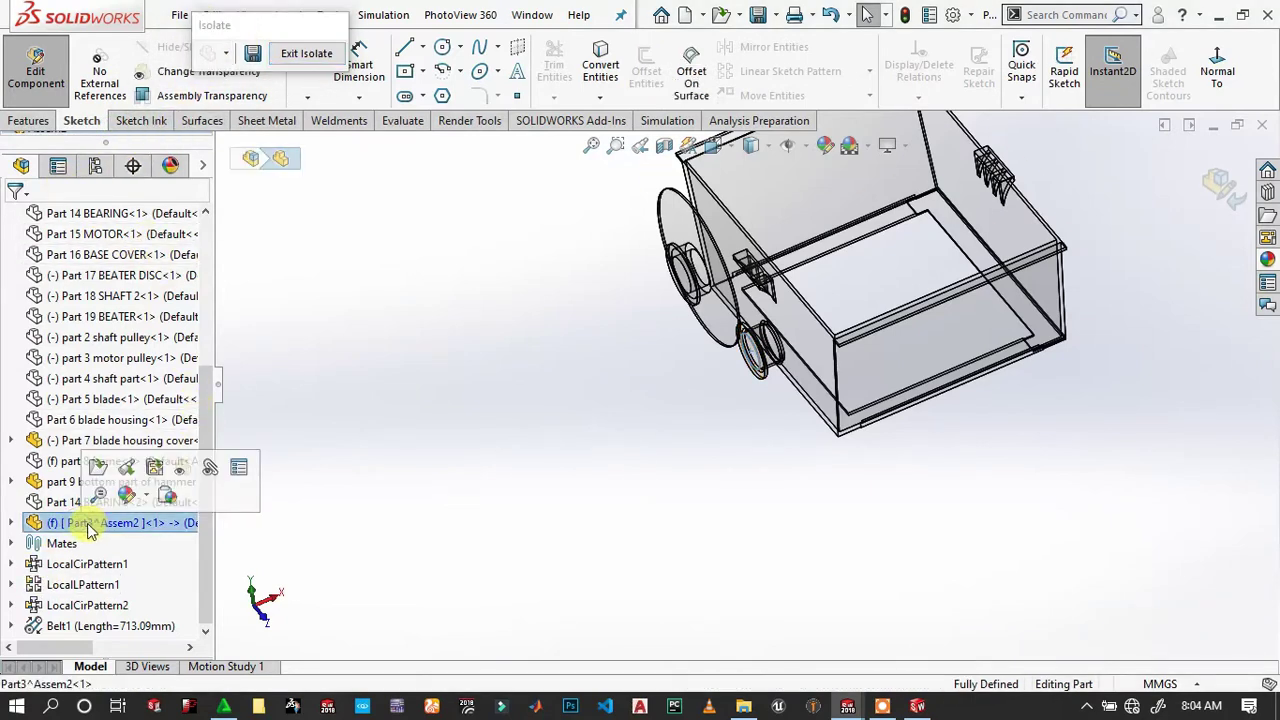
click(14, 523)
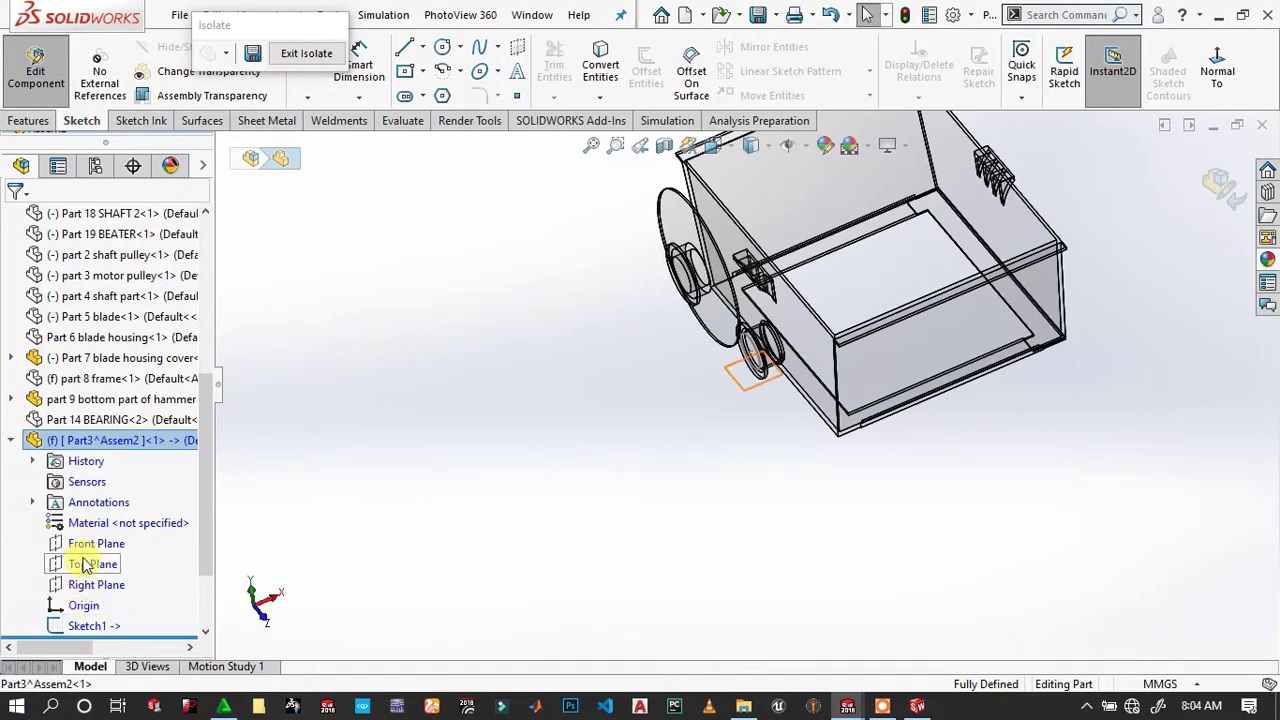
click(90, 546)
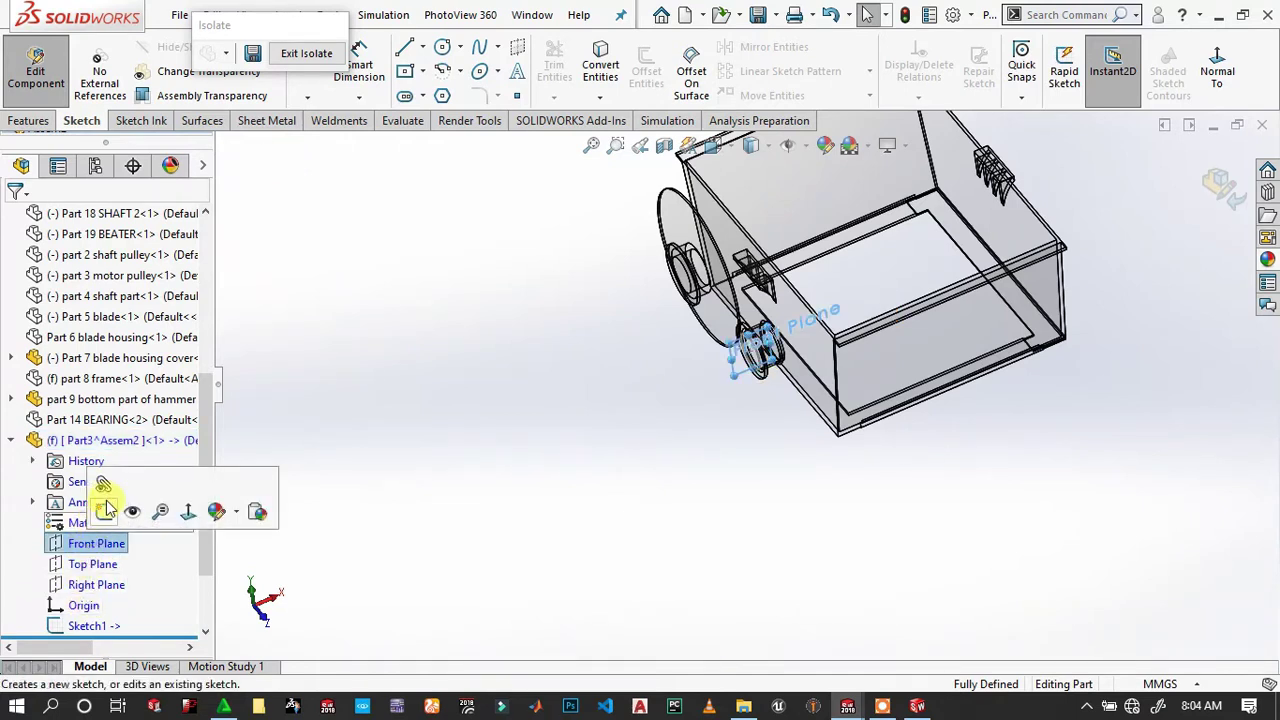
click(104, 513)
scroll(560, 505, down, 3)
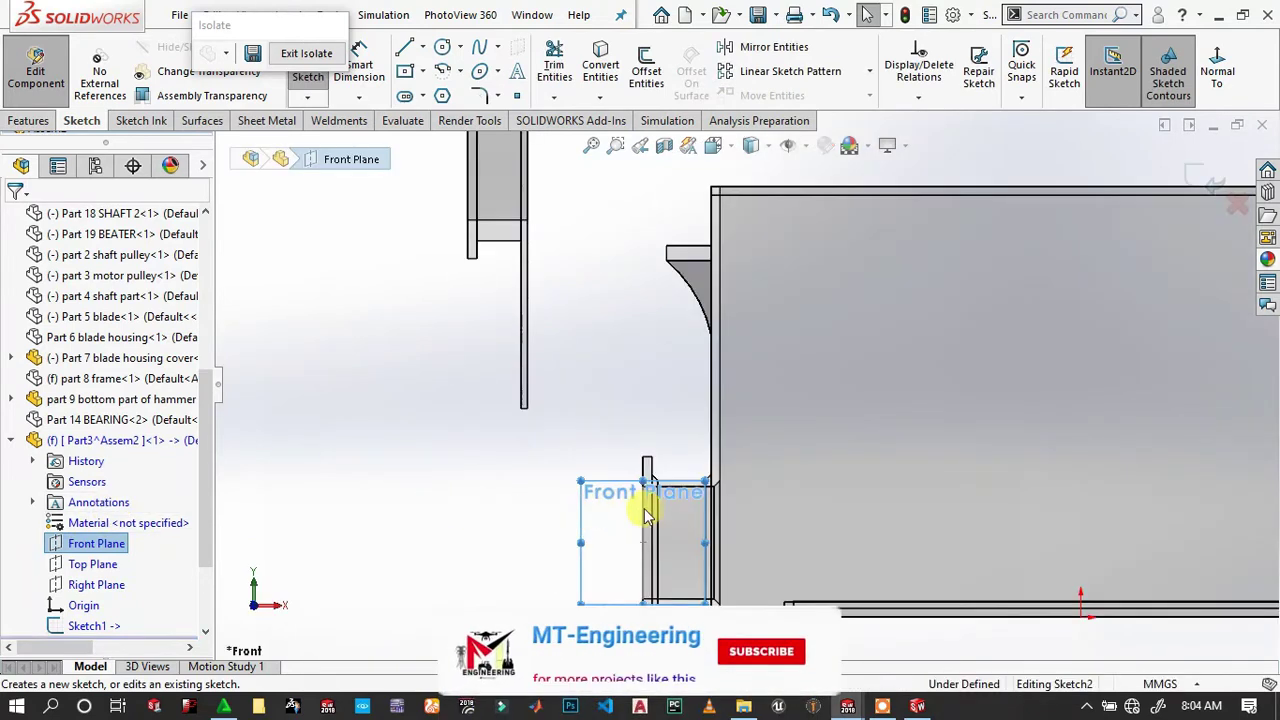
scroll(620, 430, up, 3)
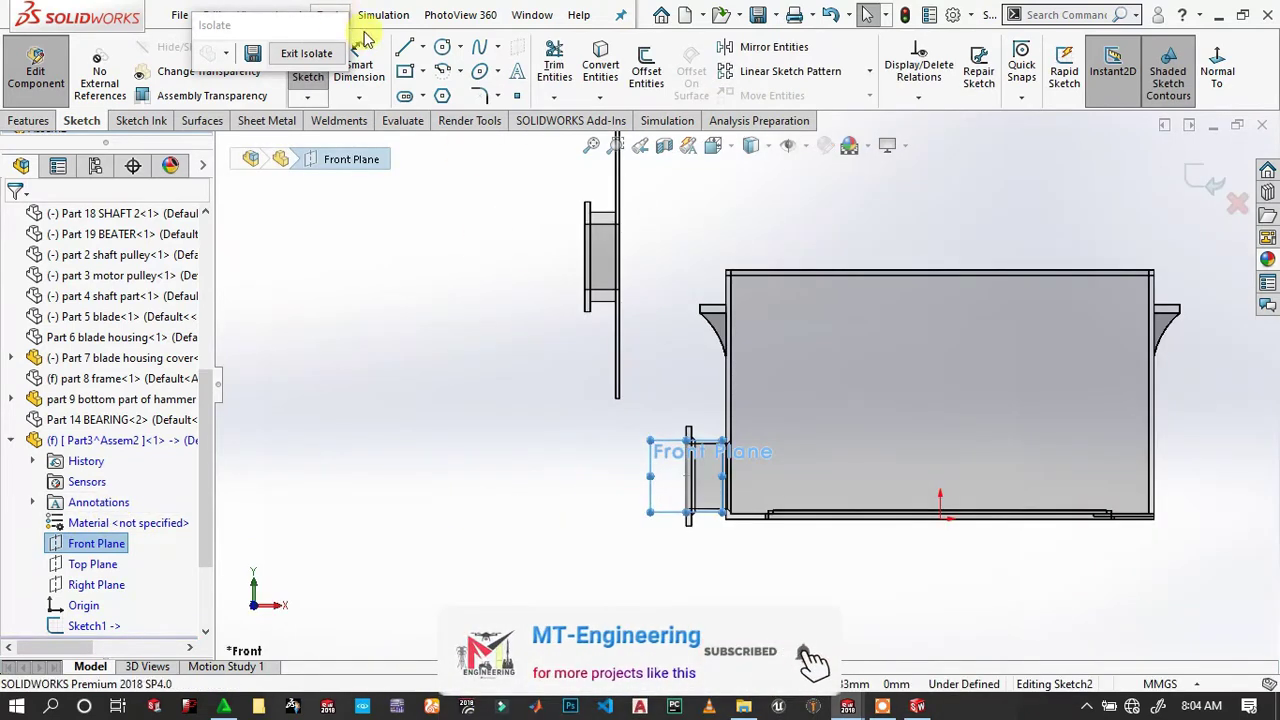
Draw the path from the housing's left edge up to the tall disc using lines and tangent arcs.
click(405, 52)
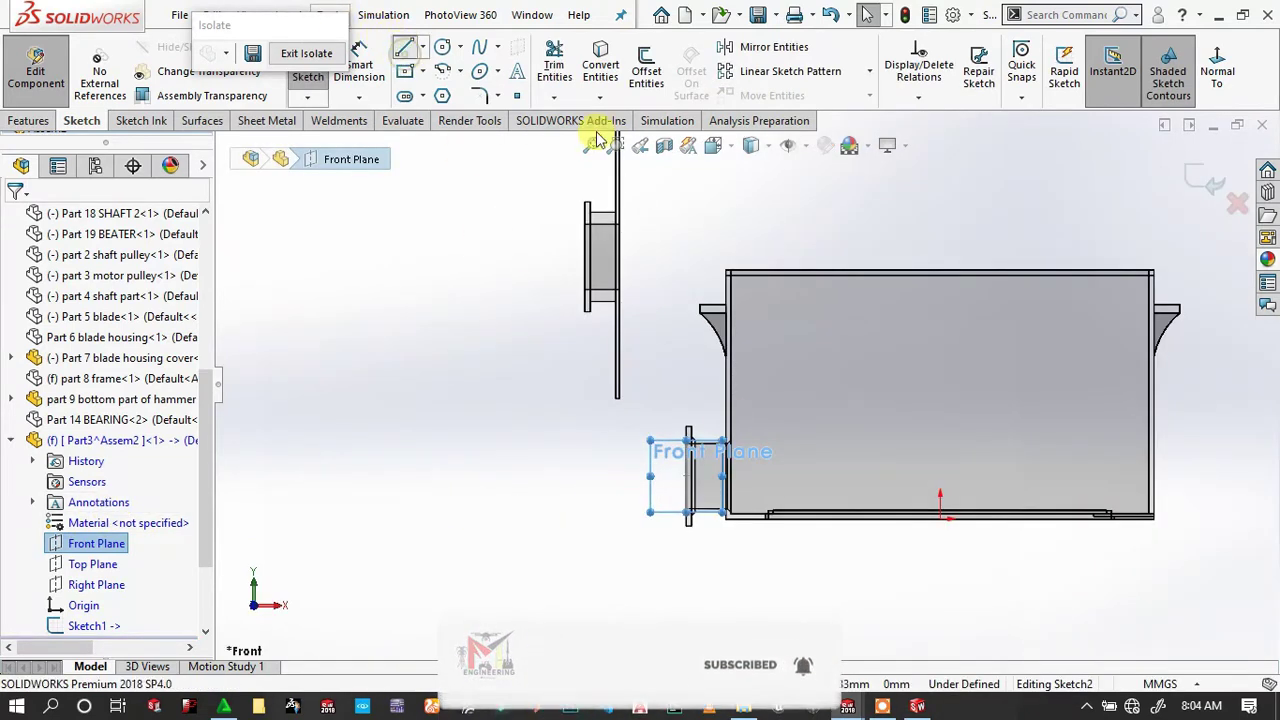
click(686, 476)
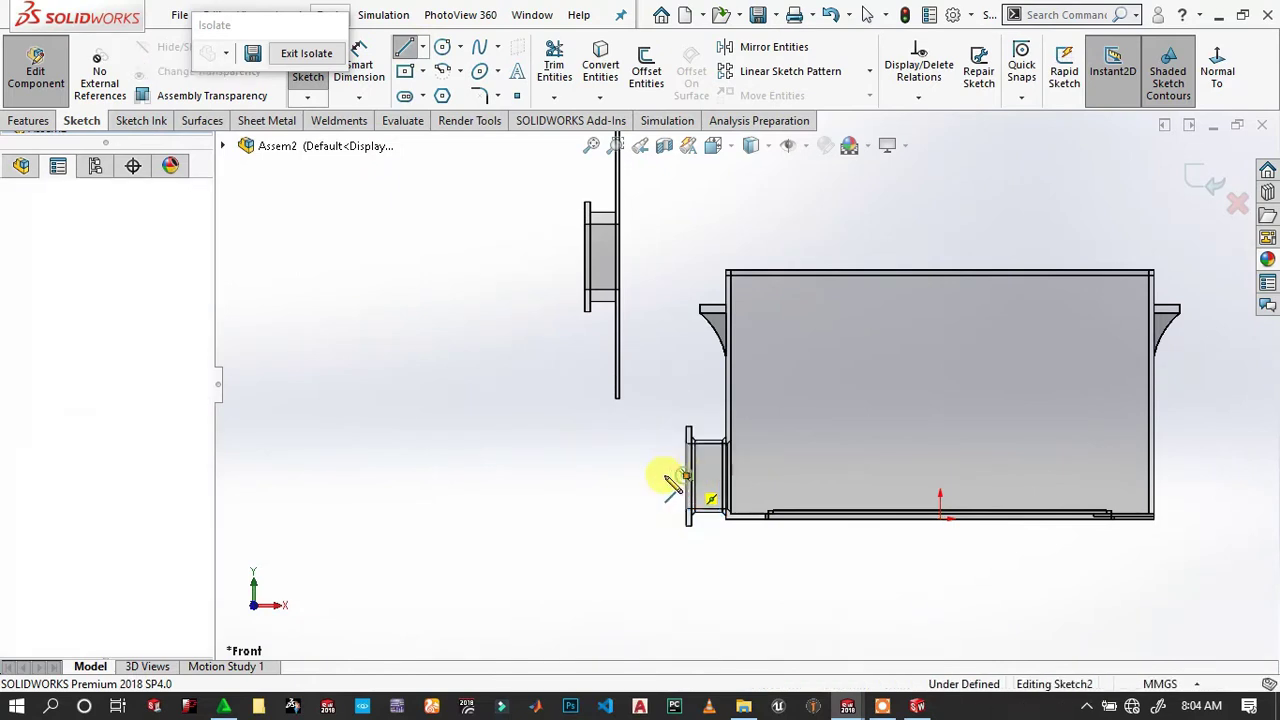
click(505, 476)
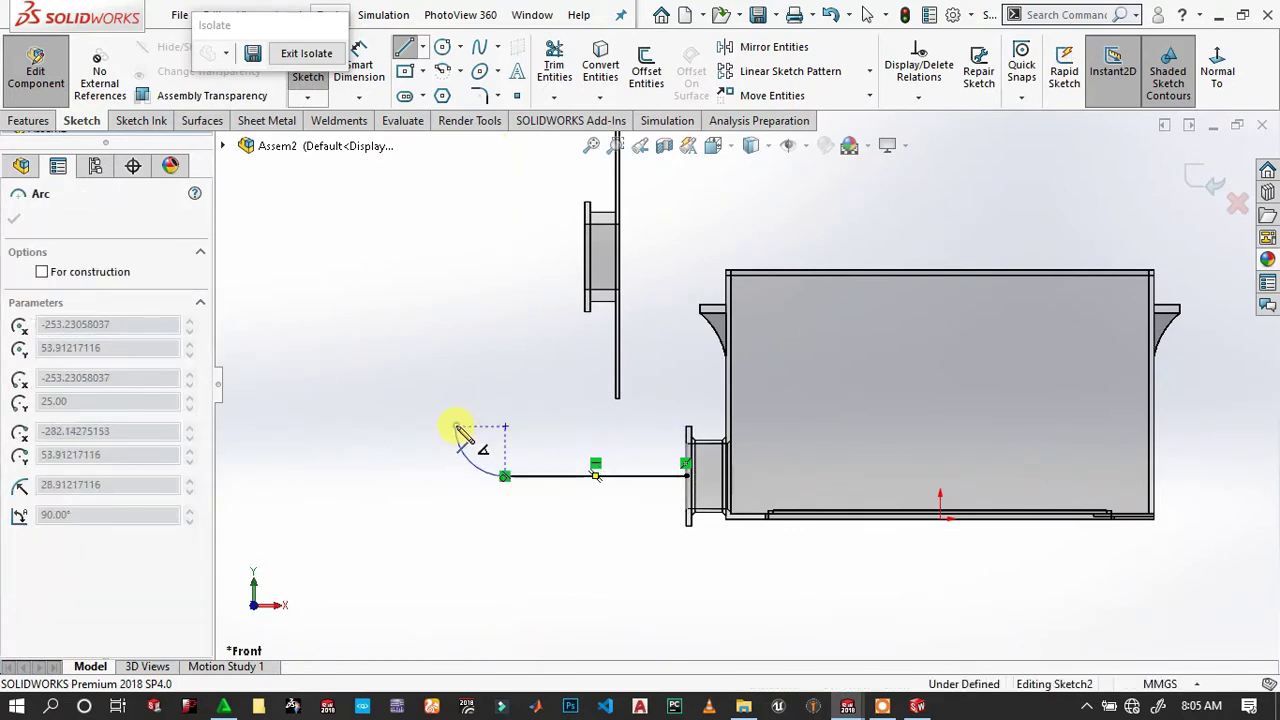
click(456, 427)
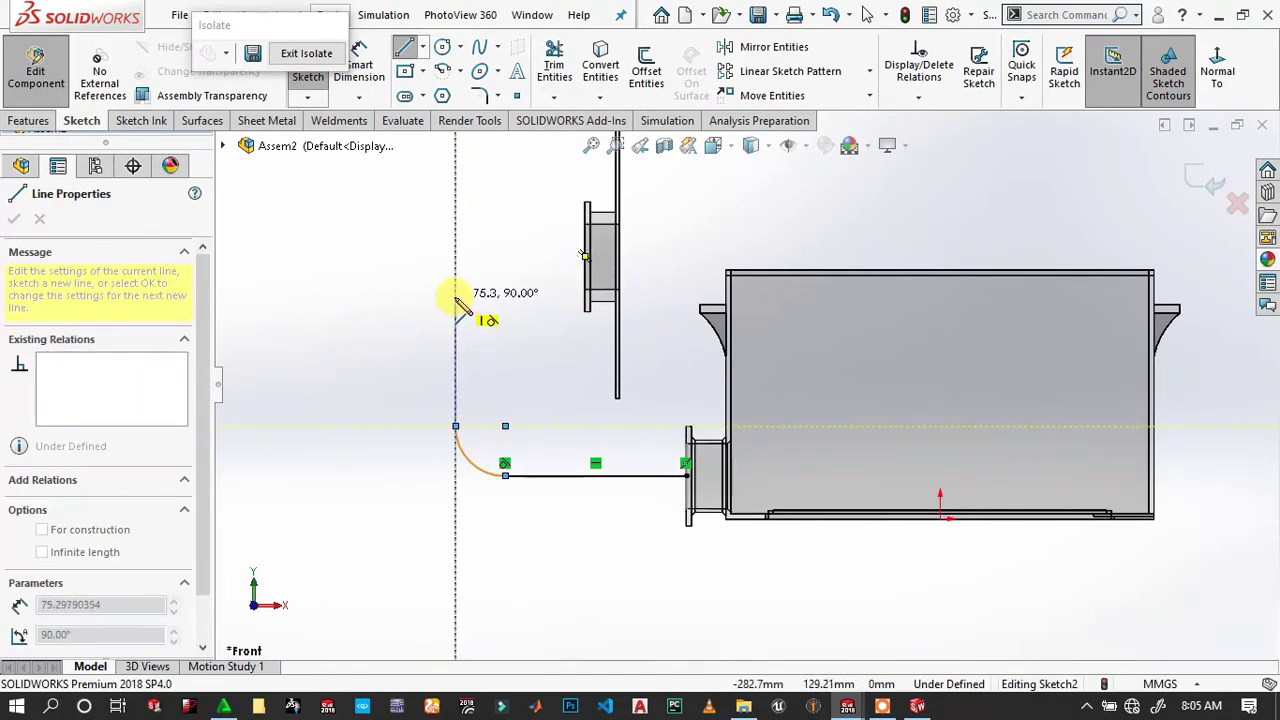
click(456, 361)
click(456, 297)
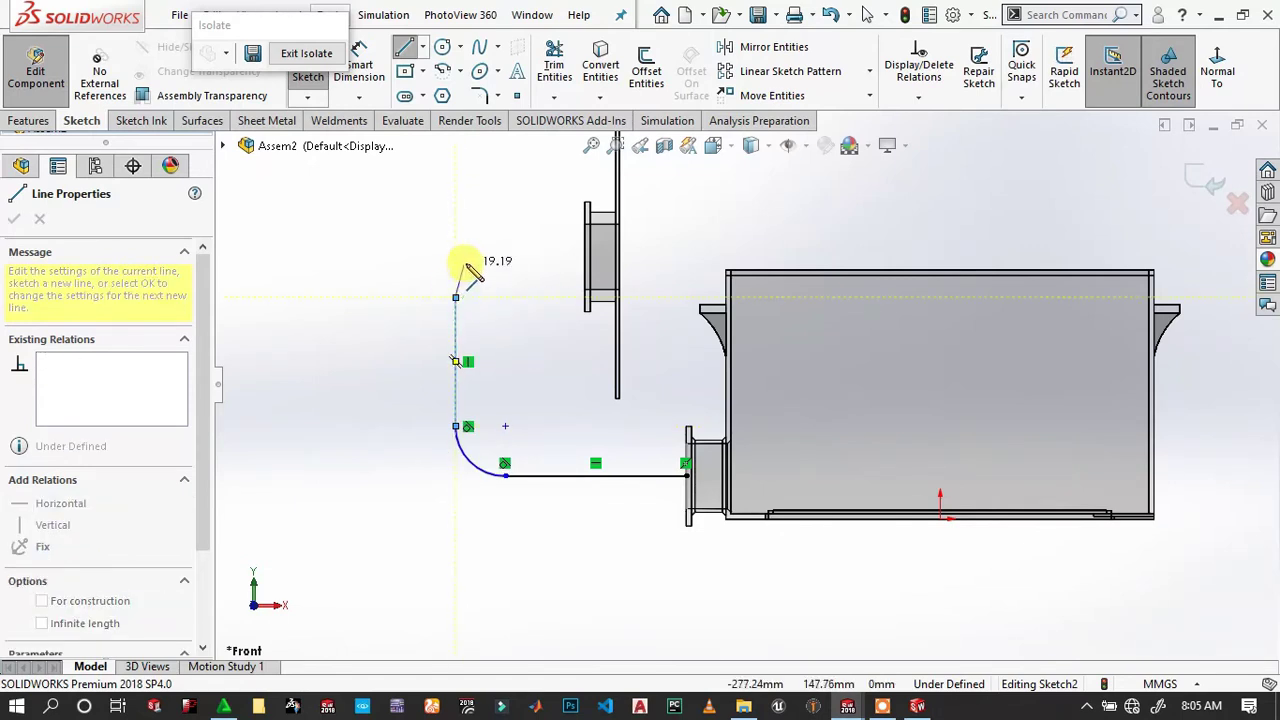
key(a)
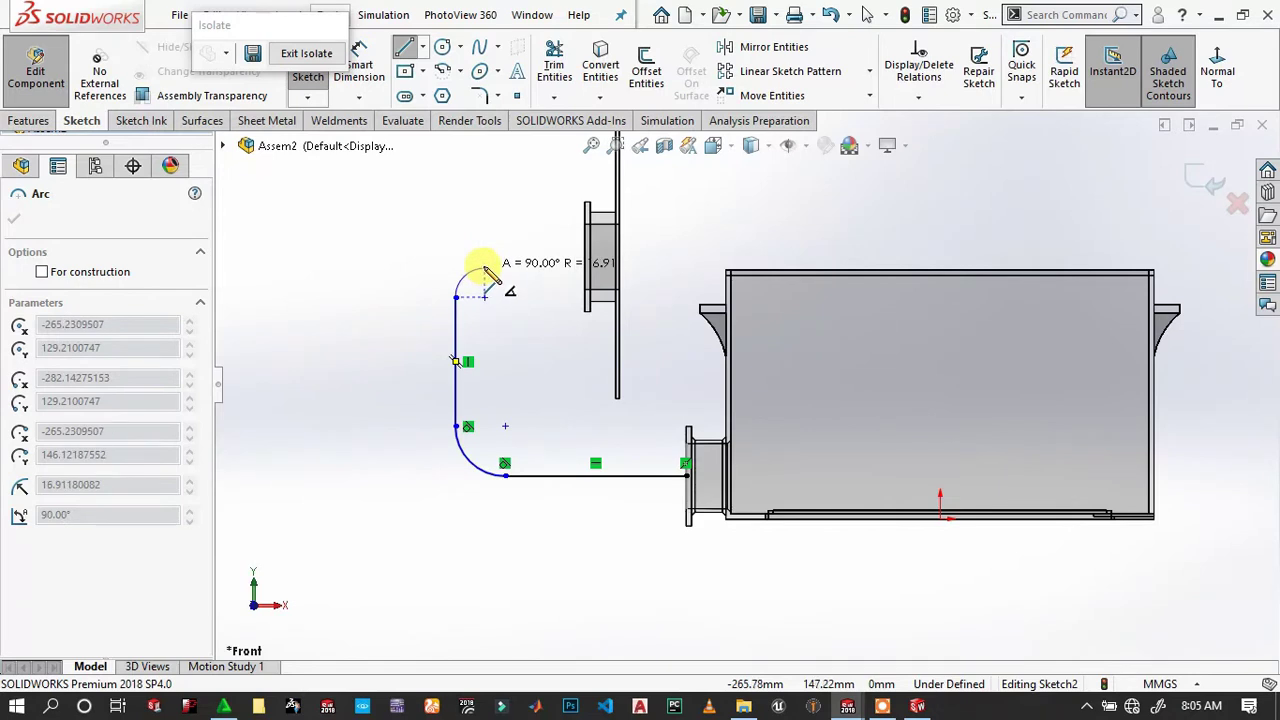
click(486, 268)
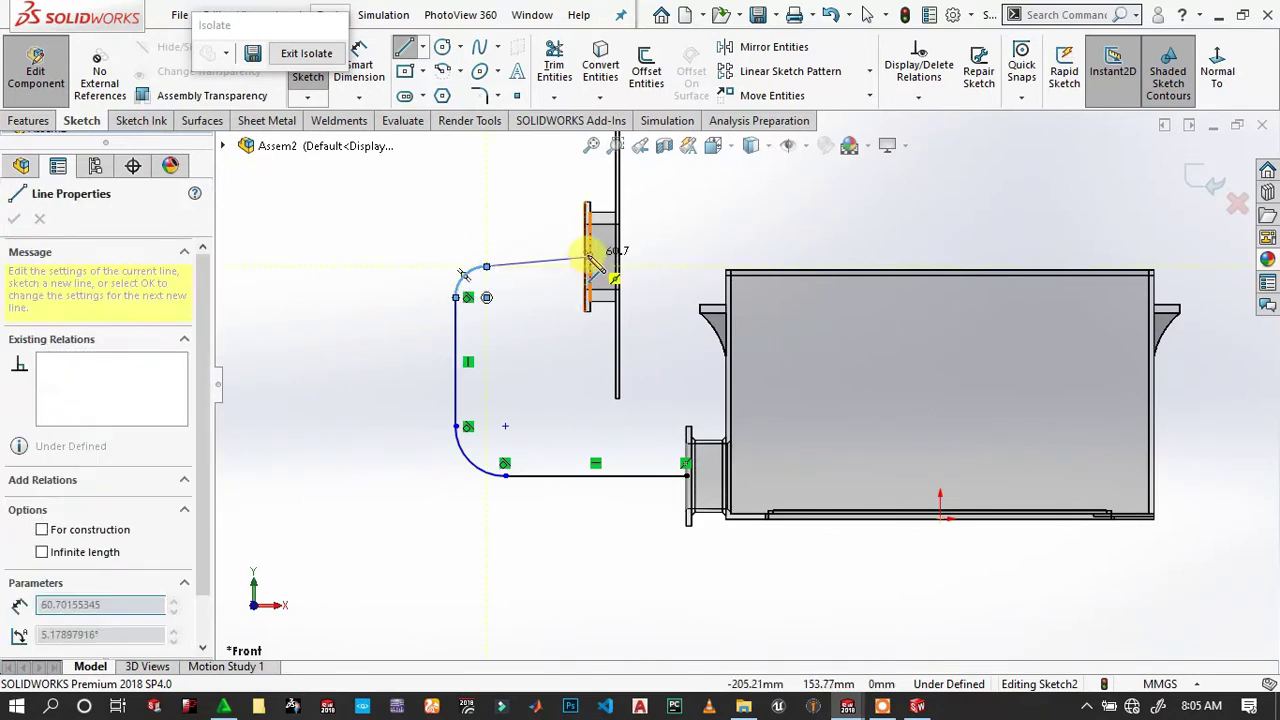
click(585, 257)
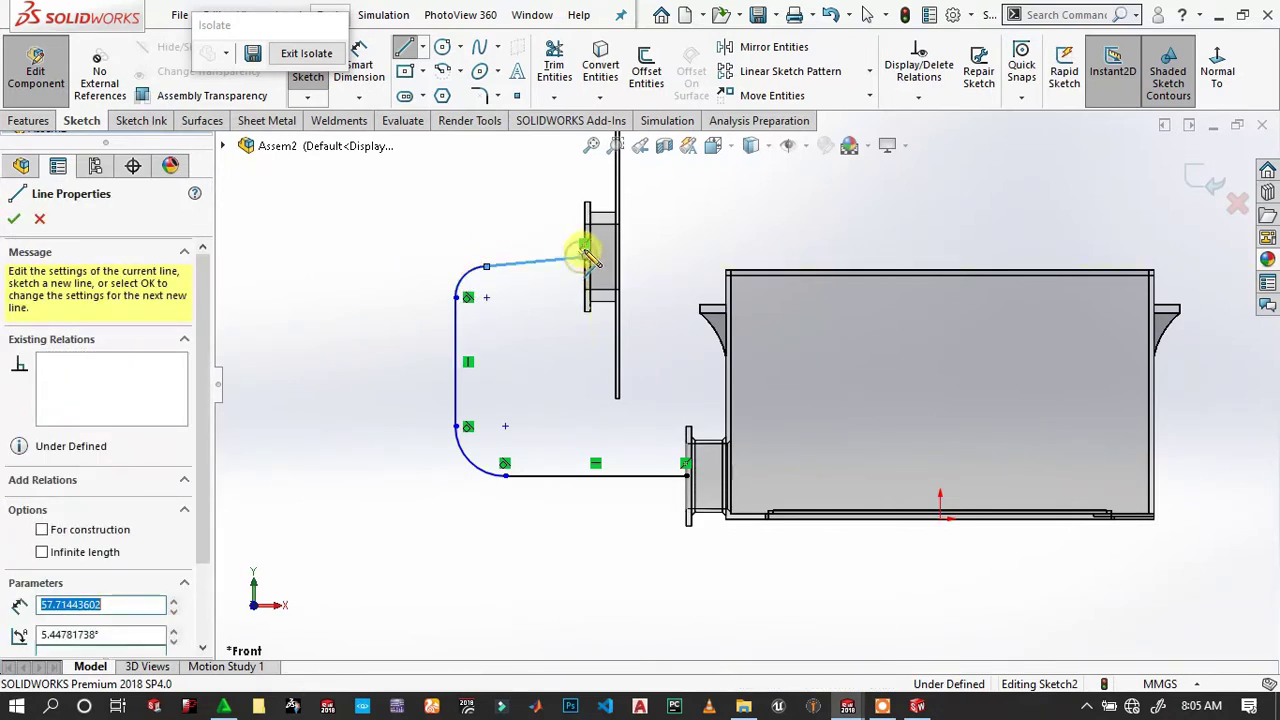
key(Escape)
key(Escape)
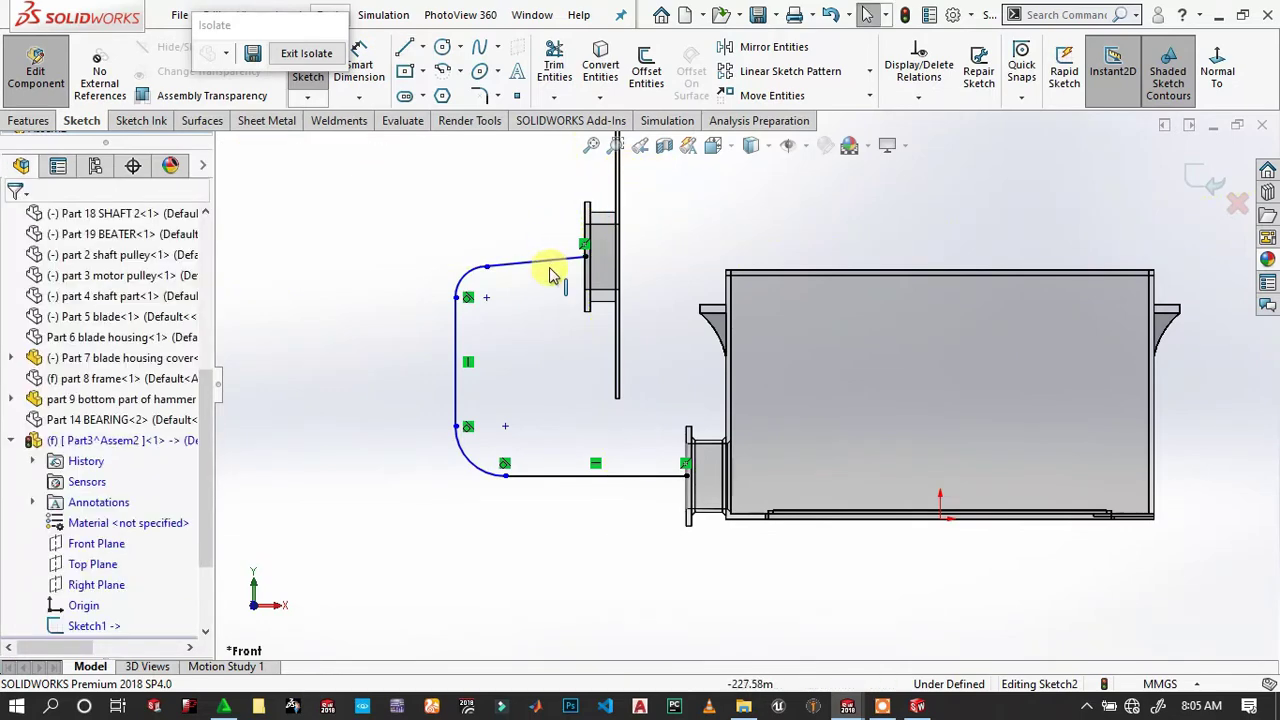
Make the top line horizontal and give both corner arcs equal radii.
click(552, 270)
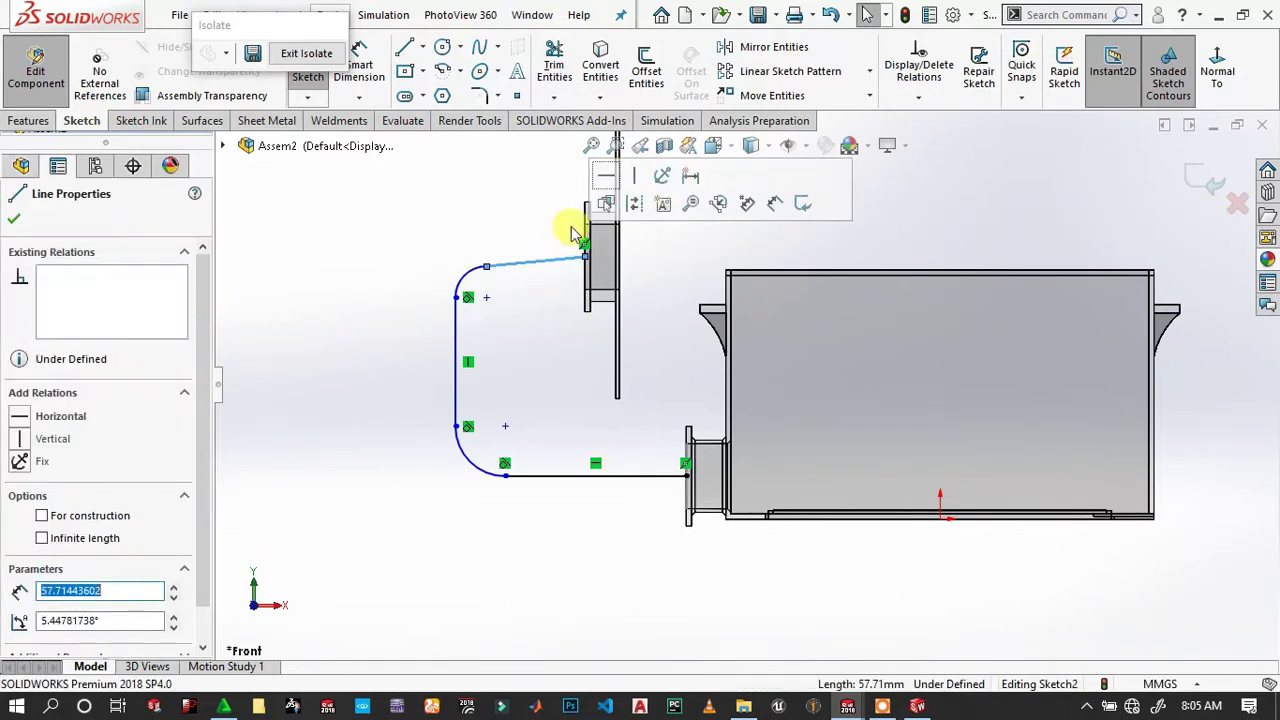
click(605, 177)
click(430, 196)
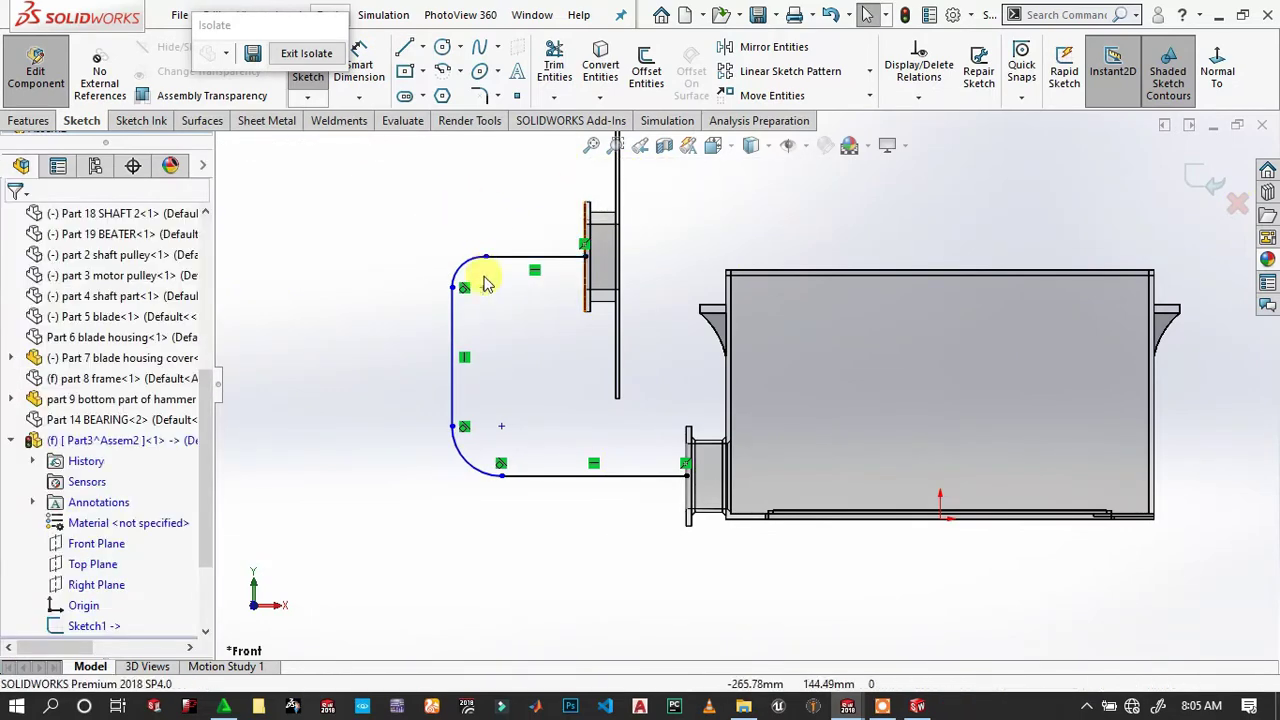
click(474, 268)
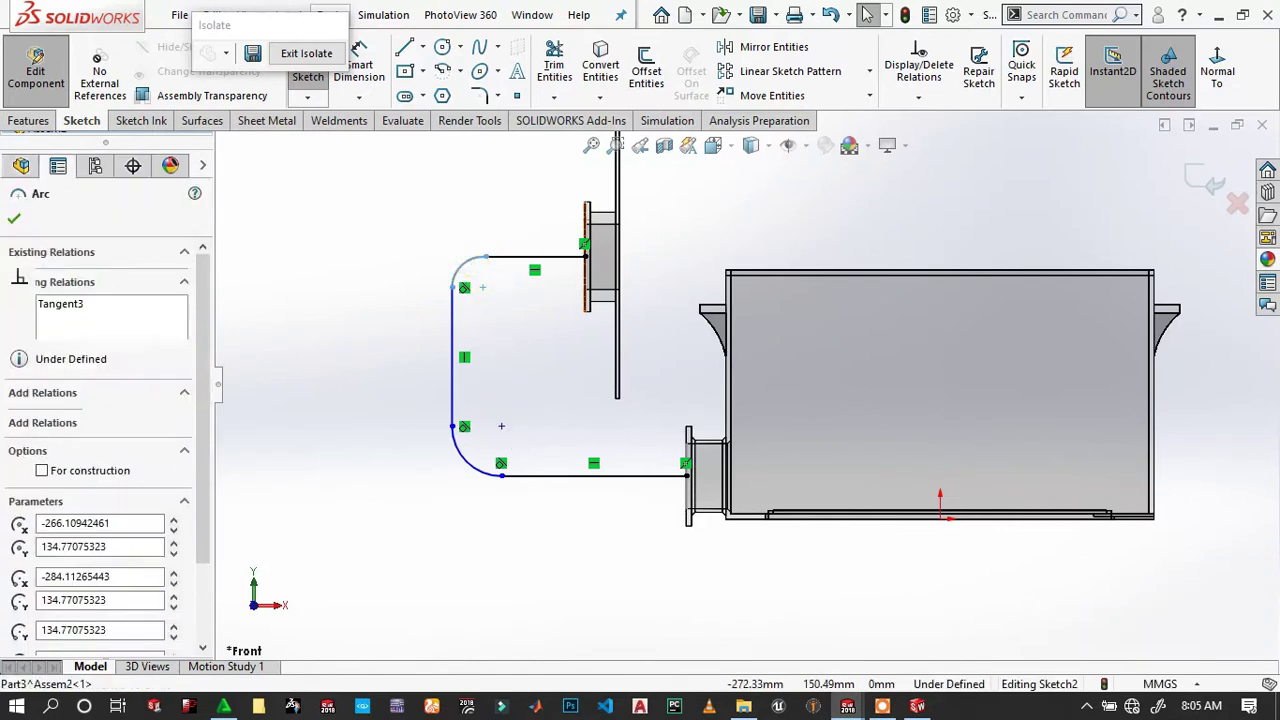
ctrl+click(490, 457)
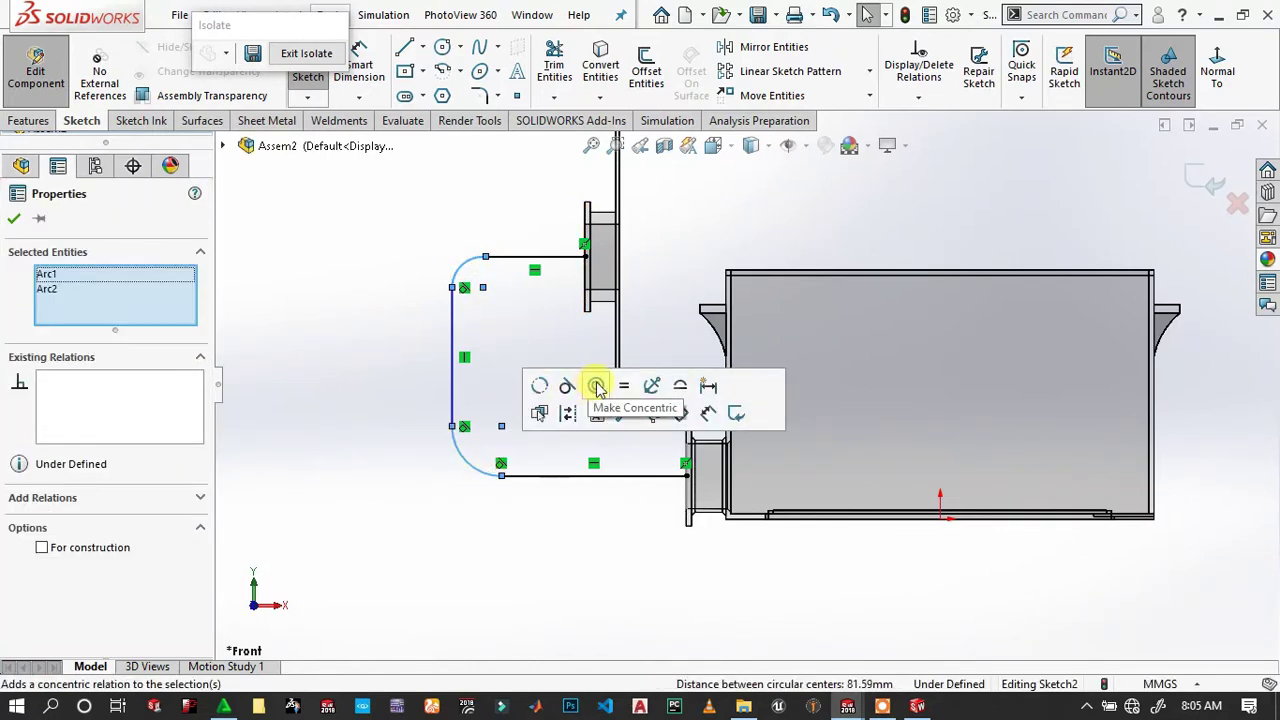
click(366, 368)
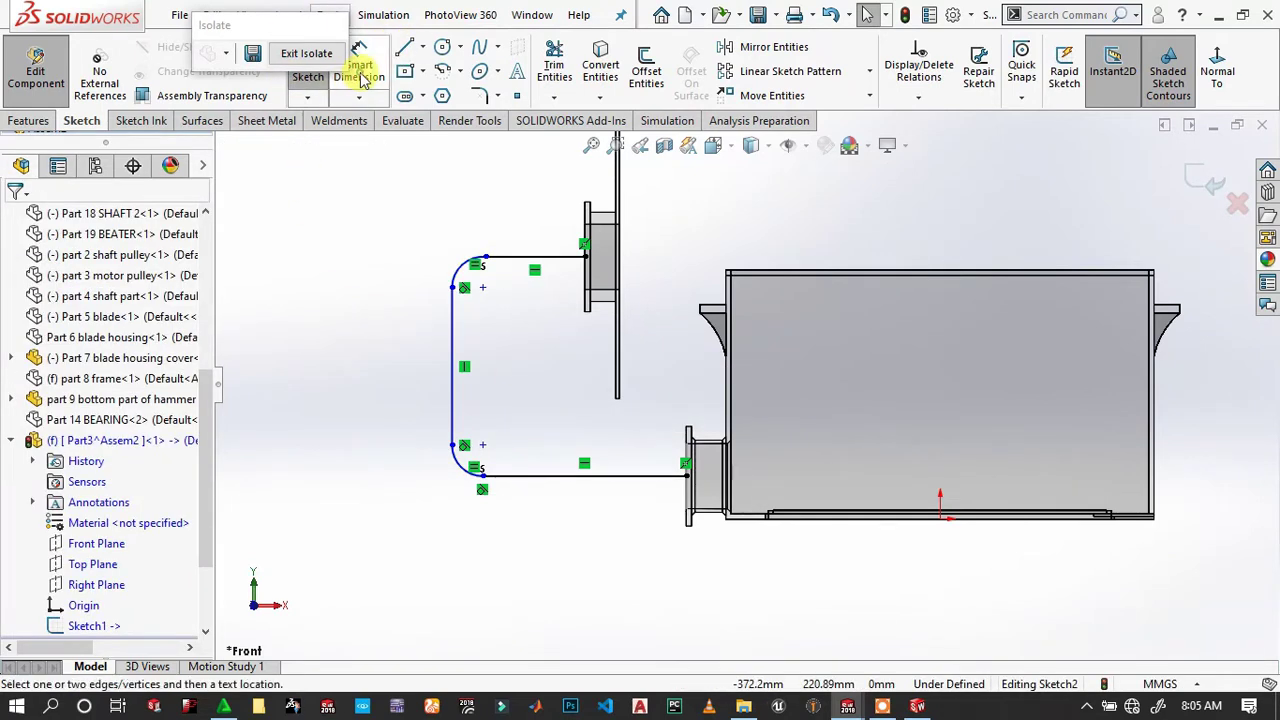
Dimension the bottom line at 120 mm and the upper arc radius at 25 mm.
drag(255, 25, 218, 76)
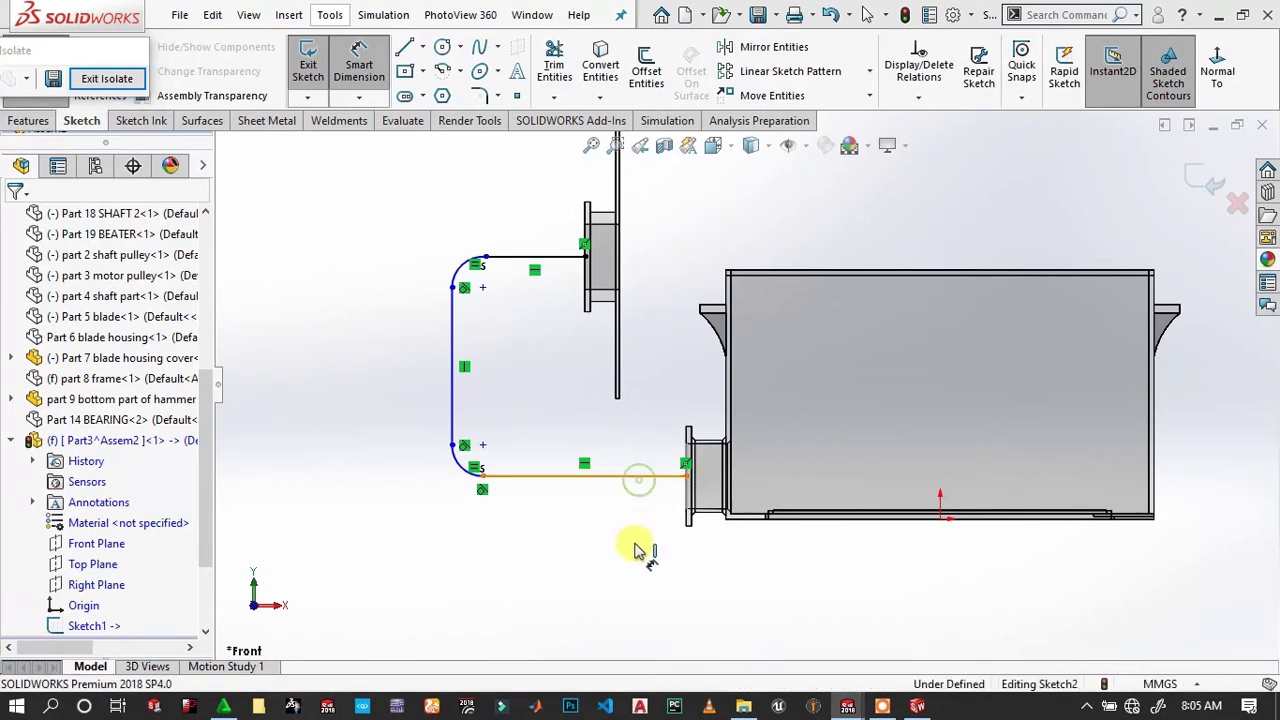
click(640, 477)
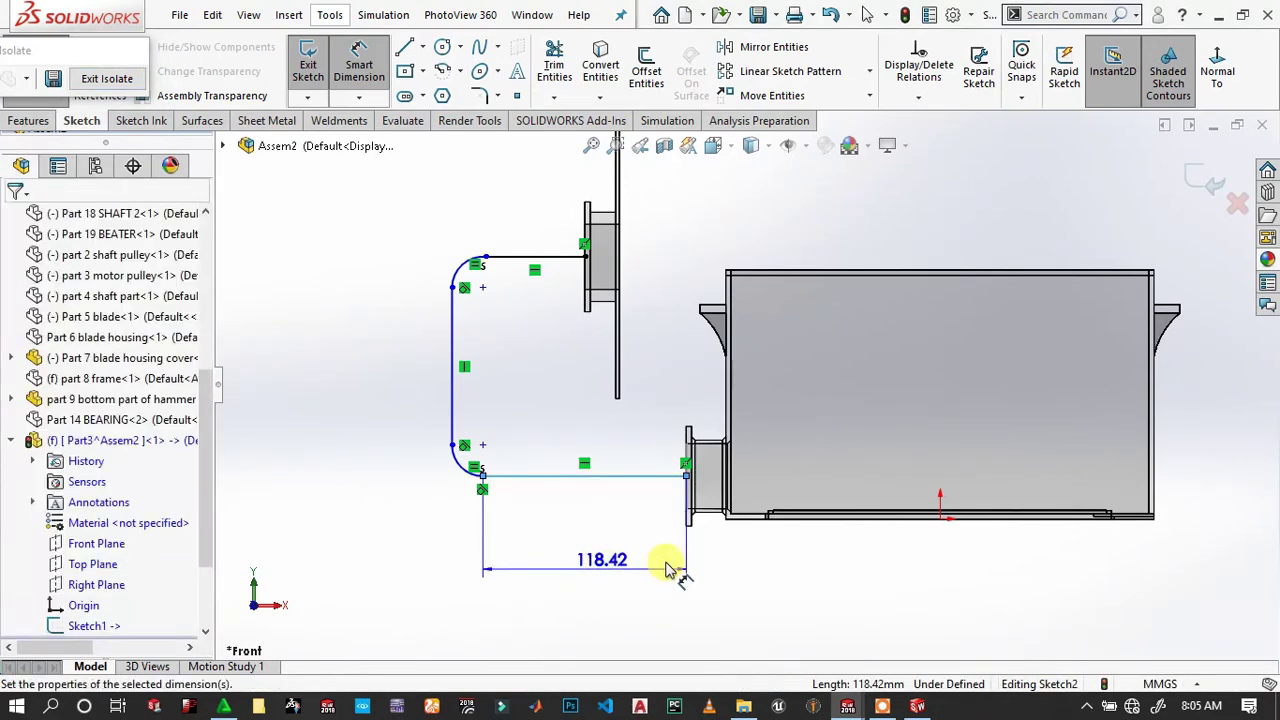
click(668, 568)
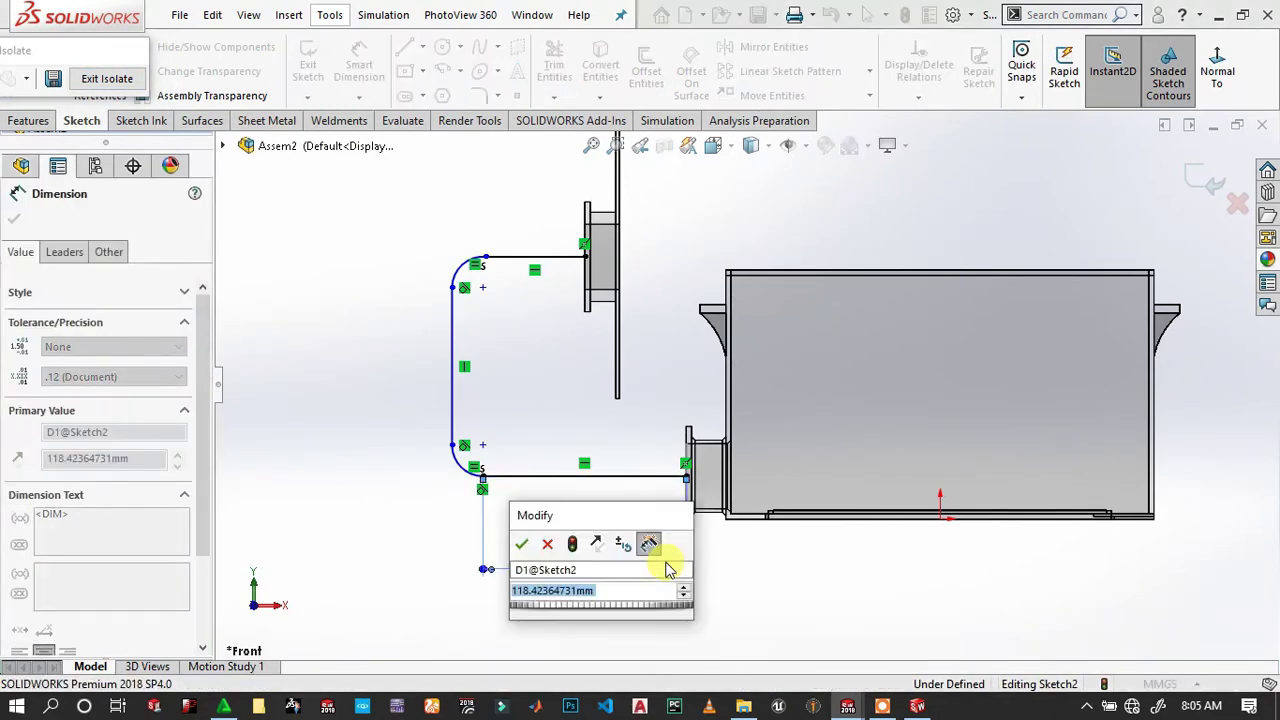
text(120)
key(Return)
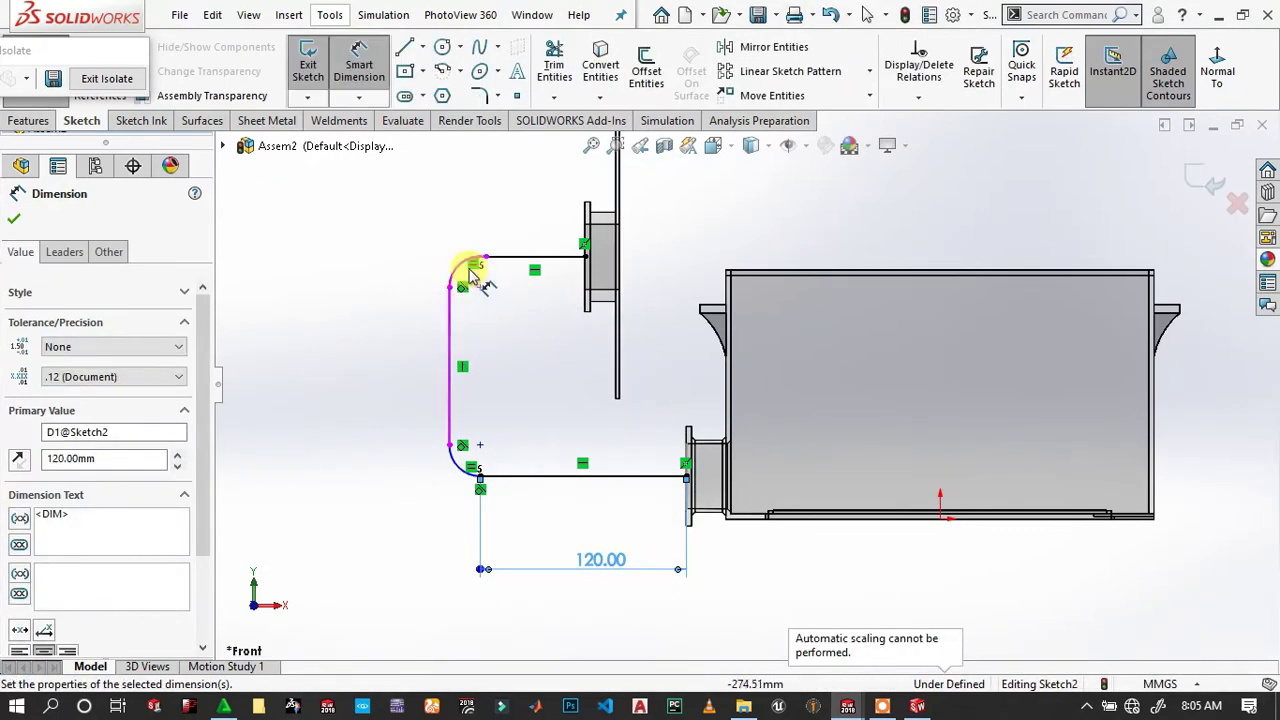
click(457, 277)
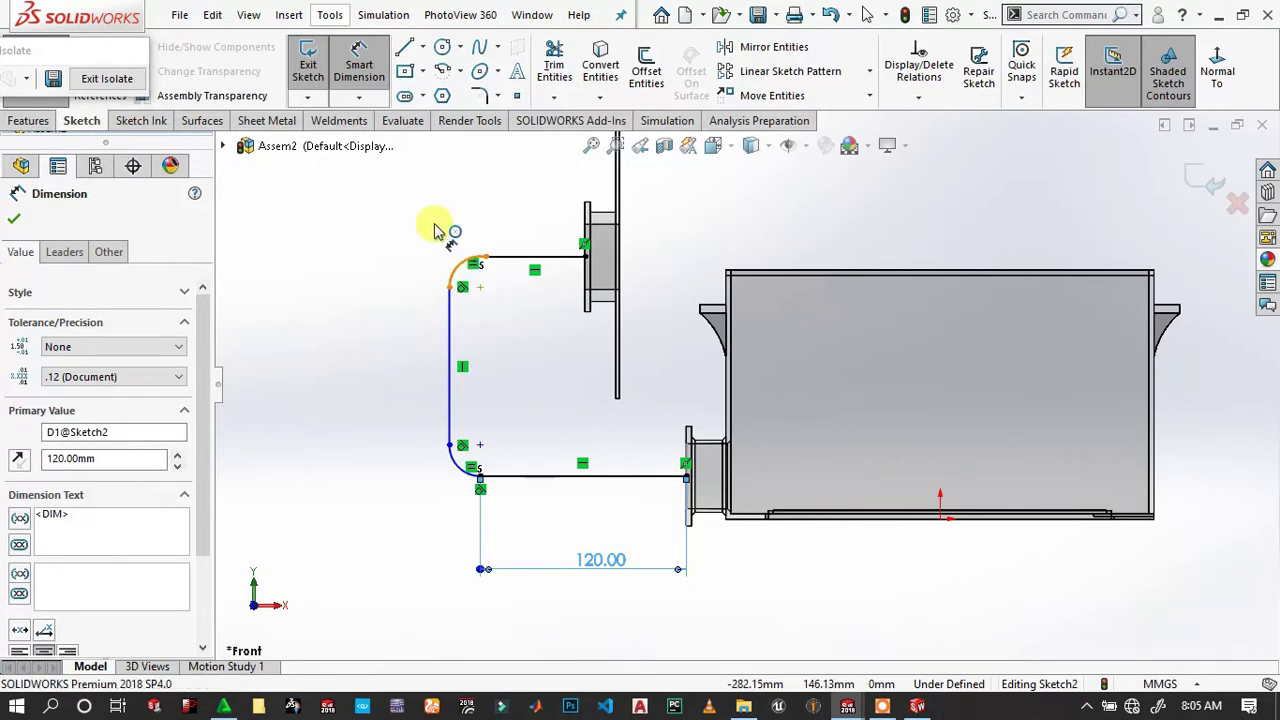
click(424, 232)
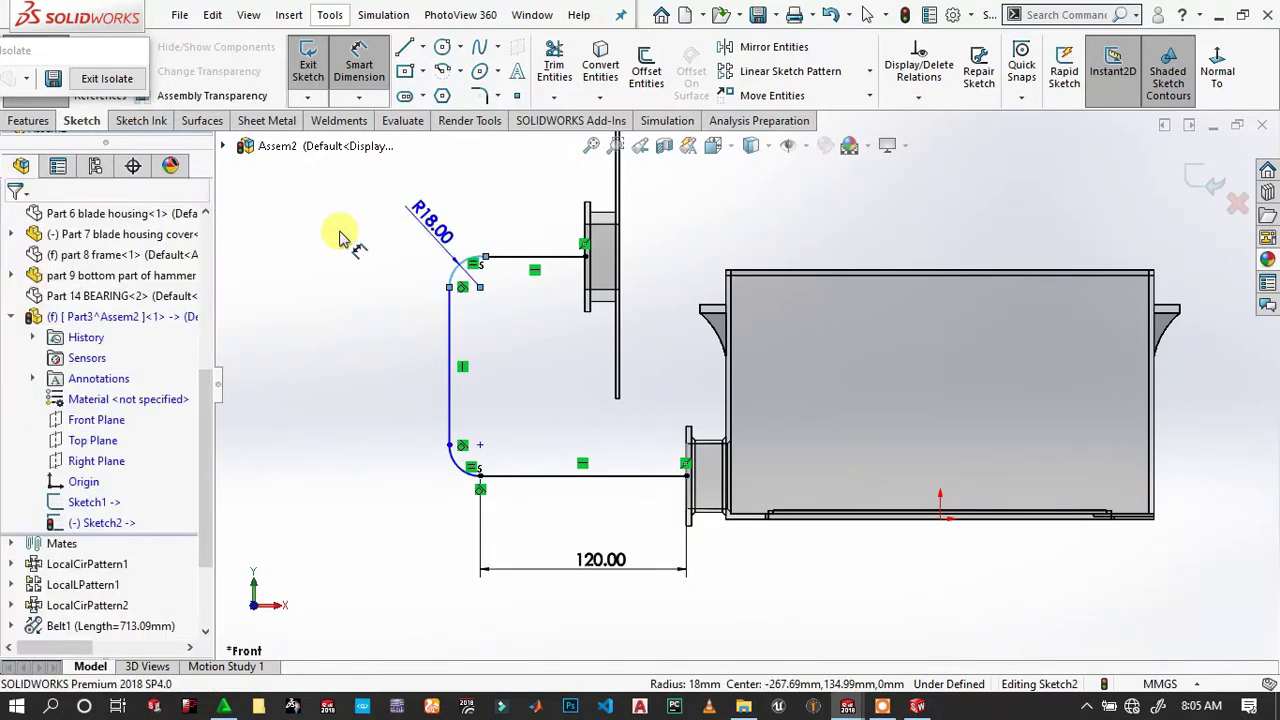
text(25)
key(Return)
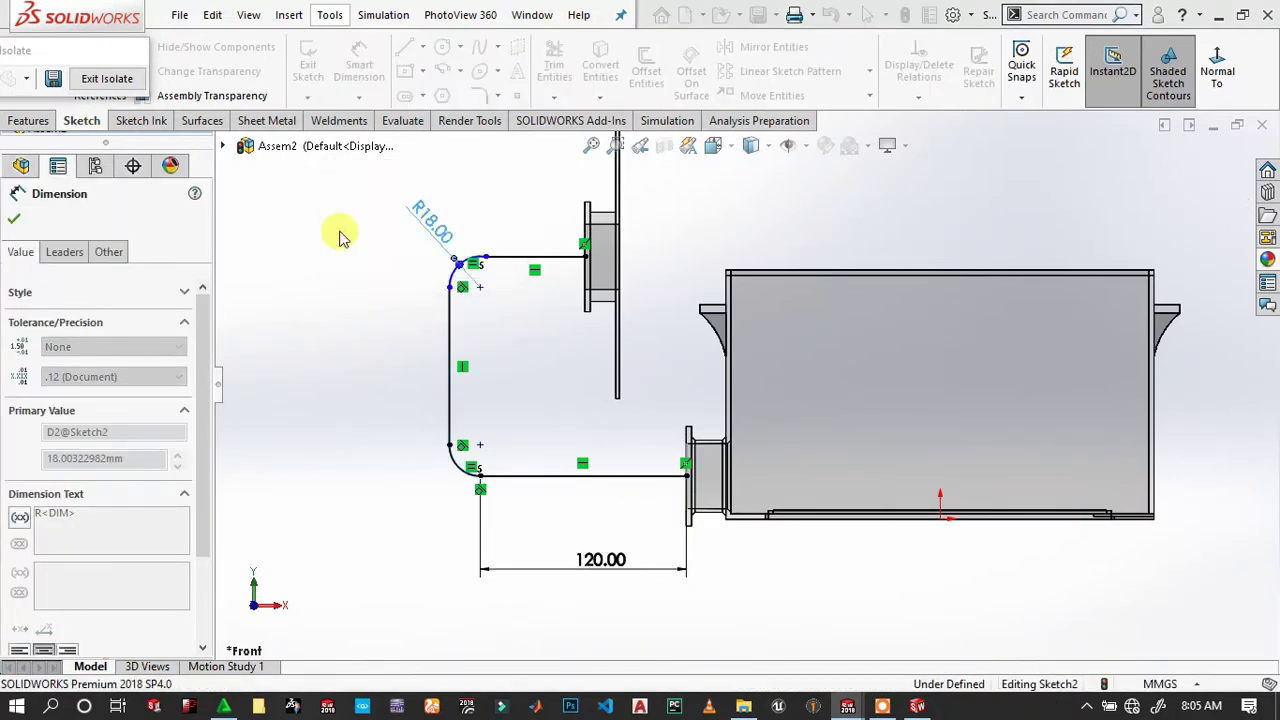
Set the corner radius to 30 mm, dimension the top line at 60 mm, and close the sketch.
click(427, 232)
double_click(427, 232)
key(Escape)
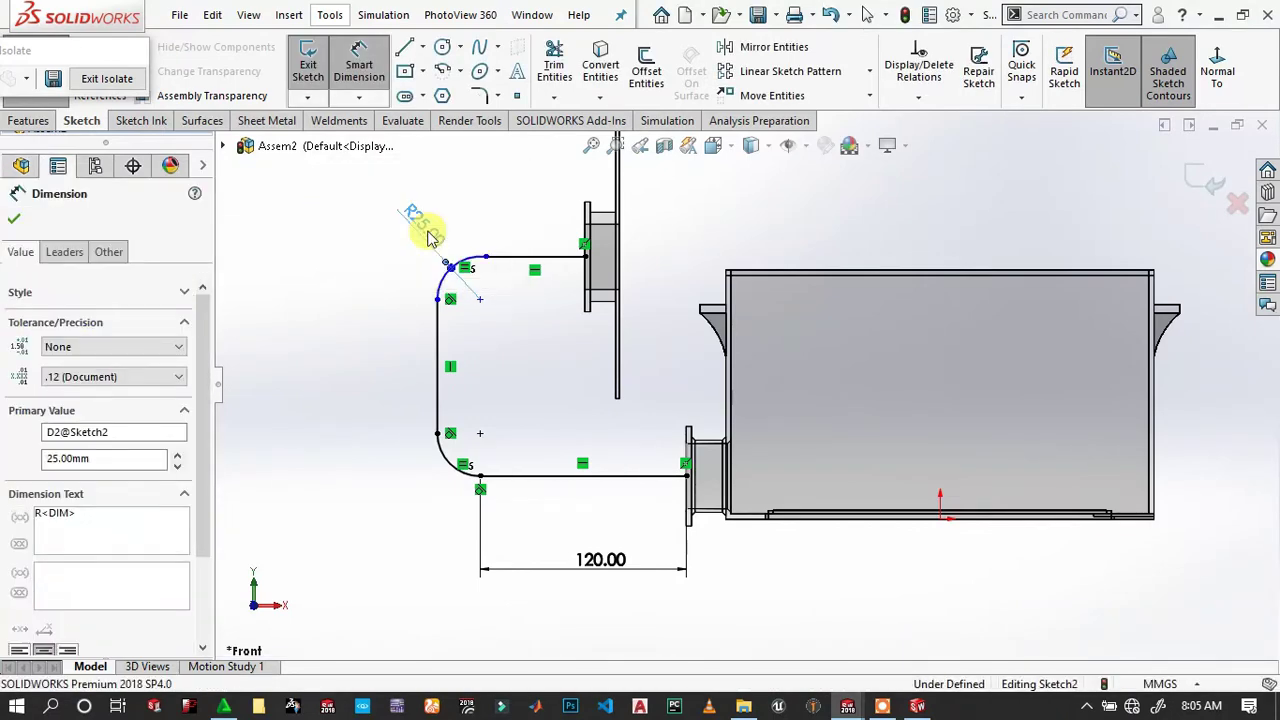
key(ctrl+z)
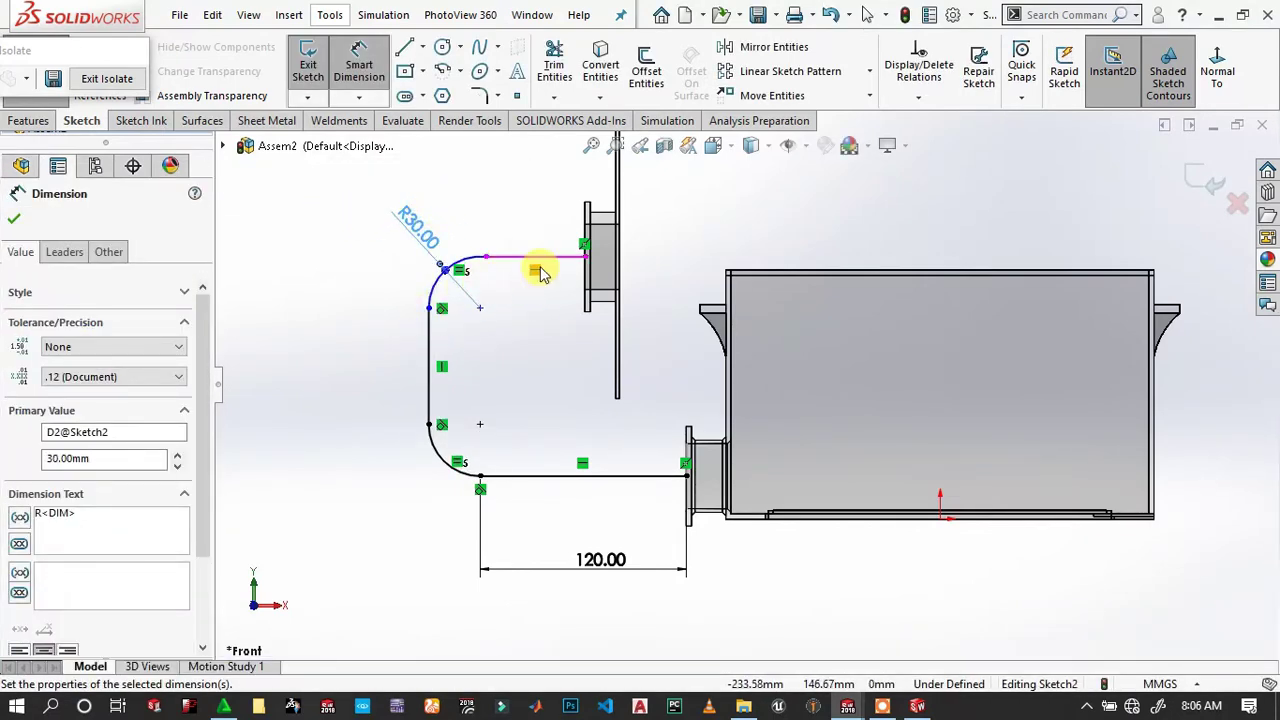
click(567, 270)
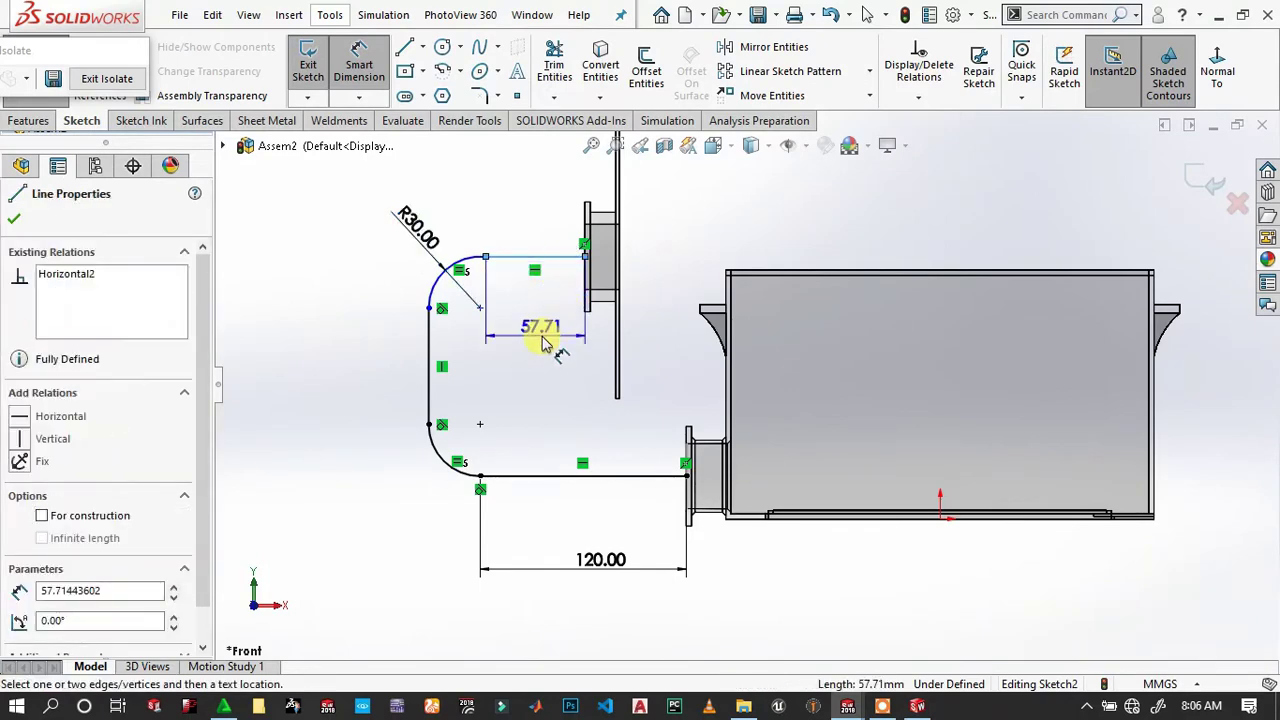
click(547, 343)
text(60)
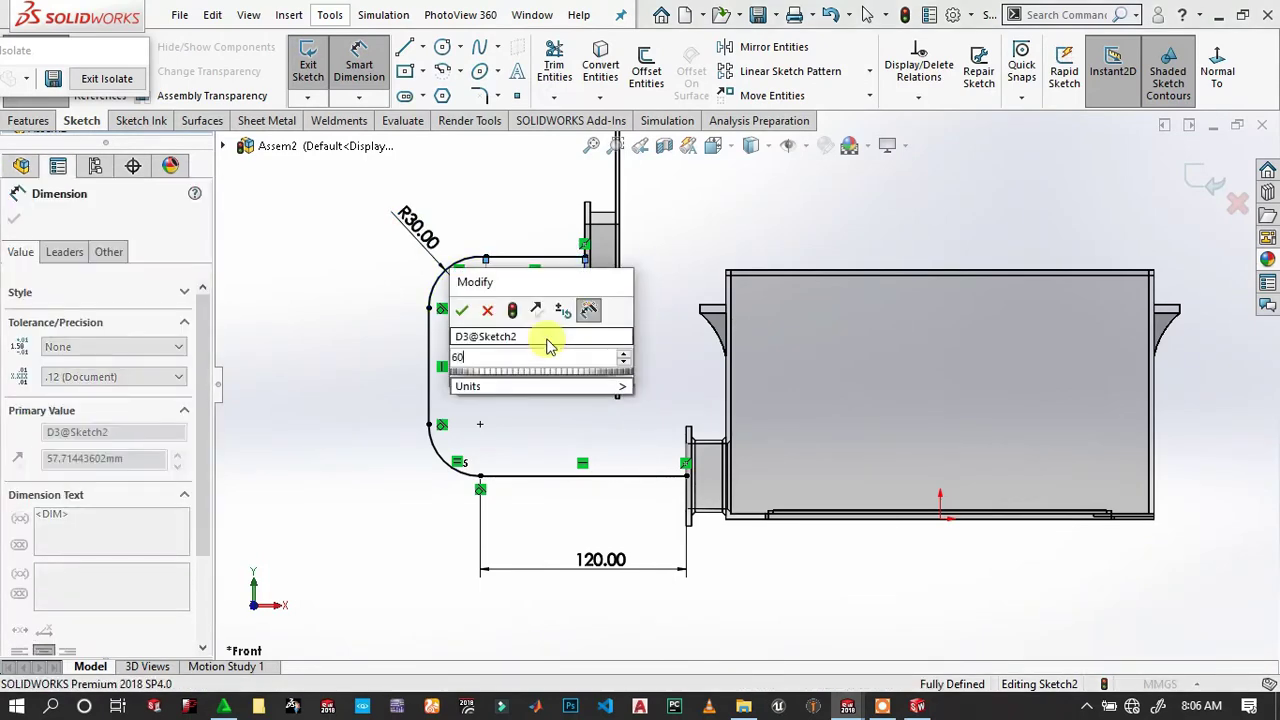
key(Return)
click(642, 392)
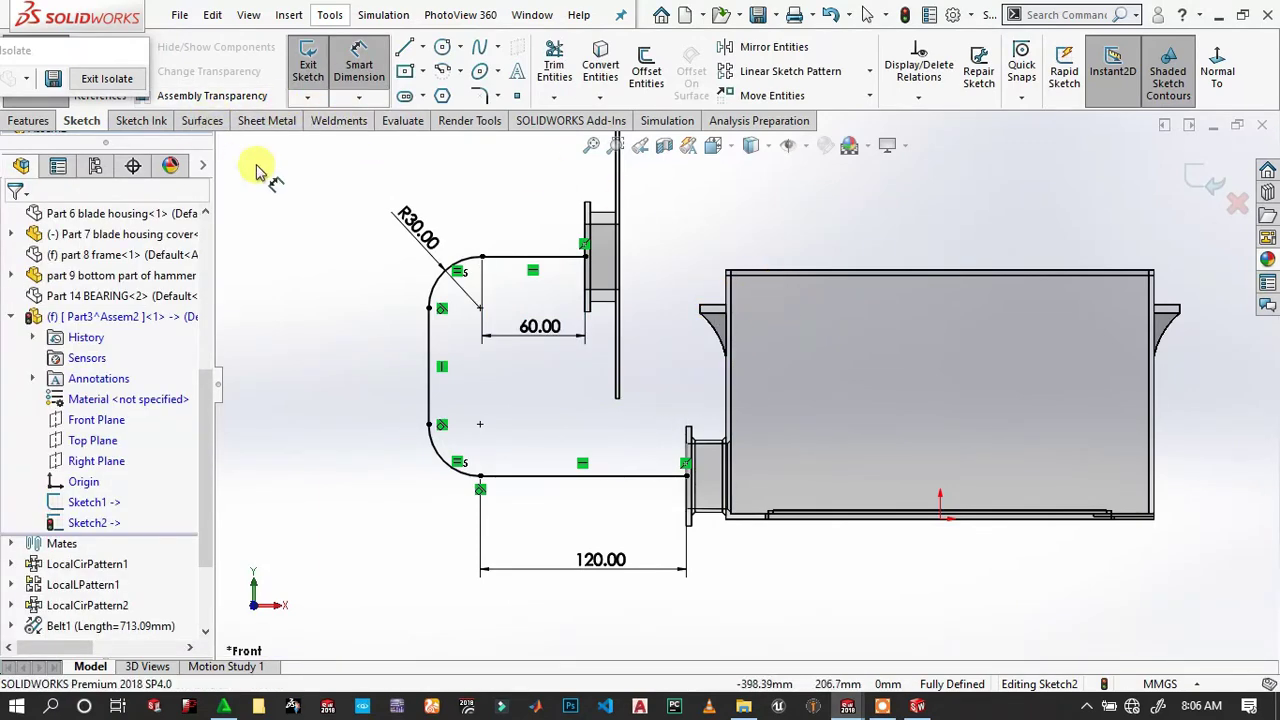
click(308, 65)
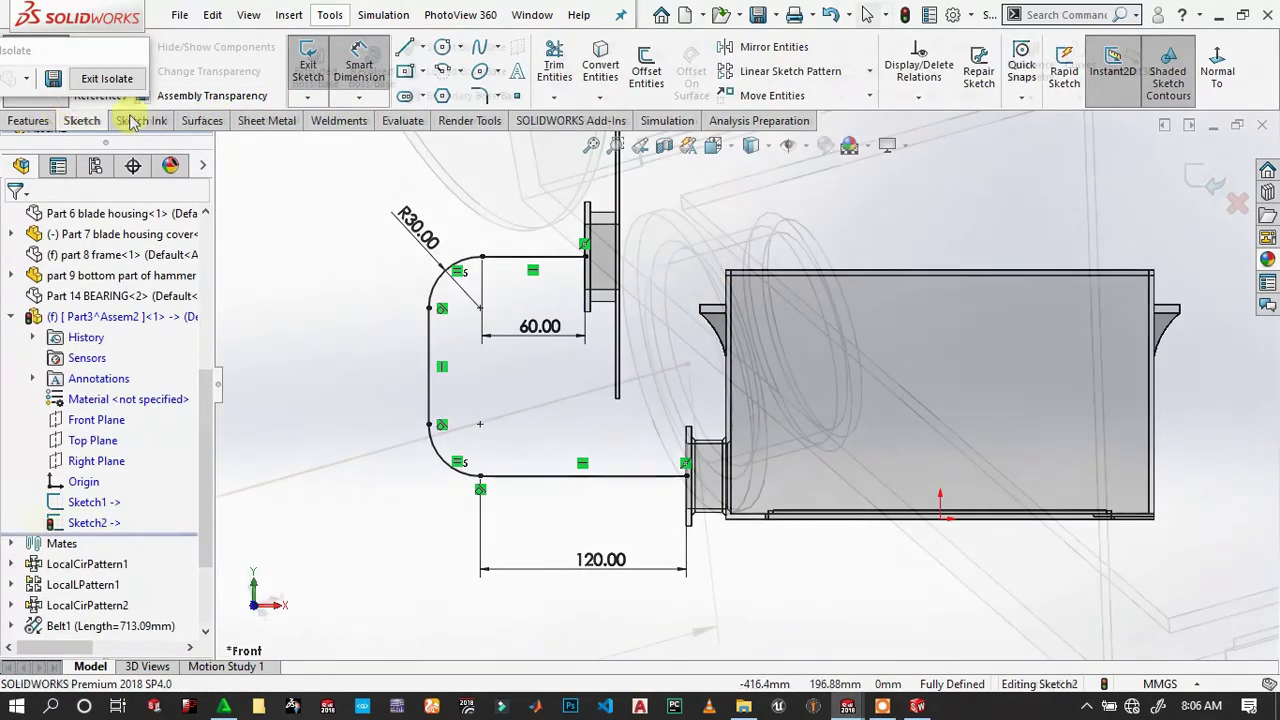
Rebuild the model, then sweep profile Sketch1 along path Sketch2.
click(905, 14)
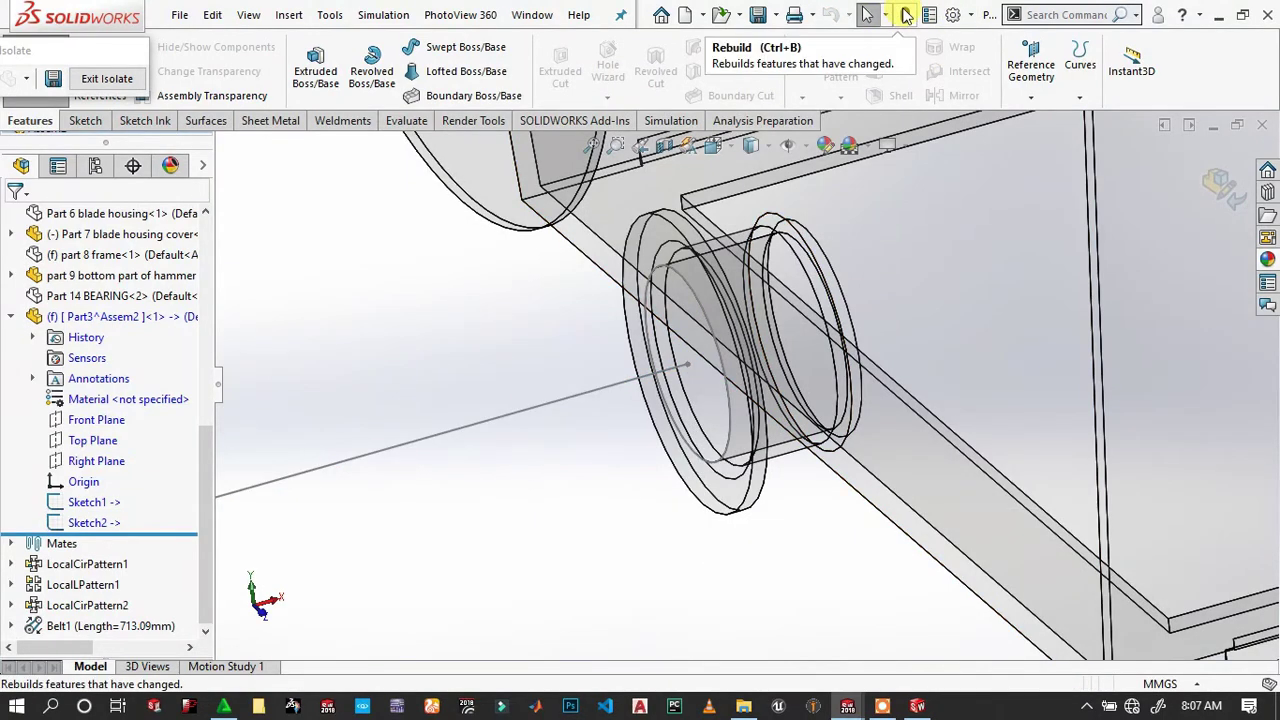
scroll(737, 313, up, 2)
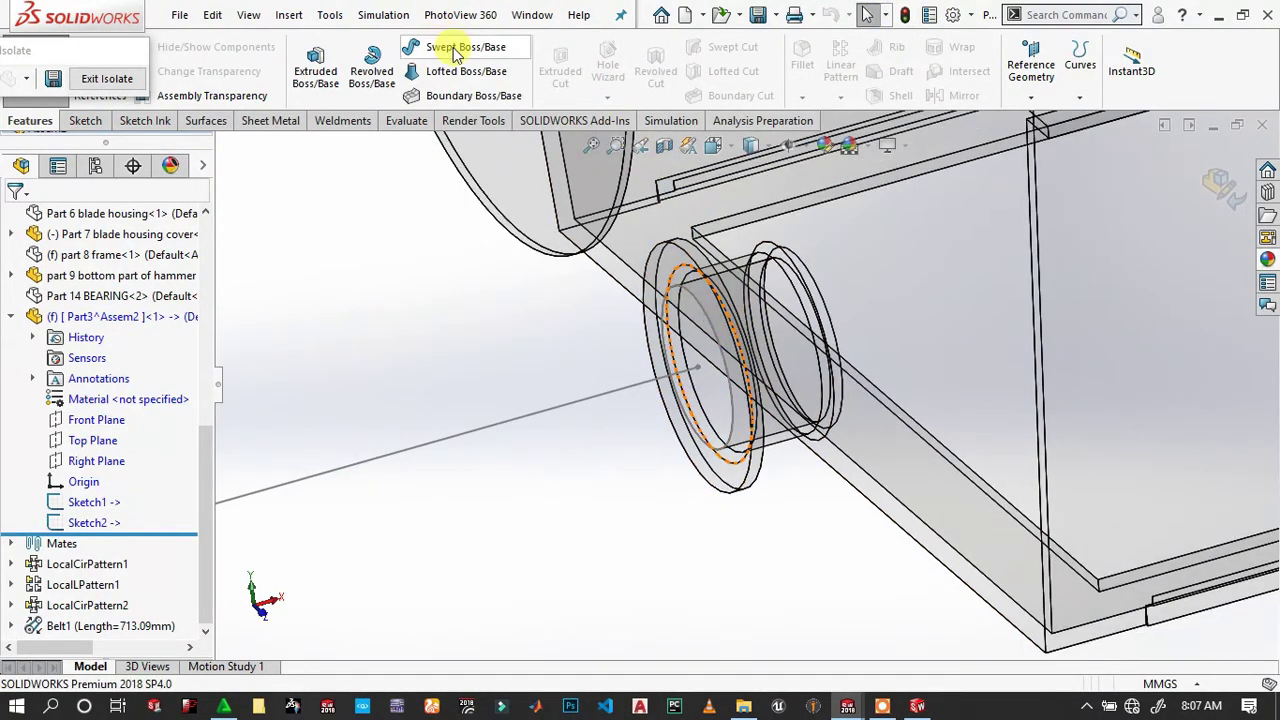
click(462, 50)
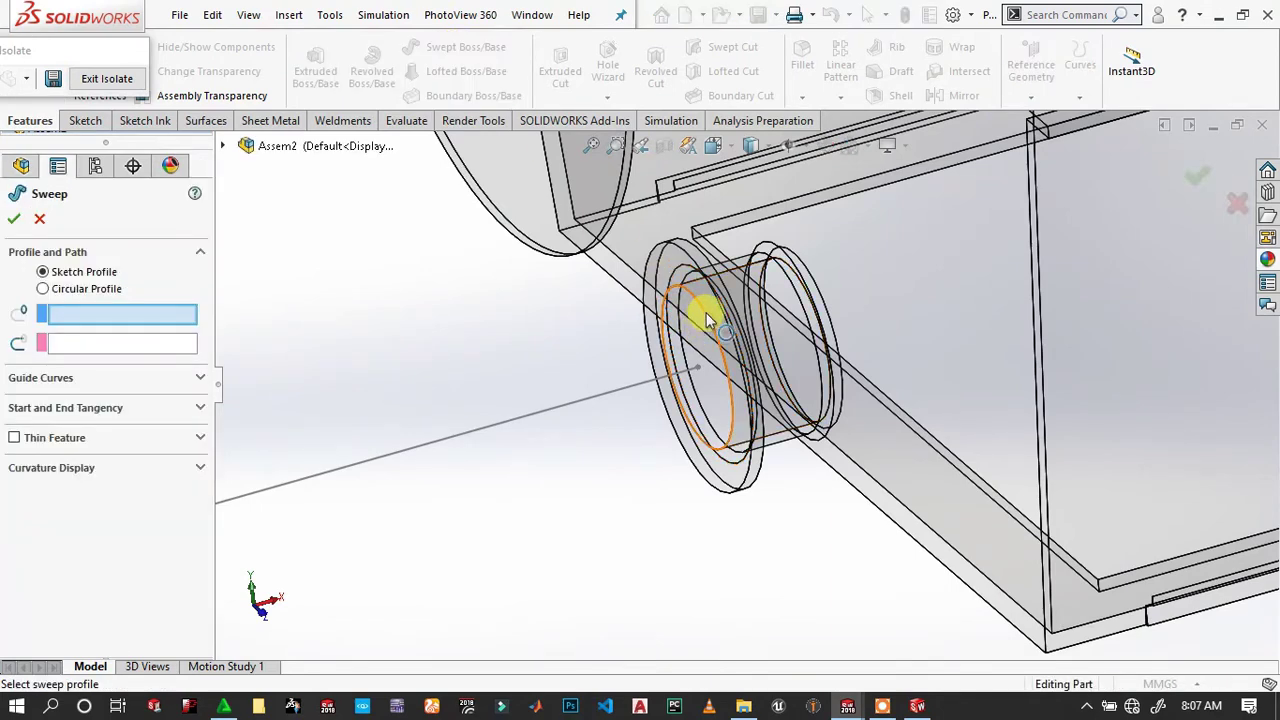
click(707, 320)
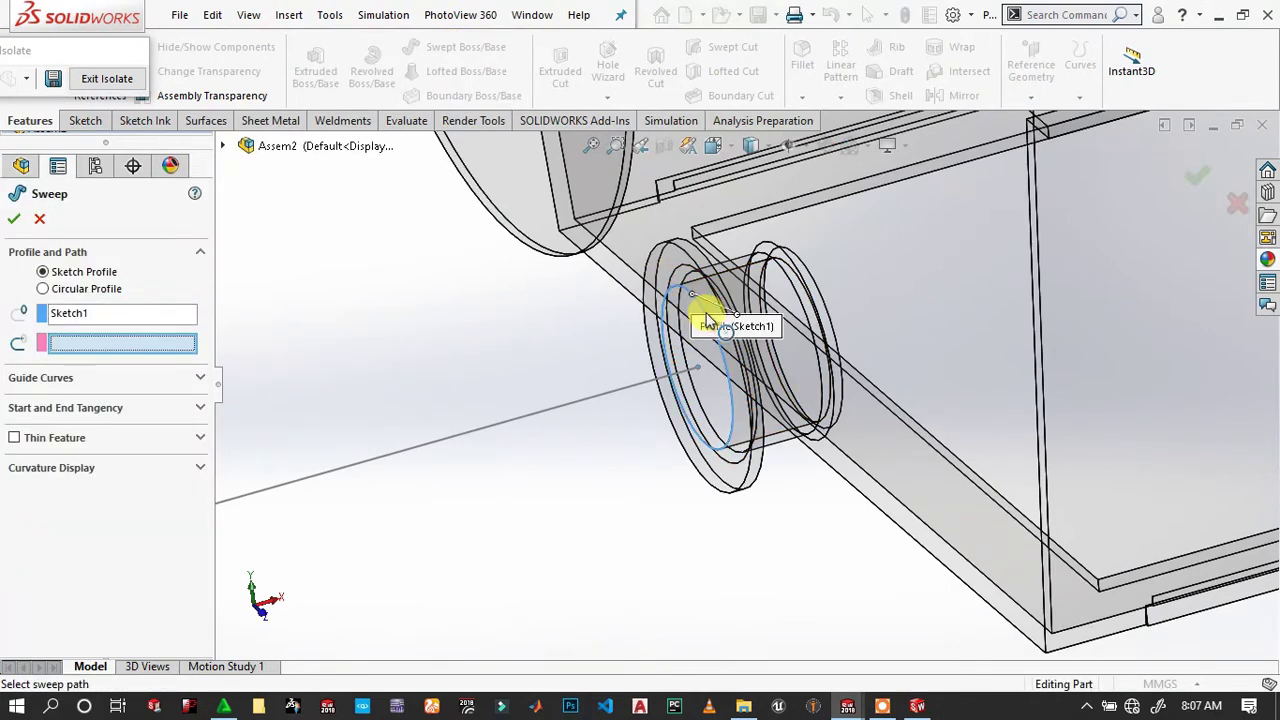
click(636, 382)
middle_drag(636, 382, 648, 278)
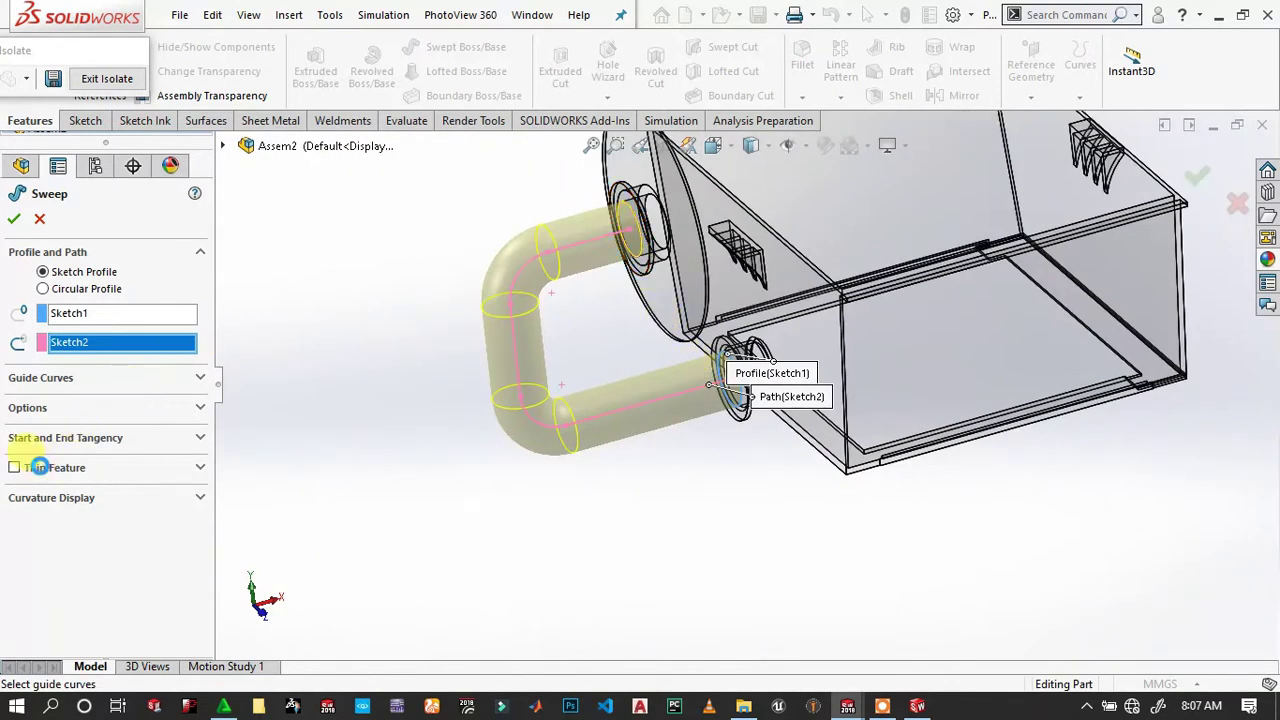
Make the sweep a one-direction 1.00 mm thin-walled pipe and check its end.
click(38, 467)
scroll(770, 385, down, 1)
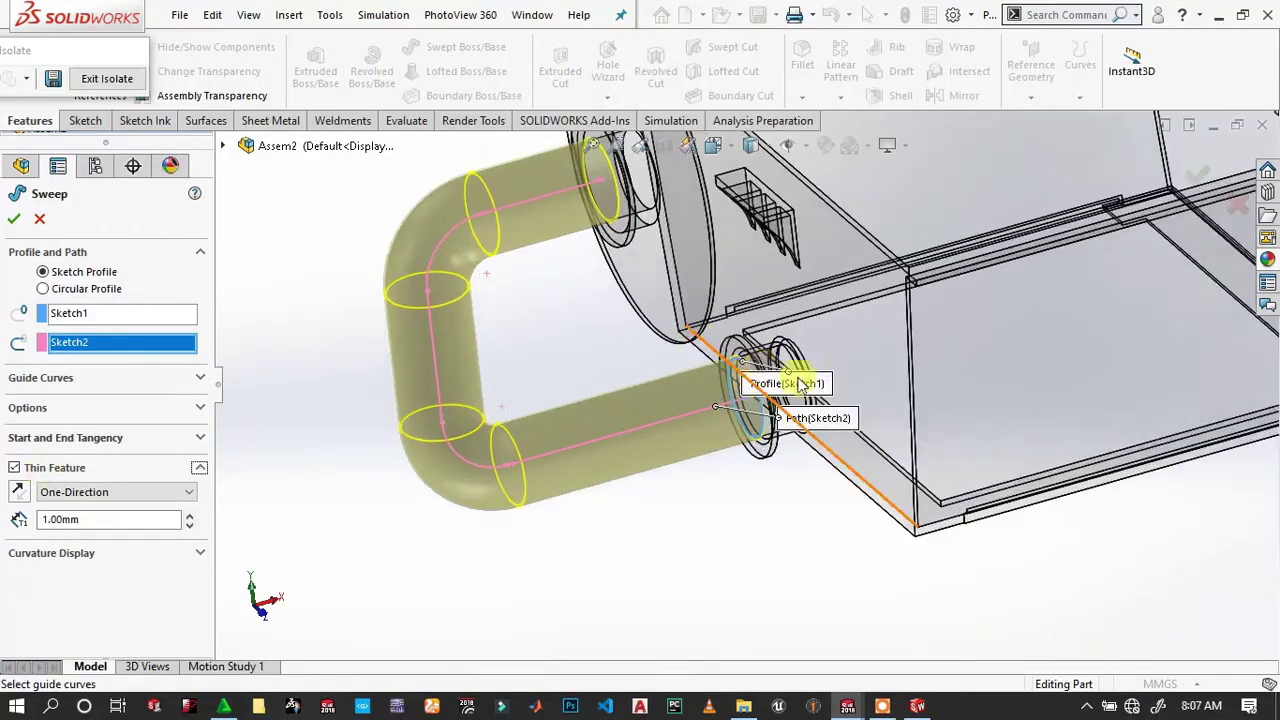
scroll(740, 378, down, 3)
scroll(722, 372, down, 2)
mouse_move(712, 323)
middle_down()
mouse_move(677, 289)
mouse_move(654, 297)
mouse_move(634, 357)
mouse_move(647, 366)
middle_up()
scroll(700, 380, down, 2)
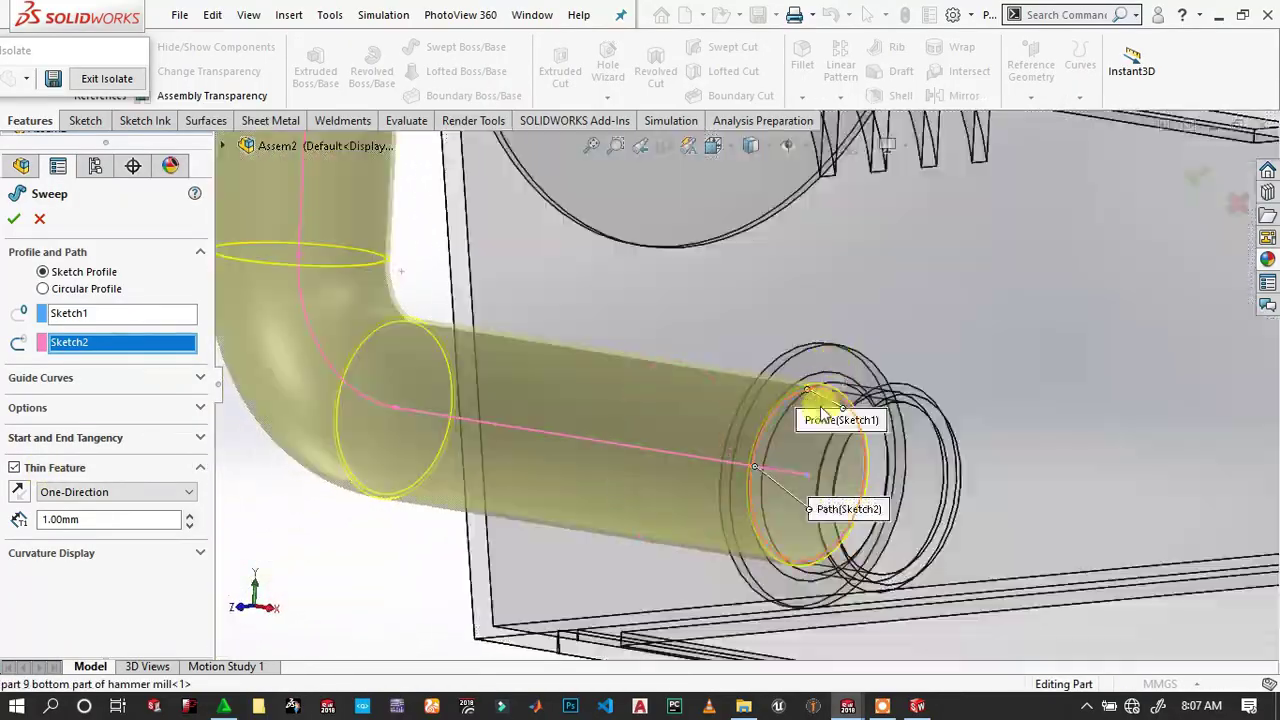
scroll(766, 400, down, 2)
scroll(797, 408, down, 2)
scroll(779, 390, down, 2)
scroll(776, 385, down, 2)
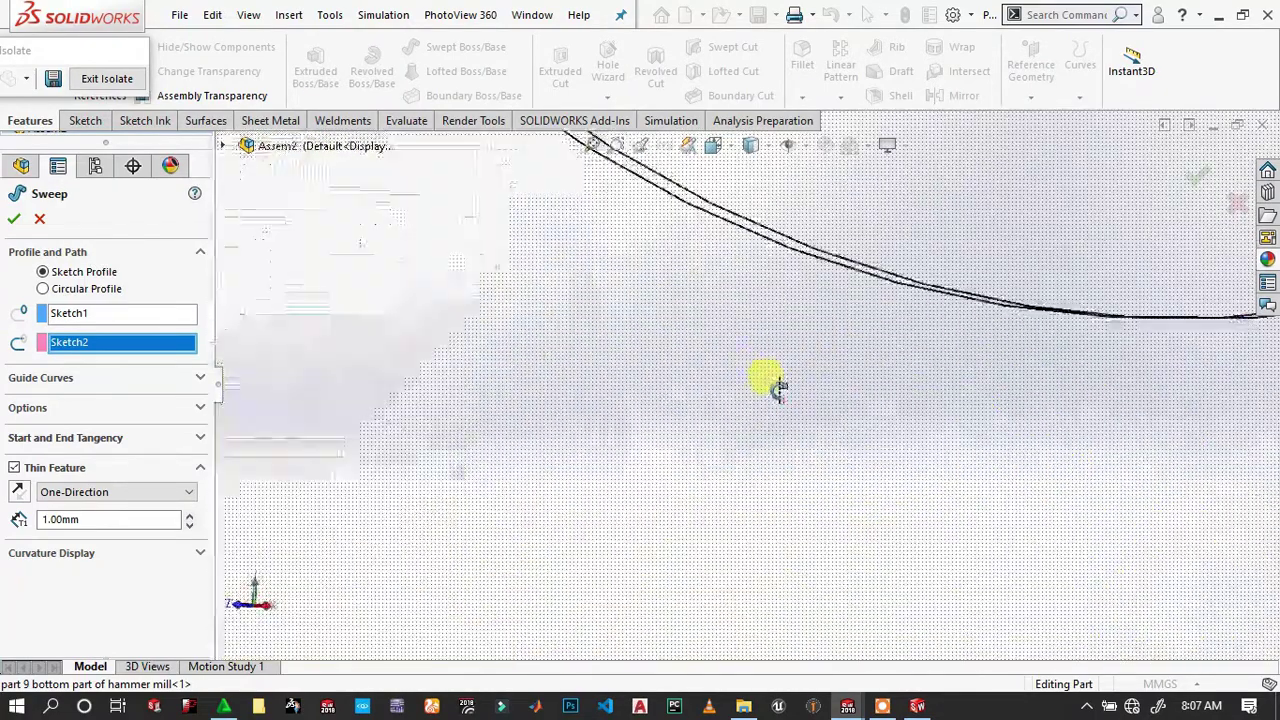
scroll(771, 380, up, 4)
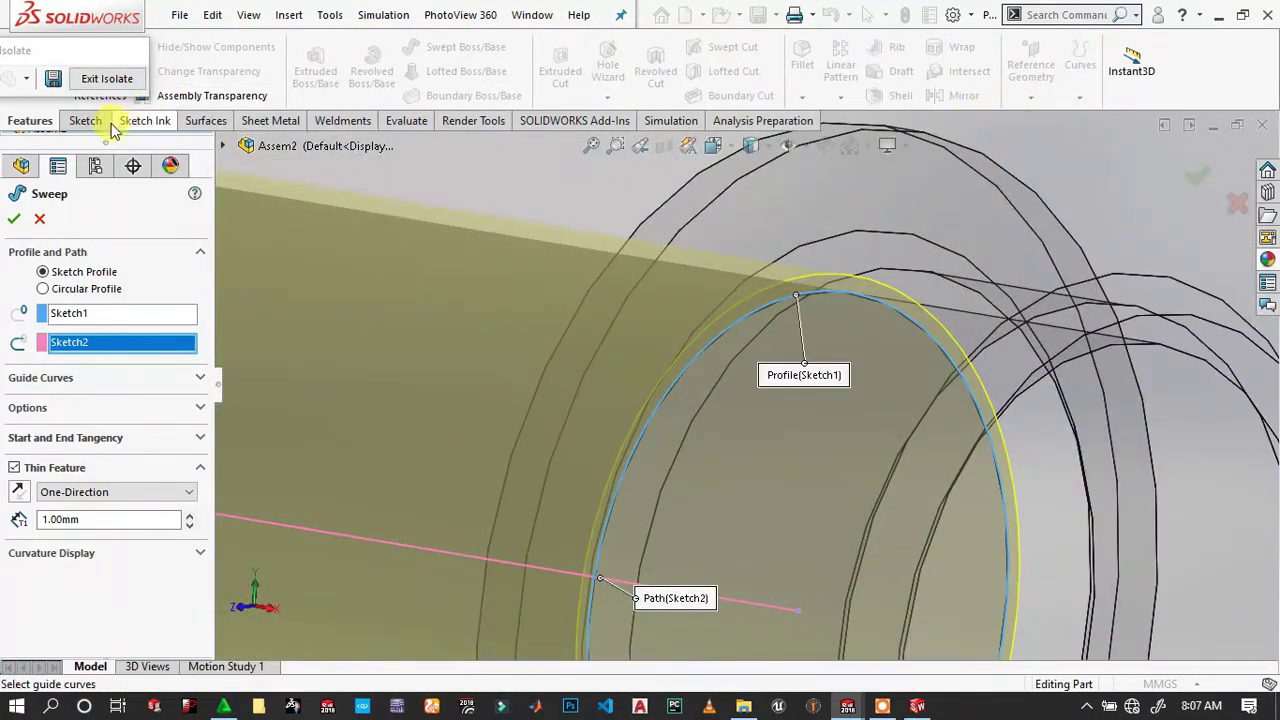
Inspect the pipe preview from the front, then from the side near the tank.
click(88, 124)
click(1214, 64)
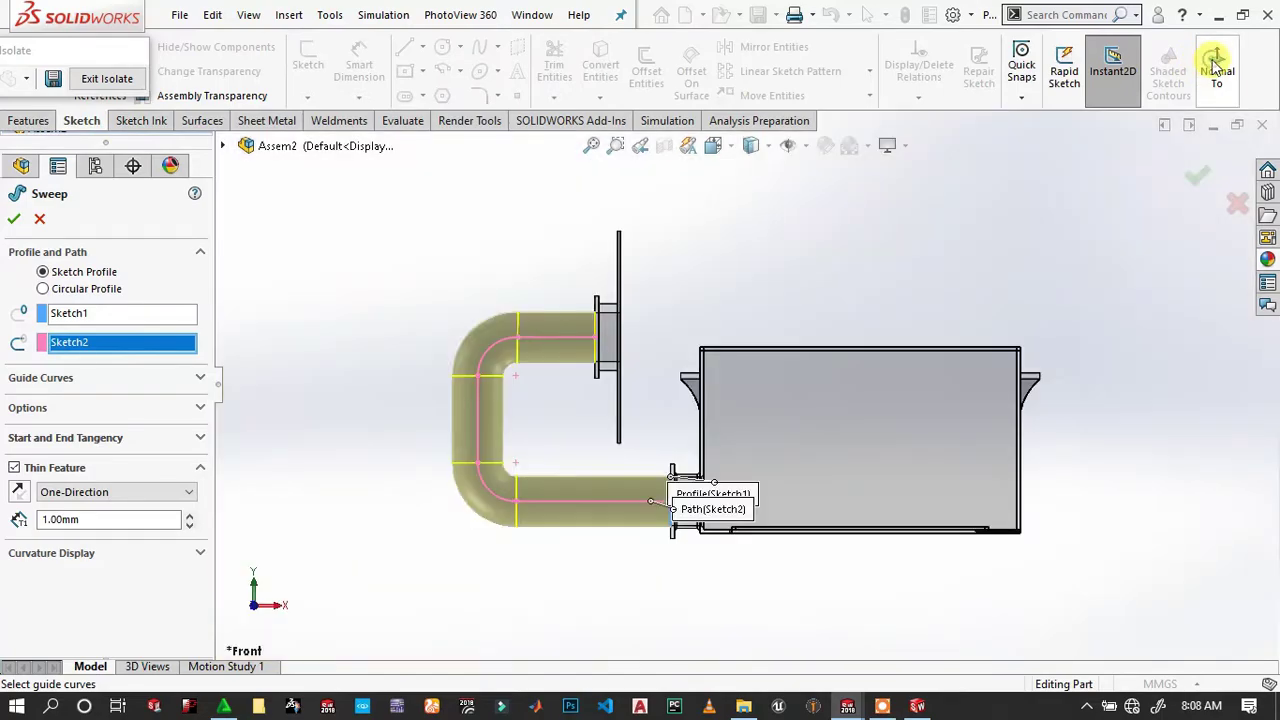
scroll(700, 440, down, 2)
scroll(720, 470, up, 2)
mouse_move(710, 440)
middle_down()
mouse_move(743, 428)
mouse_move(838, 455)
mouse_move(834, 505)
mouse_move(829, 430)
mouse_move(791, 318)
middle_up()
scroll(791, 318, down, 2)
scroll(737, 354, down, 2)
scroll(800, 363, down, 2)
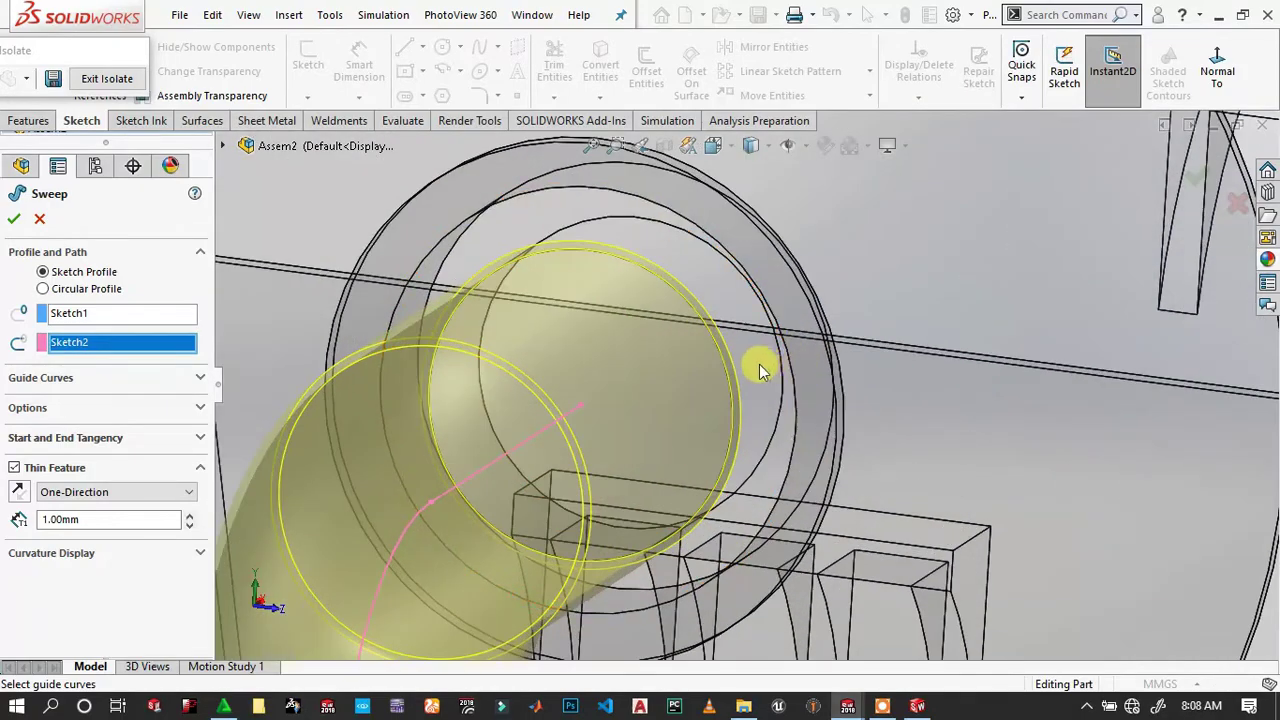
scroll(760, 363, down, 2)
mouse_move(733, 354)
middle_down()
mouse_move(666, 263)
mouse_move(663, 251)
mouse_move(686, 243)
middle_up()
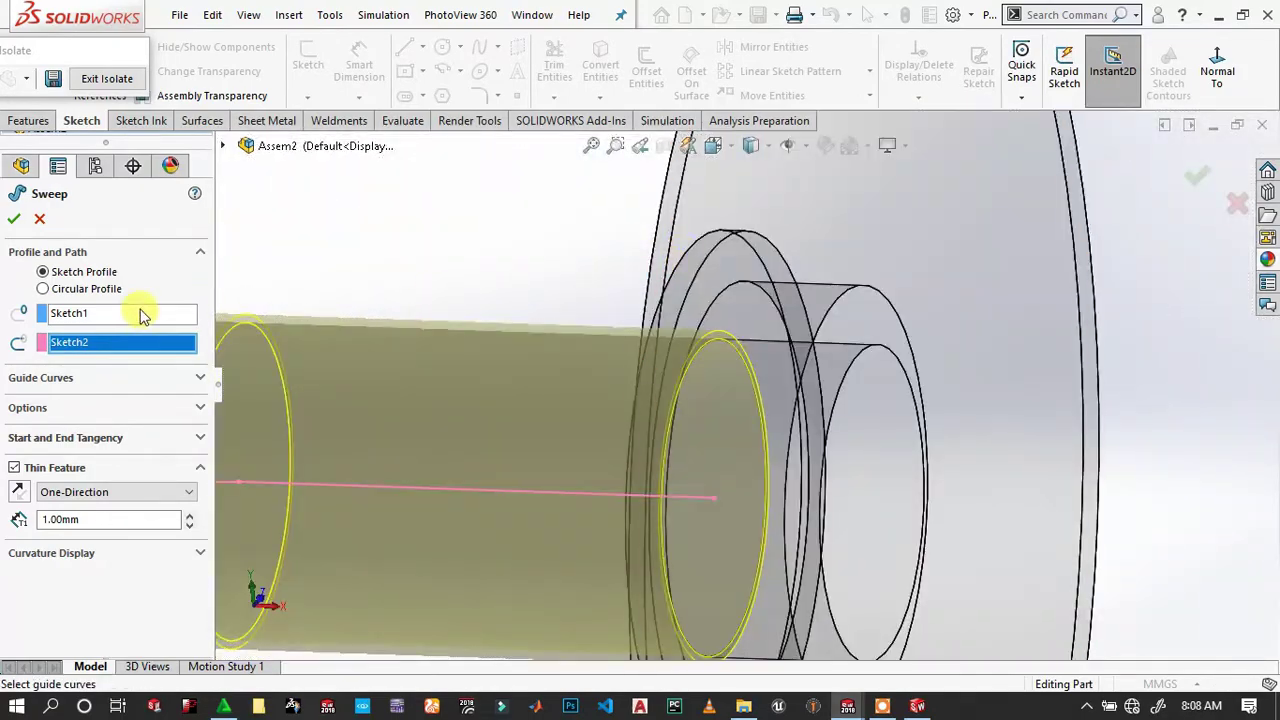
Confirm the thin-walled sweep, creating Sweep-Thin1, and look over the finished pipe.
click(13, 218)
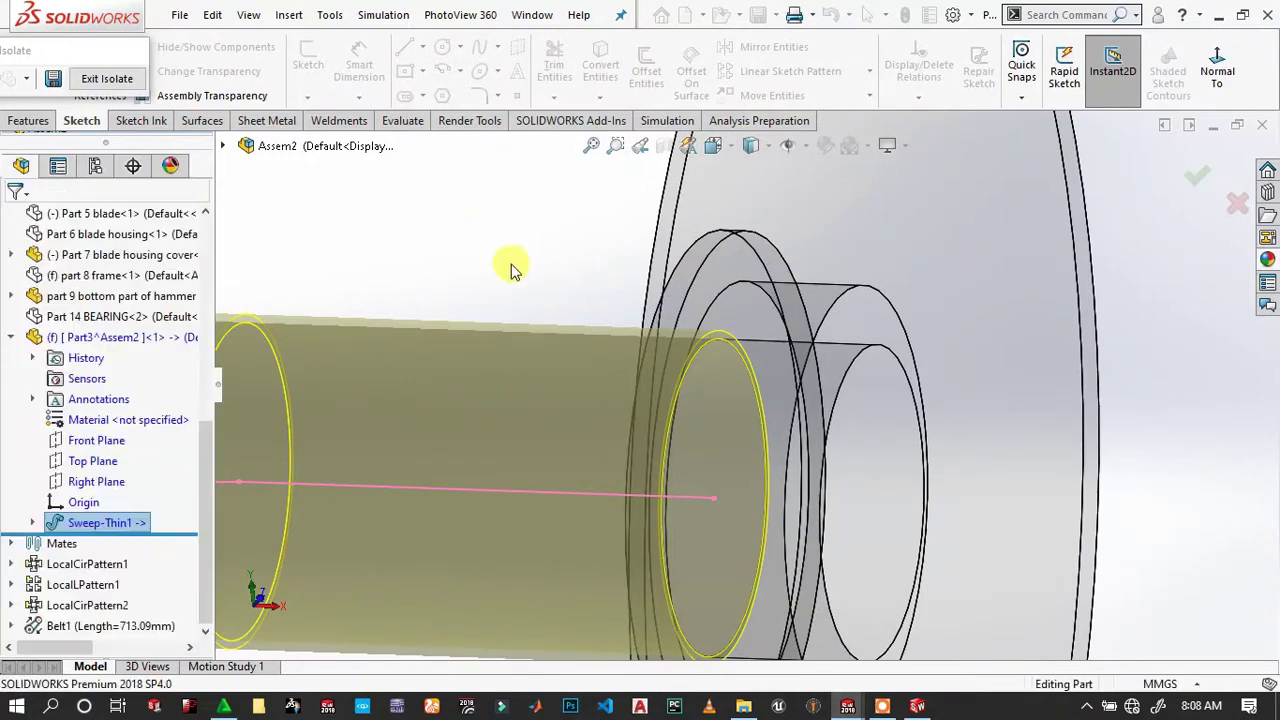
scroll(777, 420, up, 2)
mouse_move(727, 408)
middle_down()
mouse_move(677, 337)
mouse_move(666, 397)
mouse_move(629, 371)
mouse_move(632, 352)
mouse_move(677, 422)
middle_up()
click(677, 422)
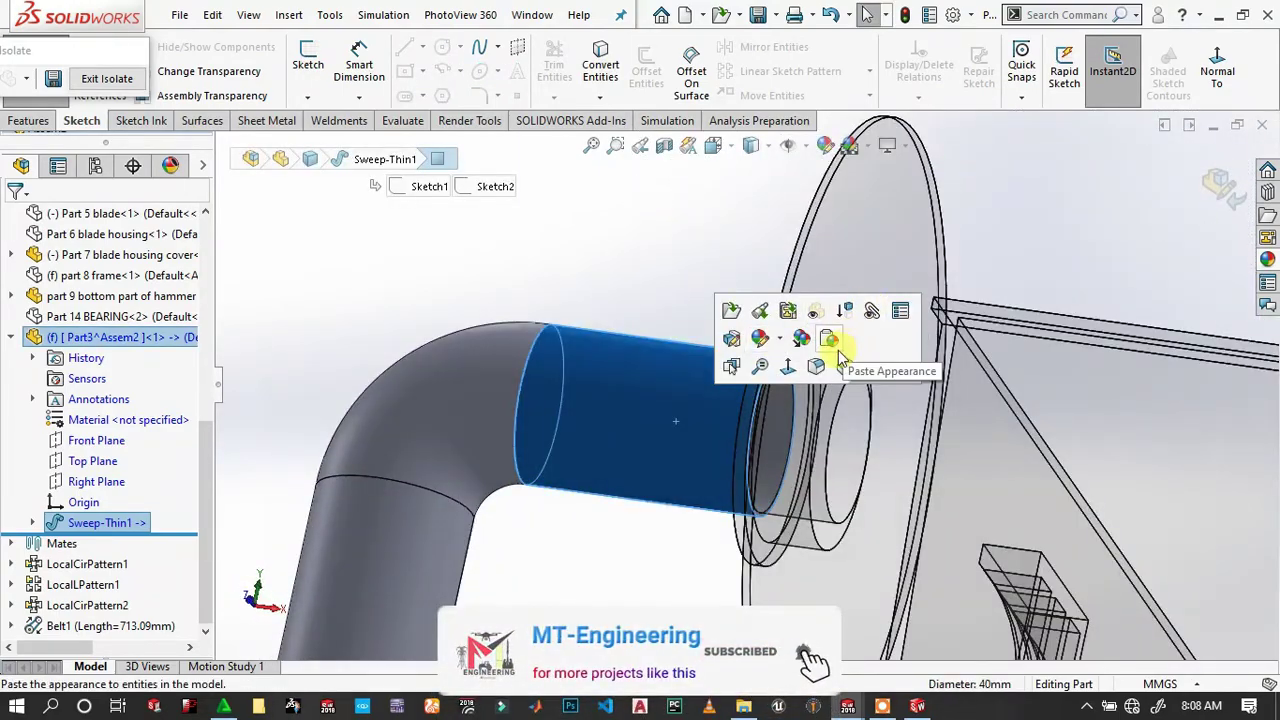
click(590, 310)
Select the ring face of the Part 7 blade housing cover.
mouse_move(651, 325)
middle_down()
mouse_move(737, 320)
mouse_move(723, 423)
mouse_move(743, 283)
middle_up()
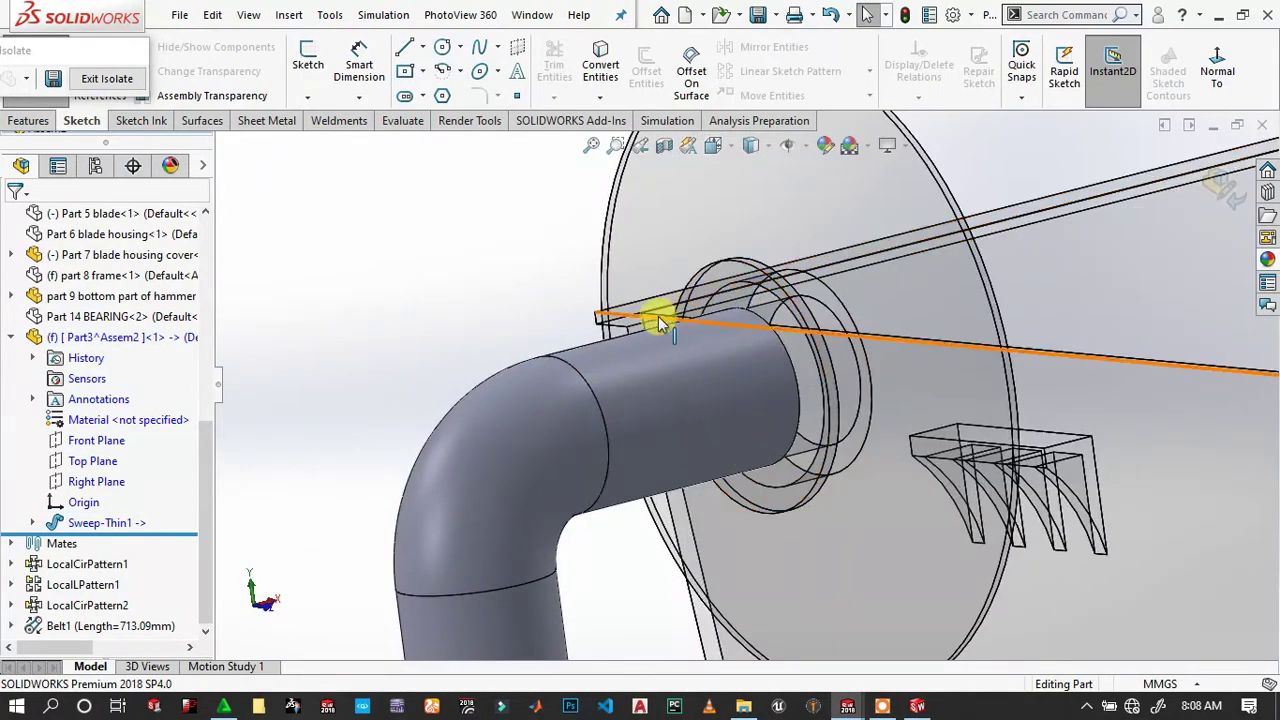
mouse_move(657, 320)
middle_down()
mouse_move(614, 300)
mouse_move(430, 310)
middle_up()
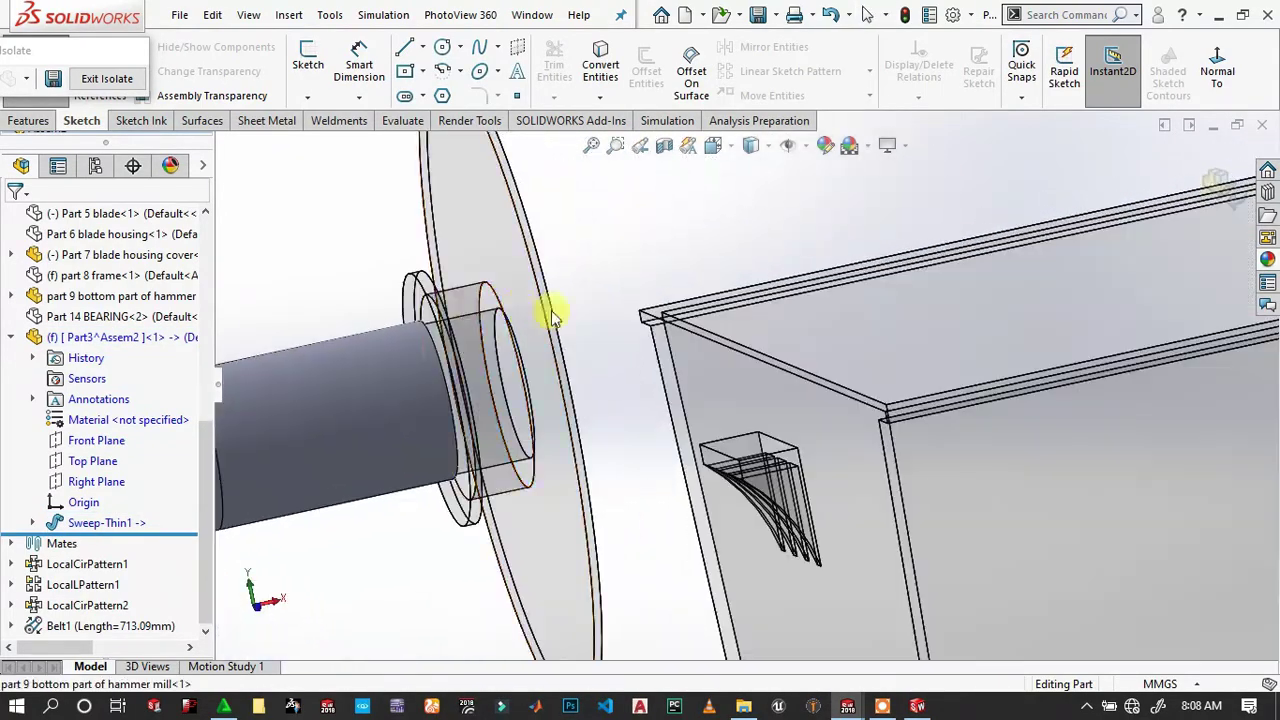
click(412, 300)
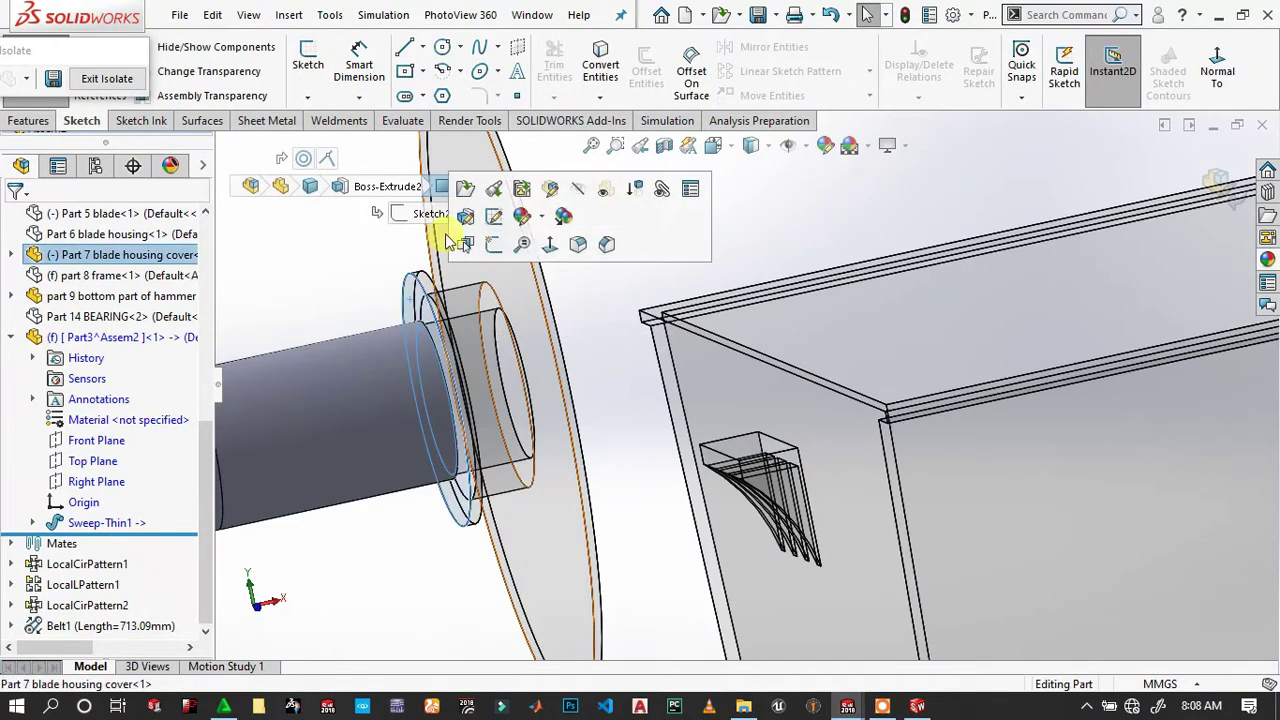
Start Sketch3 on the ring face and convert its inner circular edge into a sketch circle.
click(498, 245)
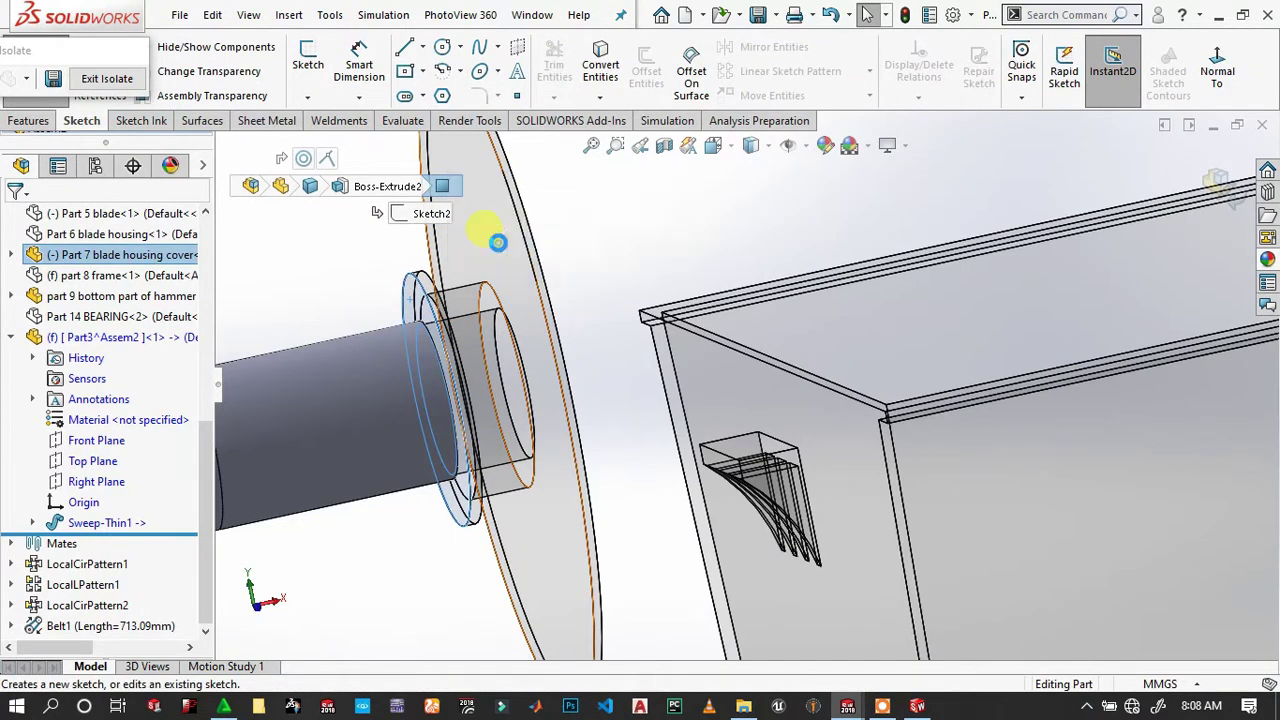
scroll(762, 292, down, 2)
scroll(766, 294, down, 2)
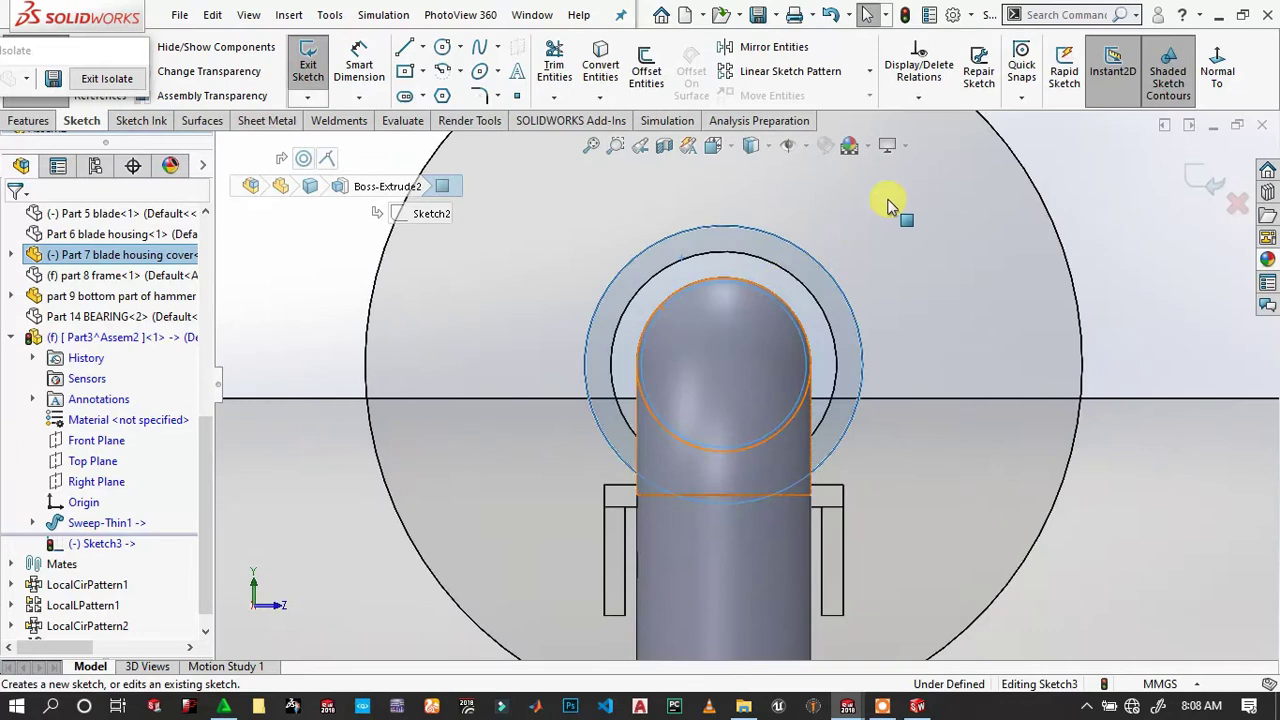
click(808, 296)
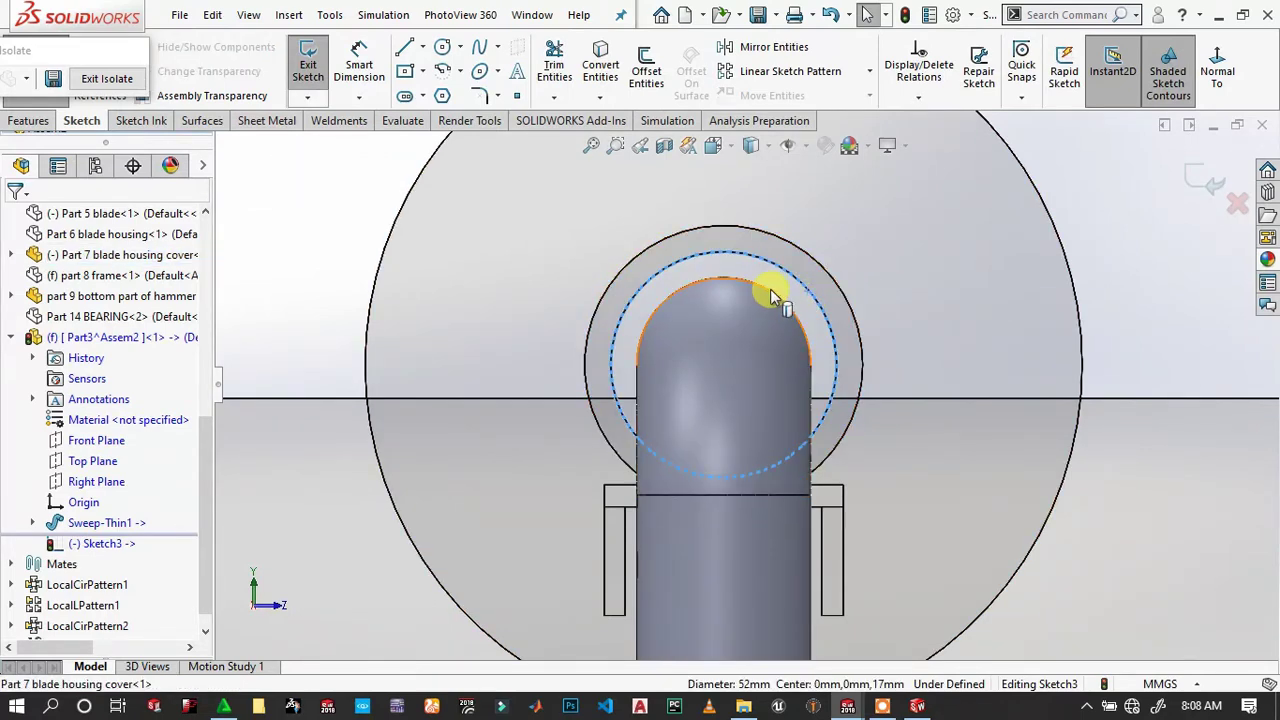
scroll(828, 320, up, 1)
scroll(771, 300, up, 1)
scroll(780, 345, down, 3)
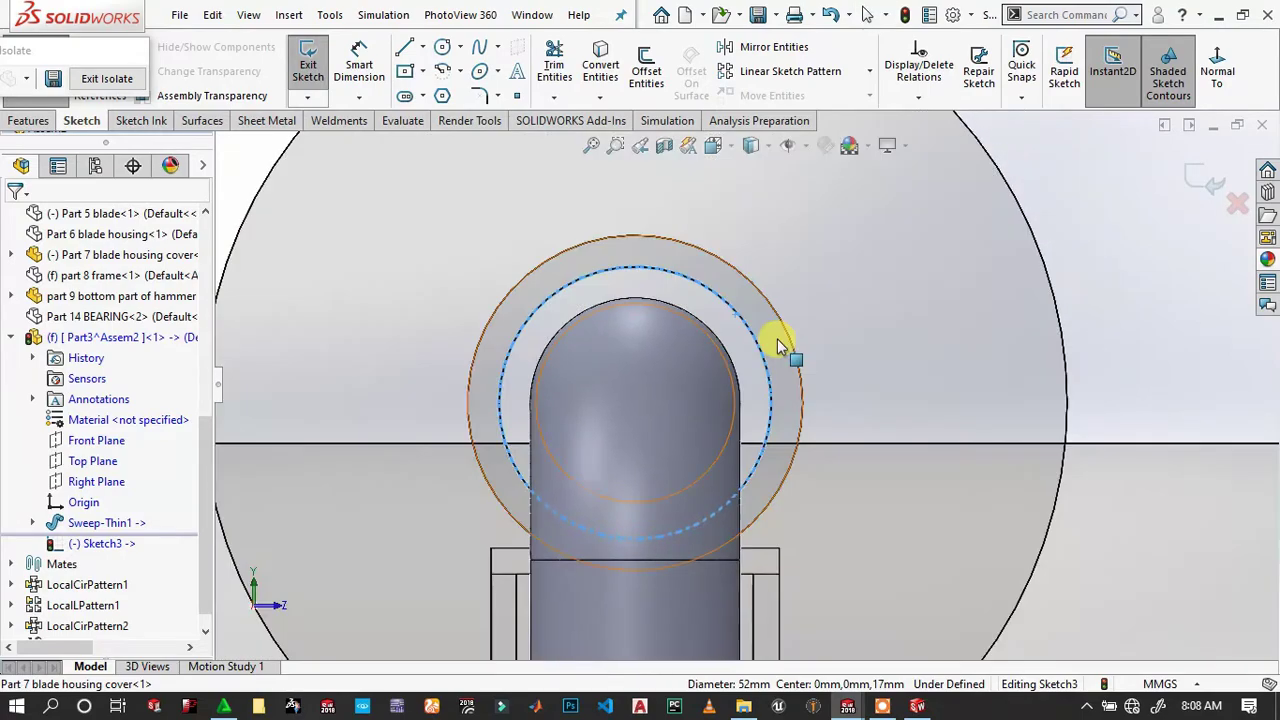
middle_drag(780, 345, 714, 357)
right_drag(709, 377, 750, 378)
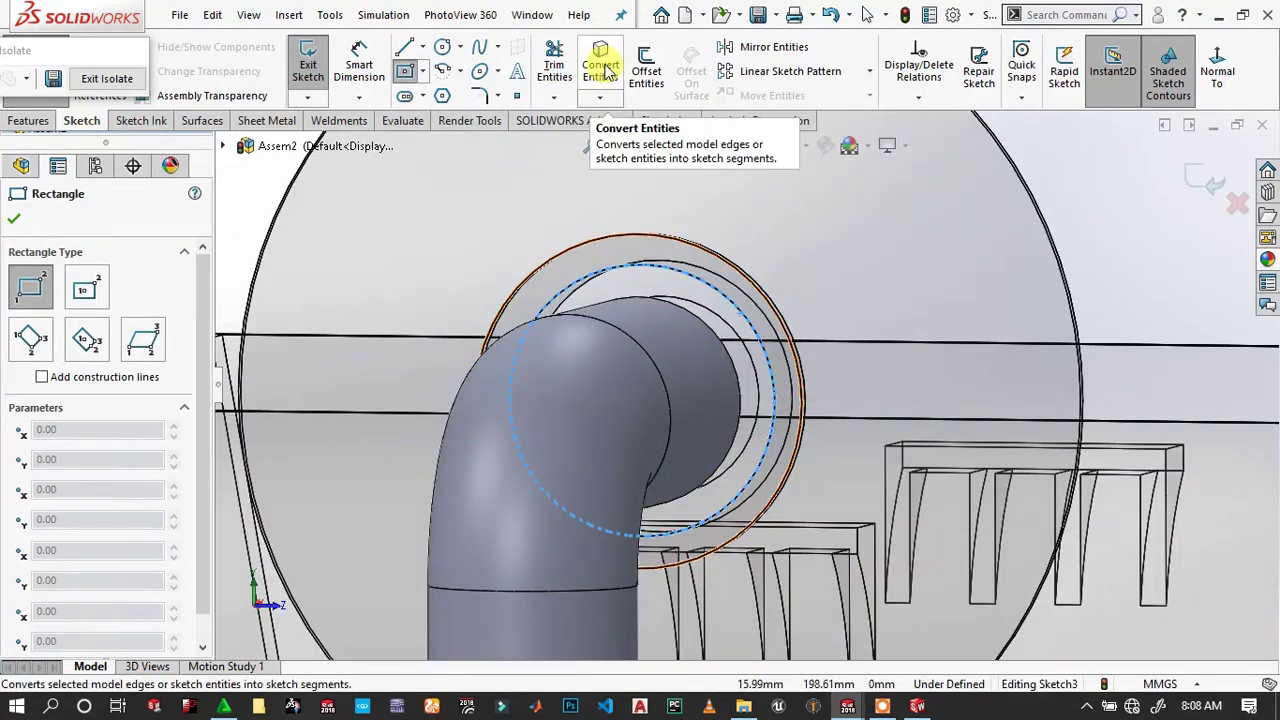
click(603, 68)
click(603, 70)
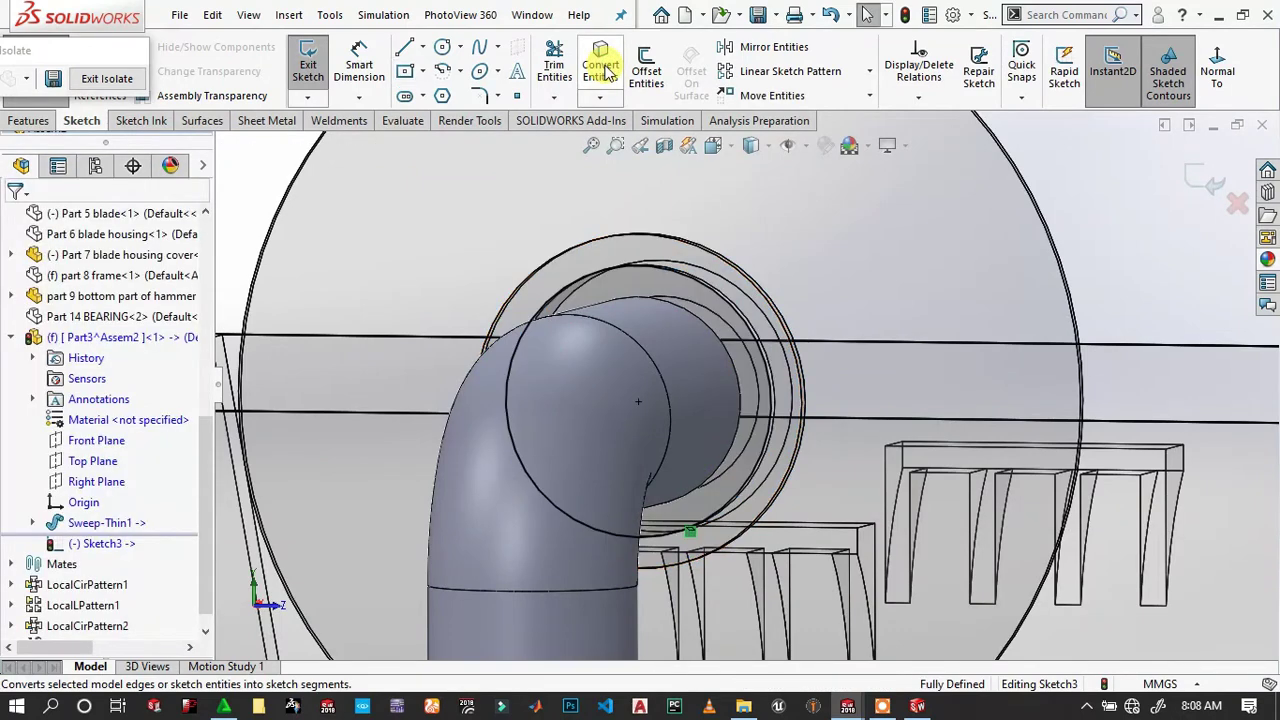
Convert the pipe edge and the cover opening's 64 mm circular edge into sketch circles.
click(706, 320)
click(601, 62)
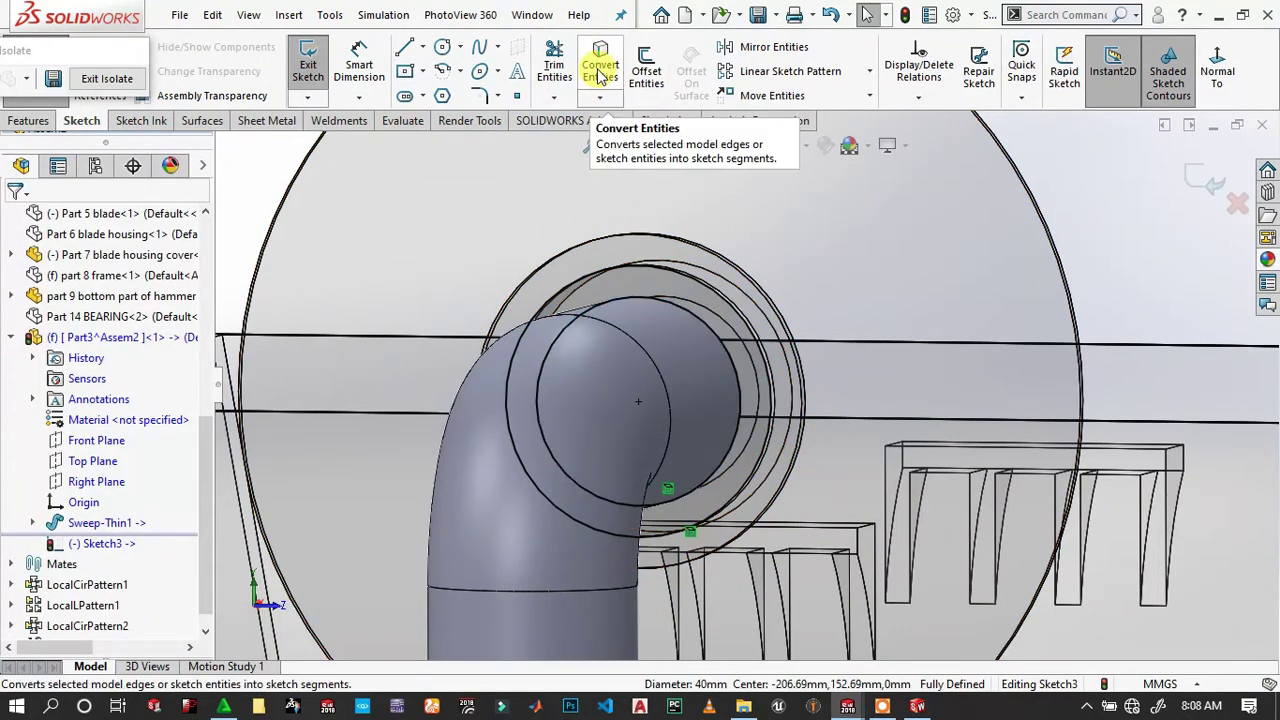
scroll(829, 349, up, 5)
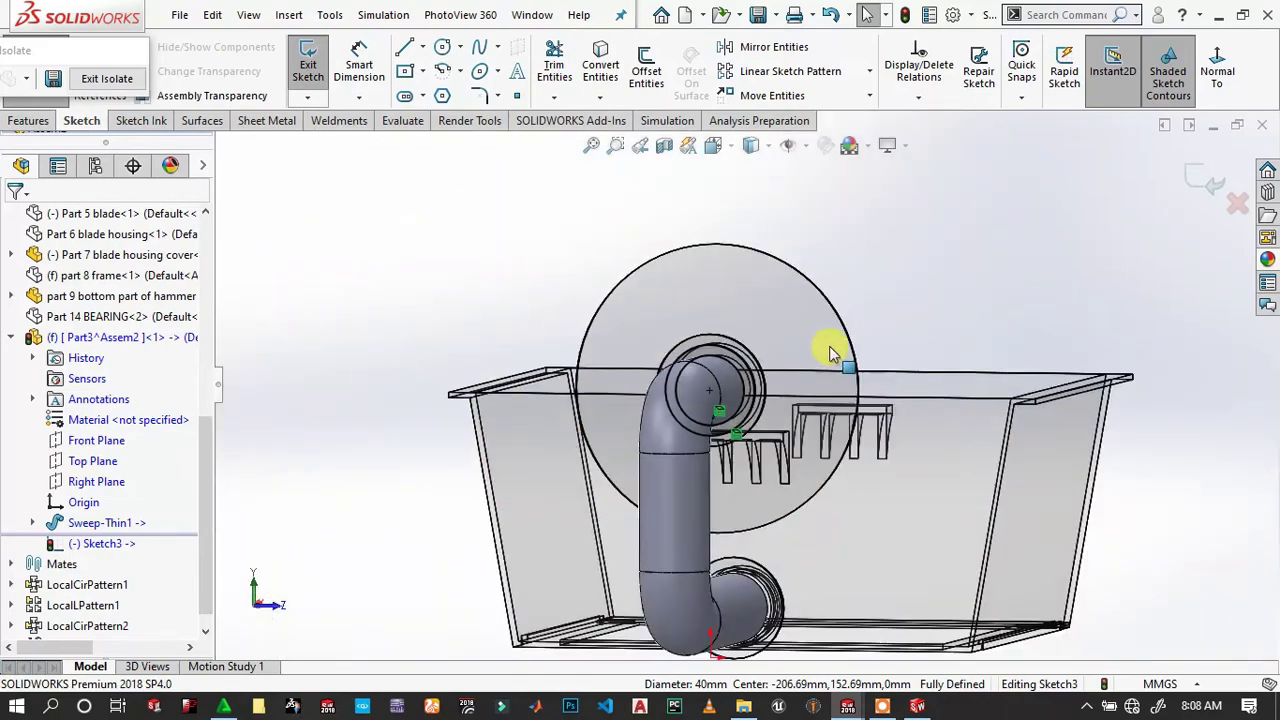
middle_drag(829, 349, 760, 385)
scroll(733, 415, down, 5)
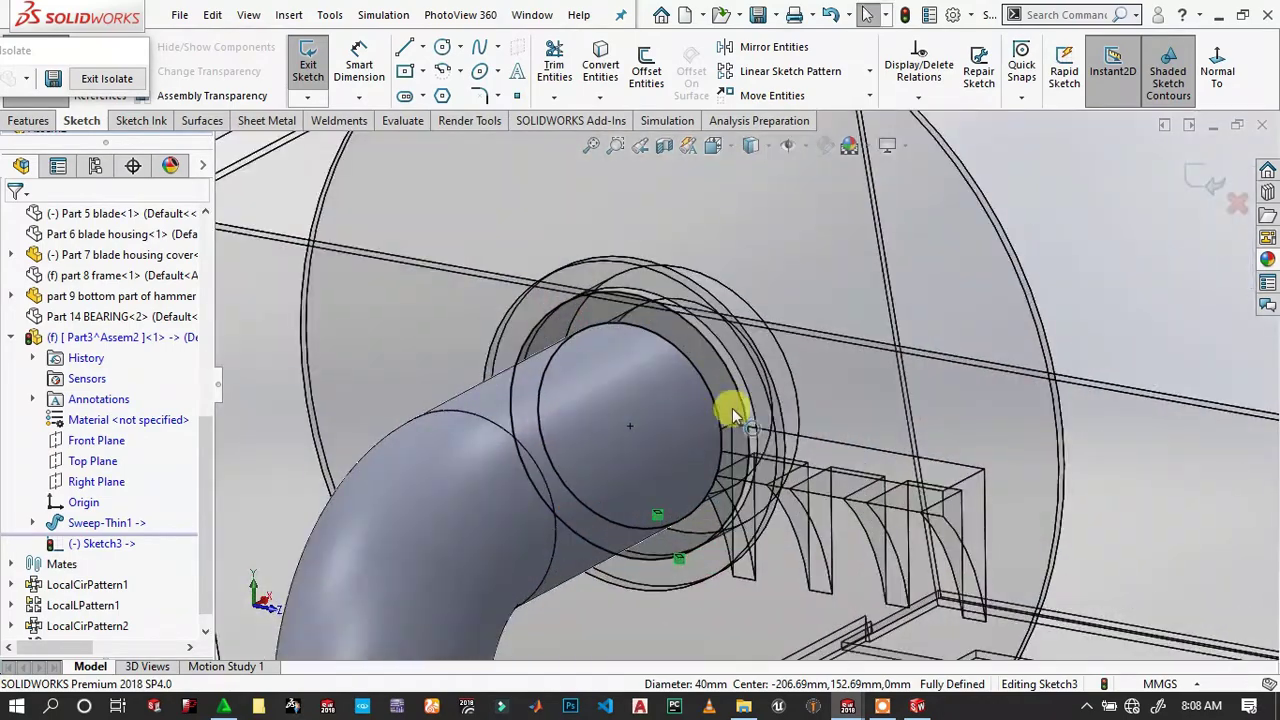
click(736, 377)
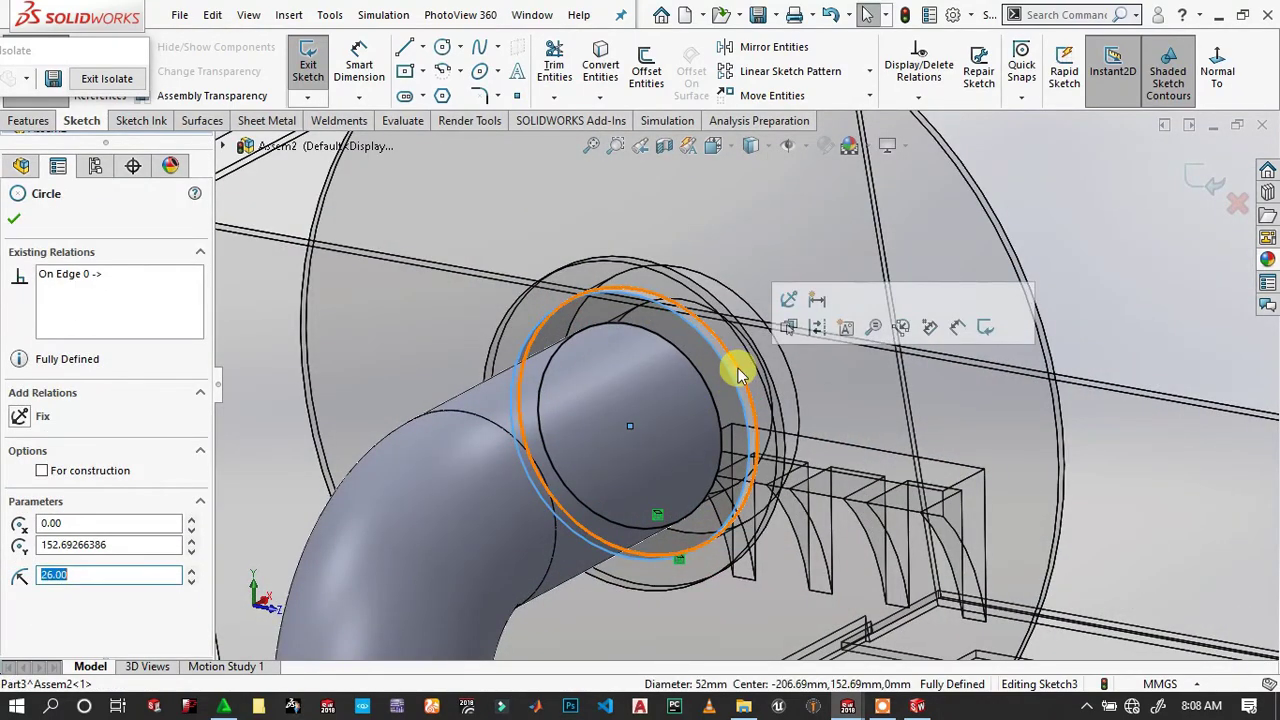
click(818, 328)
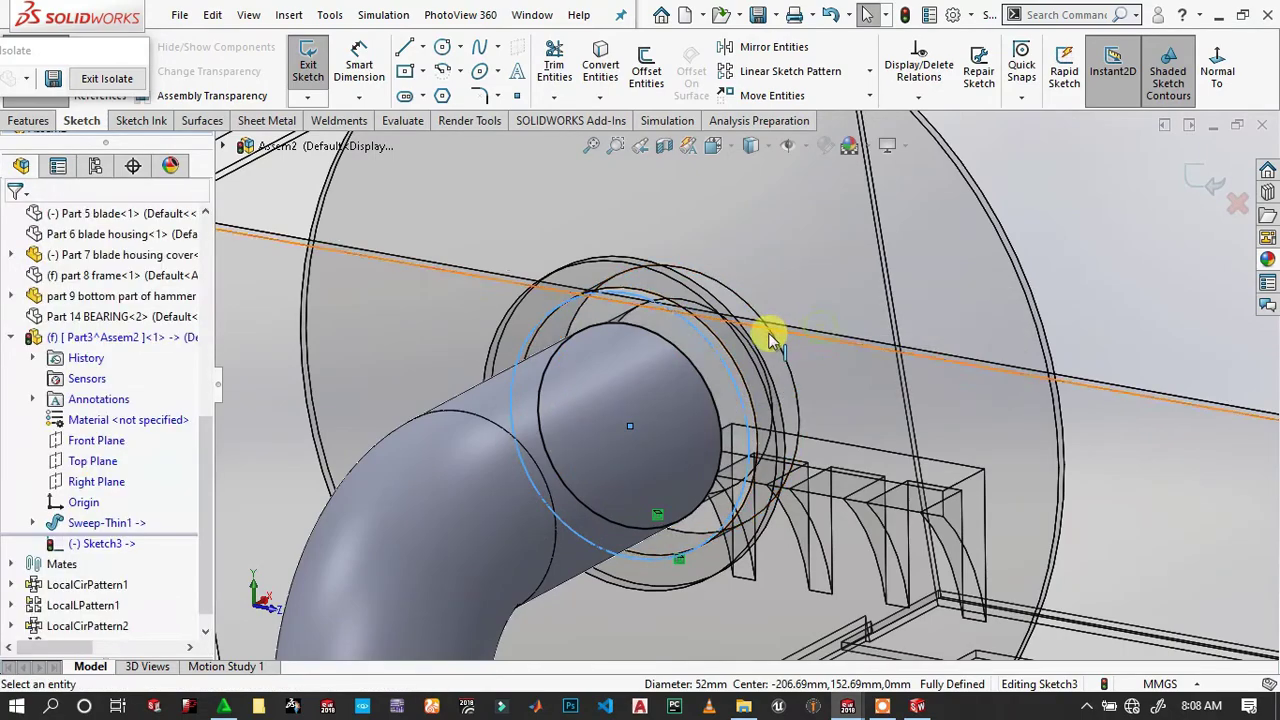
click(592, 264)
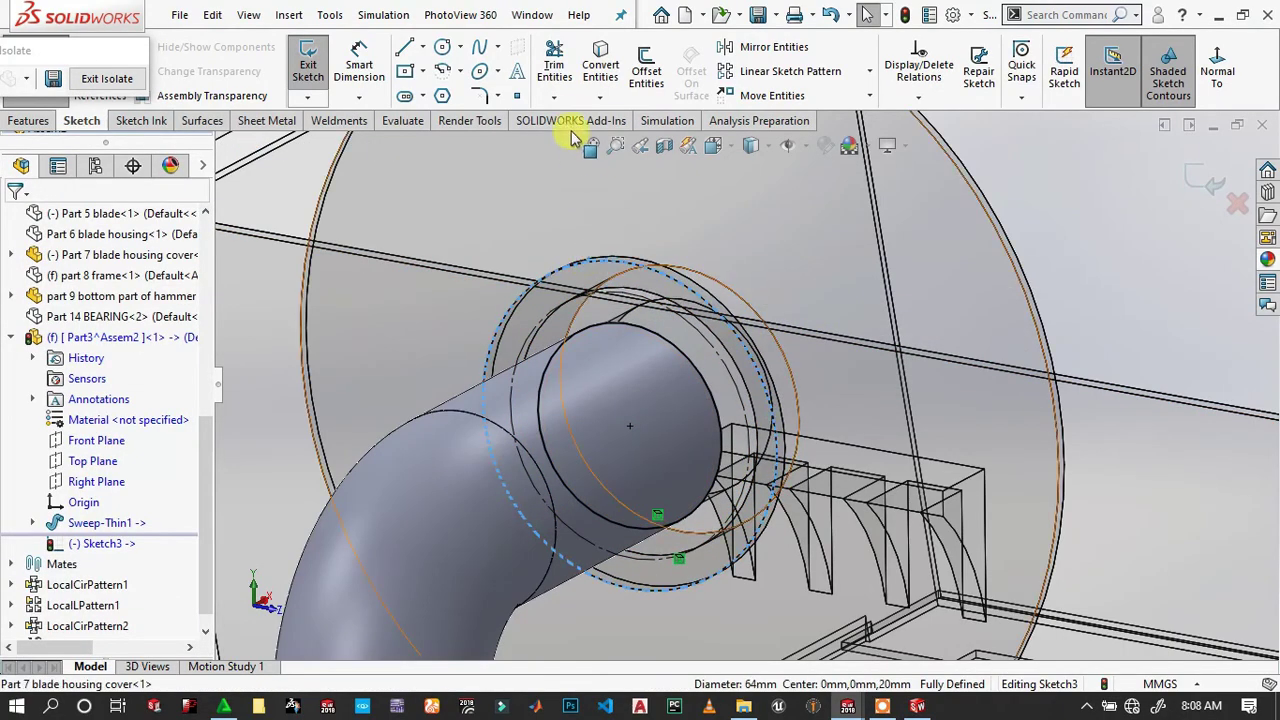
click(598, 70)
mouse_move(737, 434)
middle_down()
mouse_move(710, 365)
mouse_move(663, 363)
mouse_move(689, 391)
middle_up()
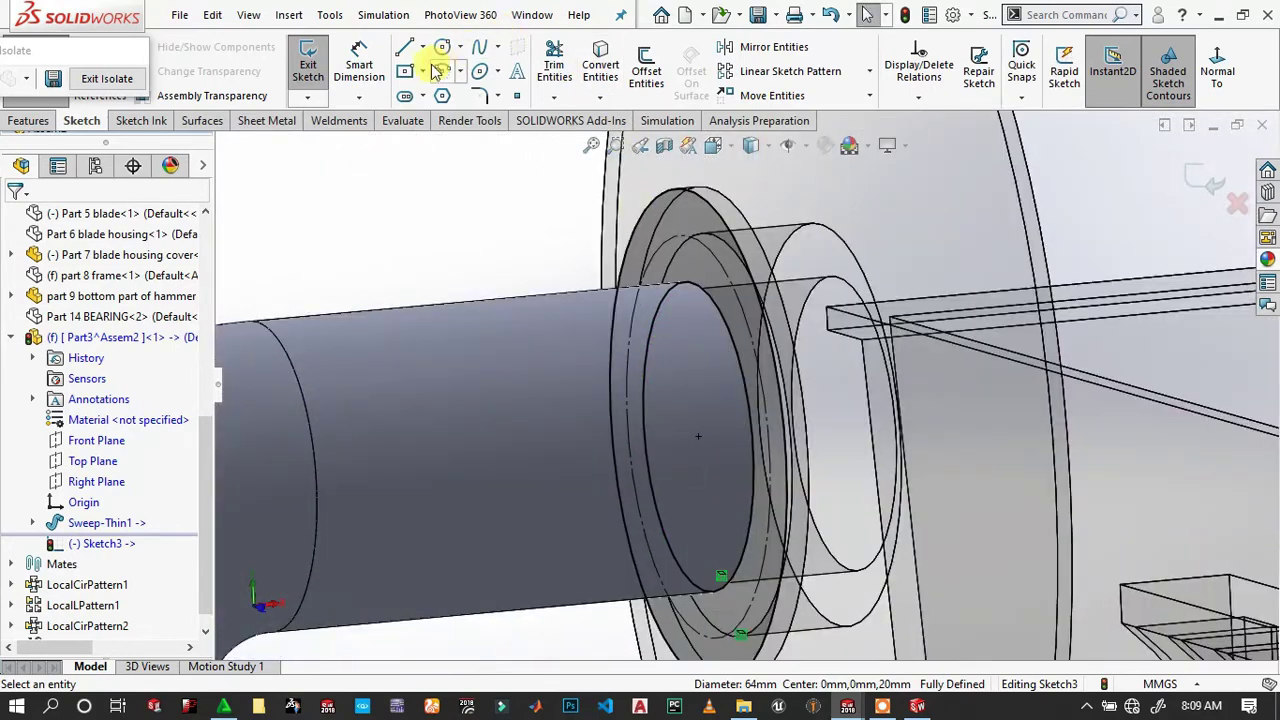
Extrude the ring sketch to a 3 mm blind depth, creating the Boss-Extrude1 flange.
click(18, 122)
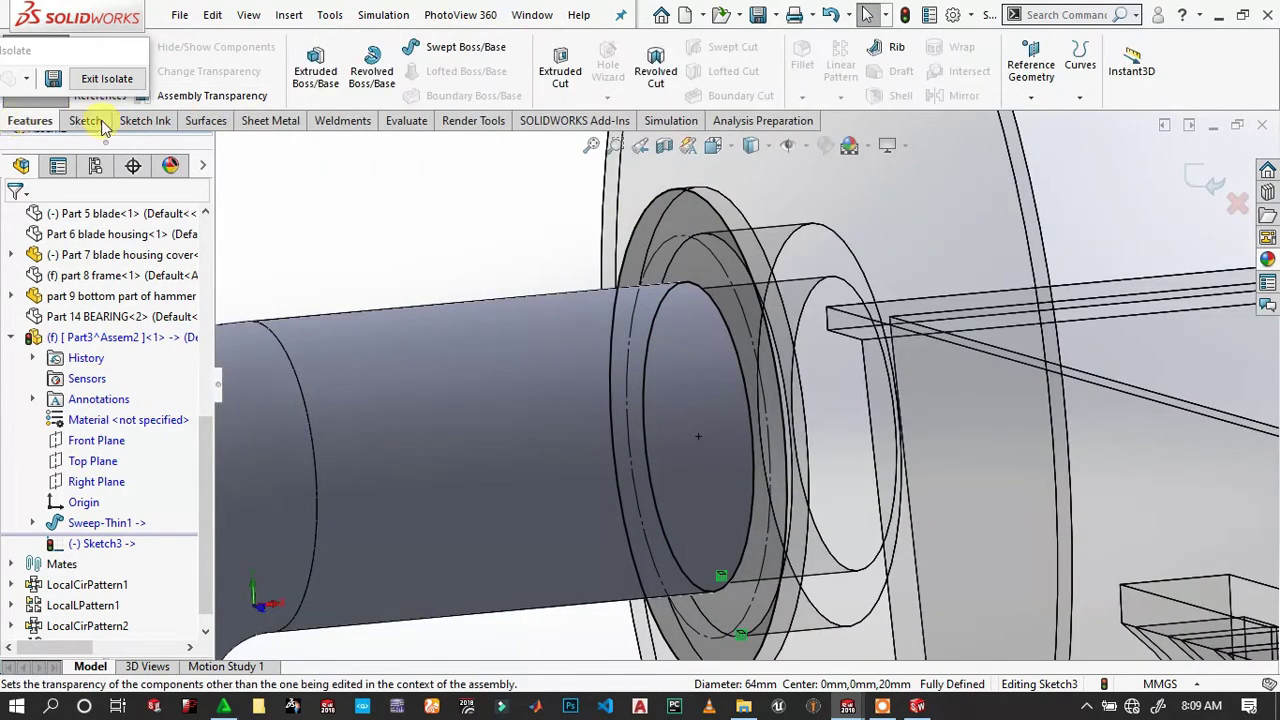
click(336, 80)
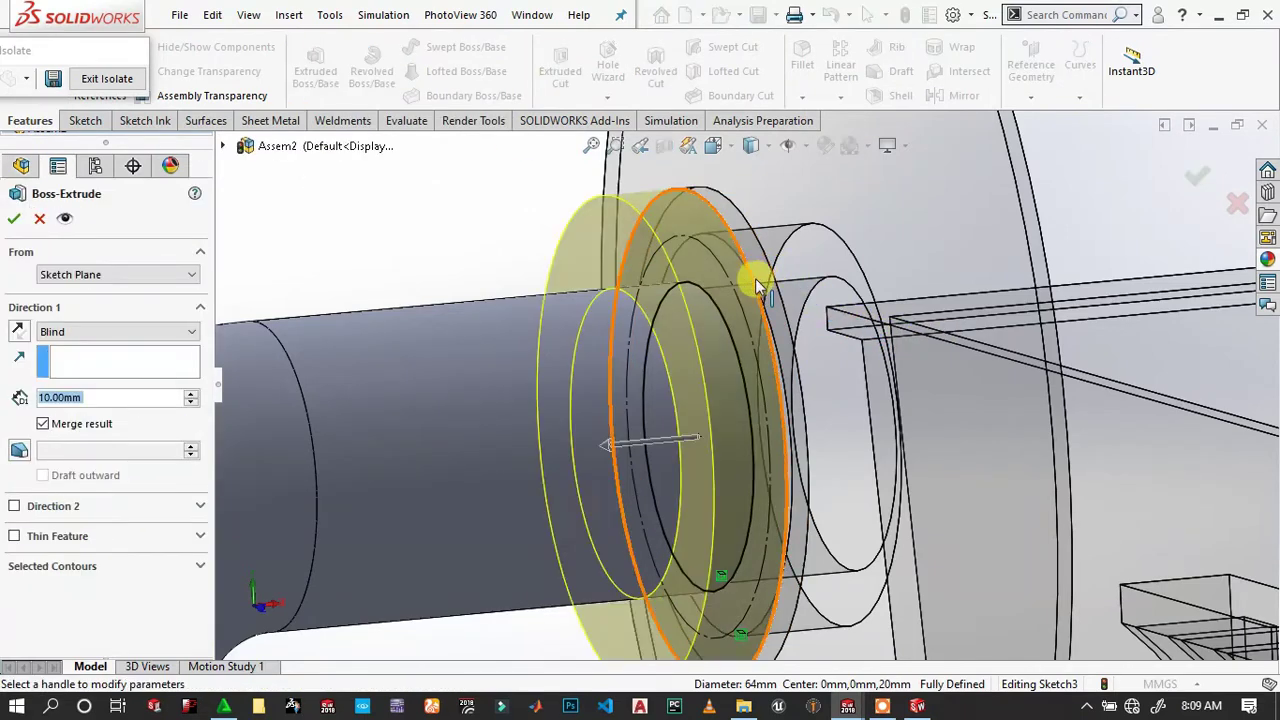
text(3)
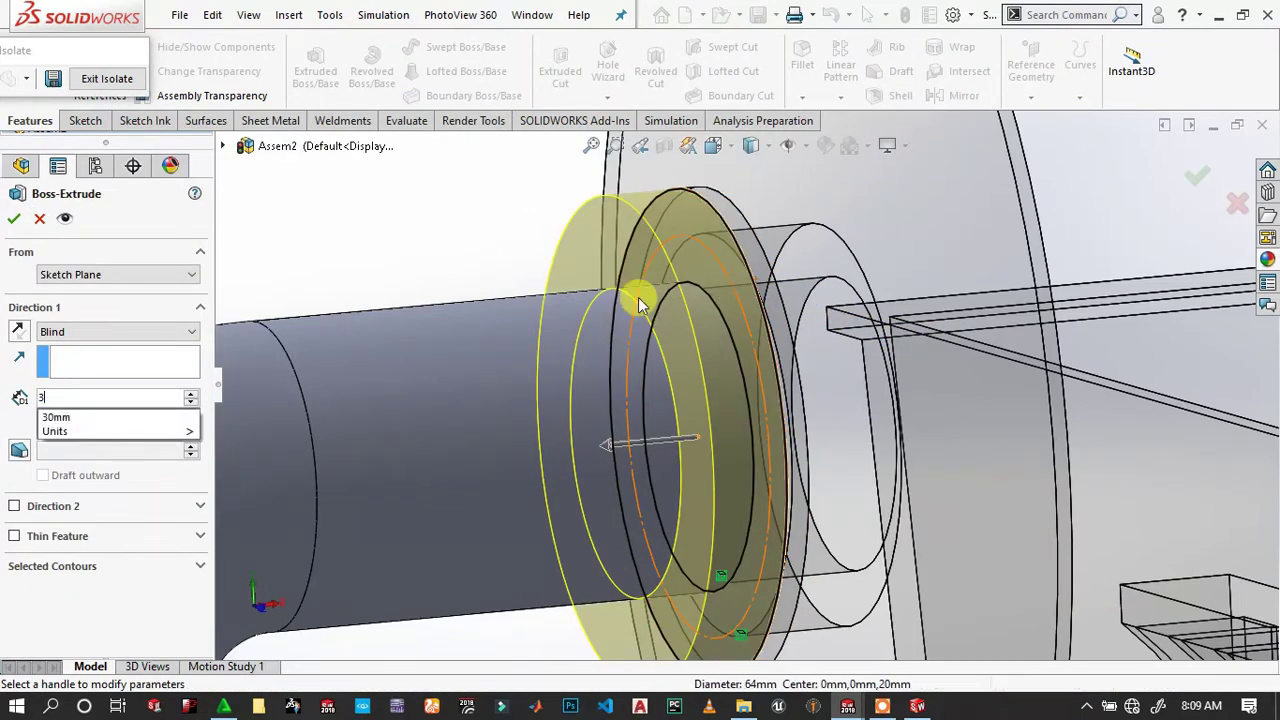
key(Return)
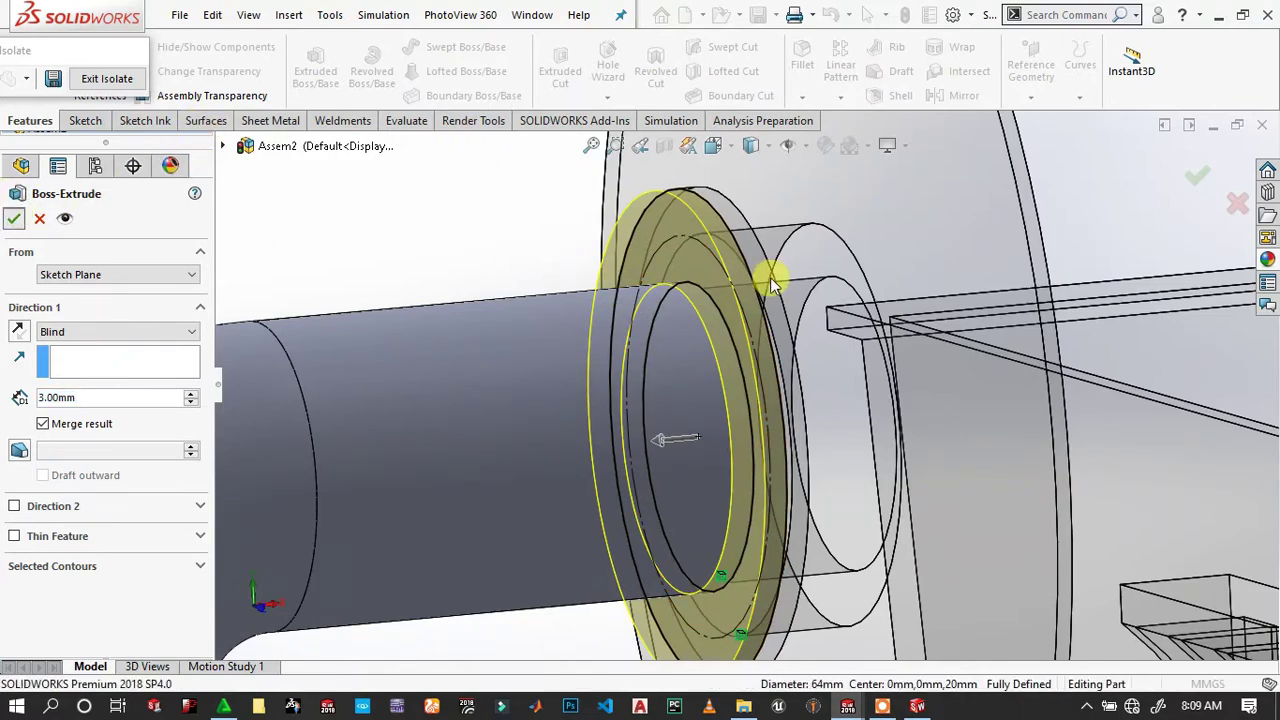
key(Return)
scroll(760, 380, up, 5)
scroll(800, 520, up, 3)
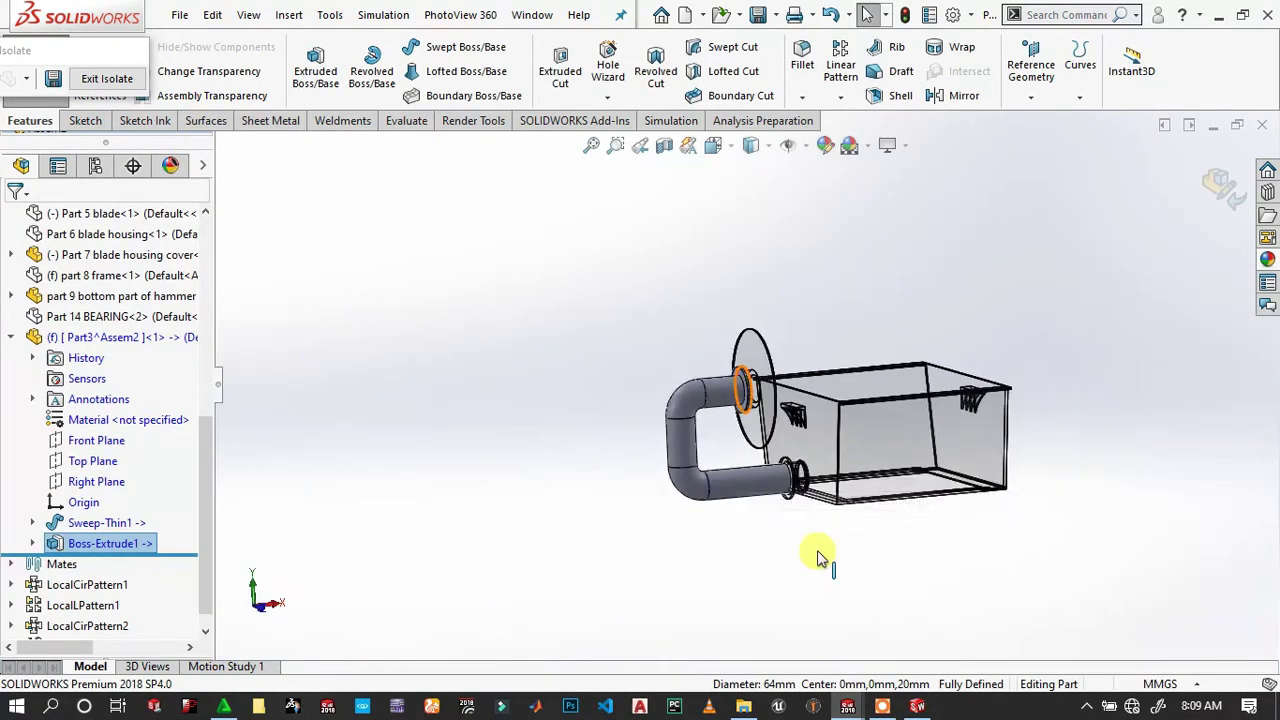
scroll(817, 557, down, 5)
Paste the black appearance onto the lower pipe.
click(646, 436)
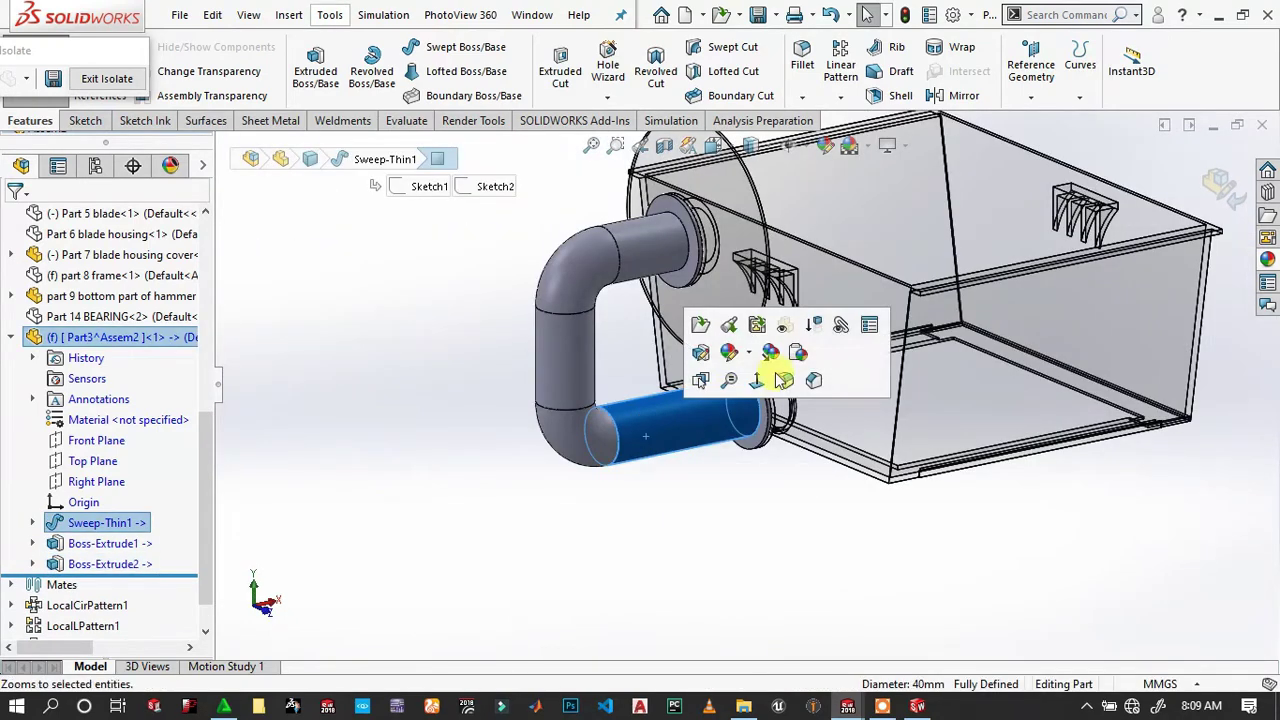
click(798, 353)
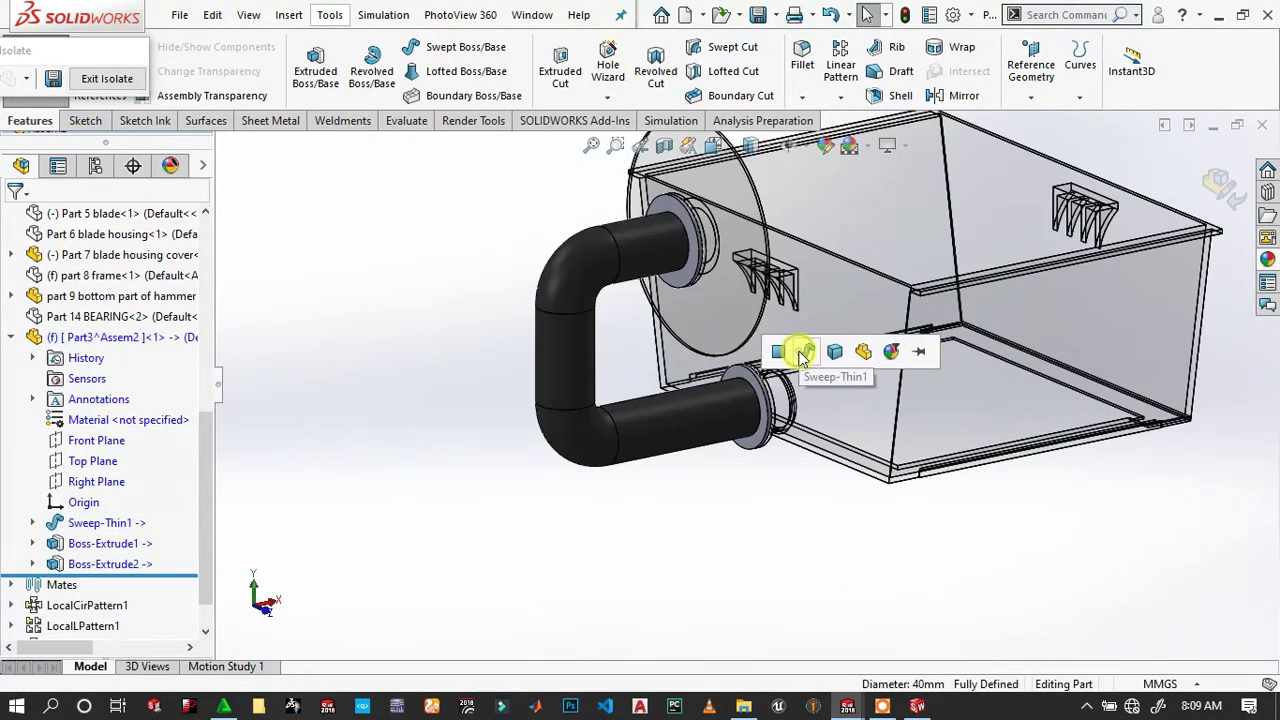
click(860, 355)
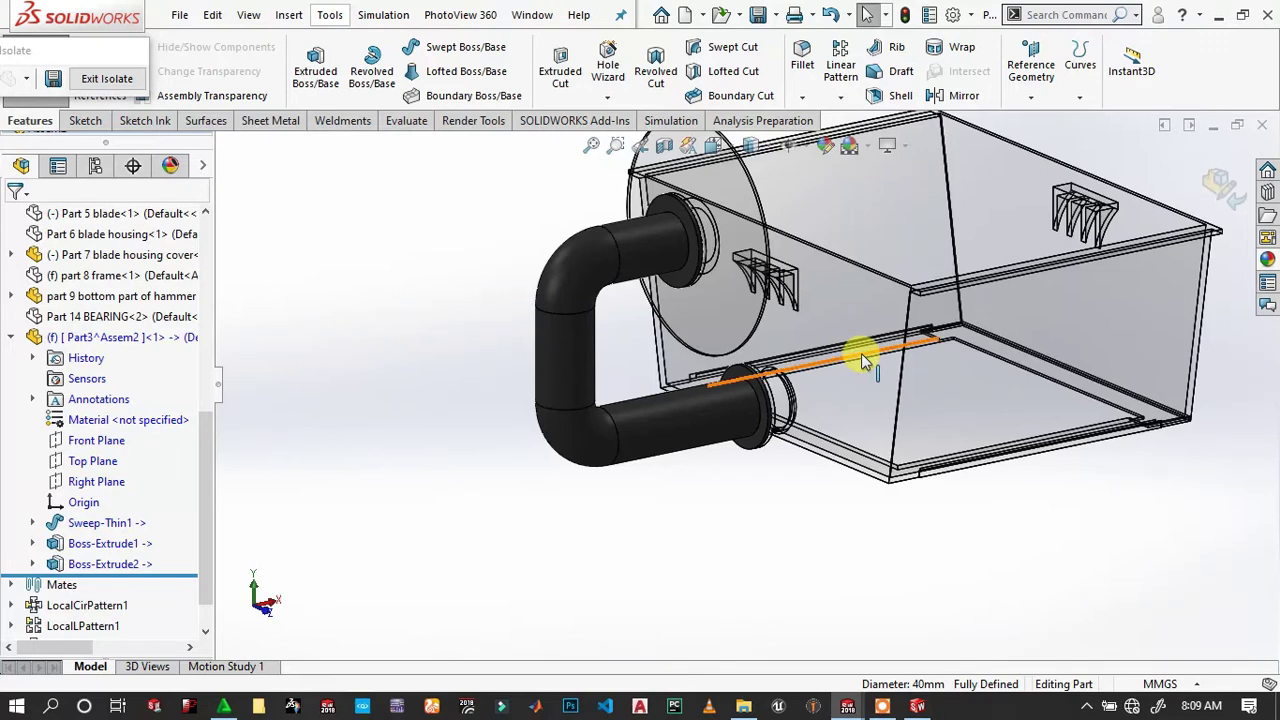
scroll(862, 360, up, 3)
Exit part editing to the assembly and exit isolate so all components show again.
click(1235, 192)
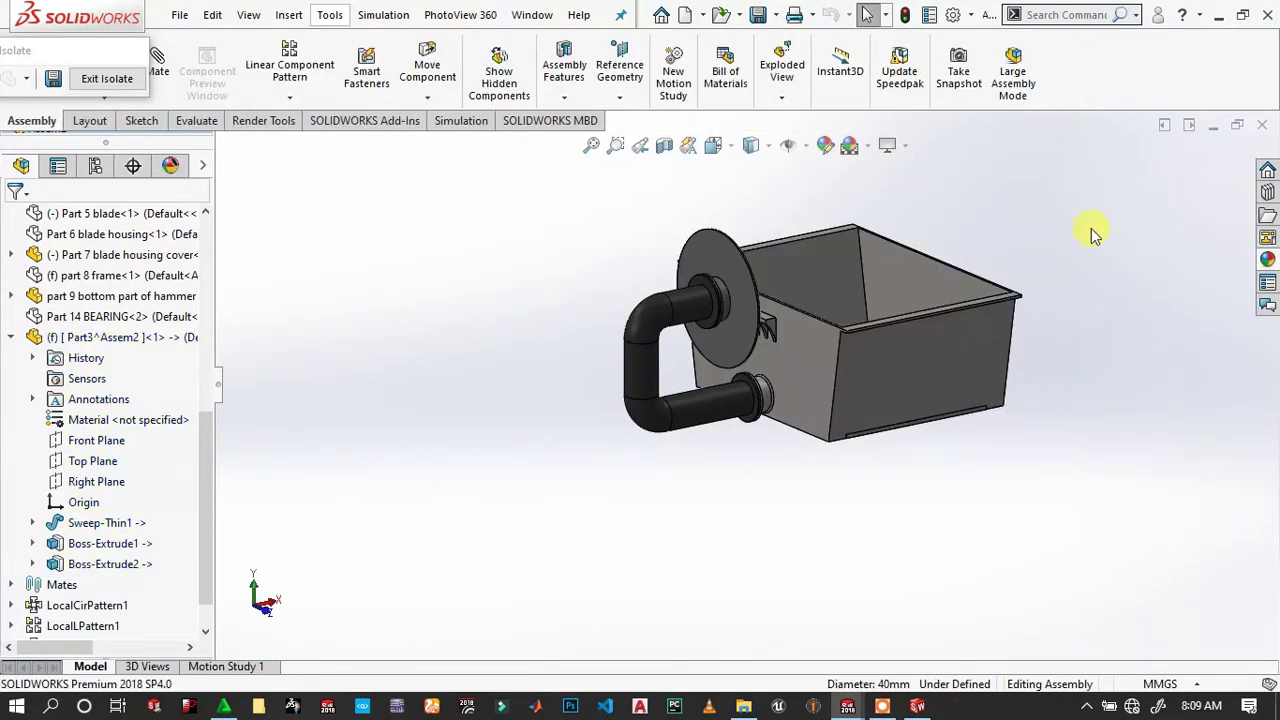
scroll(766, 331, down, 1)
scroll(766, 335, down, 2)
scroll(765, 333, down, 1)
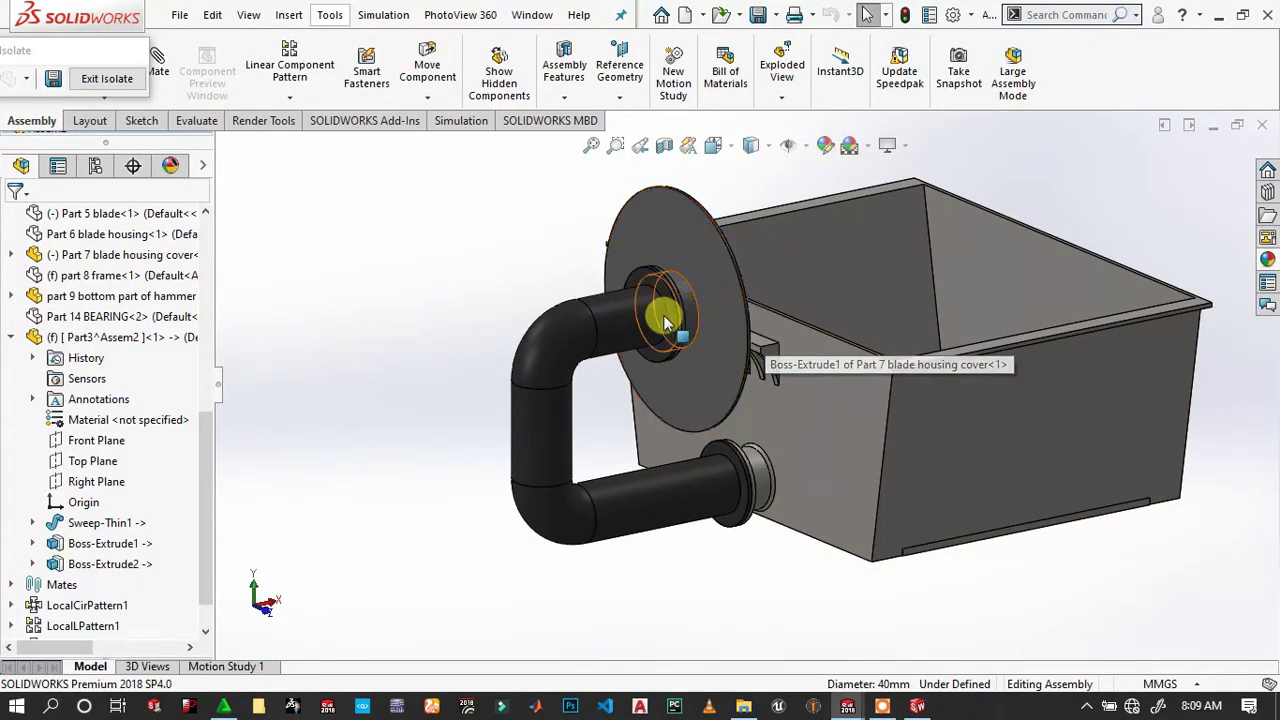
scroll(780, 330, down, 2)
scroll(790, 325, up, 1)
scroll(790, 325, up, 1)
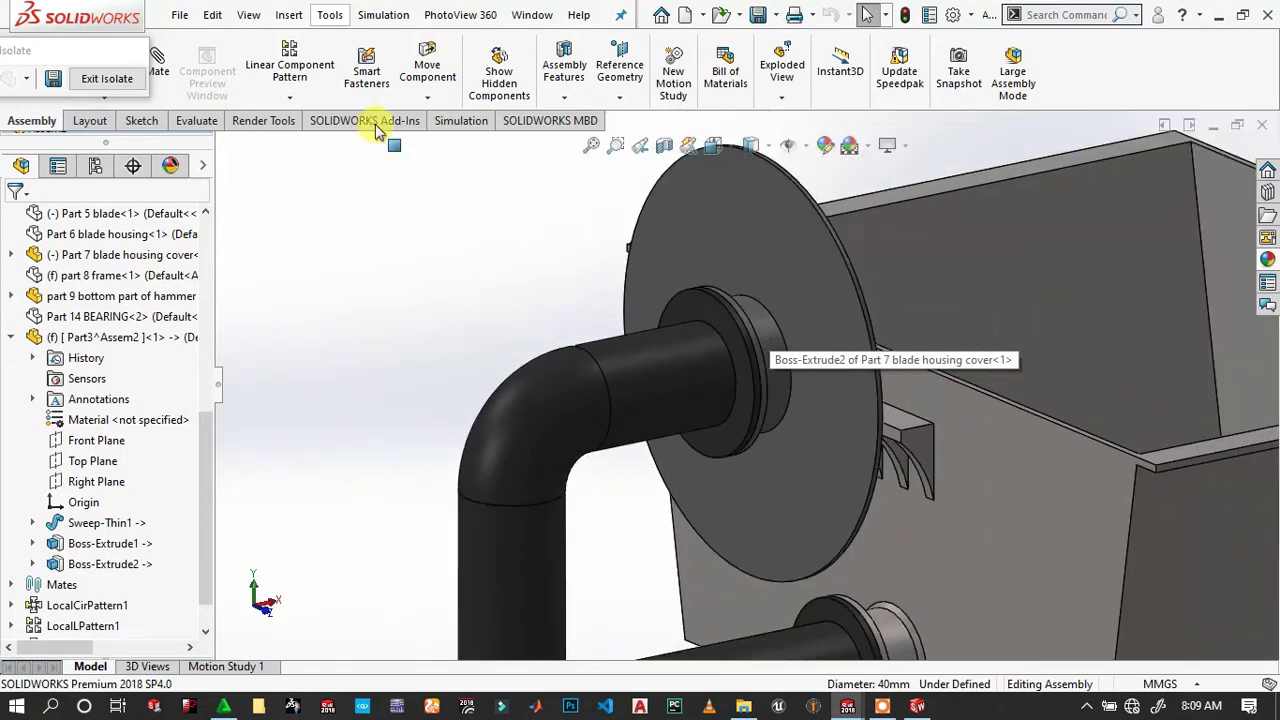
click(105, 79)
scroll(943, 423, up, 3)
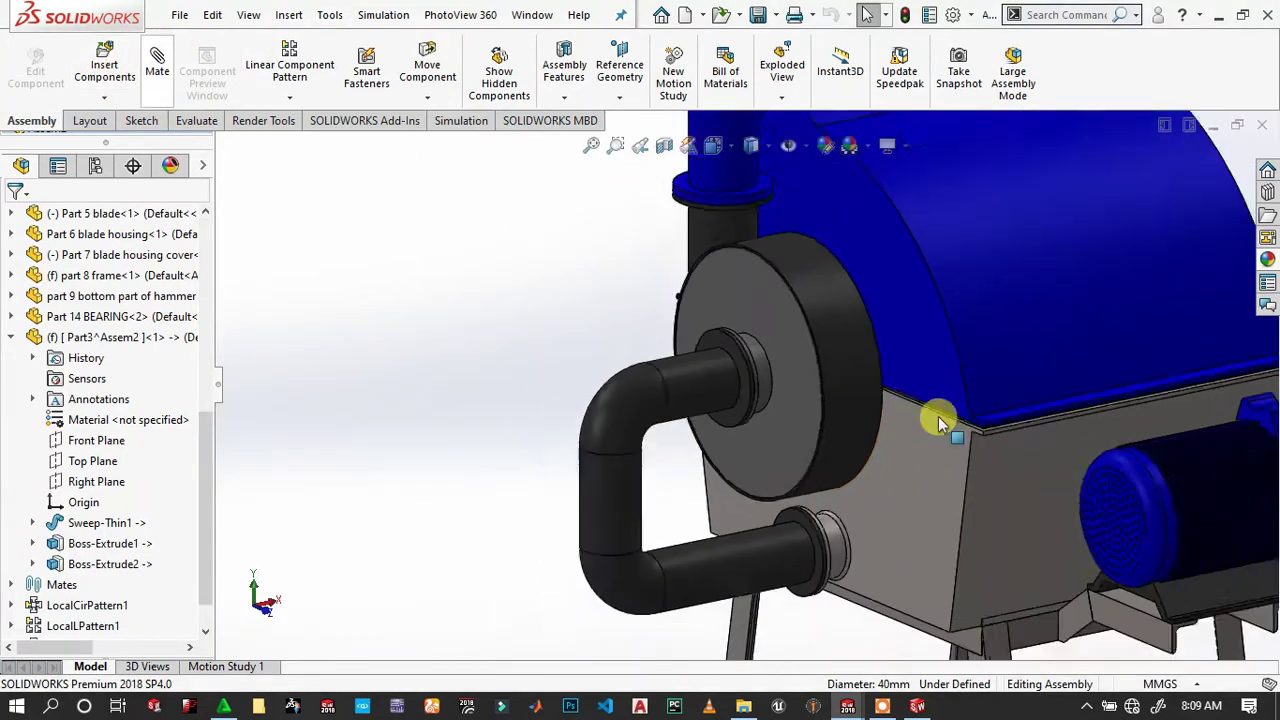
scroll(943, 480, down, 1)
scroll(870, 487, down, 1)
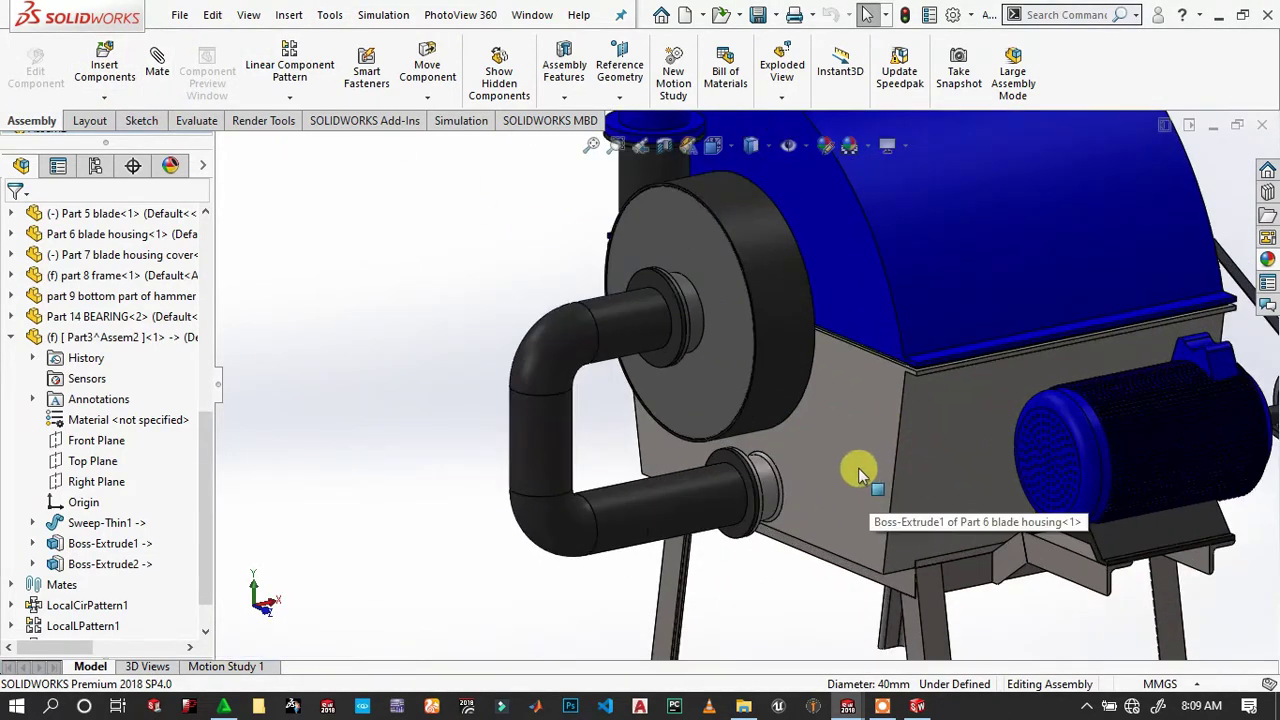
click(804, 479)
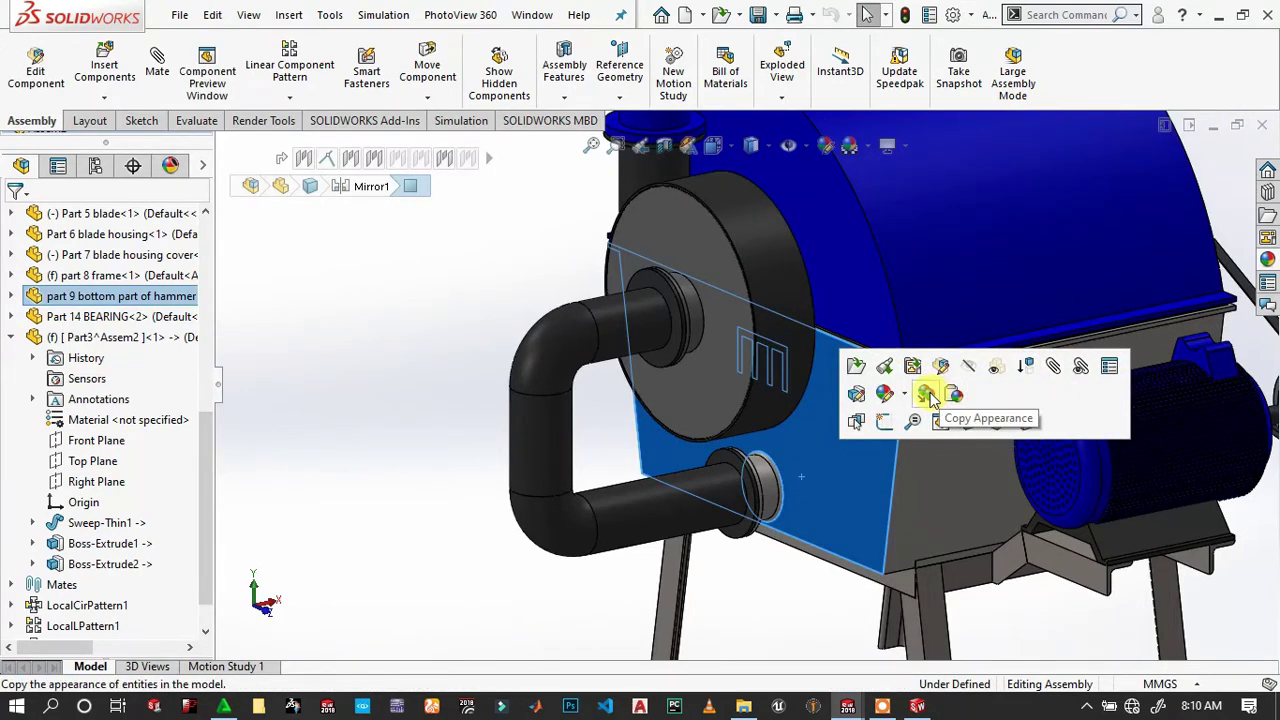
Copy the housing's grey appearance and paste it onto the lower and upper flange faces.
click(928, 397)
scroll(734, 471, down, 2)
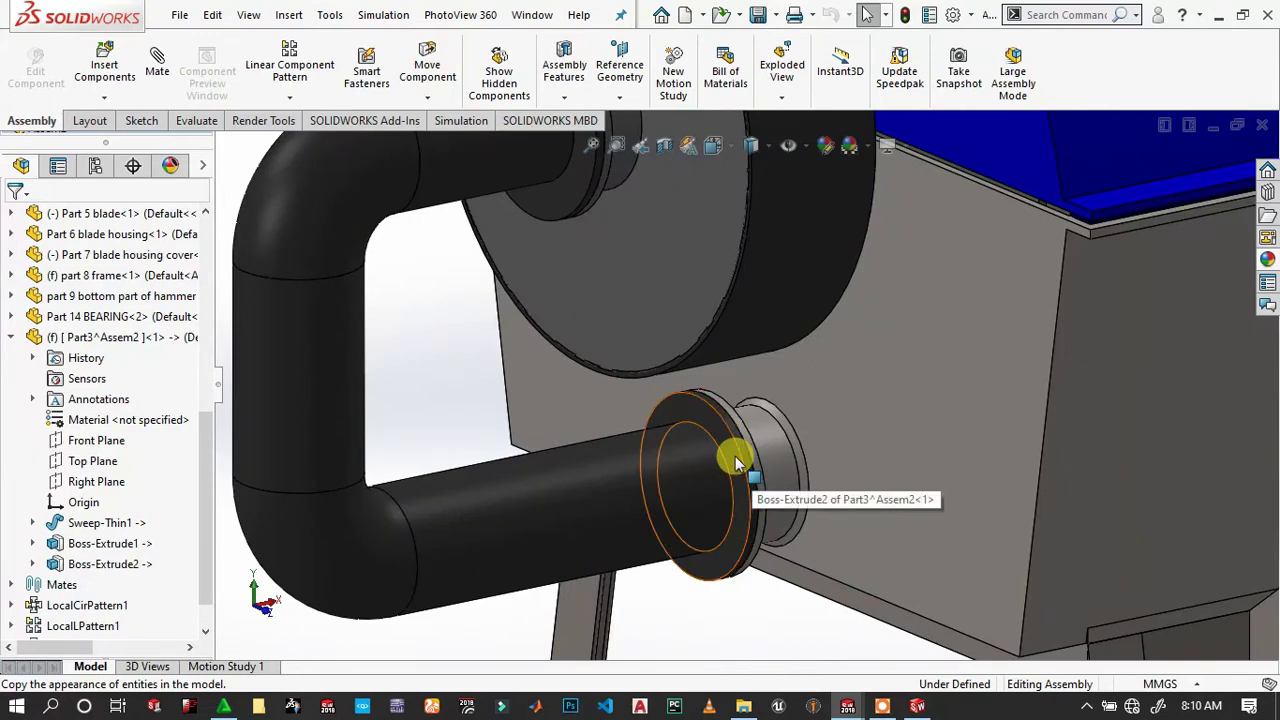
click(736, 460)
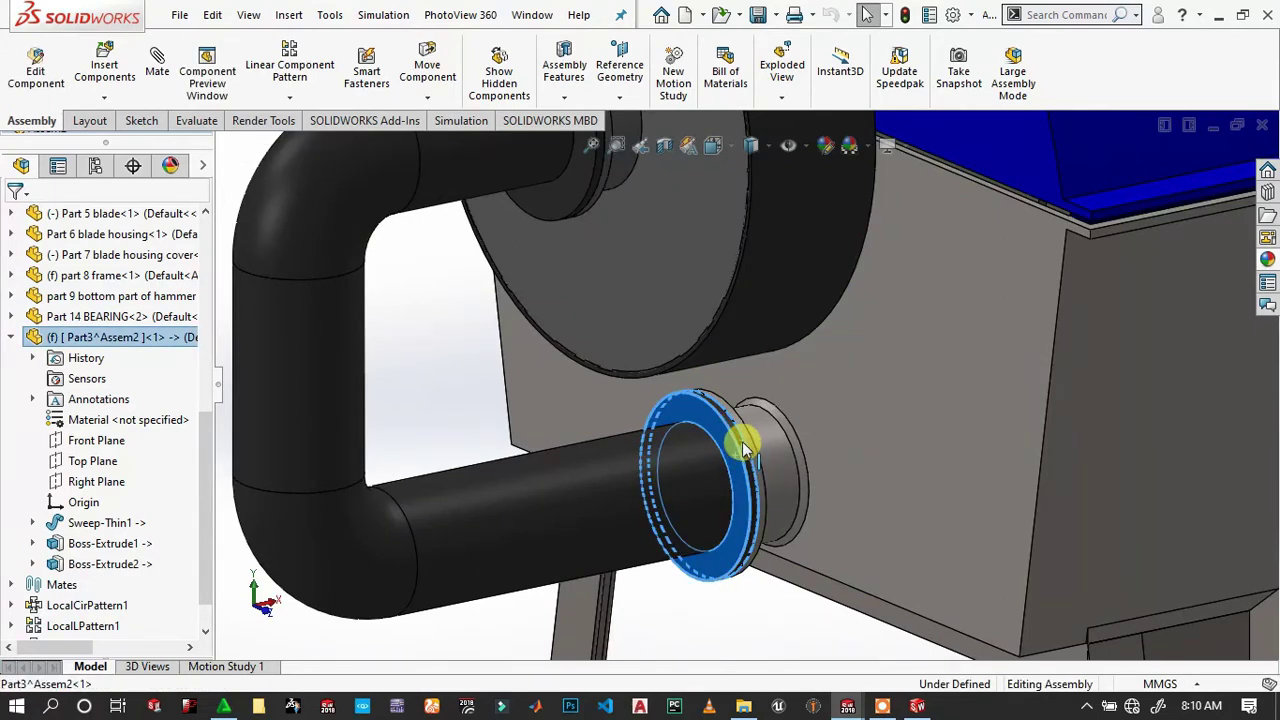
scroll(745, 450, down, 1)
scroll(759, 459, down, 1)
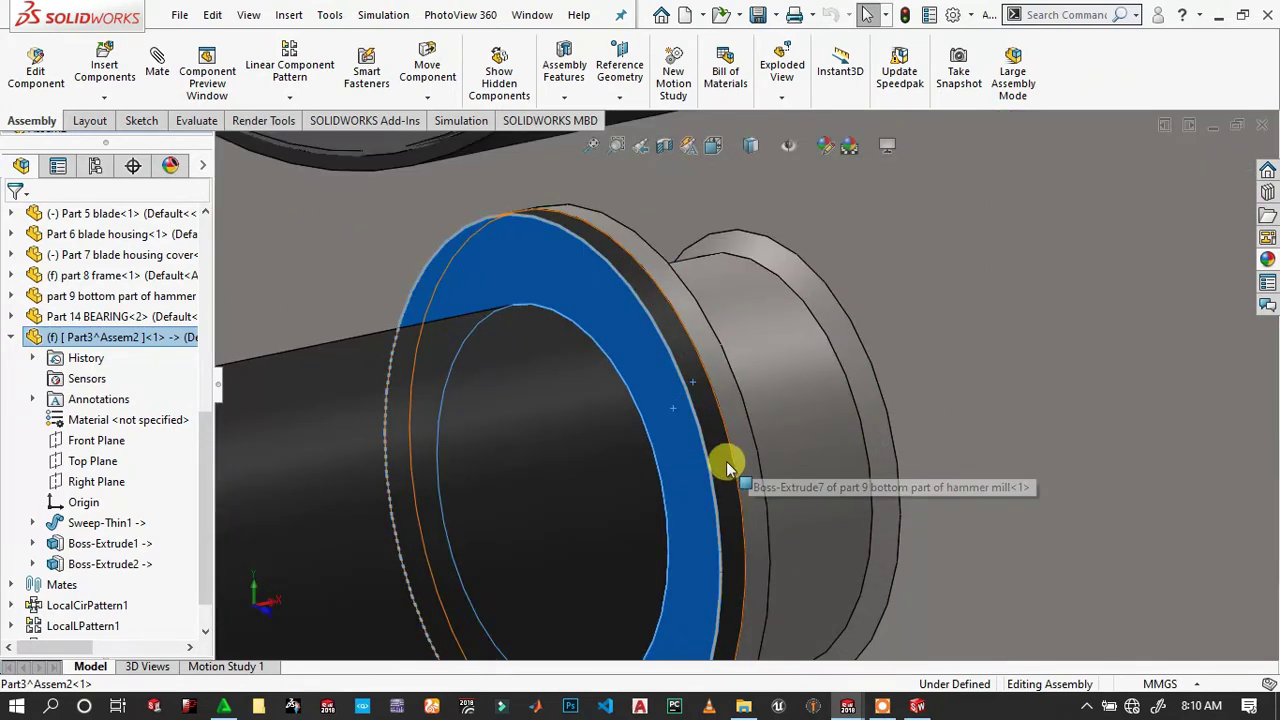
scroll(709, 411, up, 3)
scroll(654, 206, down, 1)
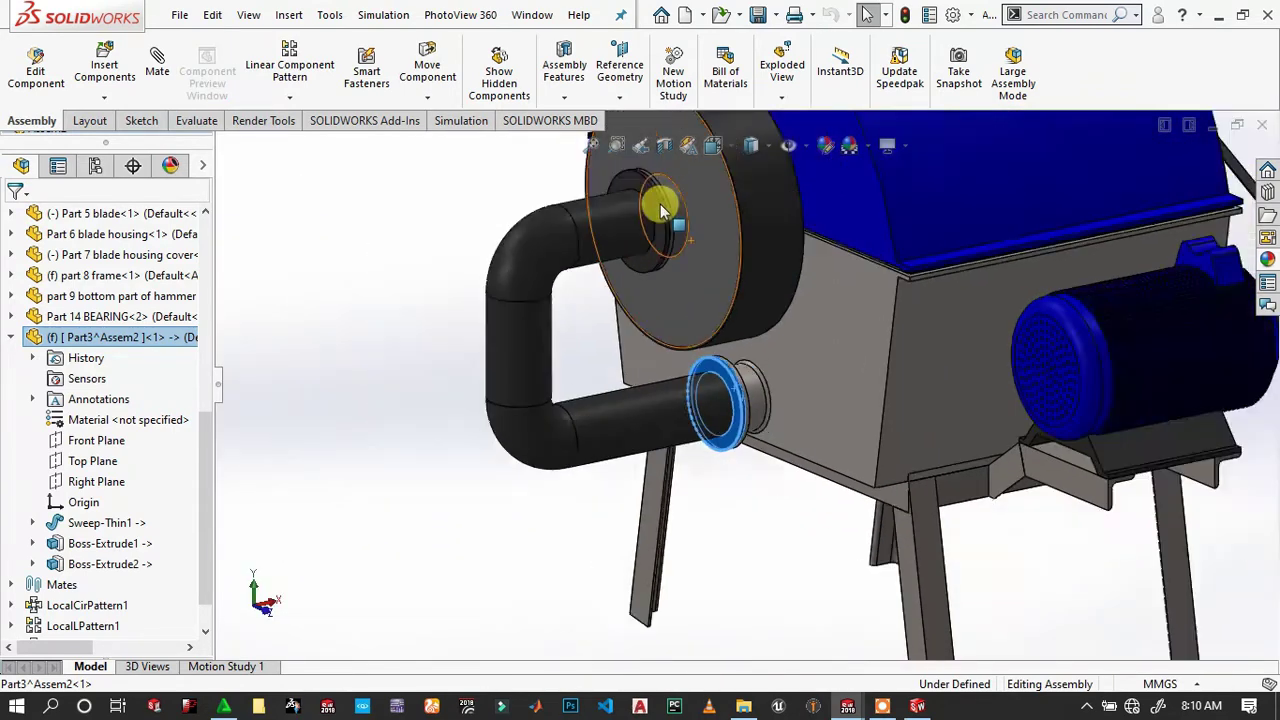
scroll(680, 293, down, 2)
scroll(680, 293, down, 3)
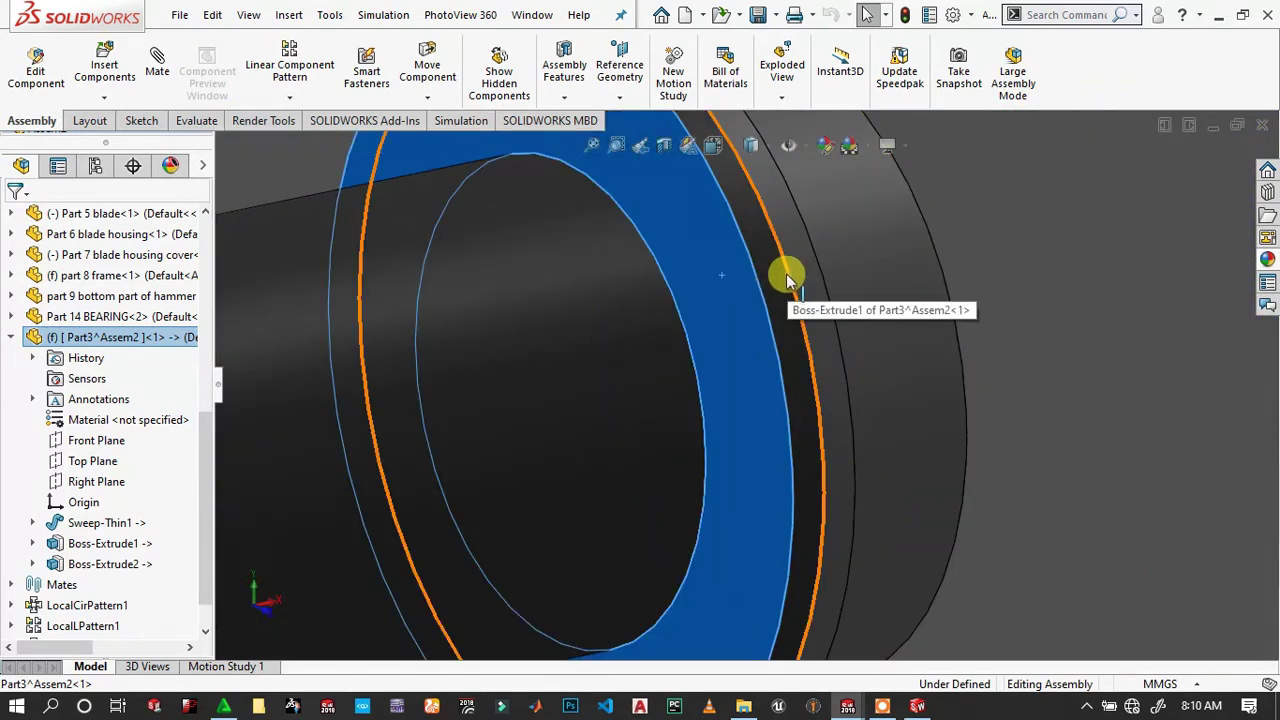
click(784, 289)
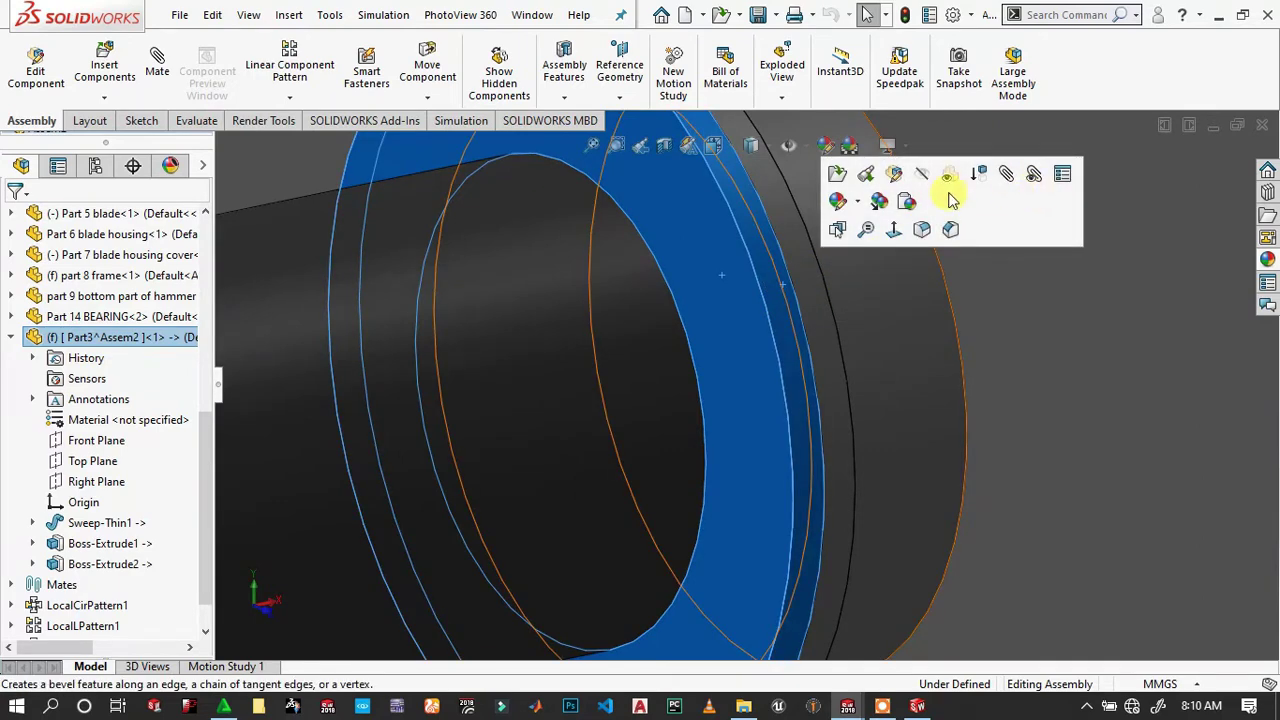
key(Escape)
scroll(850, 240, up, 1)
scroll(820, 295, up, 3)
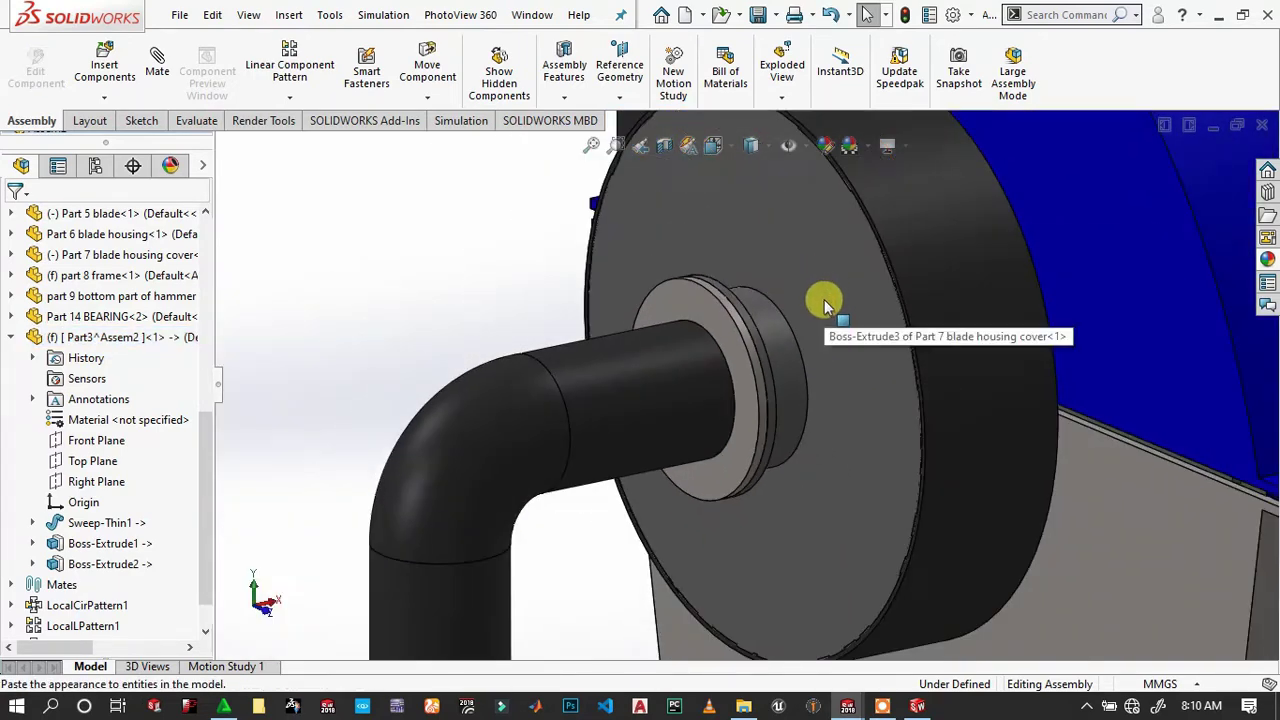
scroll(800, 400, up, 1)
scroll(846, 429, down, 2)
scroll(829, 429, up, 2)
scroll(800, 460, down, 1)
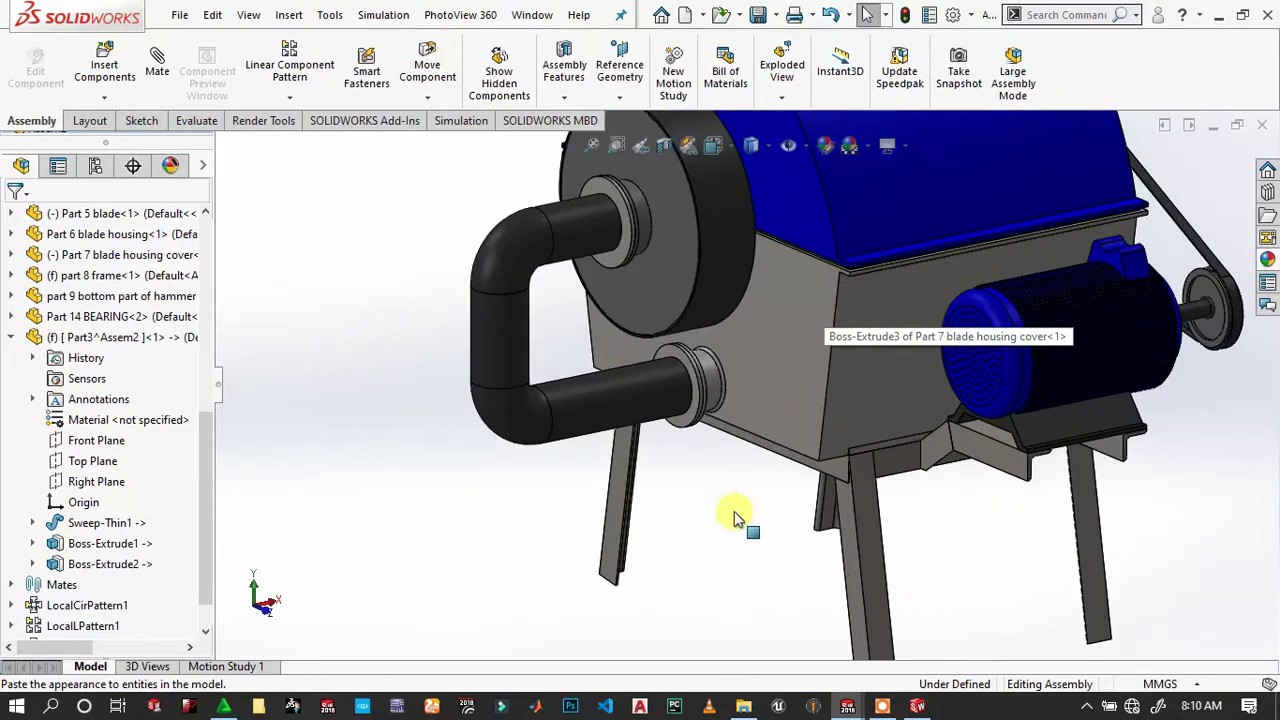
scroll(950, 445, up, 2)
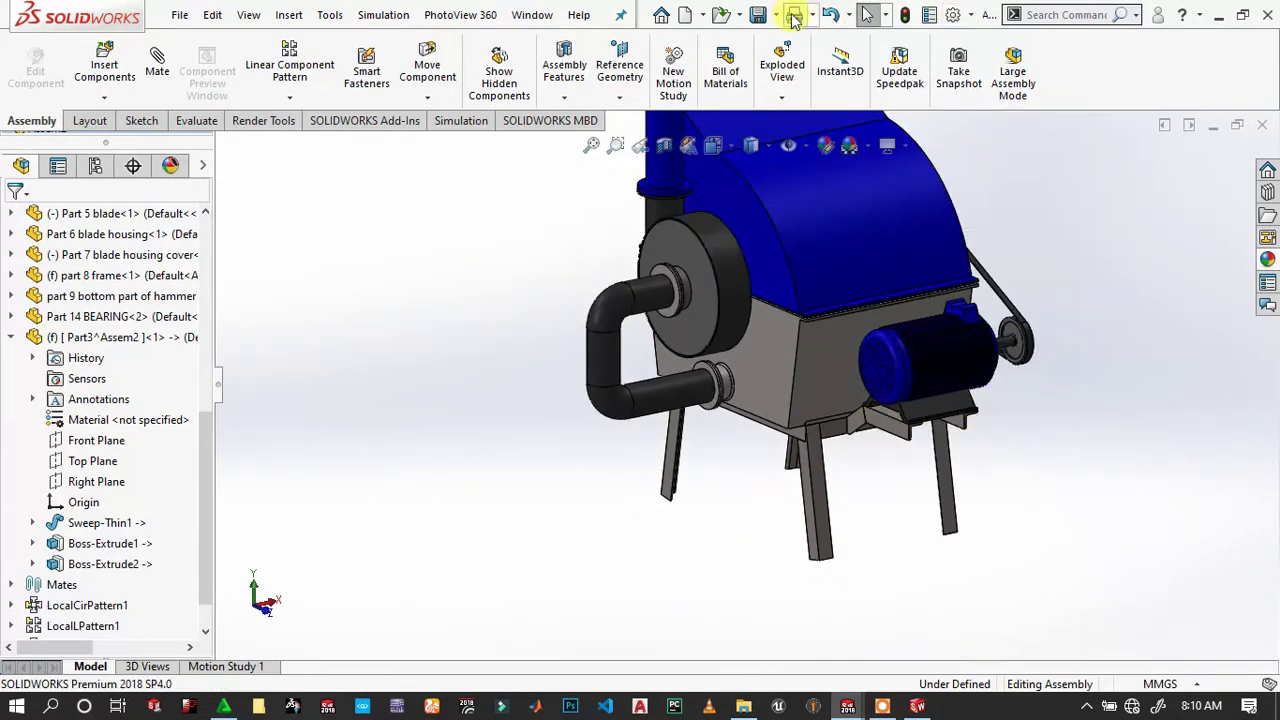
Save Assem2.SLDASM with Save All, storing virtual Part3 internally in the assembly.
click(759, 20)
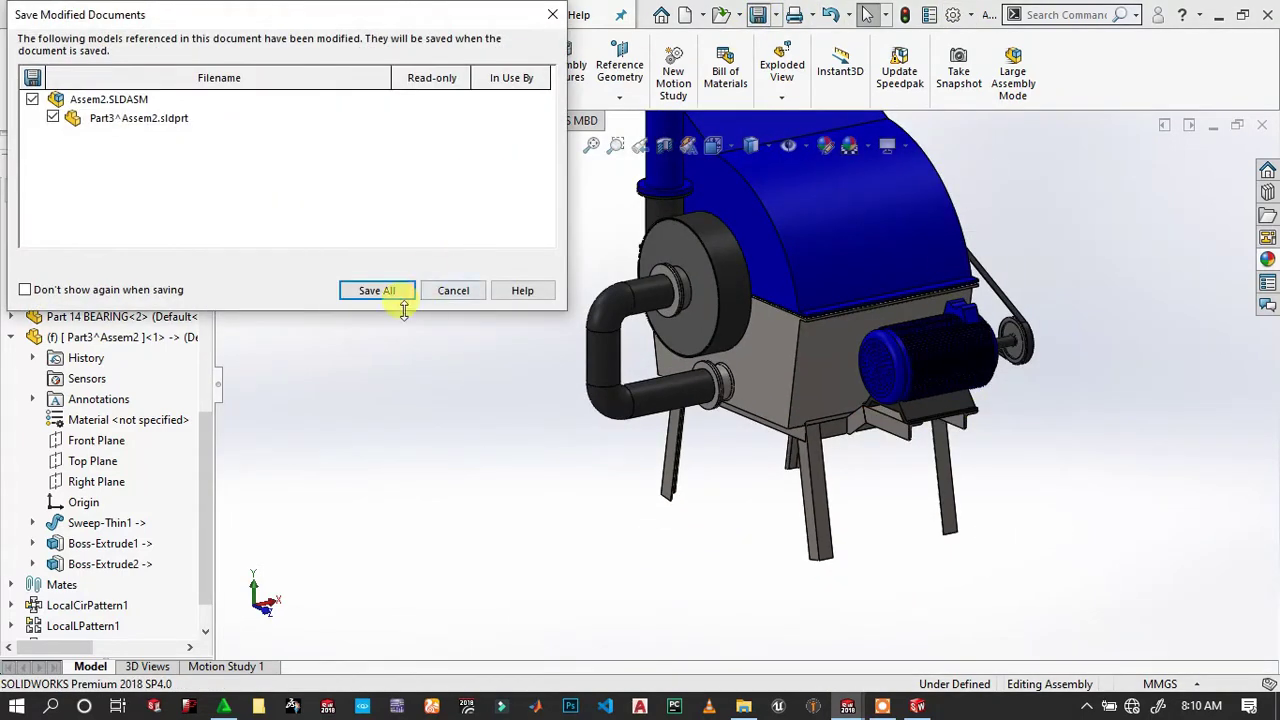
click(376, 290)
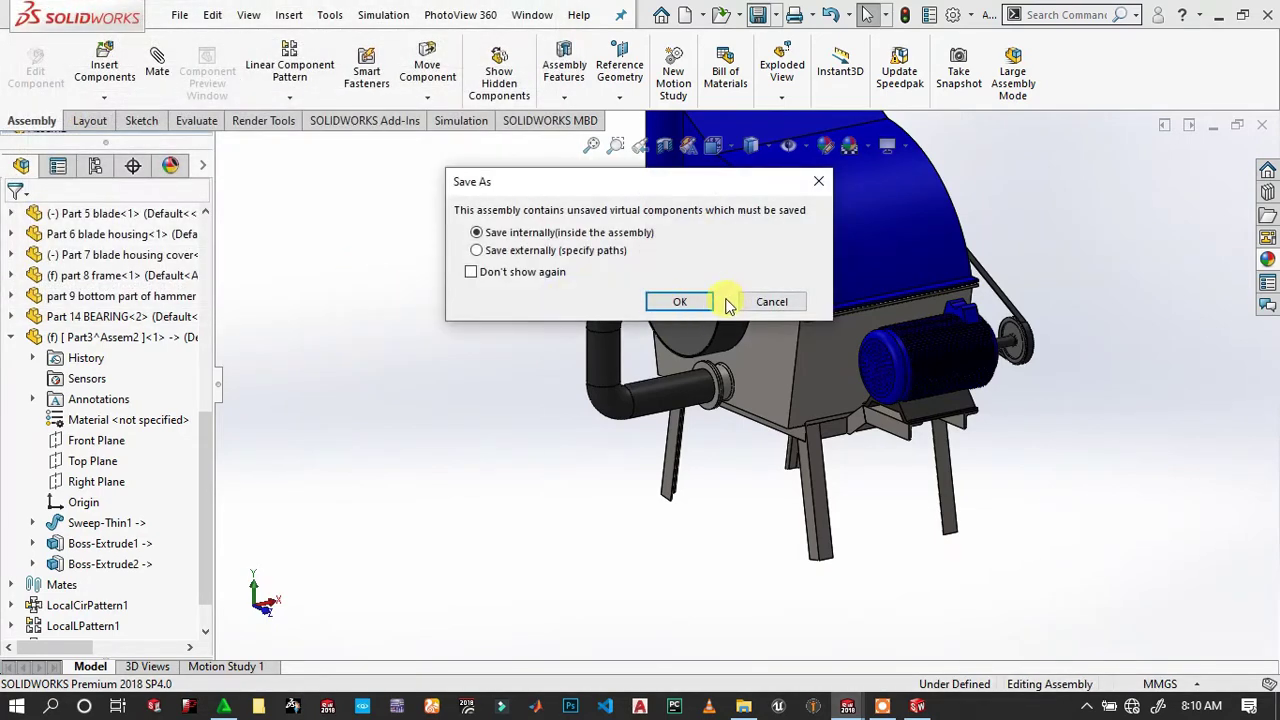
click(680, 303)
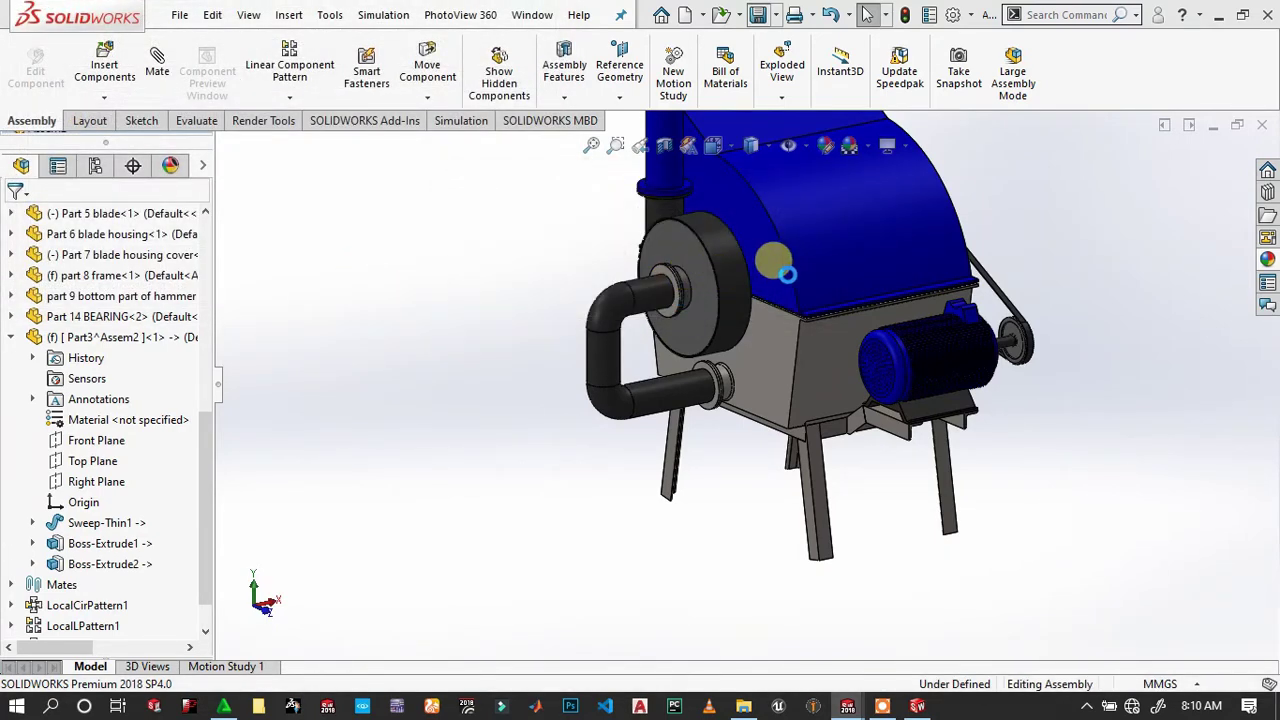
scroll(775, 280, up, 2)
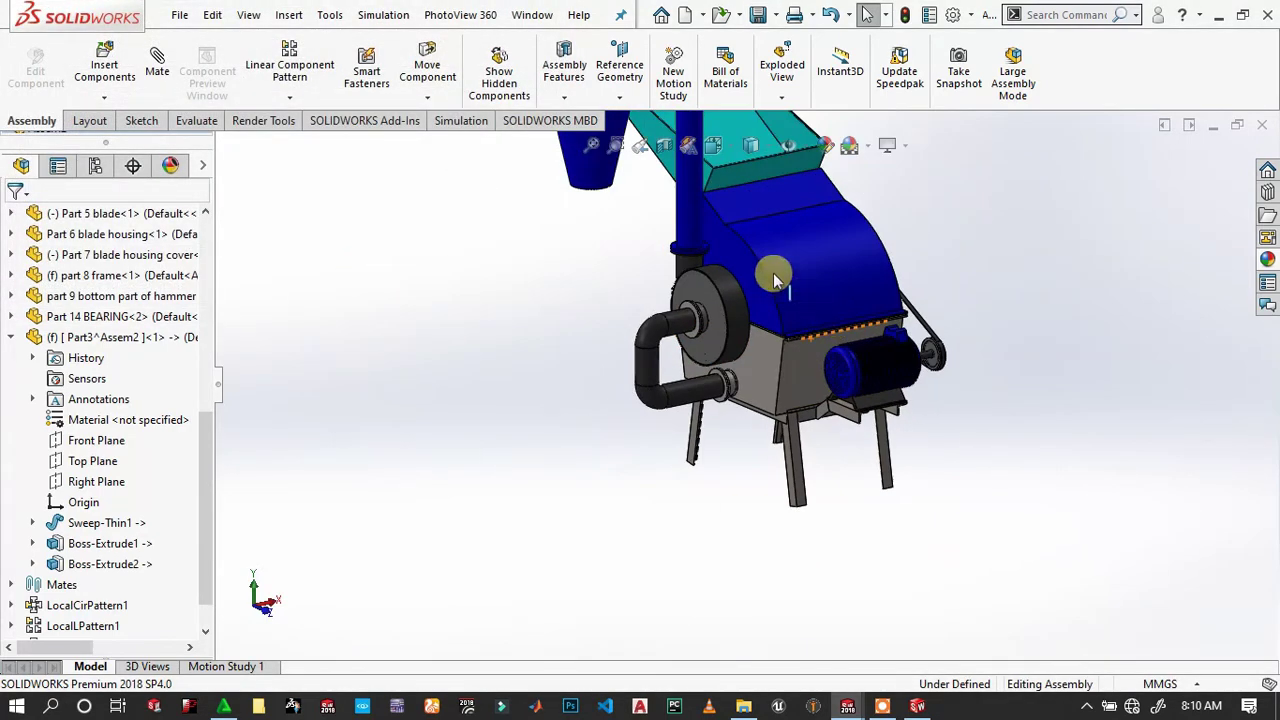
Section the assembly on the Front Plane, zoom in on the blades, and select Part 17 BEATER DISC.
click(664, 145)
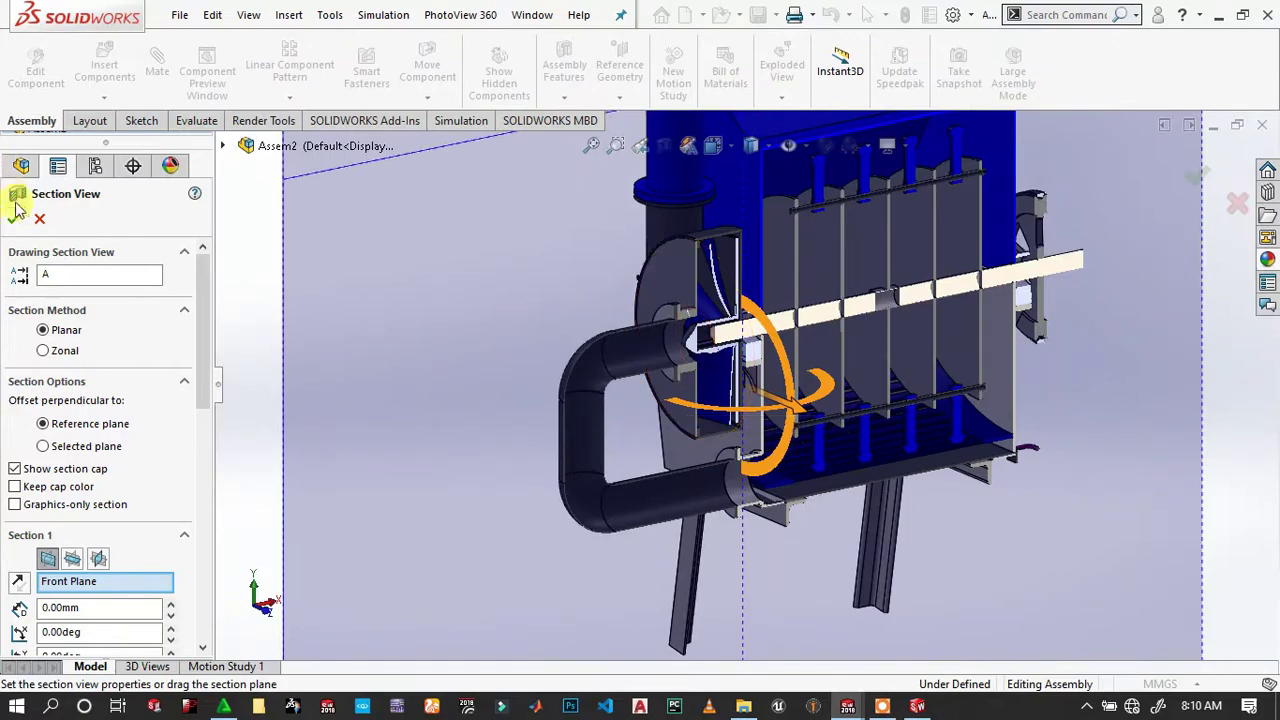
click(22, 216)
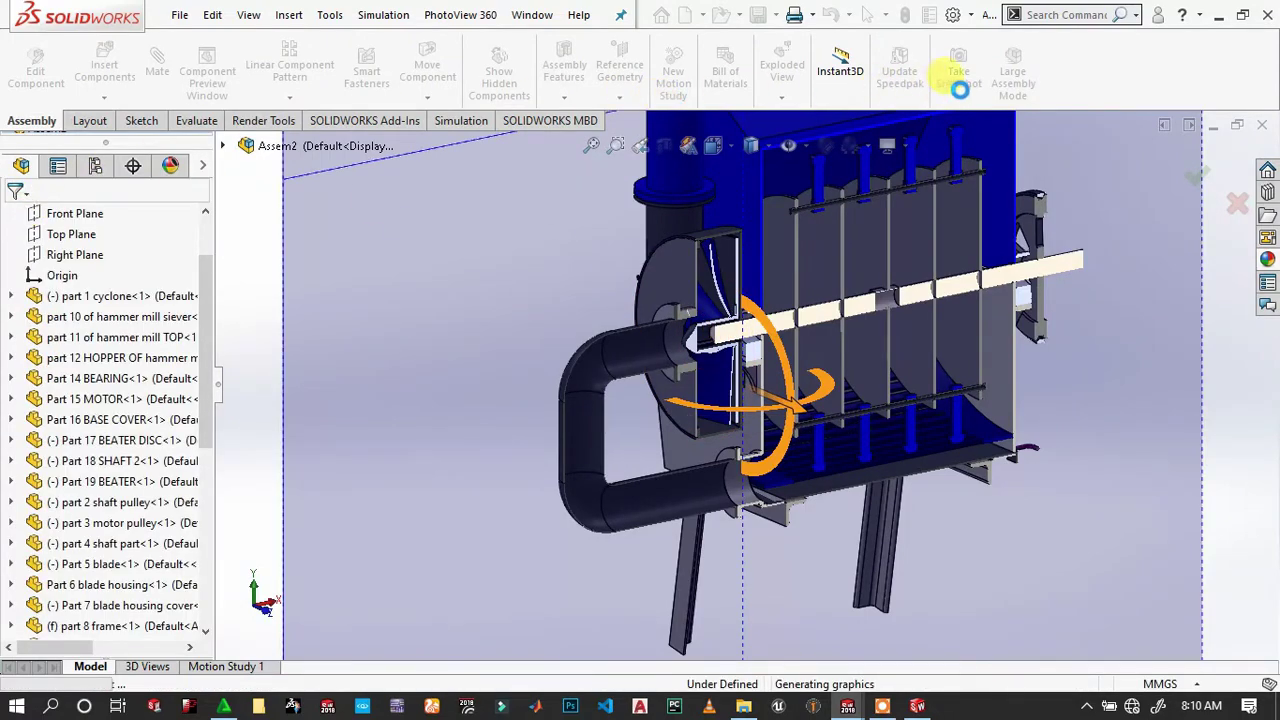
middle_drag(929, 251, 937, 286)
scroll(937, 286, up, 3)
middle_drag(900, 329, 449, 294)
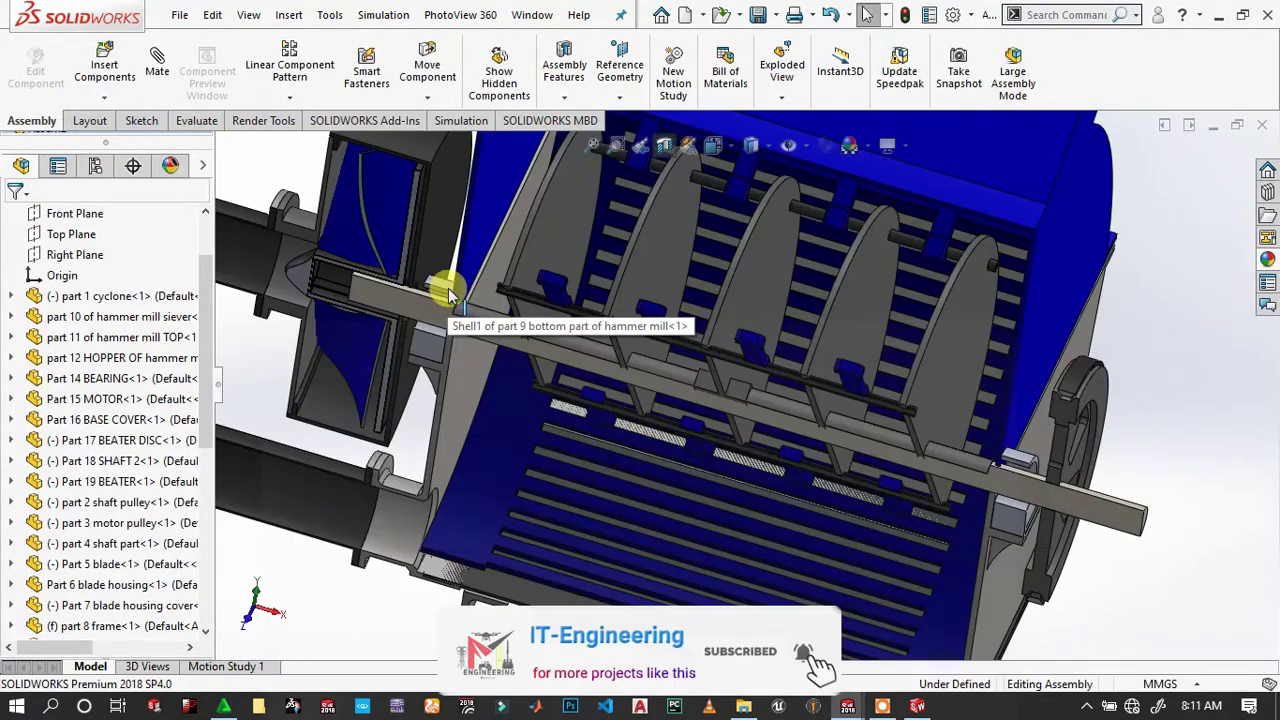
scroll(755, 320, up, 2)
scroll(755, 340, up, 2)
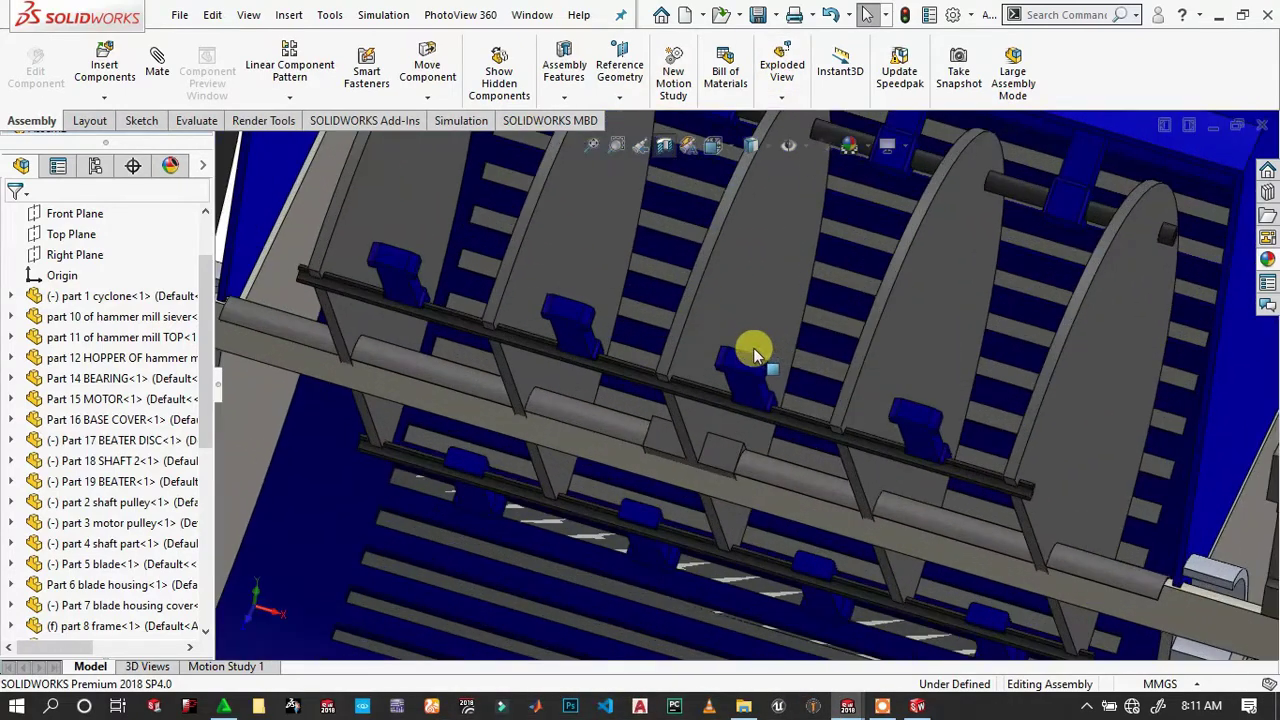
click(720, 452)
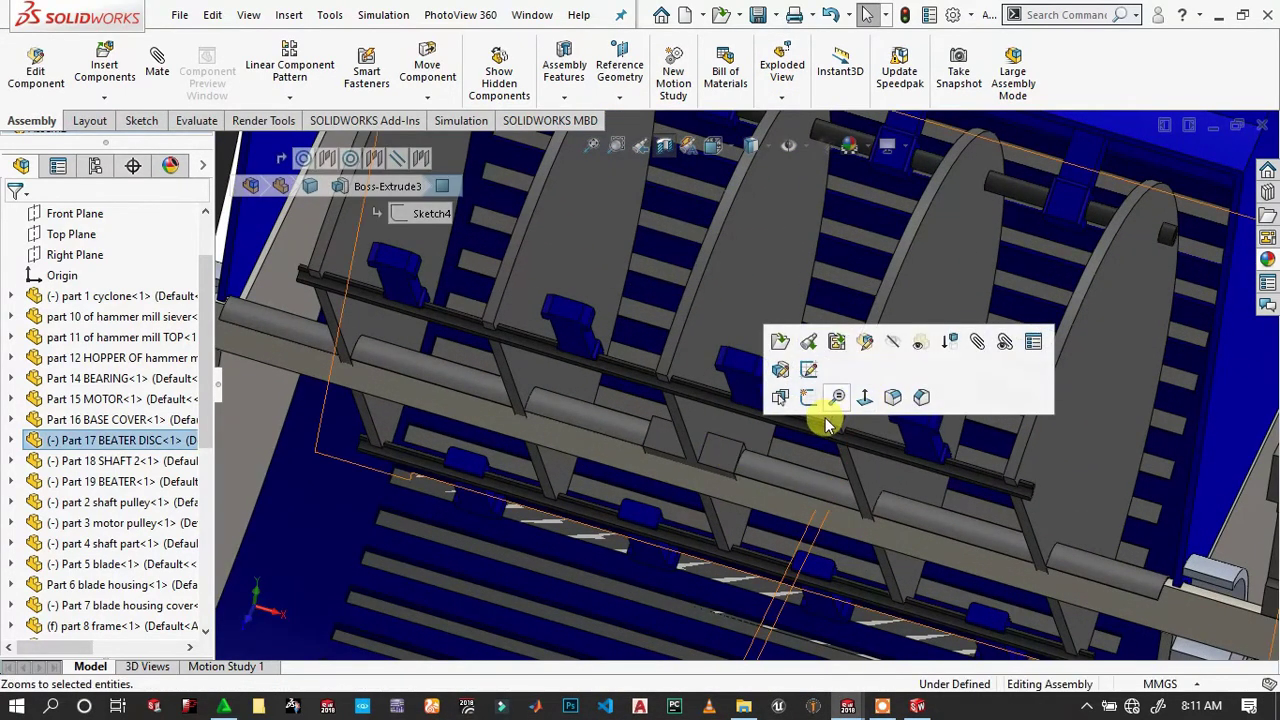
Add a Parallel mate between a Part 17 beater disc face and a Part 5 blade face.
click(977, 345)
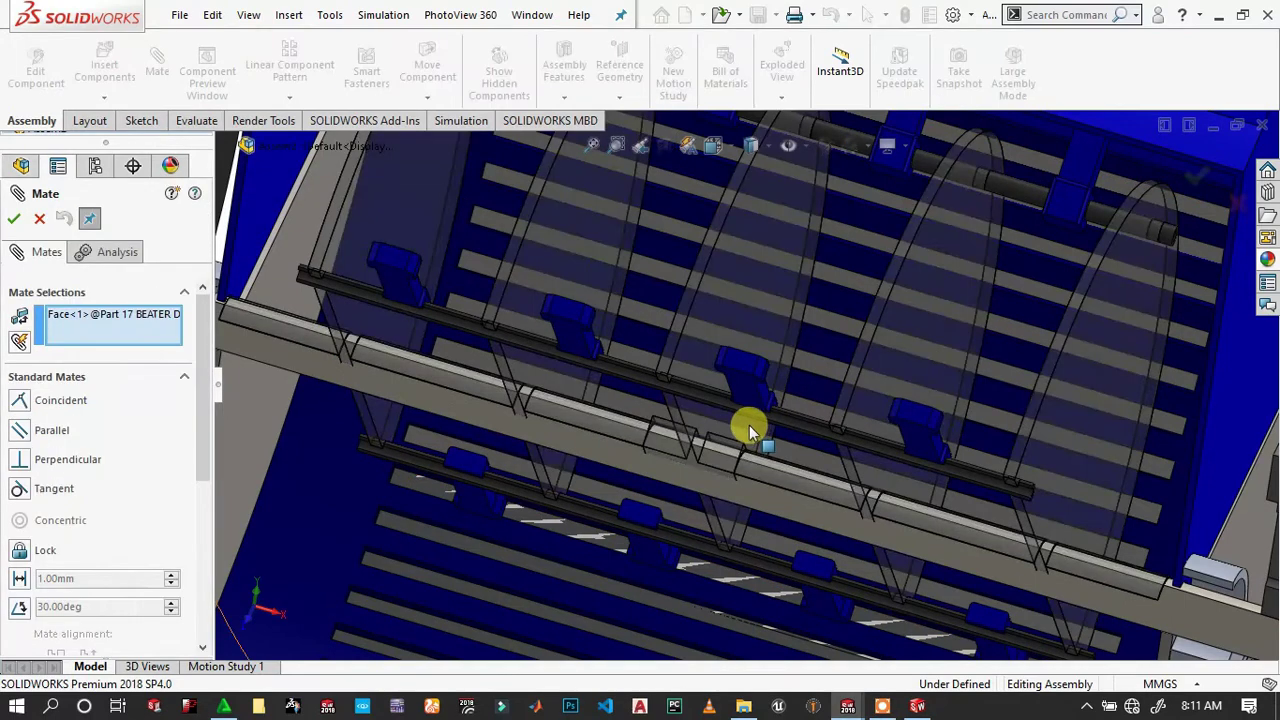
scroll(430, 425, down, 4)
scroll(434, 409, up, 2)
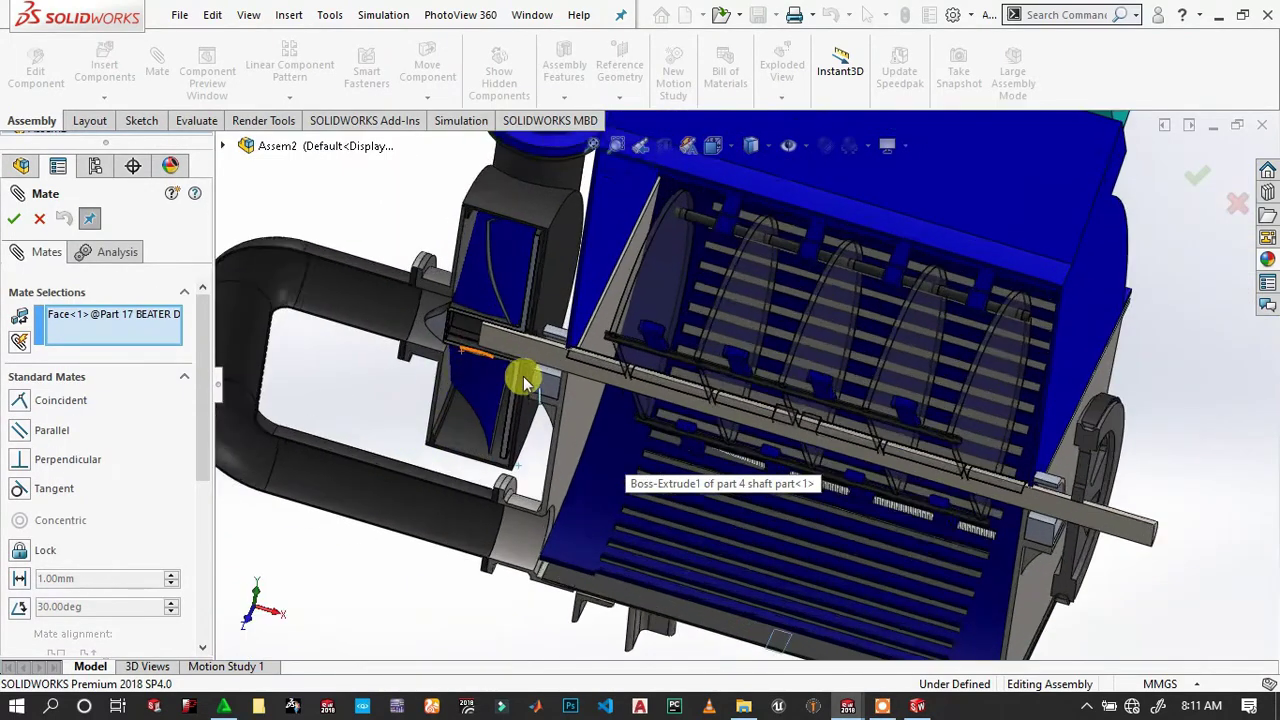
scroll(523, 371, up, 3)
scroll(534, 323, up, 3)
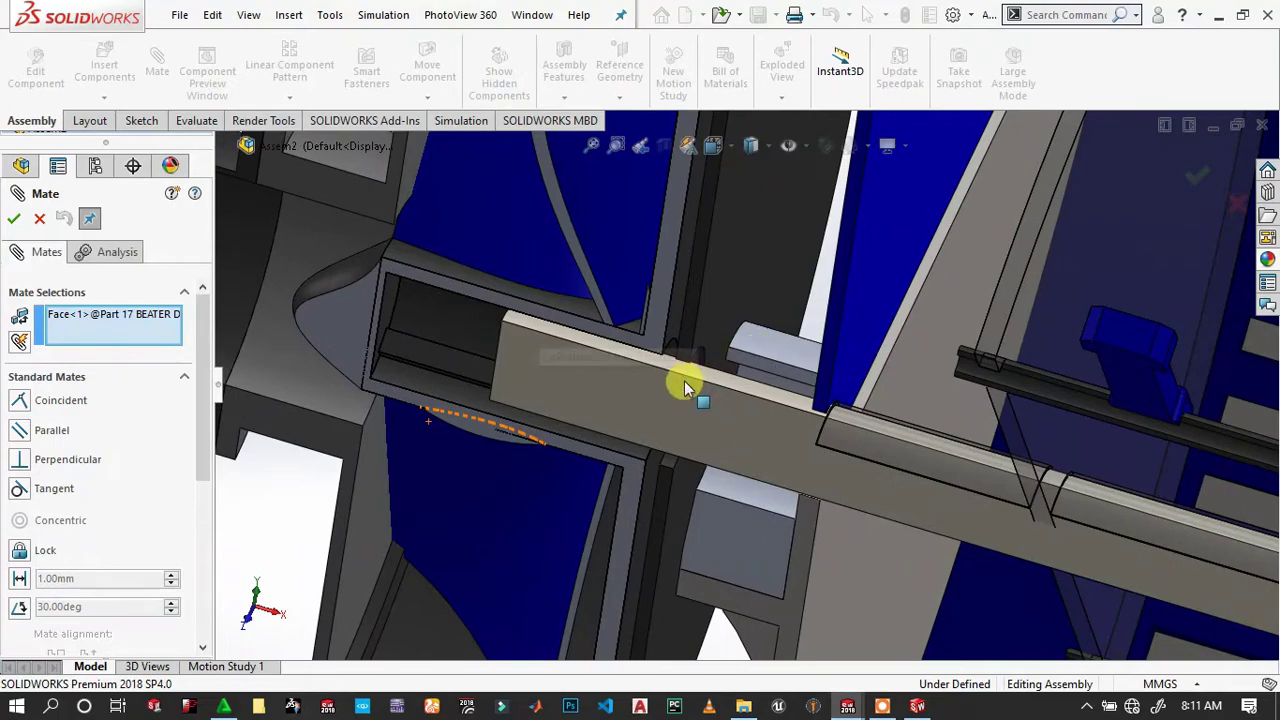
mouse_move(685, 388)
middle_down()
mouse_move(640, 280)
mouse_move(634, 217)
mouse_move(697, 295)
mouse_move(688, 334)
mouse_move(410, 432)
middle_up()
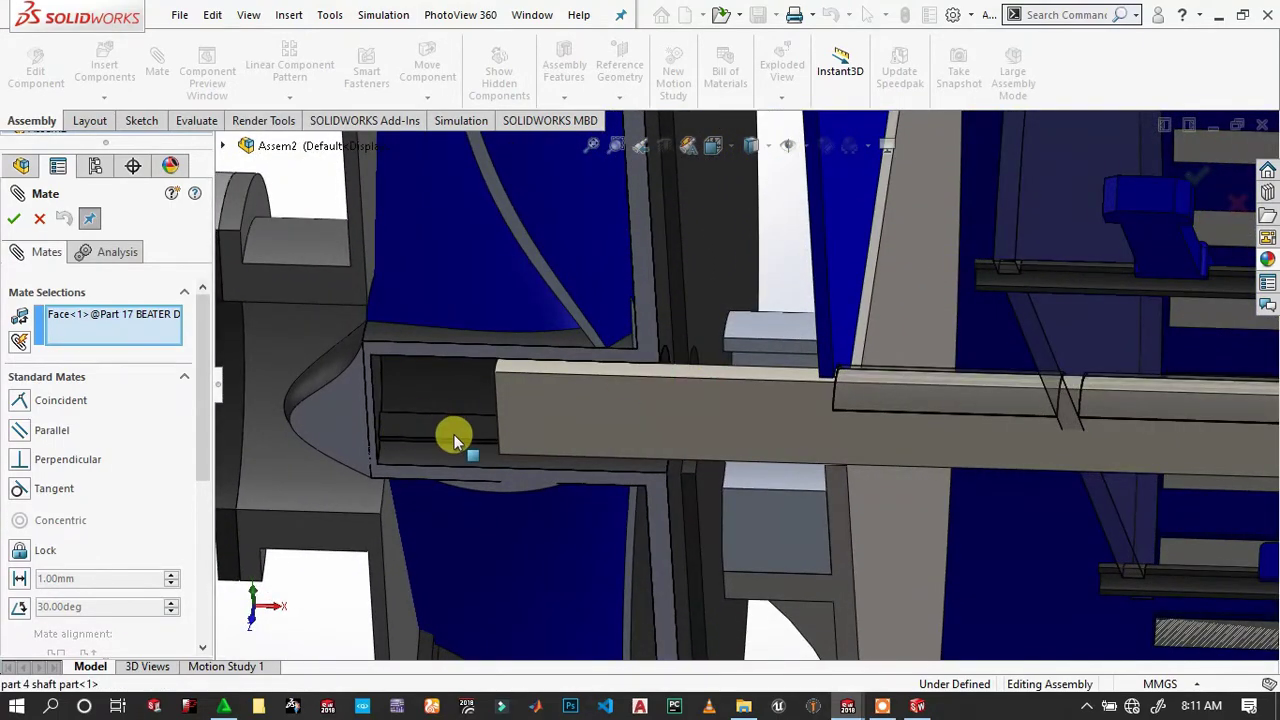
mouse_move(497, 367)
middle_down()
mouse_move(540, 346)
mouse_move(607, 376)
mouse_move(629, 371)
mouse_move(648, 437)
middle_up()
scroll(518, 463, down, 3)
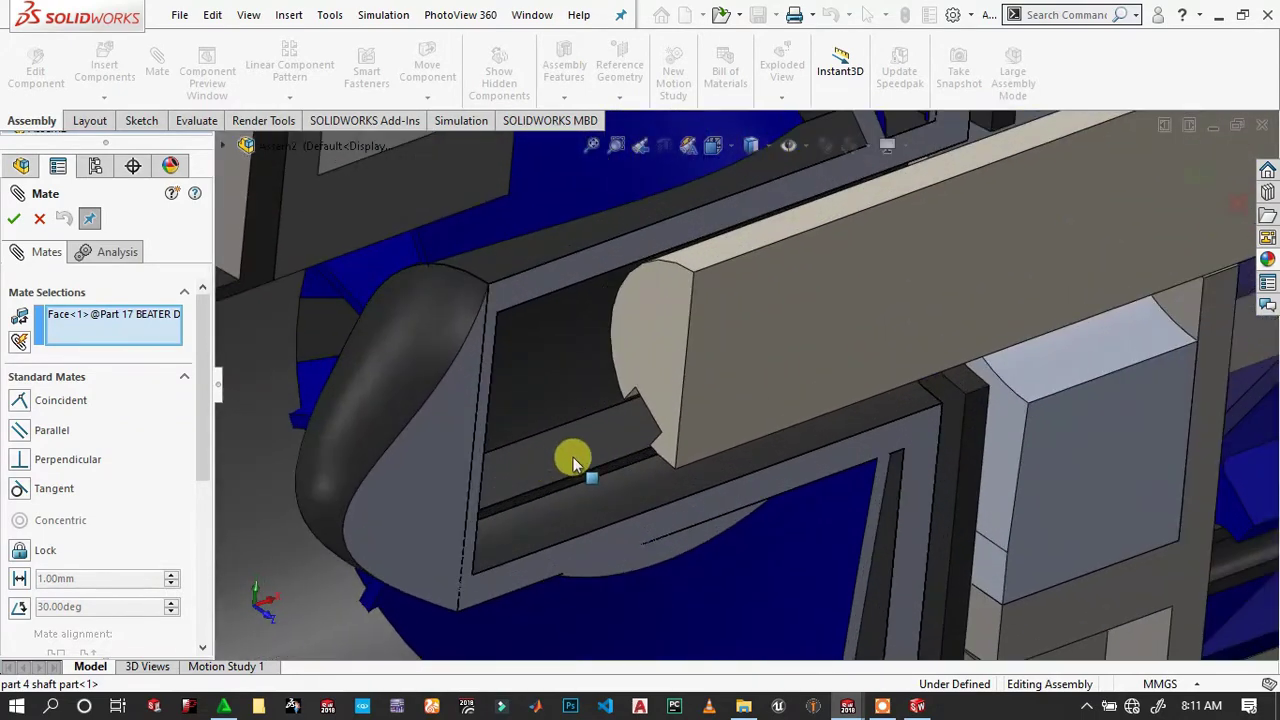
click(613, 447)
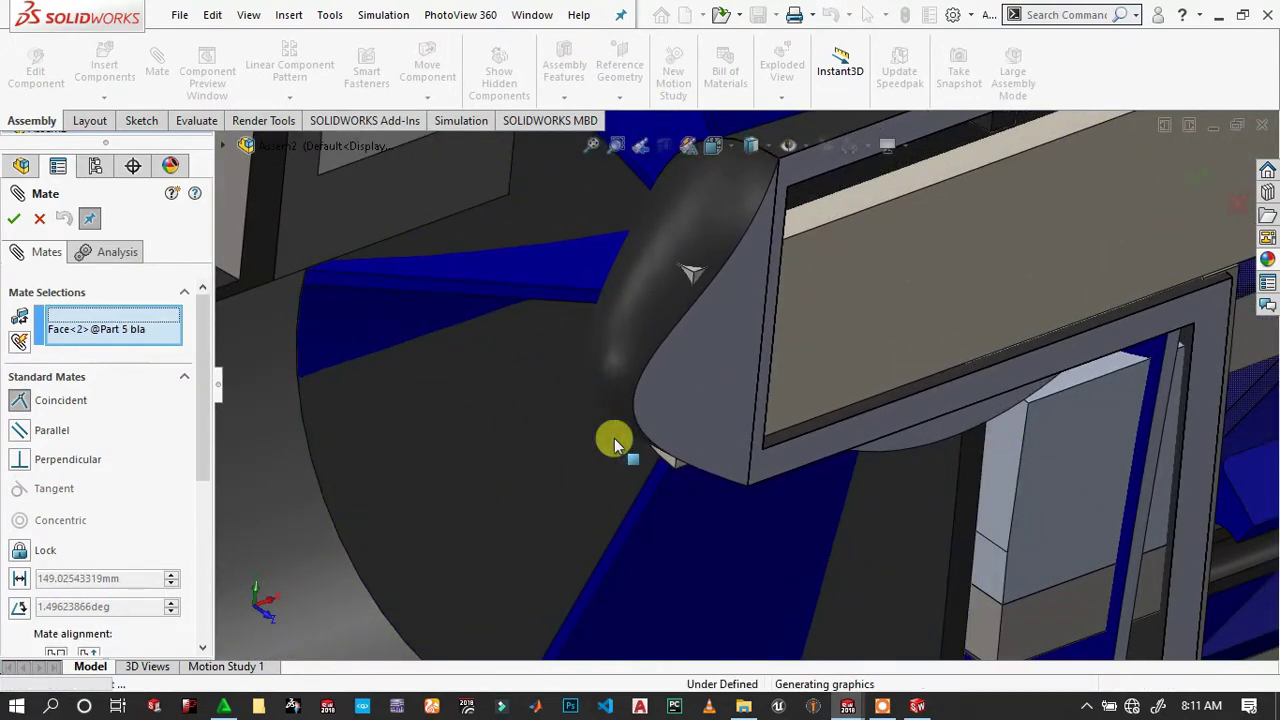
click(735, 462)
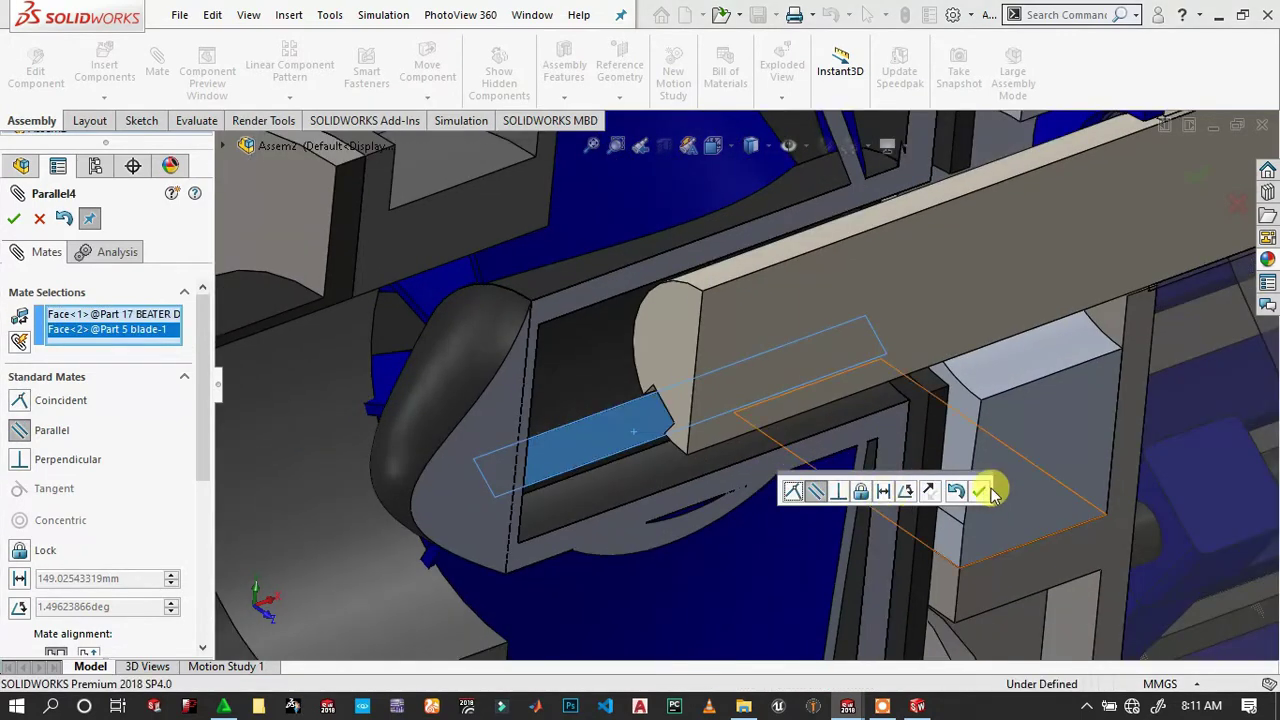
click(982, 491)
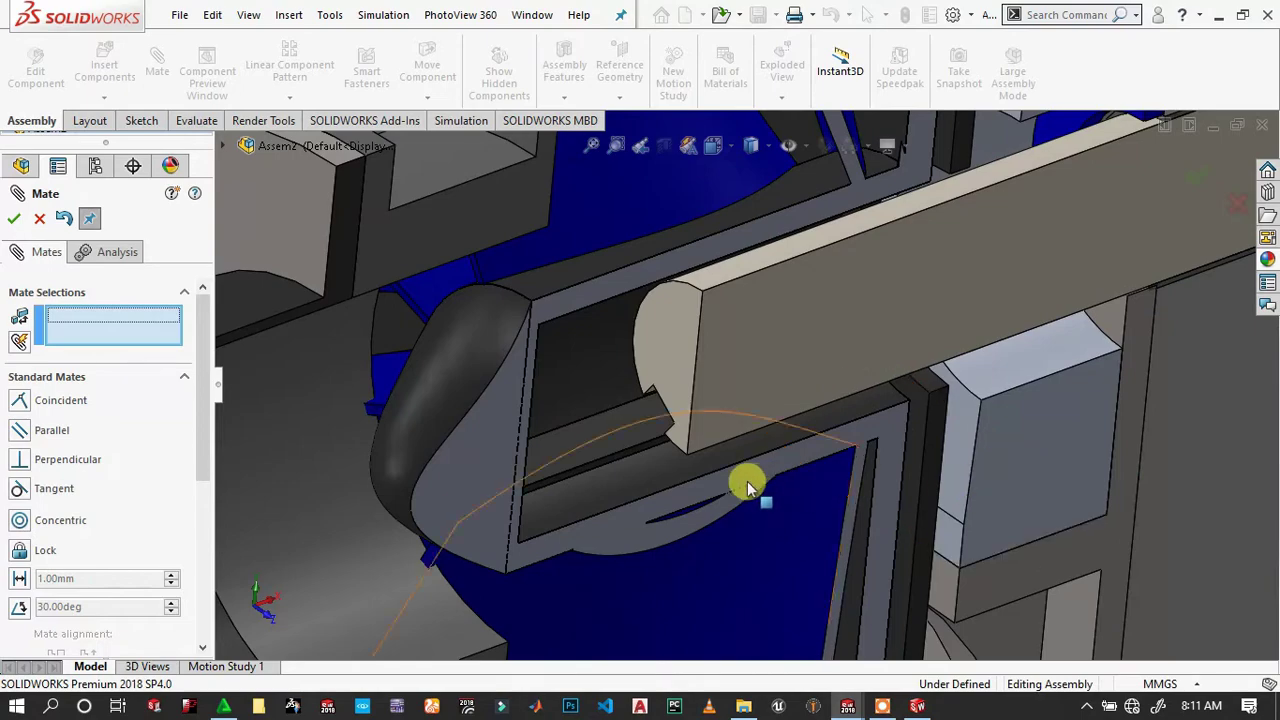
scroll(746, 486, up, 5)
scroll(752, 466, up, 3)
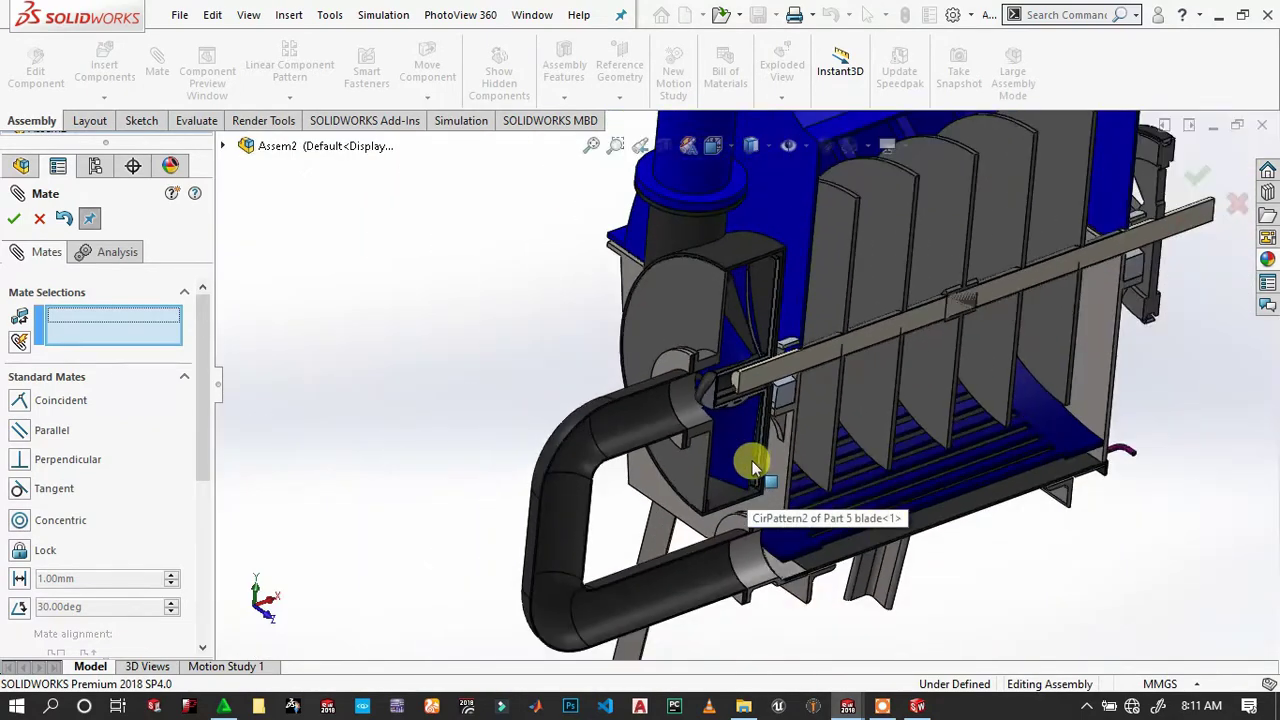
click(17, 220)
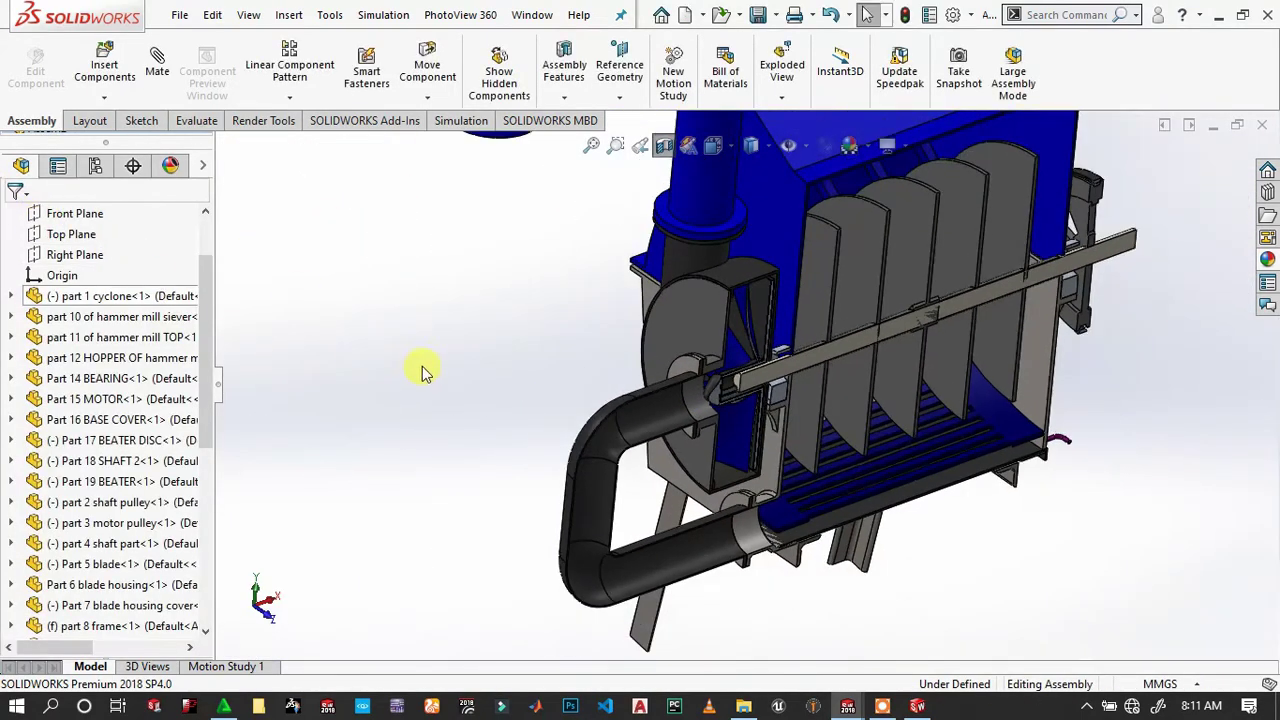
Spin the Part 17 beater disc about the shaft to confirm the beaters rotate.
scroll(717, 355, up, 5)
scroll(740, 345, down, 5)
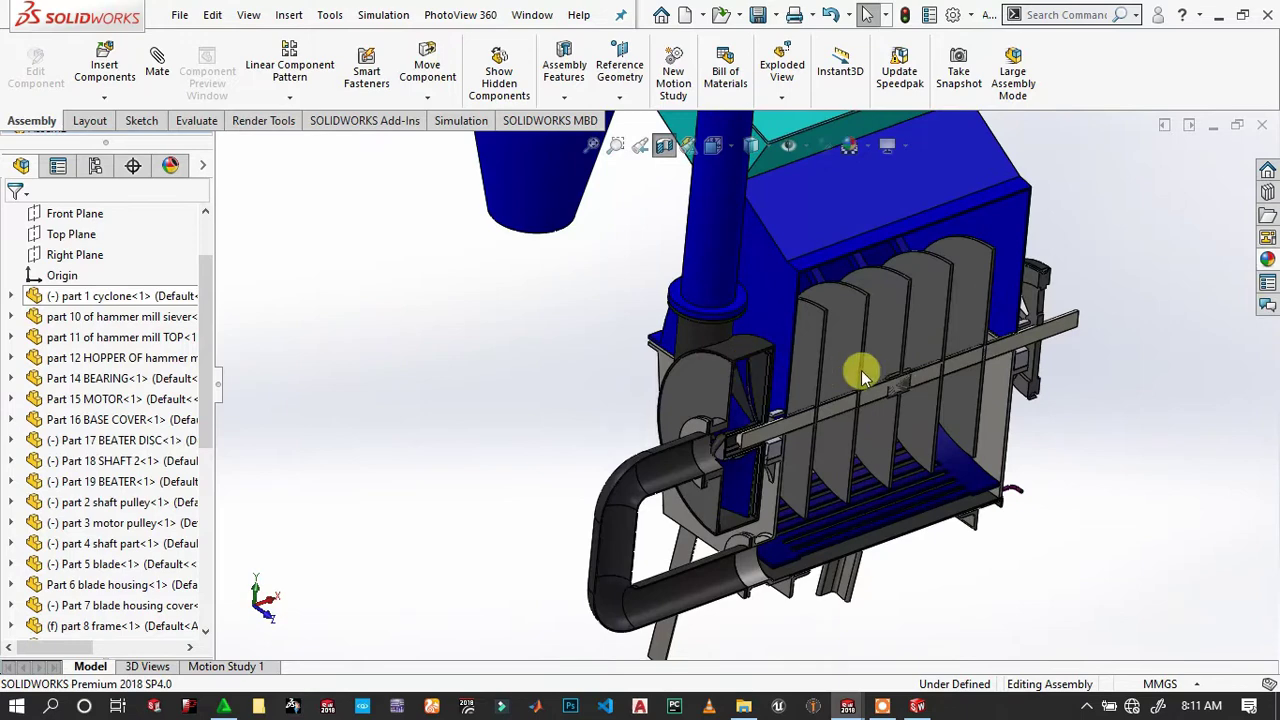
click(929, 329)
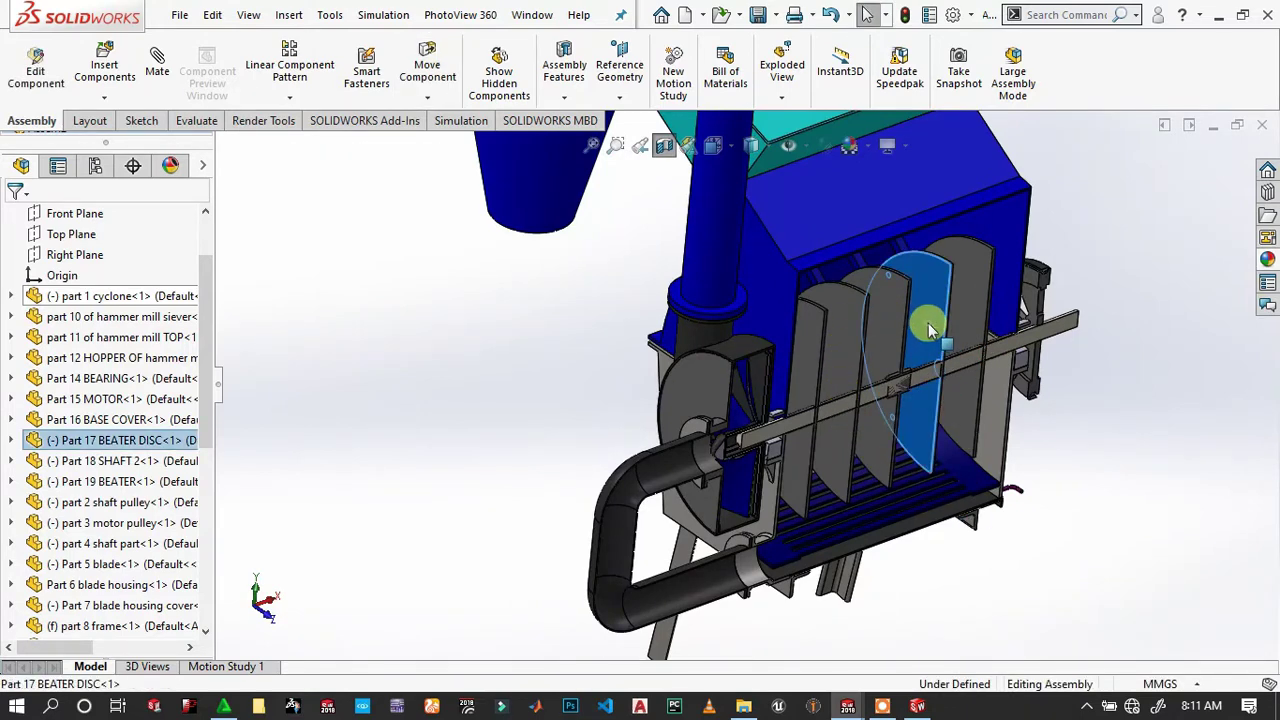
mouse_move(829, 314)
mouse_down()
mouse_move(907, 463)
mouse_move(952, 418)
mouse_move(786, 349)
mouse_move(991, 500)
mouse_move(903, 288)
mouse_move(857, 337)
mouse_move(1009, 357)
mouse_move(783, 271)
mouse_move(1018, 417)
mouse_move(826, 257)
mouse_move(1006, 434)
mouse_move(909, 280)
mouse_move(896, 430)
mouse_move(951, 314)
mouse_move(831, 346)
mouse_move(833, 366)
mouse_up()
click(1236, 440)
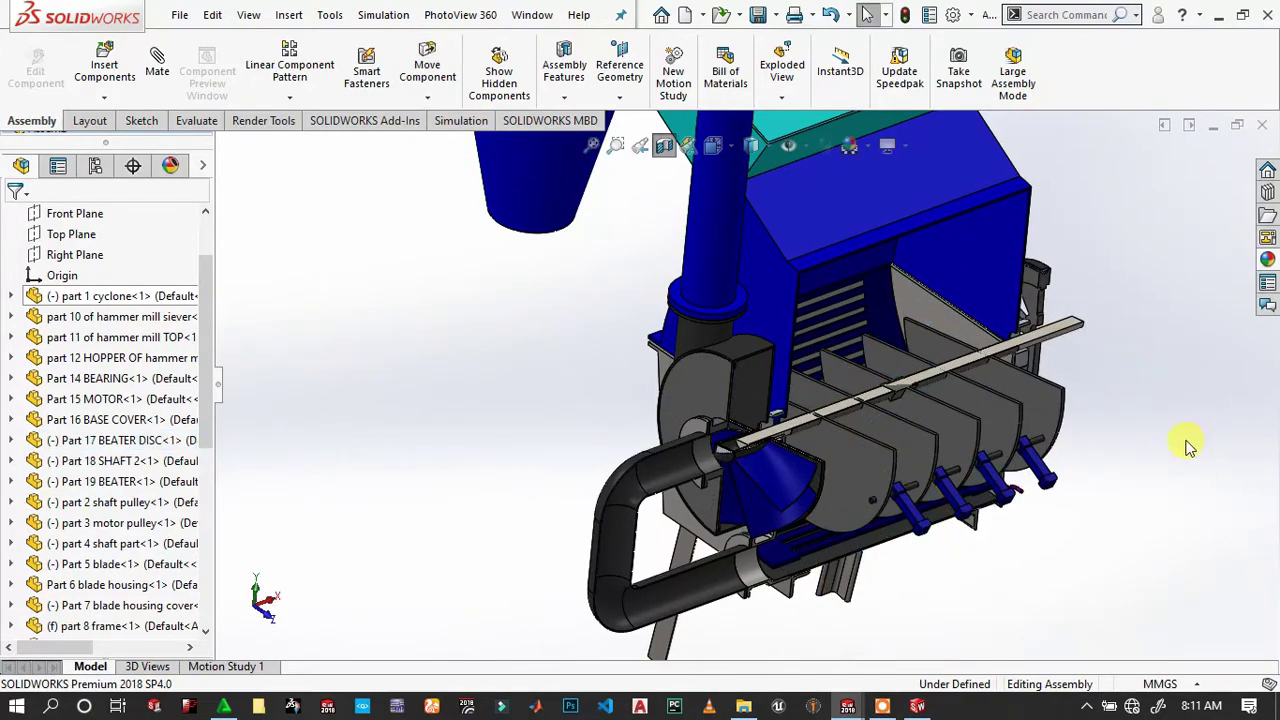
scroll(1135, 477, down, 3)
scroll(591, 414, up, 3)
From a side view, turn the beaters further around the shaft and zoom to the part 2 shaft pulley.
mouse_move(591, 414)
middle_down()
mouse_move(560, 357)
mouse_move(495, 320)
mouse_move(451, 371)
mouse_move(466, 406)
mouse_move(1010, 455)
middle_up()
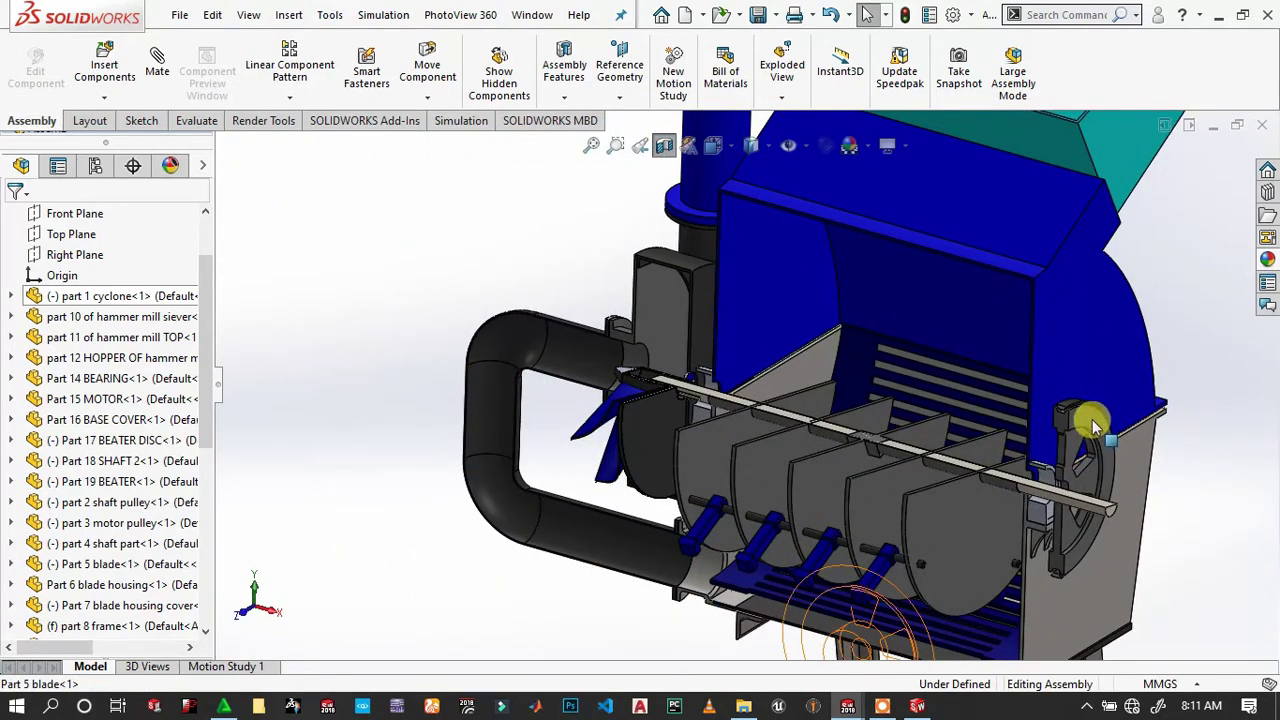
drag(1095, 427, 905, 405)
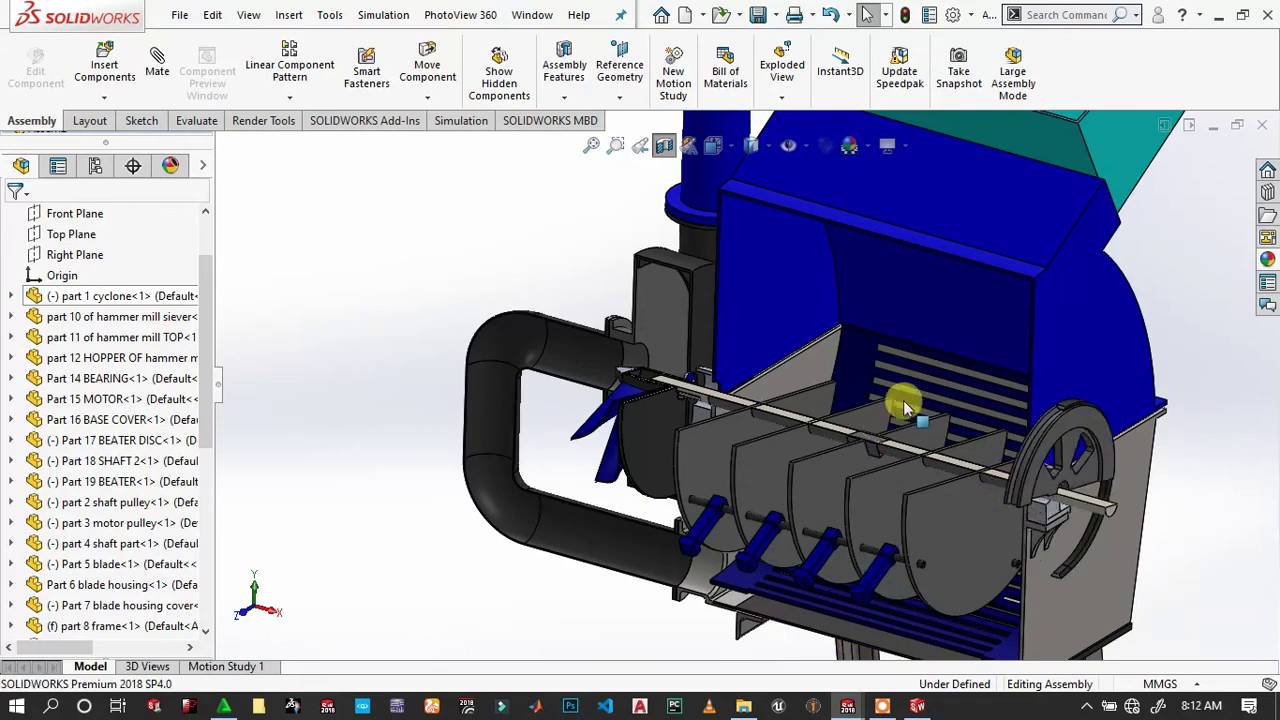
mouse_move(946, 494)
mouse_down()
mouse_move(951, 394)
mouse_move(1025, 328)
mouse_move(1145, 462)
mouse_up()
mouse_move(1060, 575)
mouse_down()
mouse_move(900, 529)
mouse_move(866, 354)
mouse_move(1022, 349)
mouse_move(1045, 450)
mouse_move(943, 506)
mouse_move(800, 354)
mouse_up()
click(1203, 316)
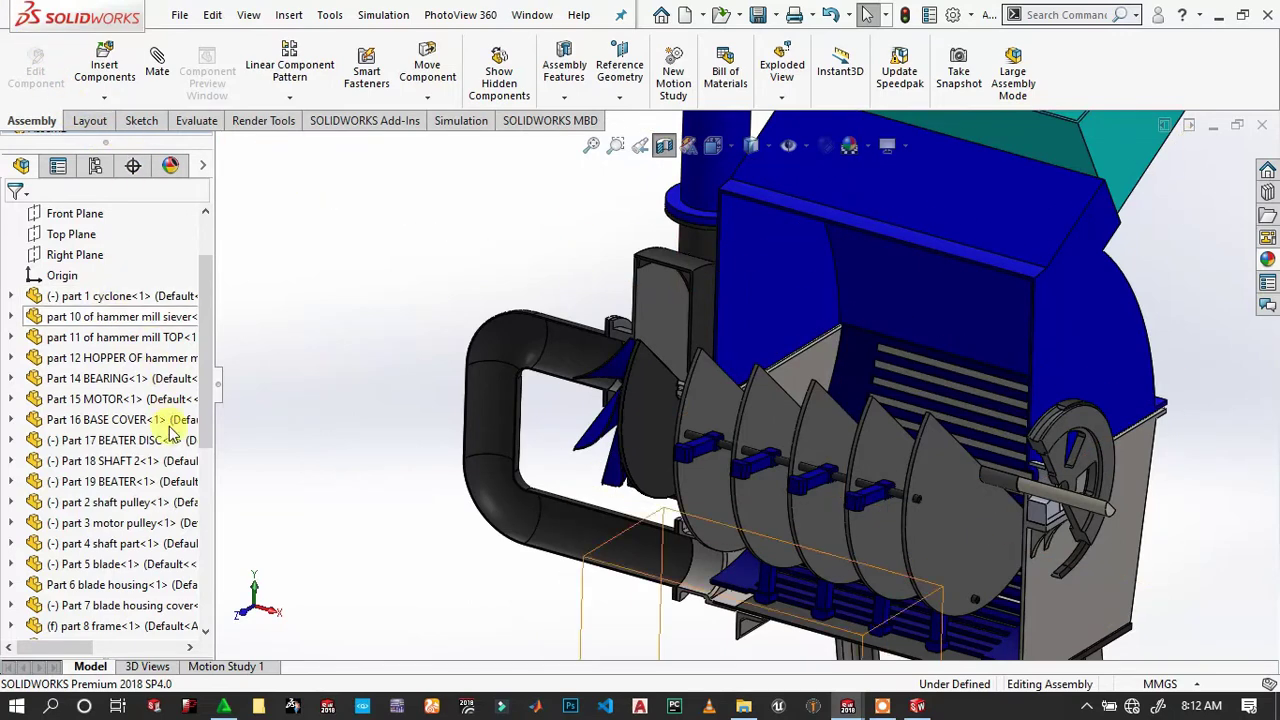
scroll(171, 421, down, 6)
click(662, 147)
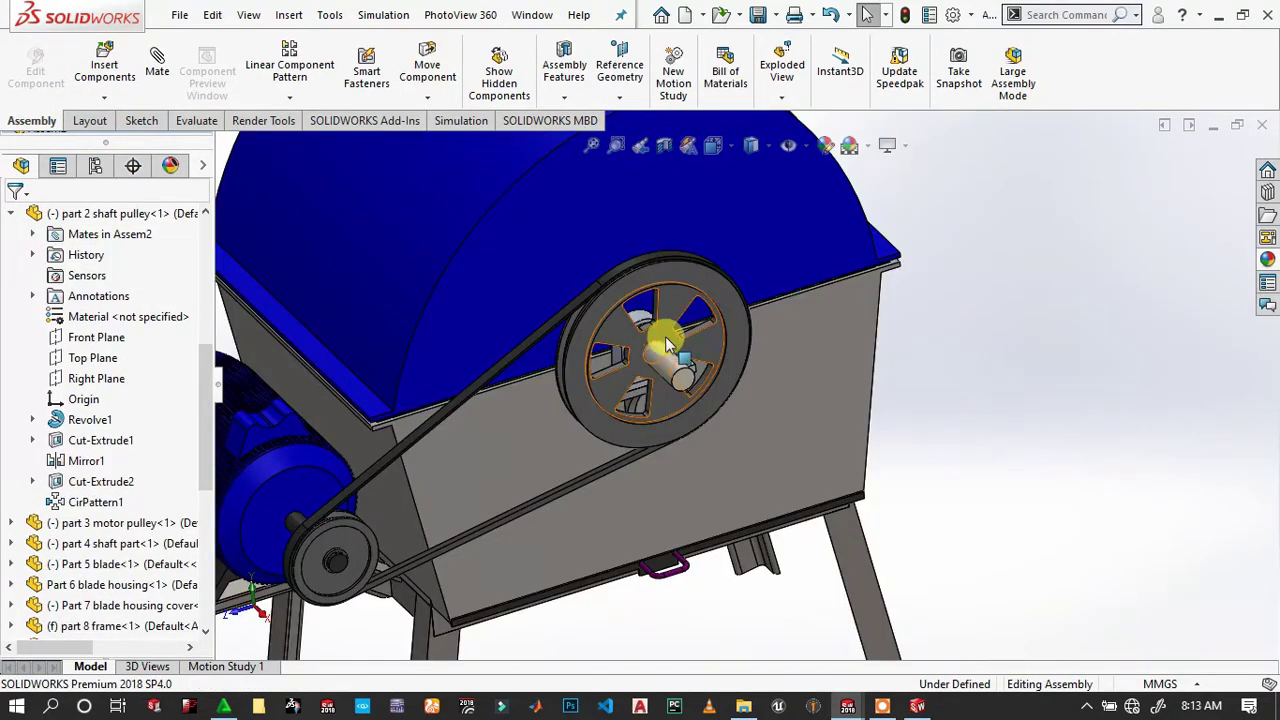
Edit the shaft pulley part and start a new sketch on its face.
click(668, 343)
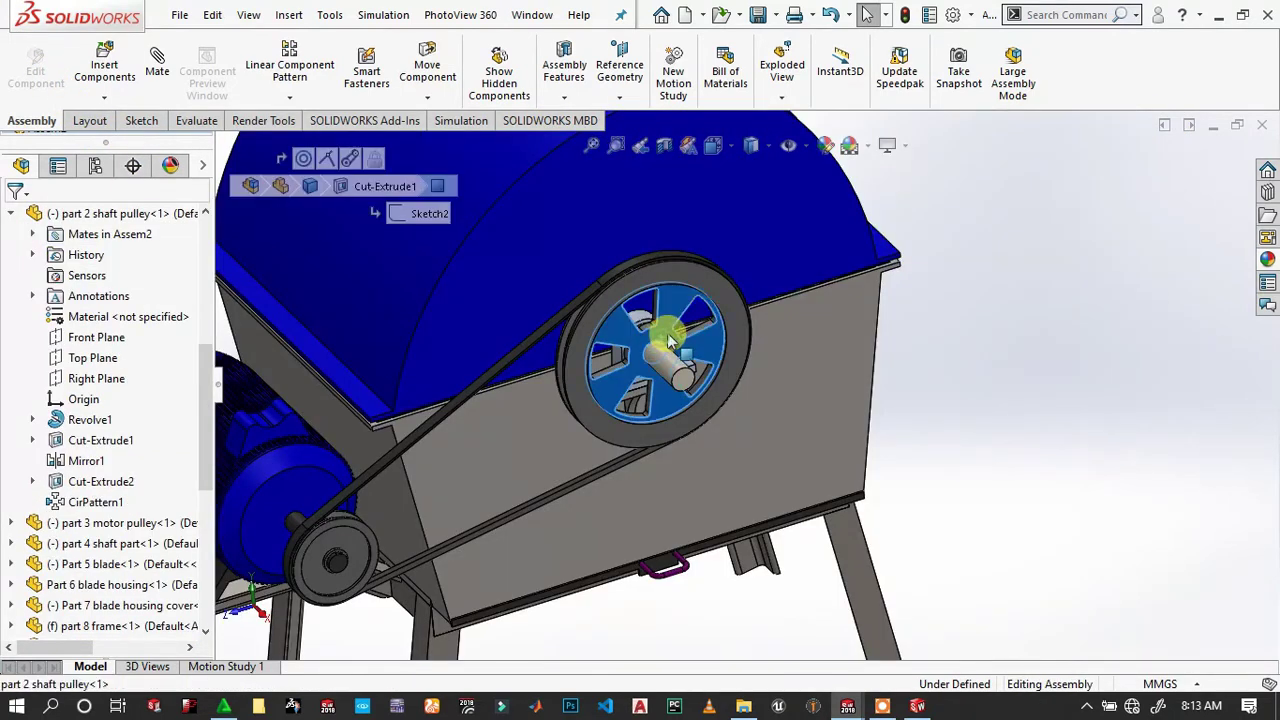
click(818, 283)
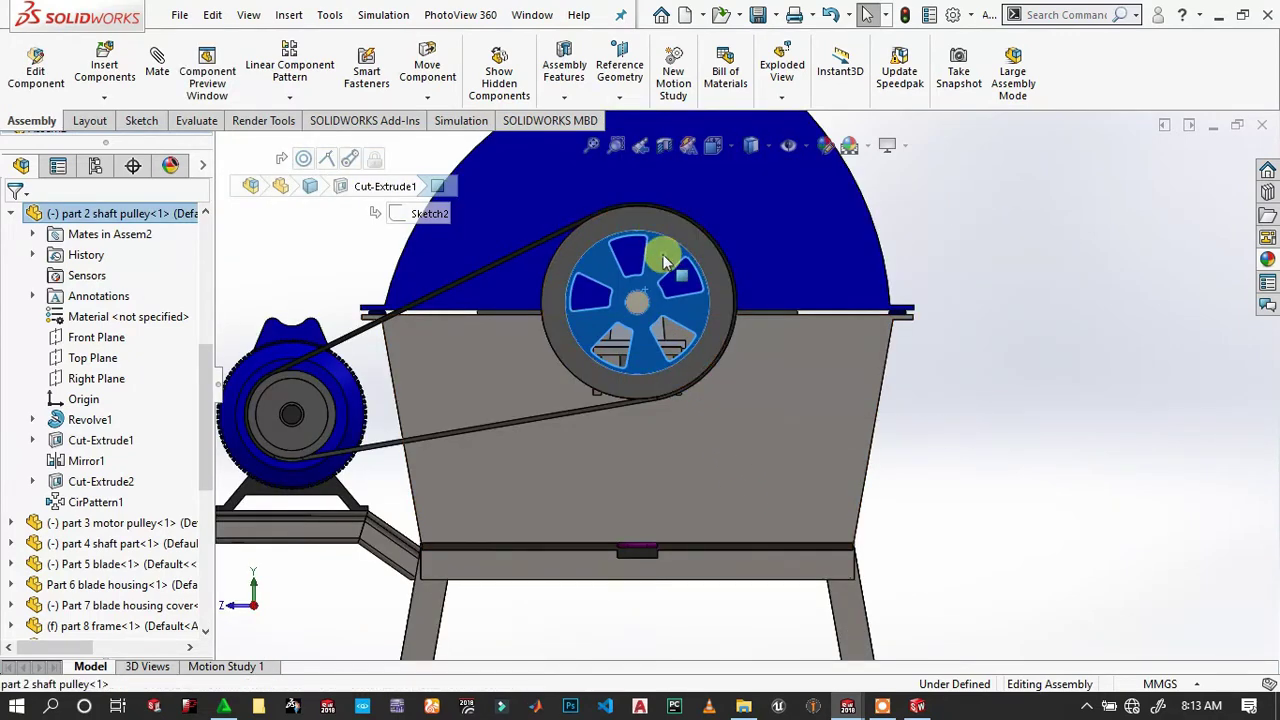
click(666, 251)
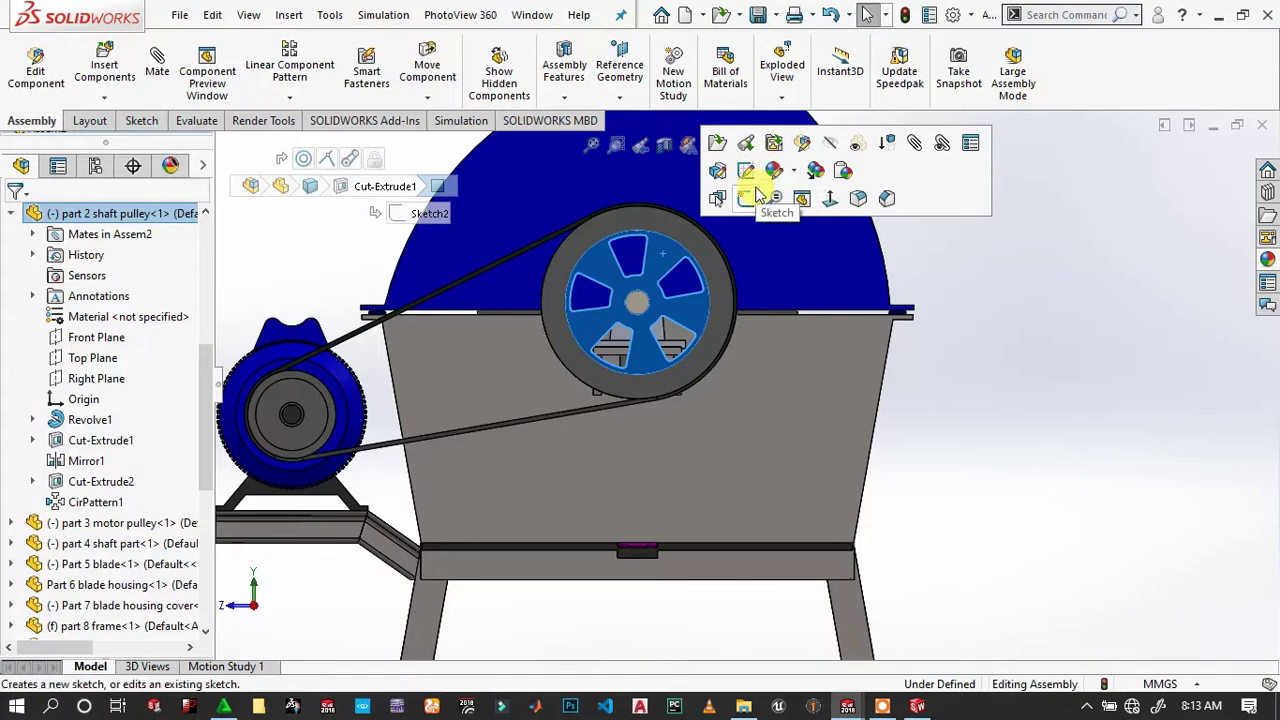
click(799, 152)
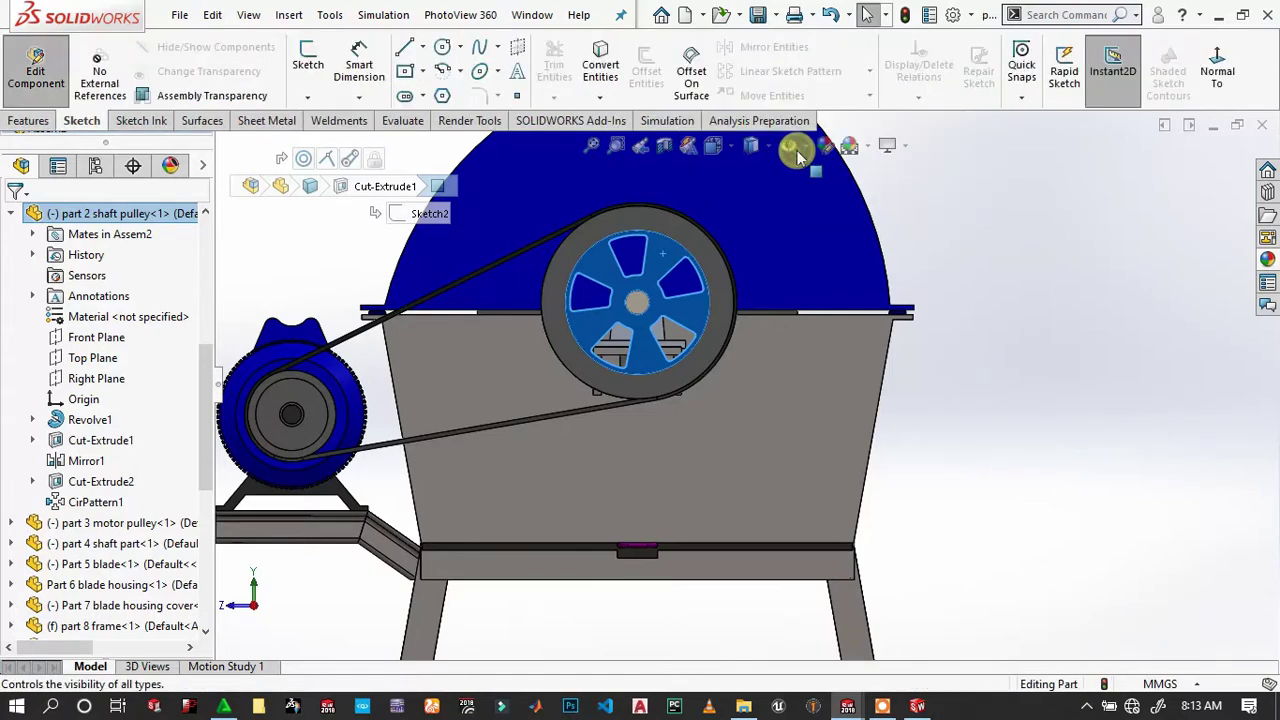
scroll(663, 301, down, 3)
scroll(662, 298, down, 3)
scroll(650, 295, down, 2)
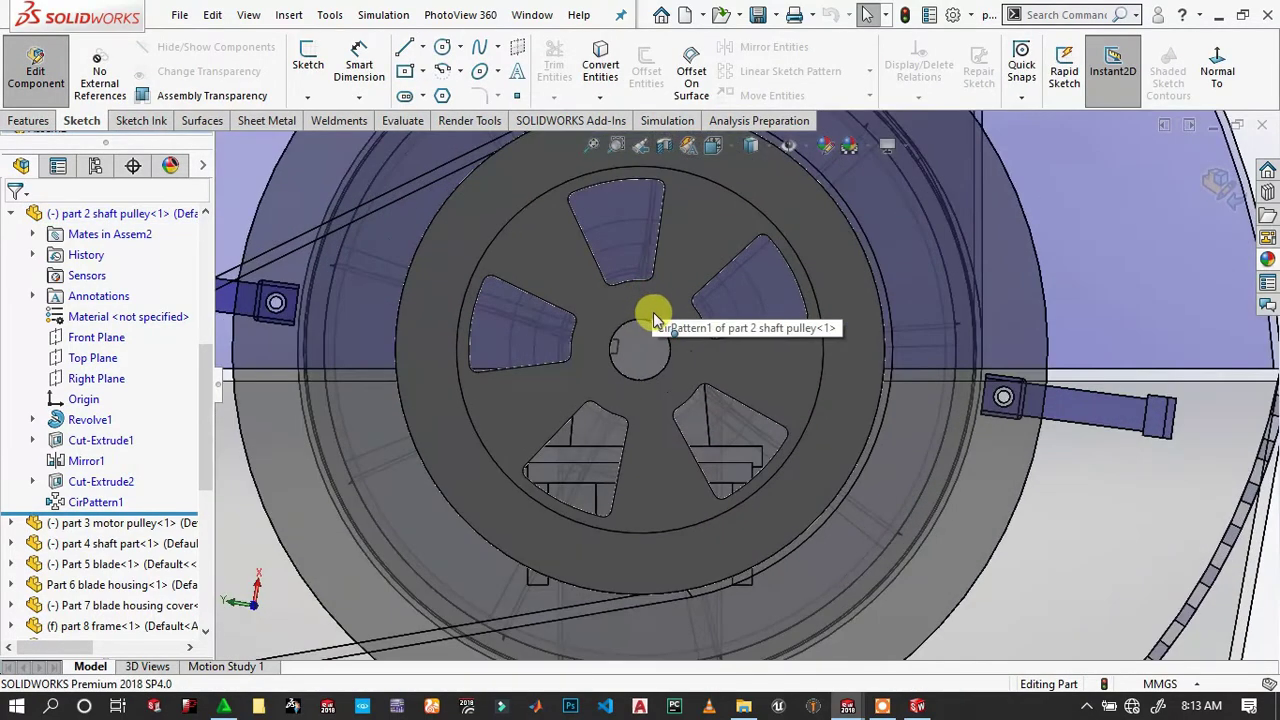
click(655, 304)
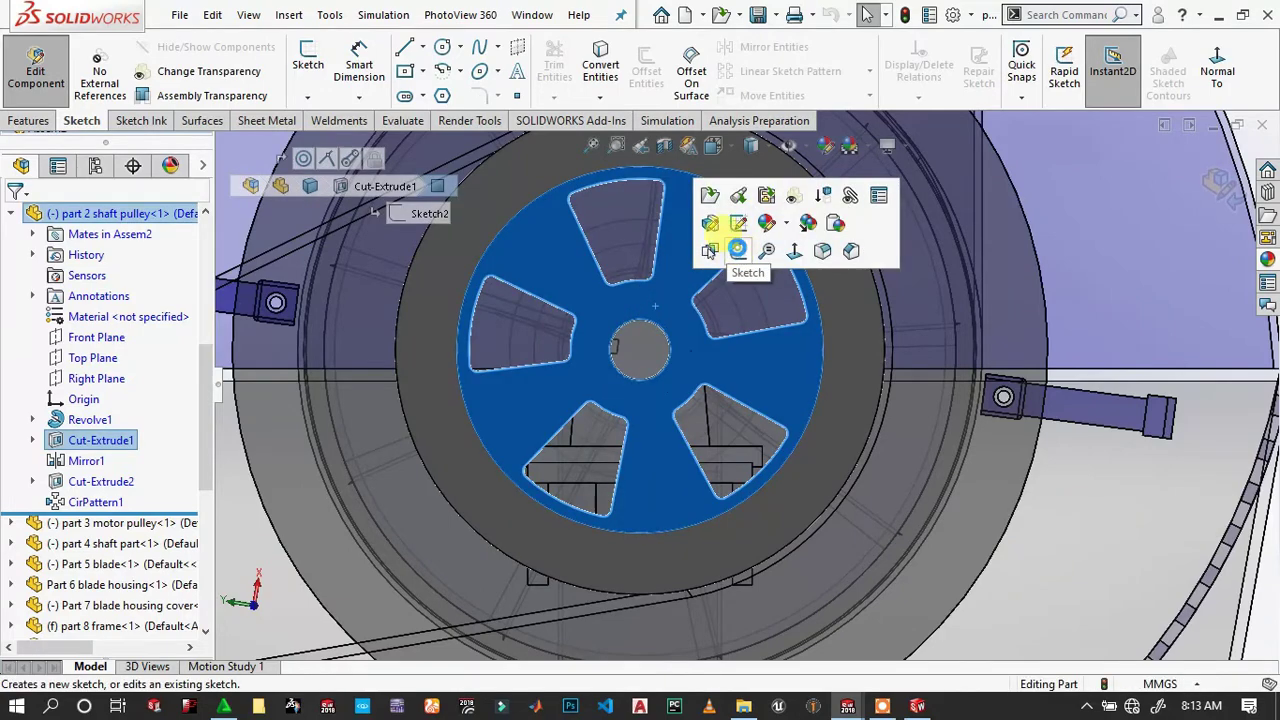
click(737, 251)
Draw a small corner rectangle for the keyway at the edge of the bore.
scroll(760, 470, down, 2)
scroll(760, 470, down, 2)
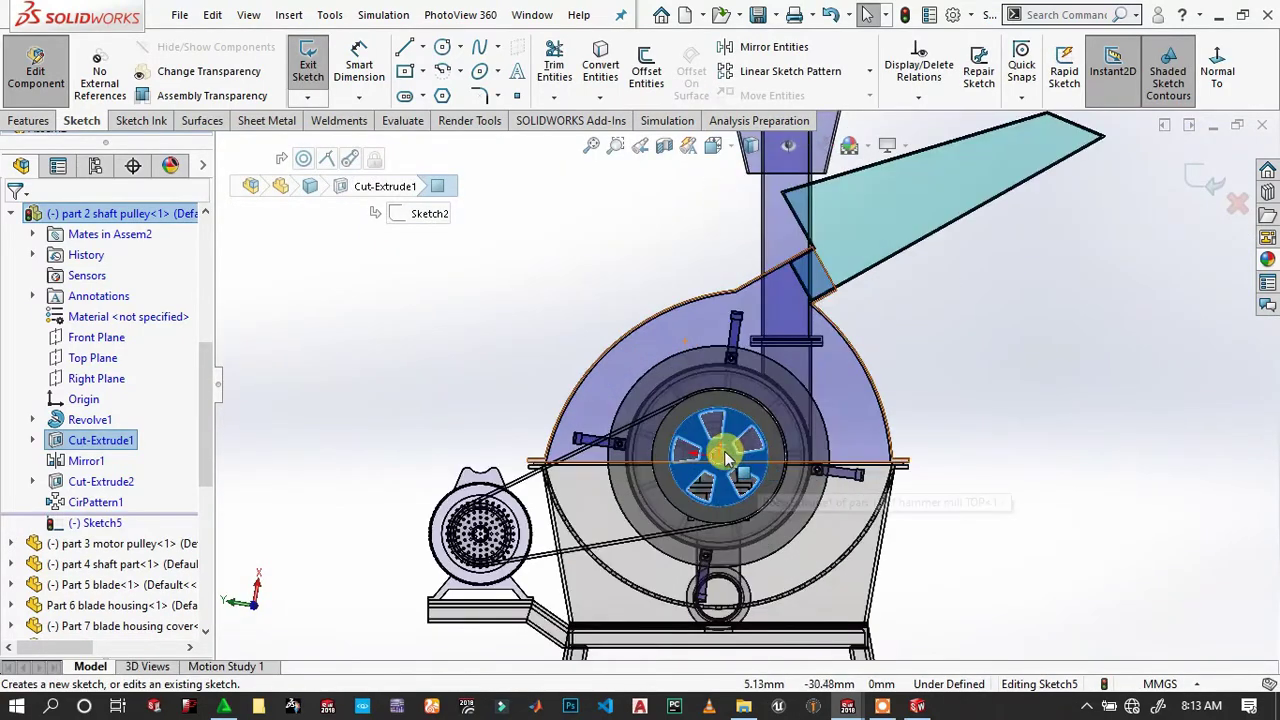
scroll(720, 451, down, 2)
scroll(714, 449, down, 2)
scroll(700, 434, down, 1)
scroll(703, 445, down, 3)
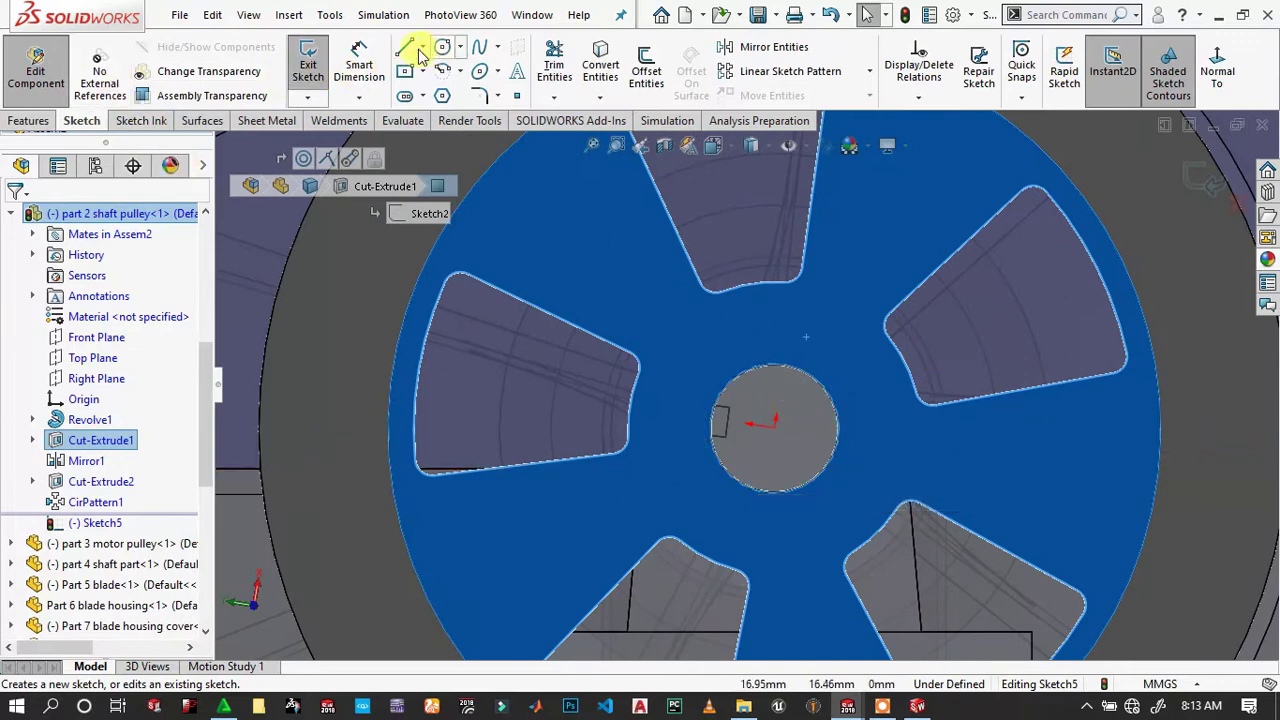
click(714, 416)
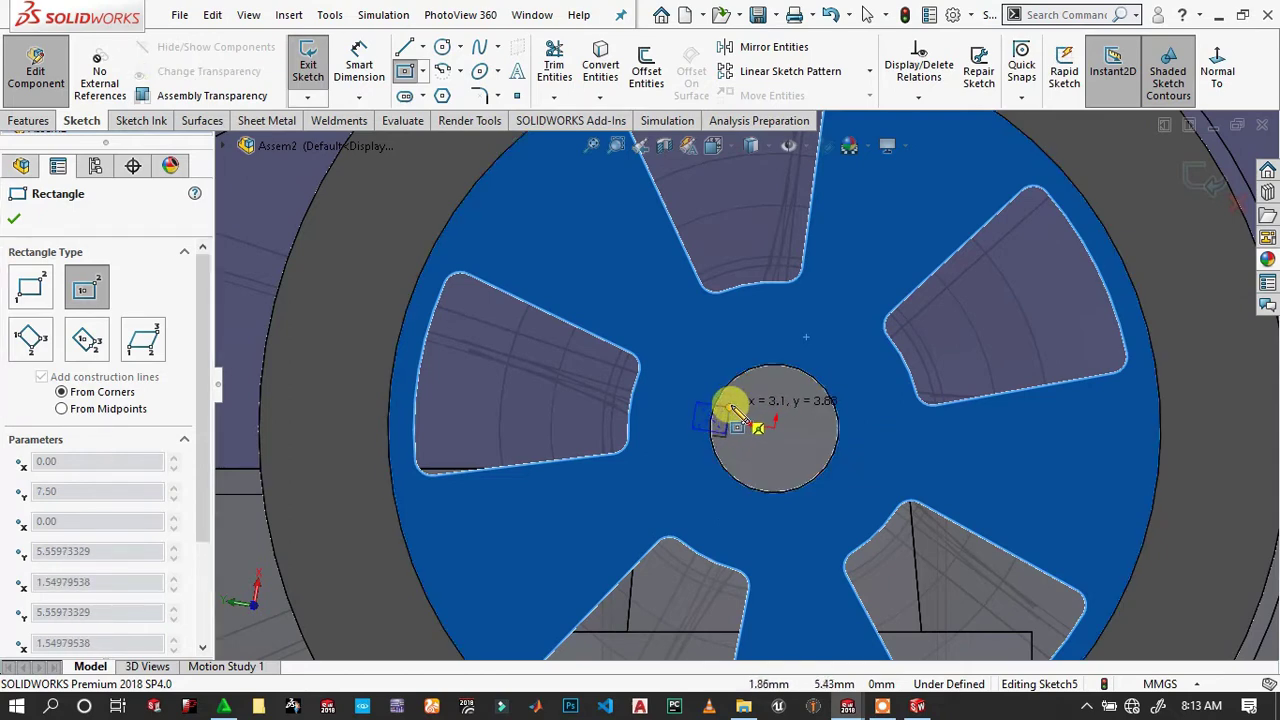
click(730, 410)
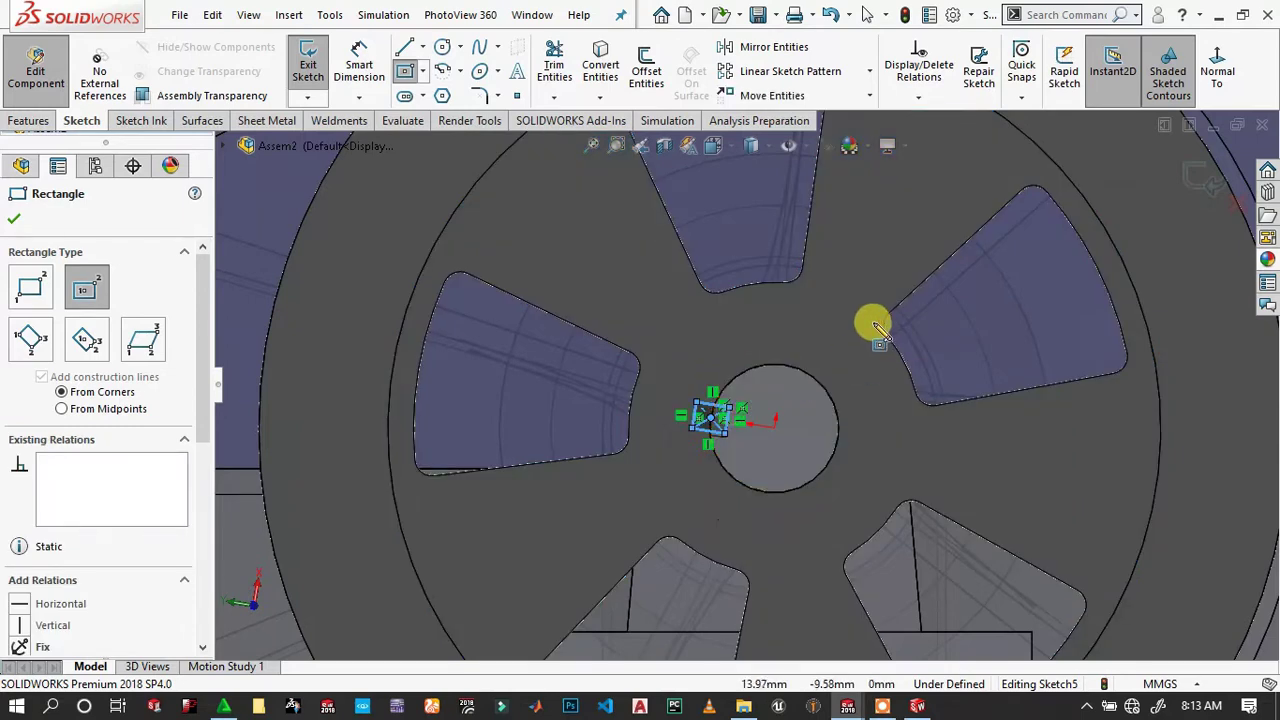
key(Escape)
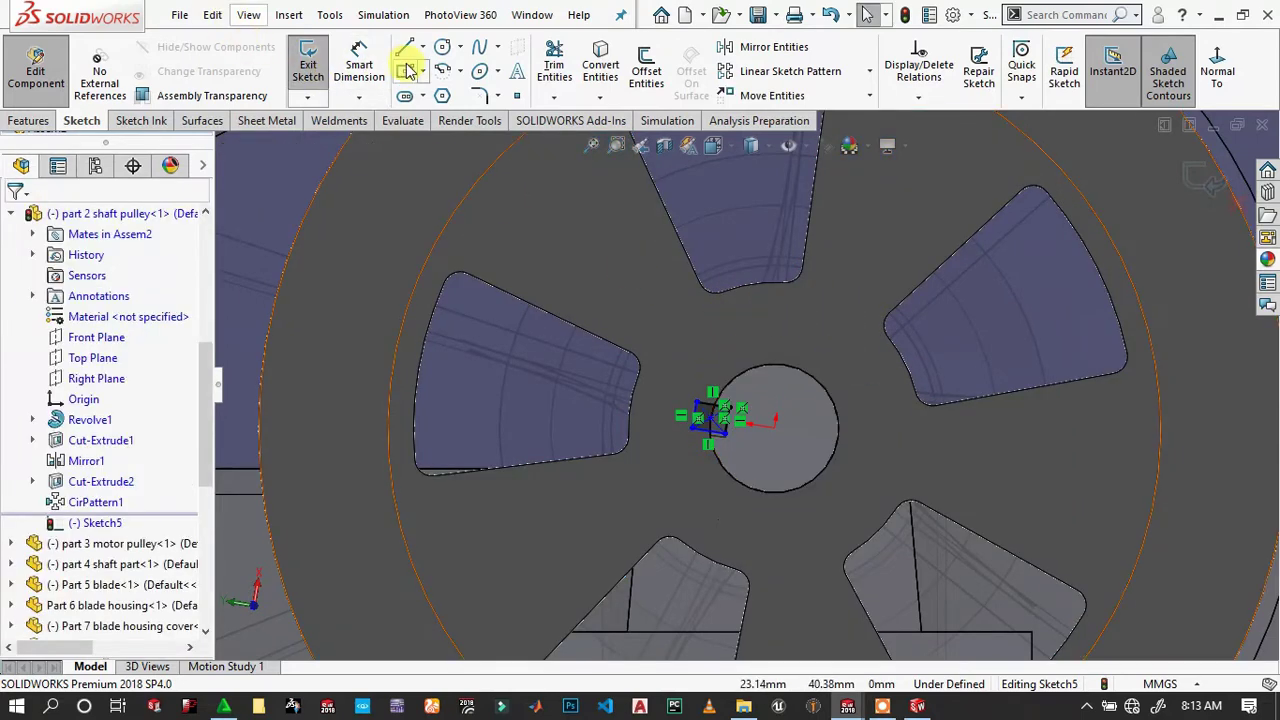
Dimension the keyway rectangle to 1.94 mm and dismiss the geometry warning.
click(378, 62)
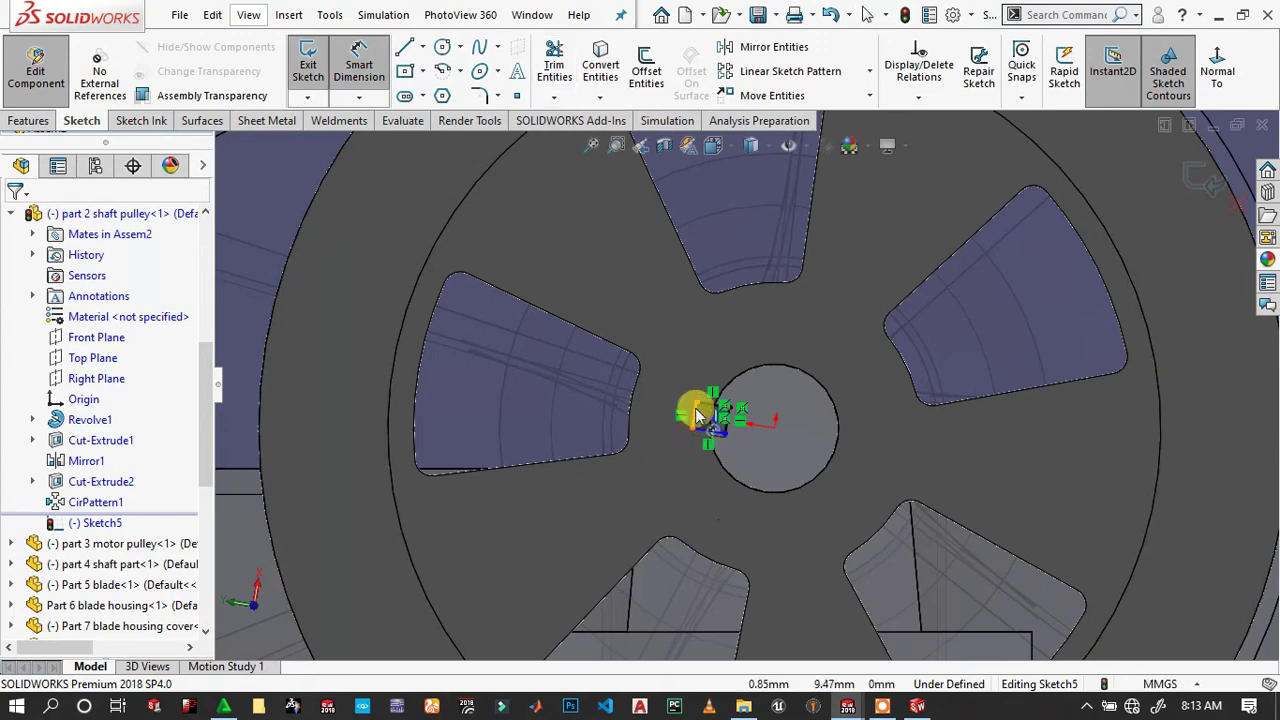
click(705, 418)
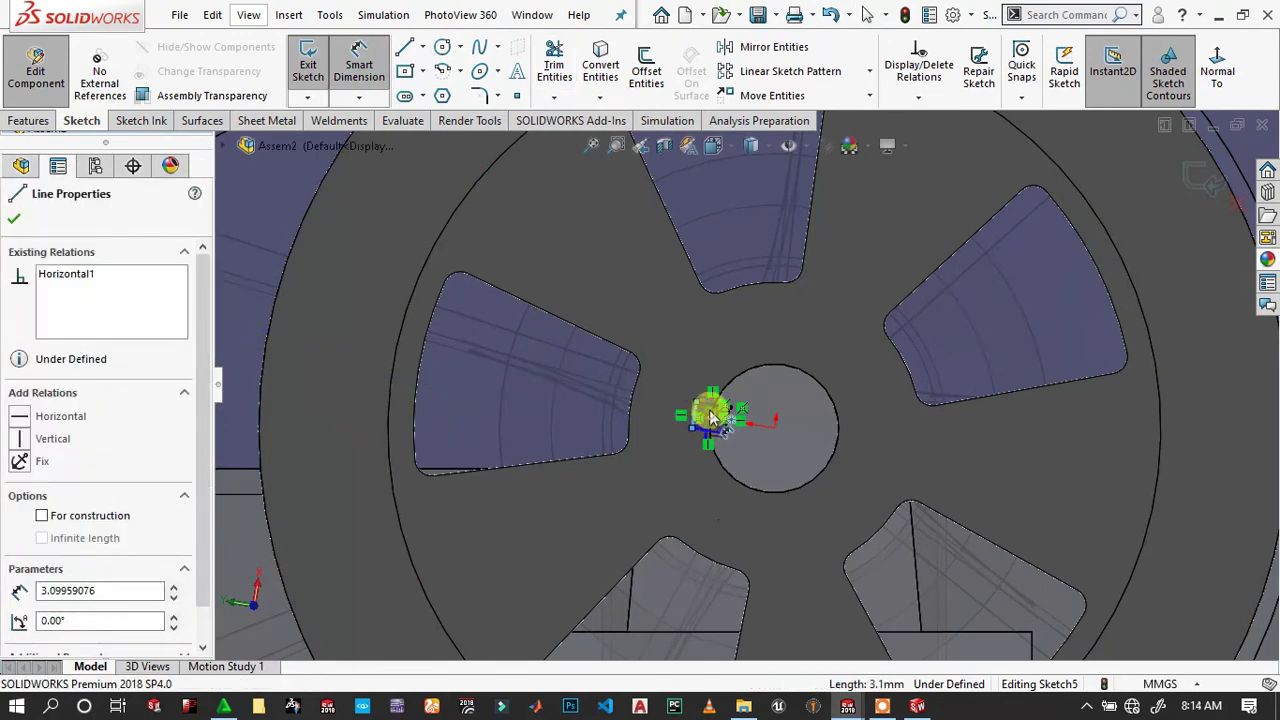
click(717, 360)
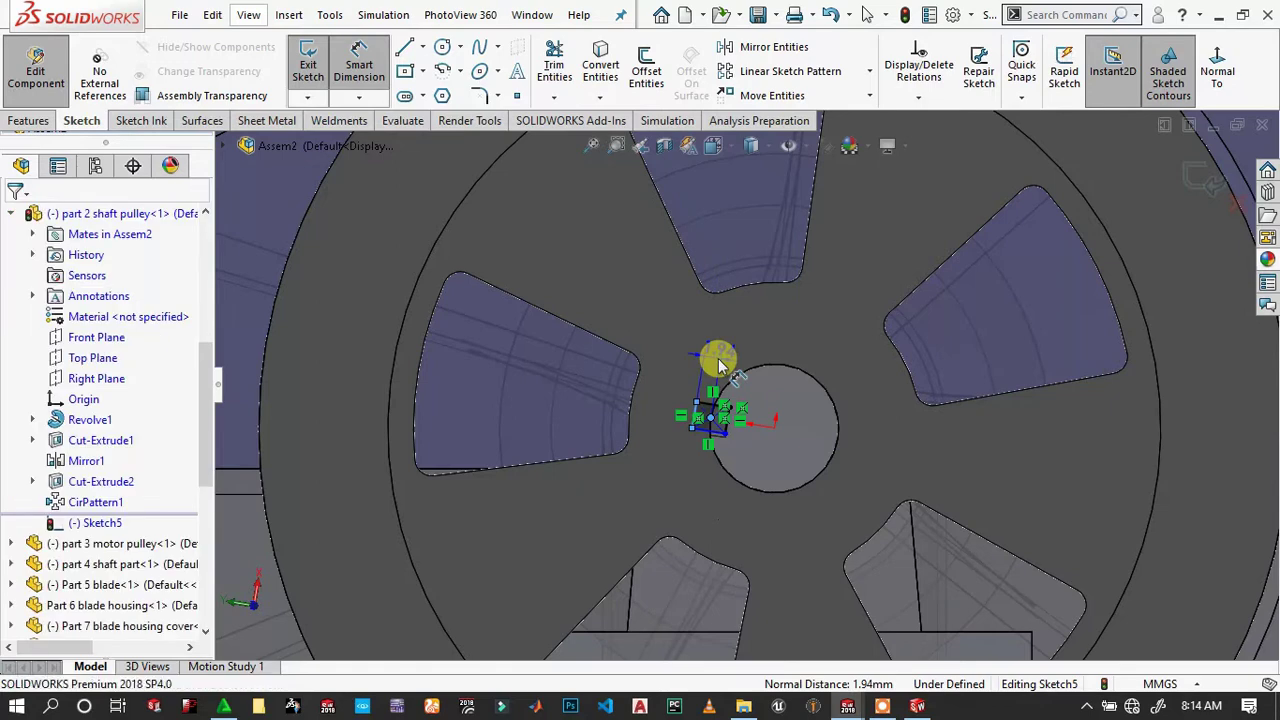
click(718, 358)
click(728, 362)
key(Return)
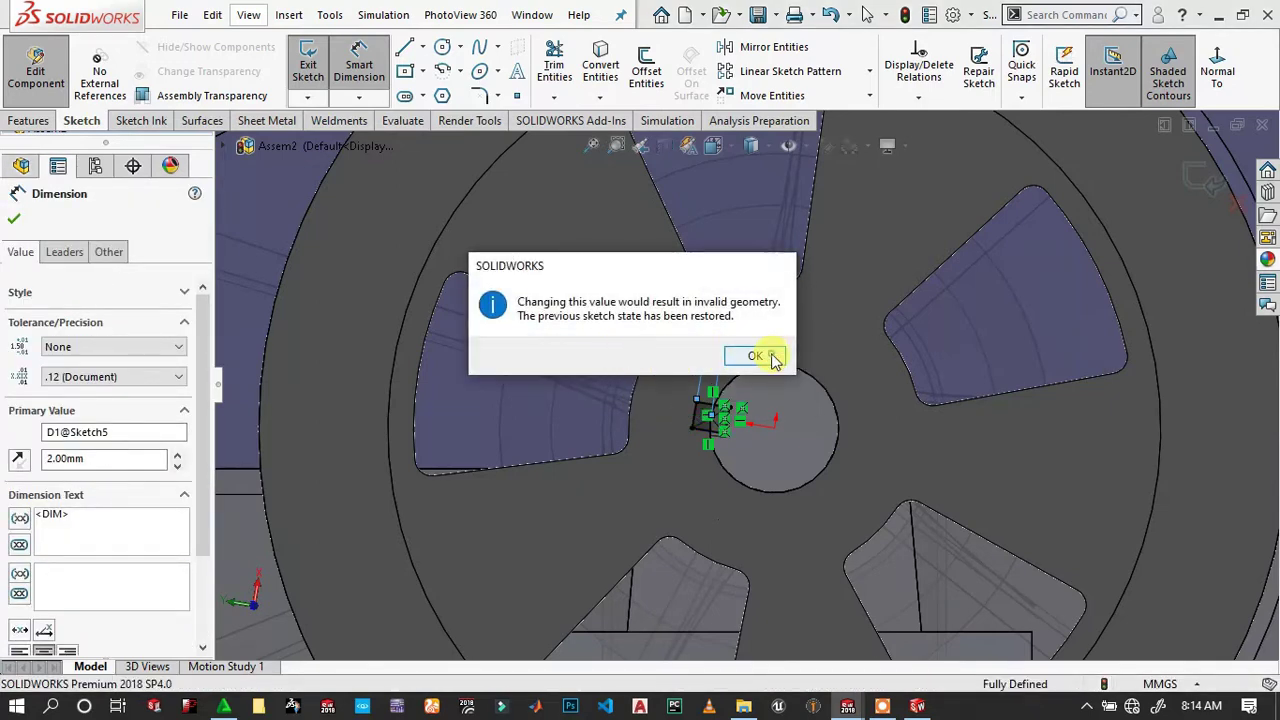
click(775, 358)
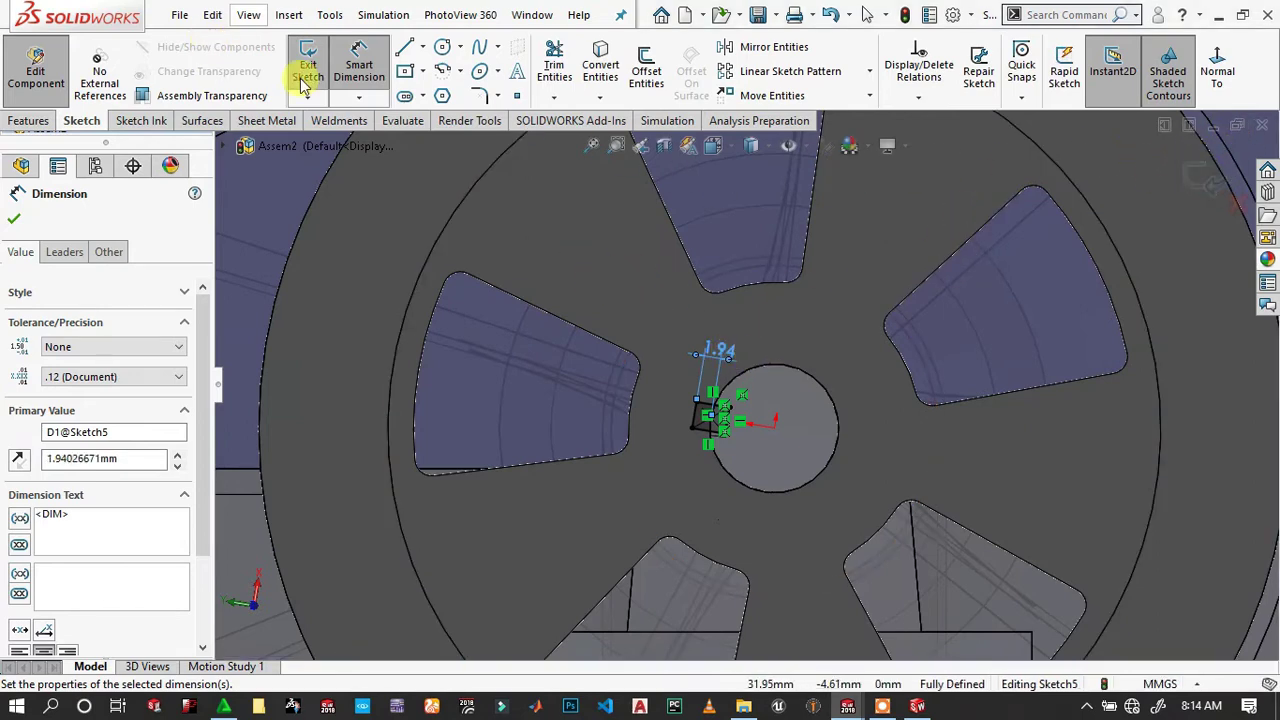
Cut the keyway into the pulley hub with an Up To Next extruded cut.
click(45, 121)
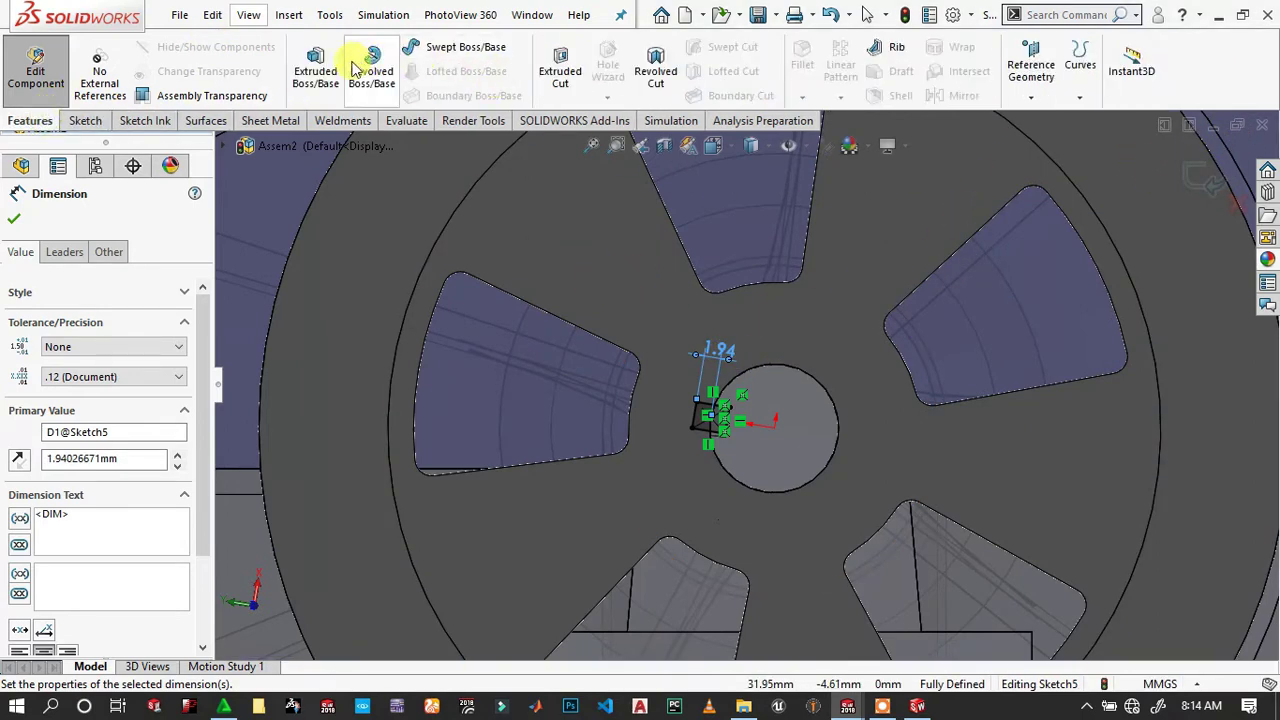
click(560, 70)
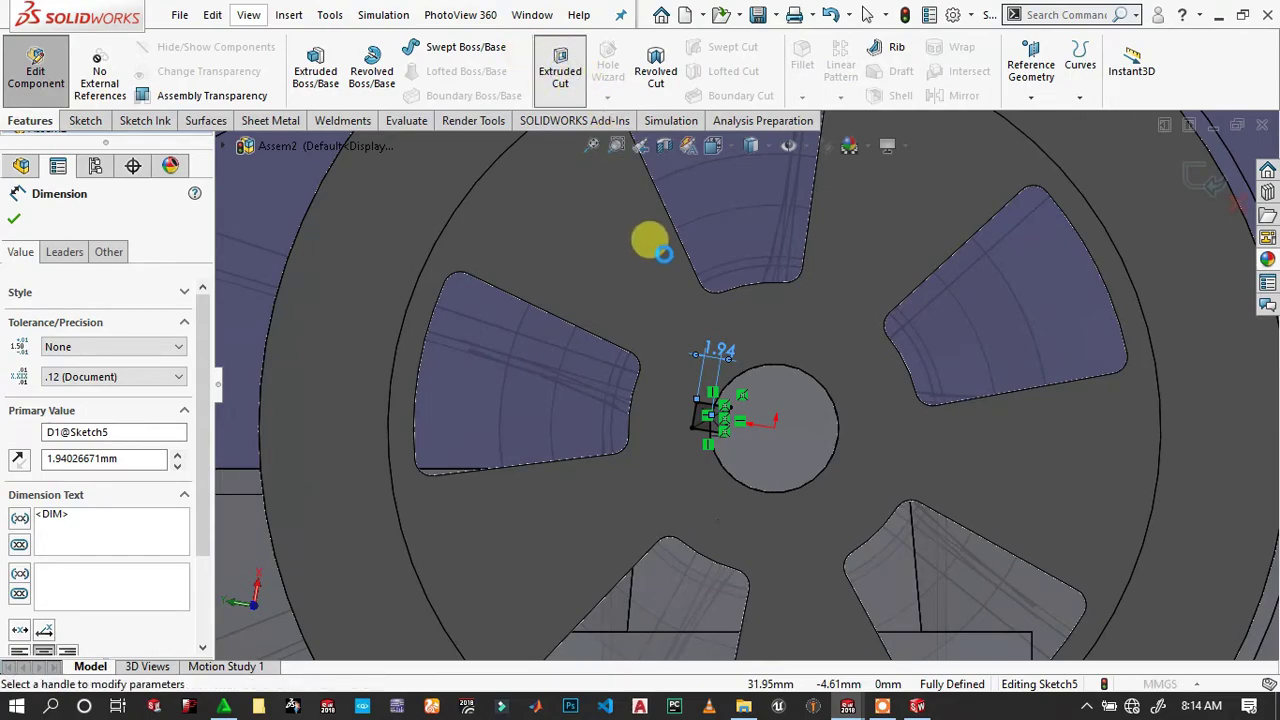
scroll(697, 393, up, 3)
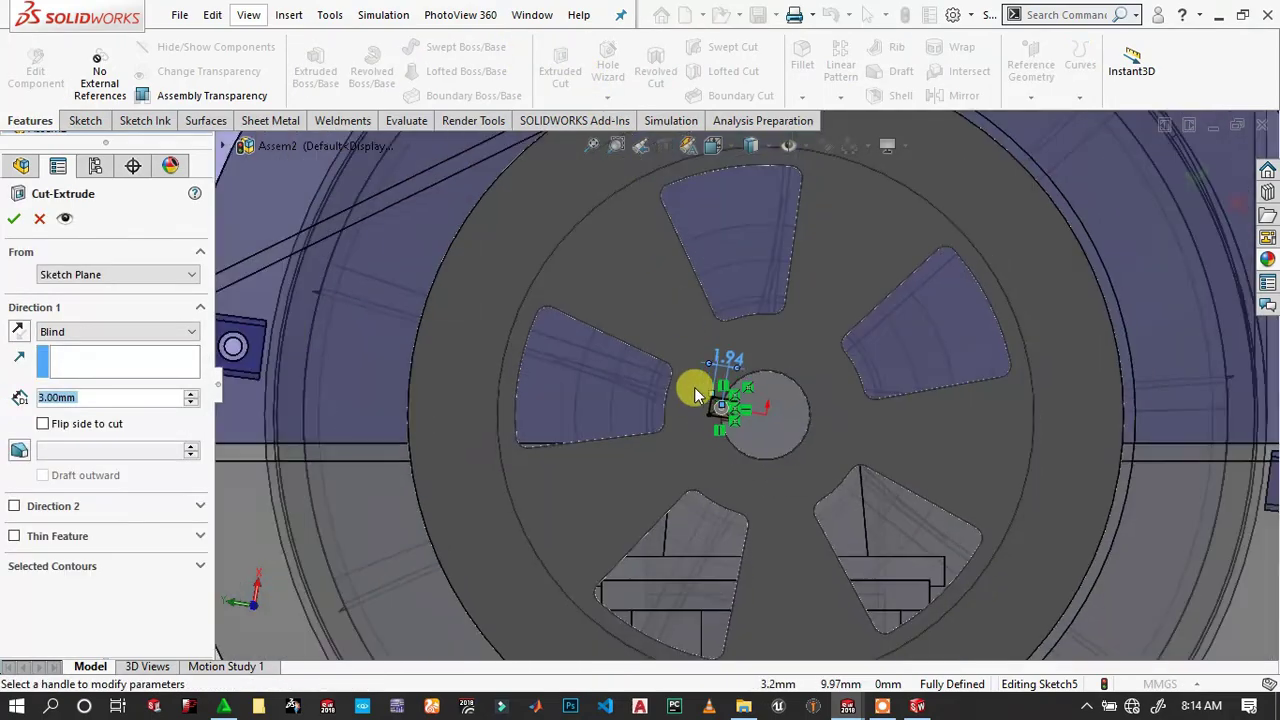
middle_drag(706, 369, 748, 377)
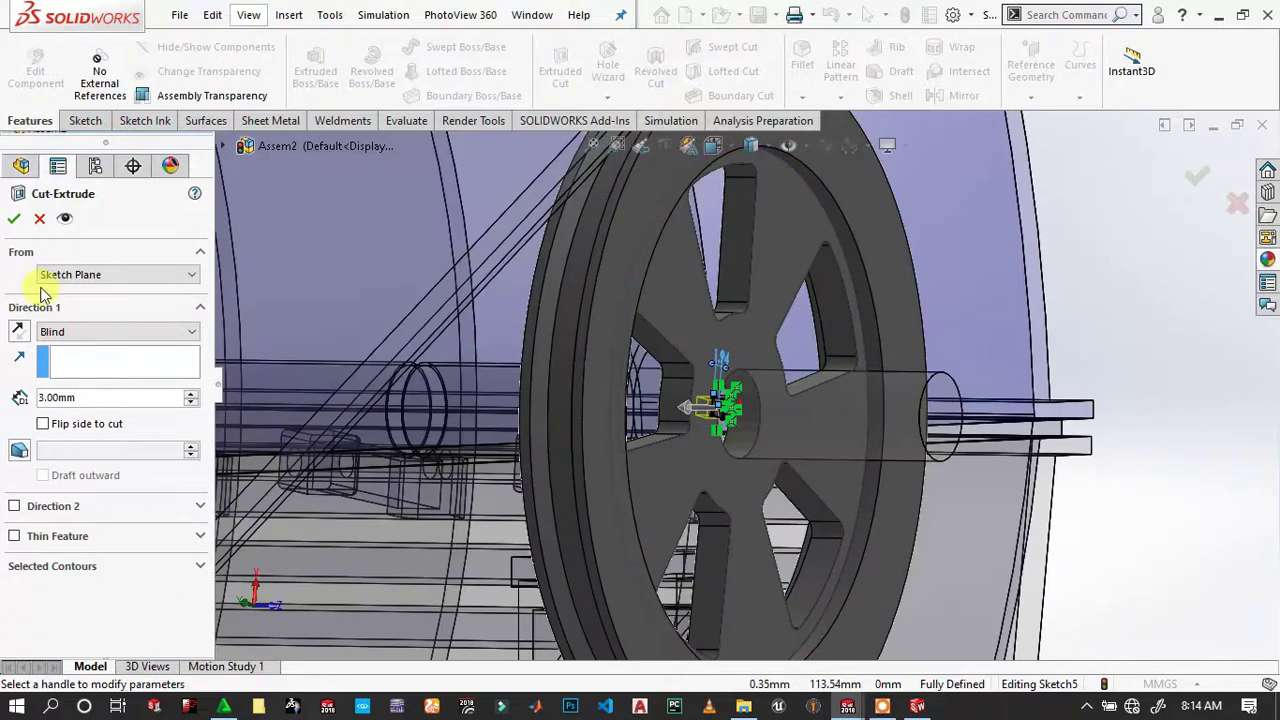
click(95, 334)
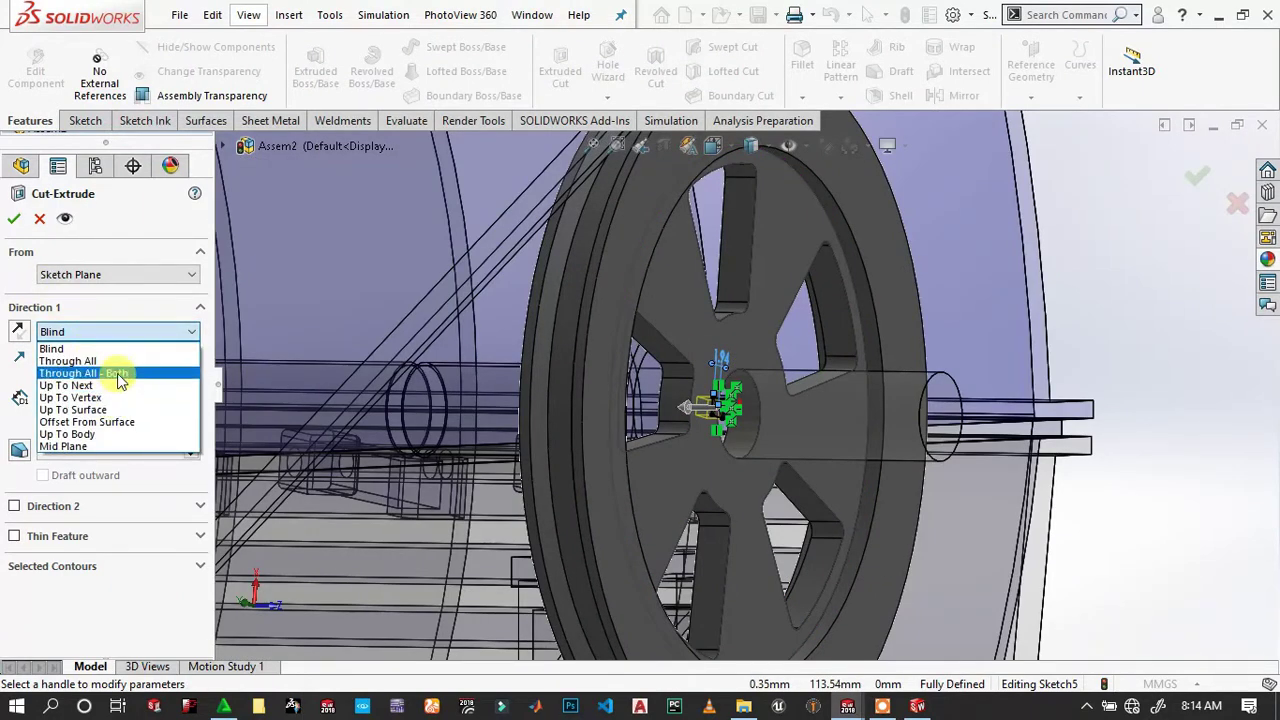
click(100, 385)
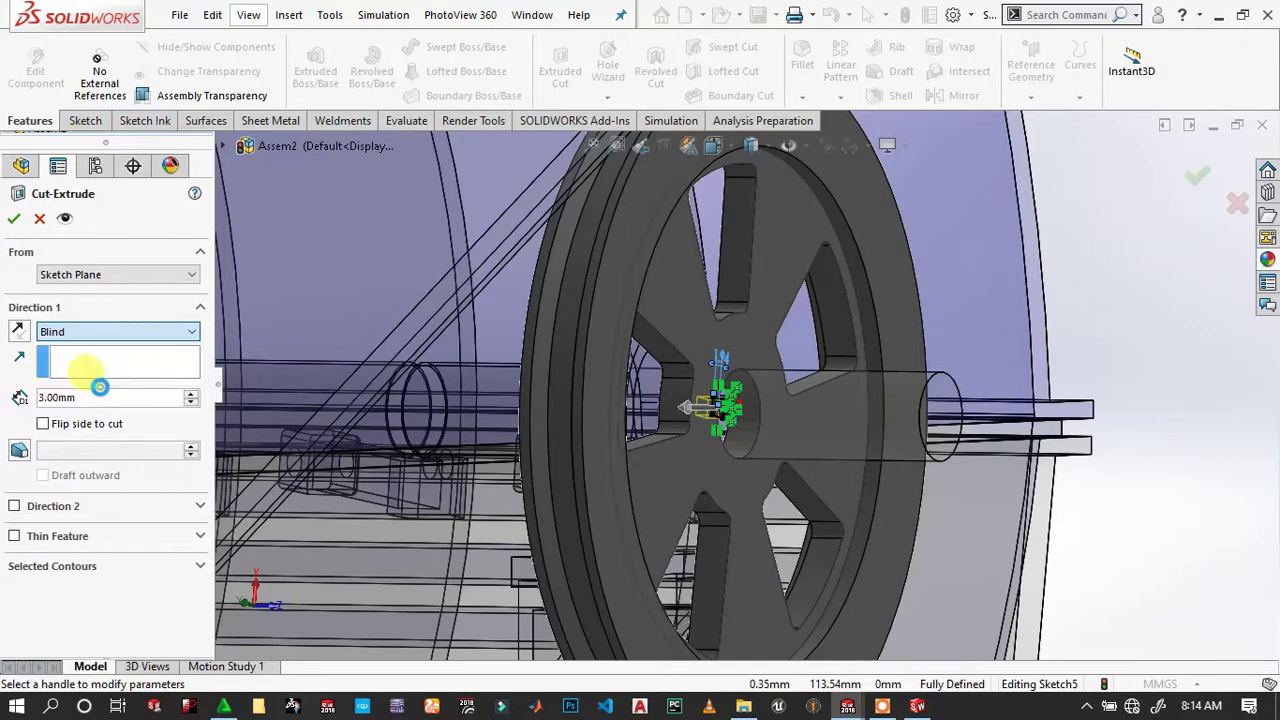
click(16, 219)
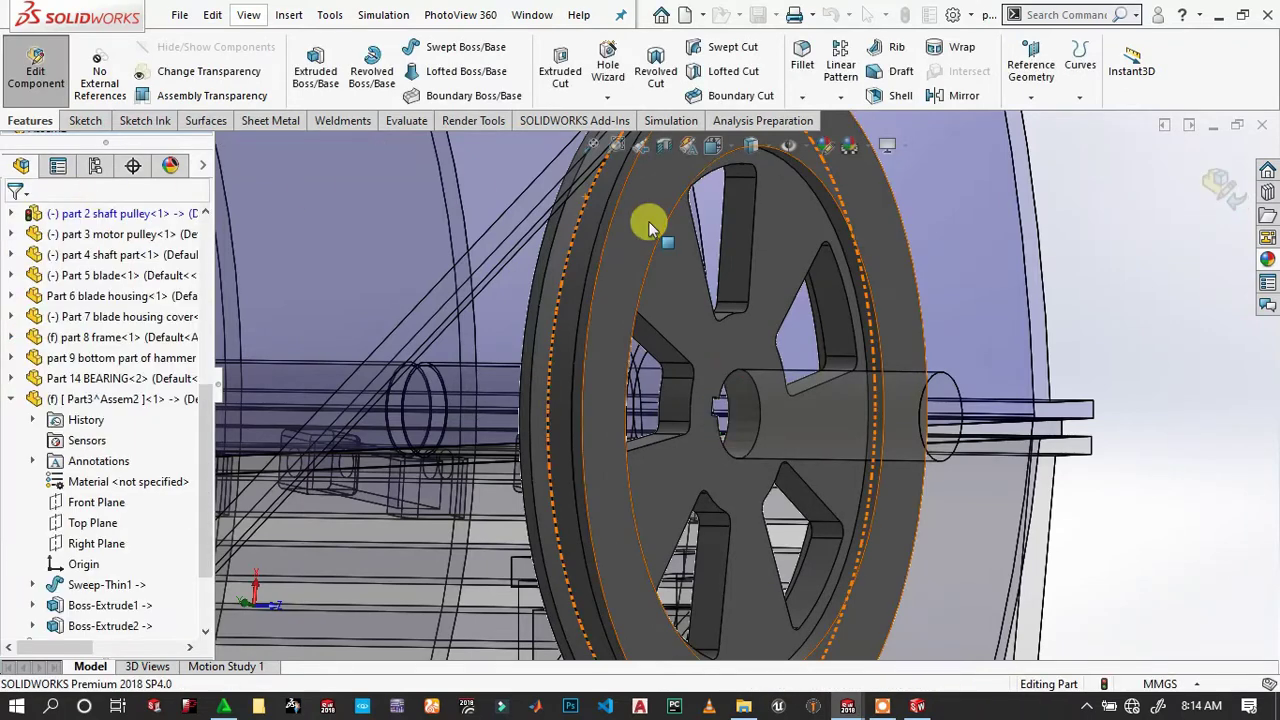
scroll(850, 415, down, 2)
scroll(1037, 400, up, 2)
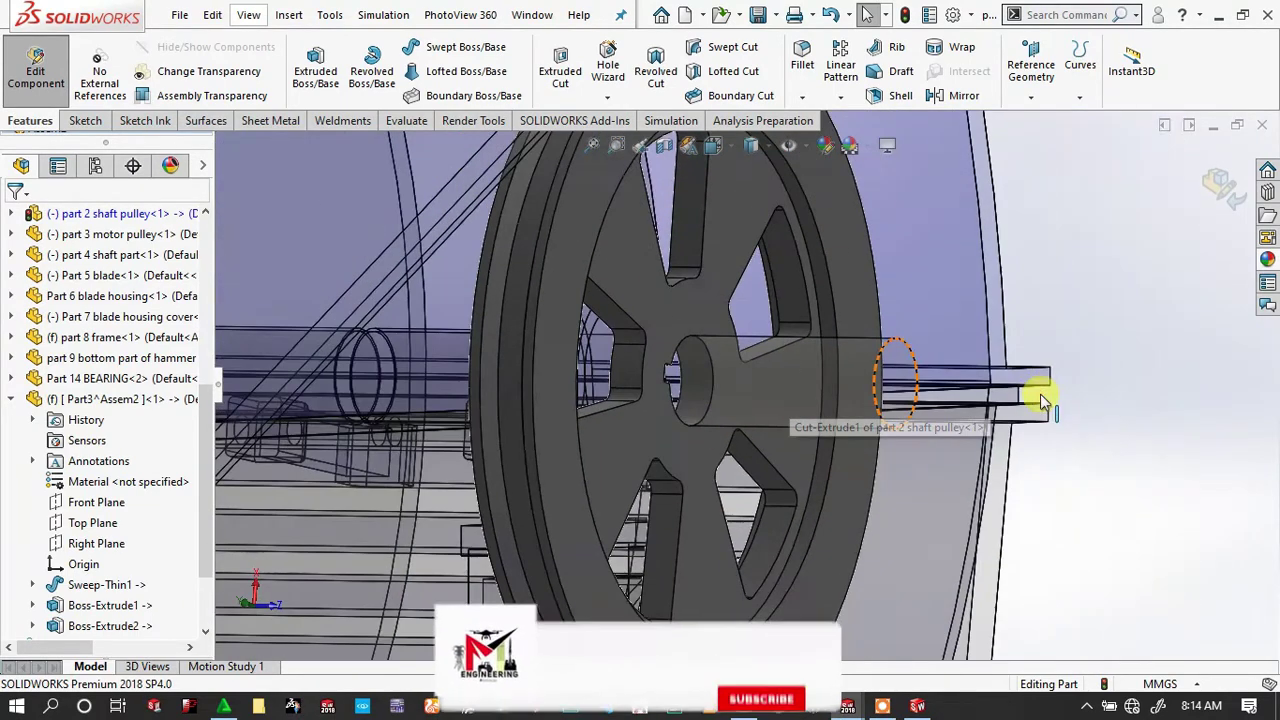
scroll(1260, 195, up, 2)
Return to the assembly, edit the shaft part and start a sketch on its end face.
click(1228, 200)
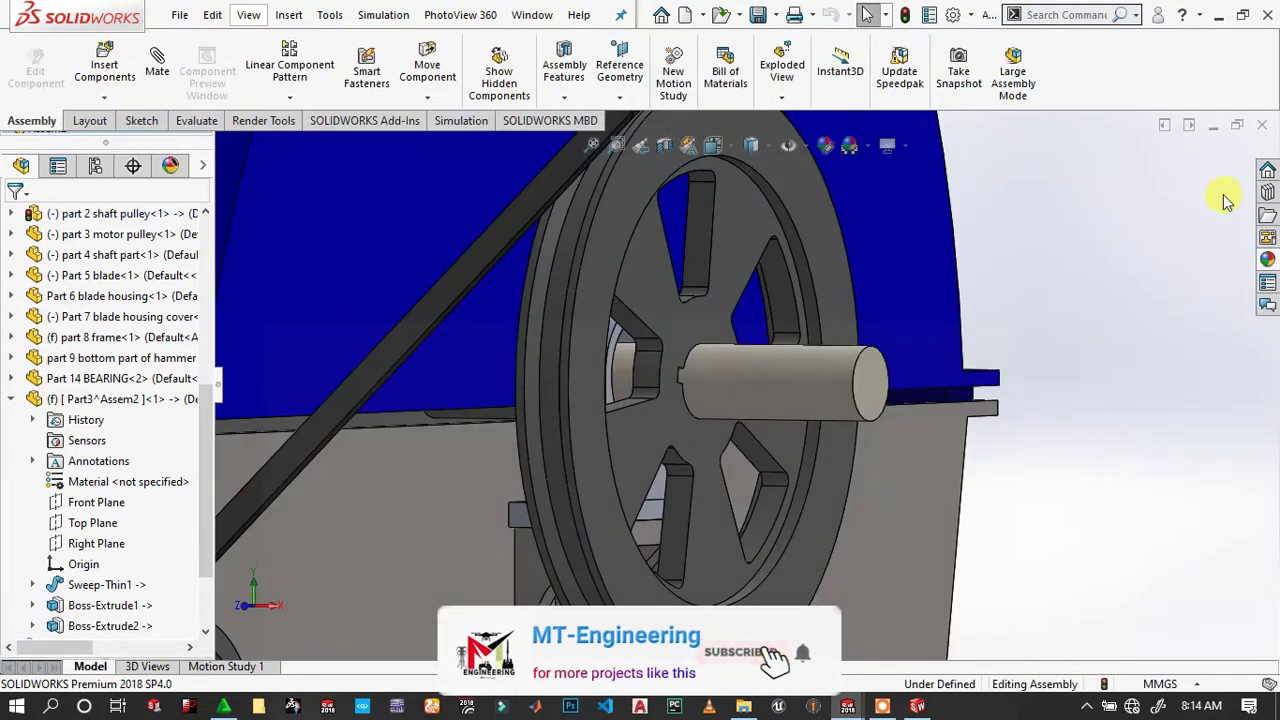
click(862, 385)
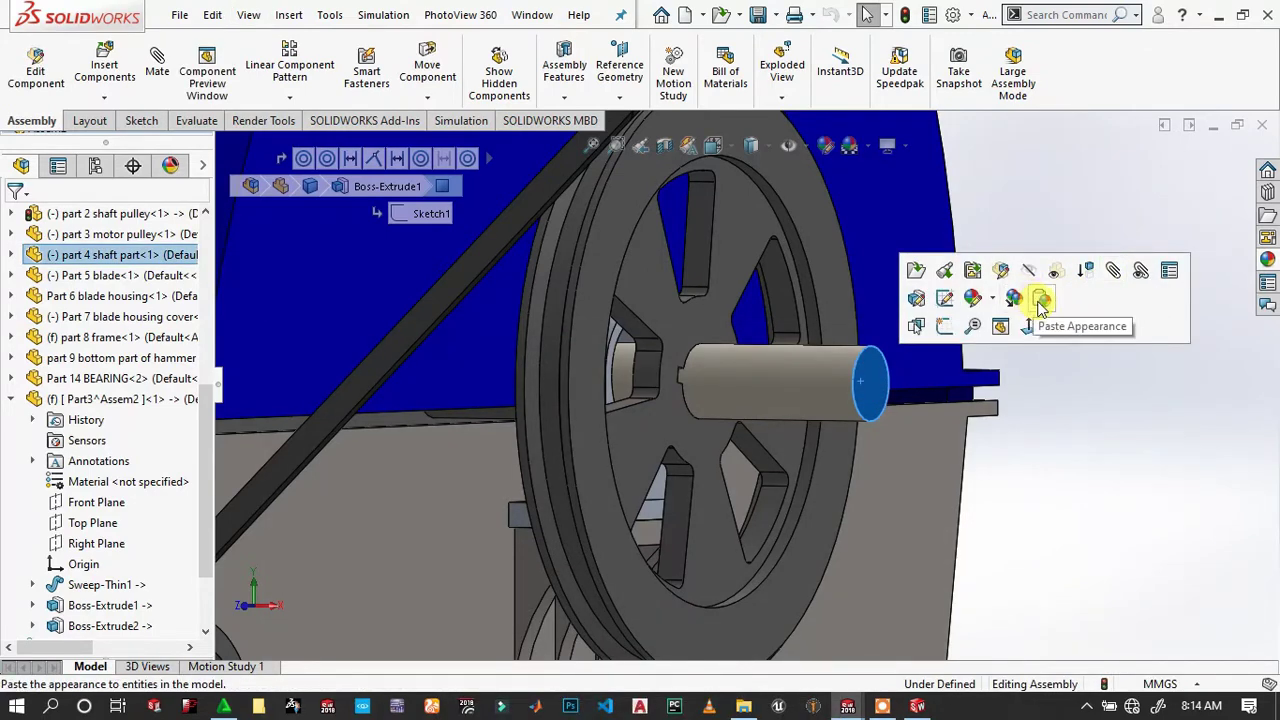
click(1000, 270)
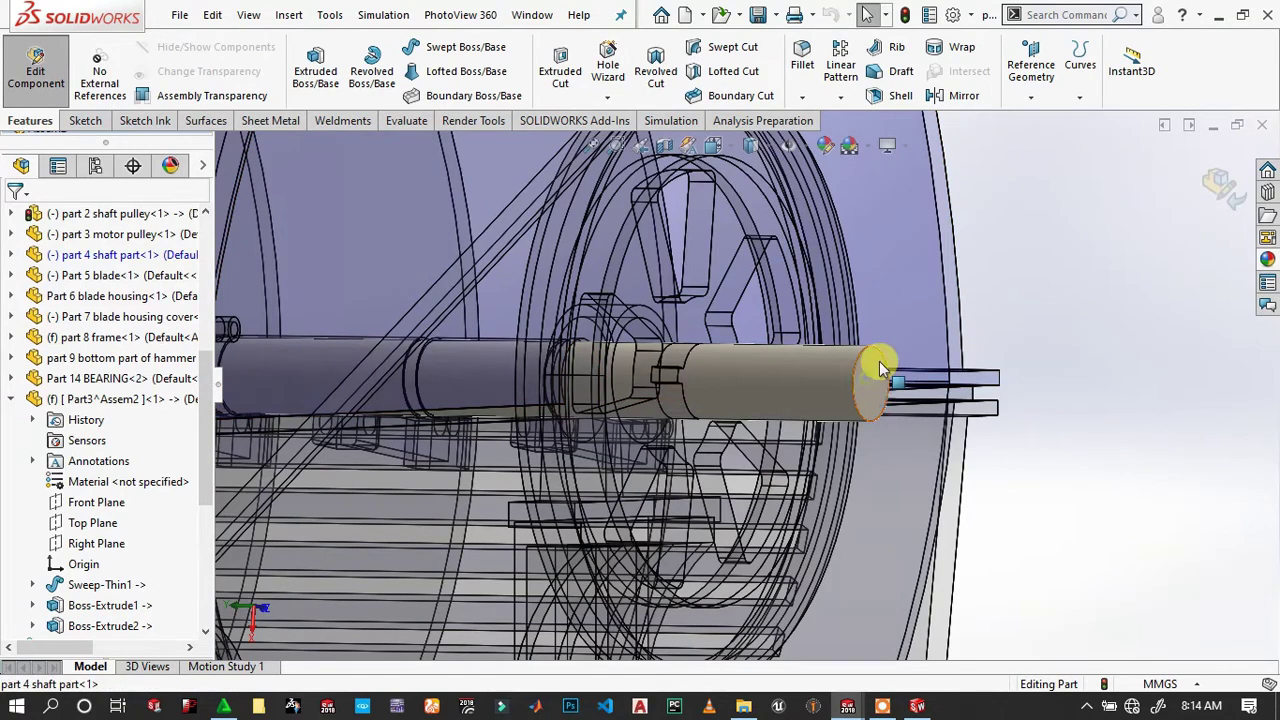
click(870, 378)
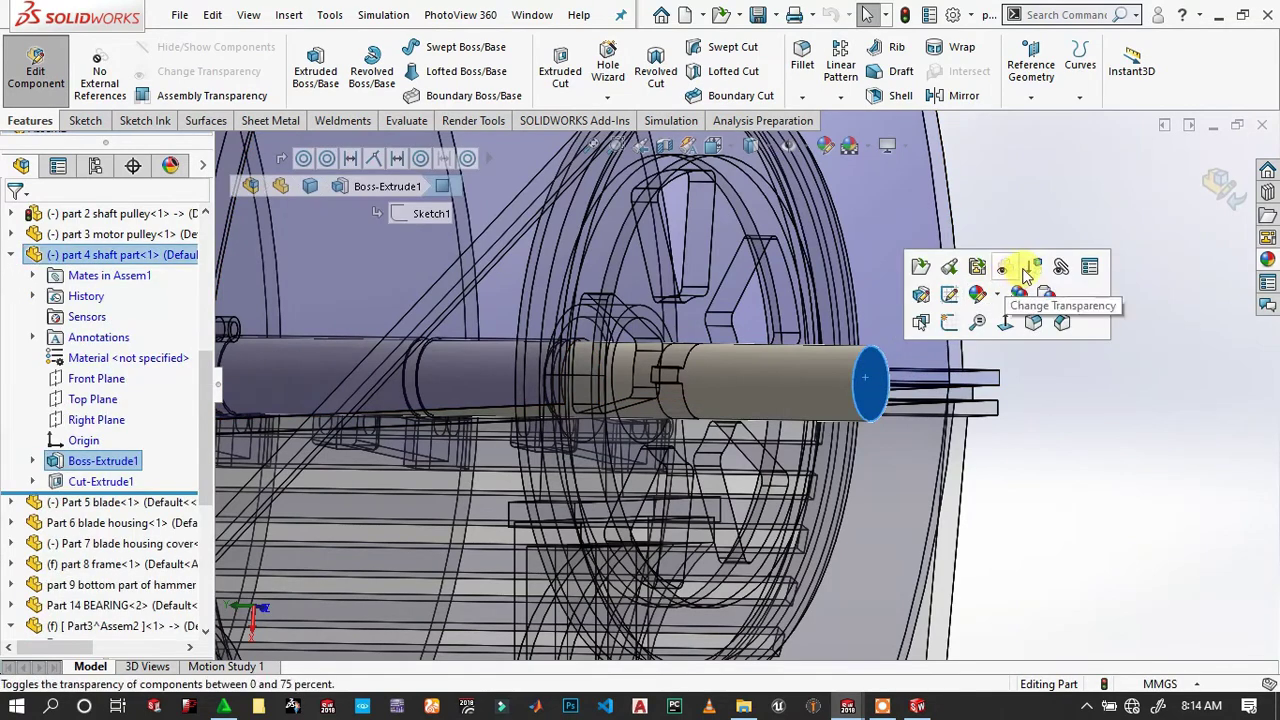
click(949, 320)
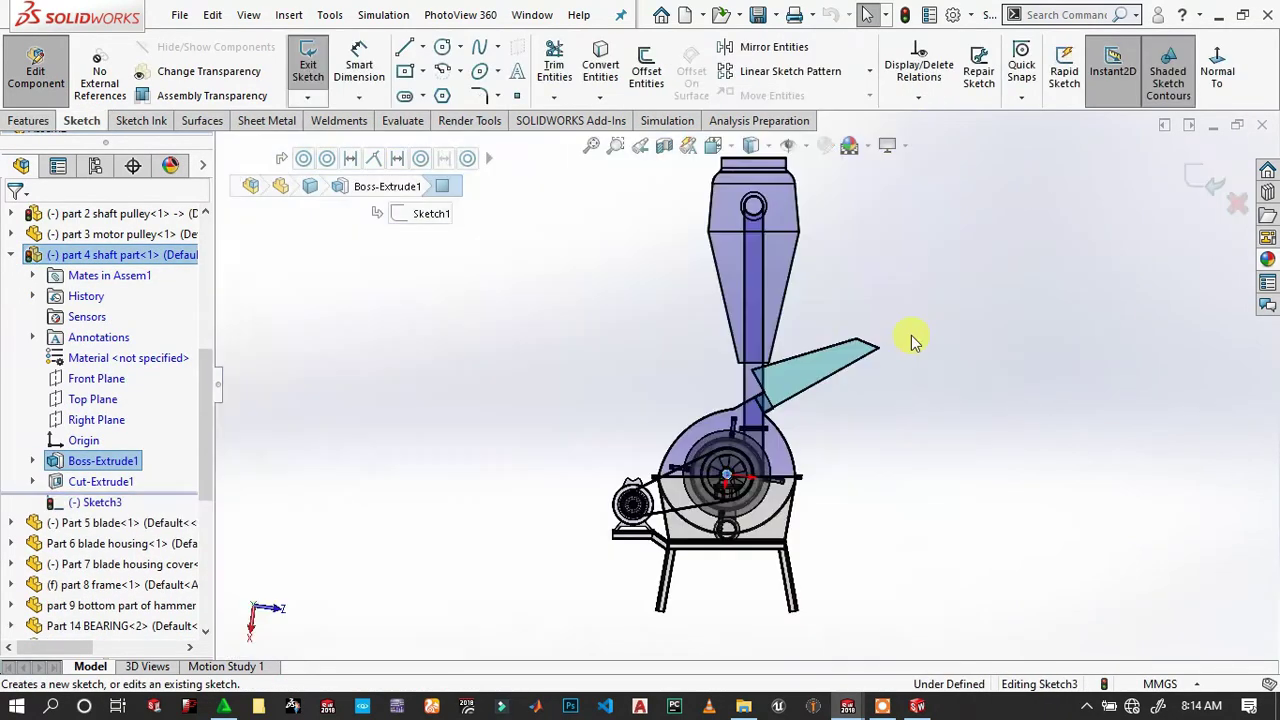
scroll(663, 423, down, 3)
scroll(457, 549, down, 2)
scroll(551, 560, down, 3)
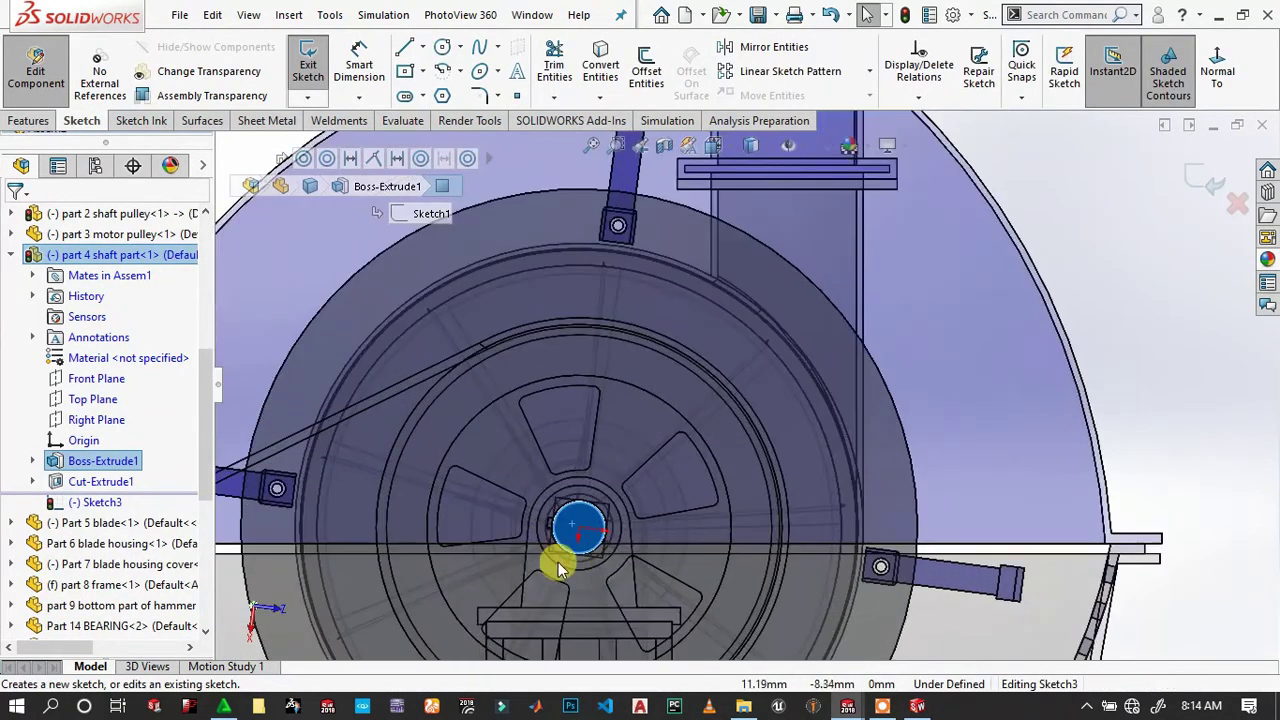
scroll(612, 488, down, 2)
scroll(610, 487, down, 1)
scroll(608, 486, down, 2)
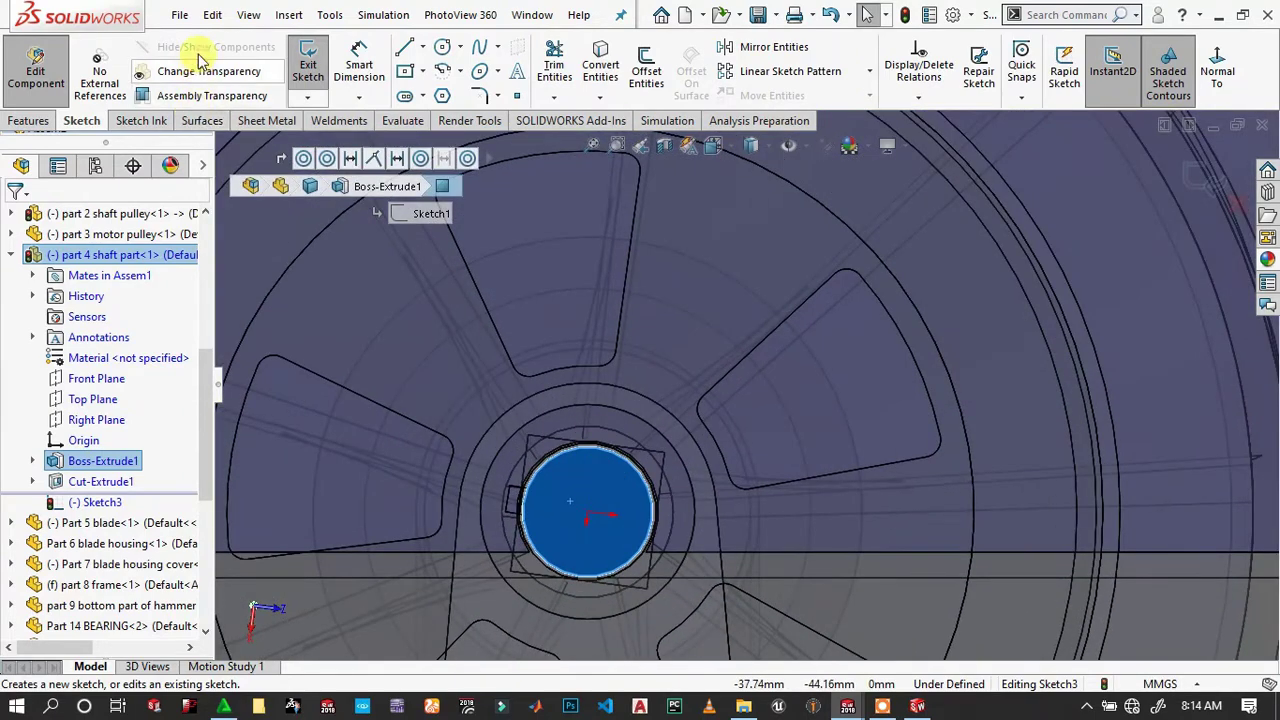
Draw a small key rectangle at the shaft's edge.
click(408, 78)
scroll(534, 506, down, 1)
scroll(540, 500, down, 2)
scroll(590, 484, down, 1)
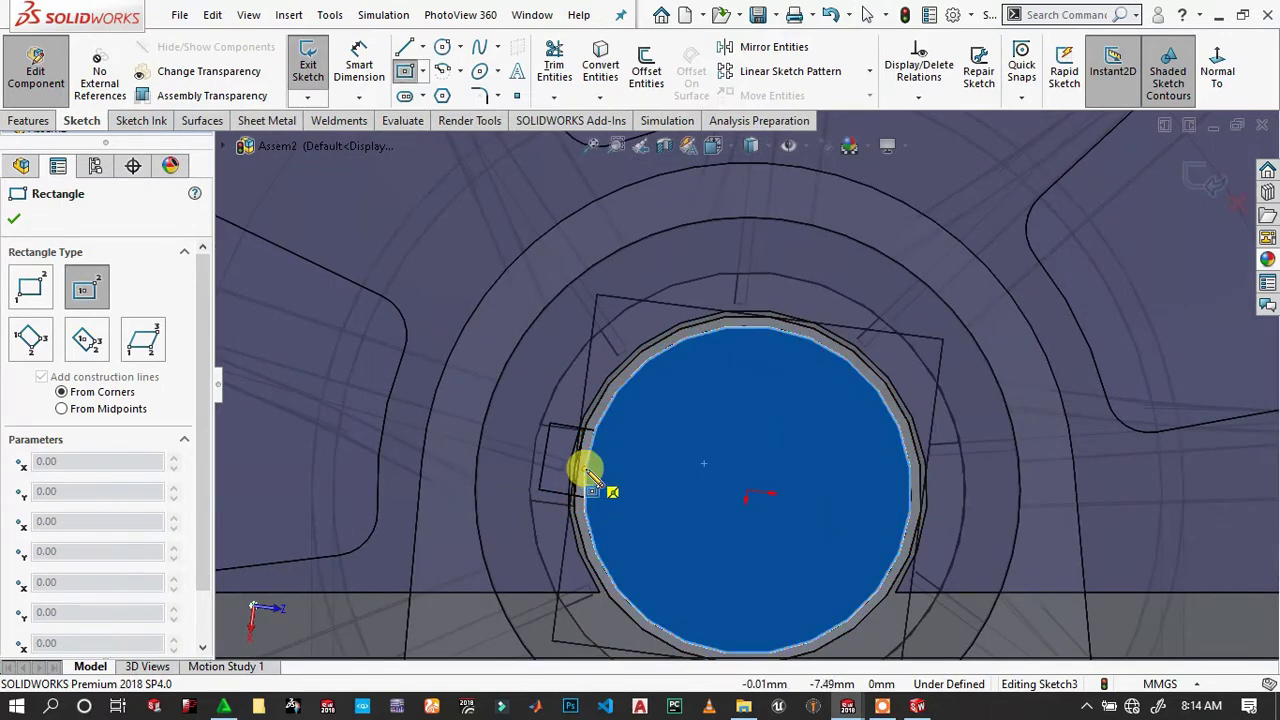
drag(590, 476, 551, 425)
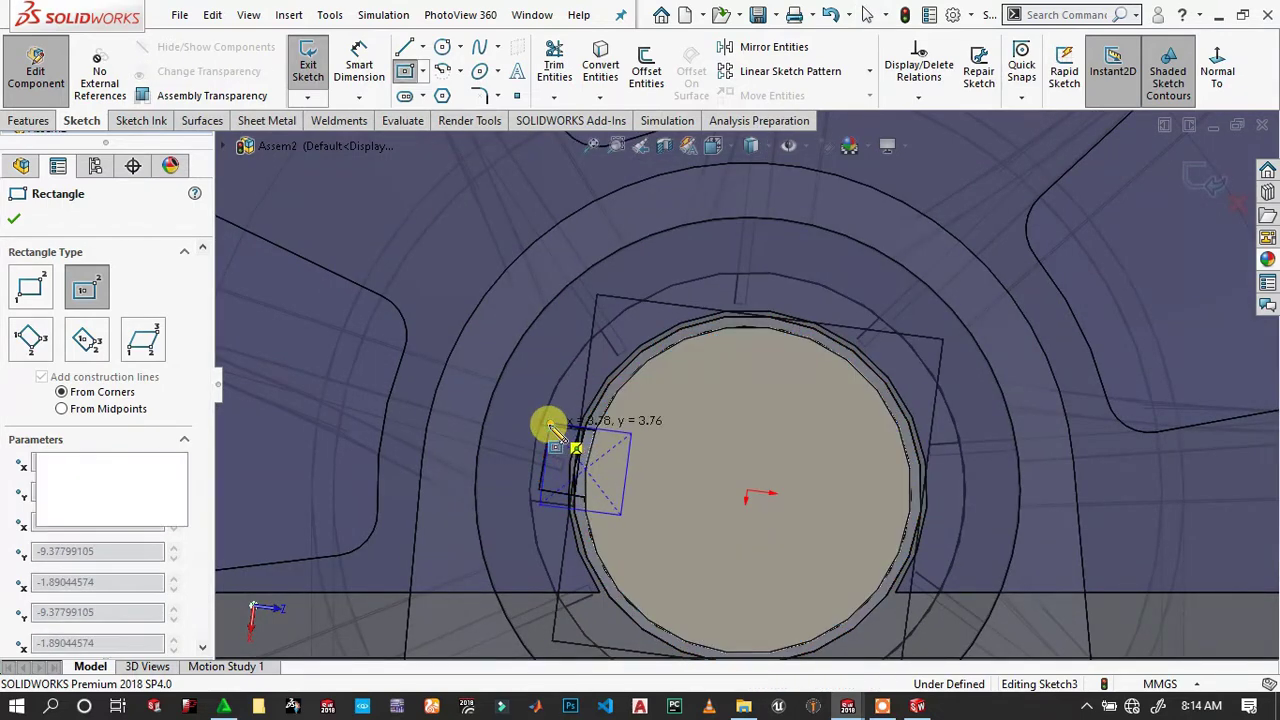
click(551, 425)
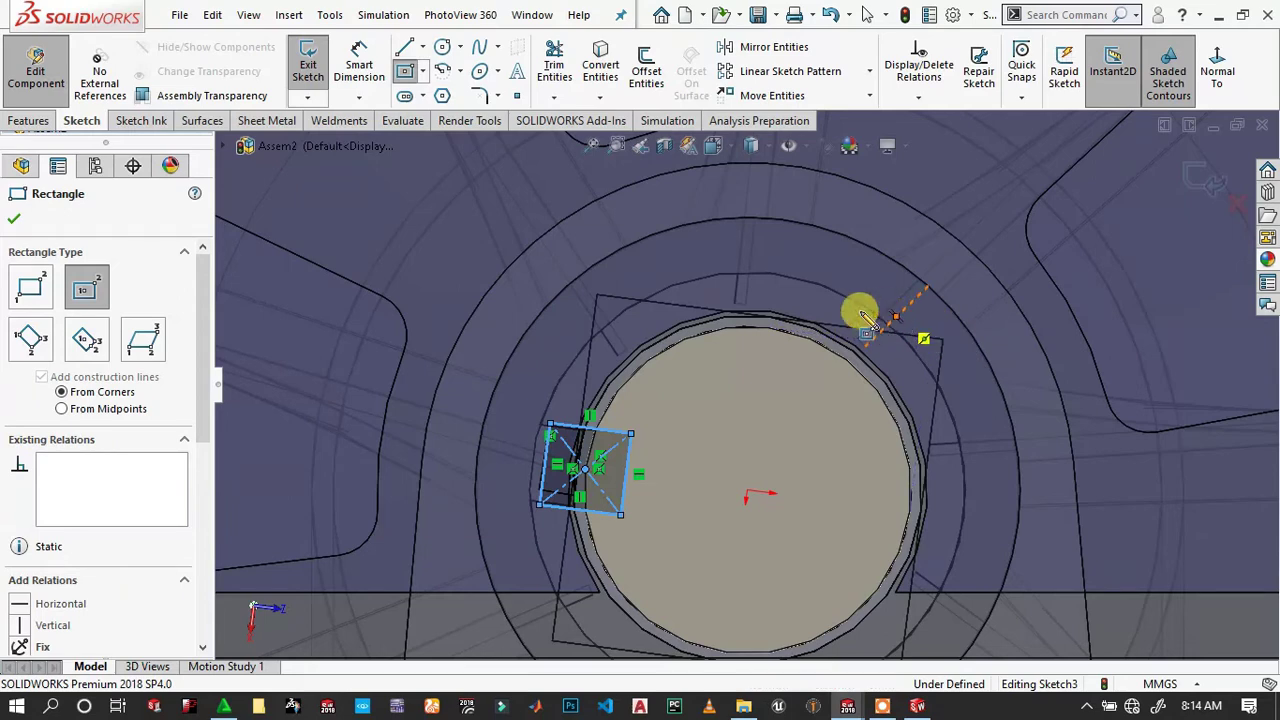
key(Escape)
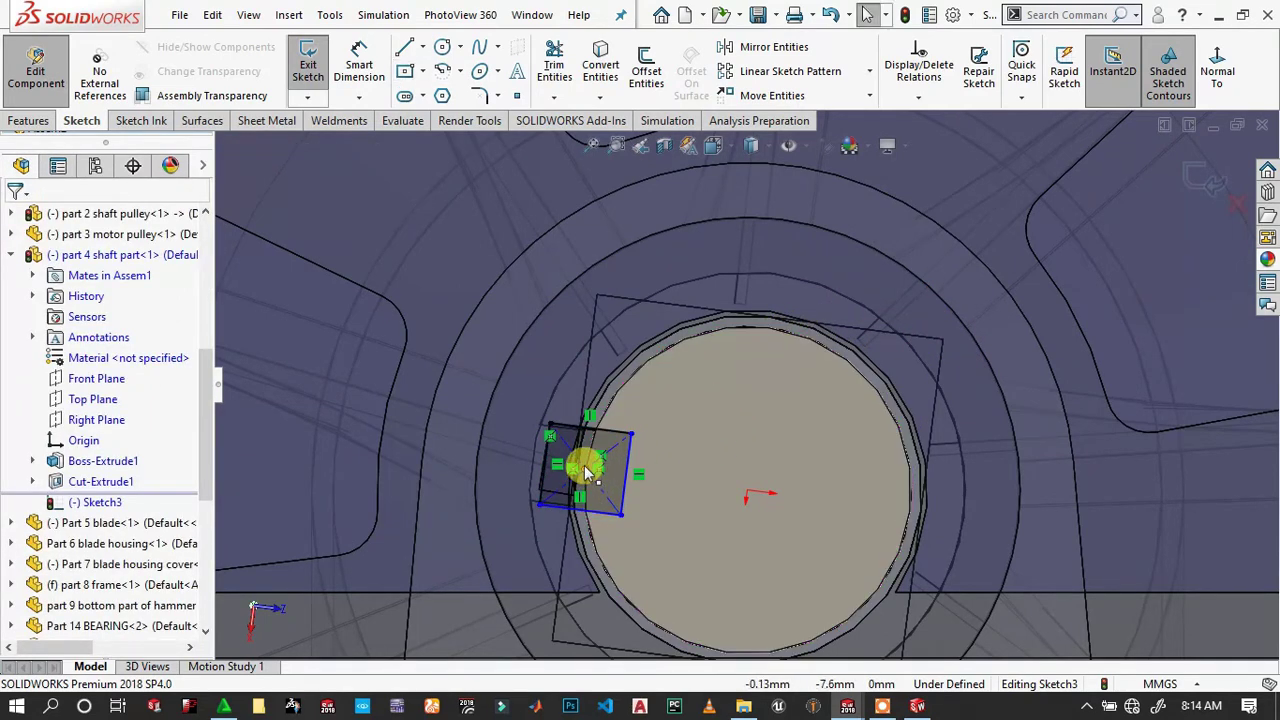
Make the rectangle's centre point vertical with the shaft origin and exit the sketch.
click(587, 471)
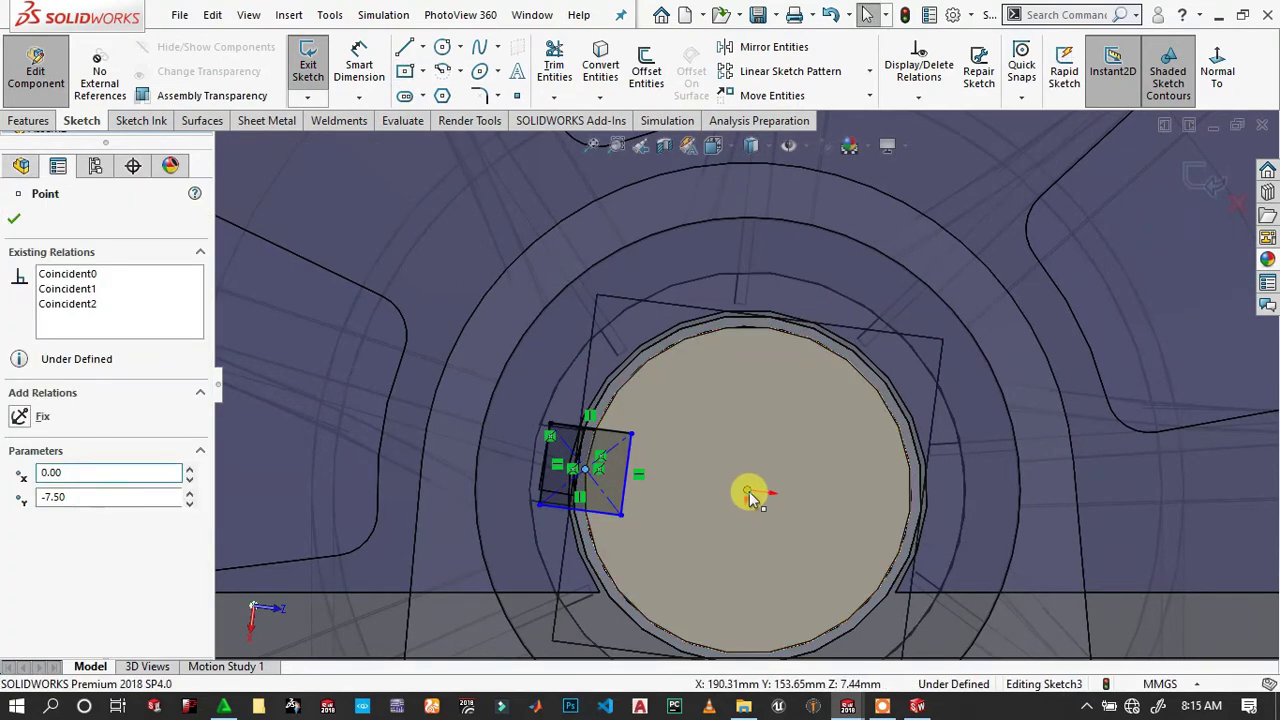
ctrl+click(748, 494)
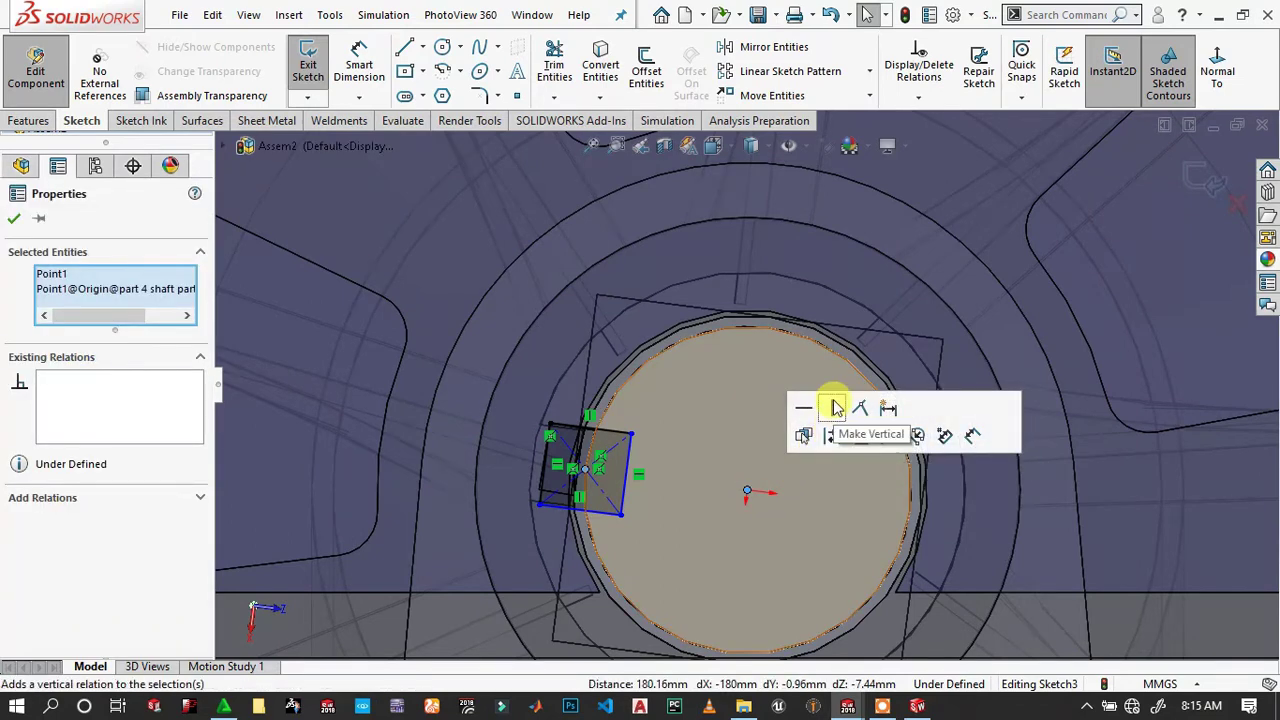
click(835, 407)
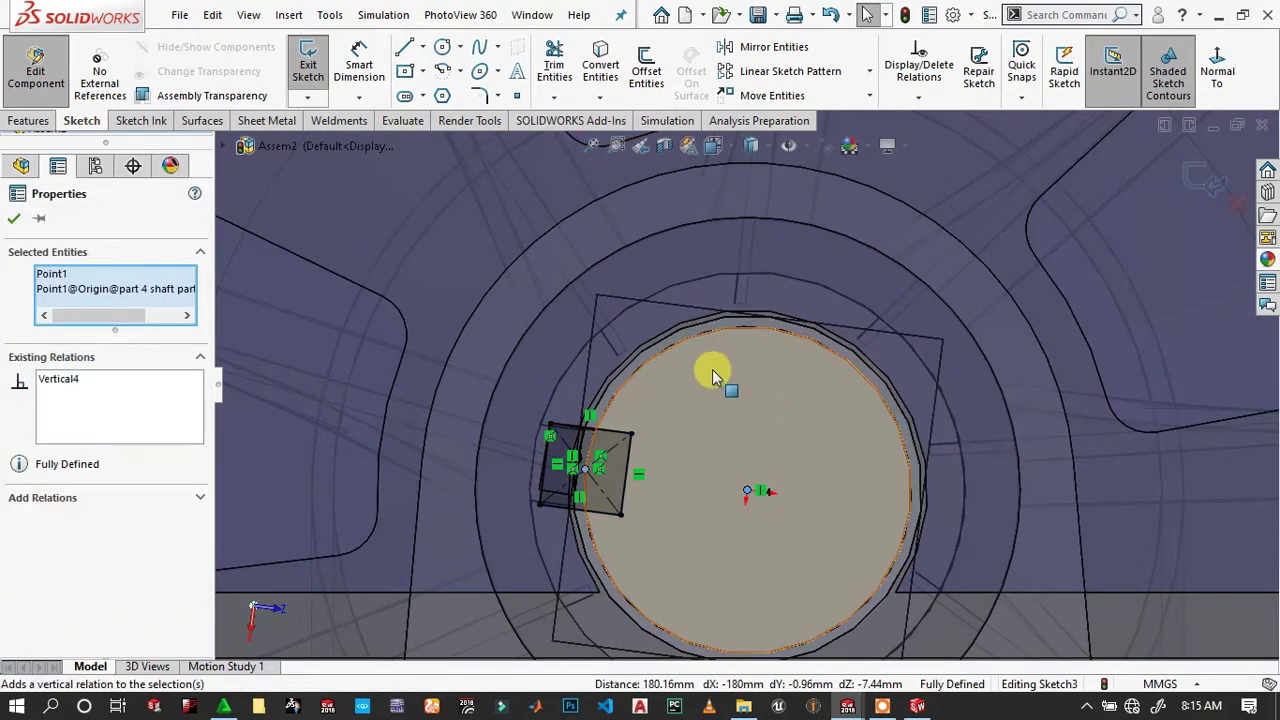
click(1229, 188)
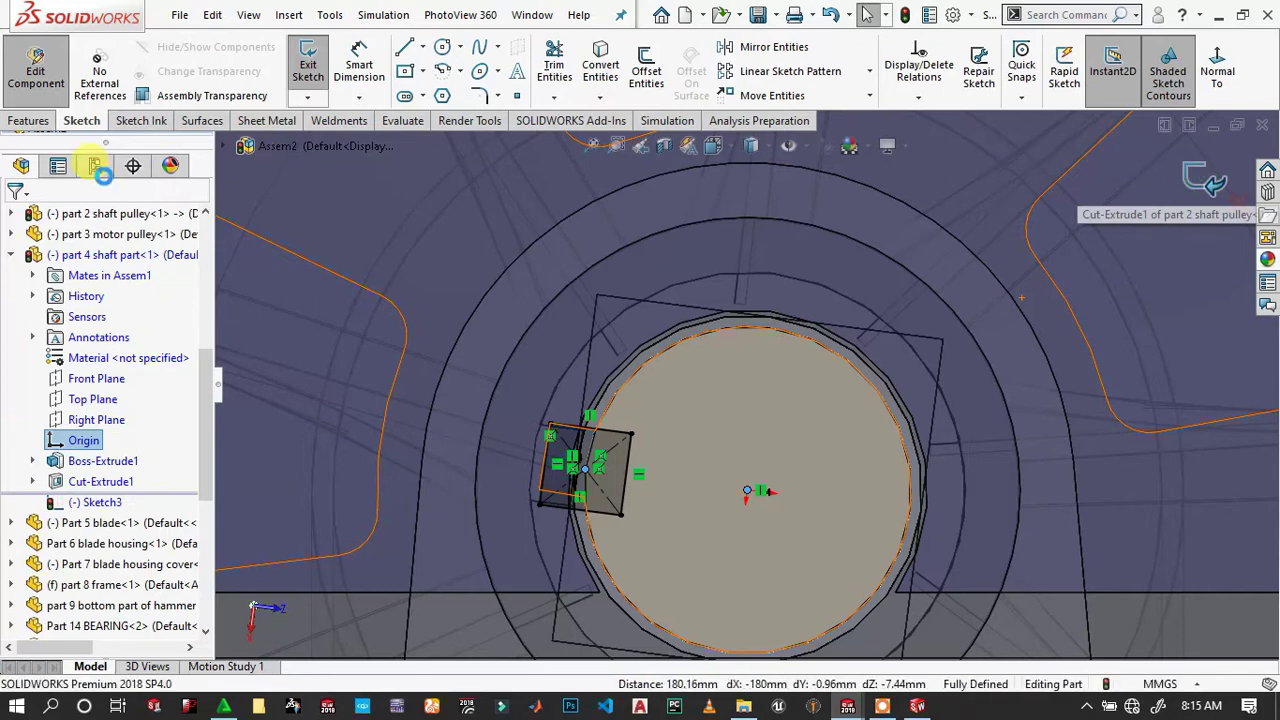
click(25, 120)
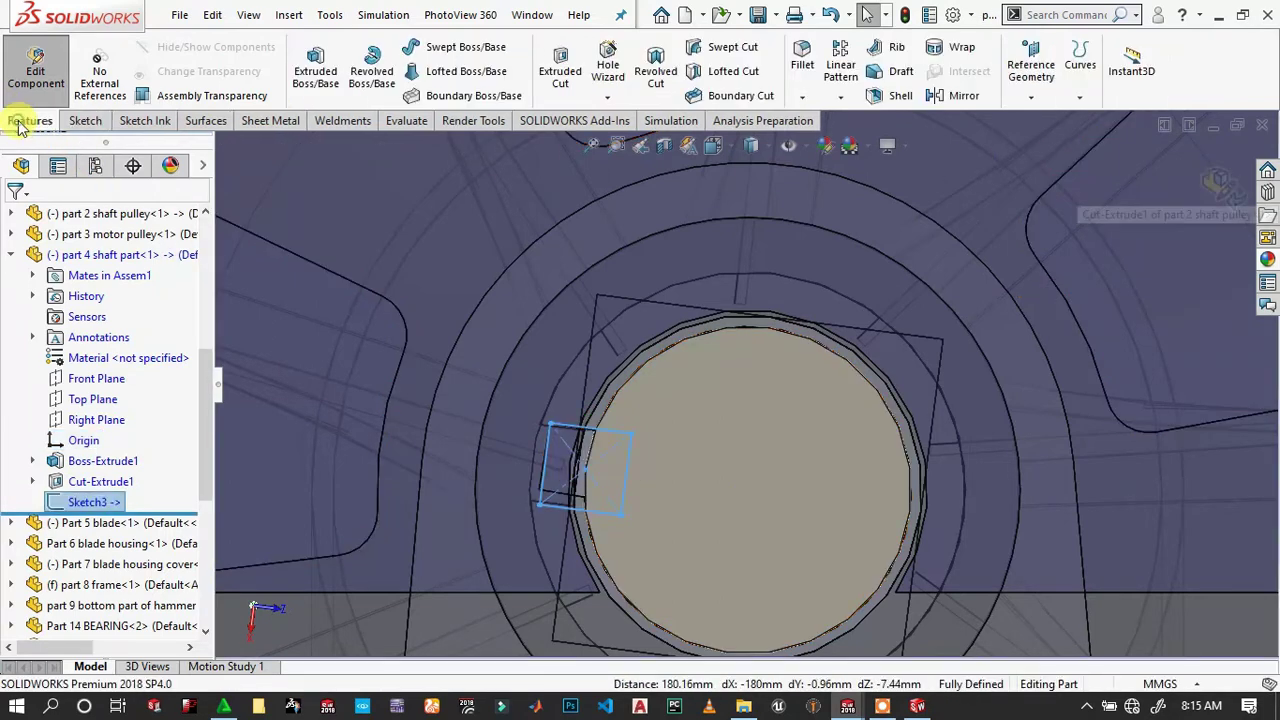
Cut the shaft keyway 13 mm deep as a blind extruded cut, then return to the assembly.
click(561, 78)
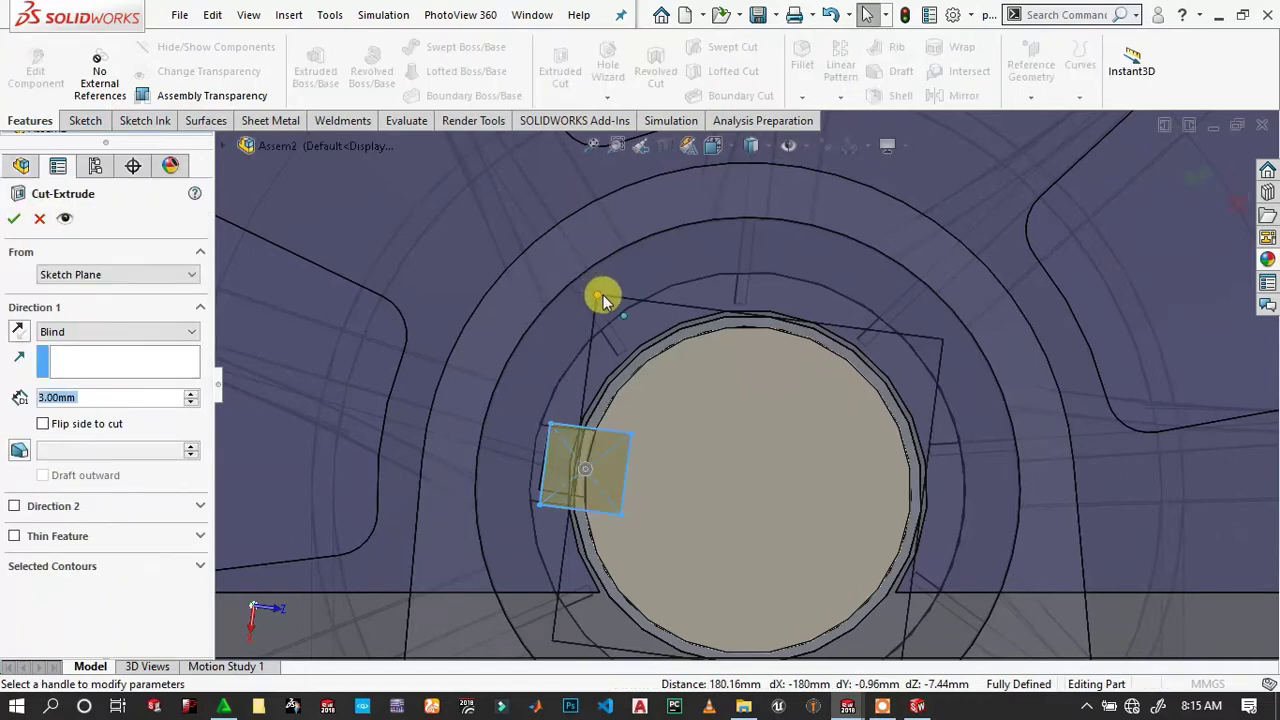
scroll(610, 330, up, 3)
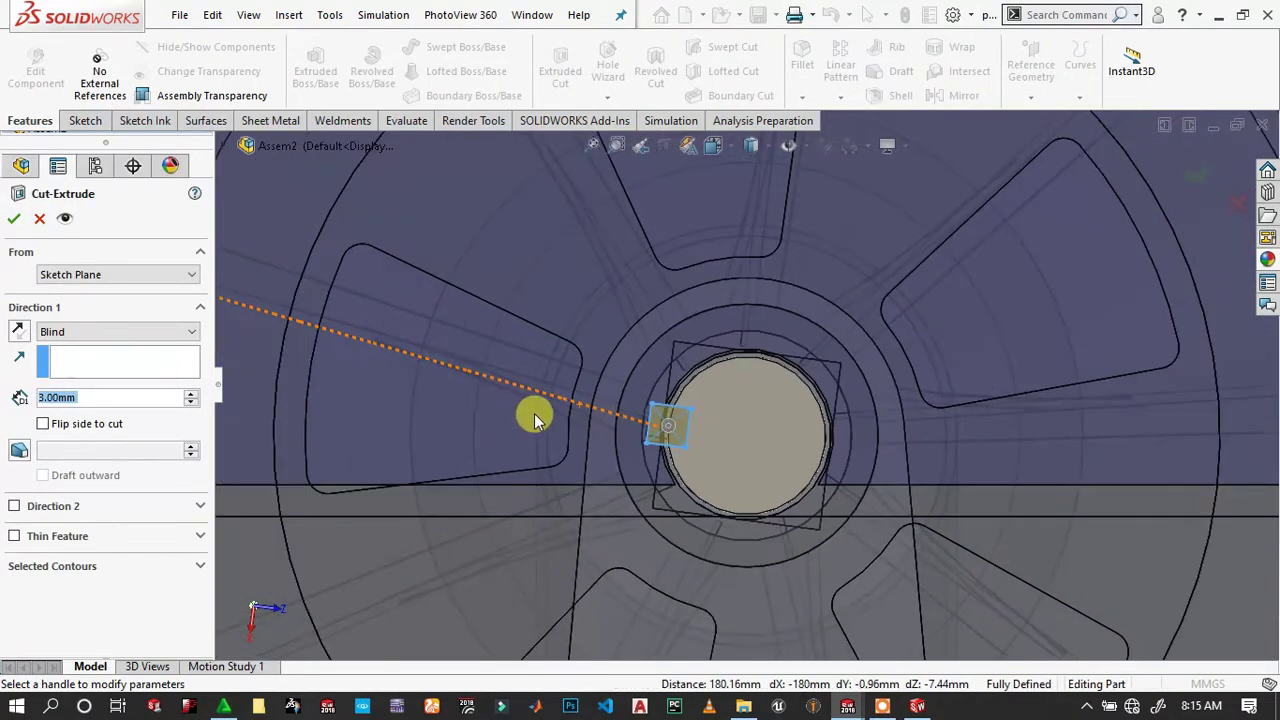
middle_drag(531, 414, 262, 376)
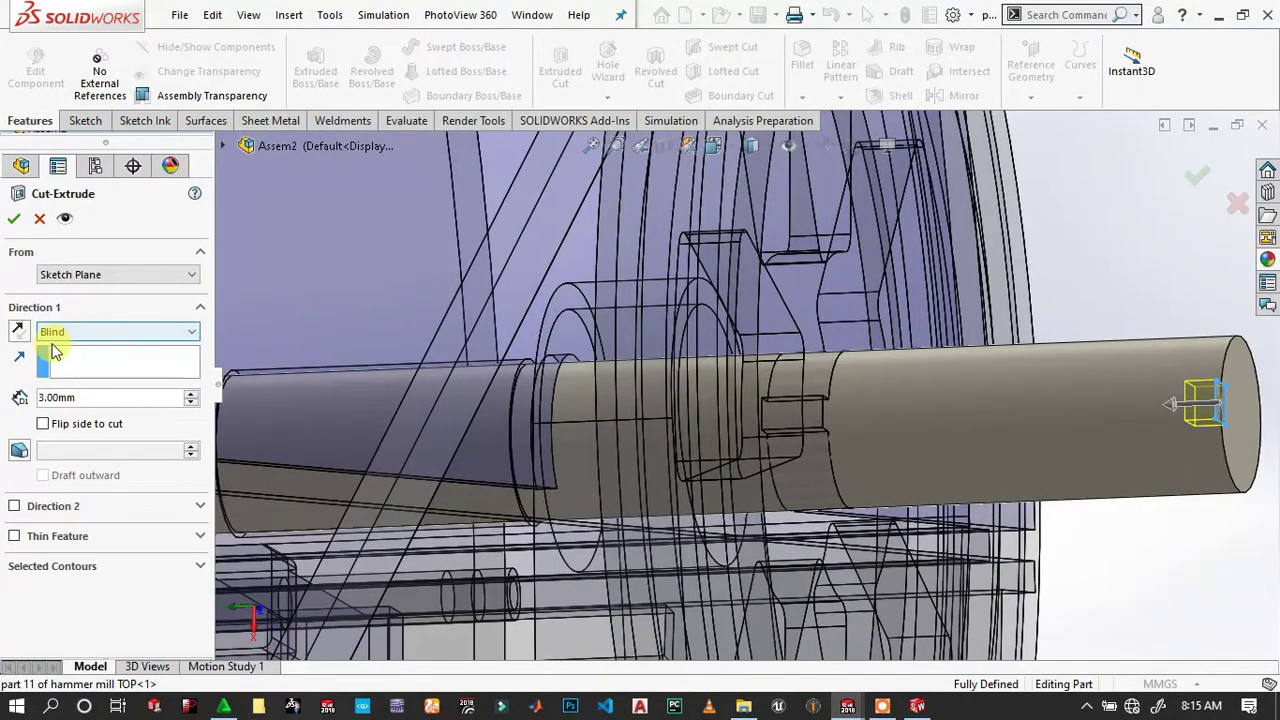
click(189, 395)
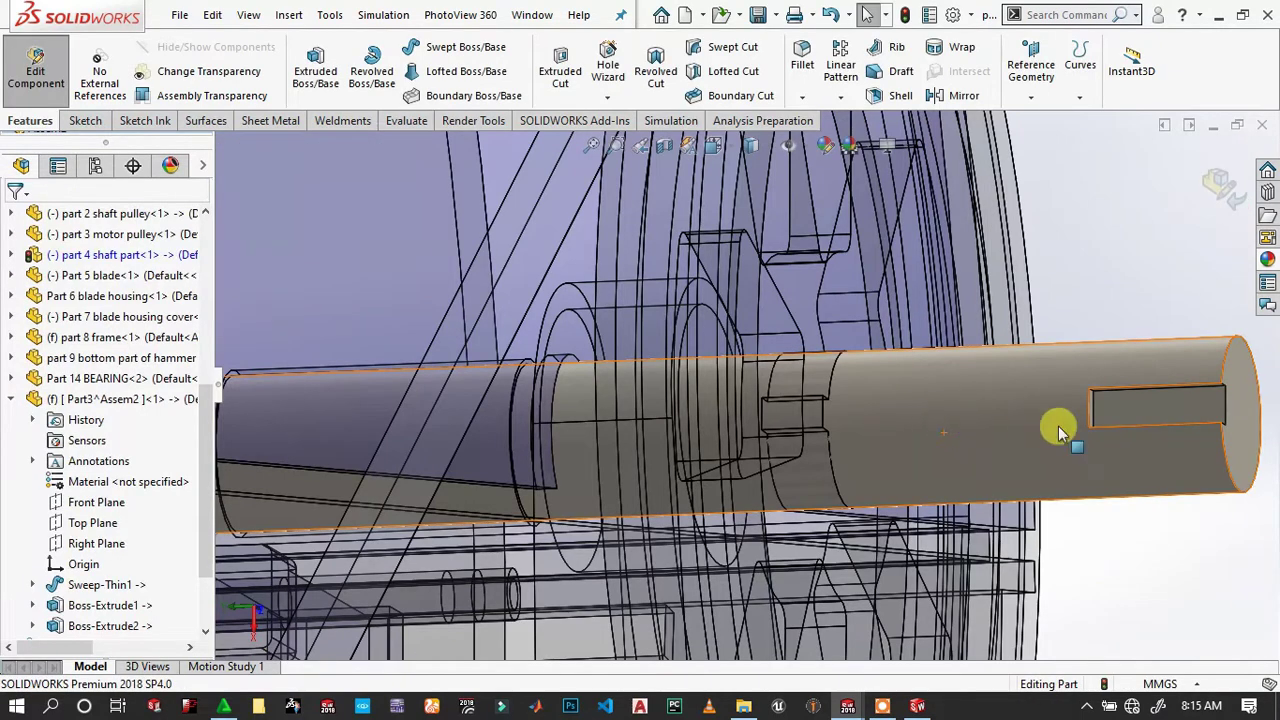
mouse_move(1157, 414)
middle_down()
mouse_move(1245, 175)
mouse_move(1232, 188)
middle_up()
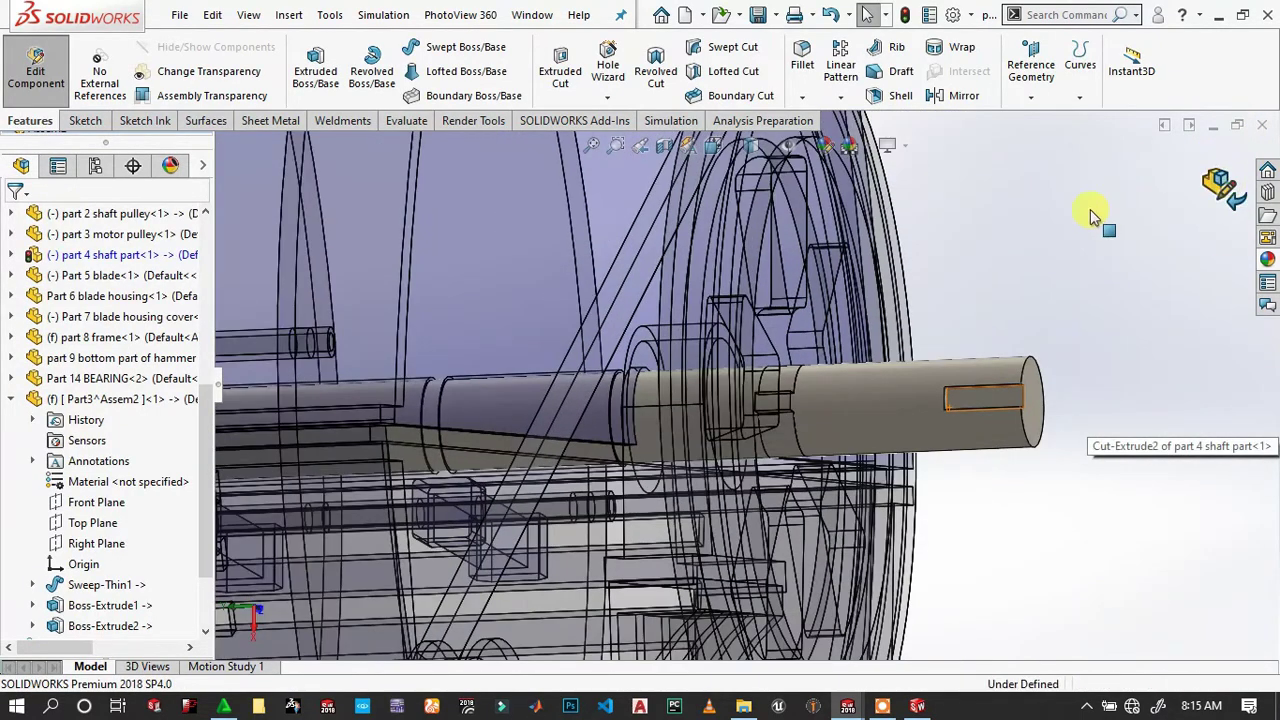
click(1218, 185)
scroll(971, 331, down, 3)
scroll(985, 405, down, 2)
Add a Parallel mate between the shaft keyway's bottom face and the shaft pulley face.
scroll(937, 410, down, 2)
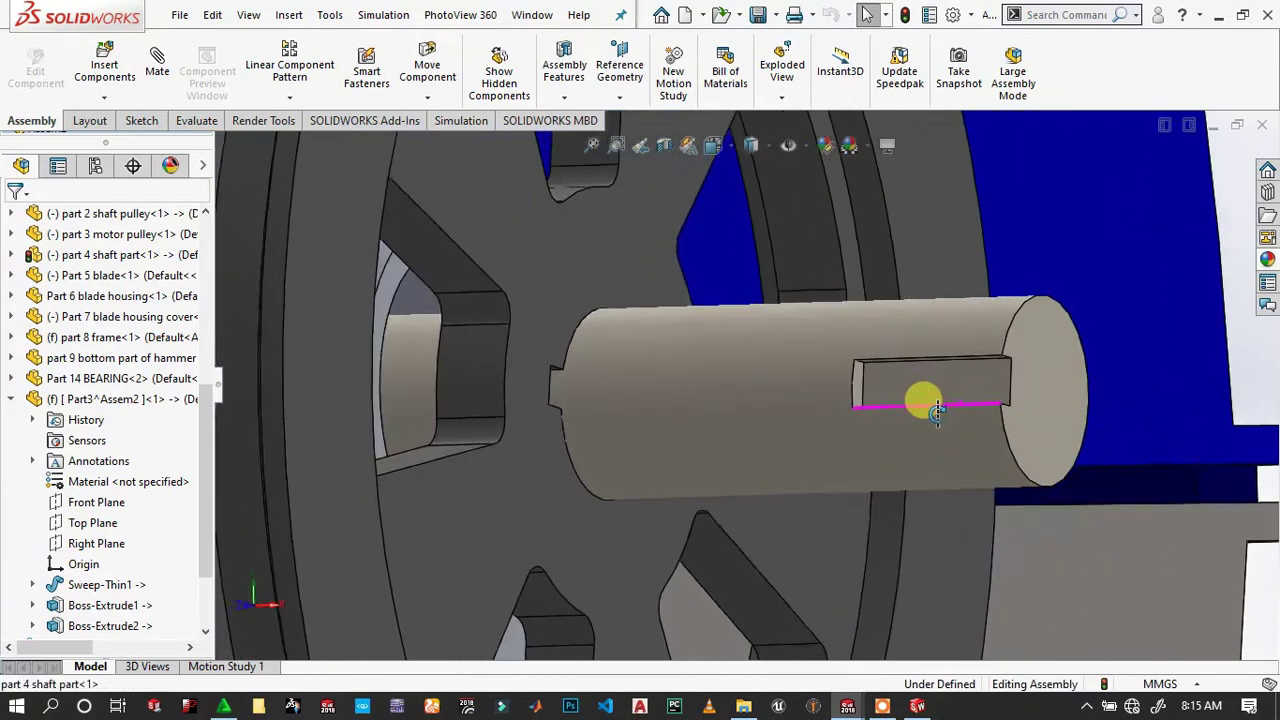
mouse_move(937, 410)
middle_down()
mouse_move(903, 491)
mouse_move(929, 471)
middle_up()
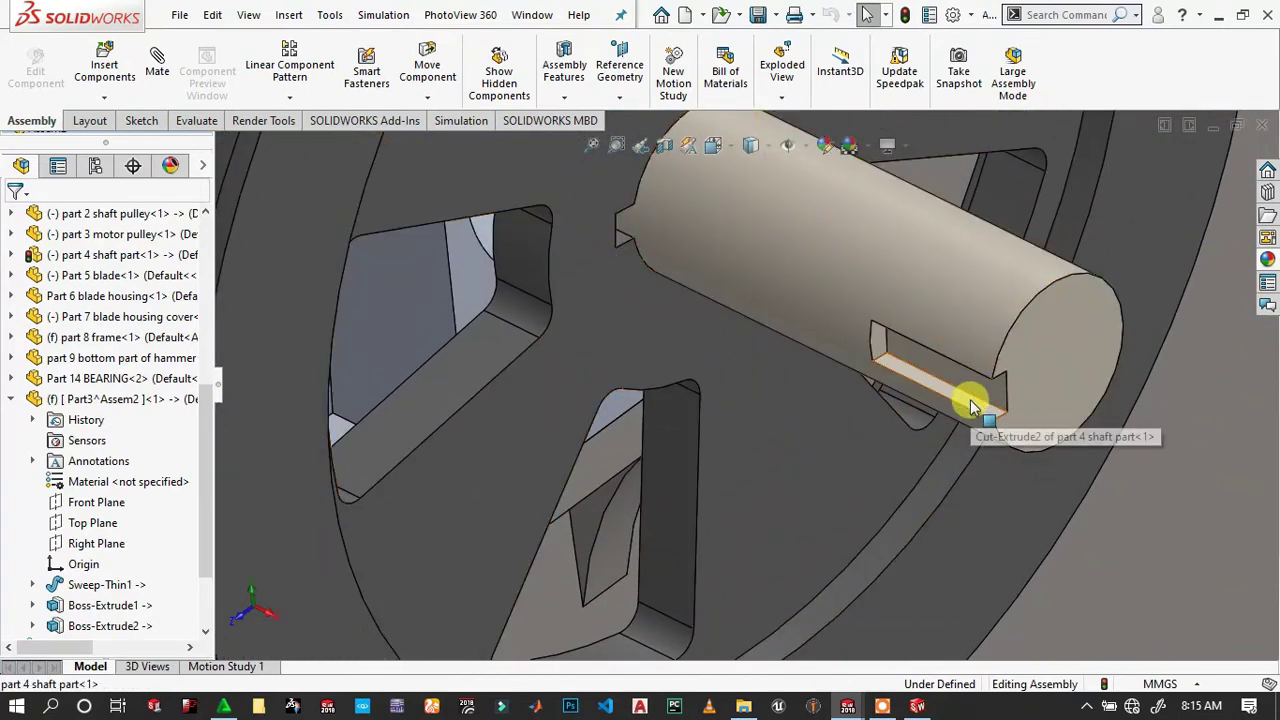
click(970, 405)
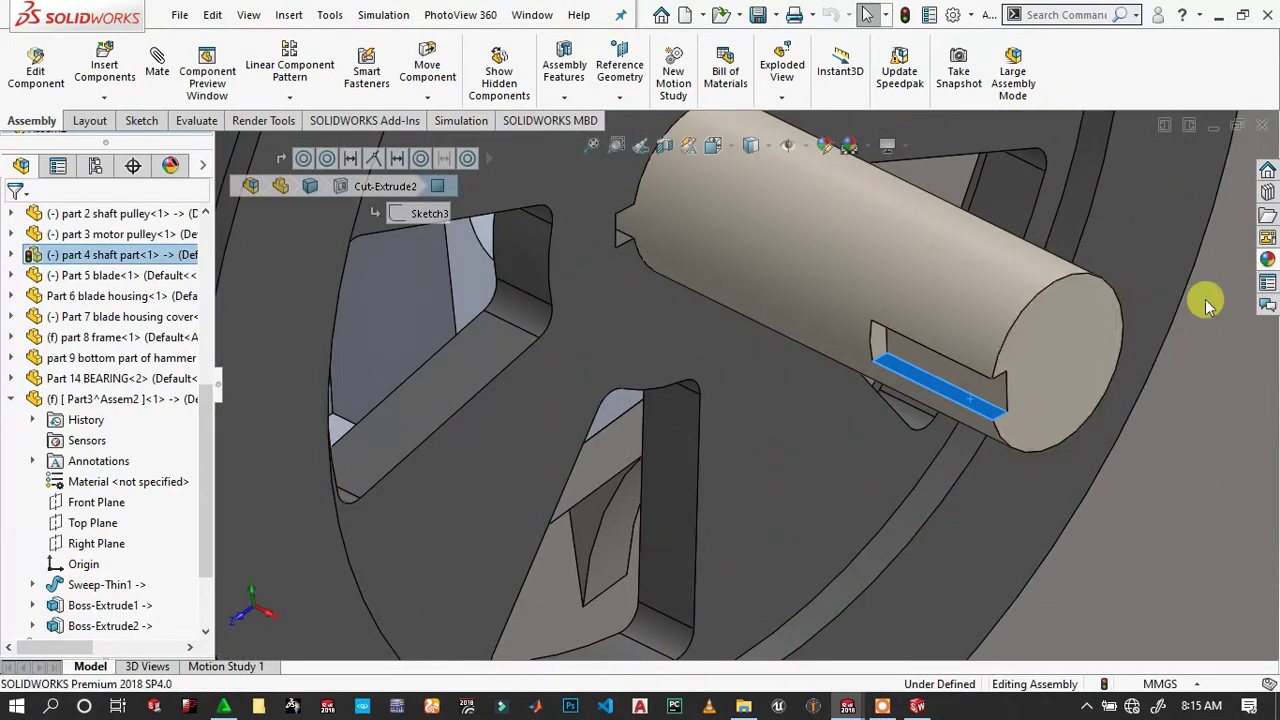
key(m)
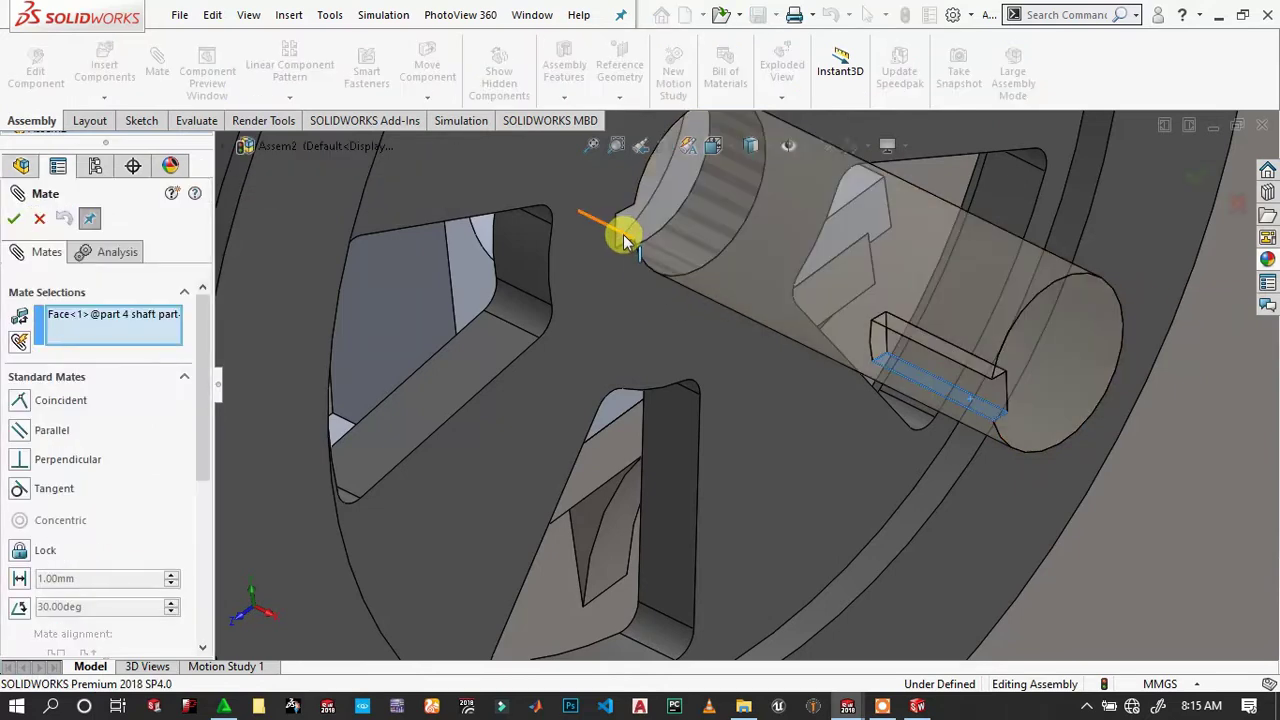
click(623, 245)
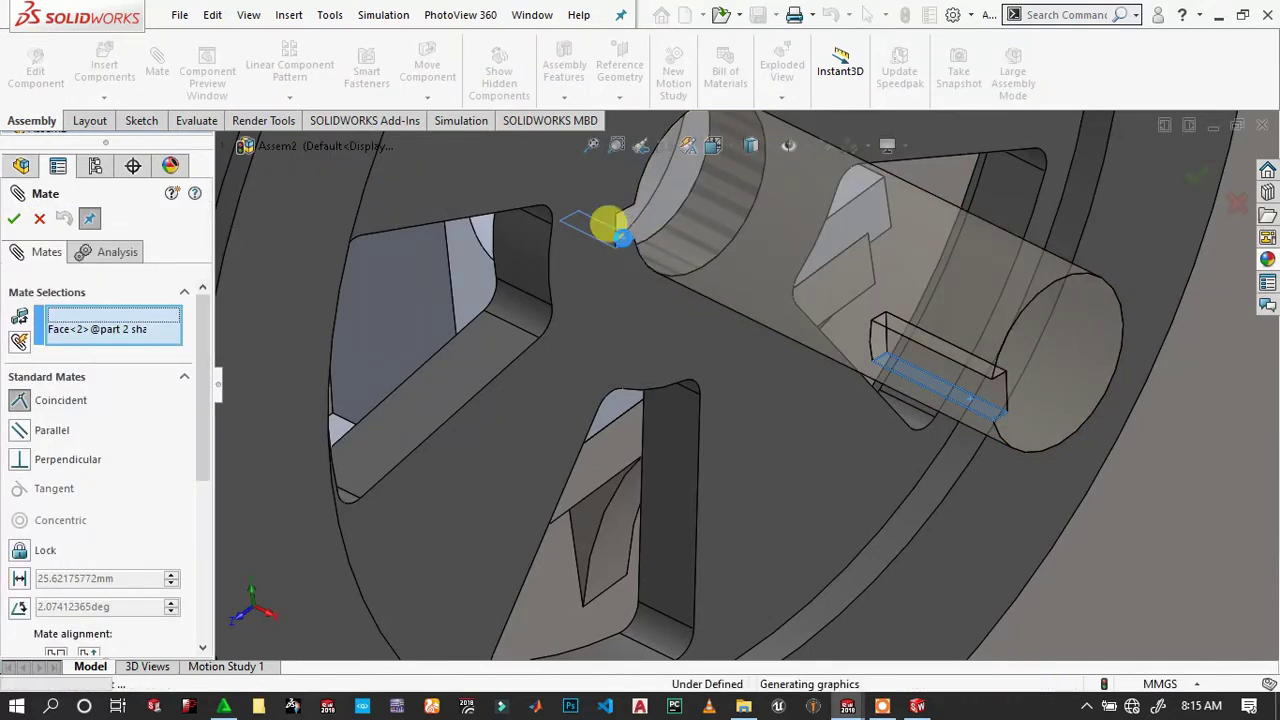
click(399, 232)
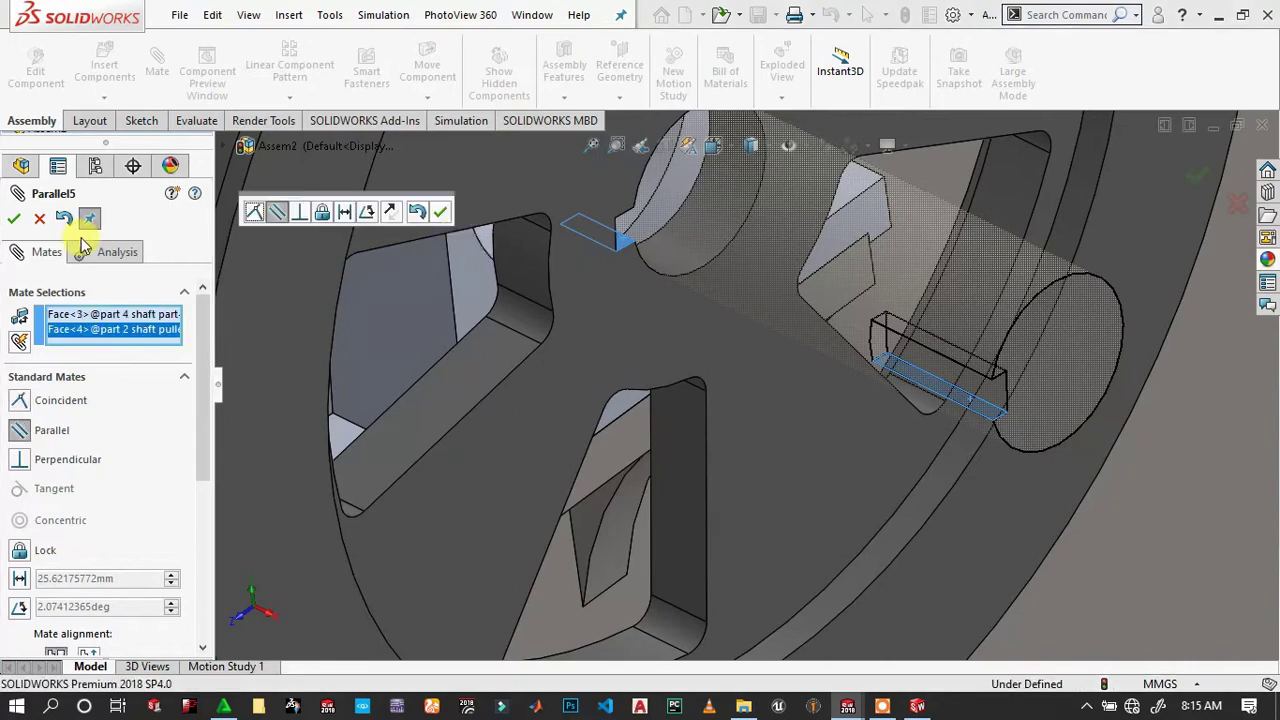
click(437, 213)
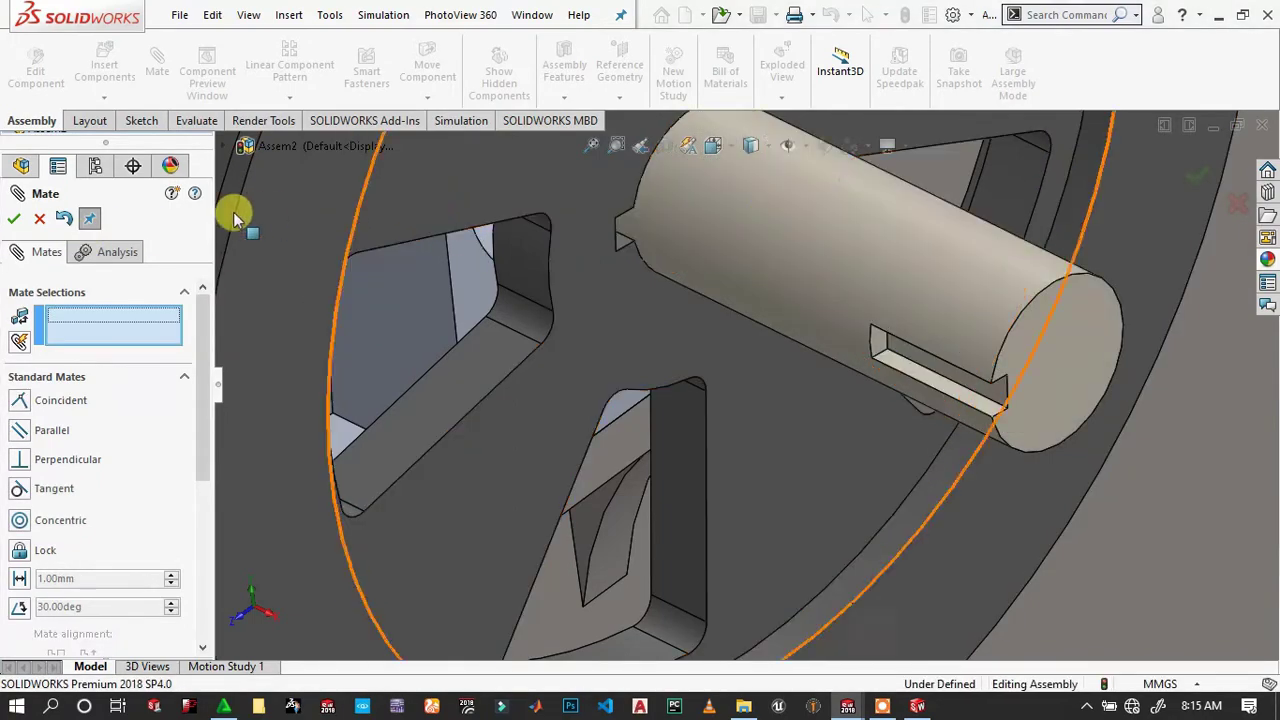
click(24, 218)
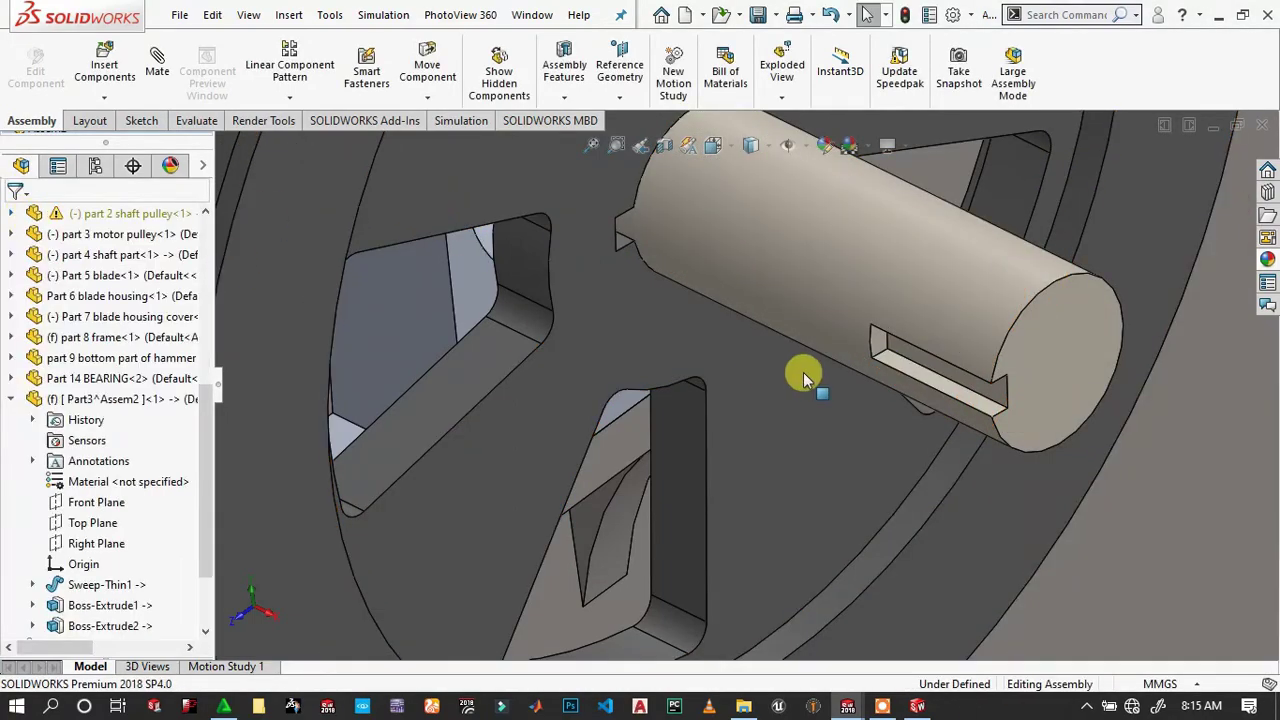
scroll(805, 355, up, 5)
scroll(795, 335, up, 5)
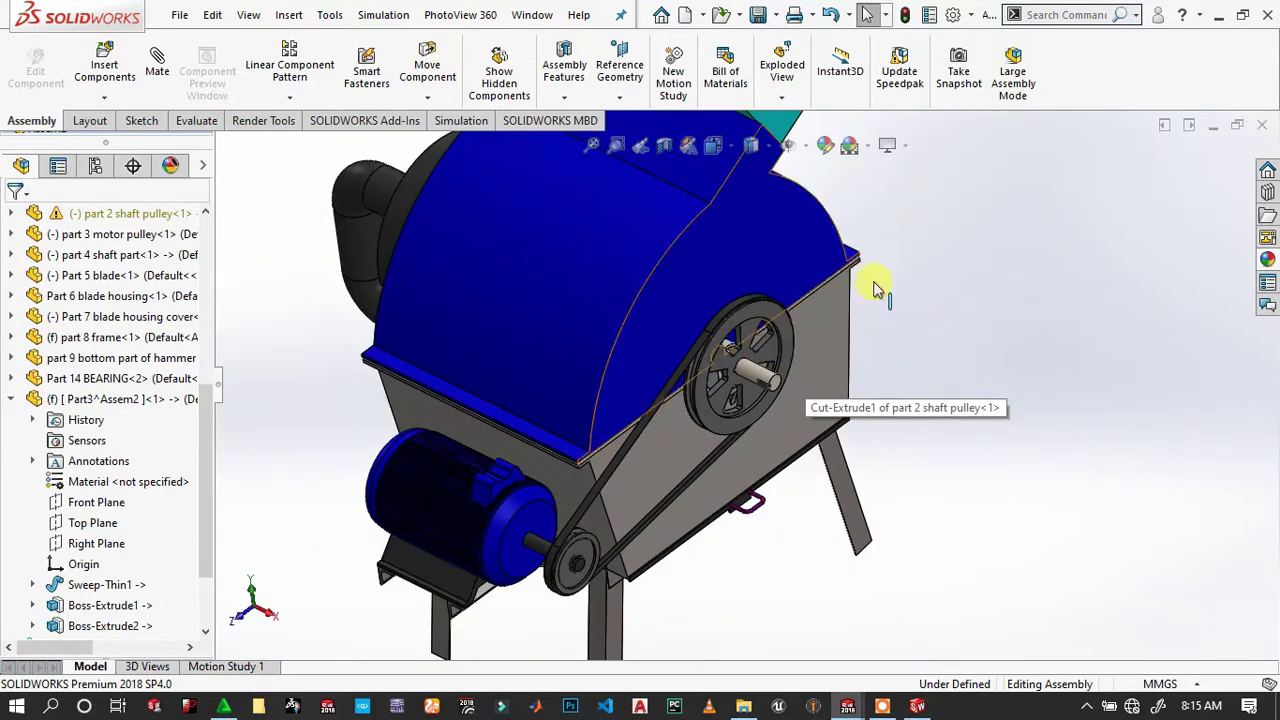
Set the blue housing cover to transparent so the beater discs show through.
scroll(876, 289, down, 3)
middle_drag(866, 337, 641, 383)
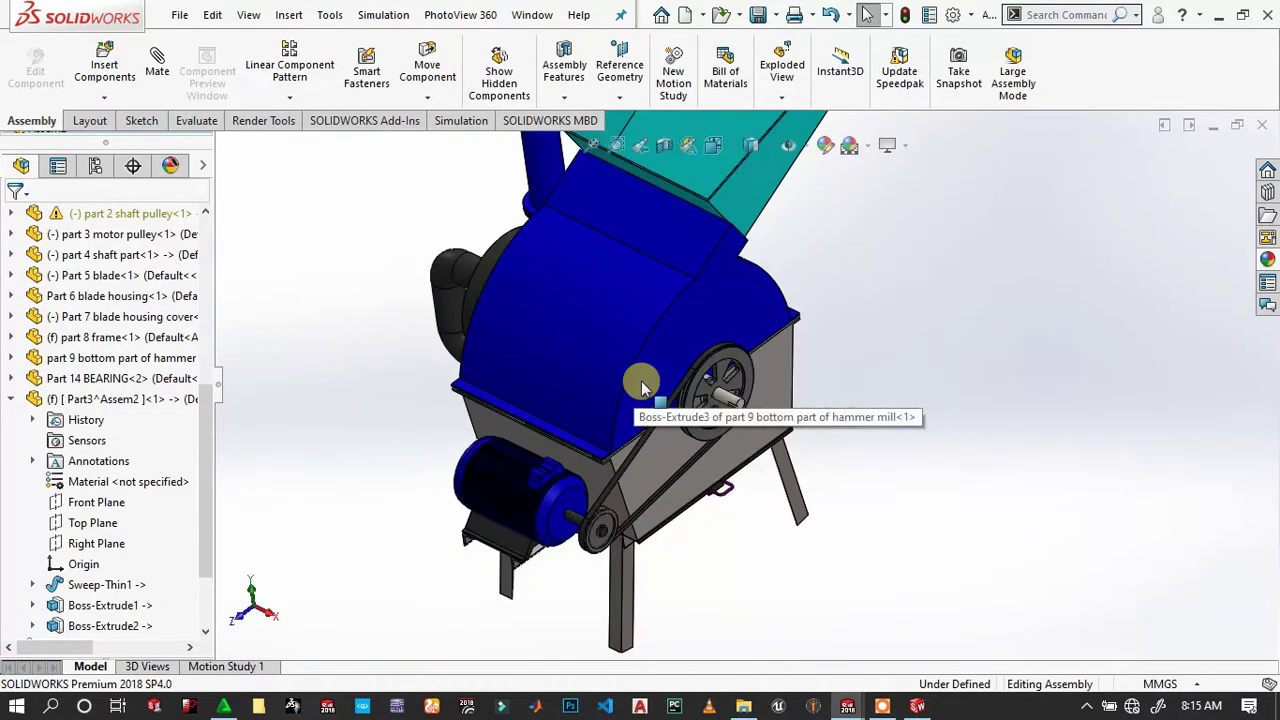
click(706, 391)
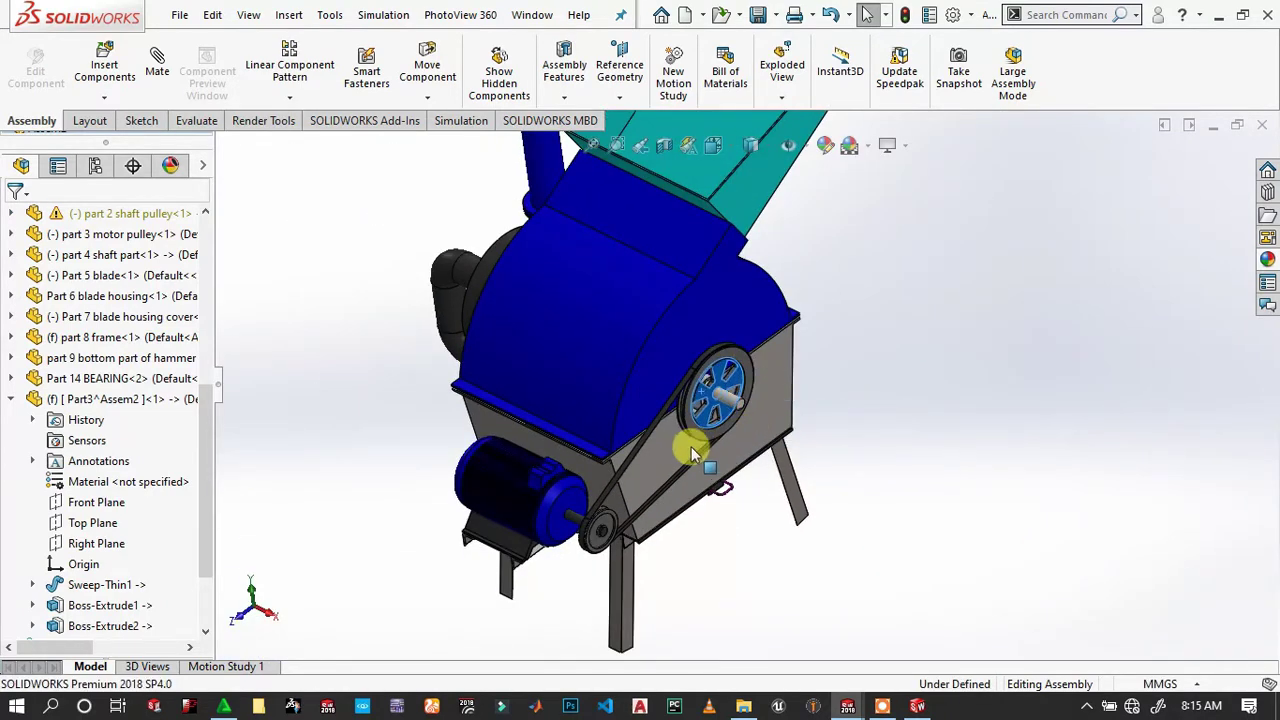
click(678, 341)
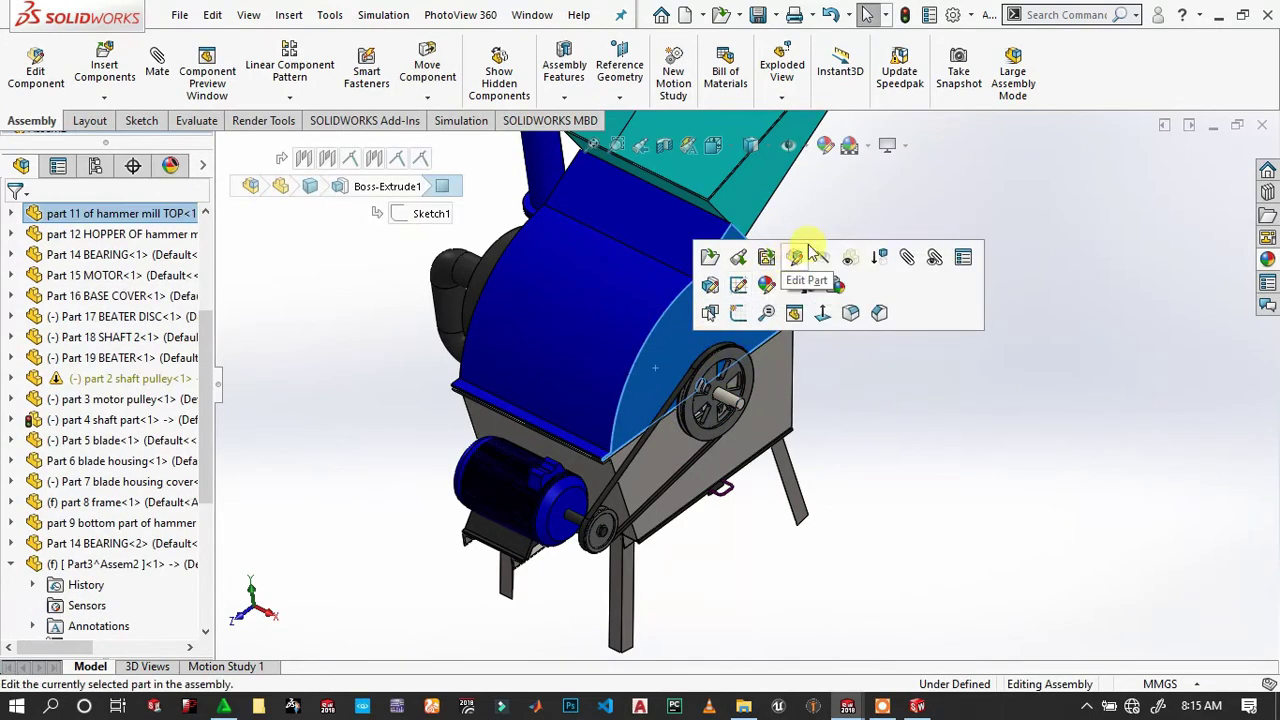
click(851, 259)
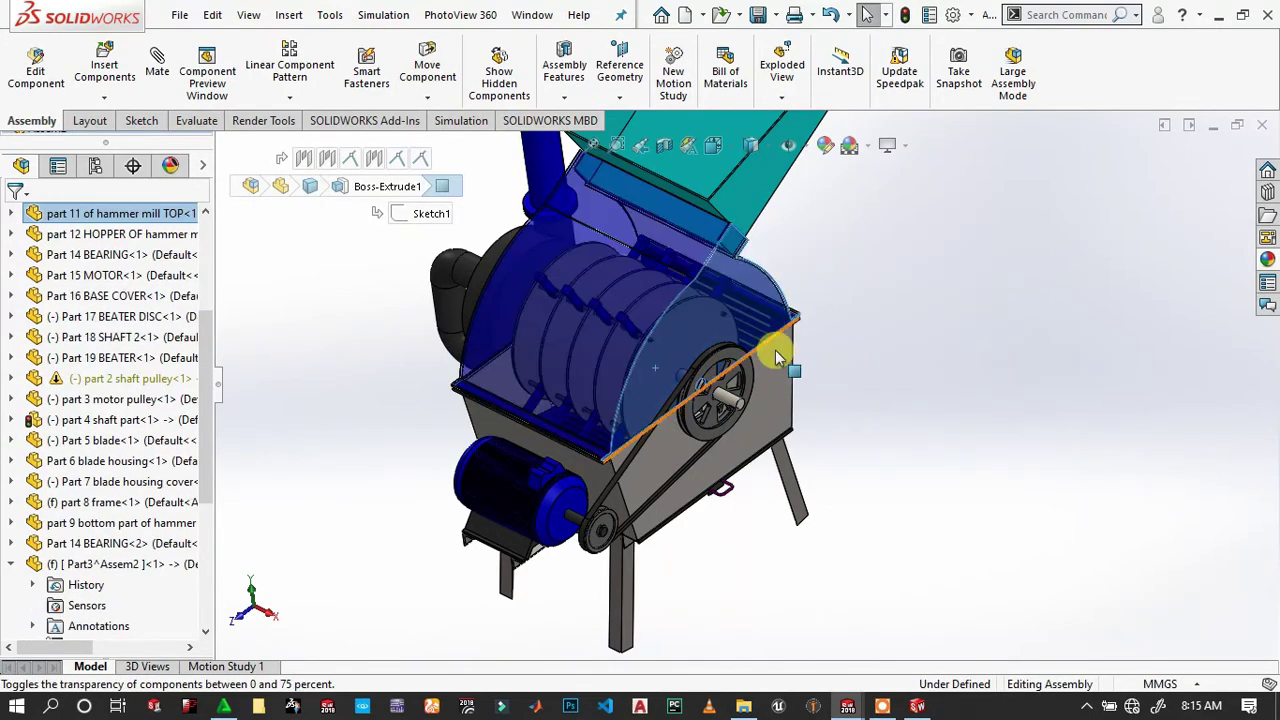
click(700, 412)
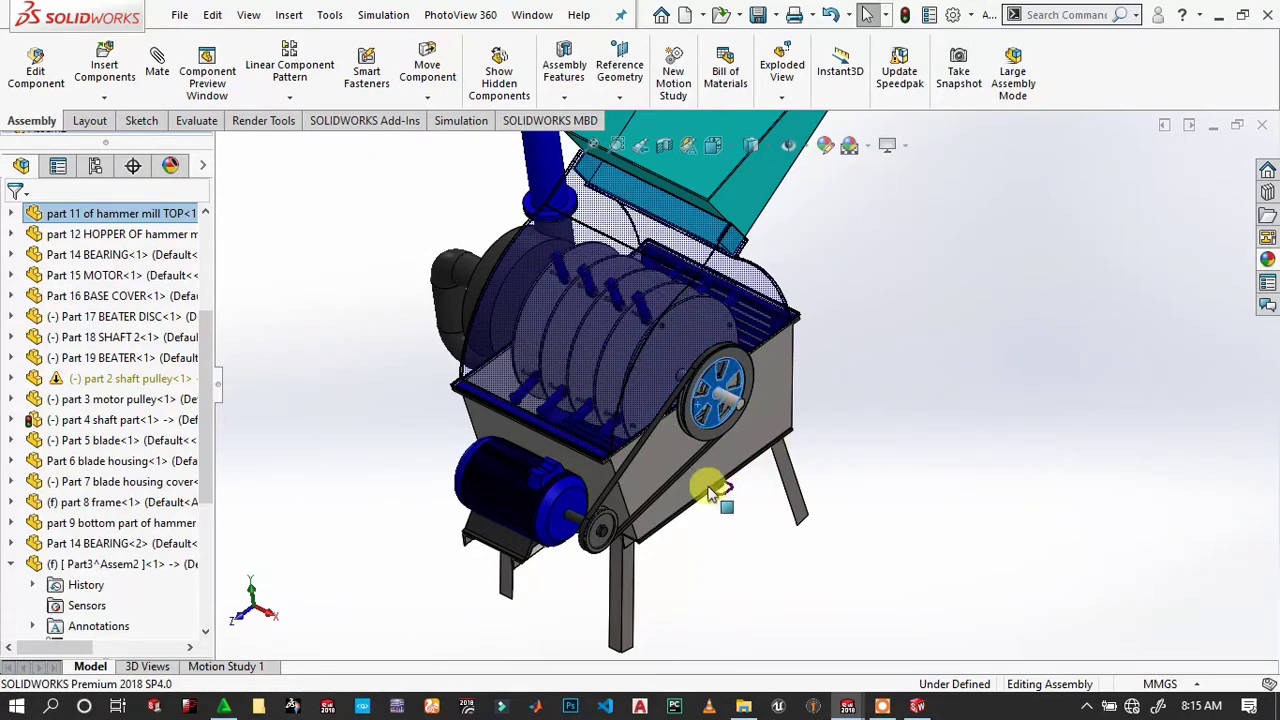
click(752, 384)
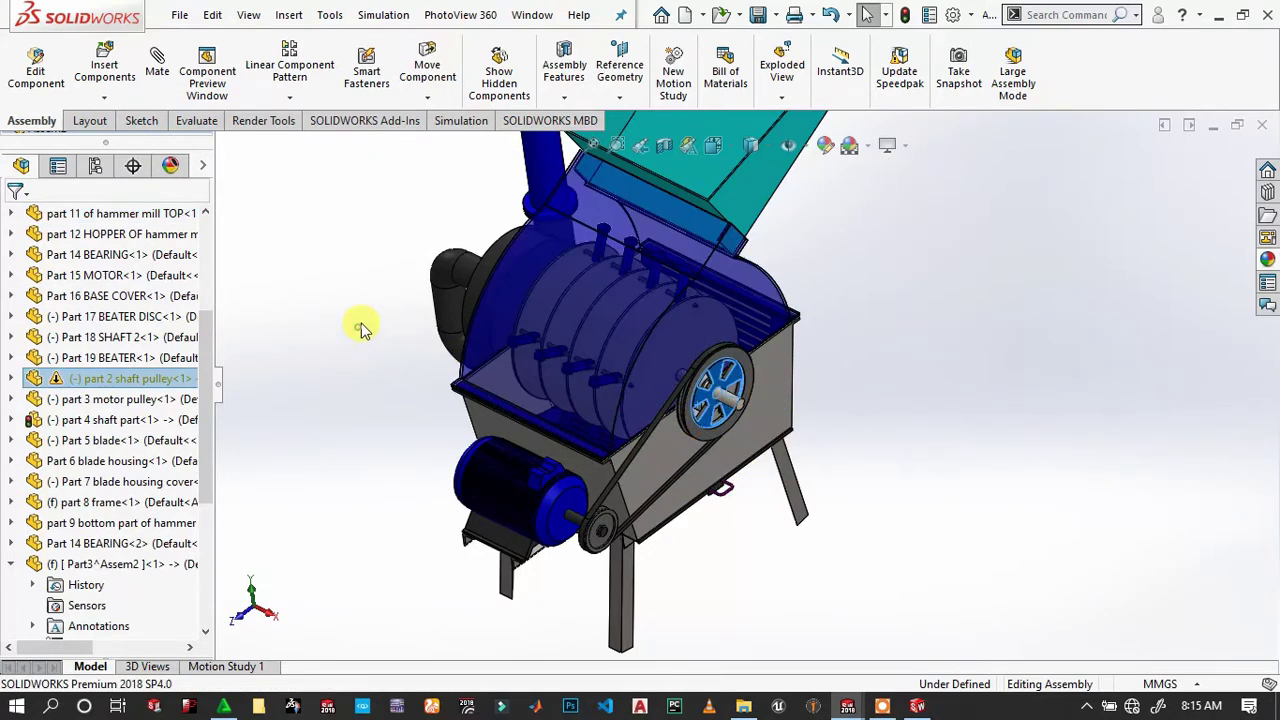
click(362, 330)
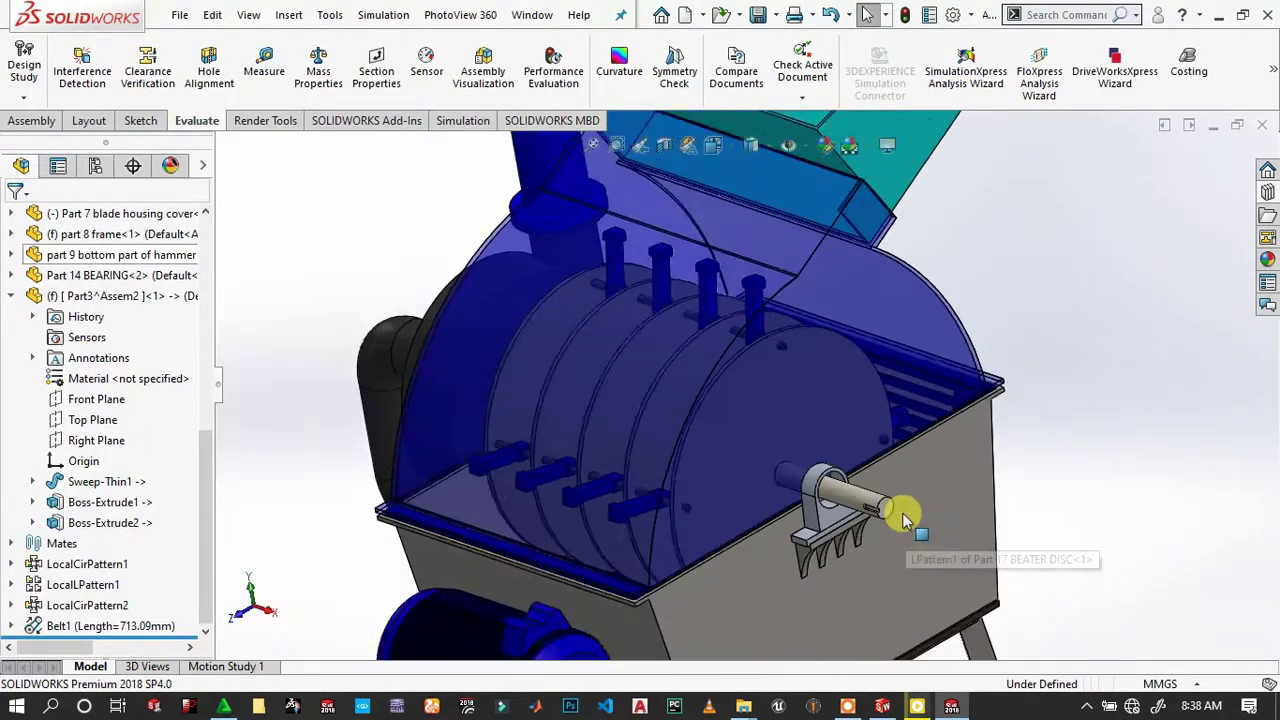
Drag a Radial Ball (AFBMA 20.1) bearing from the Toolbox onto the shaft at the pillow block.
scroll(903, 519, down, 5)
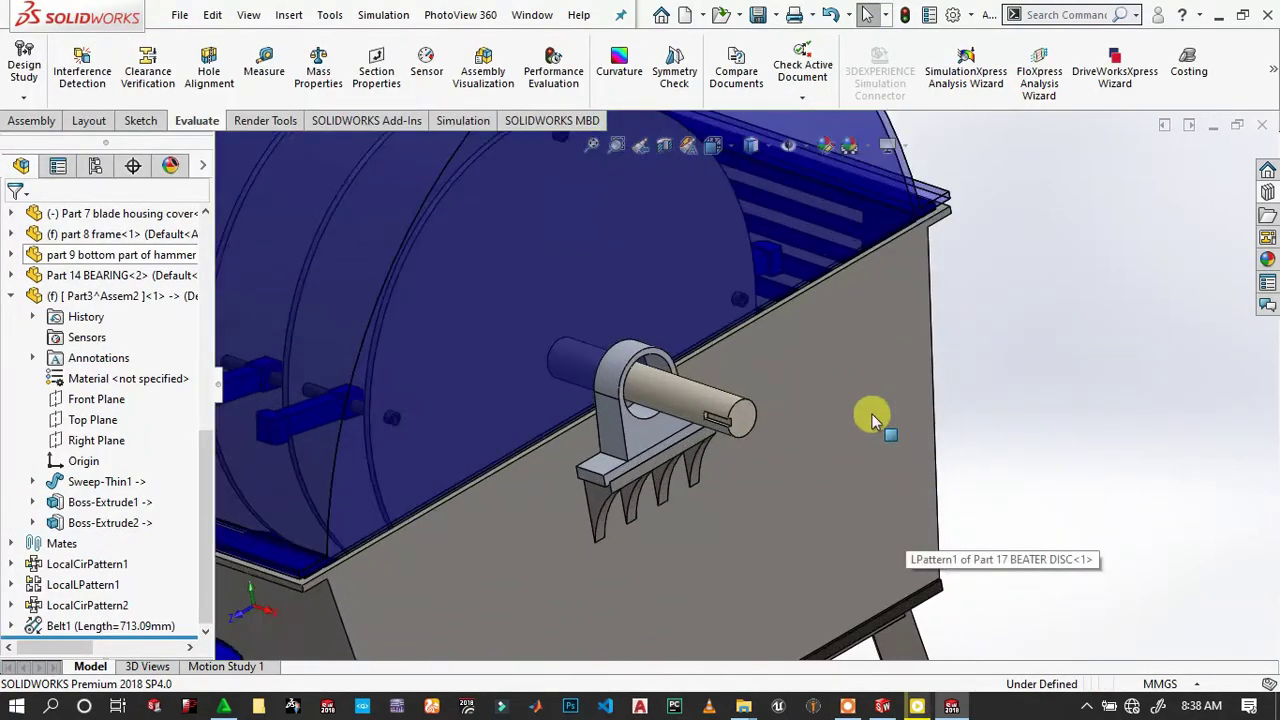
scroll(428, 366, down, 3)
scroll(880, 323, down, 3)
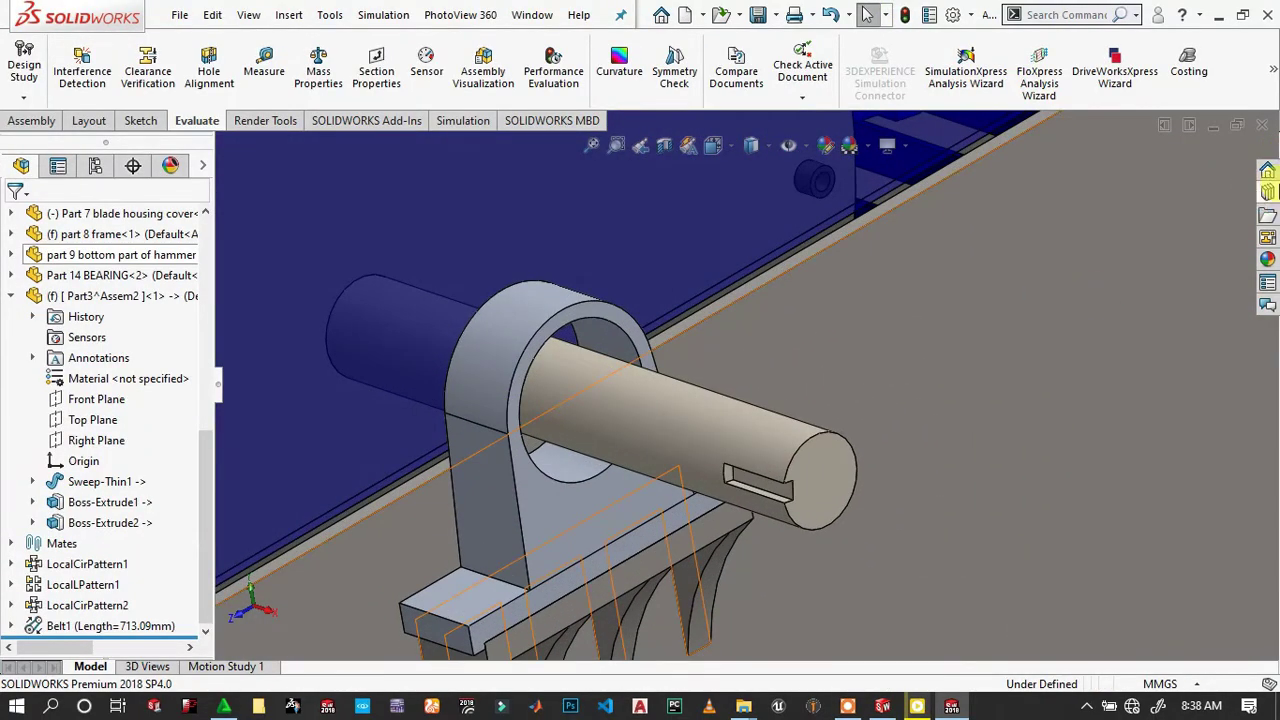
click(1270, 194)
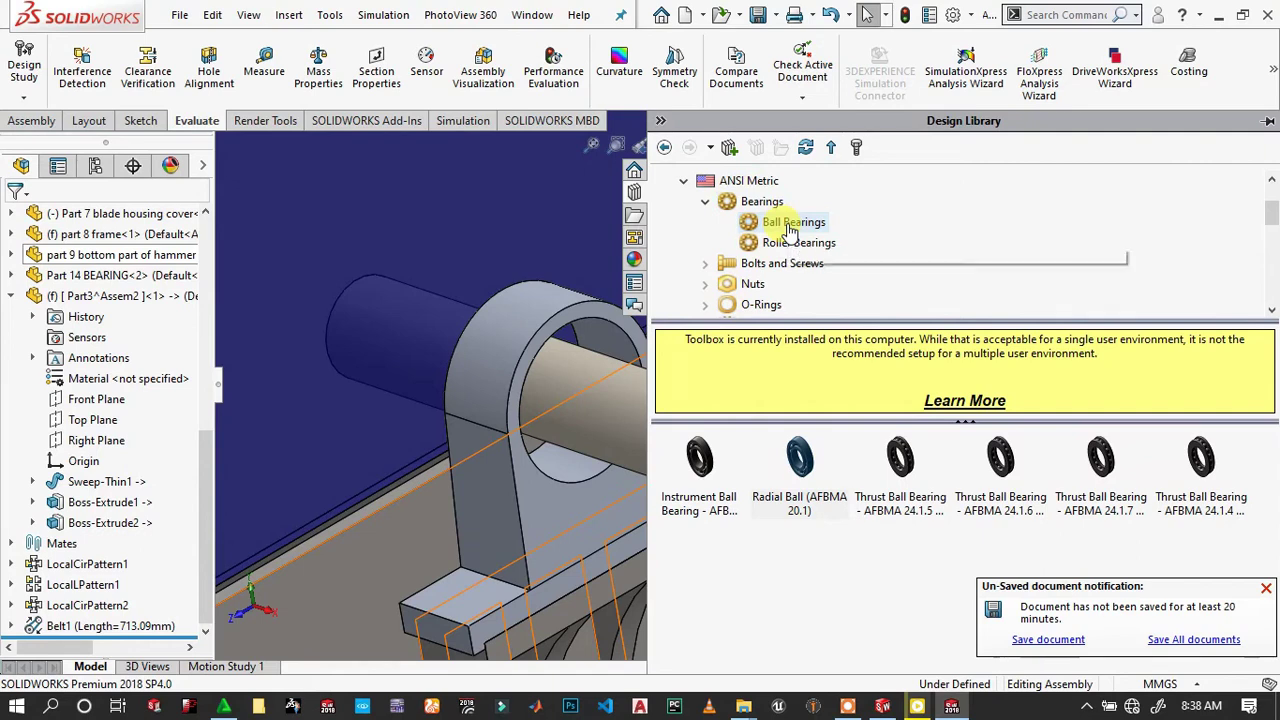
drag(815, 467, 610, 390)
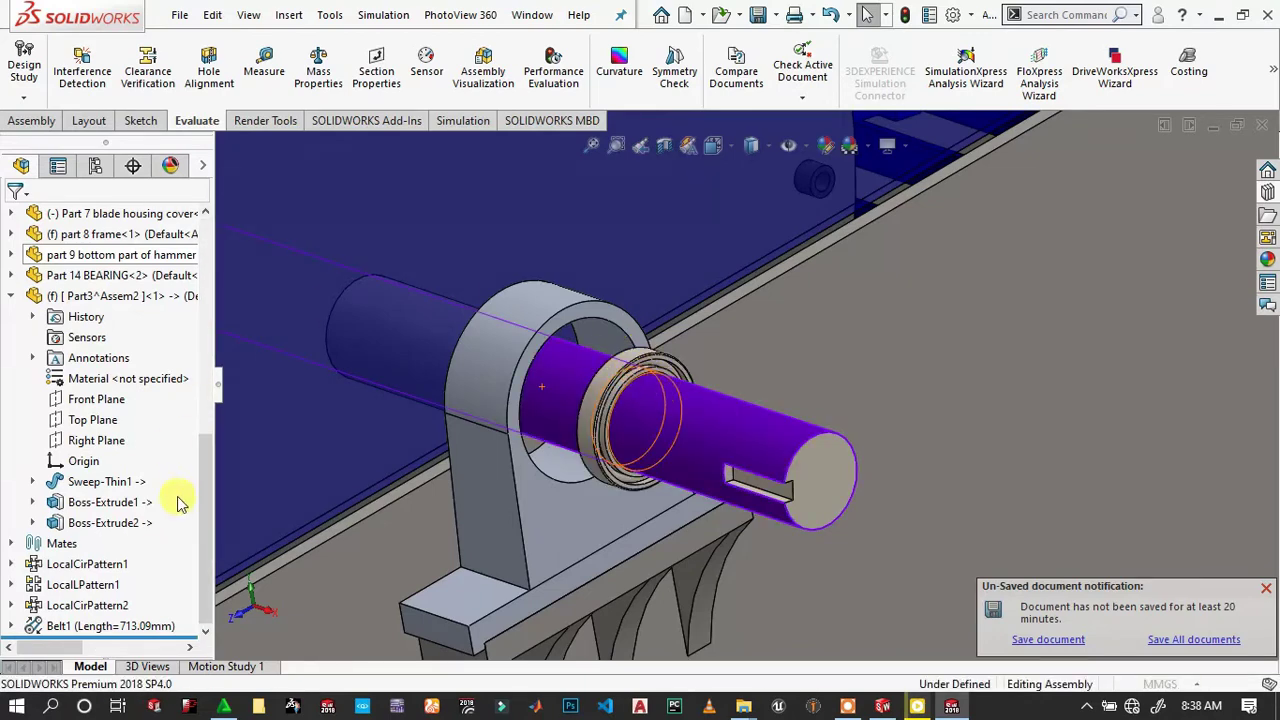
Set the bearing size to 48-15.
click(728, 539)
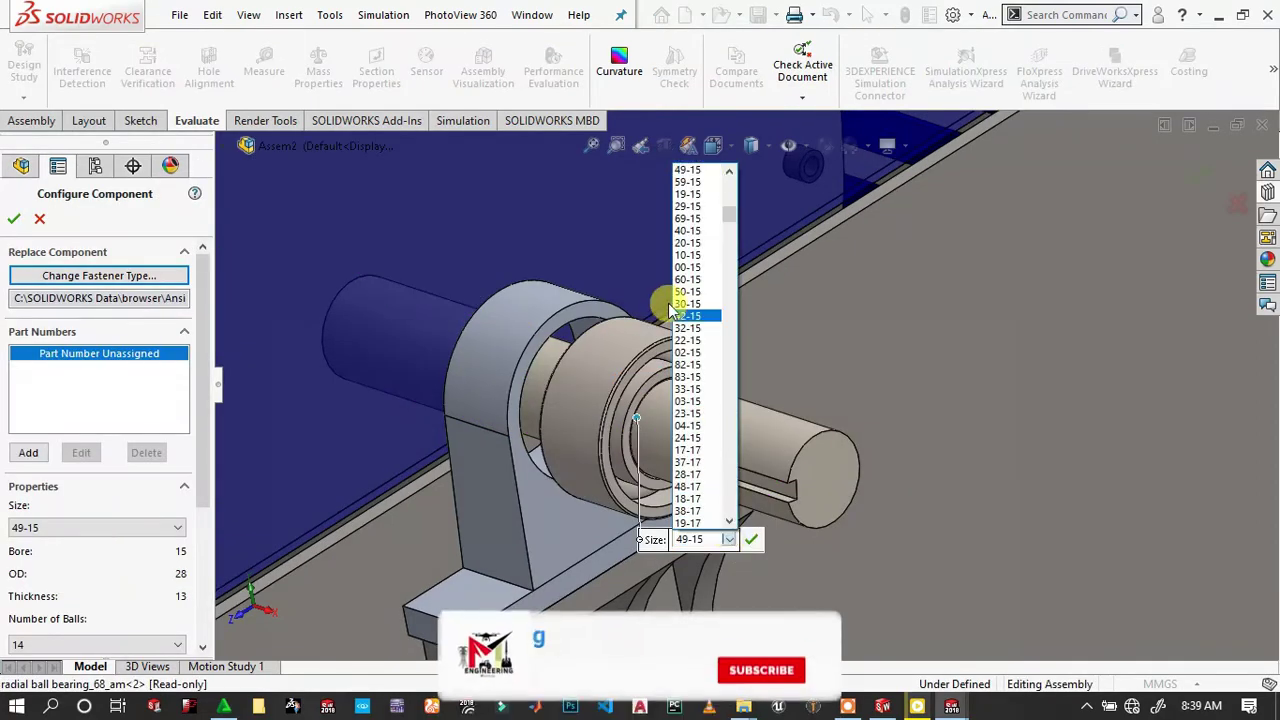
scroll(700, 250, up, 3)
click(700, 172)
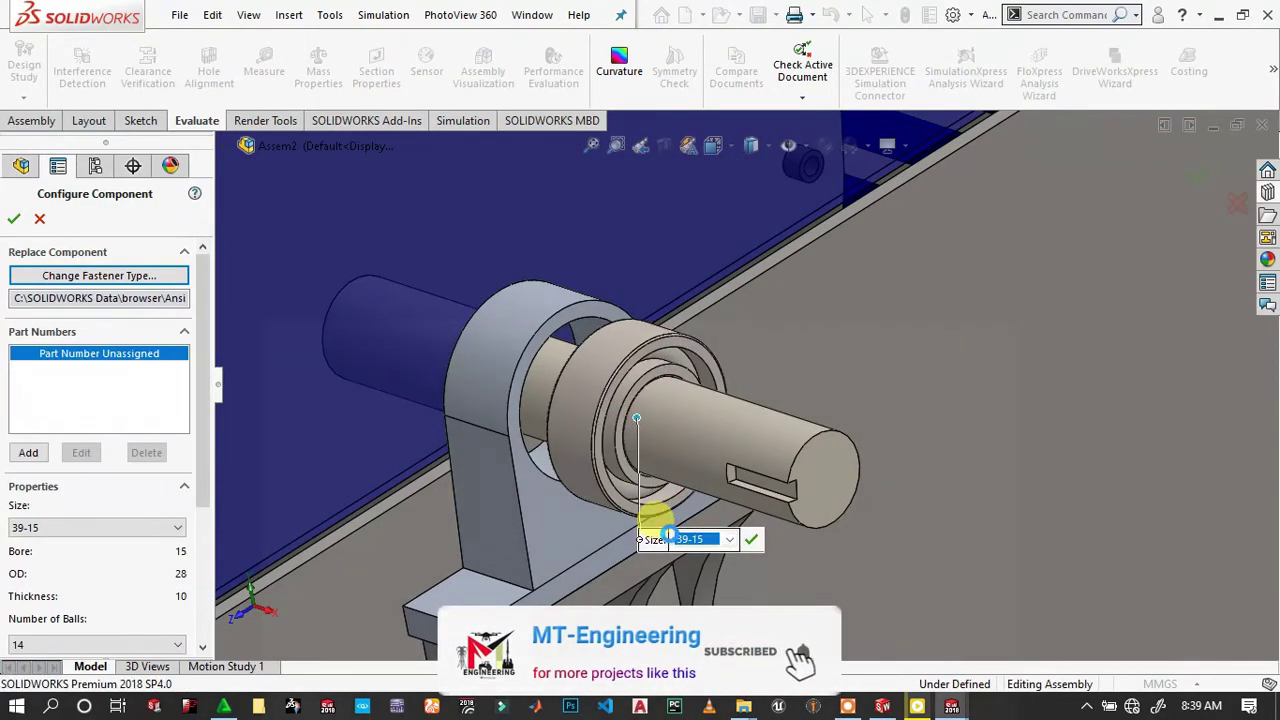
mouse_move(643, 371)
middle_down()
mouse_move(583, 340)
mouse_move(700, 500)
middle_up()
click(731, 567)
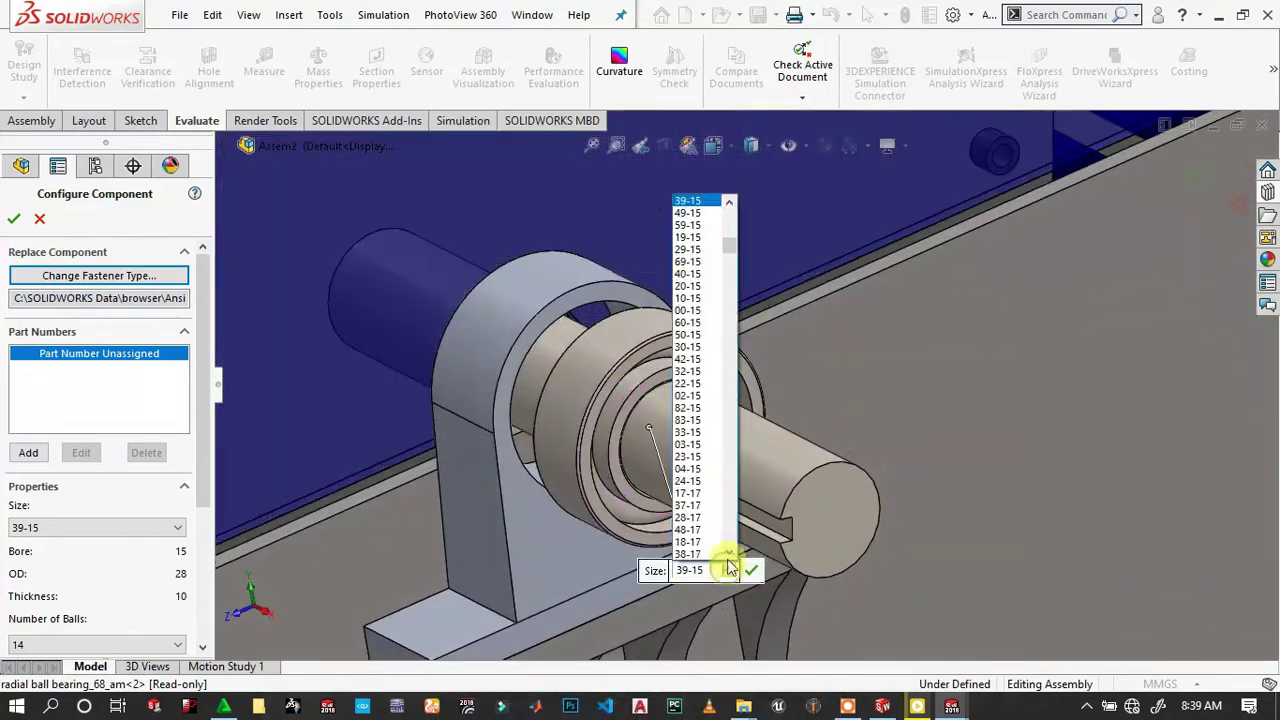
click(734, 203)
click(690, 204)
mouse_move(569, 316)
middle_down()
mouse_move(669, 366)
mouse_move(583, 249)
mouse_move(678, 342)
middle_up()
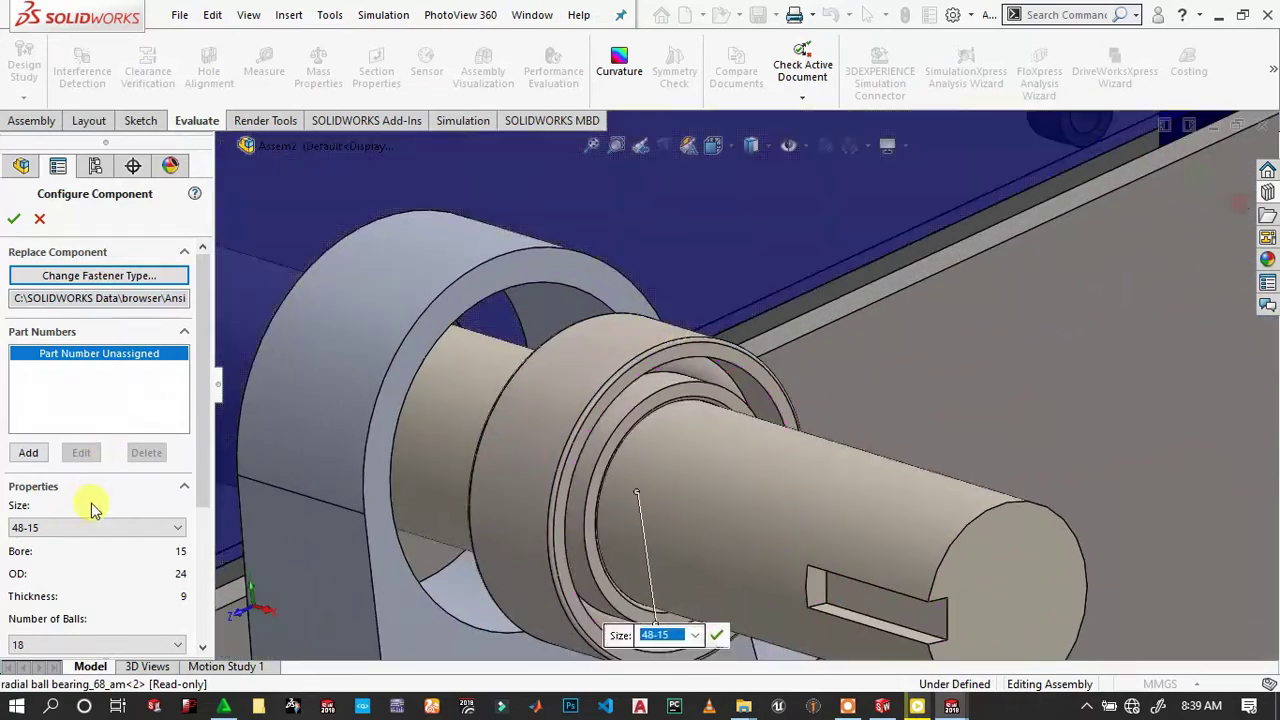
scroll(94, 506, down, 3)
Give the bearing a Full set of balls, Detailed display and a cage, and accept it.
click(70, 427)
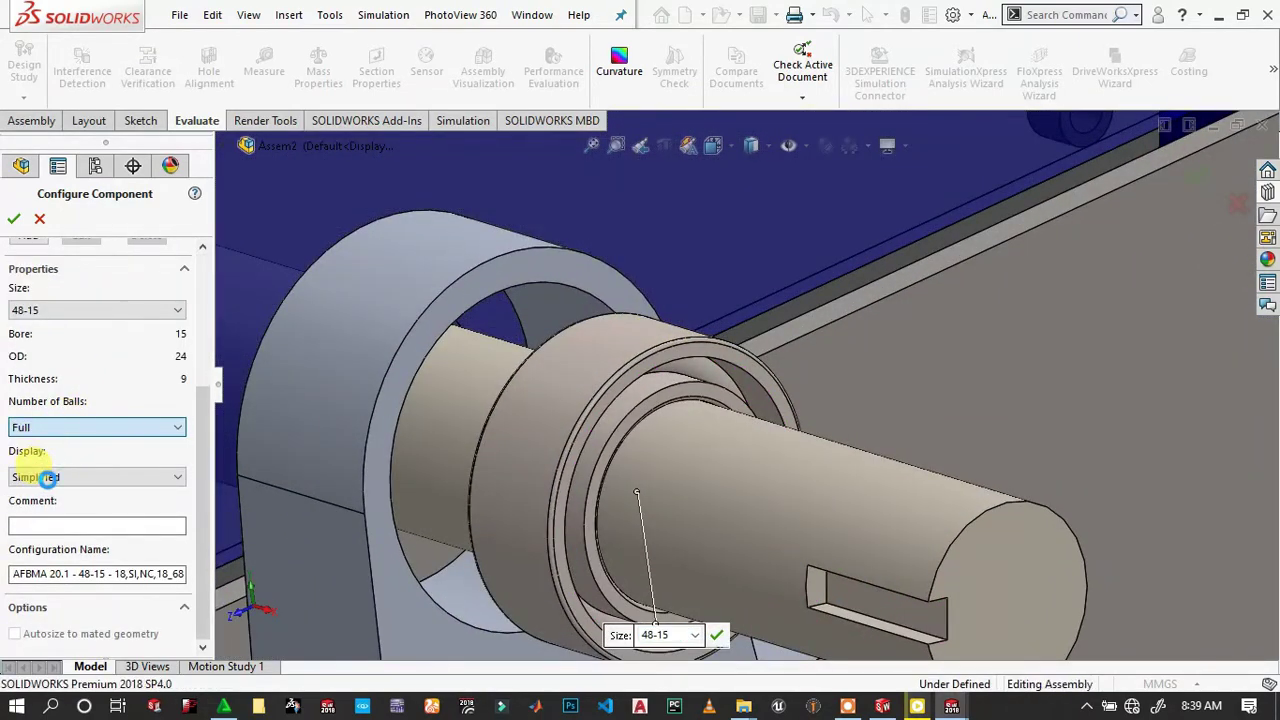
click(47, 477)
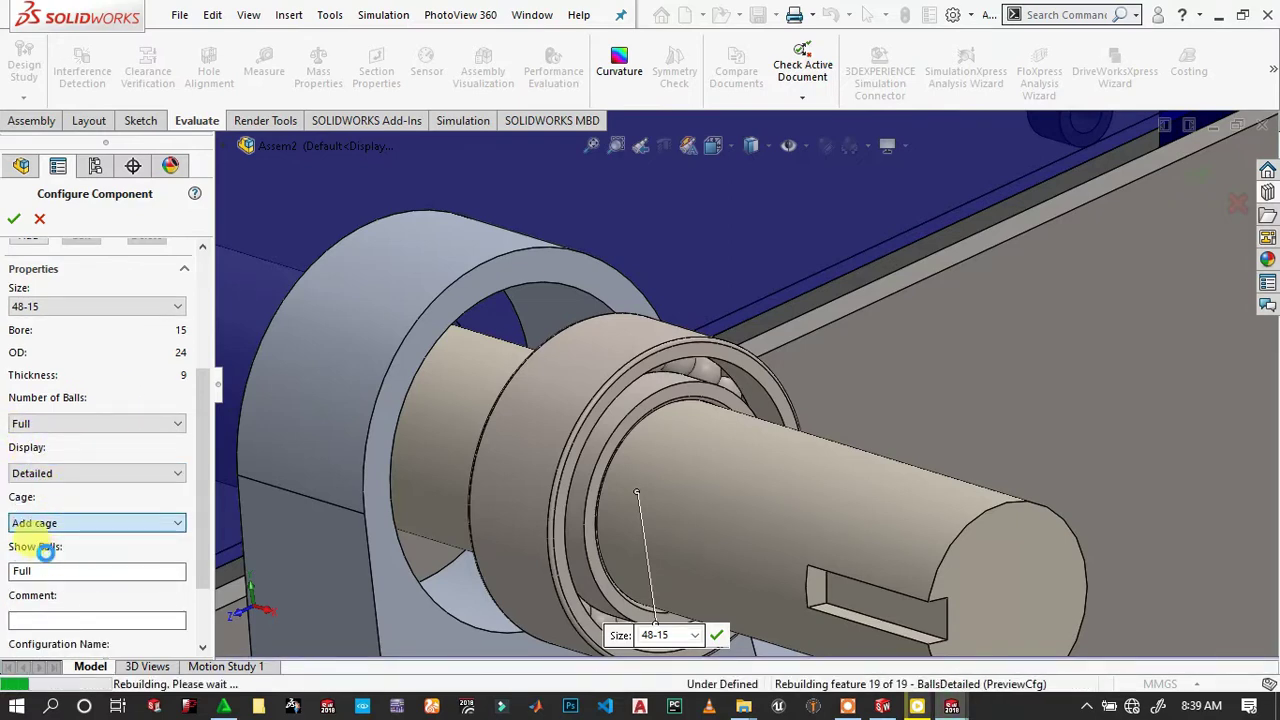
scroll(658, 429, up, 2)
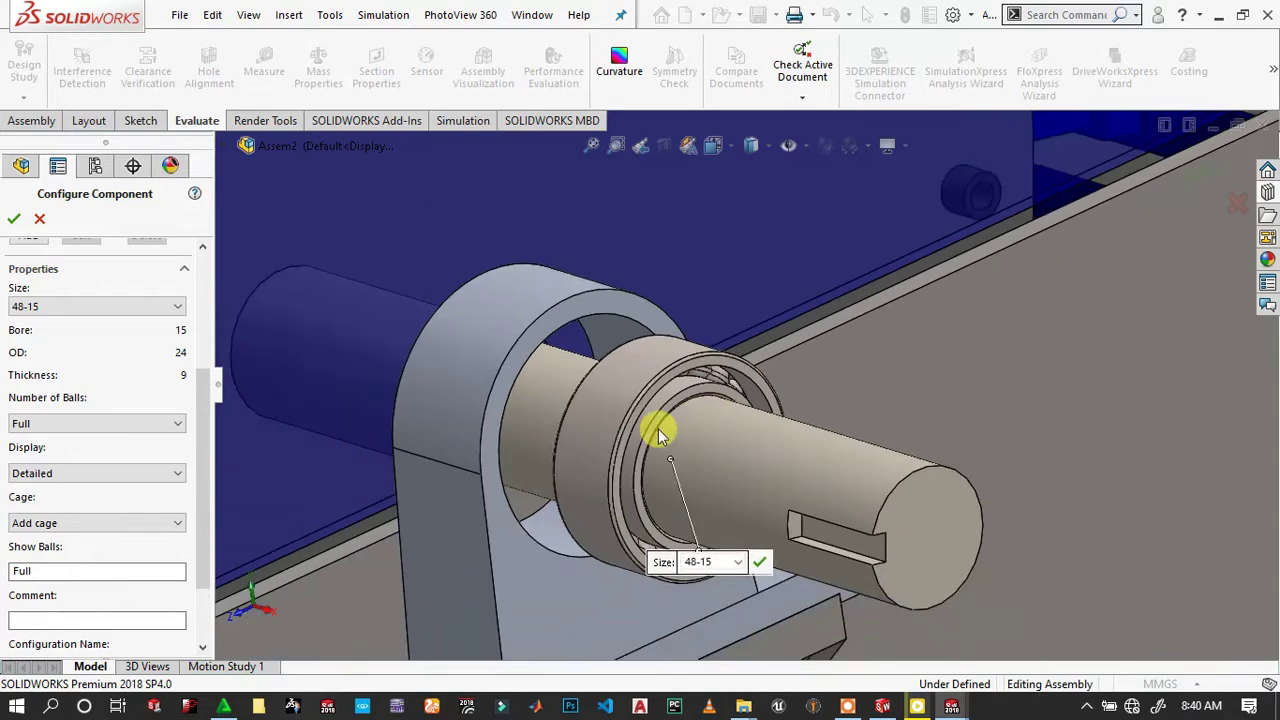
scroll(658, 429, up, 2)
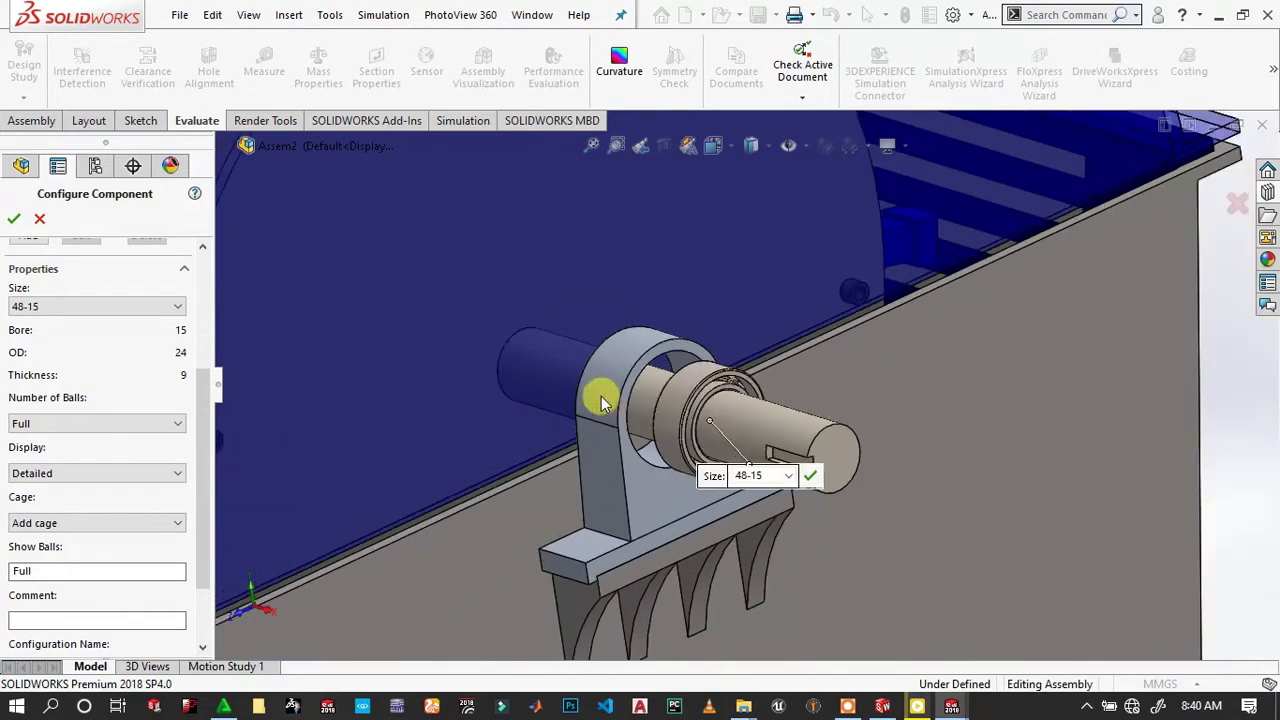
click(13, 220)
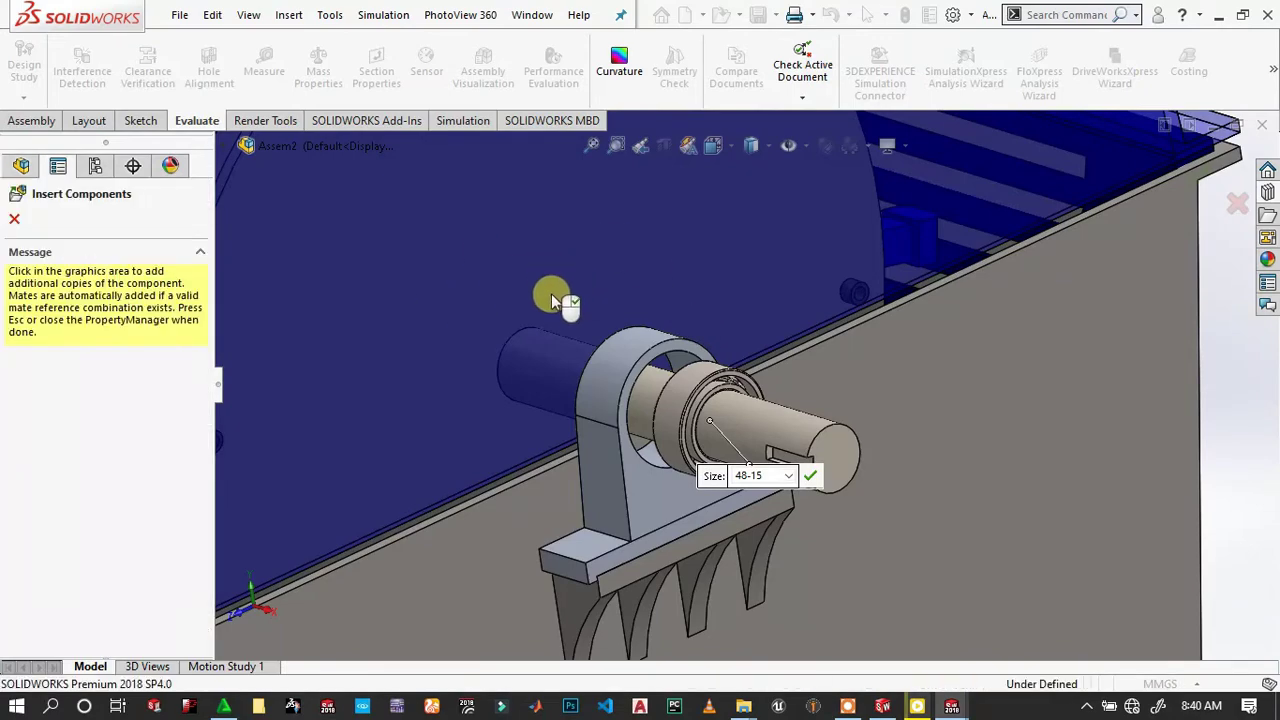
Turn the assembly toward the opposite pillow block and end bearing insertion.
scroll(706, 296, up, 3)
scroll(464, 301, up, 2)
mouse_move(464, 301)
middle_down()
mouse_move(520, 284)
mouse_move(566, 296)
mouse_move(653, 380)
middle_up()
scroll(666, 381, down, 5)
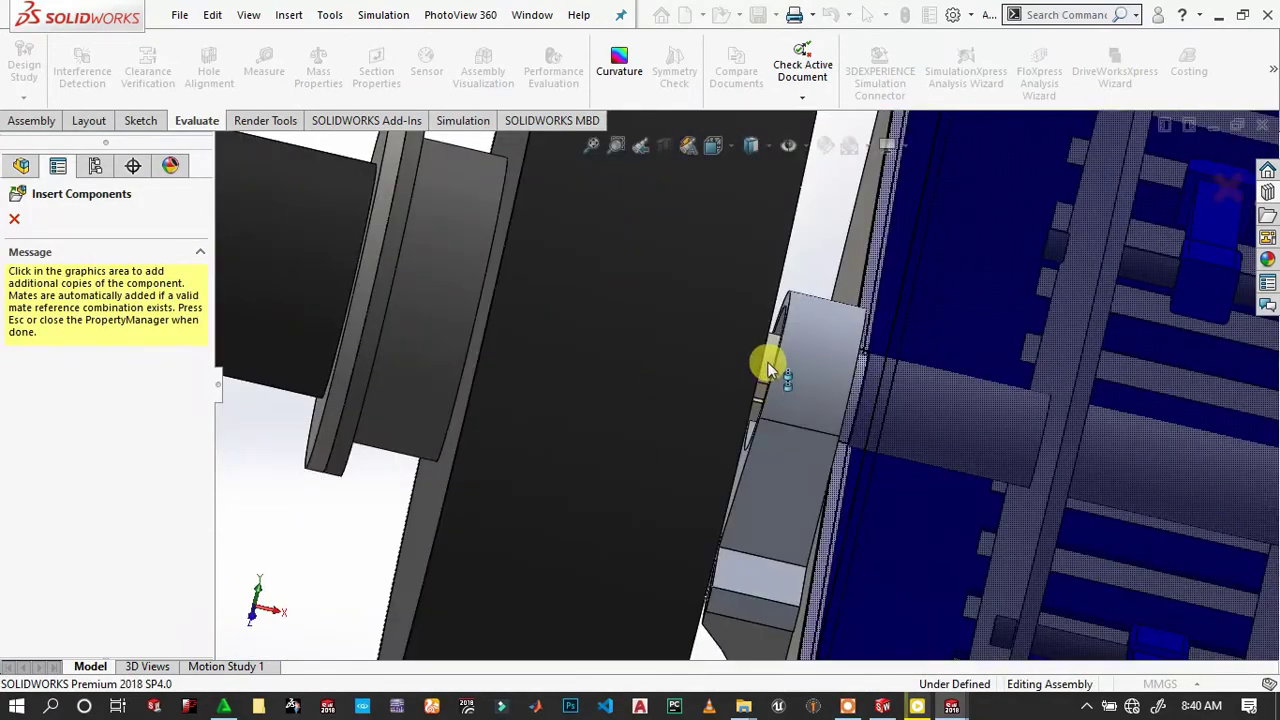
scroll(768, 368, down, 2)
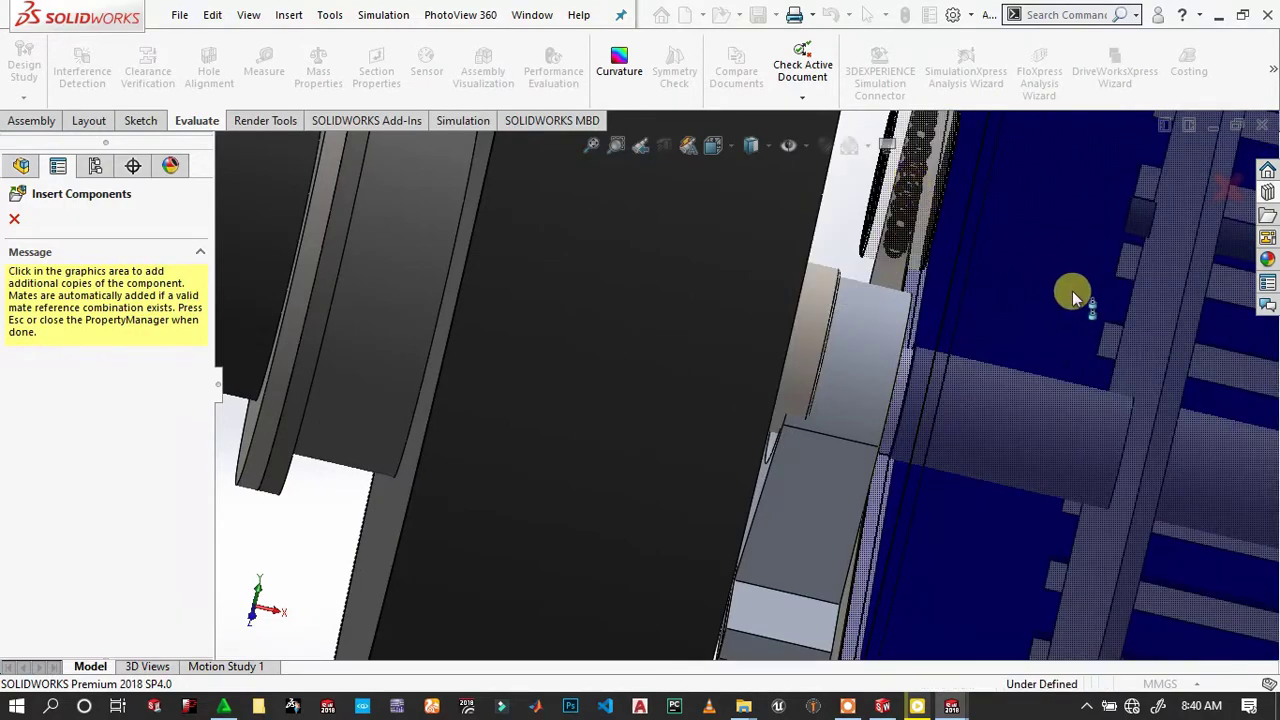
key(Escape)
Hide the hammer mill's top cover.
scroll(743, 306, up, 3)
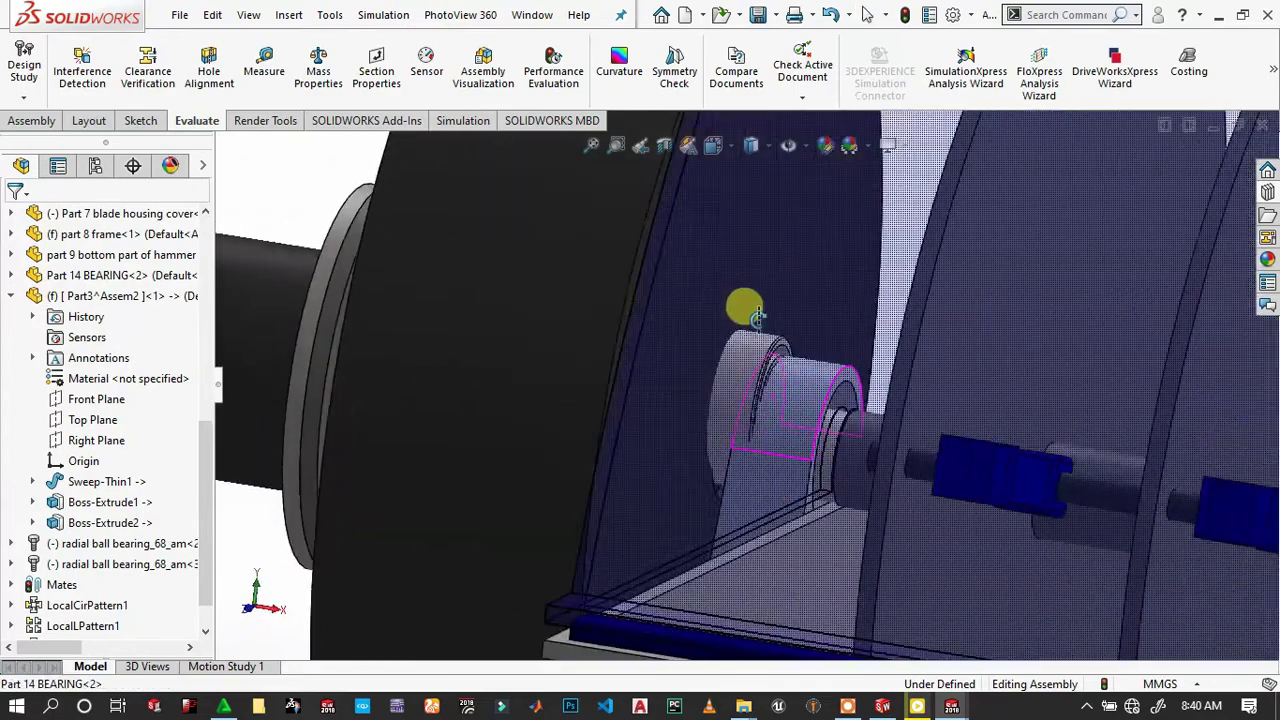
scroll(766, 351, down, 2)
scroll(912, 327, down, 1)
scroll(912, 327, up, 3)
click(834, 178)
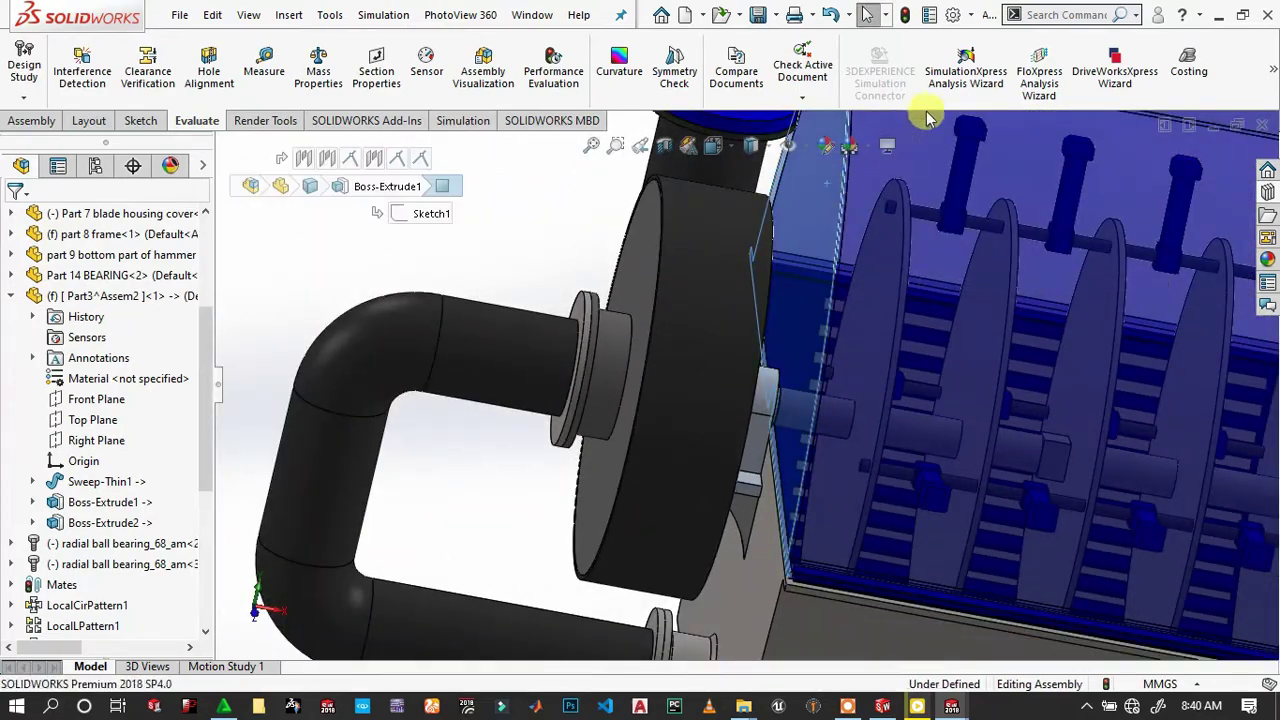
click(972, 100)
Hide the Part 6 blade housing and the Part 7 blade housing cover.
scroll(757, 337, down, 2)
scroll(766, 331, down, 1)
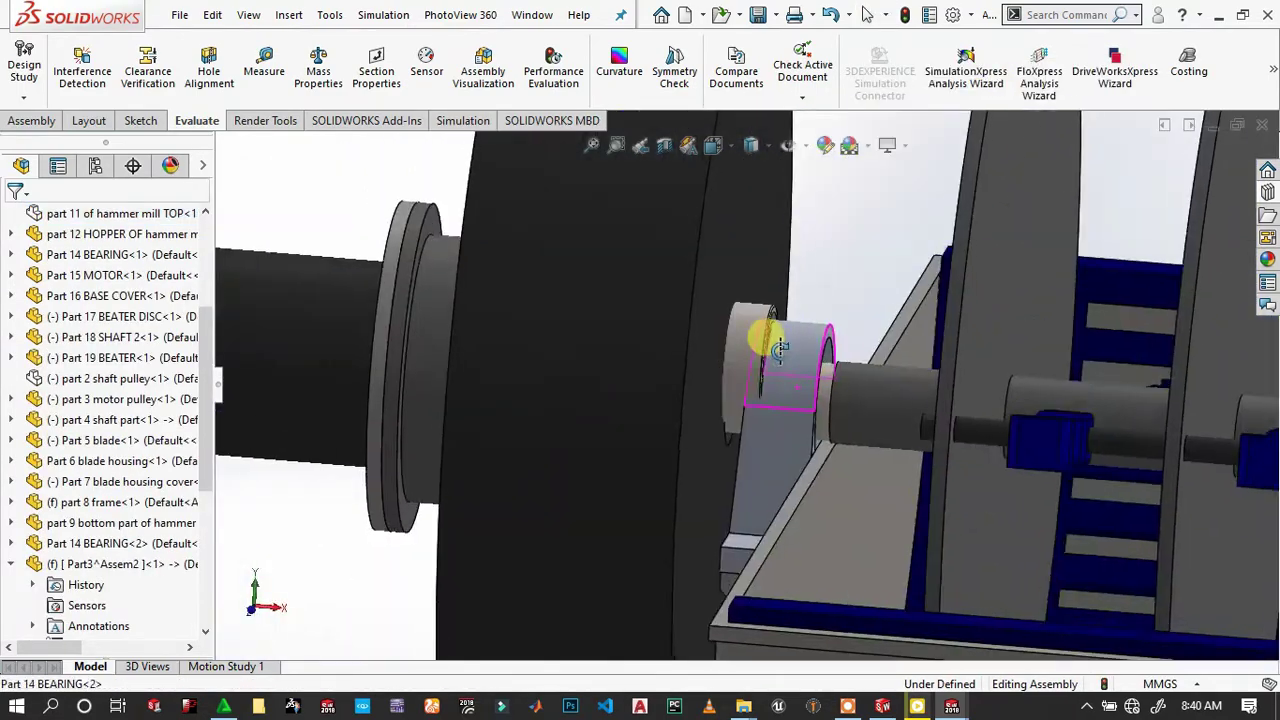
scroll(777, 357, down, 2)
scroll(668, 303, down, 1)
click(668, 303)
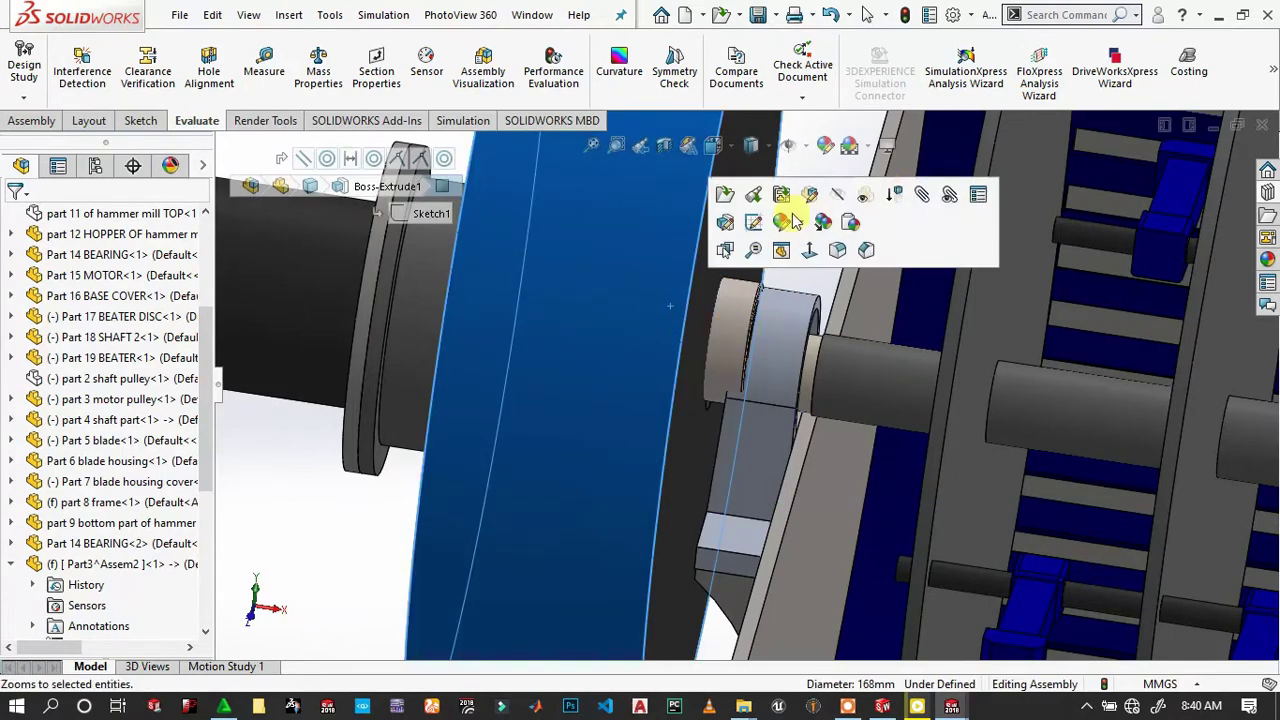
click(893, 190)
click(600, 300)
click(725, 190)
scroll(729, 357, up, 2)
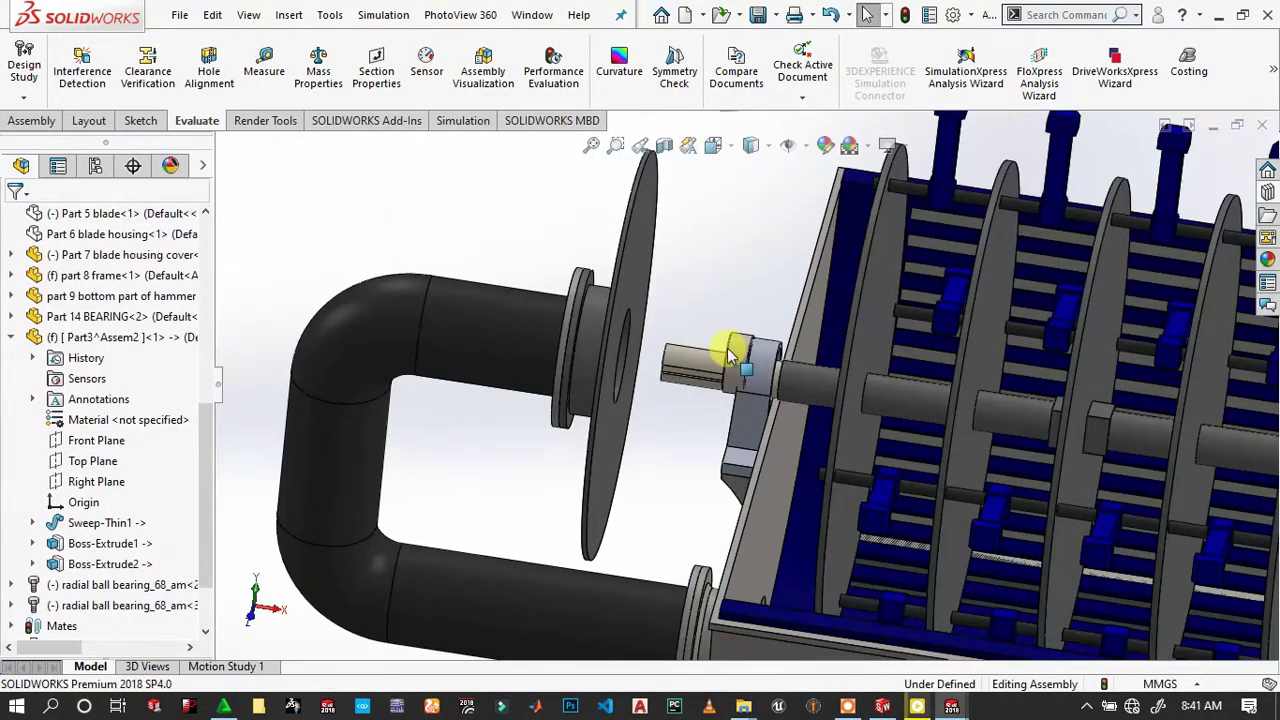
scroll(757, 286, down, 2)
click(728, 250)
click(684, 190)
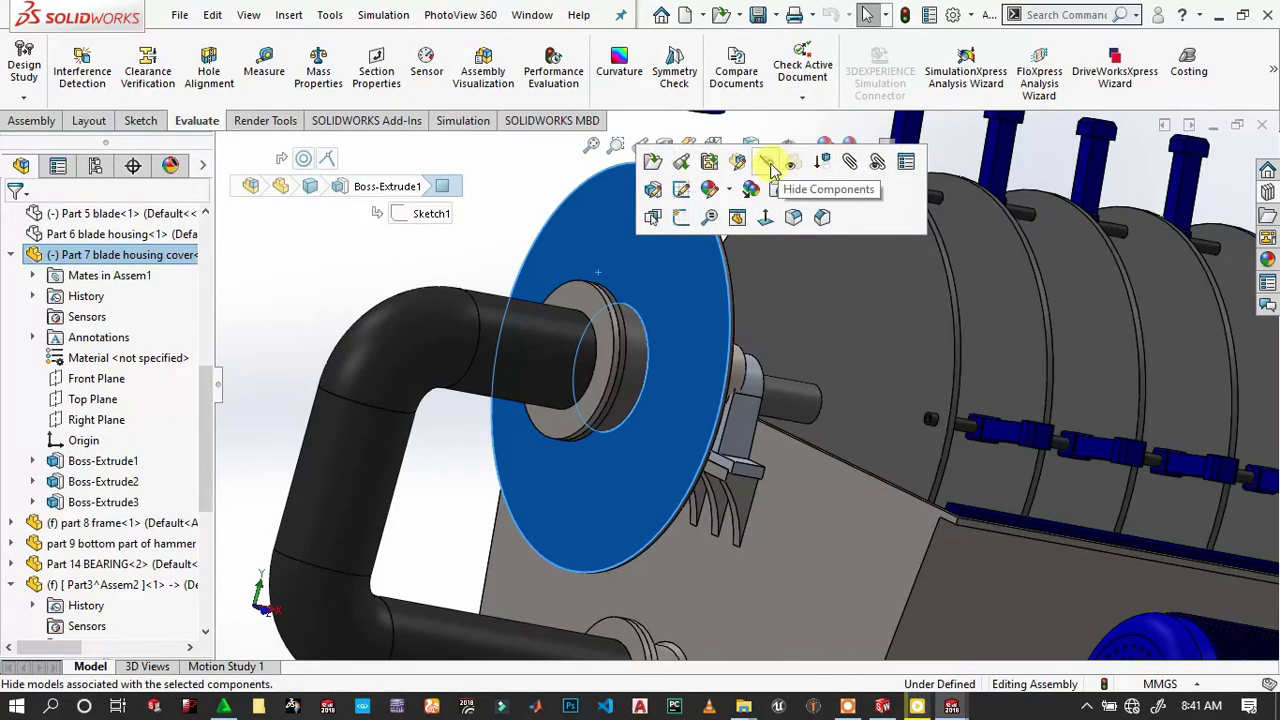
click(768, 165)
scroll(614, 480, down, 3)
Mate the bearing's inner bore concentric with the shaft's round face.
scroll(766, 277, down, 2)
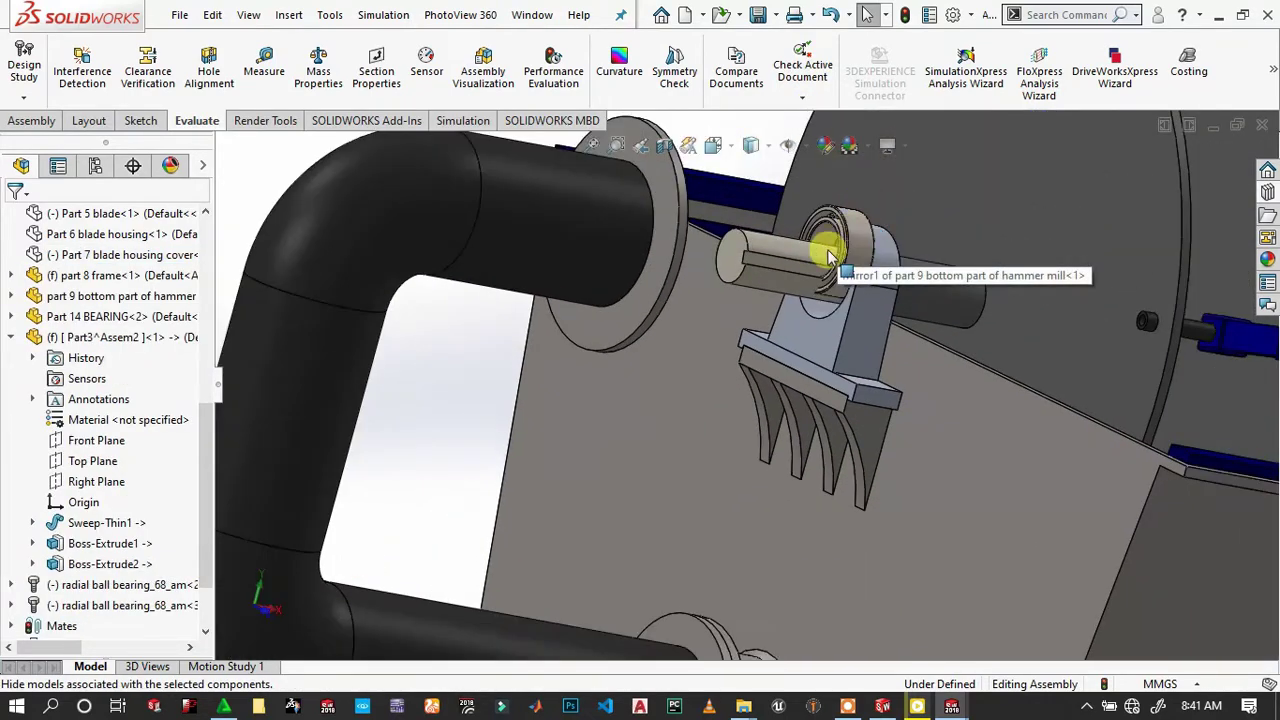
scroll(828, 258, down, 4)
click(789, 258)
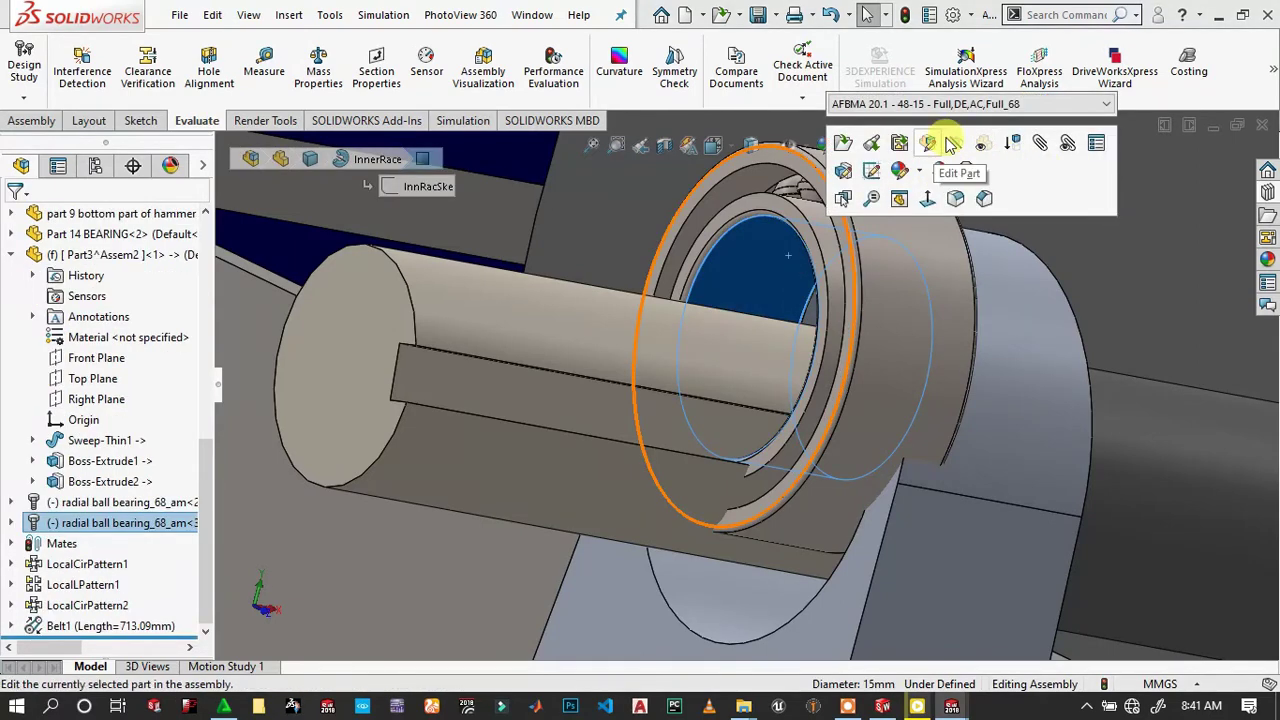
key(m)
click(766, 350)
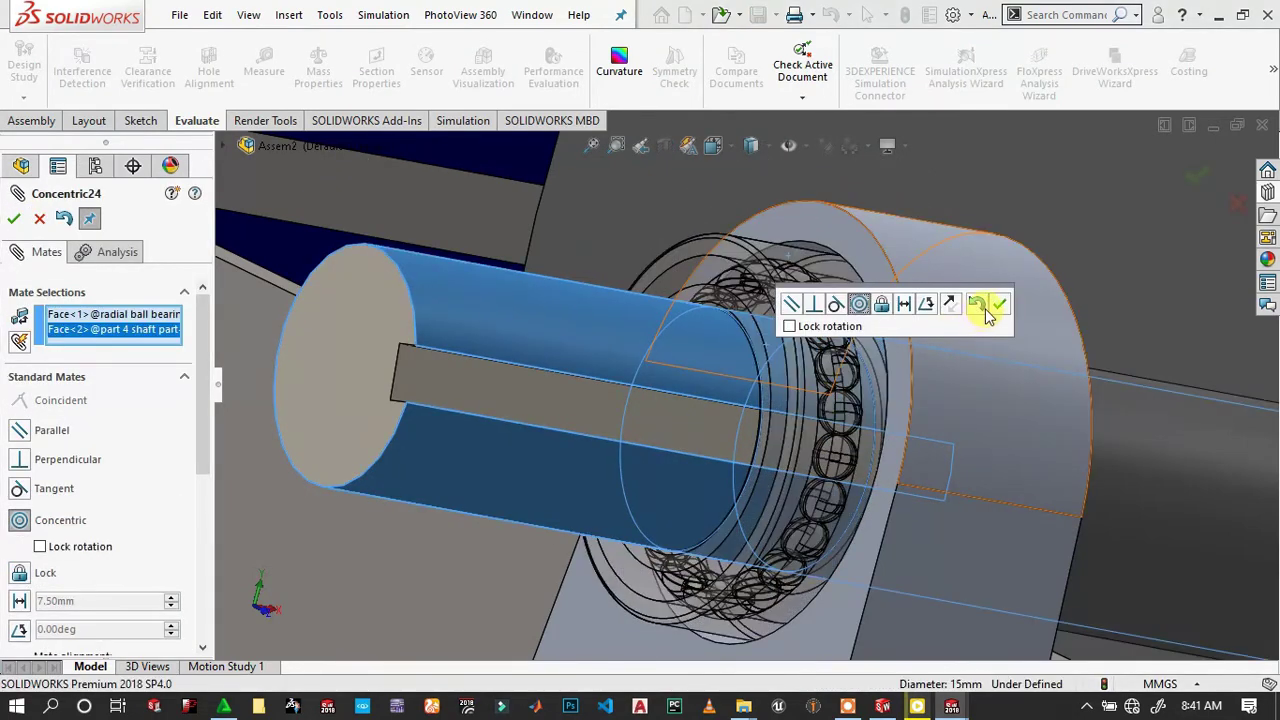
click(997, 310)
Hide the plate behind the pillow block to expose its side face.
scroll(900, 340, up, 5)
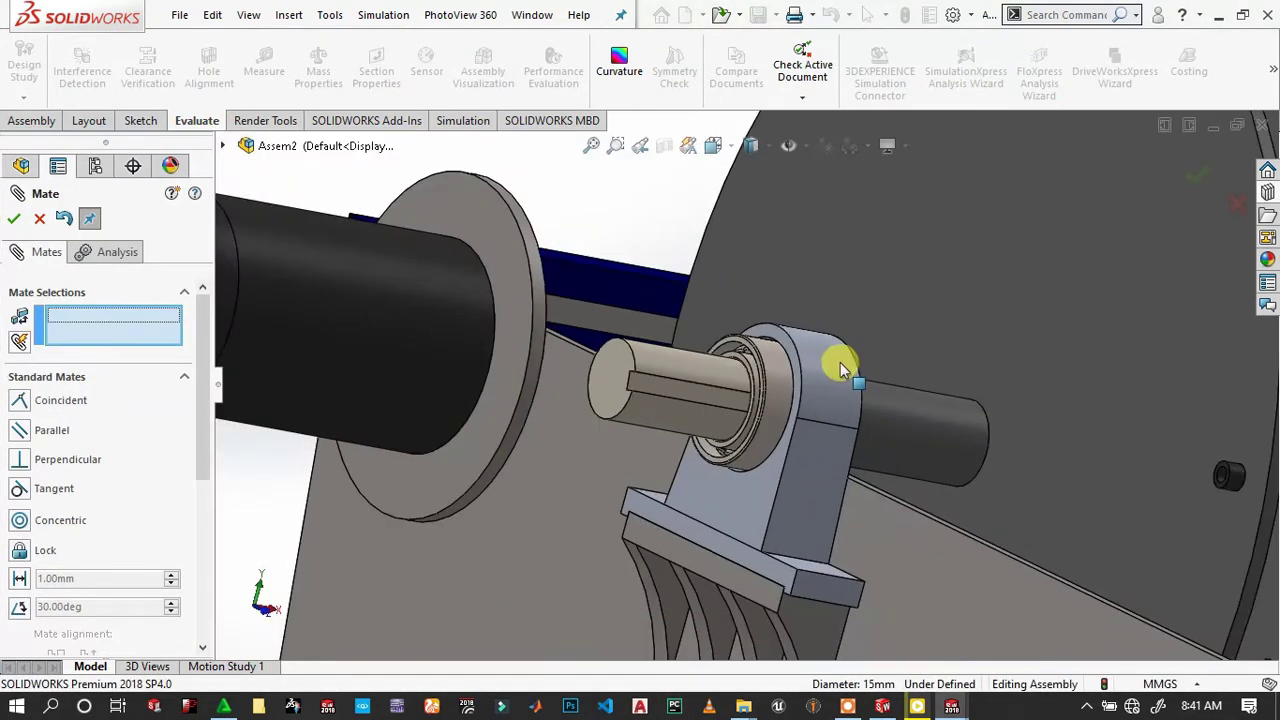
middle_drag(809, 371, 757, 391)
scroll(814, 371, down, 3)
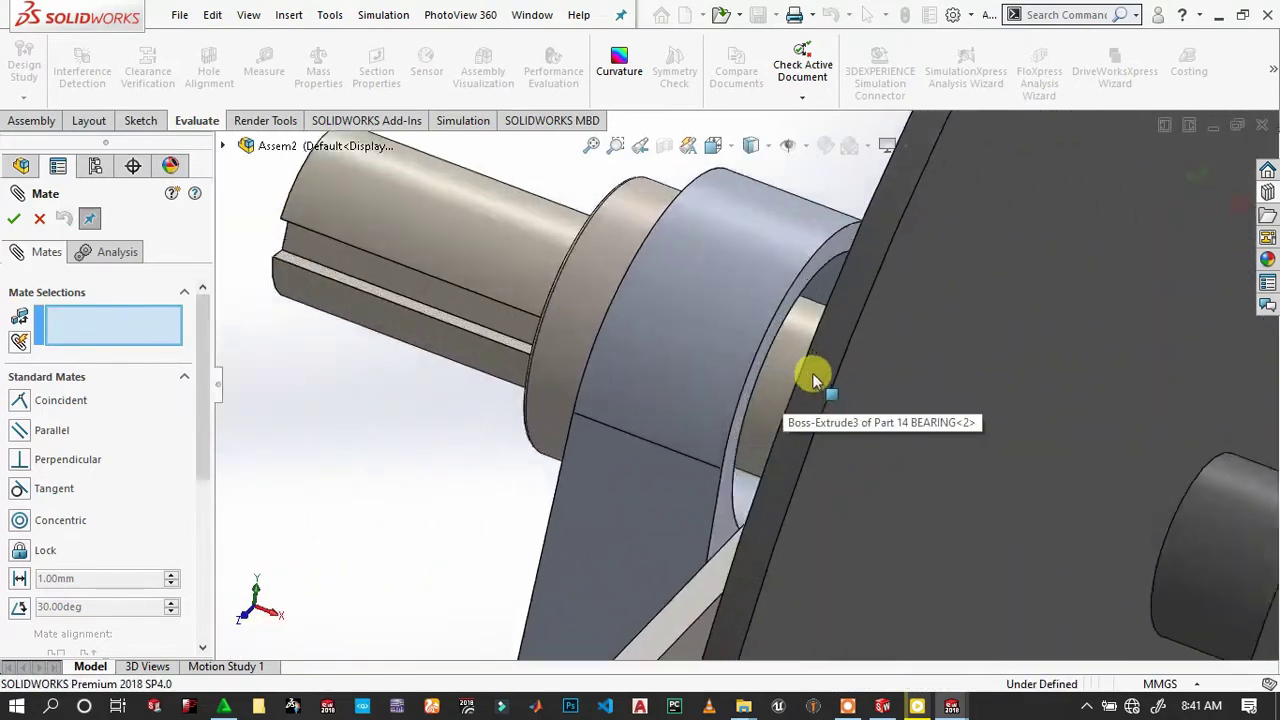
scroll(728, 495, down, 2)
scroll(720, 540, up, 3)
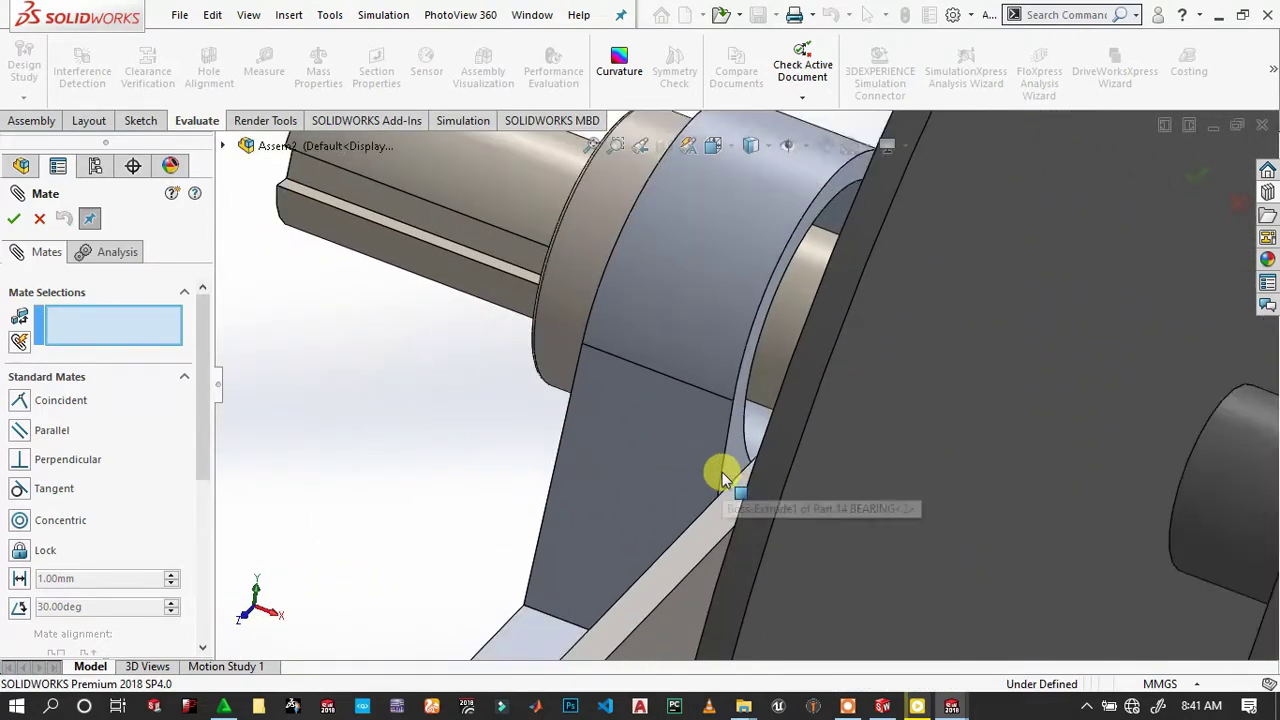
scroll(640, 565, up, 2)
mouse_move(570, 589)
middle_down()
mouse_move(586, 571)
mouse_move(611, 614)
mouse_move(571, 600)
middle_up()
scroll(650, 477, down, 3)
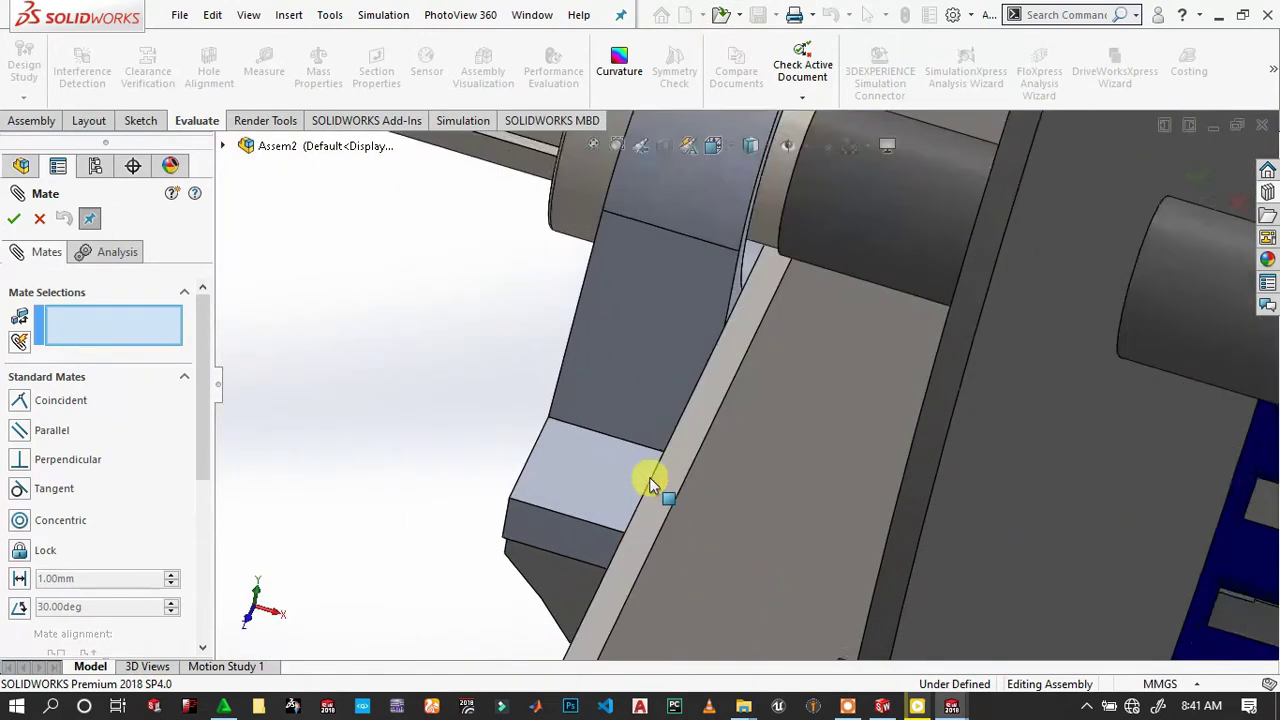
scroll(650, 477, down, 2)
right_click(722, 484)
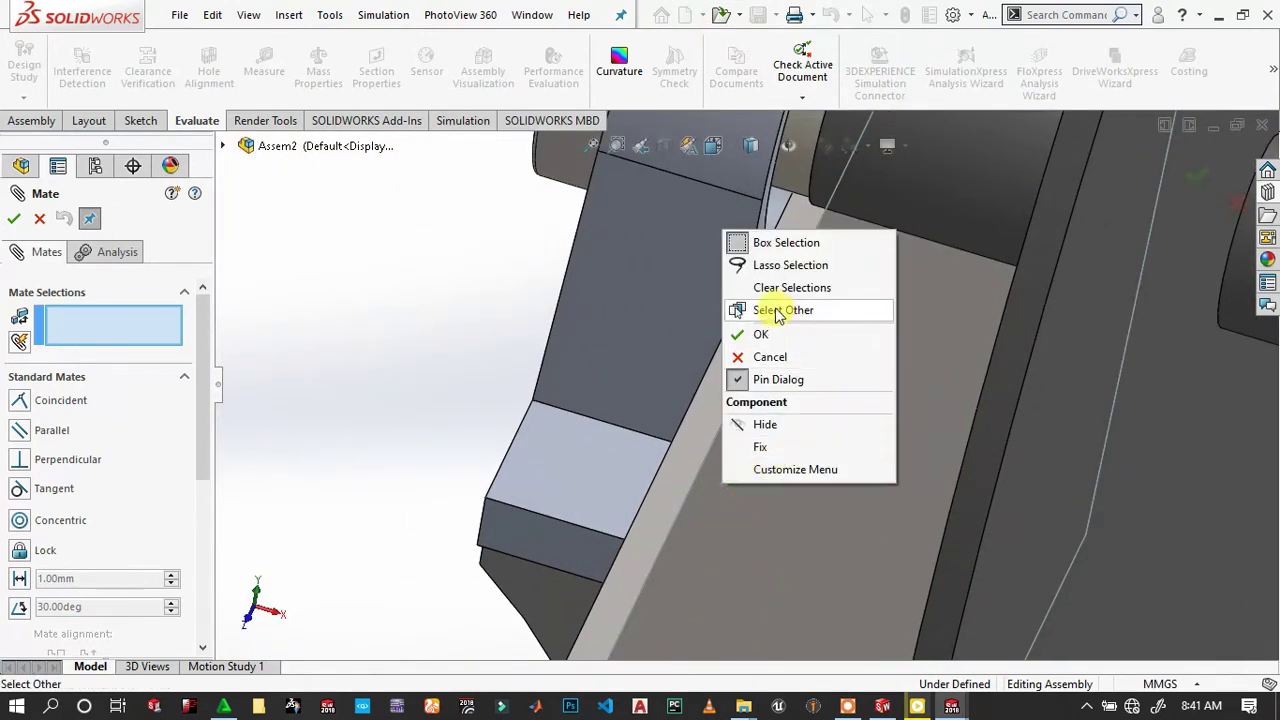
click(768, 426)
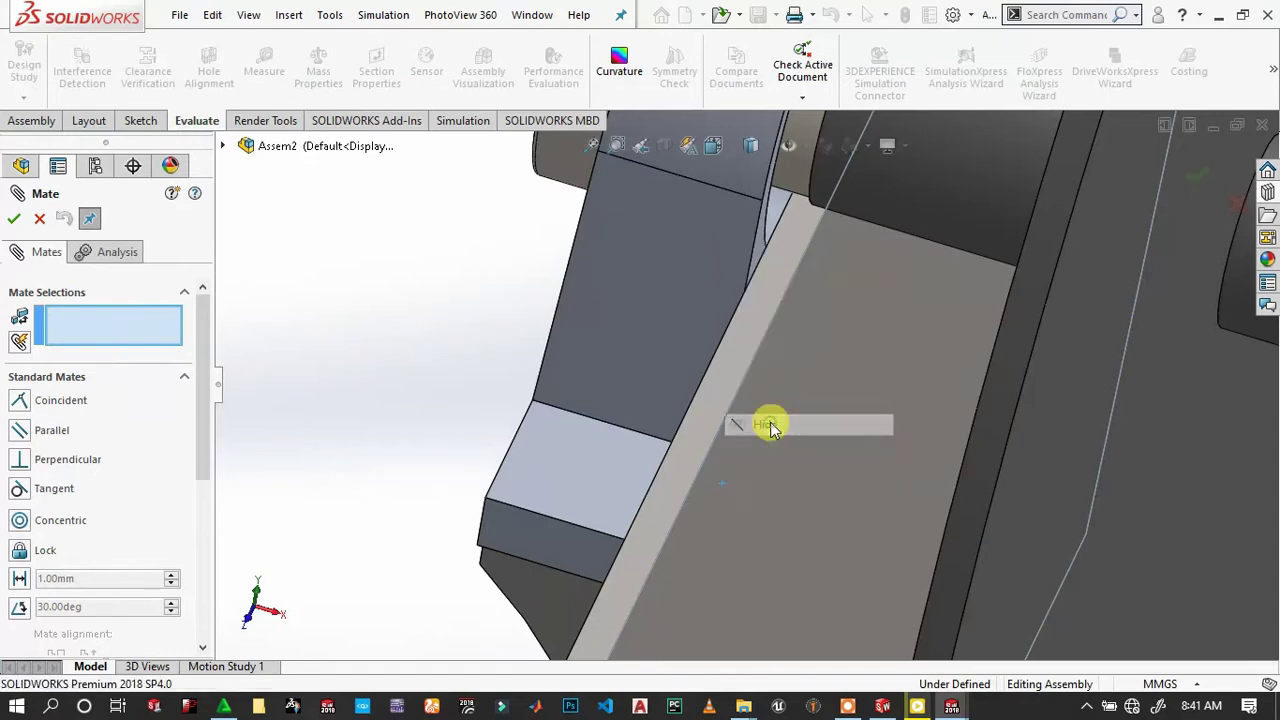
scroll(769, 429, up, 3)
mouse_move(749, 460)
middle_down()
mouse_move(737, 343)
mouse_move(706, 449)
middle_up()
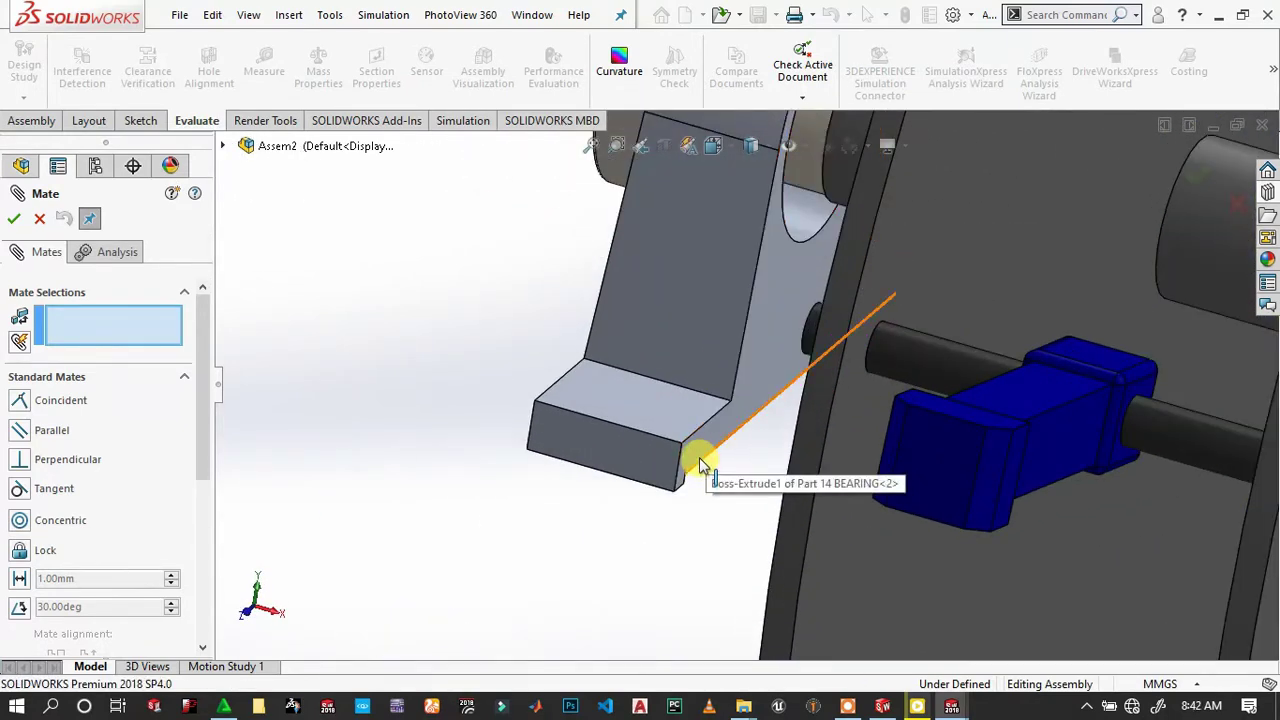
Set up an advanced Width mate using both side faces of the pillow-block housing.
click(696, 444)
scroll(678, 443, up, 3)
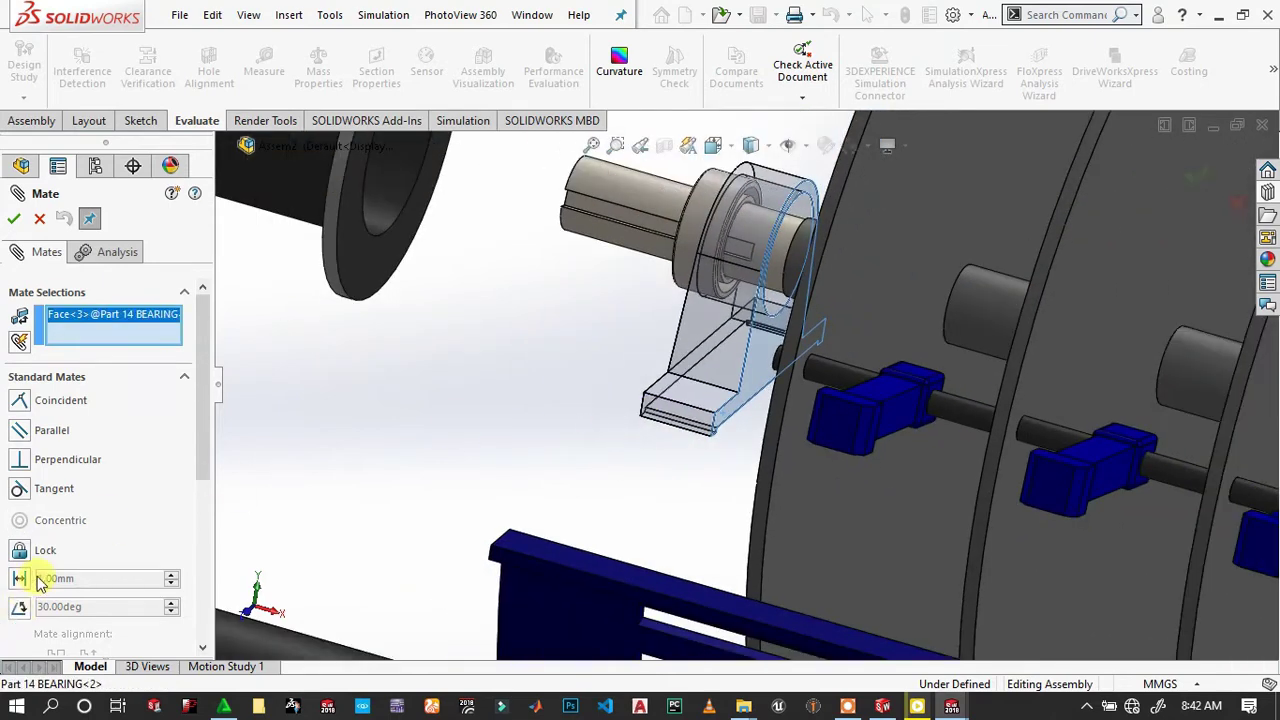
scroll(40, 583, down, 5)
click(75, 369)
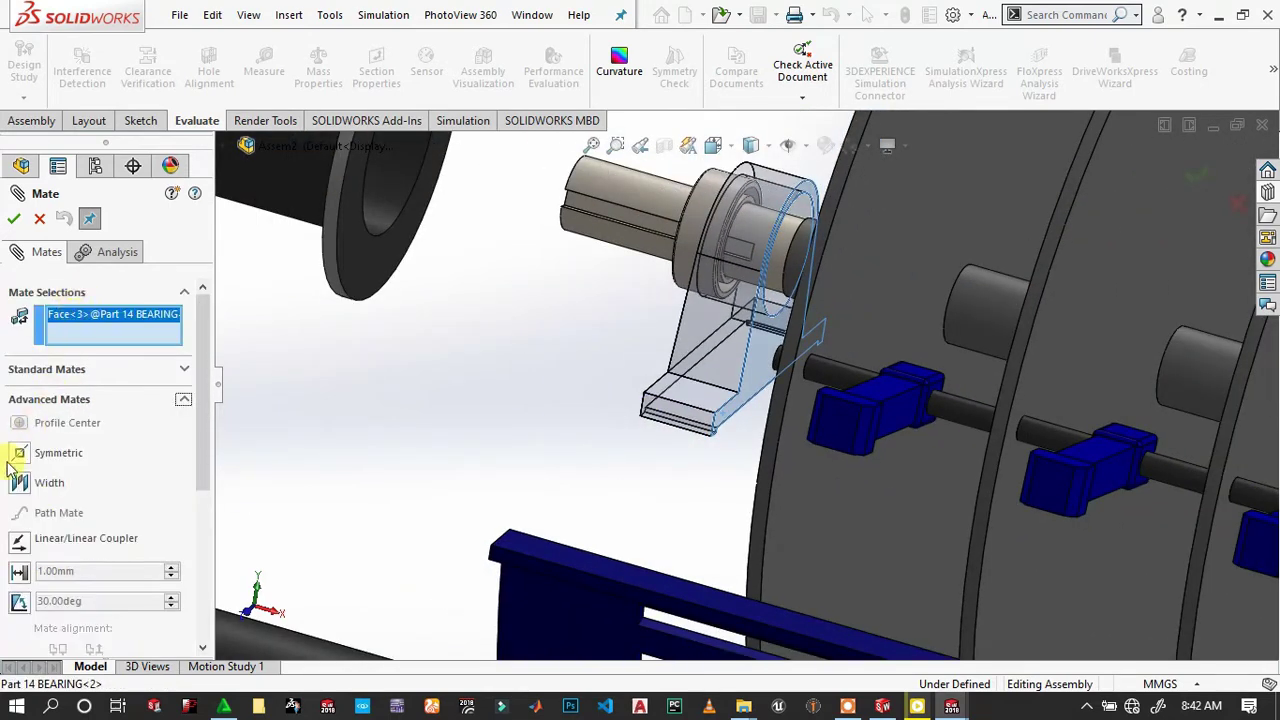
click(19, 483)
scroll(575, 395, down, 3)
mouse_move(586, 371)
middle_down()
mouse_move(707, 347)
mouse_move(760, 305)
middle_up()
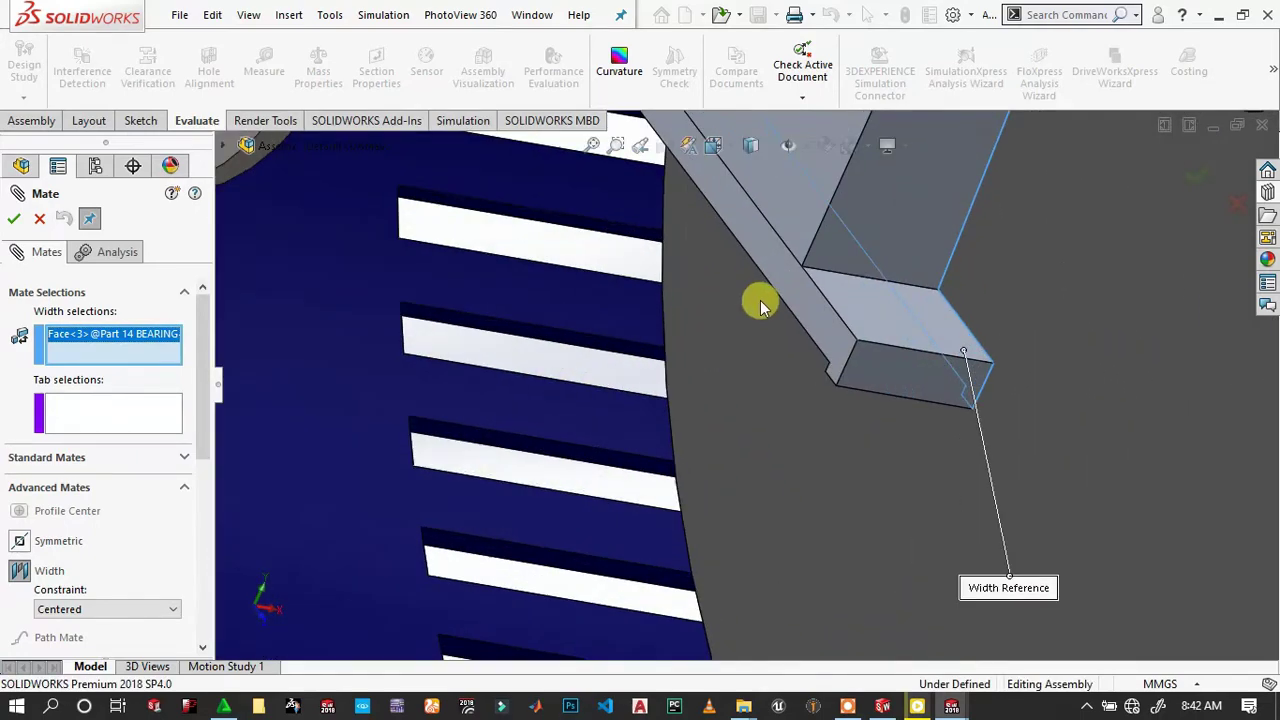
click(829, 332)
scroll(829, 331, up, 3)
middle_drag(829, 331, 766, 251)
scroll(772, 277, down, 3)
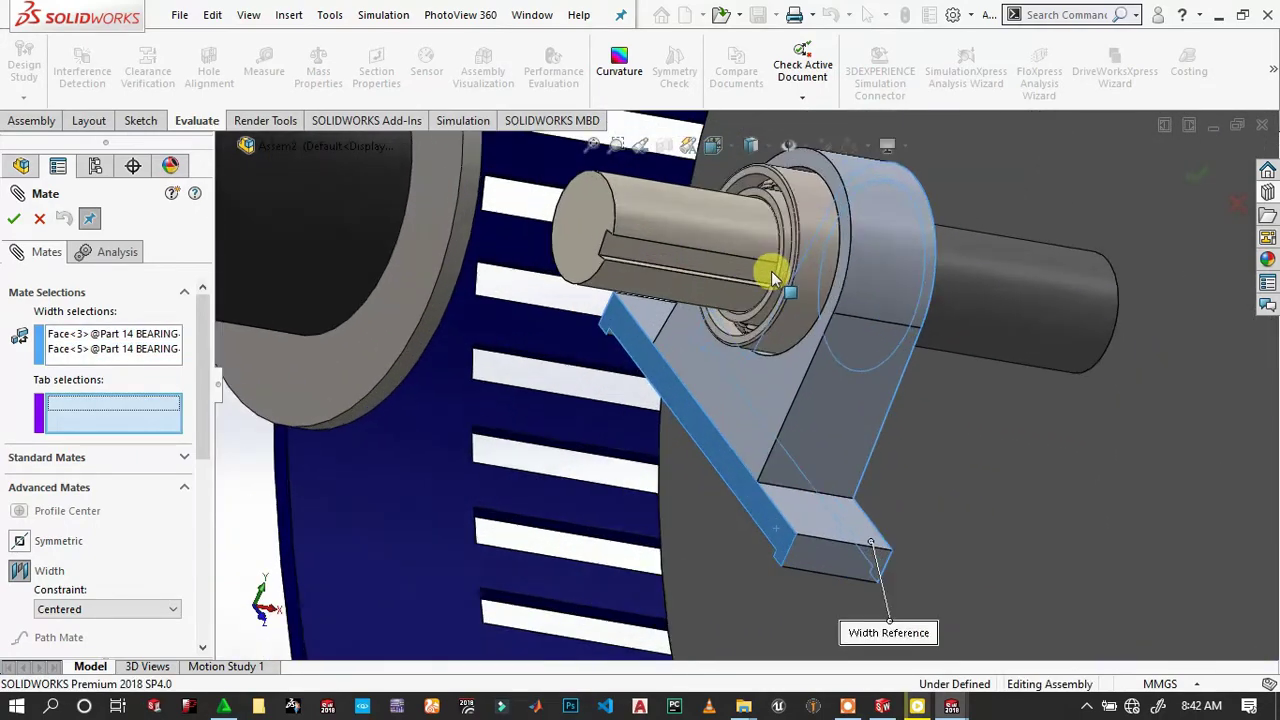
scroll(772, 277, down, 3)
scroll(714, 340, down, 2)
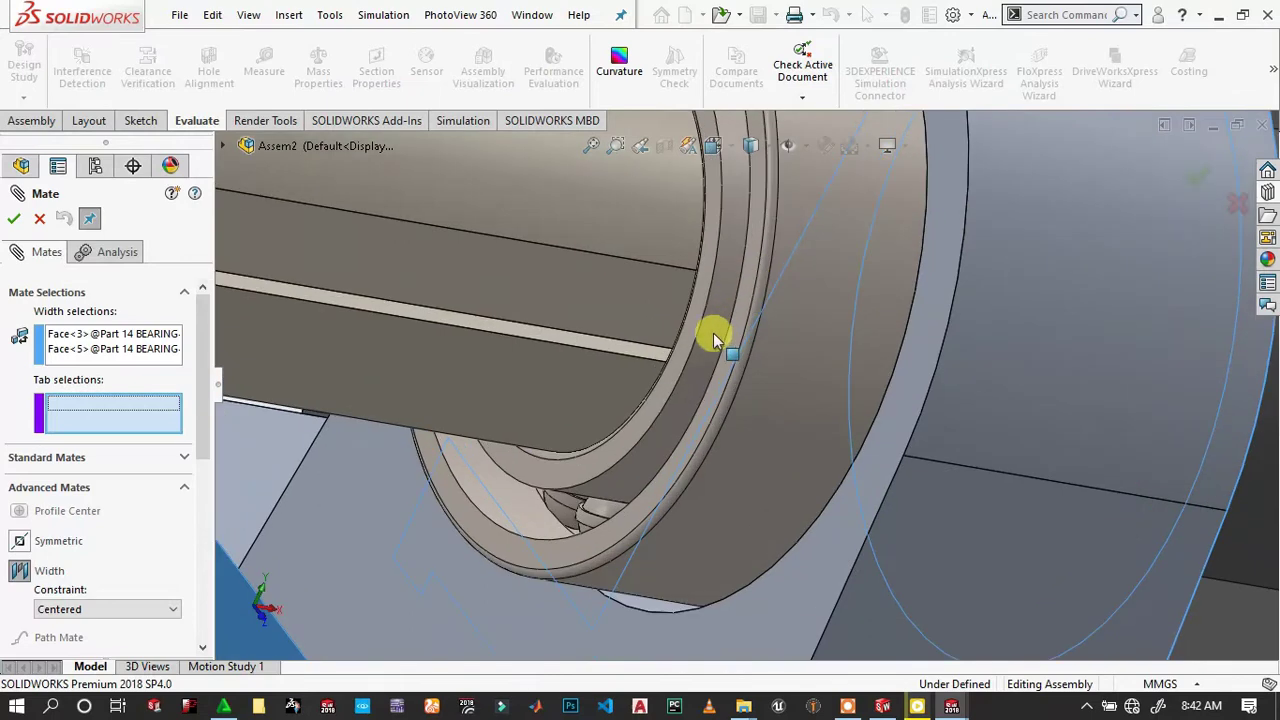
Add both bearing side faces as tab references and accept the centered Width18 mate.
click(659, 403)
scroll(694, 397, up, 3)
scroll(783, 352, up, 2)
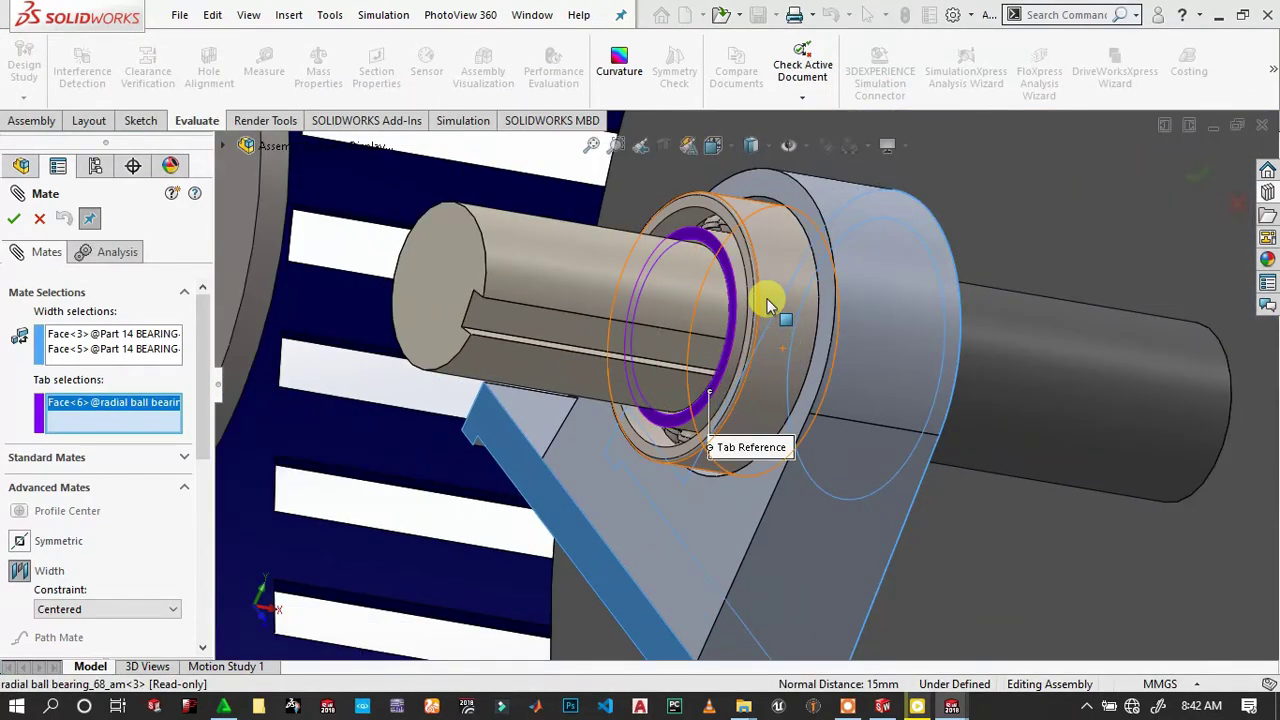
drag(686, 286, 452, 279)
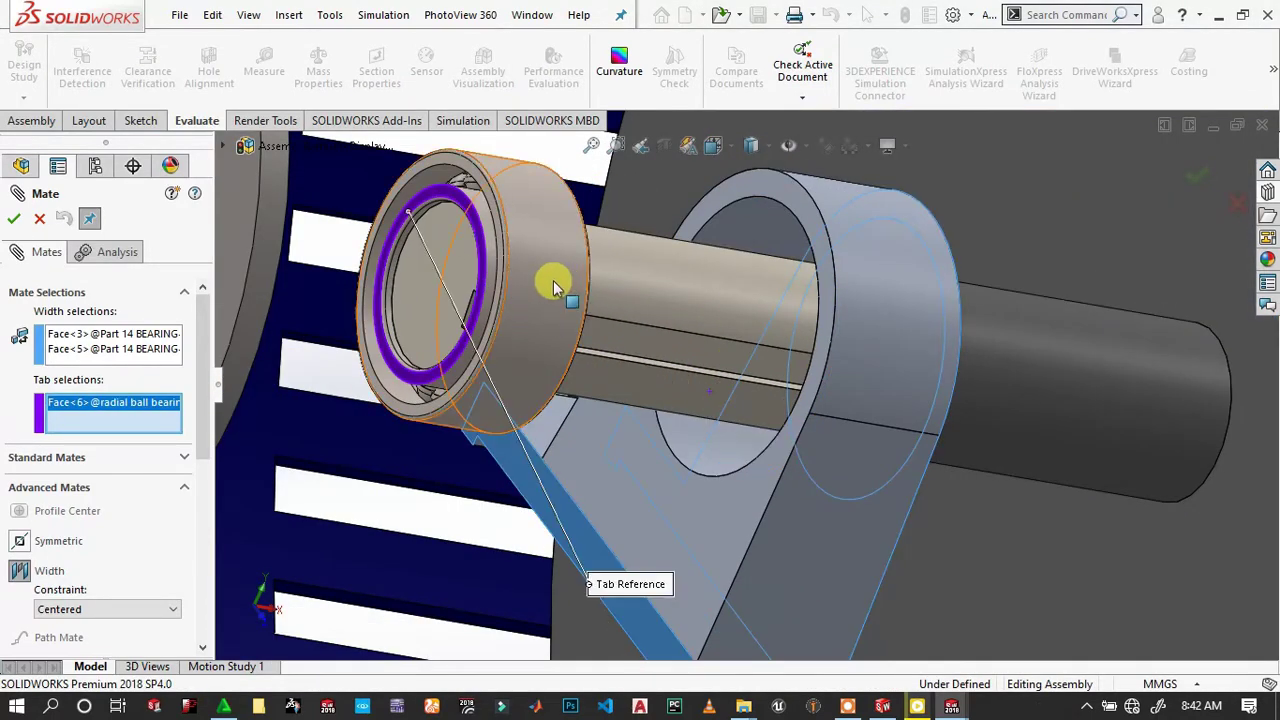
scroll(543, 277, down, 3)
scroll(486, 263, up, 2)
scroll(560, 250, down, 3)
scroll(622, 214, down, 3)
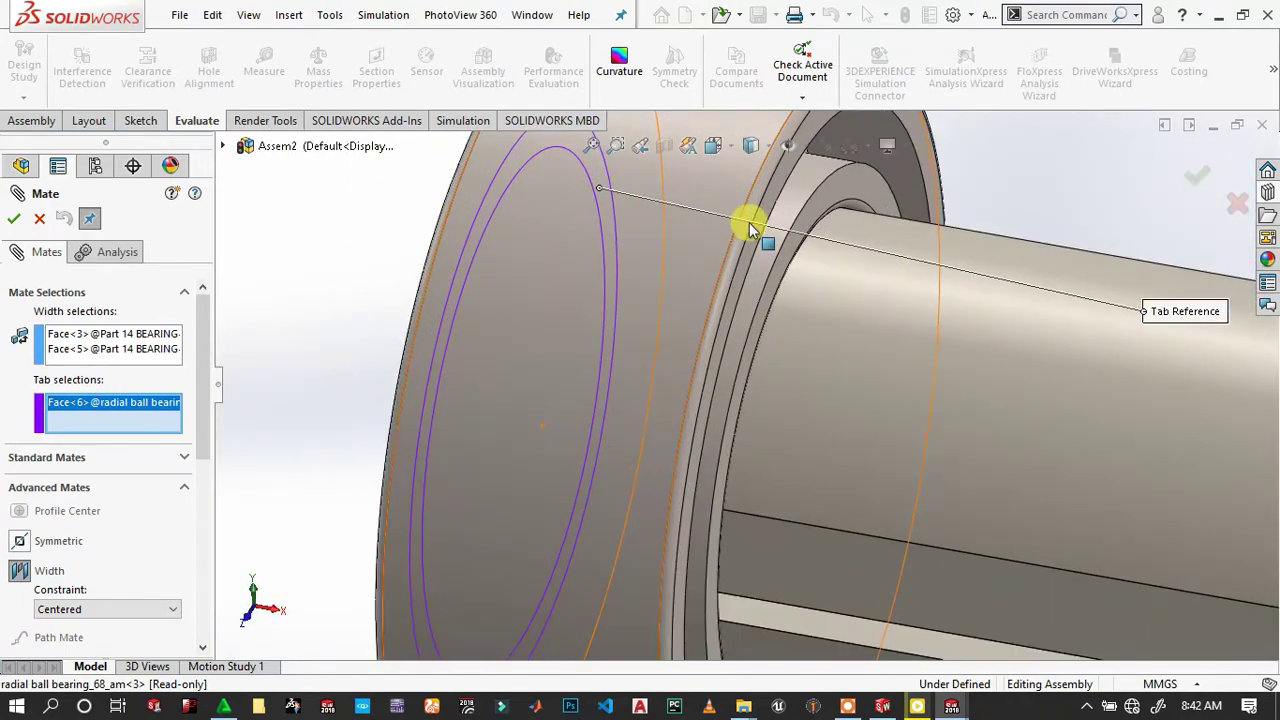
click(804, 213)
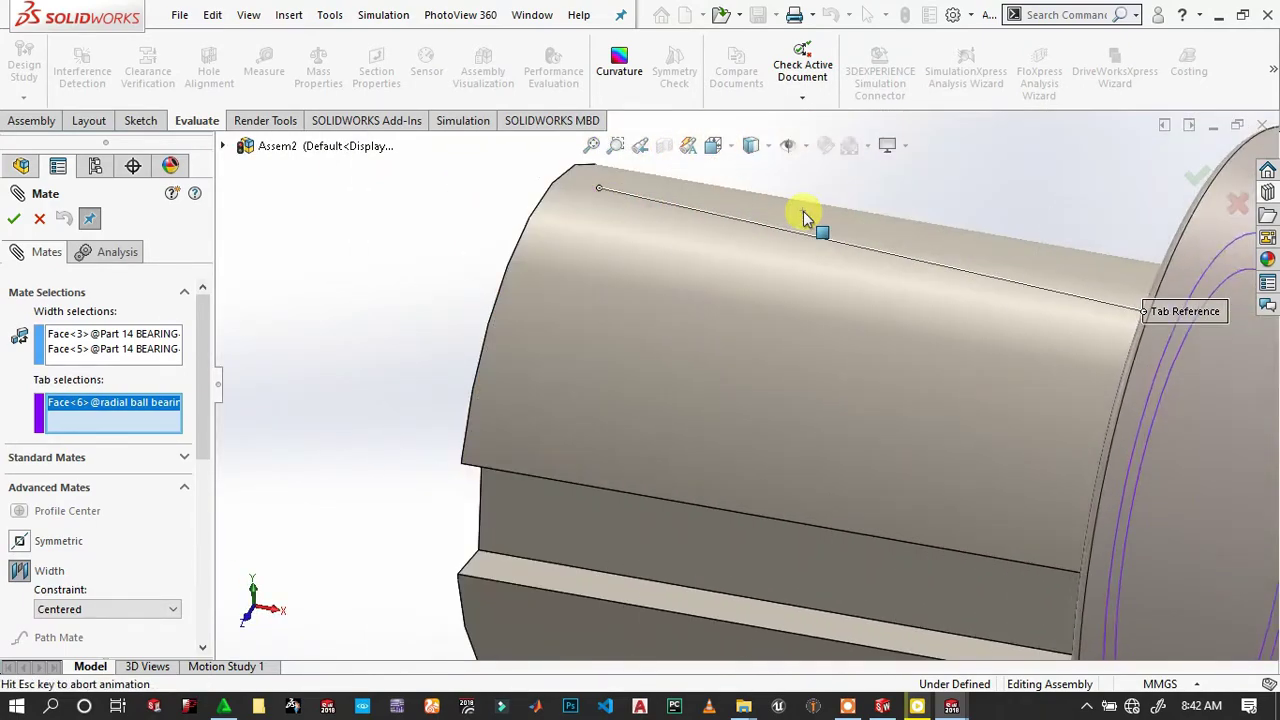
scroll(837, 231, up, 3)
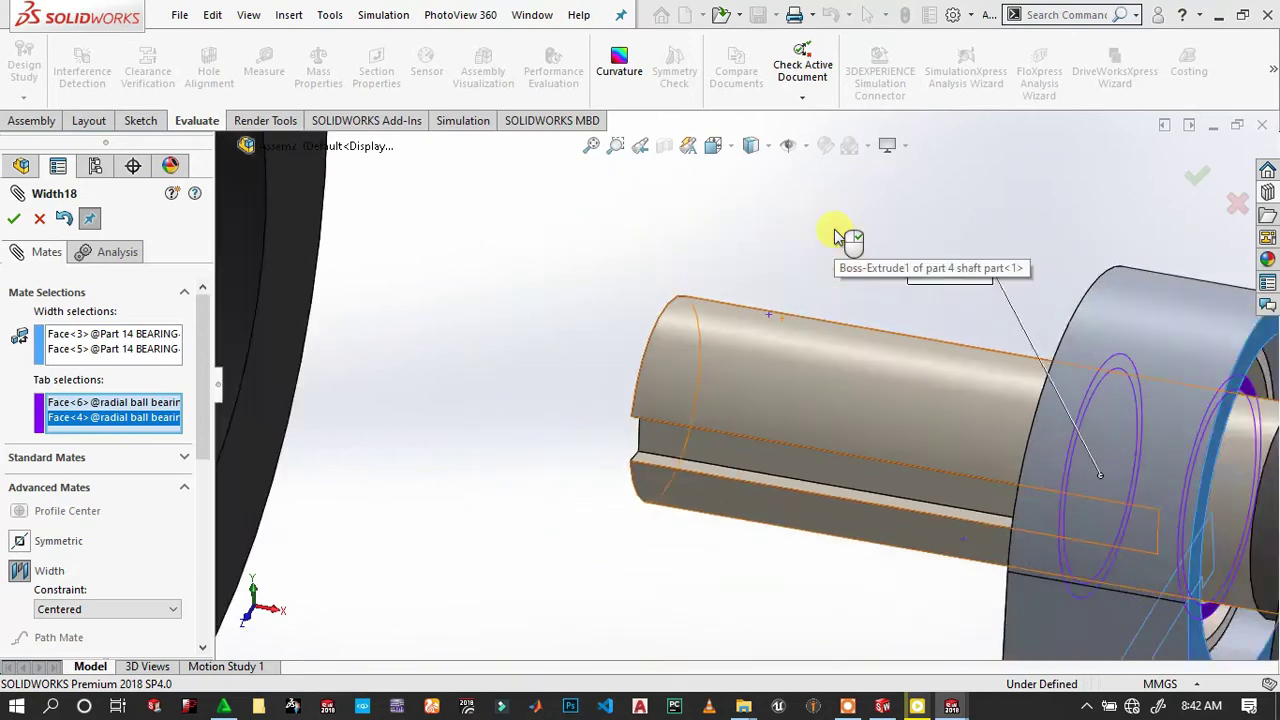
scroll(312, 210, up, 2)
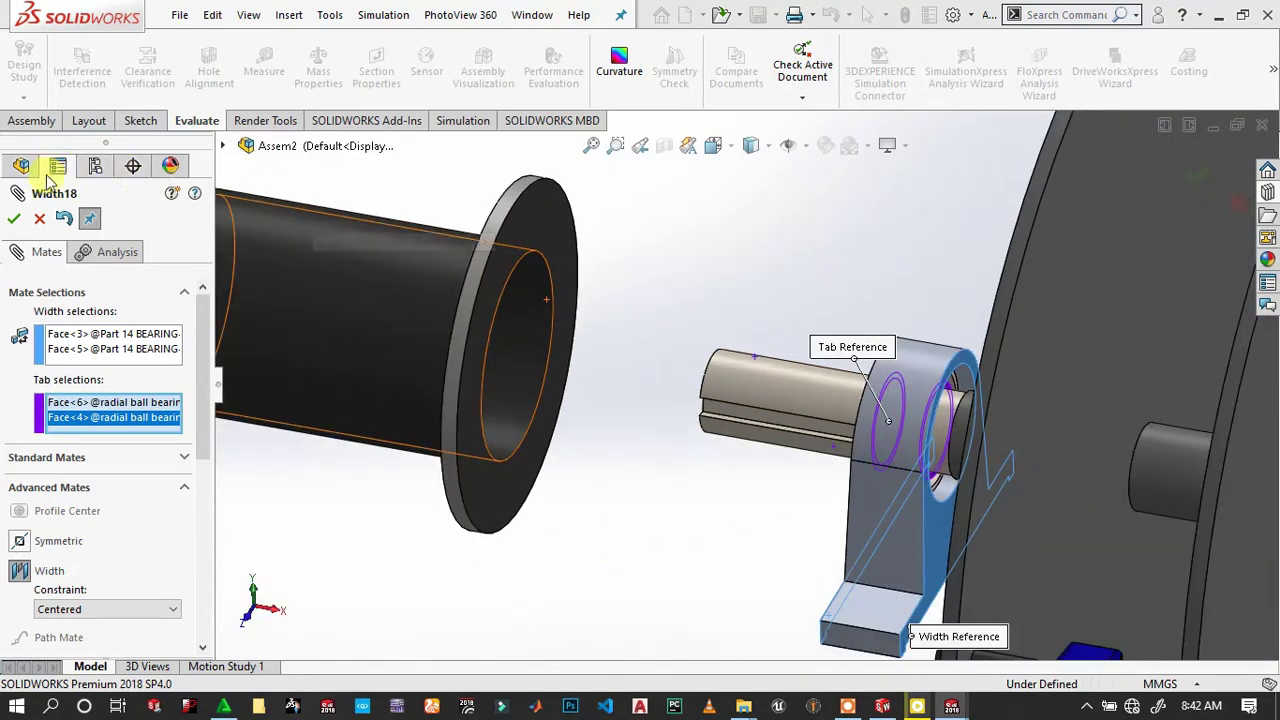
click(14, 219)
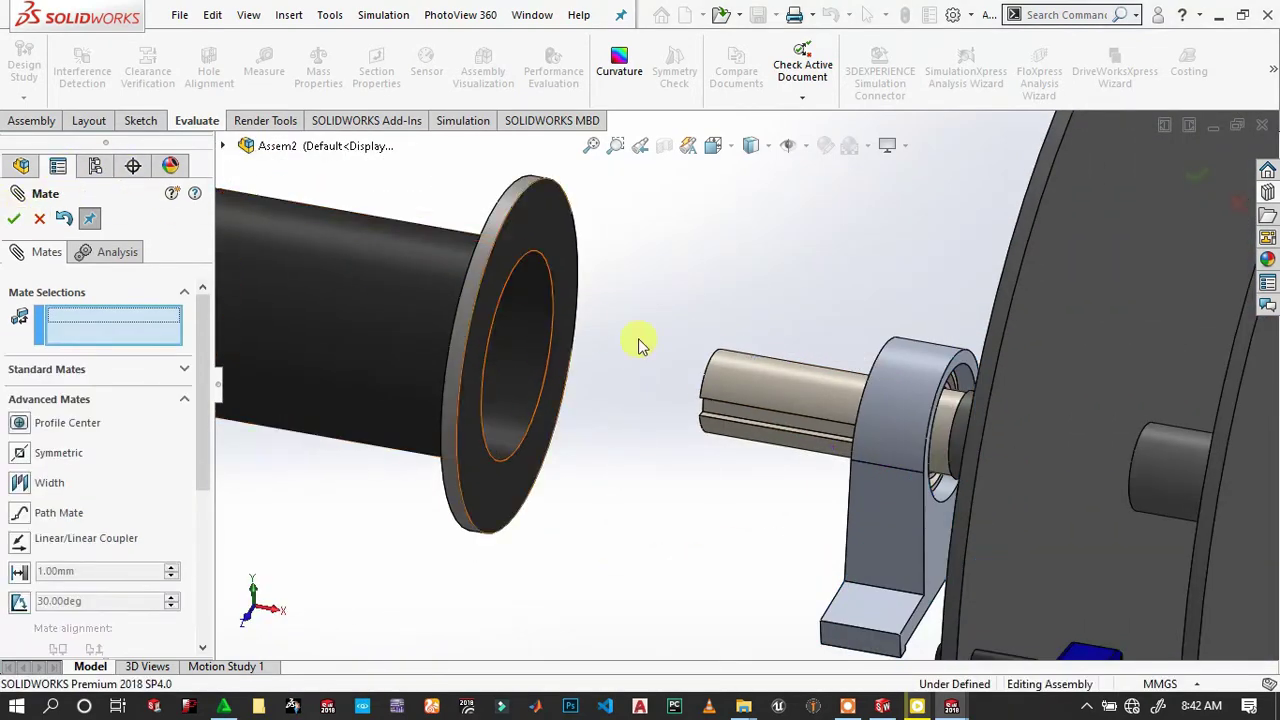
Start a Width mate on the second housing, selecting both of its side faces.
scroll(641, 344, up, 5)
scroll(1086, 400, down, 3)
scroll(526, 396, down, 2)
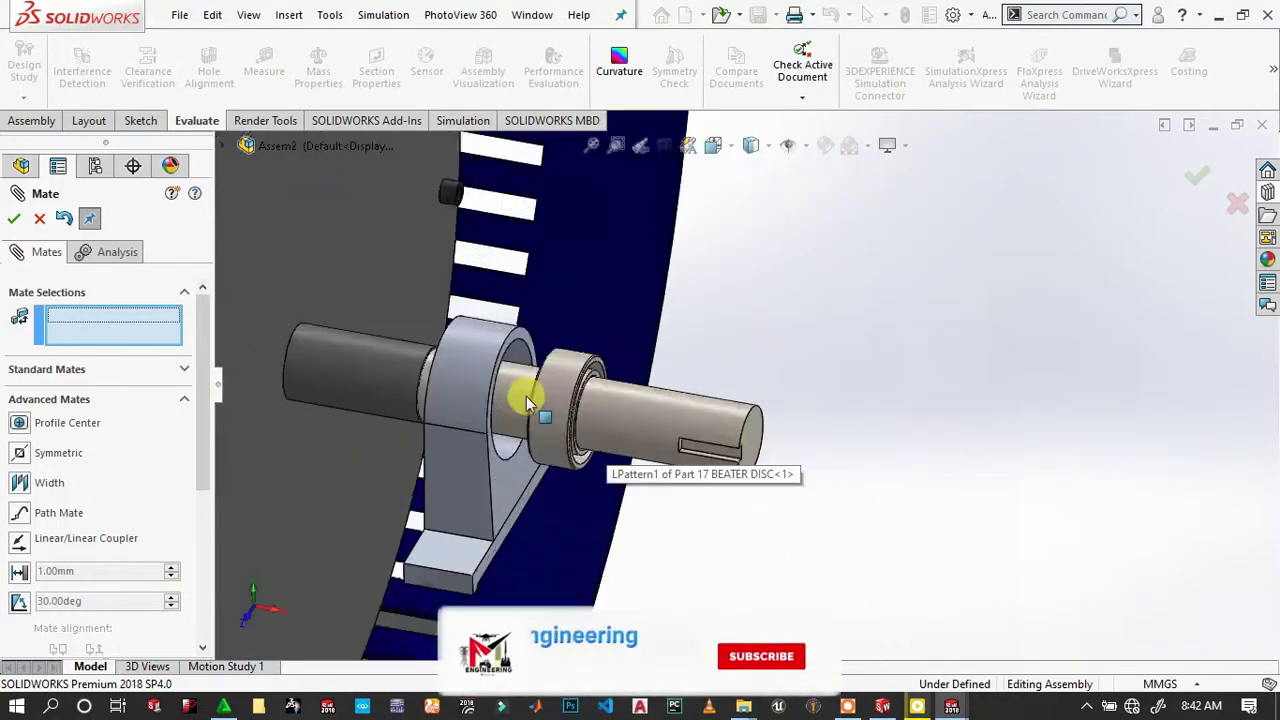
scroll(526, 396, down, 2)
click(563, 567)
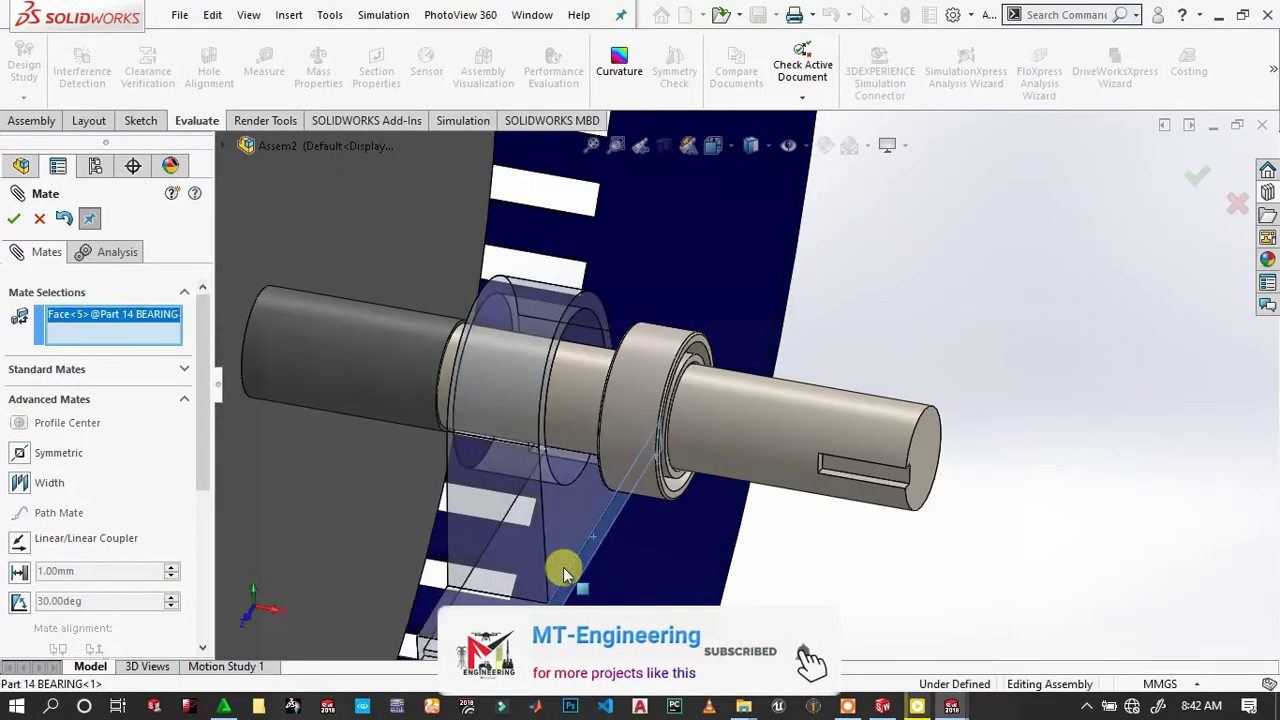
scroll(553, 553, up, 3)
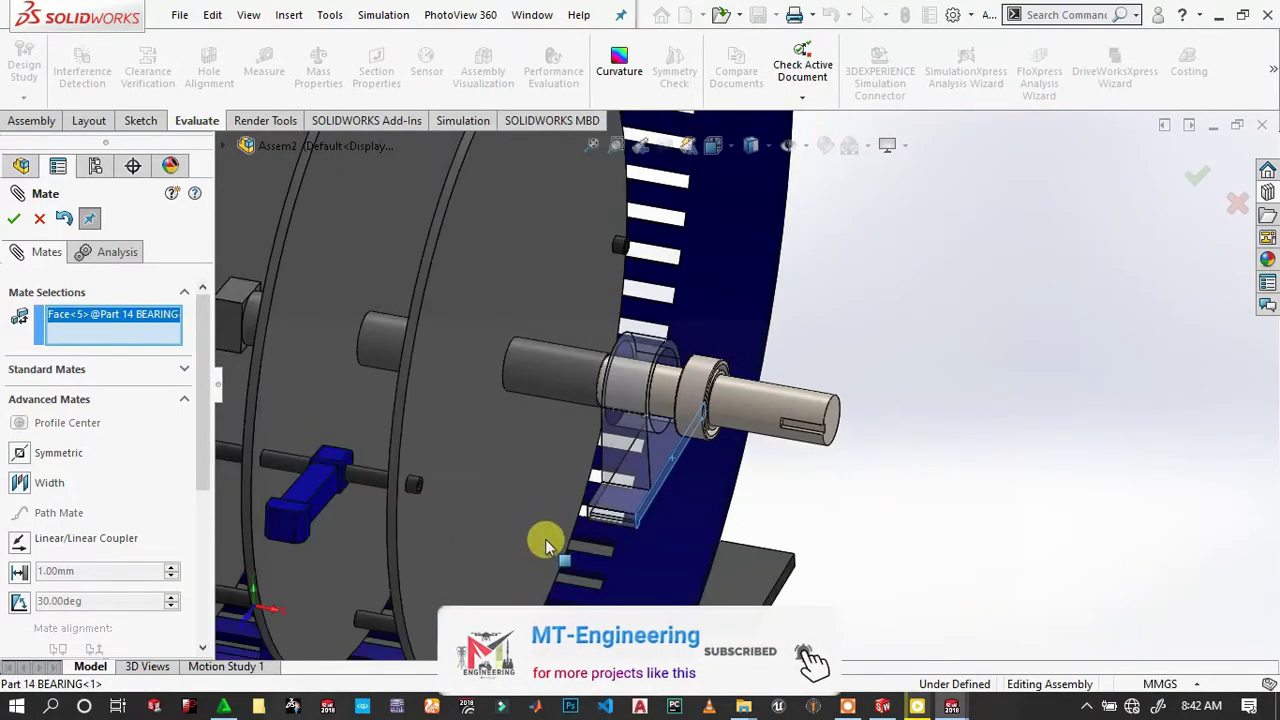
click(23, 482)
scroll(708, 541, down, 3)
mouse_move(708, 541)
middle_down()
mouse_move(743, 491)
mouse_move(634, 606)
middle_up()
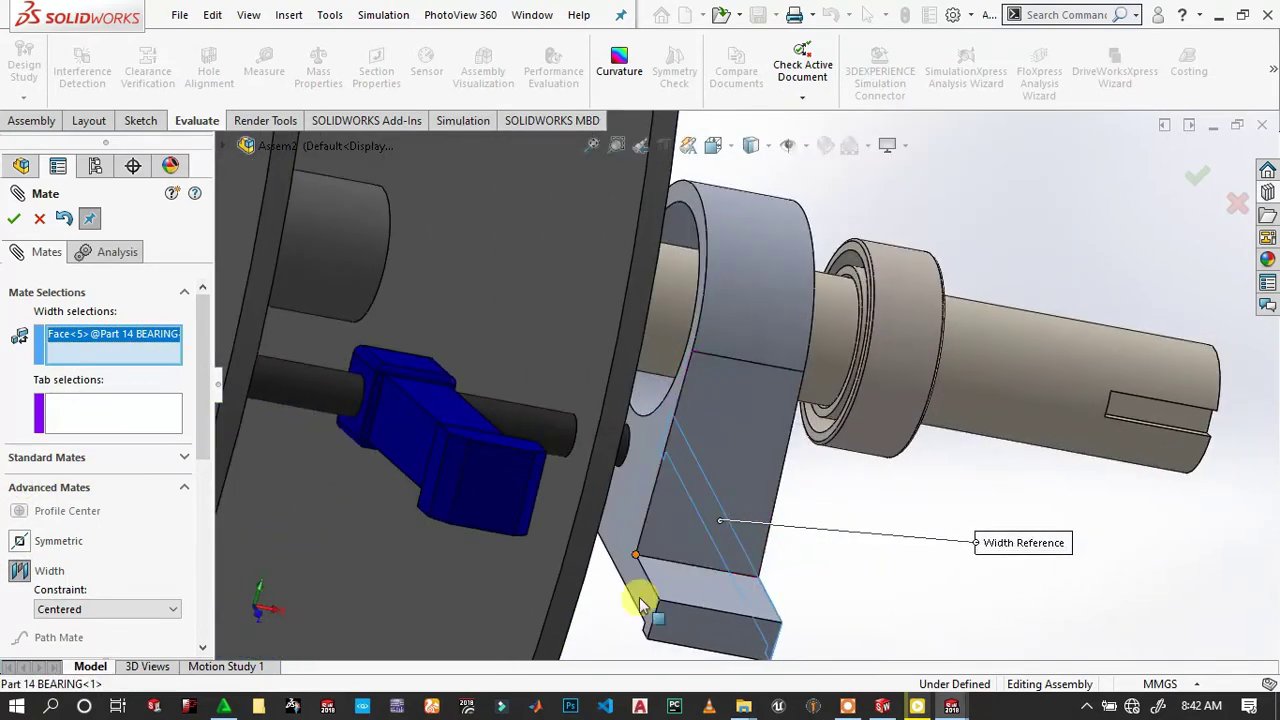
click(645, 610)
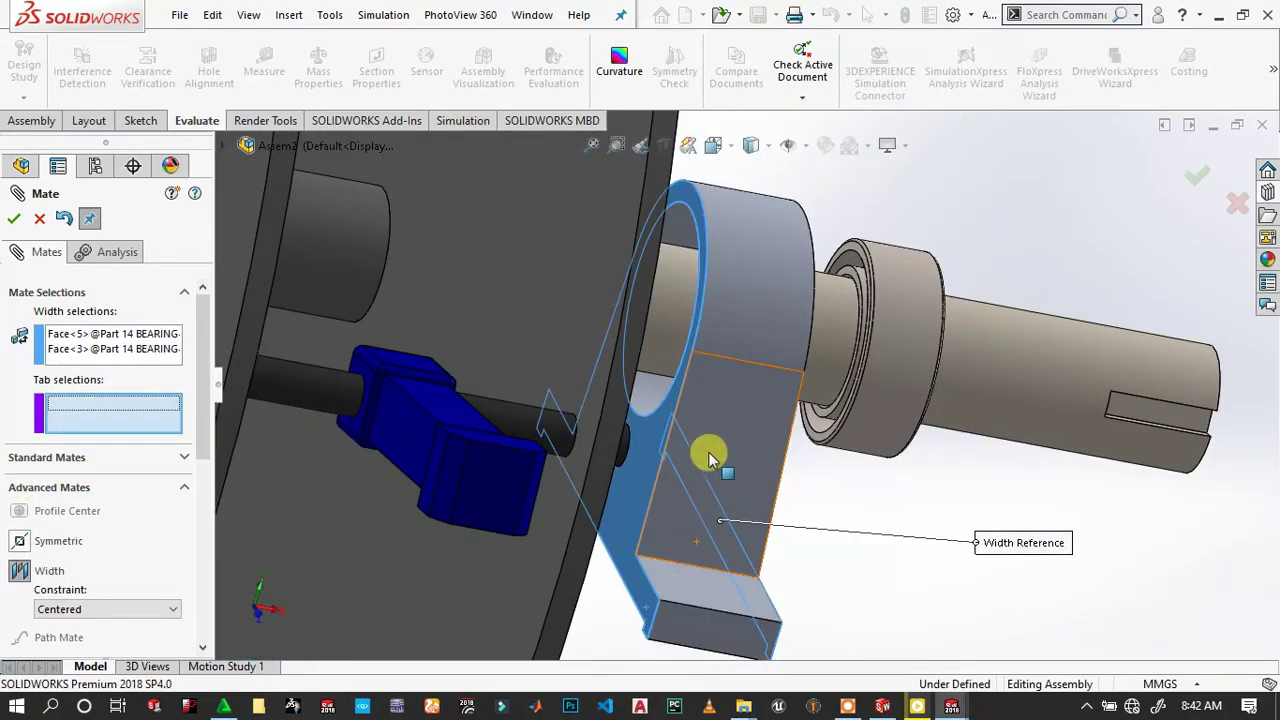
Add the second bearing's side faces, accept Width19, and close the Mate command.
middle_drag(708, 458, 771, 386)
scroll(771, 386, down, 3)
scroll(857, 406, down, 2)
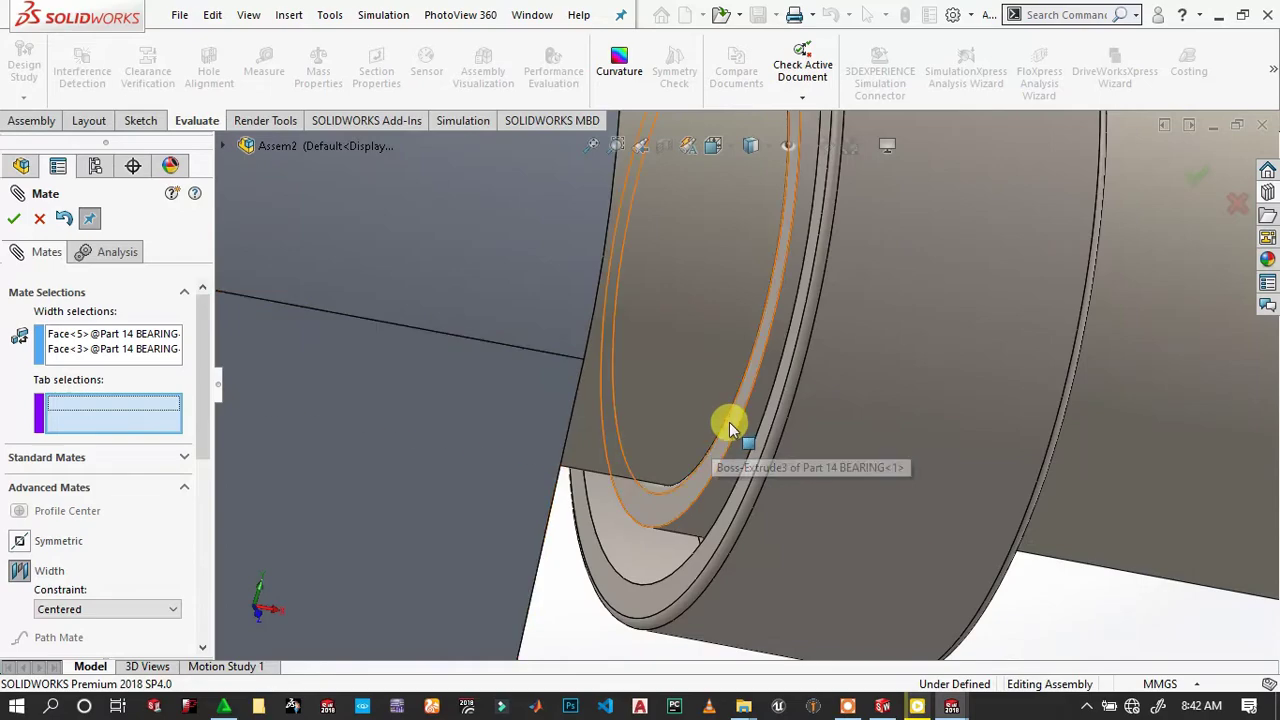
click(730, 428)
scroll(760, 420, up, 3)
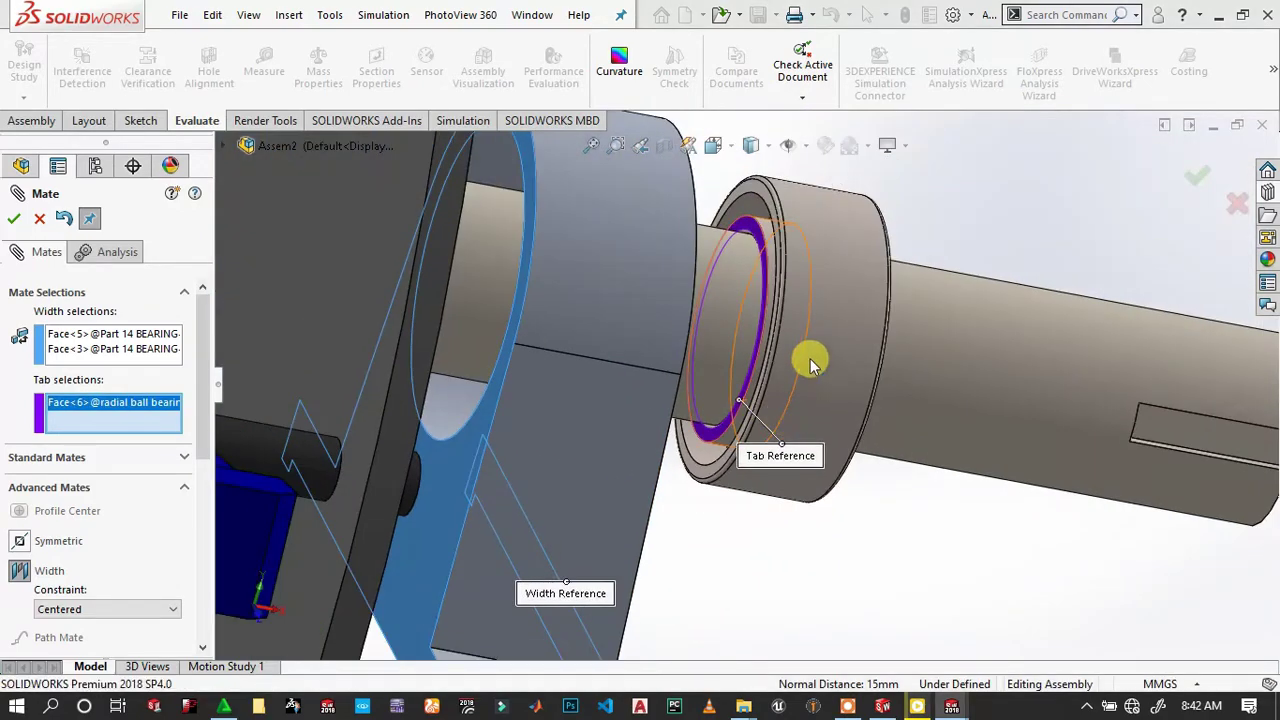
mouse_move(814, 357)
middle_down()
mouse_move(787, 347)
mouse_move(894, 400)
middle_up()
scroll(934, 449, down, 2)
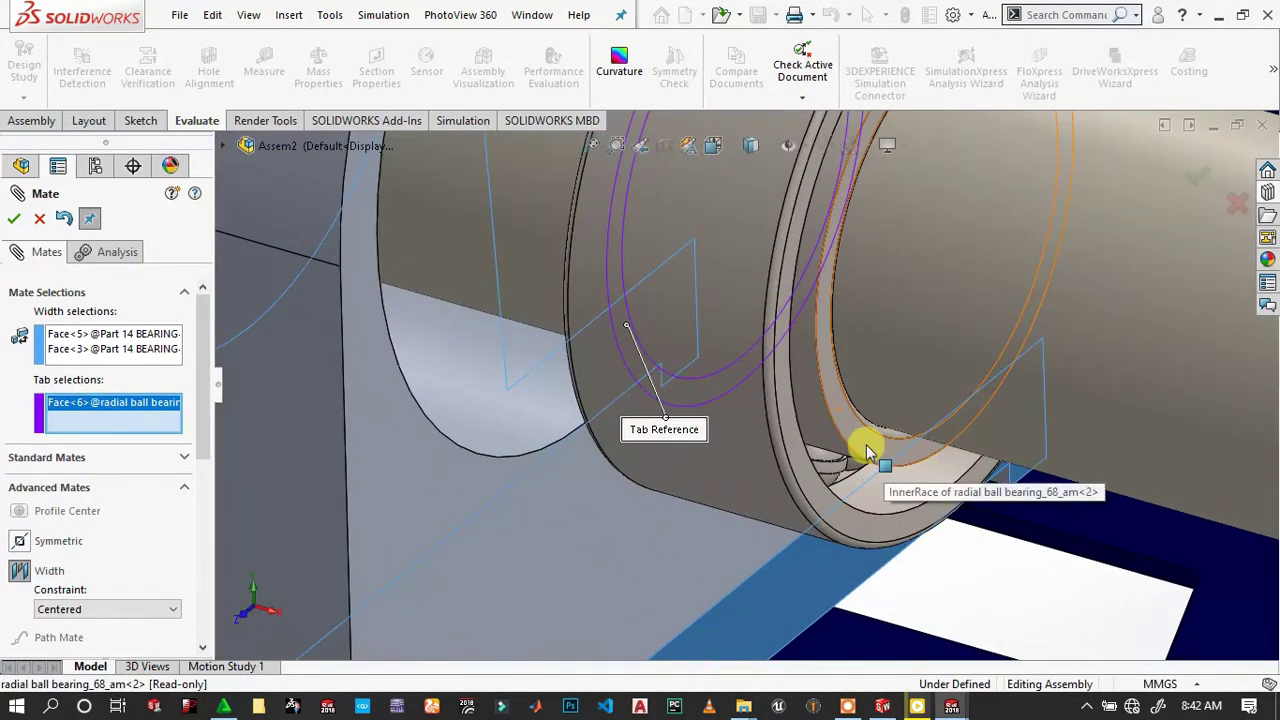
scroll(868, 452, down, 2)
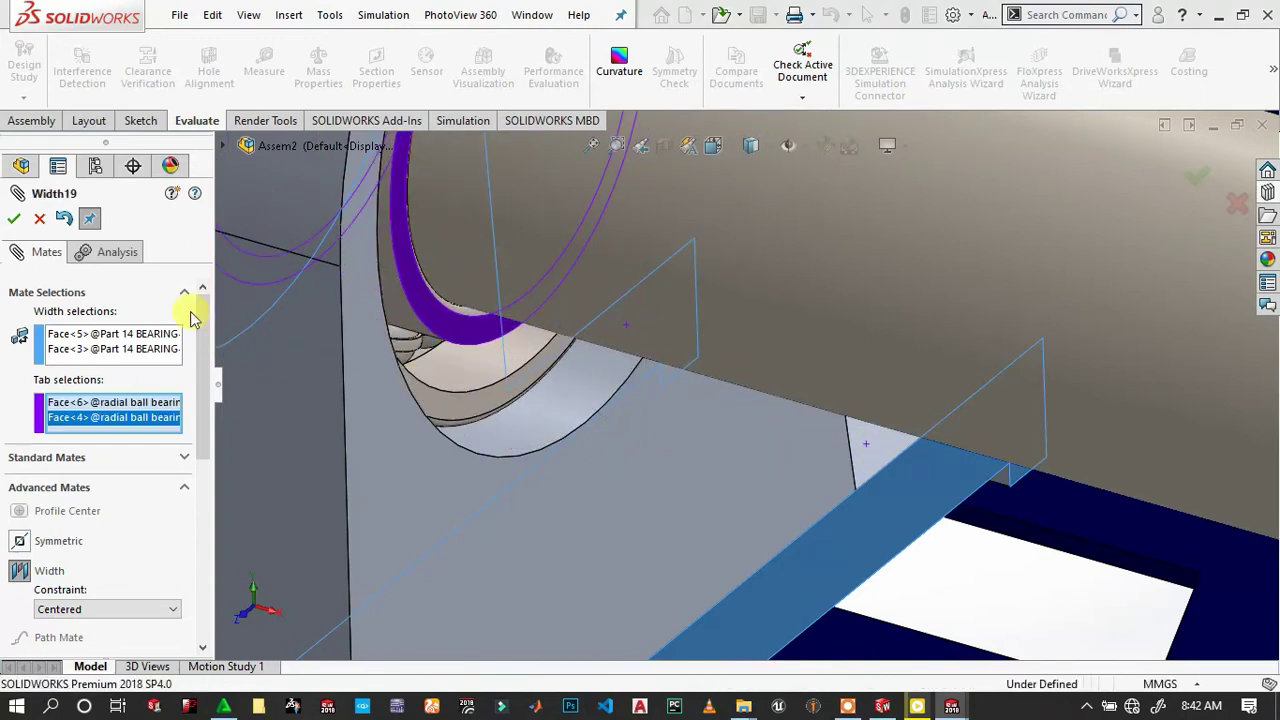
click(13, 219)
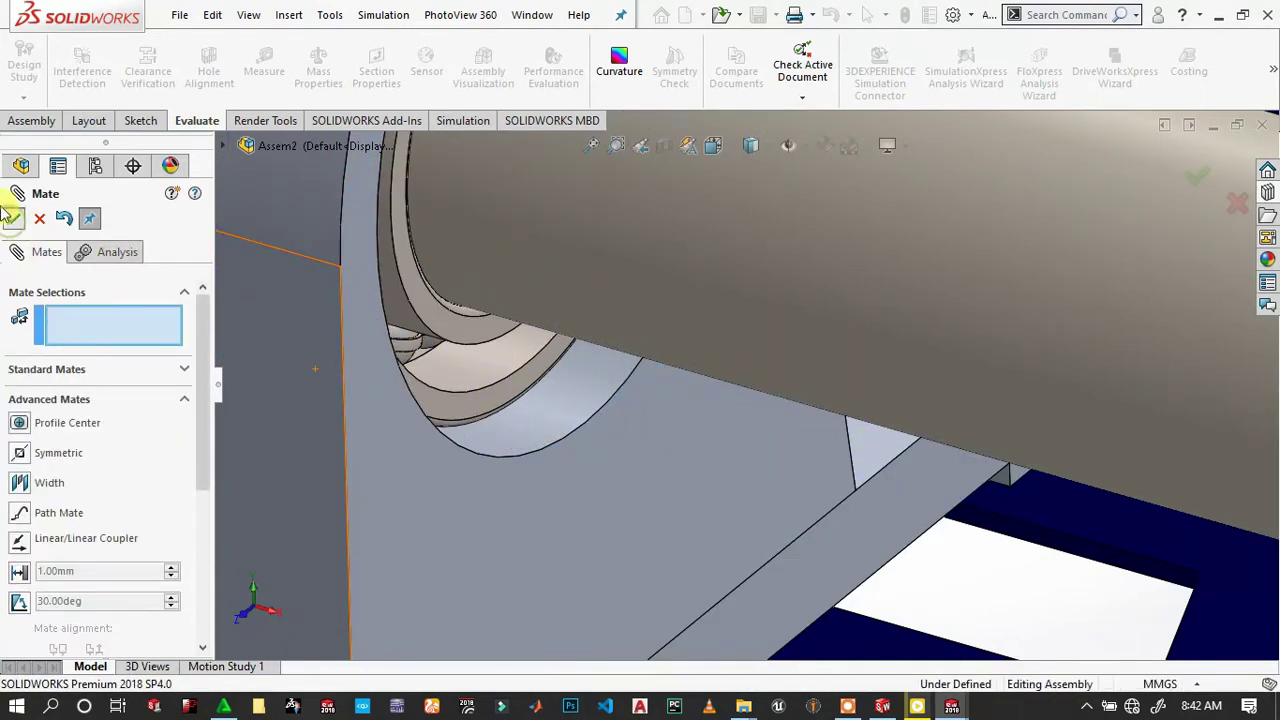
click(12, 218)
scroll(522, 355, up, 3)
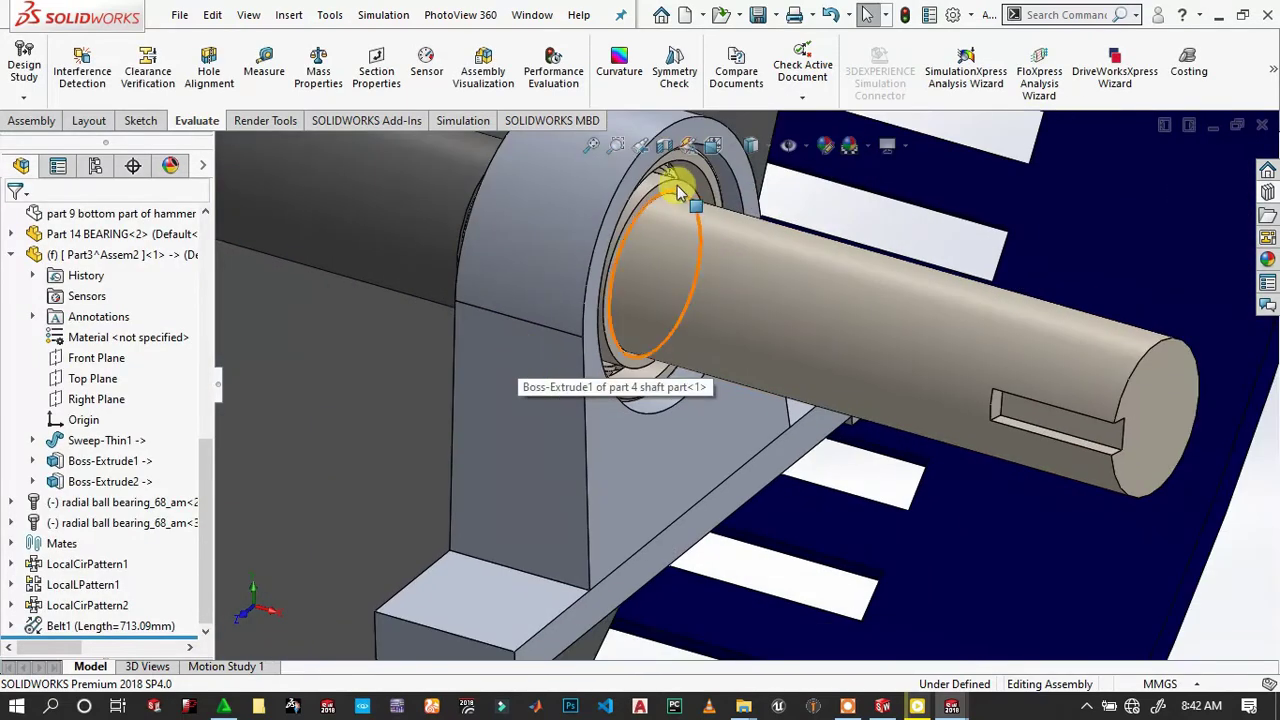
Check the shaft and bearing fit, then show the hidden top housing again.
click(768, 241)
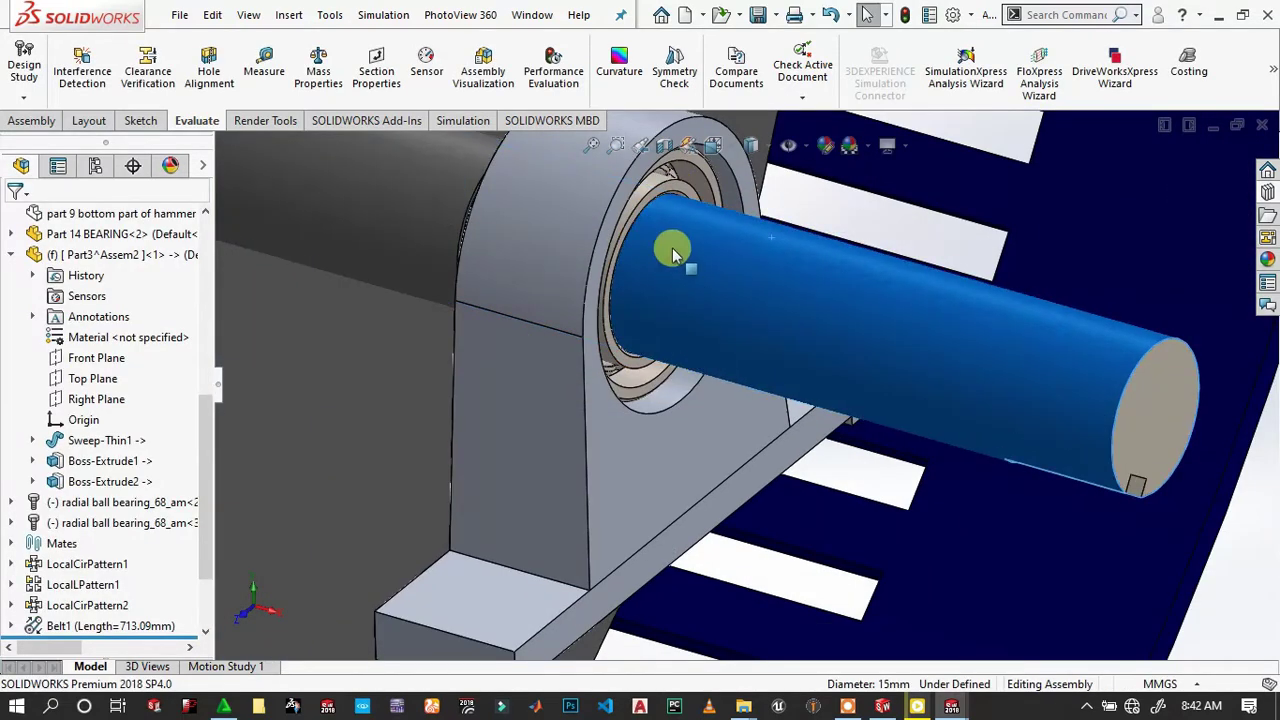
click(668, 176)
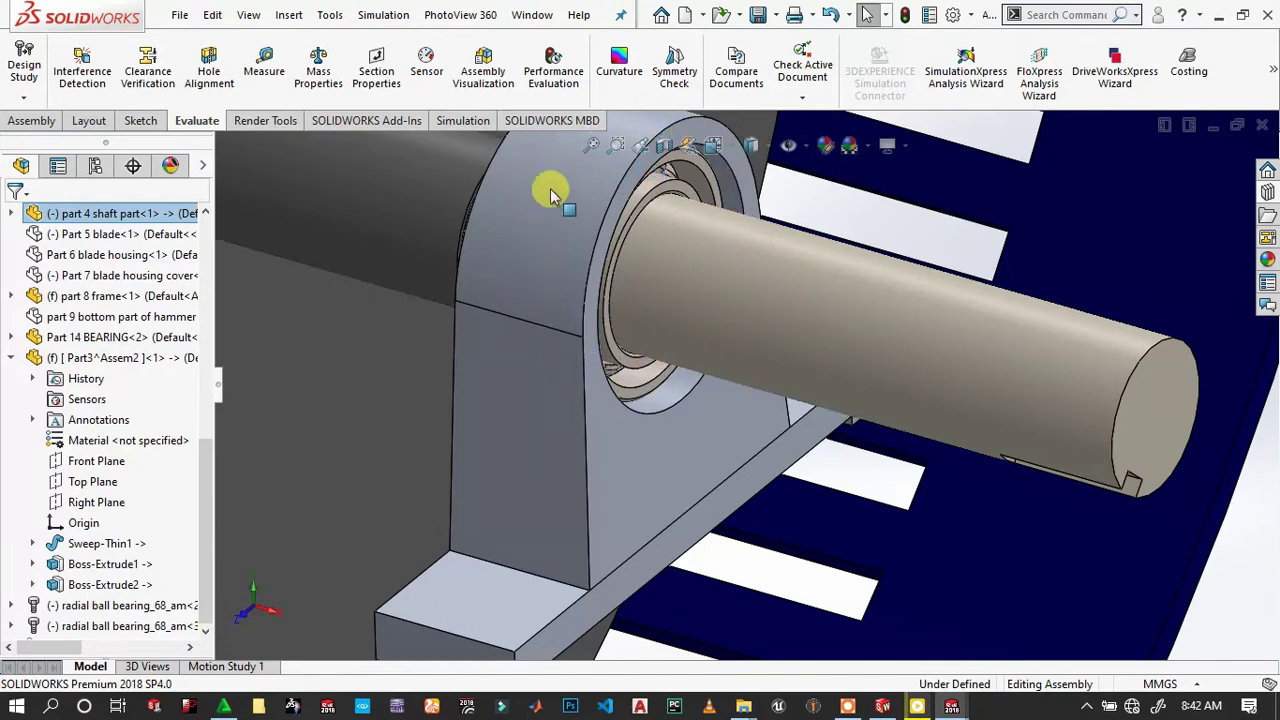
scroll(700, 245, up, 5)
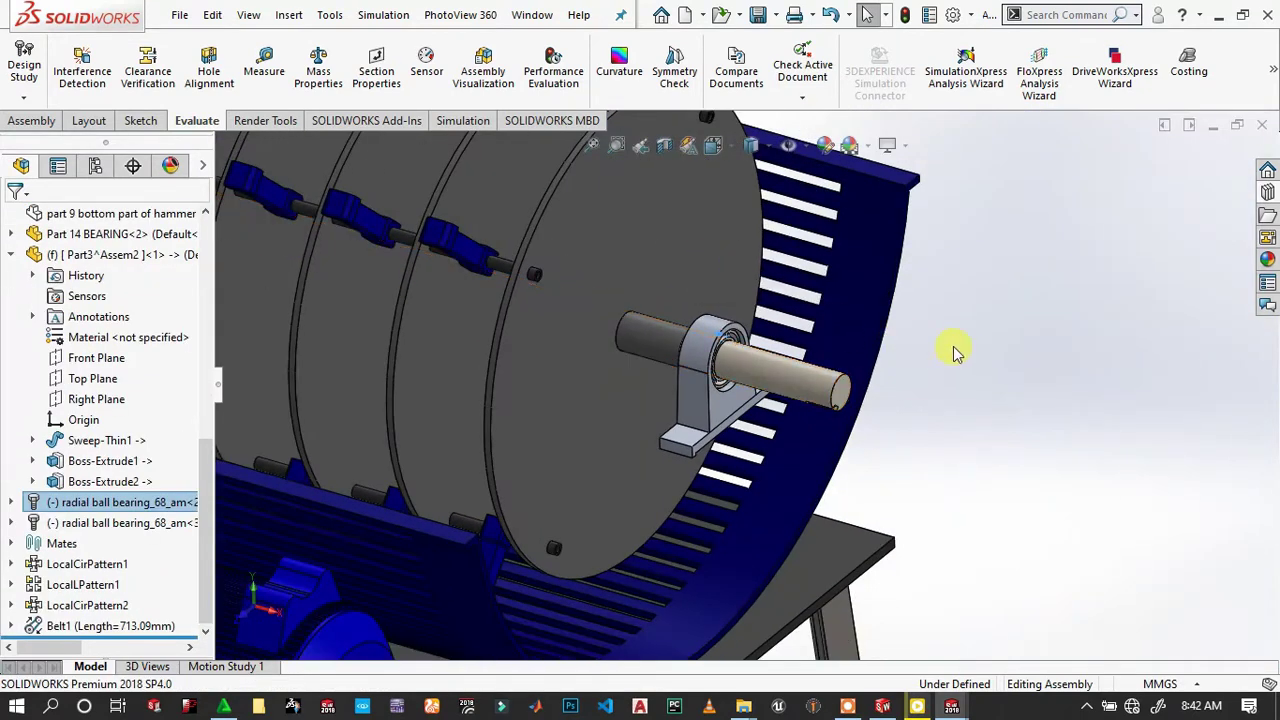
scroll(888, 407, up, 5)
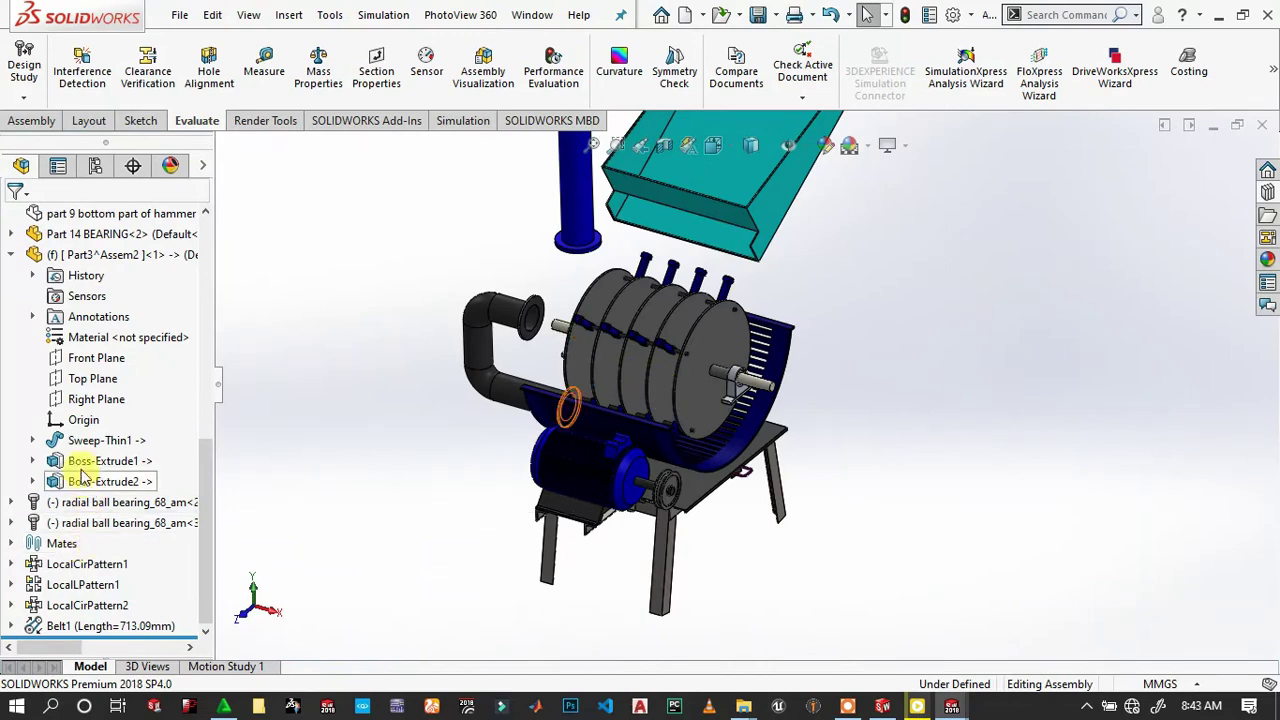
scroll(83, 475, up, 10)
click(62, 586)
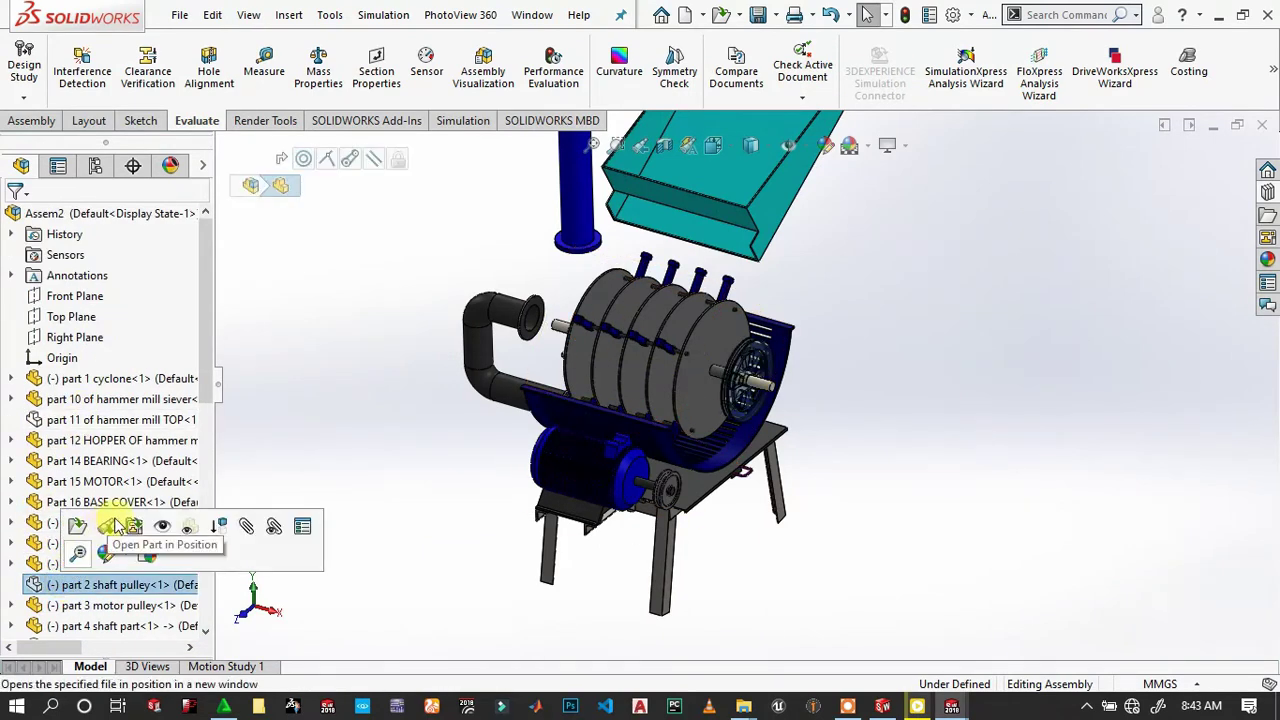
click(162, 527)
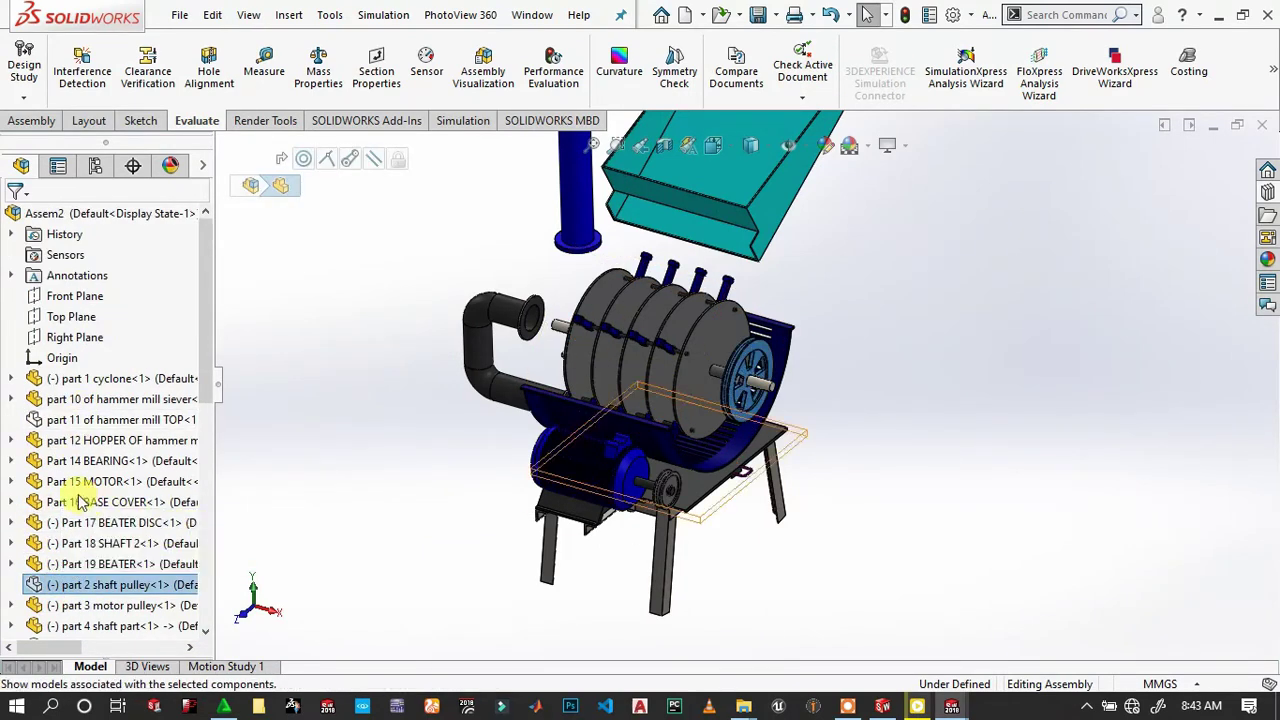
click(60, 420)
click(163, 372)
Put both radial ball bearing components into a new folder, Folder2.
click(297, 549)
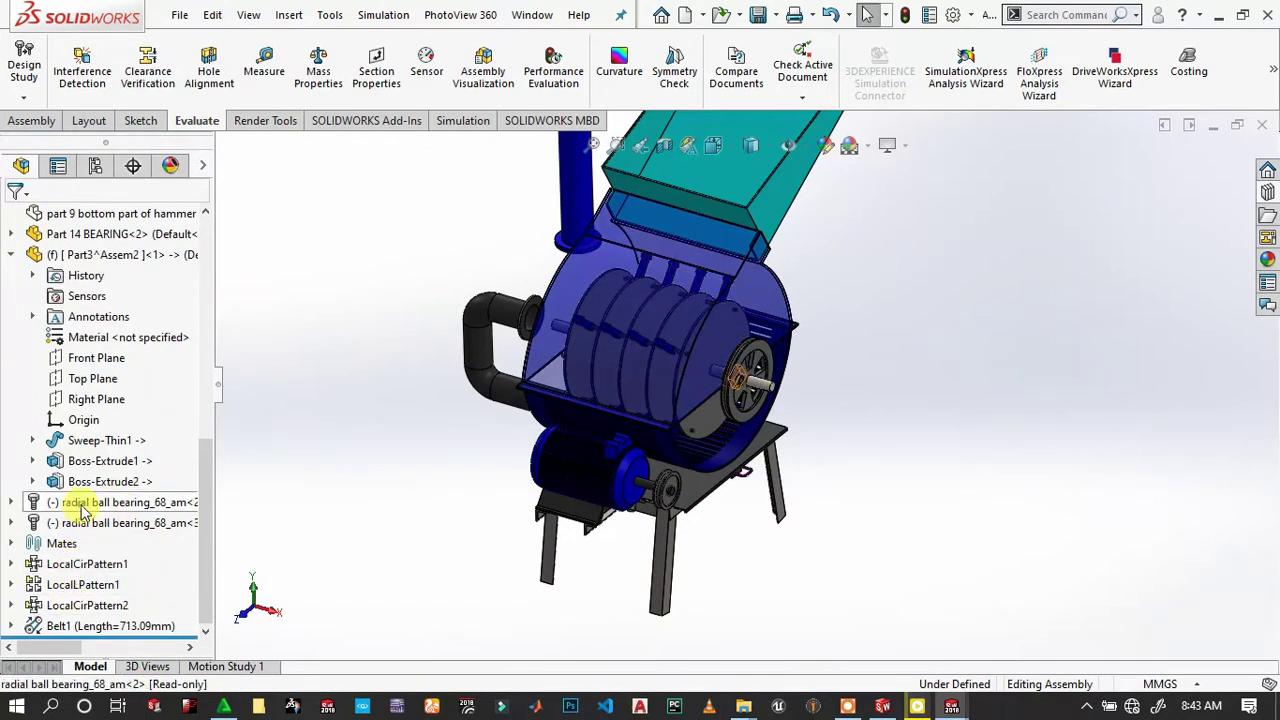
right_click(89, 527)
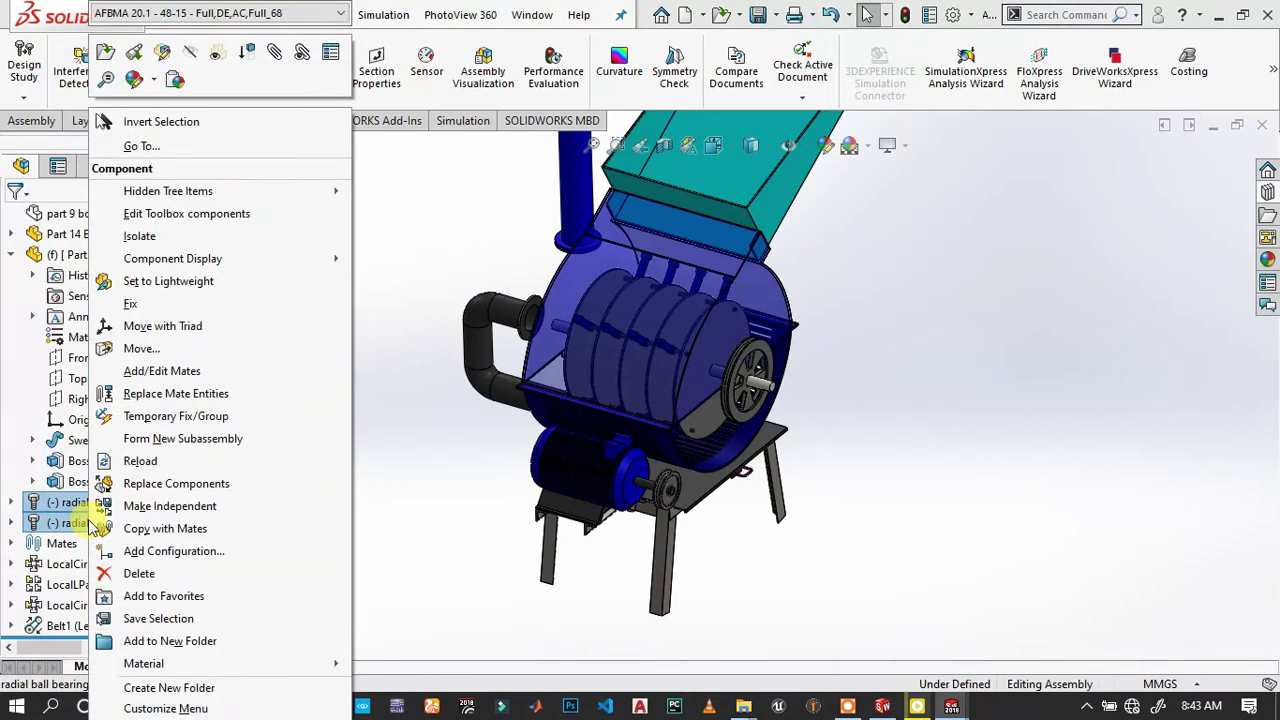
click(180, 641)
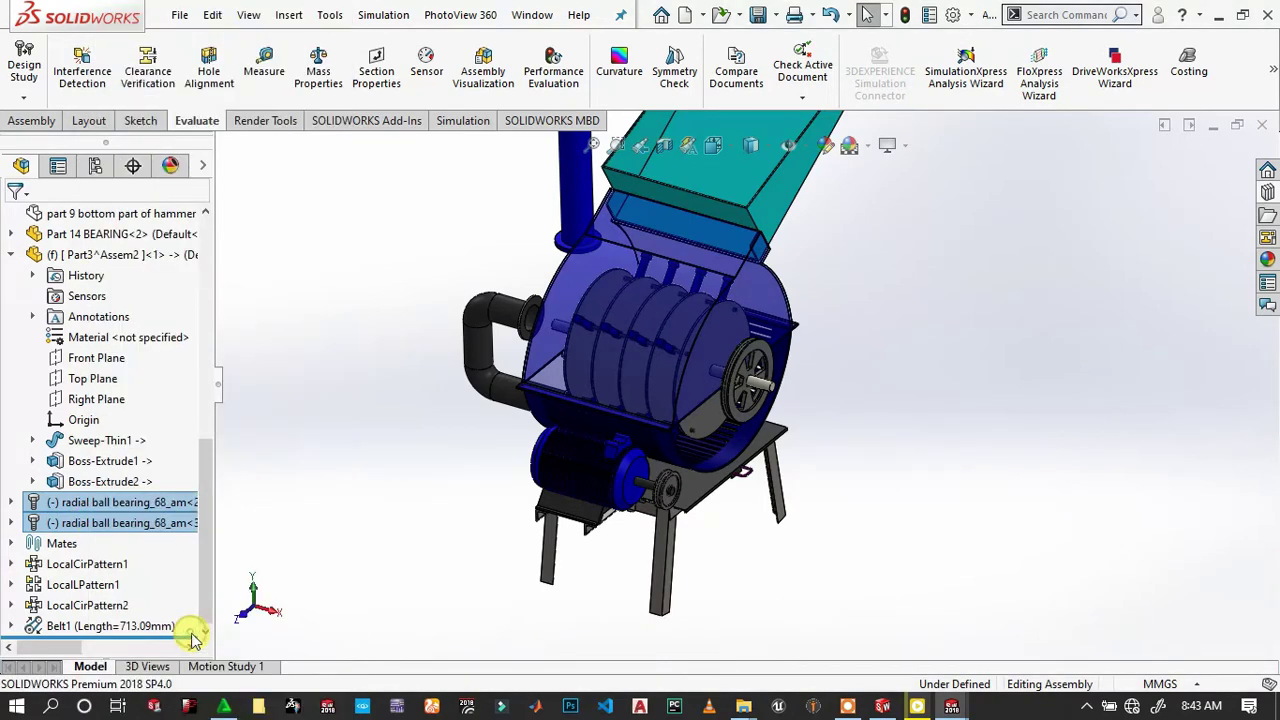
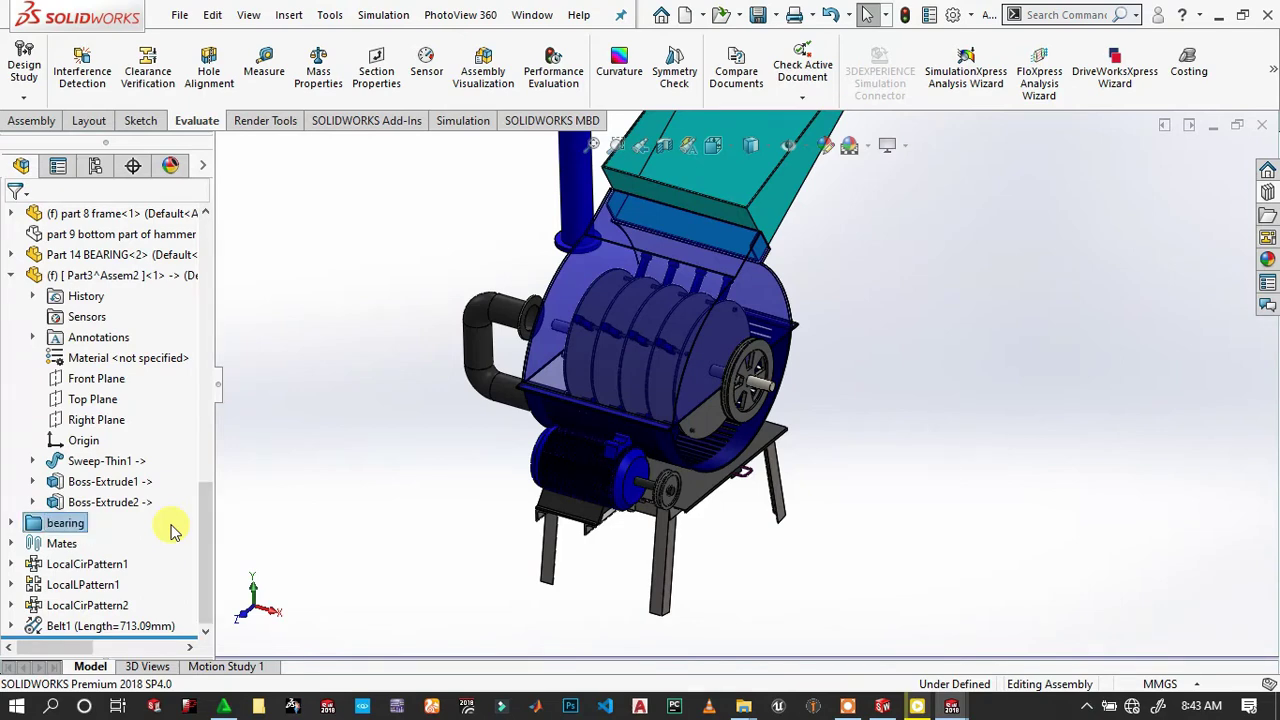
Make the hammer mill bottom part (part 9) opaque again.
click(375, 450)
scroll(380, 448, down, 3)
scroll(330, 410, up, 3)
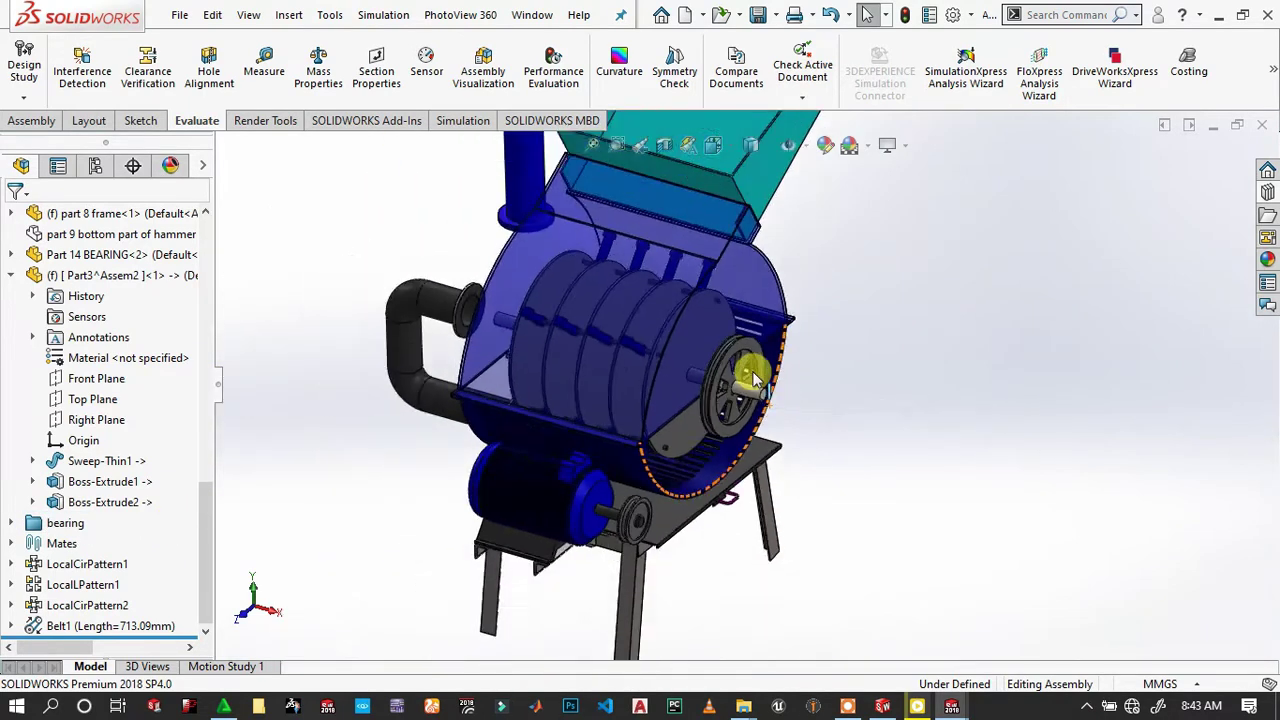
scroll(115, 360, up, 7)
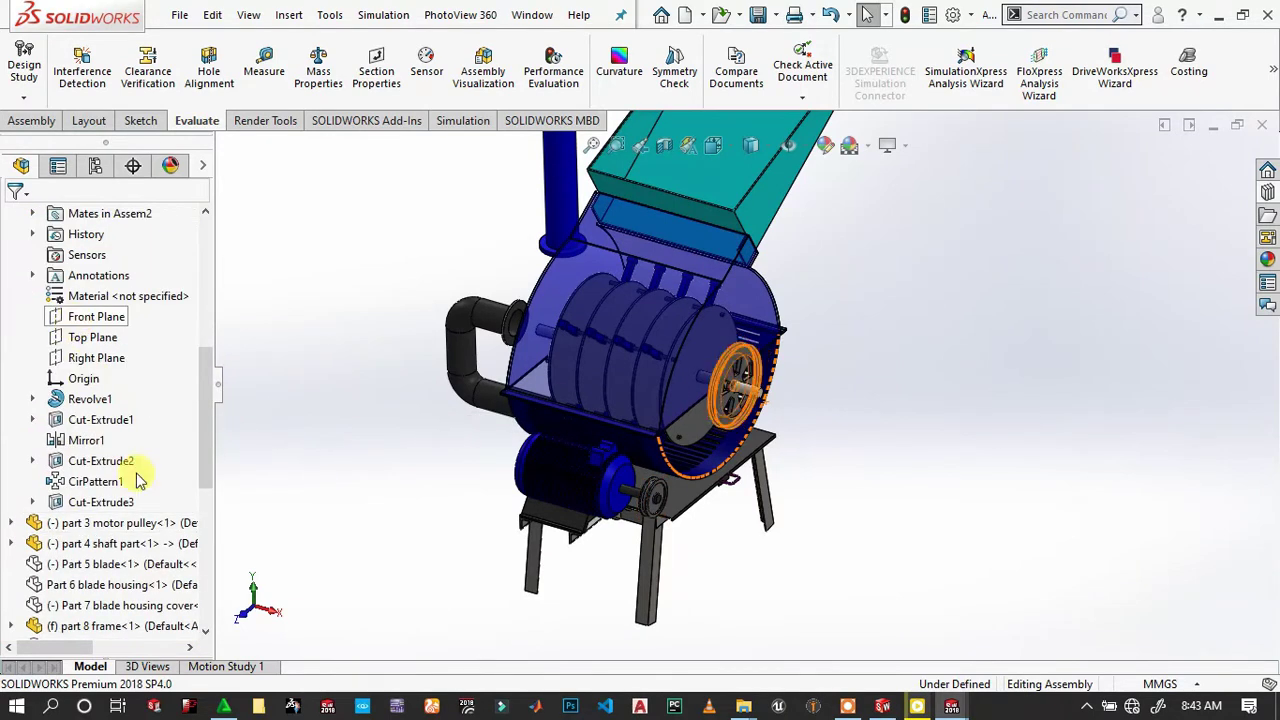
click(80, 585)
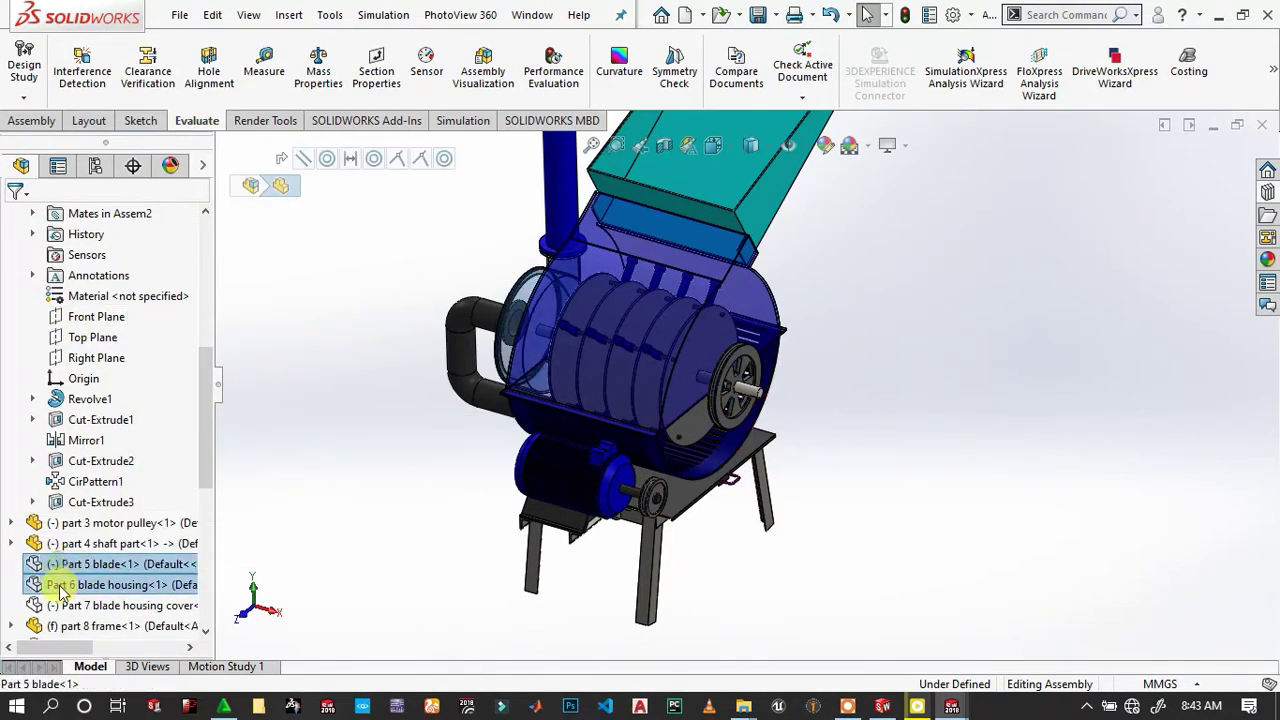
click(140, 545)
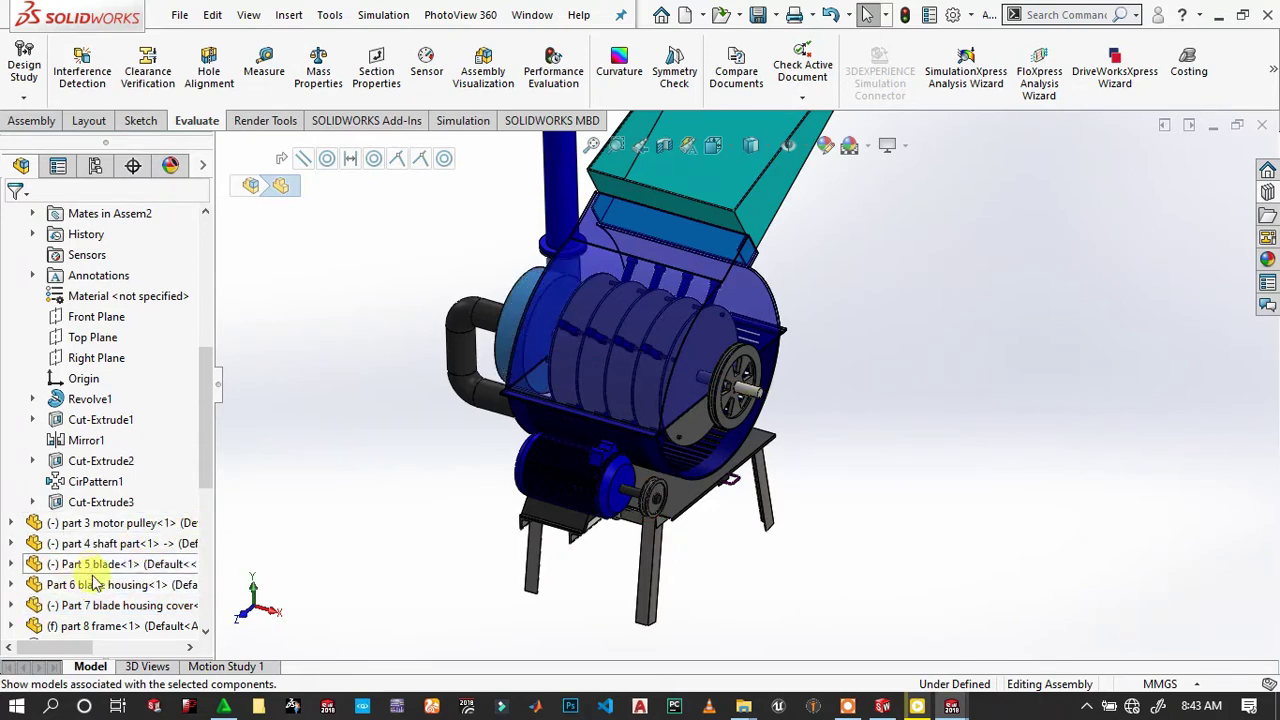
scroll(90, 580, down, 7)
scroll(80, 576, up, 3)
scroll(65, 570, up, 4)
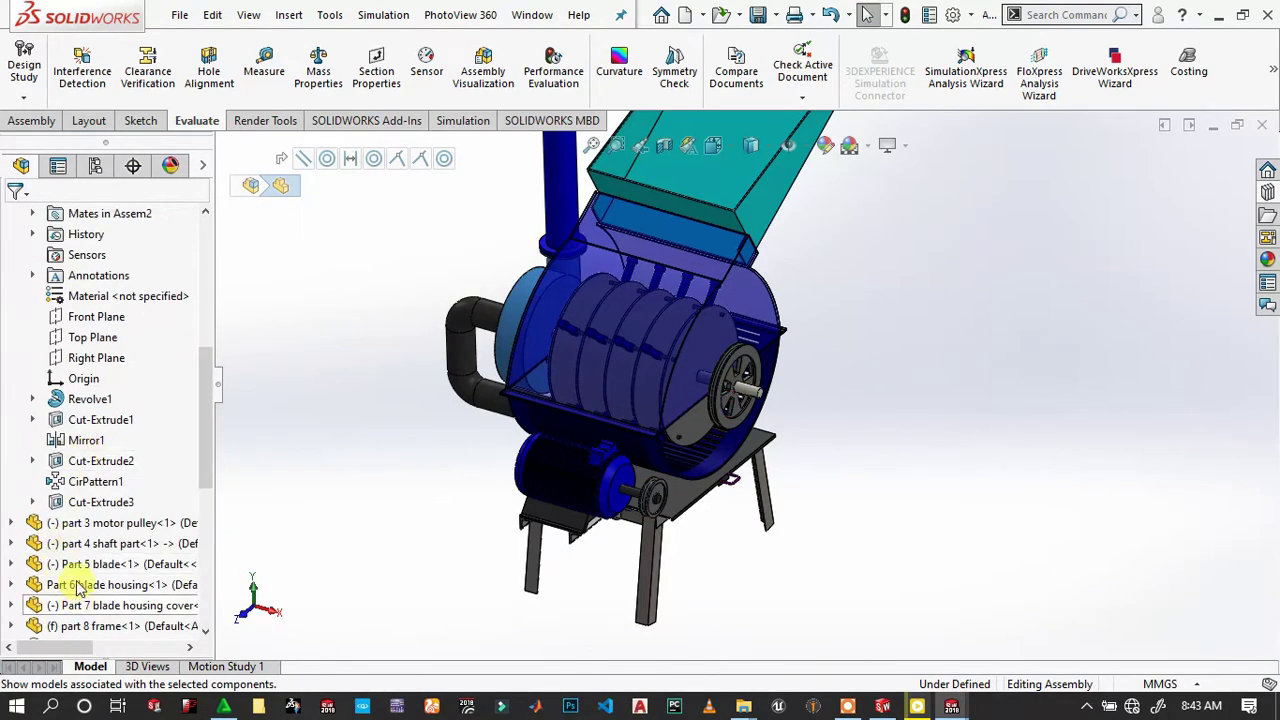
scroll(80, 585, down, 3)
click(95, 440)
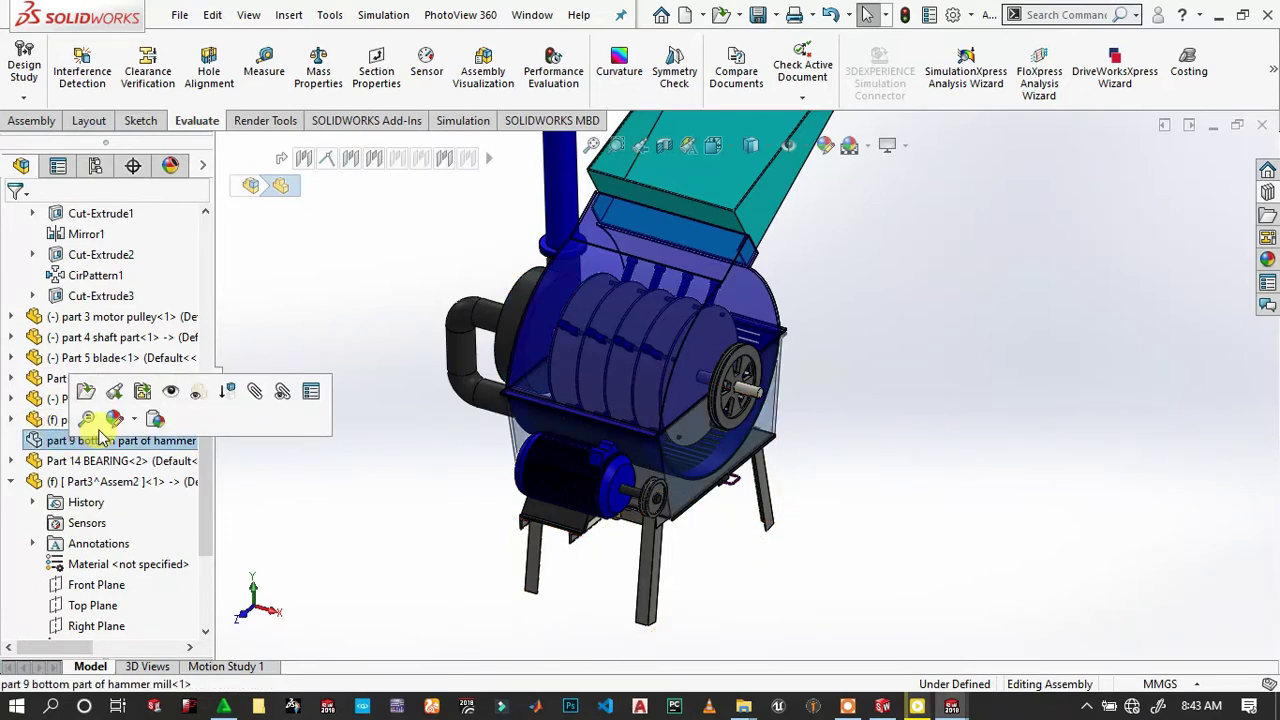
click(174, 391)
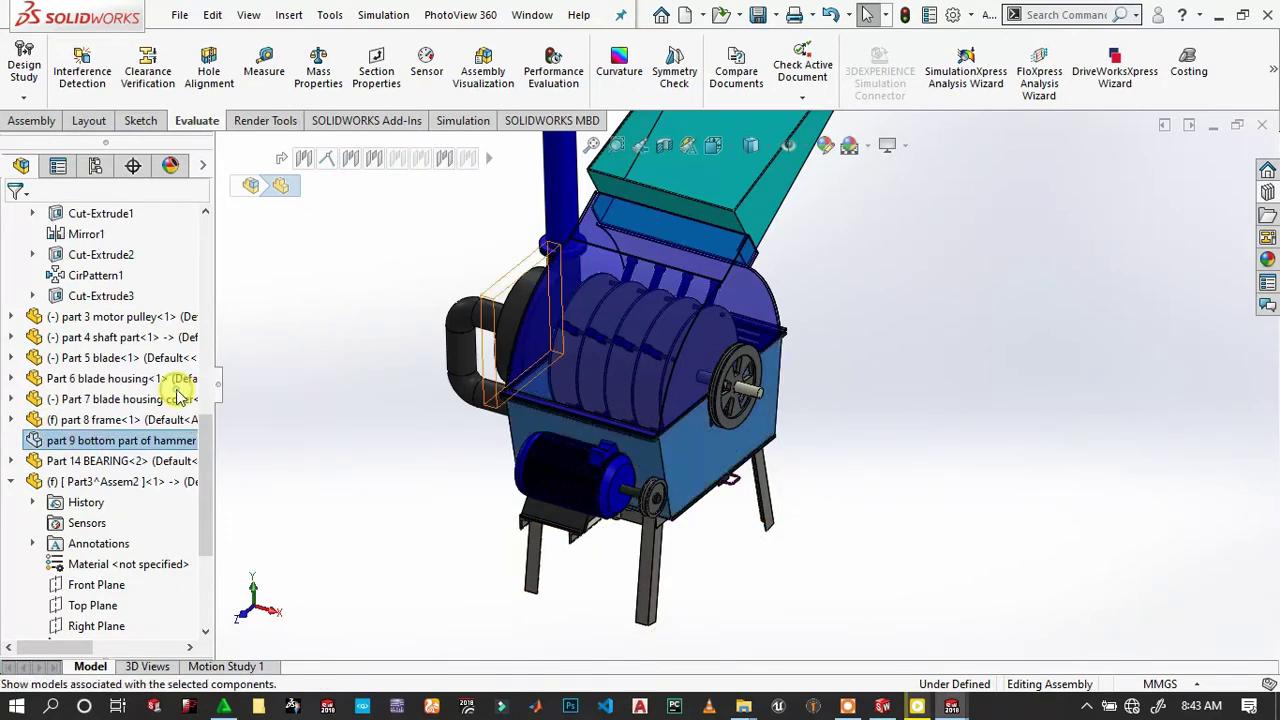
Collapse the shaft pulley and Part3^Assem2 entries in the FeatureManager tree and clear the selection.
scroll(172, 340, down, 1)
scroll(150, 340, up, 10)
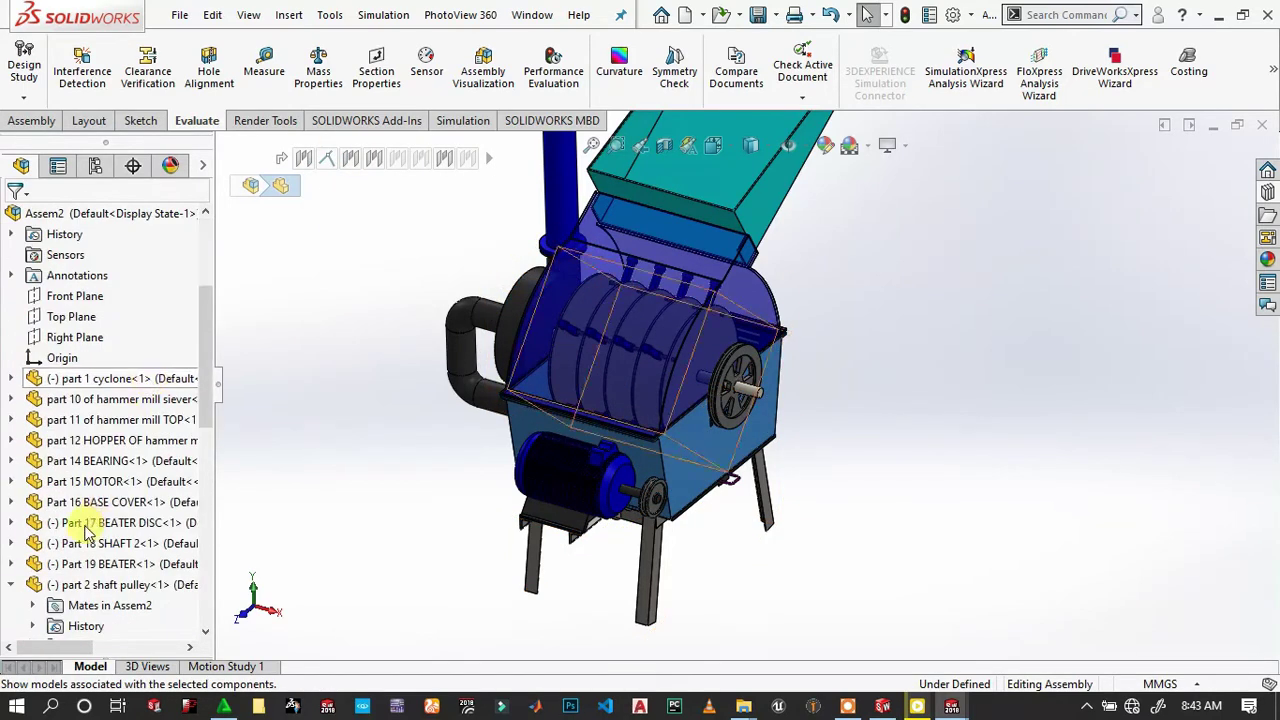
scroll(82, 515, down, 3)
scroll(79, 485, down, 10)
scroll(79, 465, up, 8)
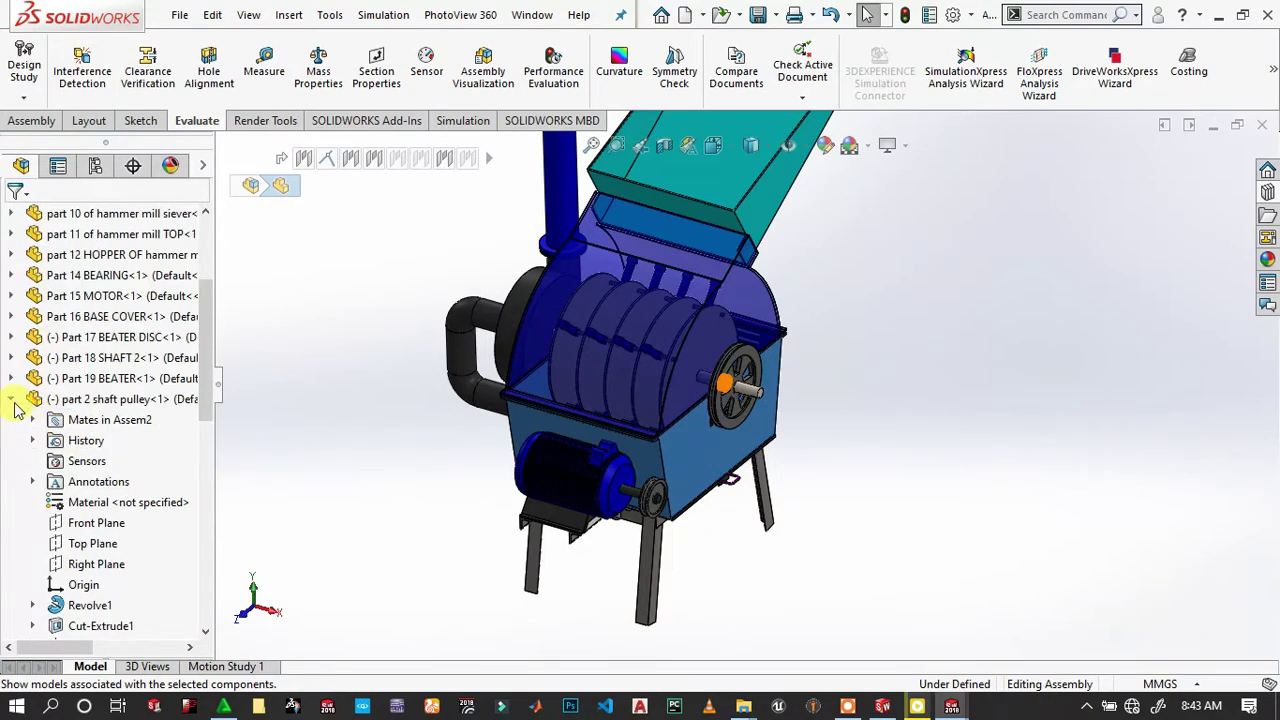
click(12, 400)
scroll(40, 428, up, 3)
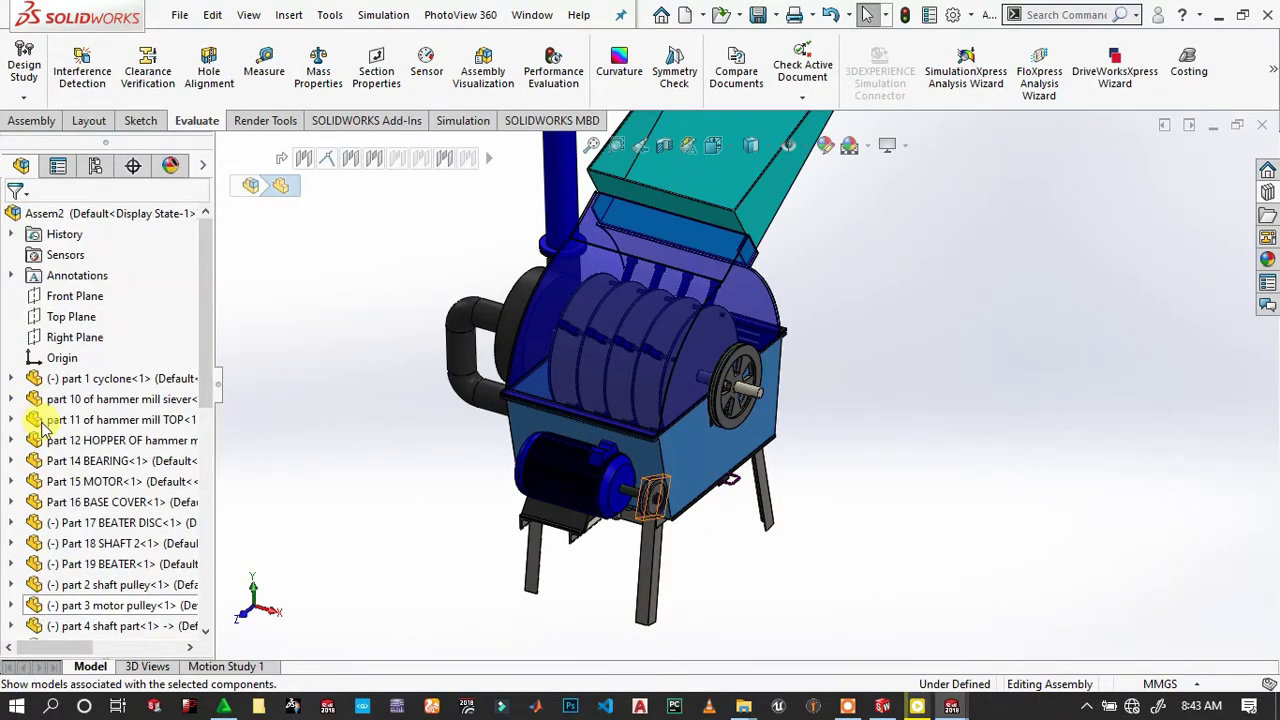
scroll(55, 483, down, 8)
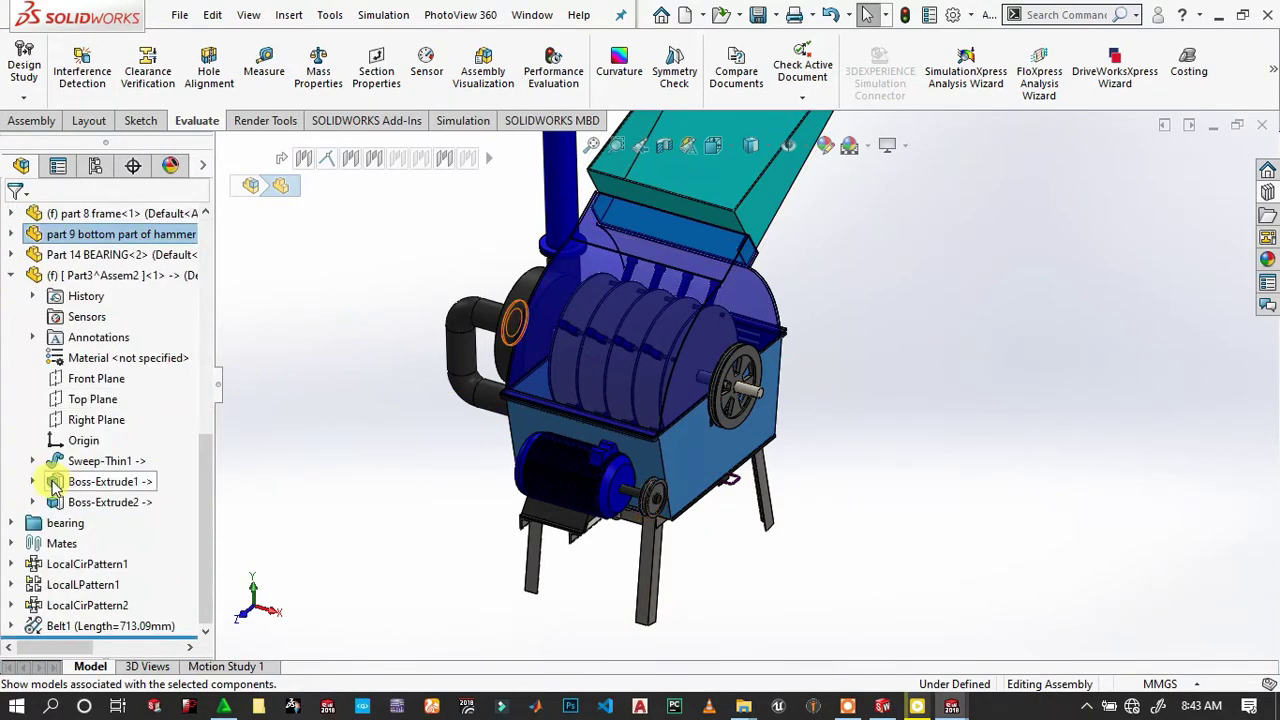
click(17, 279)
scroll(152, 495, up, 5)
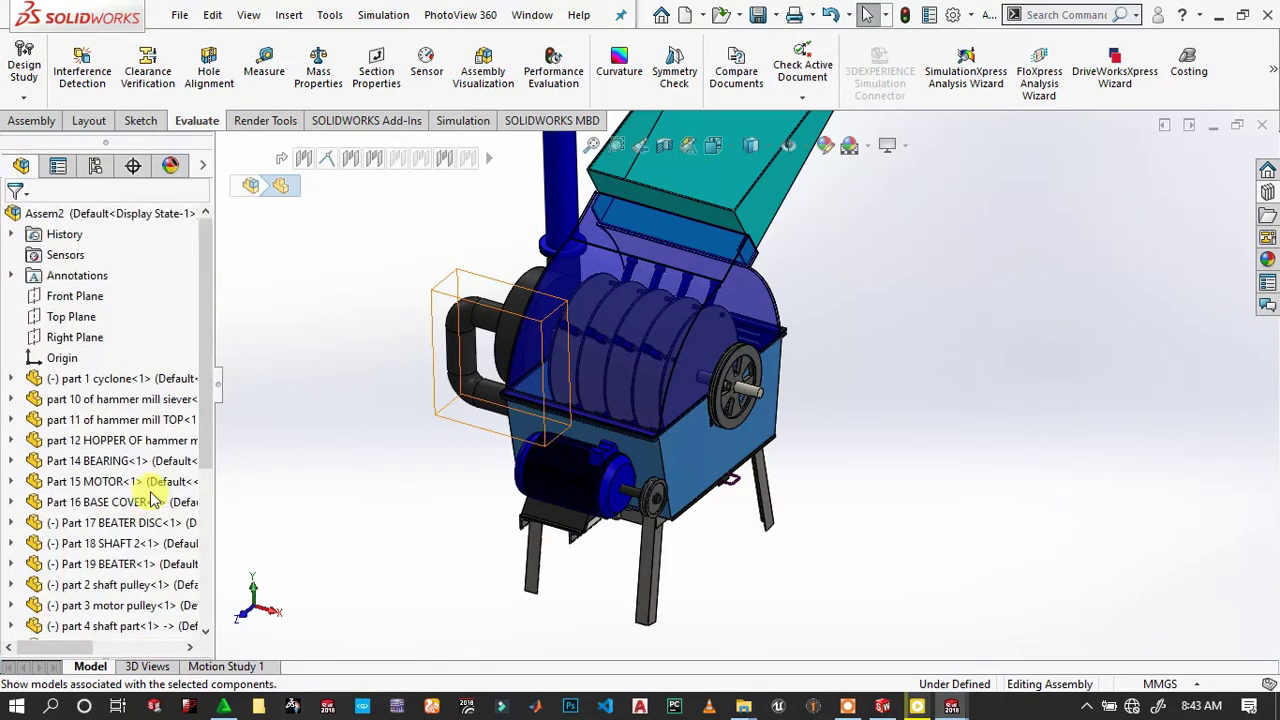
click(311, 431)
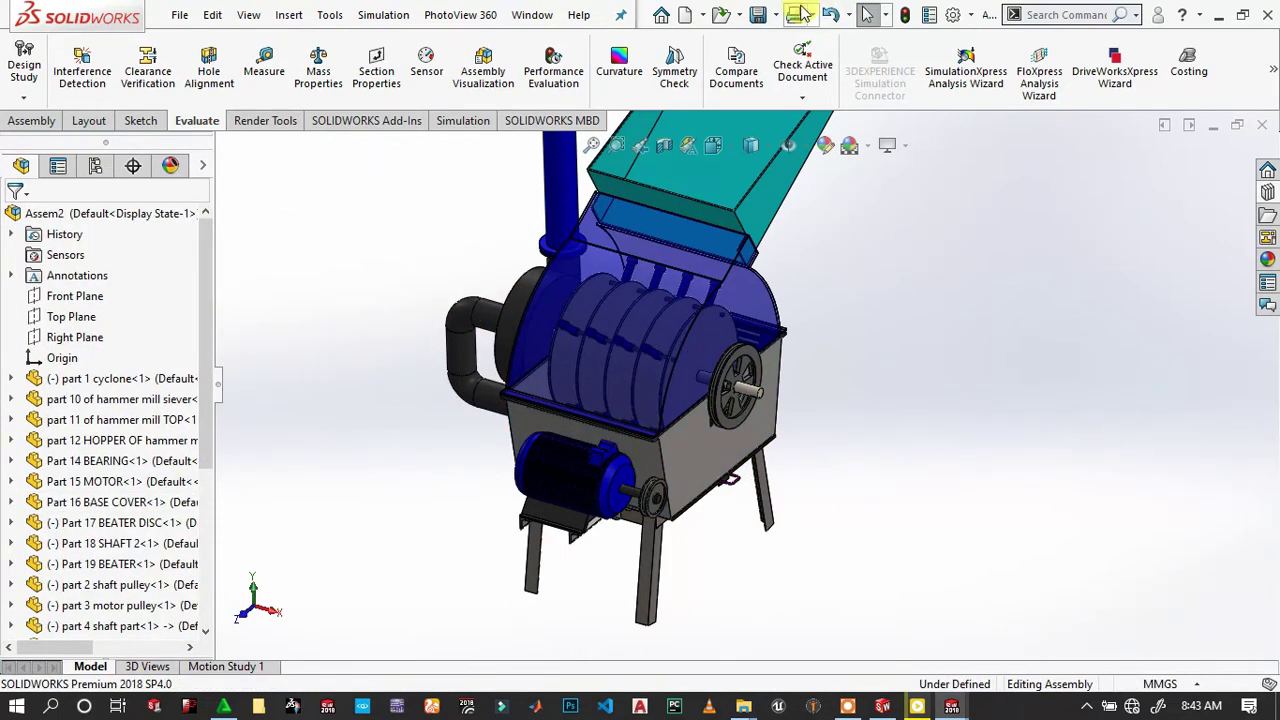
Save all documents, rebuilding the assembly and storing virtual components internally.
click(758, 16)
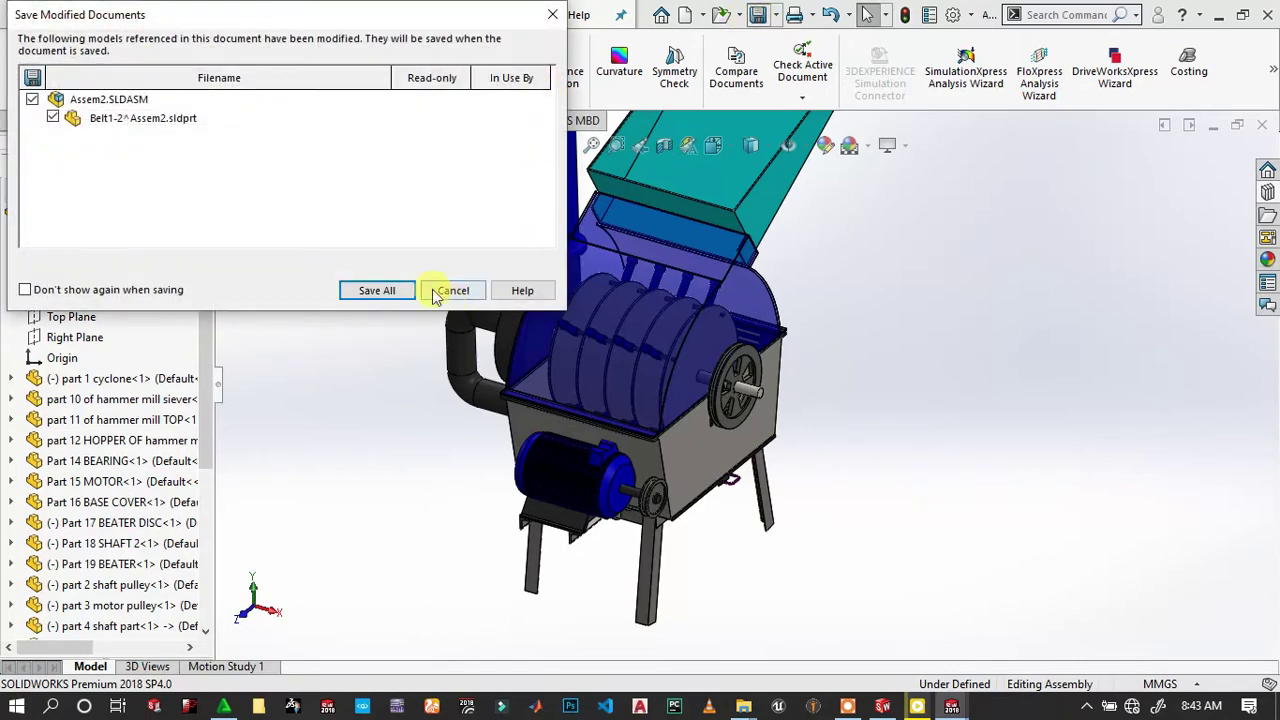
click(376, 290)
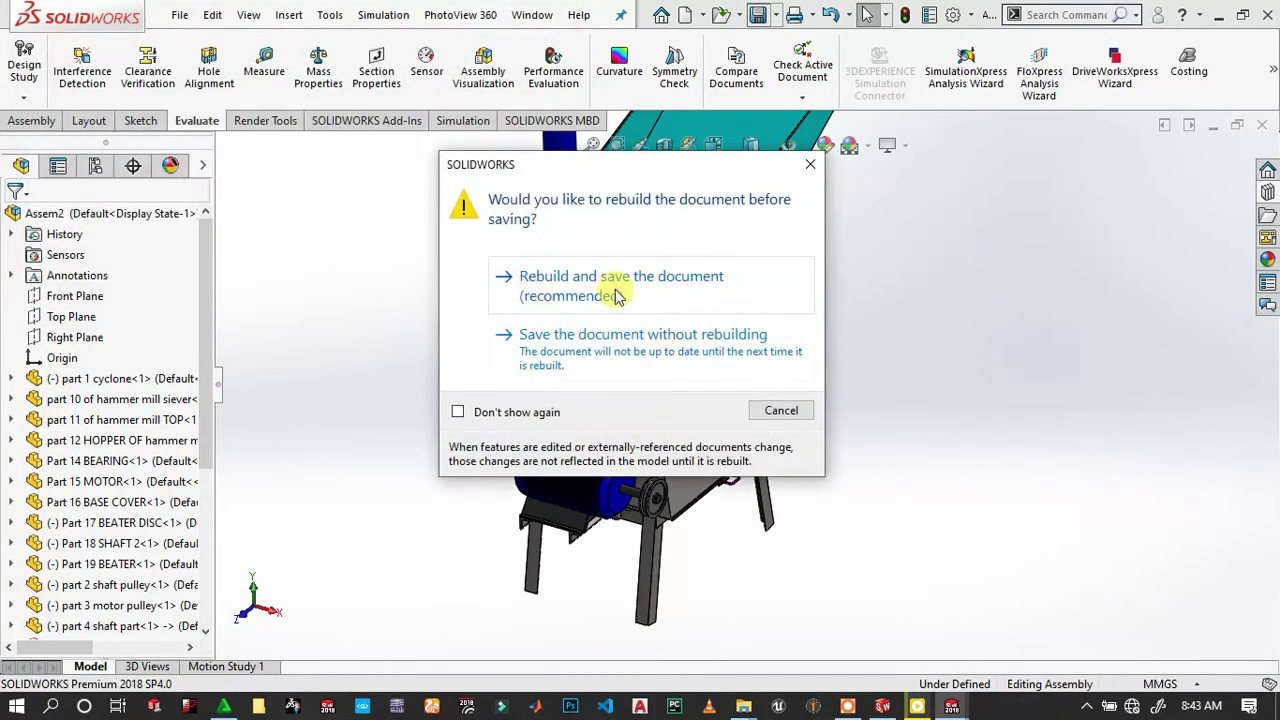
click(617, 296)
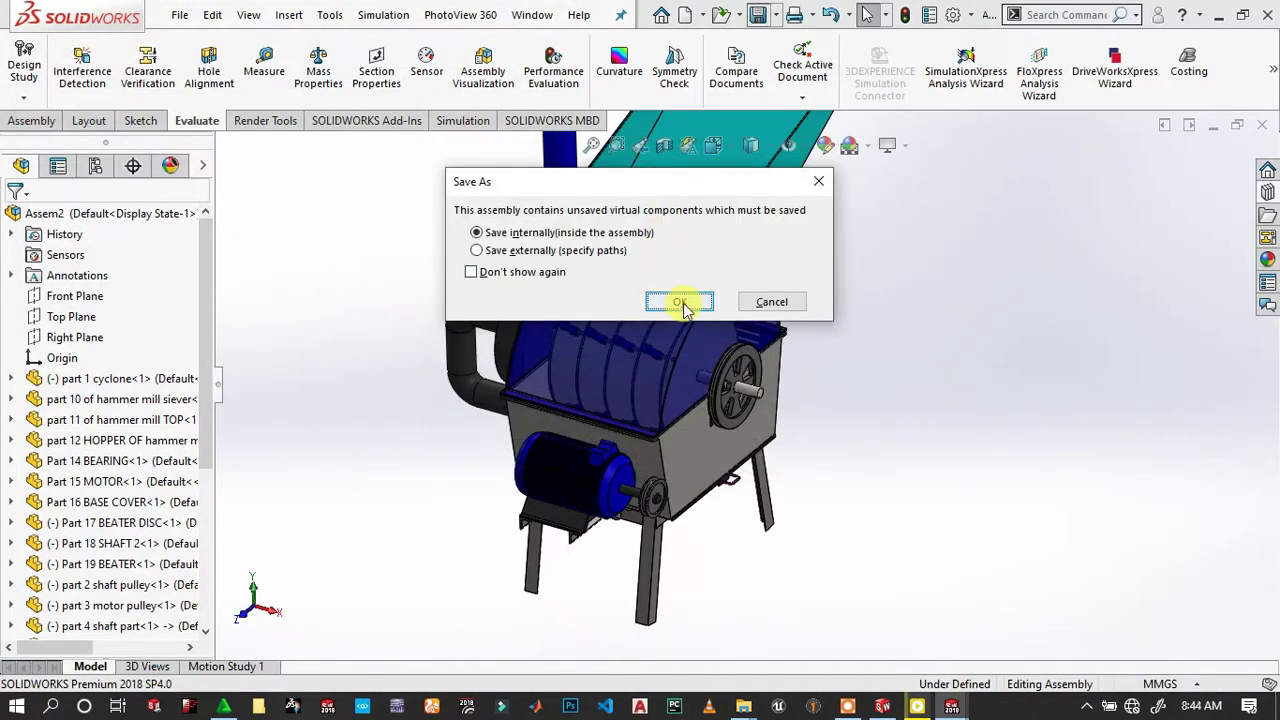
click(680, 302)
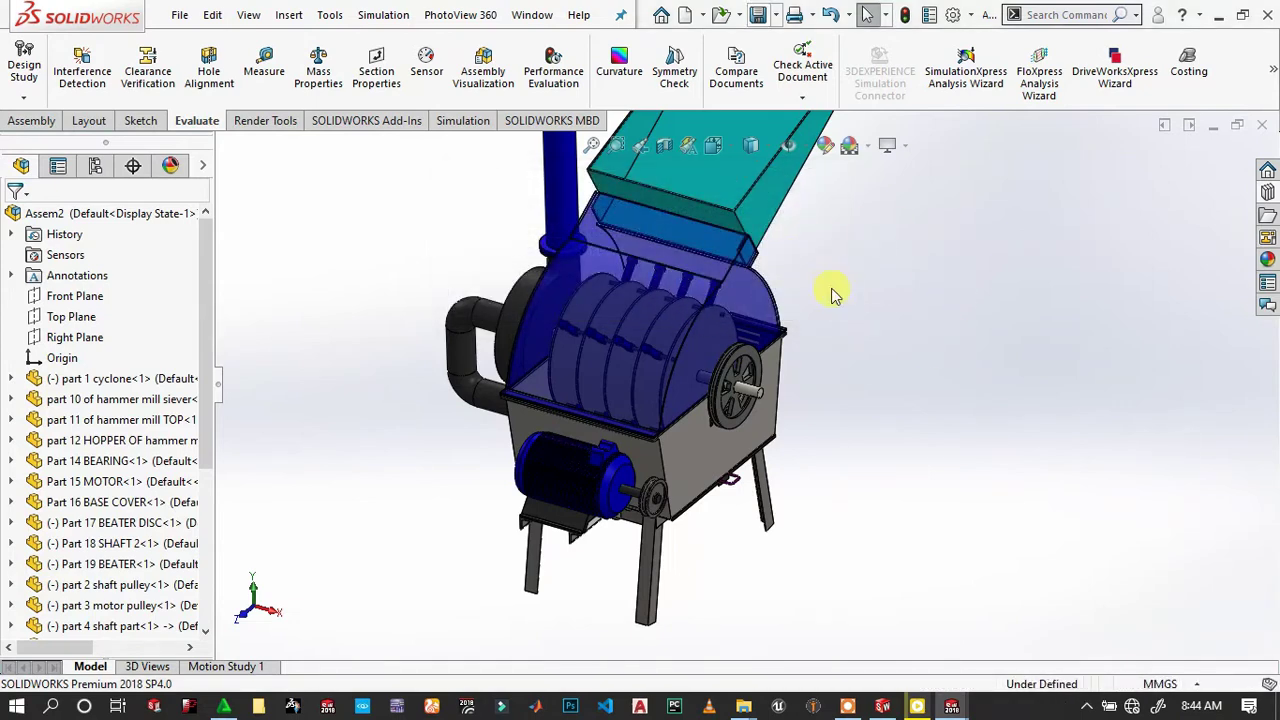
click(771, 288)
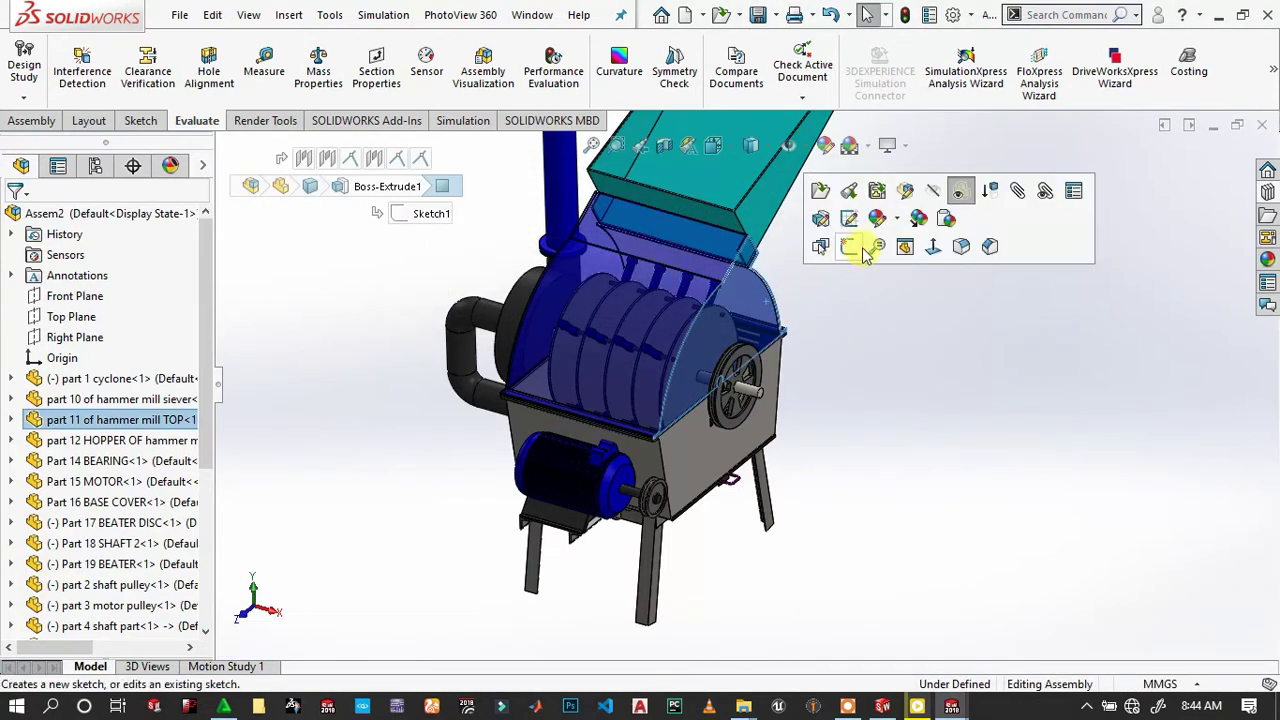
Toggle the top cover's transparency and show the belt part on the model.
click(966, 194)
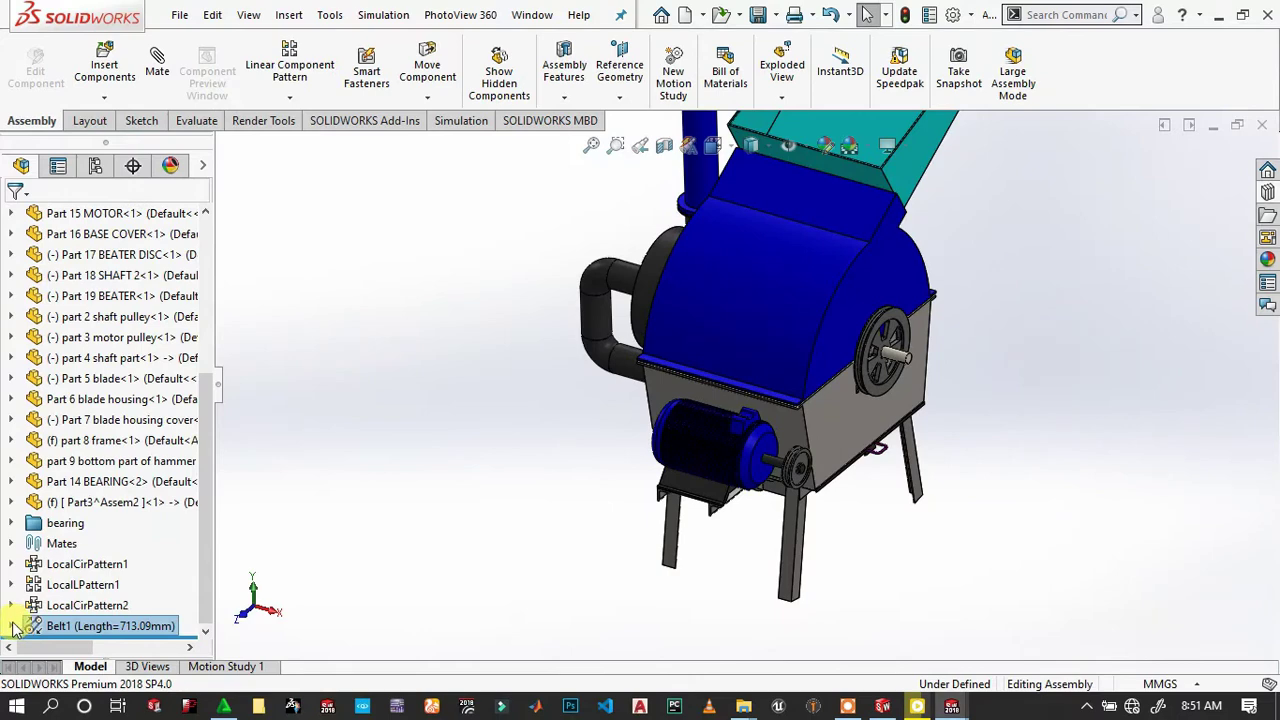
click(12, 624)
click(97, 626)
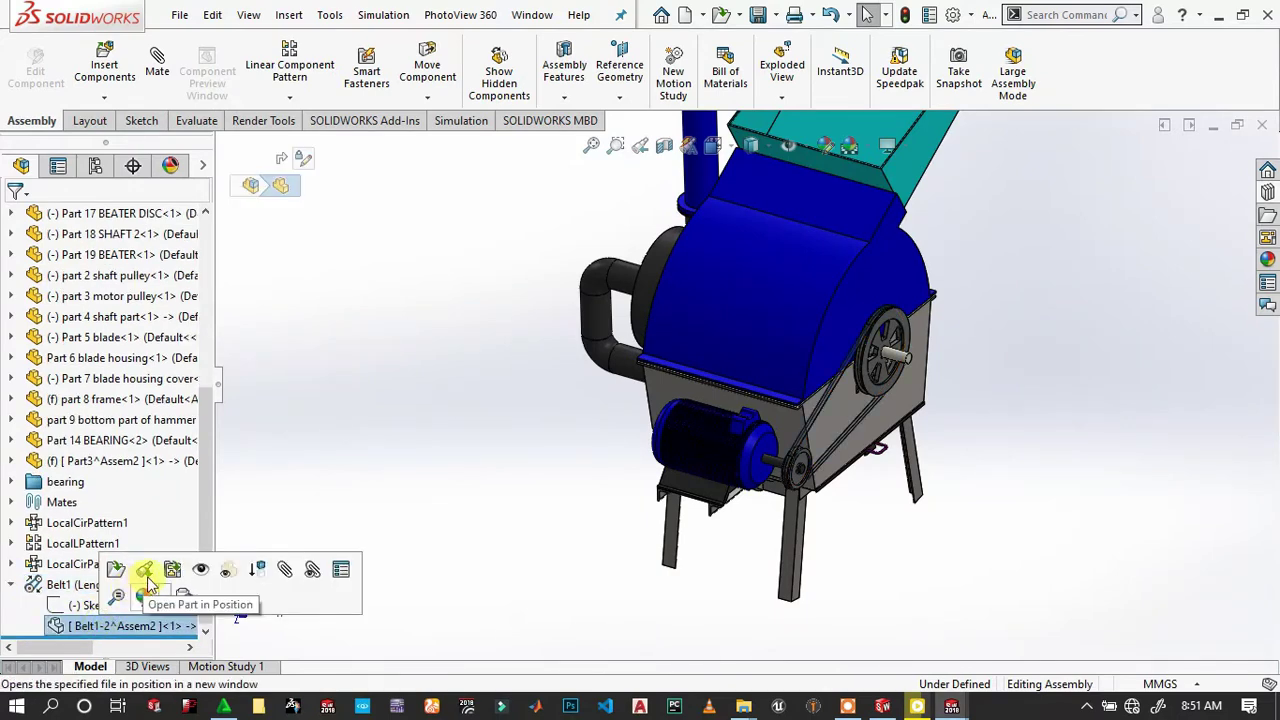
click(200, 567)
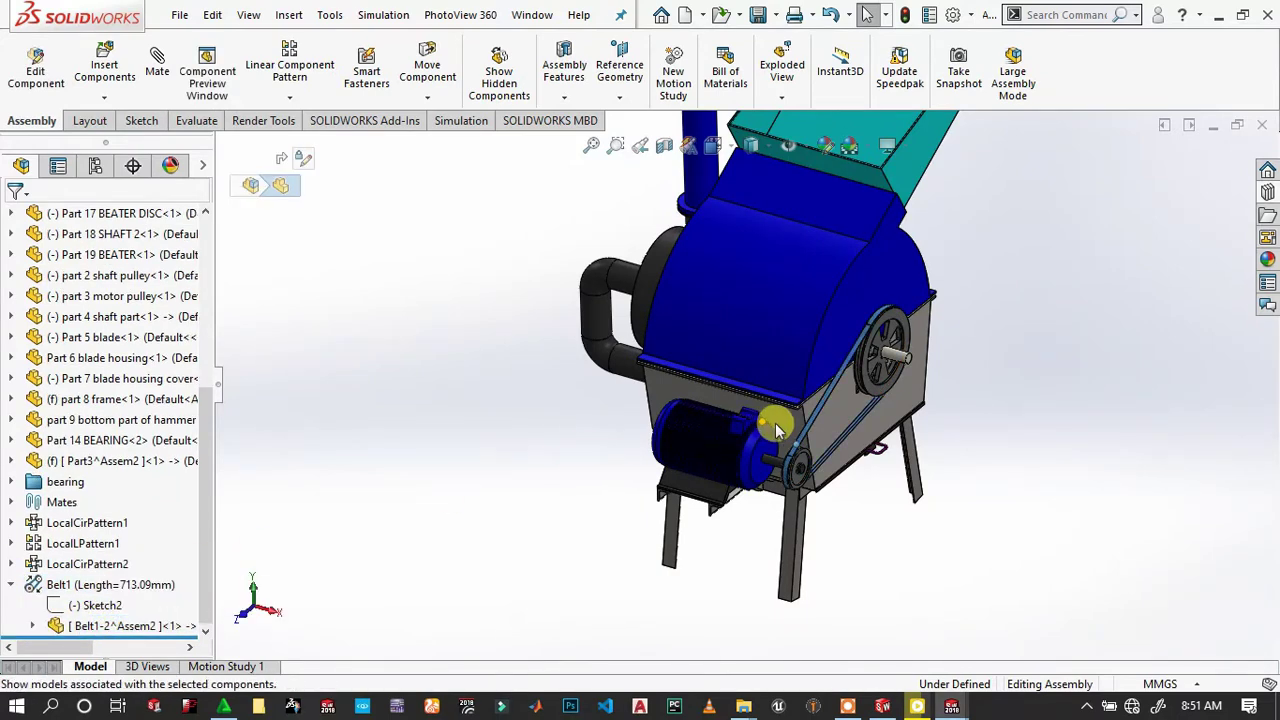
Orbit below the belt and motor and view the motor mounting base face straight on.
scroll(700, 410, down, 3)
scroll(731, 360, up, 3)
middle_drag(748, 343, 813, 311)
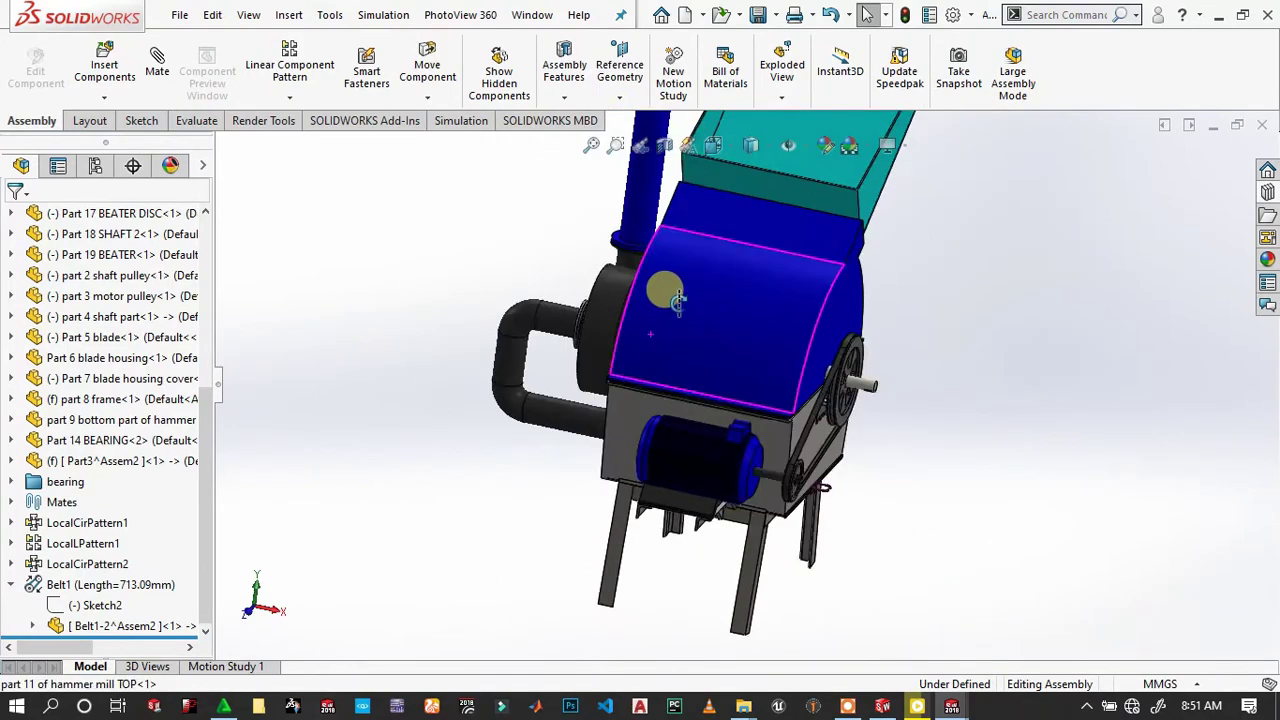
scroll(677, 357, down, 2)
scroll(500, 363, down, 2)
scroll(700, 534, up, 2)
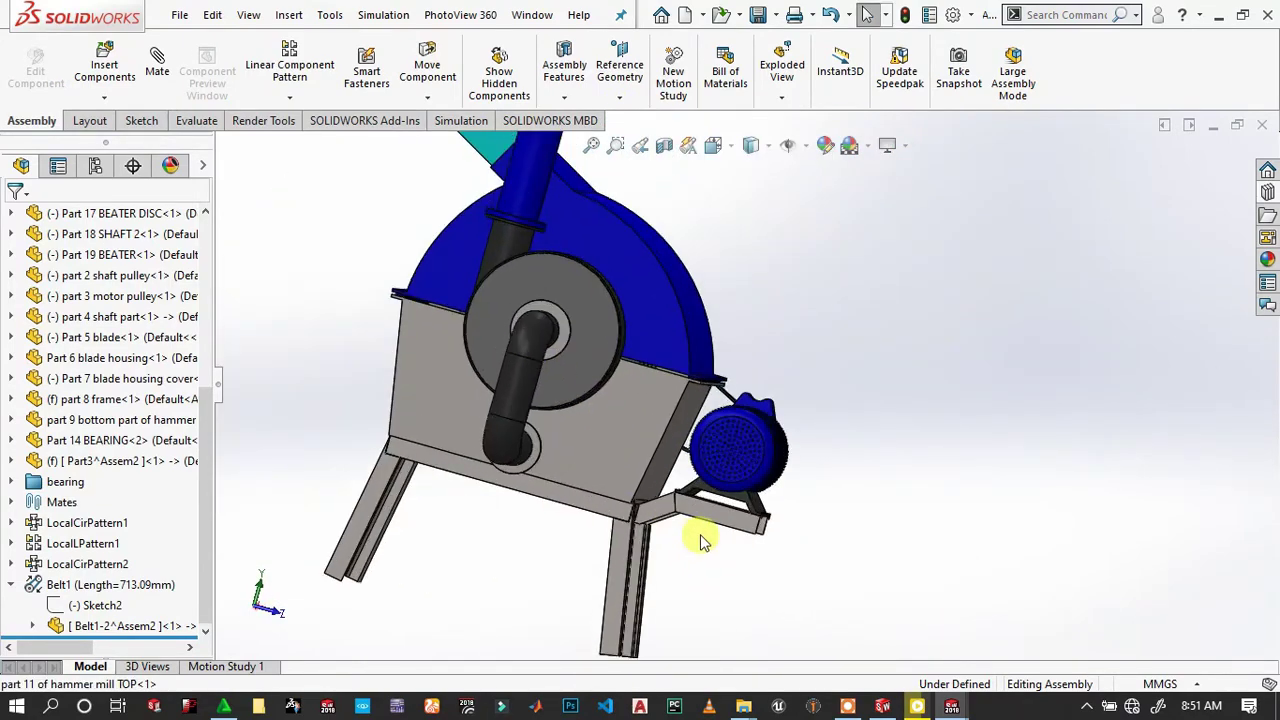
mouse_move(700, 534)
middle_down()
mouse_move(645, 612)
mouse_move(791, 491)
middle_up()
scroll(795, 378, down, 3)
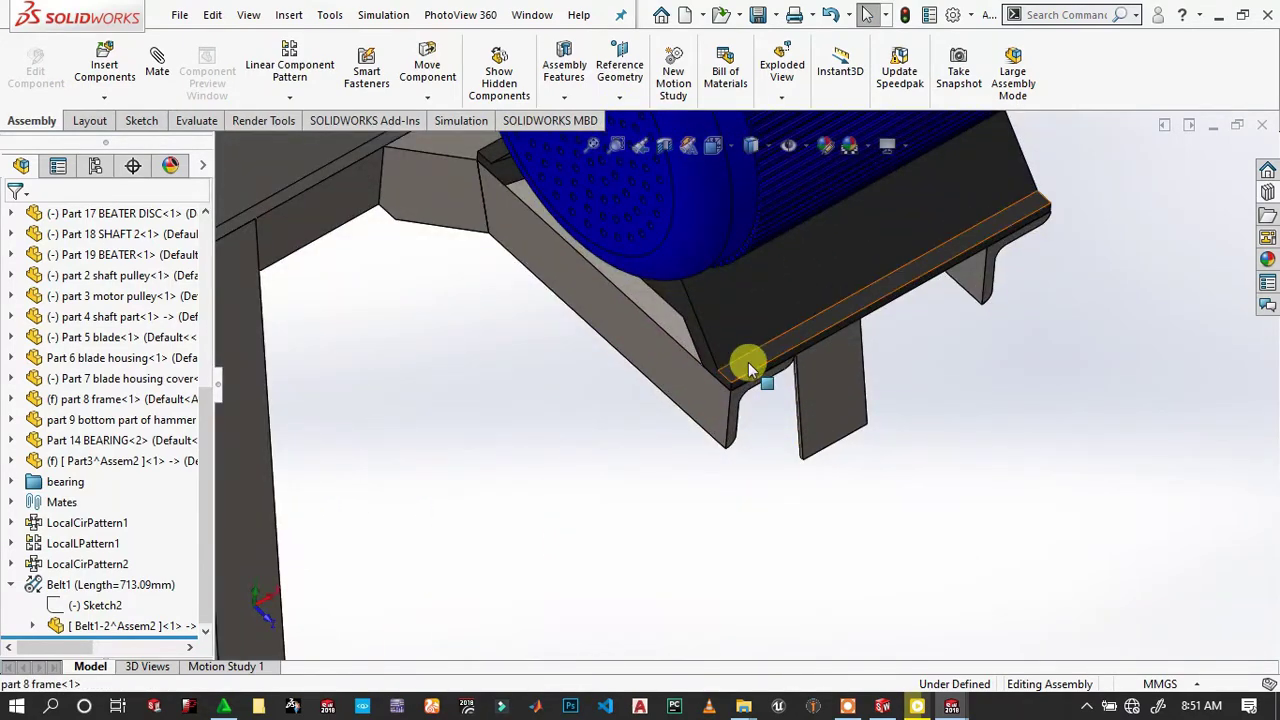
click(748, 362)
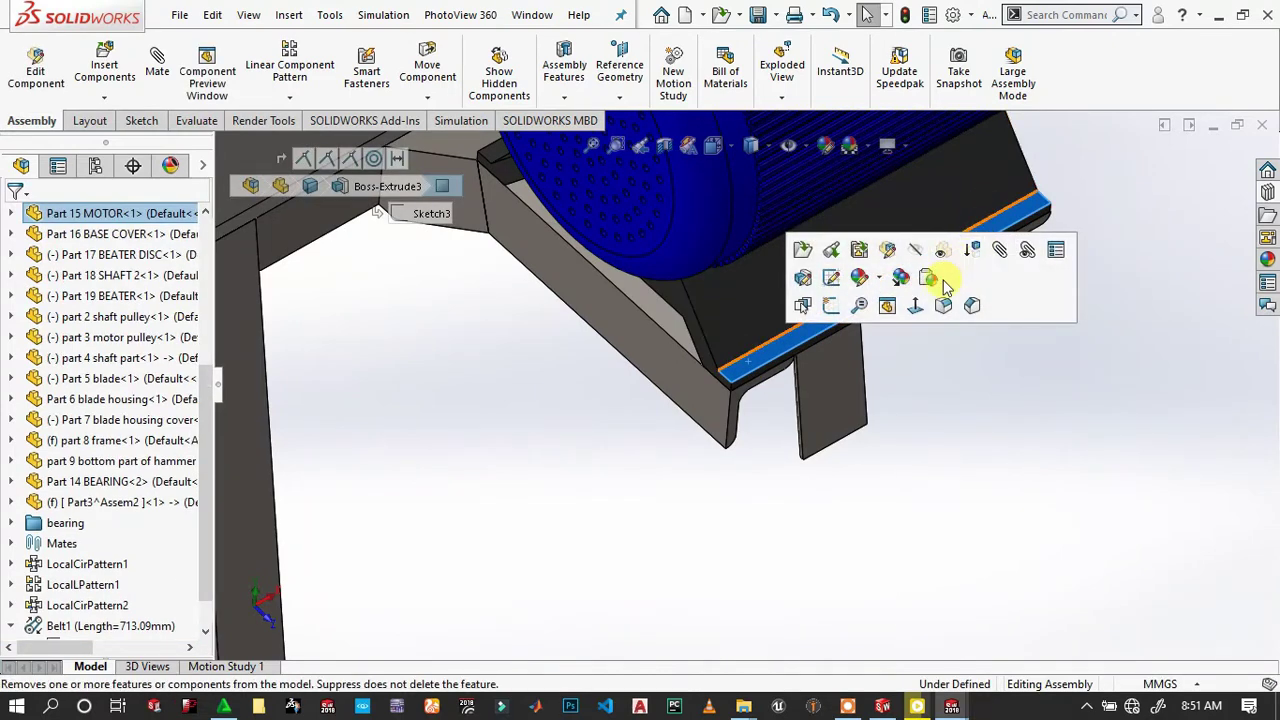
click(915, 304)
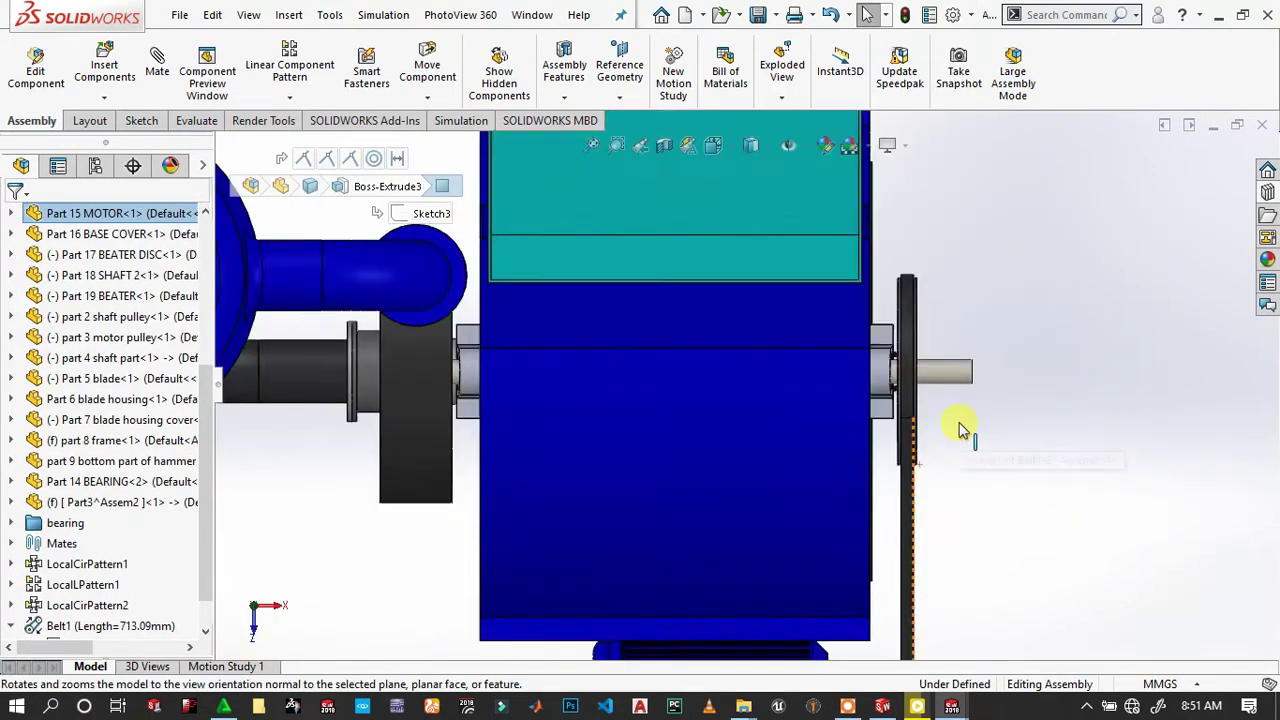
scroll(960, 428, up, 5)
scroll(743, 314, down, 5)
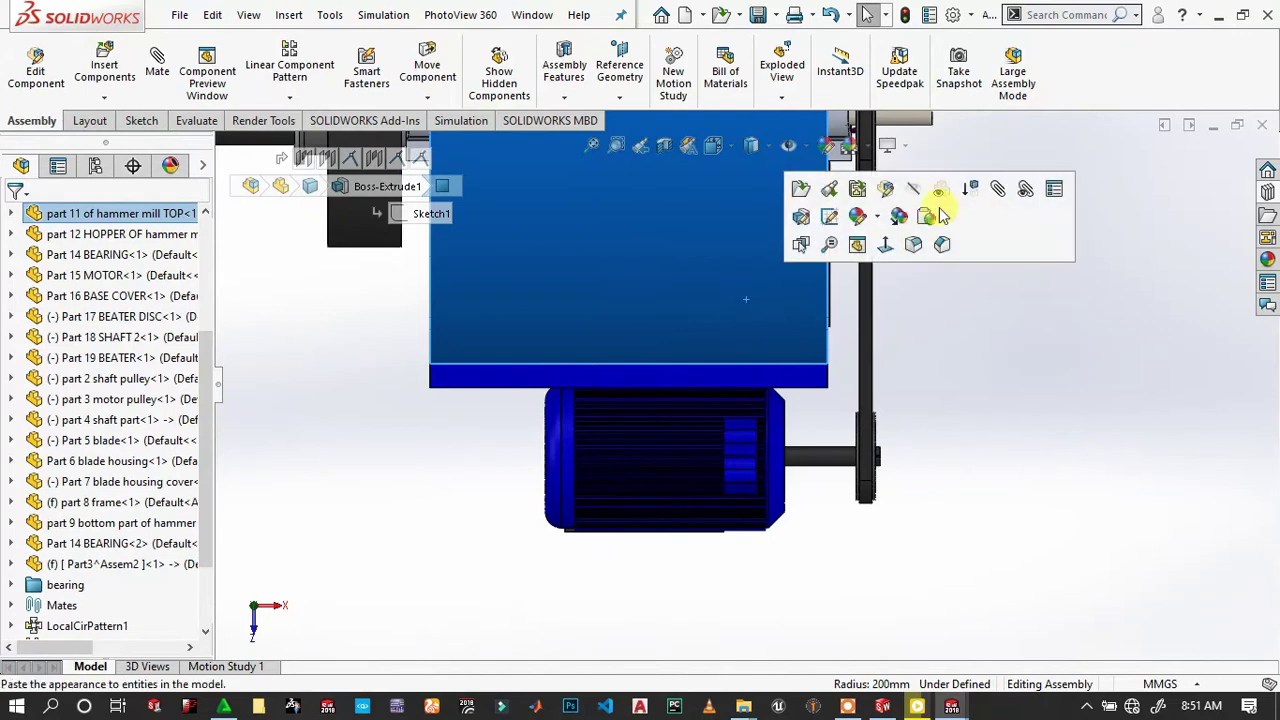
Hide the top cover, bottom and siever parts, then select the motor mounting bar's top face.
click(914, 196)
scroll(822, 375, down, 3)
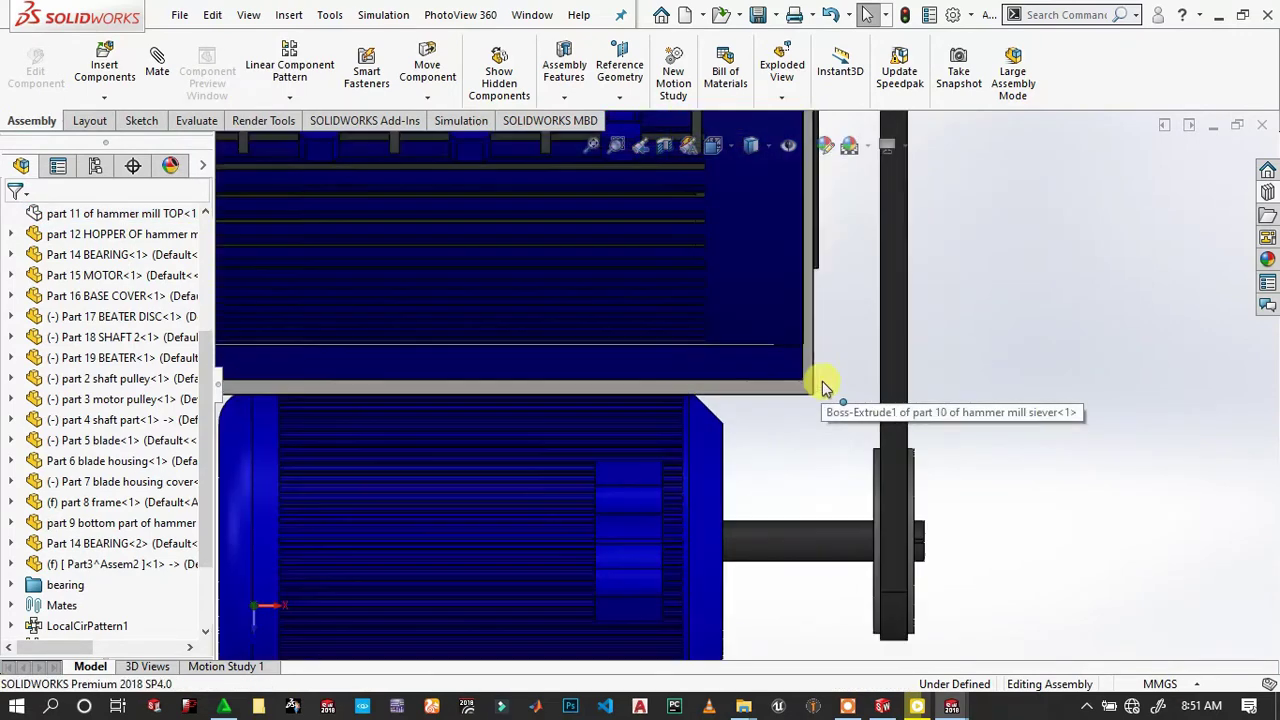
click(810, 385)
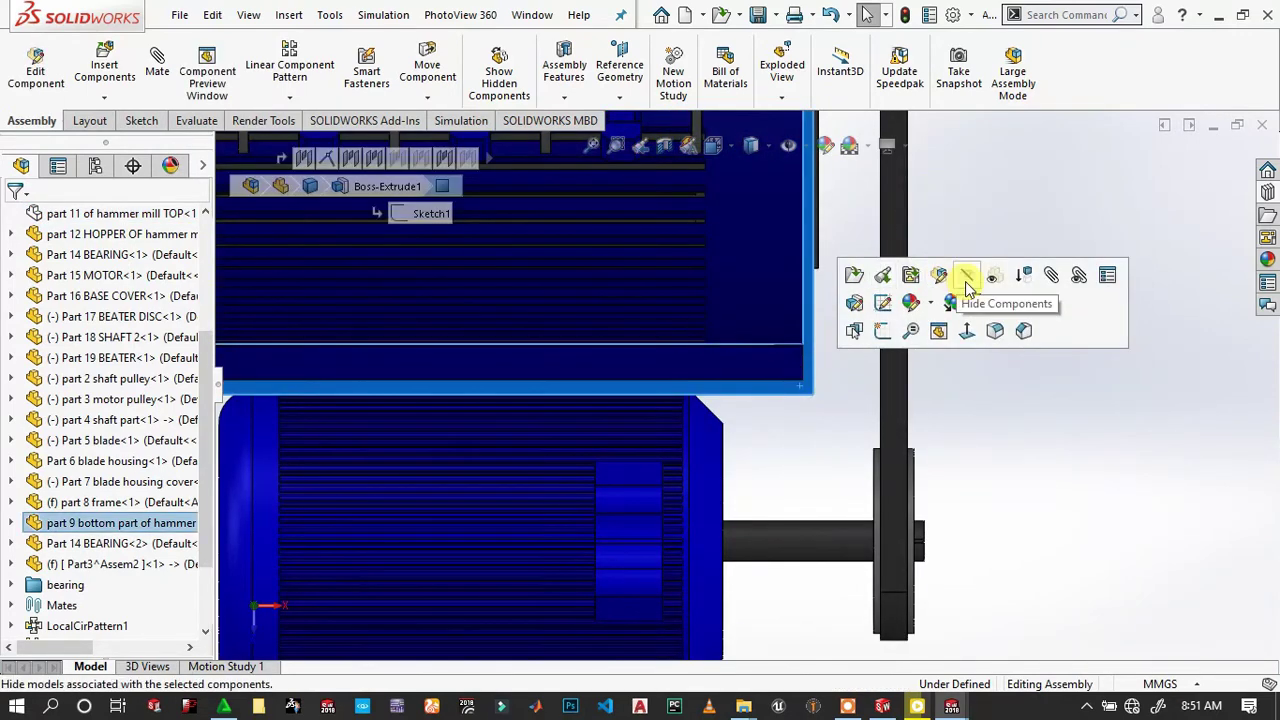
click(964, 277)
click(686, 367)
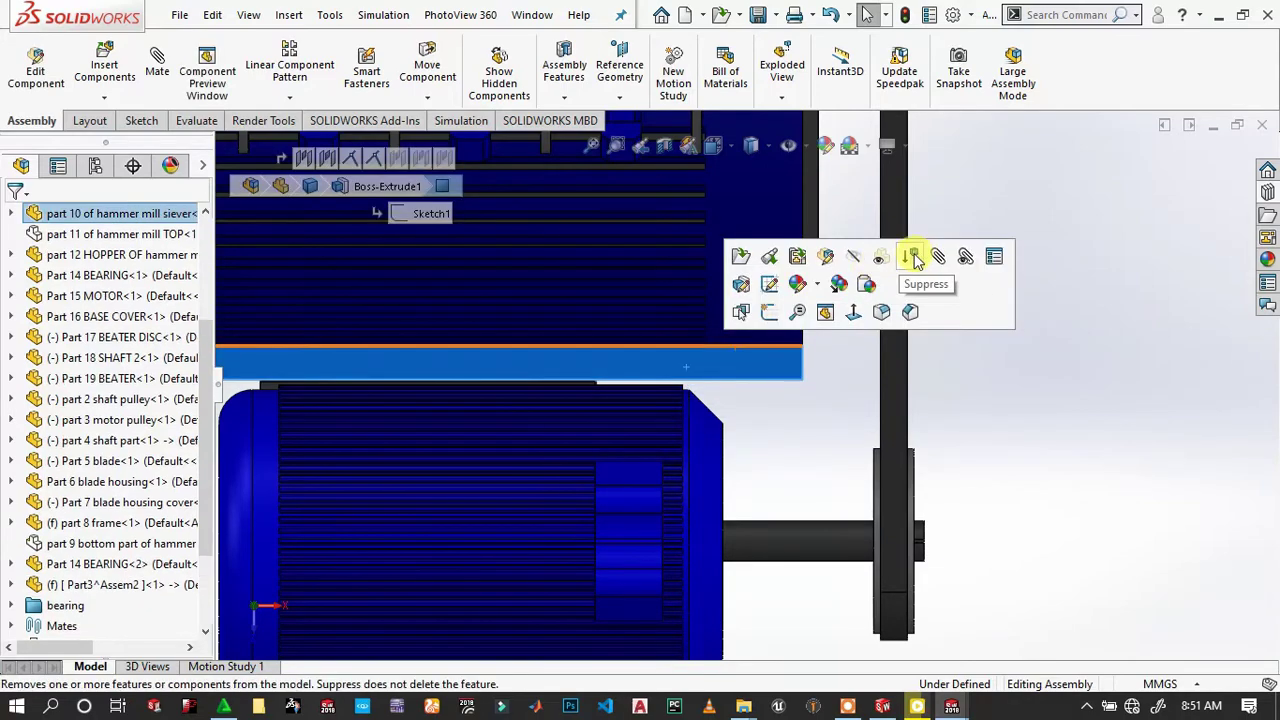
click(846, 257)
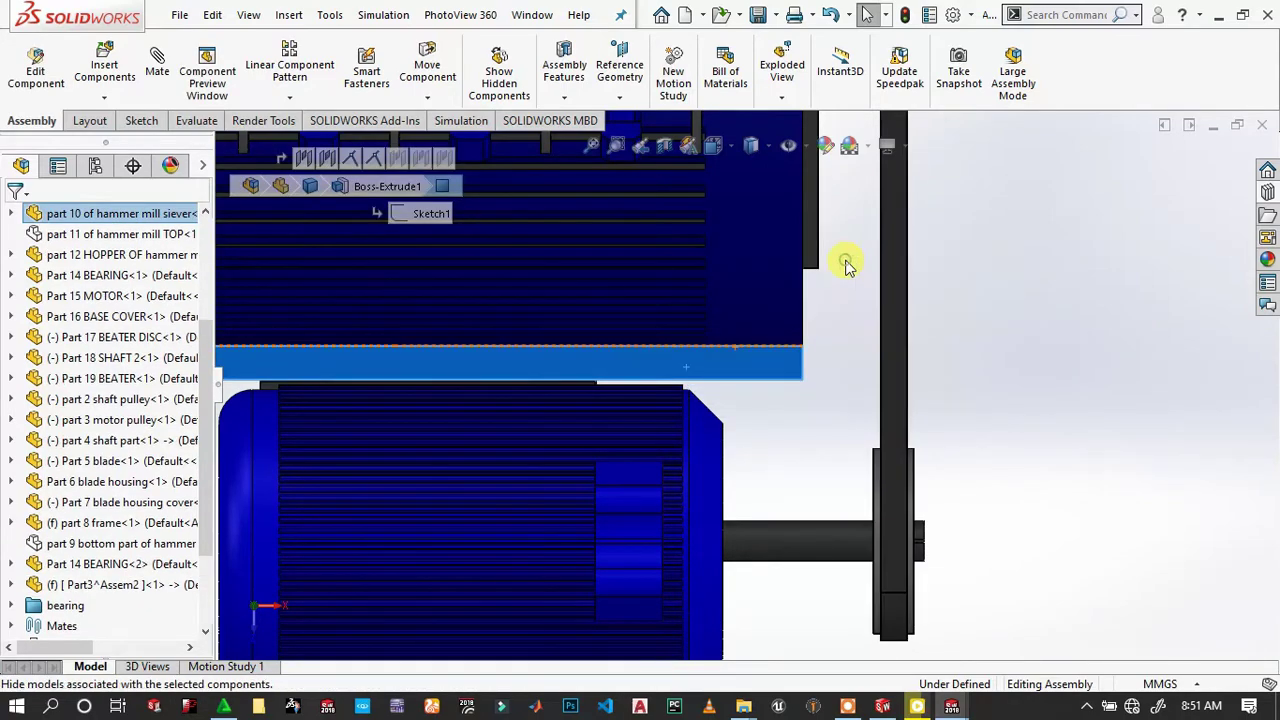
scroll(600, 368, down, 2)
scroll(600, 368, down, 2)
mouse_move(585, 347)
middle_down()
mouse_move(549, 386)
mouse_move(554, 437)
mouse_move(577, 414)
mouse_move(578, 440)
middle_up()
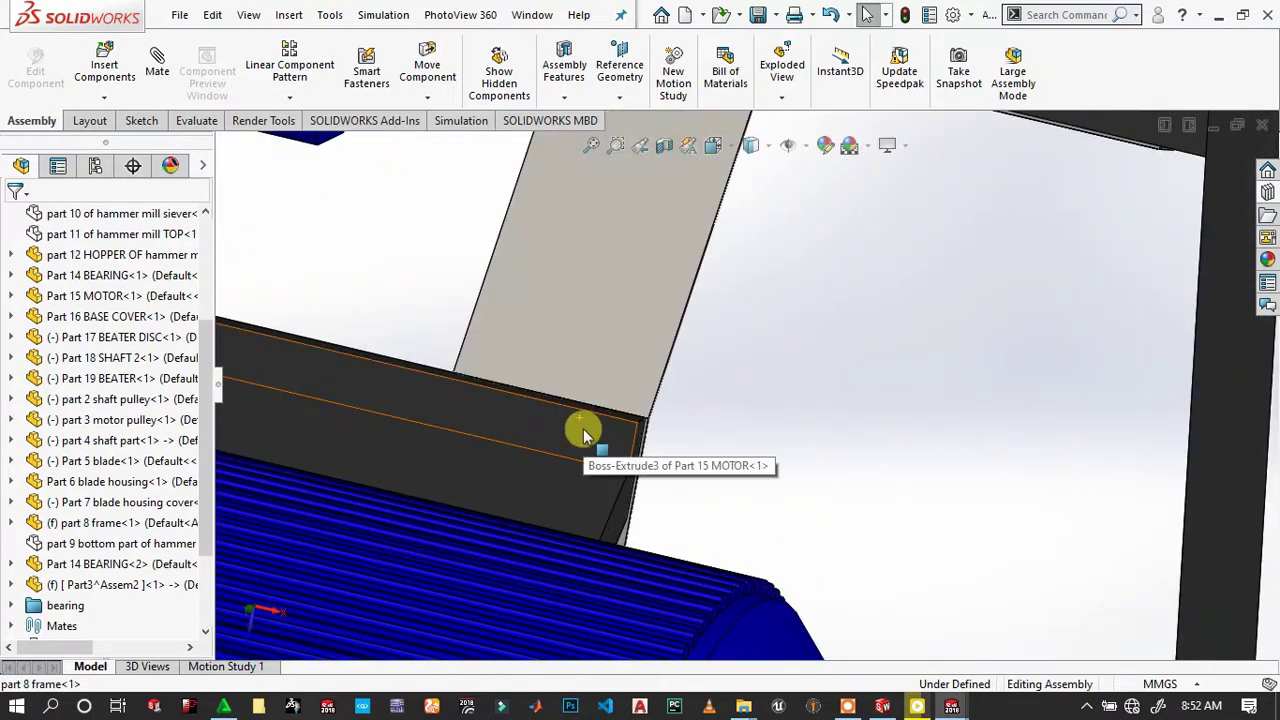
click(583, 428)
click(566, 86)
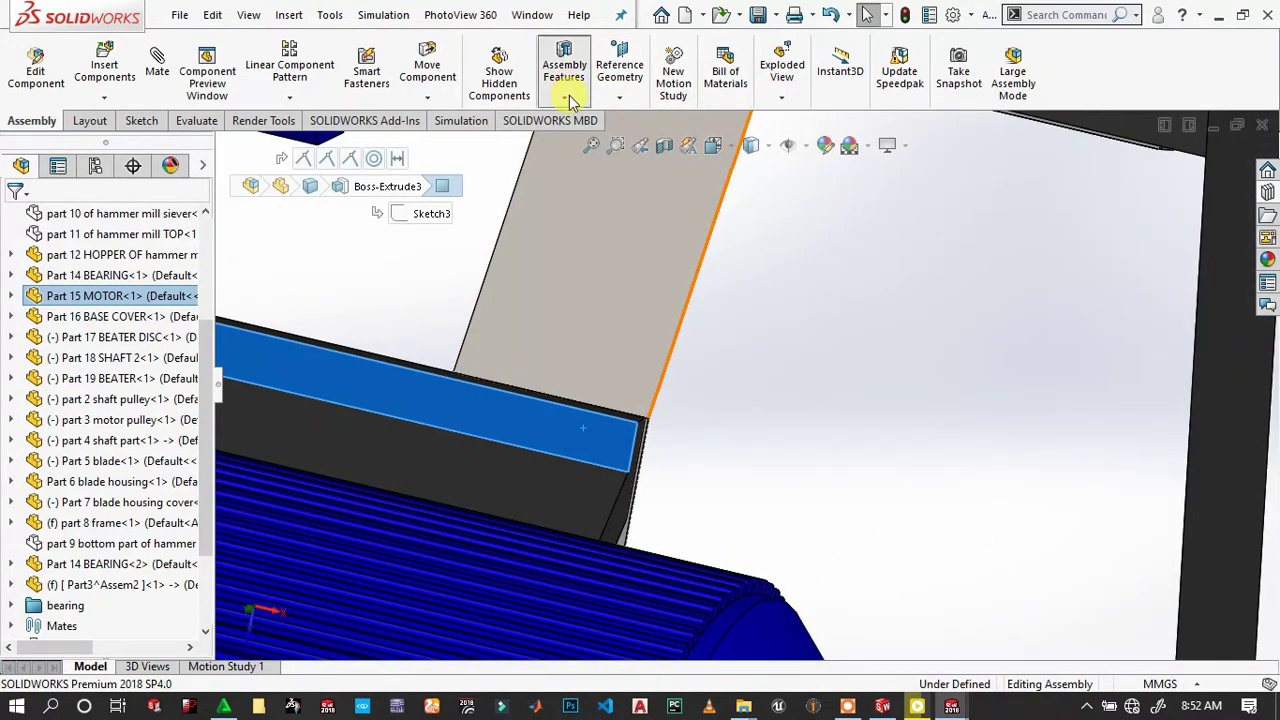
Start a Hole Wizard feature as a straight hole, keeping custom sizing.
click(600, 143)
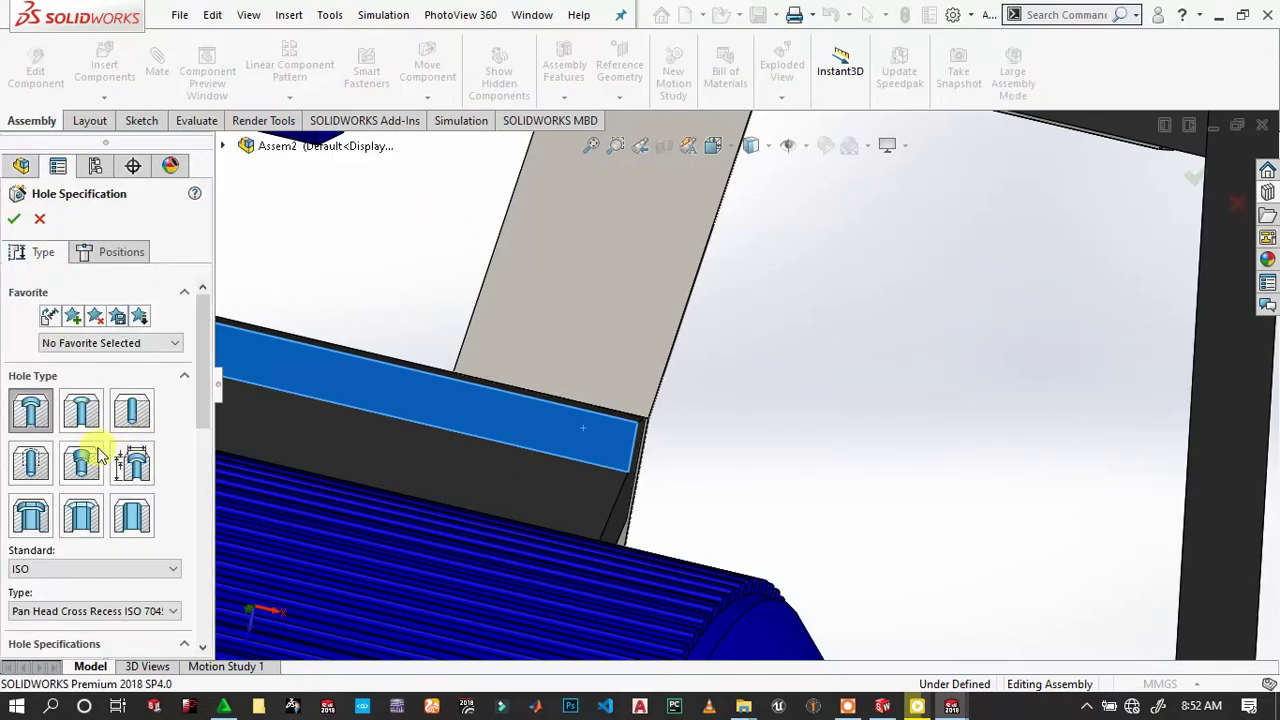
click(131, 418)
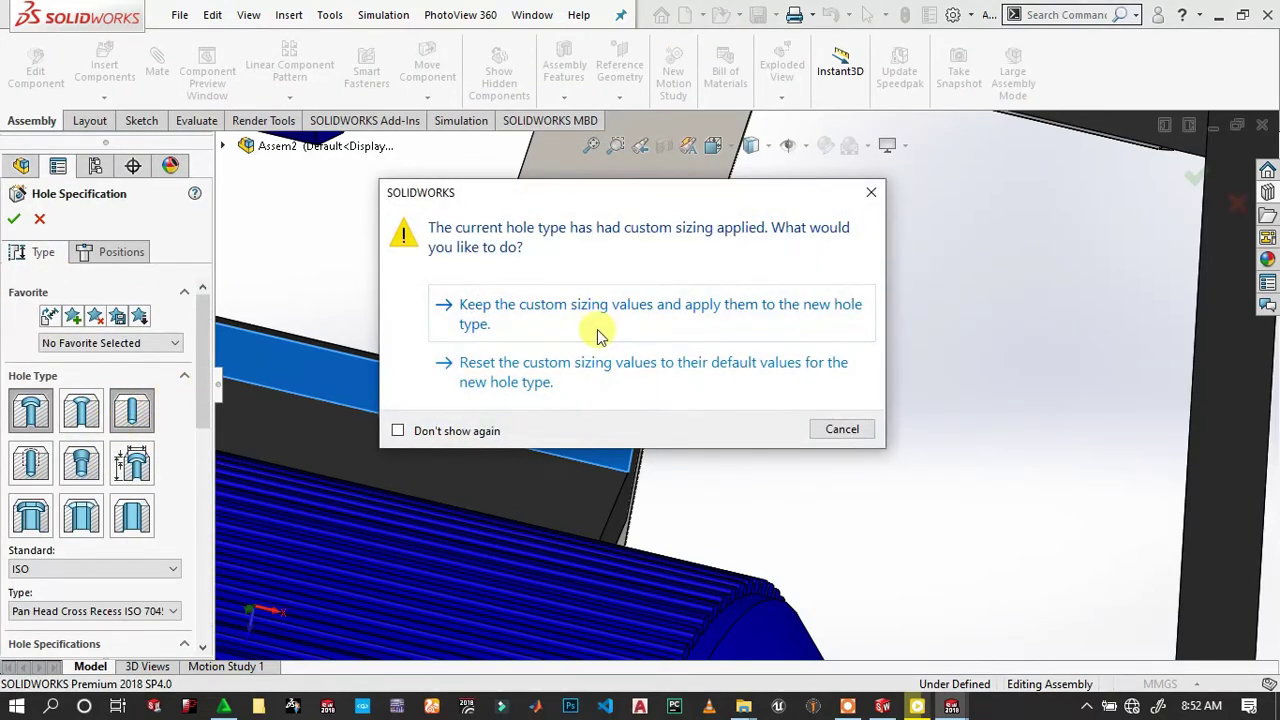
click(766, 321)
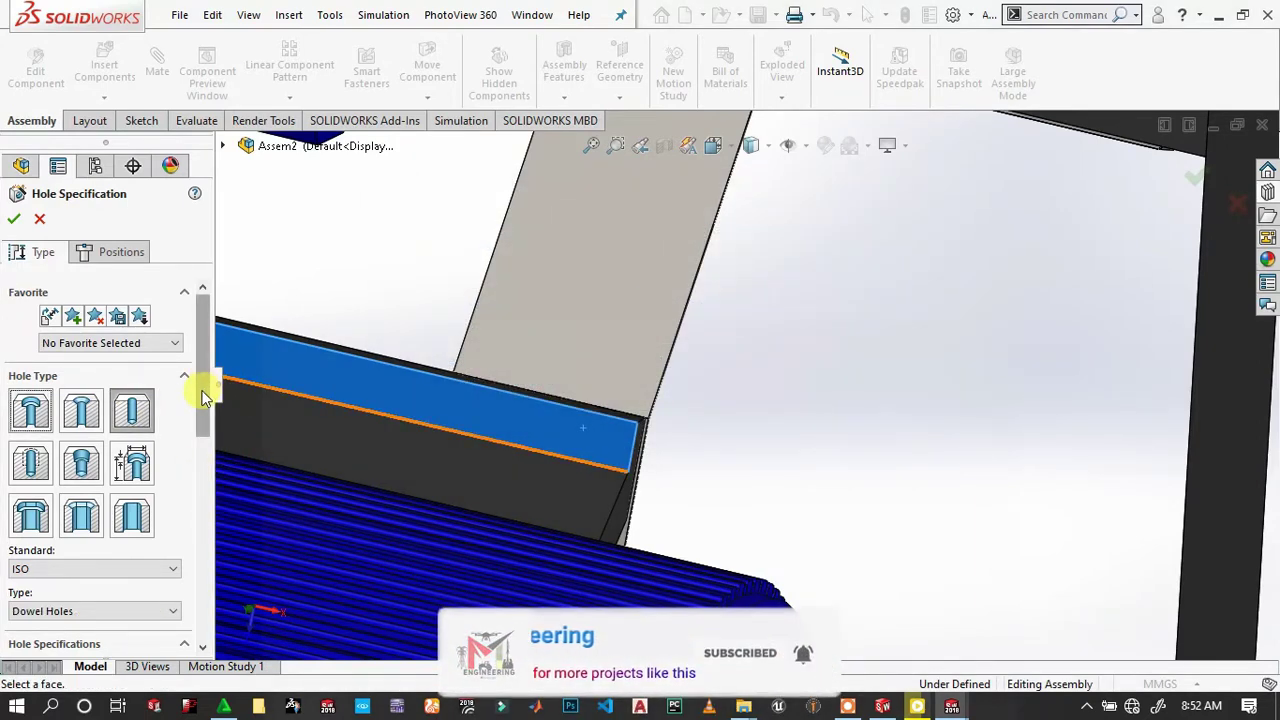
drag(203, 395, 203, 447)
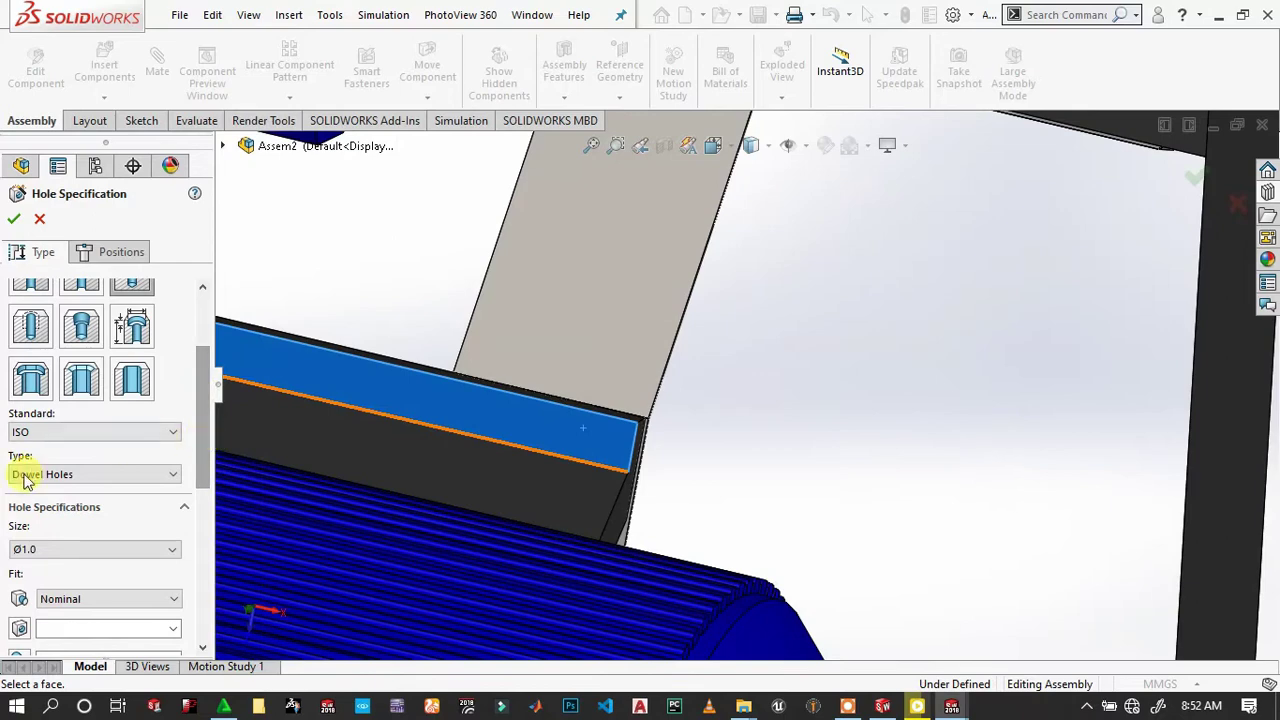
Set the hole to ANSI Metric Dowel Holes, size Ø3.0, Blind 15.00 mm deep.
click(78, 433)
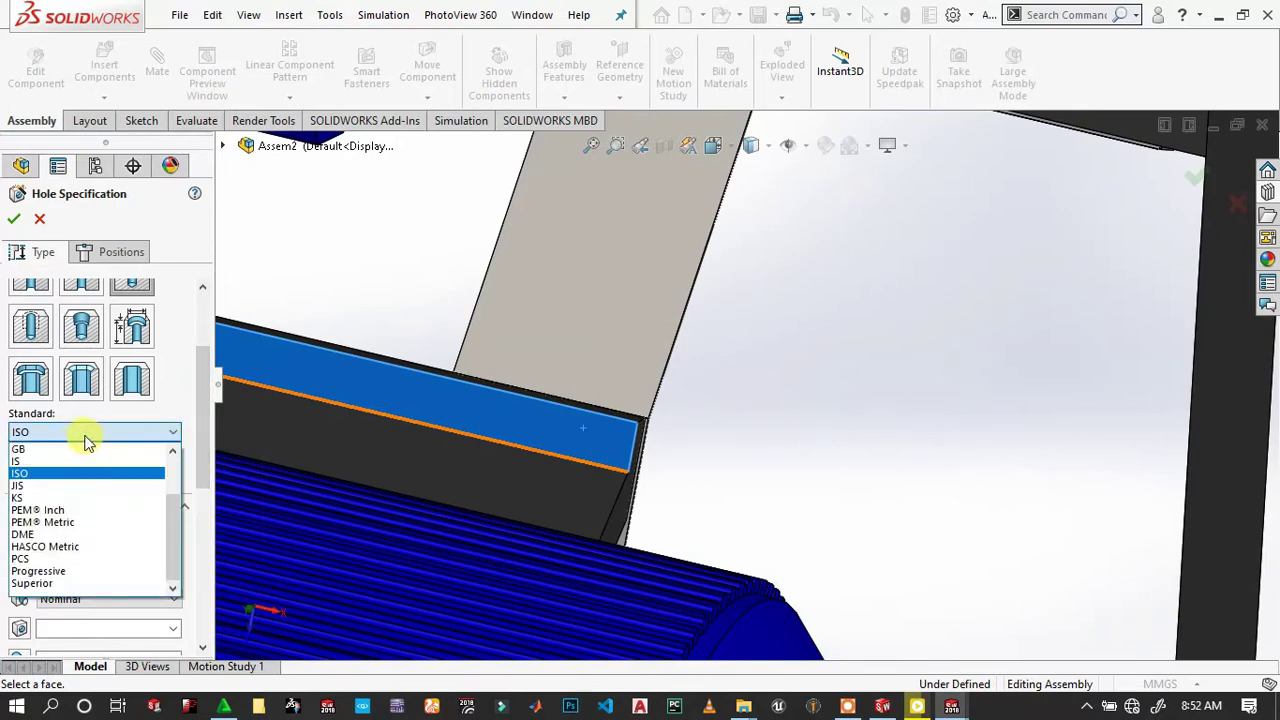
scroll(118, 474, up, 2)
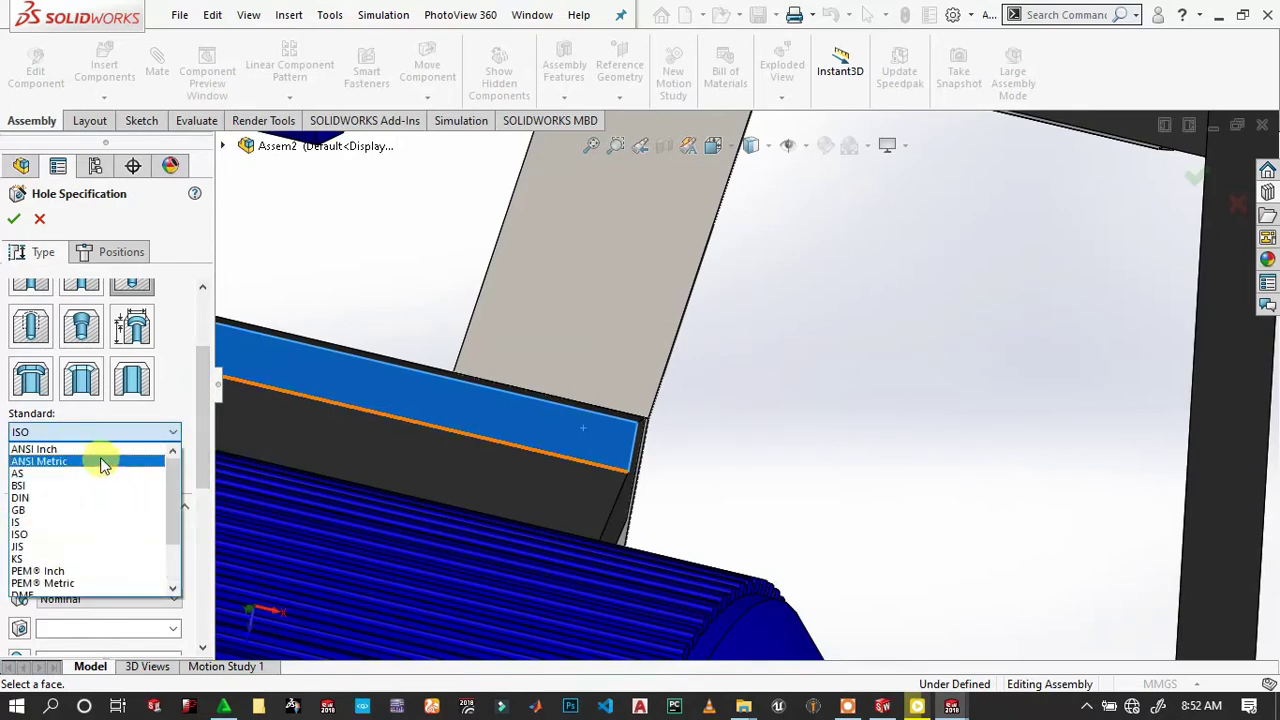
click(103, 463)
click(82, 480)
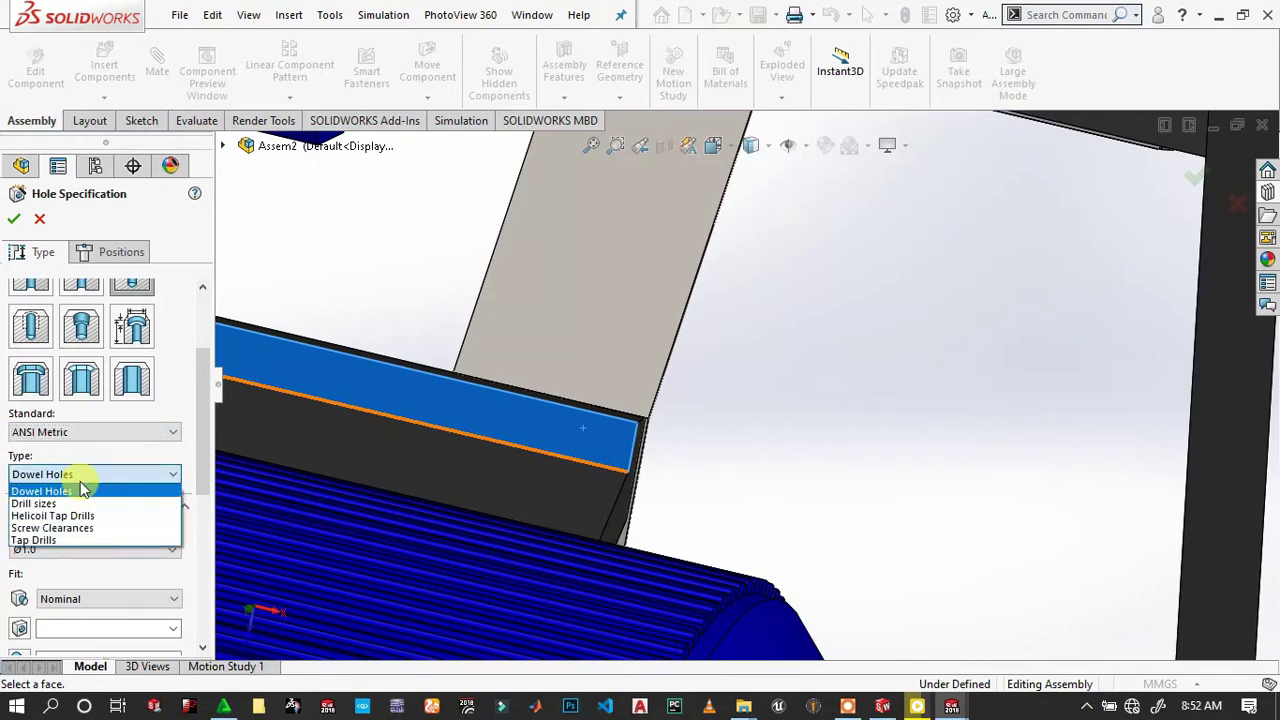
click(88, 491)
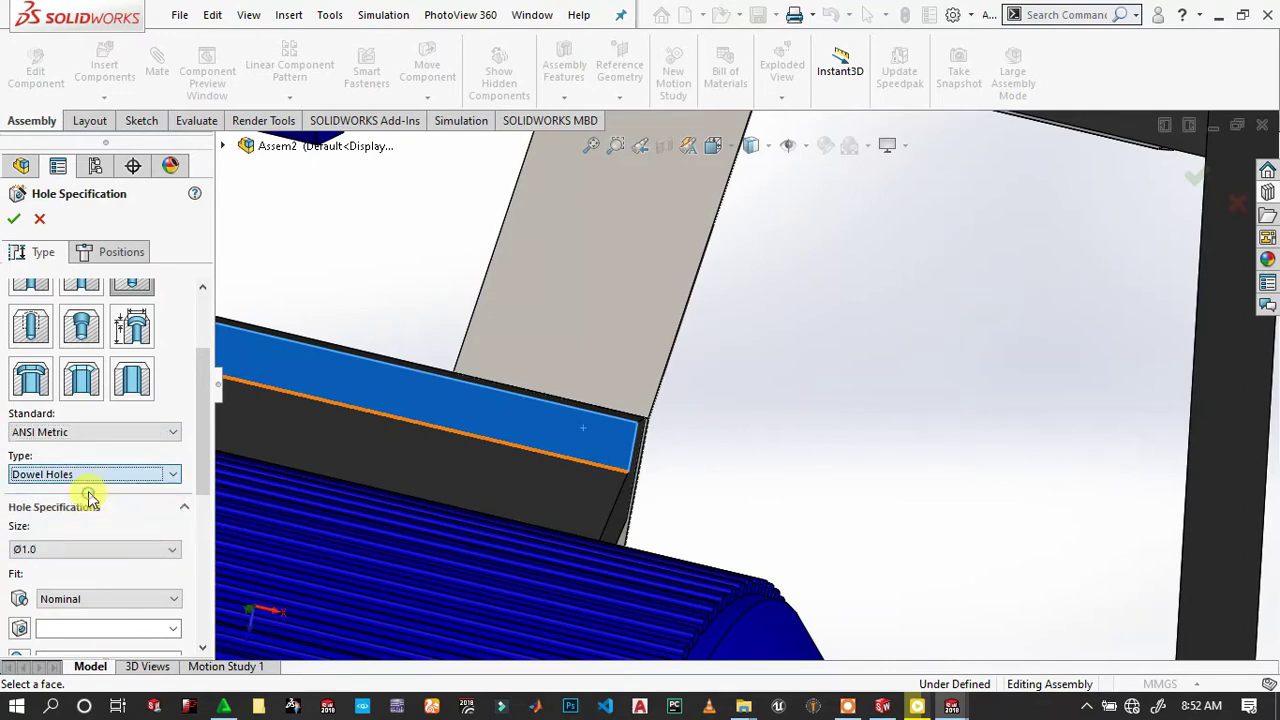
scroll(203, 440, down, 3)
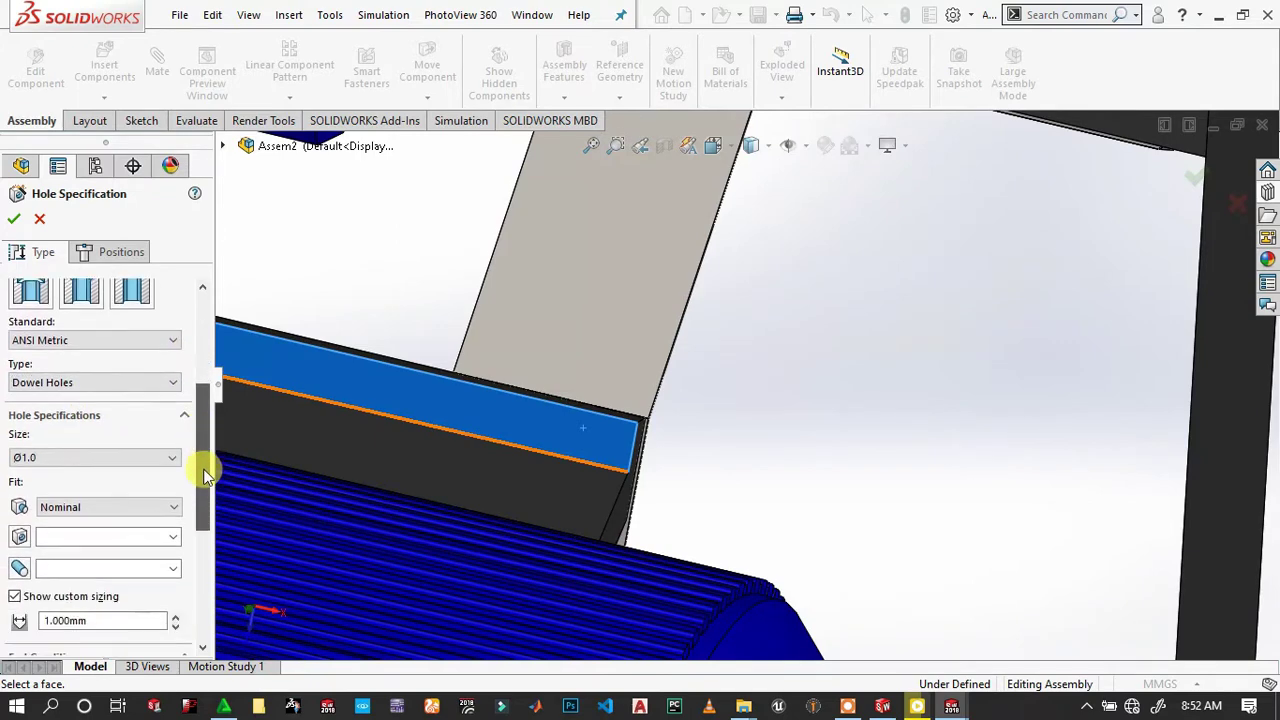
click(60, 458)
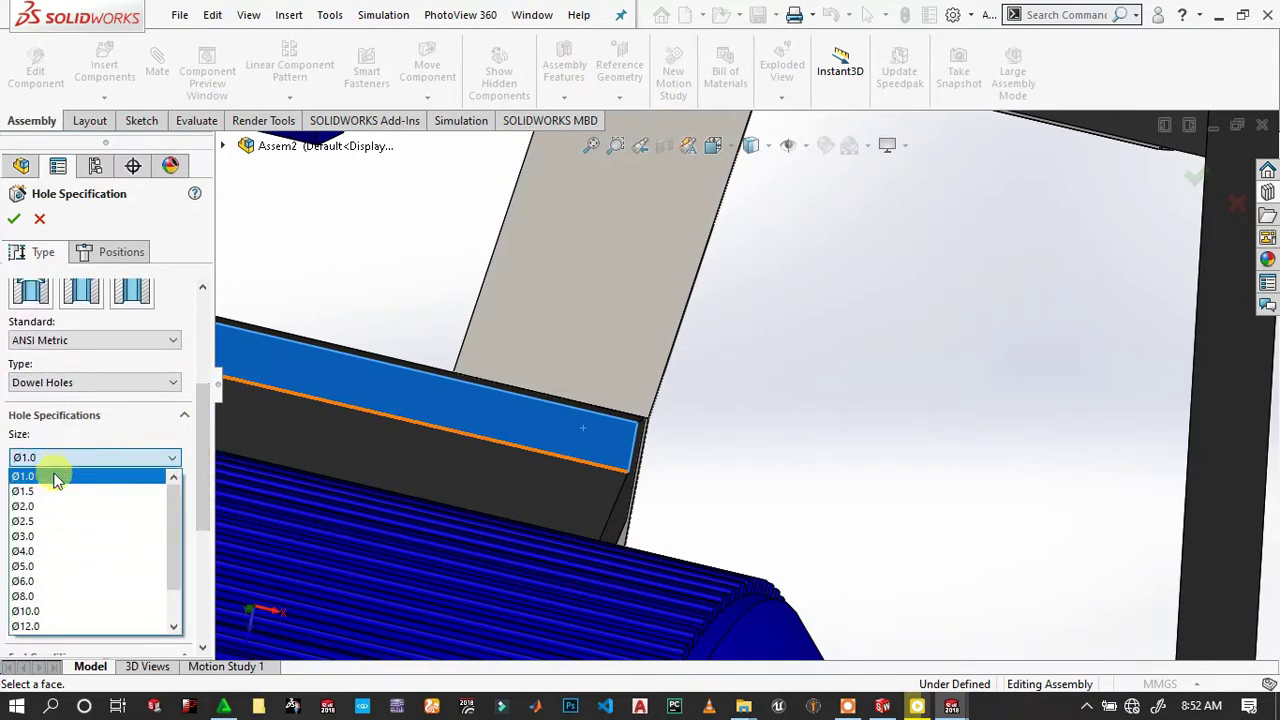
click(61, 537)
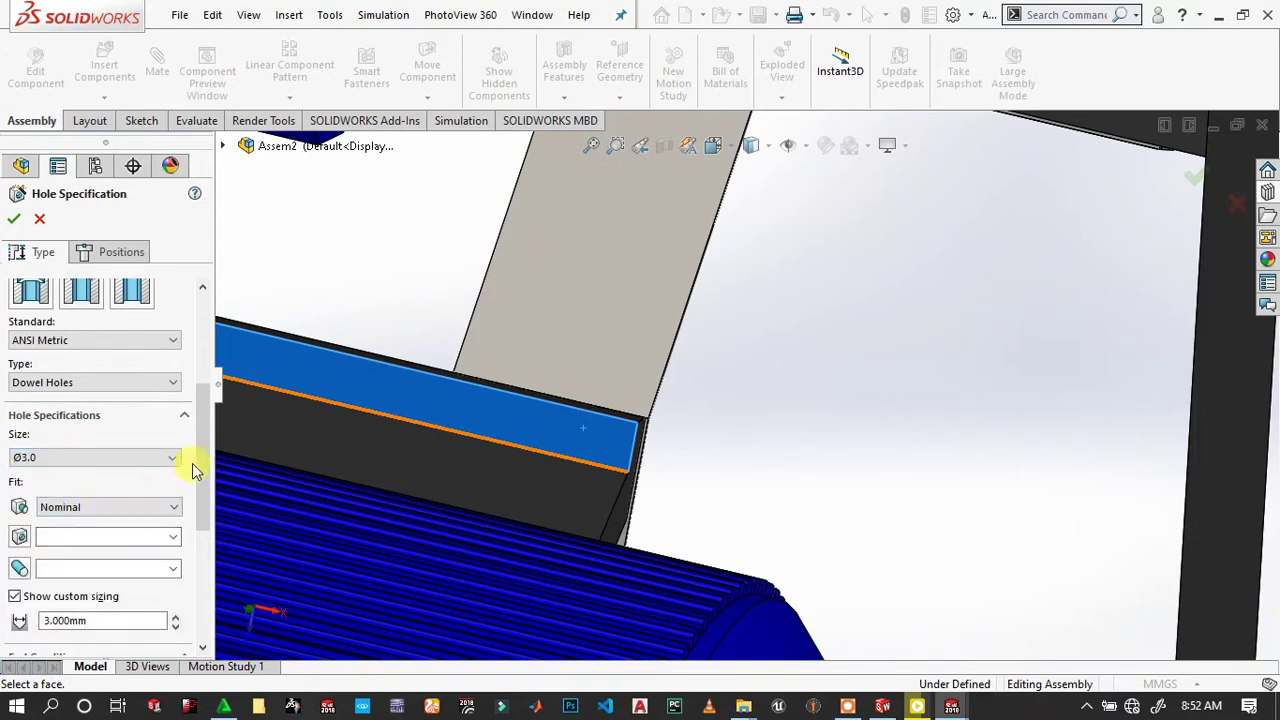
scroll(208, 474, down, 3)
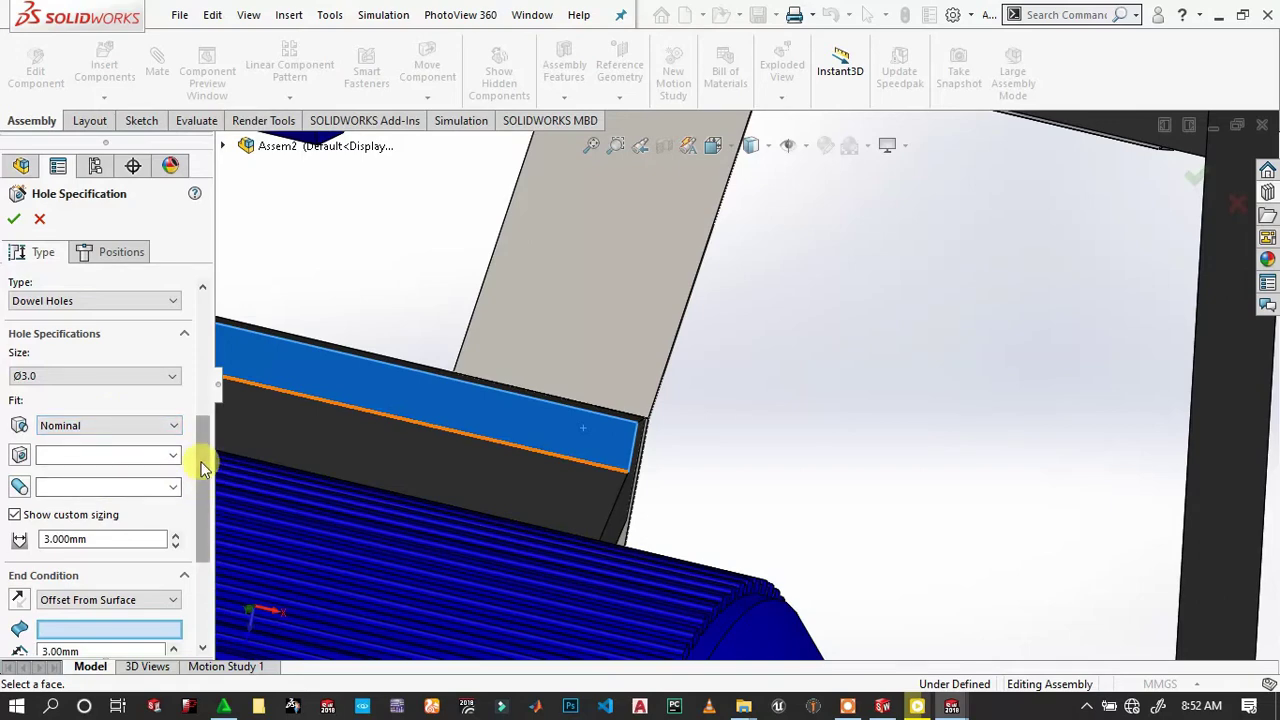
mouse_move(203, 460)
mouse_down()
mouse_move(204, 543)
mouse_move(204, 492)
mouse_move(204, 522)
mouse_up()
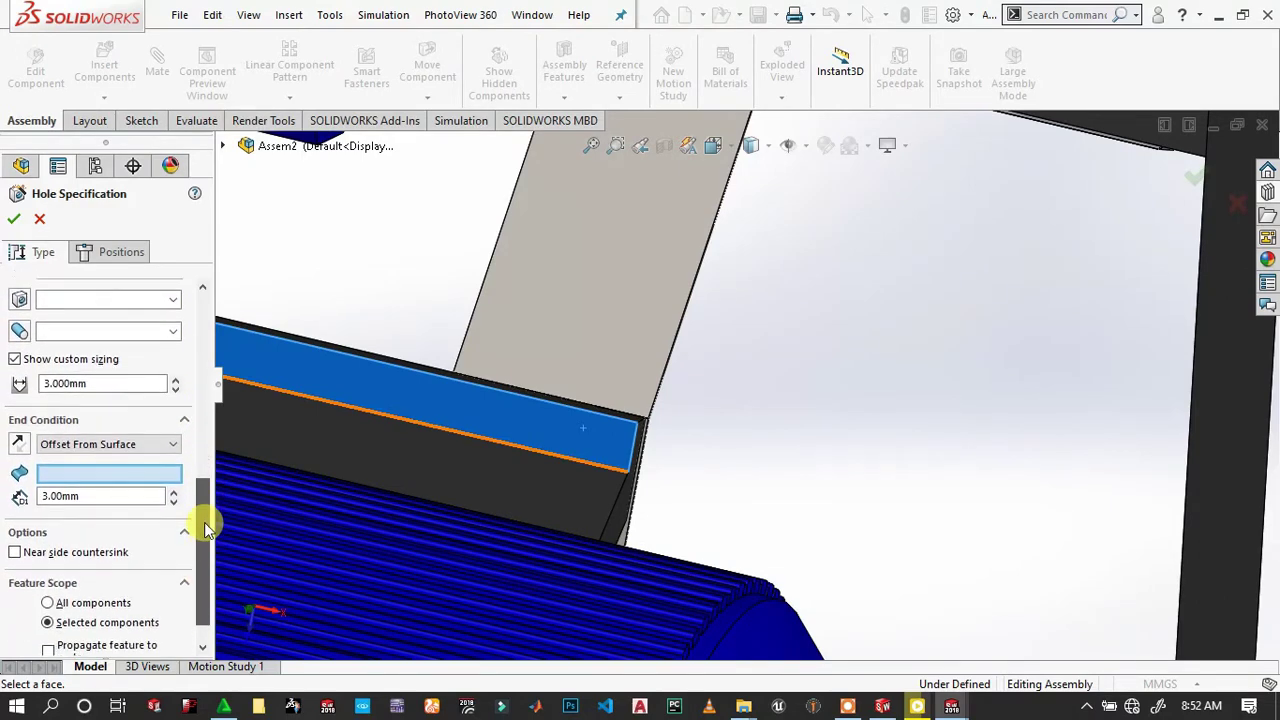
click(127, 444)
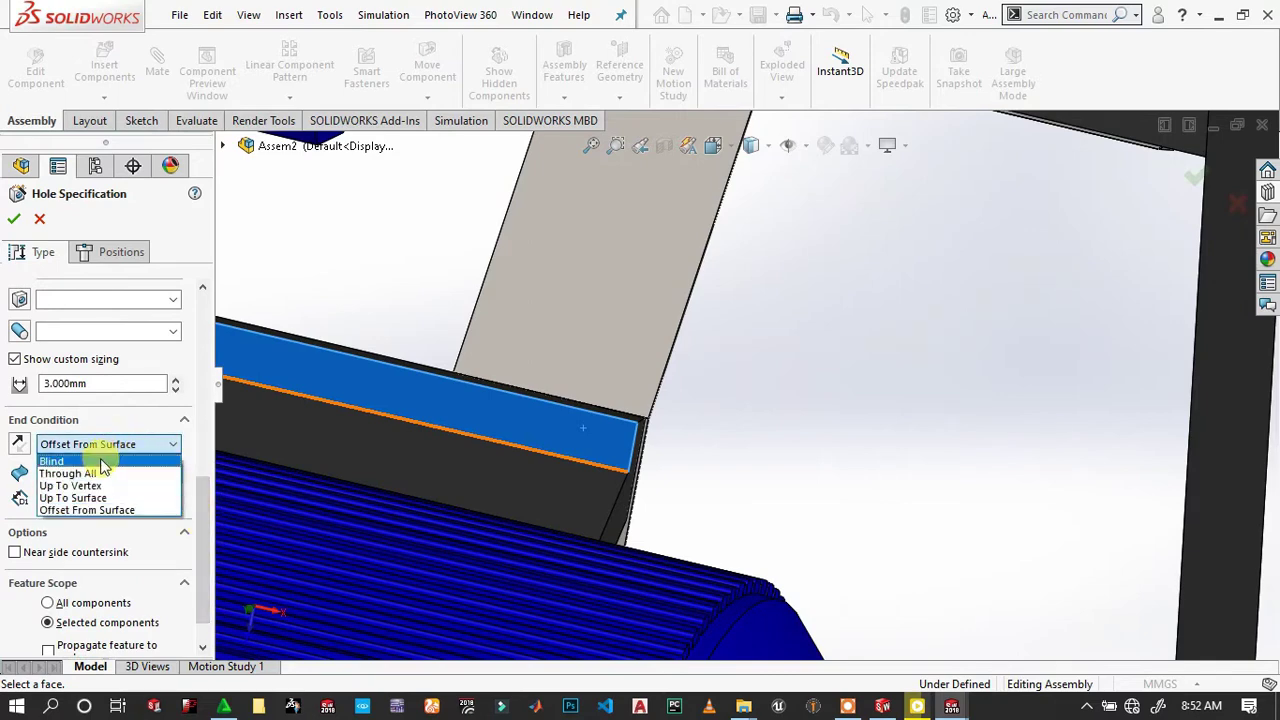
click(100, 459)
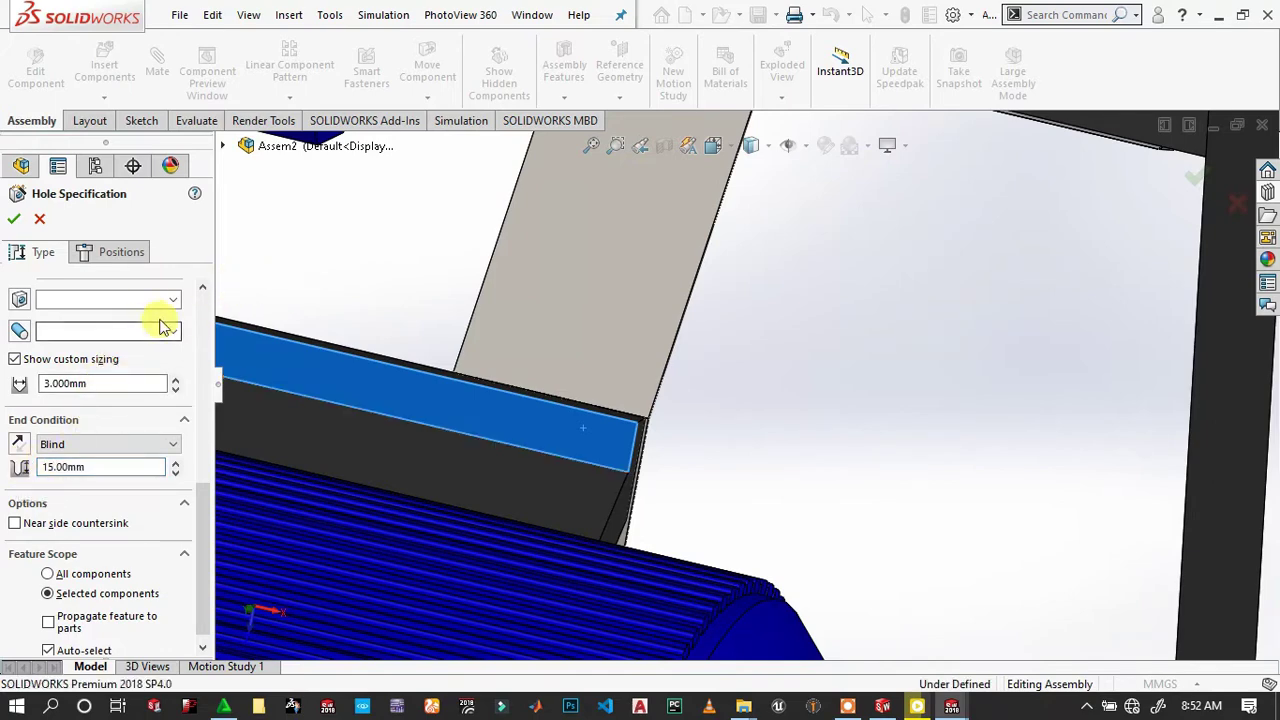
Switch to hole positions and place the first hole centre near one end of the mounting bar.
click(121, 252)
scroll(780, 405, up, 3)
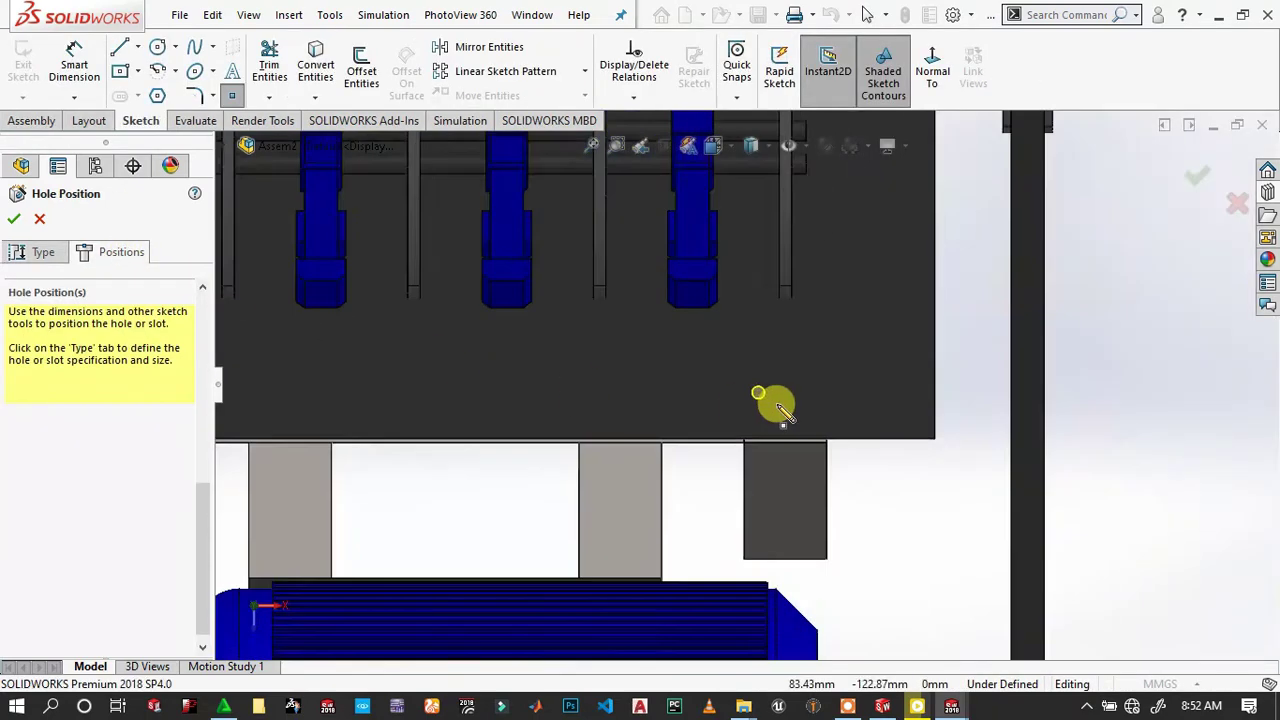
scroll(780, 405, up, 2)
scroll(780, 391, up, 1)
scroll(751, 457, down, 2)
scroll(651, 466, down, 1)
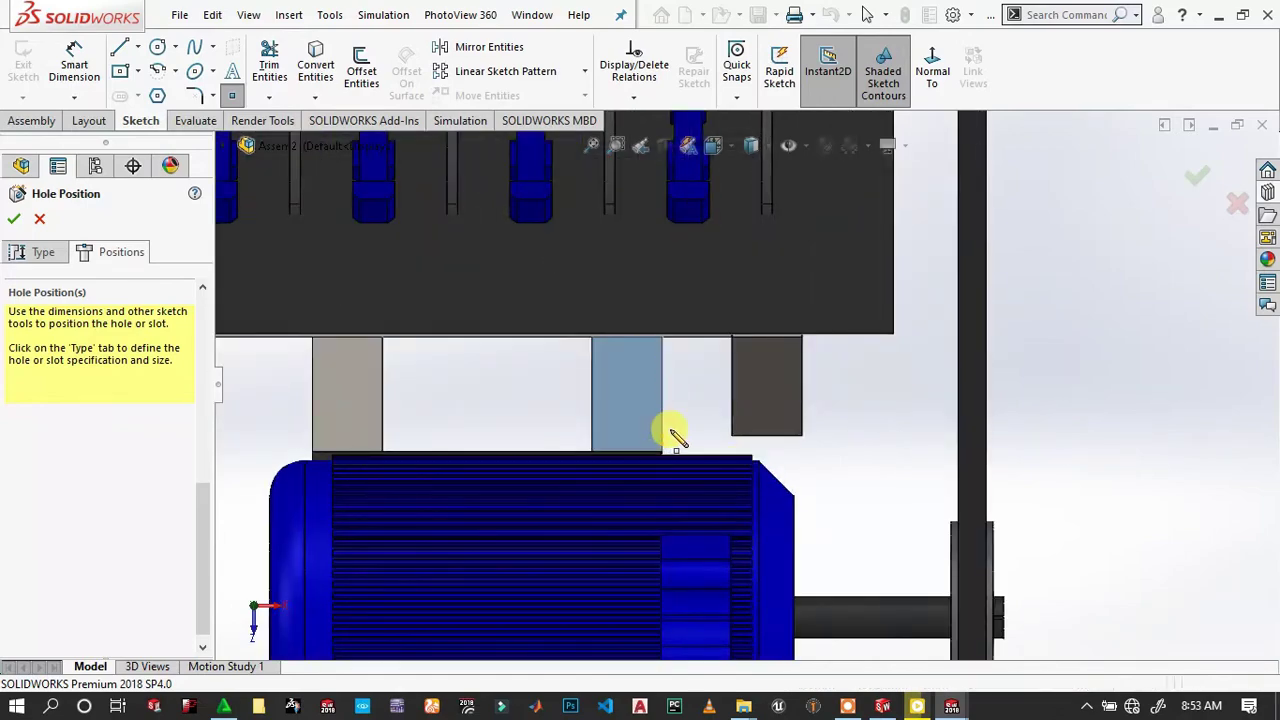
mouse_move(675, 437)
middle_down()
mouse_move(651, 457)
mouse_move(646, 500)
middle_up()
scroll(672, 428, down, 3)
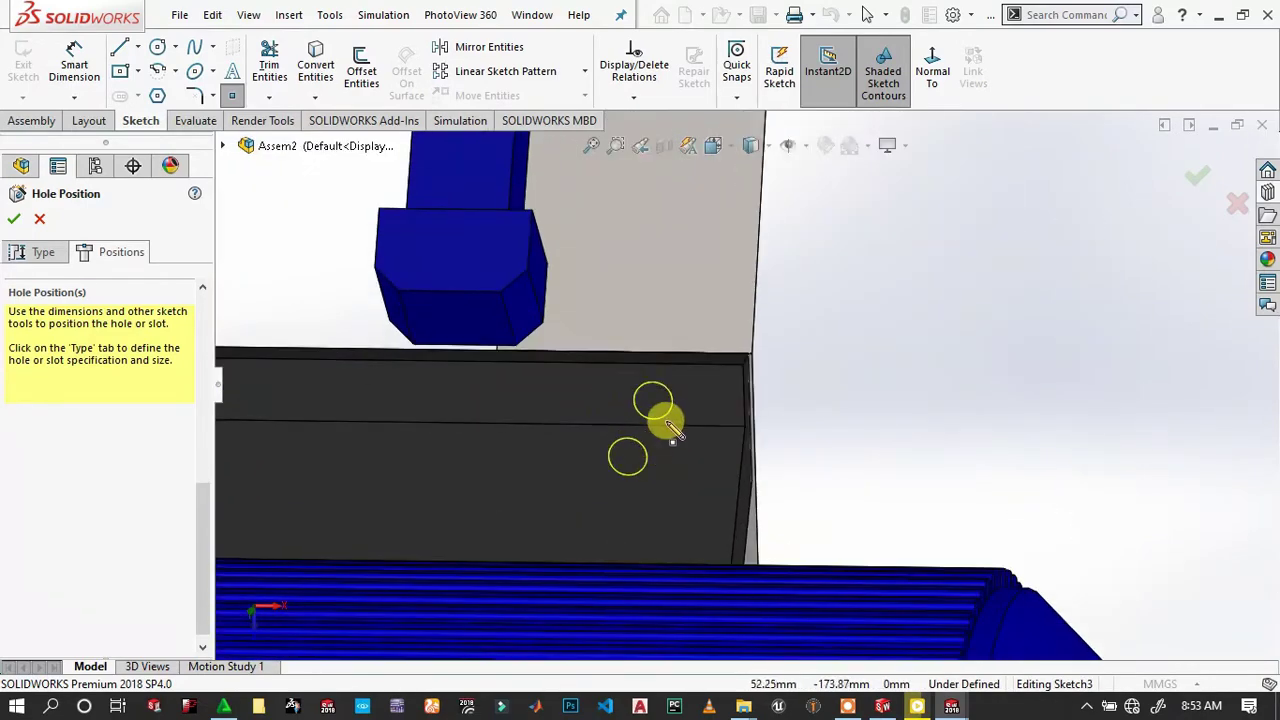
middle_drag(676, 414, 612, 392)
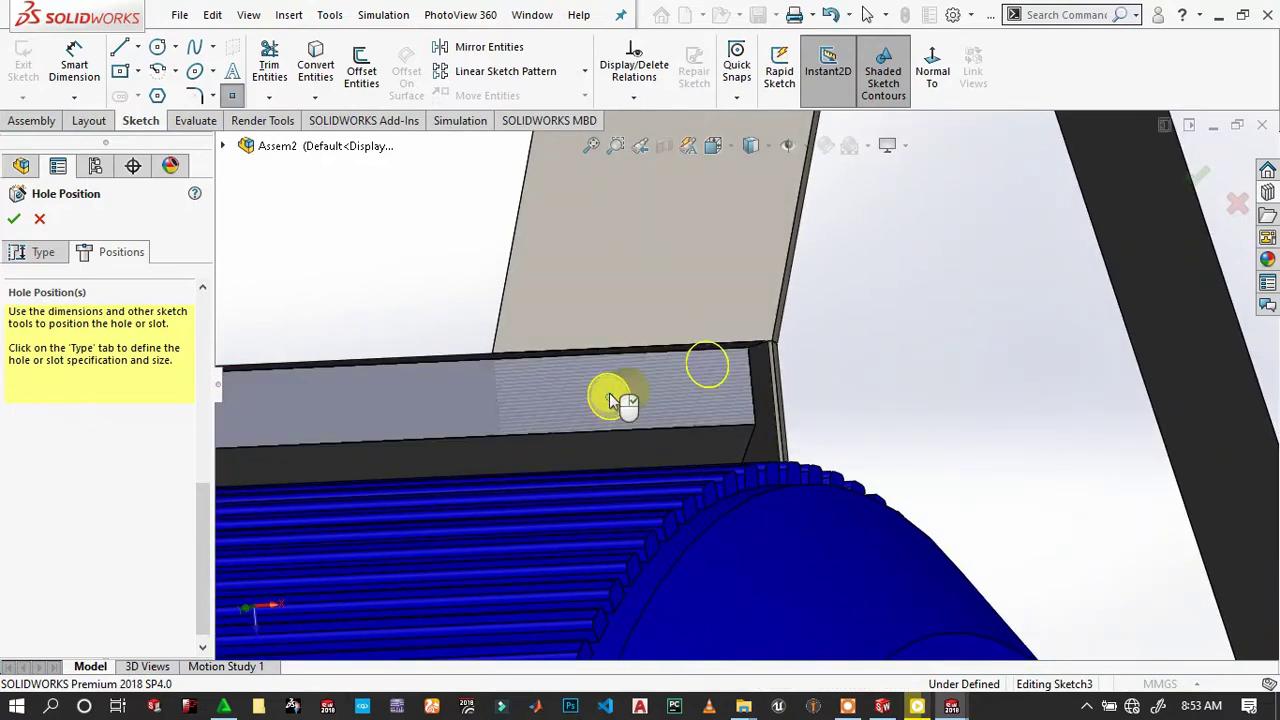
mouse_move(609, 391)
middle_down()
mouse_move(487, 368)
mouse_move(514, 380)
middle_up()
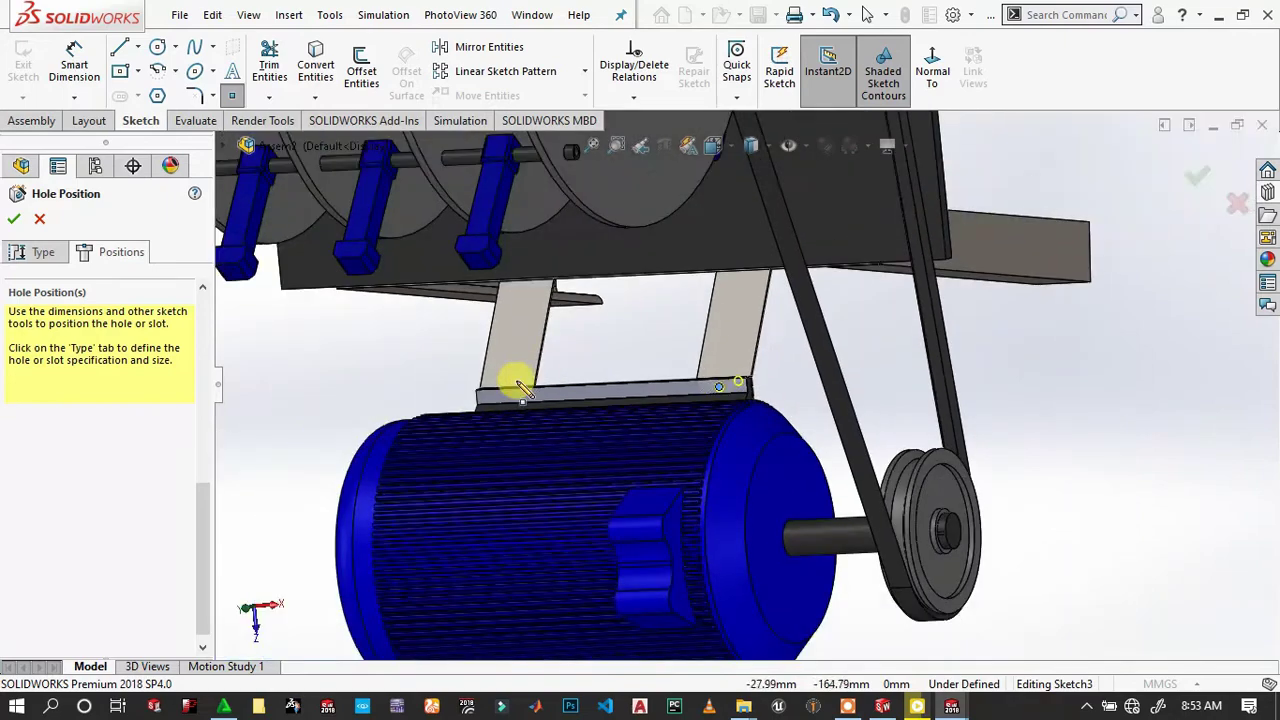
scroll(528, 394, down, 3)
scroll(557, 414, down, 3)
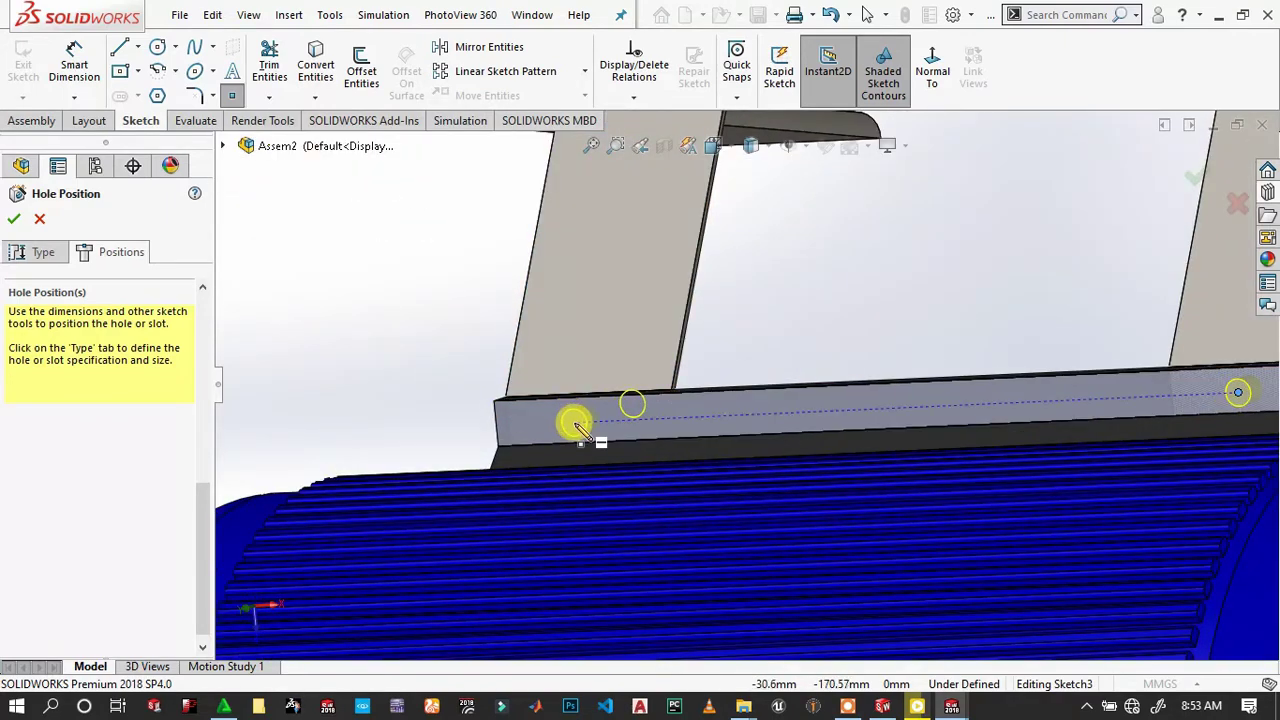
click(574, 423)
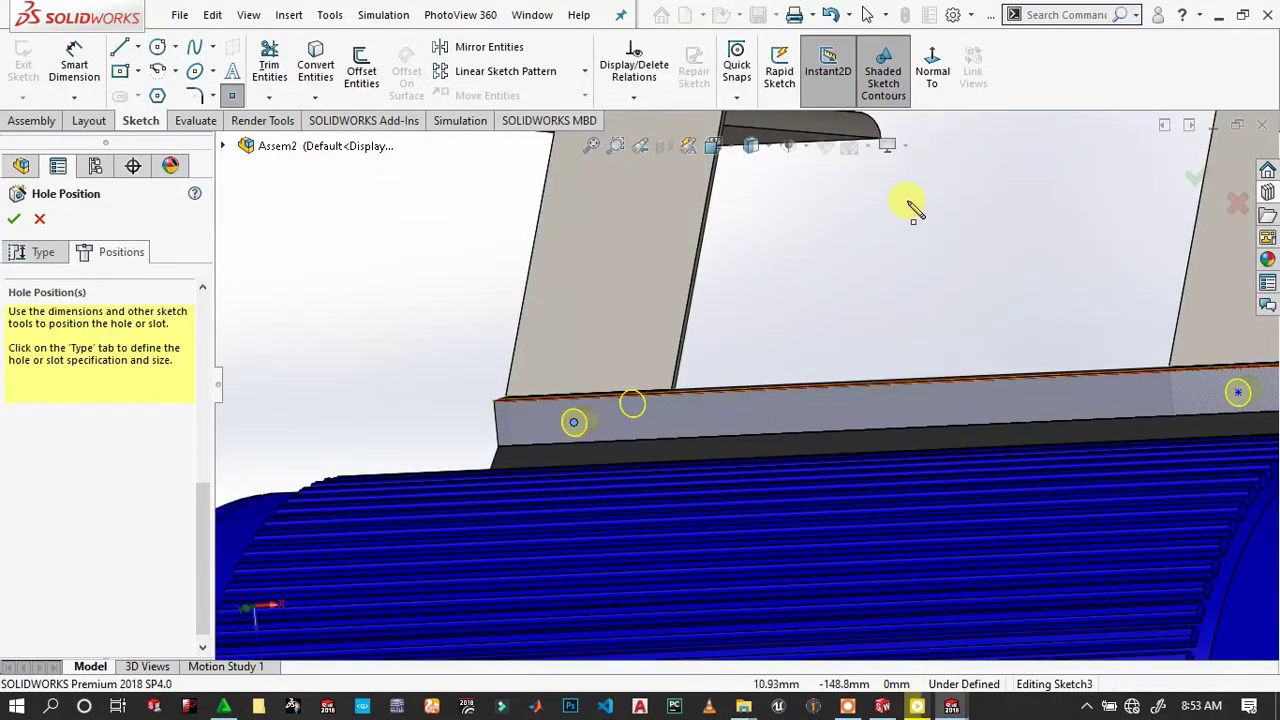
Place the second hole centre near the bar's other end and zoom to fit both points.
click(925, 65)
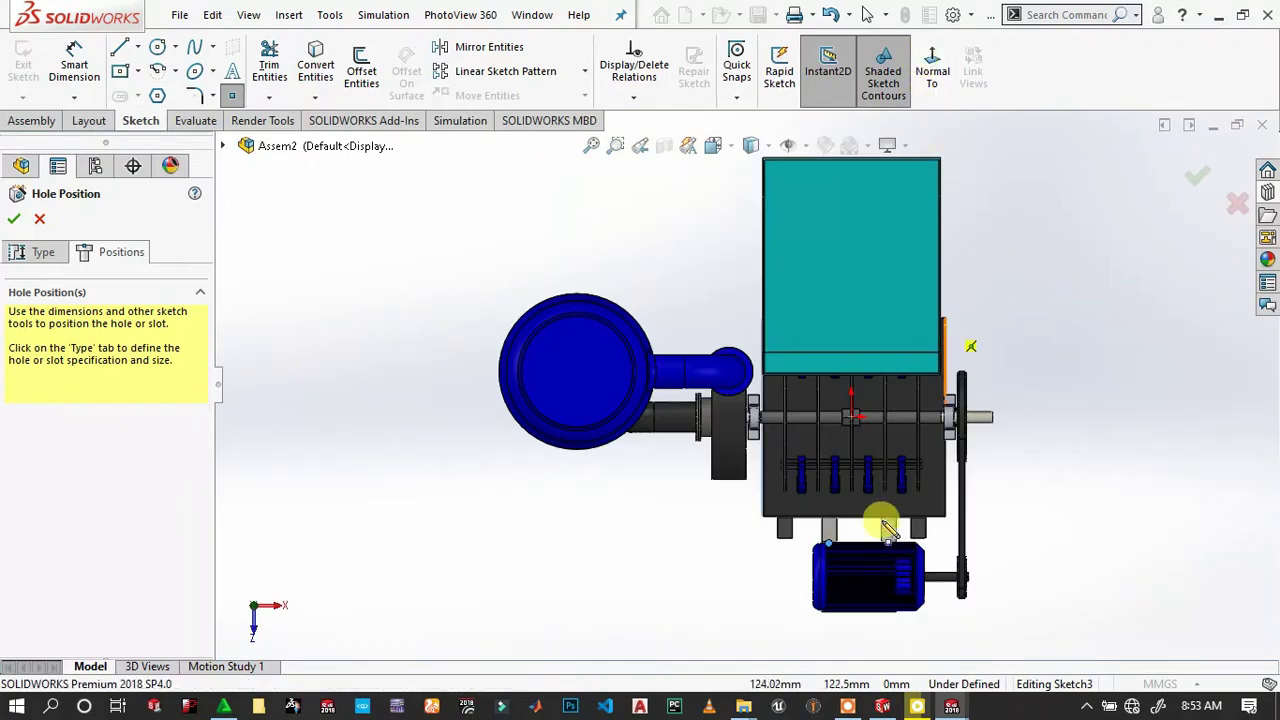
scroll(886, 560, down, 2)
scroll(895, 600, down, 3)
scroll(900, 610, down, 3)
scroll(694, 509, down, 2)
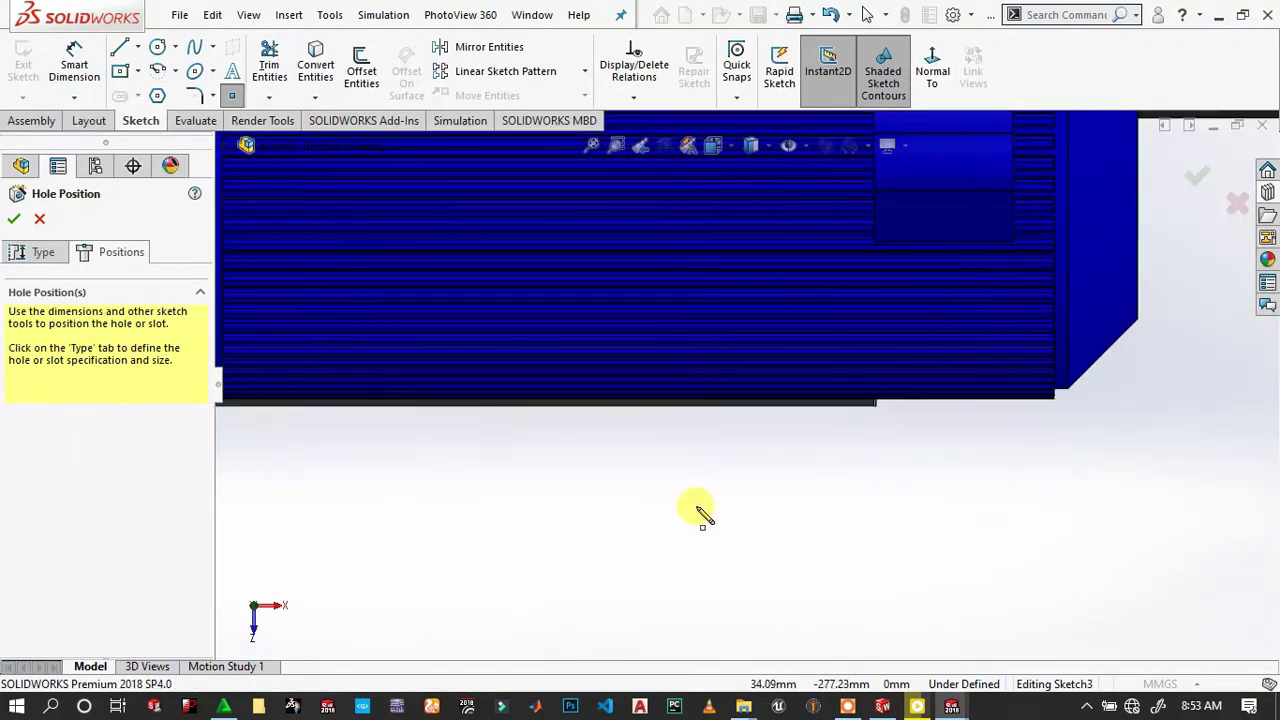
scroll(680, 457, down, 2)
scroll(680, 425, down, 2)
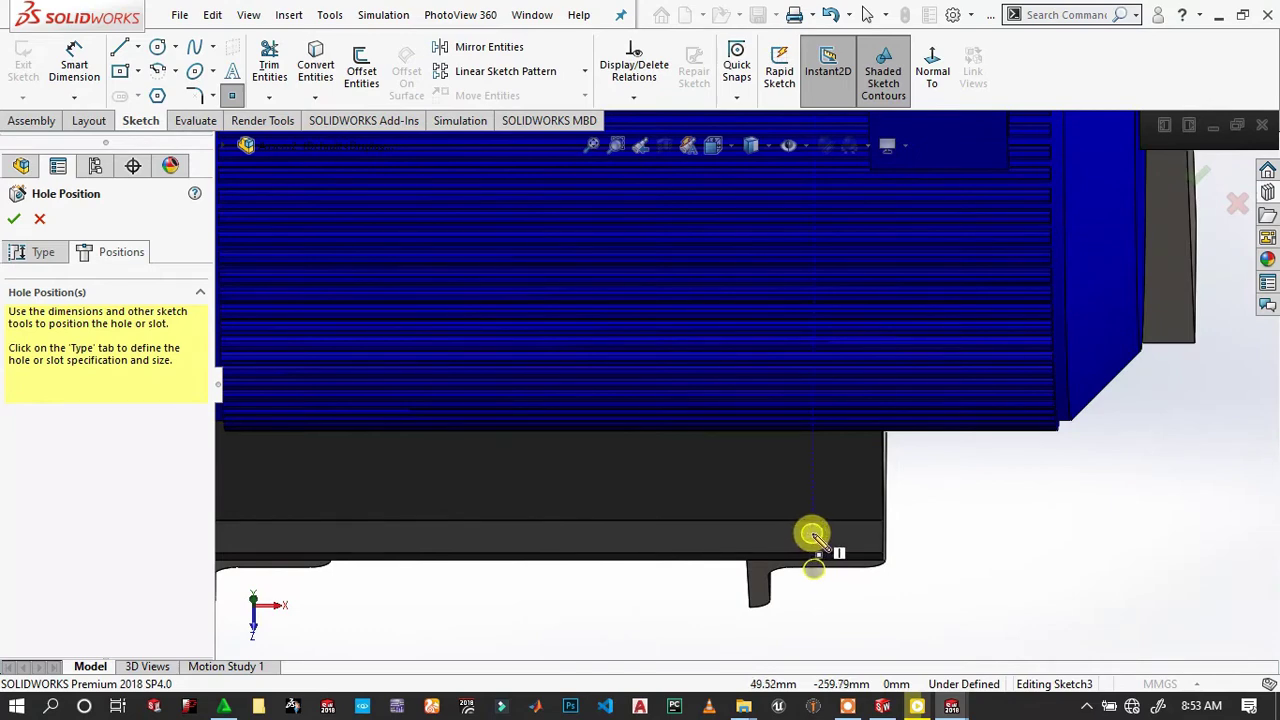
scroll(526, 522, up, 4)
scroll(600, 430, down, 3)
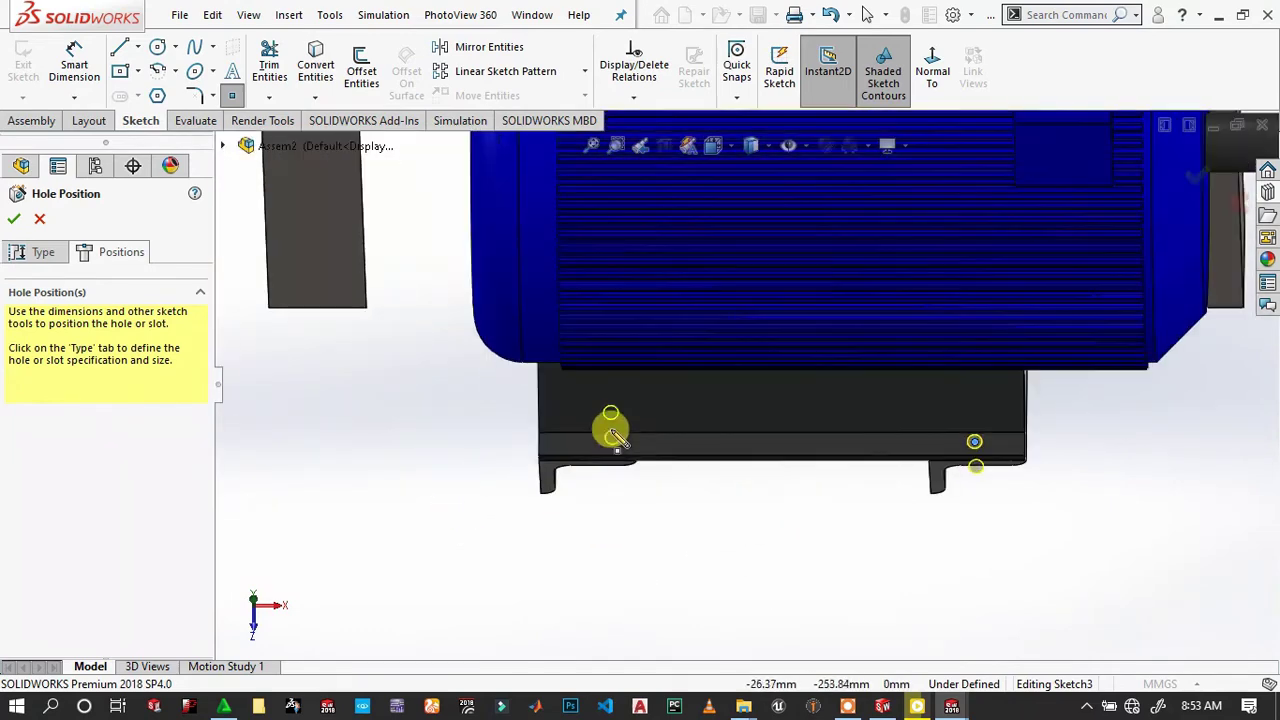
scroll(612, 455, down, 2)
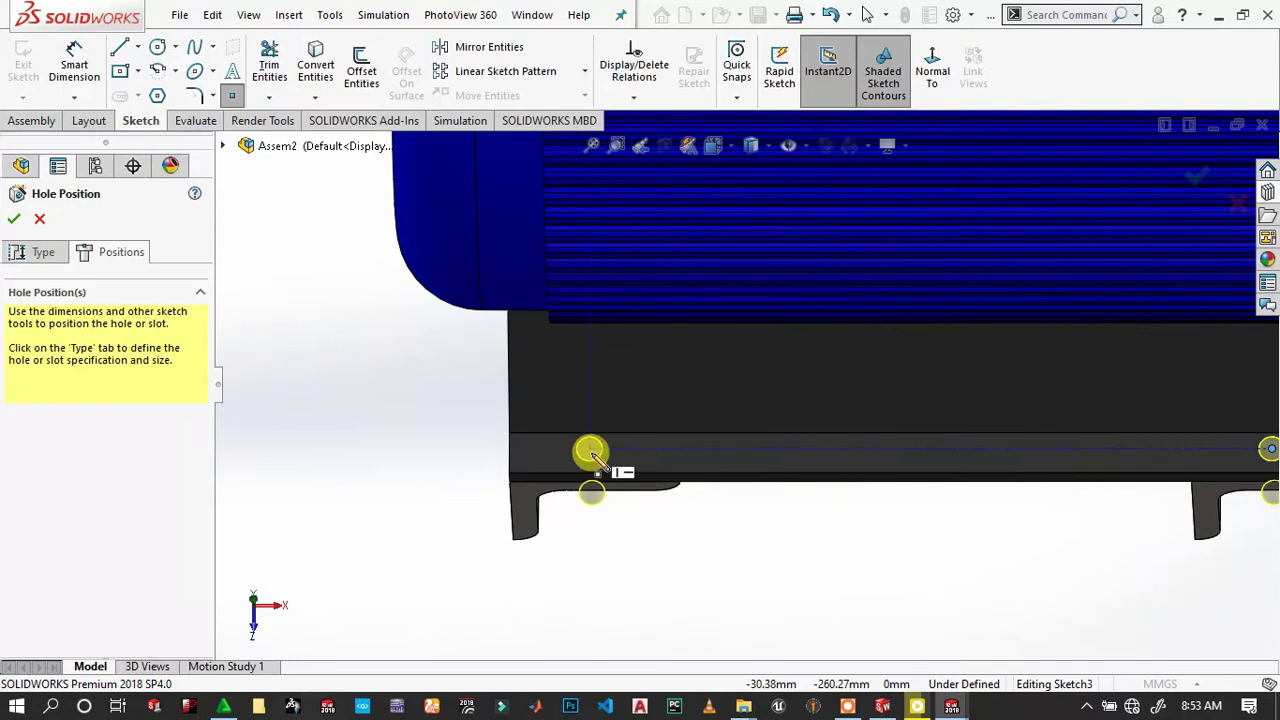
click(589, 449)
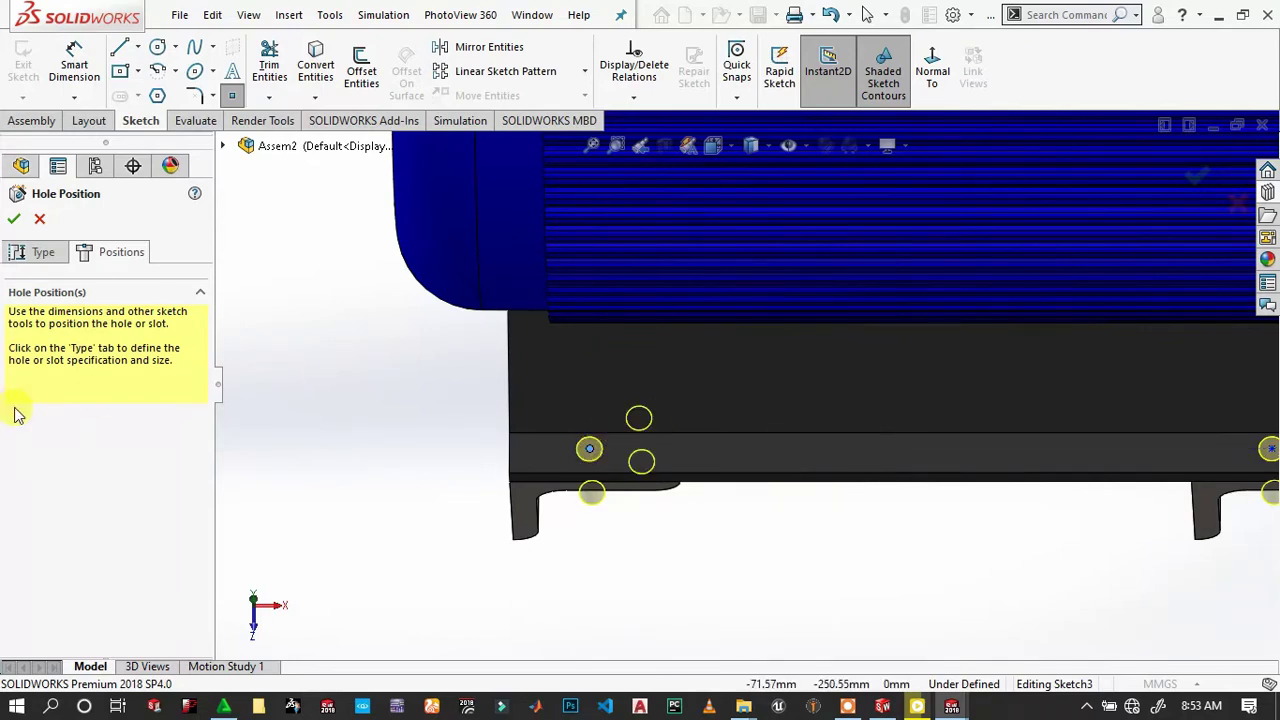
key(z)
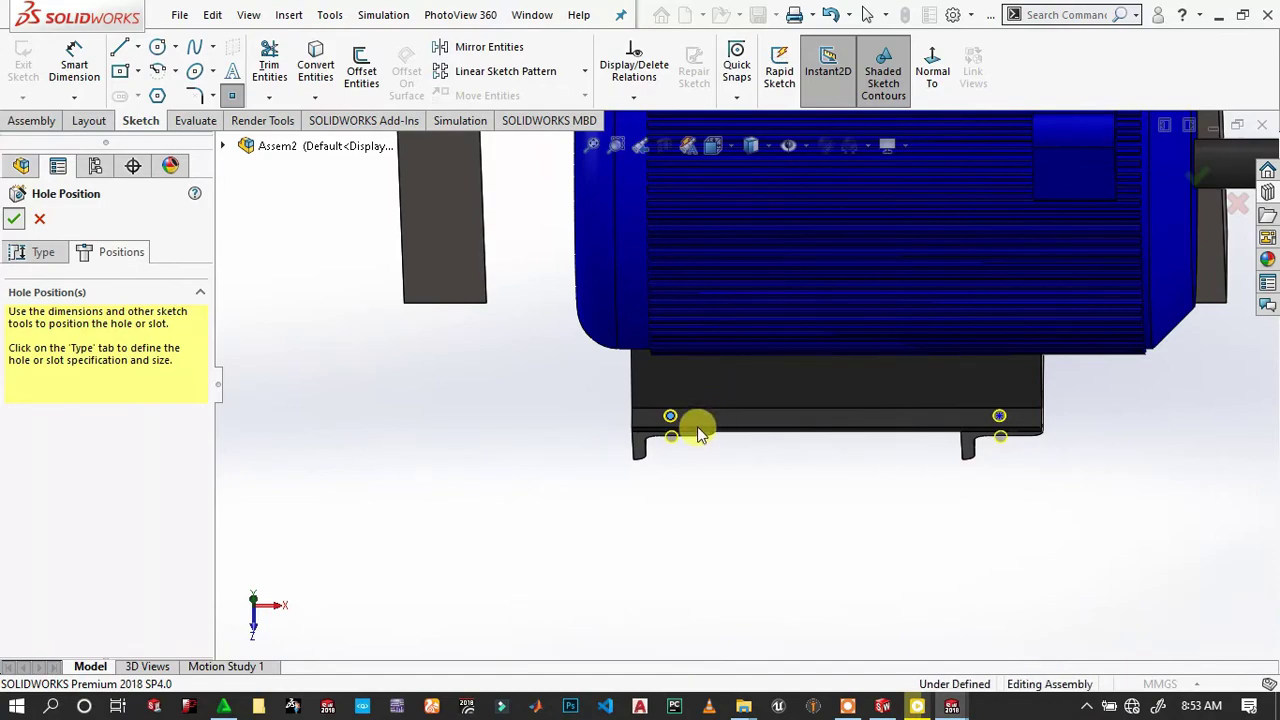
Orbit around the assembly to inspect the new Ø3.0 Dowel Hole1 on the mounting bar.
scroll(700, 433, down, 5)
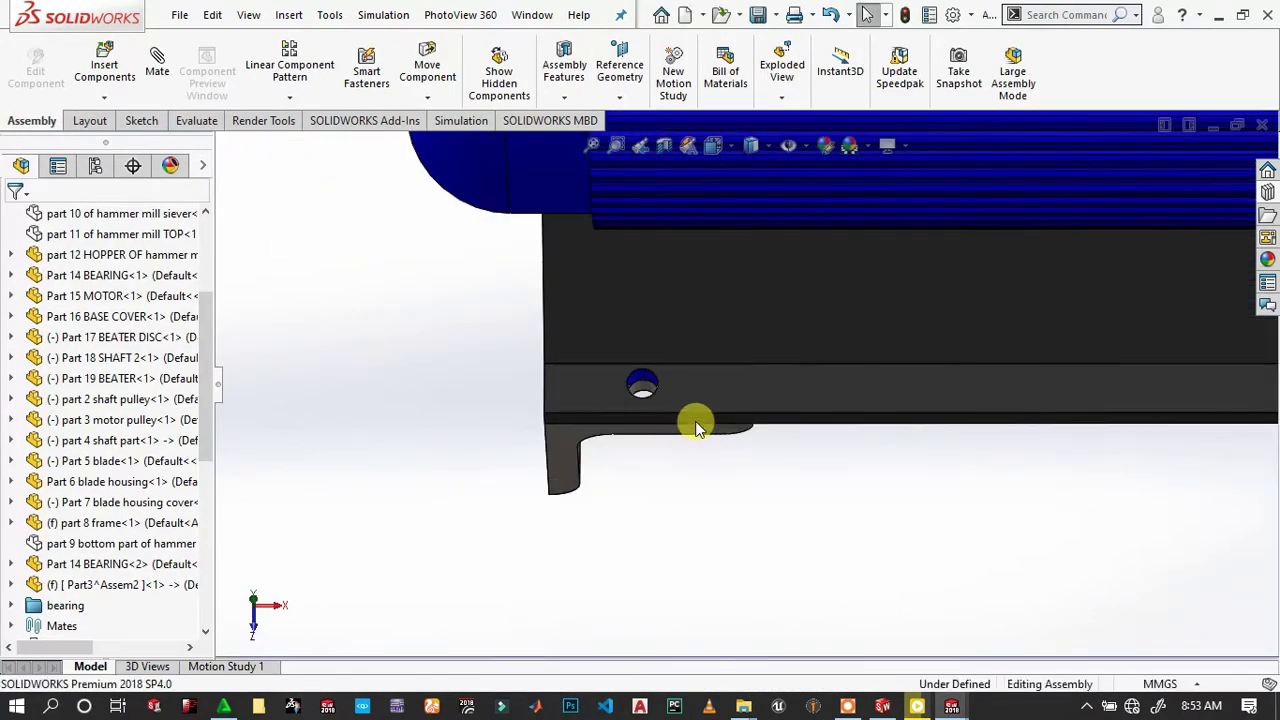
middle_drag(697, 427, 622, 272)
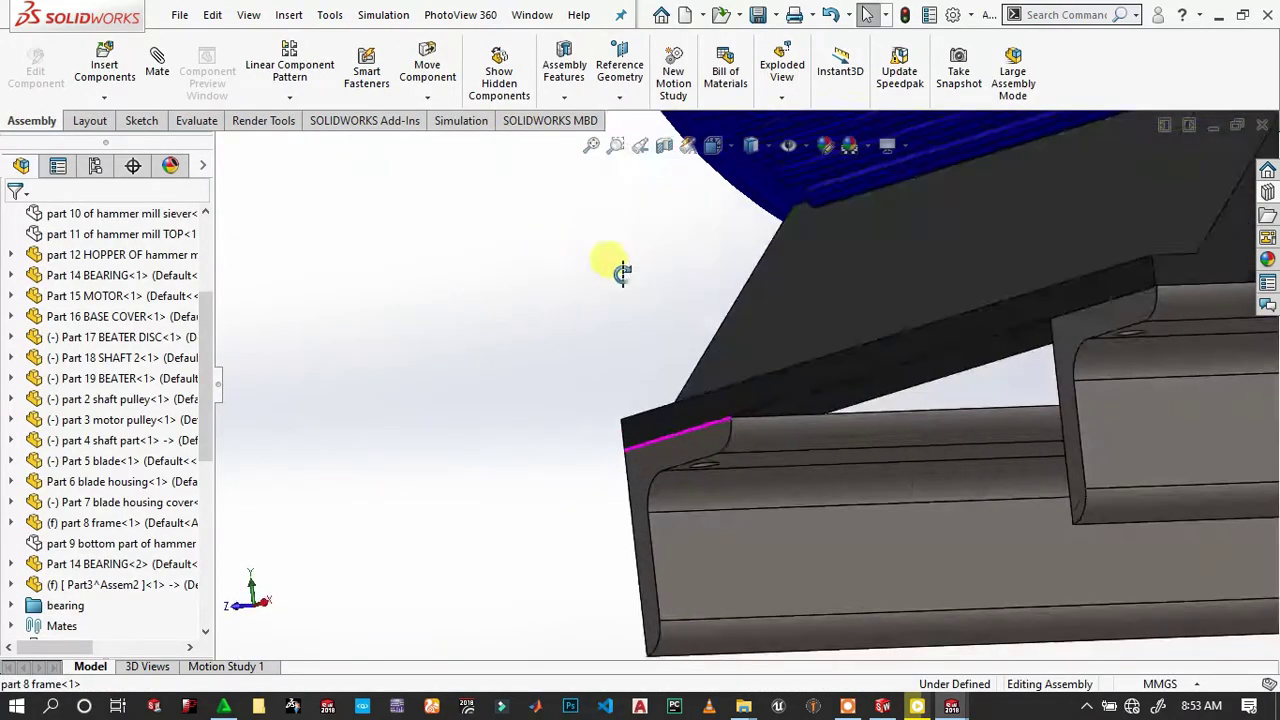
scroll(903, 351, up, 3)
scroll(1086, 297, up, 2)
scroll(983, 255, down, 5)
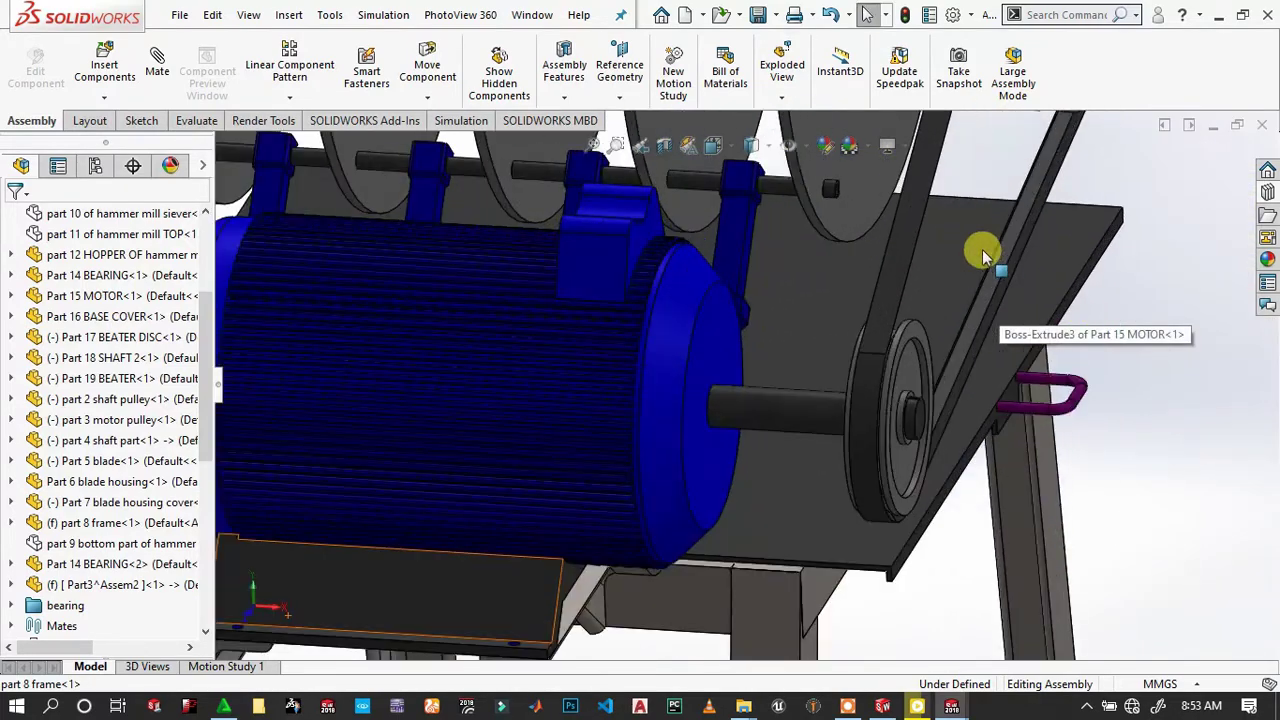
scroll(983, 255, up, 5)
middle_drag(834, 266, 806, 277)
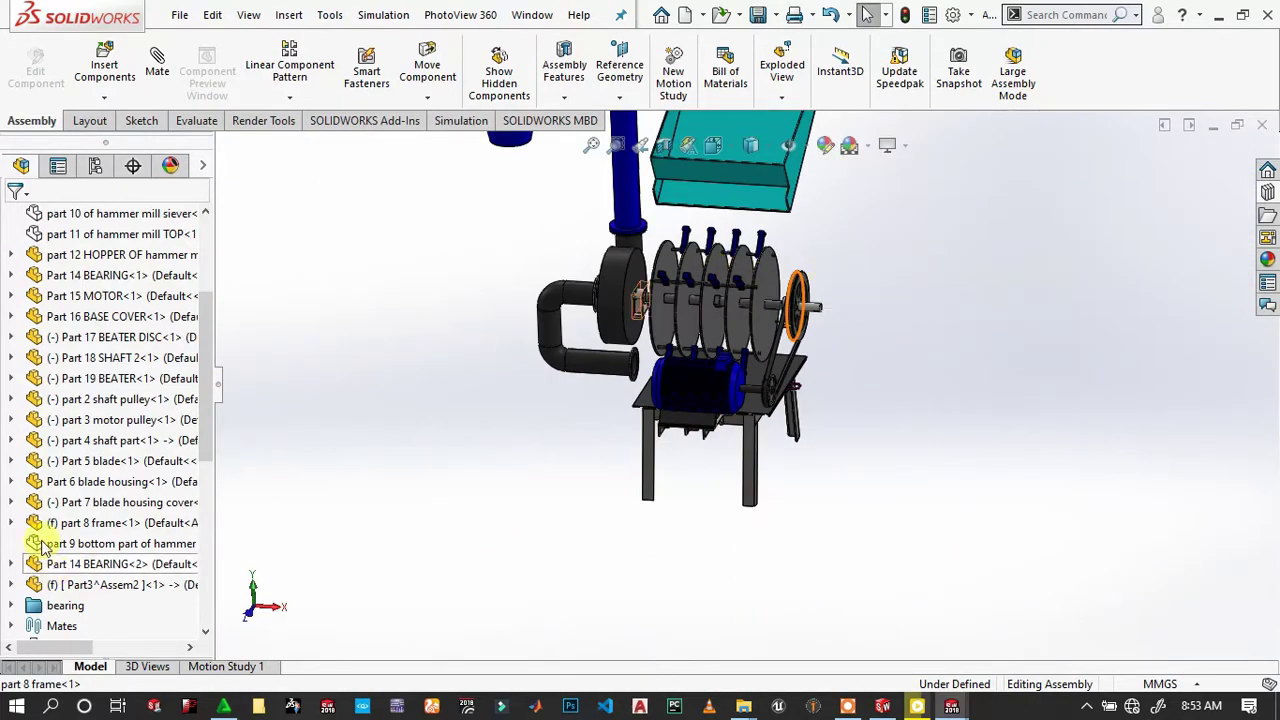
scroll(40, 545, up, 3)
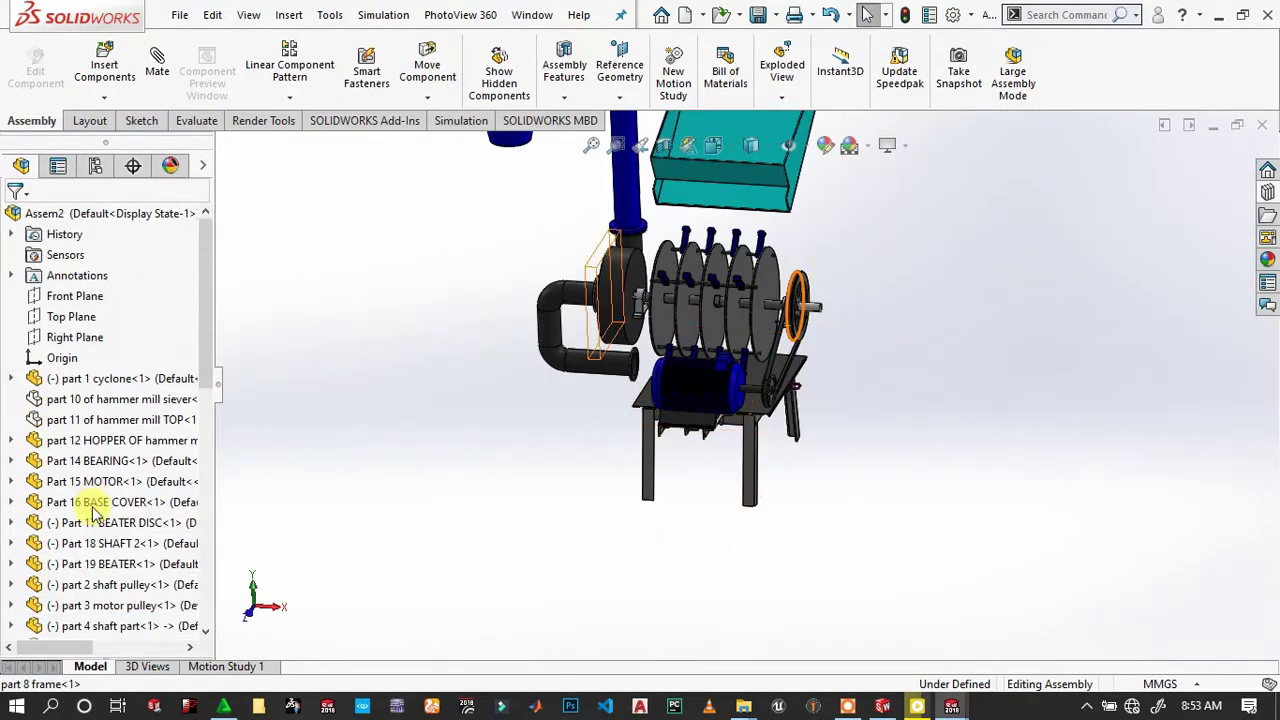
Show the hidden hammer mill TOP housing and bottom part again.
click(85, 420)
click(166, 336)
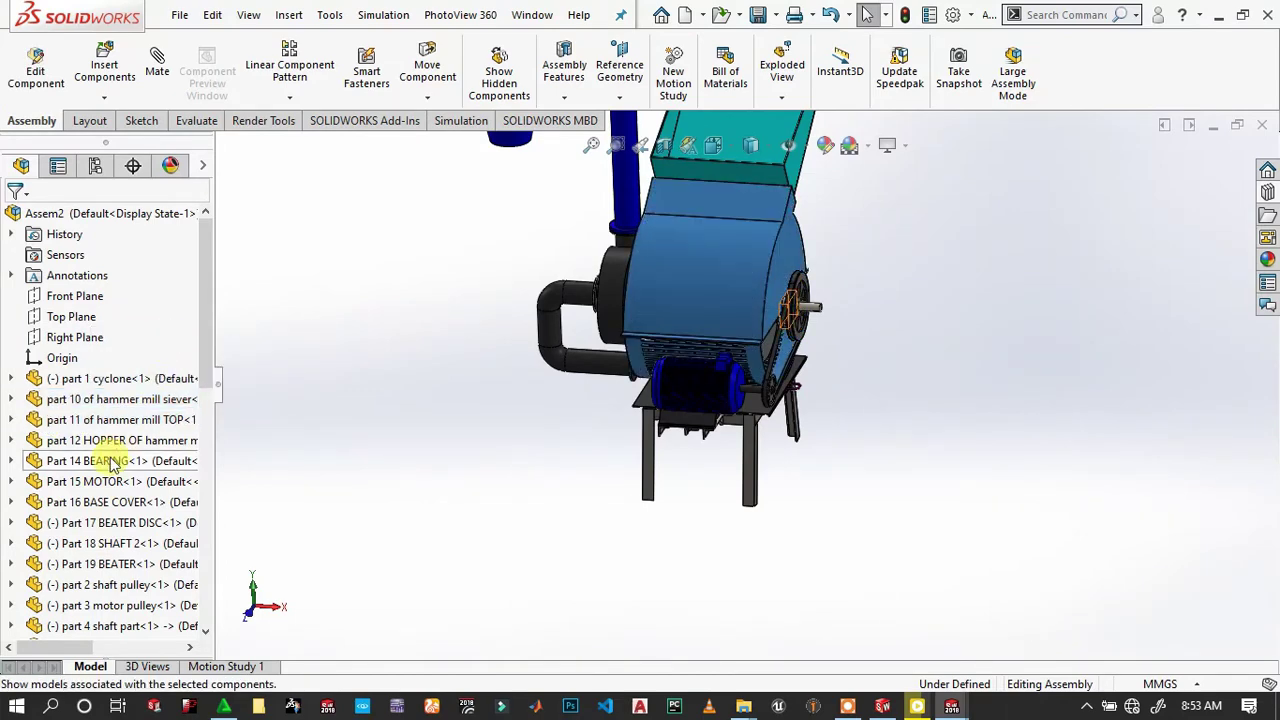
scroll(110, 460, down, 6)
scroll(108, 400, up, 3)
ctrl+click(60, 522)
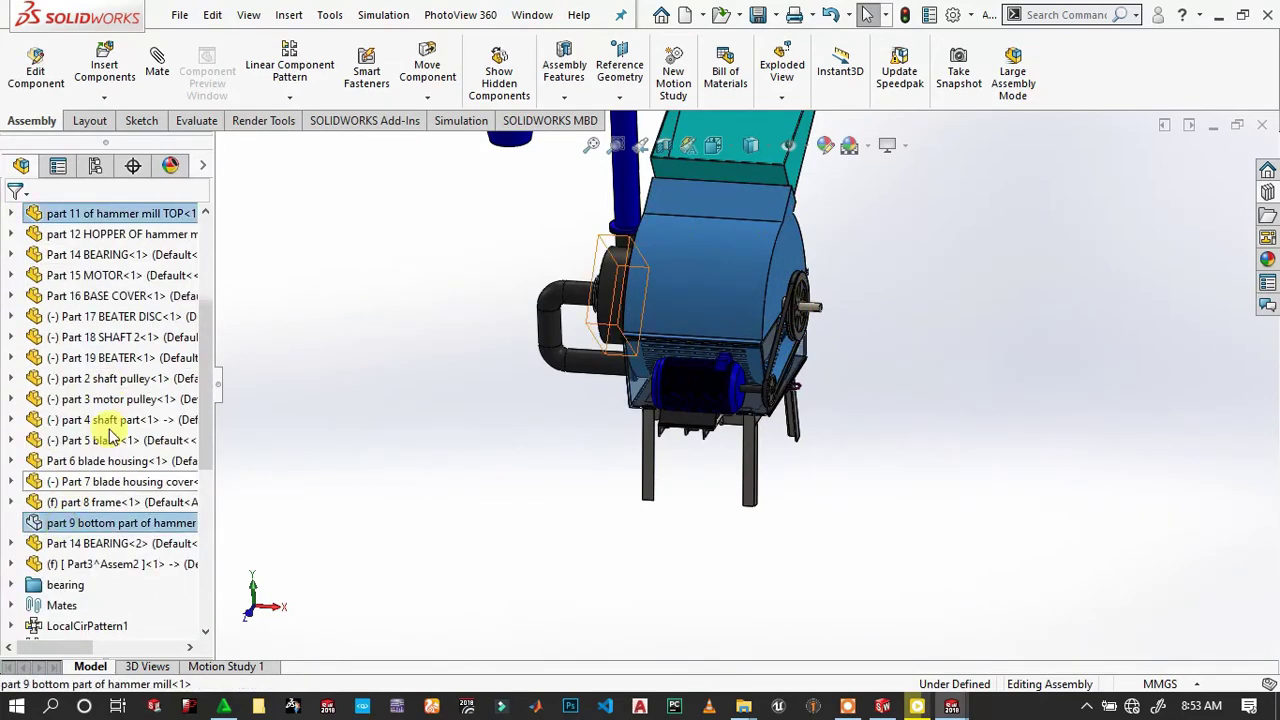
click(120, 522)
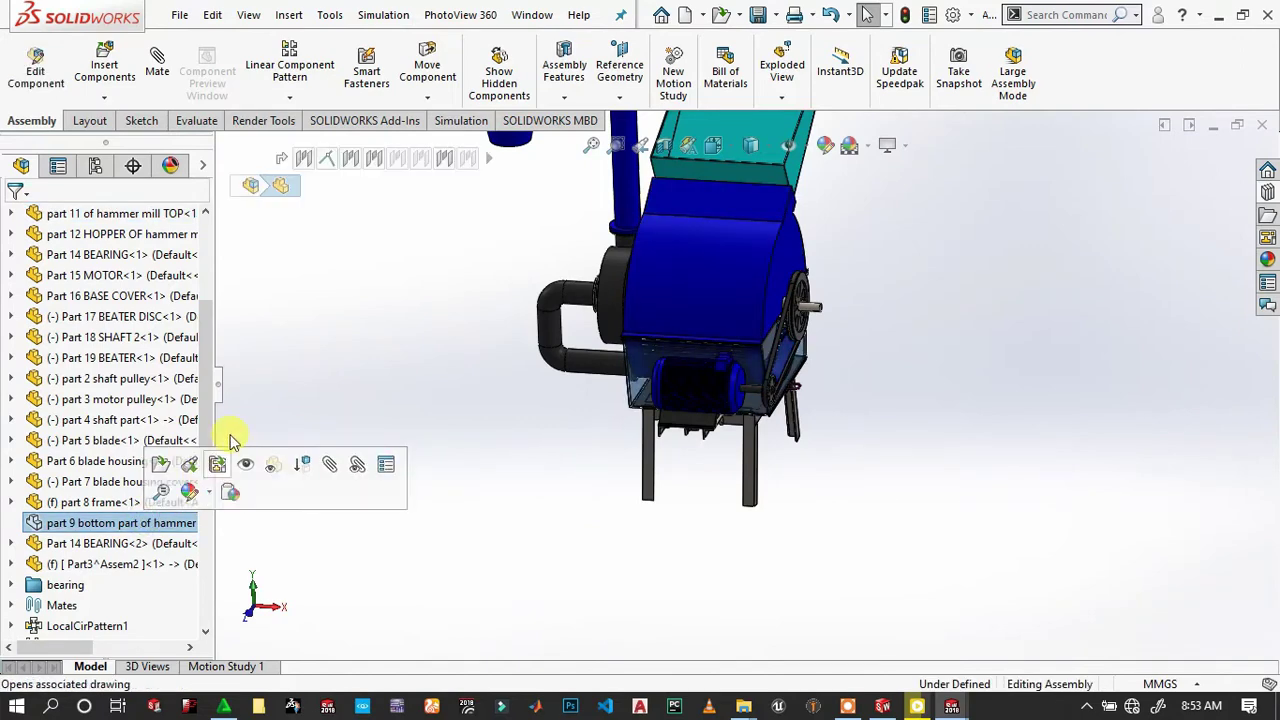
click(251, 466)
click(204, 488)
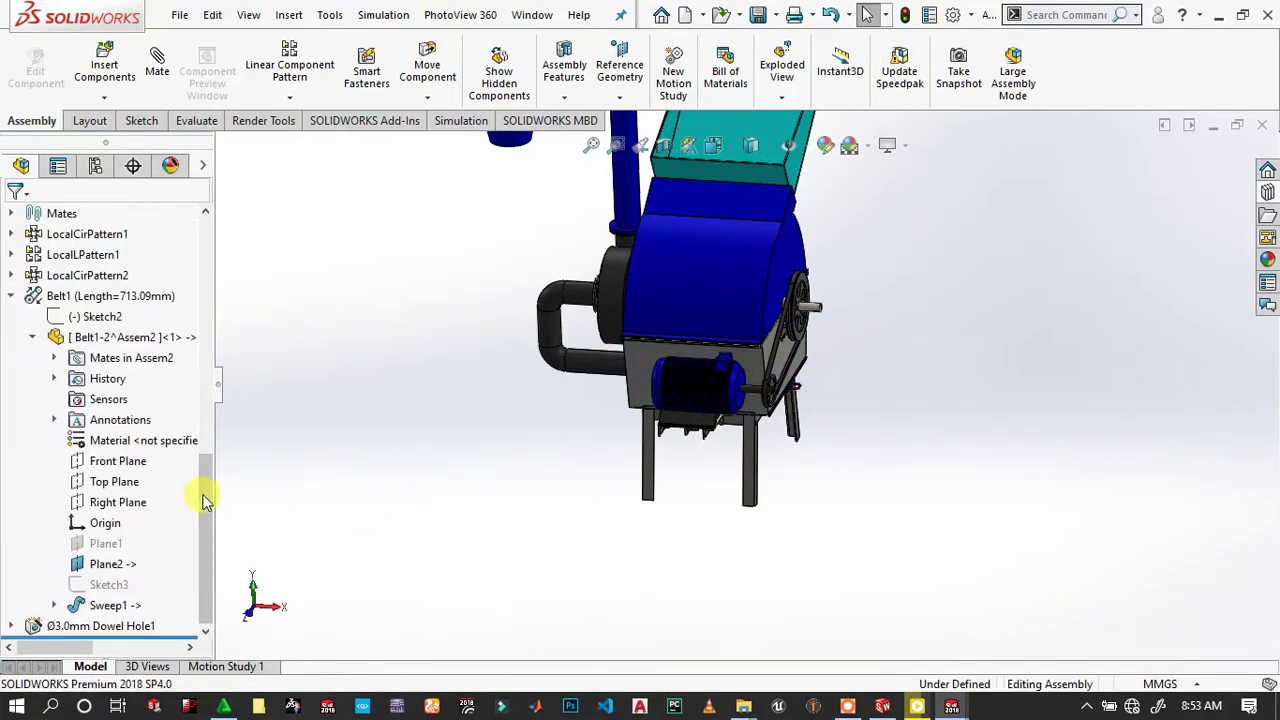
click(11, 296)
Orbit the model to view the hammer mill from its underside.
scroll(145, 465, up, 3)
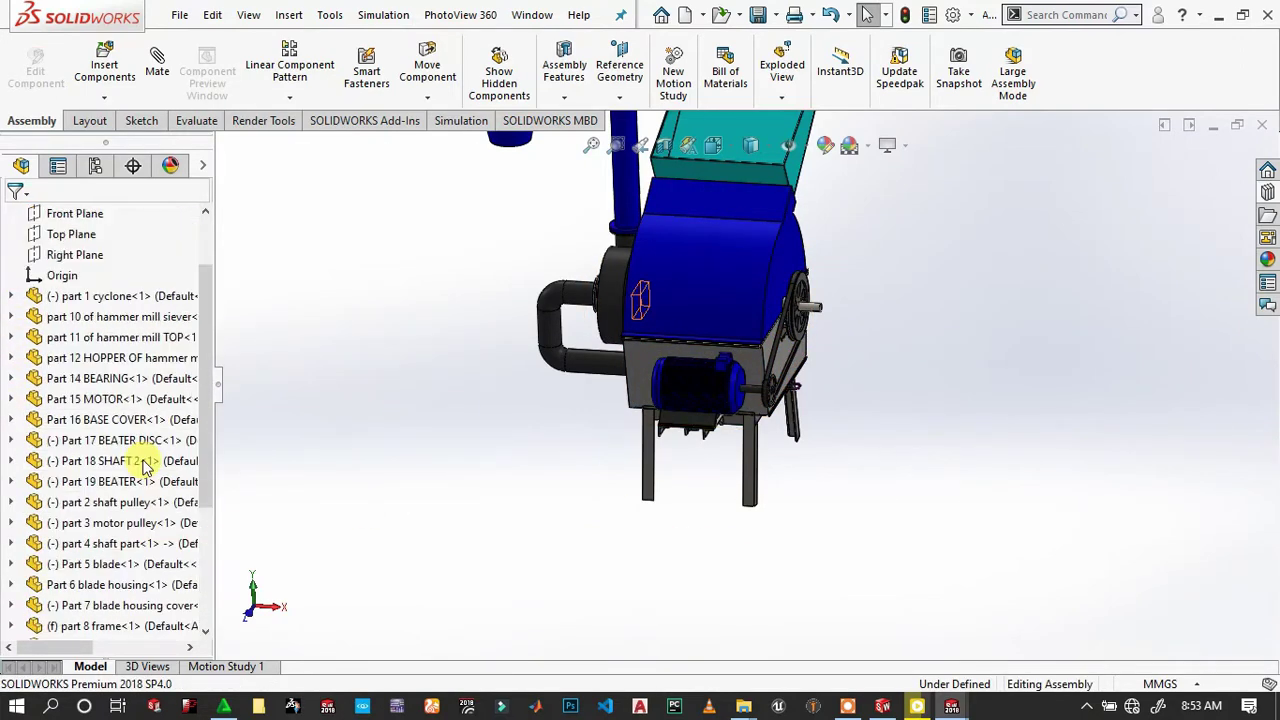
scroll(145, 465, up, 1)
scroll(677, 391, down, 3)
scroll(794, 353, down, 2)
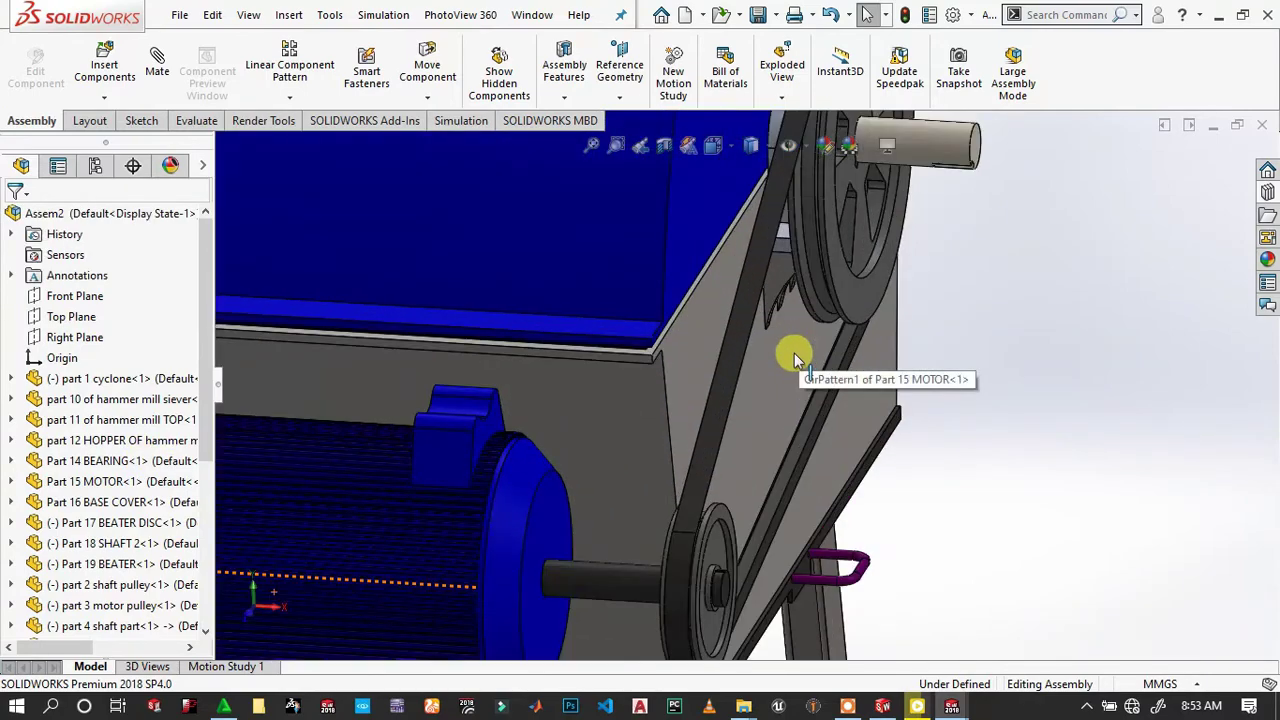
scroll(638, 543, down, 1)
scroll(650, 540, up, 3)
mouse_move(663, 537)
middle_down()
mouse_move(814, 320)
mouse_move(849, 360)
mouse_move(566, 514)
mouse_move(677, 337)
middle_up()
scroll(843, 355, up, 2)
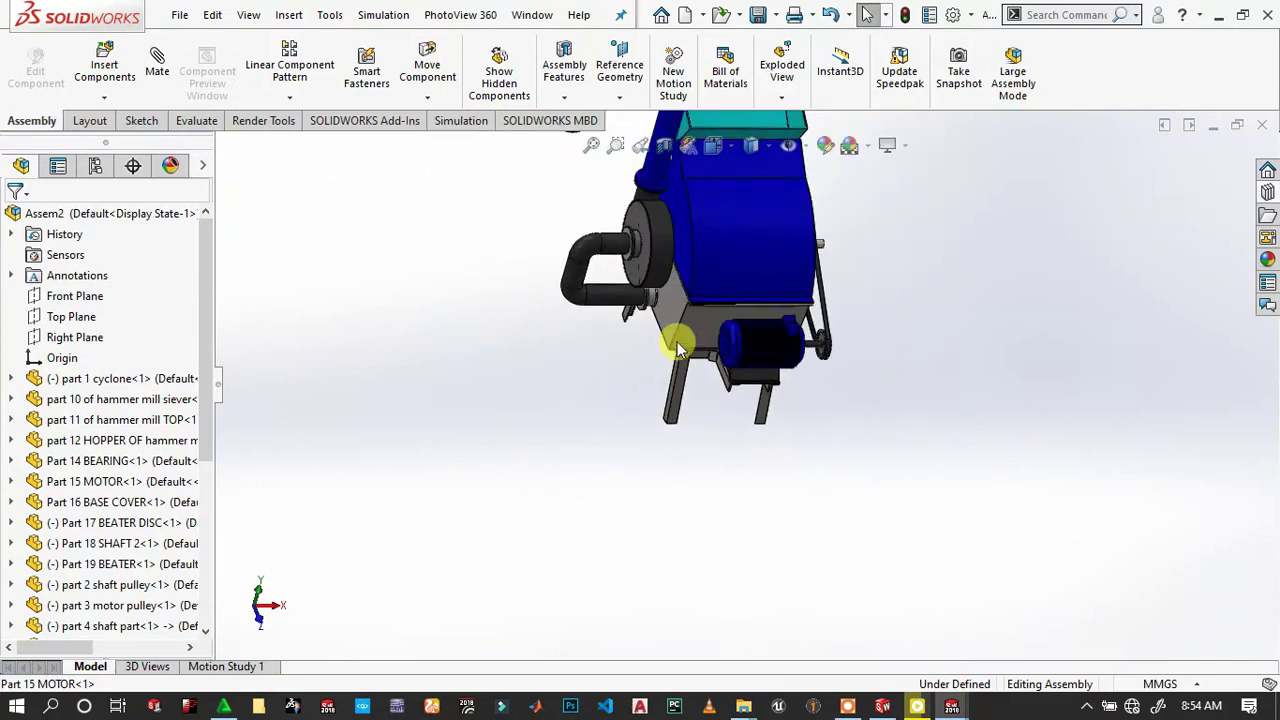
scroll(700, 209, down, 2)
scroll(464, 340, down, 2)
scroll(578, 310, up, 3)
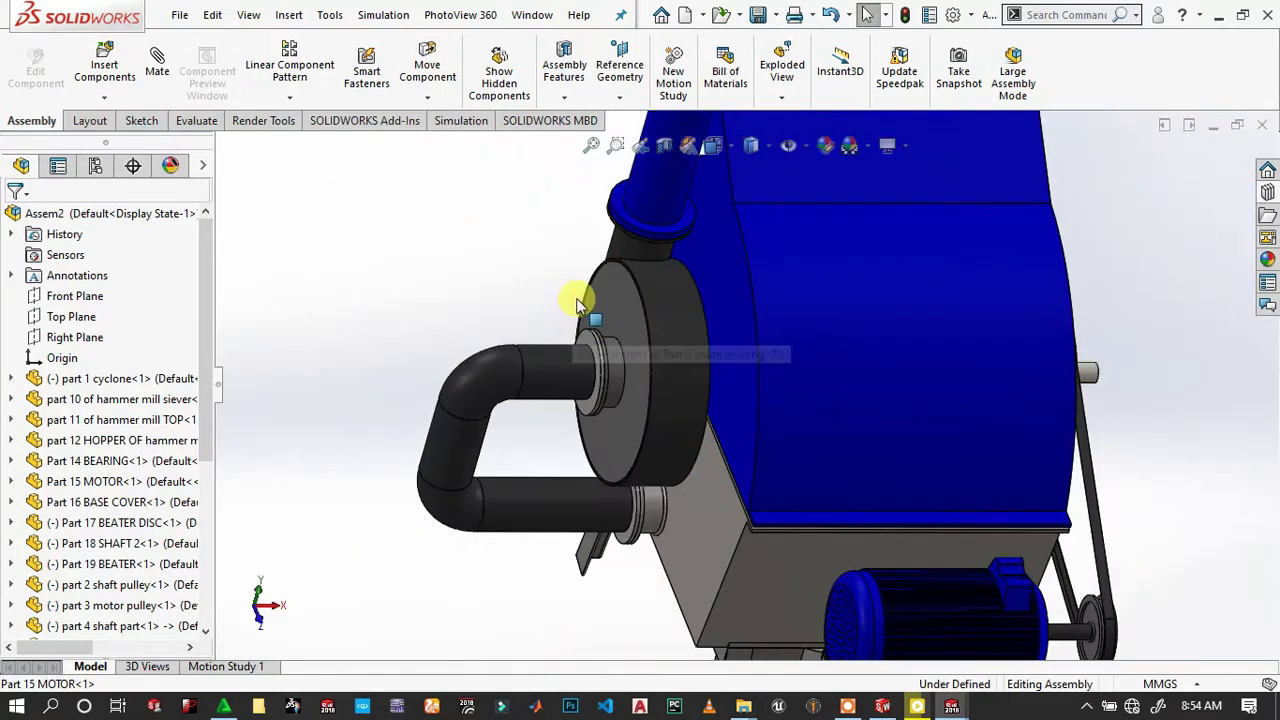
scroll(675, 324, down, 3)
Select the round blade housing cover face and view it straight on.
click(663, 350)
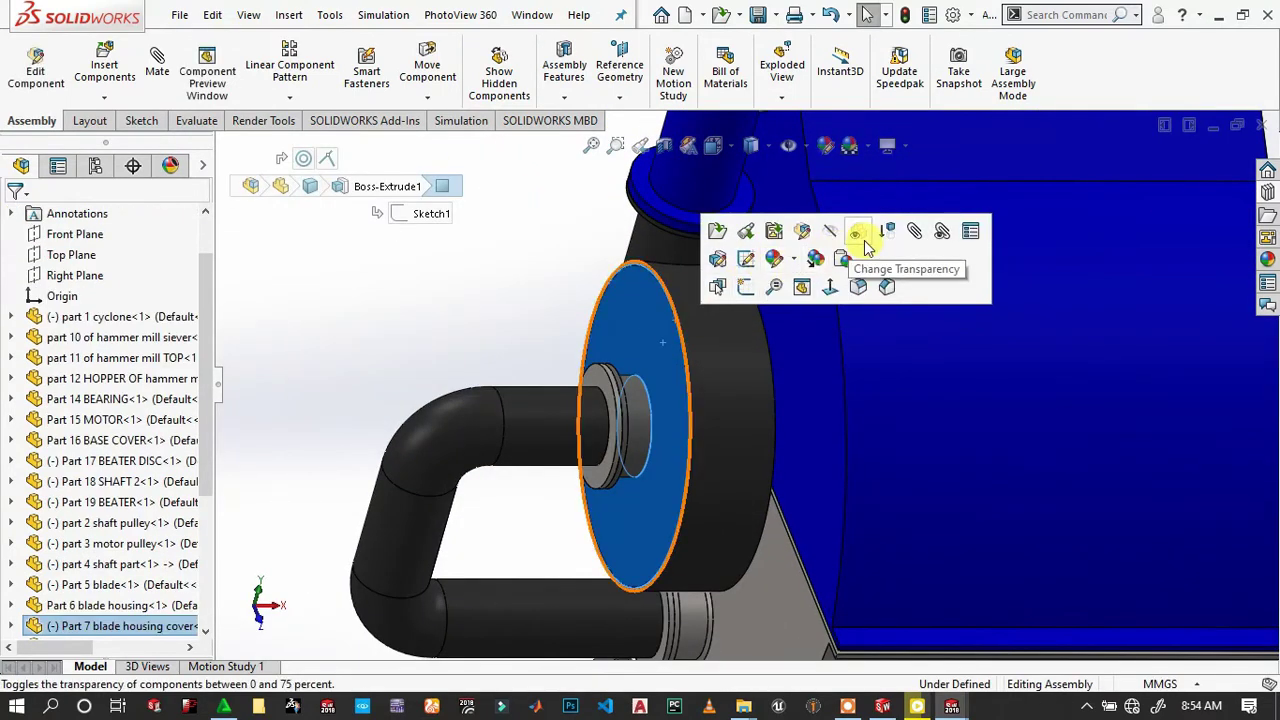
click(835, 290)
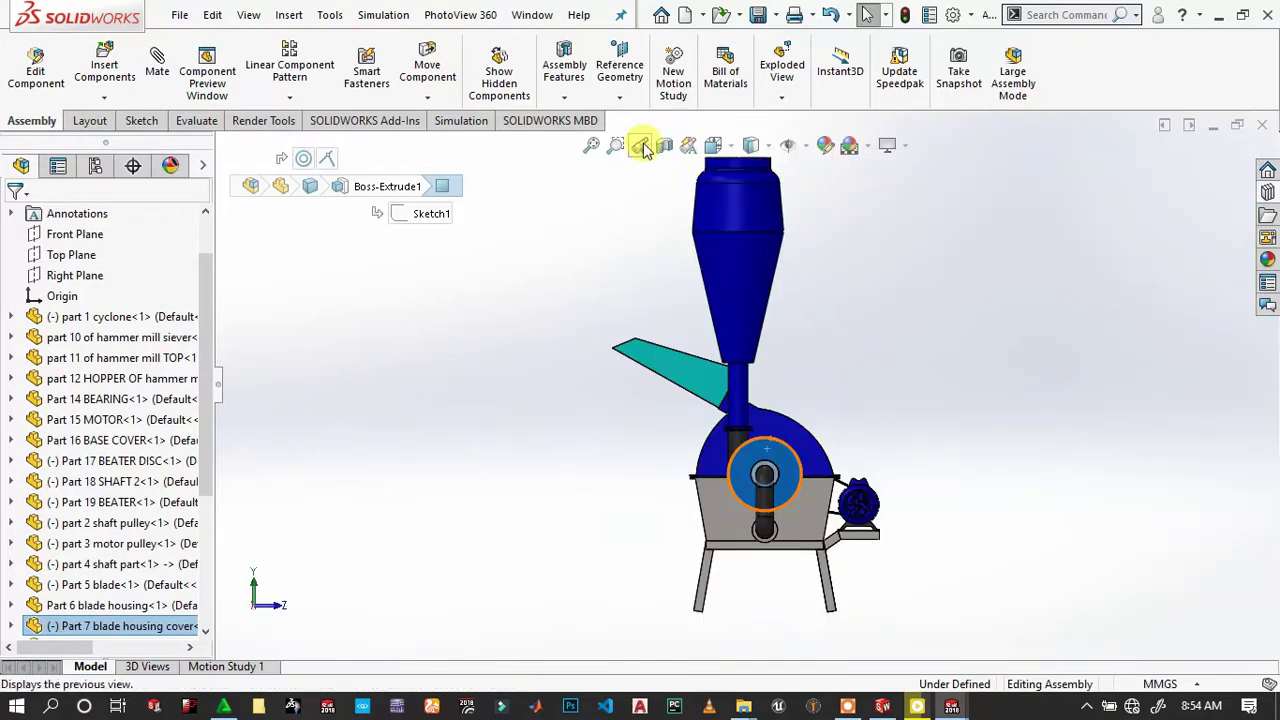
scroll(723, 240, down, 2)
scroll(723, 240, down, 2)
scroll(971, 634, up, 2)
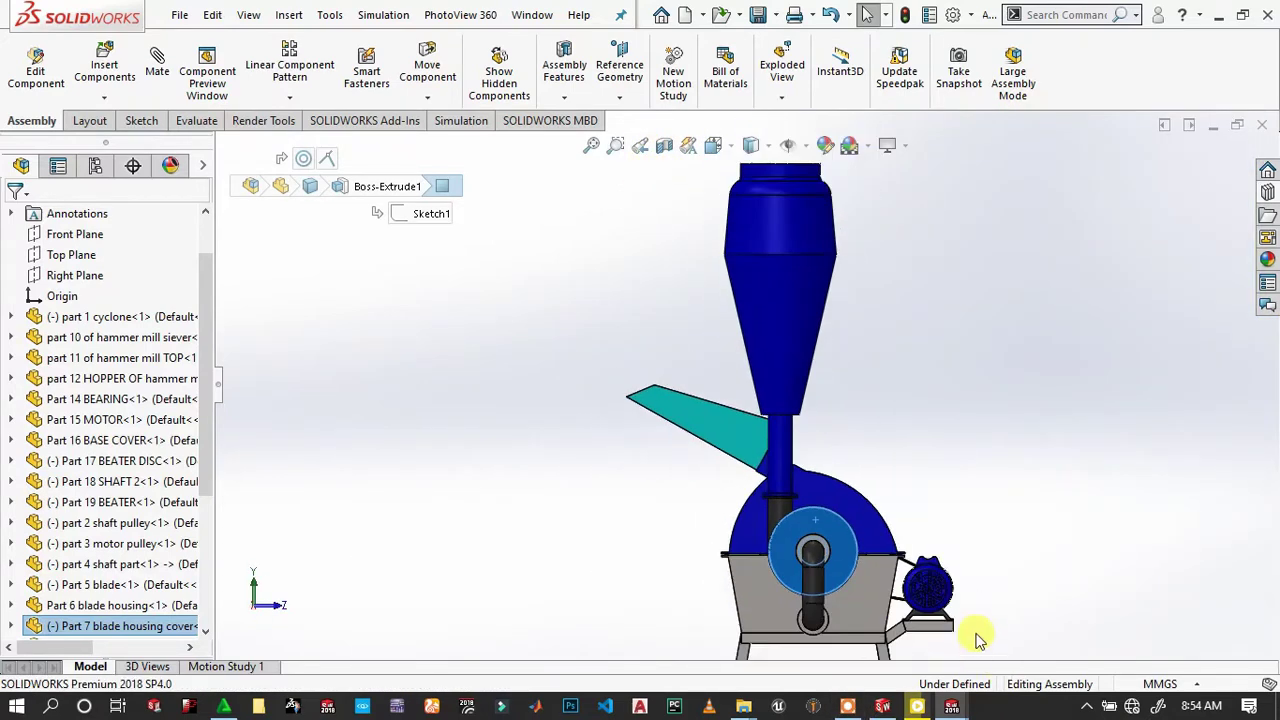
scroll(817, 591, down, 2)
scroll(817, 591, down, 2)
scroll(817, 591, up, 3)
scroll(783, 536, down, 2)
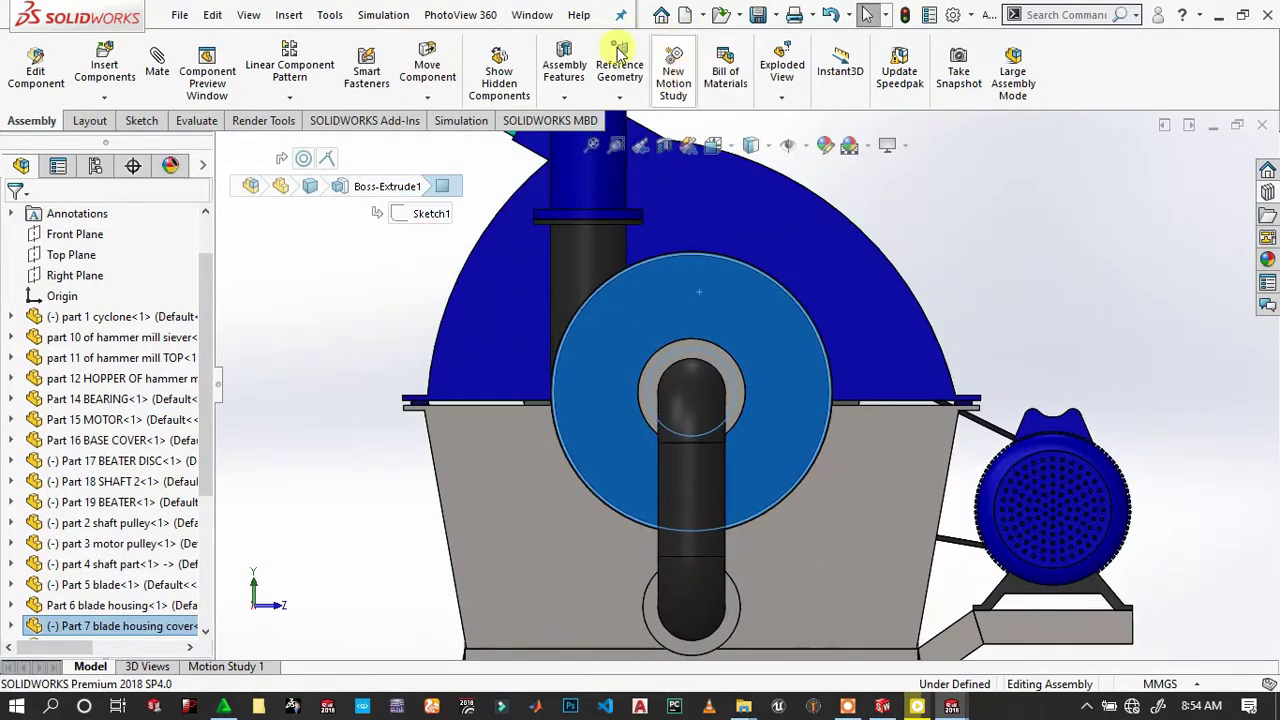
Start a Hole Wizard feature on the blade housing cover for an ANSI Metric Ø3.0 dowel hole, 10 mm blind.
click(564, 96)
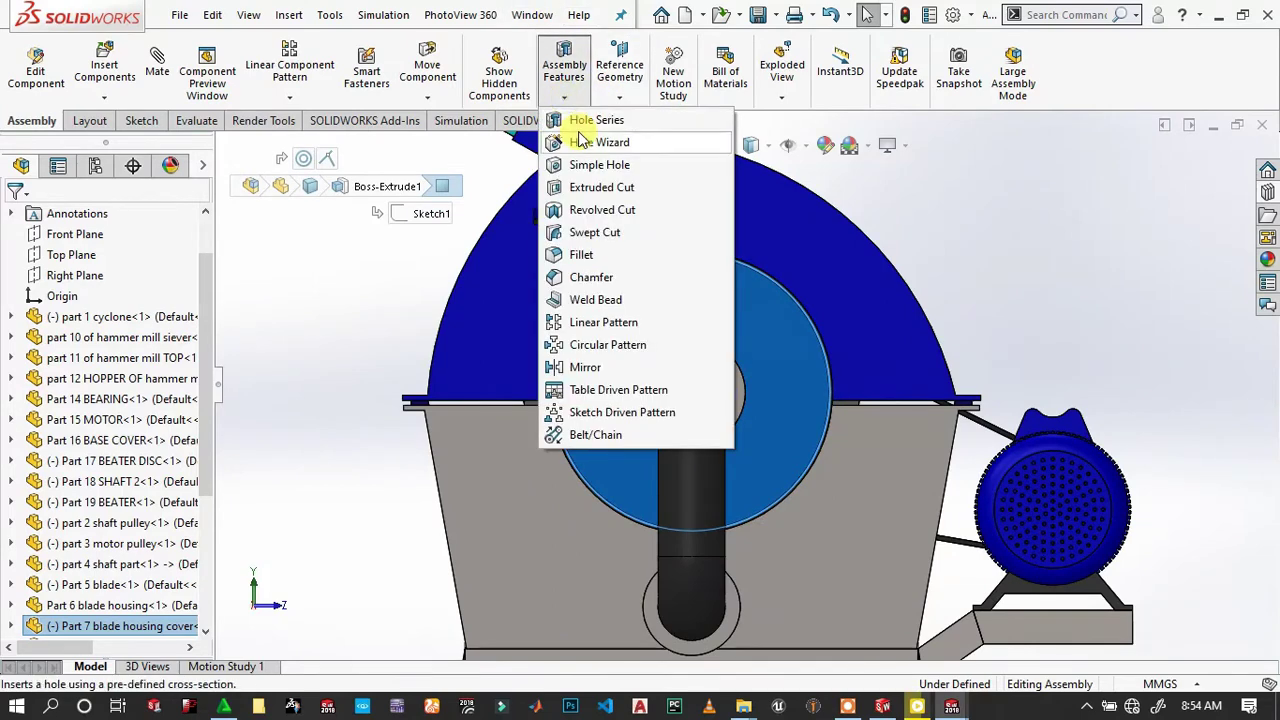
click(601, 148)
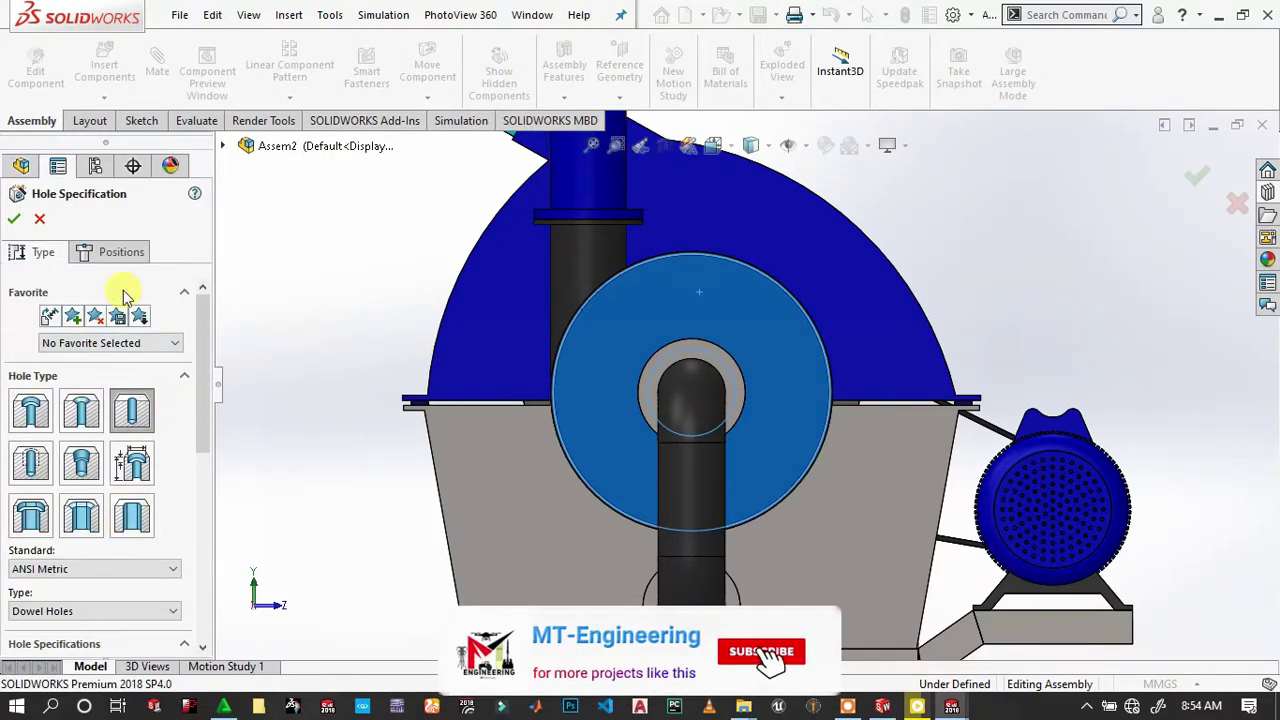
scroll(97, 568, down, 5)
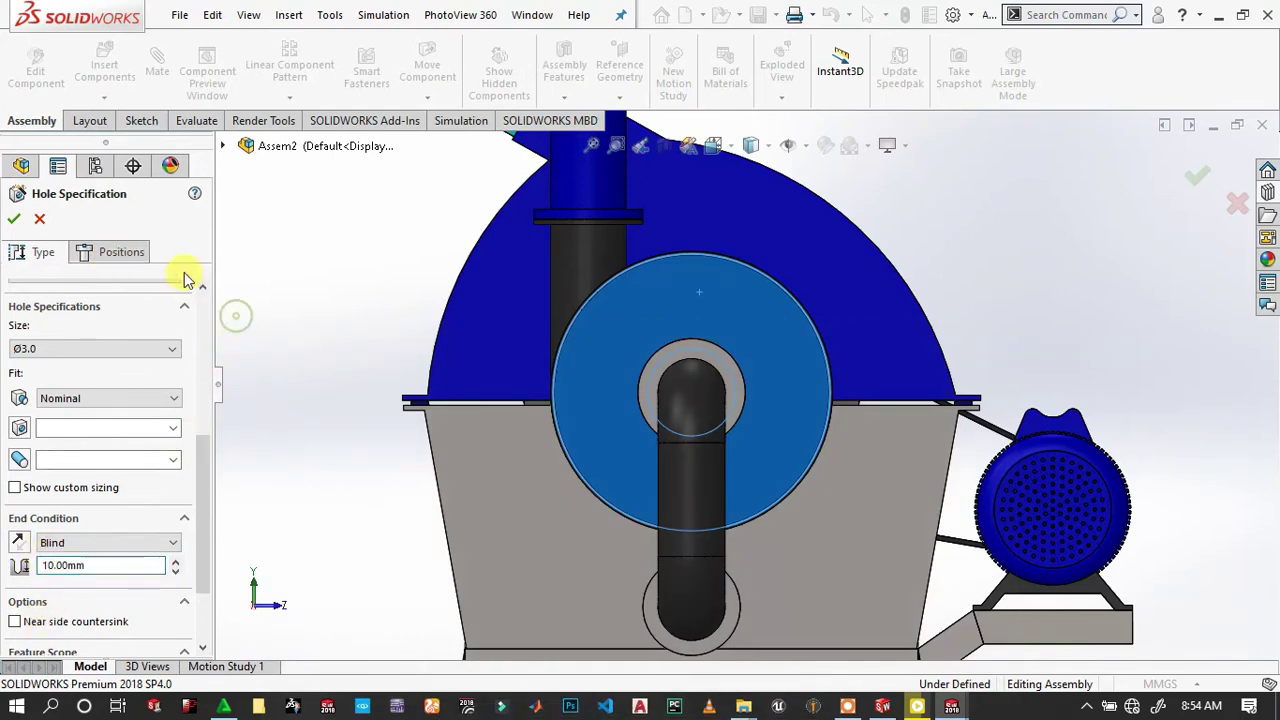
Position the Ø3.0 dowel hole near the top rim of the cover disc face and accept it.
click(122, 252)
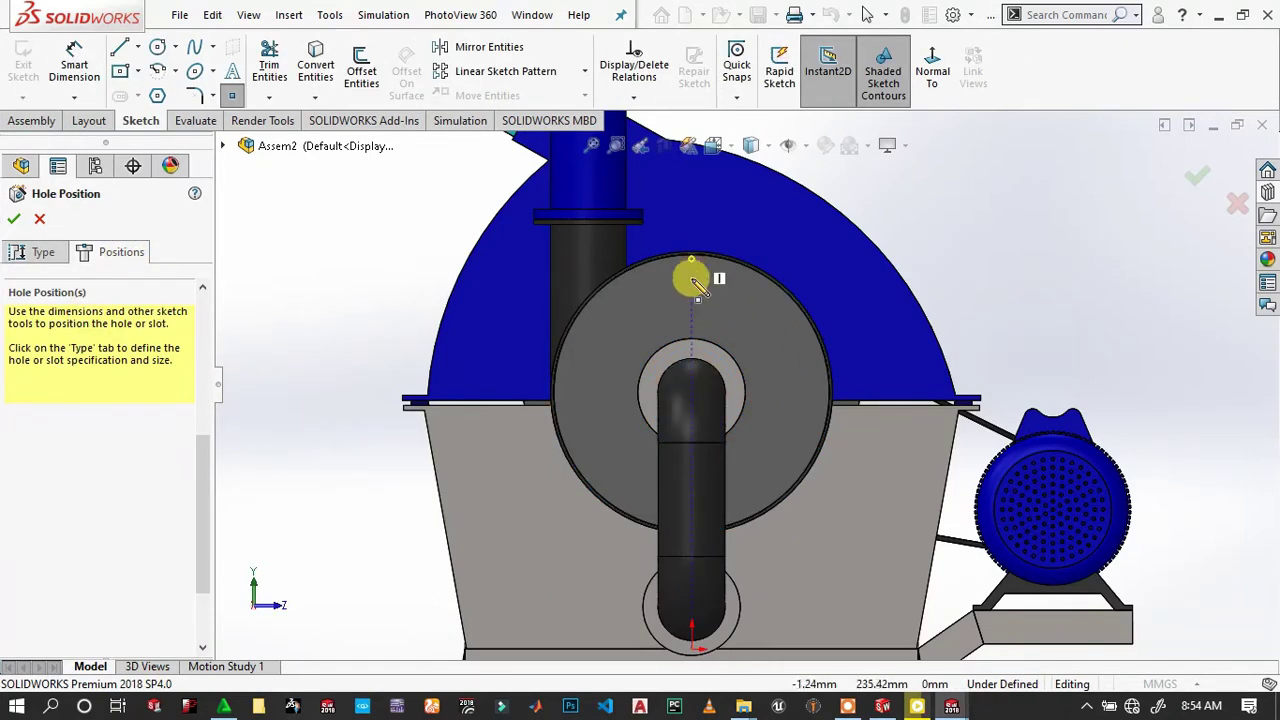
scroll(697, 283, down, 1)
scroll(700, 300, down, 1)
scroll(707, 270, down, 1)
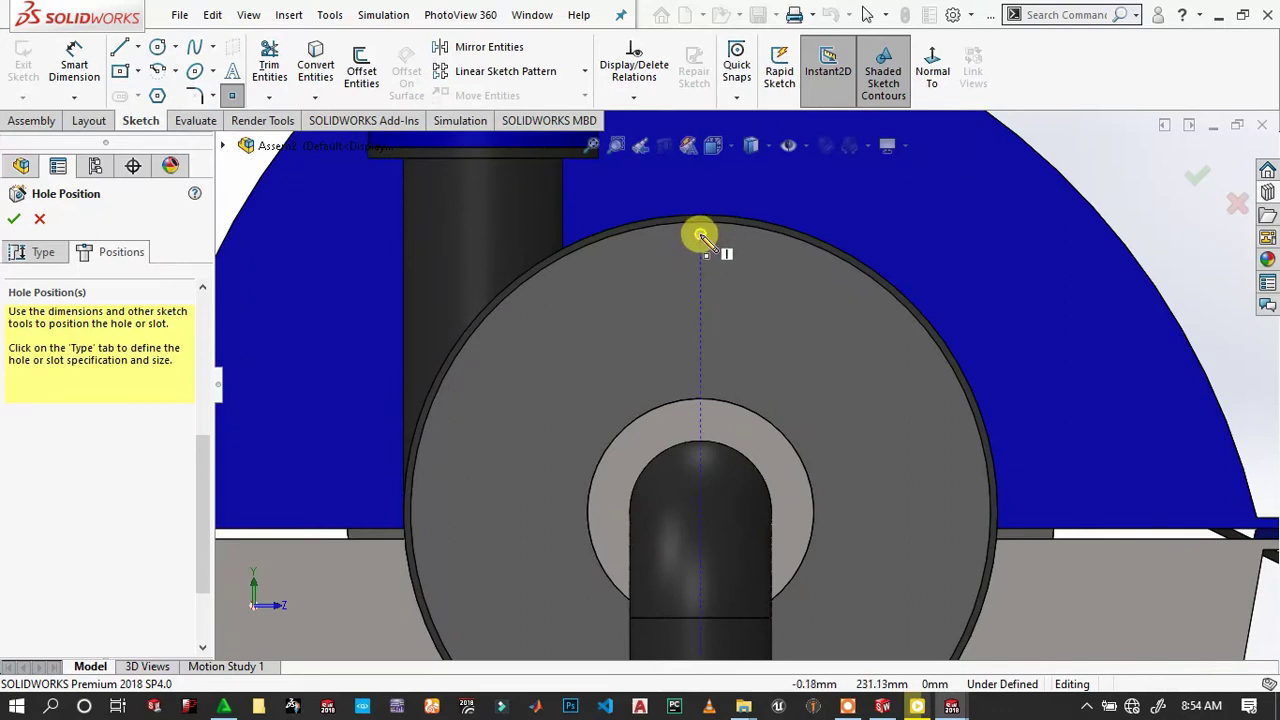
click(701, 236)
click(889, 167)
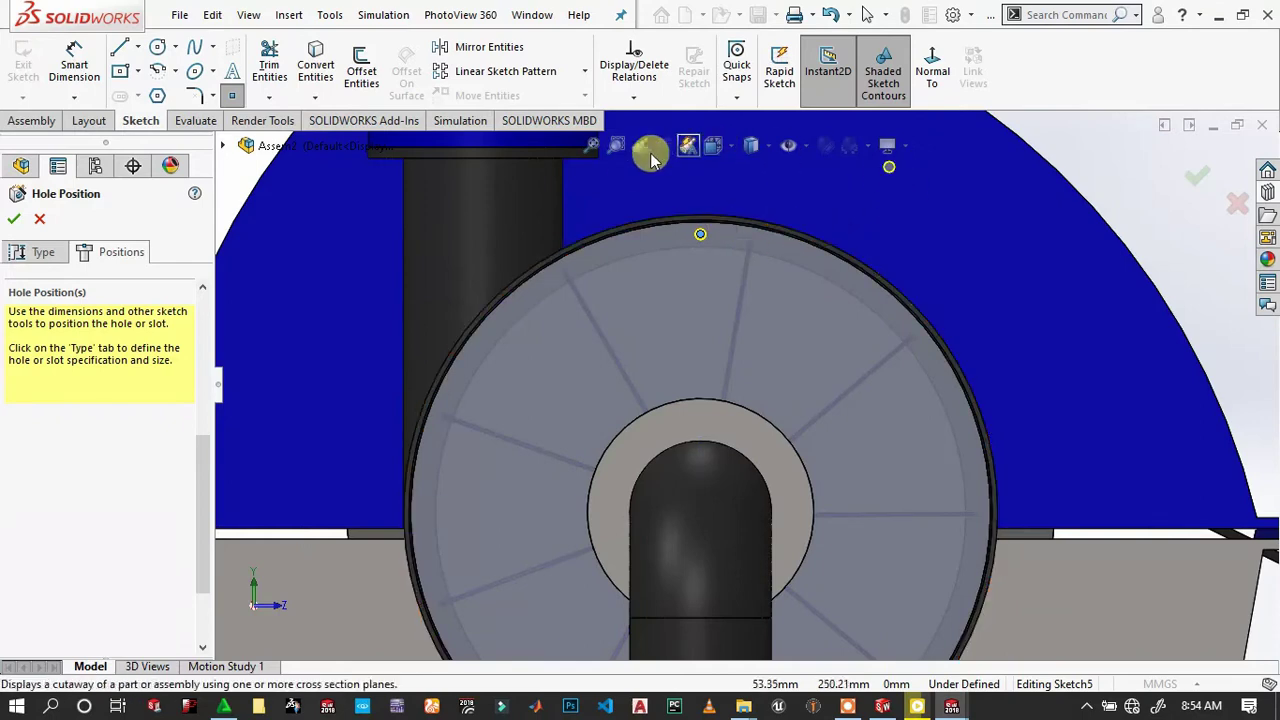
click(16, 219)
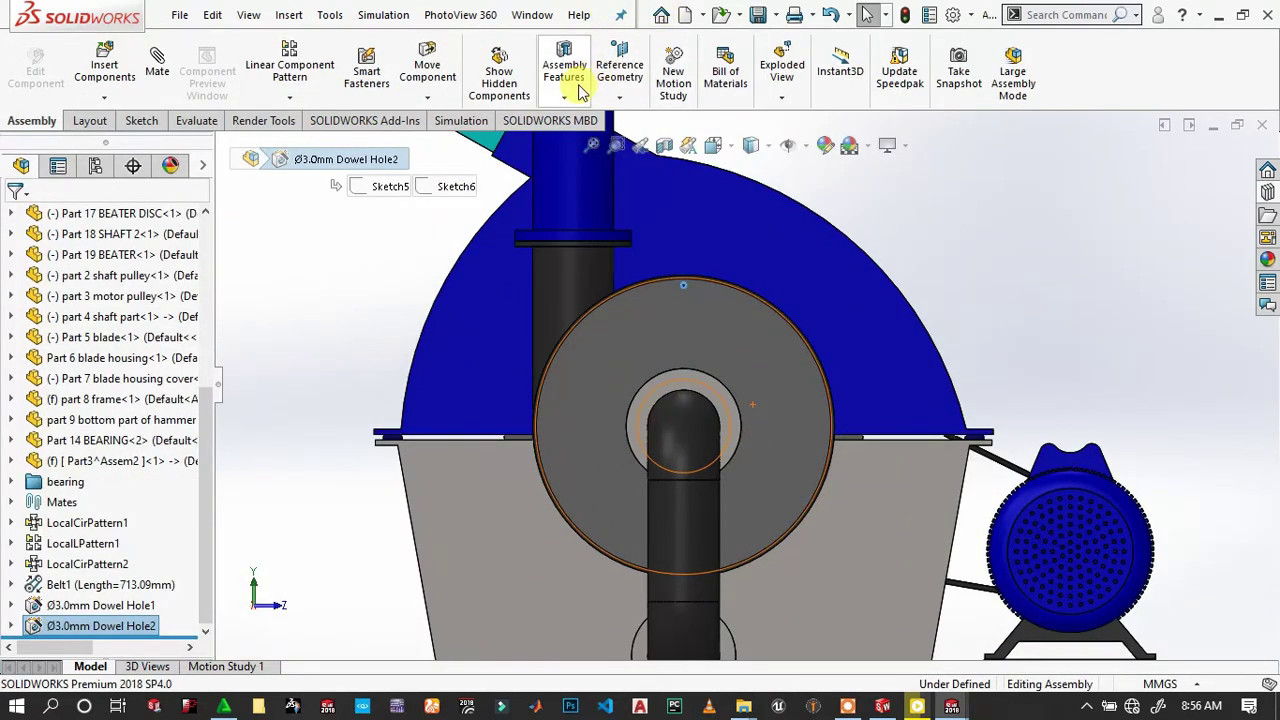
Circular-pattern Dowel Hole2 into 5 instances over 360° around the cover disc's central edge.
click(565, 96)
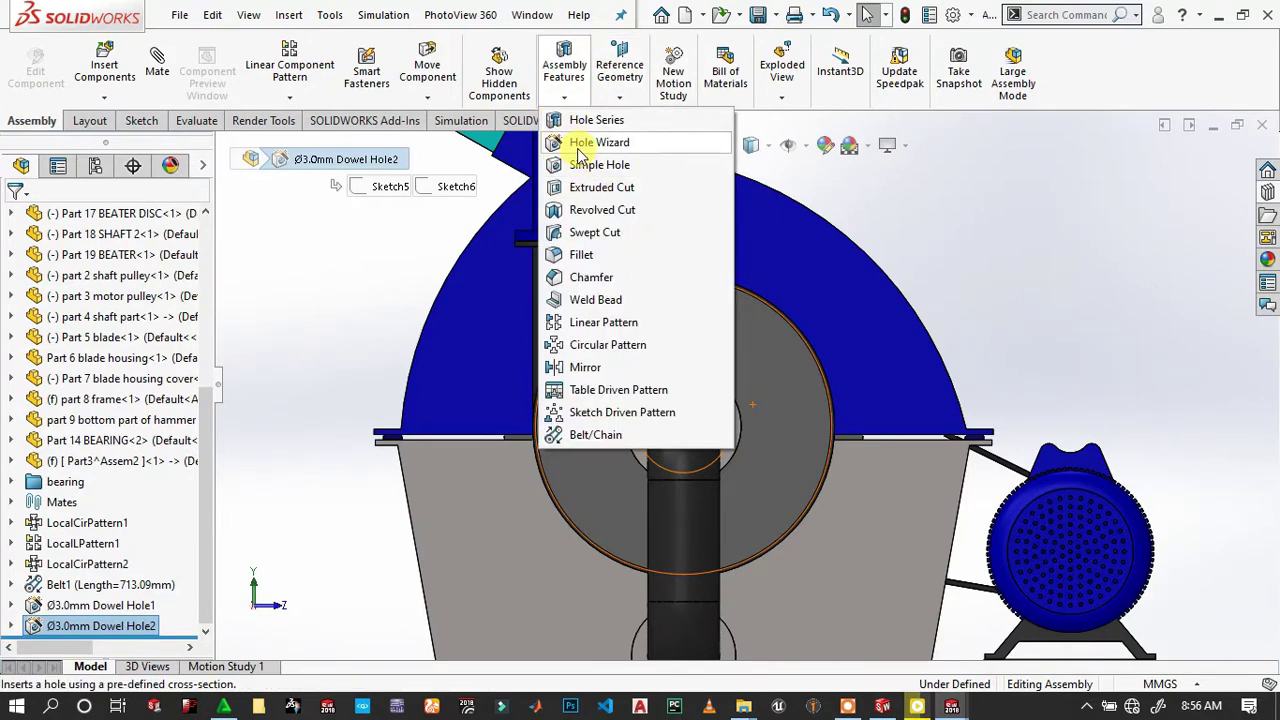
click(612, 345)
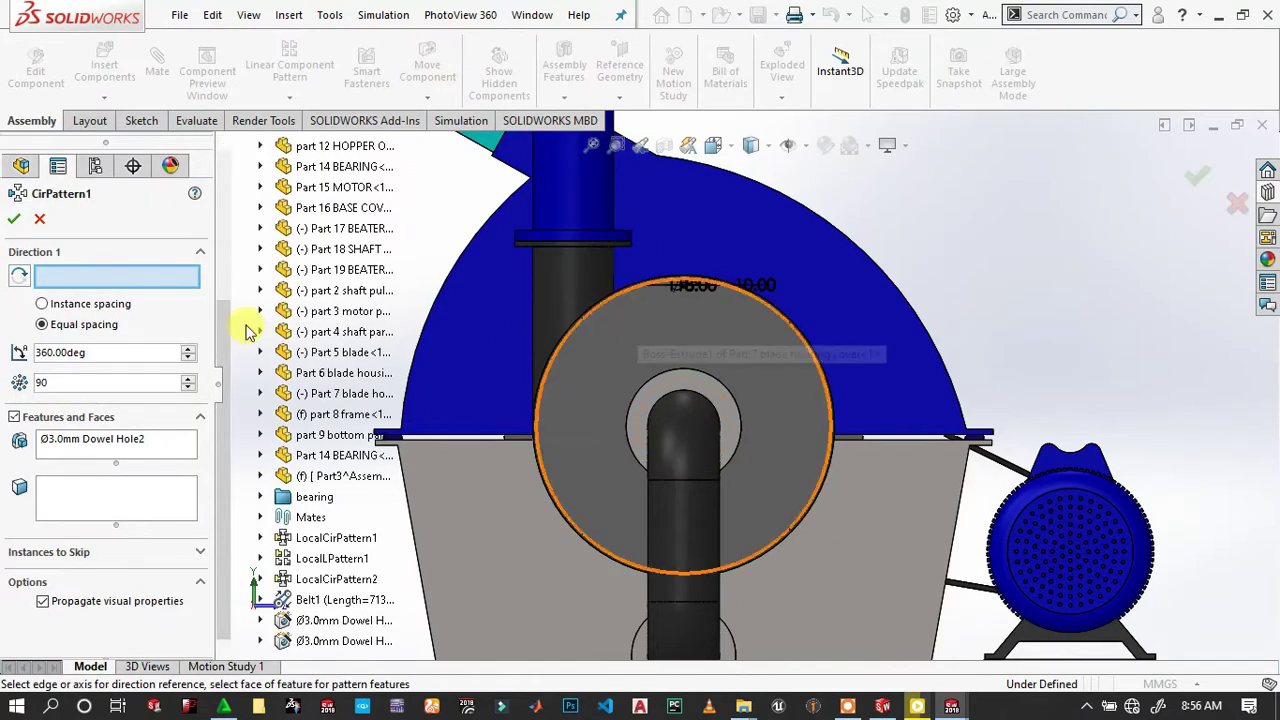
click(714, 379)
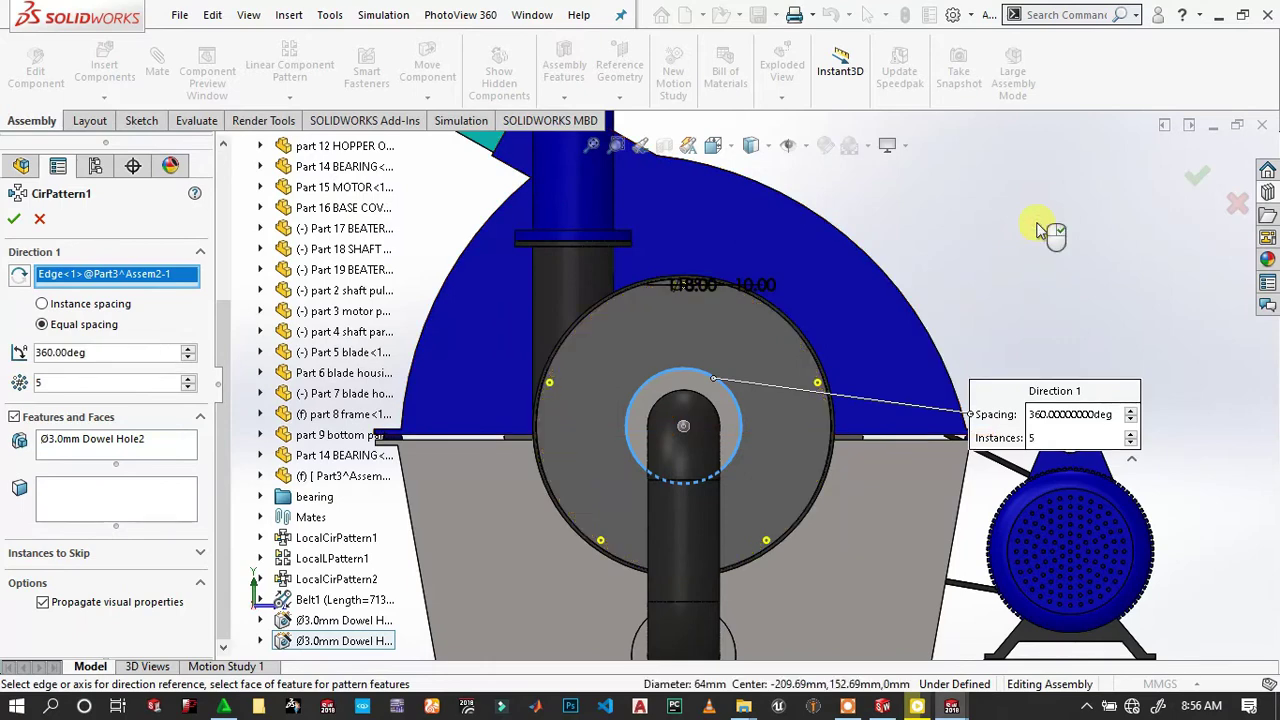
mouse_move(225, 292)
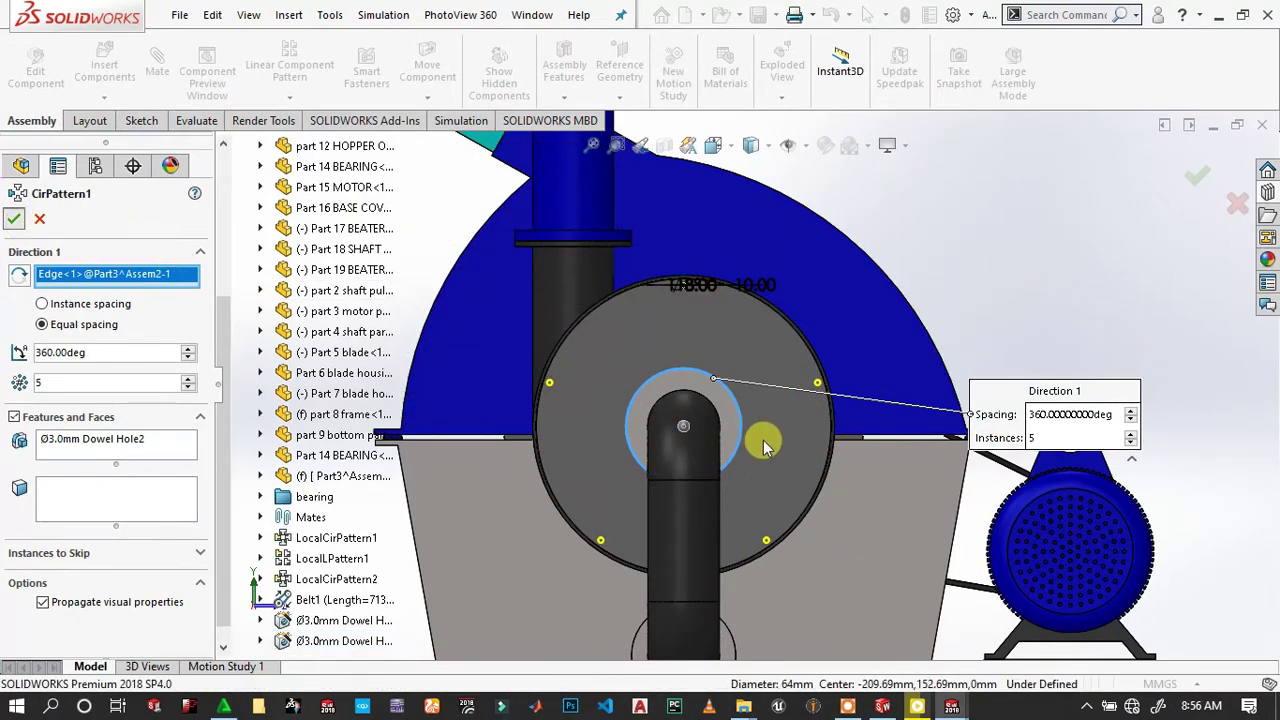
key(Return)
Select the outlet pipe's flange ring face and view it Normal To.
scroll(751, 434, down, 4)
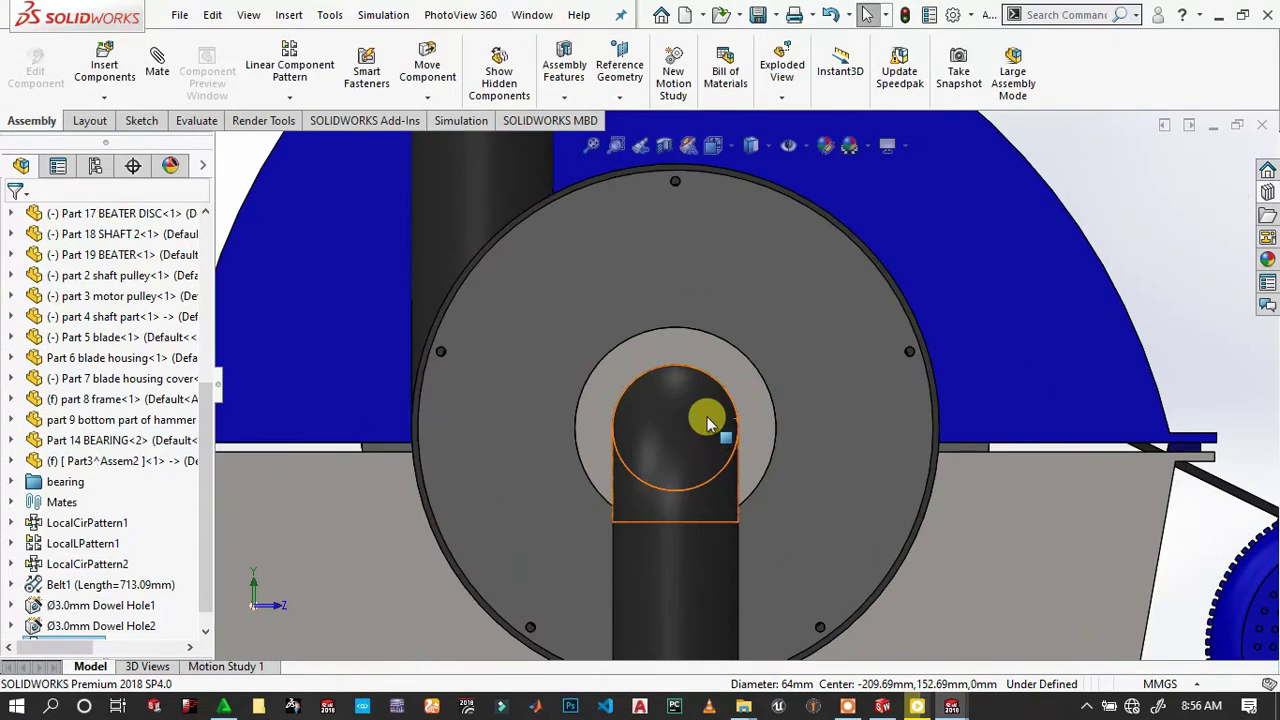
scroll(709, 420, up, 2)
click(724, 364)
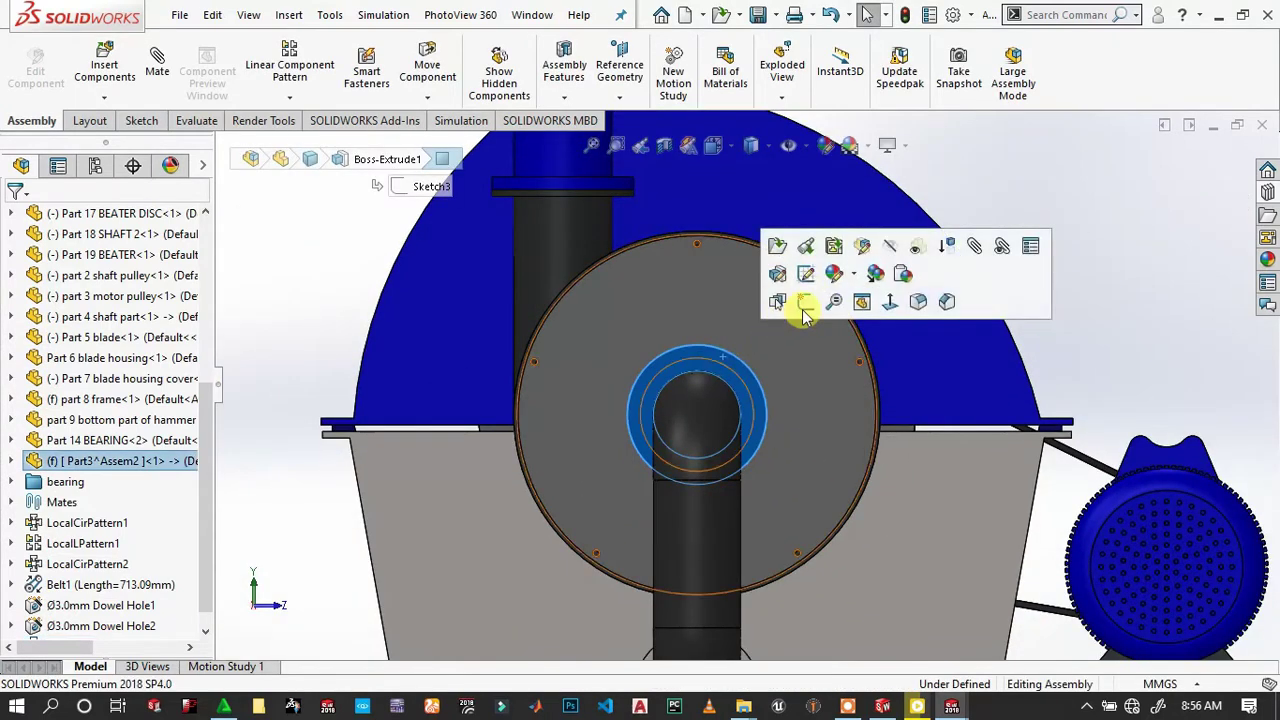
click(888, 304)
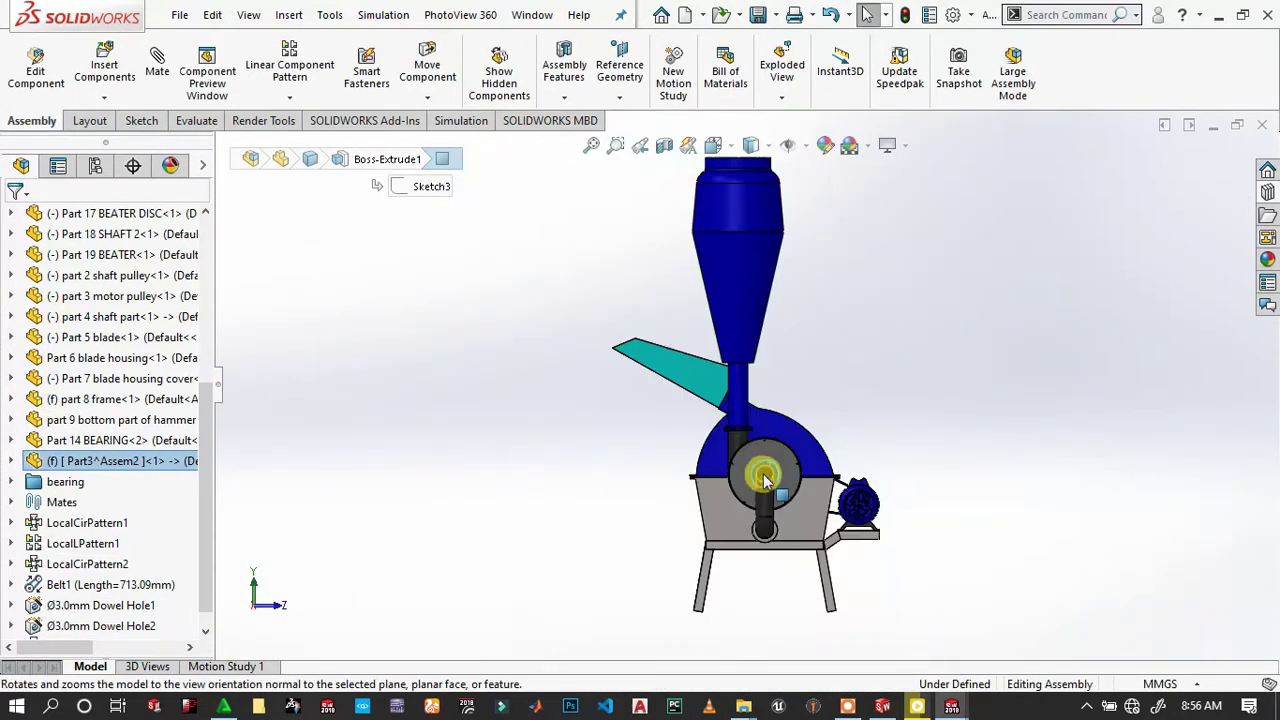
Add a Ø3.0 dowel hole with its point at the top of the pipe's flange ring.
click(564, 99)
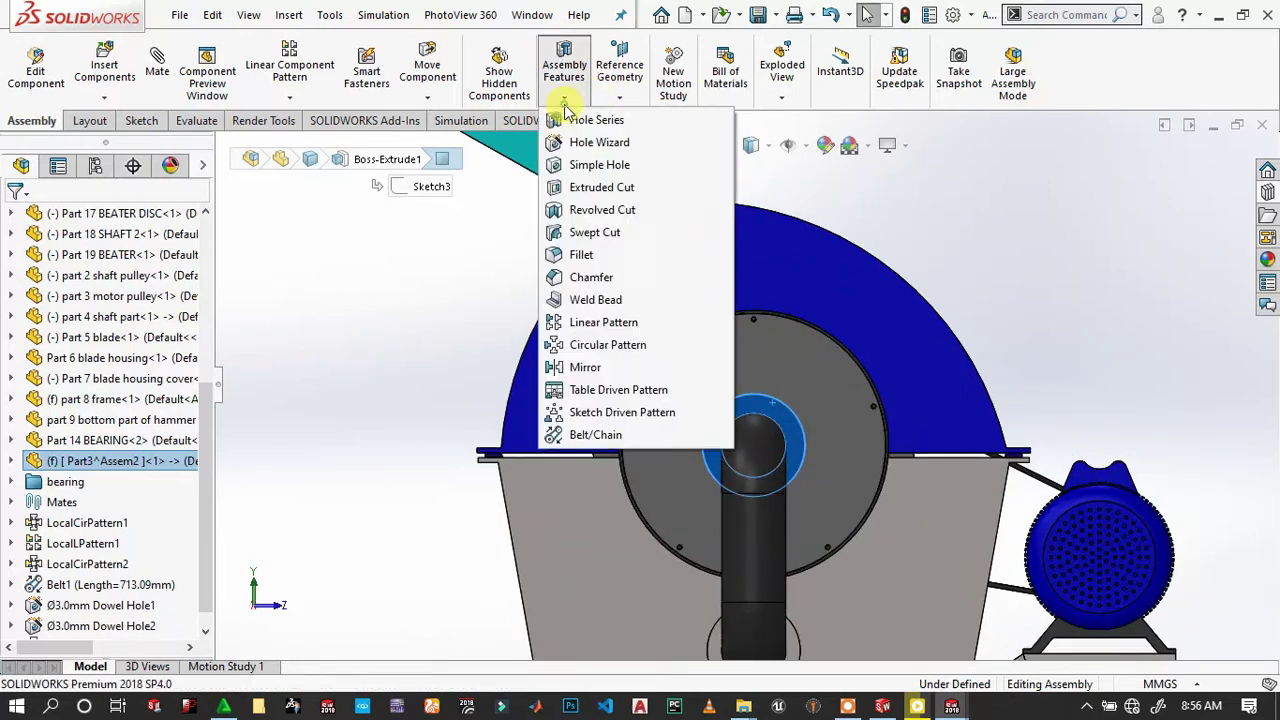
key(Escape)
scroll(645, 343, down, 5)
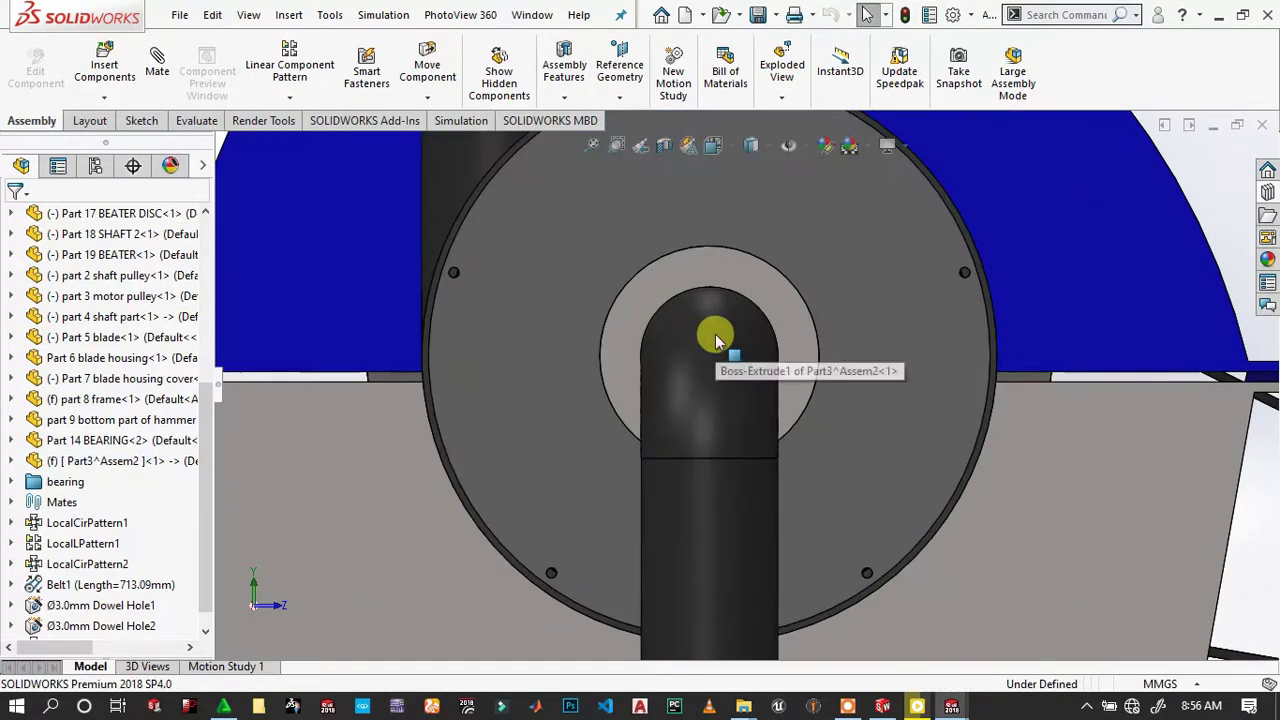
click(564, 97)
click(578, 146)
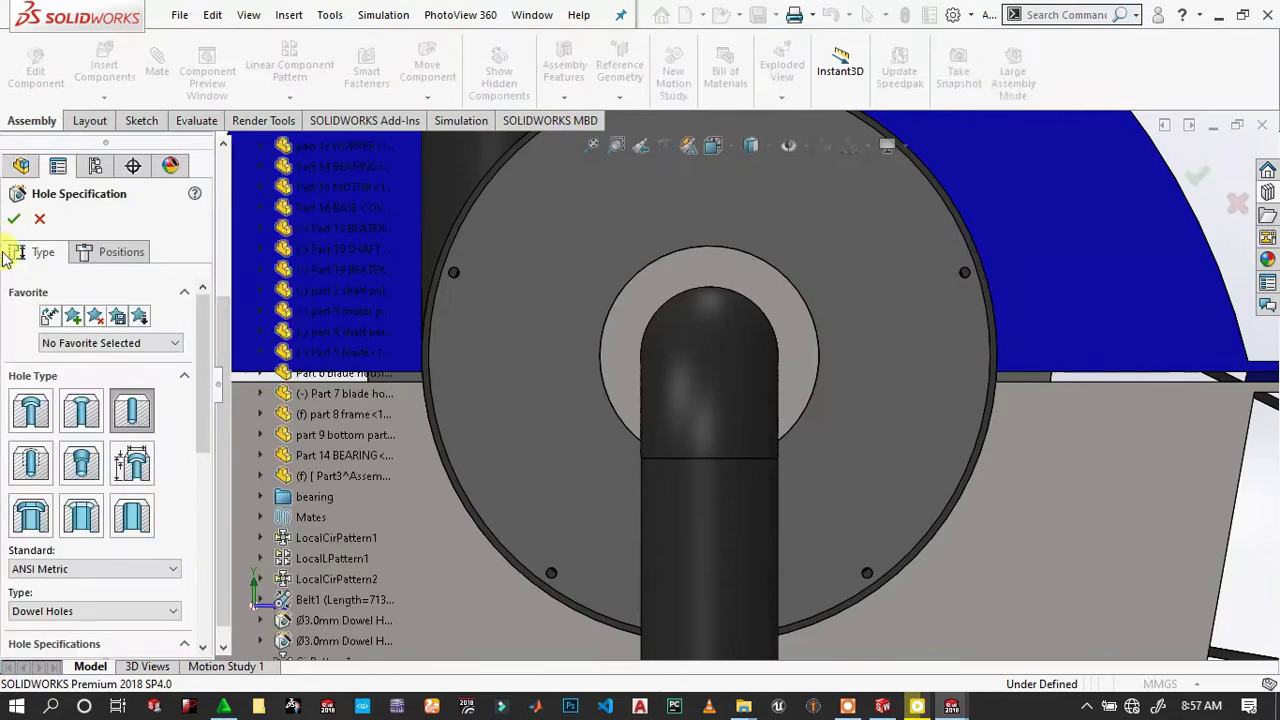
click(115, 252)
click(710, 266)
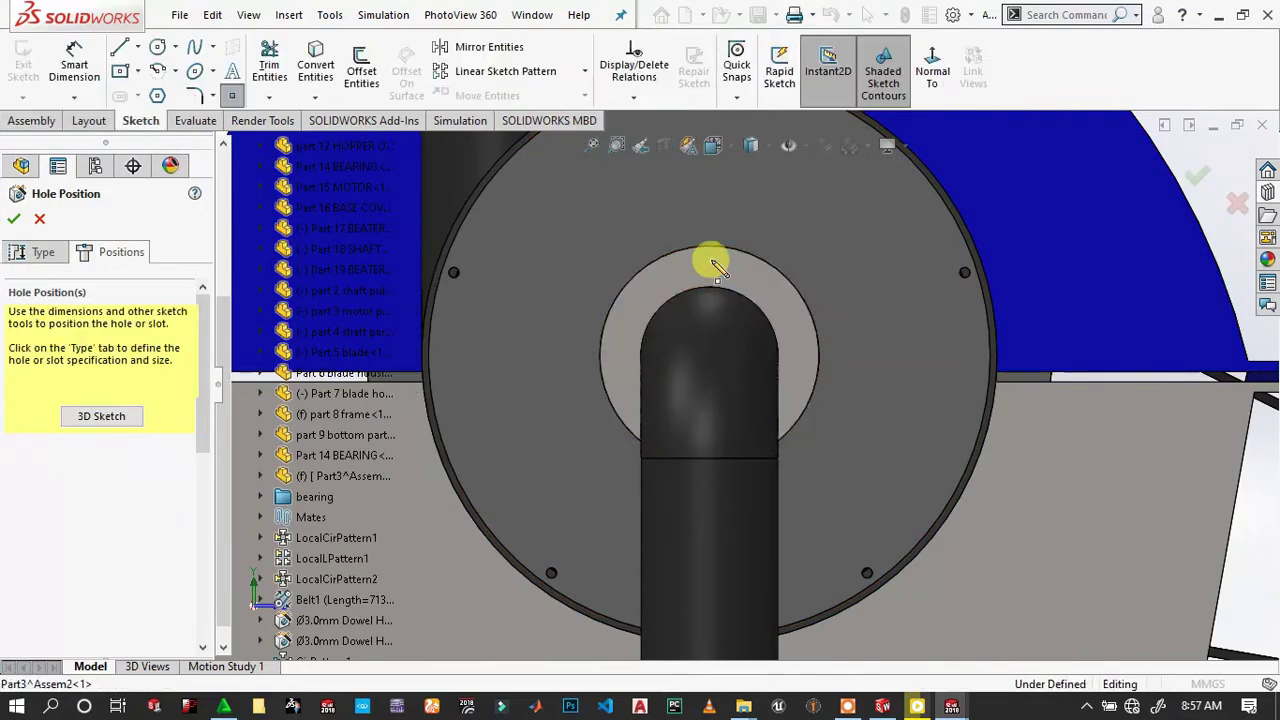
click(703, 263)
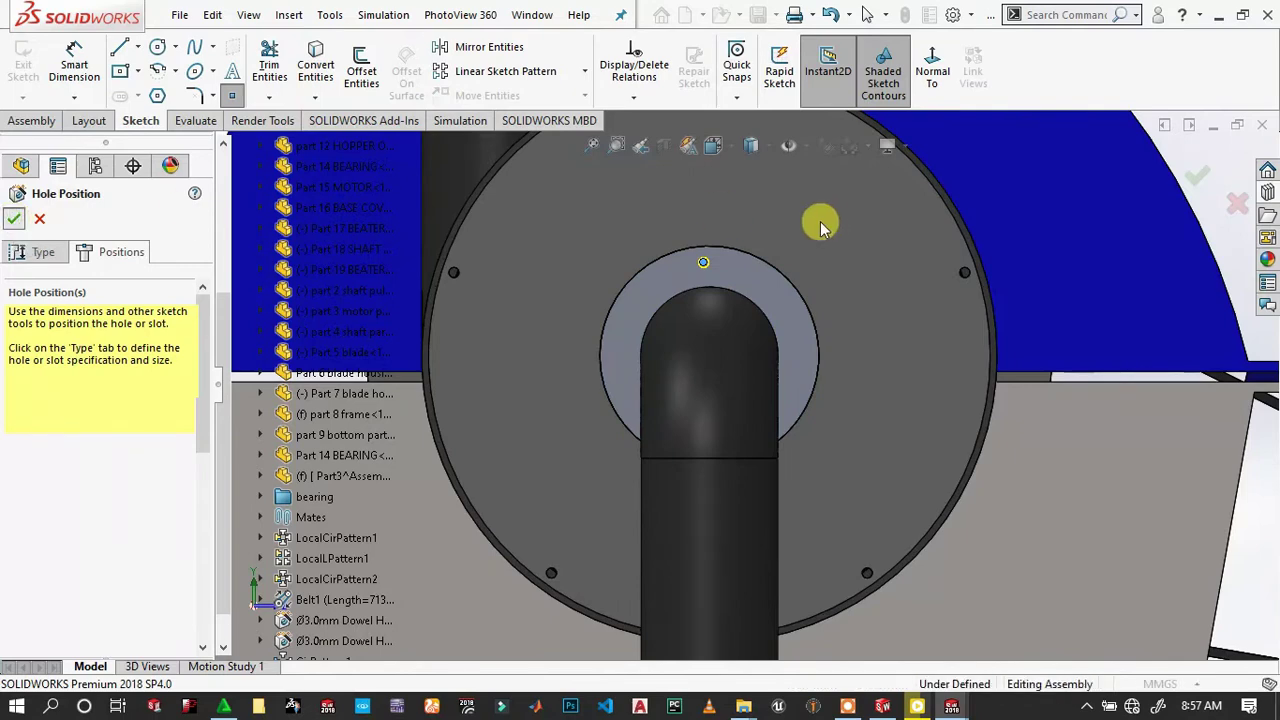
scroll(745, 300, up, 2)
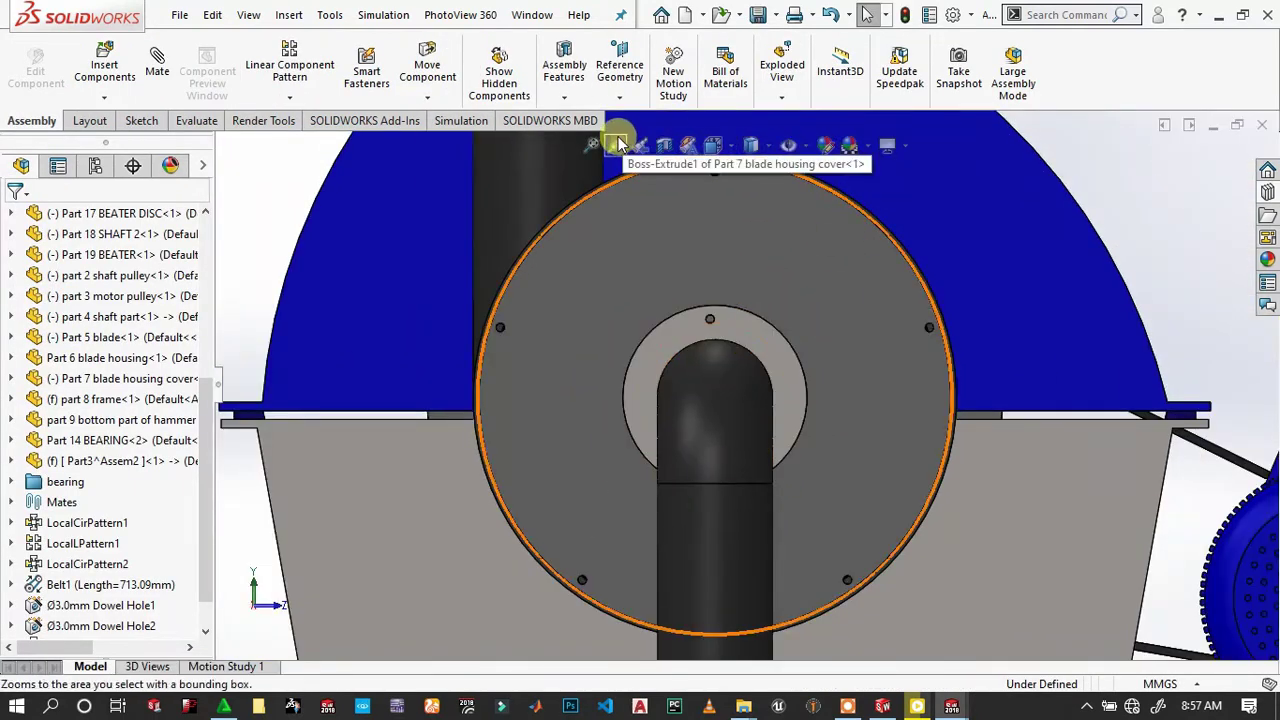
Circular-pattern Dowel Hole3 into 5 instances using the pipe's cylindrical face as axis.
click(575, 92)
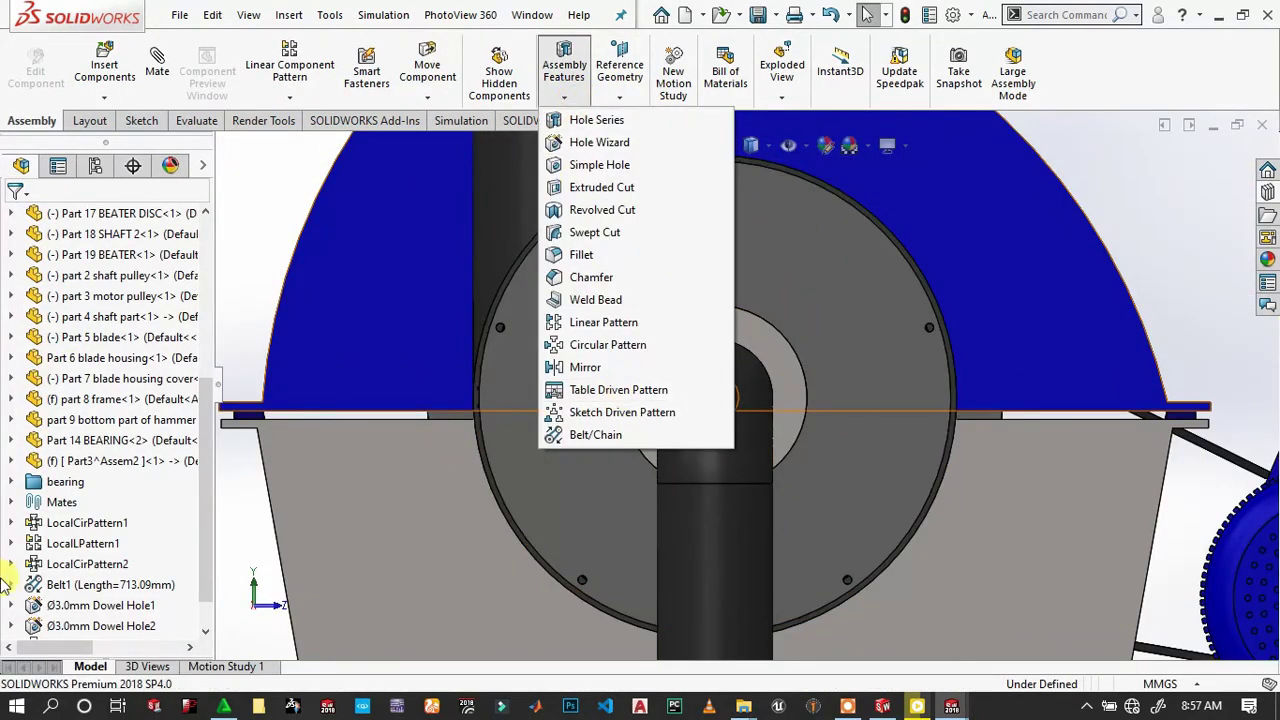
click(605, 344)
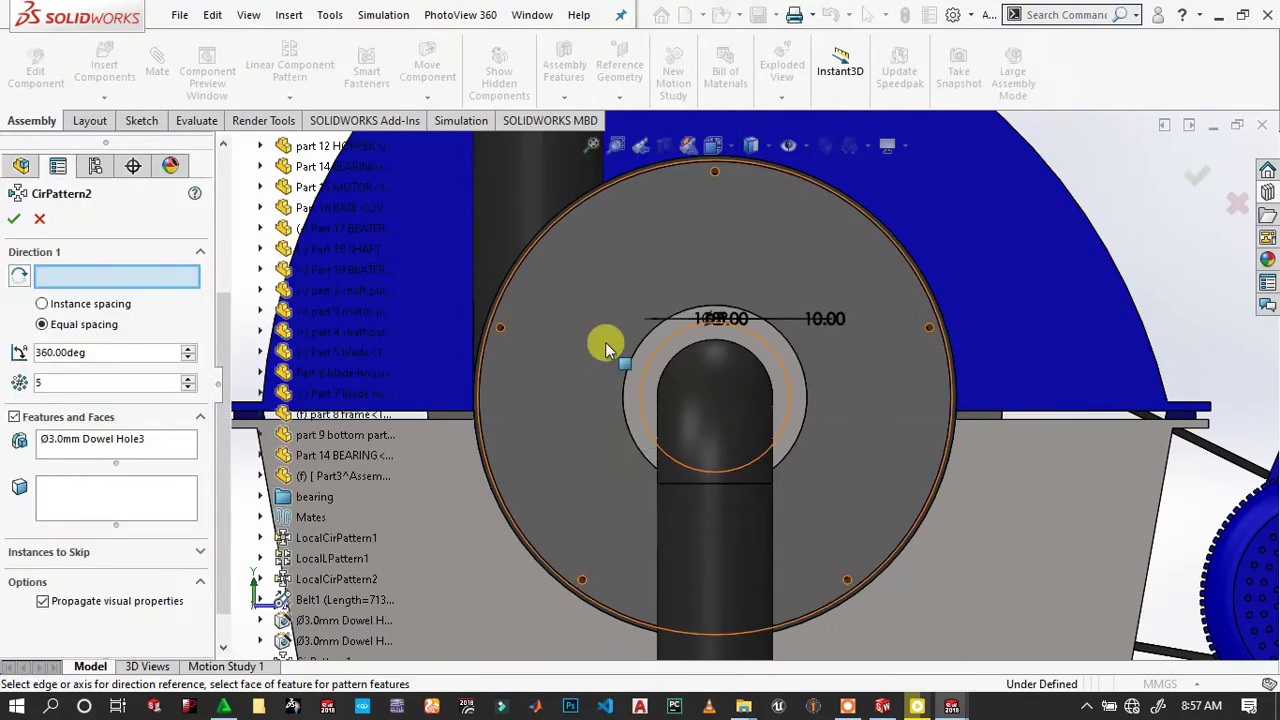
scroll(800, 340, down, 5)
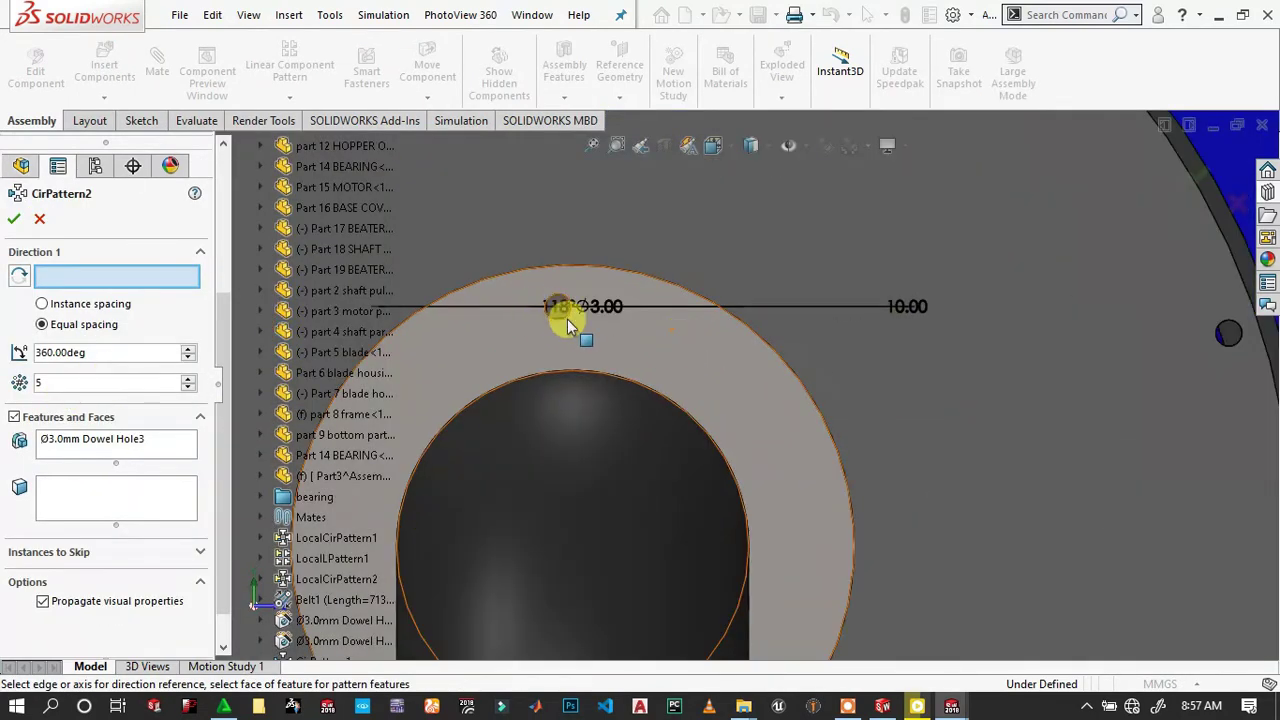
middle_drag(567, 319, 593, 344)
click(511, 303)
scroll(630, 389, up, 3)
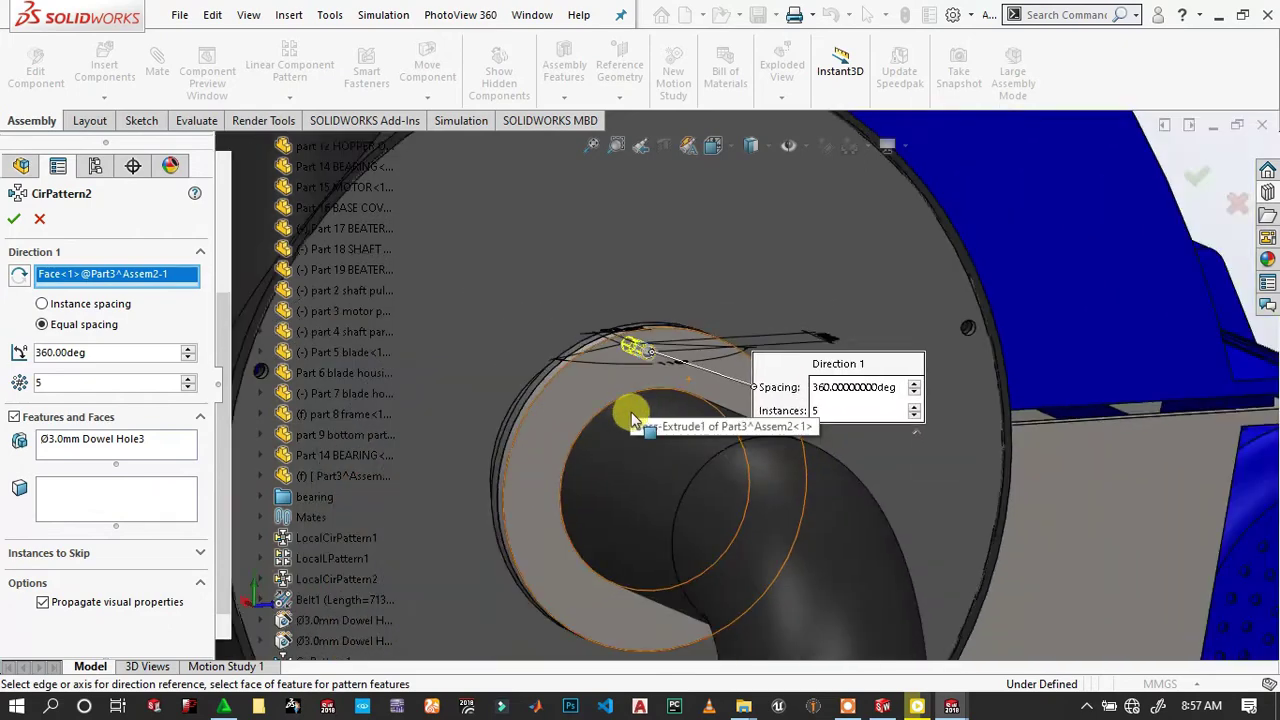
right_click(115, 278)
click(150, 284)
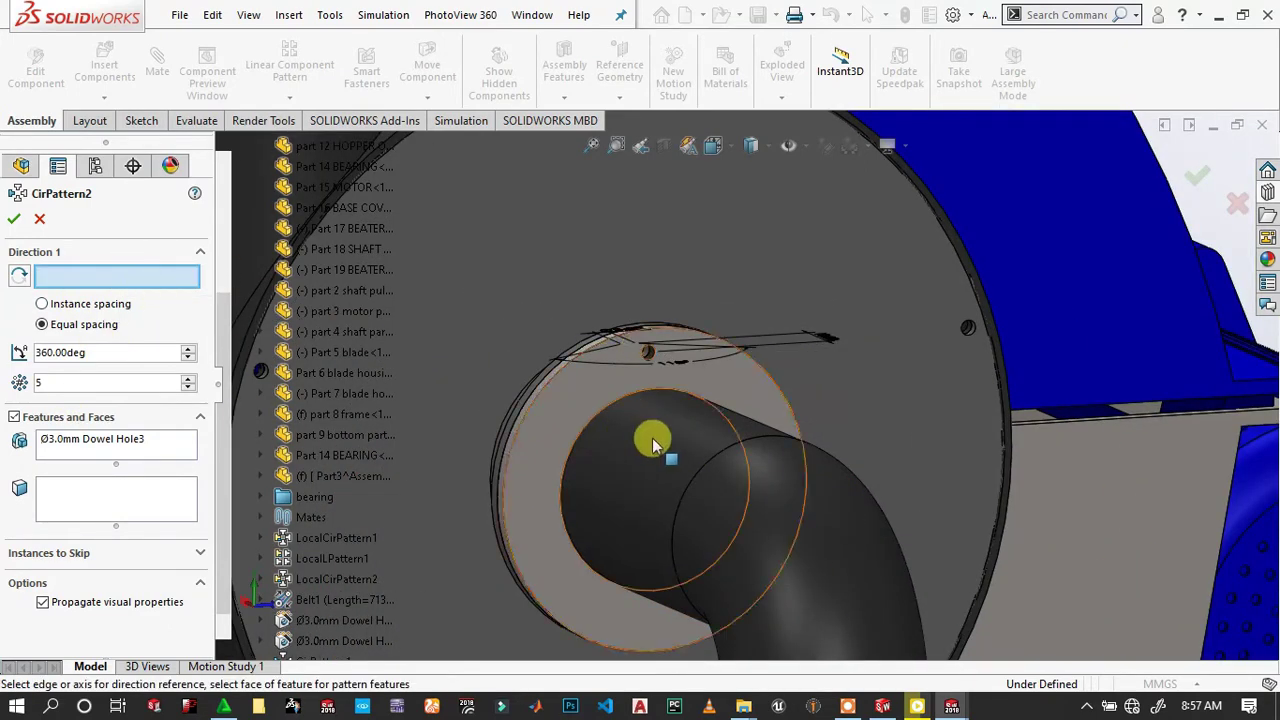
click(652, 438)
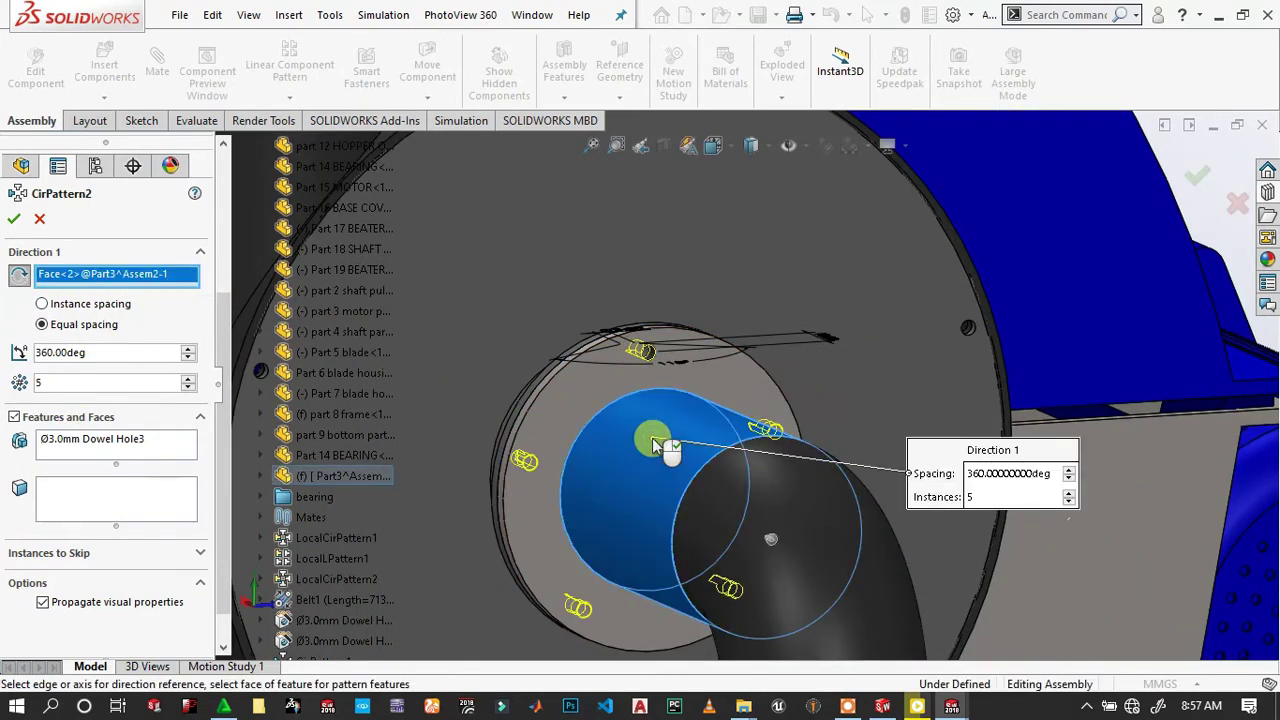
click(13, 220)
scroll(771, 480, up, 3)
scroll(777, 480, up, 3)
Orbit to the lower pipe flange and view its face Normal To.
scroll(643, 420, down, 5)
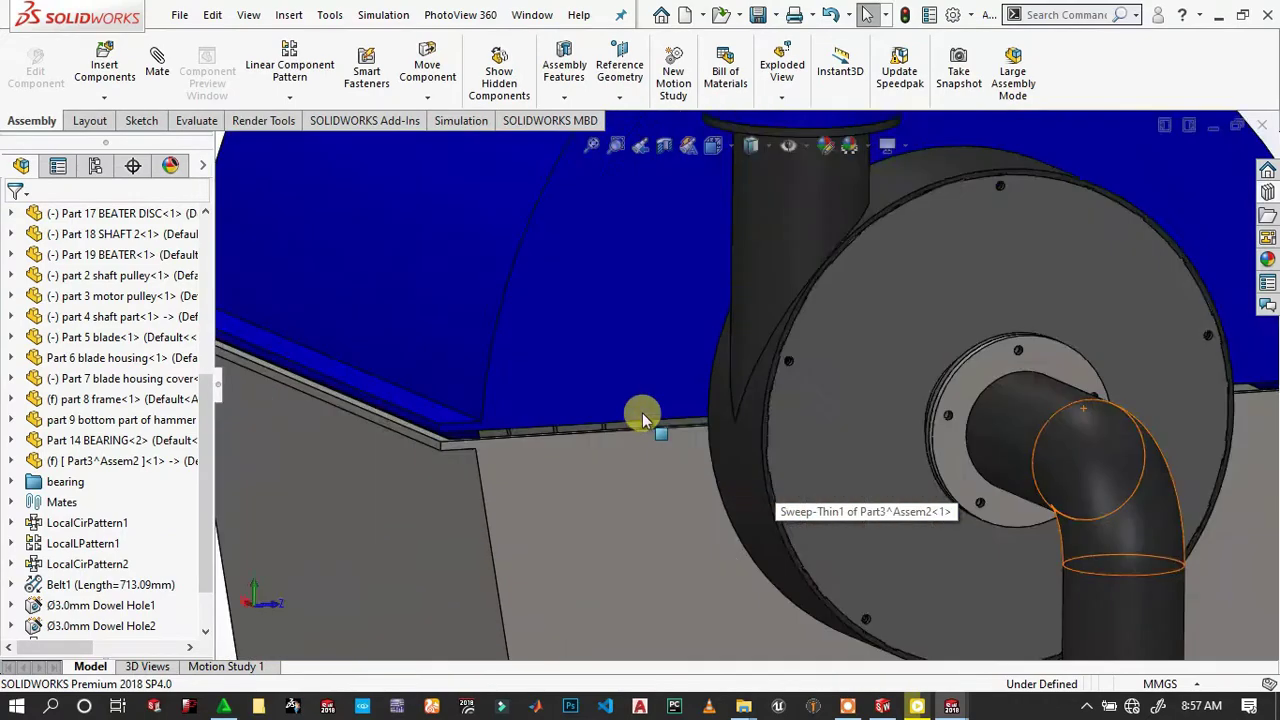
scroll(643, 420, up, 5)
middle_drag(839, 379, 729, 391)
scroll(706, 420, down, 3)
scroll(925, 378, down, 3)
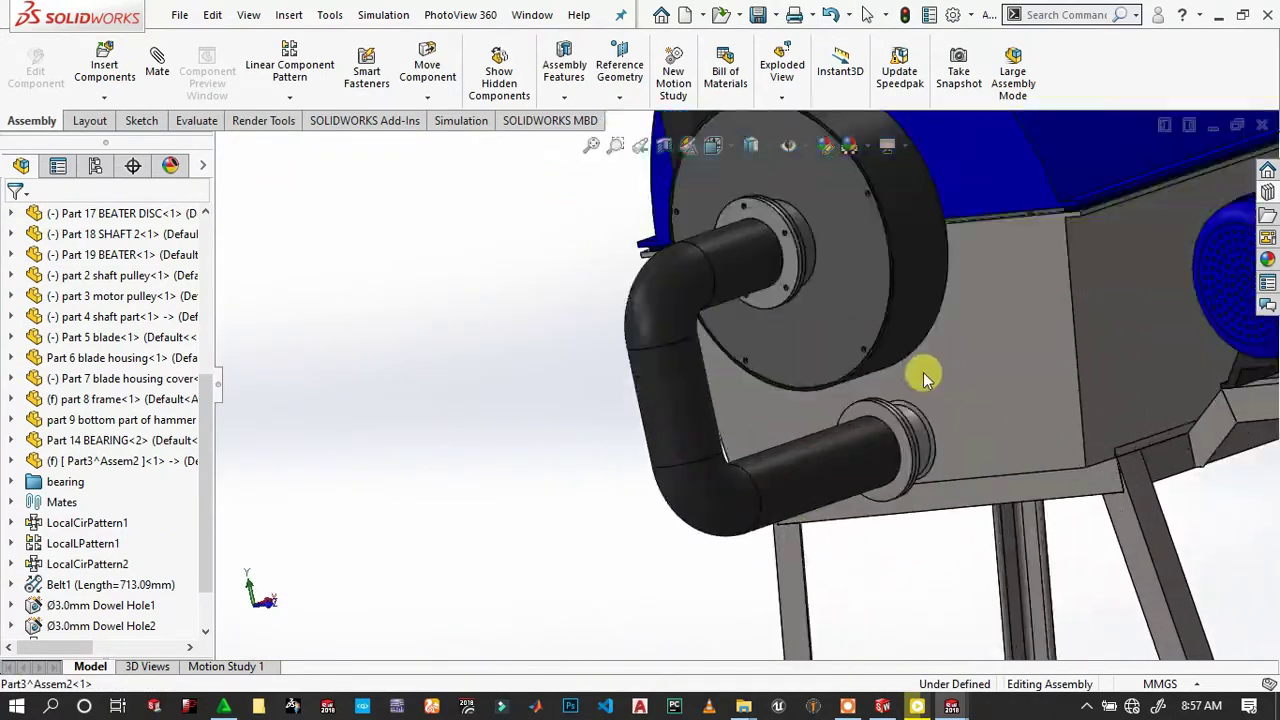
scroll(826, 557, down, 3)
click(857, 514)
click(1006, 486)
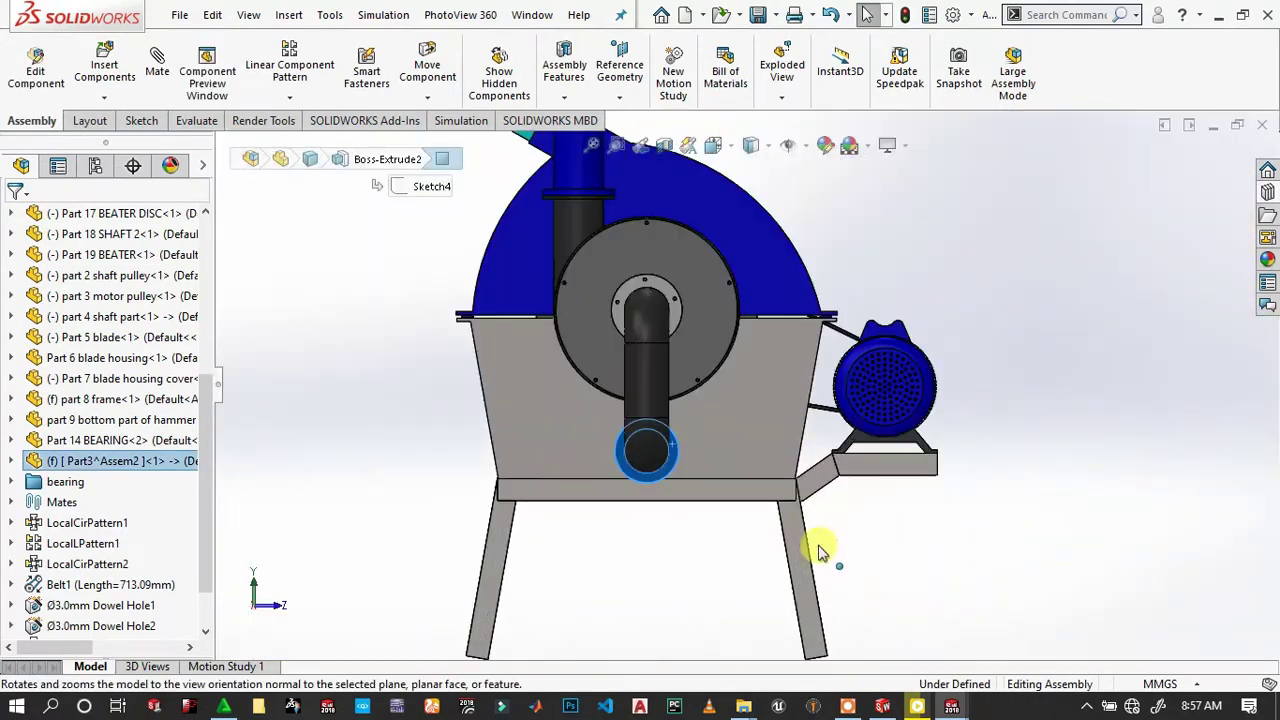
scroll(818, 553, down, 5)
Add a Ø3.0 dowel hole (Dowel Hole4) on the lower flange ring.
click(564, 72)
click(577, 142)
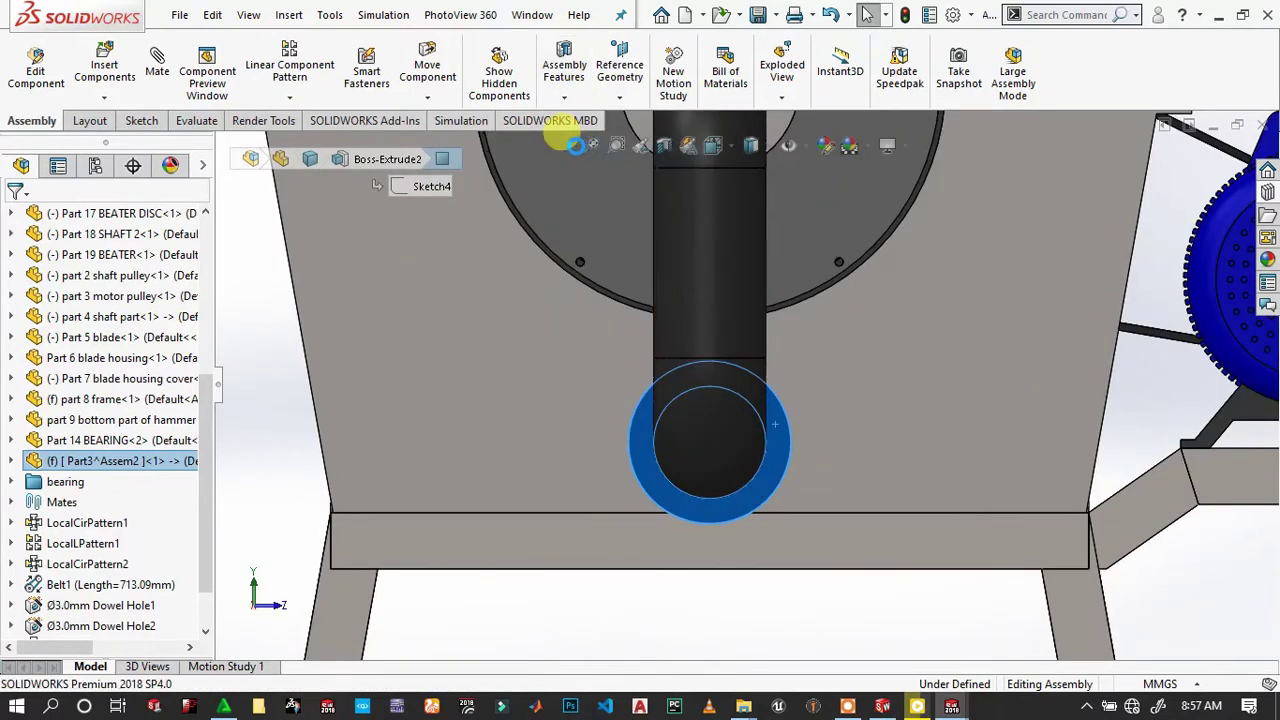
click(106, 250)
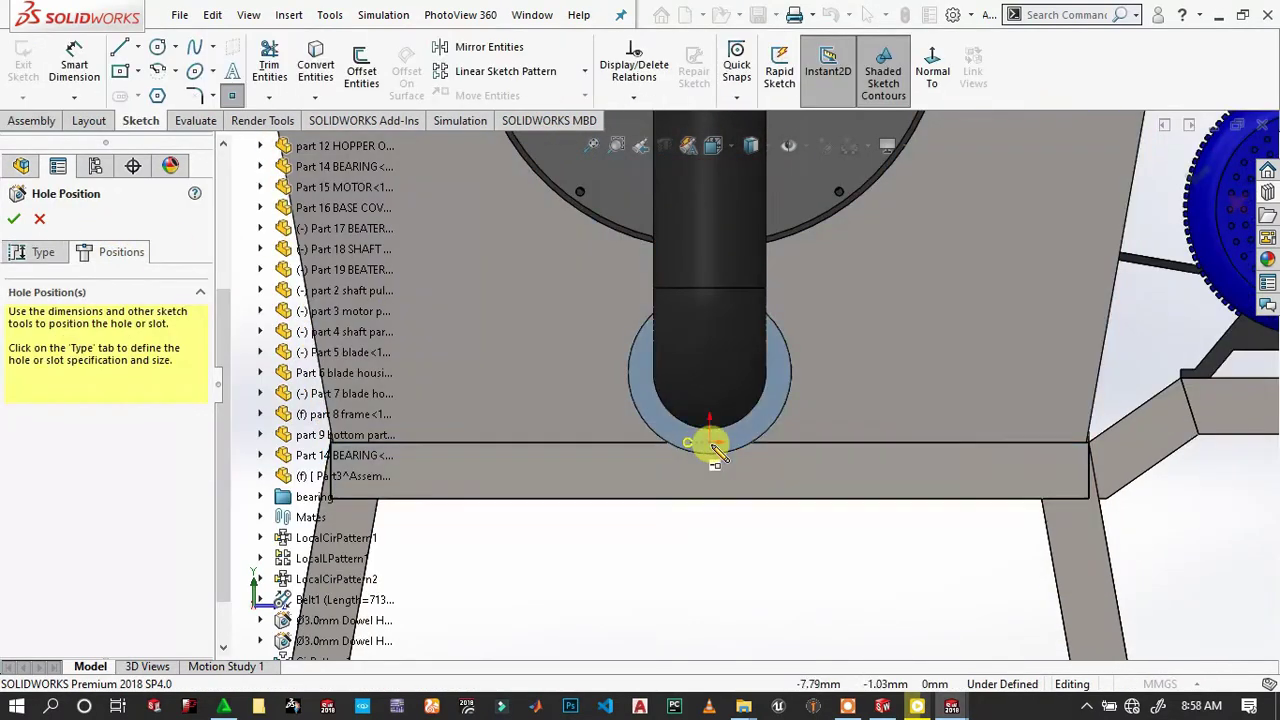
click(781, 376)
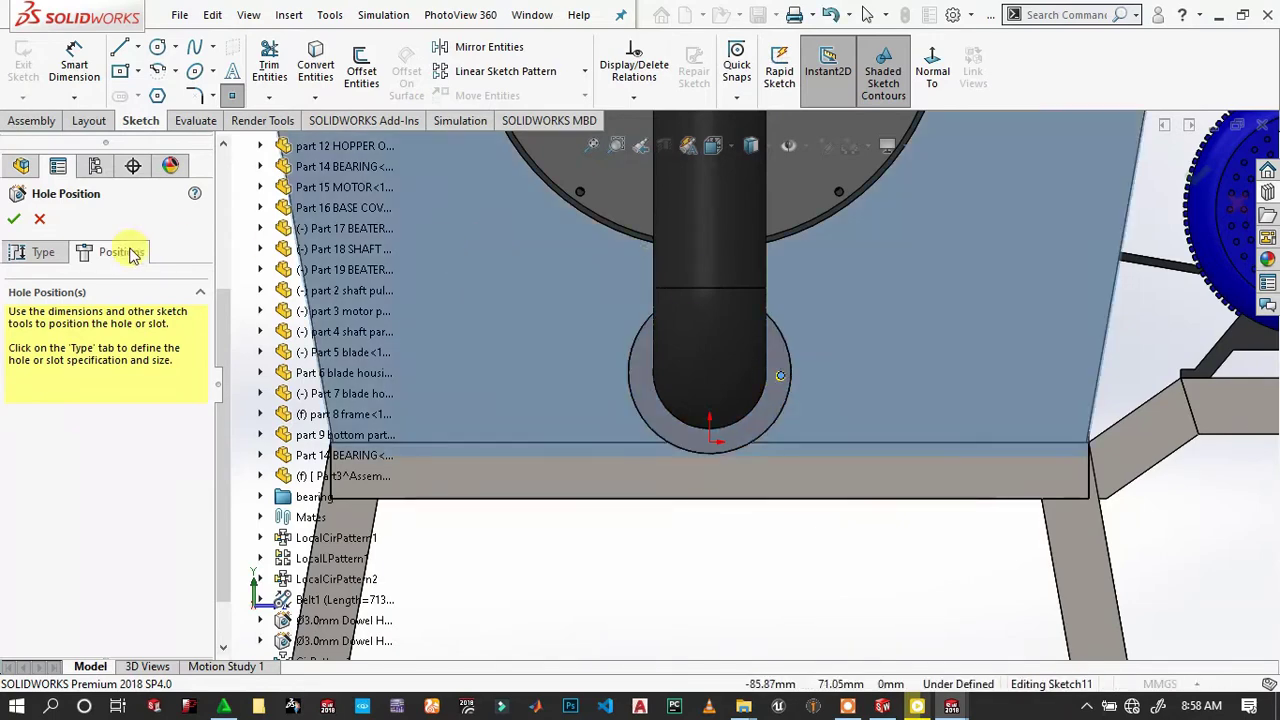
click(15, 220)
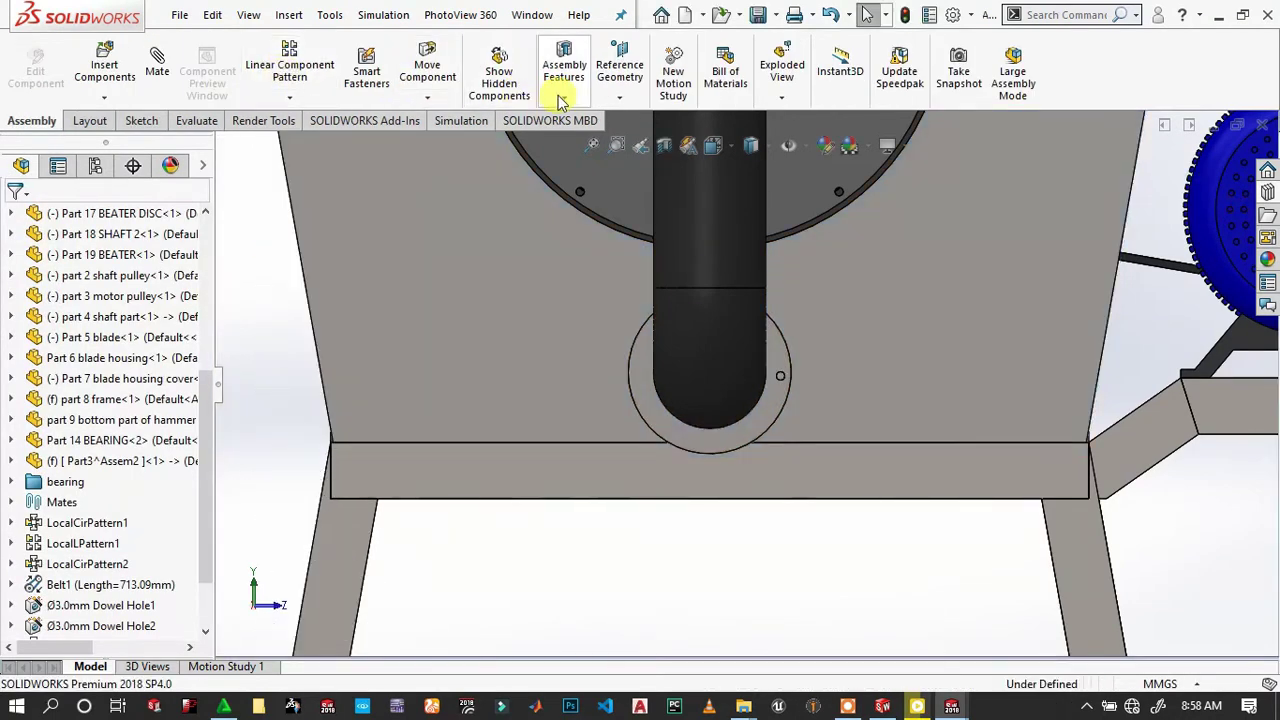
Circular-pattern Dowel Hole4 into 5 instances around the flange's circular edge.
click(564, 72)
click(608, 345)
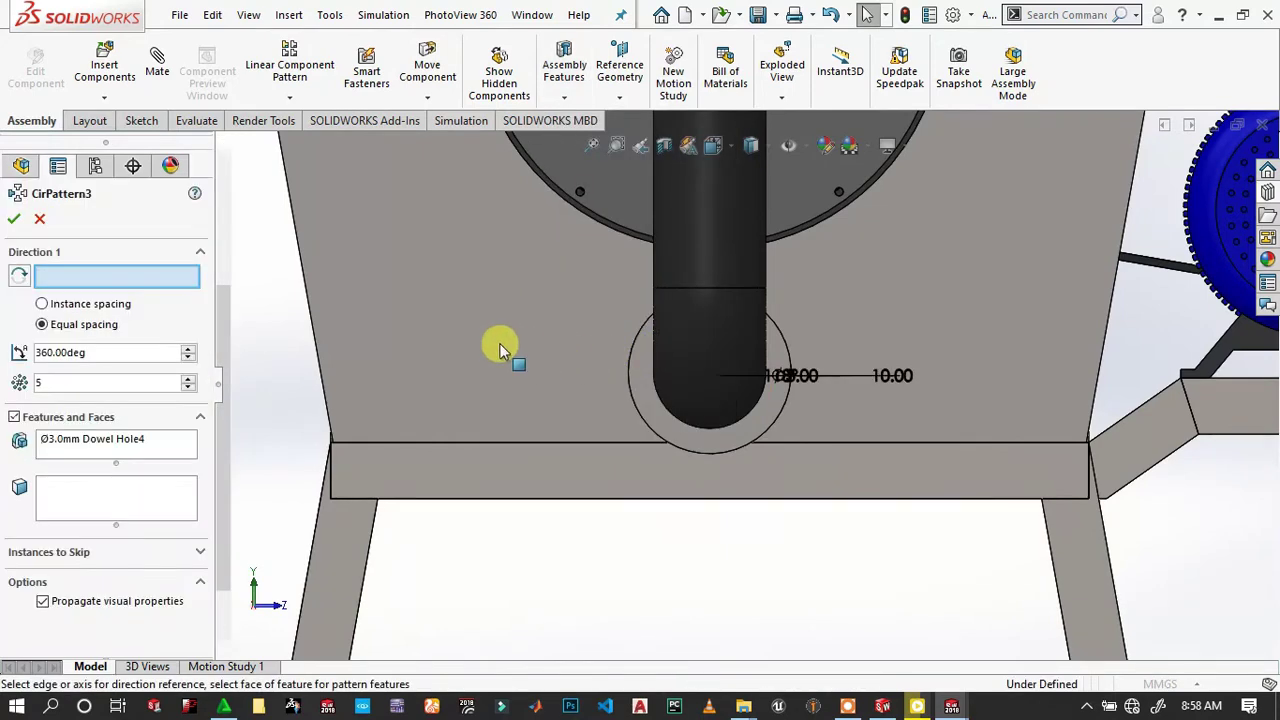
click(763, 431)
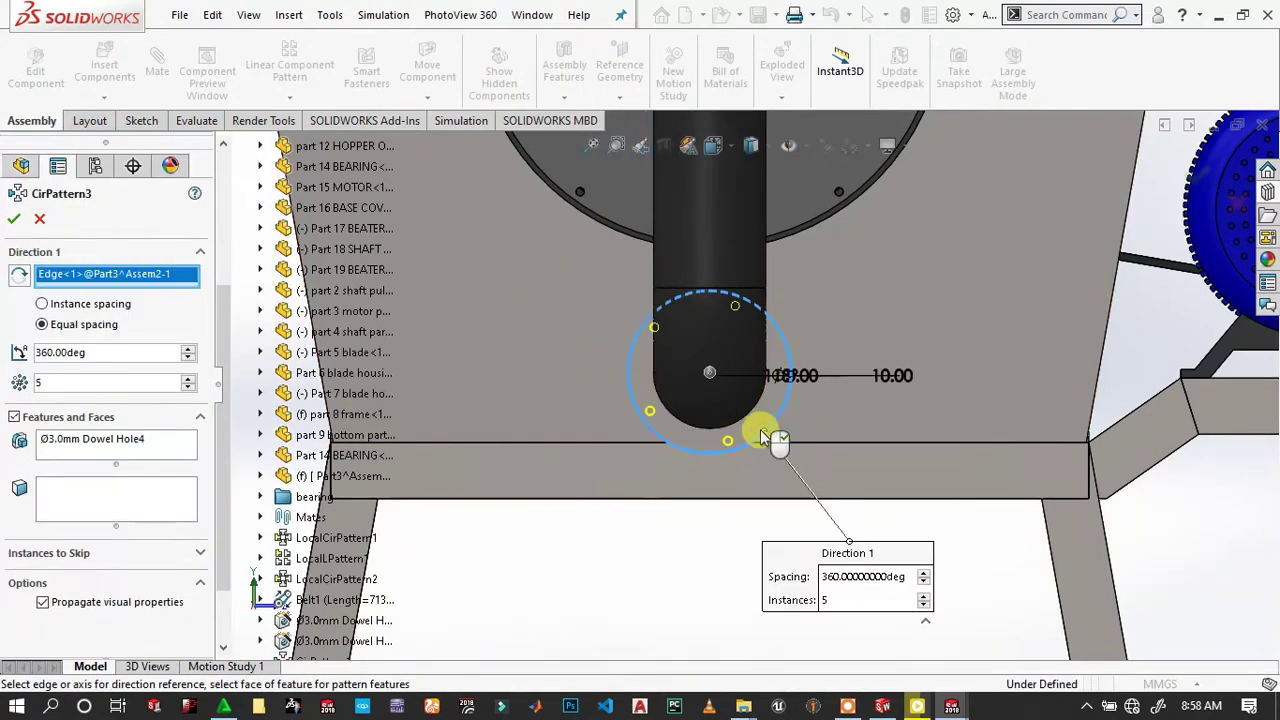
click(12, 221)
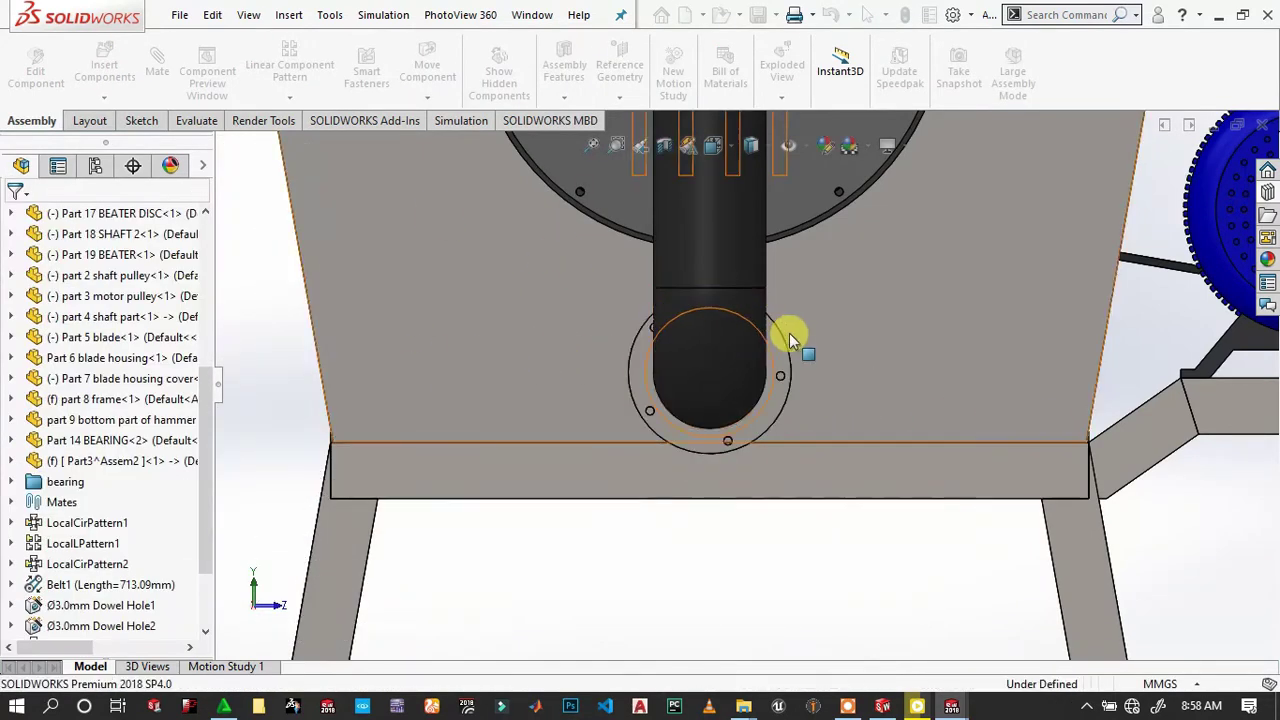
middle_drag(706, 285, 870, 458)
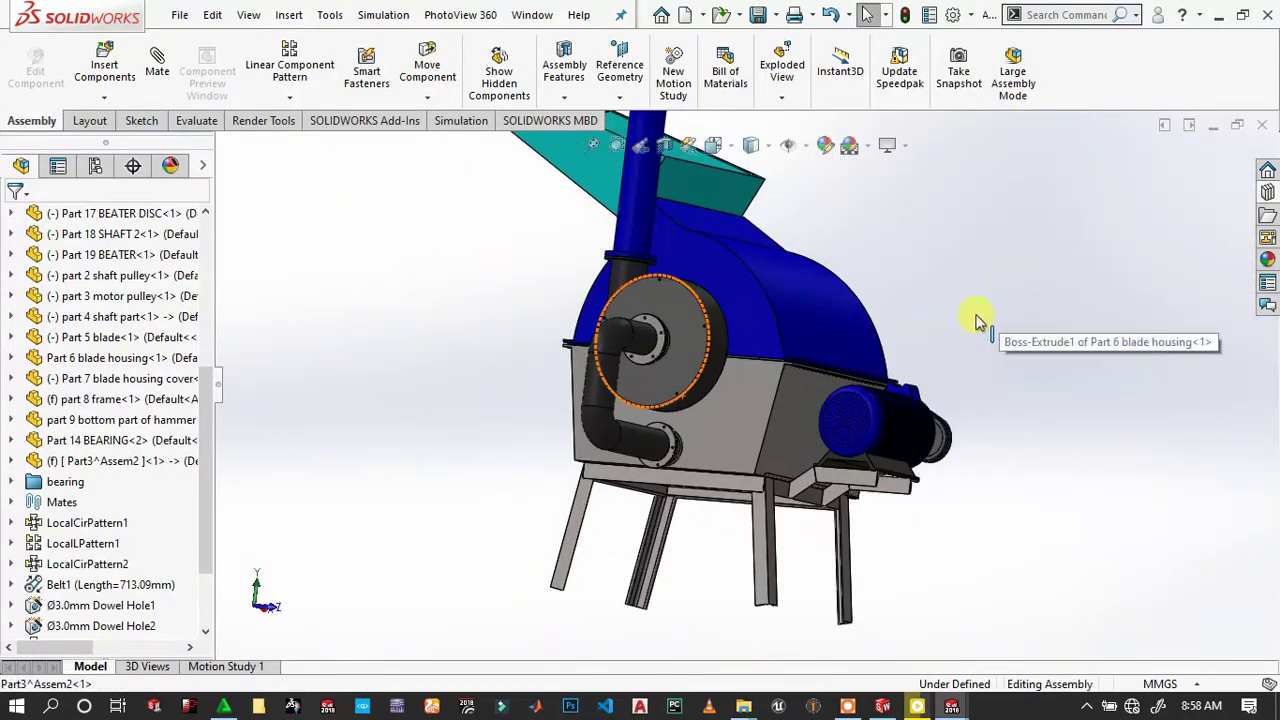
View the blue top part's face Normal To and hide the hopper to expose it.
scroll(771, 434, down, 3)
scroll(768, 392, down, 3)
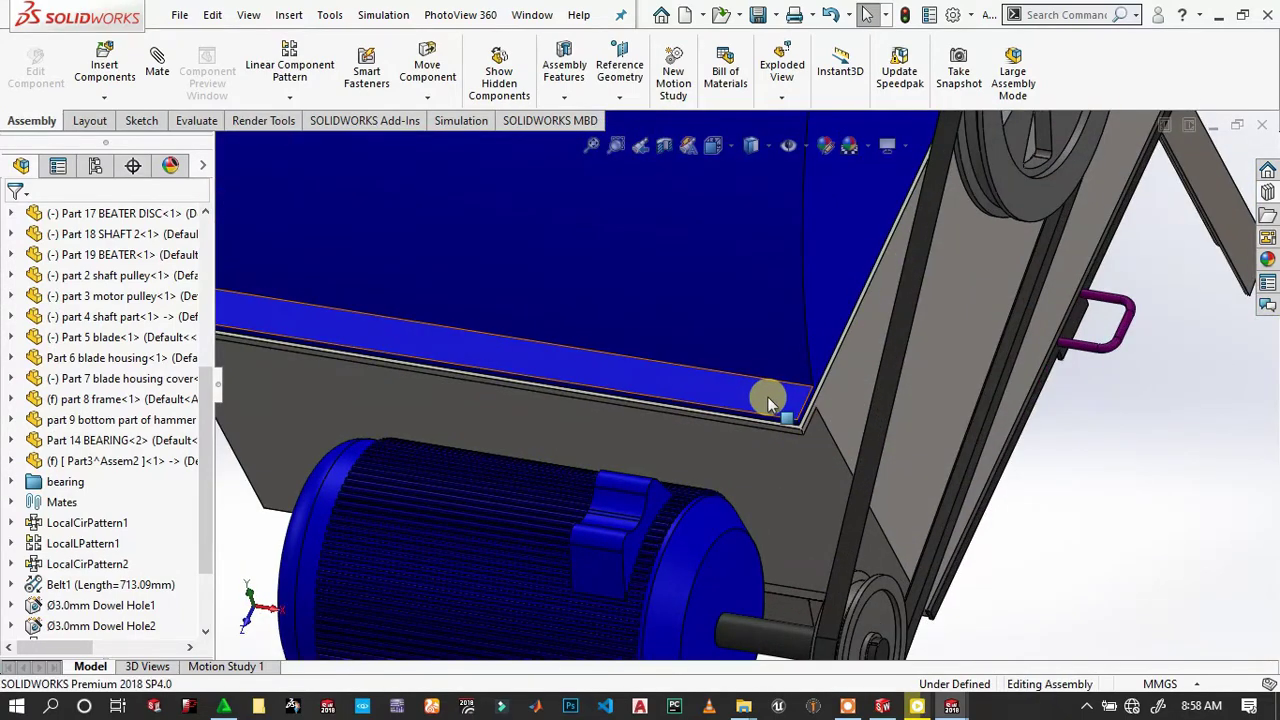
click(767, 396)
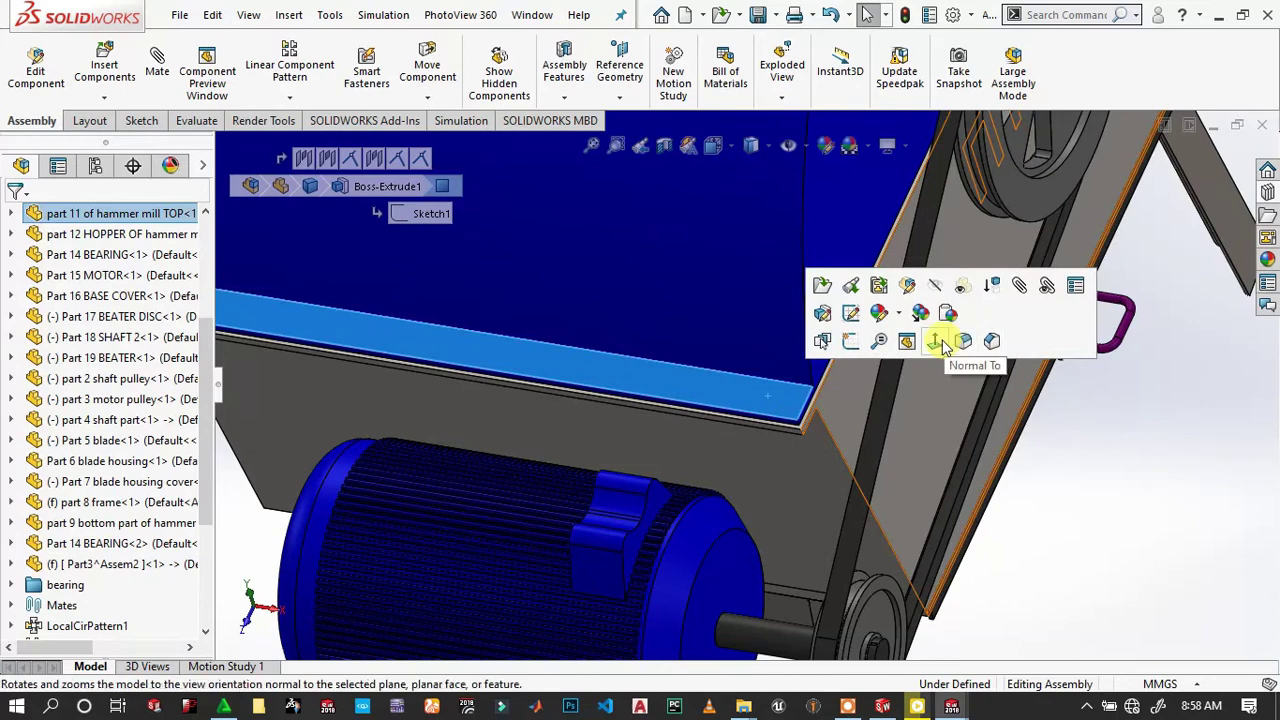
click(940, 343)
scroll(869, 547, down, 1)
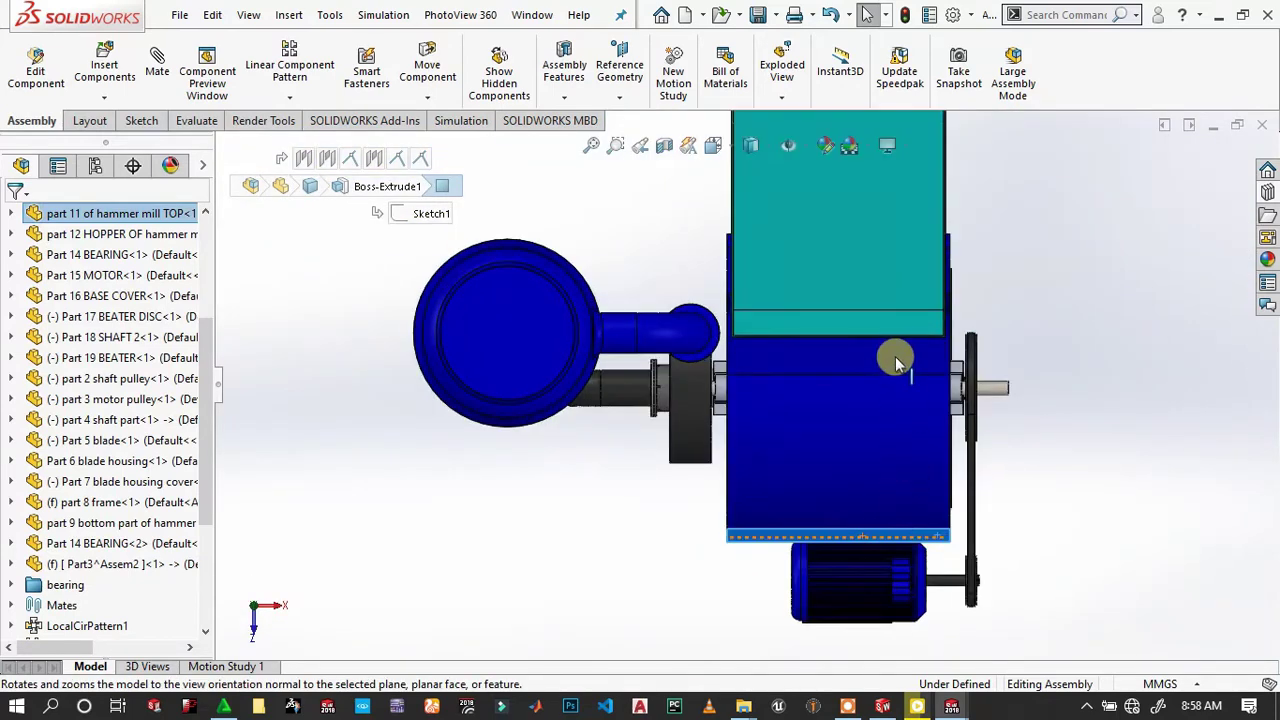
click(925, 173)
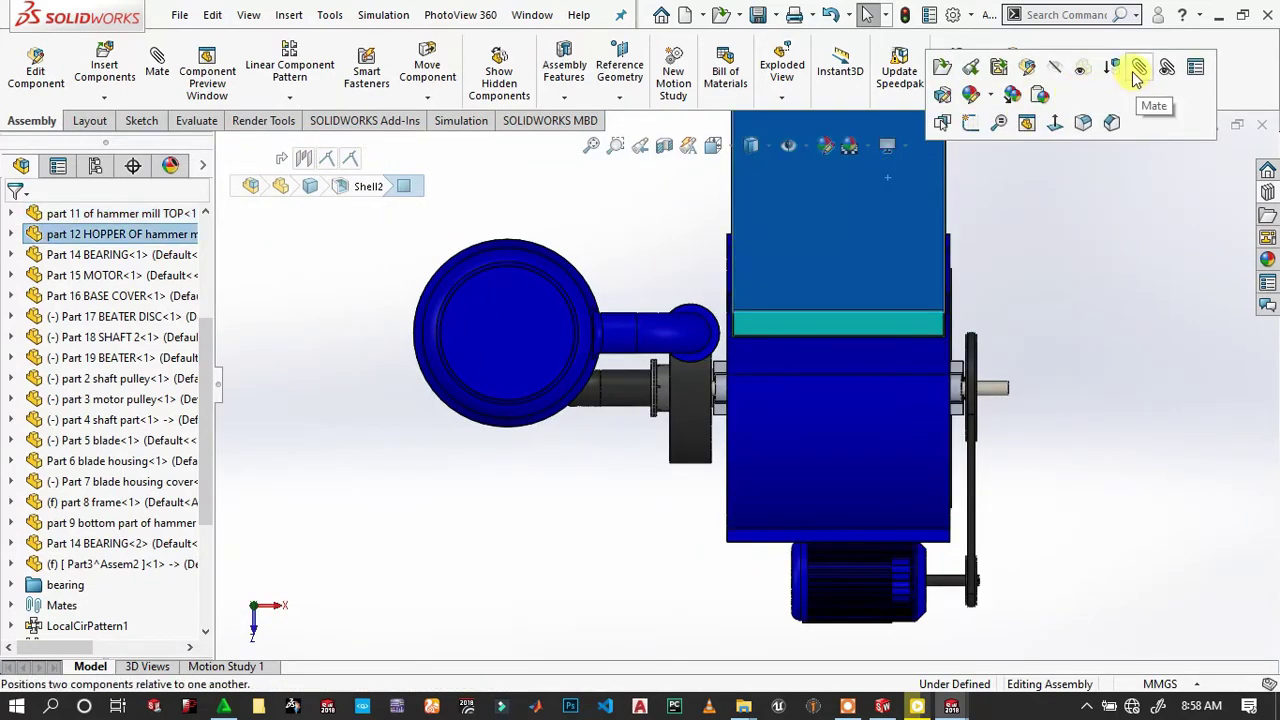
click(1081, 67)
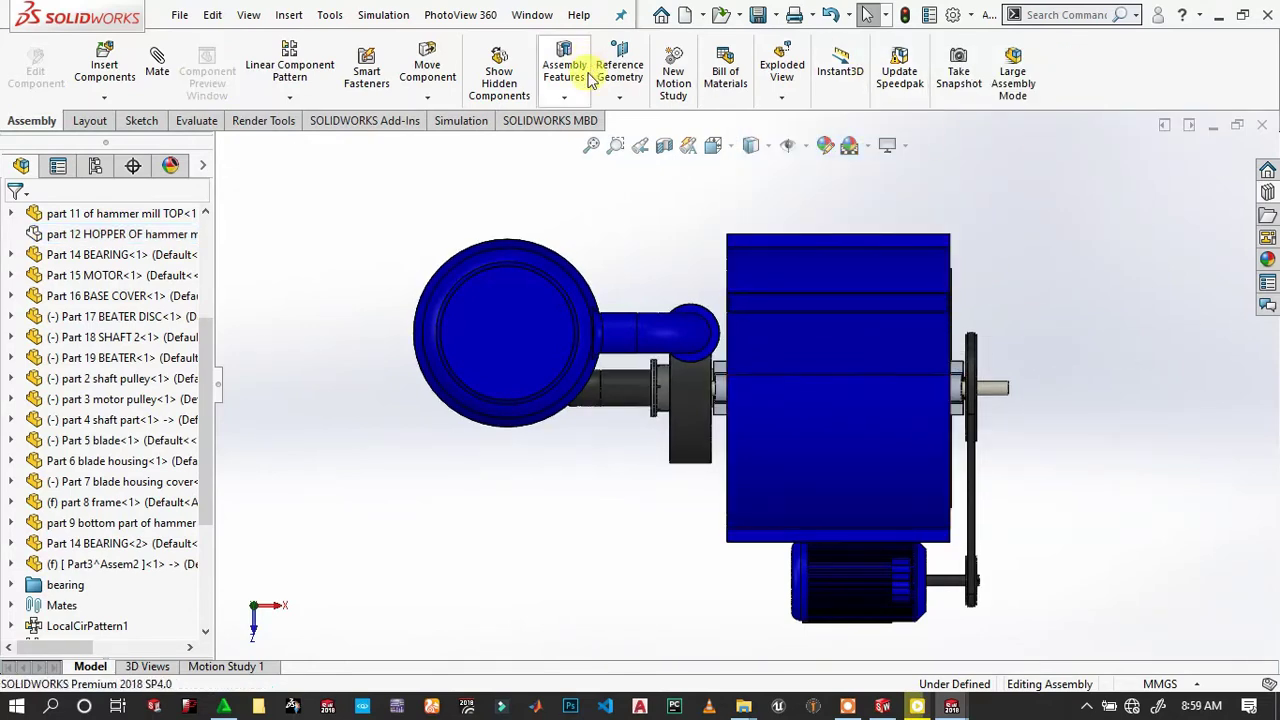
Create a Ø3.0 dowel hole positioned along the lower edge of the top cover.
click(564, 90)
click(572, 143)
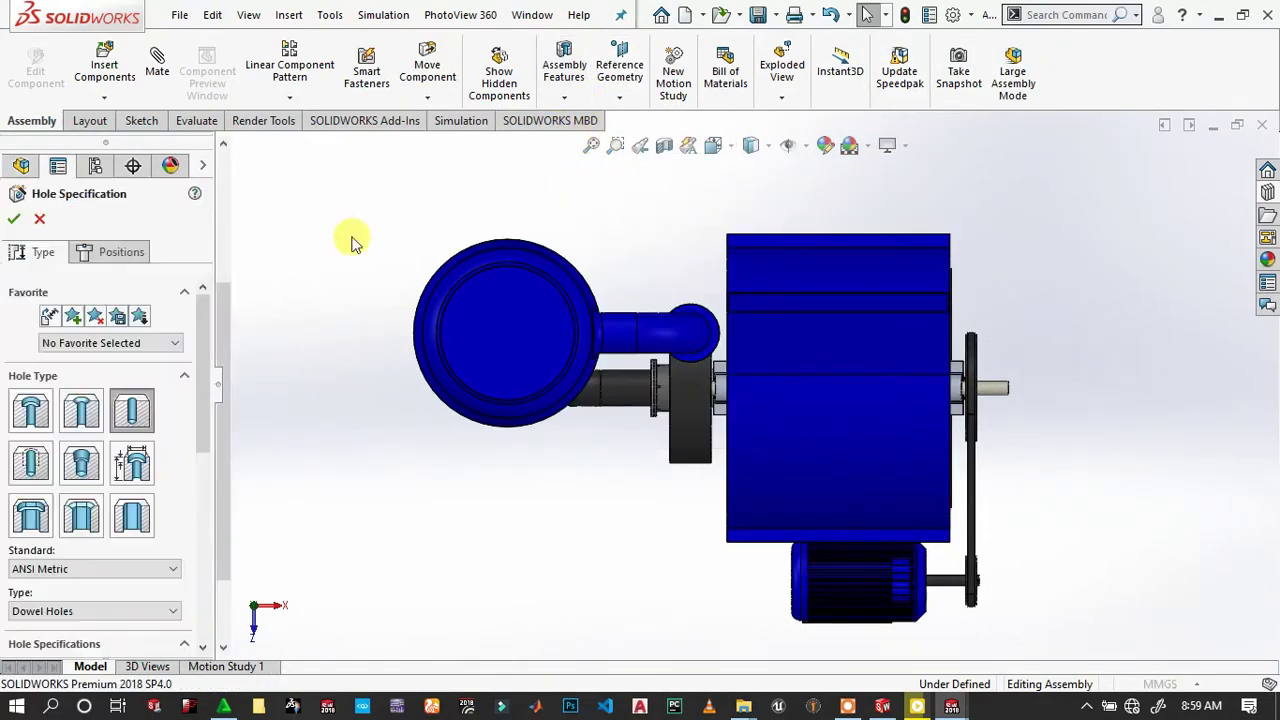
scroll(110, 460, down, 5)
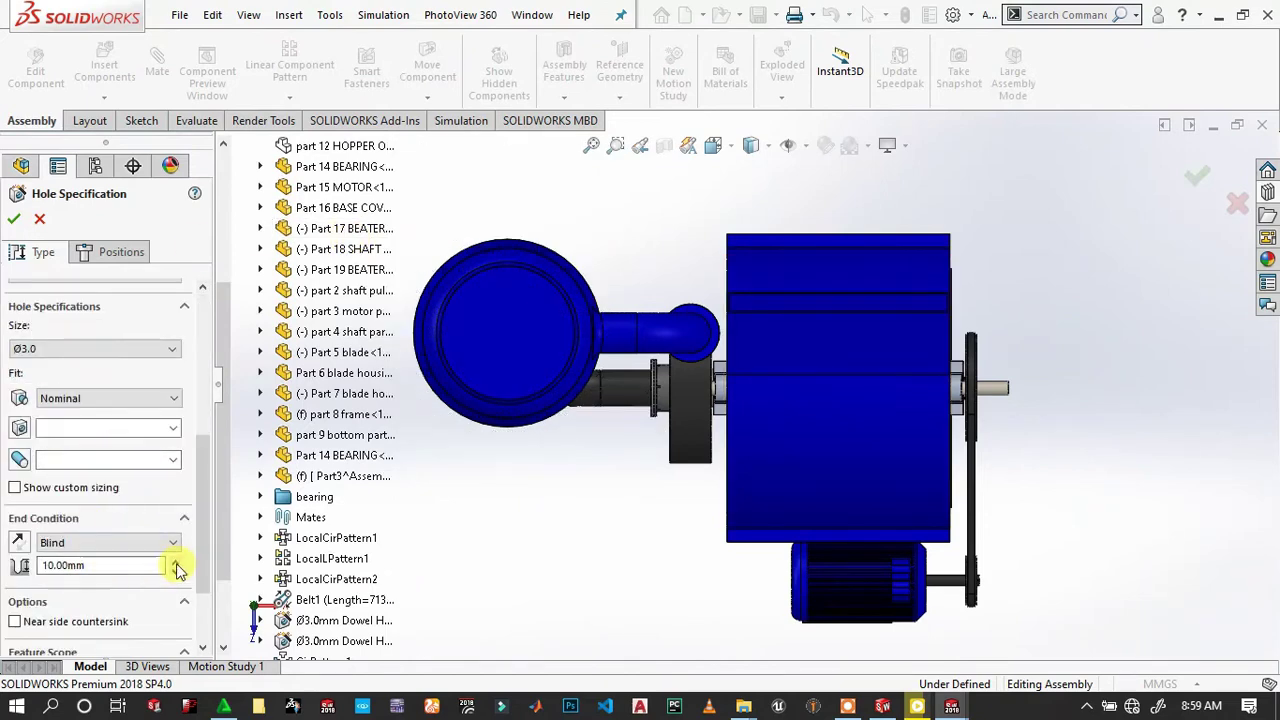
scroll(921, 492, down, 2)
click(121, 252)
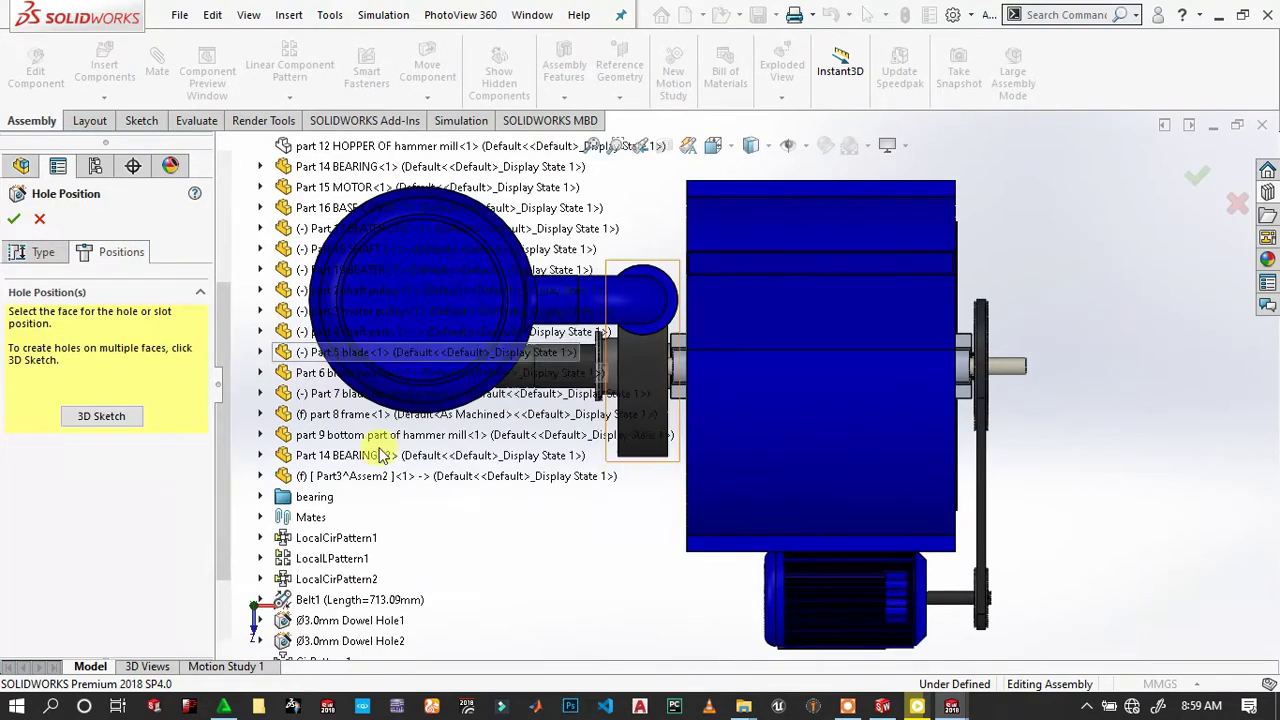
click(940, 548)
scroll(900, 390, down, 2)
scroll(870, 370, down, 1)
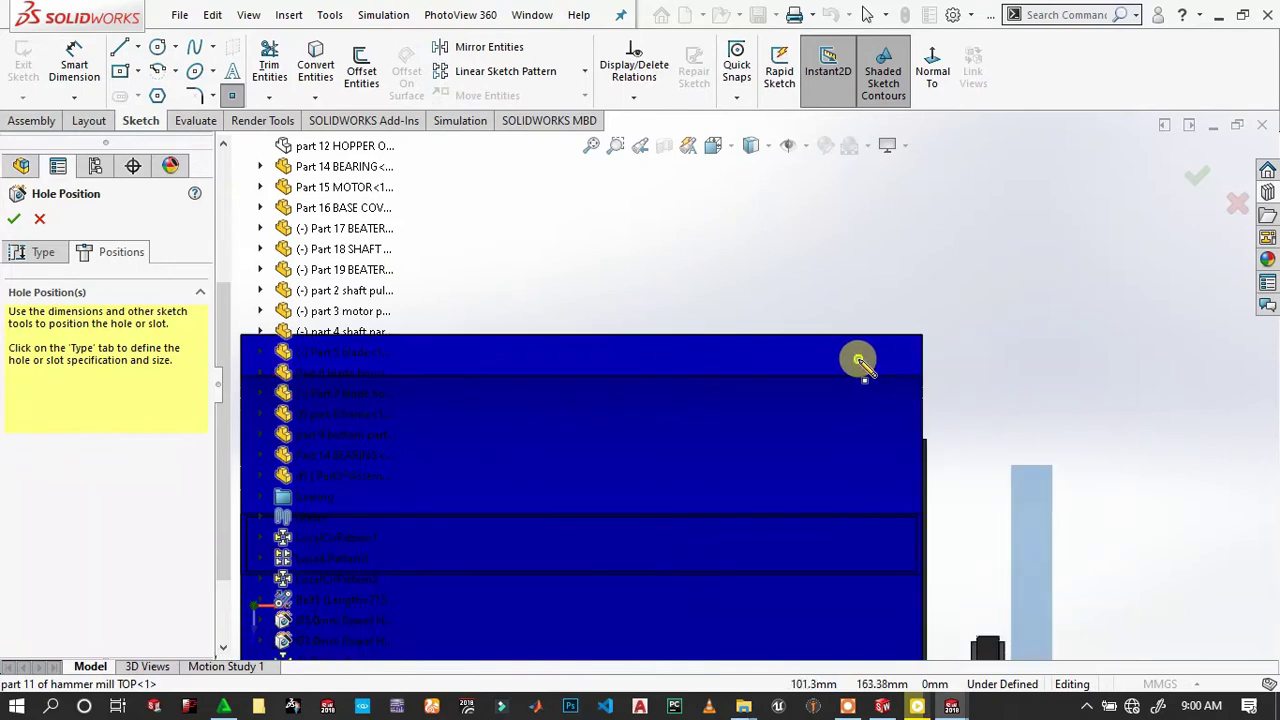
scroll(858, 362, up, 2)
scroll(675, 378, up, 2)
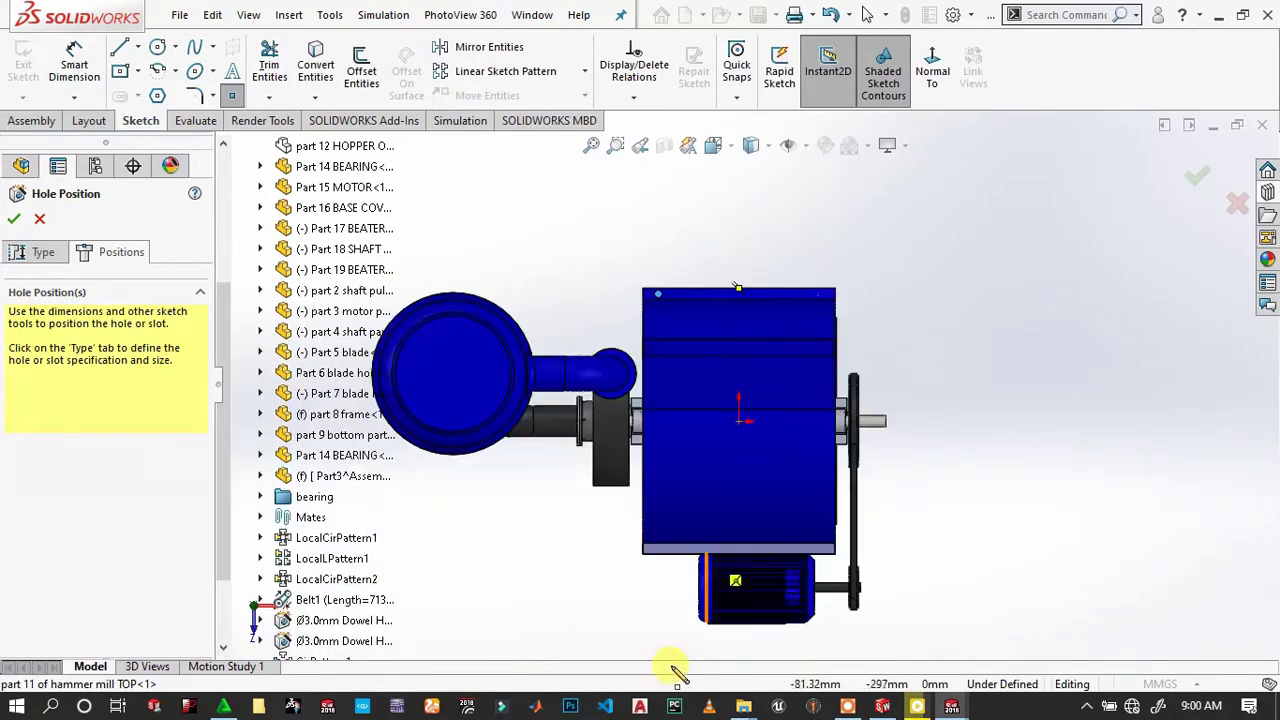
scroll(651, 531, down, 1)
scroll(651, 531, down, 2)
scroll(708, 503, down, 1)
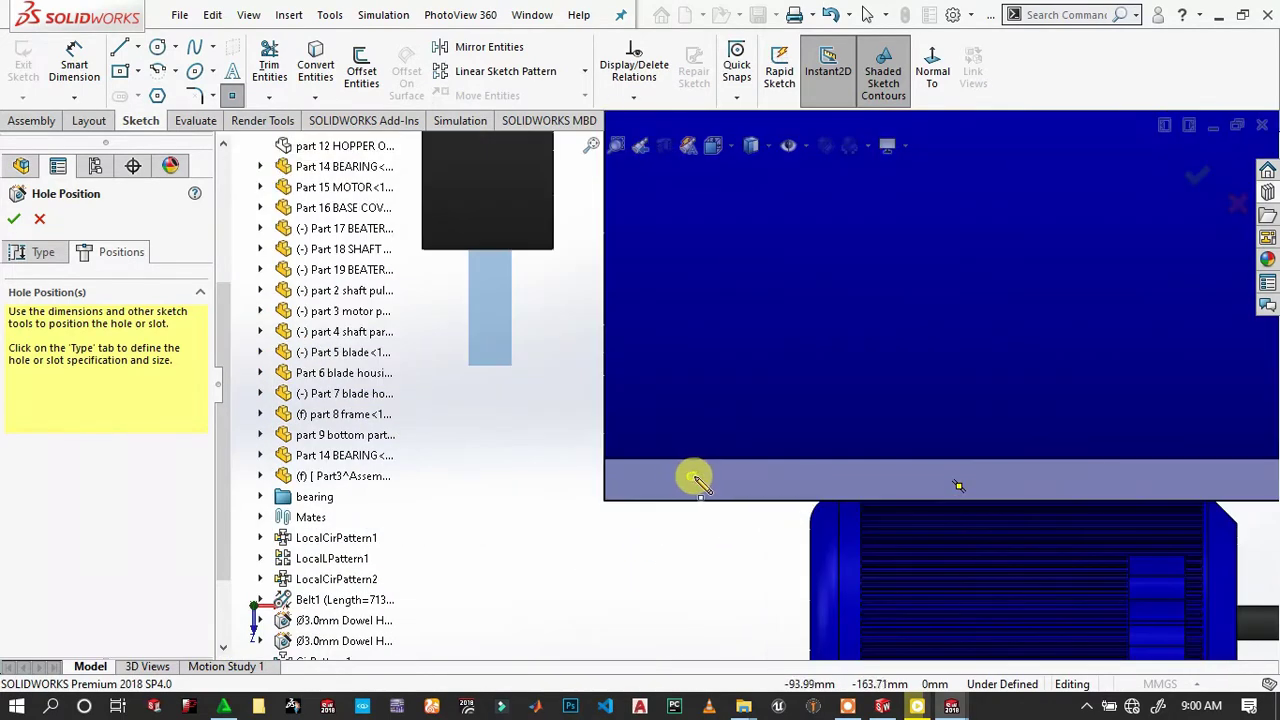
scroll(886, 451, up, 1)
scroll(922, 428, up, 2)
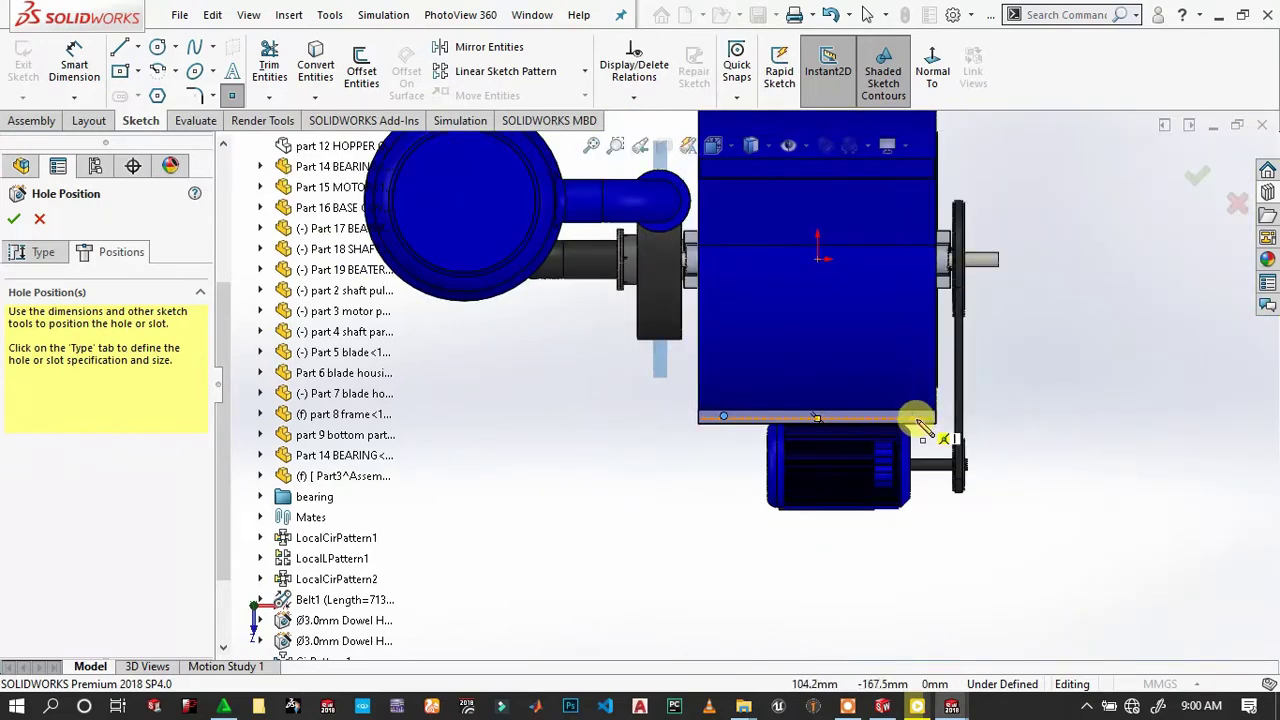
scroll(900, 420, down, 2)
scroll(860, 410, down, 3)
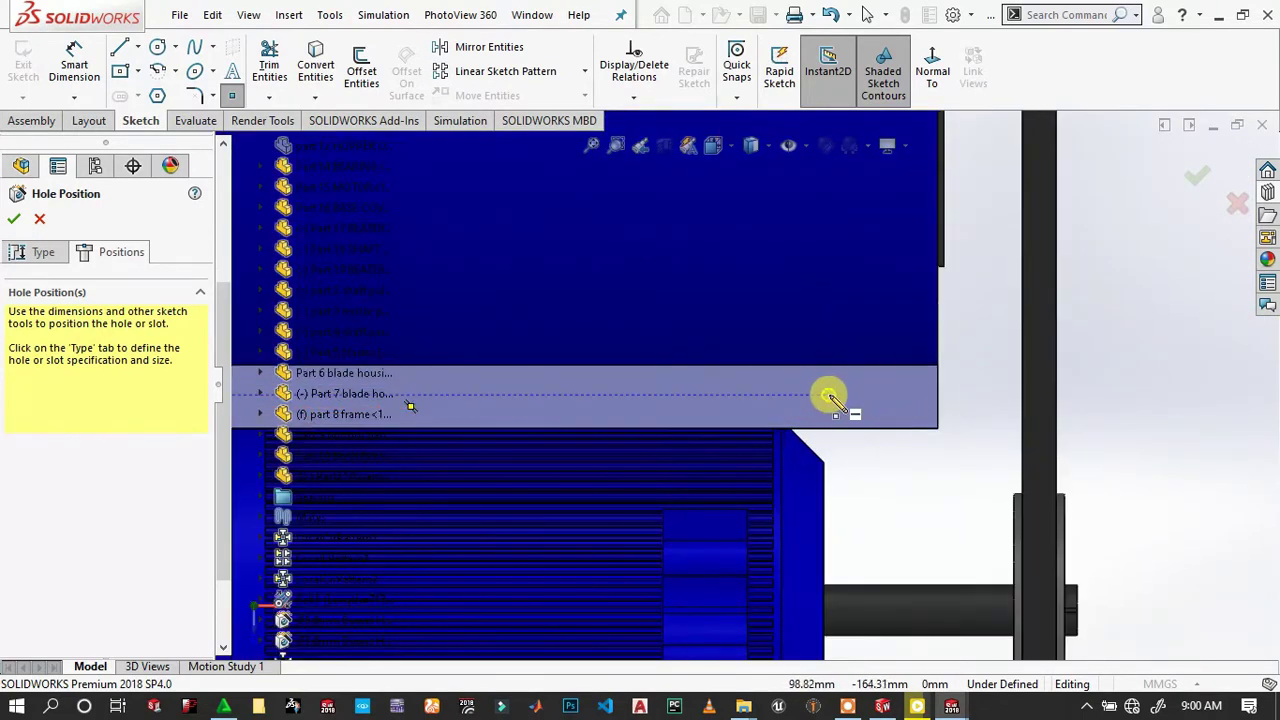
click(15, 220)
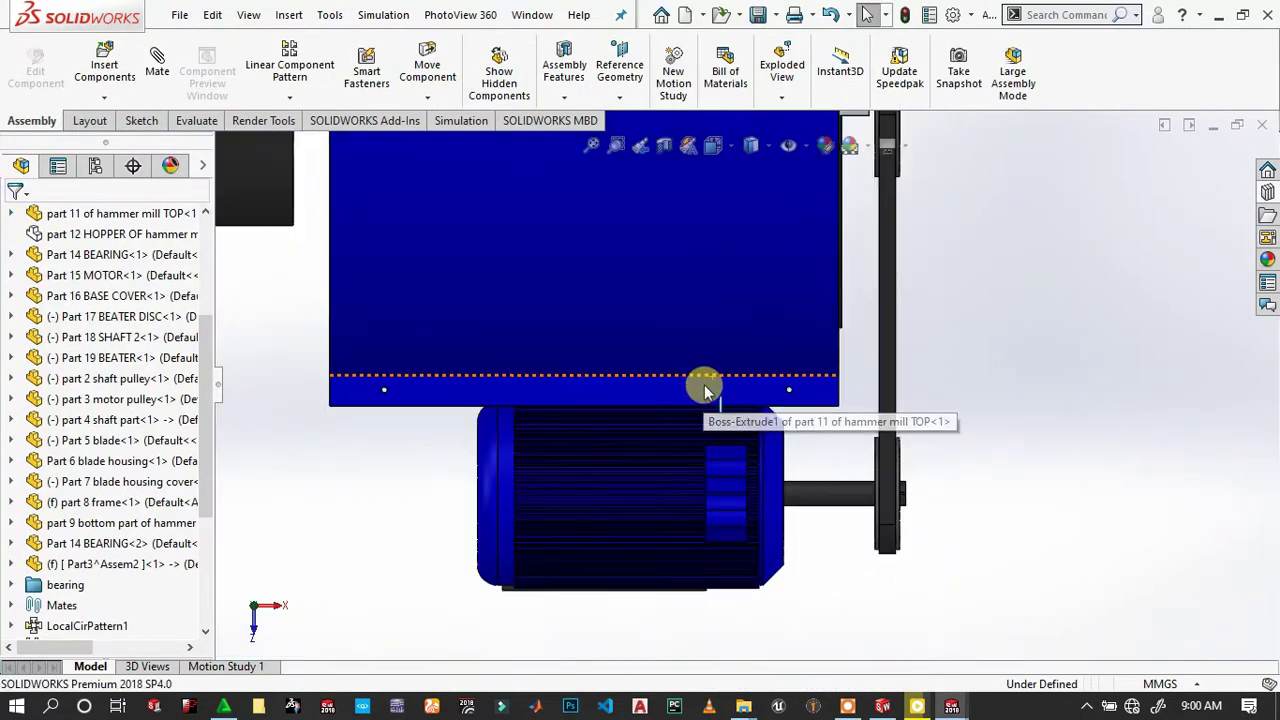
Orbit and zoom out to view the whole assembly, then select the hopper component.
mouse_move(704, 384)
middle_down()
mouse_move(673, 213)
mouse_move(620, 85)
mouse_move(537, 157)
mouse_move(571, 206)
mouse_move(583, 200)
mouse_move(545, 205)
middle_up()
scroll(545, 205, up, 5)
scroll(1137, 294, down, 3)
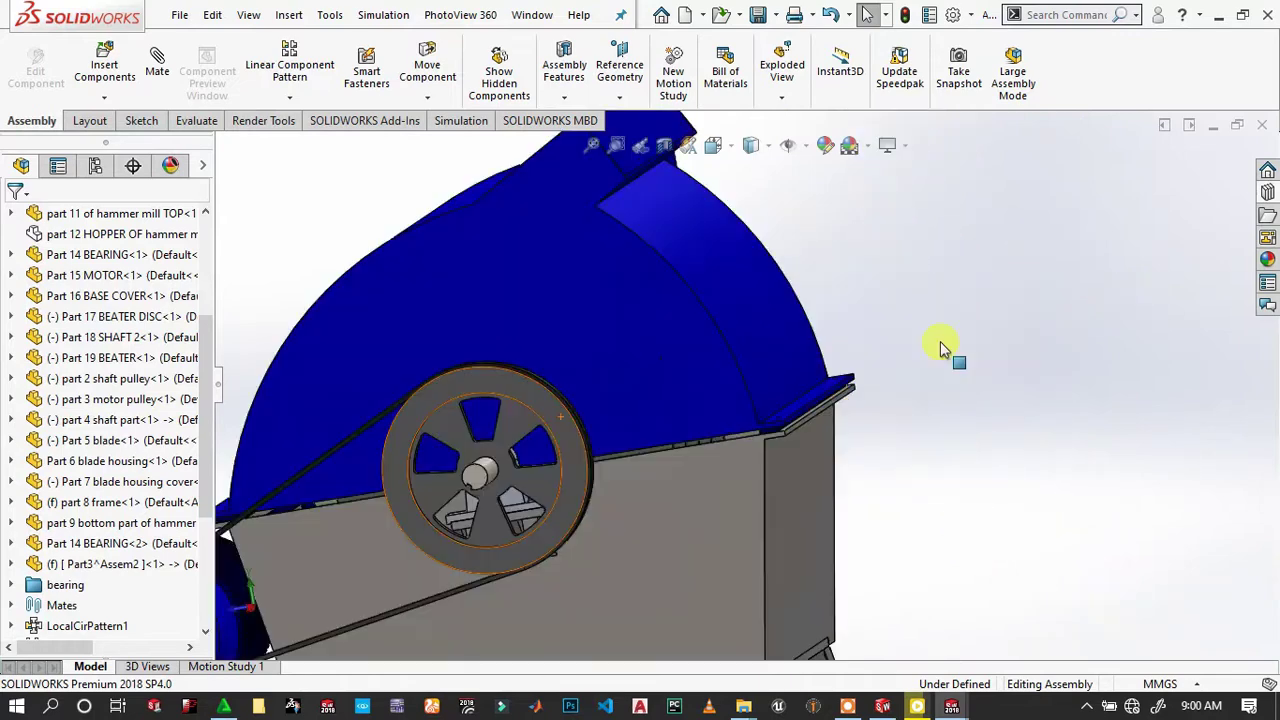
scroll(943, 349, down, 3)
mouse_move(623, 524)
middle_down()
mouse_move(560, 523)
mouse_move(545, 283)
mouse_move(543, 514)
mouse_move(594, 591)
mouse_move(515, 518)
middle_up()
scroll(529, 394, up, 3)
scroll(529, 394, up, 2)
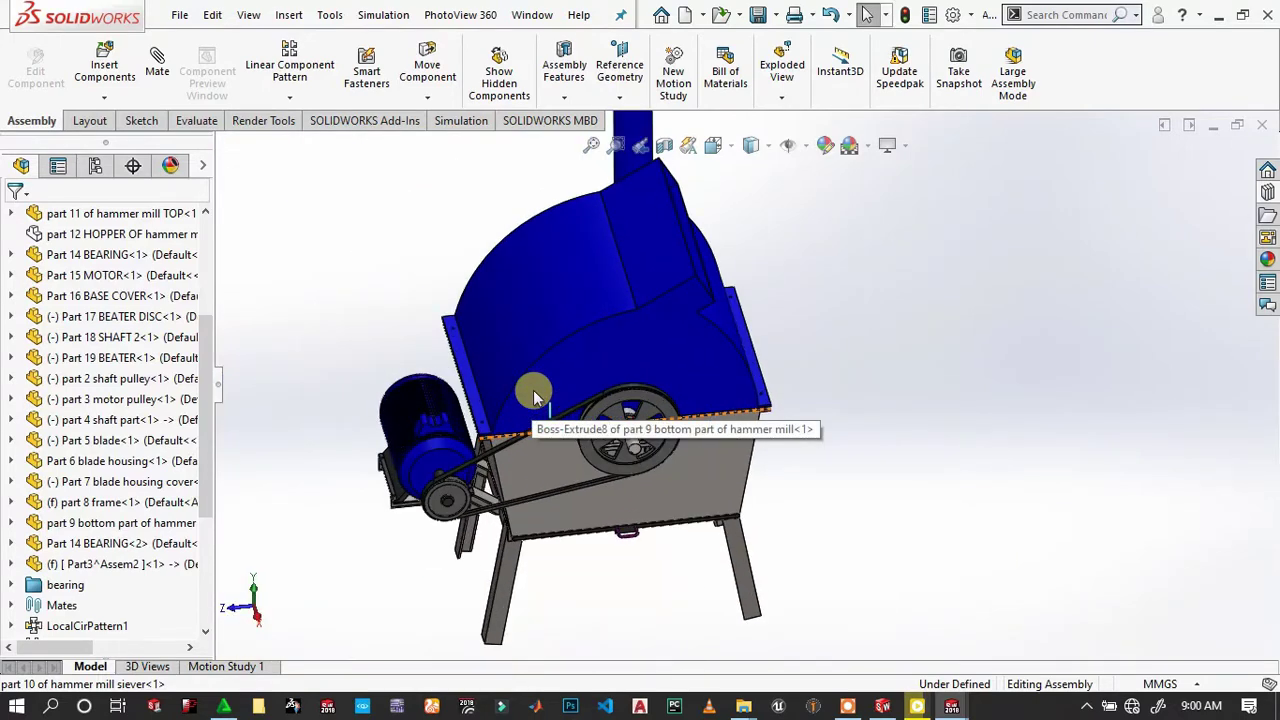
click(790, 215)
scroll(880, 222, up, 2)
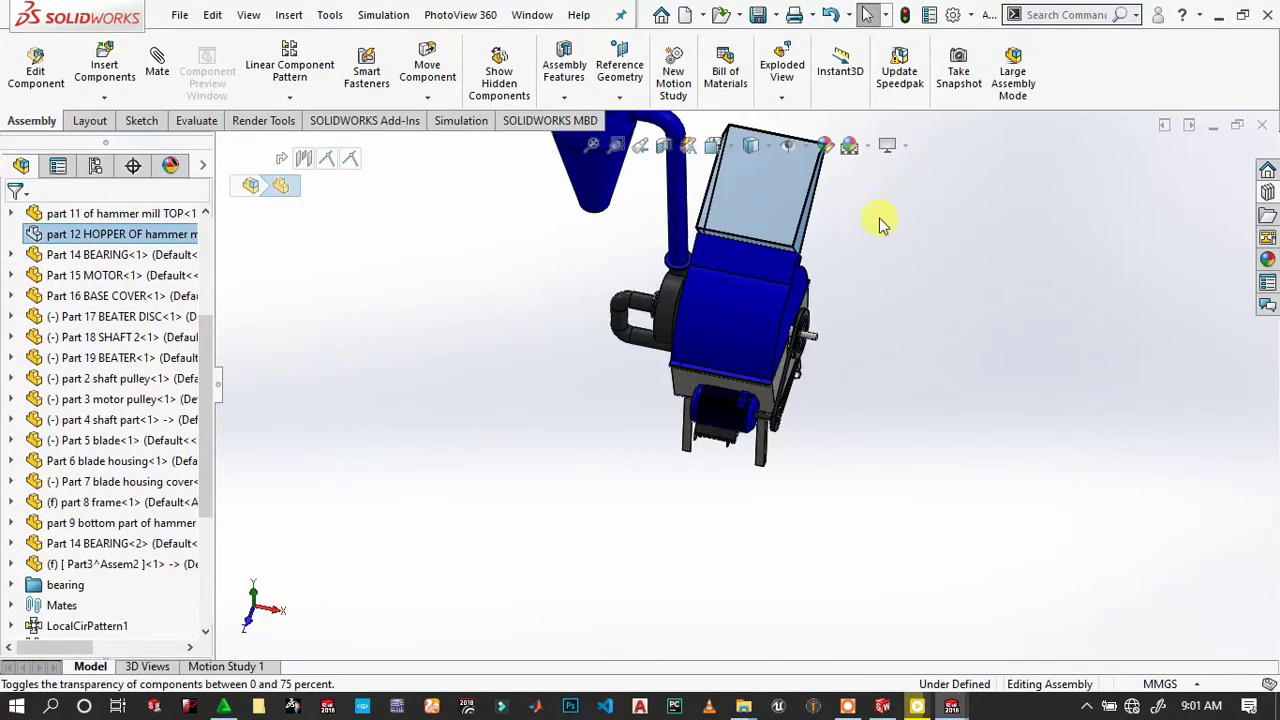
Show the hopper again and view the cyclone pipe's end flange face Normal To.
right_click(144, 238)
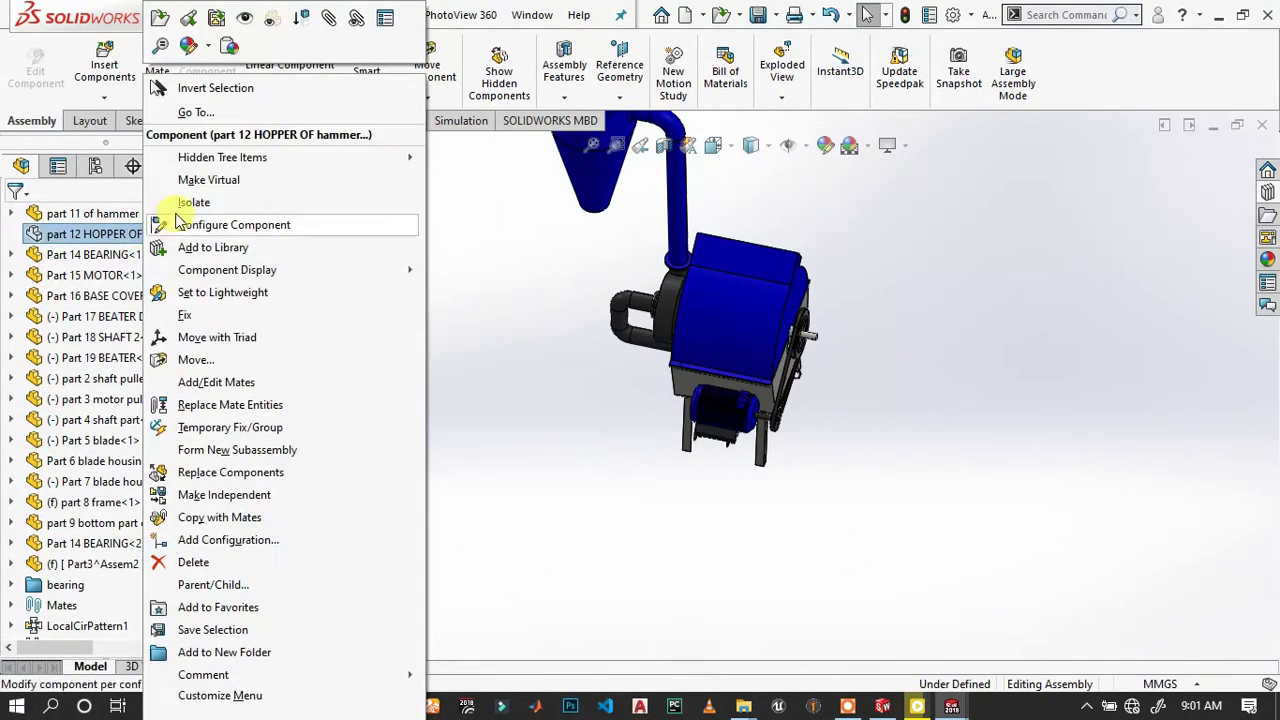
click(246, 19)
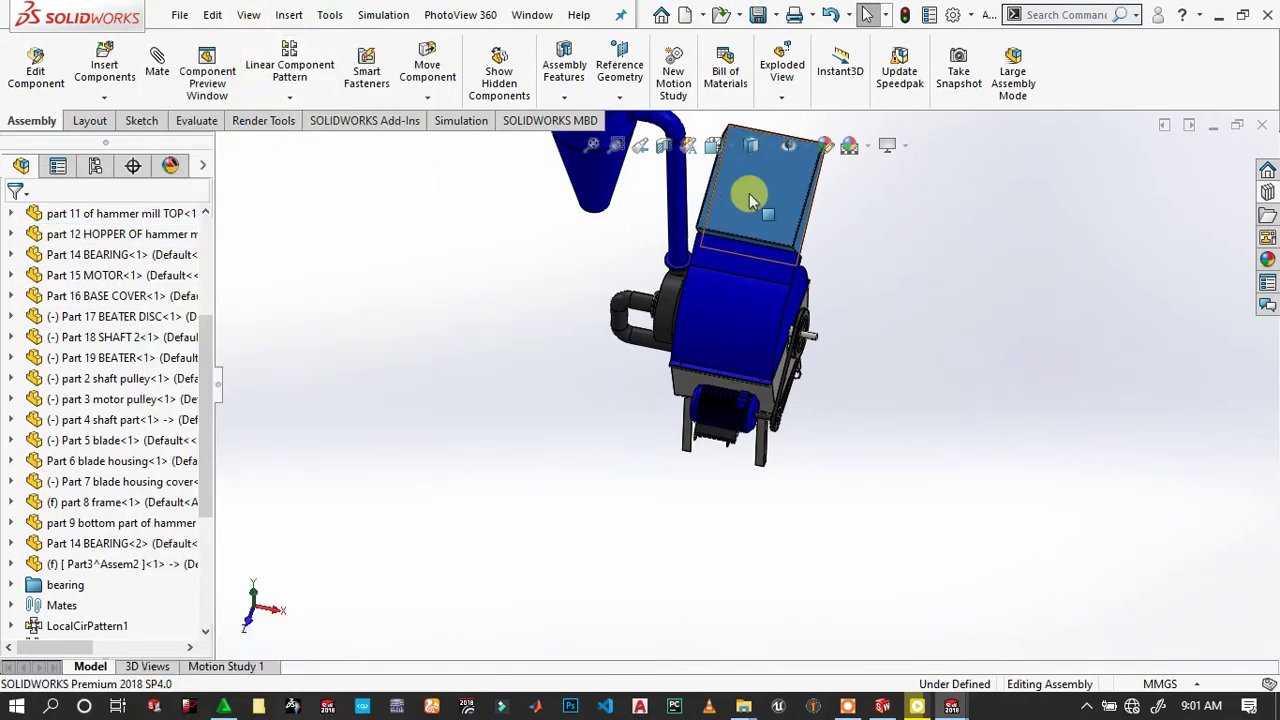
scroll(750, 197, down, 5)
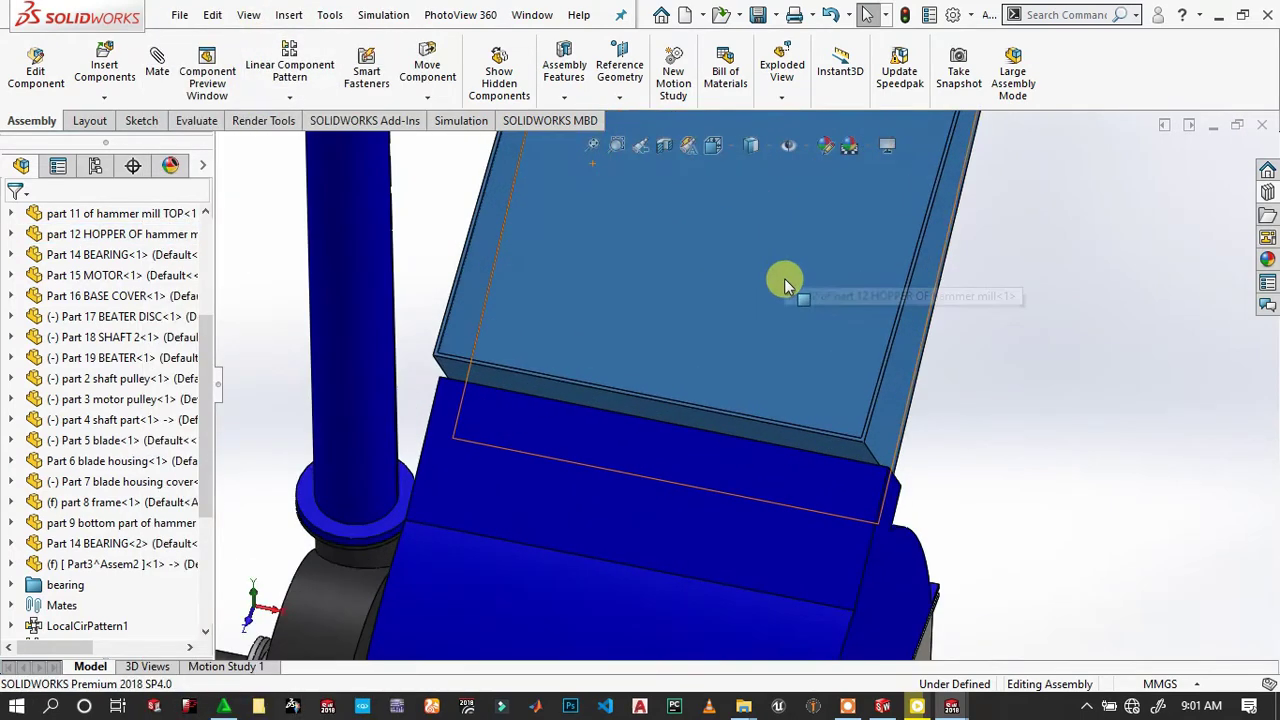
click(384, 530)
click(388, 520)
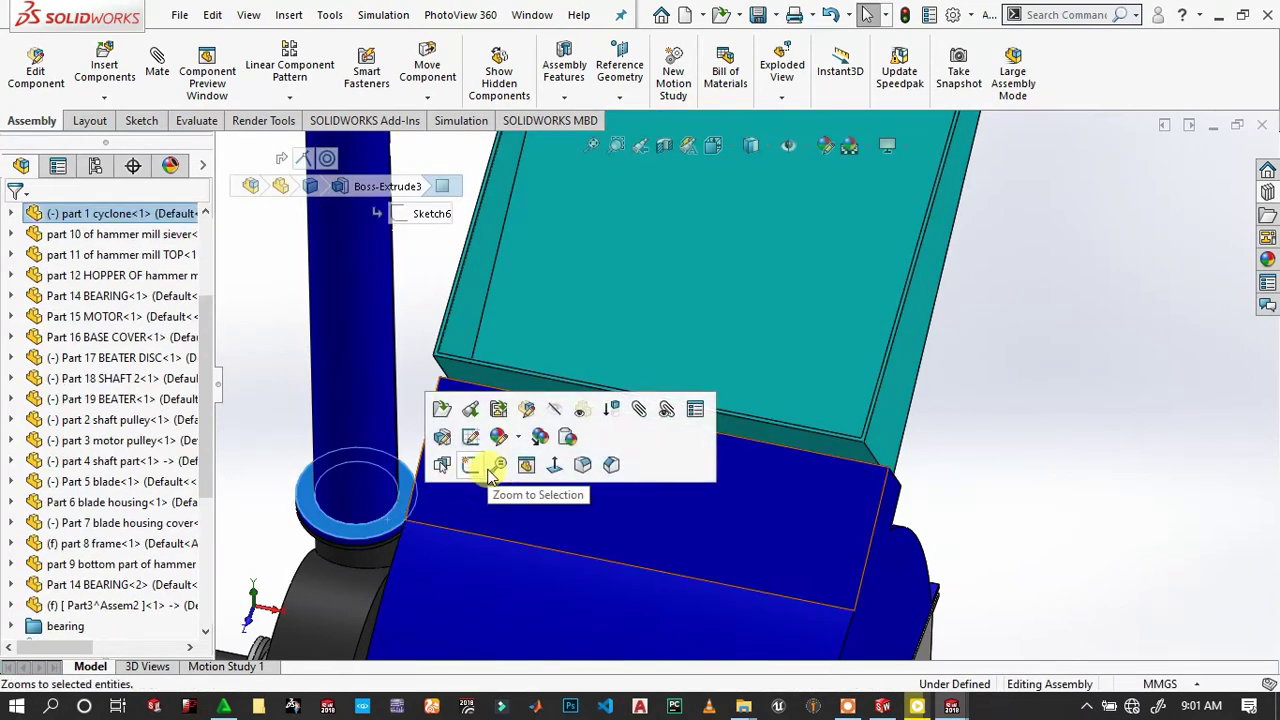
click(543, 462)
scroll(749, 366, down, 3)
scroll(700, 390, down, 2)
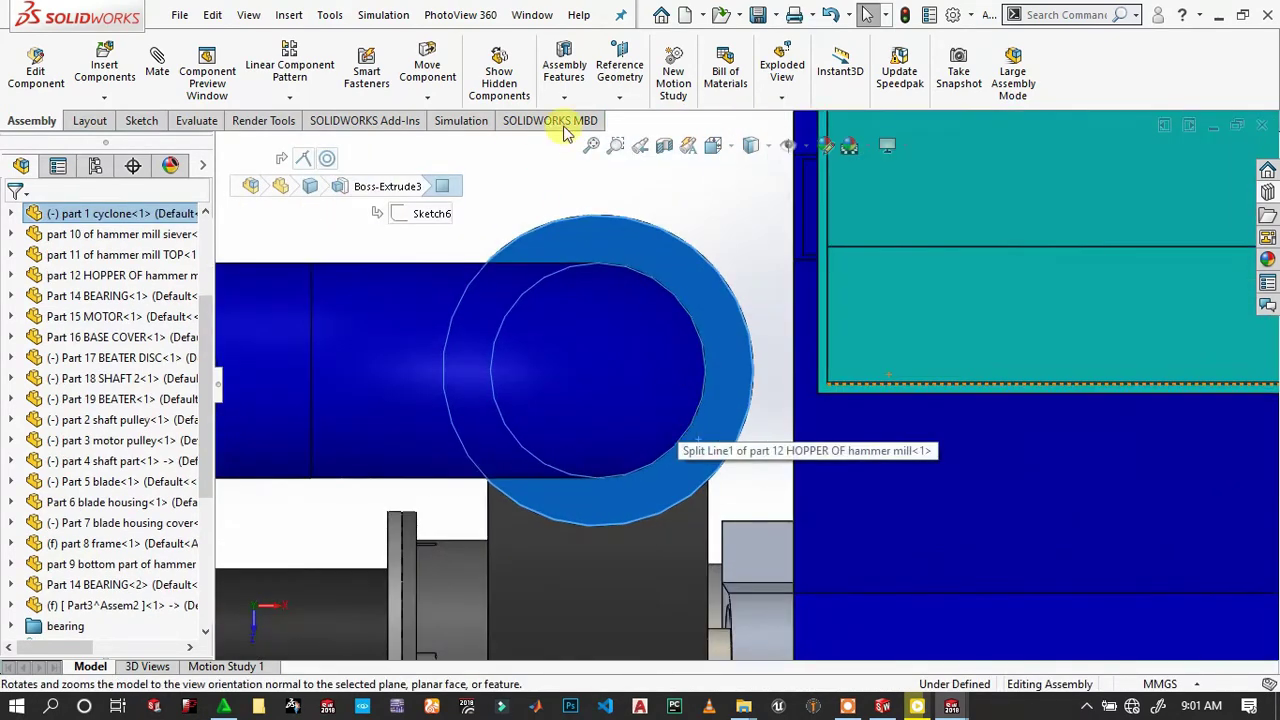
Add a Ø3.0 dowel hole (Dowel Hole6) on the cyclone pipe-end flange.
click(564, 97)
click(620, 180)
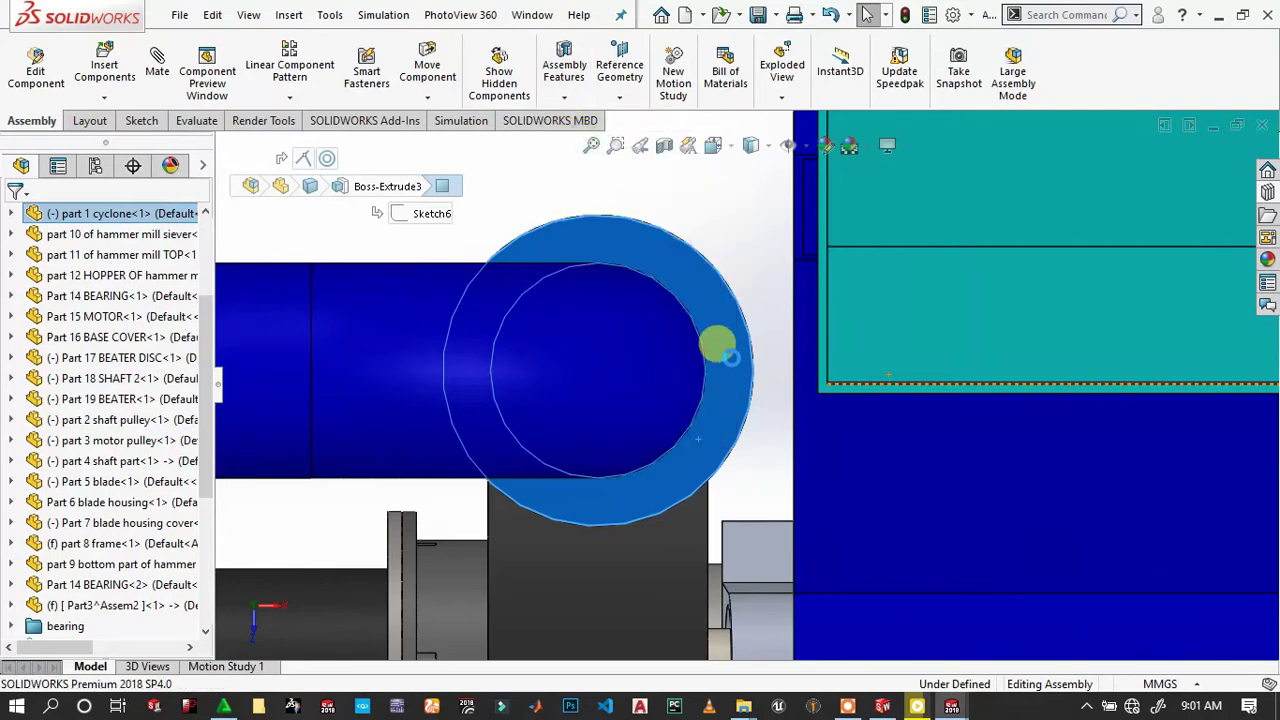
click(88, 251)
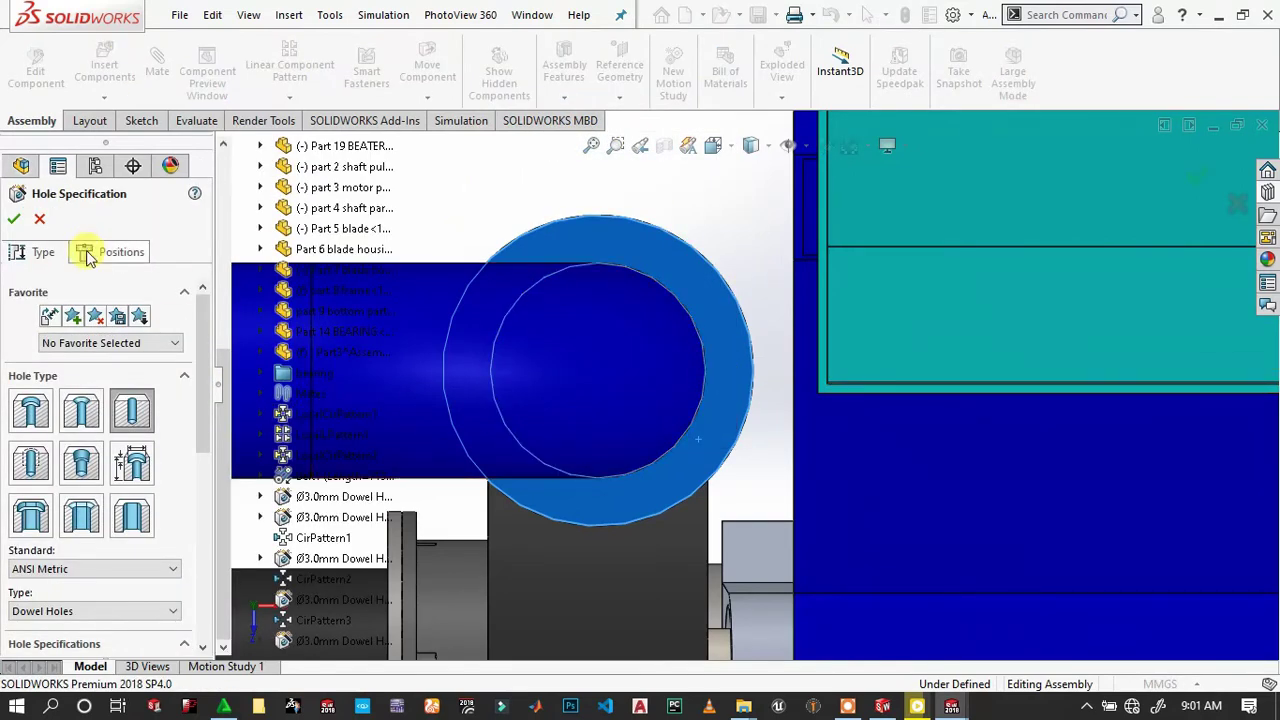
scroll(1070, 320, up, 5)
scroll(1045, 390, down, 2)
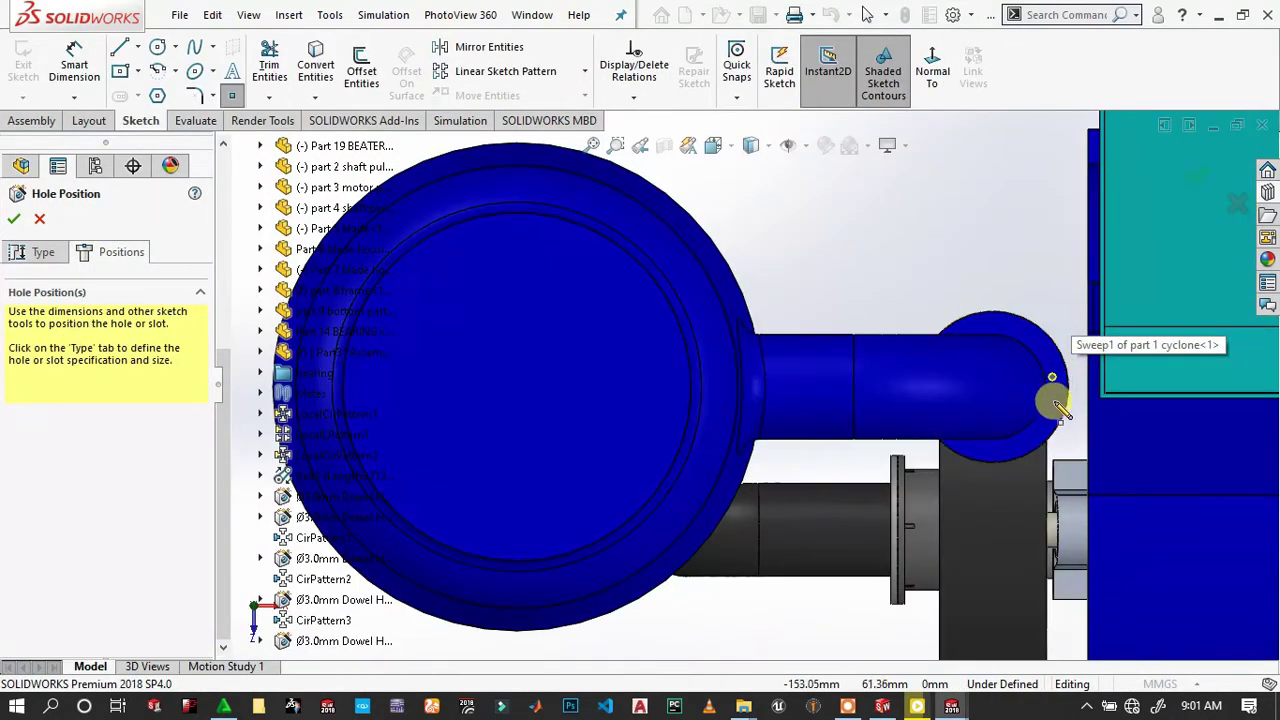
scroll(1025, 400, down, 2)
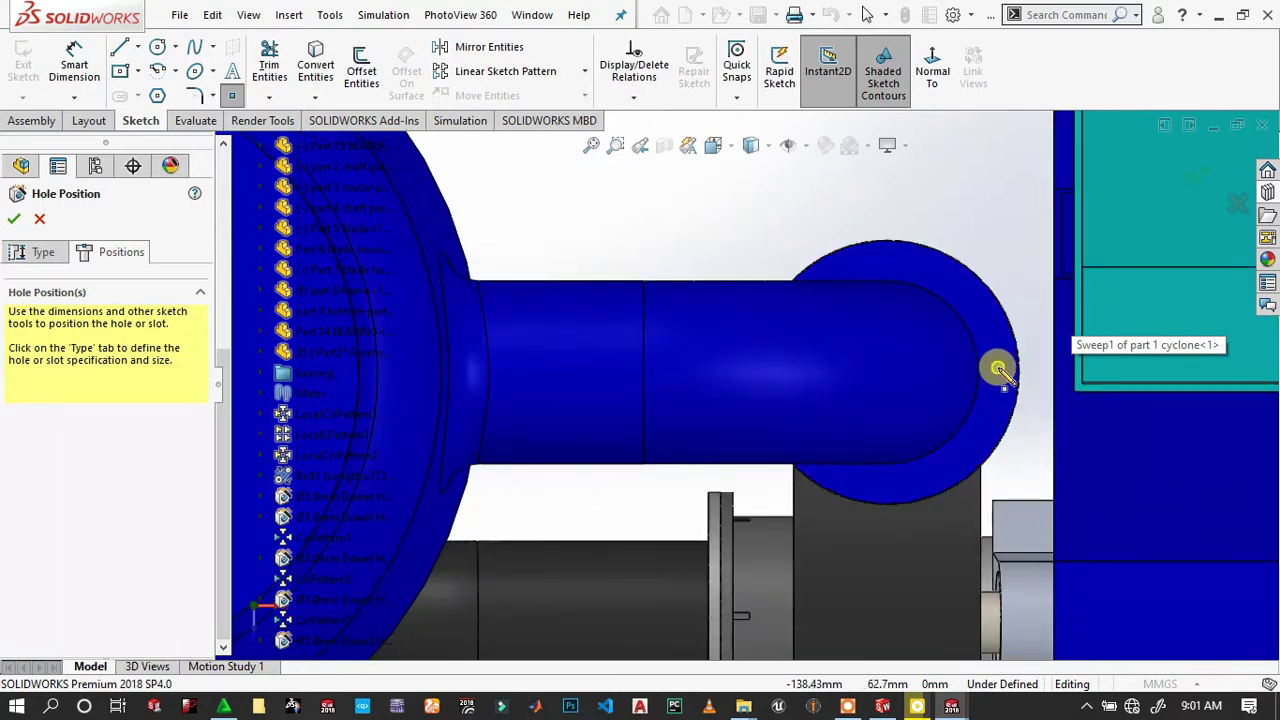
click(998, 370)
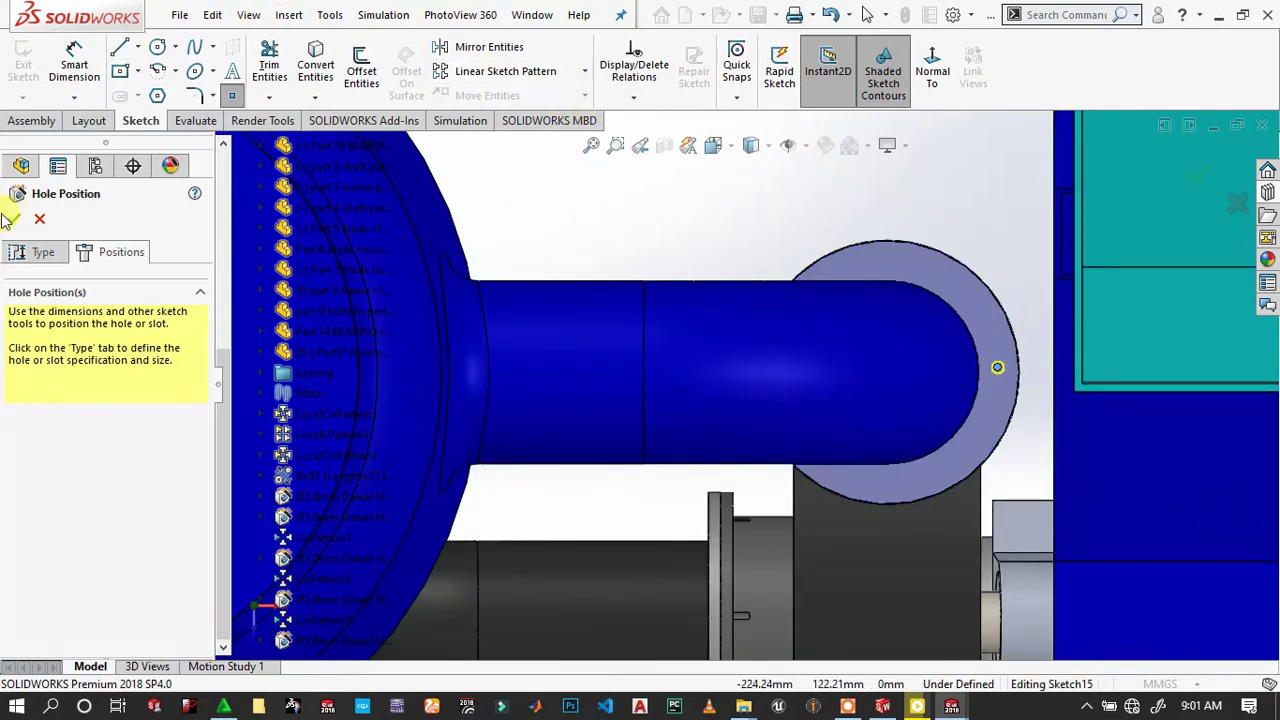
key(Return)
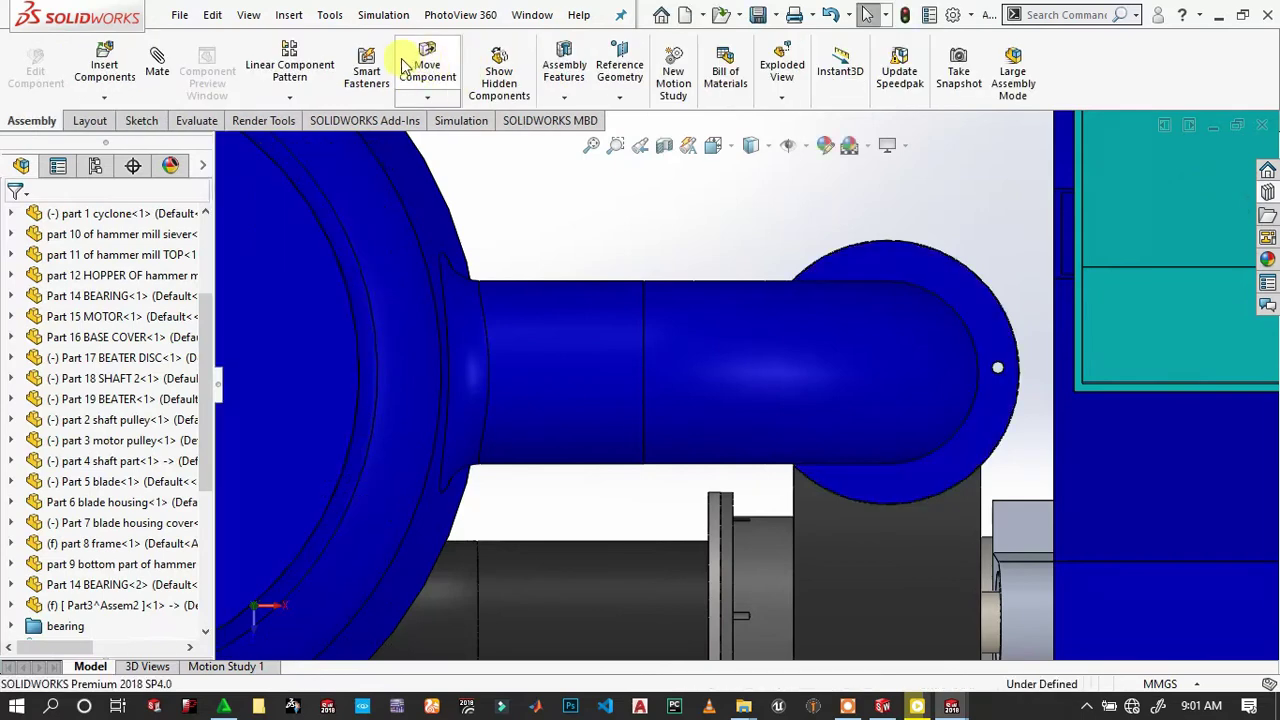
Circular-pattern Dowel Hole6 into 5 instances around the flange's circular edge.
click(560, 98)
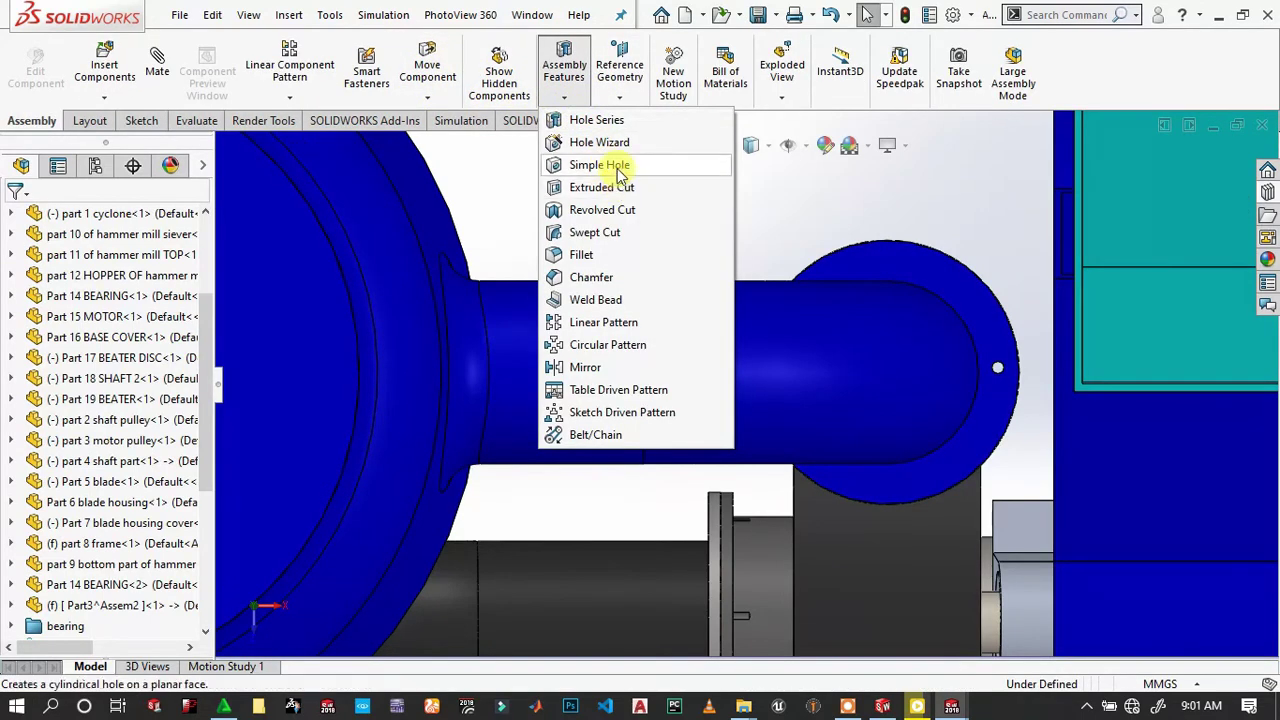
click(601, 350)
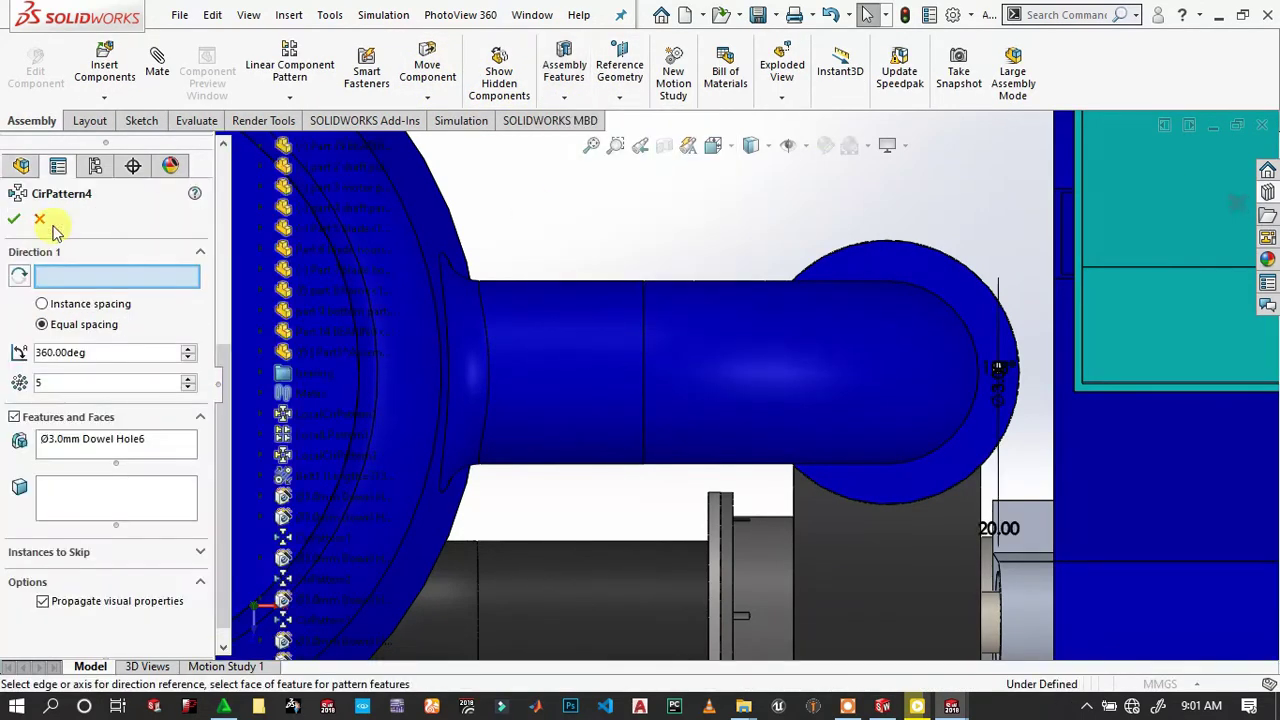
click(903, 242)
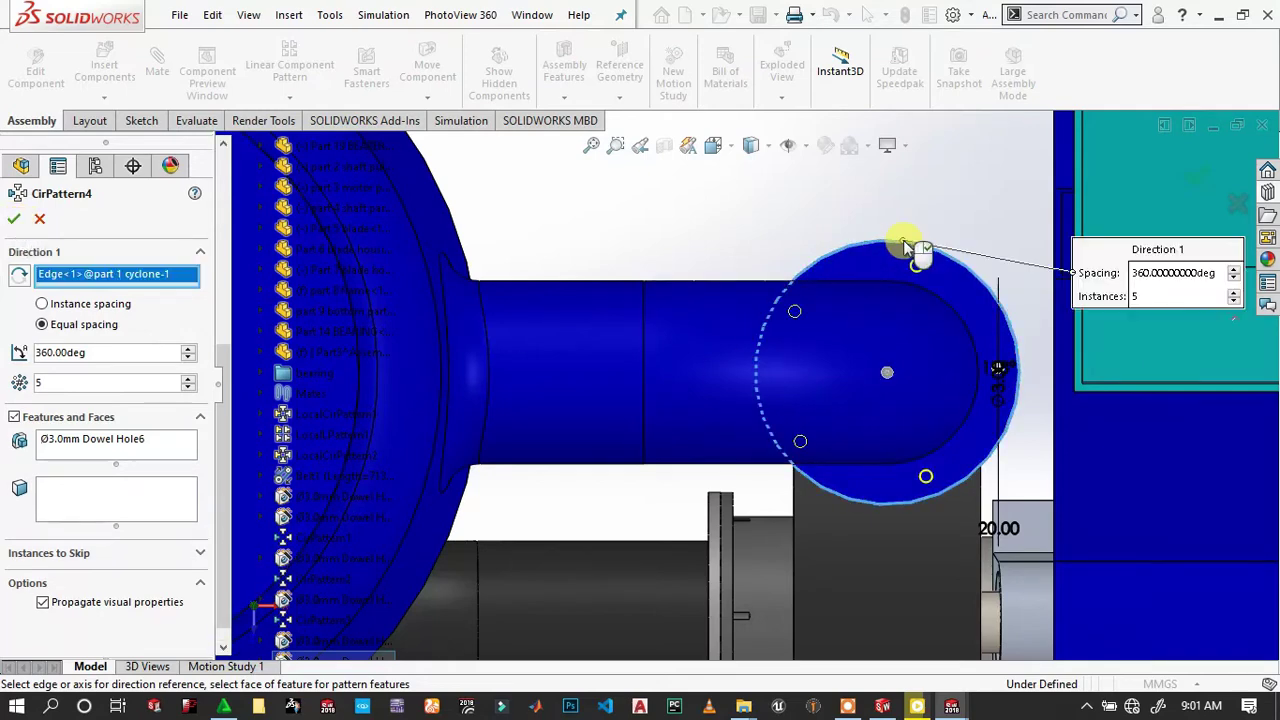
click(15, 220)
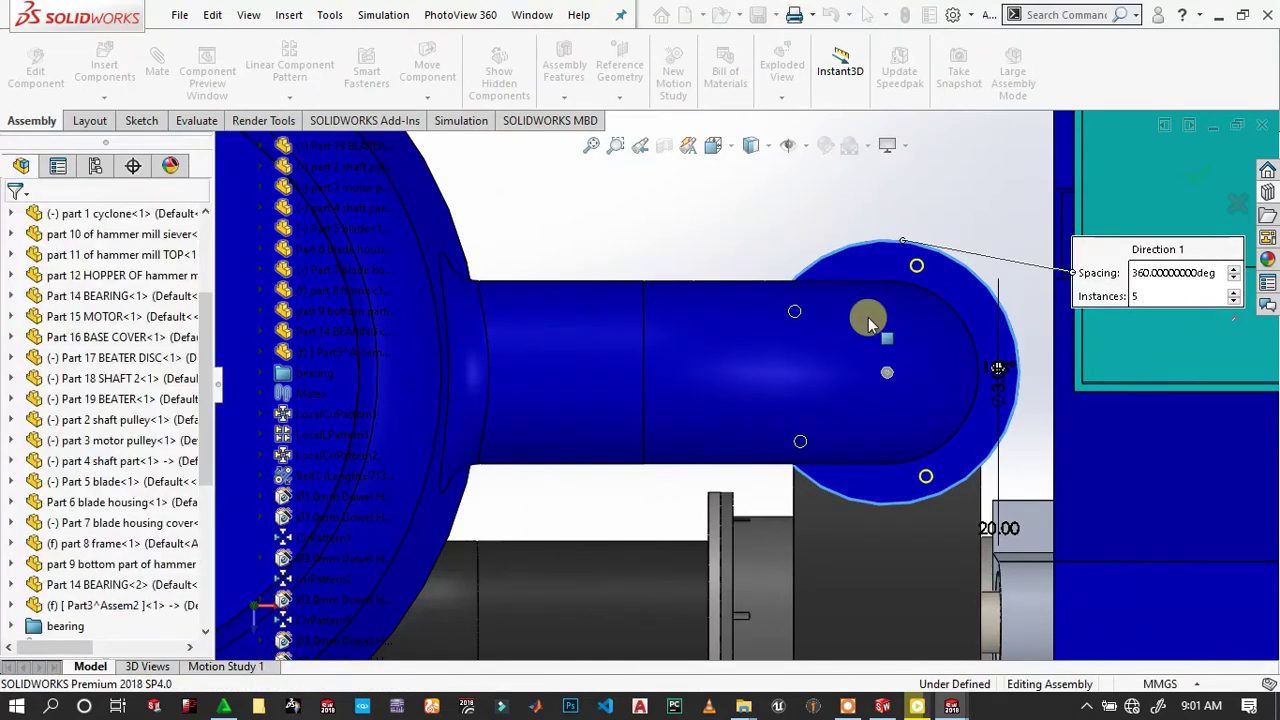
Switch to the Isometric view and zoom in on the hole in the frame's angle iron.
key(f)
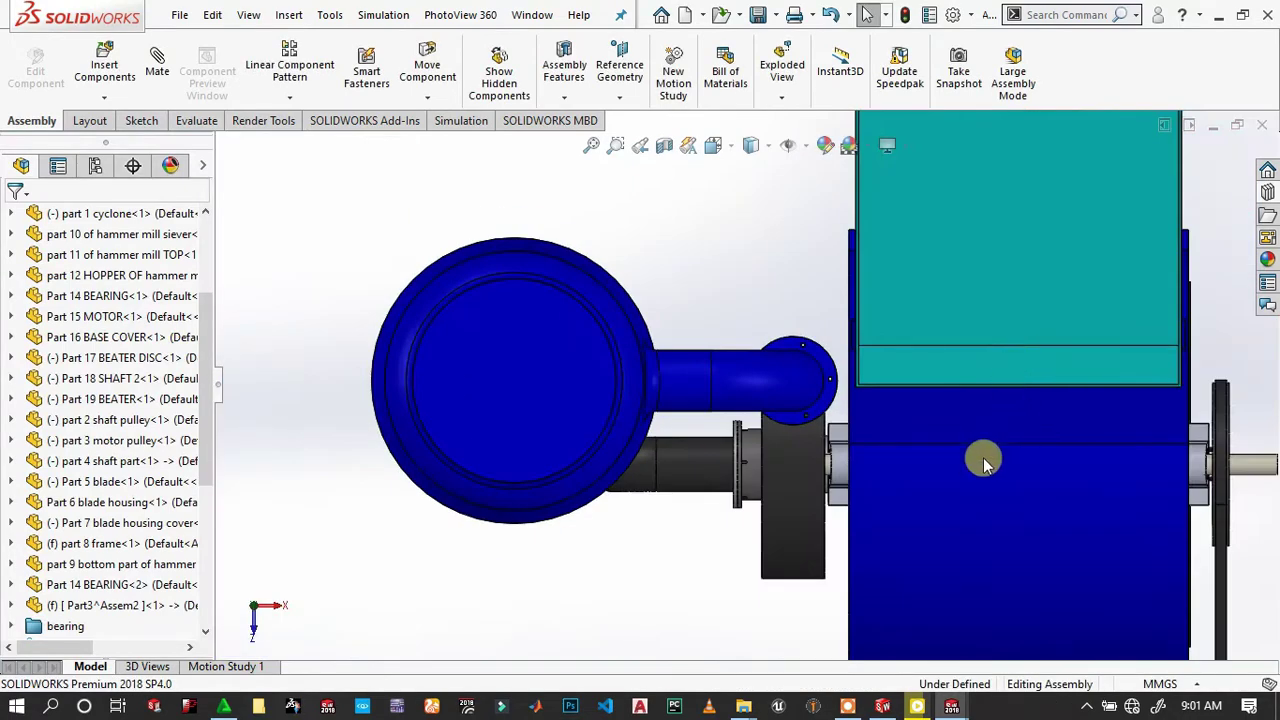
mouse_move(1025, 362)
middle_down()
mouse_move(993, 268)
mouse_move(978, 362)
mouse_move(779, 297)
middle_up()
scroll(779, 297, up, 3)
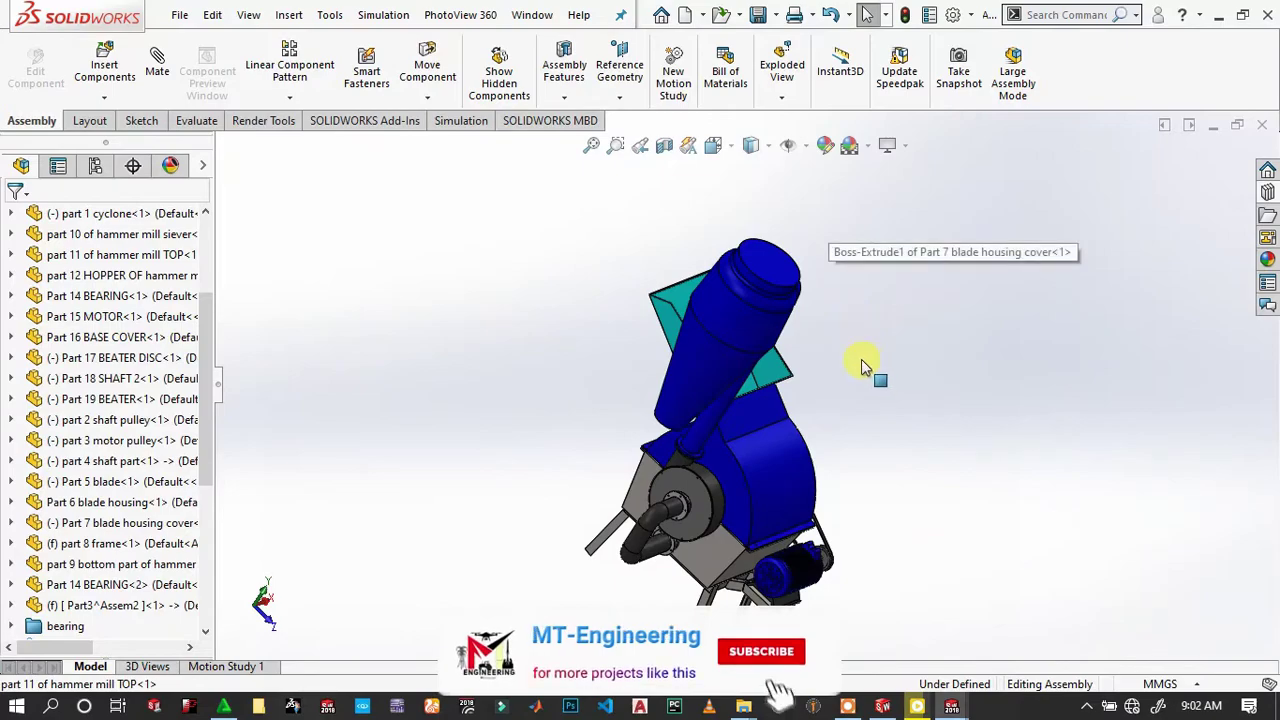
key(space)
click(660, 328)
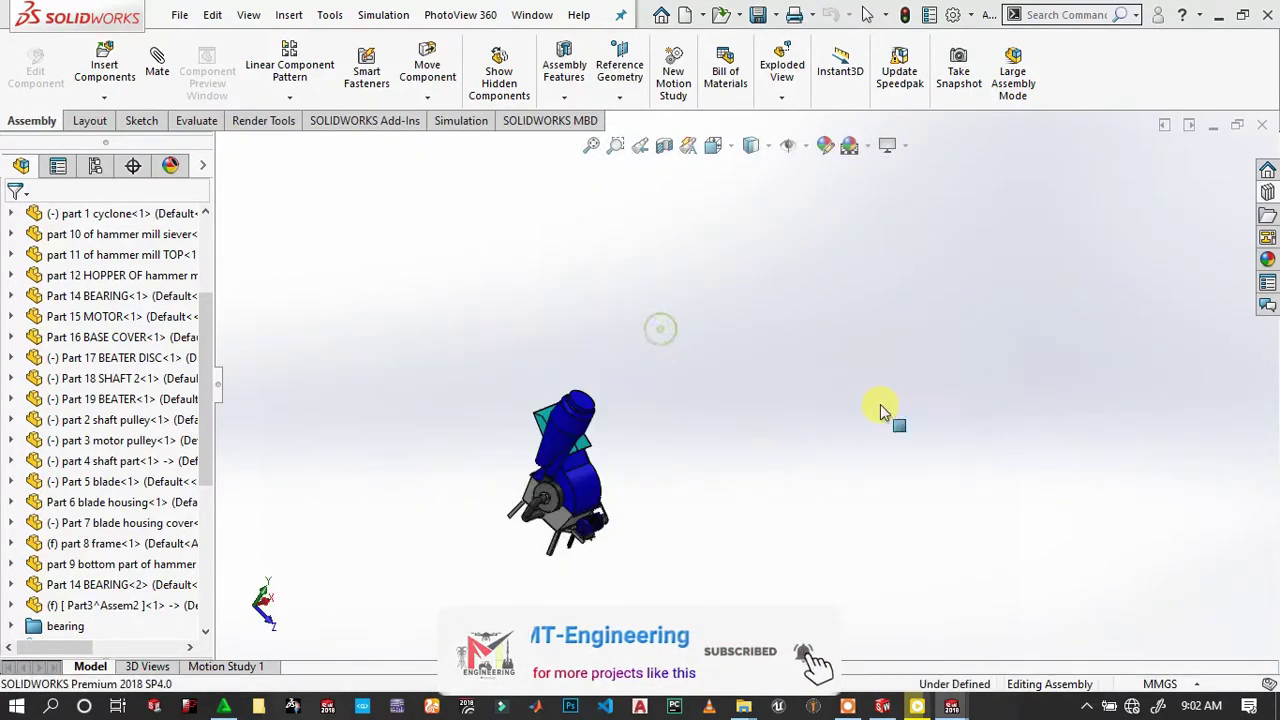
scroll(806, 428, down, 3)
scroll(829, 491, down, 2)
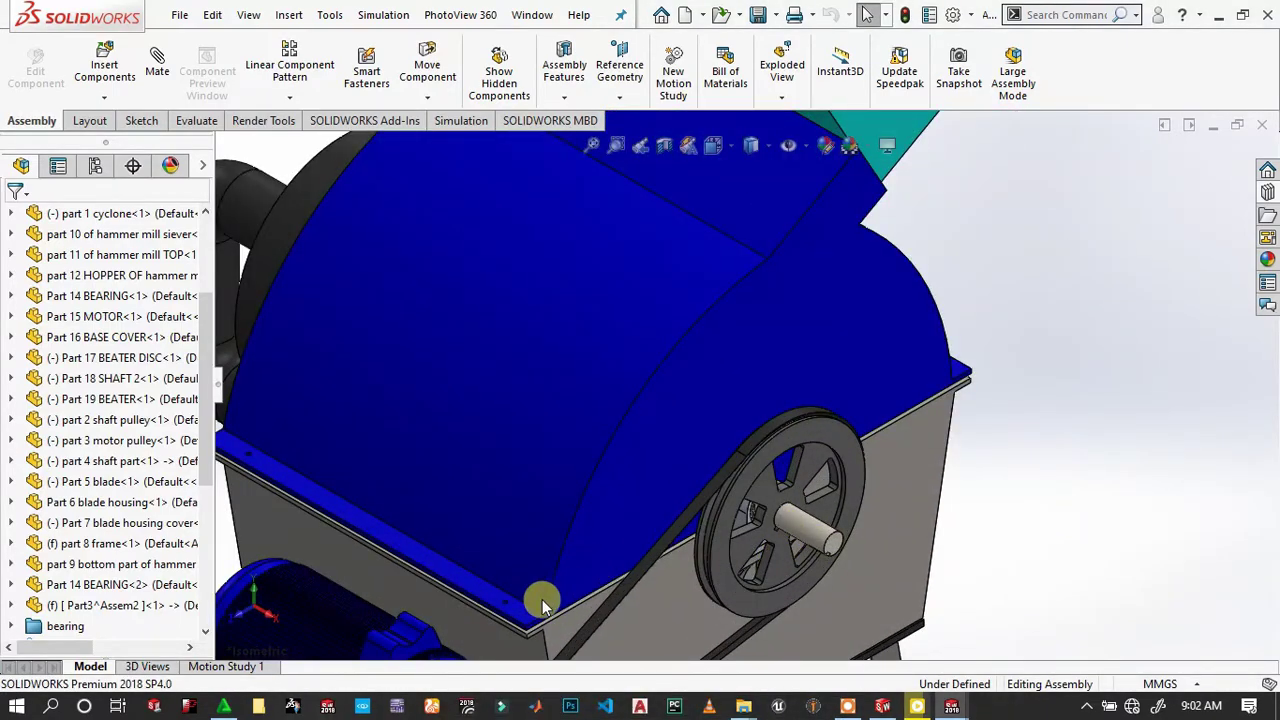
scroll(528, 600, up, 3)
scroll(630, 520, down, 2)
scroll(743, 394, down, 2)
scroll(765, 375, down, 2)
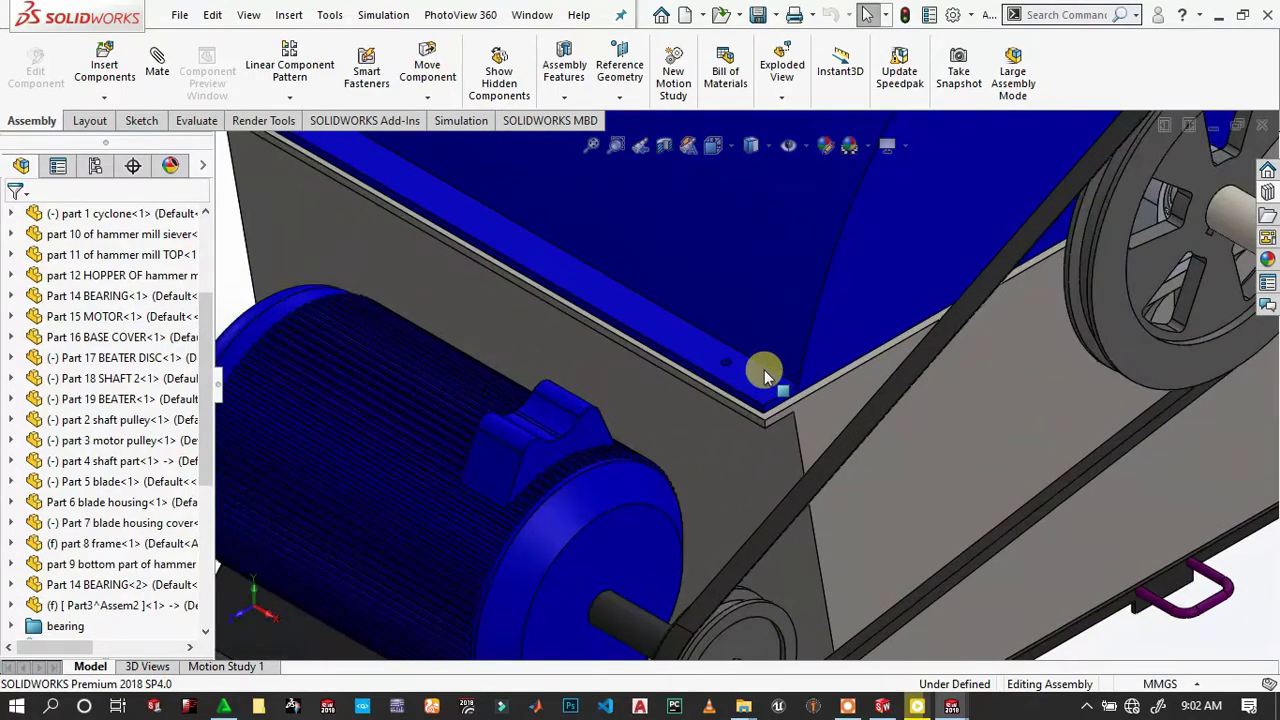
scroll(540, 540, up, 3)
scroll(760, 500, down, 3)
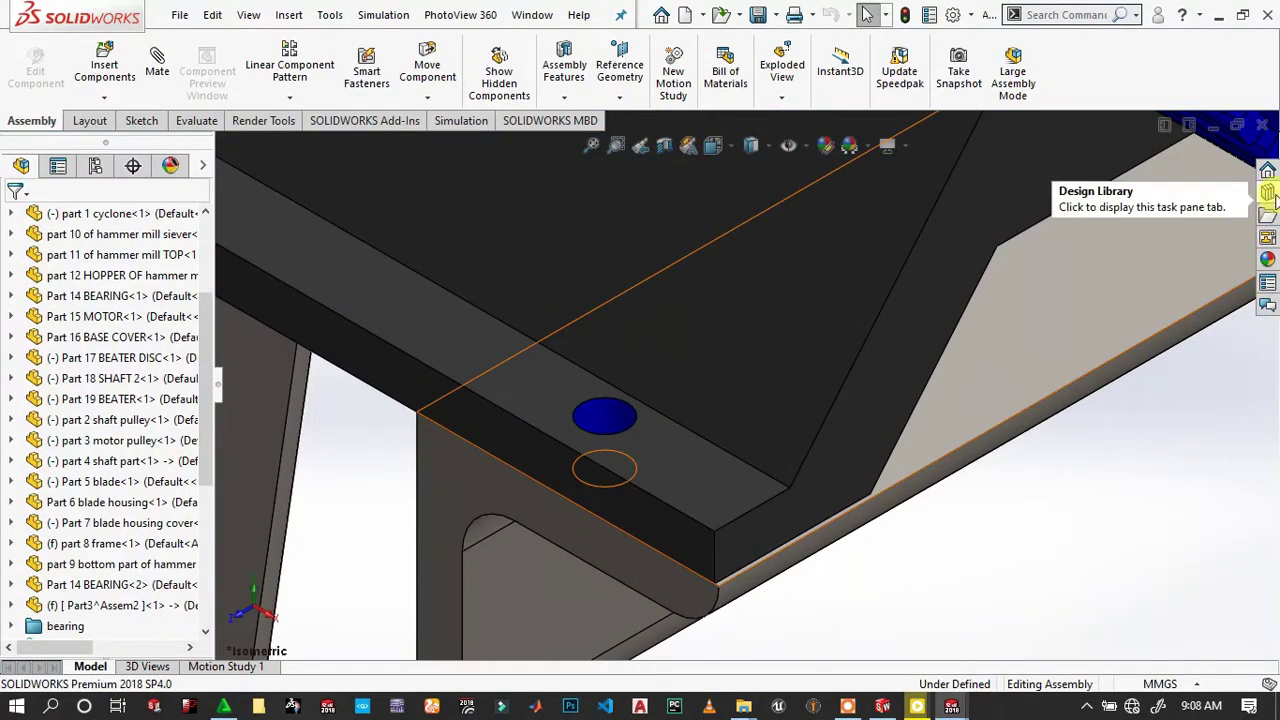
Drag the ANSI Metric Hex Flange Screw from Toolbox Machine Screws to the frame hole.
click(1268, 193)
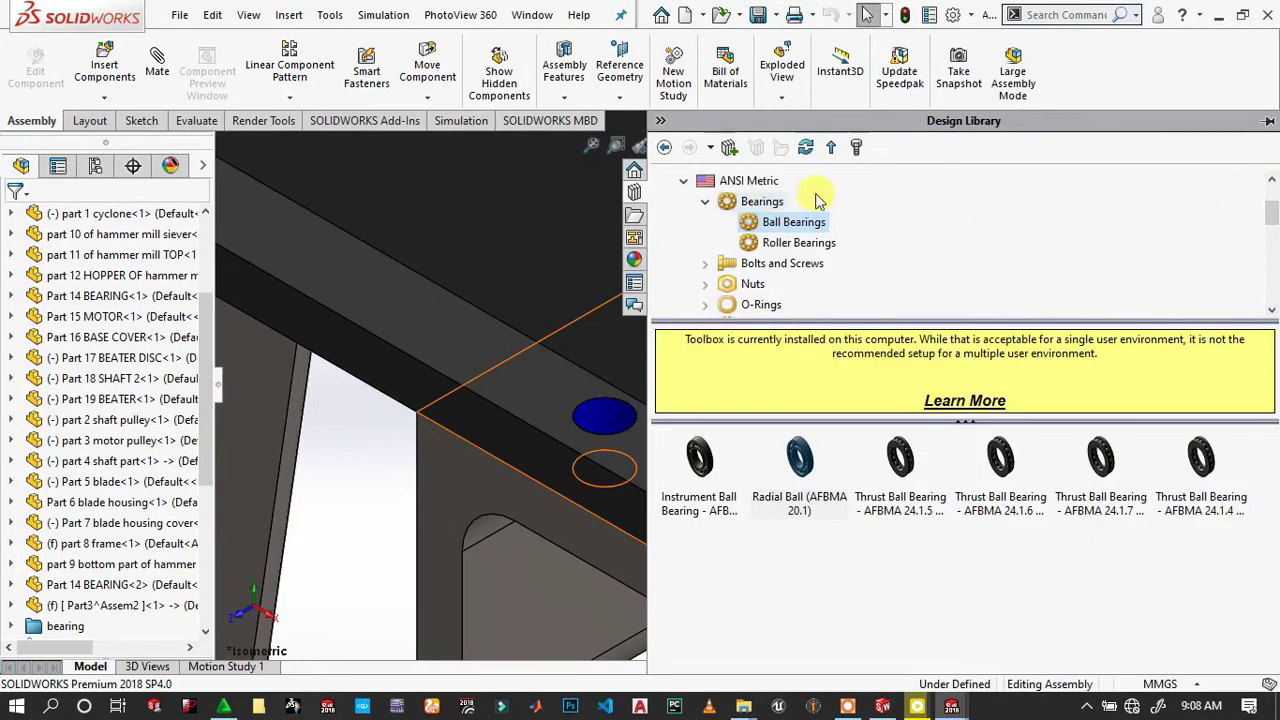
click(784, 264)
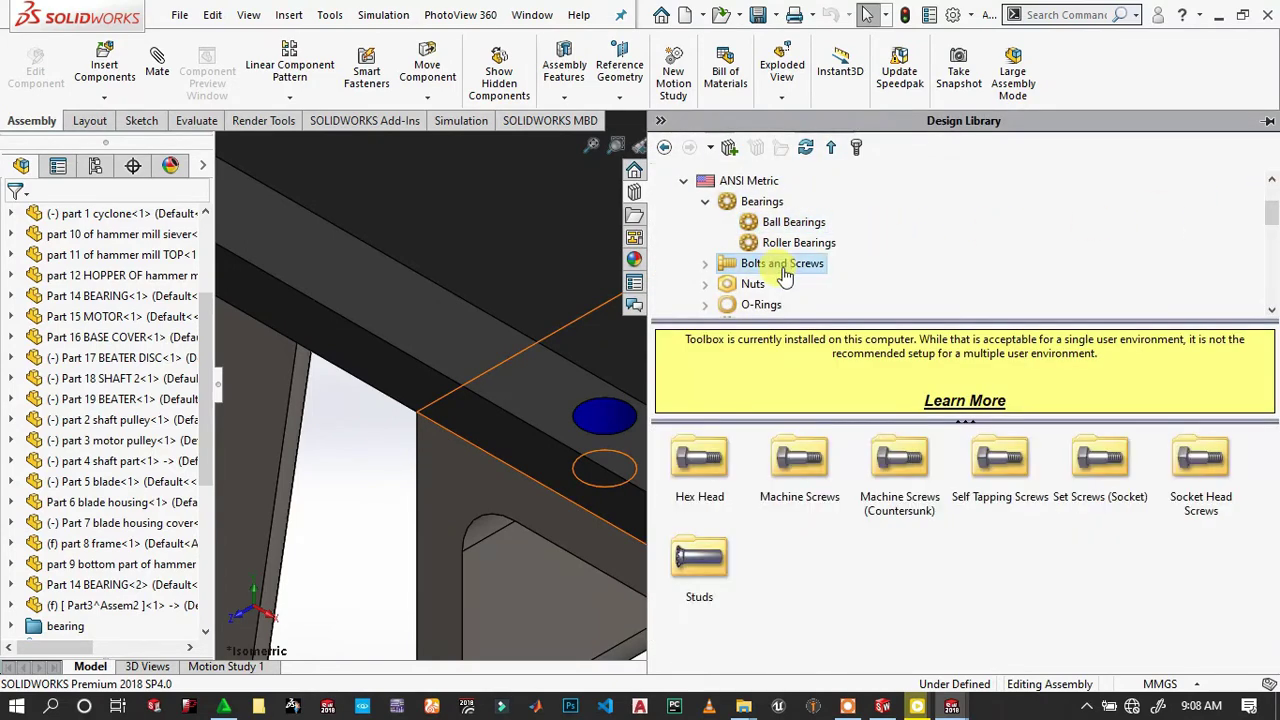
click(793, 465)
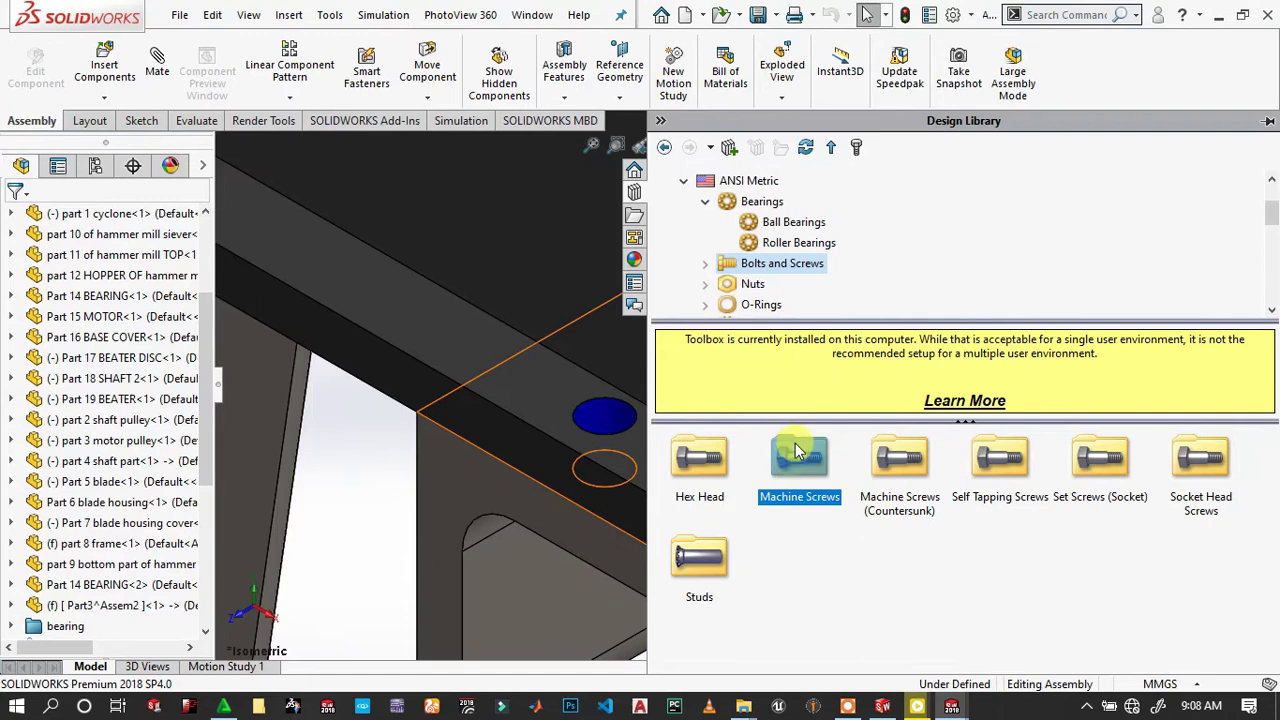
double_click(798, 456)
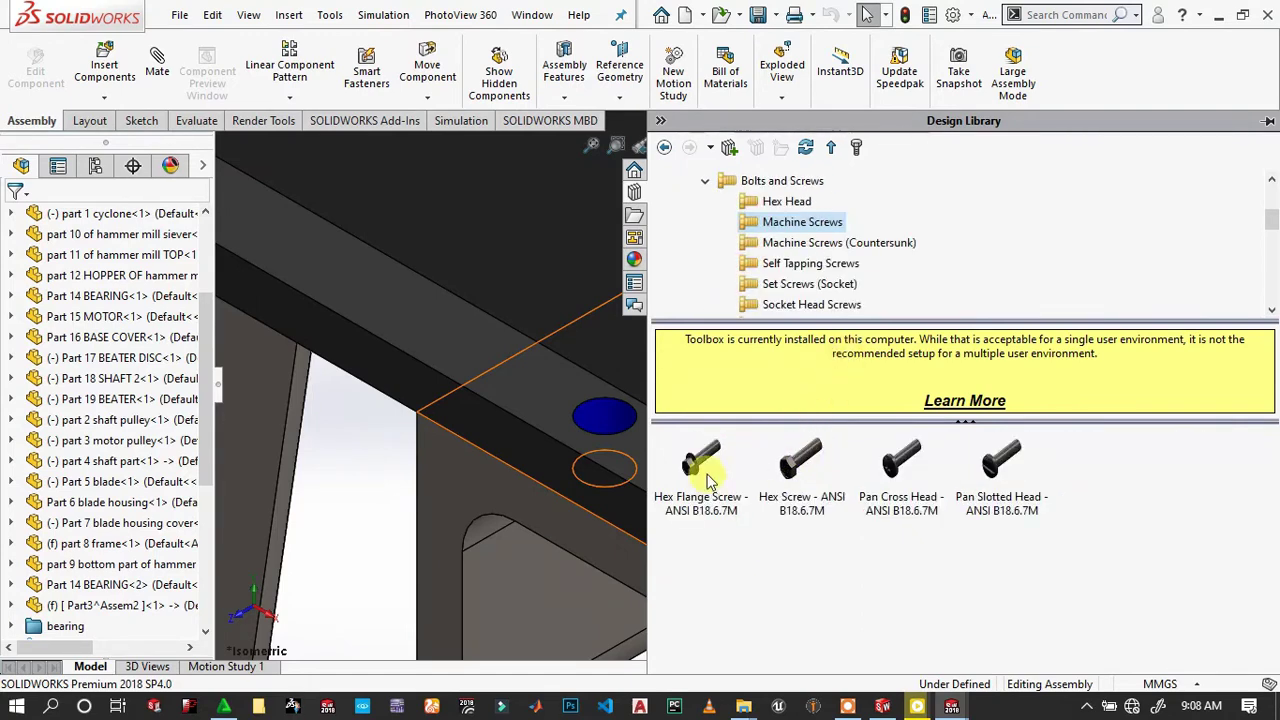
drag(614, 427, 607, 421)
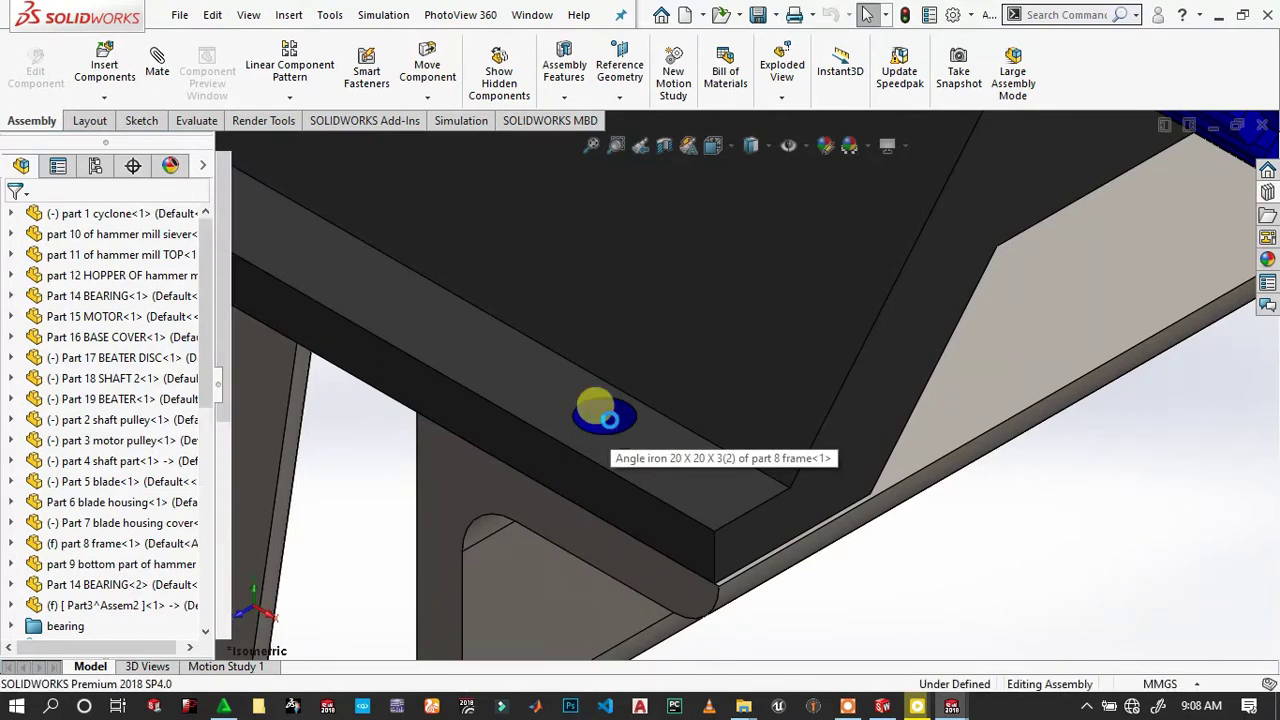
Drop the hex flange screw into the frame plate hole and size it M2 × 8.
drag(612, 427, 609, 421)
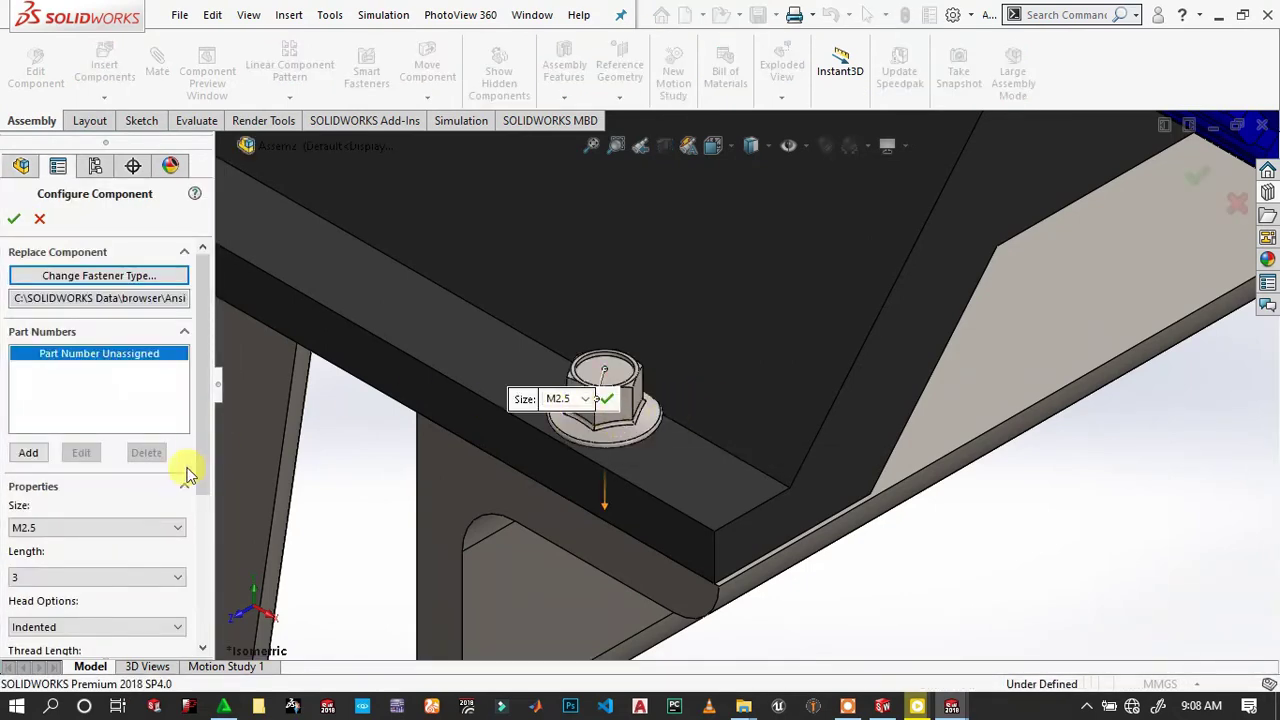
click(40, 528)
click(45, 545)
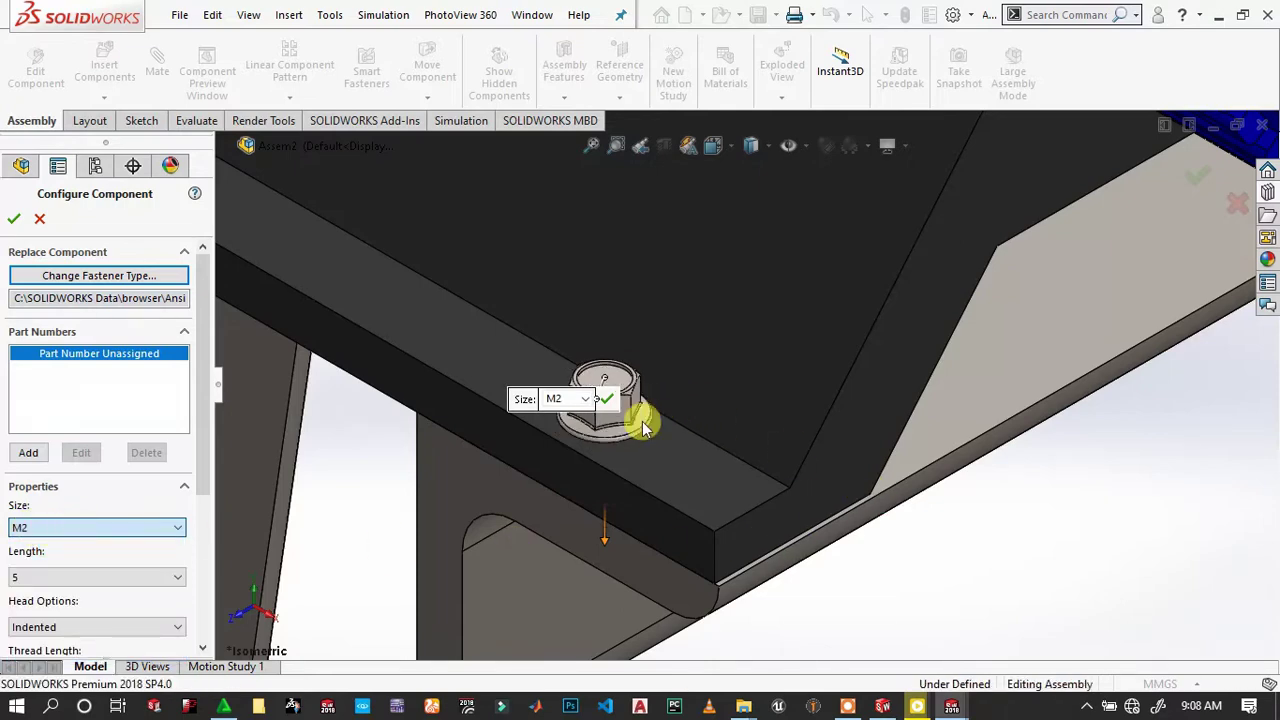
scroll(612, 460, down, 2)
middle_drag(608, 463, 712, 326)
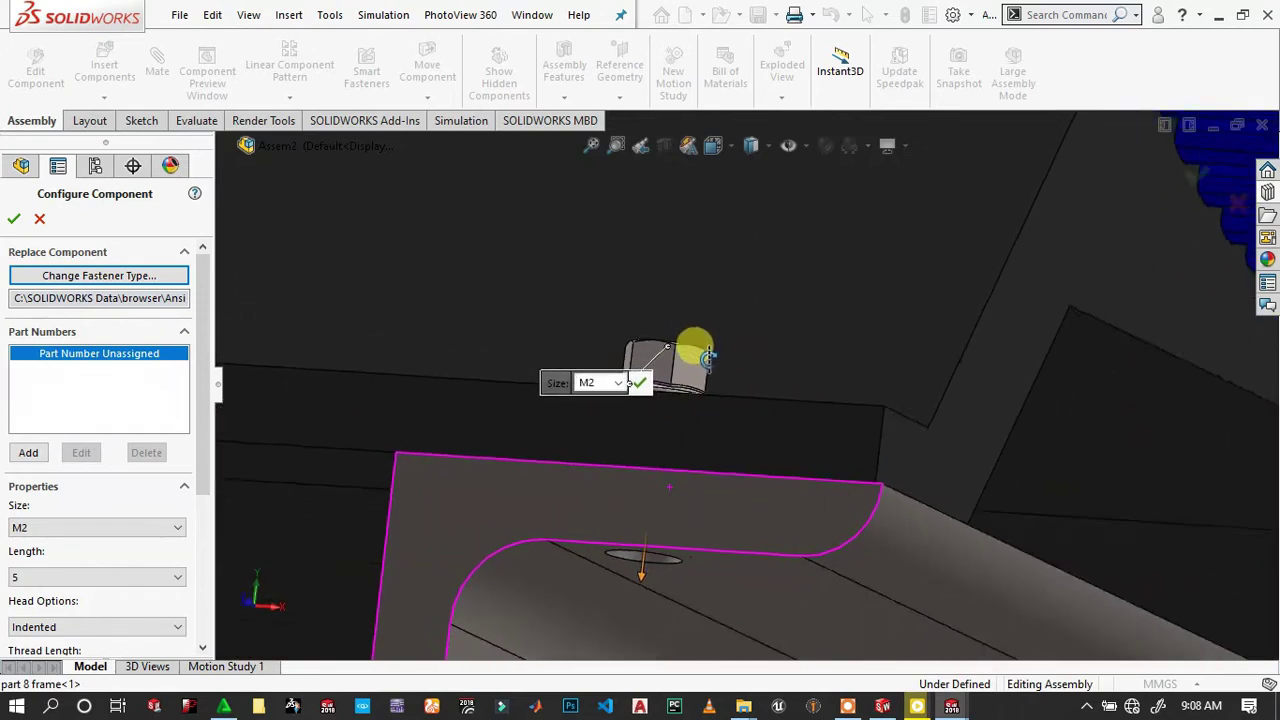
middle_drag(712, 326, 688, 385)
click(157, 580)
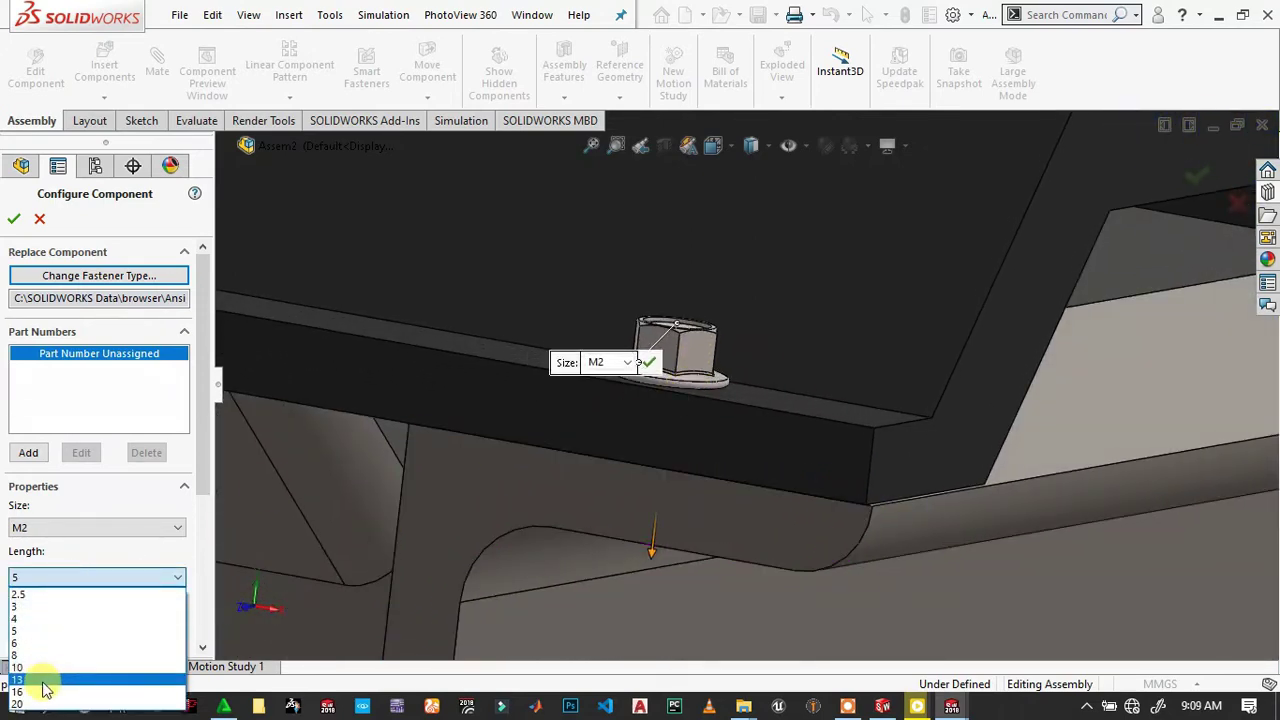
click(44, 689)
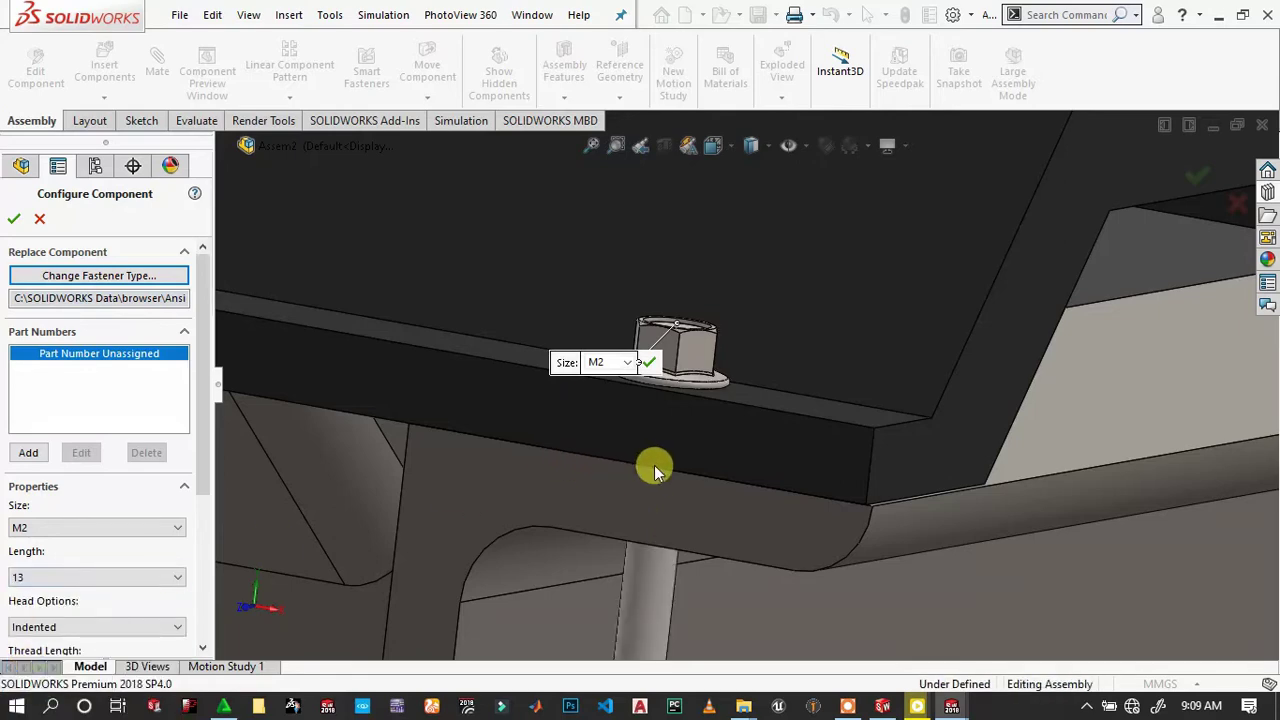
mouse_move(654, 463)
middle_down()
mouse_move(694, 523)
mouse_move(667, 520)
middle_up()
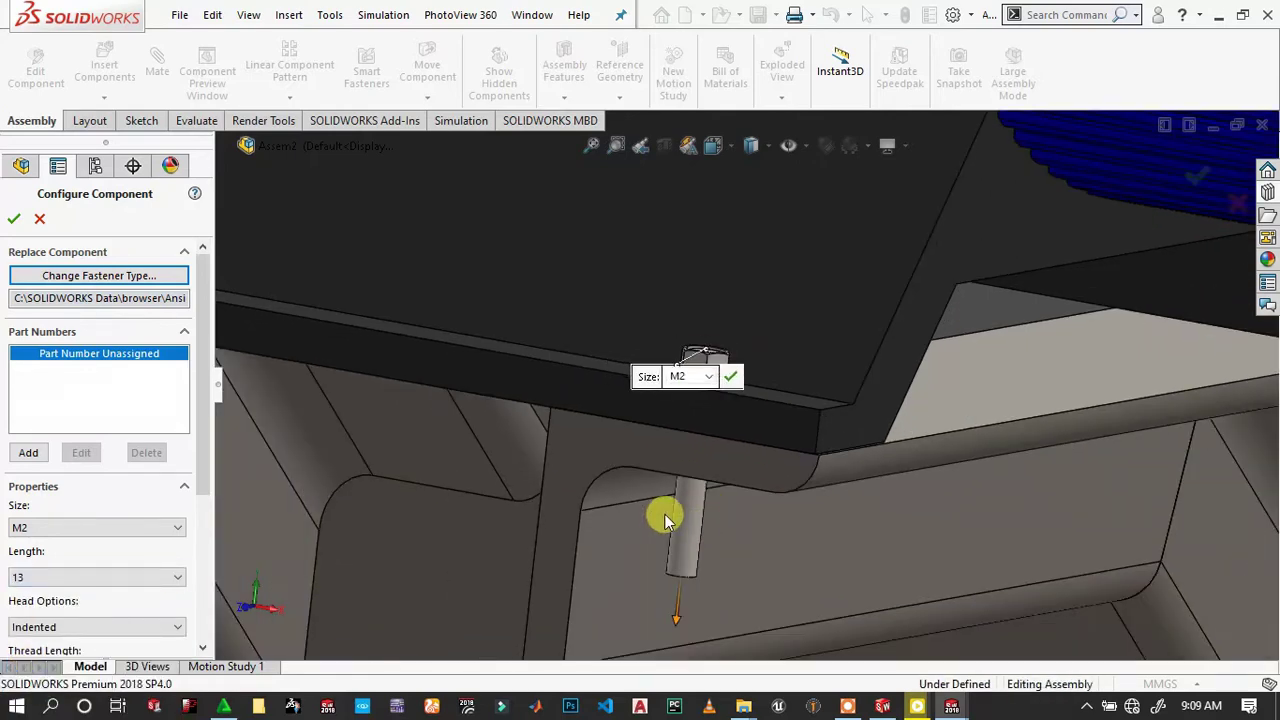
click(88, 580)
click(37, 650)
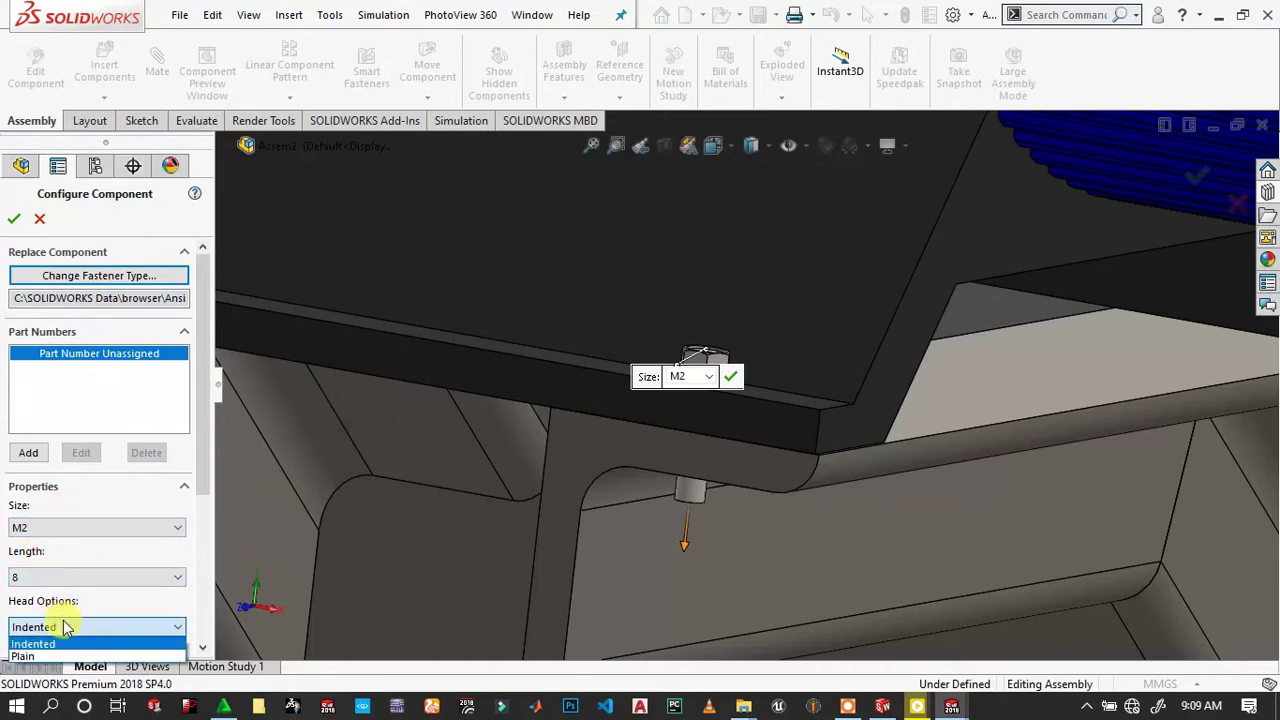
Keep the indented head, set Schematic thread display, and place the screw.
click(202, 436)
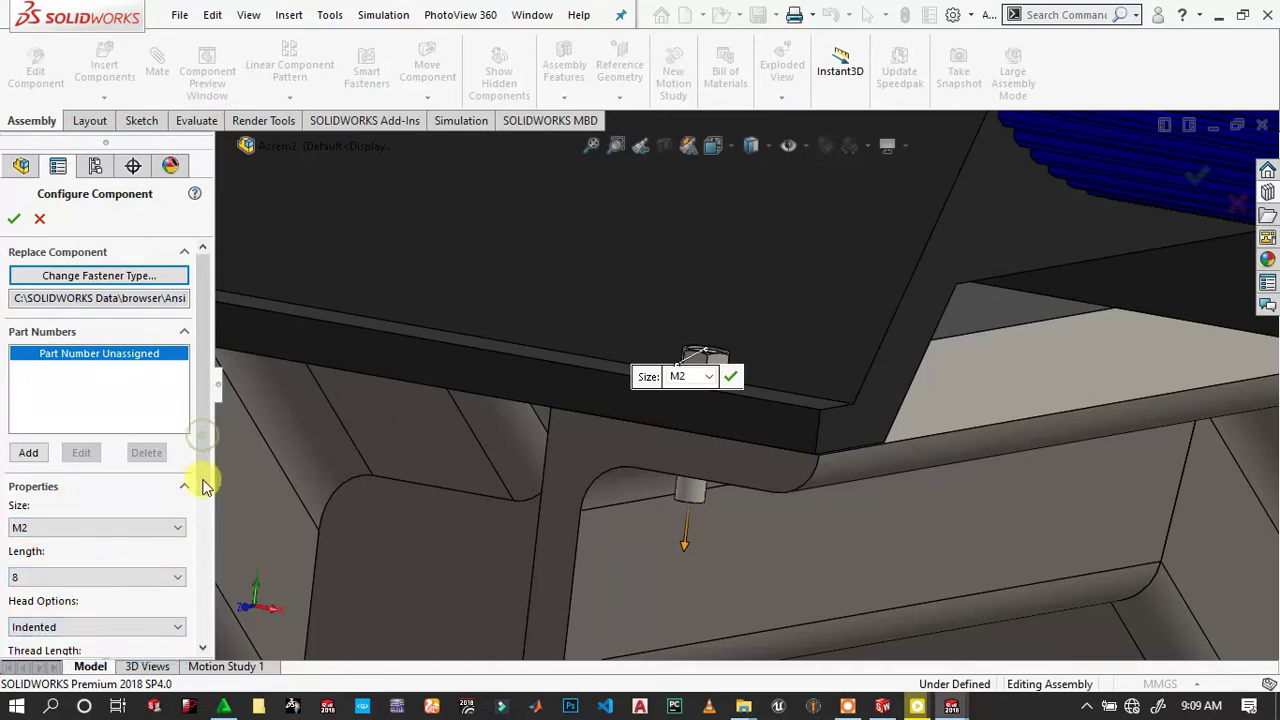
drag(205, 450, 200, 572)
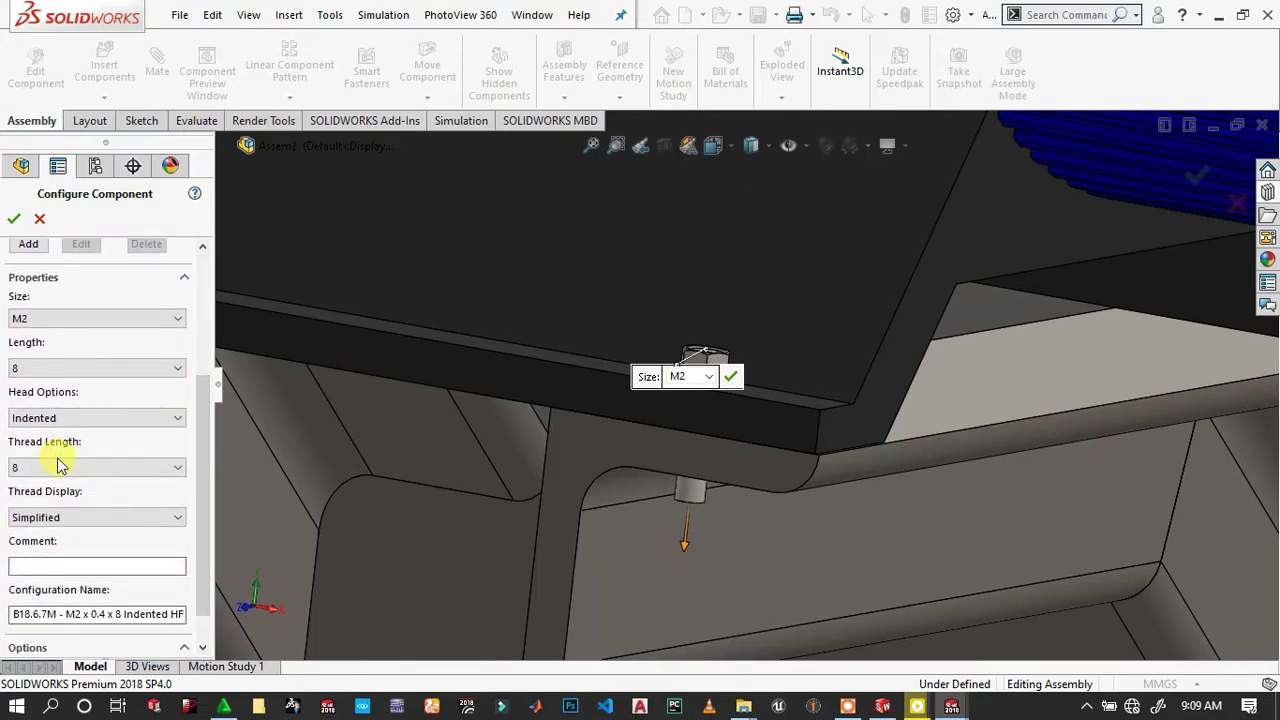
click(62, 521)
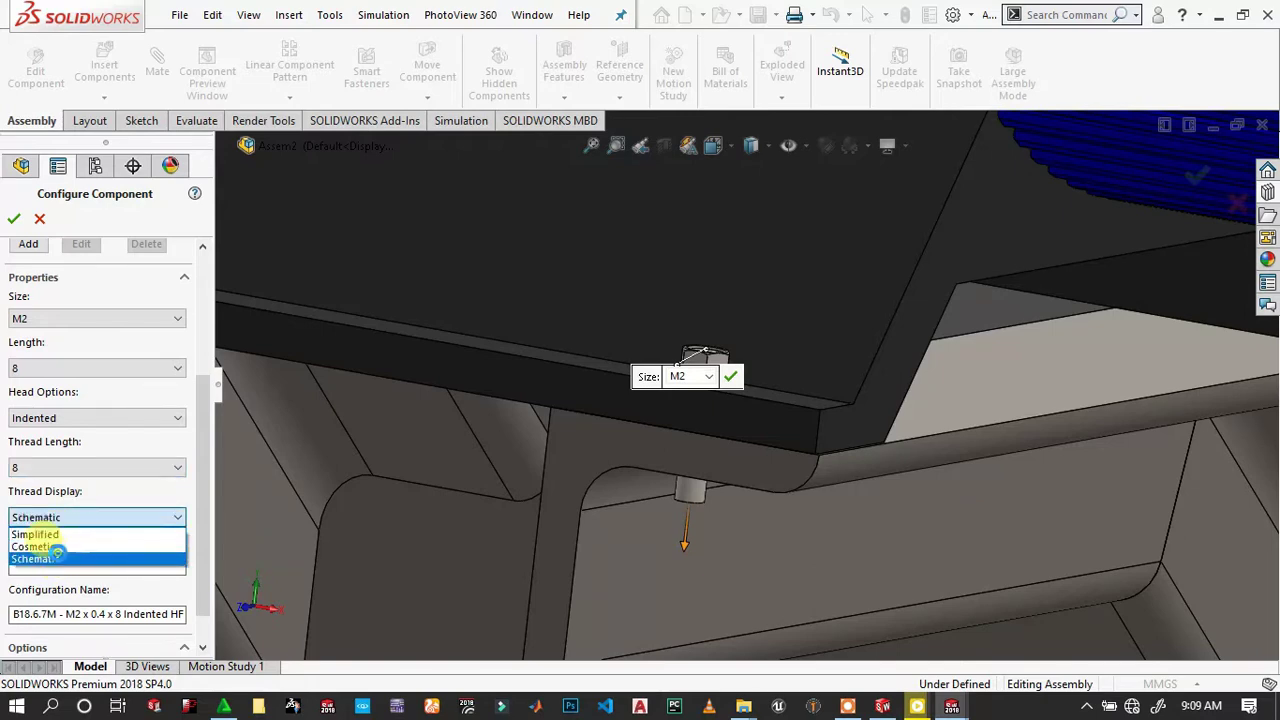
click(57, 556)
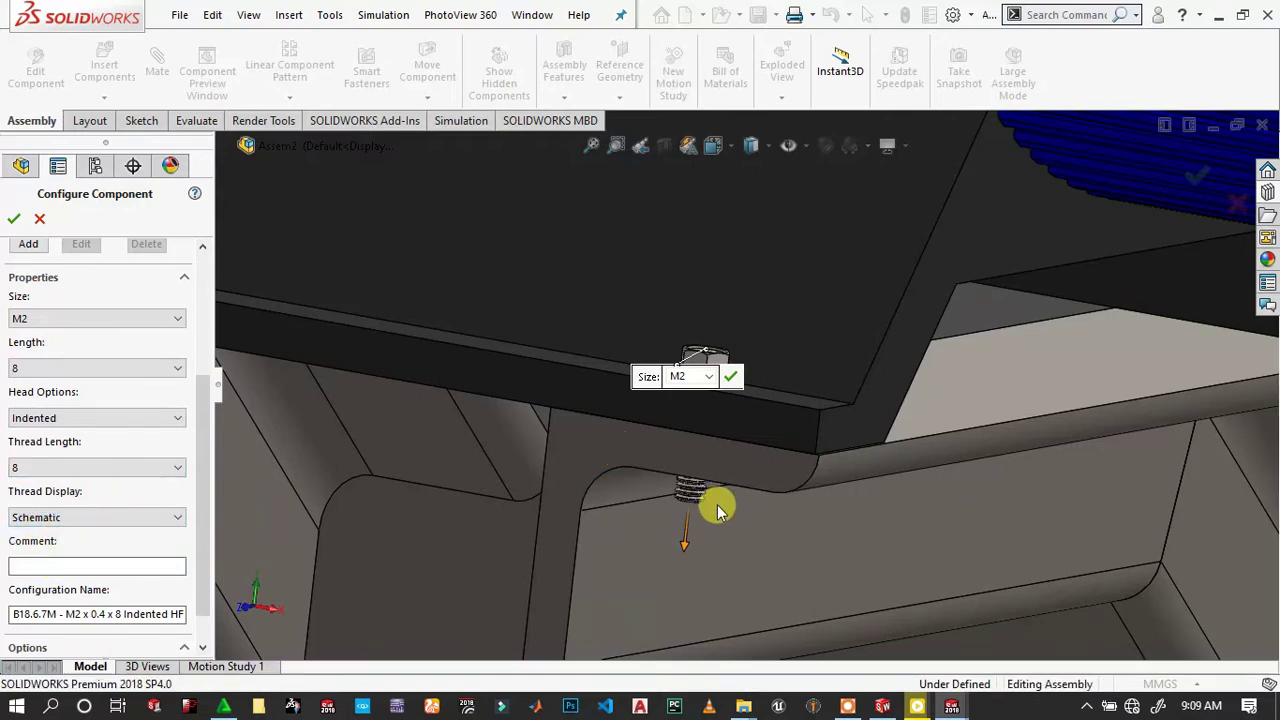
scroll(704, 490, down, 2)
scroll(708, 468, down, 2)
scroll(712, 440, down, 2)
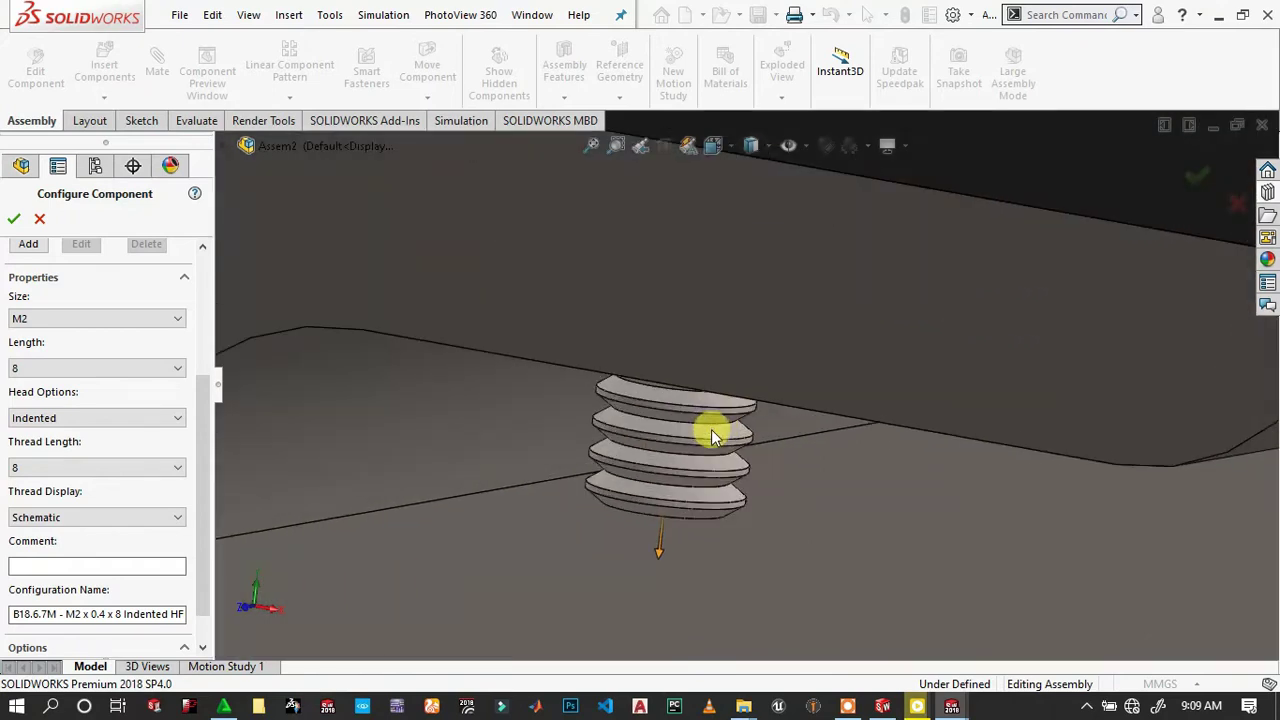
scroll(712, 455, up, 3)
mouse_move(774, 294)
middle_down()
mouse_move(737, 320)
mouse_move(757, 320)
mouse_move(683, 229)
middle_up()
scroll(548, 250, up, 3)
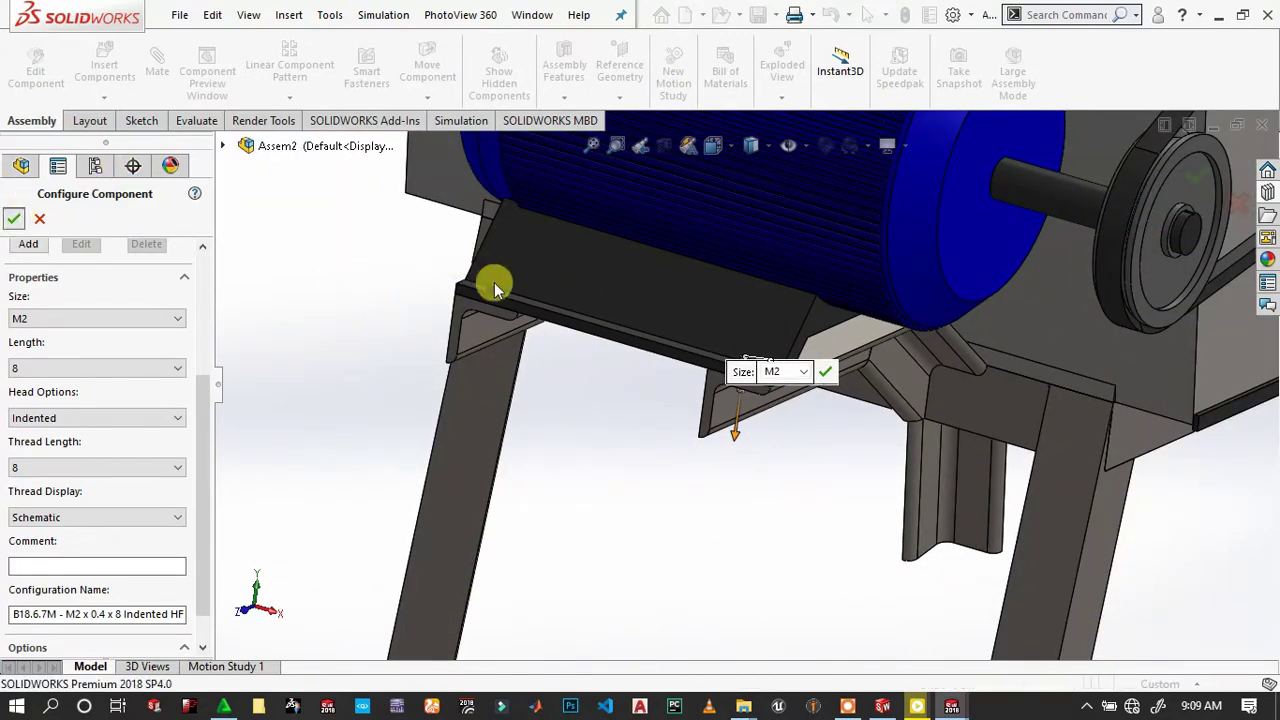
key(Return)
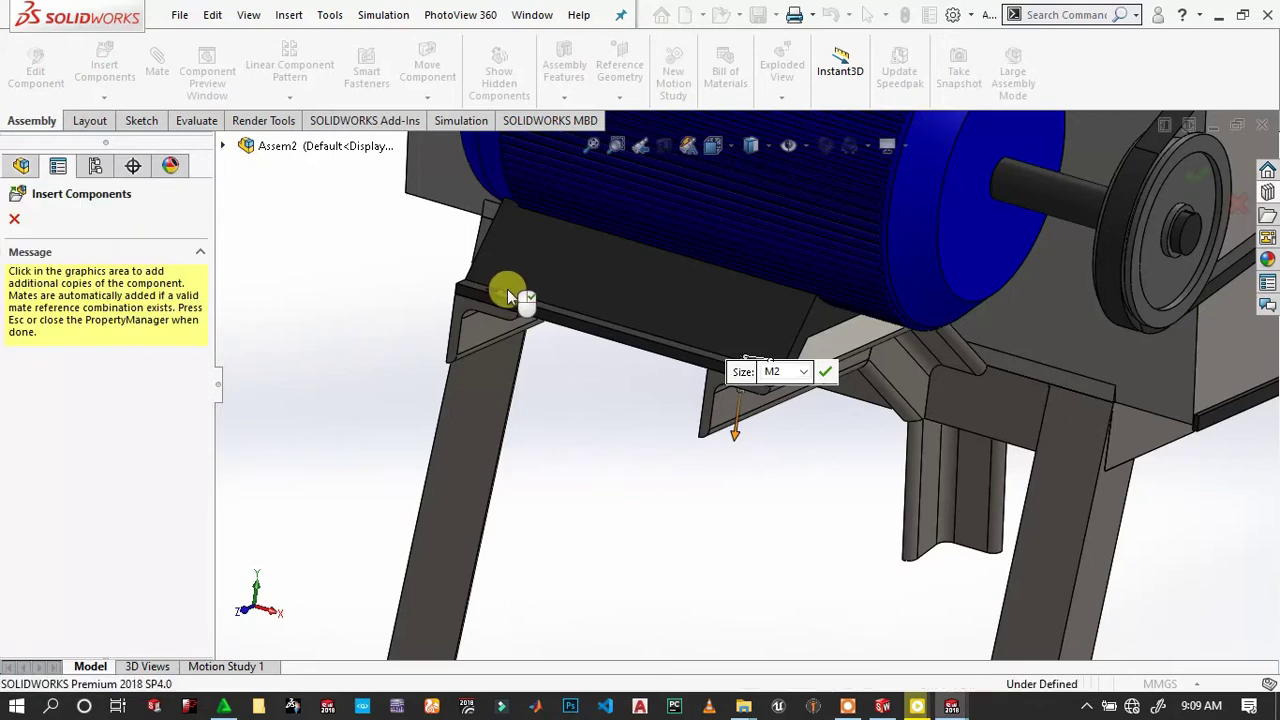
Drop screw copies into the frame plate hole and the gusset plate hole.
scroll(507, 289, down, 4)
scroll(517, 295, down, 2)
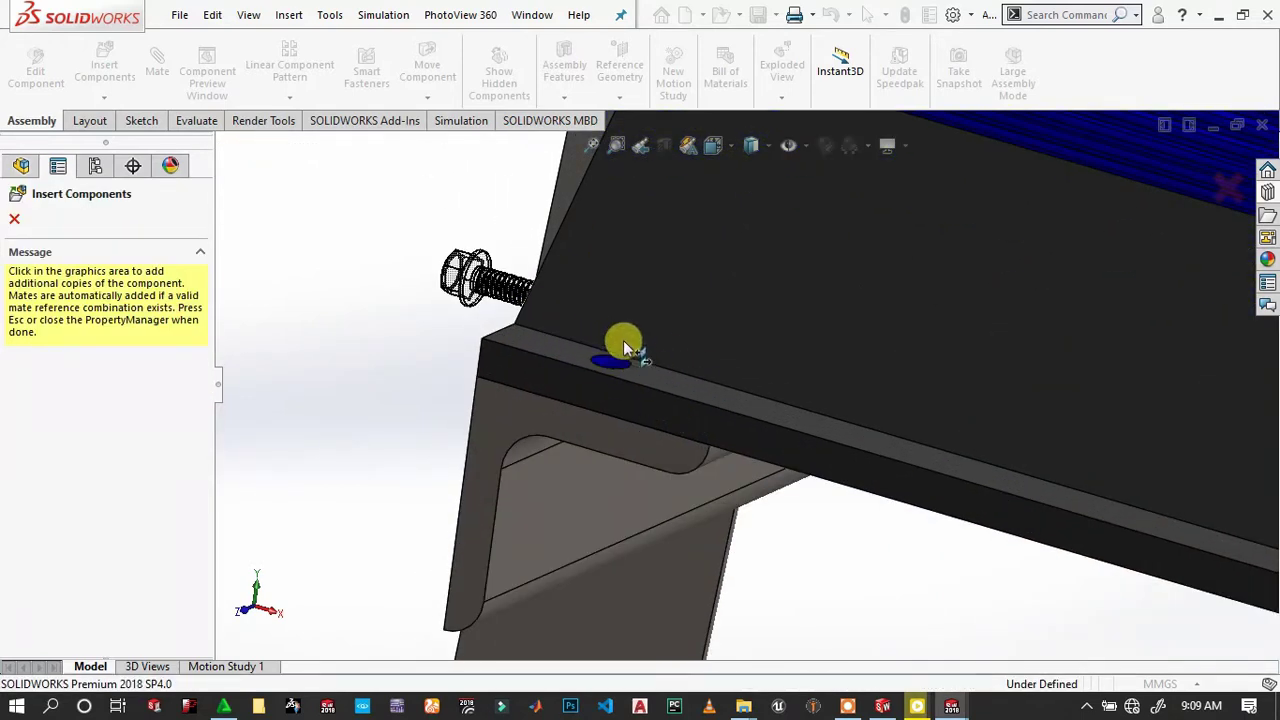
scroll(628, 368, down, 3)
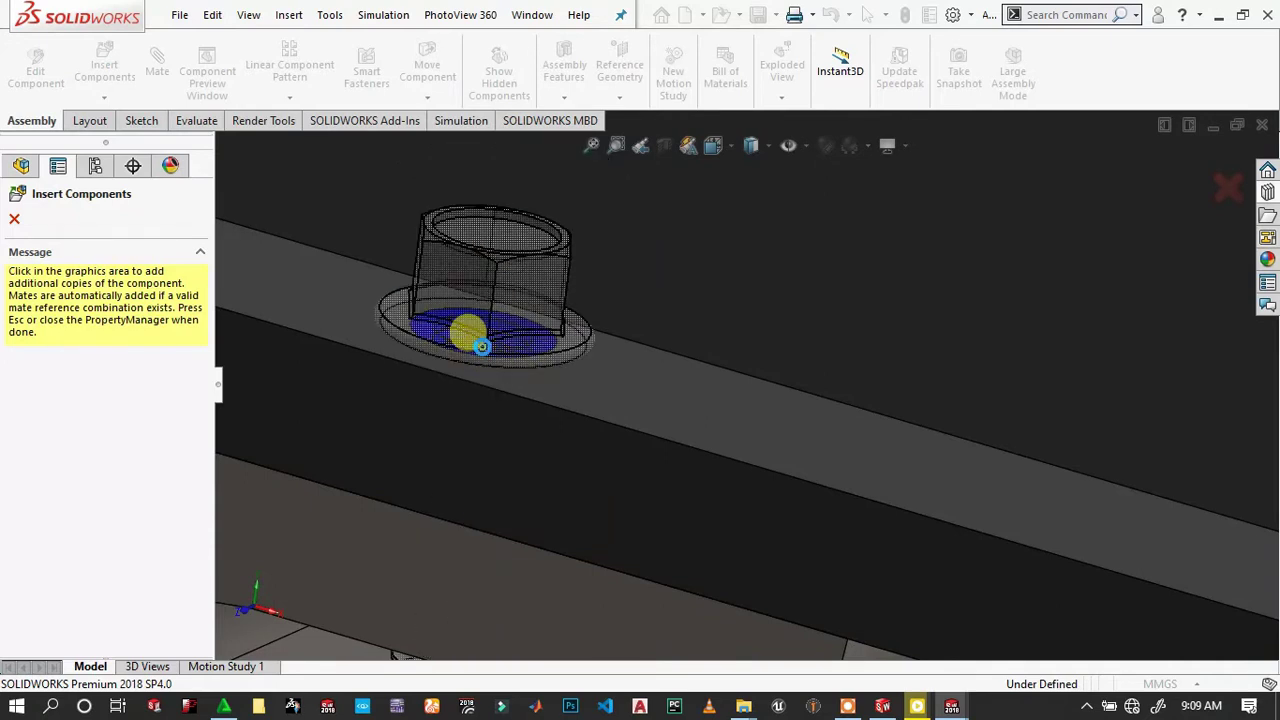
click(483, 347)
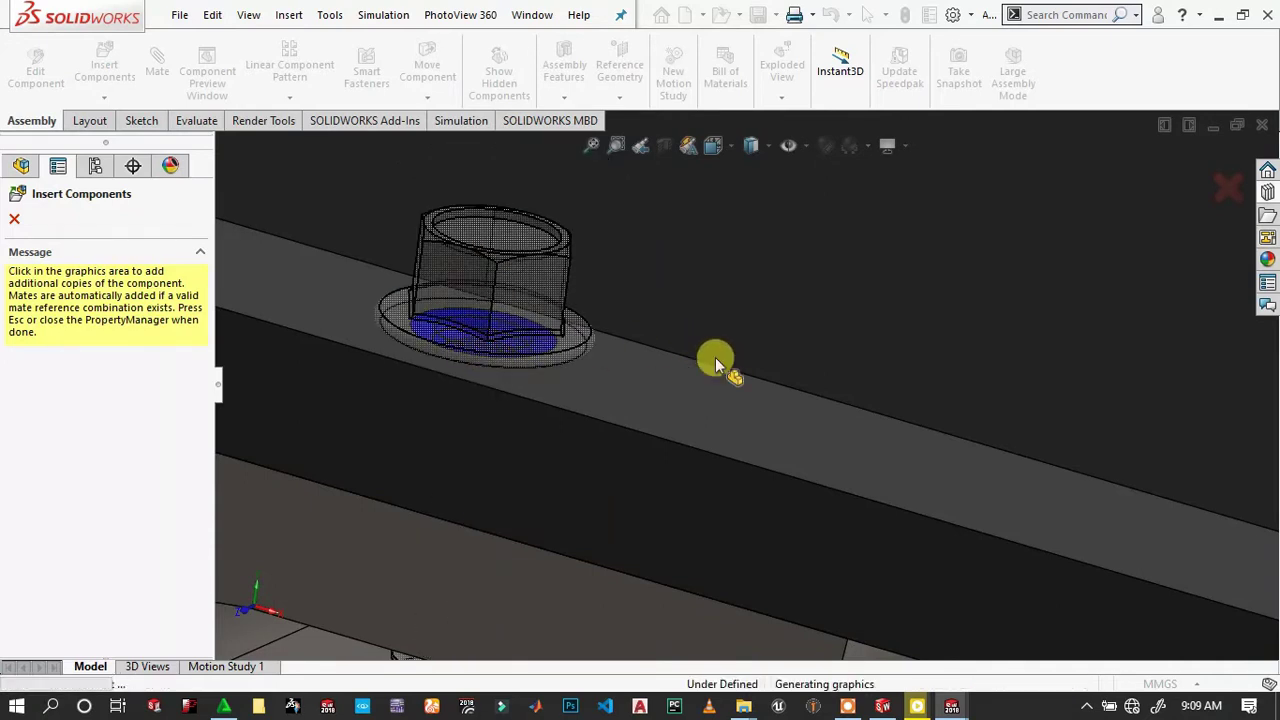
scroll(1112, 414, up, 5)
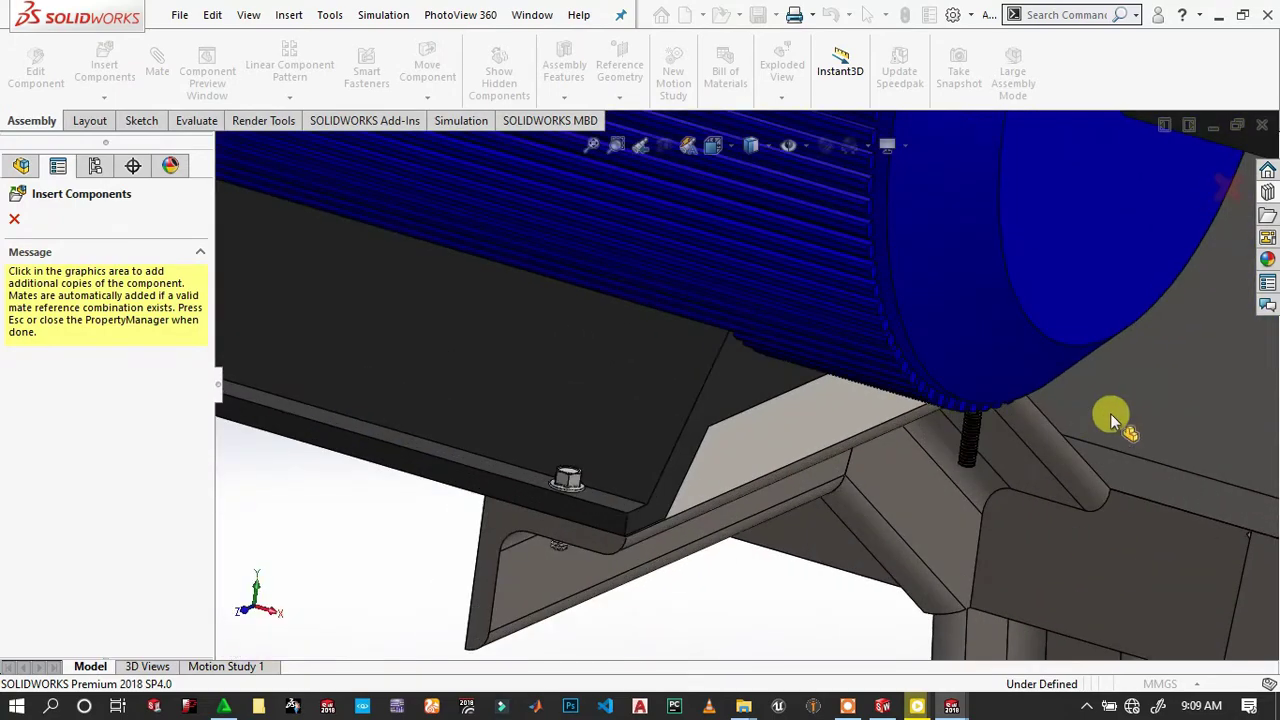
middle_drag(1110, 413, 791, 233)
scroll(795, 245, down, 3)
scroll(806, 262, down, 3)
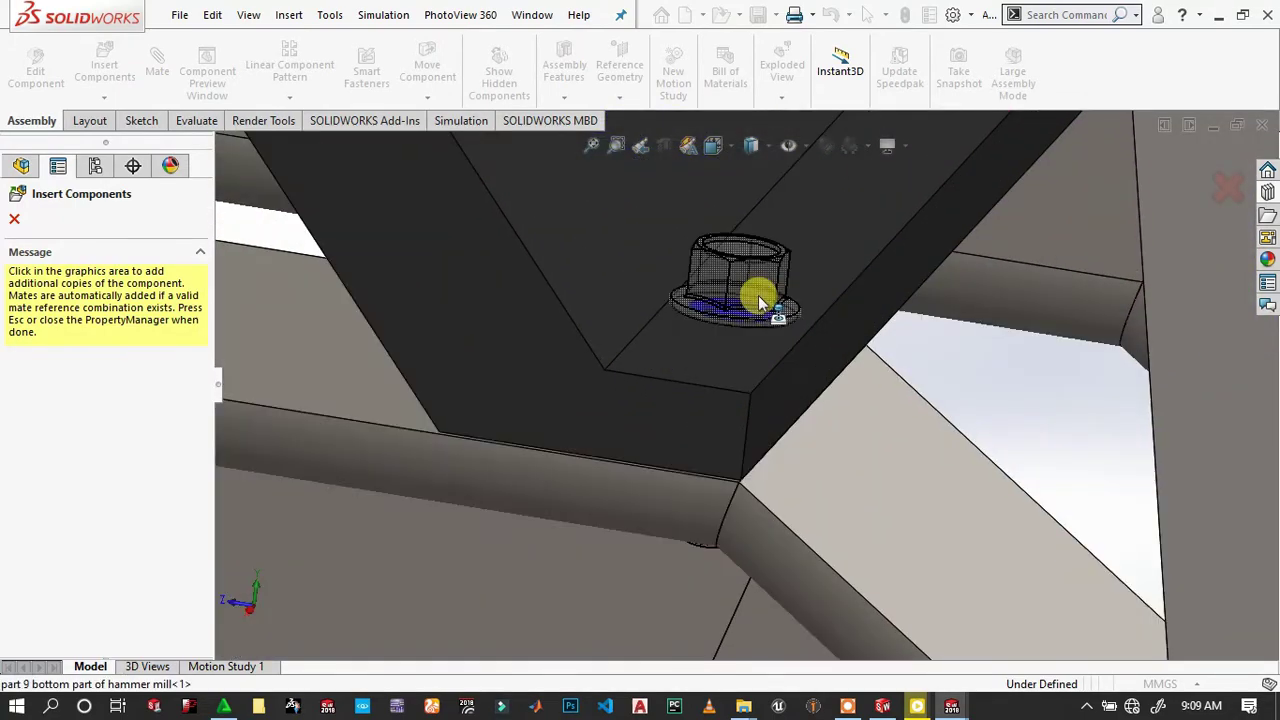
click(755, 320)
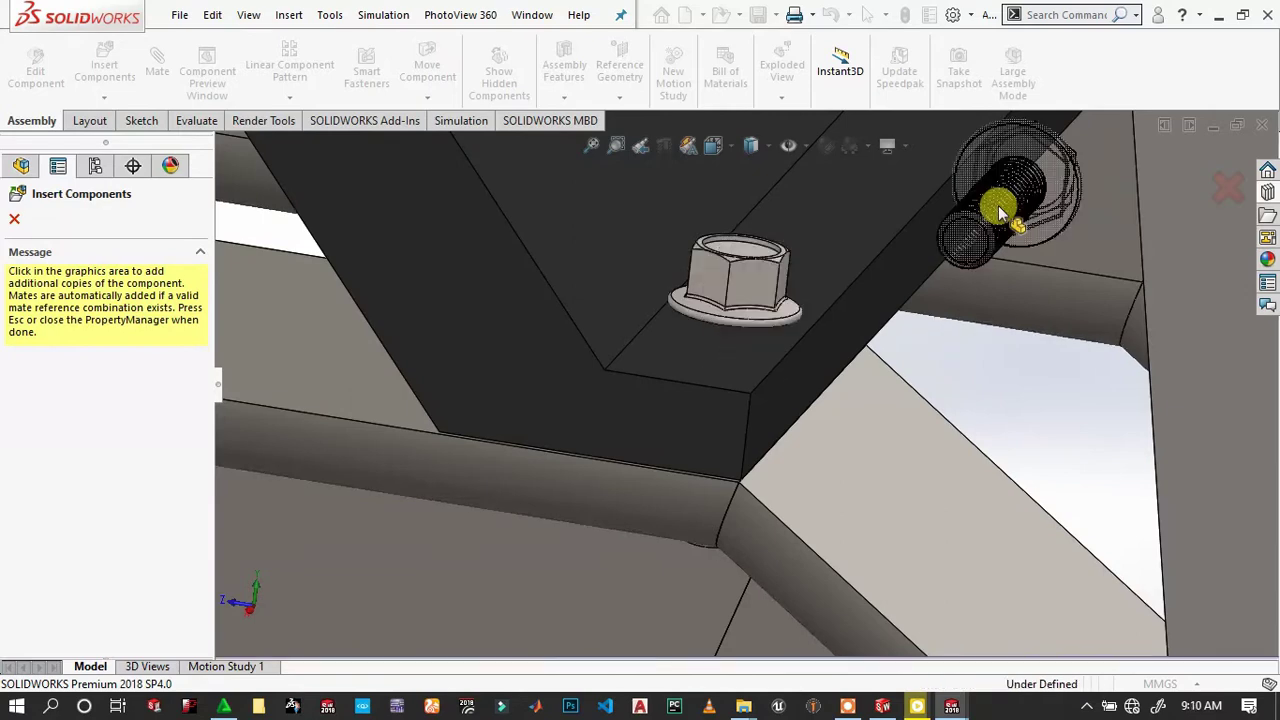
Drop two more screw copies into another frame hole and the blue hood edge hole.
middle_drag(1000, 206, 980, 197)
scroll(857, 300, down, 3)
scroll(849, 294, down, 2)
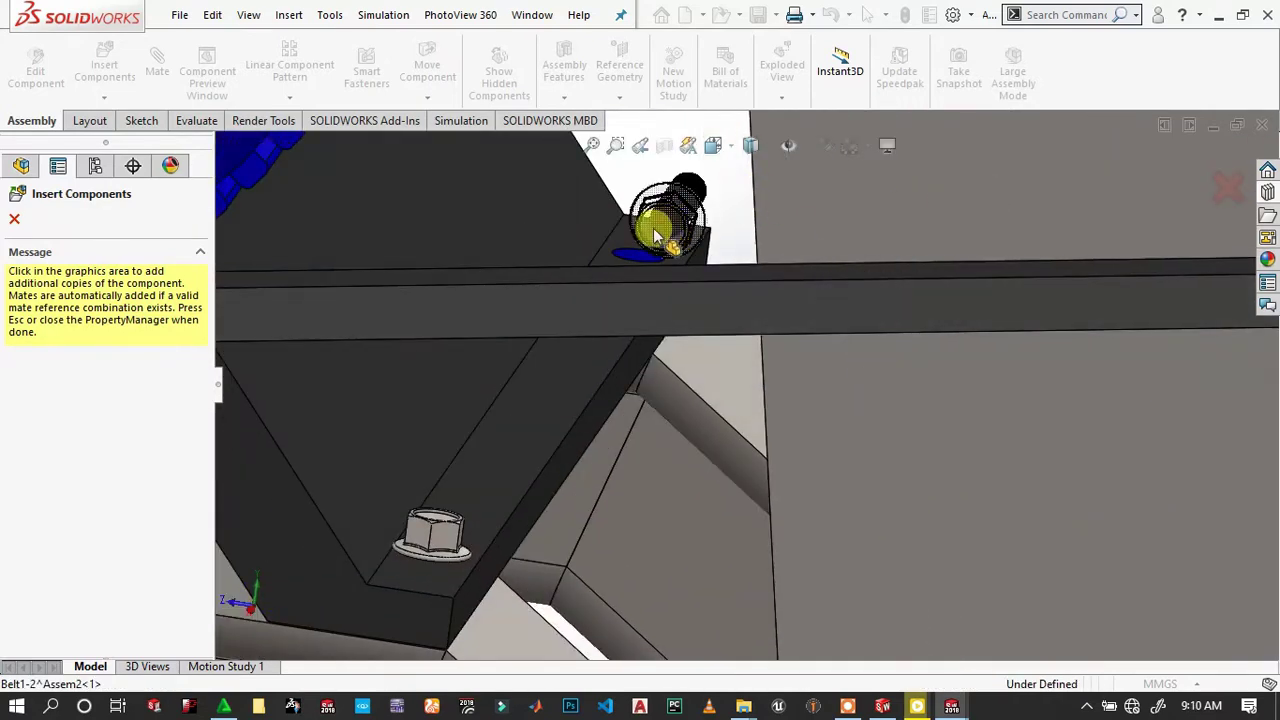
scroll(645, 270, down, 3)
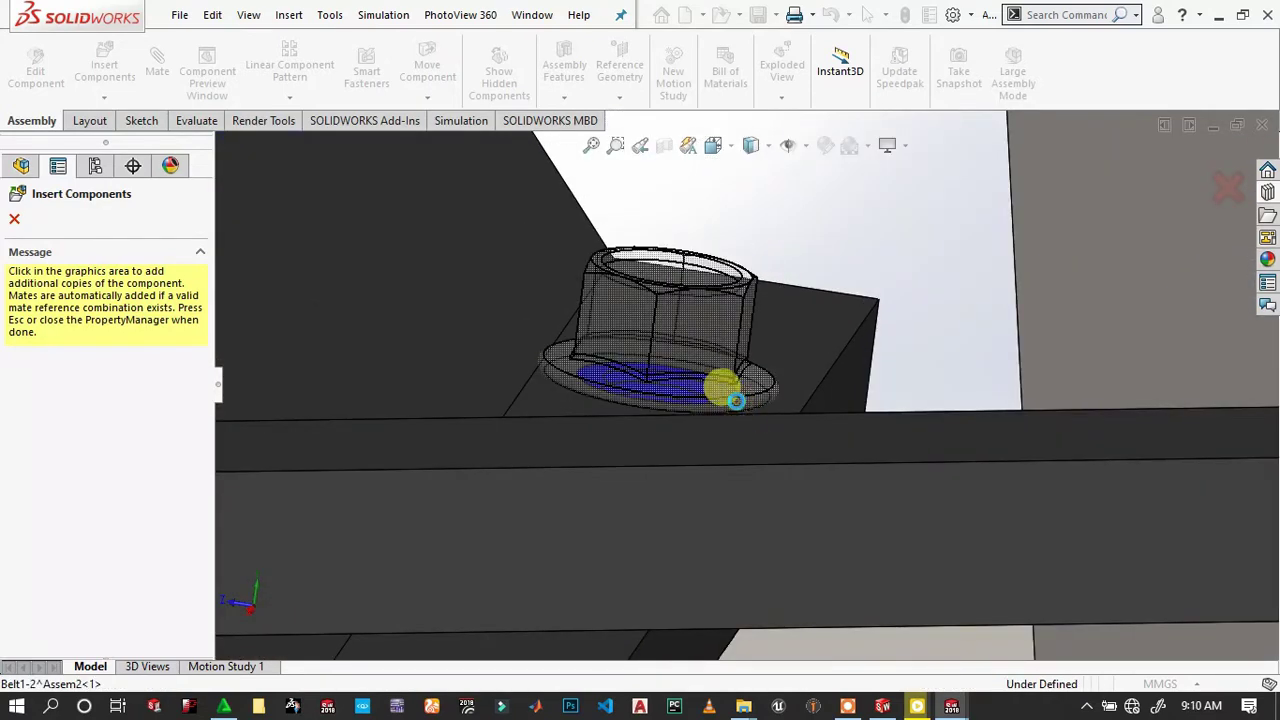
click(630, 229)
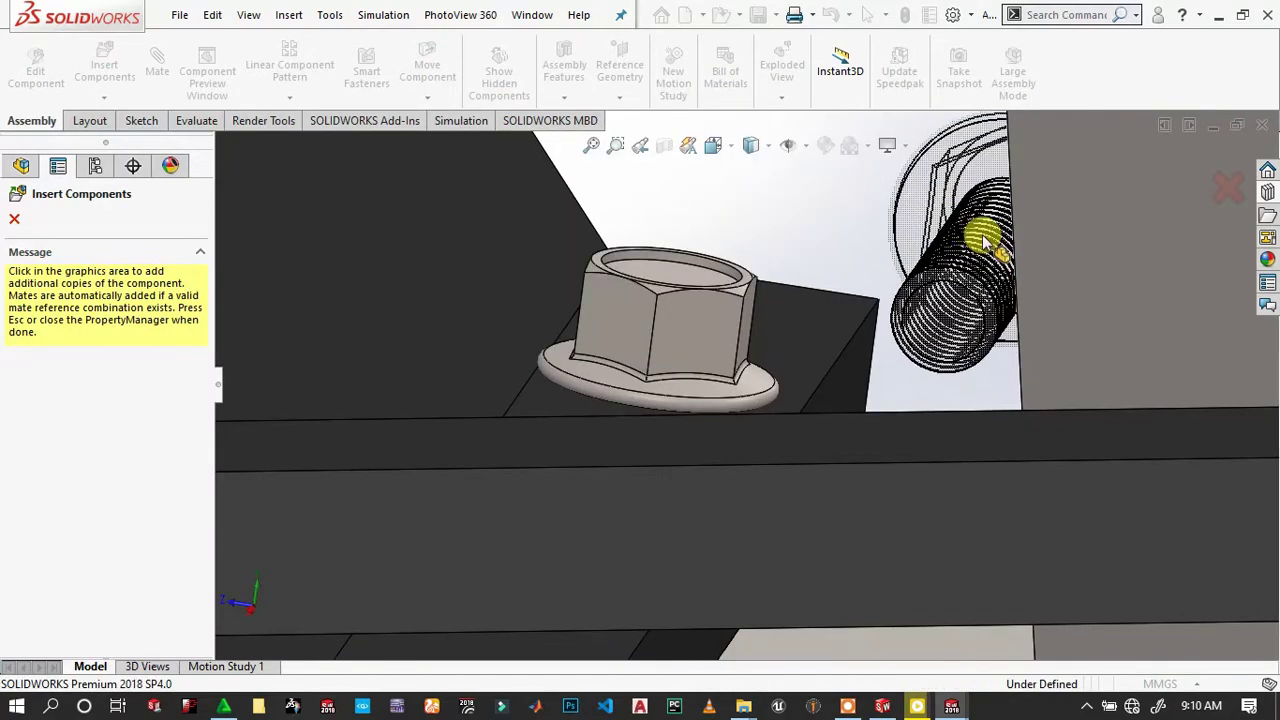
scroll(915, 290, up, 2)
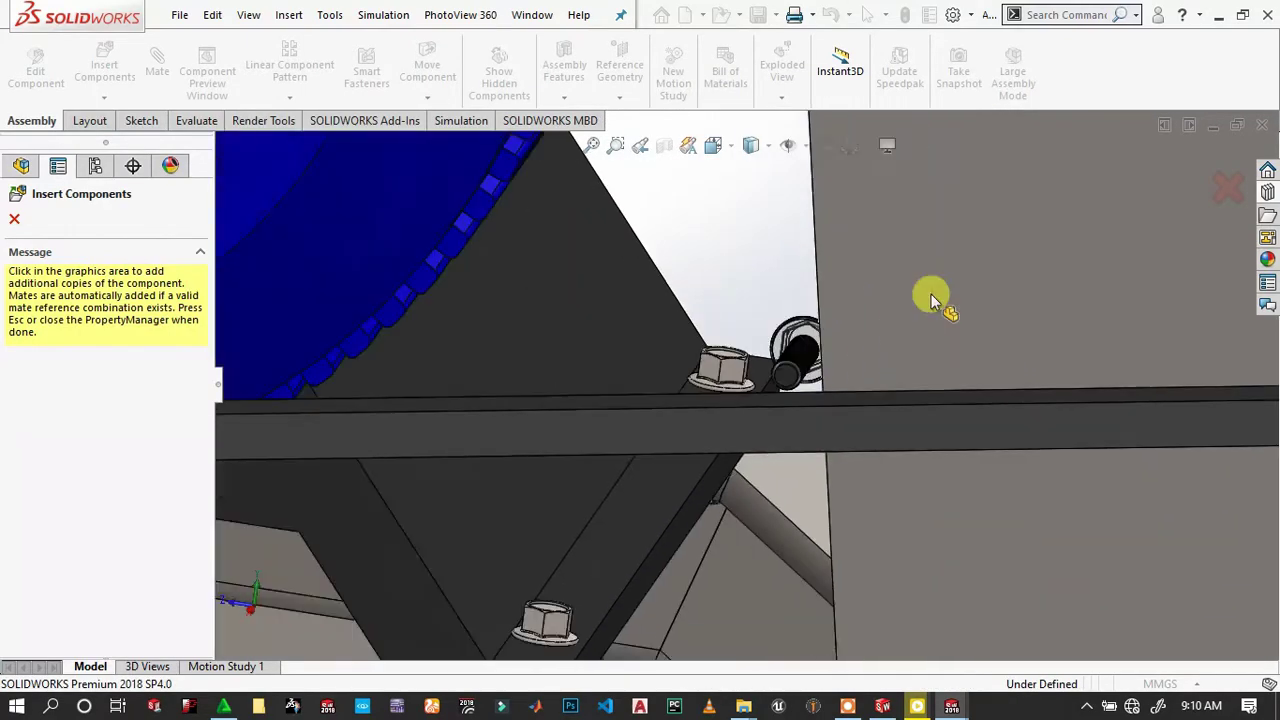
scroll(931, 285, up, 2)
scroll(925, 270, up, 3)
scroll(1200, 349, up, 2)
scroll(971, 343, down, 3)
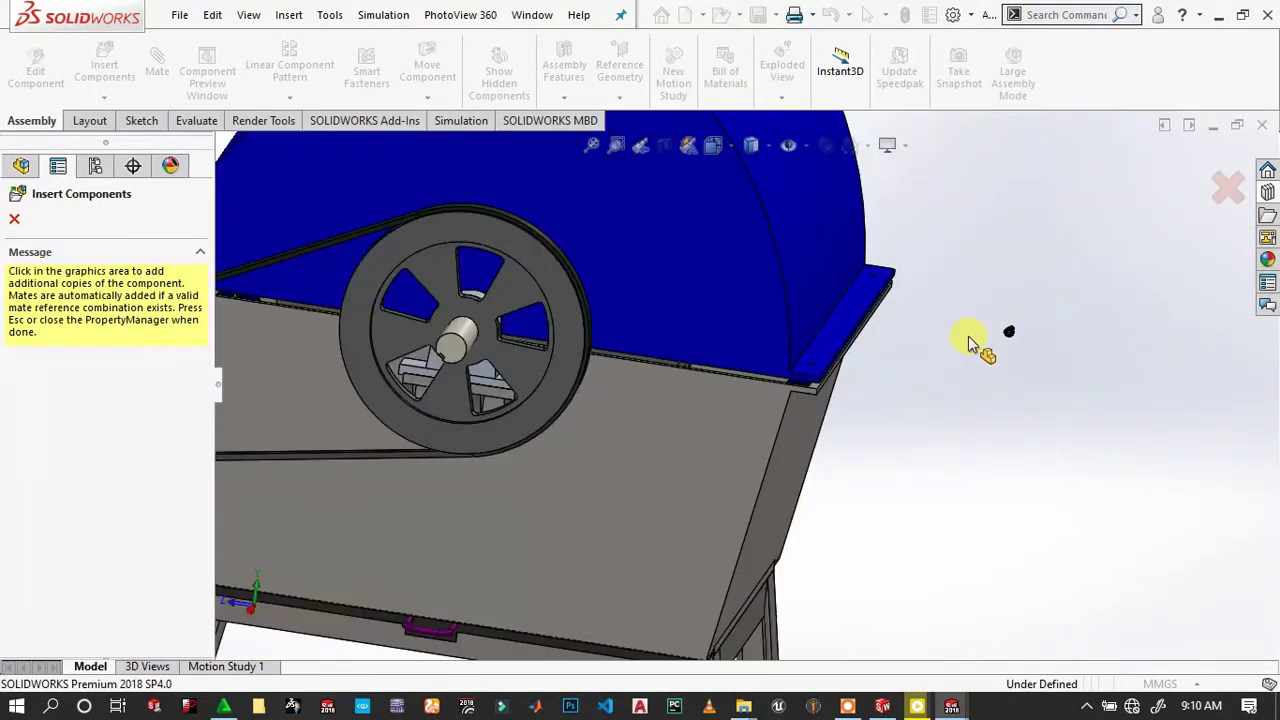
scroll(727, 385, down, 2)
scroll(727, 385, down, 1)
scroll(548, 422, down, 2)
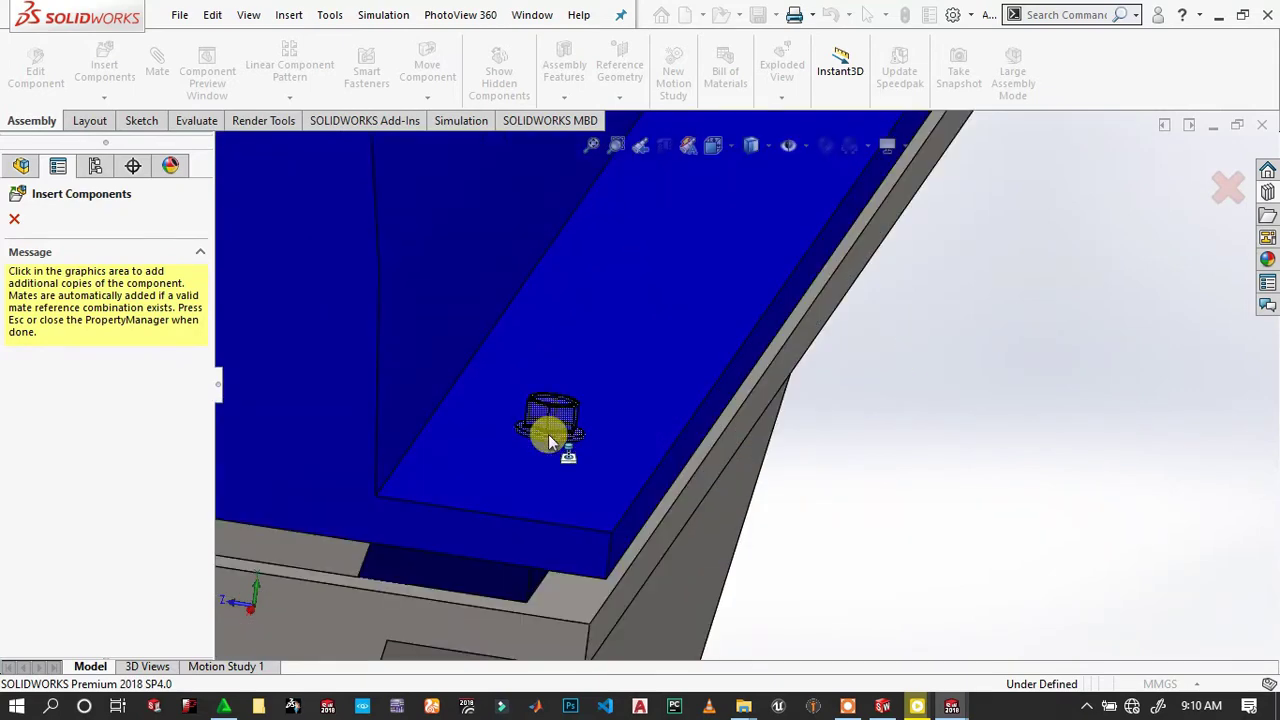
click(548, 440)
Drag a Toolbox Hex Flange Screw from the Design Library onto the blue cover's dowel hole.
key(Escape)
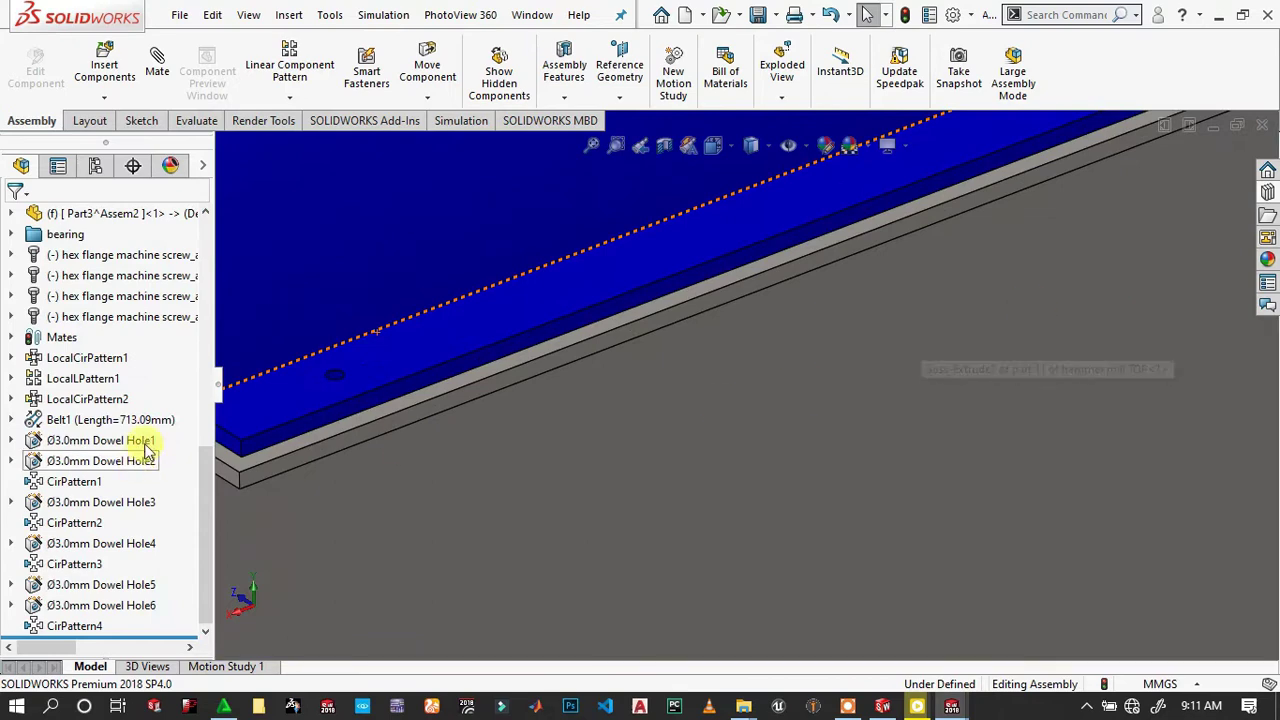
scroll(225, 440, down, 3)
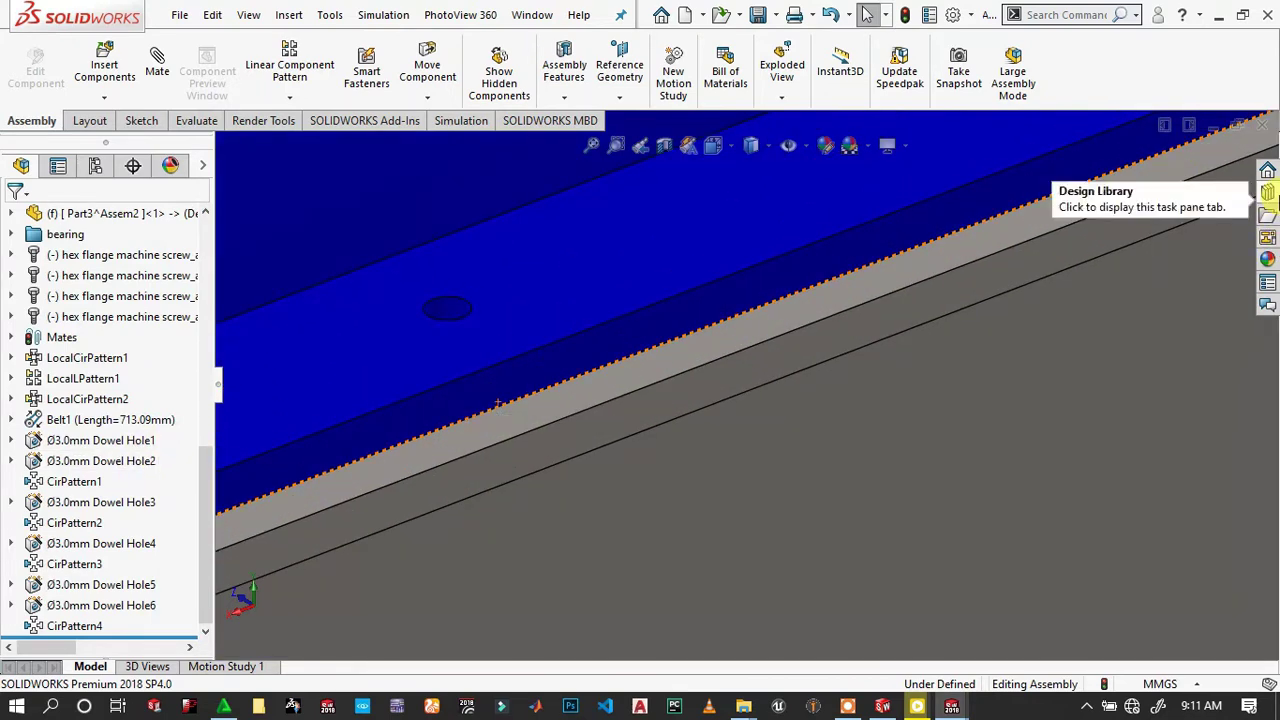
click(1267, 193)
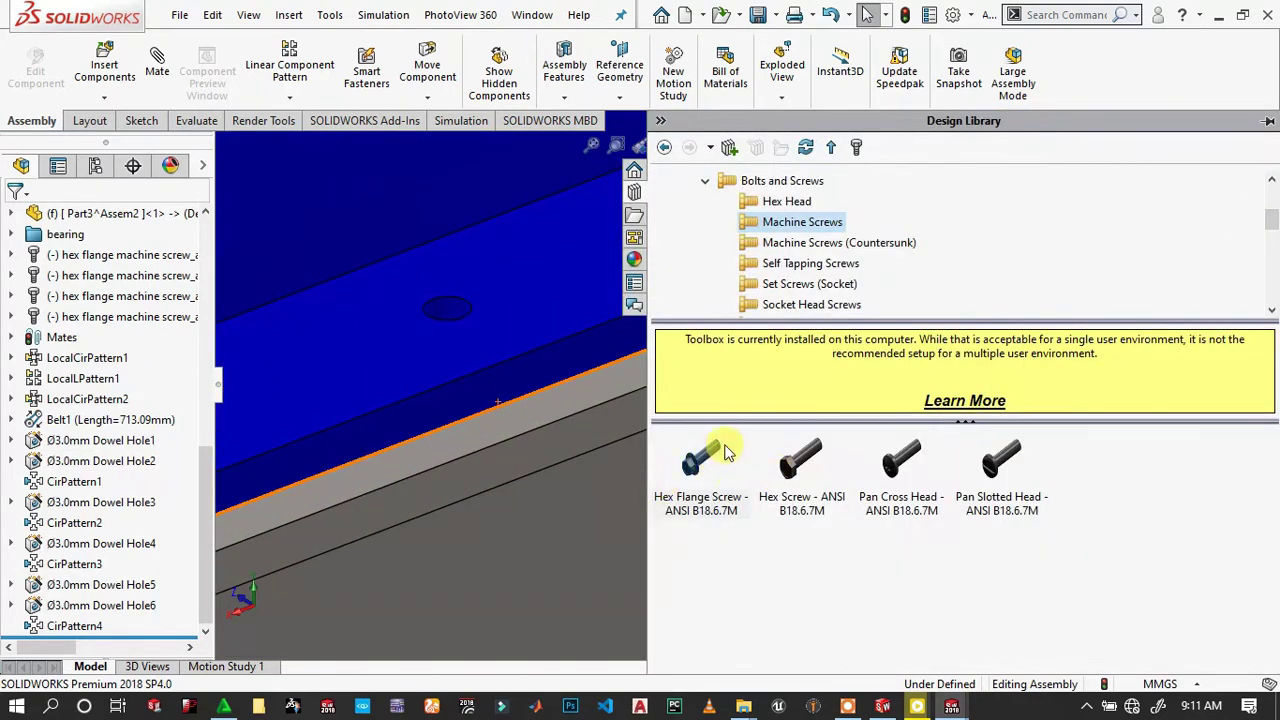
scroll(485, 306, down, 3)
mouse_move(700, 460)
mouse_down()
mouse_move(690, 415)
mouse_move(479, 335)
mouse_up()
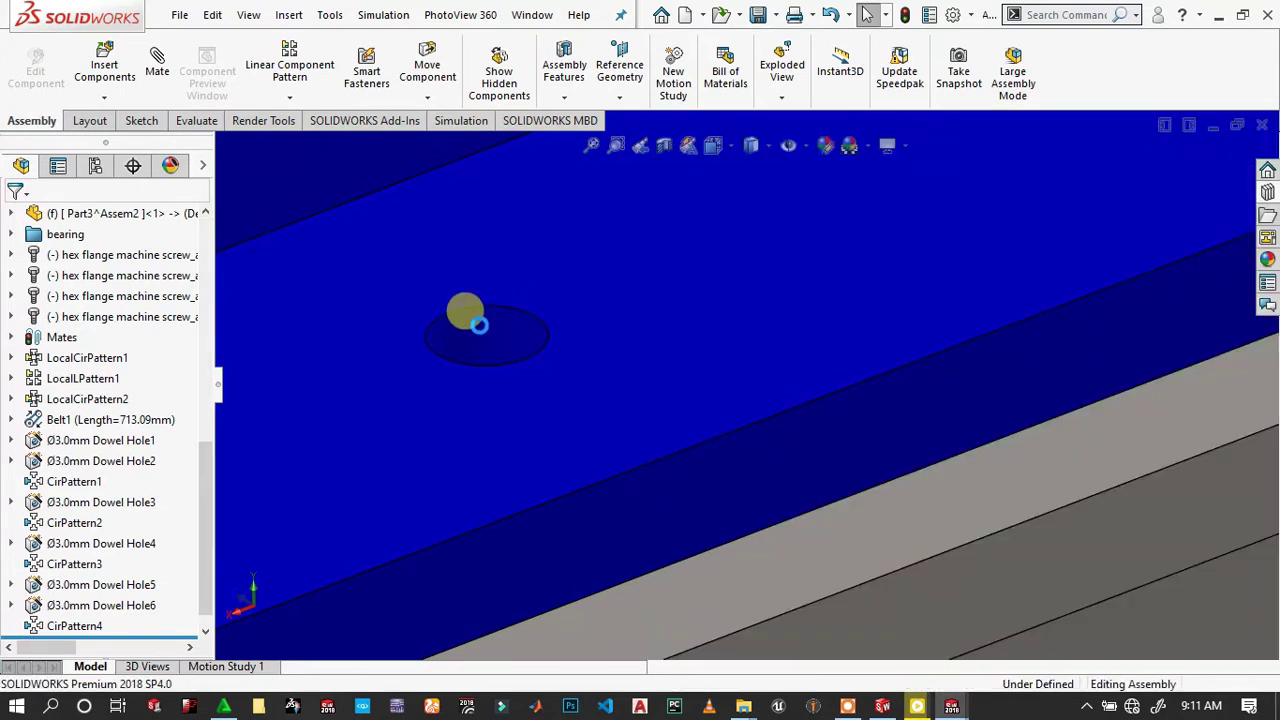
drag(480, 326, 479, 325)
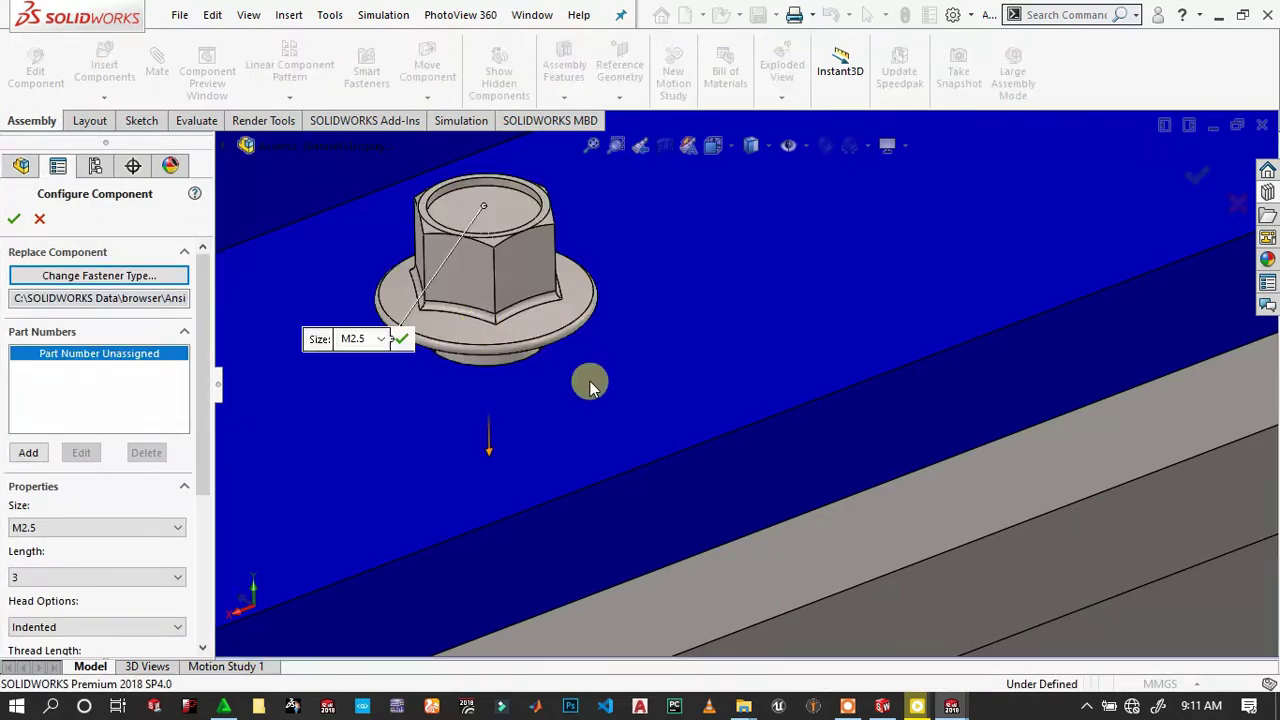
Change the cover screw's size to M4 and its length to 16.
key(z)
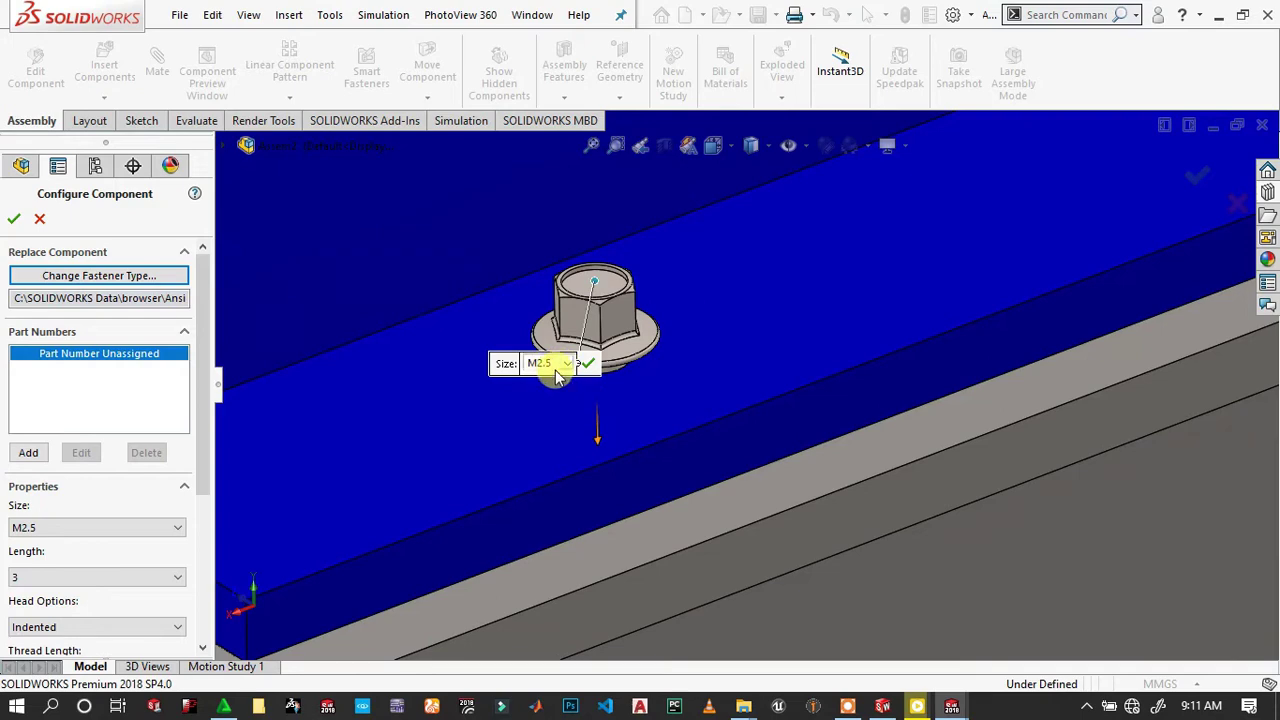
click(568, 364)
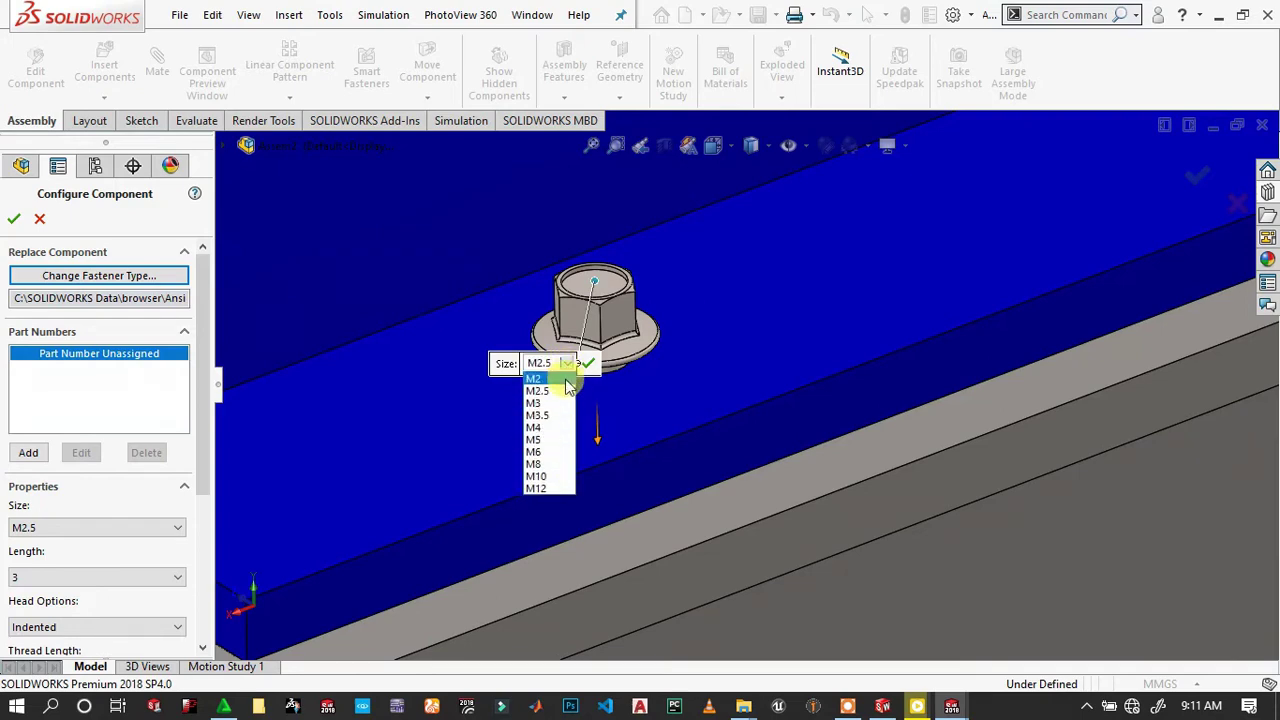
click(552, 428)
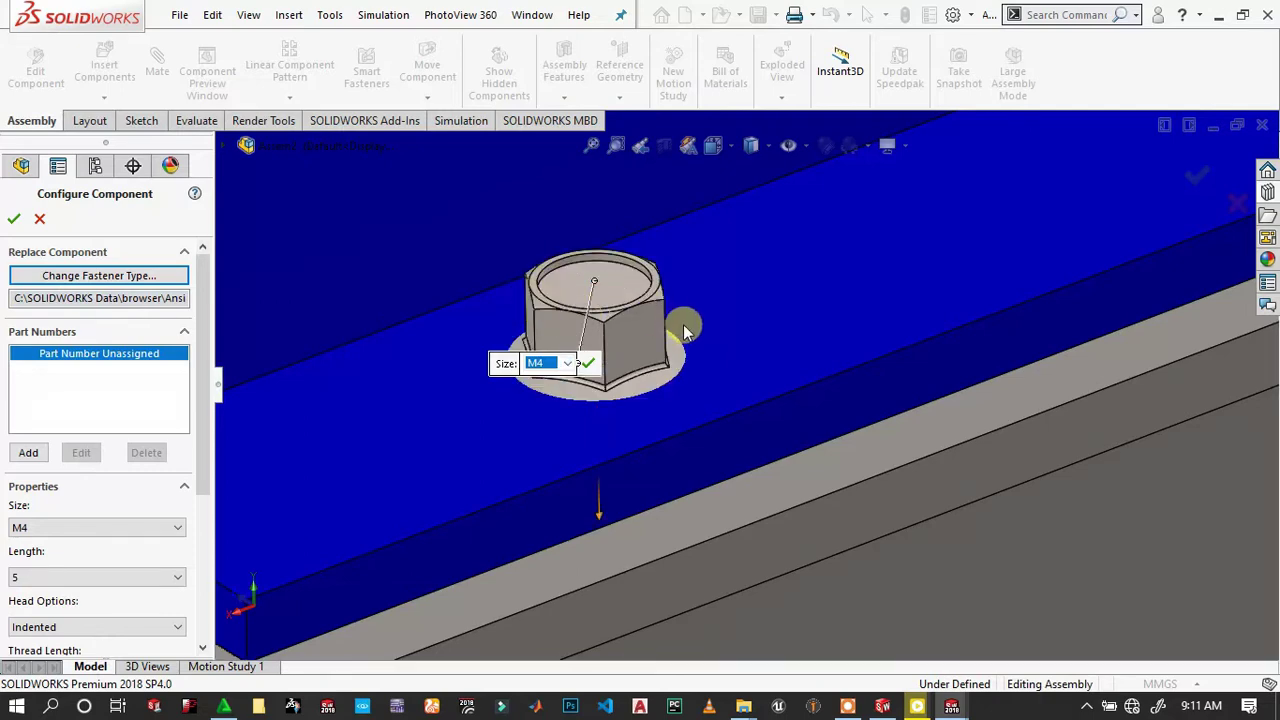
click(57, 584)
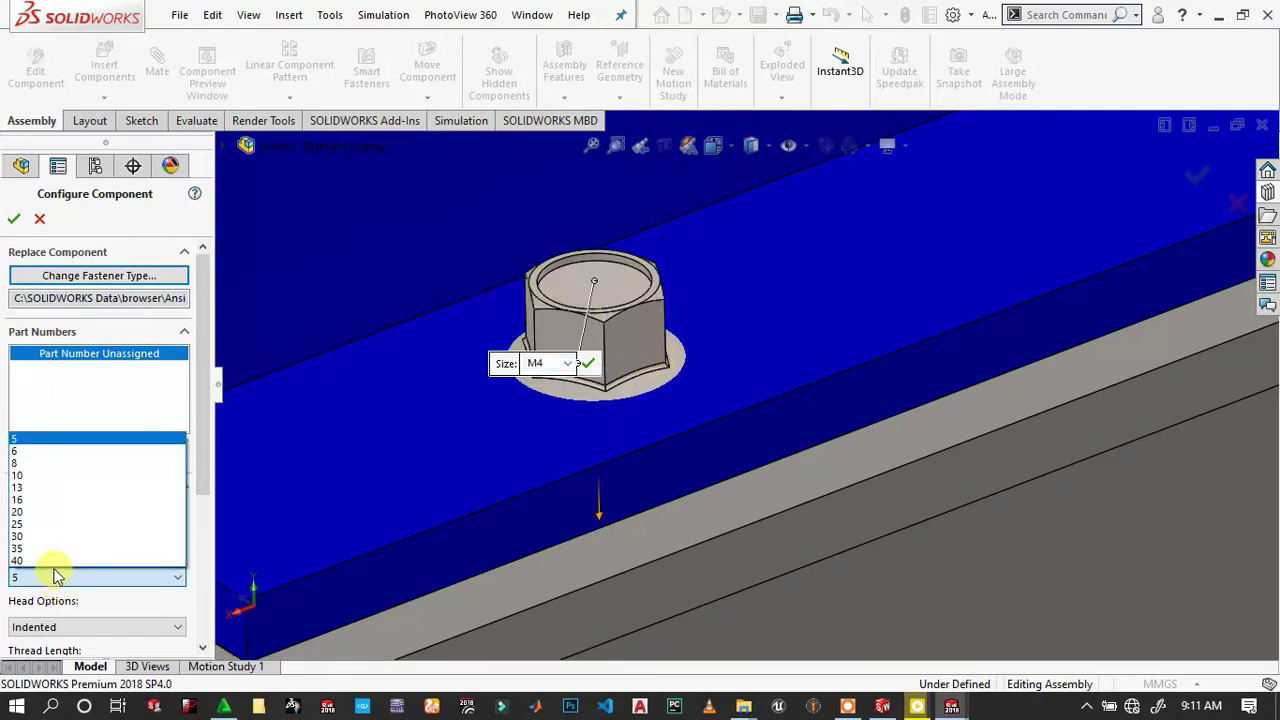
click(25, 511)
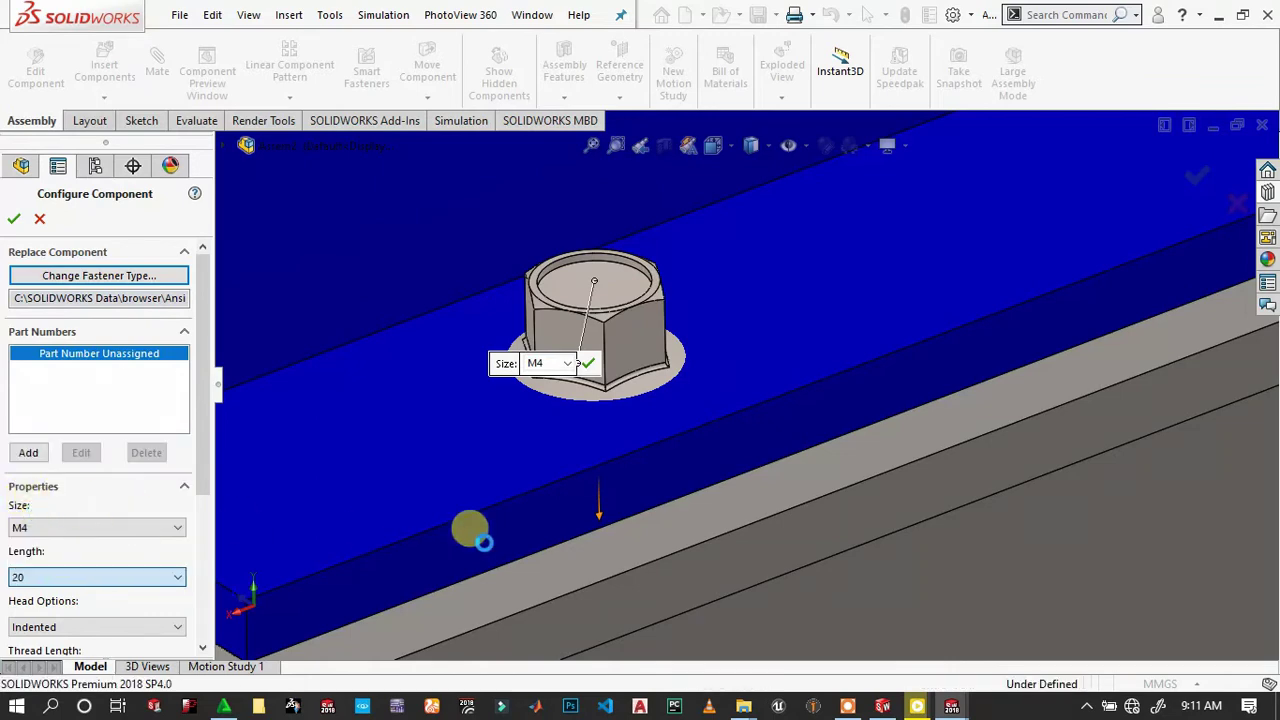
middle_drag(600, 540, 614, 549)
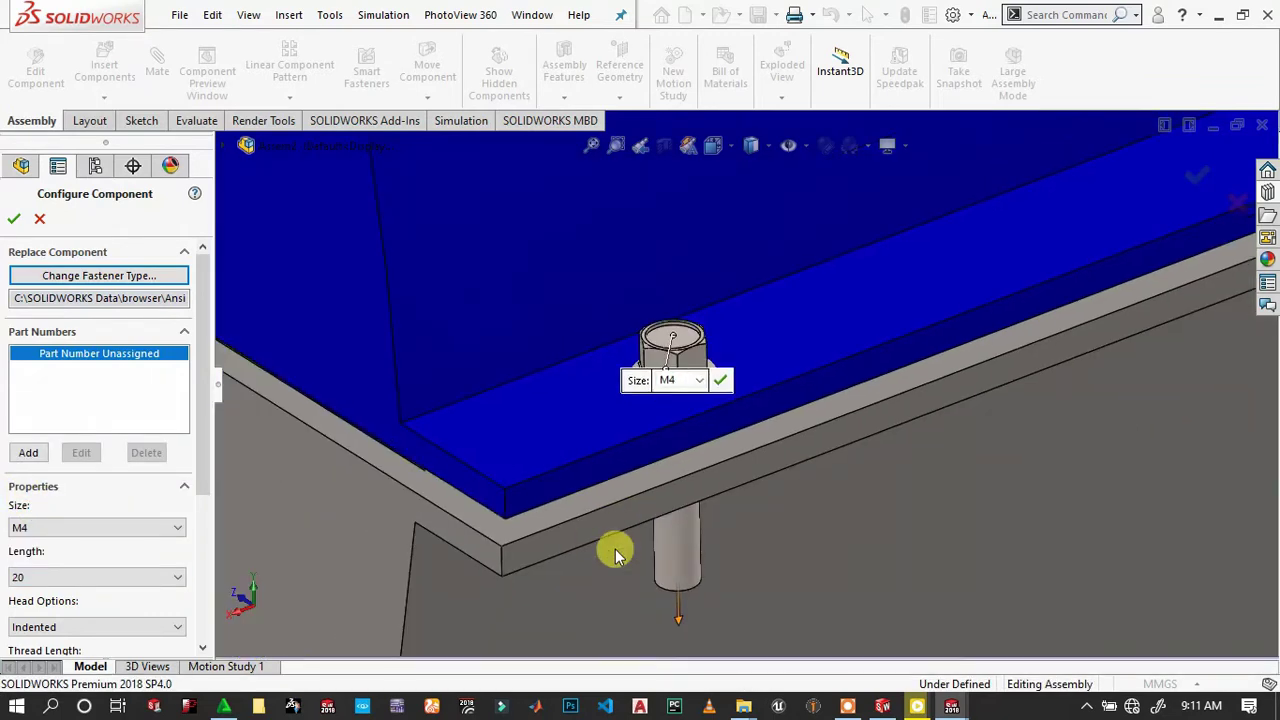
click(40, 577)
click(37, 500)
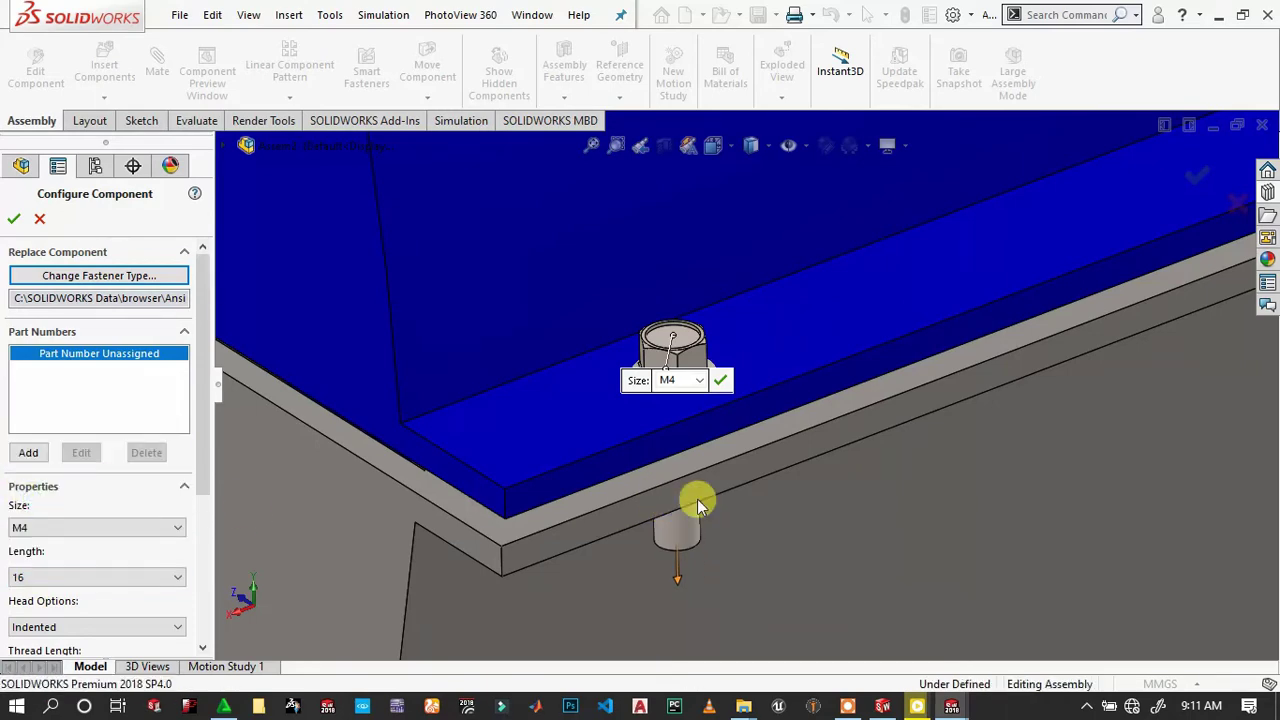
mouse_move(714, 408)
middle_down()
mouse_move(720, 378)
mouse_move(649, 283)
mouse_move(680, 403)
mouse_move(1017, 410)
mouse_move(887, 337)
mouse_move(1021, 360)
mouse_move(656, 374)
mouse_move(546, 363)
middle_up()
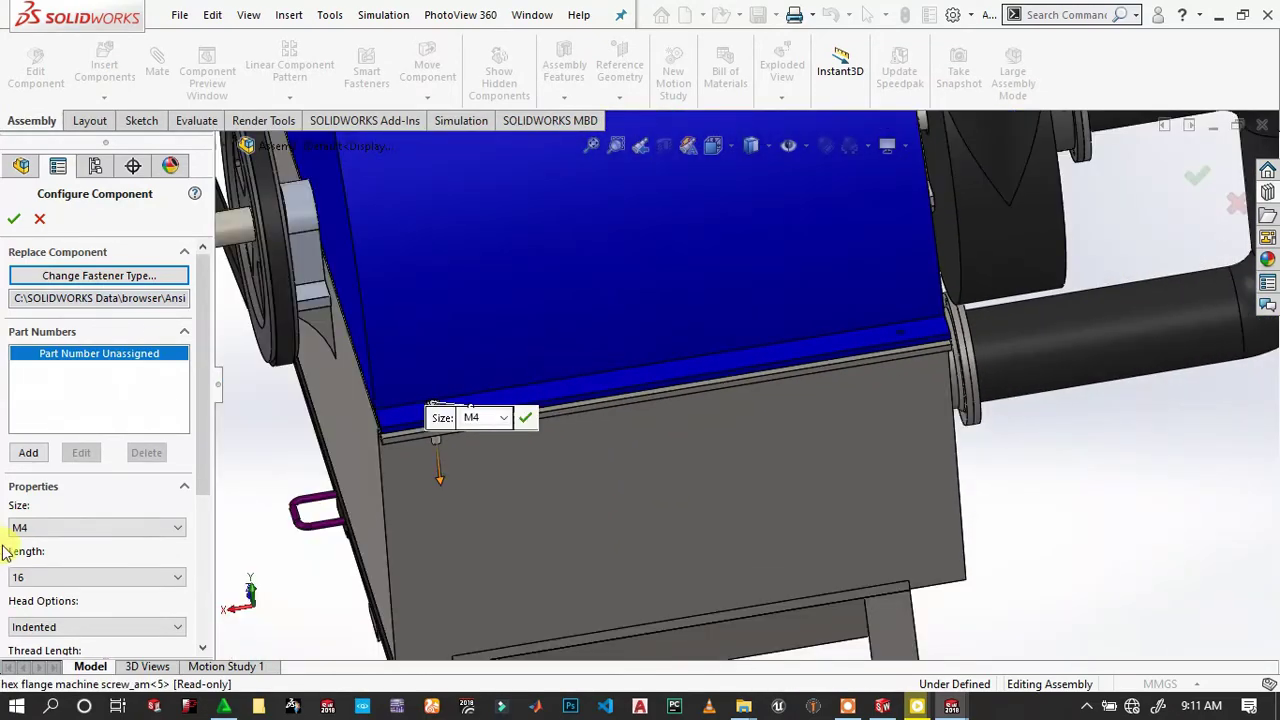
Set the thread display to Schematic and accept the screw configuration.
scroll(75, 568, down, 5)
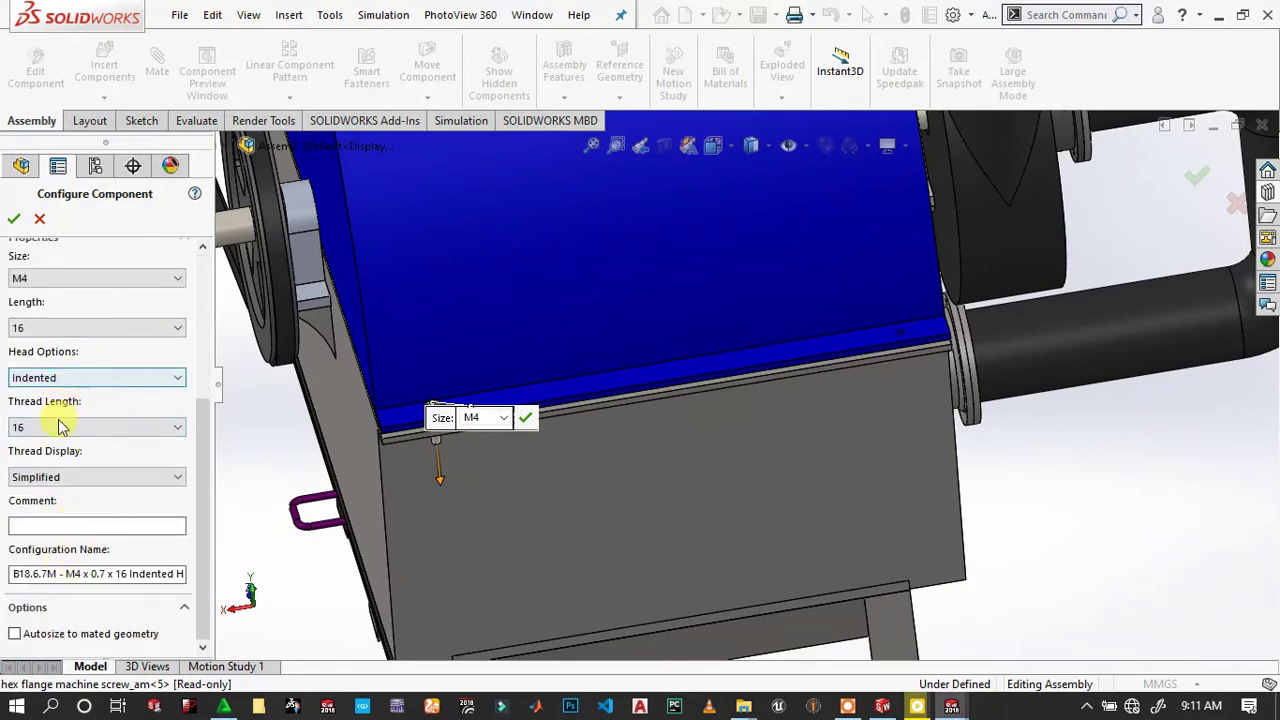
click(57, 485)
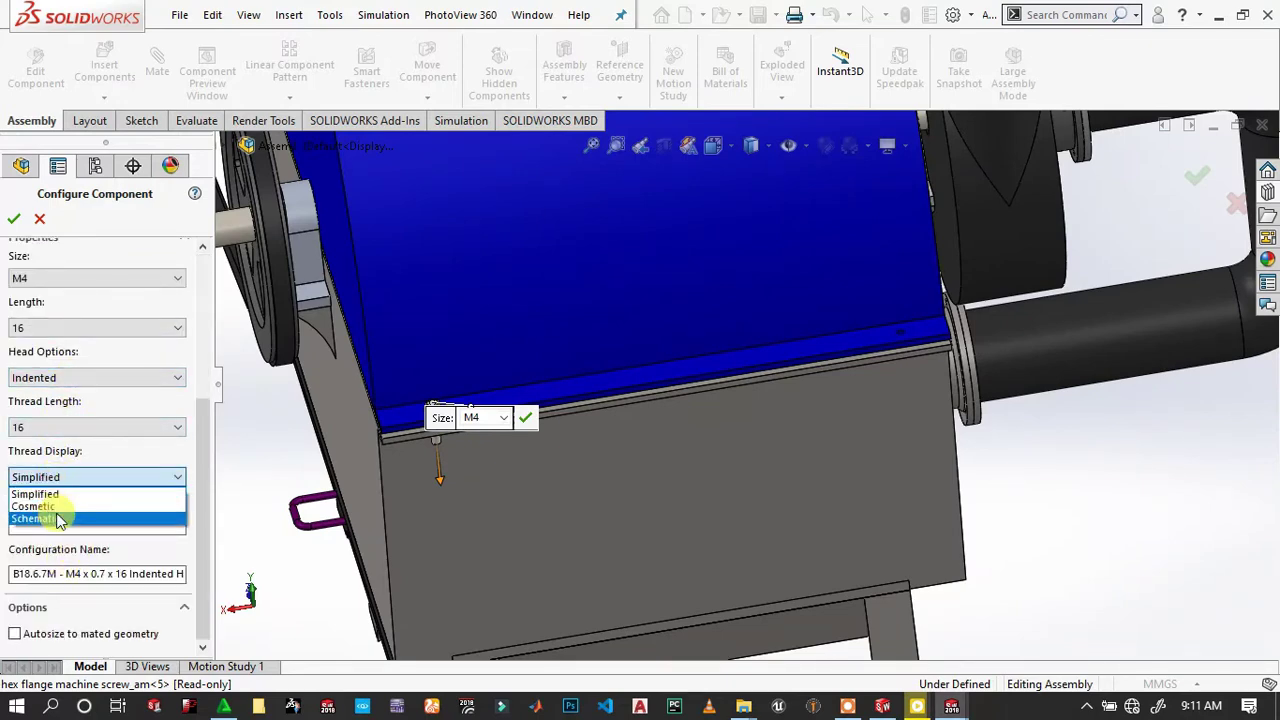
click(58, 519)
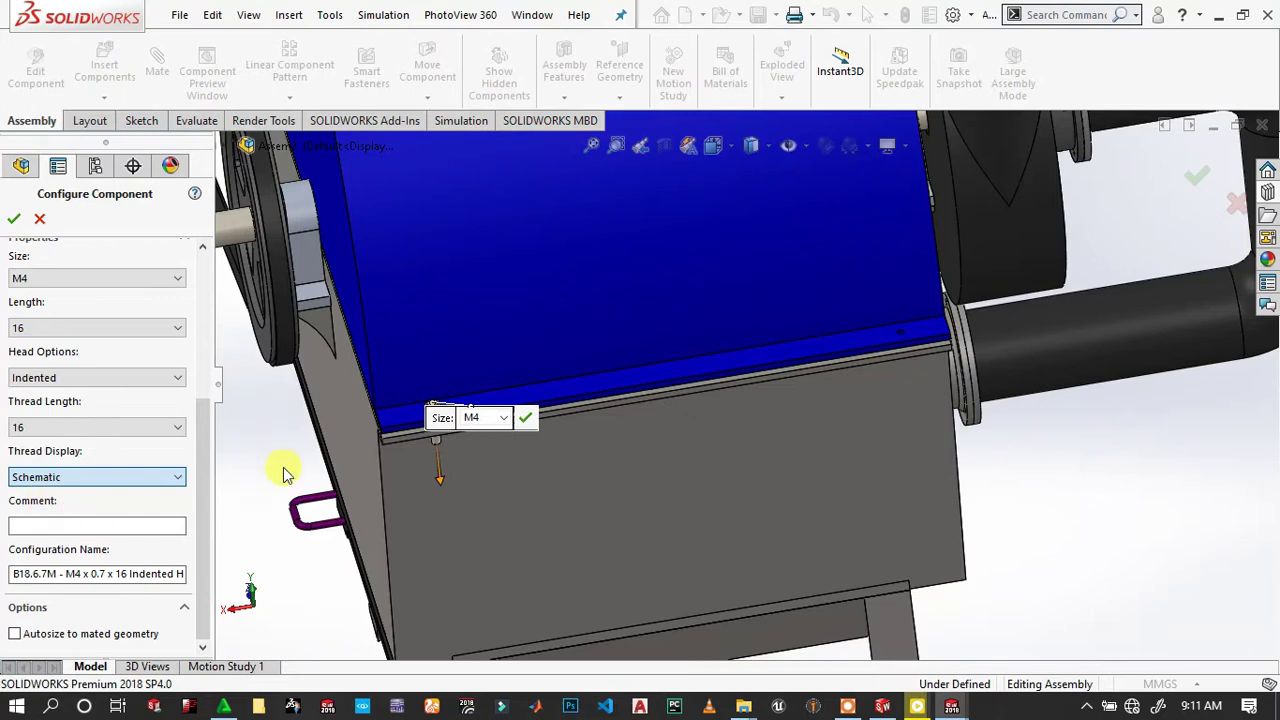
scroll(443, 434, down, 3)
scroll(463, 434, down, 1)
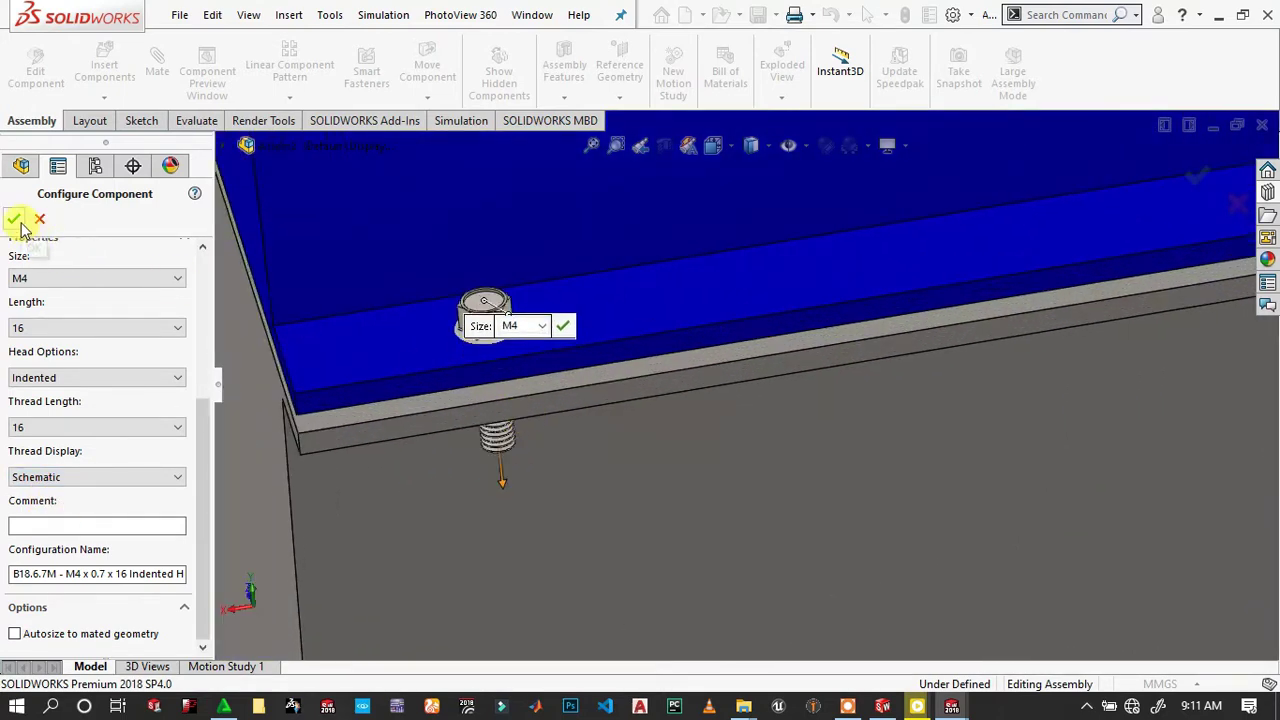
click(1063, 395)
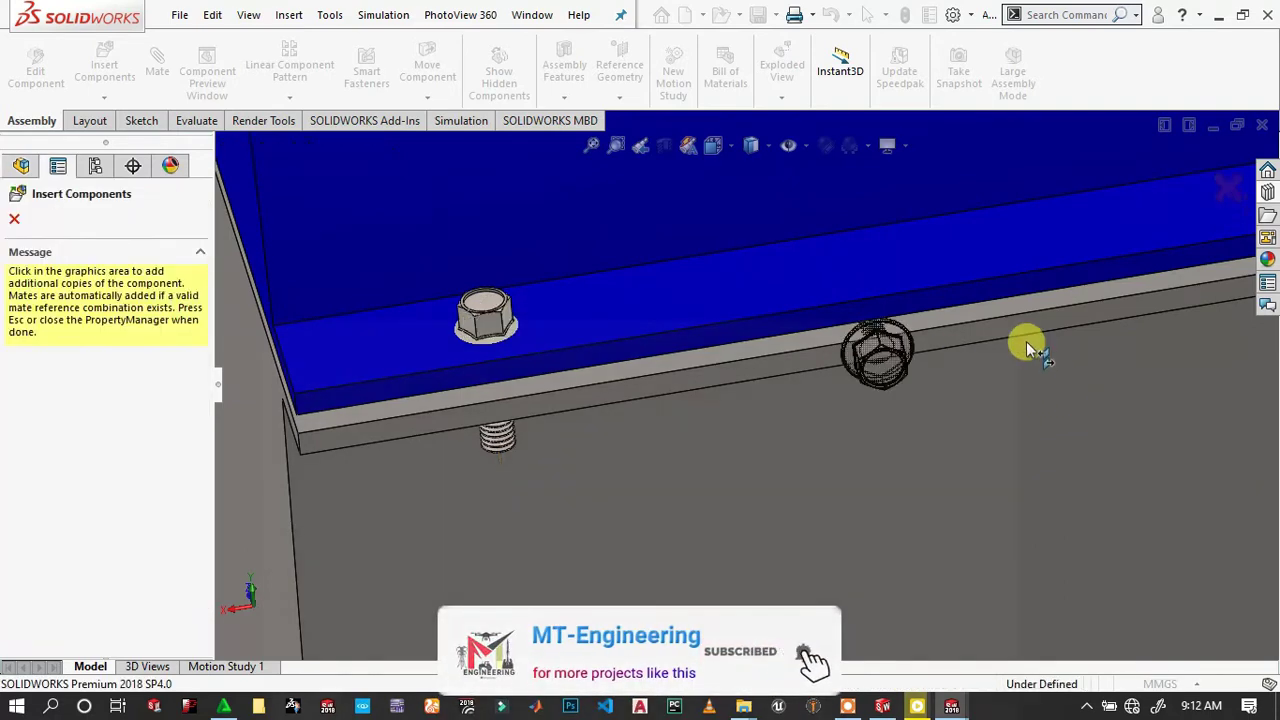
Drop an M4 screw copy into one of the blue cover's edge holes.
scroll(1166, 282, up, 2)
scroll(1166, 282, down, 2)
scroll(1191, 257, up, 4)
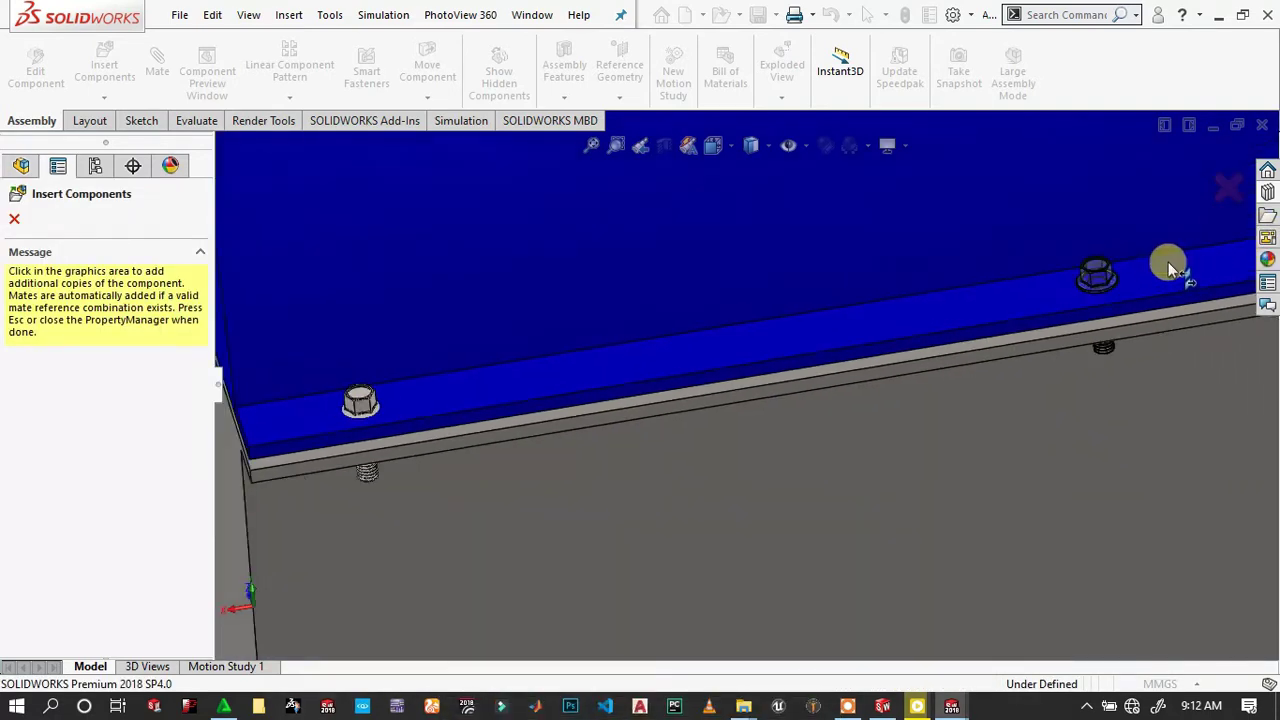
scroll(1061, 323, up, 3)
scroll(774, 365, down, 3)
scroll(827, 362, down, 3)
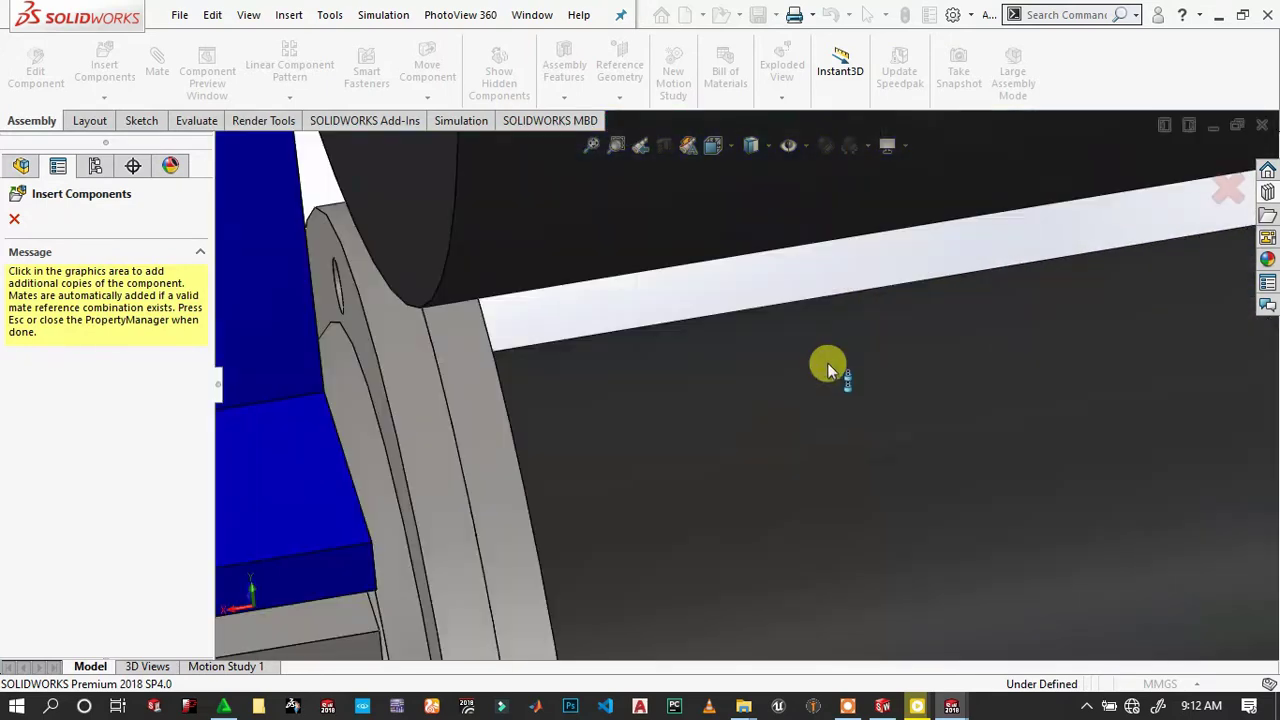
scroll(790, 367, up, 3)
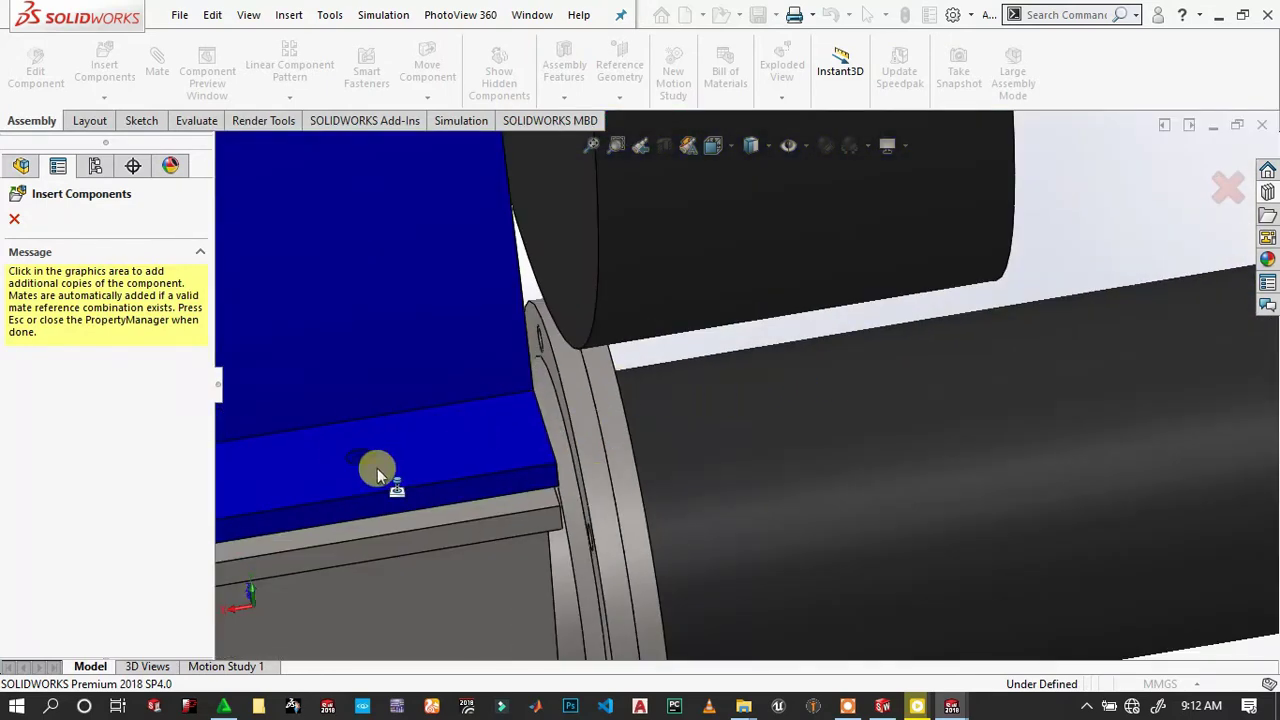
scroll(368, 452, down, 2)
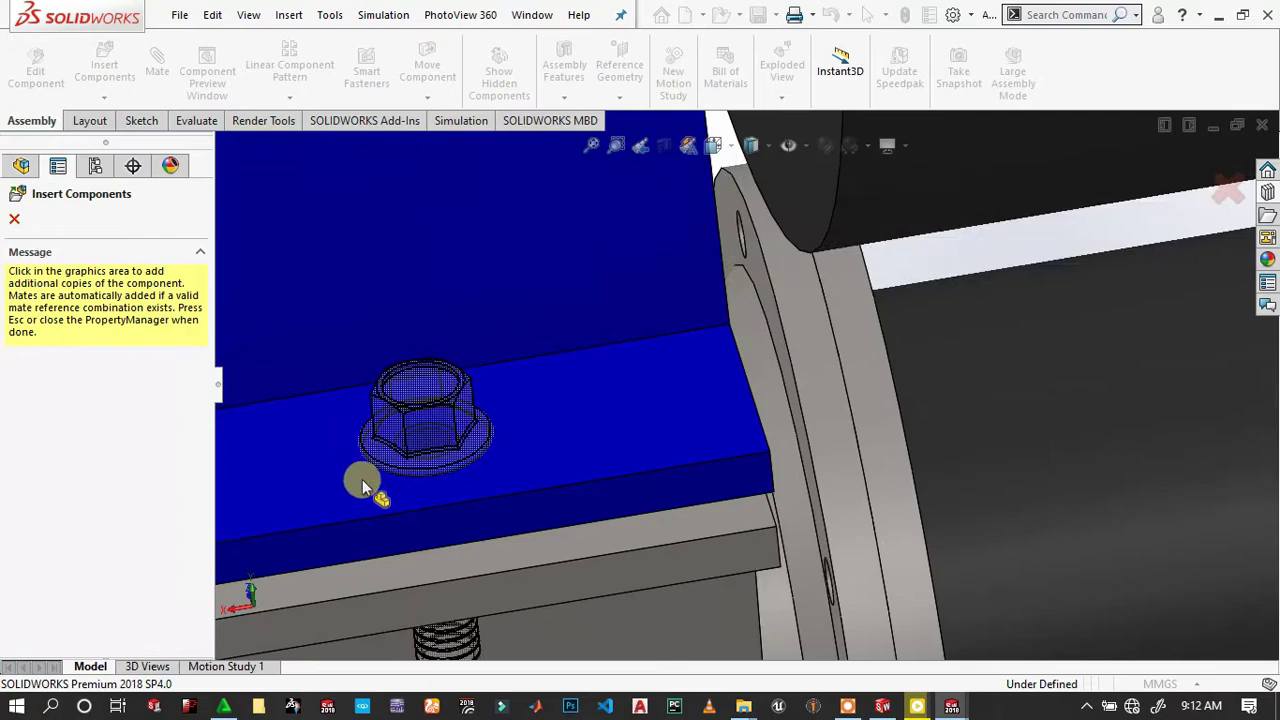
click(429, 437)
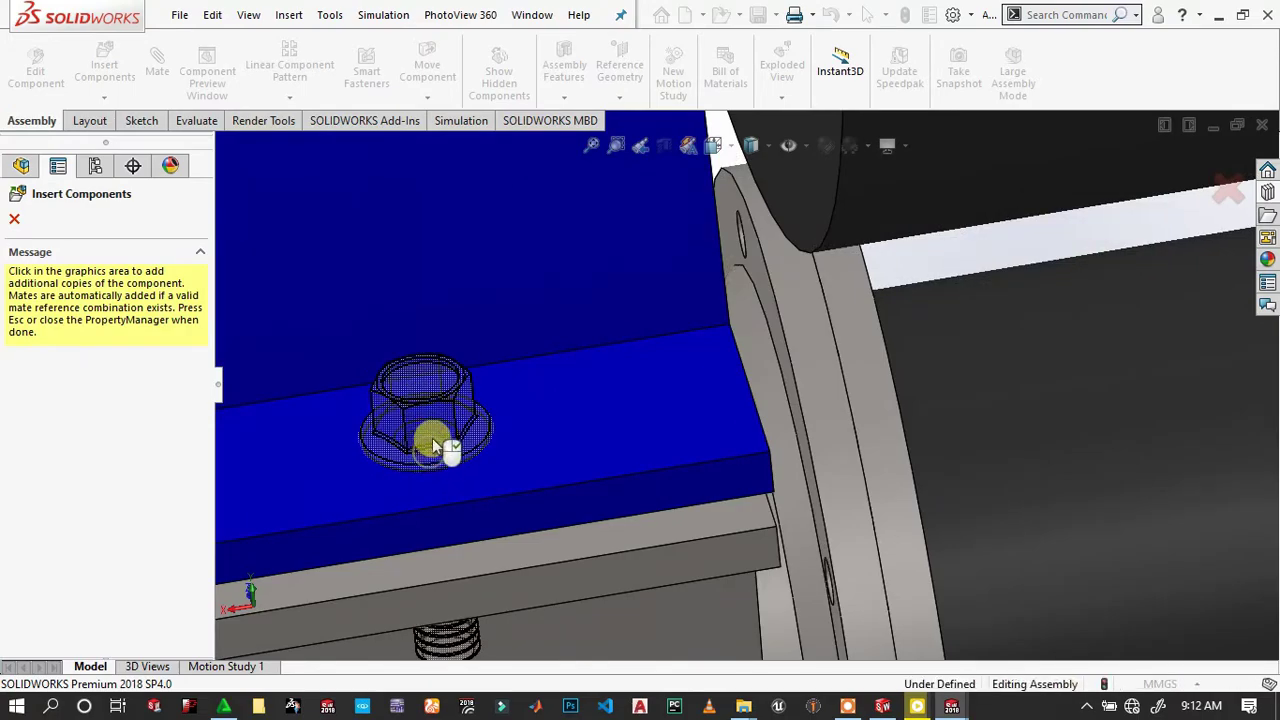
scroll(415, 481, up, 2)
scroll(457, 407, up, 3)
scroll(600, 380, up, 3)
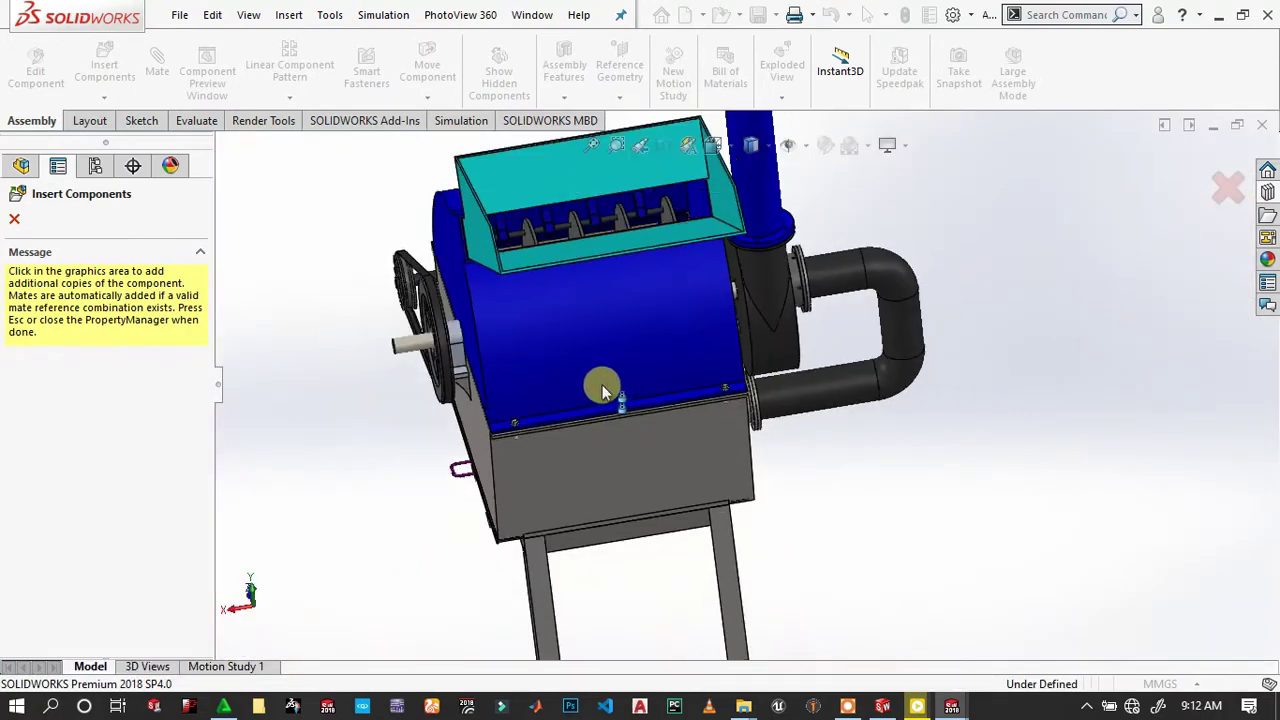
scroll(590, 347, up, 2)
key(space)
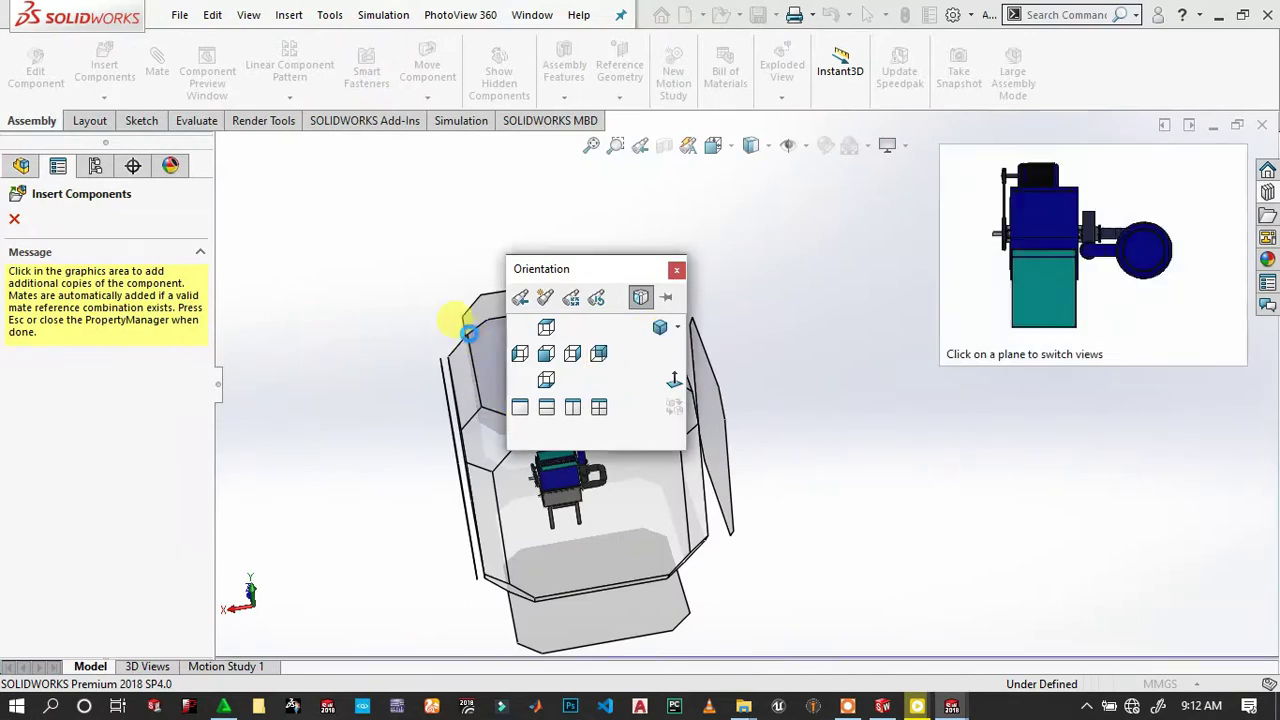
click(466, 323)
Drop two more M4 screw copies into the next cover edge holes.
scroll(812, 465, down, 3)
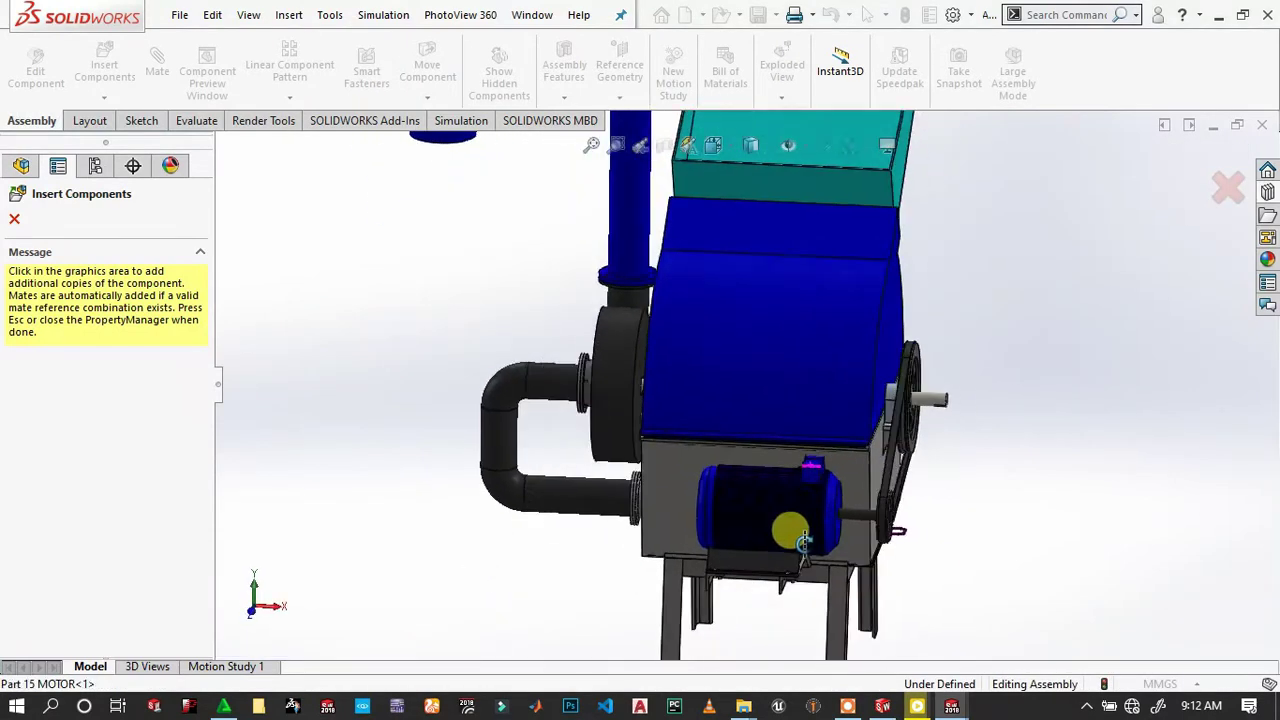
scroll(849, 486, down, 1)
scroll(832, 429, down, 3)
scroll(790, 388, down, 2)
scroll(790, 388, down, 1)
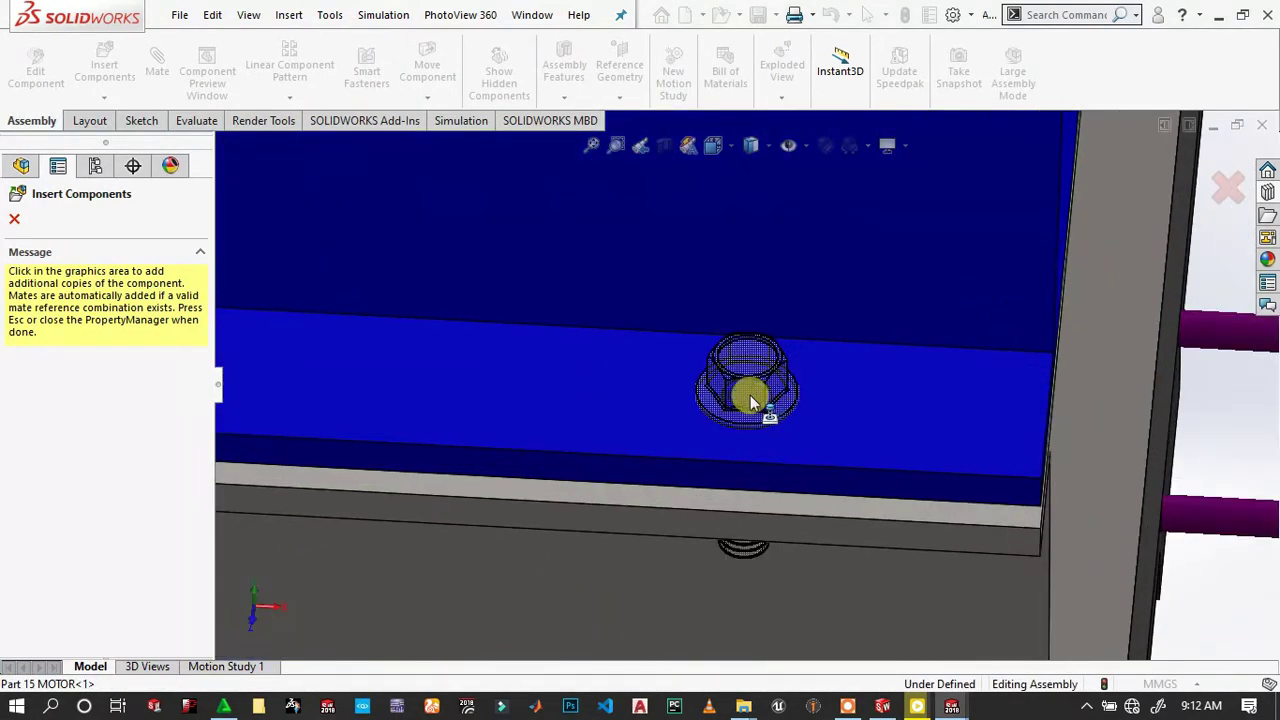
click(795, 405)
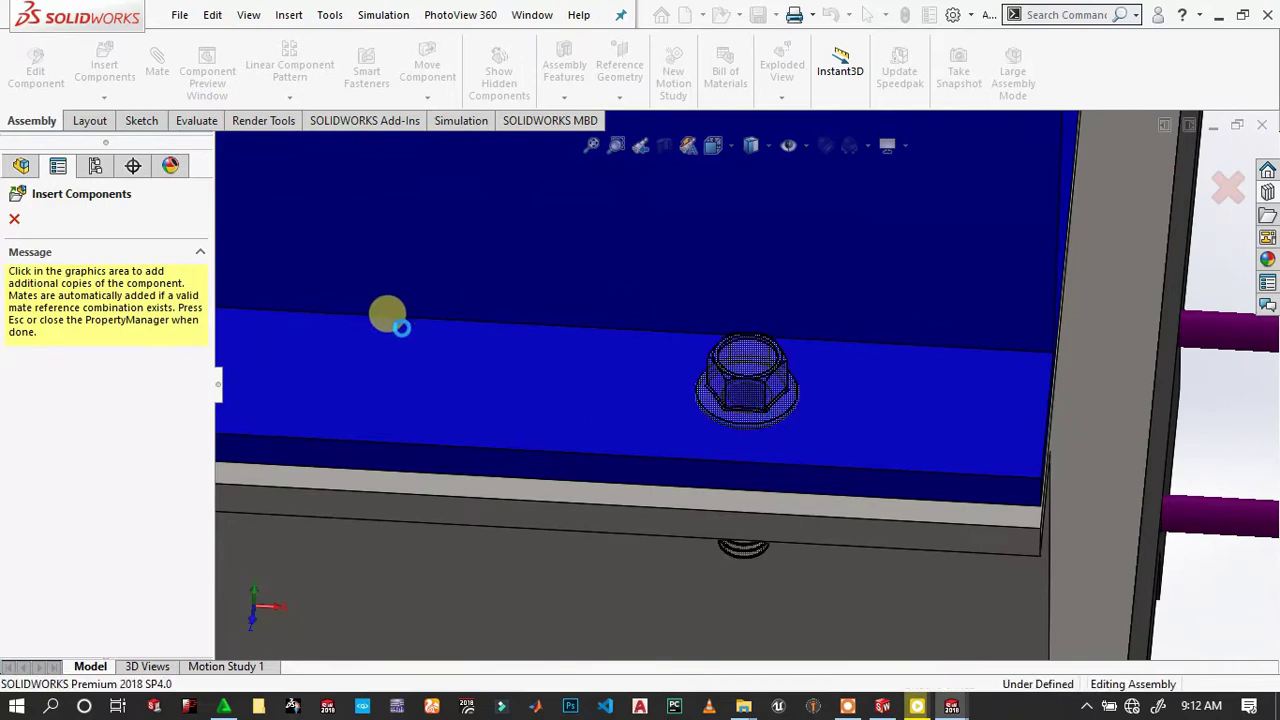
scroll(366, 320, up, 3)
scroll(491, 263, up, 3)
scroll(487, 368, down, 2)
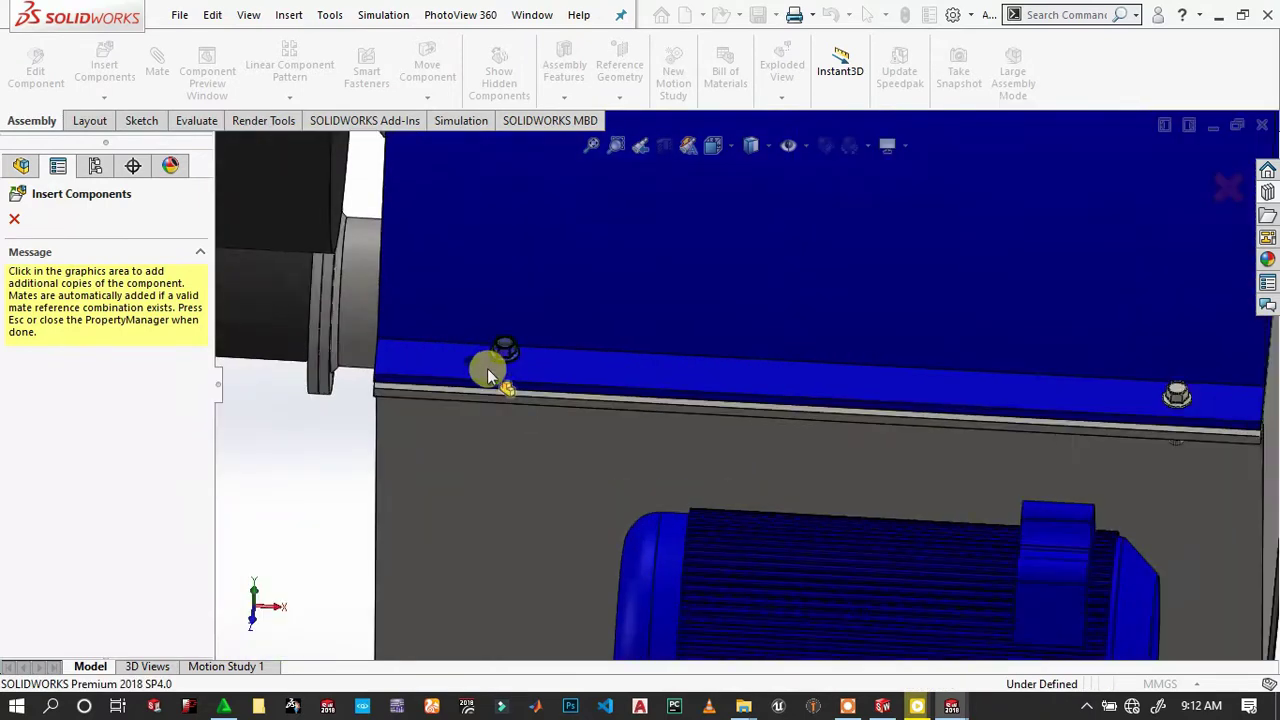
scroll(552, 353, down, 2)
scroll(585, 364, down, 2)
click(587, 385)
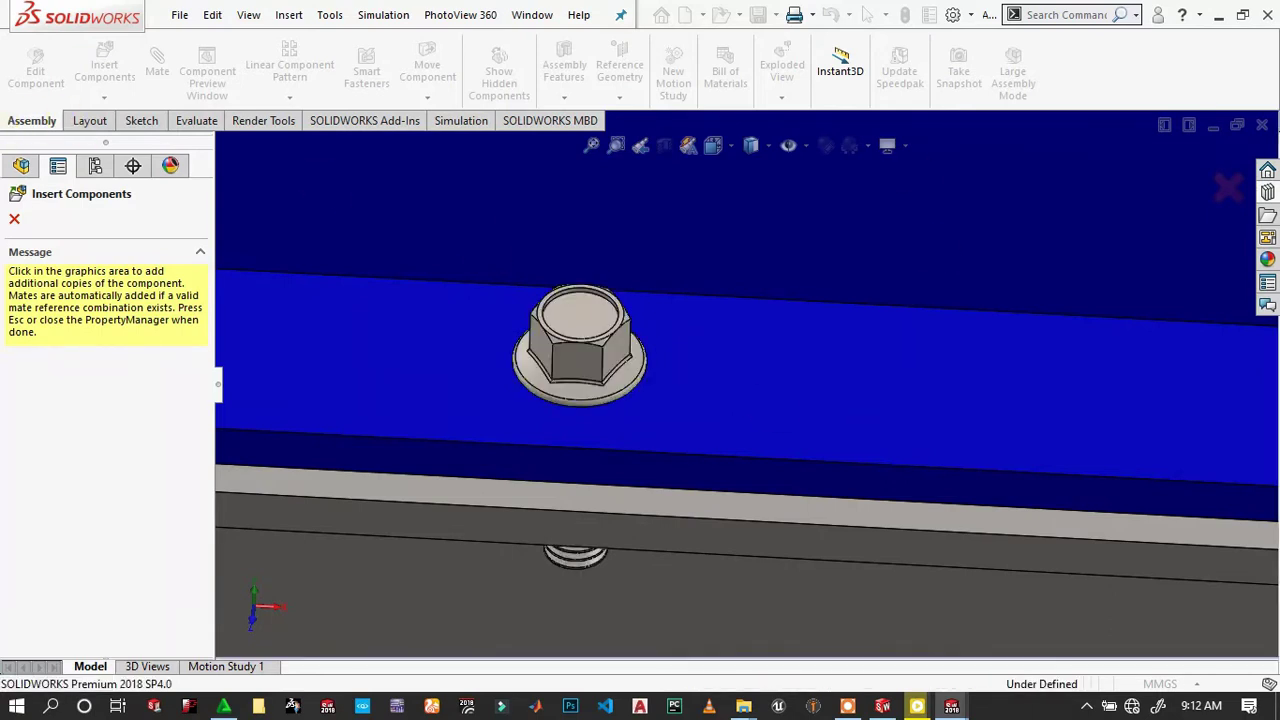
Close Insert Components, select the blade housing cover and zoom into its flange.
click(14, 220)
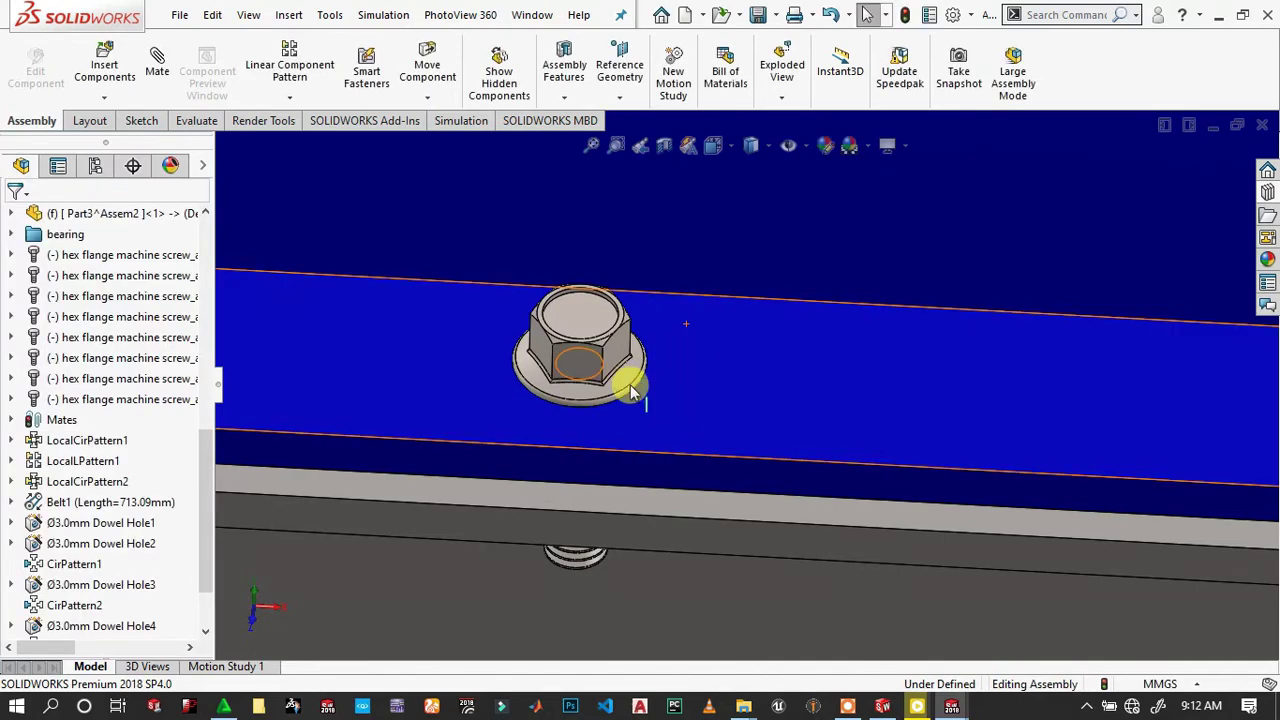
click(578, 360)
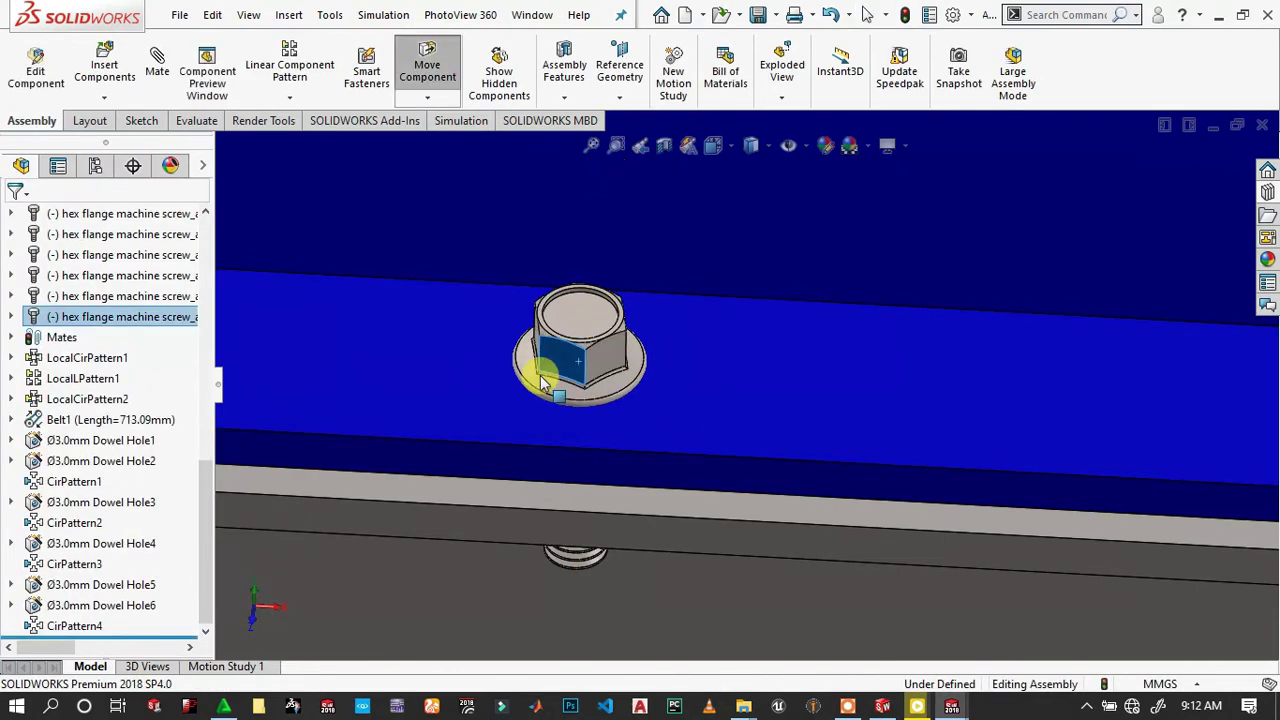
scroll(768, 467, up, 5)
mouse_move(1143, 425)
middle_down()
mouse_move(818, 376)
mouse_move(1140, 312)
mouse_move(880, 274)
mouse_move(968, 337)
mouse_move(1011, 323)
mouse_move(922, 248)
mouse_move(786, 286)
mouse_move(959, 356)
middle_up()
scroll(959, 356, down, 3)
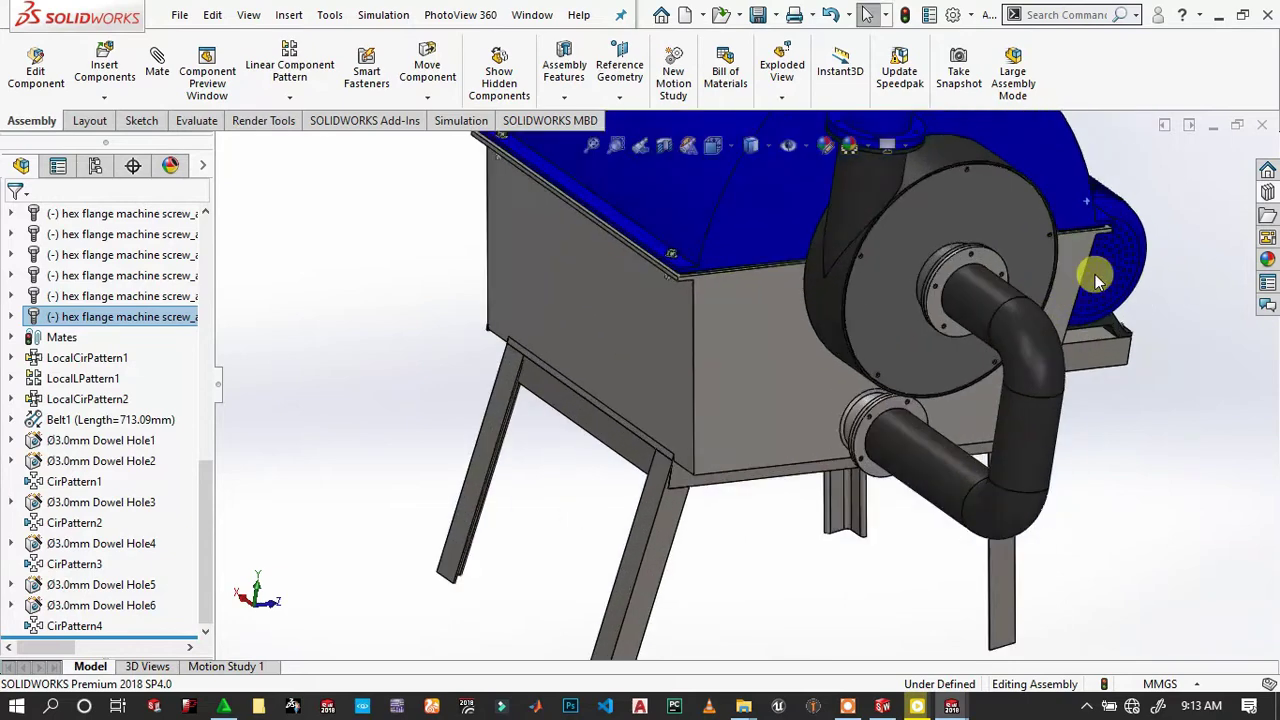
click(993, 218)
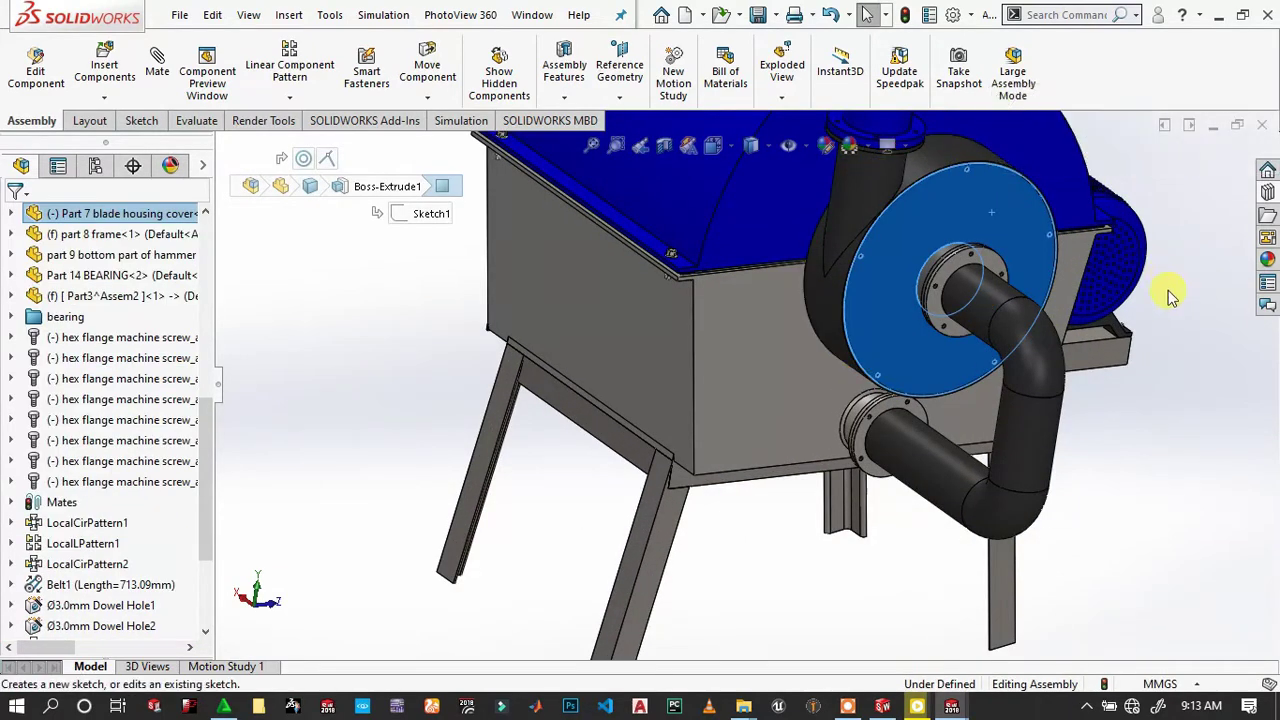
scroll(1017, 274, down, 2)
scroll(1017, 274, down, 2)
scroll(846, 323, down, 1)
scroll(851, 191, down, 2)
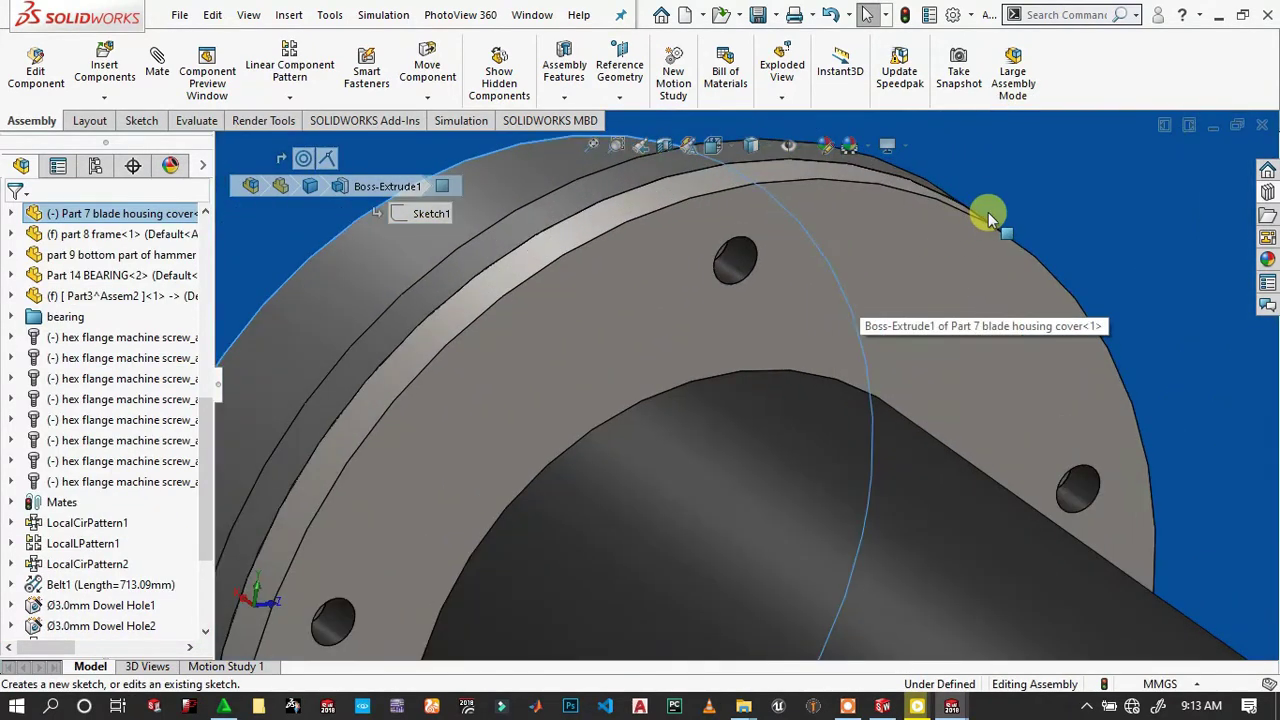
scroll(986, 214, down, 2)
scroll(1035, 232, down, 2)
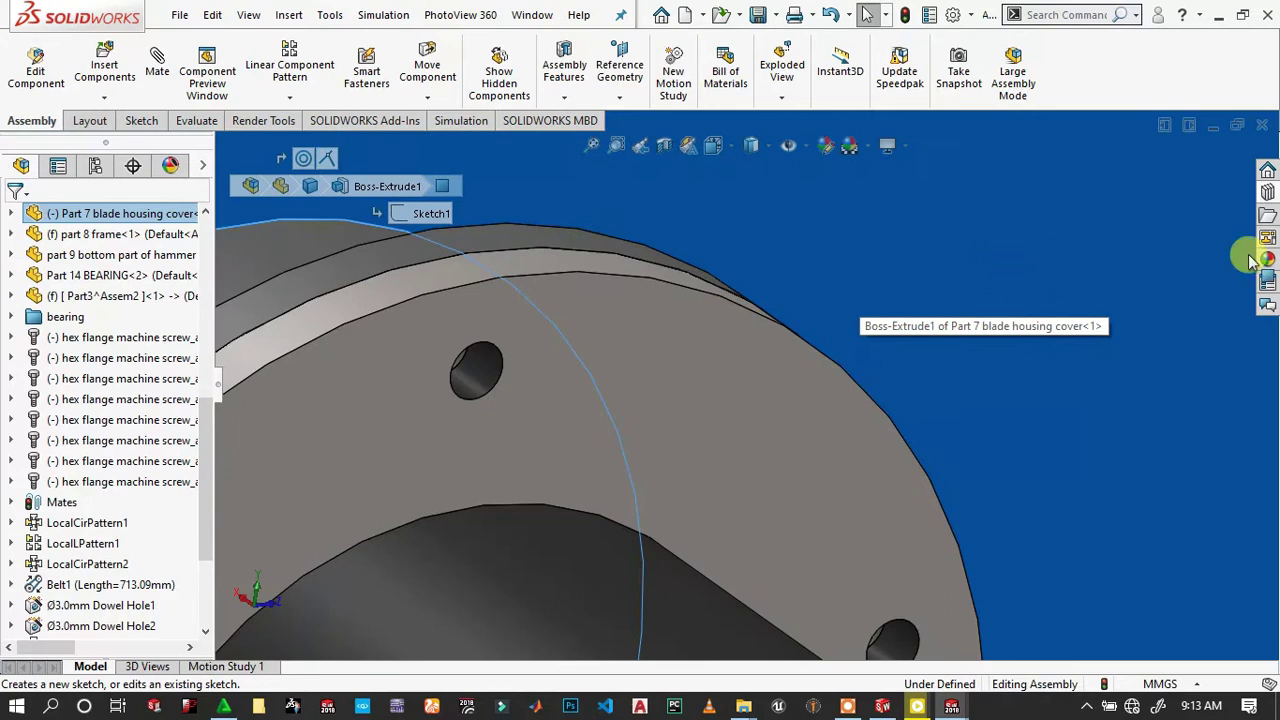
Drop a Hex Flange Screw into the housing cover's ring hole as M4 × 5 with Schematic threads.
click(1267, 194)
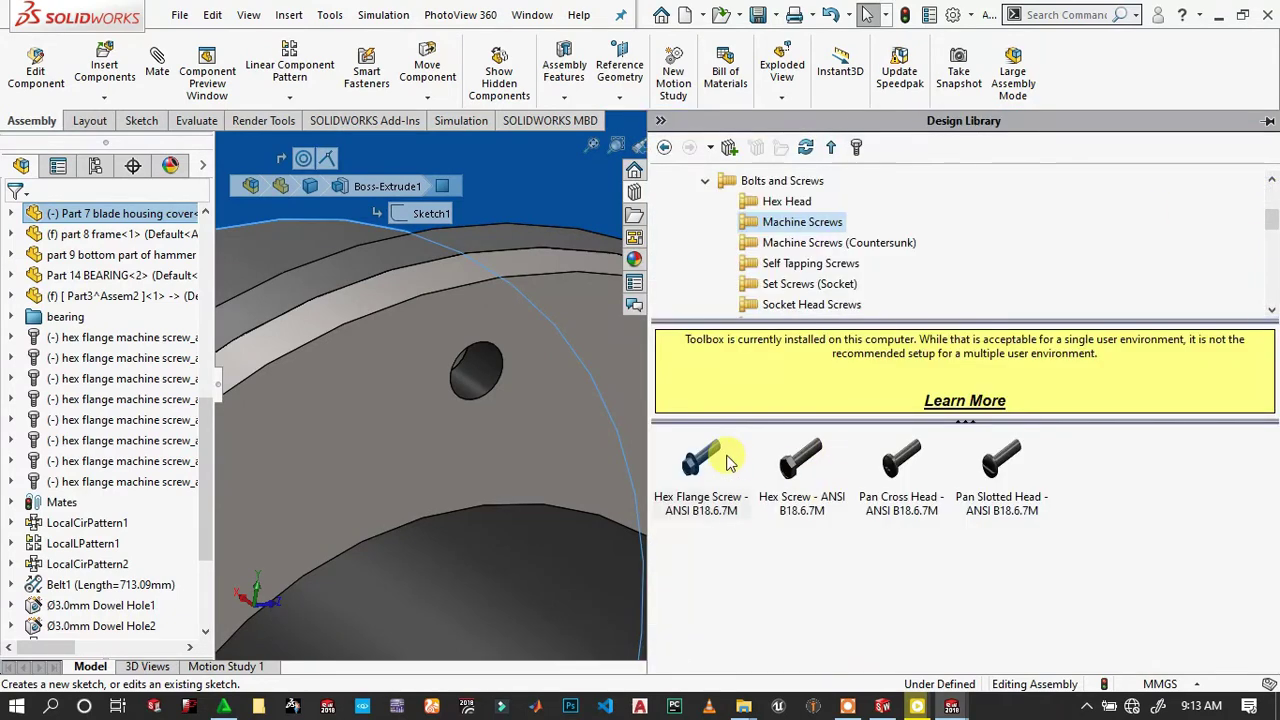
drag(728, 462, 469, 361)
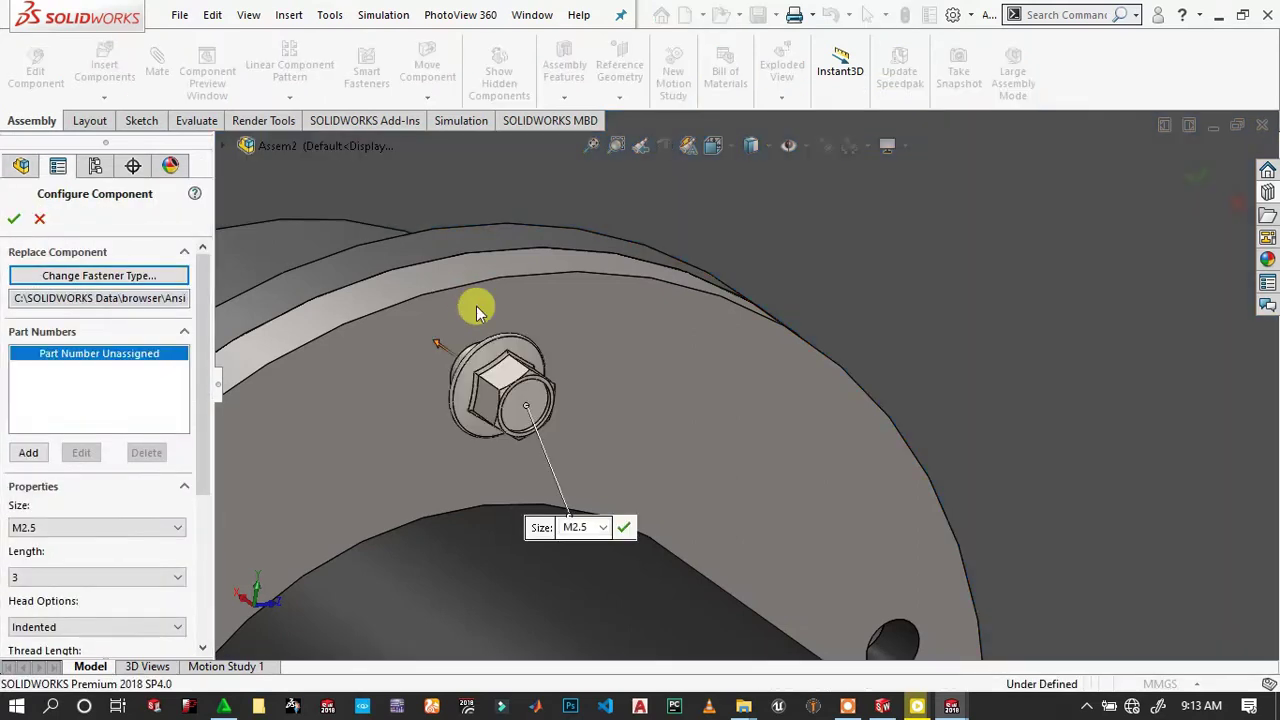
click(62, 527)
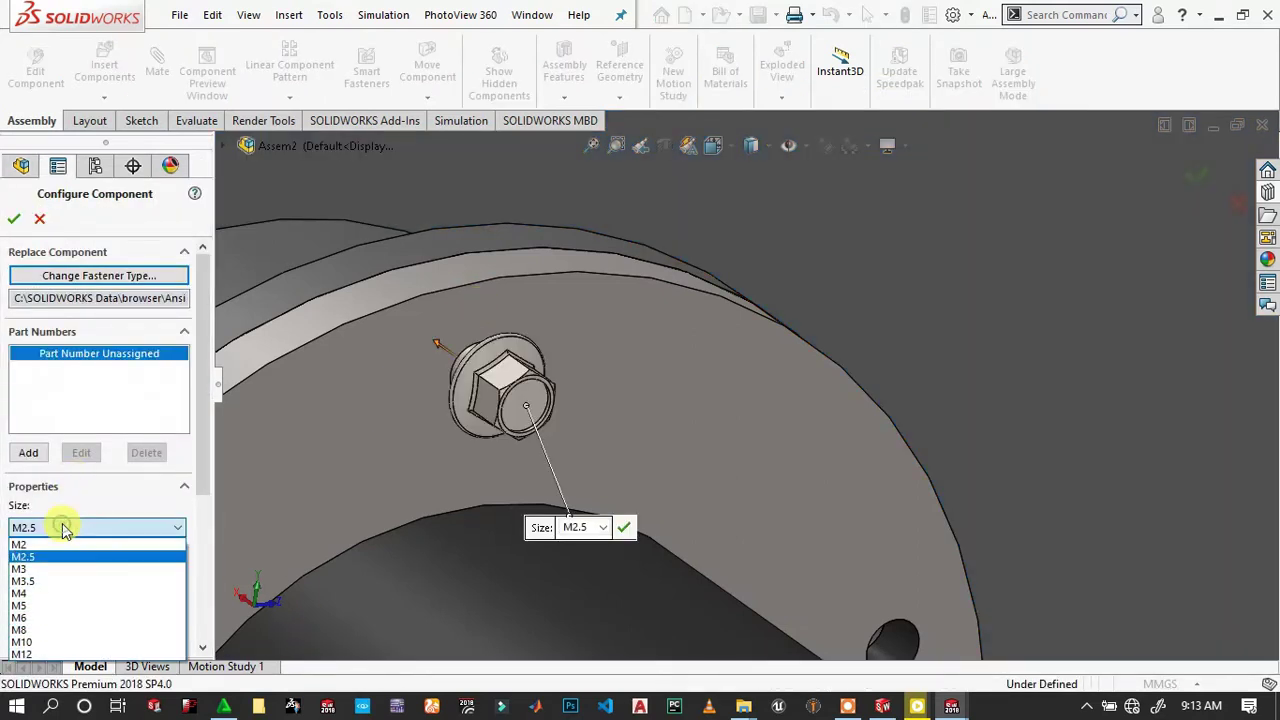
click(33, 593)
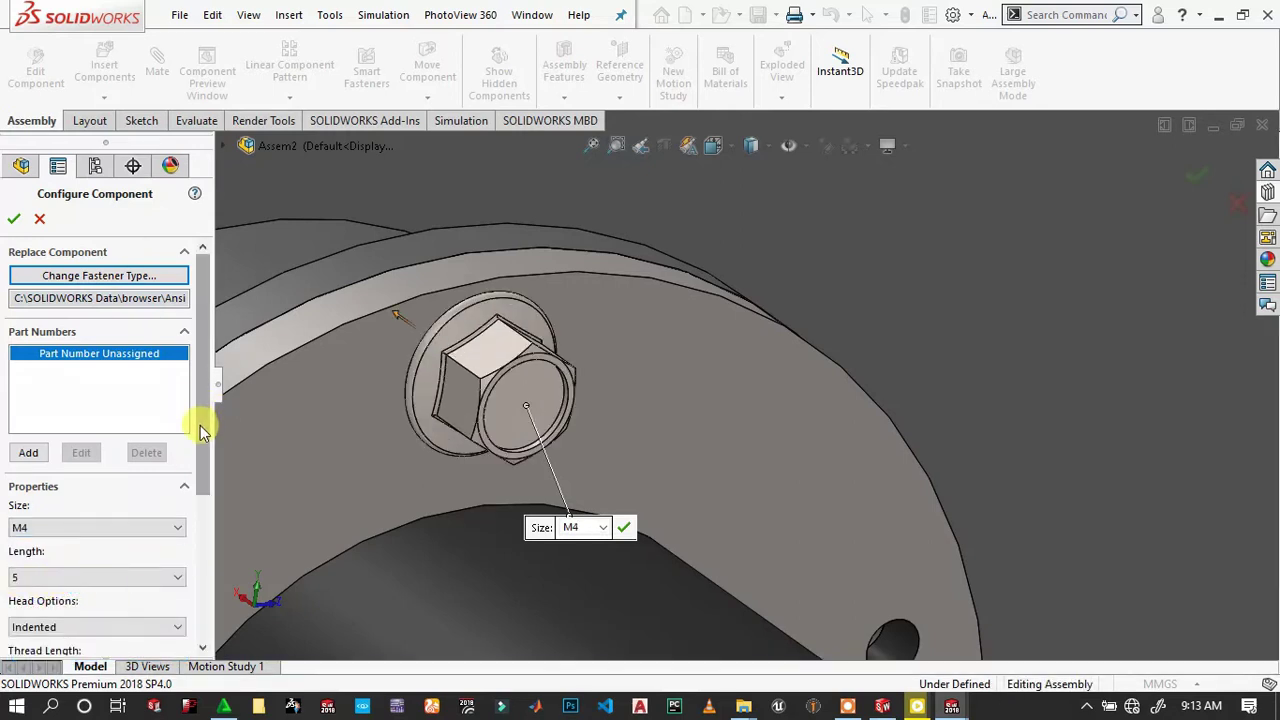
drag(205, 440, 189, 634)
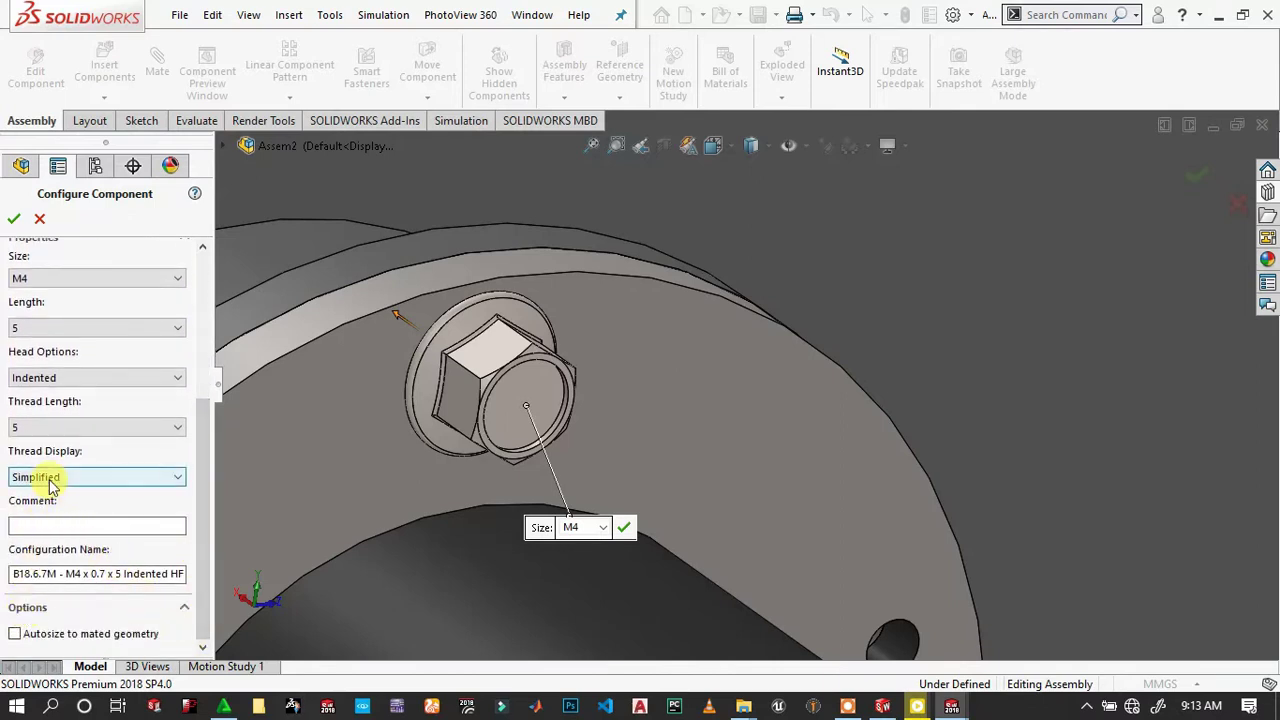
click(52, 482)
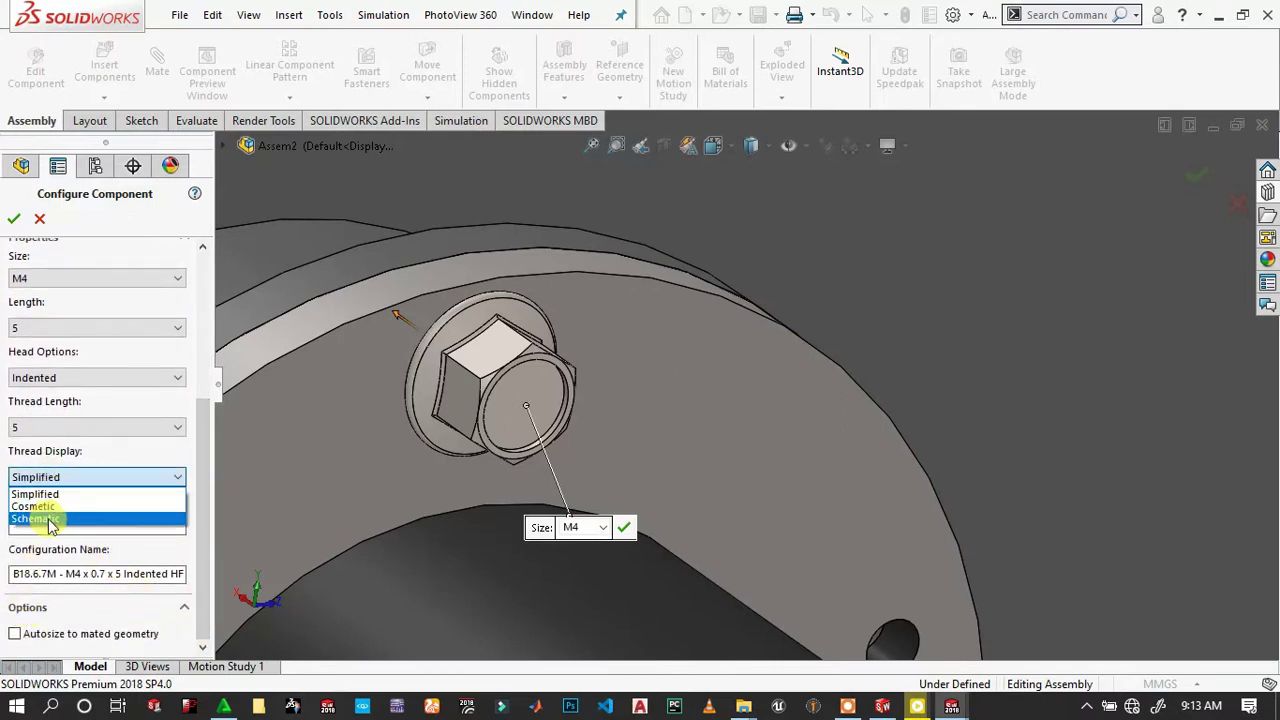
click(47, 518)
click(385, 388)
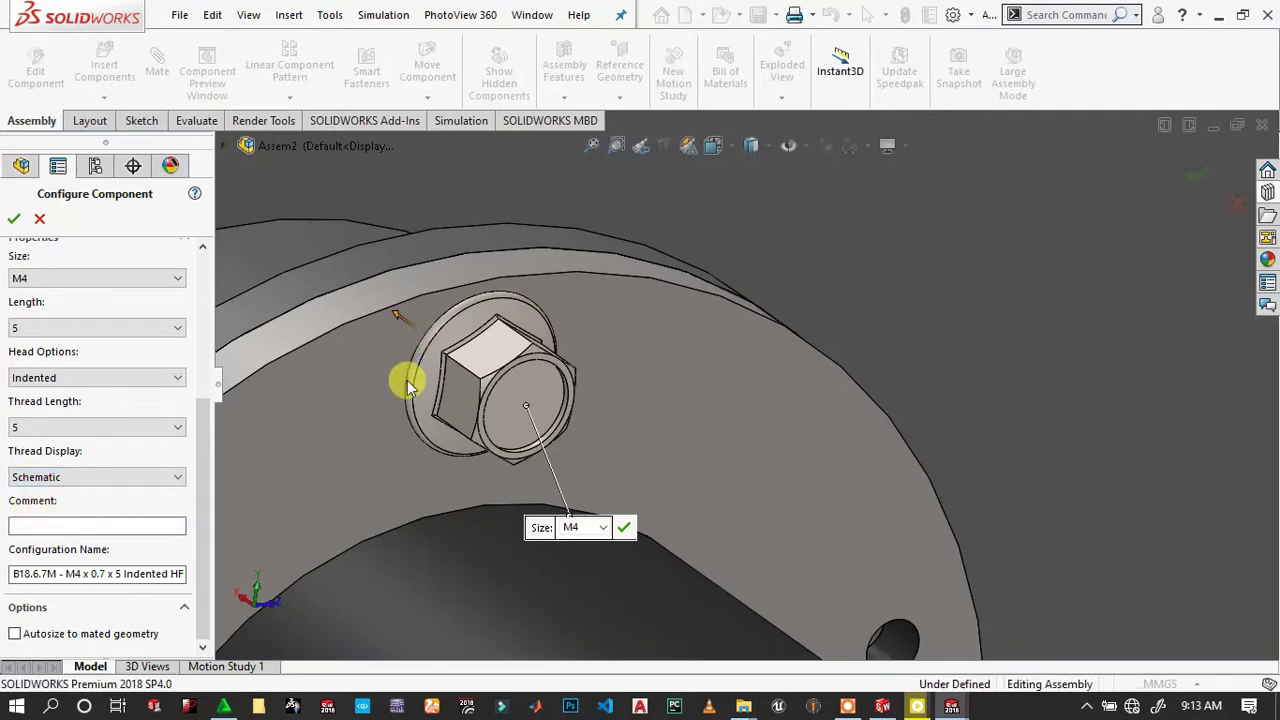
scroll(706, 403, up, 3)
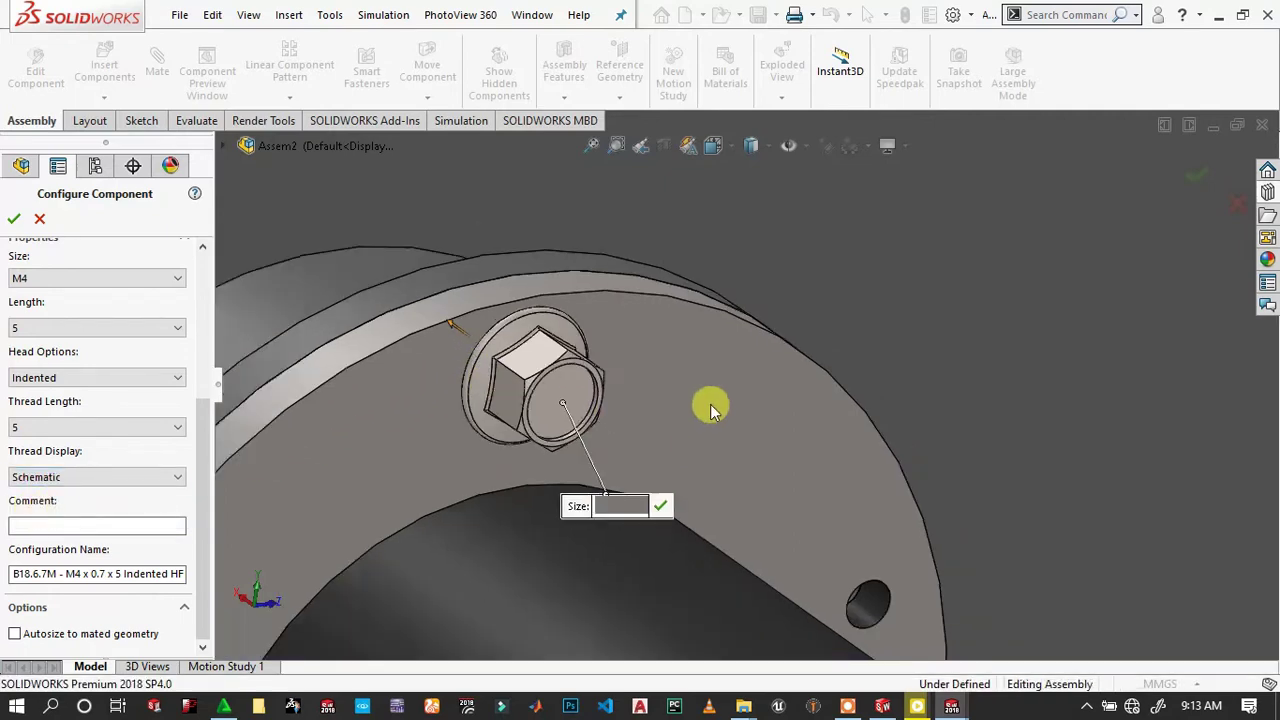
scroll(706, 403, up, 3)
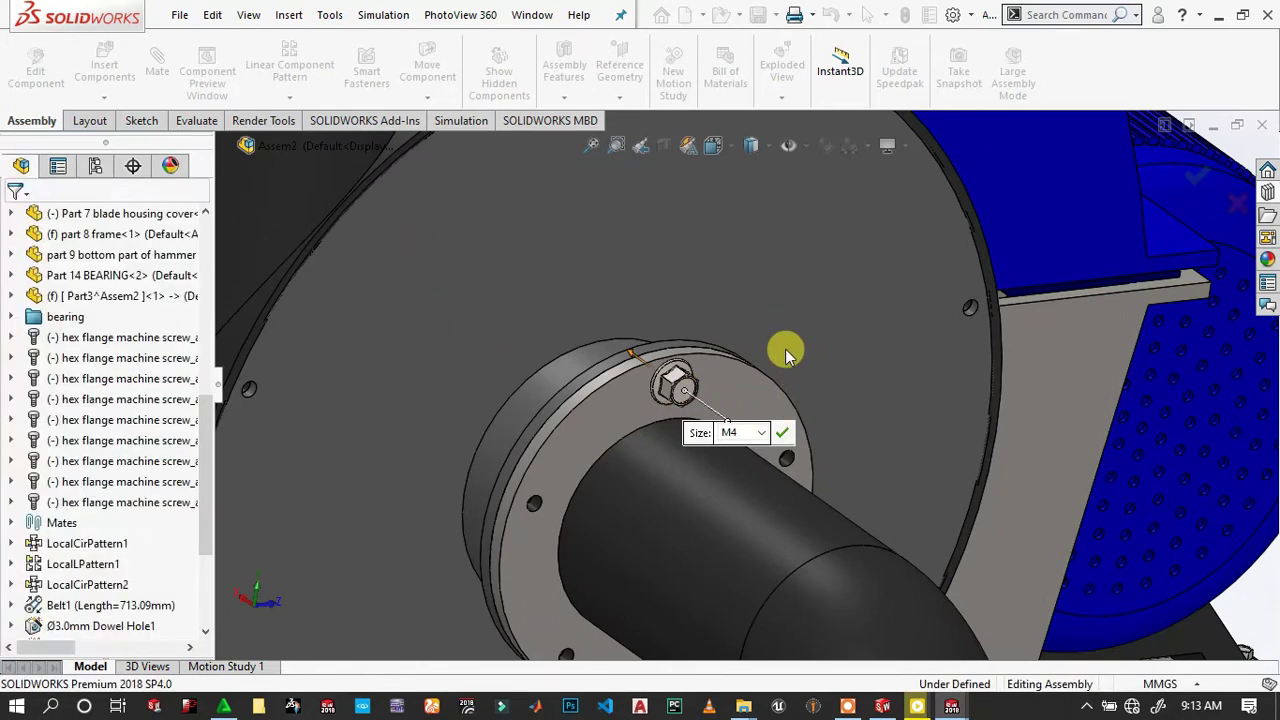
Place M4 screw copies in the lower-left and top outlet flange holes.
scroll(972, 310, down, 2)
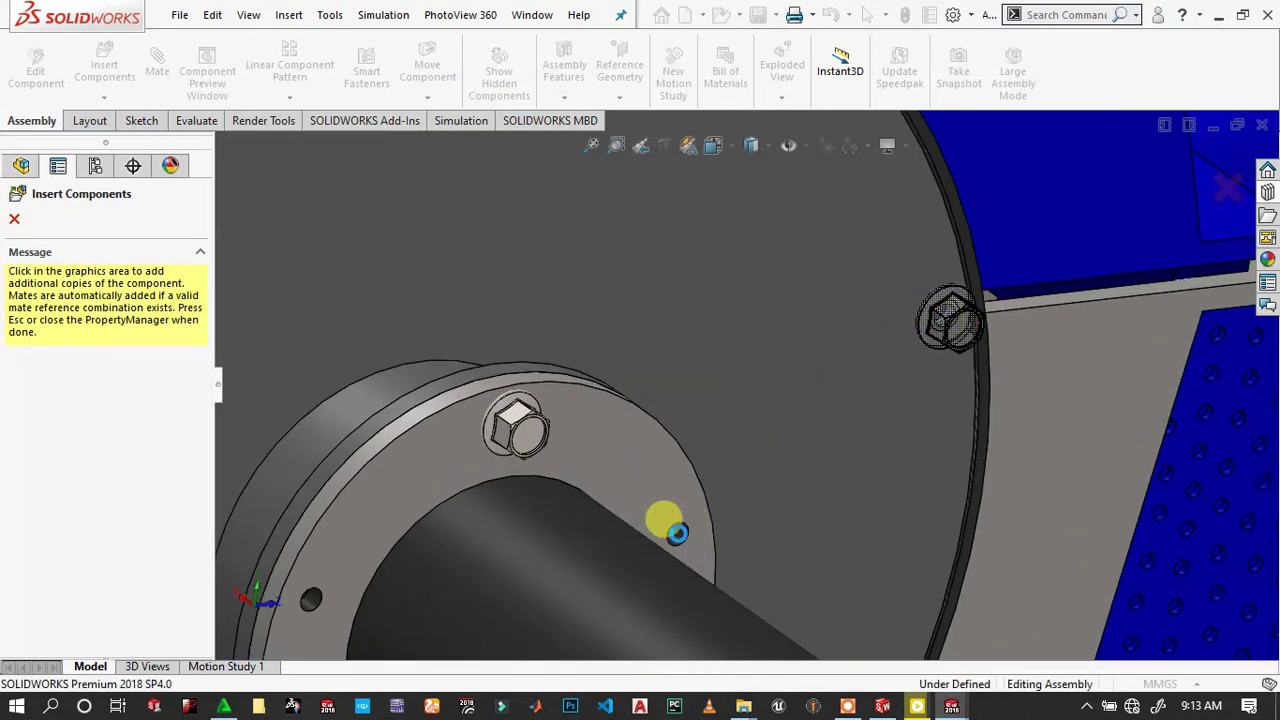
click(300, 590)
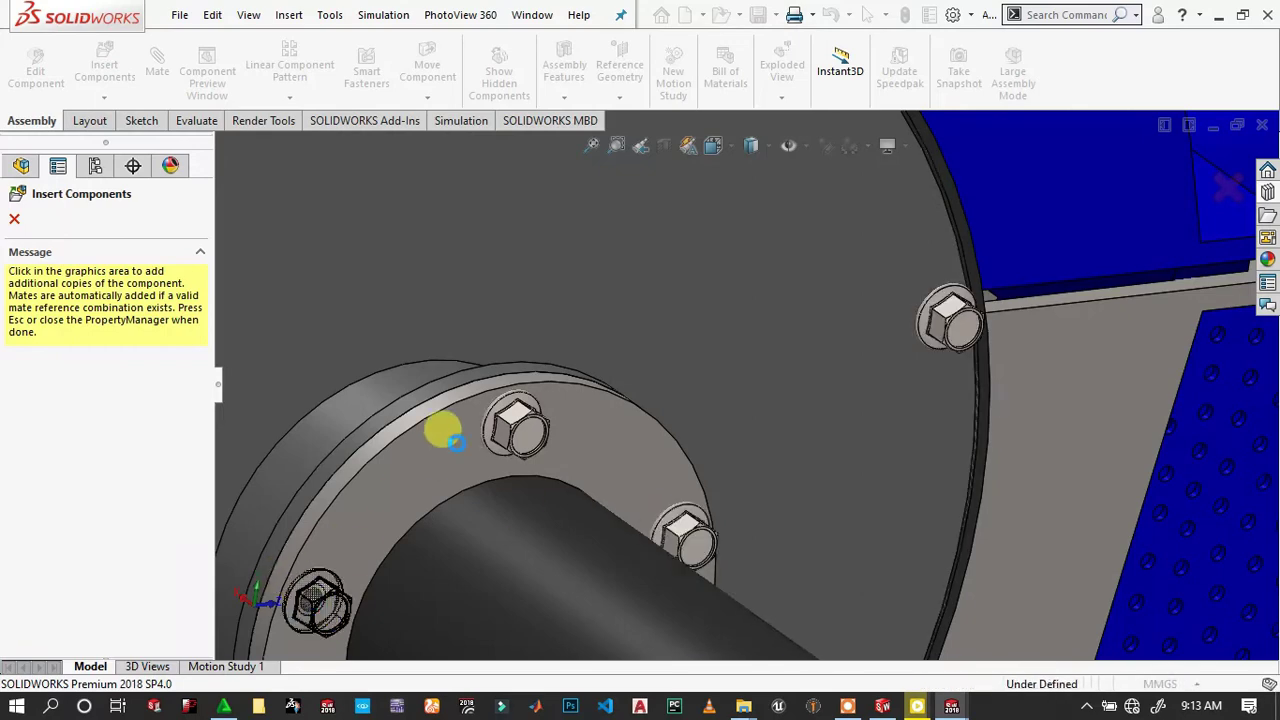
mouse_move(500, 414)
middle_down()
mouse_move(535, 567)
mouse_move(656, 540)
middle_up()
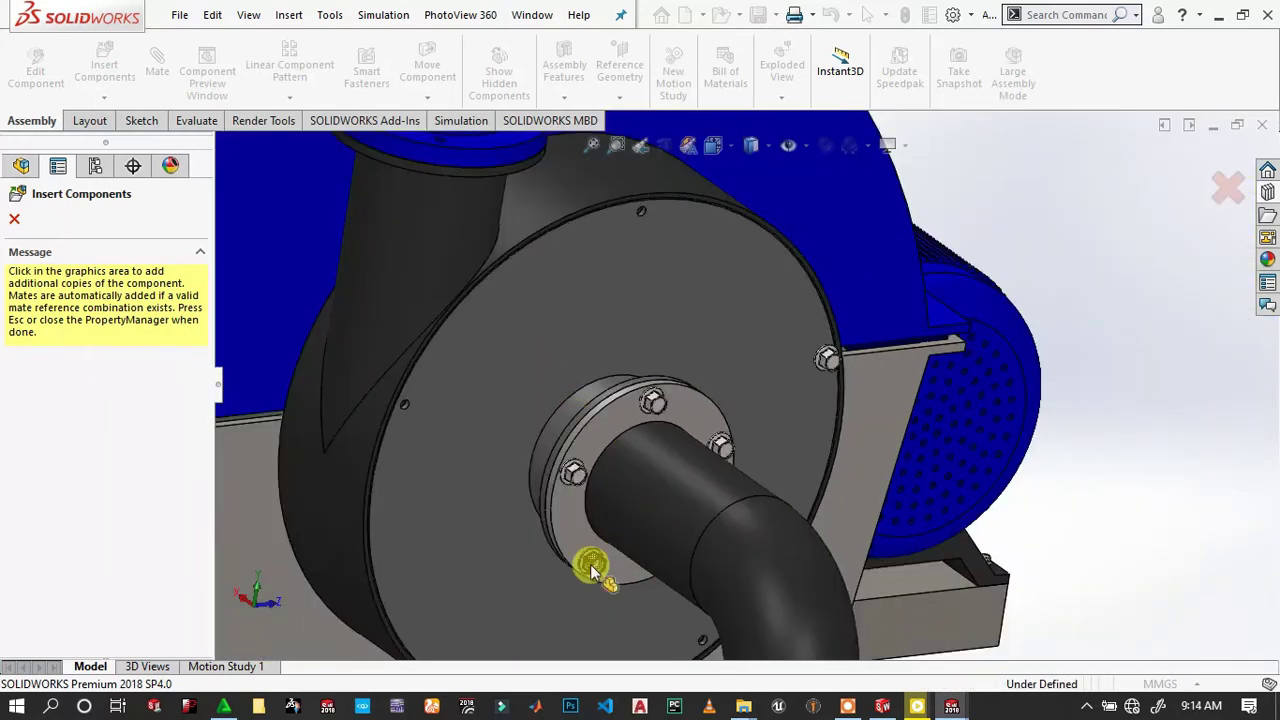
click(641, 211)
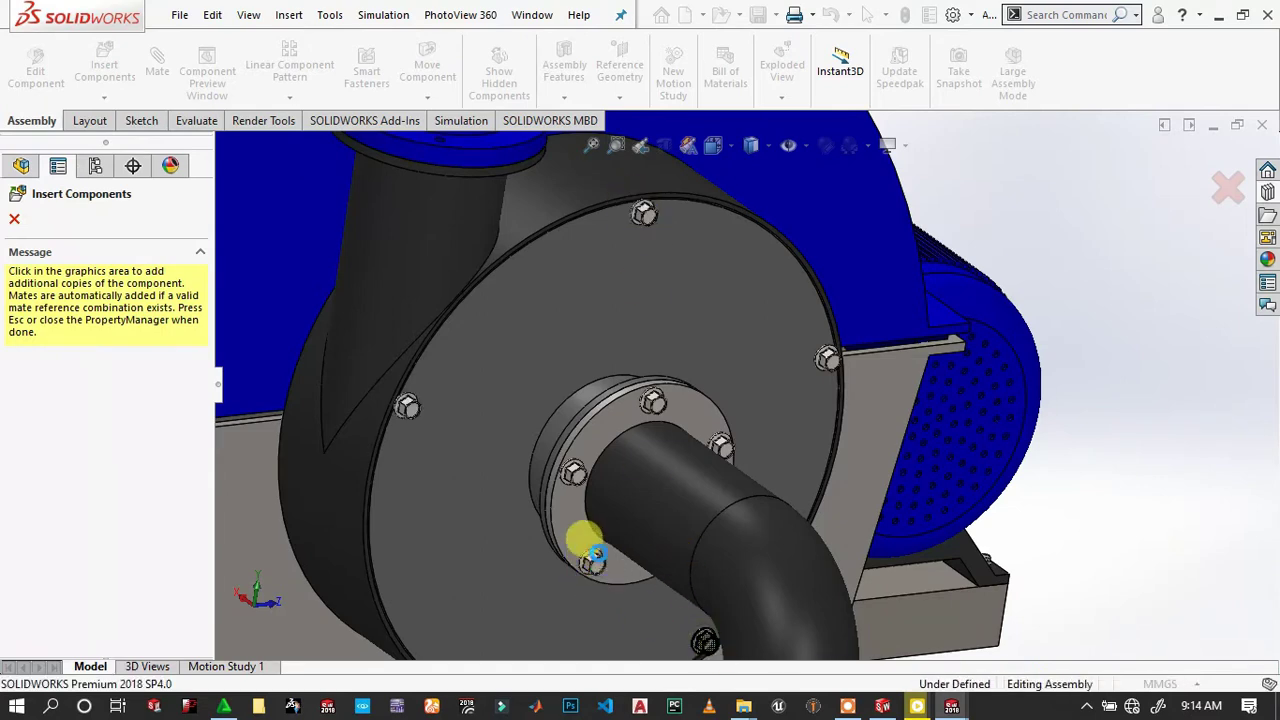
Place another M4 screw copy in the blade housing cover hole.
middle_drag(597, 585, 560, 583)
click(538, 588)
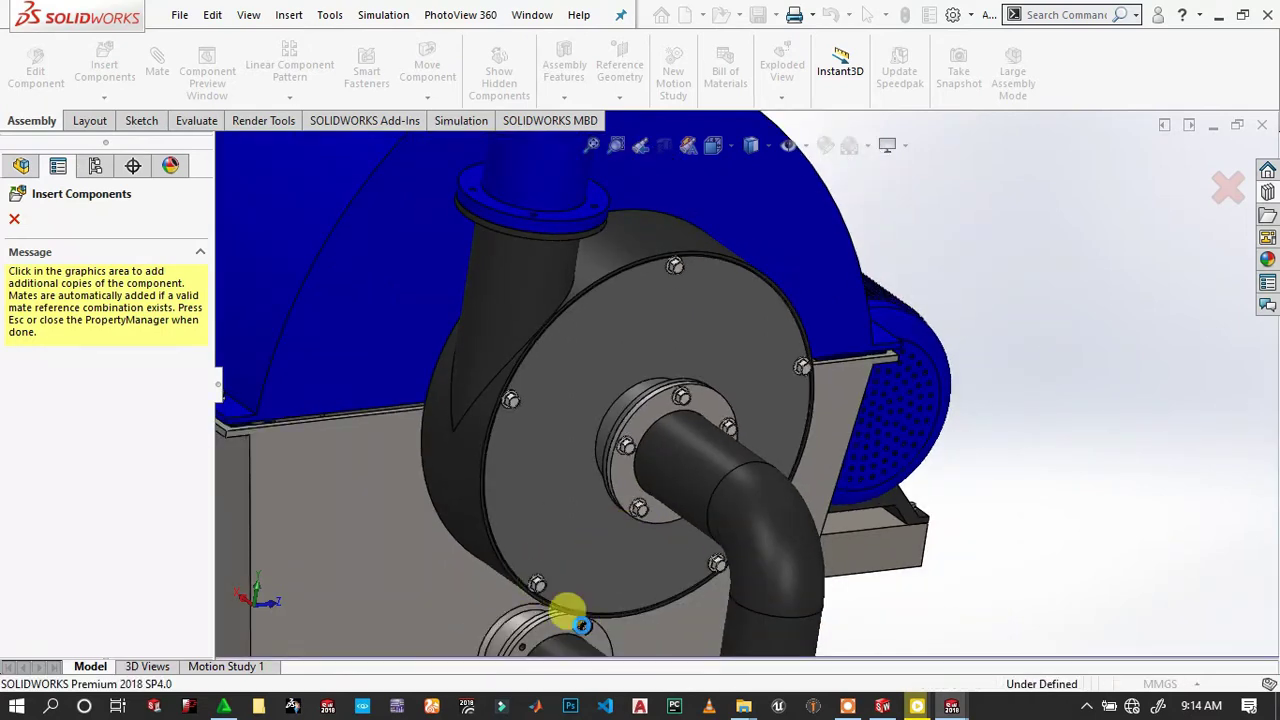
scroll(522, 648, down, 2)
scroll(560, 615, down, 3)
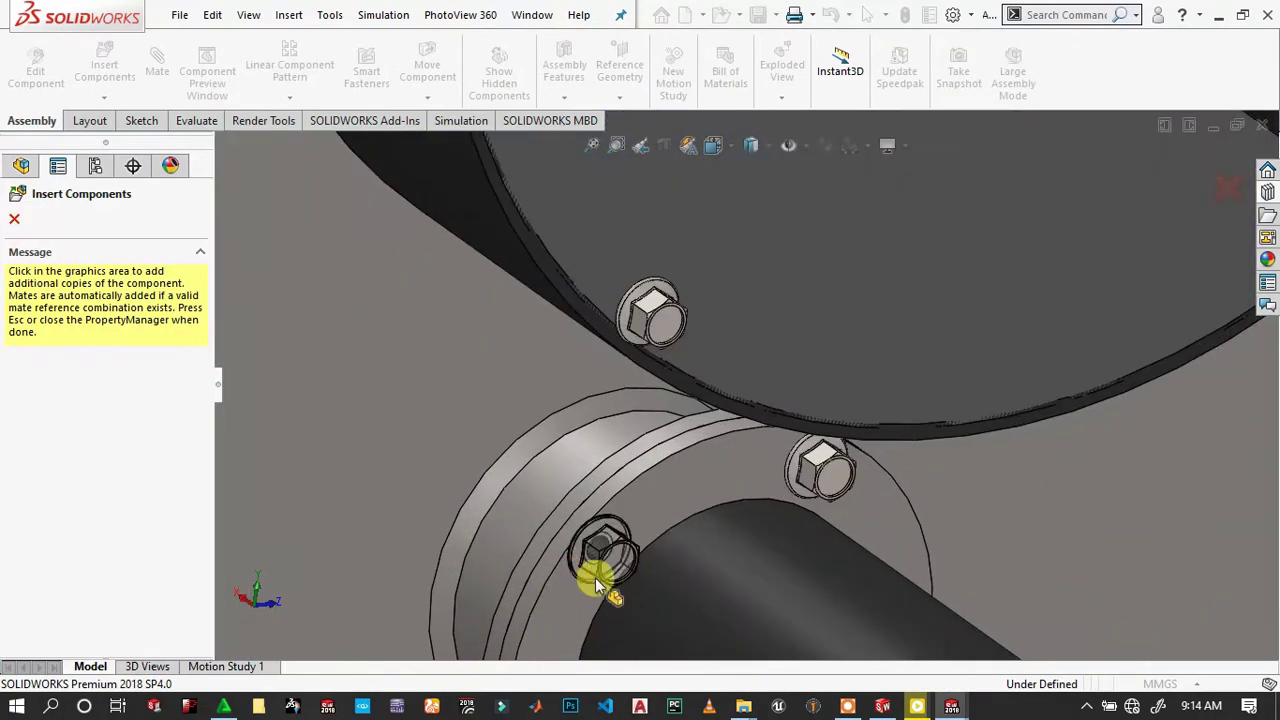
scroll(650, 510, down, 3)
scroll(630, 500, up, 5)
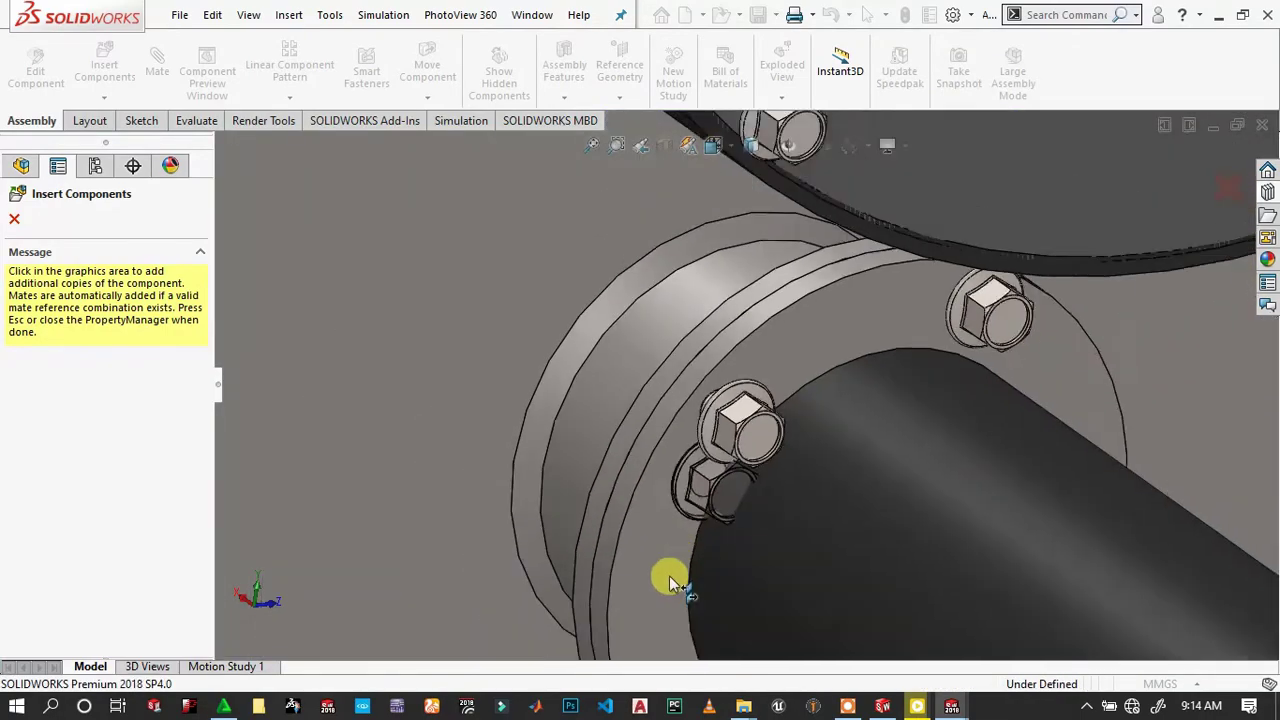
scroll(695, 460, down, 5)
scroll(800, 420, up, 3)
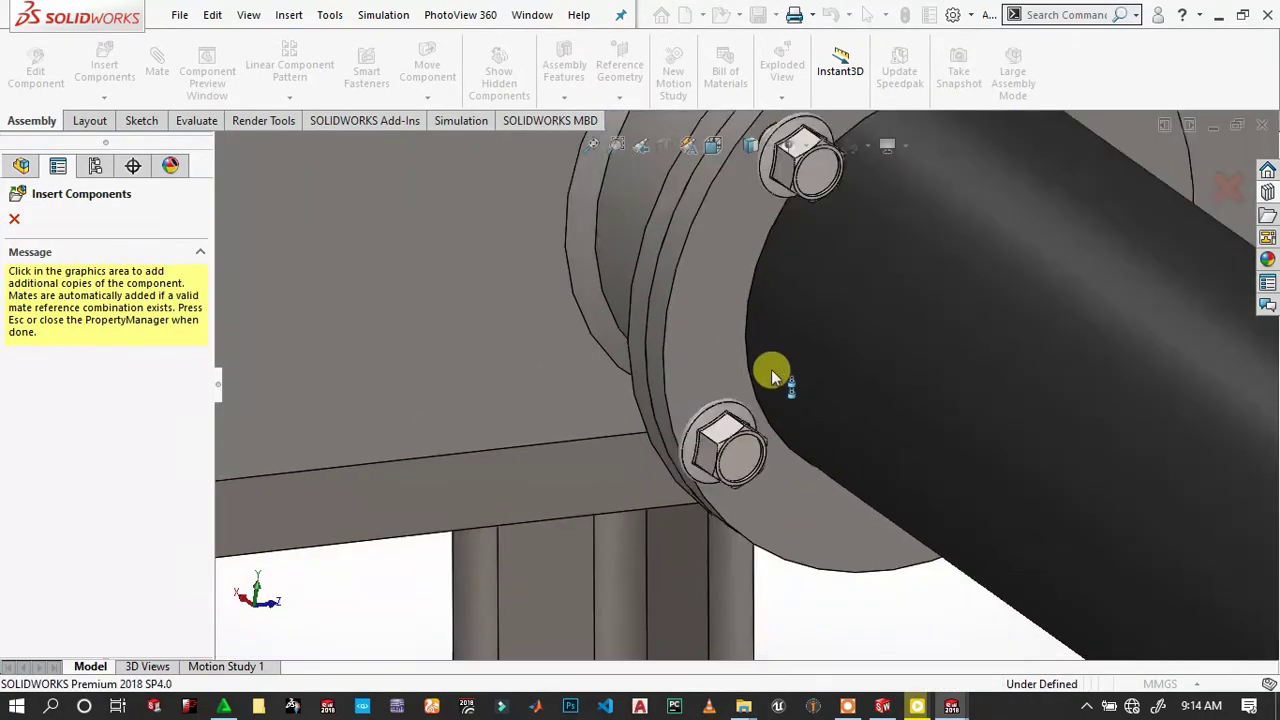
scroll(771, 371, up, 3)
scroll(908, 277, up, 3)
scroll(1051, 394, up, 2)
scroll(802, 433, down, 3)
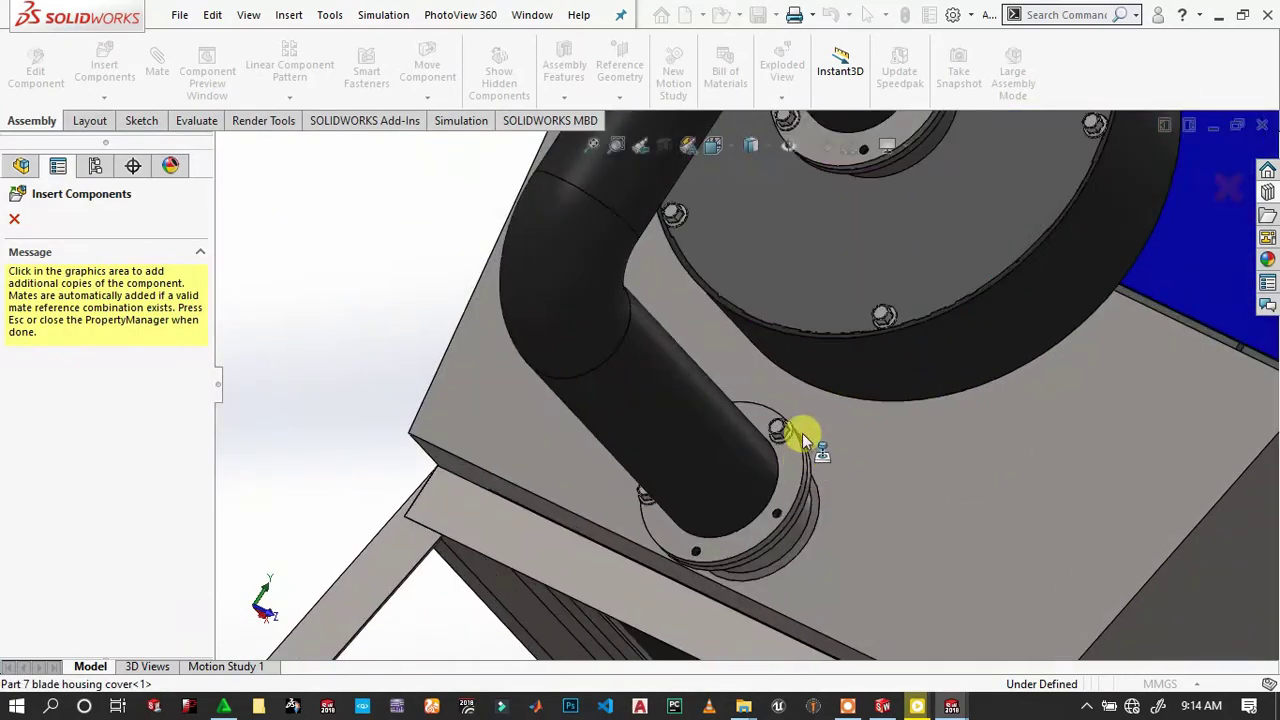
scroll(750, 555, down, 3)
scroll(615, 607, down, 2)
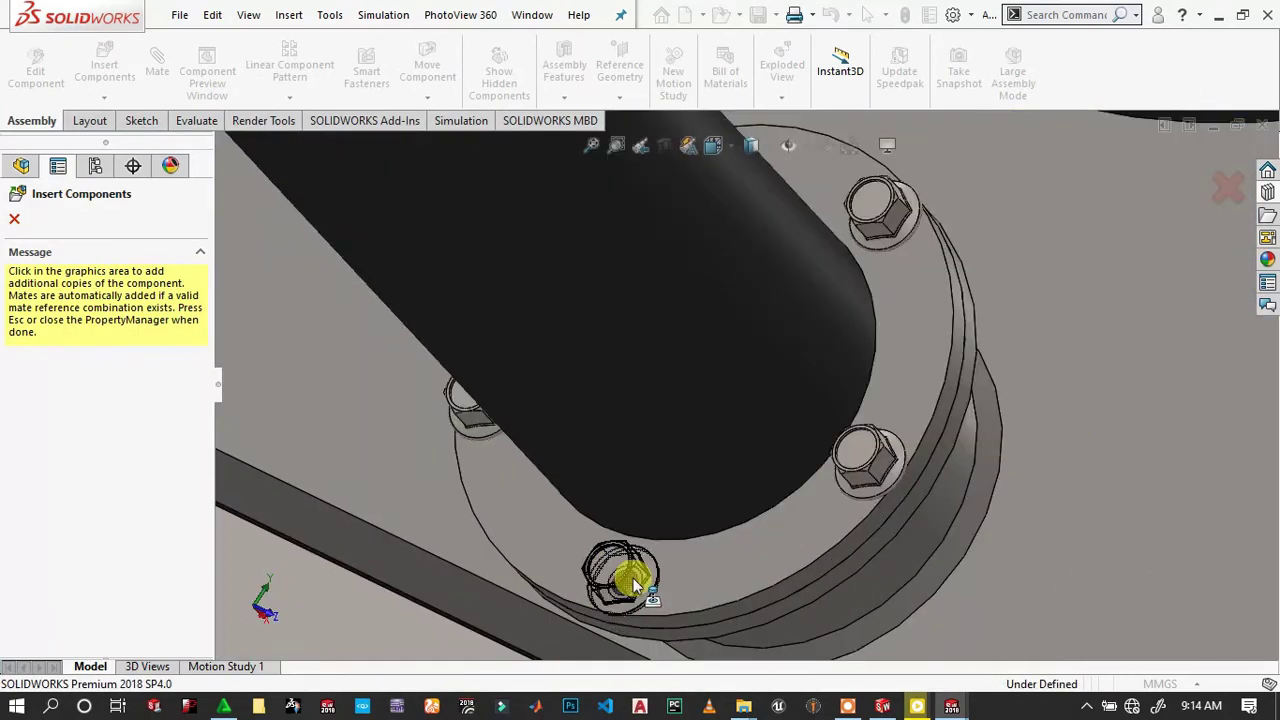
scroll(860, 450, up, 3)
scroll(823, 400, up, 3)
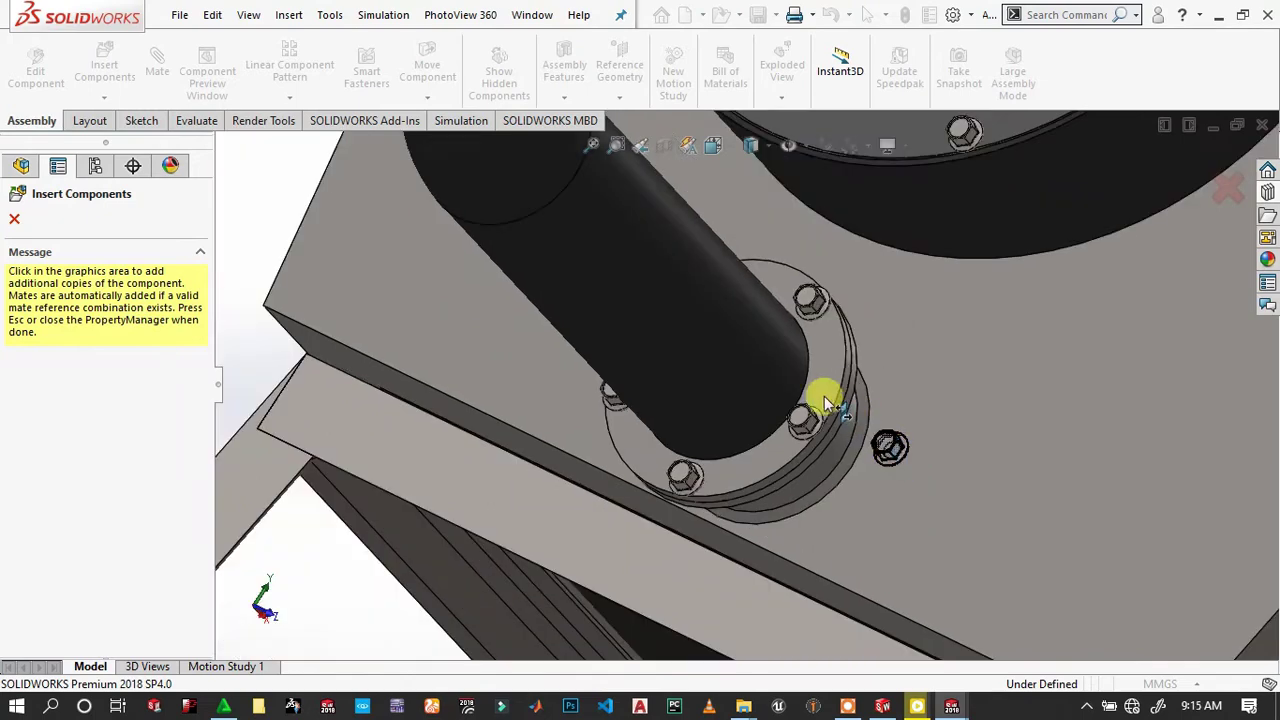
scroll(786, 251, up, 3)
scroll(826, 298, up, 1)
scroll(800, 255, down, 3)
scroll(669, 409, down, 3)
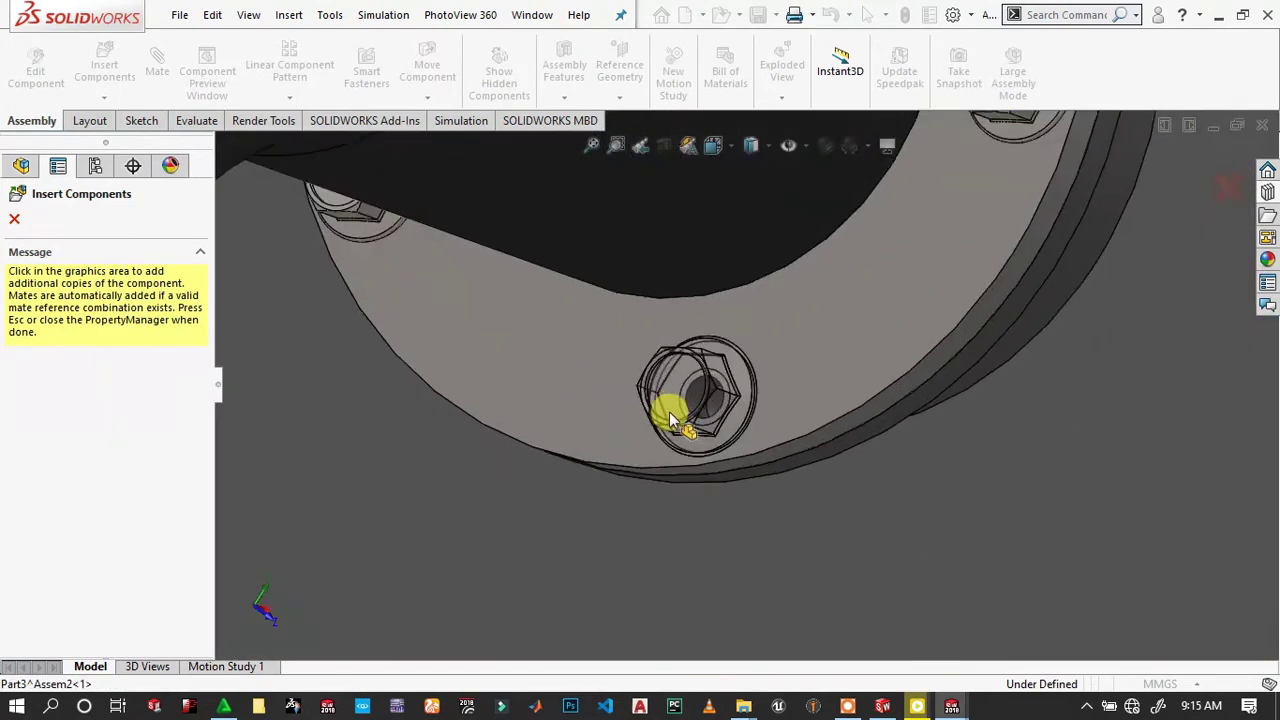
Place an M4 hex flange screw in the lower pipe flange hole.
click(705, 393)
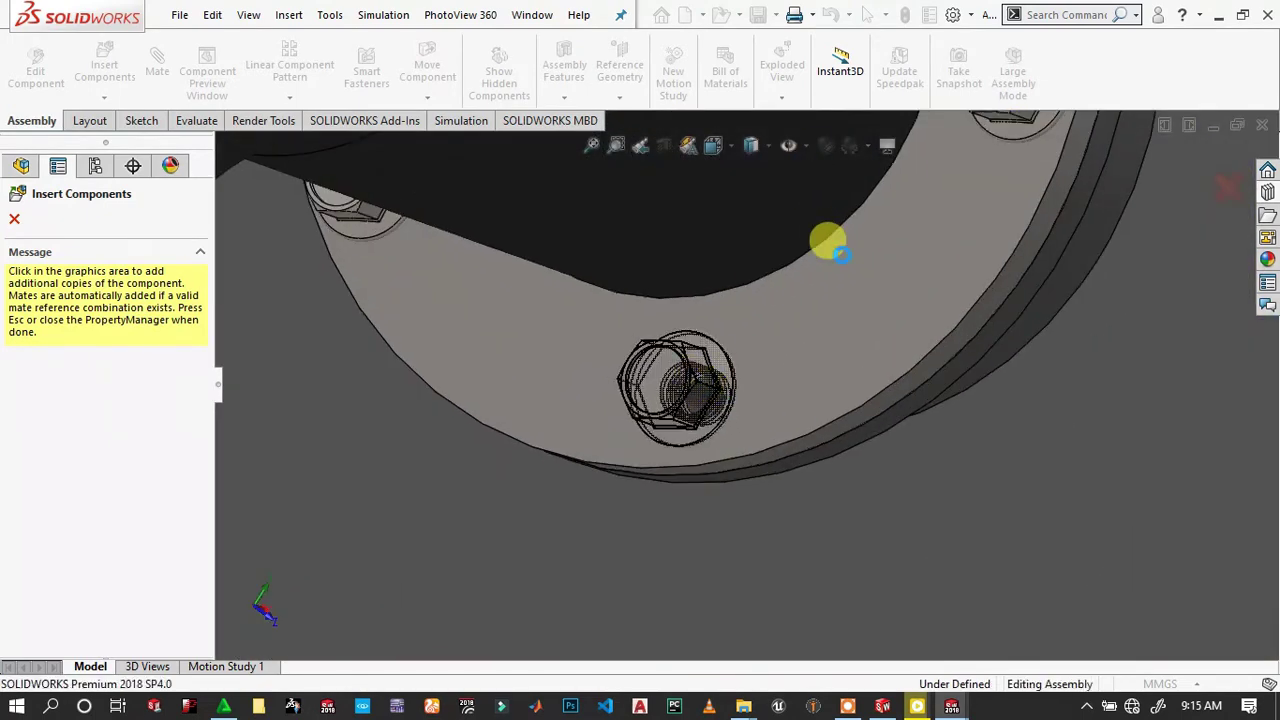
scroll(911, 335, up, 3)
scroll(894, 334, up, 3)
mouse_move(894, 334)
middle_down()
mouse_move(749, 289)
mouse_move(831, 420)
mouse_move(791, 366)
middle_up()
scroll(709, 241, down, 5)
Bring the blue cyclone flange into view and place a screw in its hole.
middle_drag(709, 241, 554, 227)
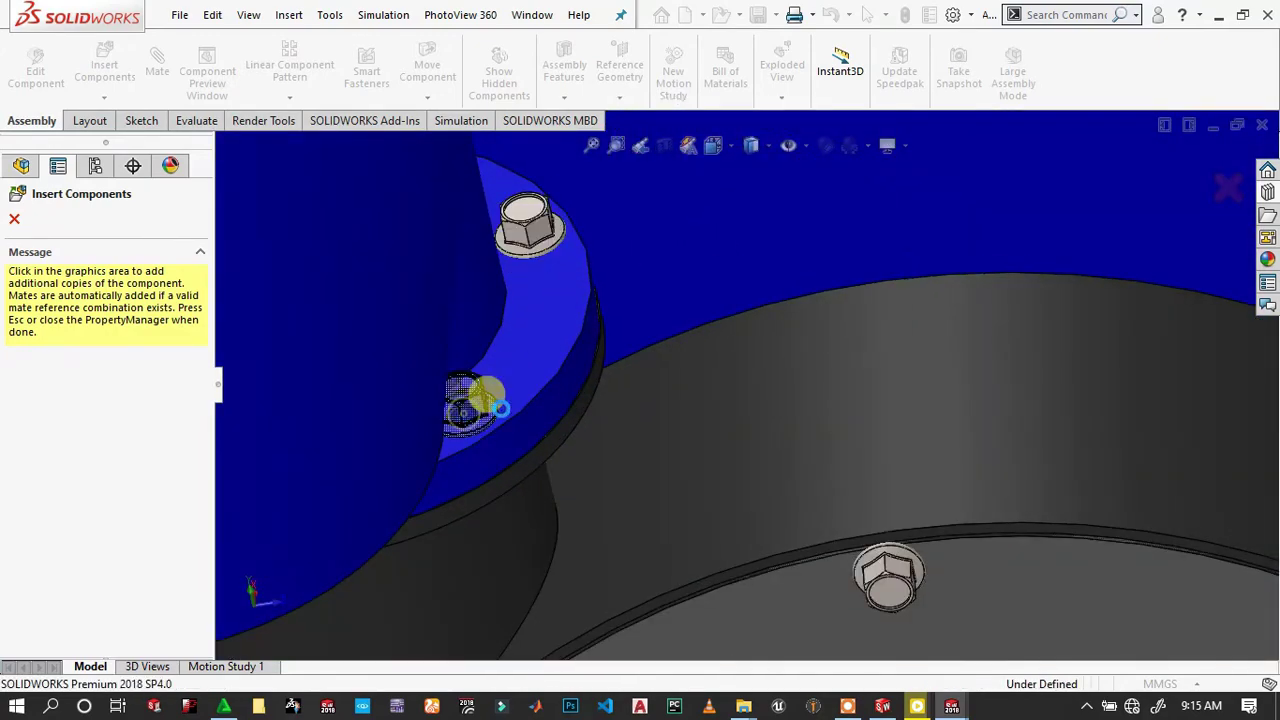
middle_drag(446, 335, 640, 472)
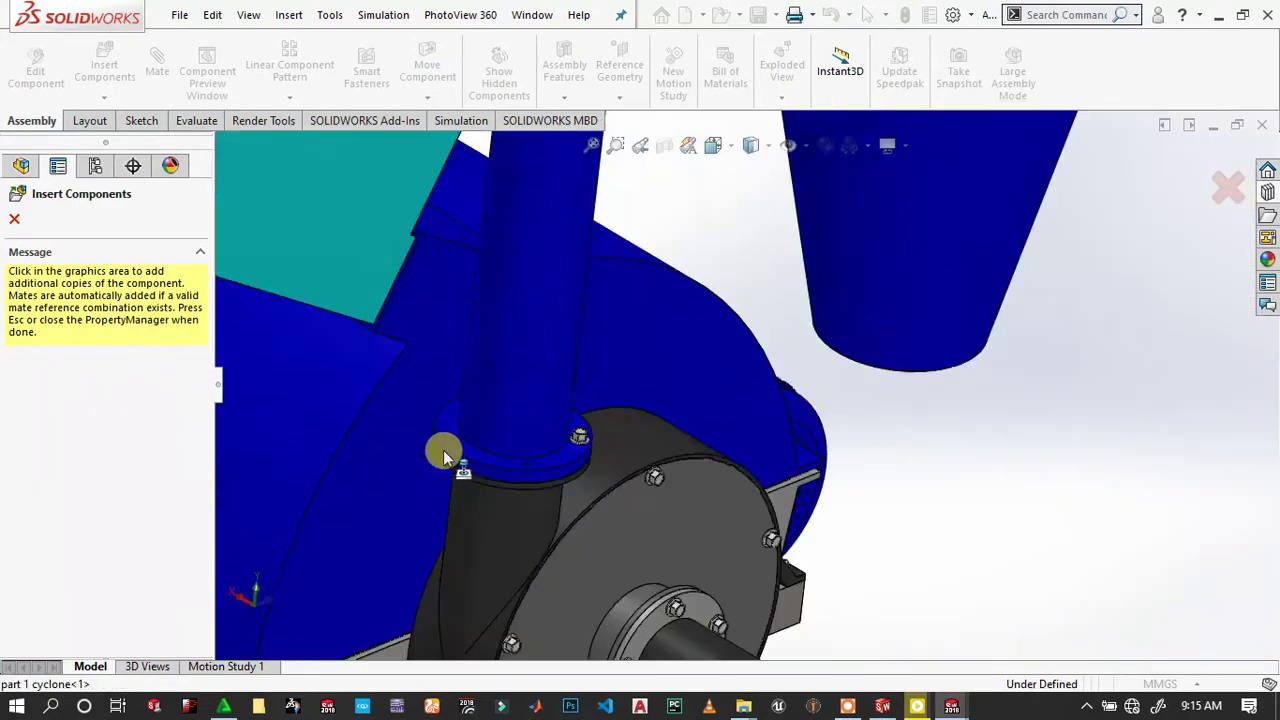
scroll(640, 466, down, 3)
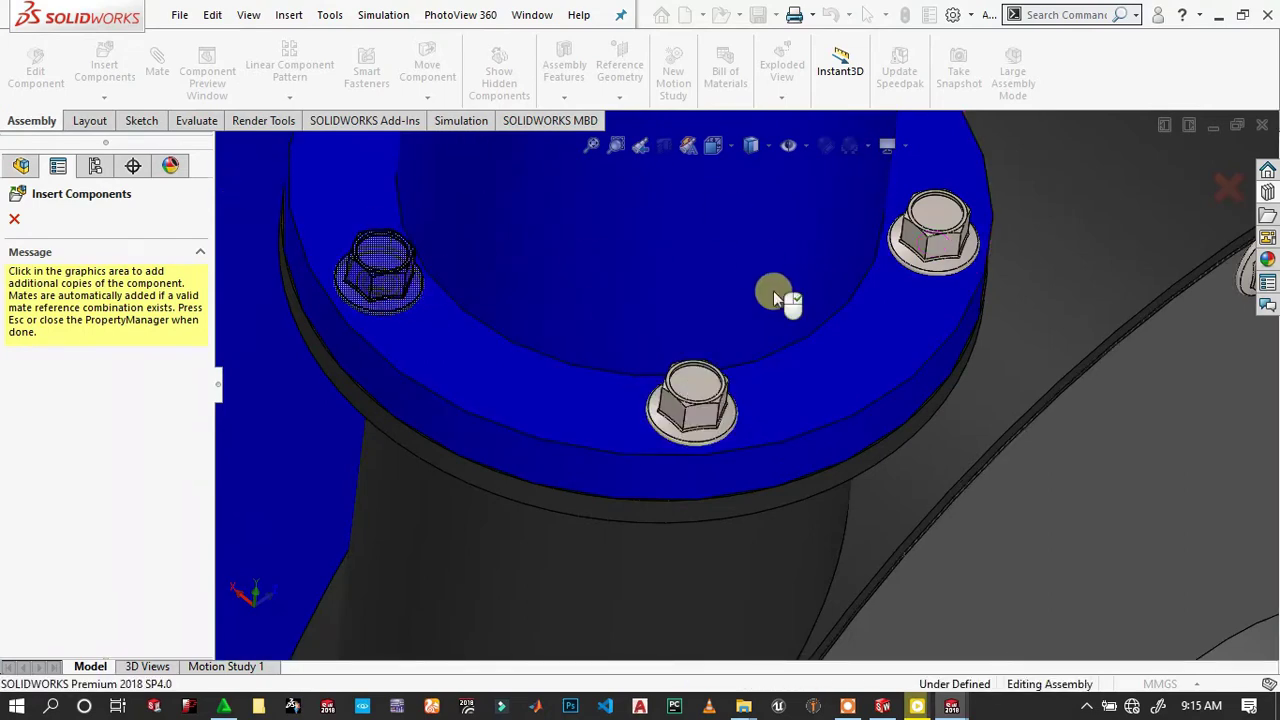
scroll(771, 286, up, 3)
mouse_move(634, 208)
middle_down()
mouse_move(608, 163)
mouse_move(496, 463)
middle_up()
scroll(834, 389, down, 3)
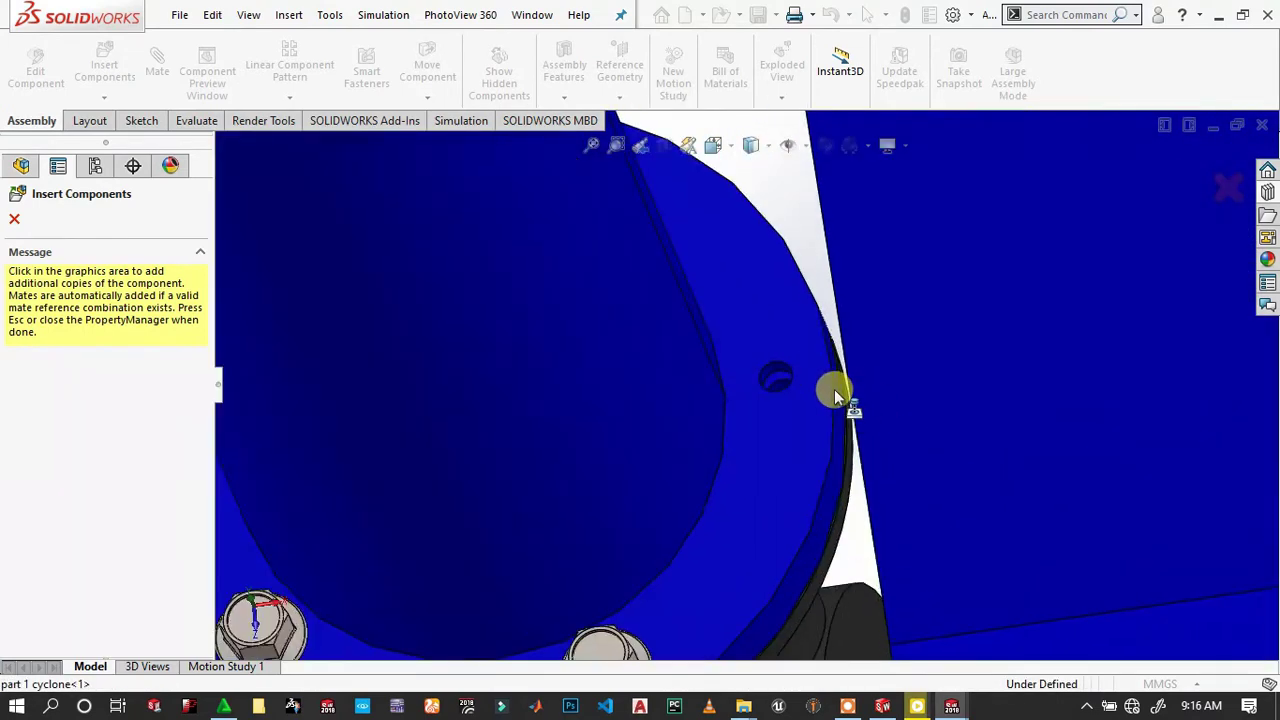
scroll(657, 341, down, 2)
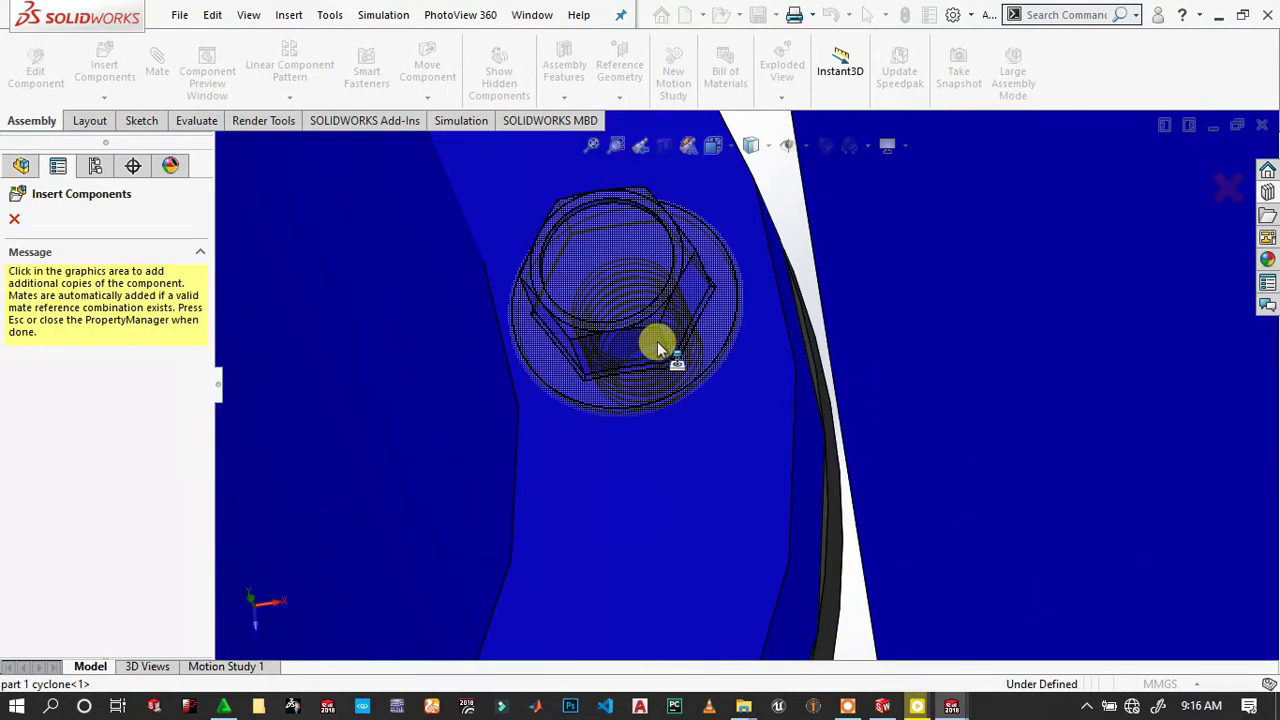
click(725, 325)
Orbit around the flange to check the placed screws, ending with a view from below.
scroll(729, 337, up, 3)
mouse_move(729, 337)
middle_down()
mouse_move(689, 417)
mouse_move(808, 350)
mouse_move(766, 486)
mouse_move(725, 493)
mouse_move(800, 500)
mouse_move(749, 457)
mouse_move(737, 423)
mouse_move(814, 528)
mouse_move(689, 474)
middle_up()
scroll(808, 348, up, 3)
scroll(766, 486, up, 3)
scroll(651, 549, down, 3)
scroll(640, 428, down, 5)
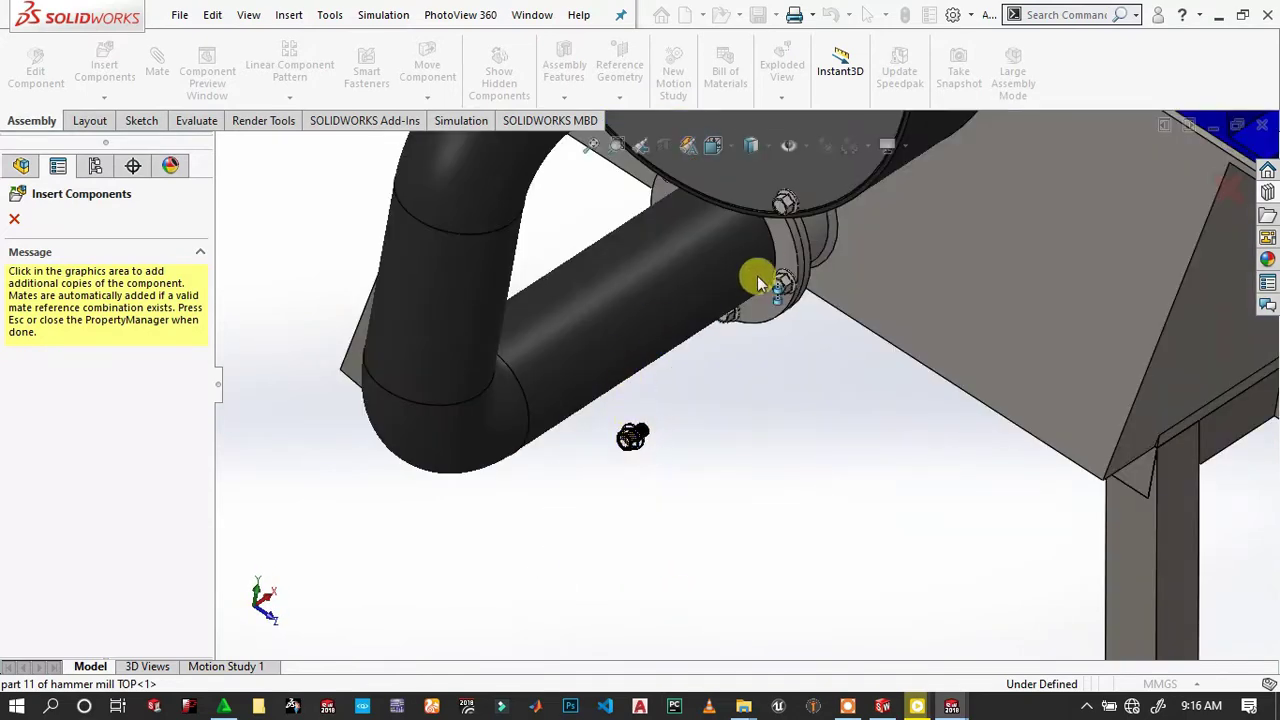
scroll(757, 276, up, 3)
scroll(772, 270, up, 3)
mouse_move(744, 265)
middle_down()
mouse_move(777, 220)
mouse_move(815, 252)
mouse_move(777, 251)
mouse_move(818, 255)
middle_up()
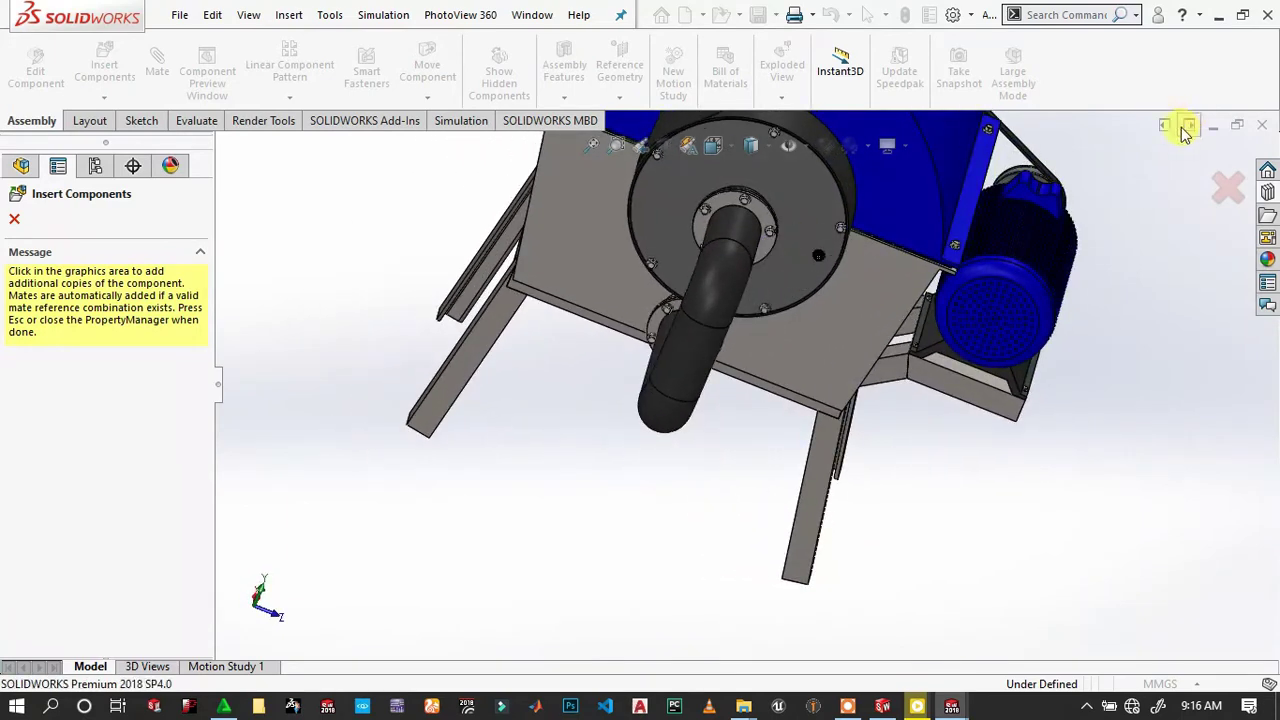
Stop inserting screw copies and orbit to show the housing top.
click(14, 218)
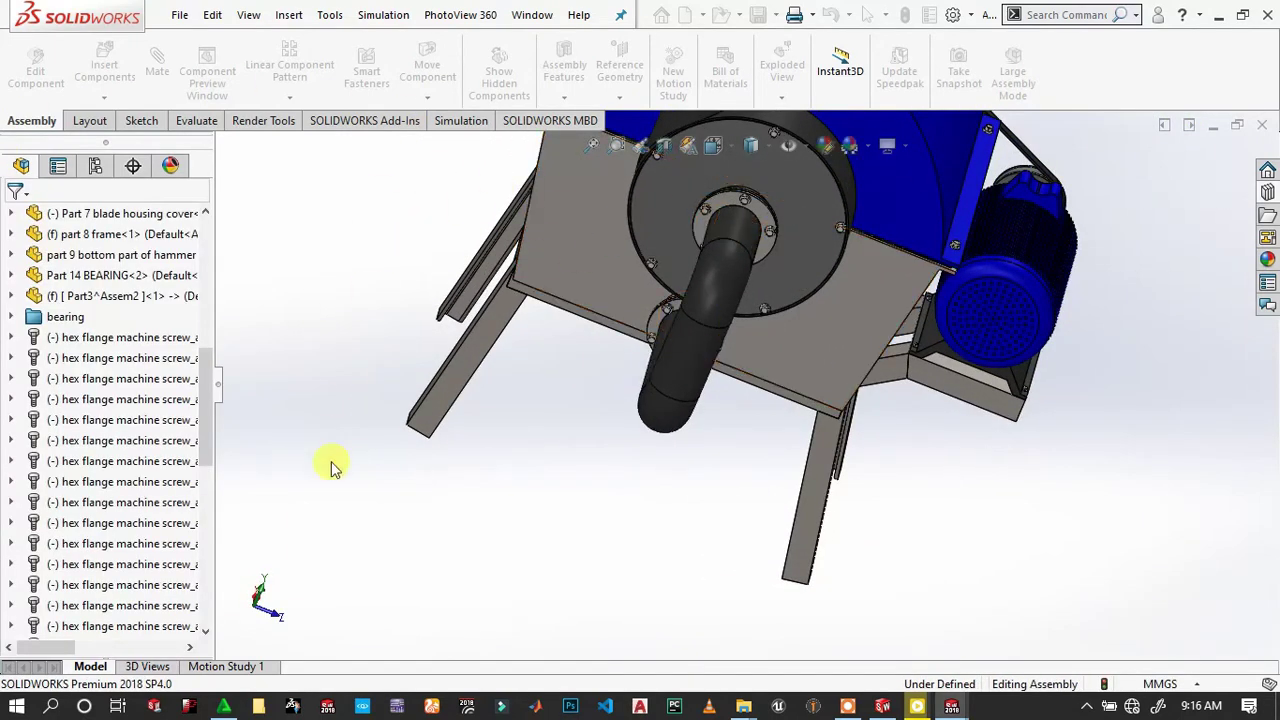
scroll(608, 406, up, 2)
mouse_move(608, 406)
middle_down()
mouse_move(820, 293)
mouse_move(814, 320)
mouse_move(729, 177)
middle_up()
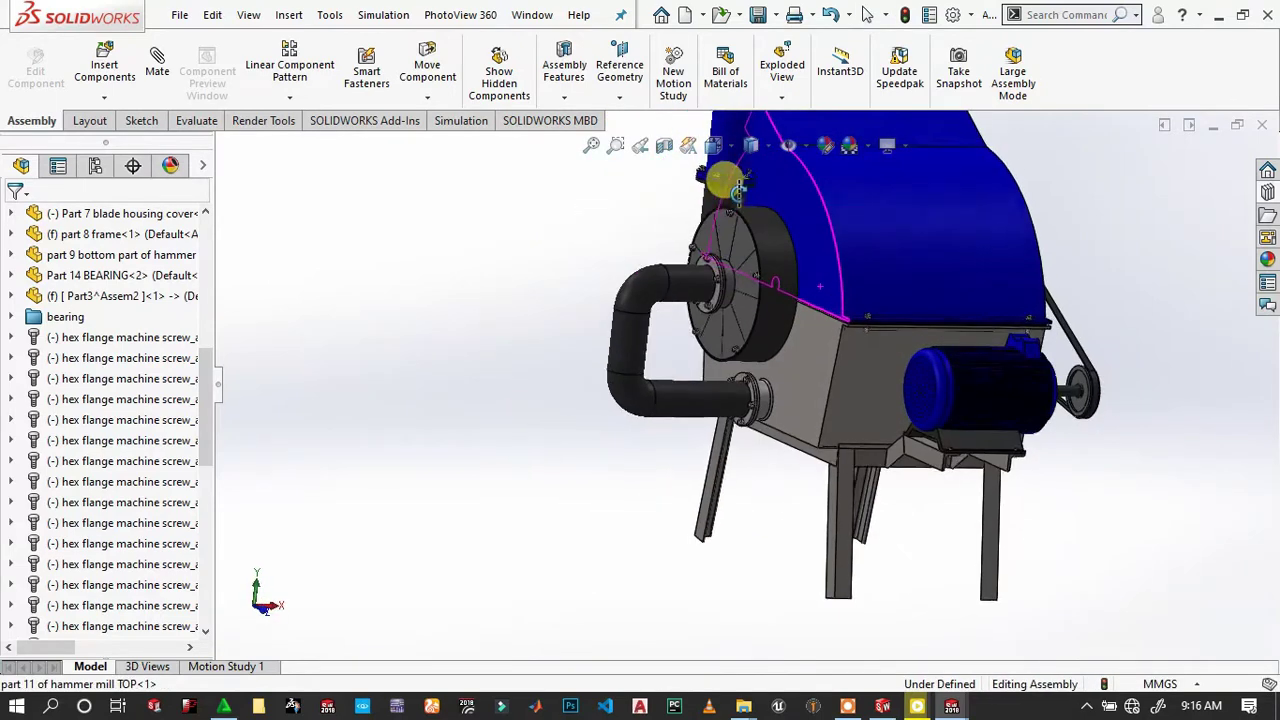
scroll(743, 171, down, 2)
scroll(115, 370, down, 5)
scroll(65, 415, up, 3)
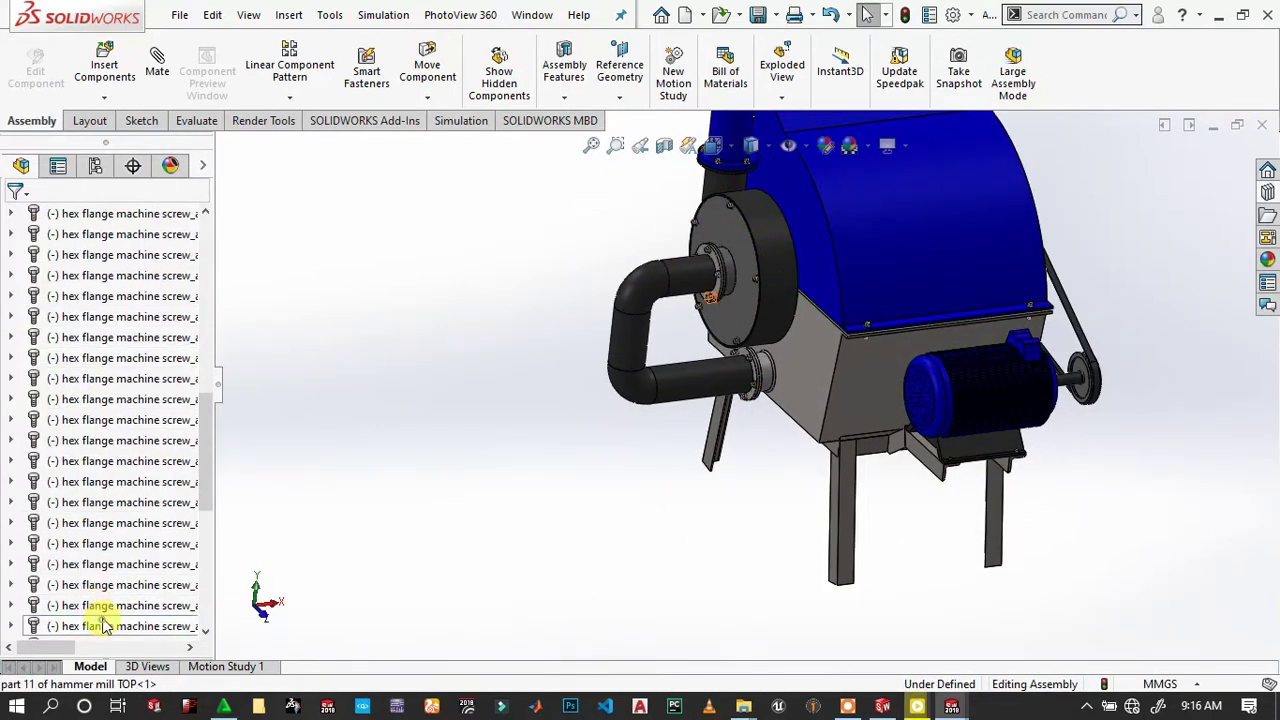
Group the selected hex flange machine screws into a new tree folder, Folder3.
mouse_move(105, 625)
mouse_down()
mouse_move(140, 390)
mouse_move(129, 300)
mouse_move(118, 345)
mouse_move(163, 523)
mouse_move(163, 251)
mouse_up()
scroll(209, 343, up, 3)
drag(209, 343, 170, 405)
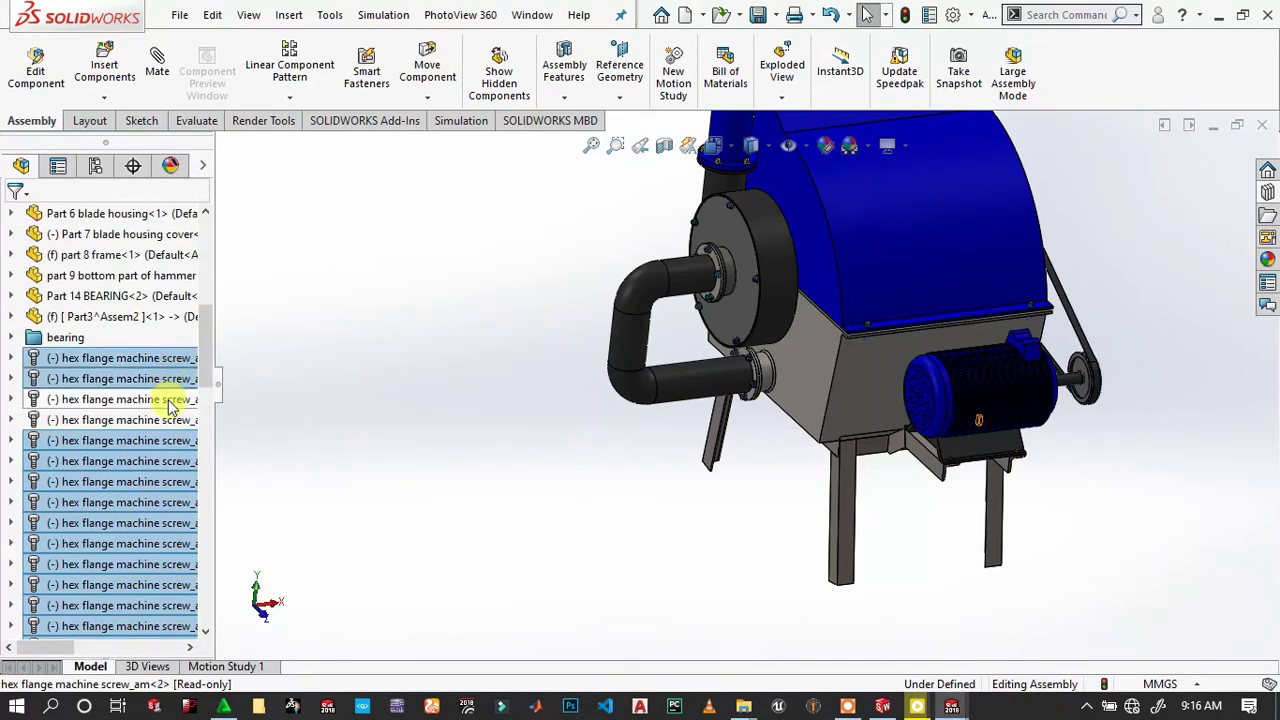
right_click(163, 412)
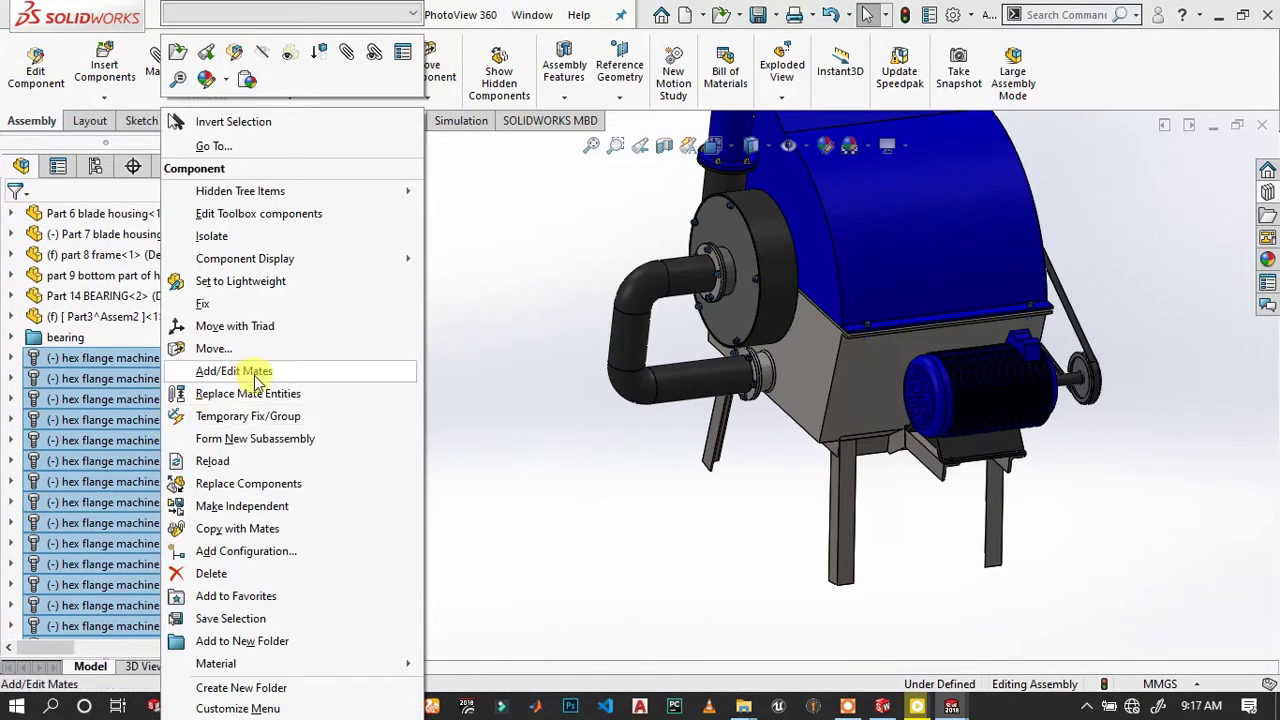
click(210, 641)
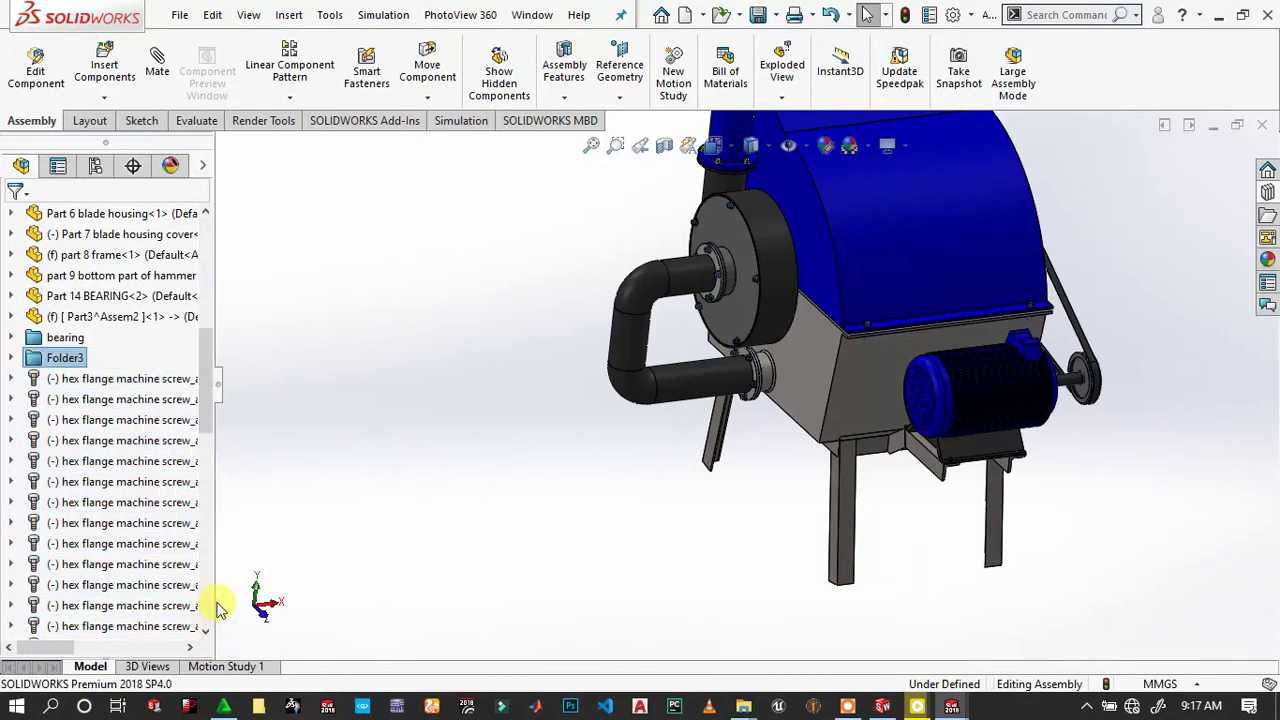
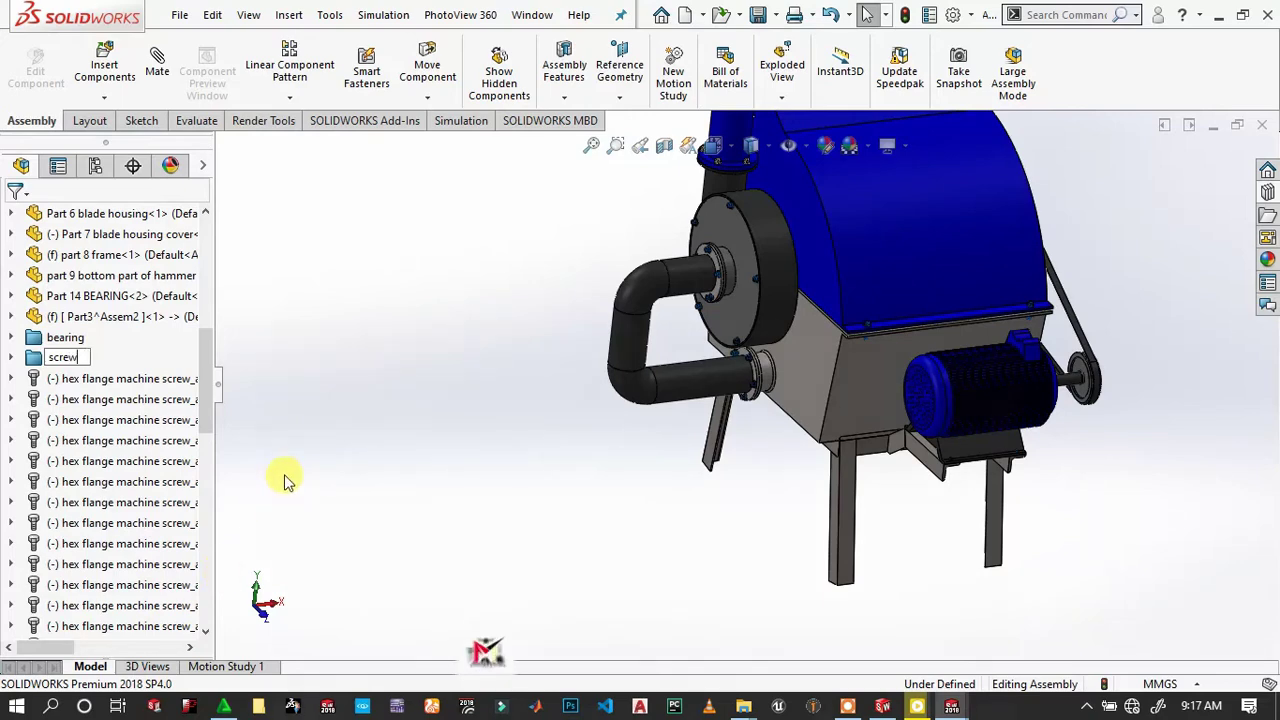
Confirm the folder name 'screw', zoom onto a machine screw, and show Toolbox Hex Nuts.
key(Return)
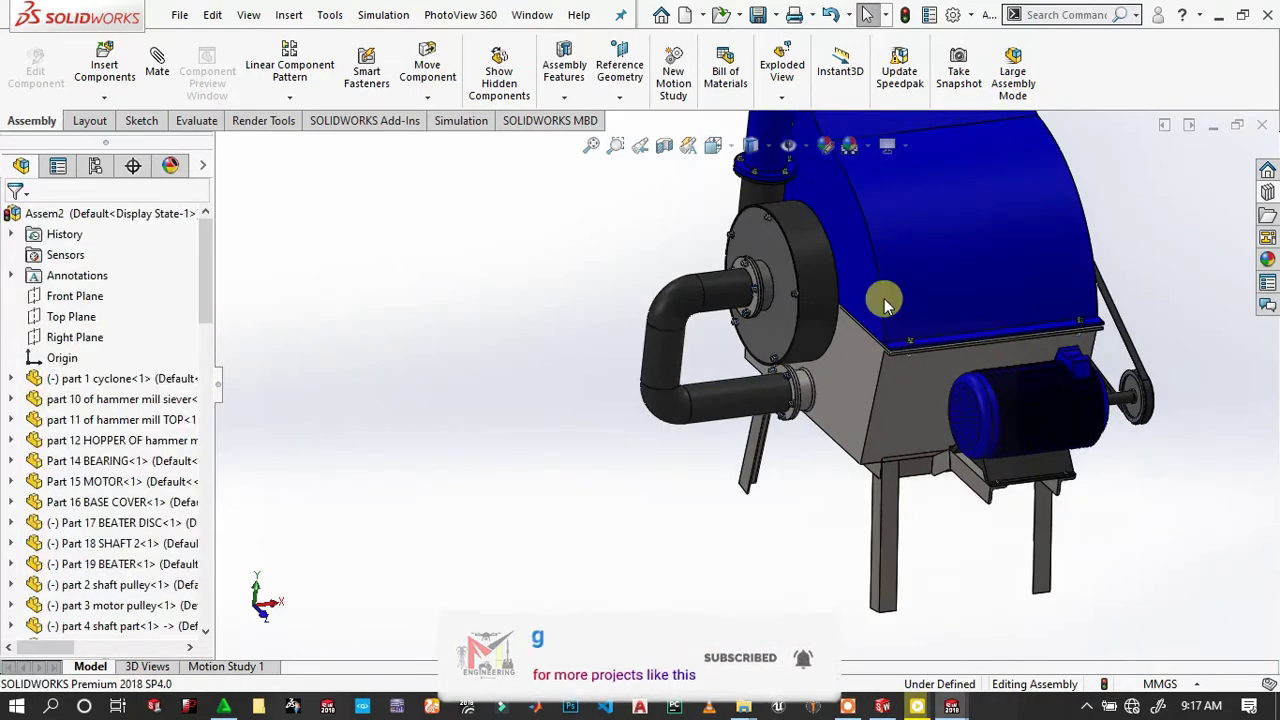
scroll(886, 290, down, 3)
scroll(985, 431, down, 3)
scroll(912, 506, down, 2)
middle_drag(893, 402, 913, 397)
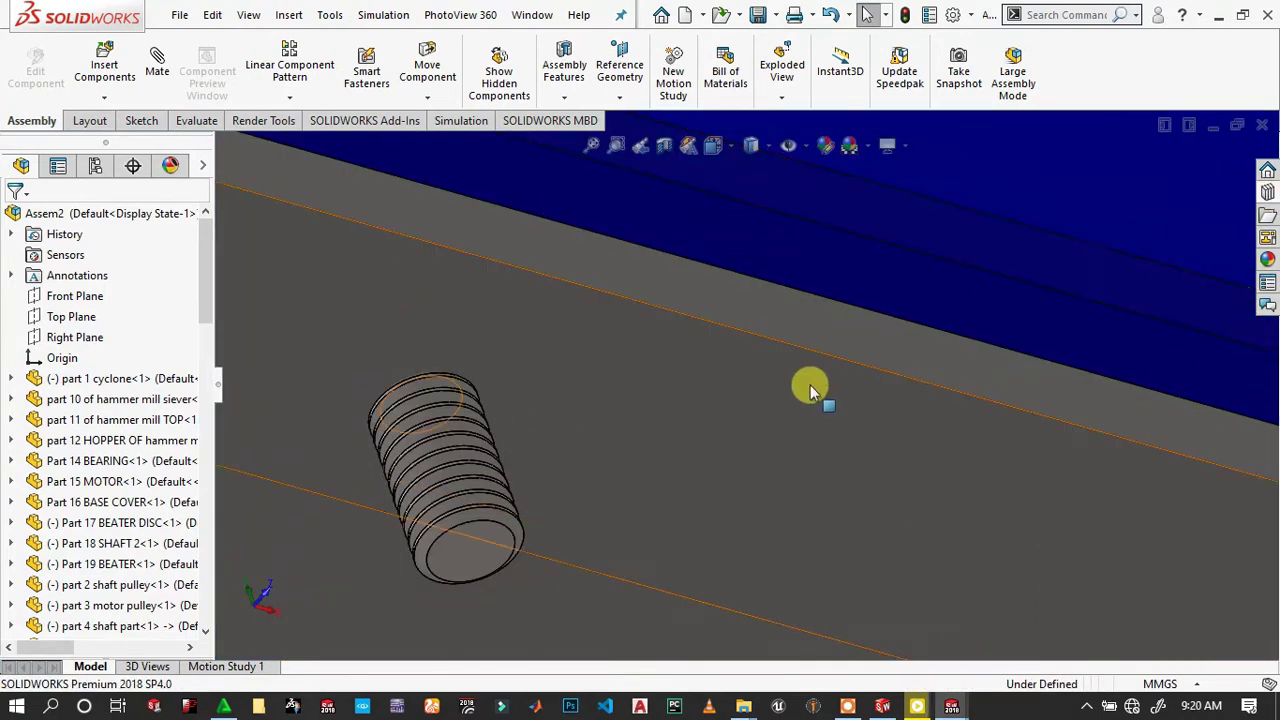
scroll(700, 431, up, 2)
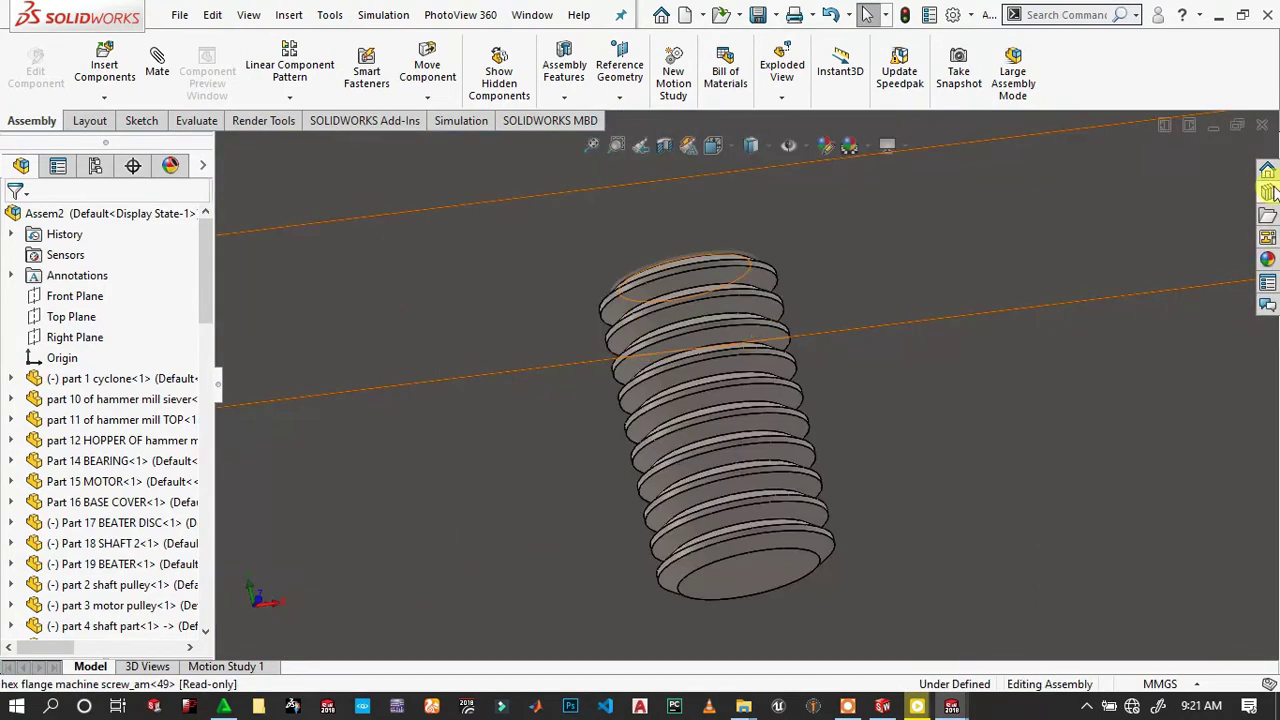
click(1268, 192)
Drag a Hex Nut - Prevailing Torque from the Design Library onto the top of the screw.
mouse_move(702, 558)
mouse_down()
mouse_move(585, 372)
mouse_move(684, 227)
mouse_up()
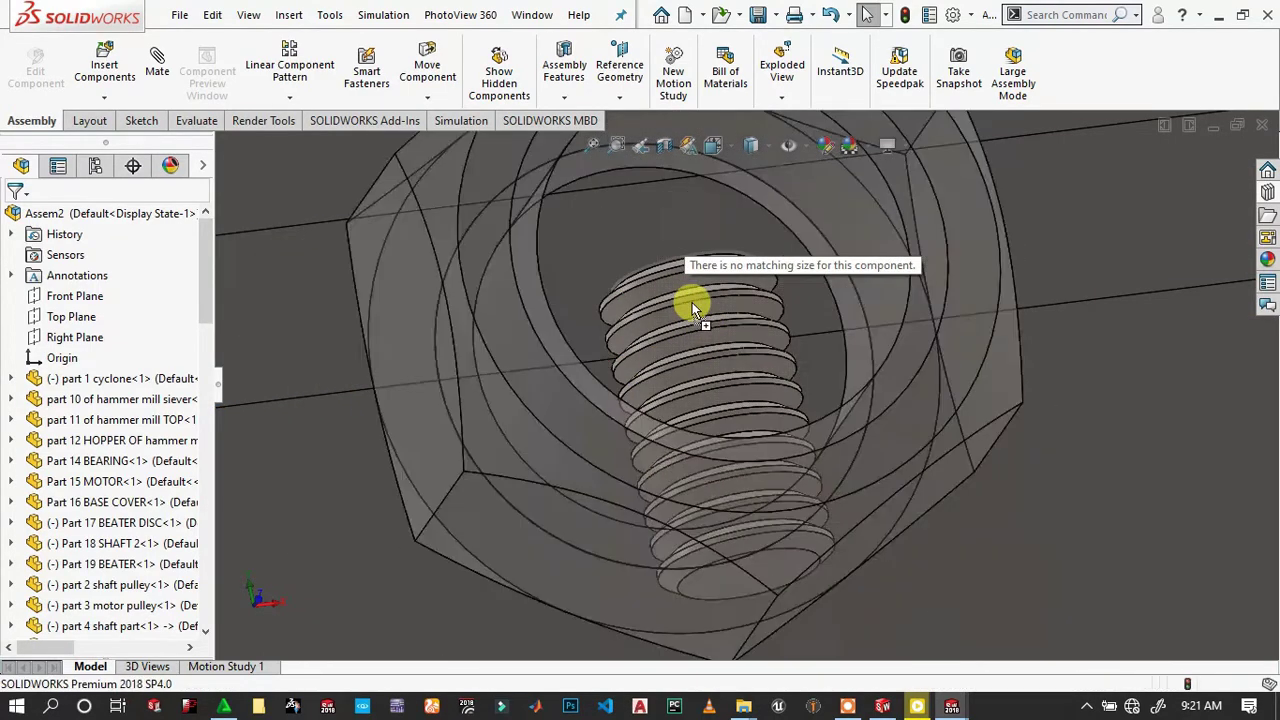
drag(684, 227, 930, 378)
drag(749, 353, 686, 238)
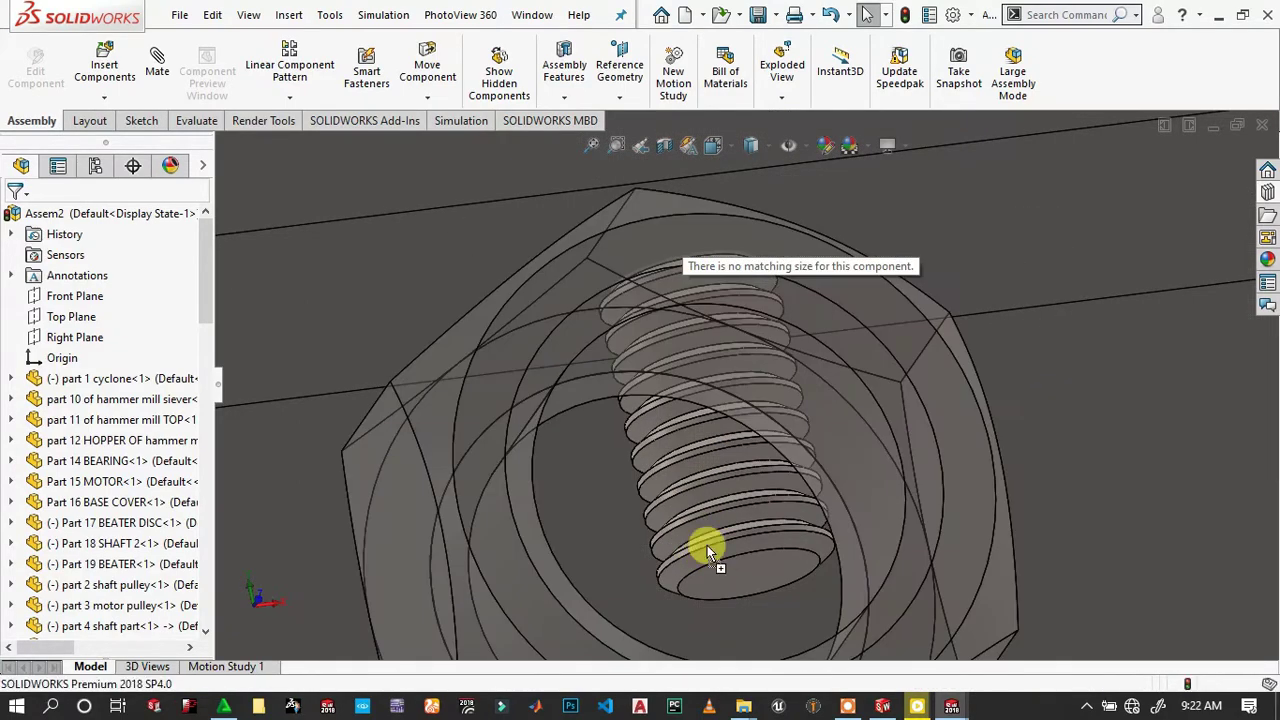
drag(675, 359, 707, 545)
drag(700, 392, 662, 228)
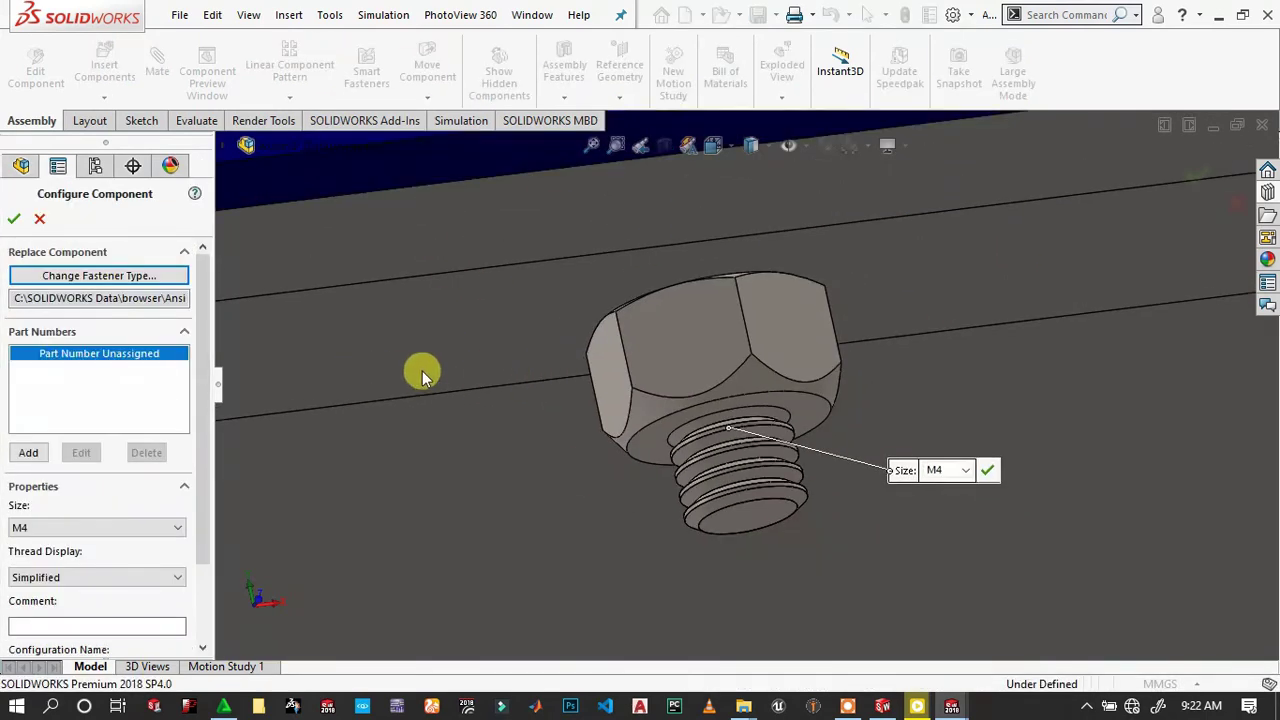
Configure the nut at size M4 with Schematic thread display.
click(138, 577)
click(65, 619)
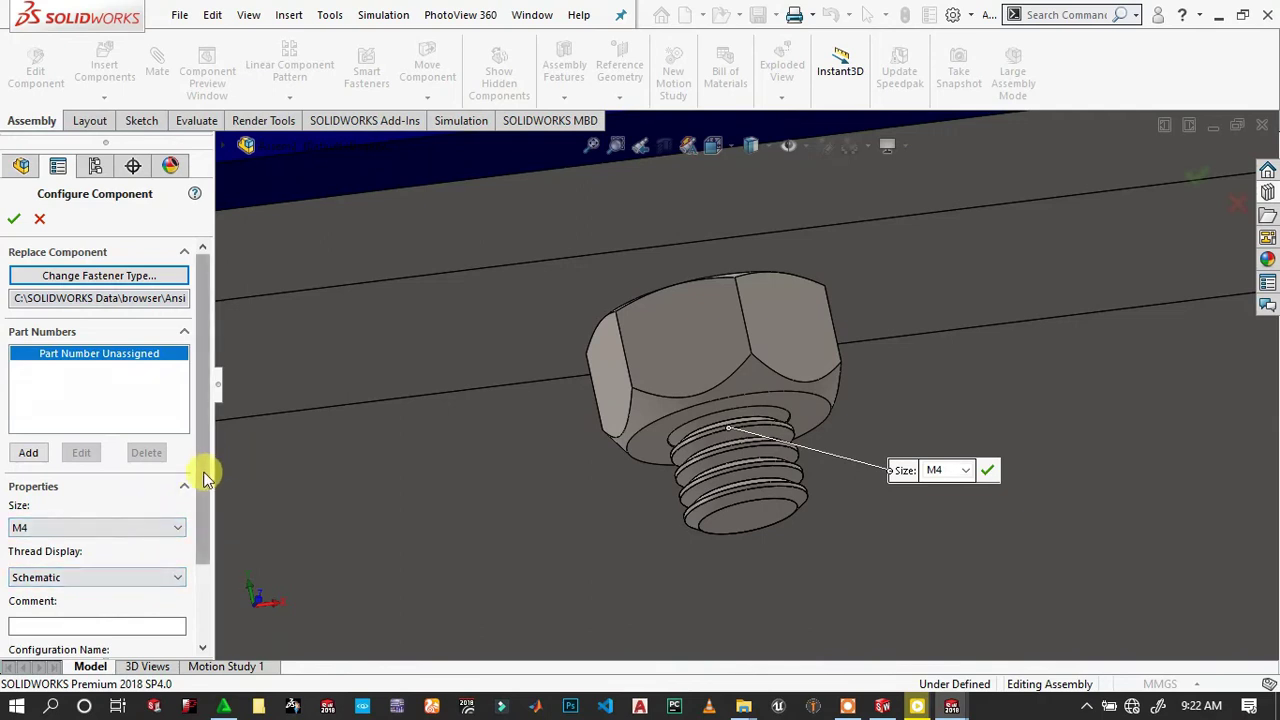
drag(203, 476, 195, 560)
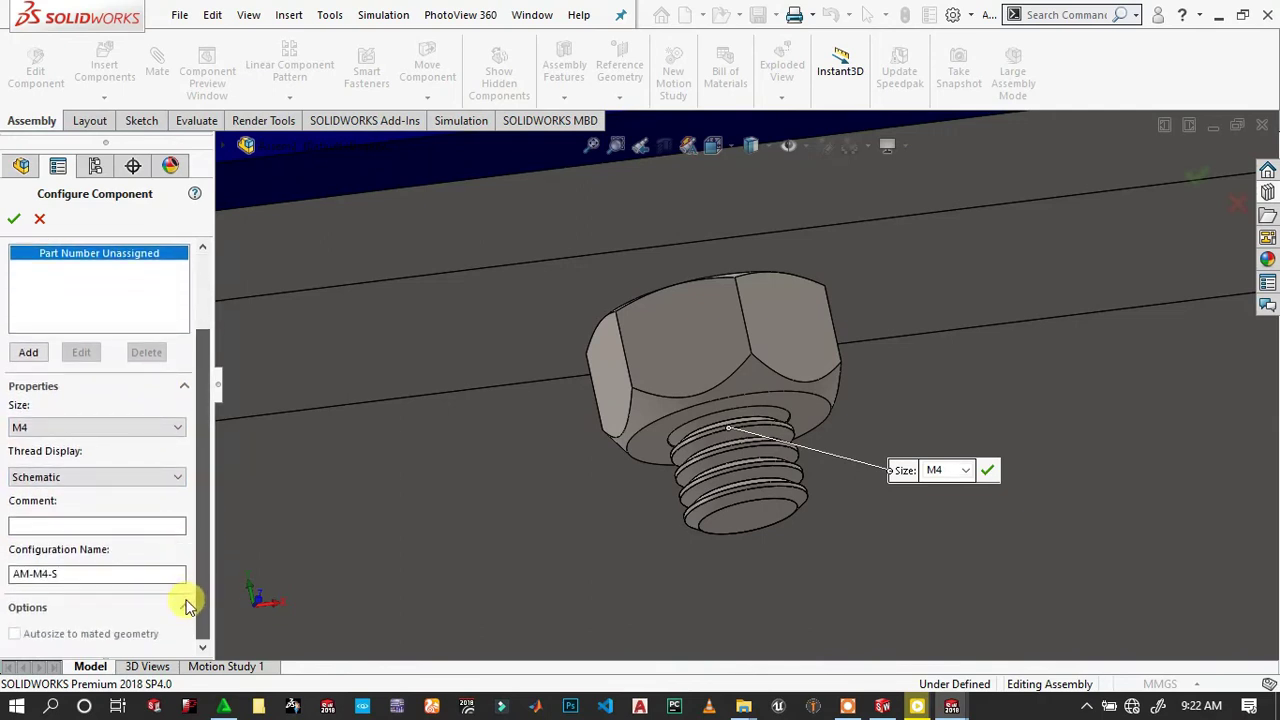
mouse_move(188, 605)
mouse_down()
mouse_move(212, 422)
mouse_move(180, 528)
mouse_move(200, 386)
mouse_up()
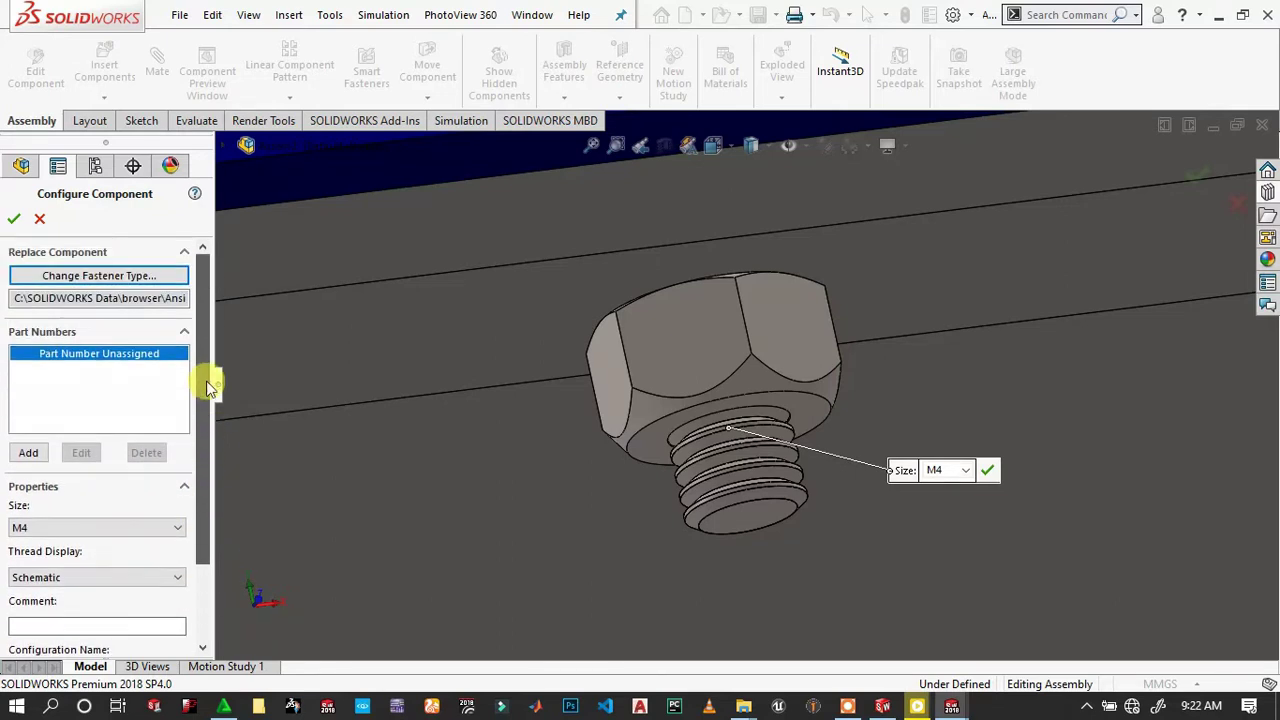
Accept the M4 nut settings and place a nut copy on the bolt at the hole.
click(13, 219)
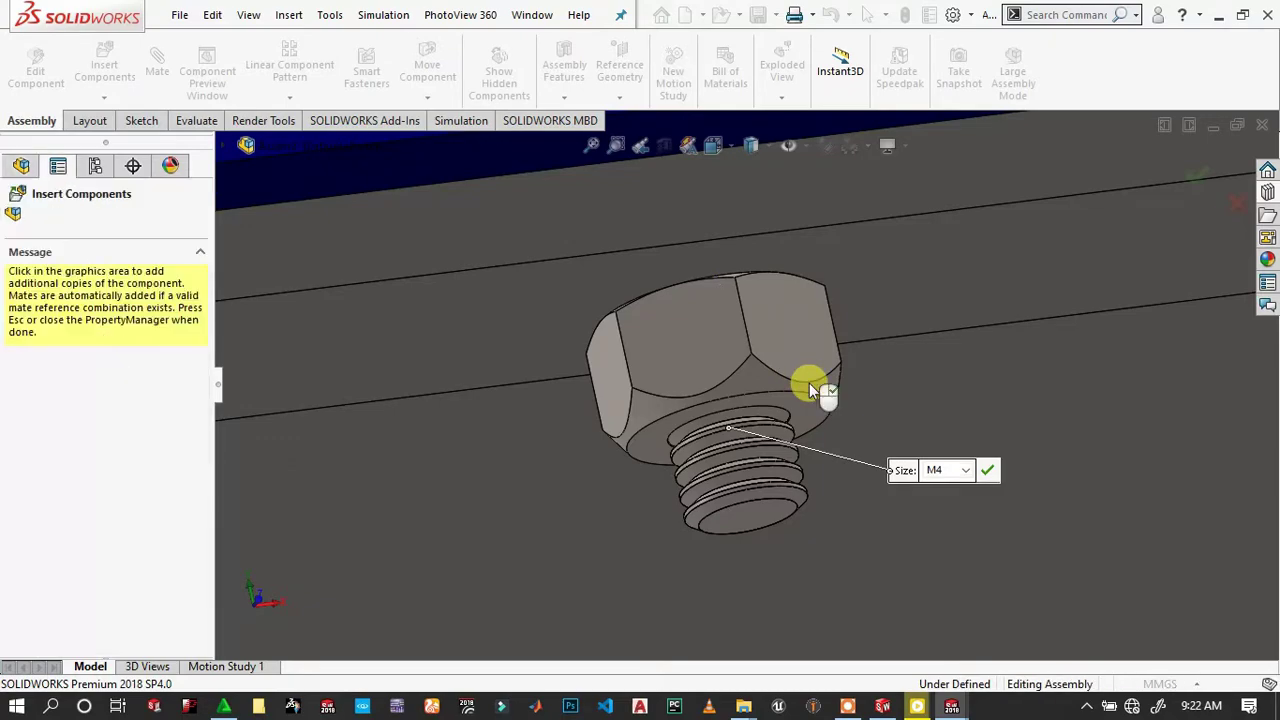
key(z)
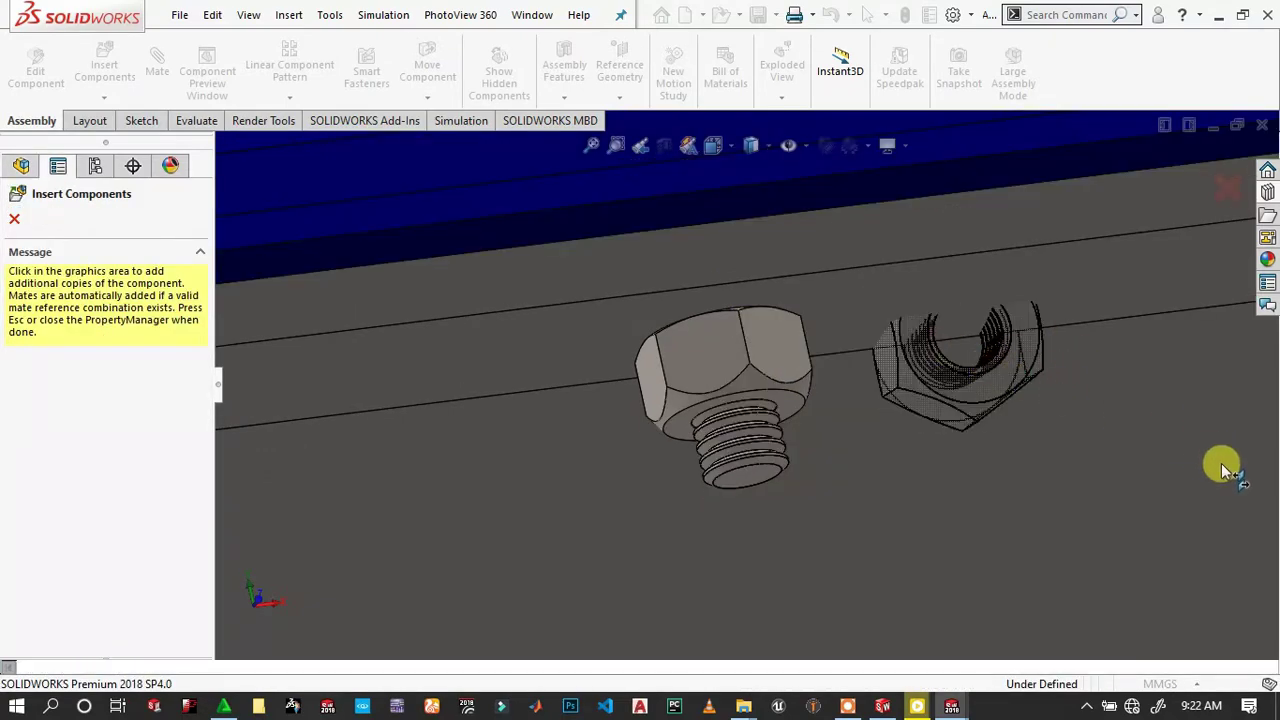
scroll(1222, 470, up, 5)
scroll(1120, 294, down, 2)
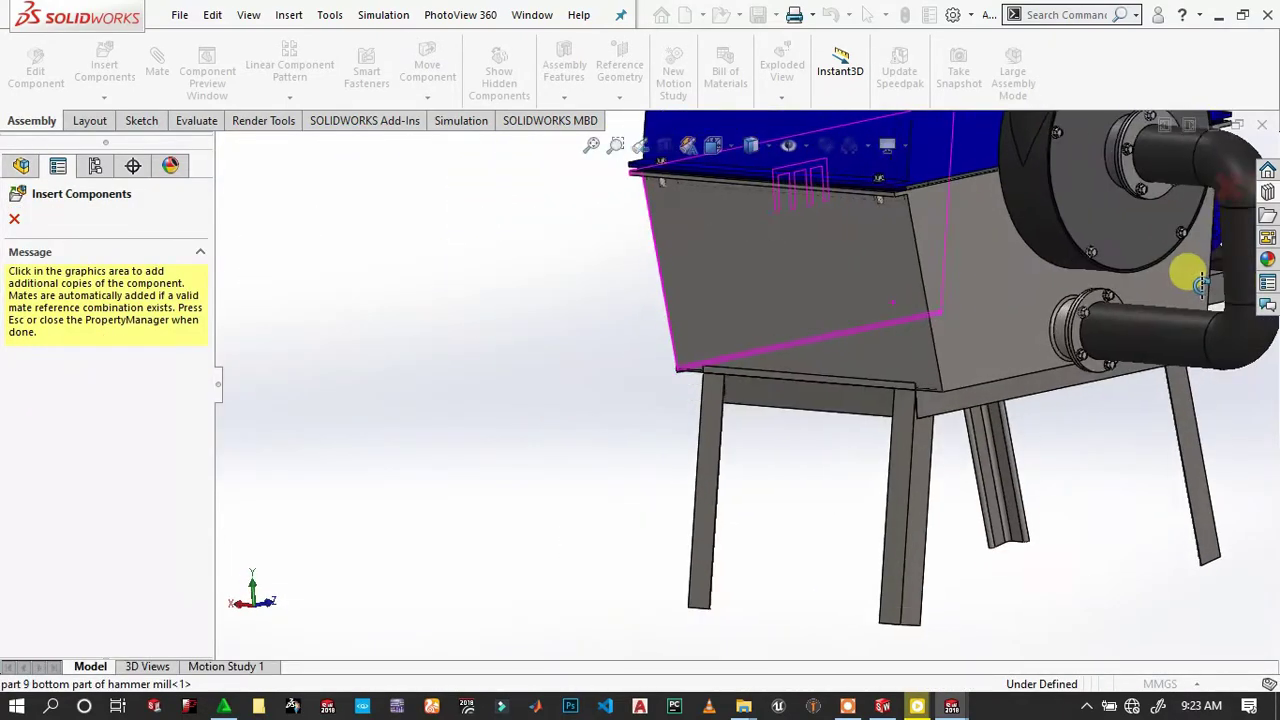
middle_drag(1201, 284, 1037, 243)
scroll(1041, 215, up, 3)
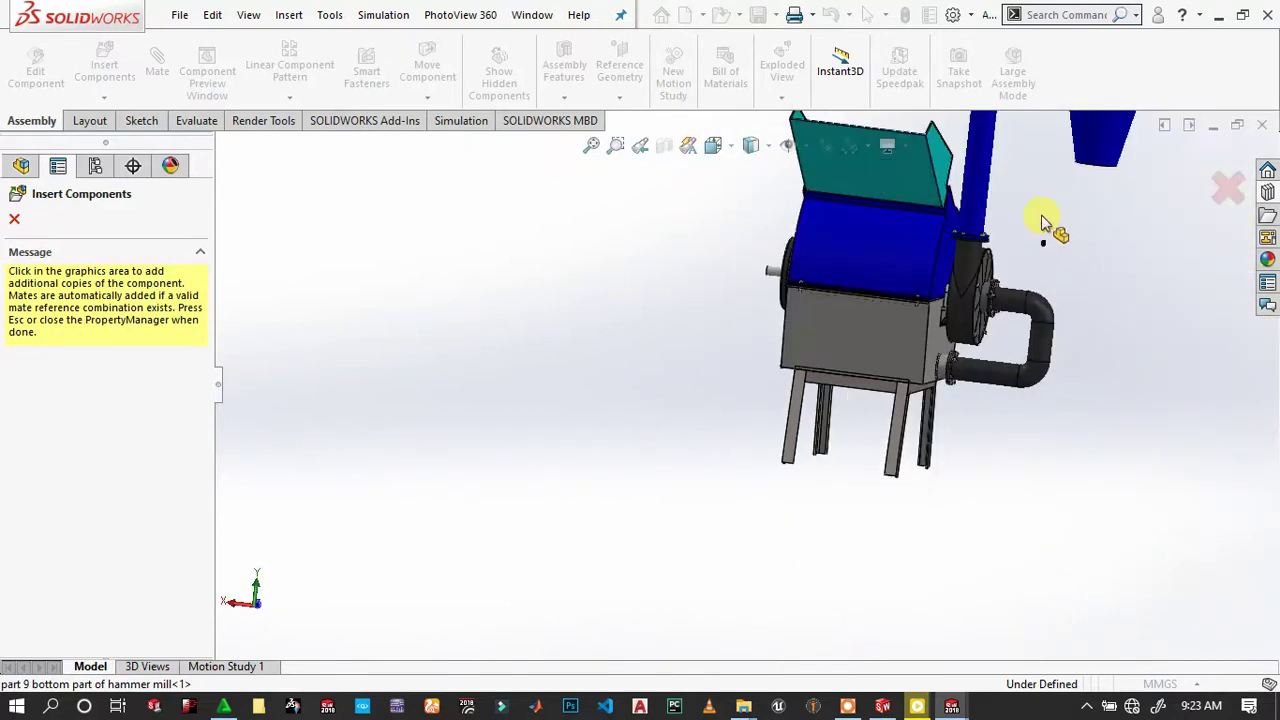
scroll(886, 337, down, 2)
scroll(777, 363, down, 2)
scroll(603, 420, down, 3)
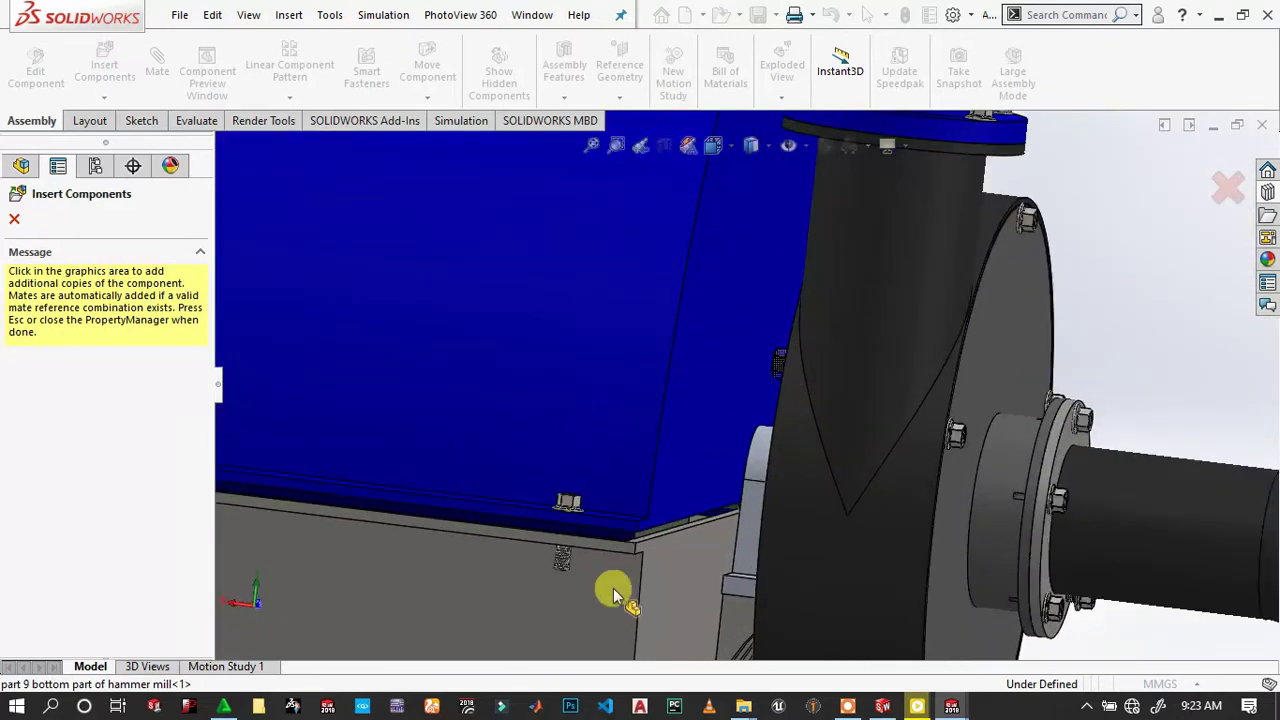
scroll(606, 570, down, 2)
middle_drag(623, 580, 665, 440)
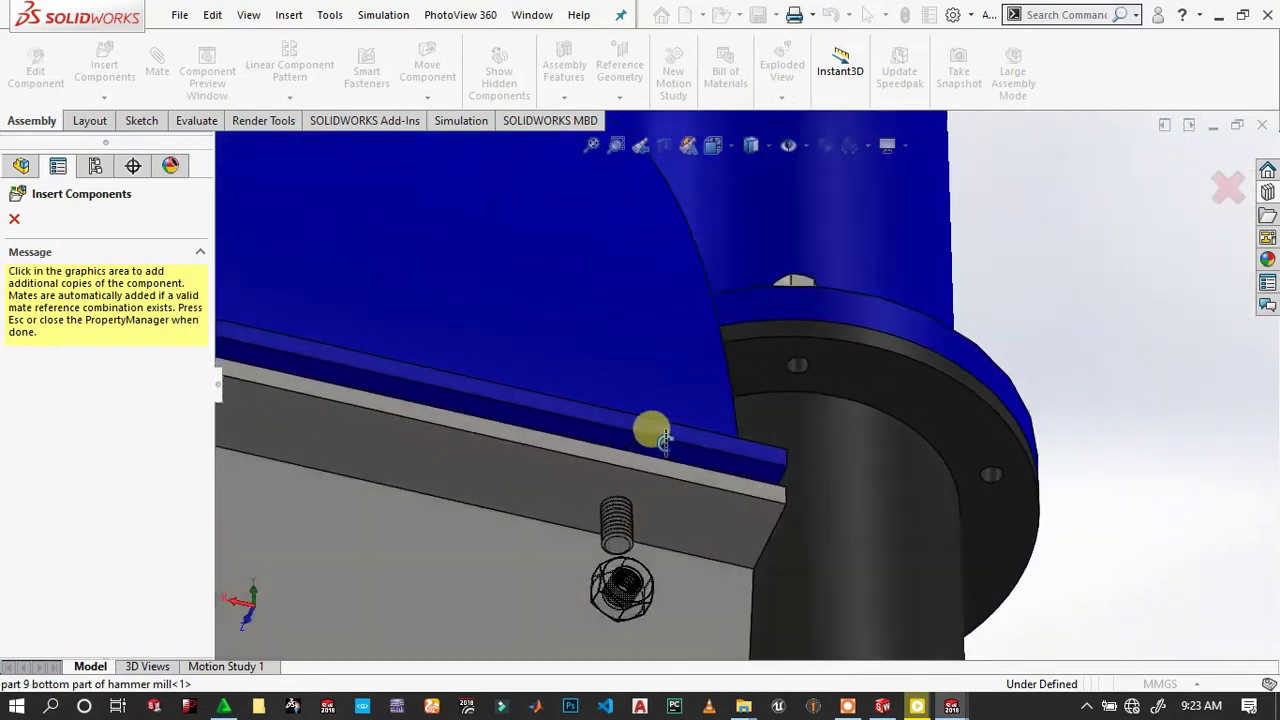
scroll(630, 515, down, 2)
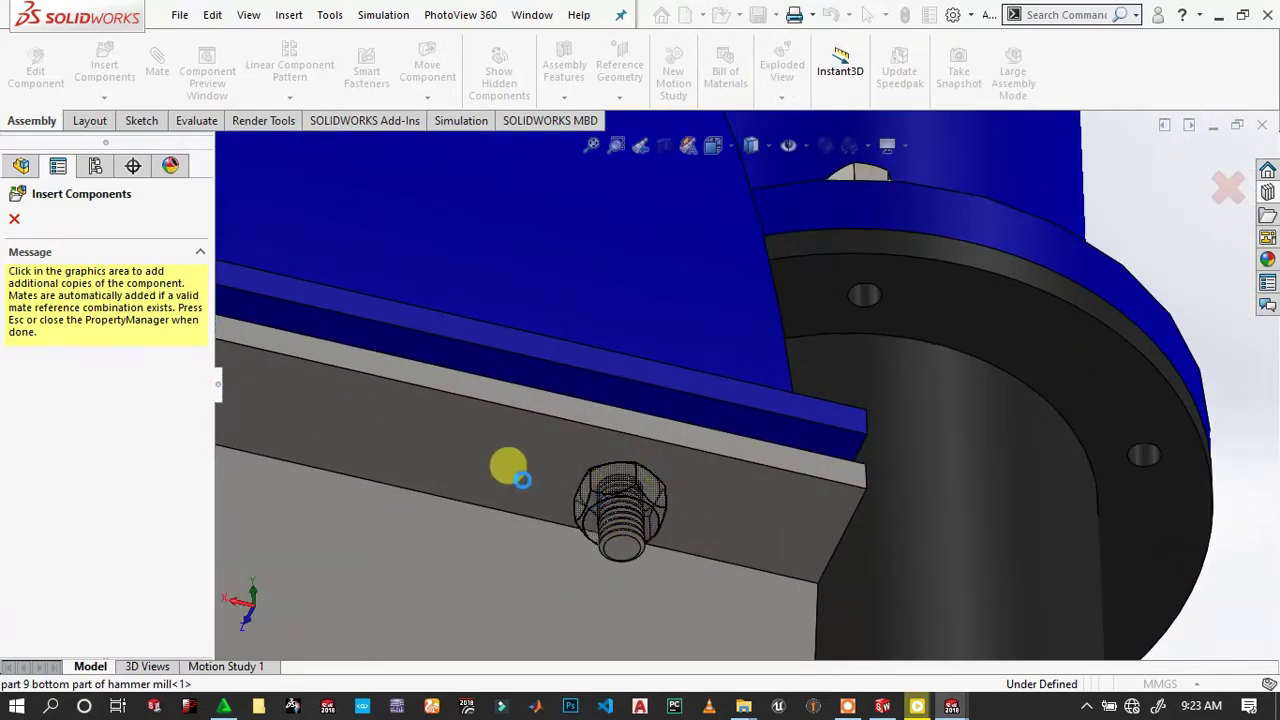
click(430, 434)
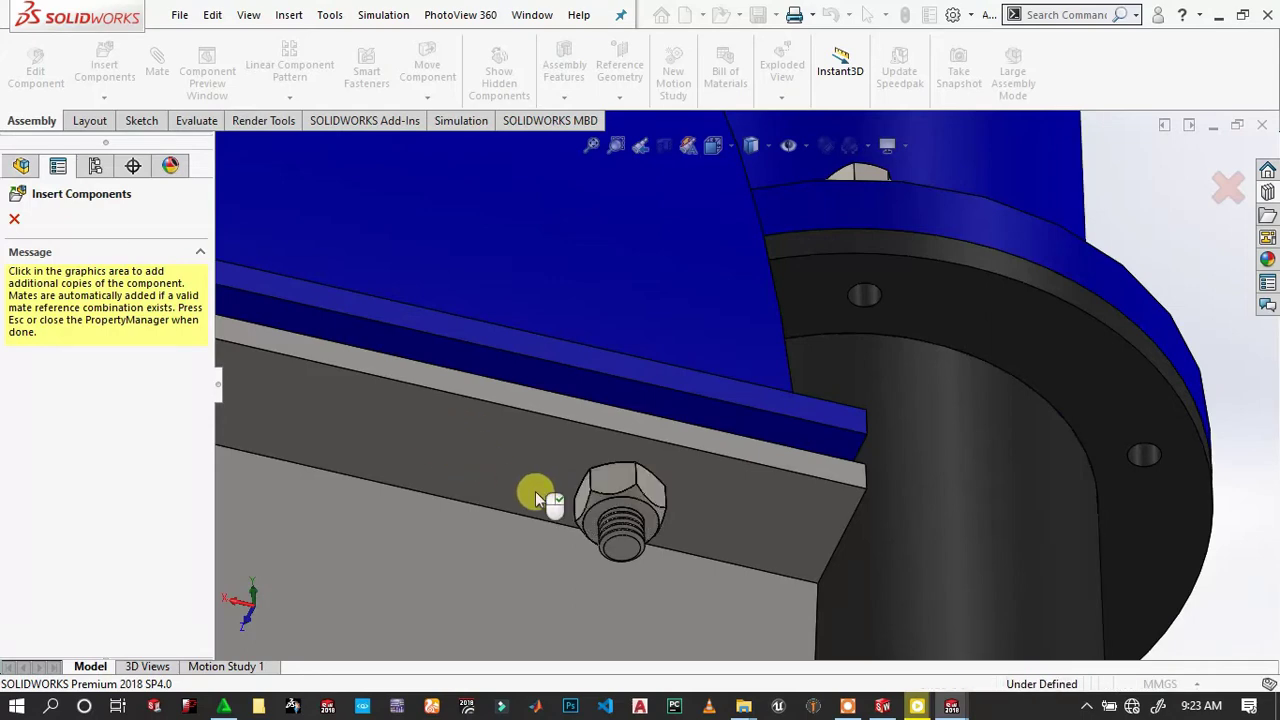
Fasten a second nut copy onto another bolt.
key(z)
scroll(450, 410, down, 2)
scroll(320, 330, down, 2)
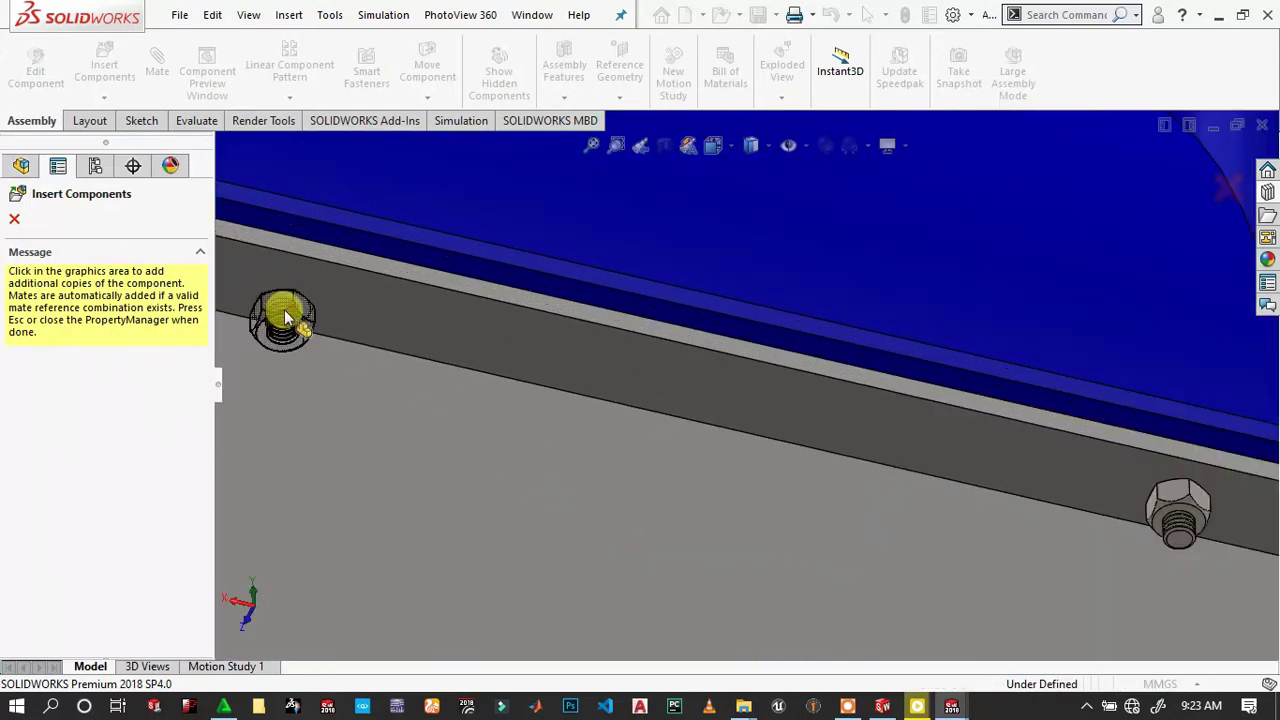
scroll(296, 303, up, 3)
scroll(413, 328, down, 2)
scroll(470, 318, down, 1)
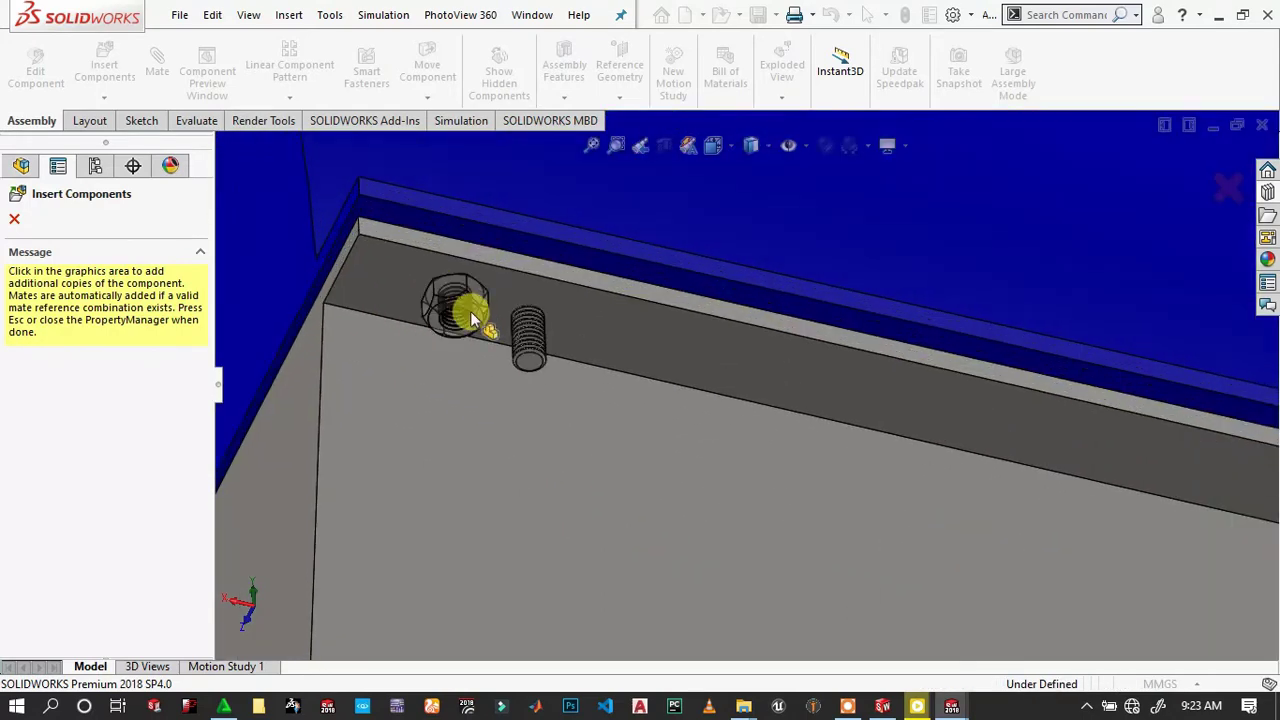
scroll(475, 320, down, 1)
scroll(560, 345, down, 2)
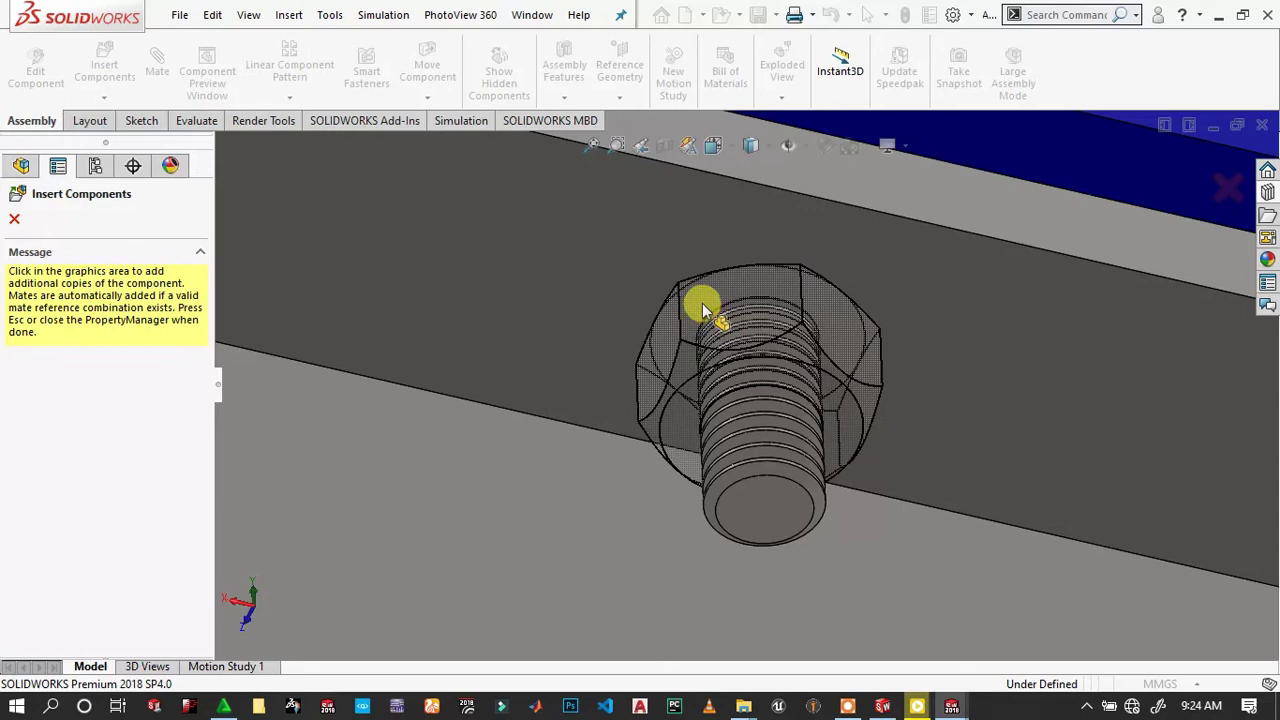
click(702, 304)
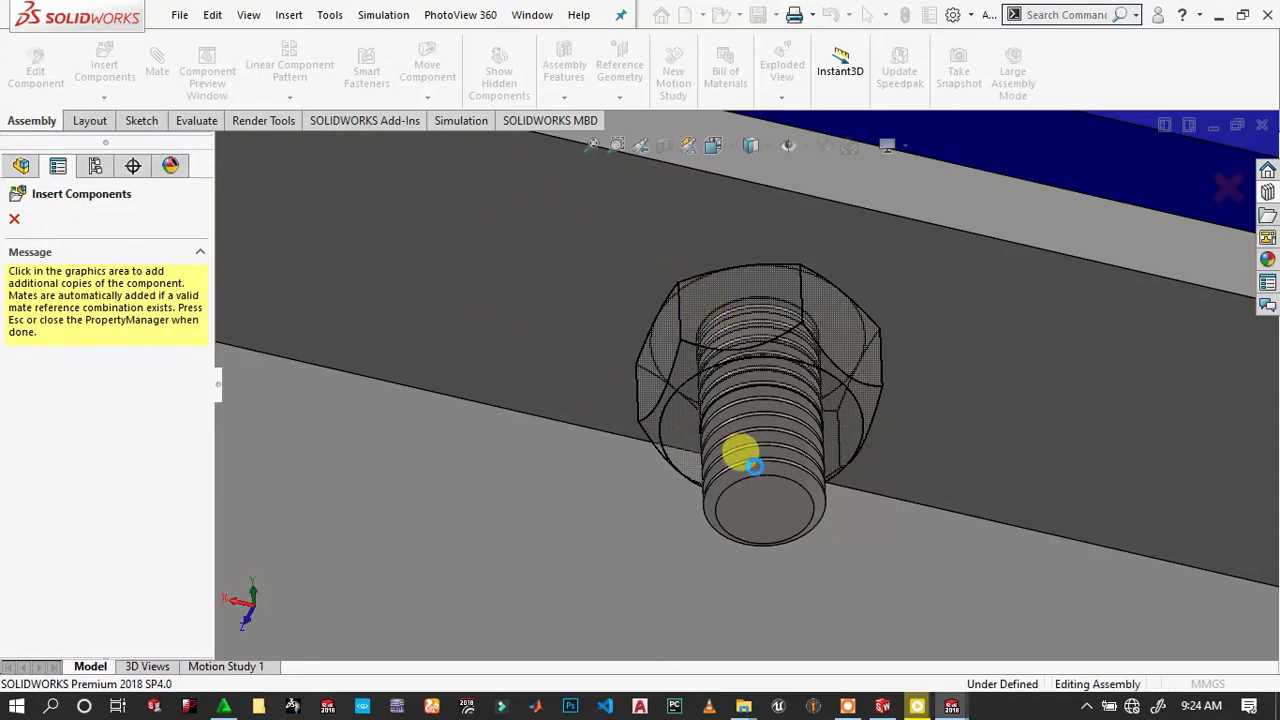
Inspect the placed nuts from above and end component insertion.
mouse_move(523, 434)
middle_down()
mouse_move(562, 442)
mouse_move(555, 464)
mouse_move(592, 437)
middle_up()
scroll(555, 432, up, 3)
scroll(831, 337, down, 3)
scroll(611, 477, up, 3)
scroll(665, 450, up, 2)
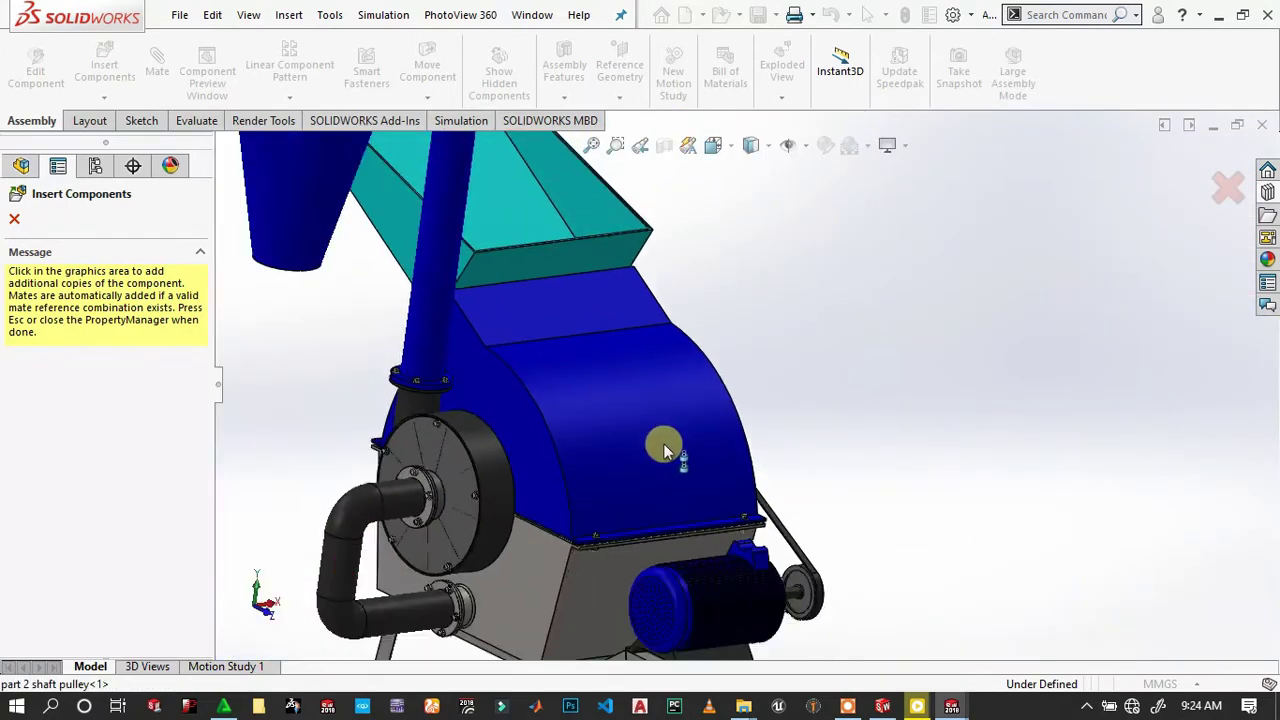
scroll(665, 450, up, 1)
scroll(625, 516, down, 3)
scroll(630, 512, down, 2)
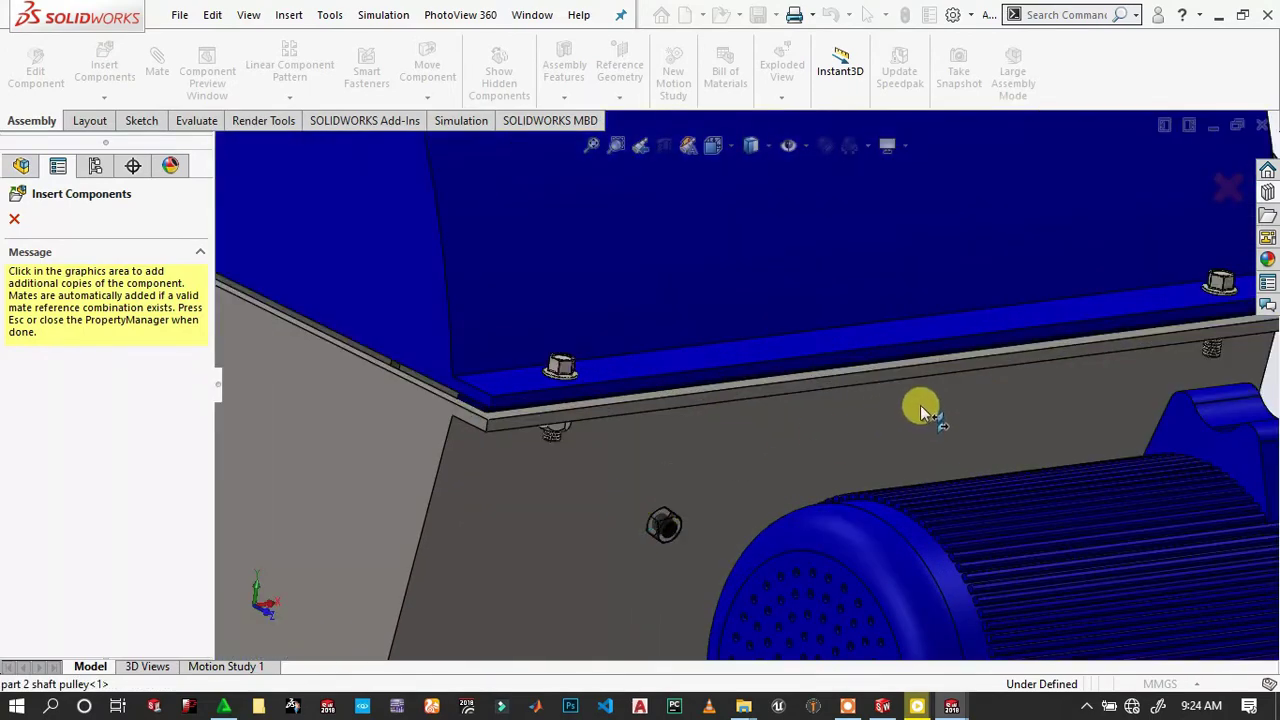
scroll(1238, 382, down, 2)
scroll(1060, 398, down, 3)
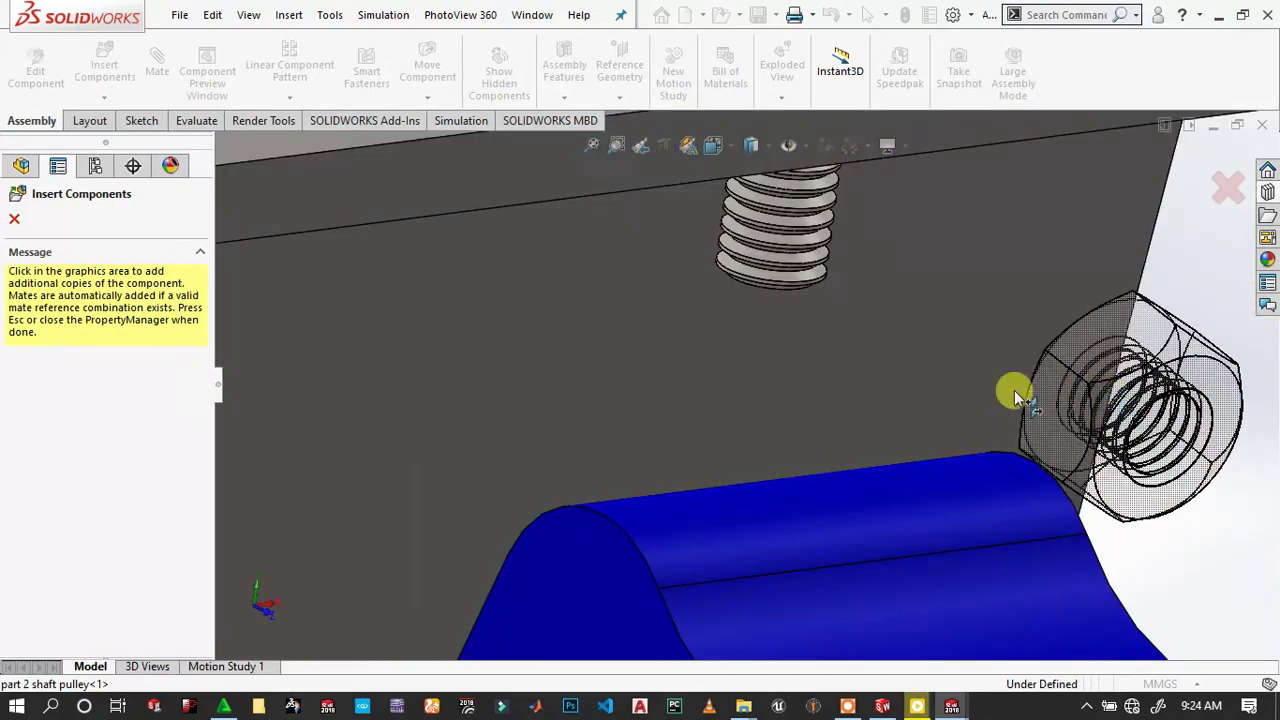
scroll(891, 286, down, 3)
scroll(950, 239, up, 2)
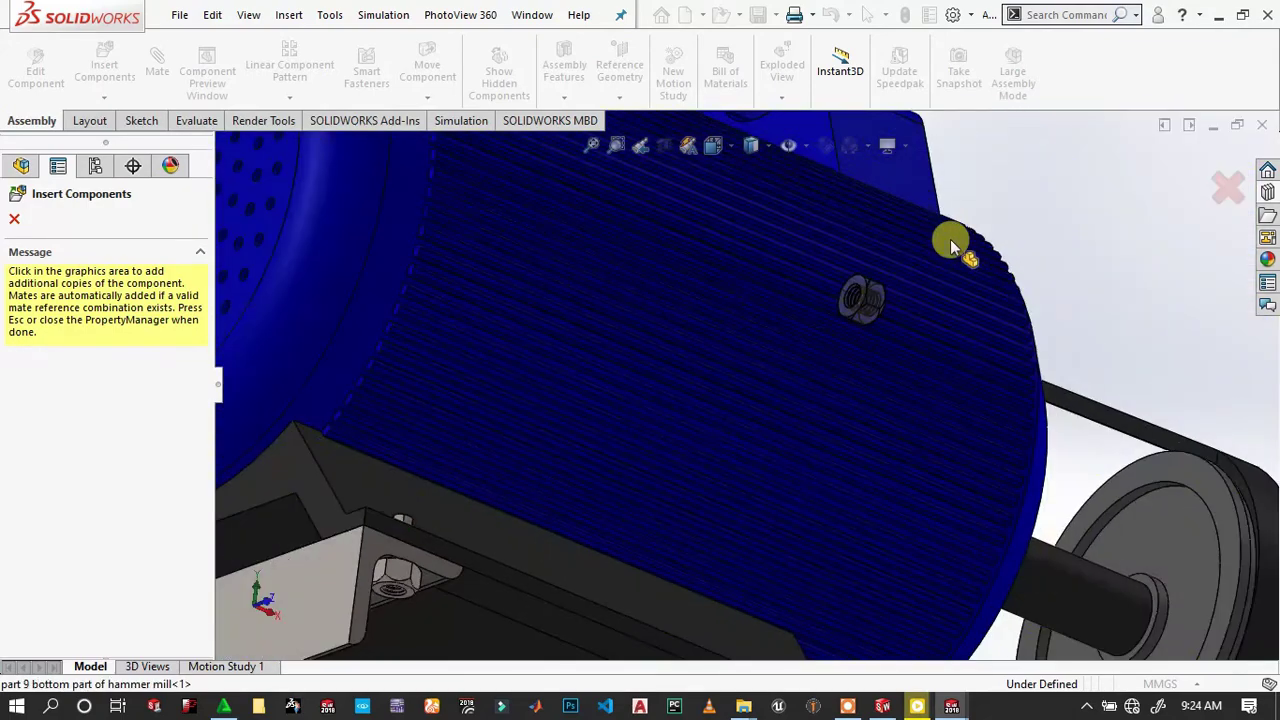
scroll(949, 239, up, 1)
scroll(831, 227, up, 2)
scroll(800, 246, down, 4)
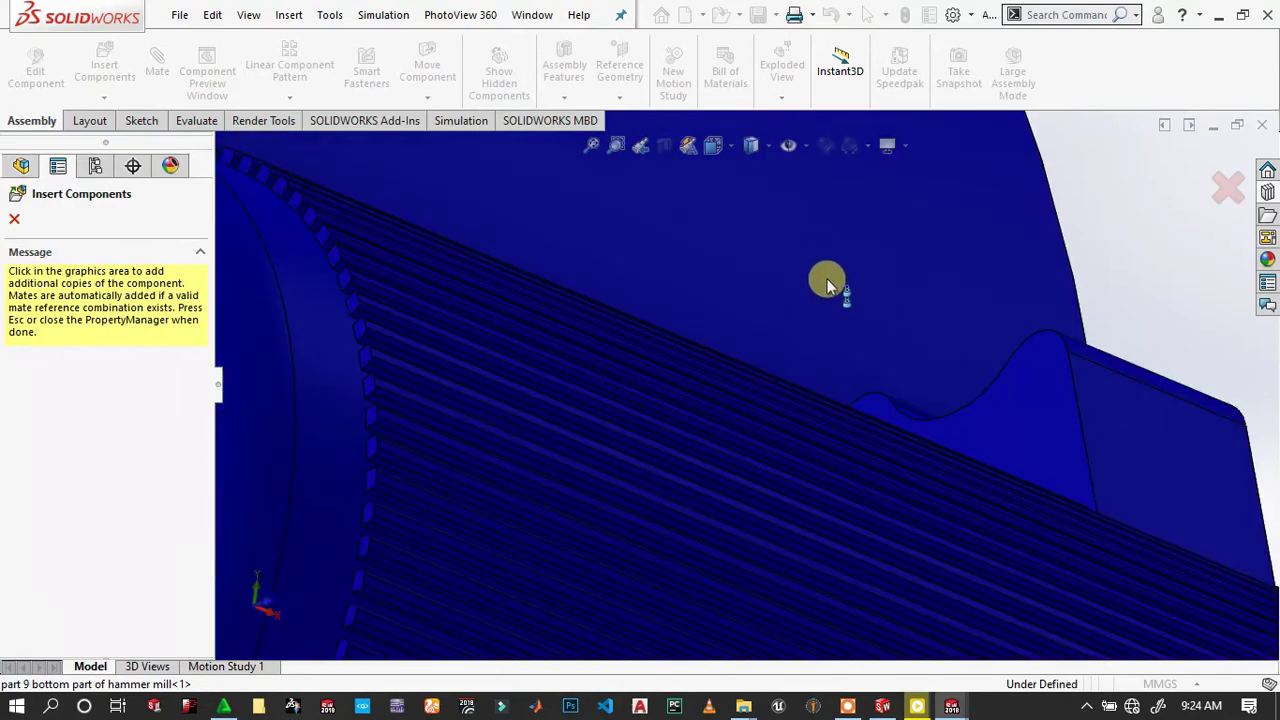
scroll(822, 300, up, 2)
scroll(814, 323, up, 1)
scroll(815, 450, up, 1)
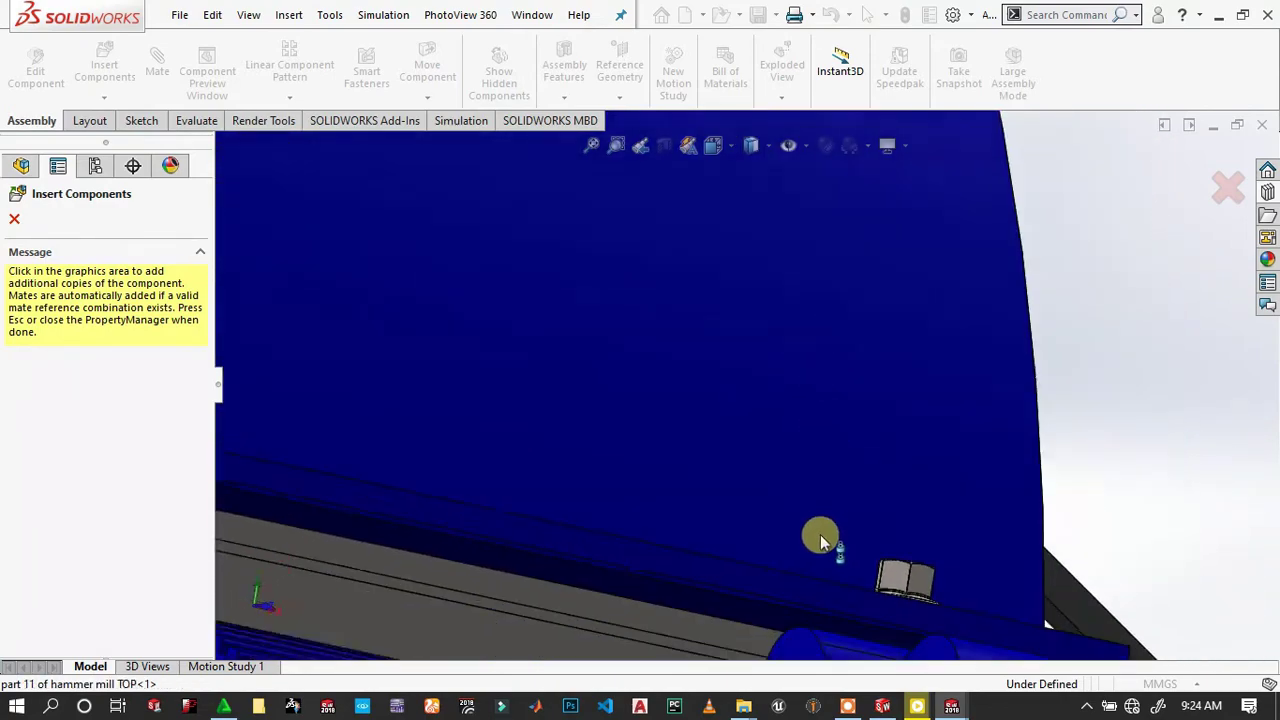
scroll(820, 537, up, 2)
scroll(778, 549, down, 2)
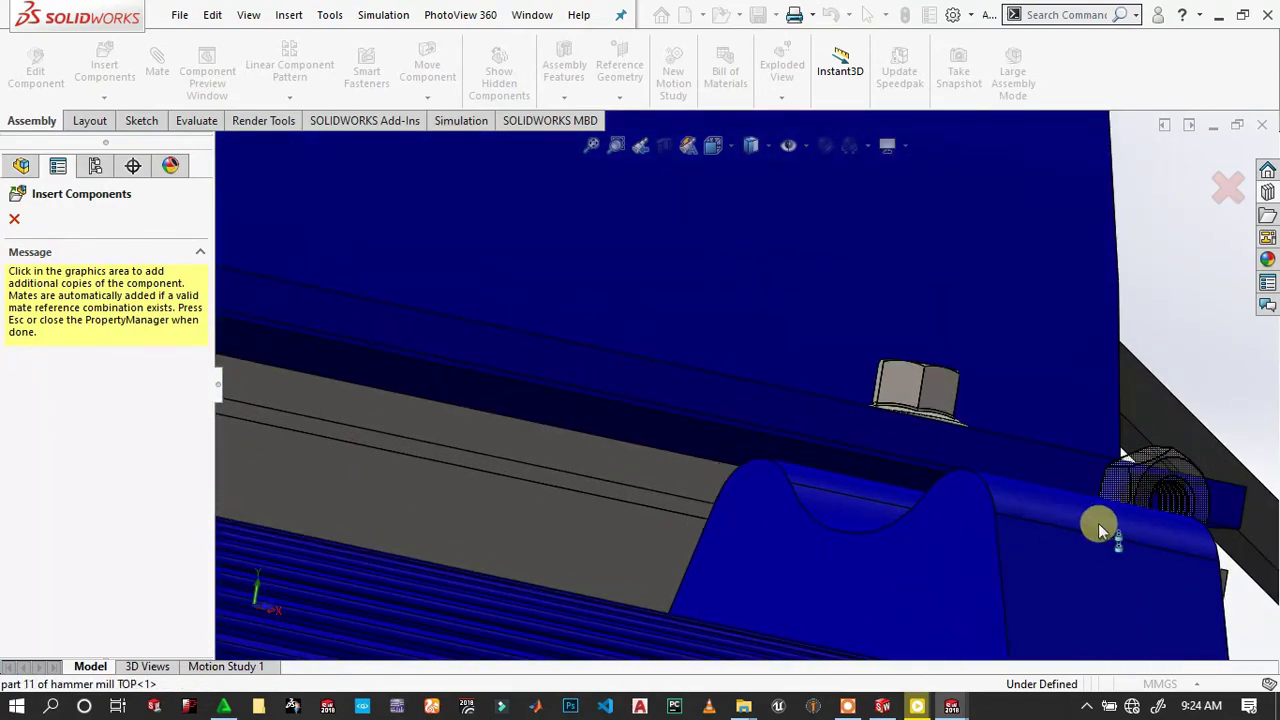
scroll(1058, 478, down, 2)
scroll(1058, 478, up, 2)
scroll(1161, 506, up, 1)
scroll(1161, 506, up, 1)
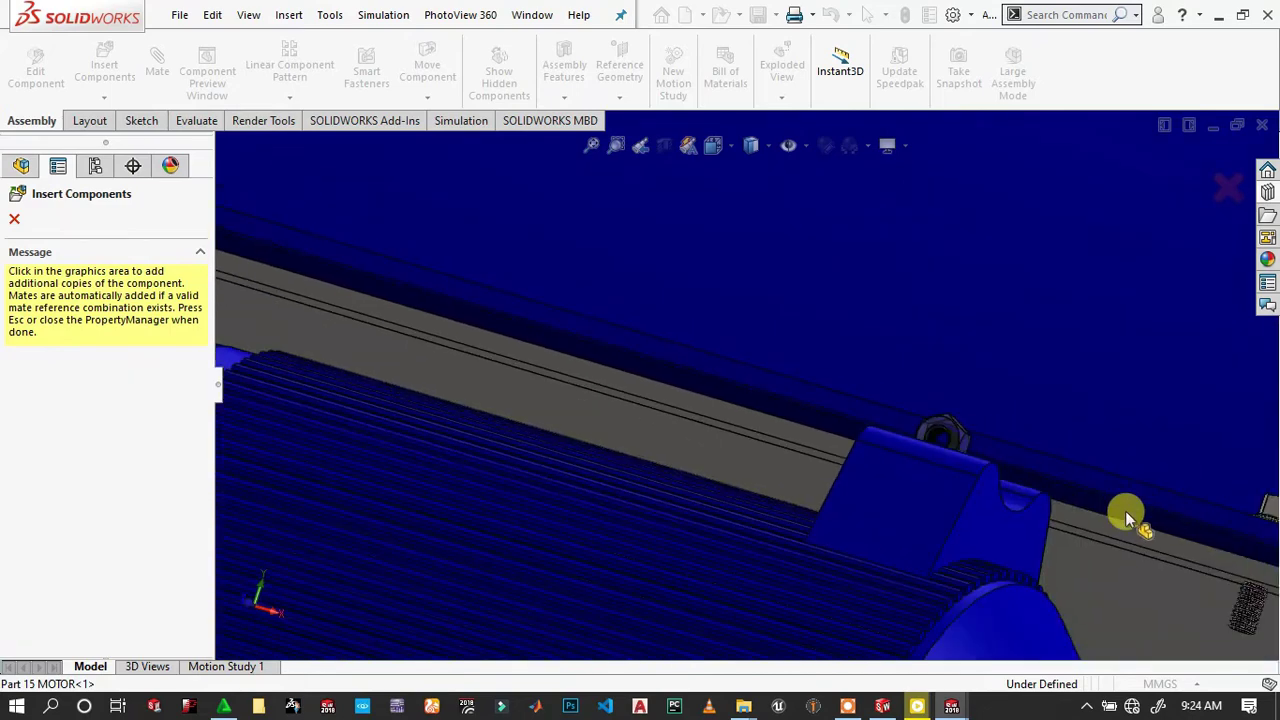
scroll(1129, 517, down, 1)
scroll(1200, 597, down, 1)
scroll(1108, 556, down, 2)
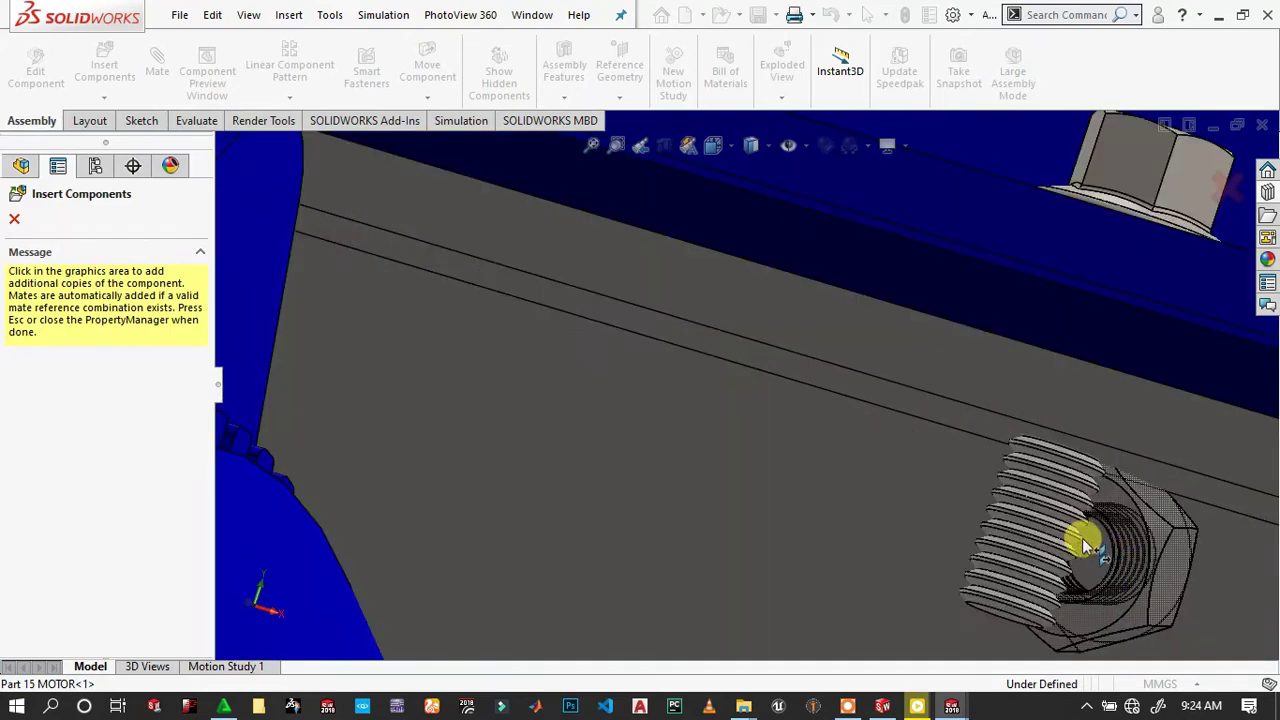
scroll(1060, 515, down, 1)
scroll(1060, 486, down, 1)
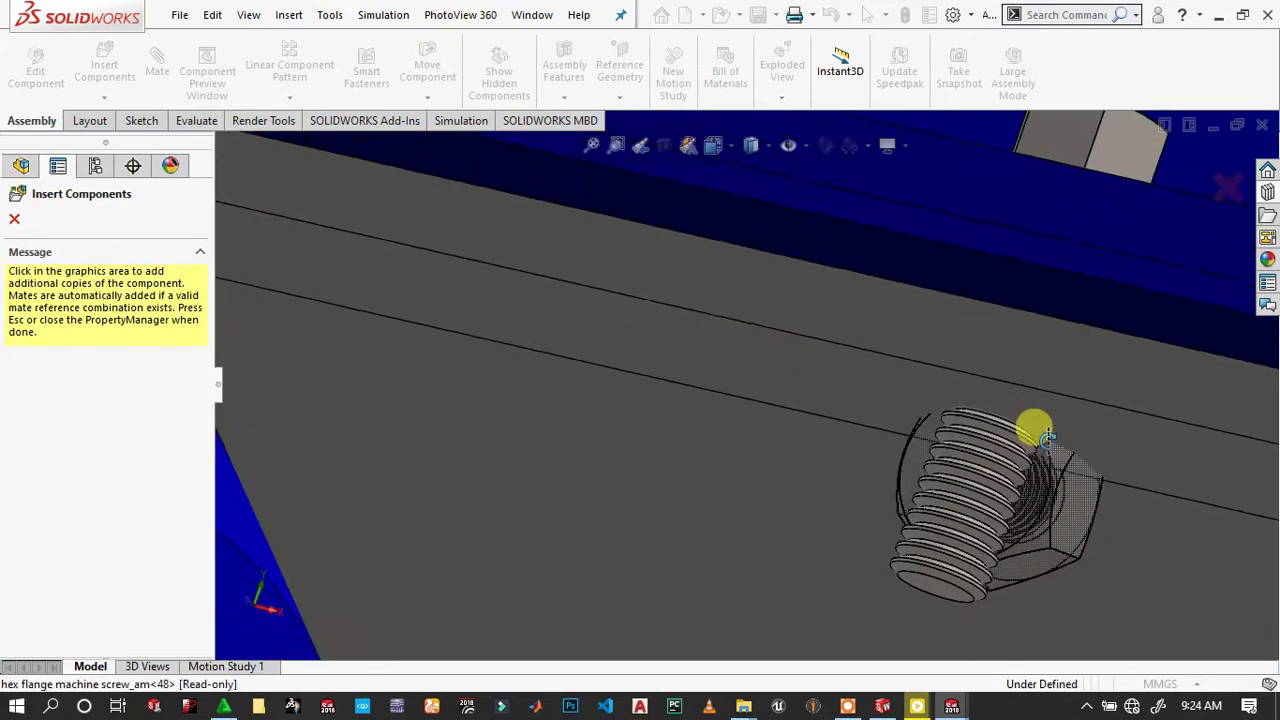
scroll(1034, 429, down, 3)
scroll(1032, 383, up, 3)
scroll(985, 355, down, 1)
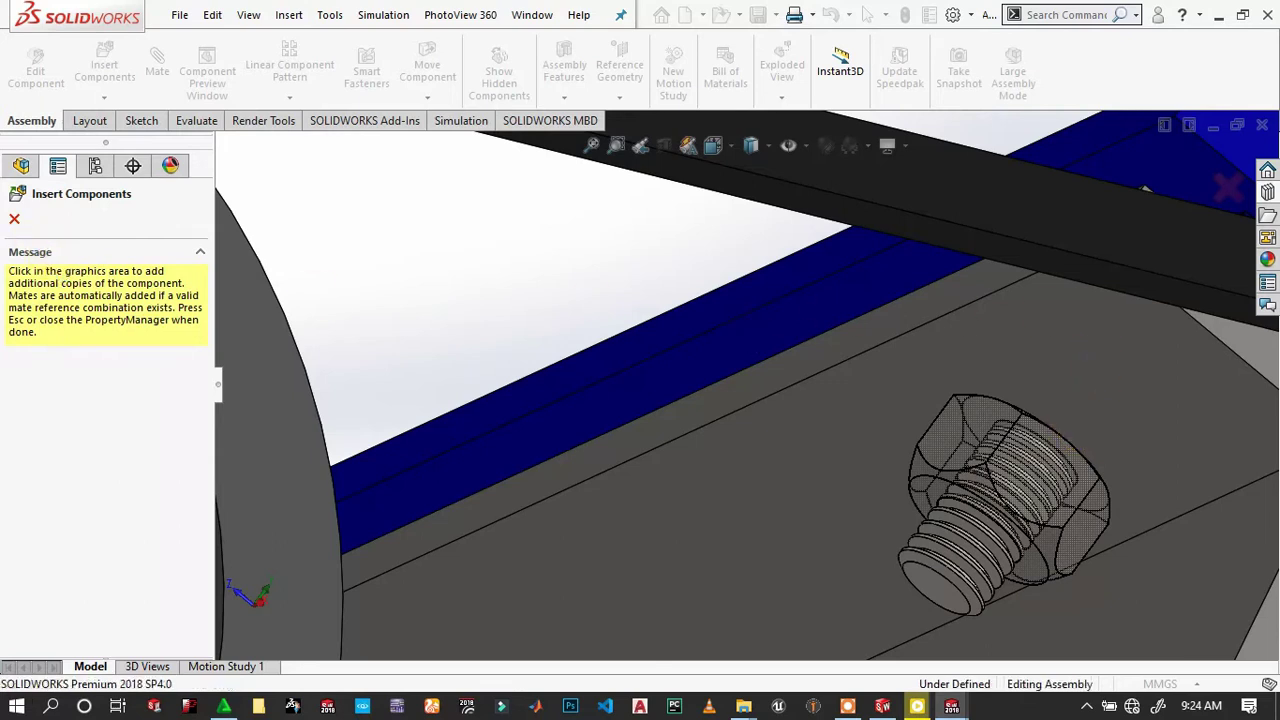
click(15, 222)
Fit a prevailing-torque hex nut from the Design Library onto the screw end under the plate.
scroll(1020, 560, up, 3)
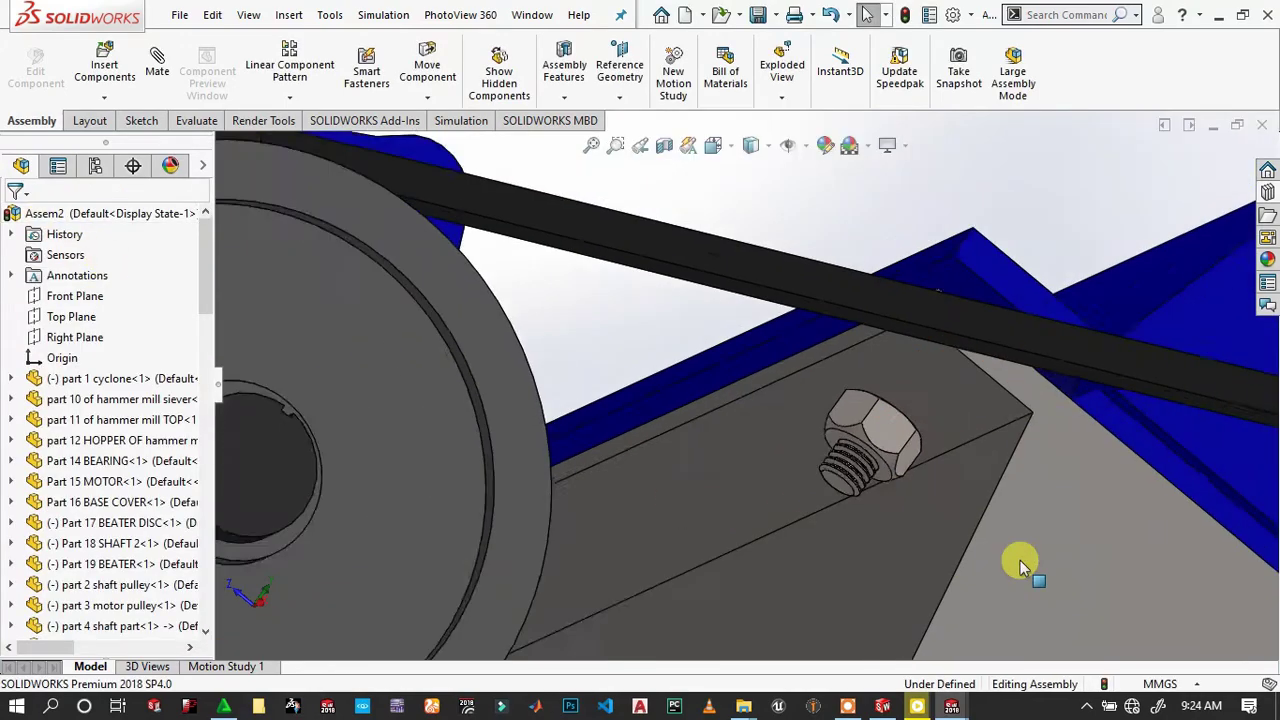
scroll(829, 414, up, 2)
scroll(787, 417, down, 4)
mouse_move(787, 417)
middle_down()
mouse_move(749, 437)
mouse_move(787, 483)
mouse_move(711, 446)
mouse_move(804, 339)
mouse_move(843, 371)
mouse_move(1051, 409)
mouse_move(934, 297)
middle_up()
scroll(765, 468, up, 2)
scroll(934, 297, up, 3)
scroll(884, 392, down, 4)
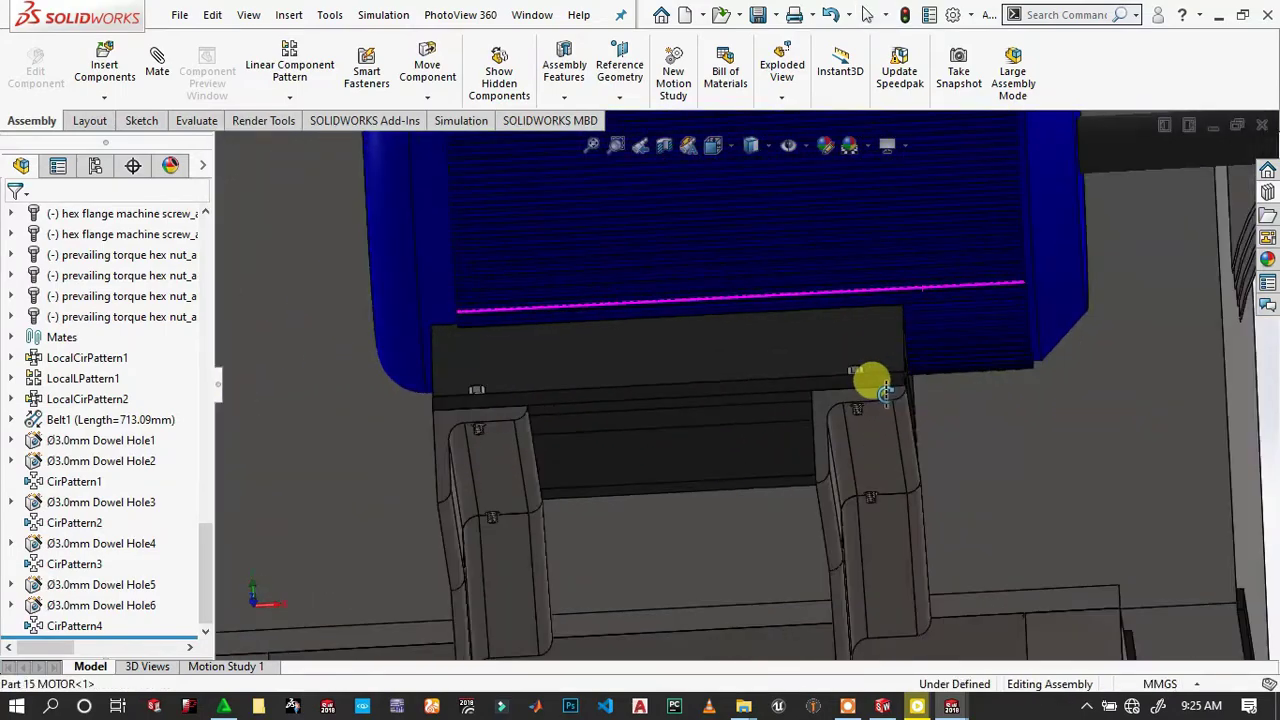
scroll(884, 392, down, 3)
scroll(820, 360, down, 3)
mouse_move(714, 366)
middle_down()
mouse_move(1194, 266)
mouse_move(1268, 208)
middle_up()
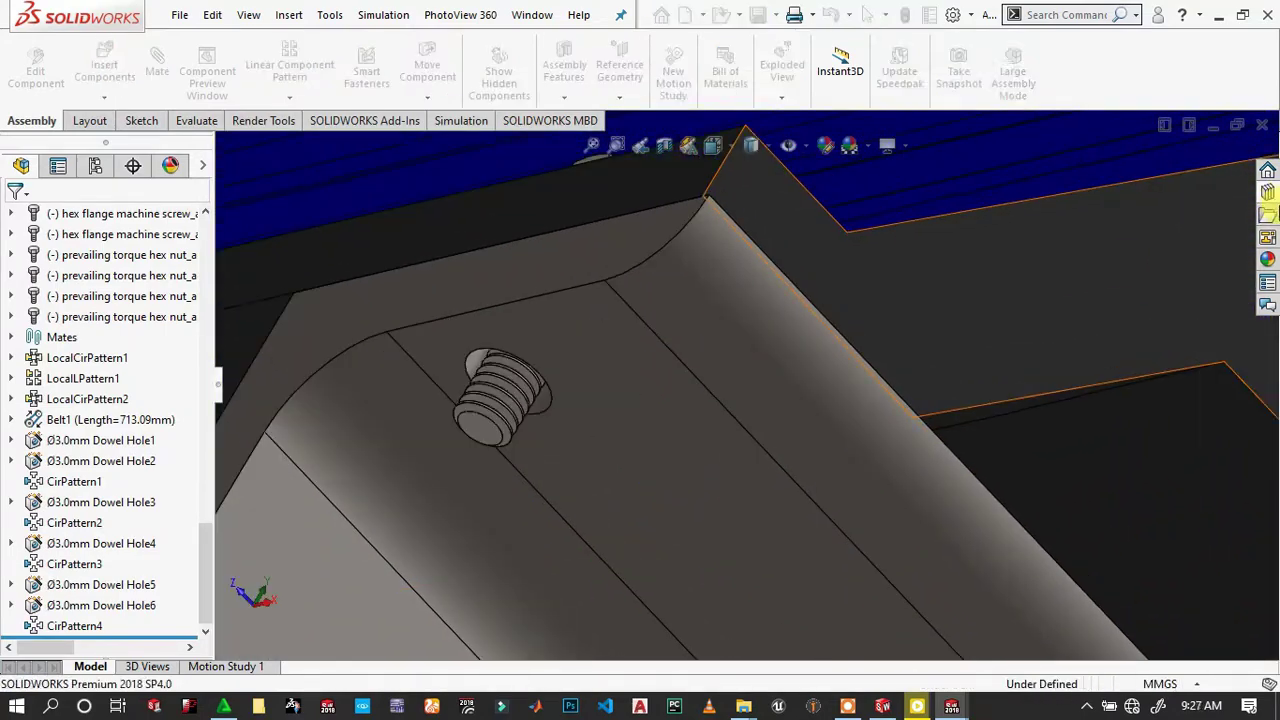
click(1267, 192)
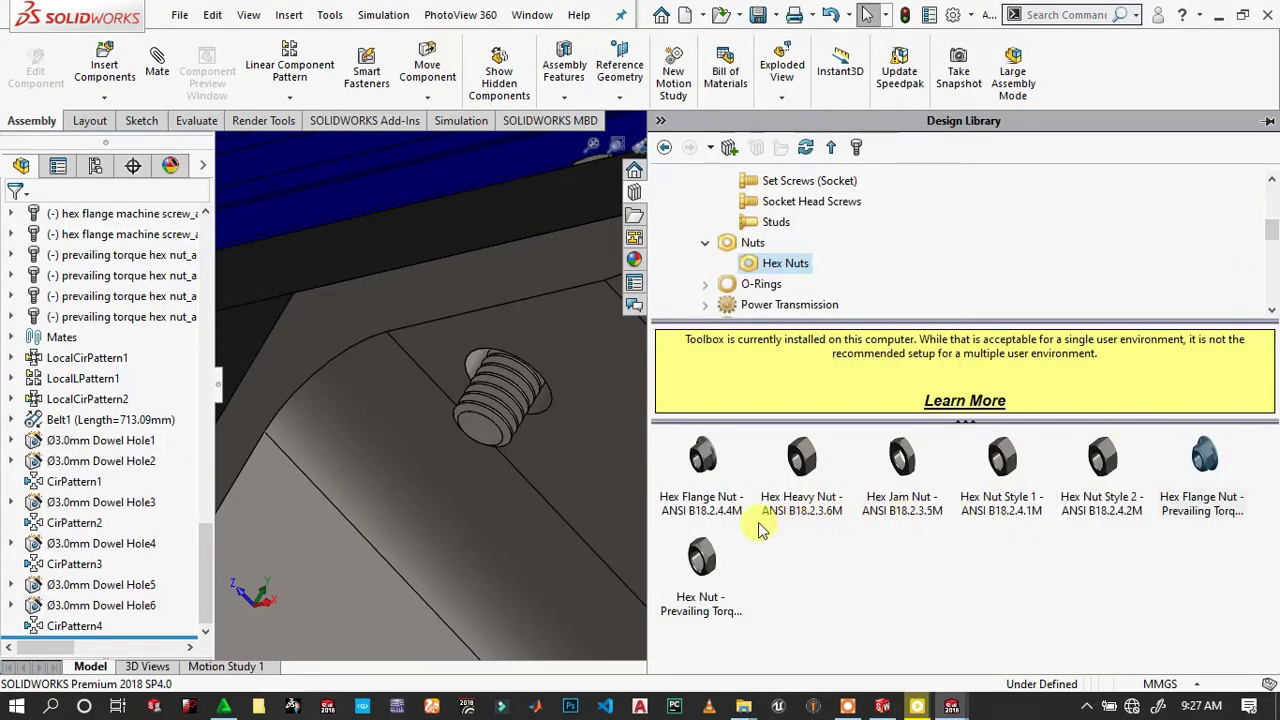
mouse_move(710, 565)
mouse_down()
mouse_move(527, 400)
mouse_move(504, 405)
mouse_up()
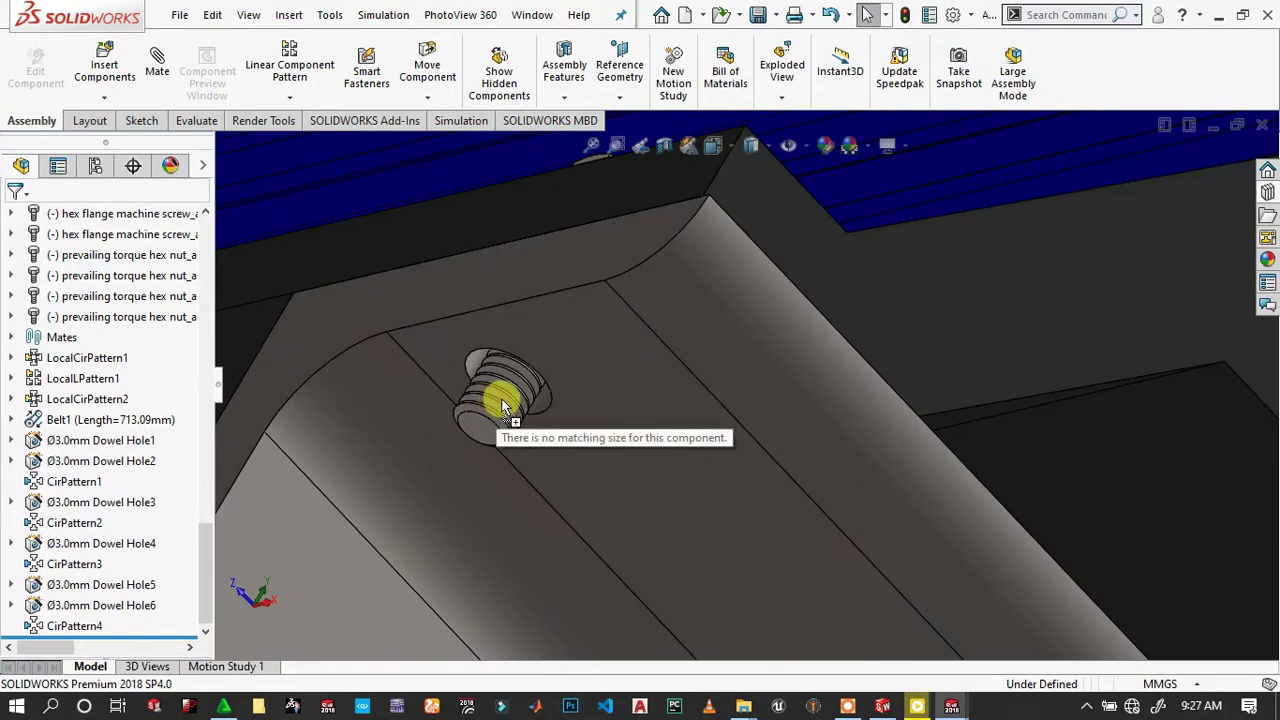
mouse_move(523, 358)
mouse_down()
mouse_move(528, 342)
mouse_move(373, 345)
mouse_up()
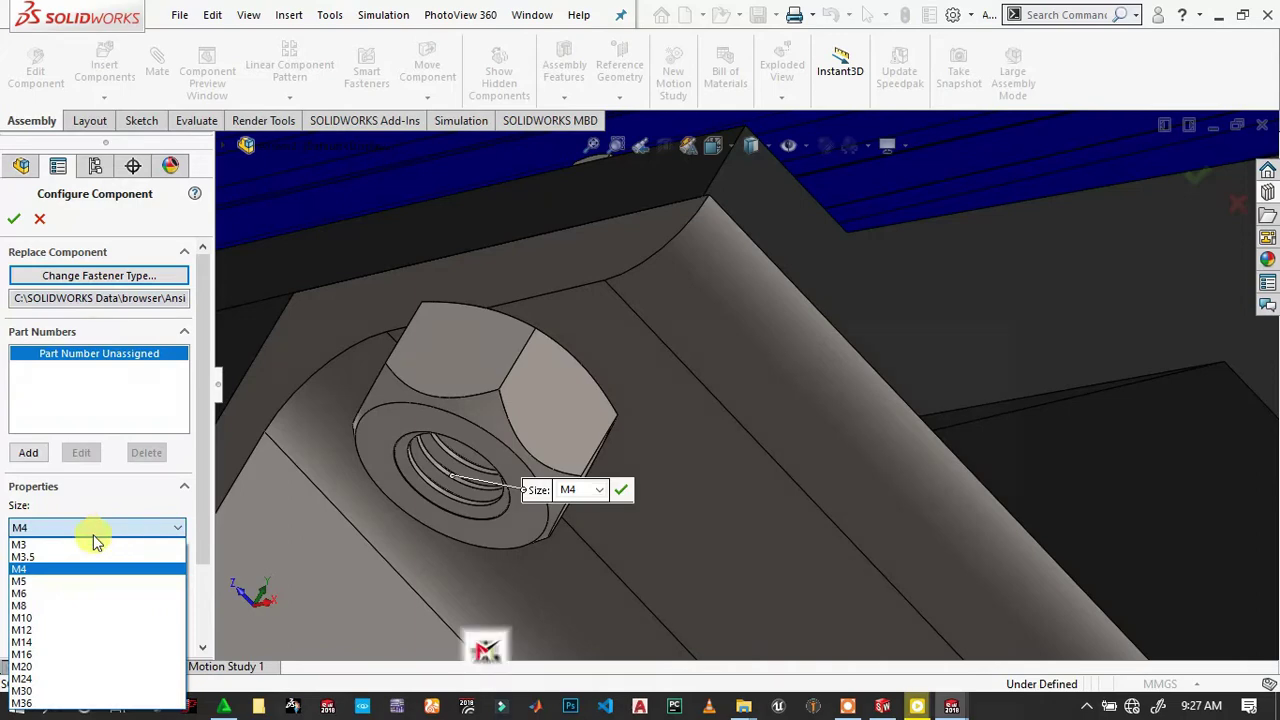
Configure the nut as M3 with Schematic thread display and confirm it.
click(80, 544)
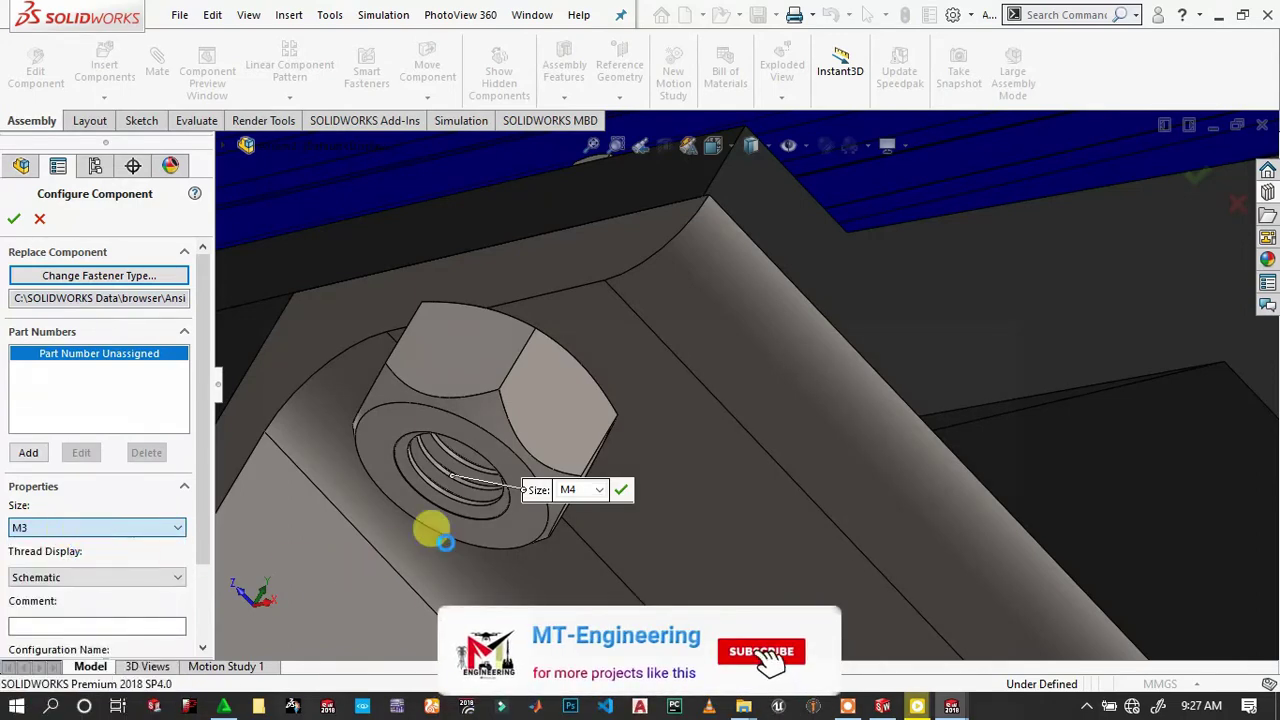
scroll(480, 475, up, 1)
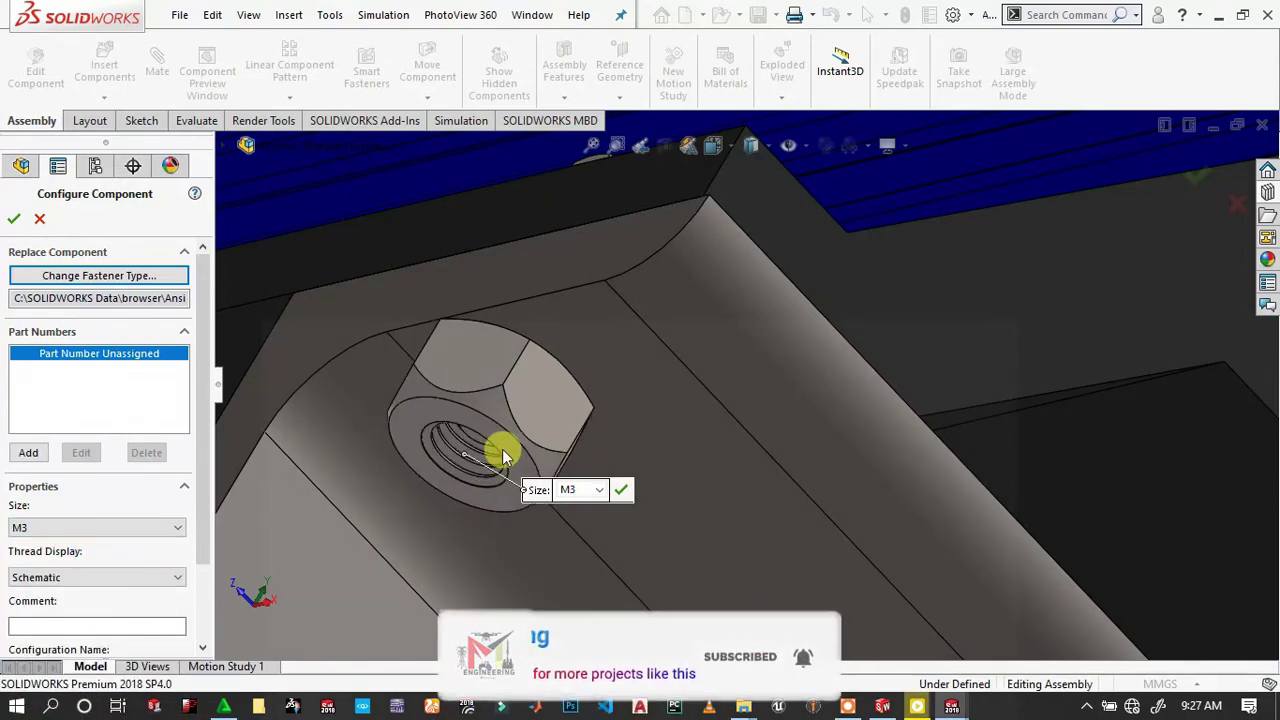
scroll(557, 447, up, 2)
scroll(557, 447, up, 3)
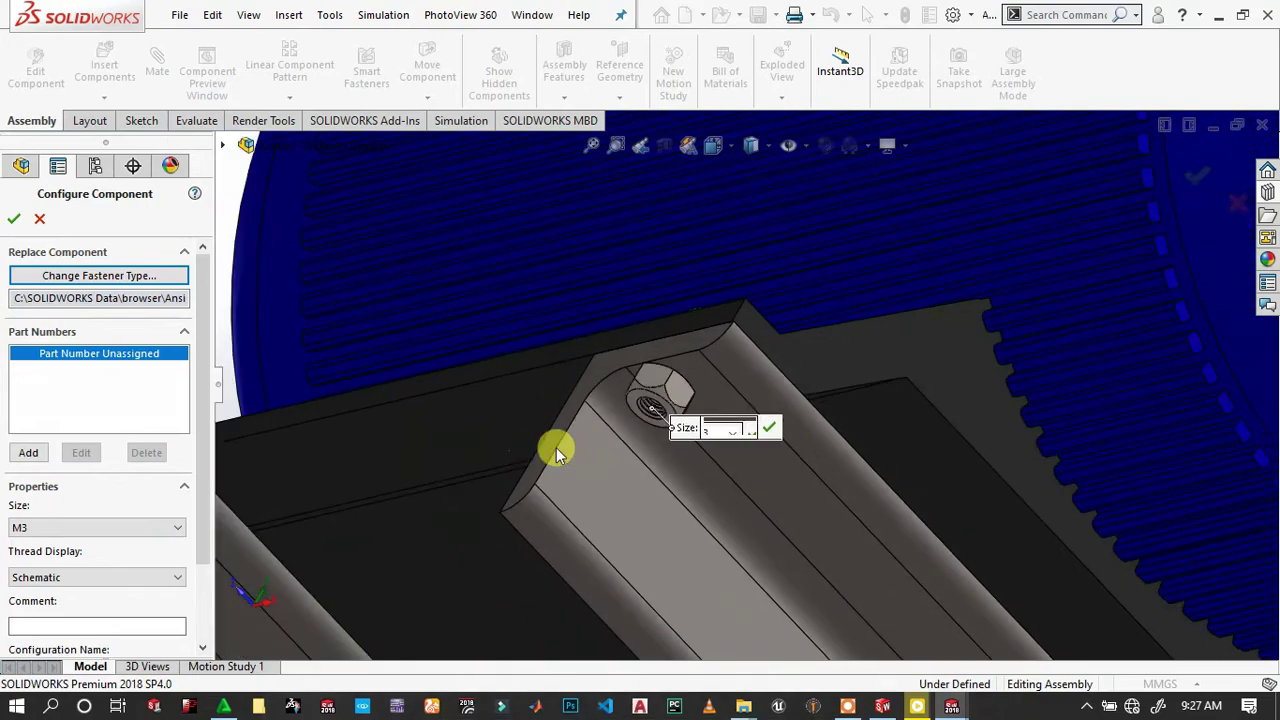
click(71, 580)
click(43, 617)
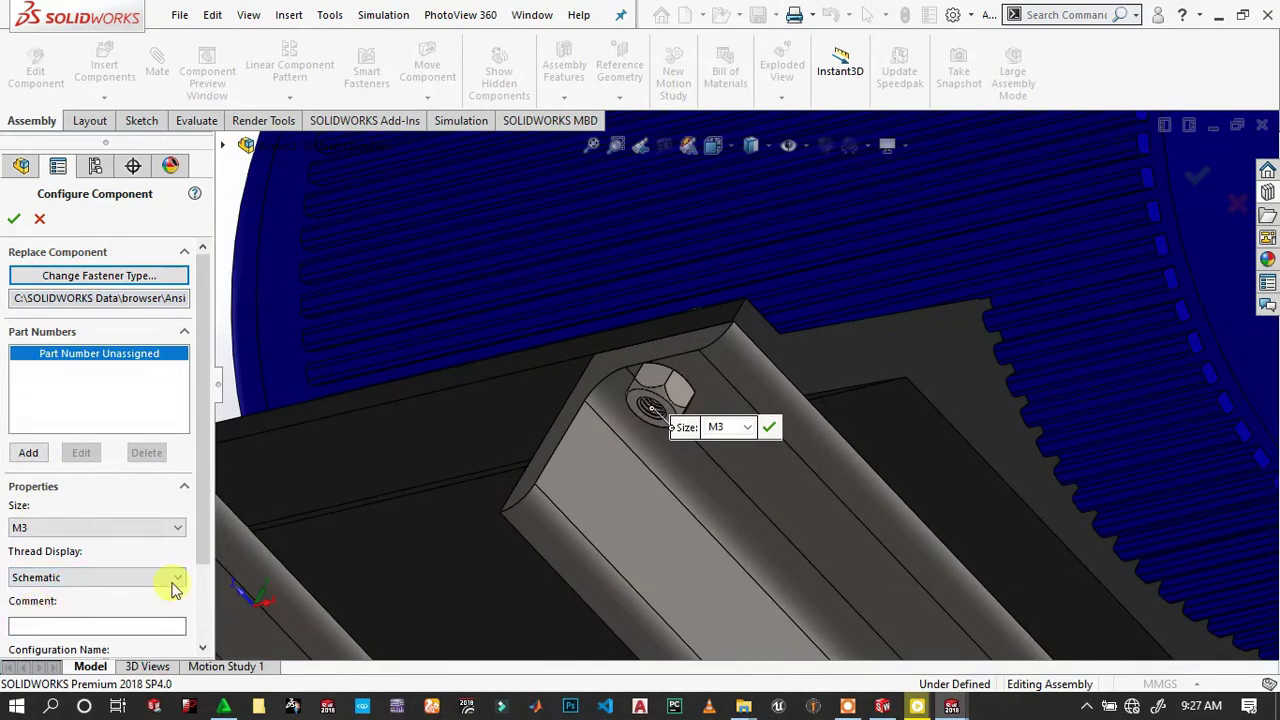
mouse_move(771, 508)
middle_down()
mouse_move(888, 542)
mouse_move(897, 530)
middle_up()
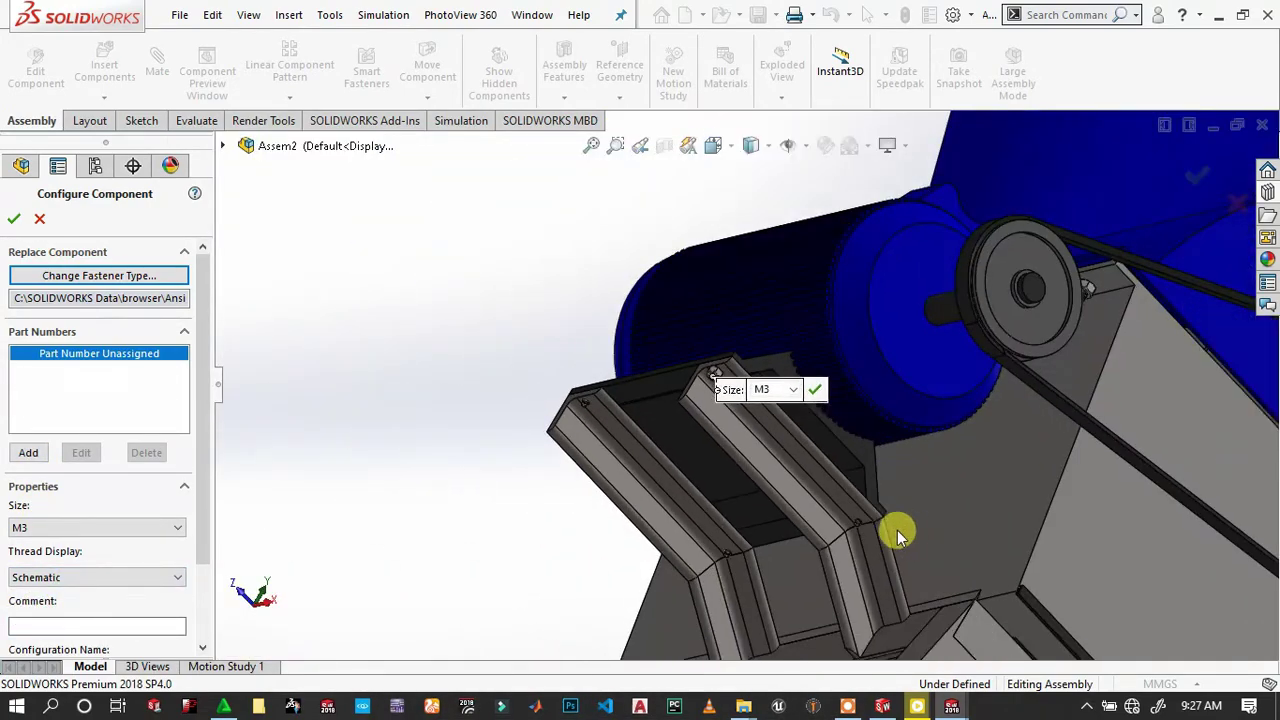
scroll(737, 449, down, 3)
scroll(781, 446, down, 2)
scroll(783, 443, down, 2)
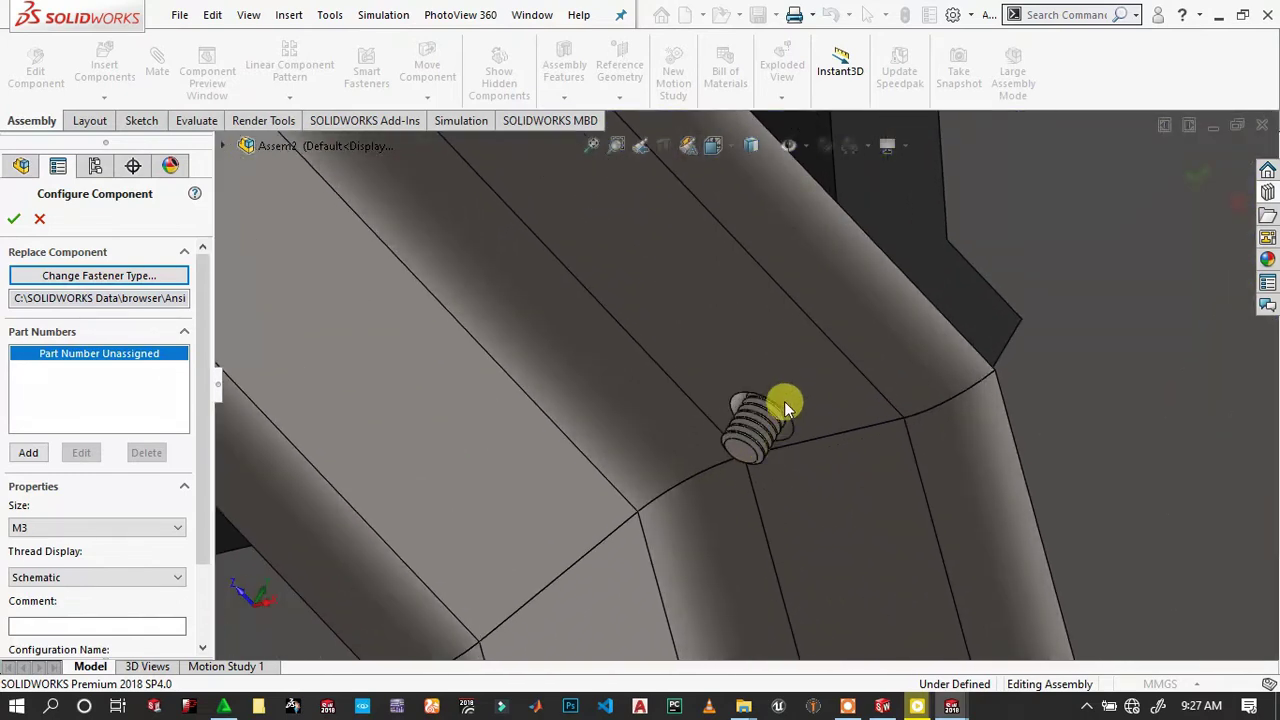
click(15, 219)
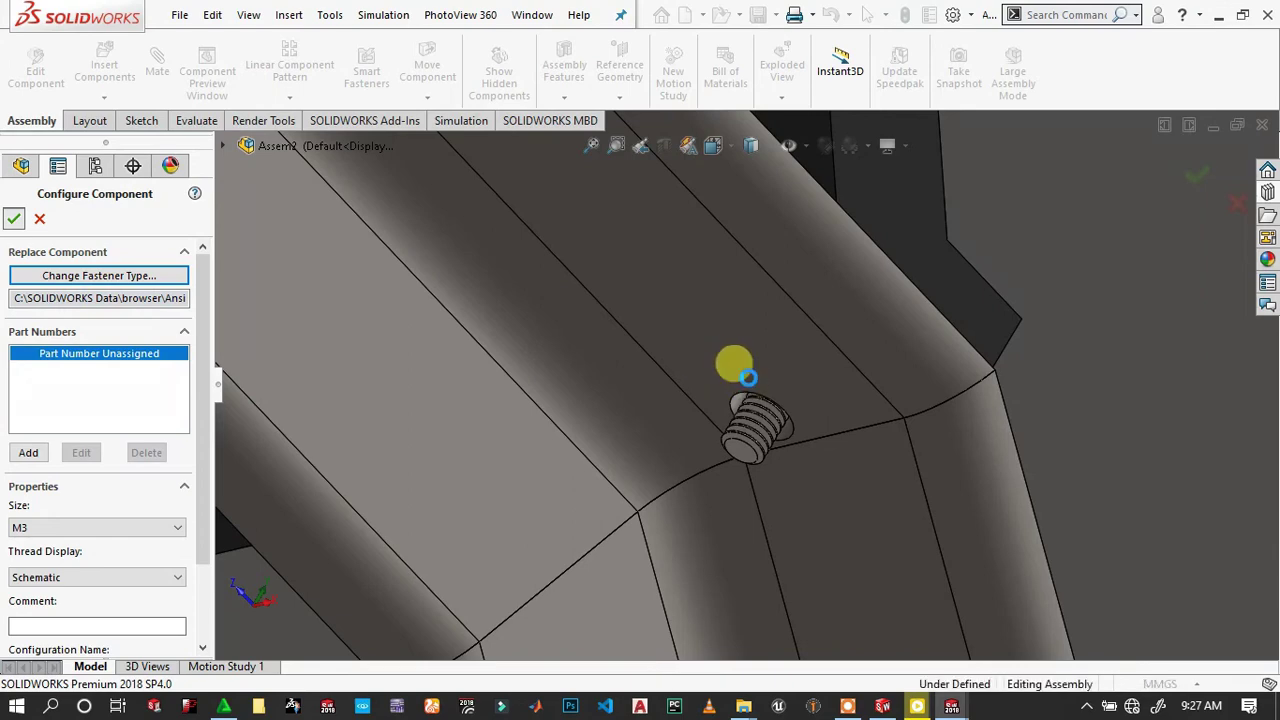
Place nut copies on the next two screw ends.
scroll(771, 449, down, 1)
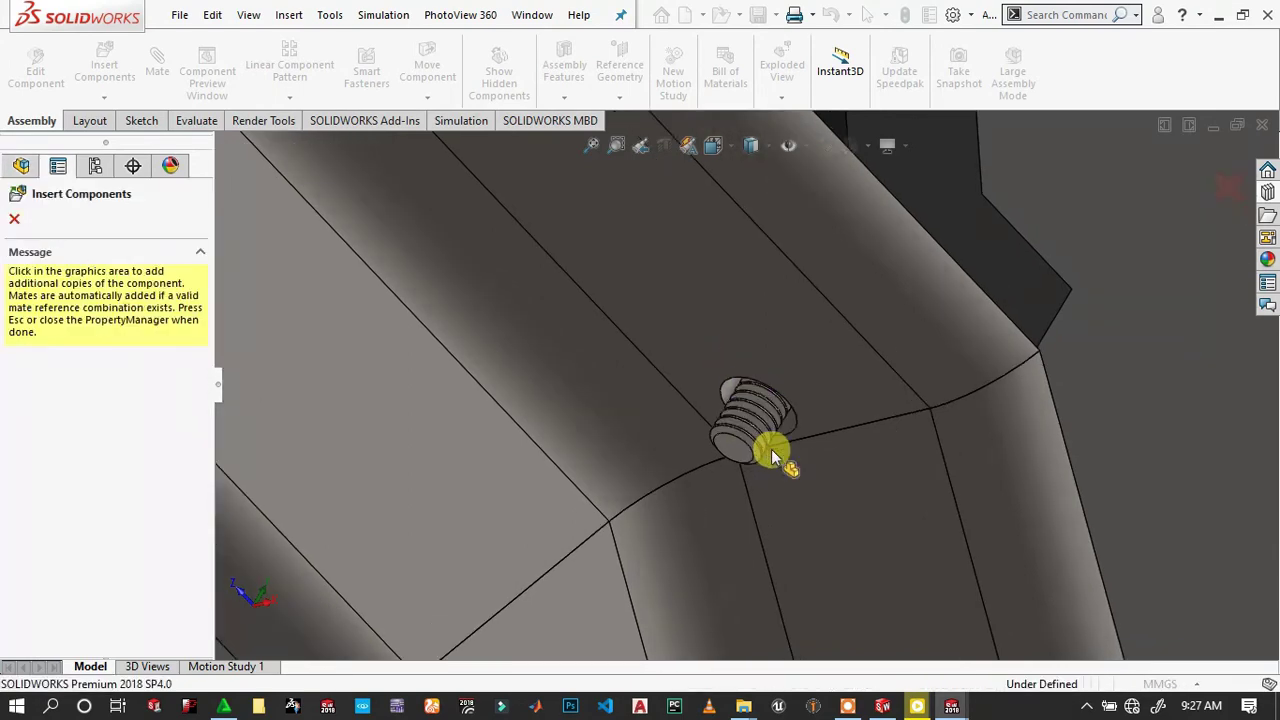
scroll(771, 449, down, 2)
scroll(759, 437, down, 1)
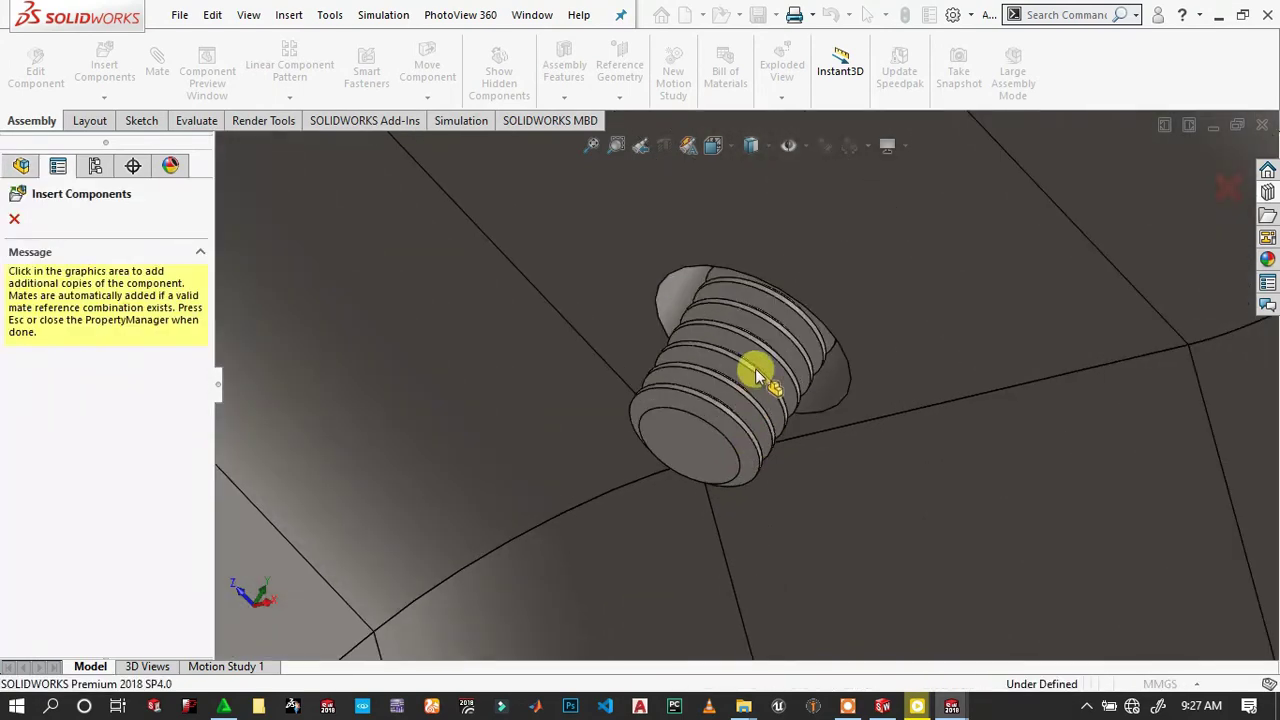
click(896, 268)
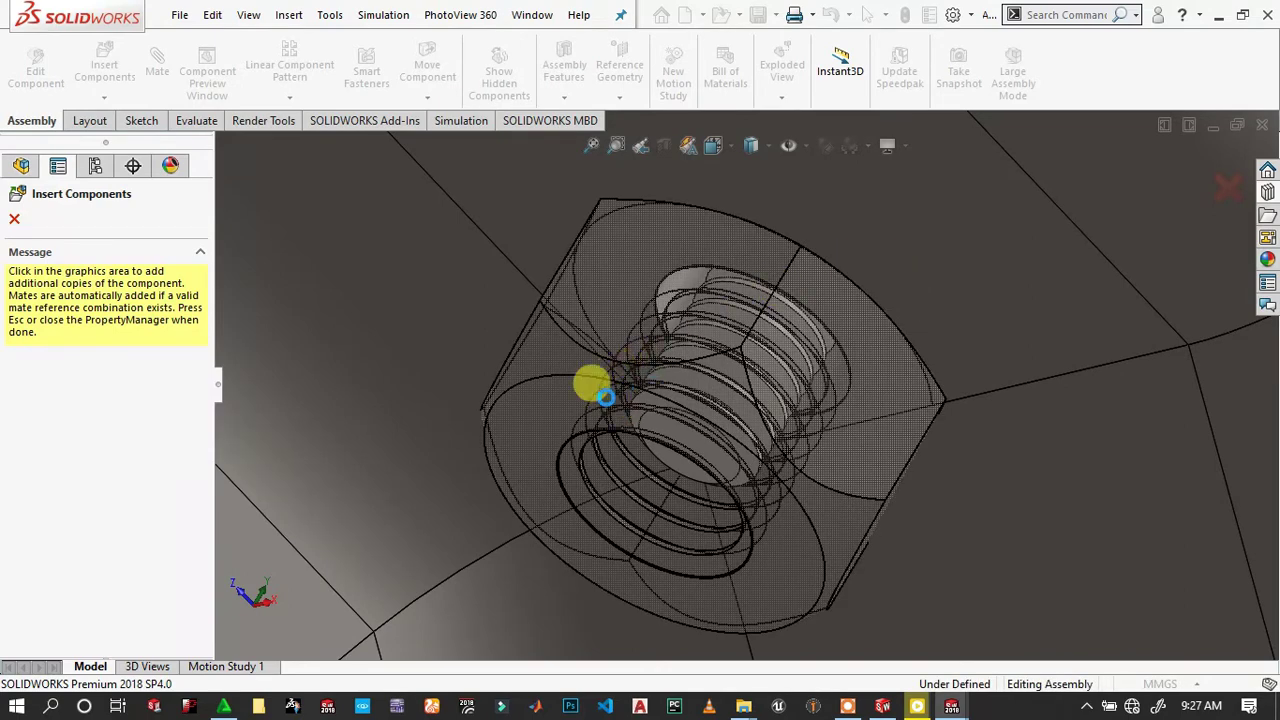
scroll(606, 399, up, 3)
scroll(606, 399, up, 3)
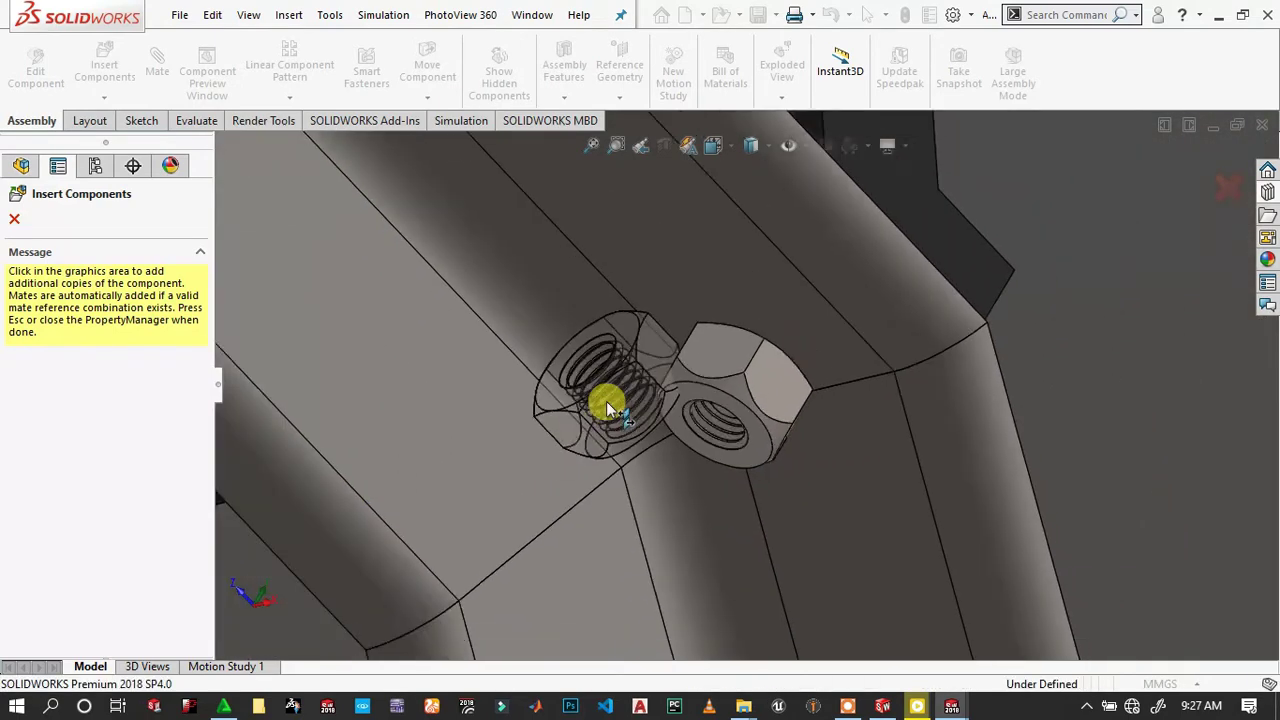
scroll(606, 401, up, 3)
middle_drag(606, 401, 517, 450)
scroll(464, 438, down, 2)
scroll(486, 418, down, 2)
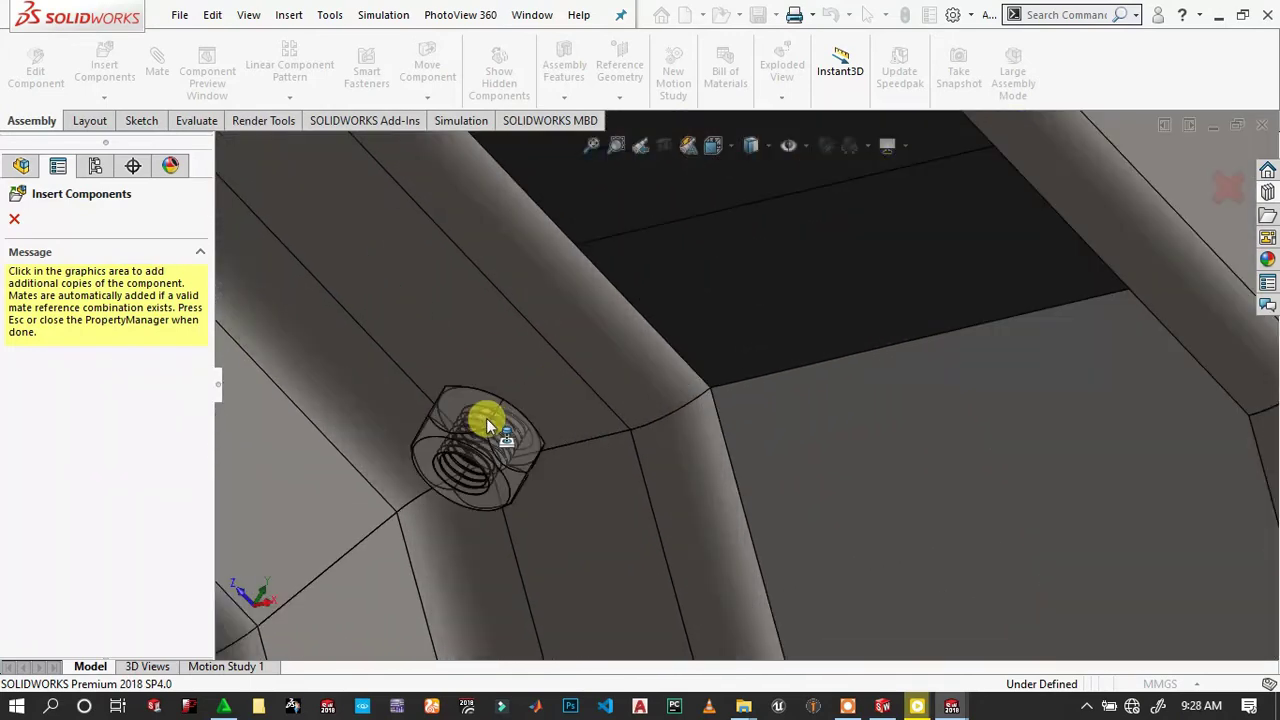
scroll(469, 426, down, 2)
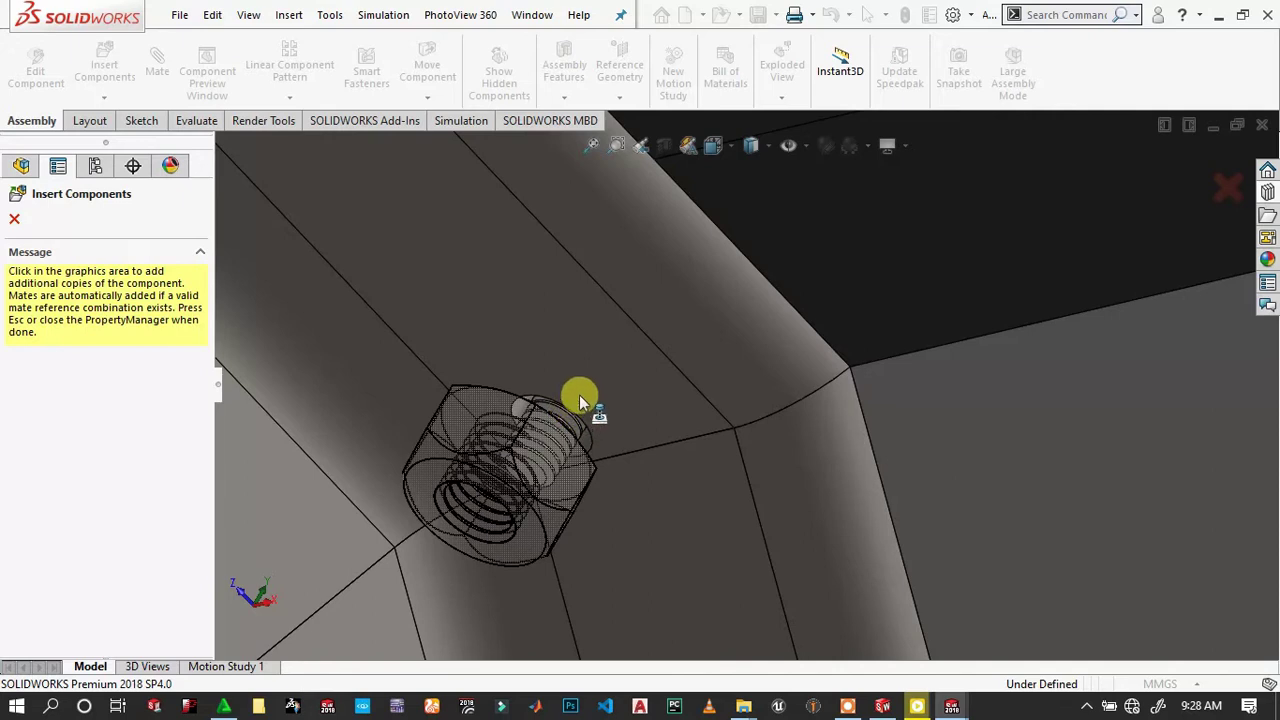
click(597, 388)
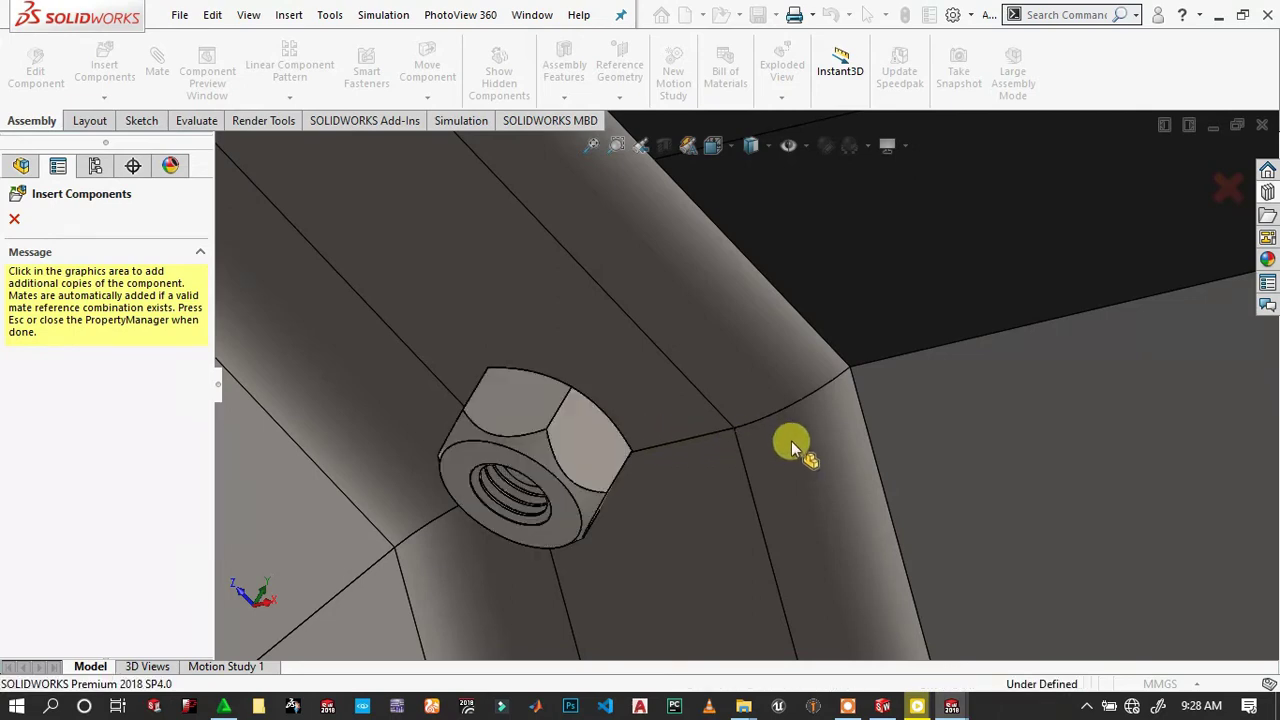
Drop one more nut copy on the bolt hole at the end of the angle-iron rail.
scroll(786, 443, up, 2)
scroll(774, 428, up, 2)
scroll(571, 337, up, 3)
scroll(526, 263, up, 2)
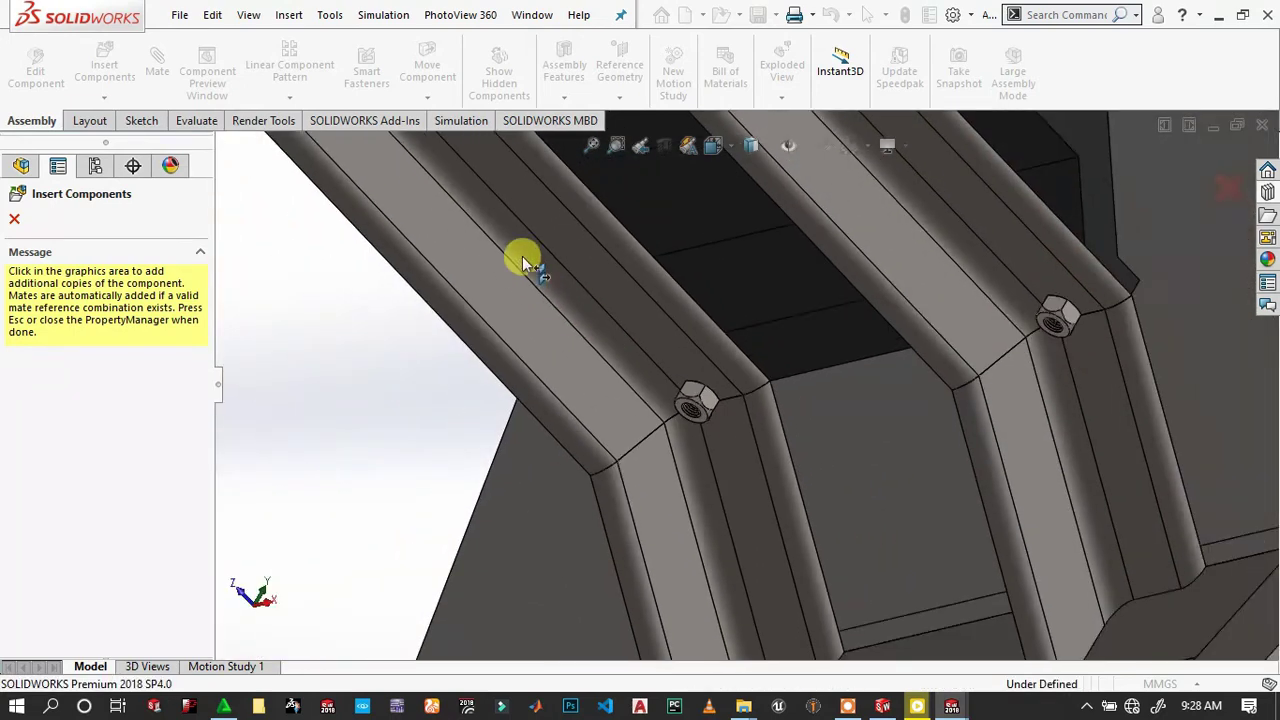
scroll(520, 251, up, 2)
scroll(577, 247, up, 2)
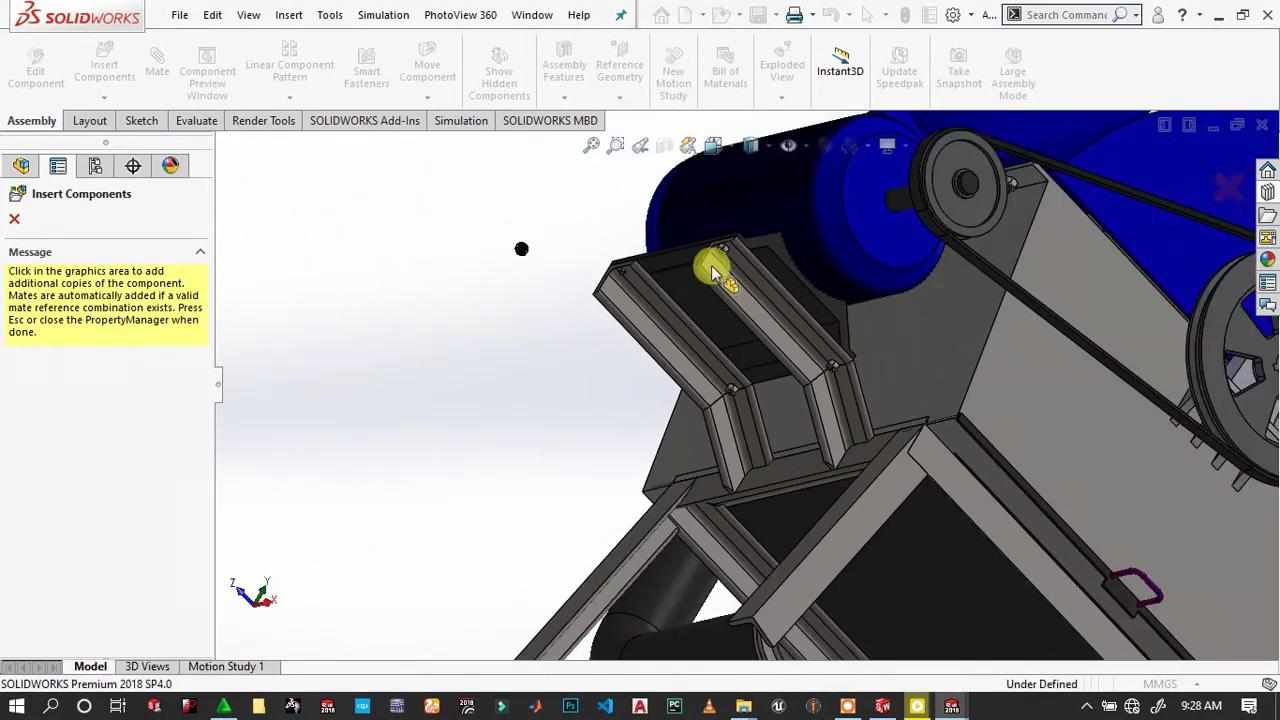
scroll(712, 272, down, 3)
scroll(455, 487, up, 2)
scroll(452, 490, up, 1)
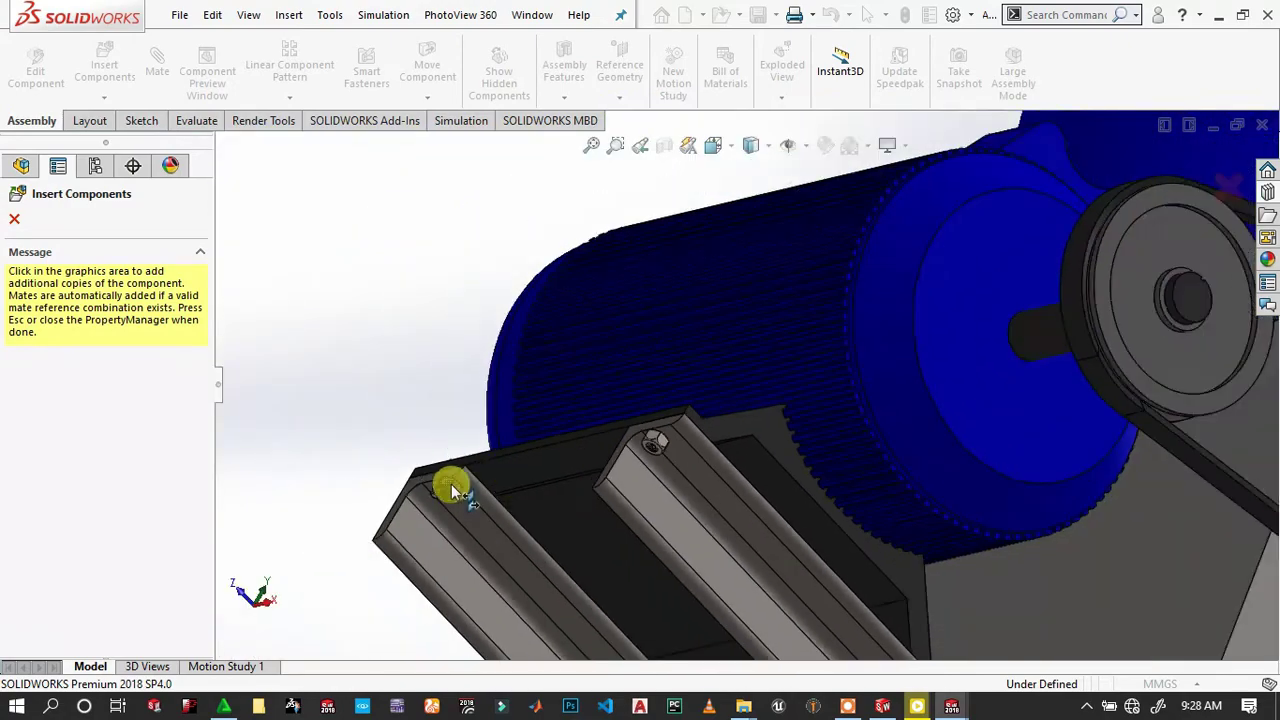
scroll(470, 480, down, 2)
scroll(500, 470, down, 1)
scroll(500, 470, down, 3)
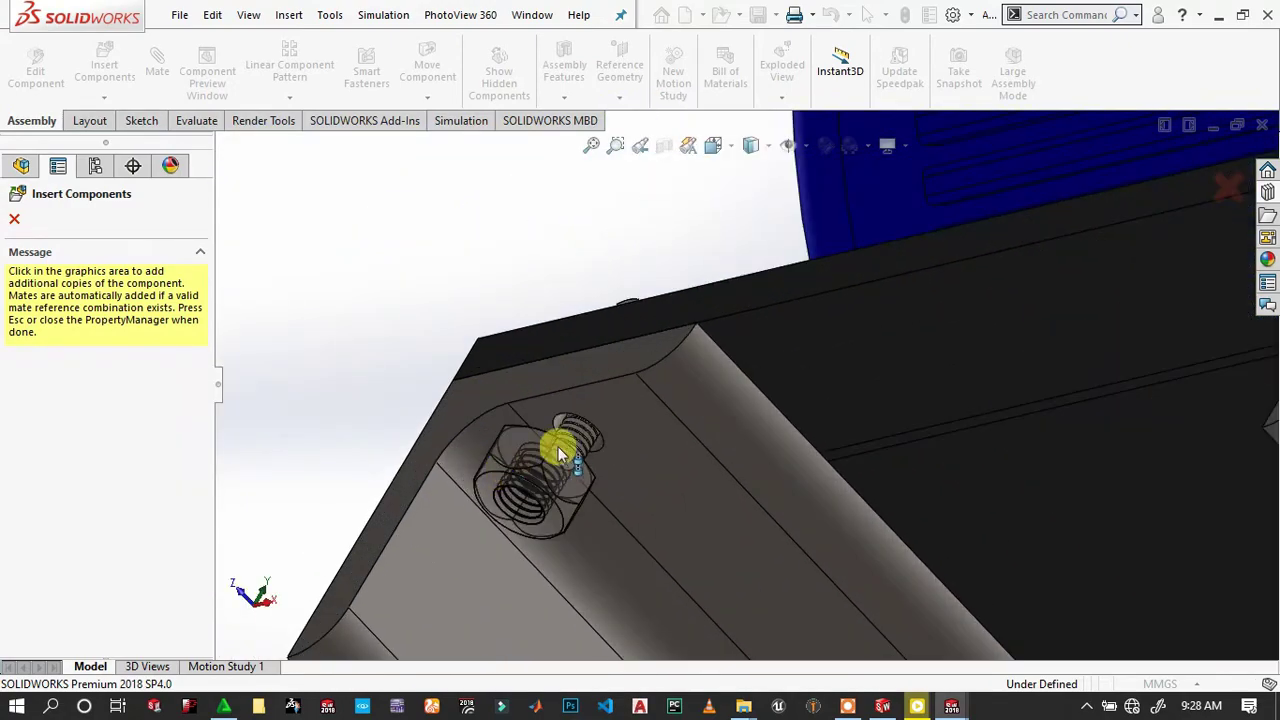
scroll(560, 453, down, 2)
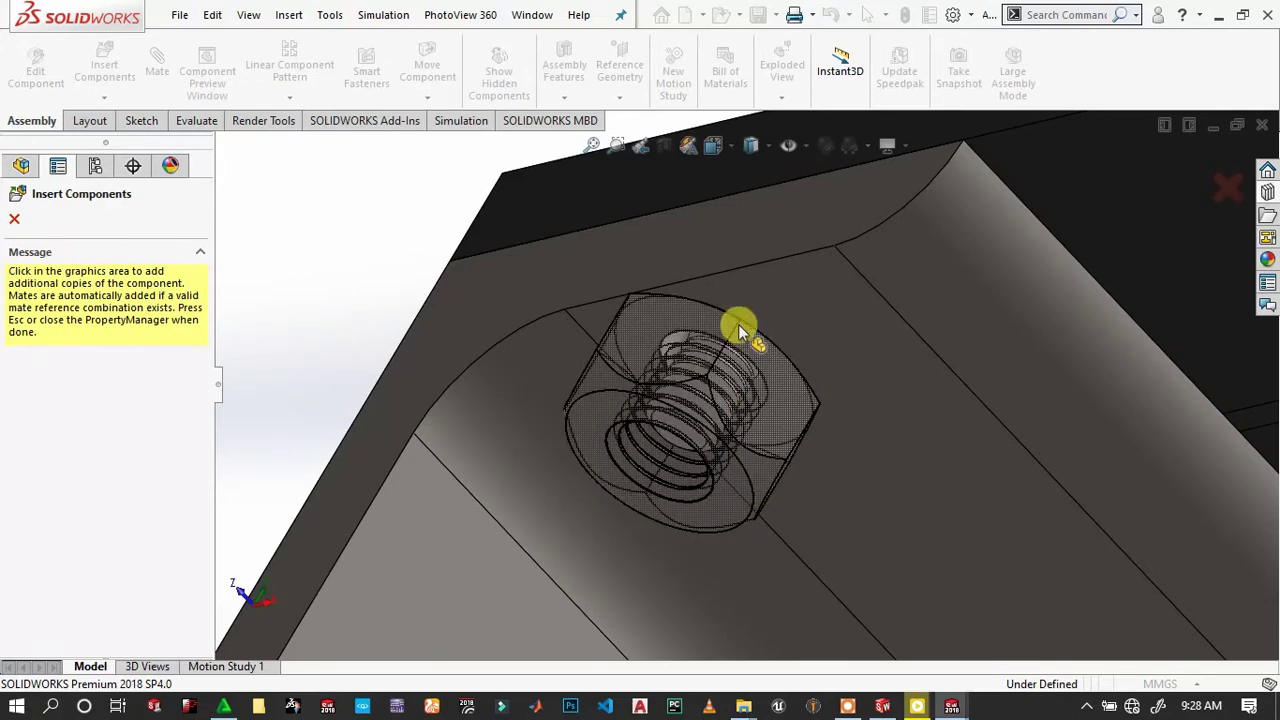
click(649, 358)
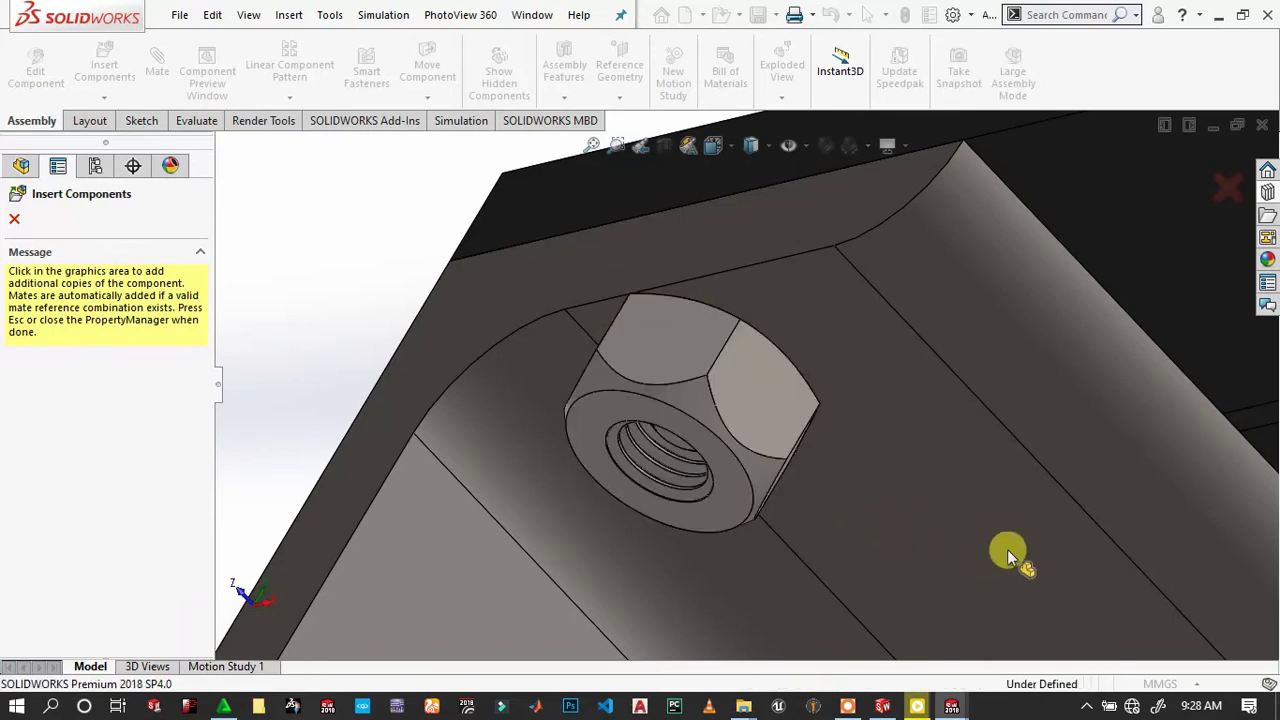
scroll(1007, 549, up, 5)
scroll(1106, 558, up, 3)
key(Left)
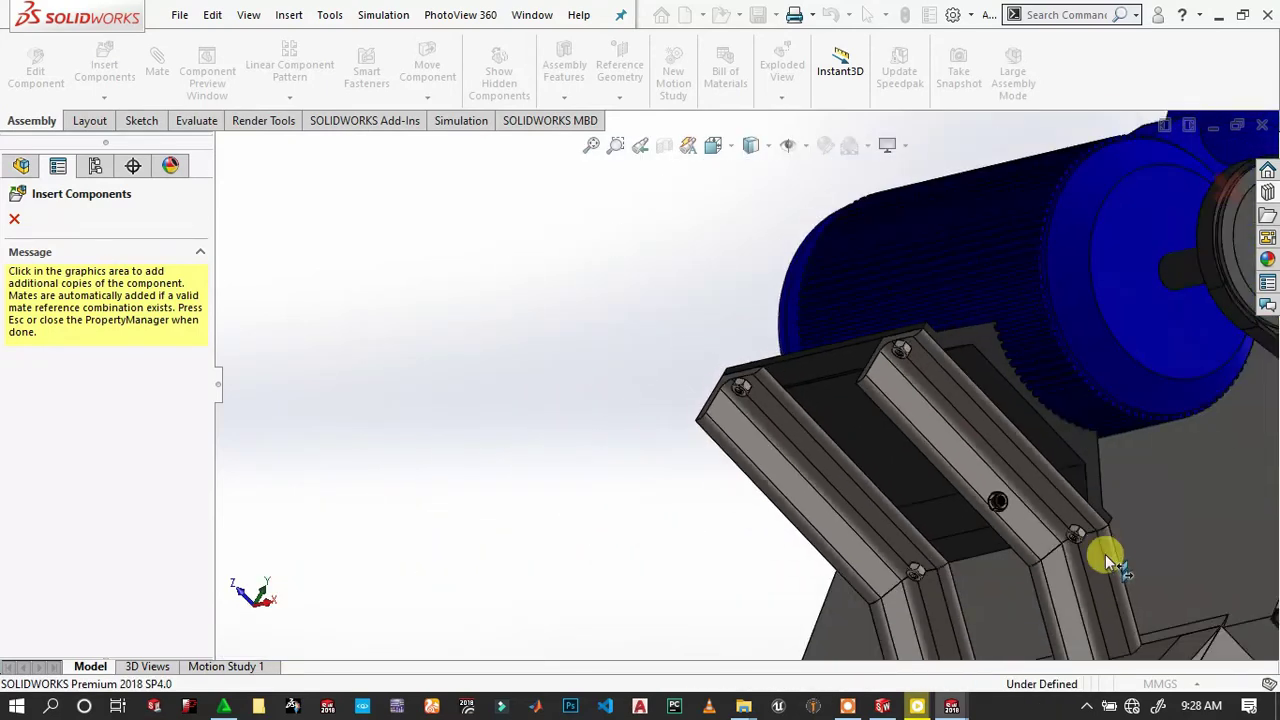
Stop inserting nut copies and orbit the model to check the rails and motor side.
click(18, 220)
key(Left)
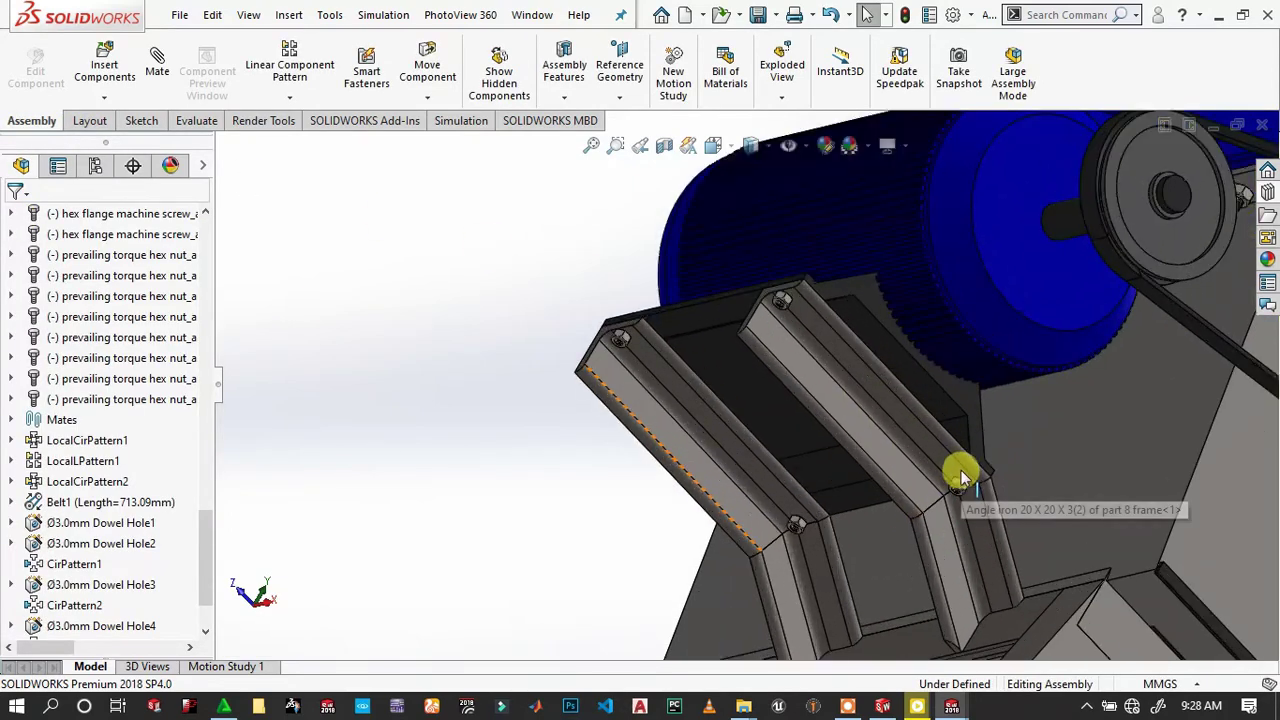
key(Left)
mouse_move(933, 481)
middle_down()
mouse_move(924, 432)
mouse_move(934, 466)
middle_up()
scroll(100, 470, down, 2)
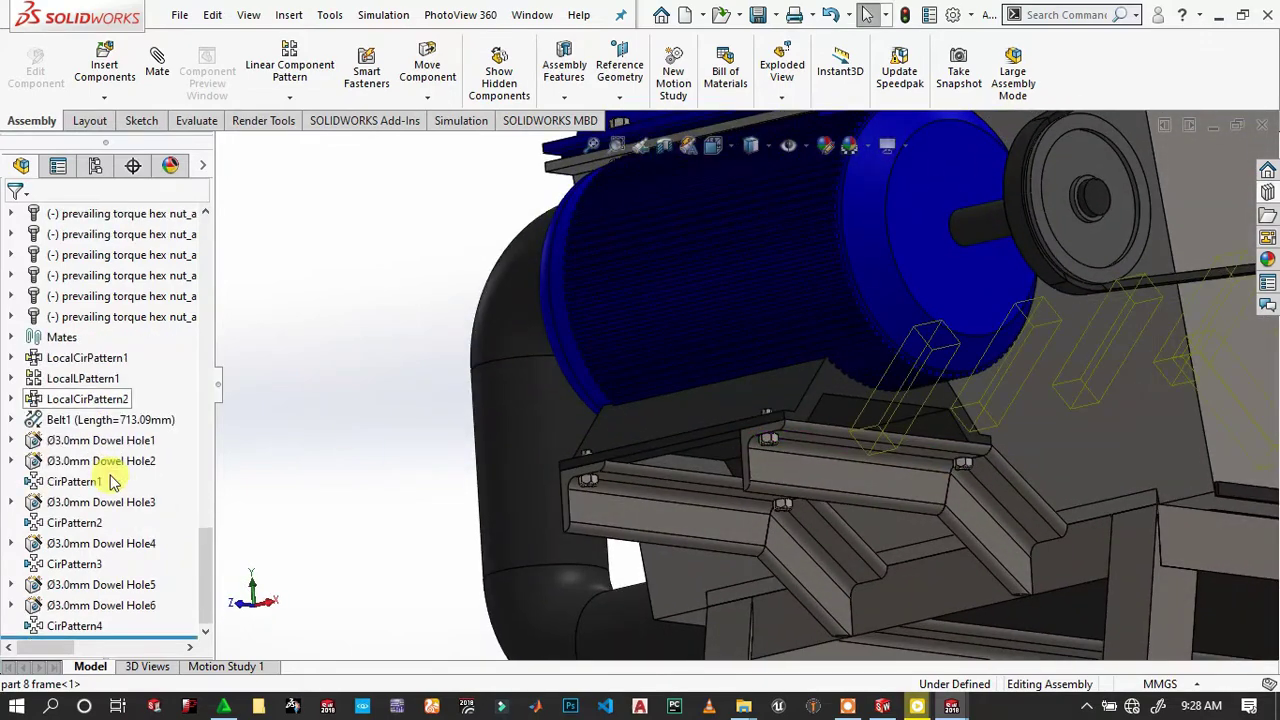
scroll(75, 553, up, 10)
scroll(128, 480, down, 2)
scroll(128, 488, down, 5)
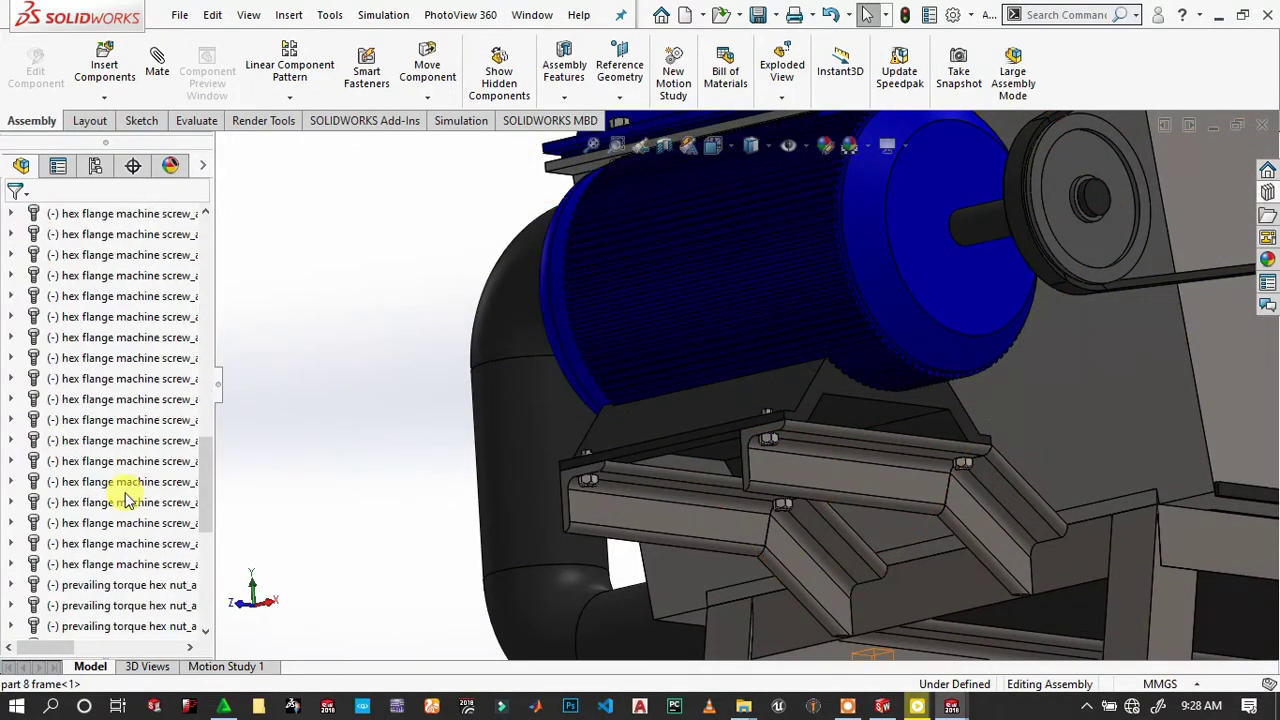
scroll(125, 495, down, 3)
scroll(128, 500, down, 3)
scroll(333, 462, up, 5)
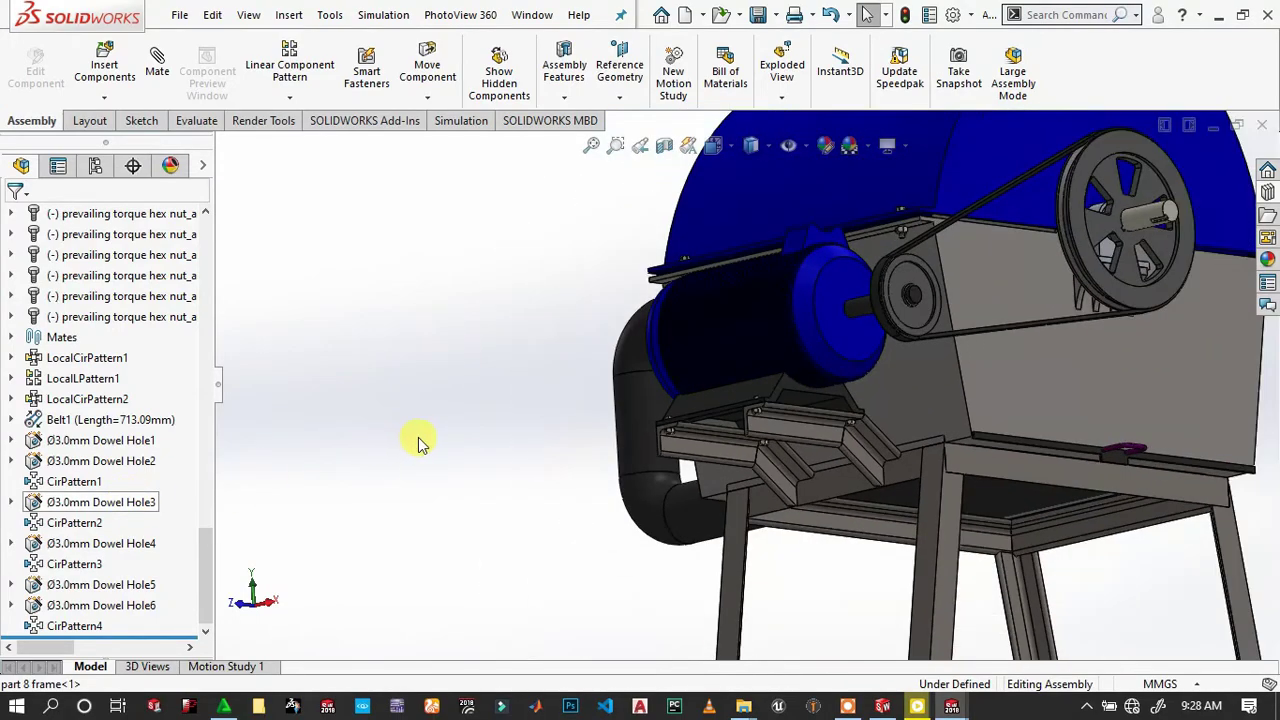
mouse_move(420, 443)
middle_down()
mouse_move(786, 371)
mouse_move(757, 408)
mouse_move(880, 393)
middle_up()
Set the isometric view and fit the whole hammer mill on screen.
key(space)
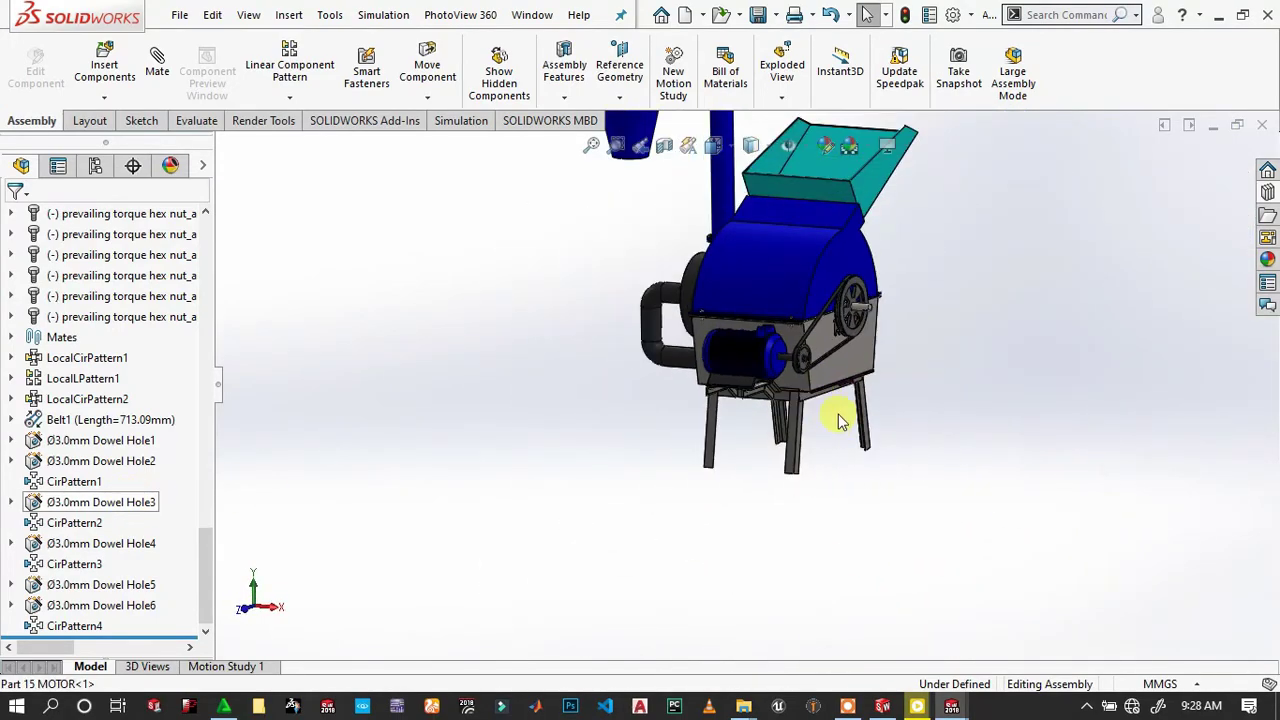
click(660, 330)
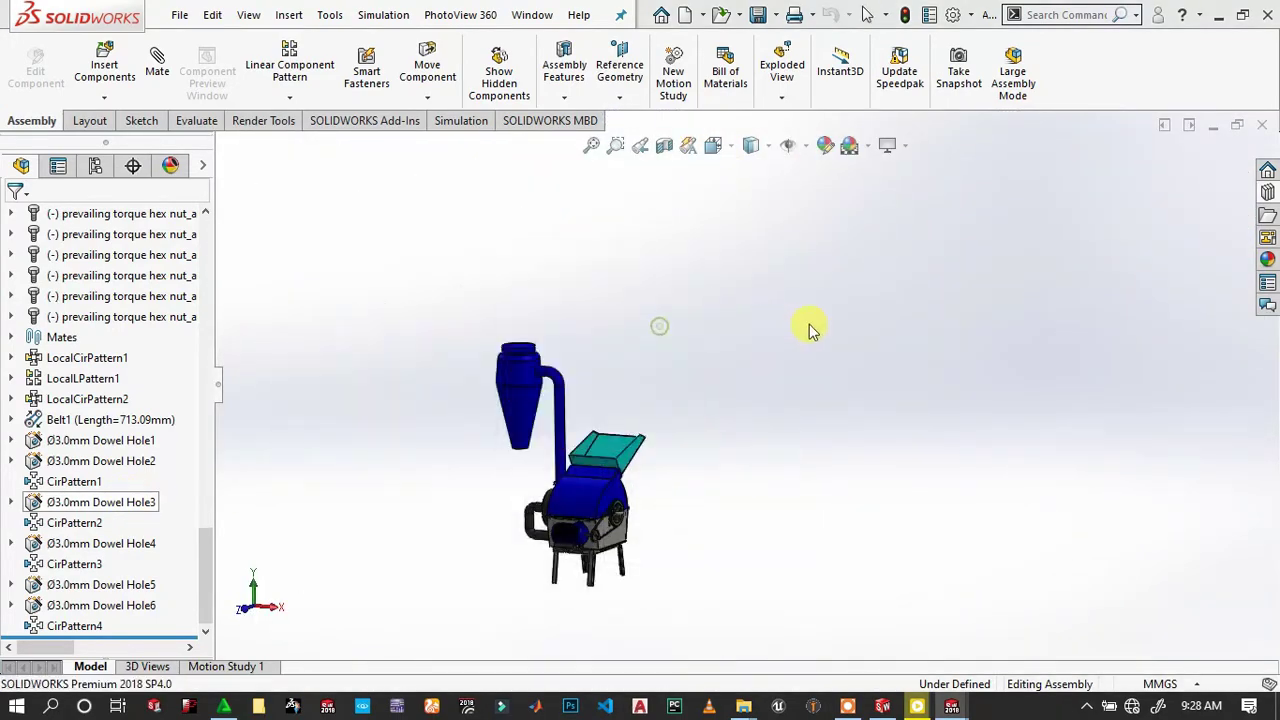
scroll(945, 365, down, 3)
key(f)
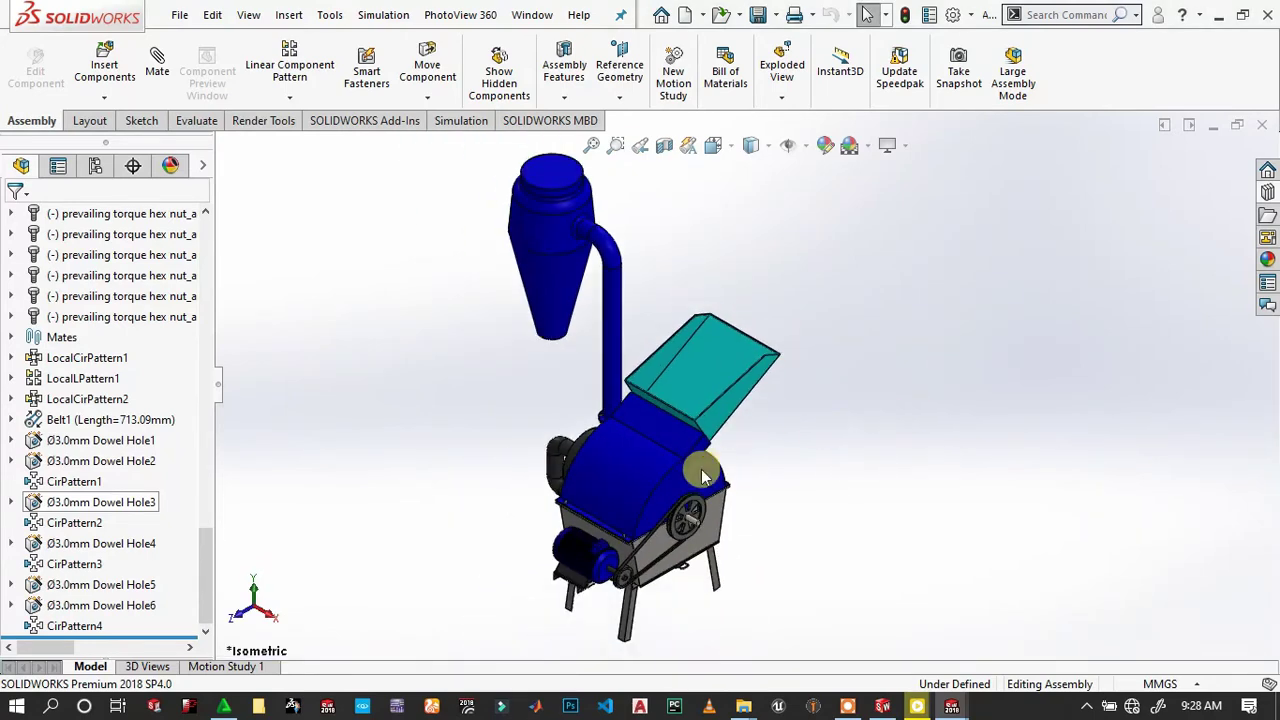
click(660, 465)
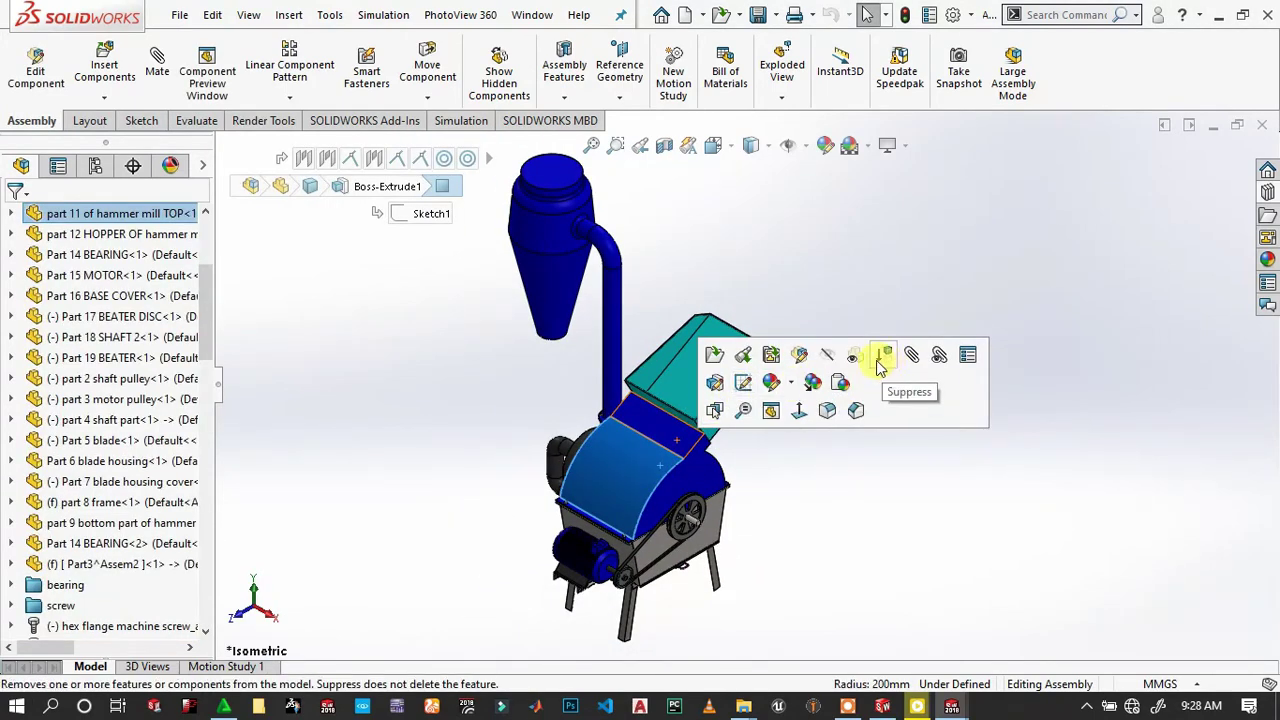
click(846, 474)
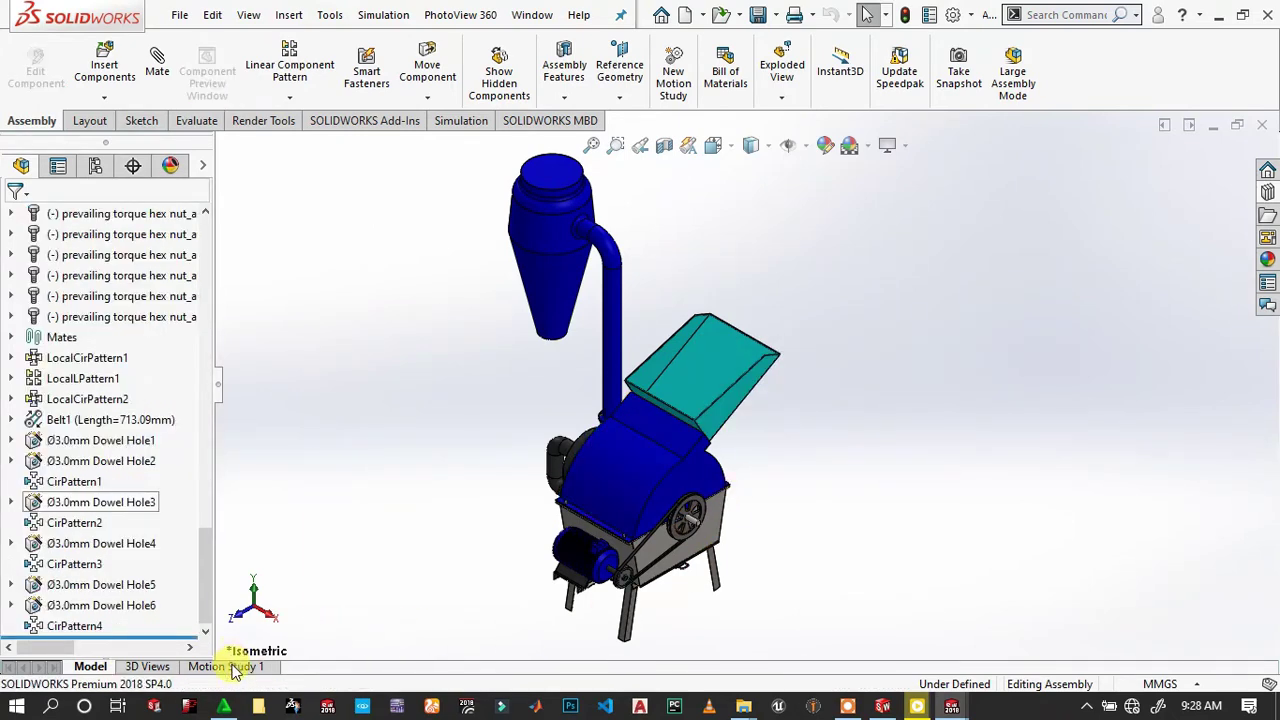
Save all documents with a rebuild, storing virtual components inside the assembly.
click(760, 18)
click(378, 291)
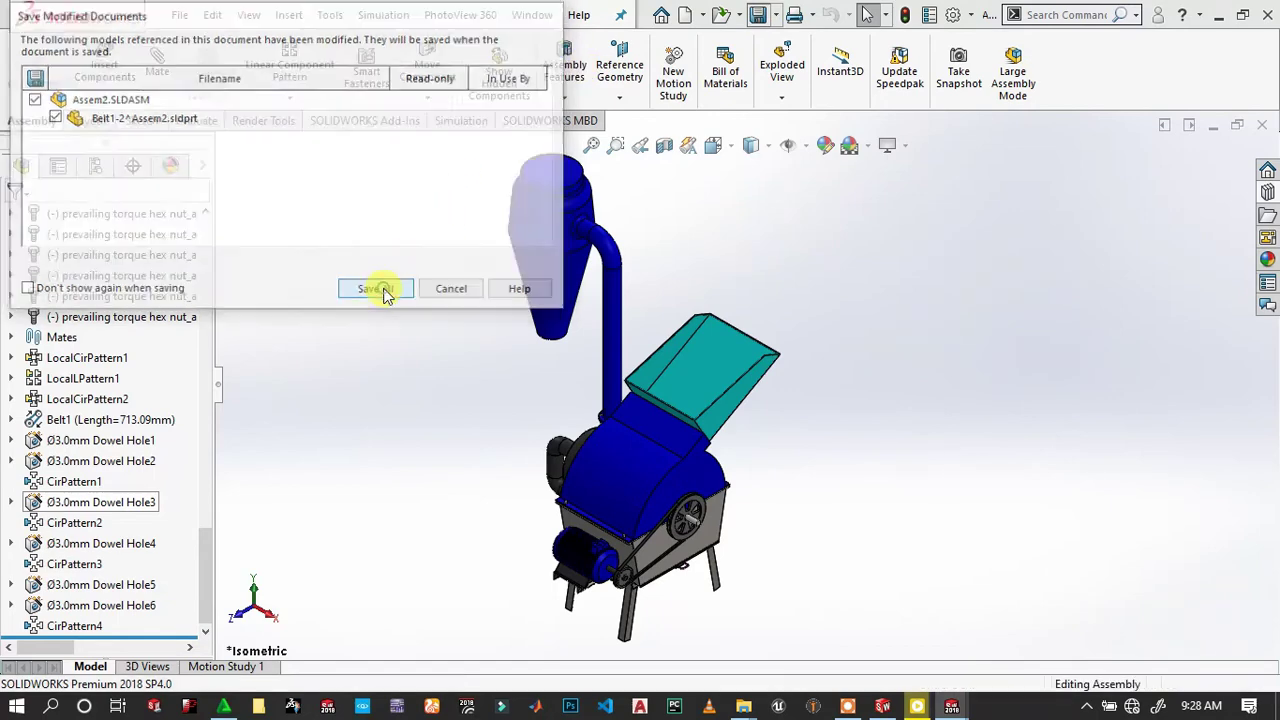
click(609, 300)
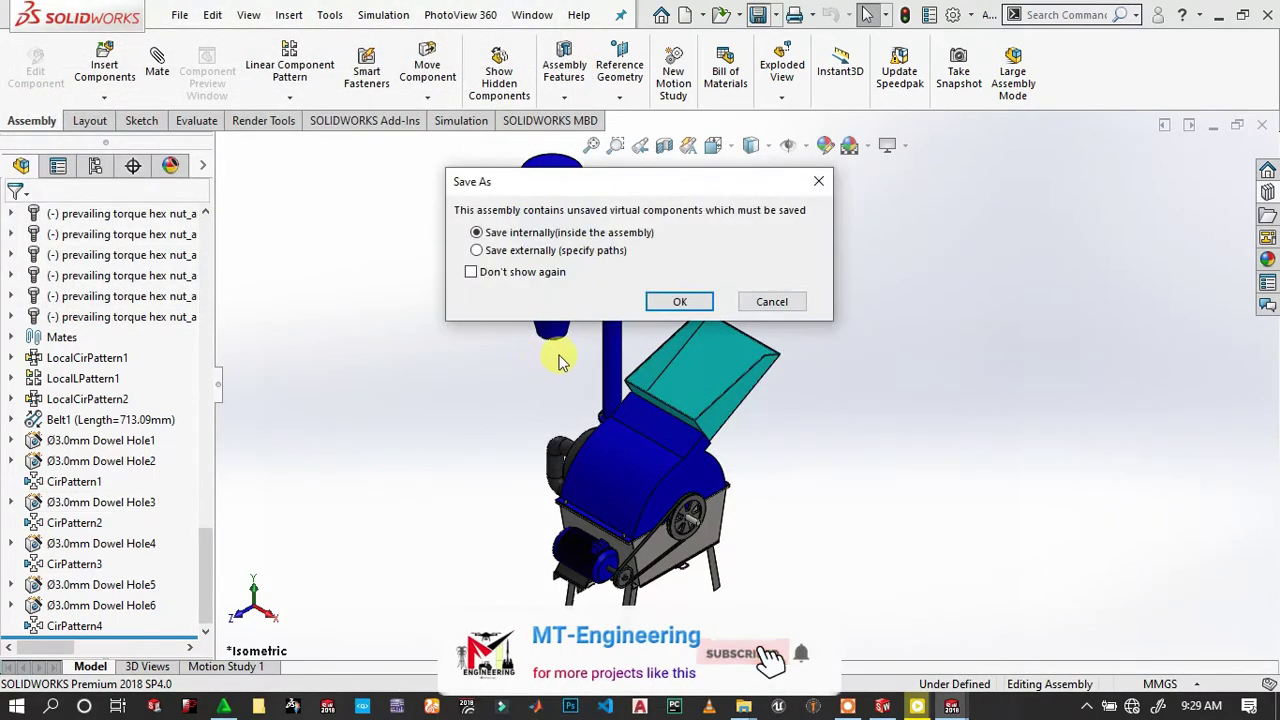
click(657, 300)
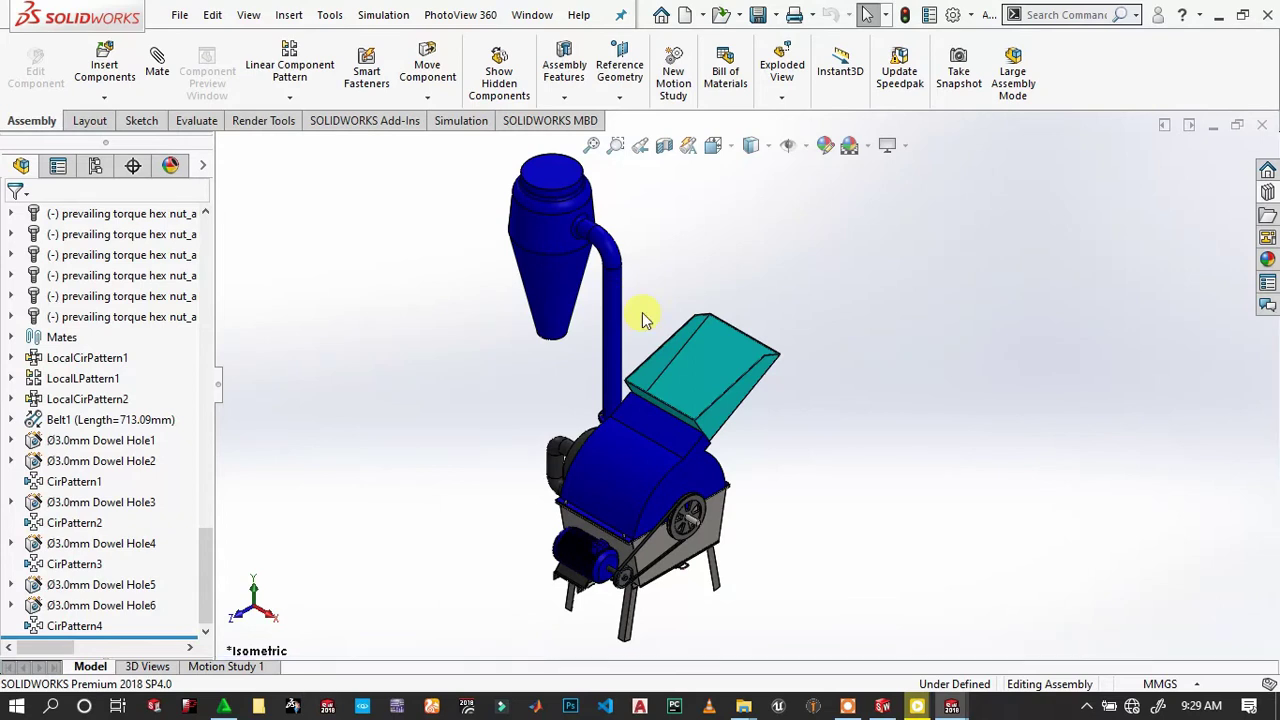
Switch to Motion Study 1 and expand its timeline.
click(219, 667)
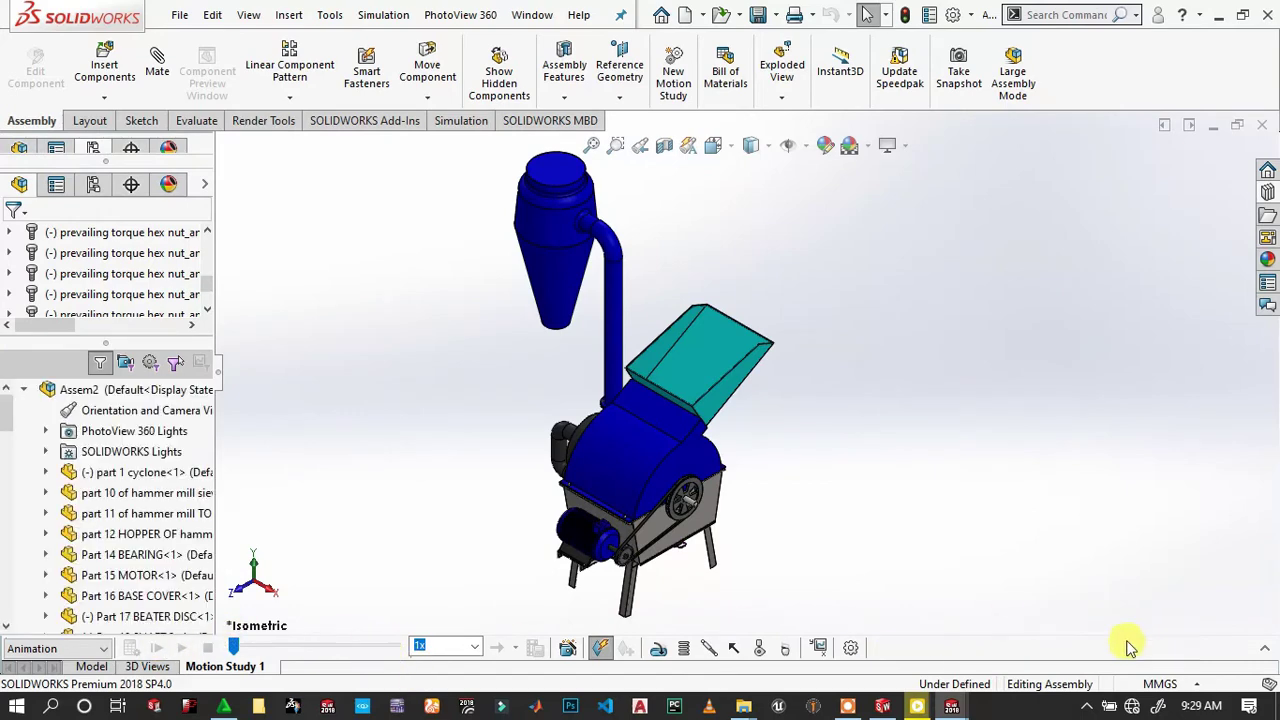
click(1265, 647)
scroll(896, 284, up, 3)
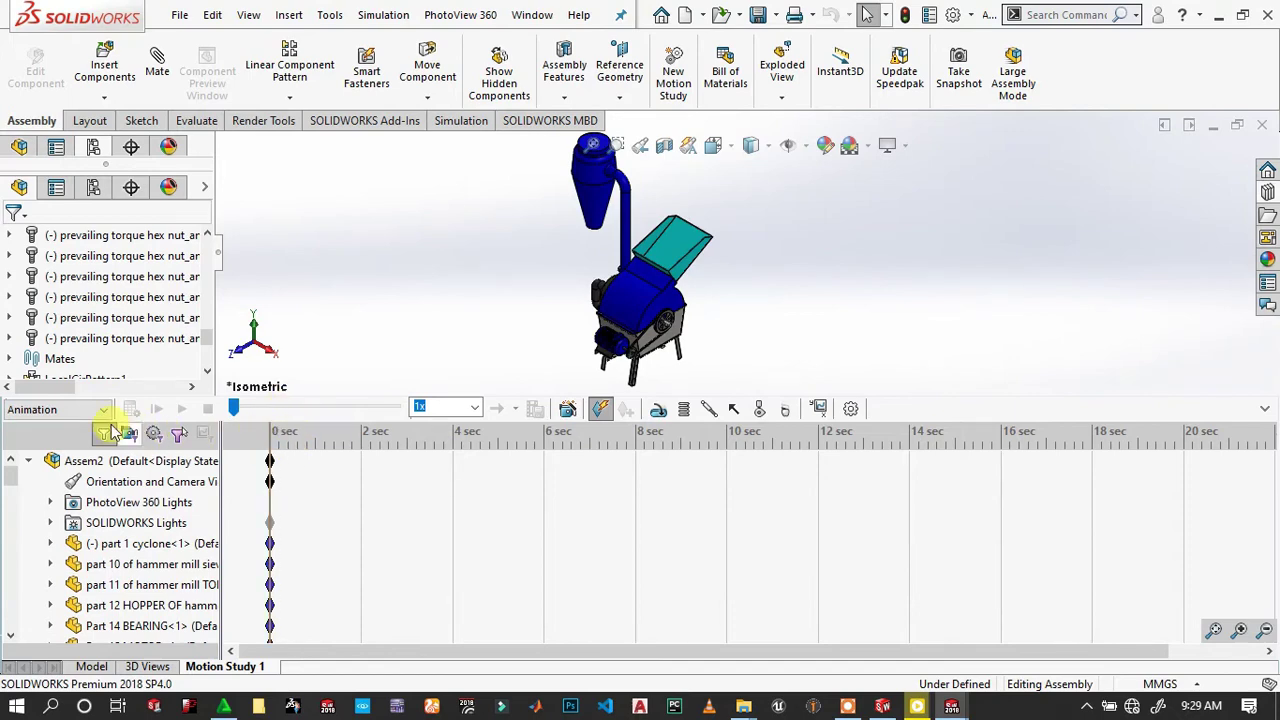
Add a rotary motor on the motor pulley face at constant speed 100 RPM.
click(656, 410)
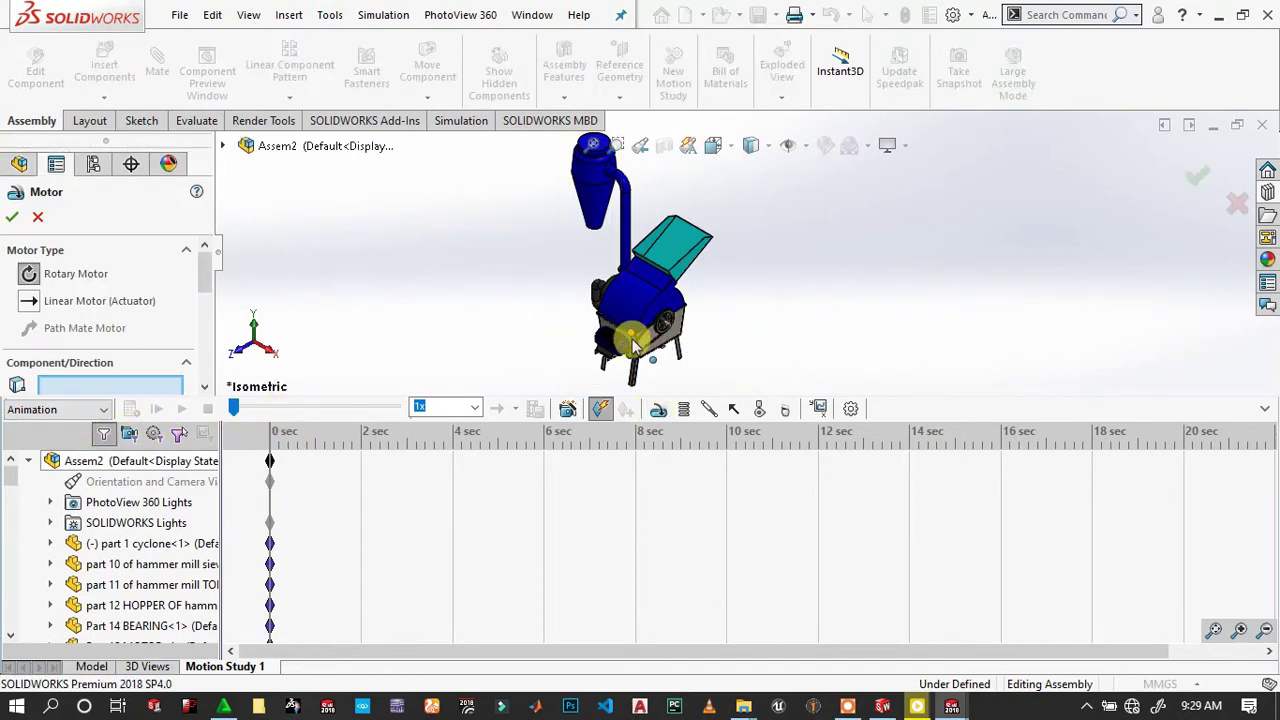
scroll(660, 350, down, 3)
scroll(705, 318, down, 2)
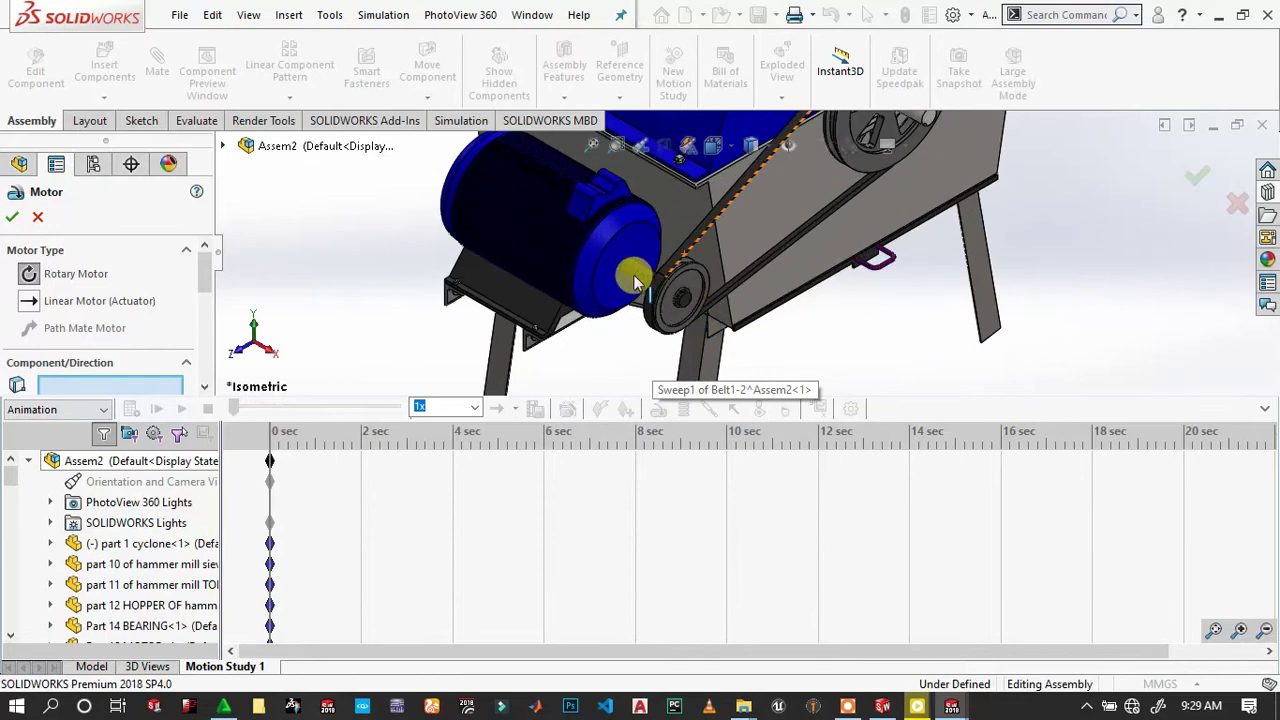
scroll(690, 276, down, 3)
scroll(700, 278, down, 2)
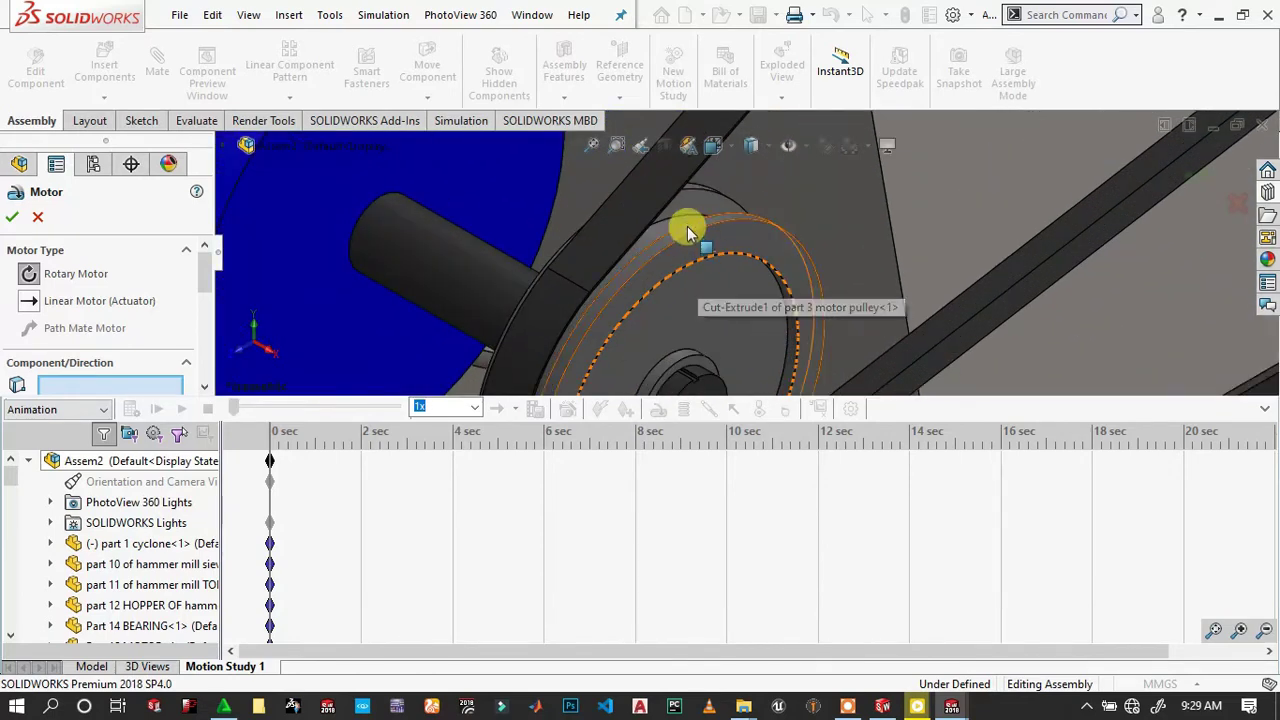
click(670, 229)
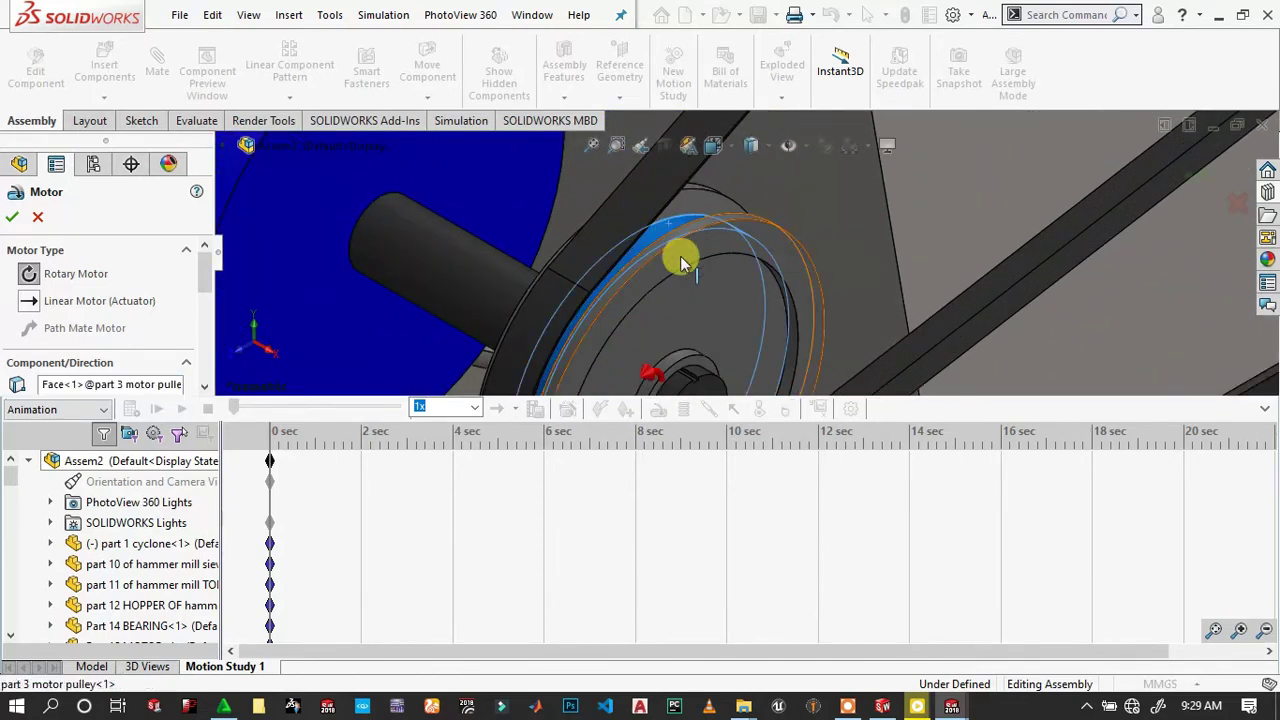
scroll(134, 371, down, 3)
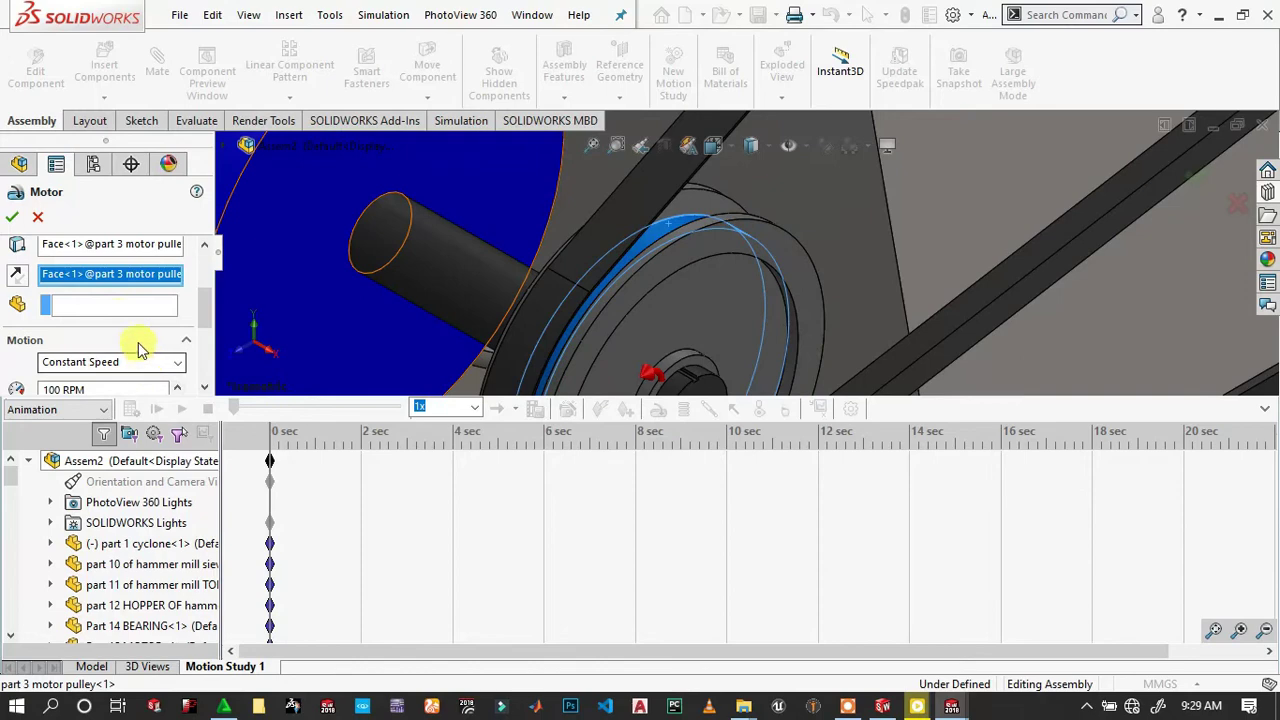
click(16, 216)
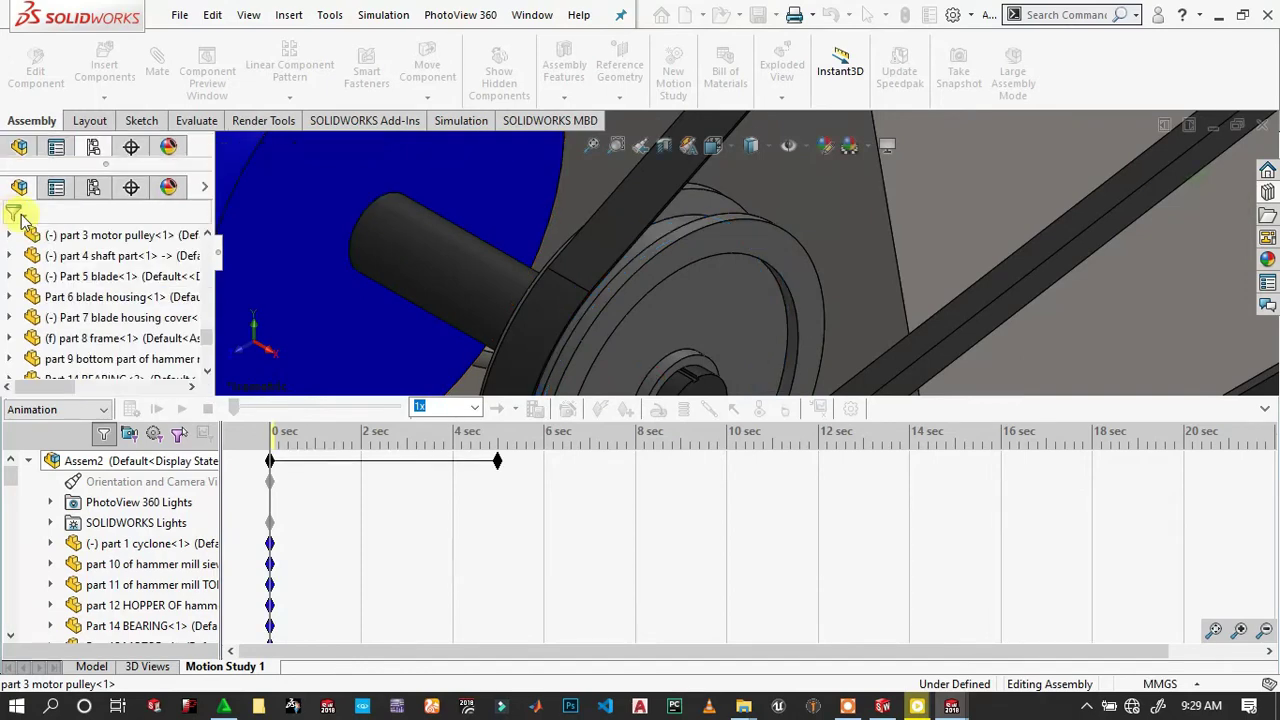
Show the whole machine in isometric view.
key(ctrl+7)
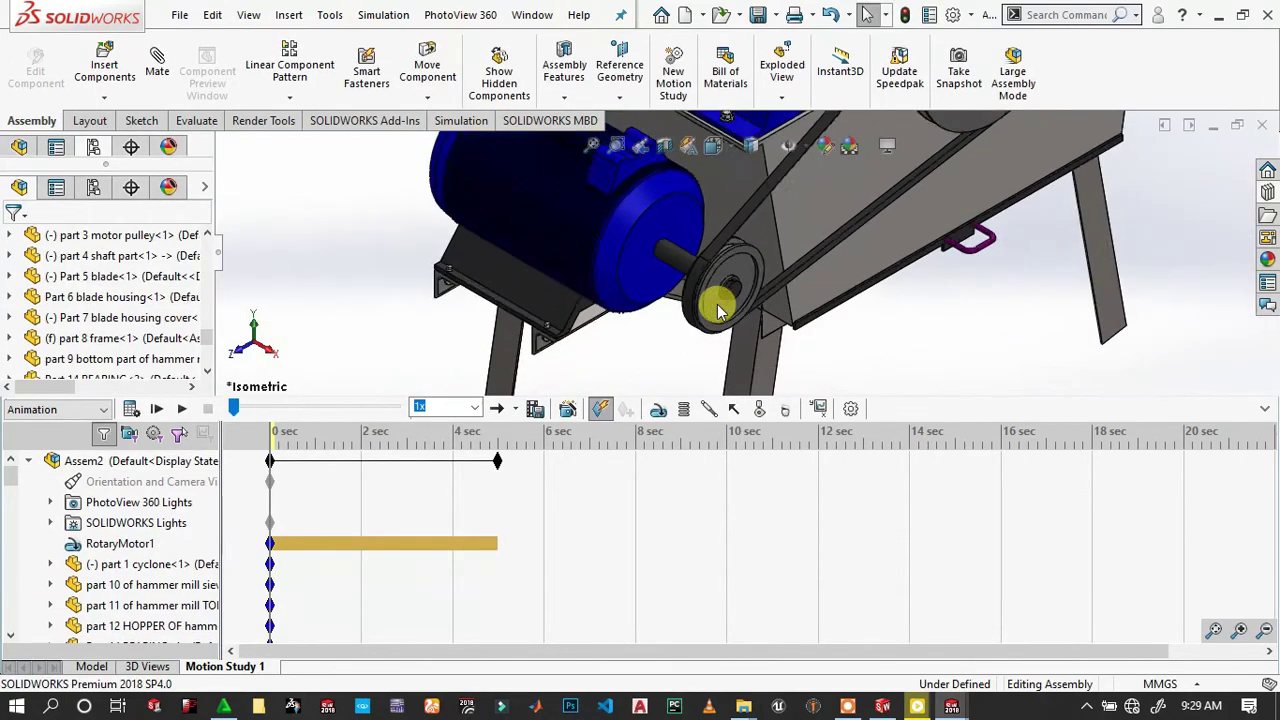
key(space)
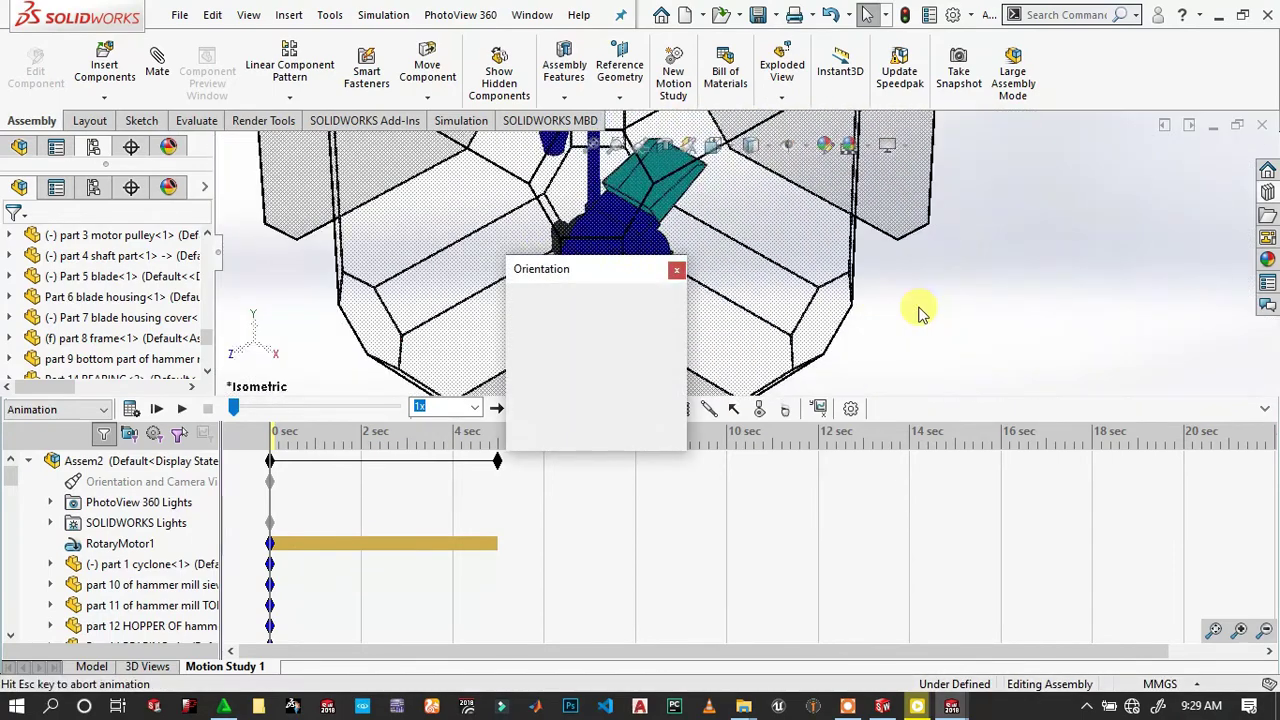
click(660, 330)
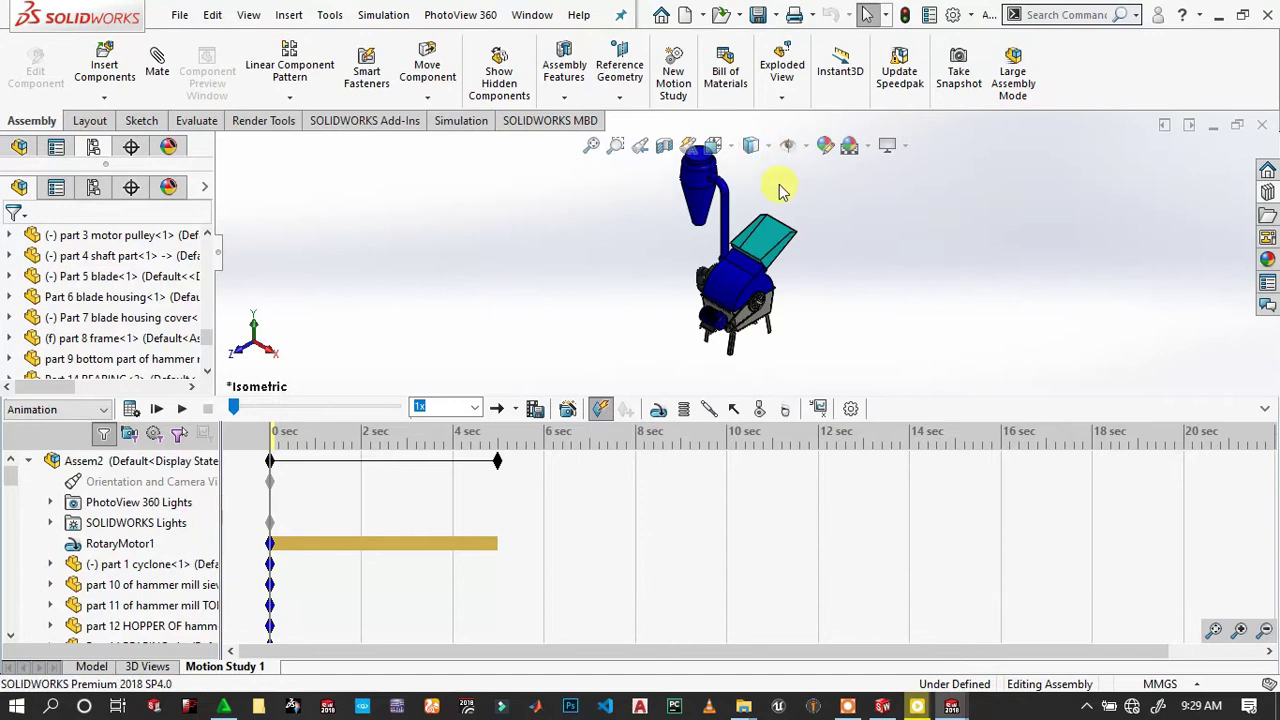
scroll(780, 187, down, 1)
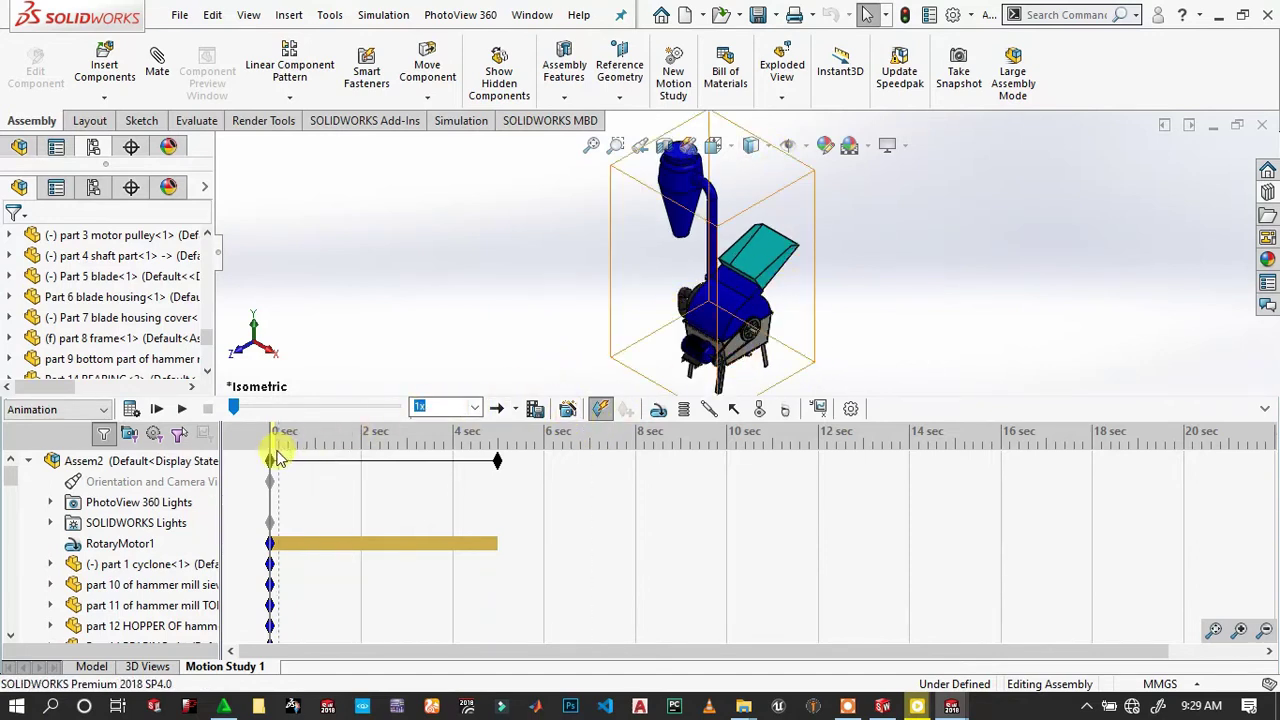
Play the motion study and move the time marker to 10 seconds.
click(184, 410)
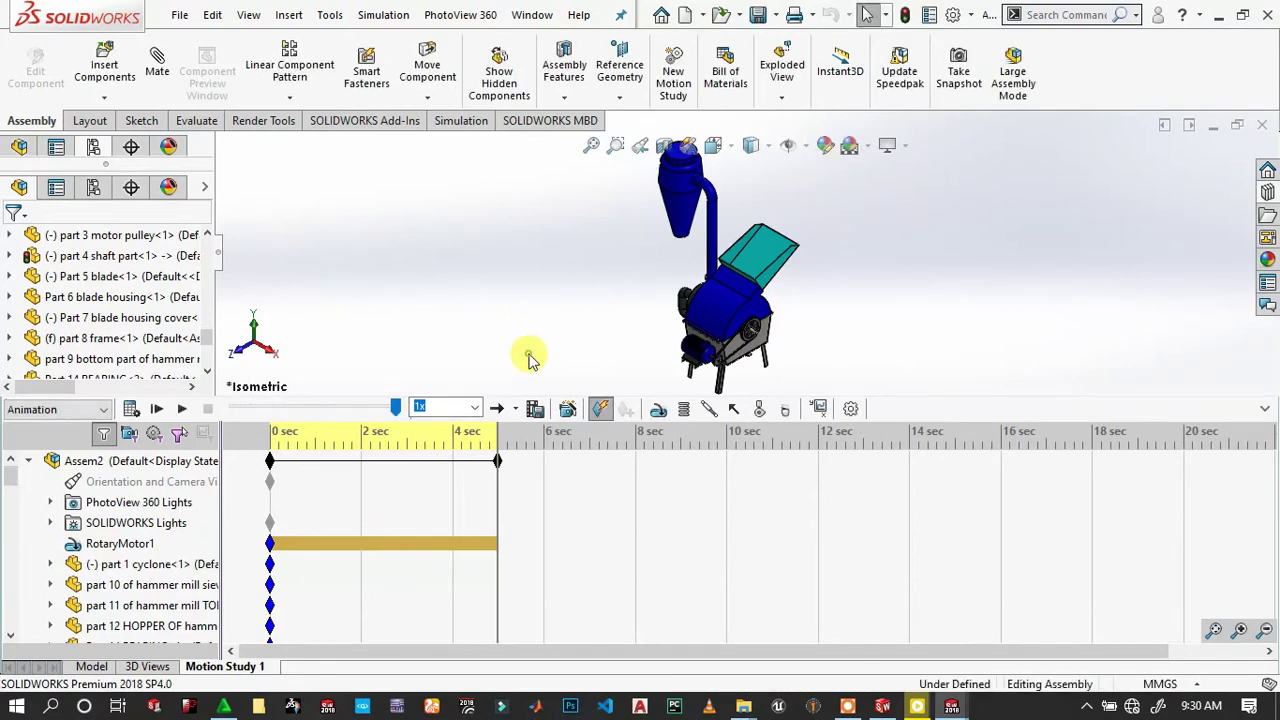
click(493, 484)
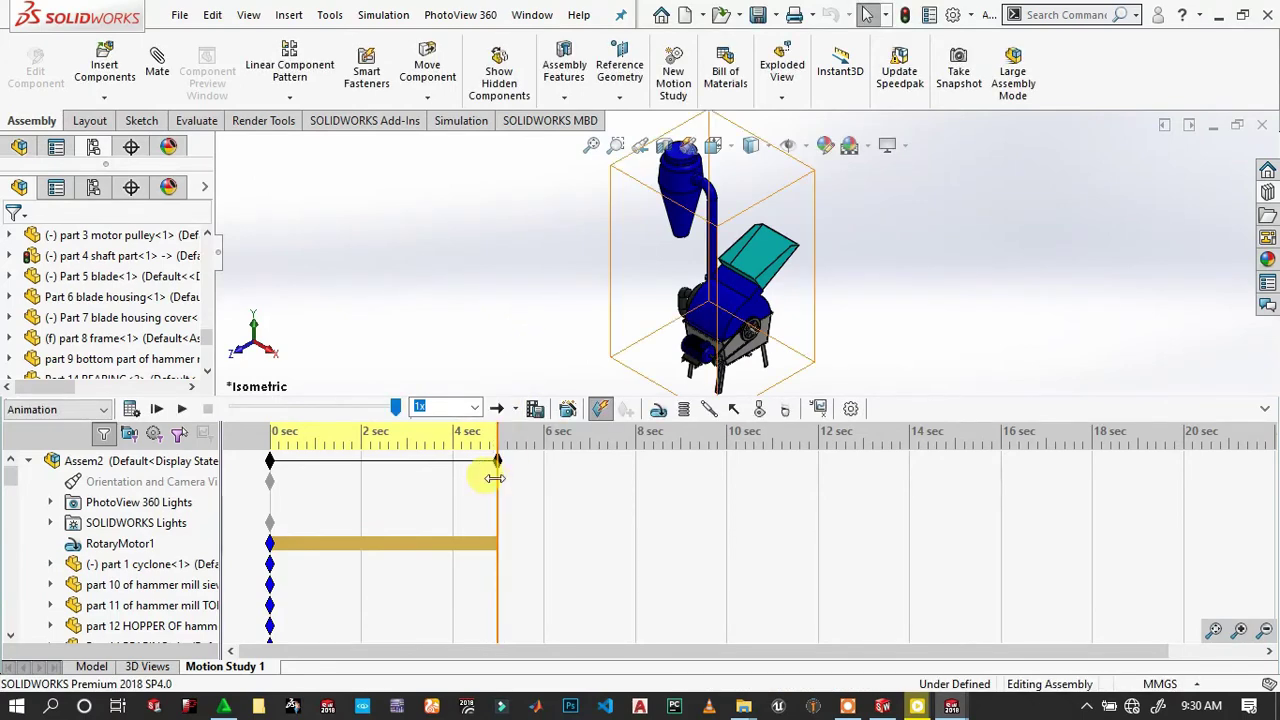
drag(494, 478, 727, 475)
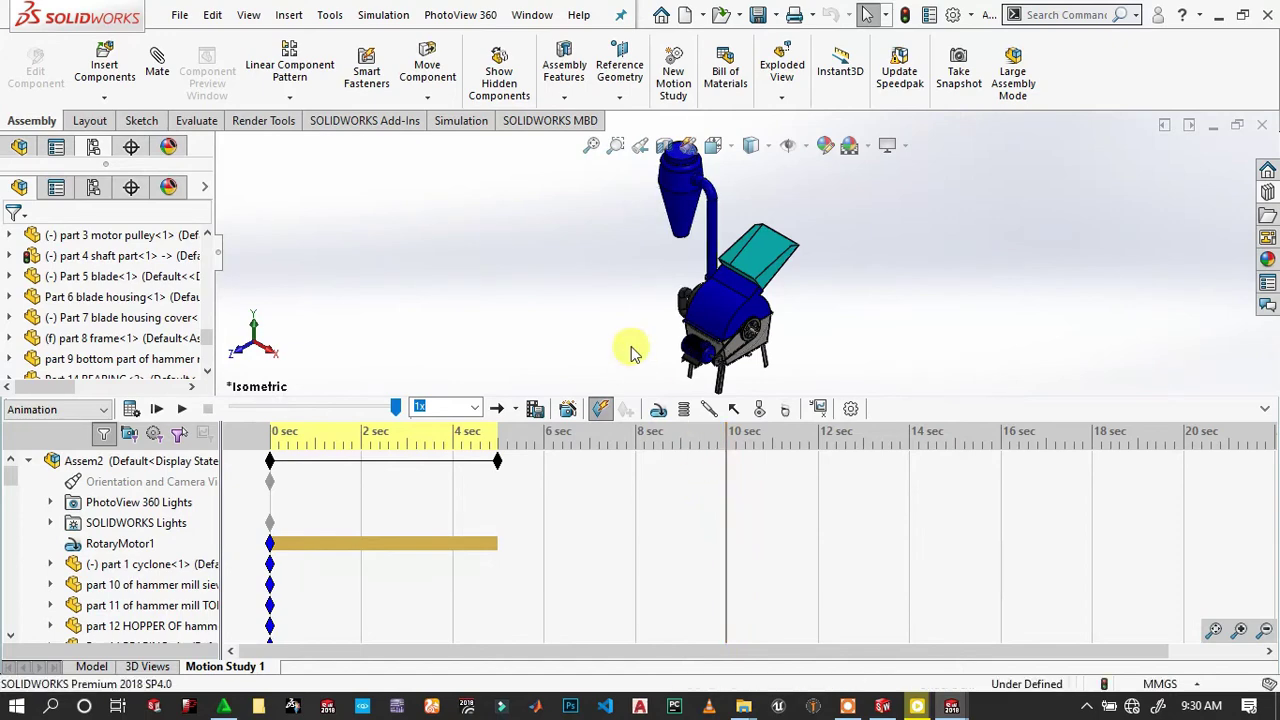
View the machine from the Front orientation.
key(space)
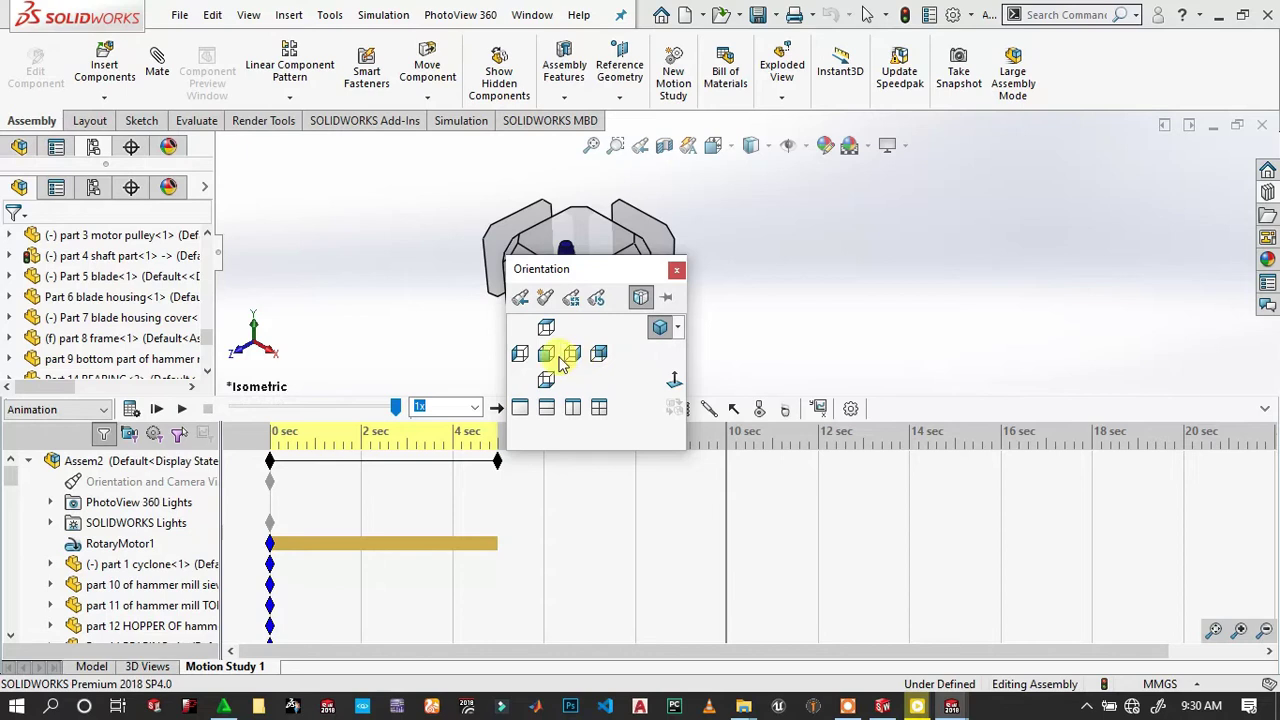
click(555, 358)
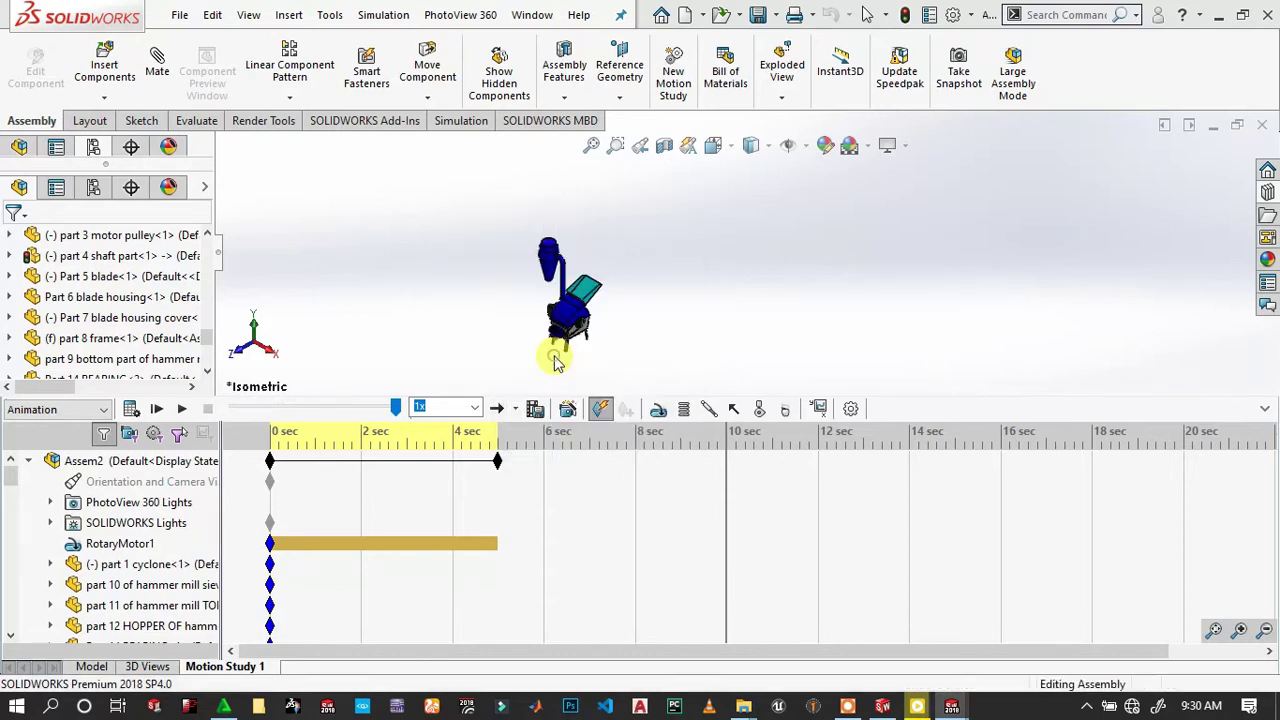
click(738, 378)
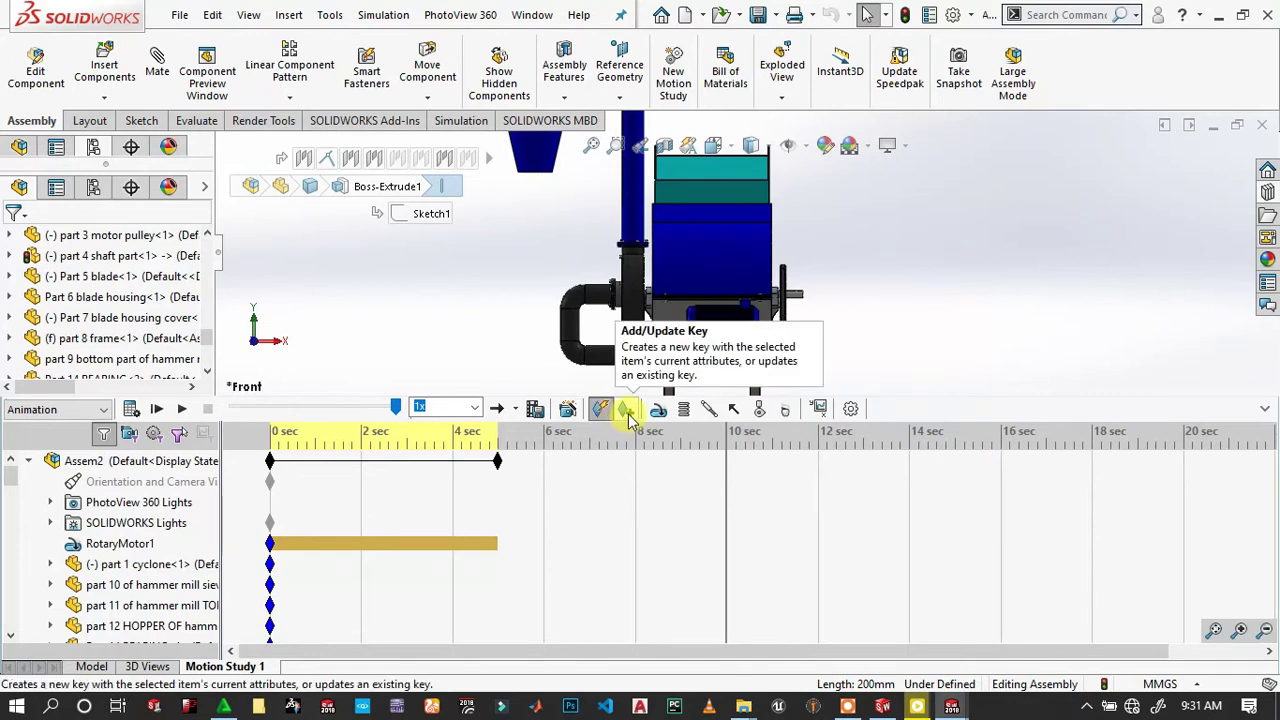
Add a key at 10 s so the study and motor run 10 seconds.
click(627, 412)
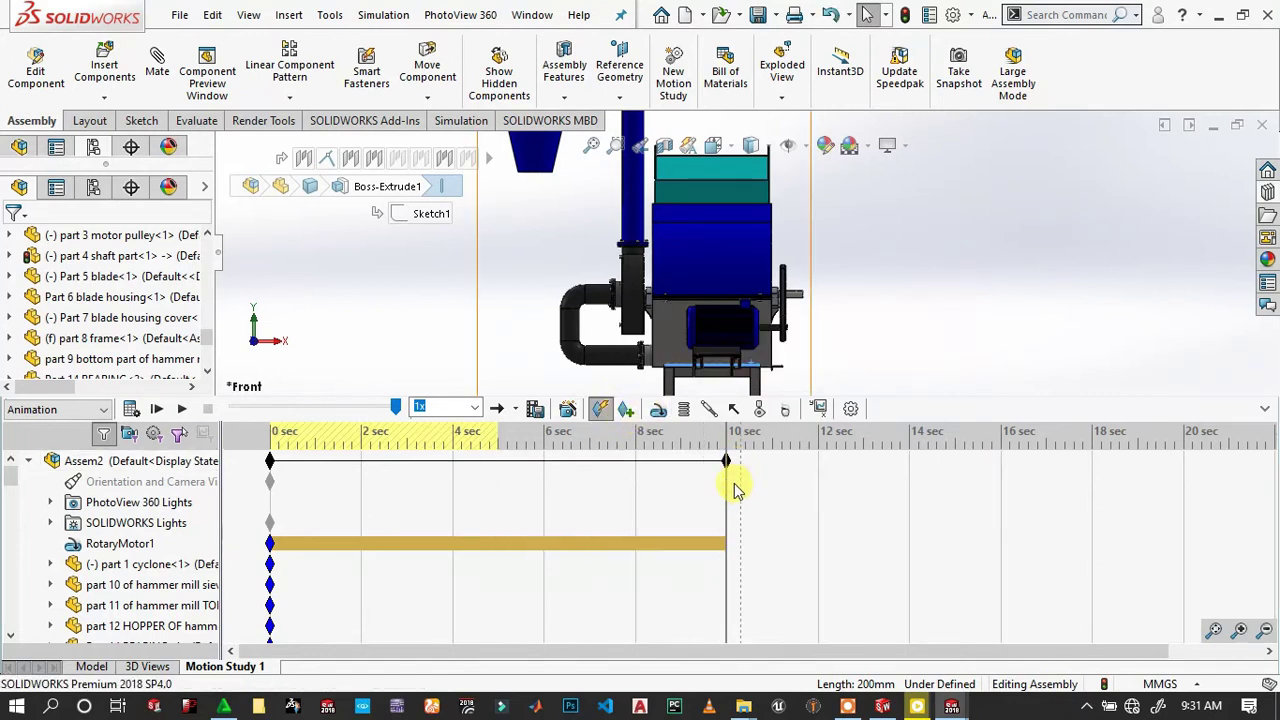
drag(719, 485, 597, 476)
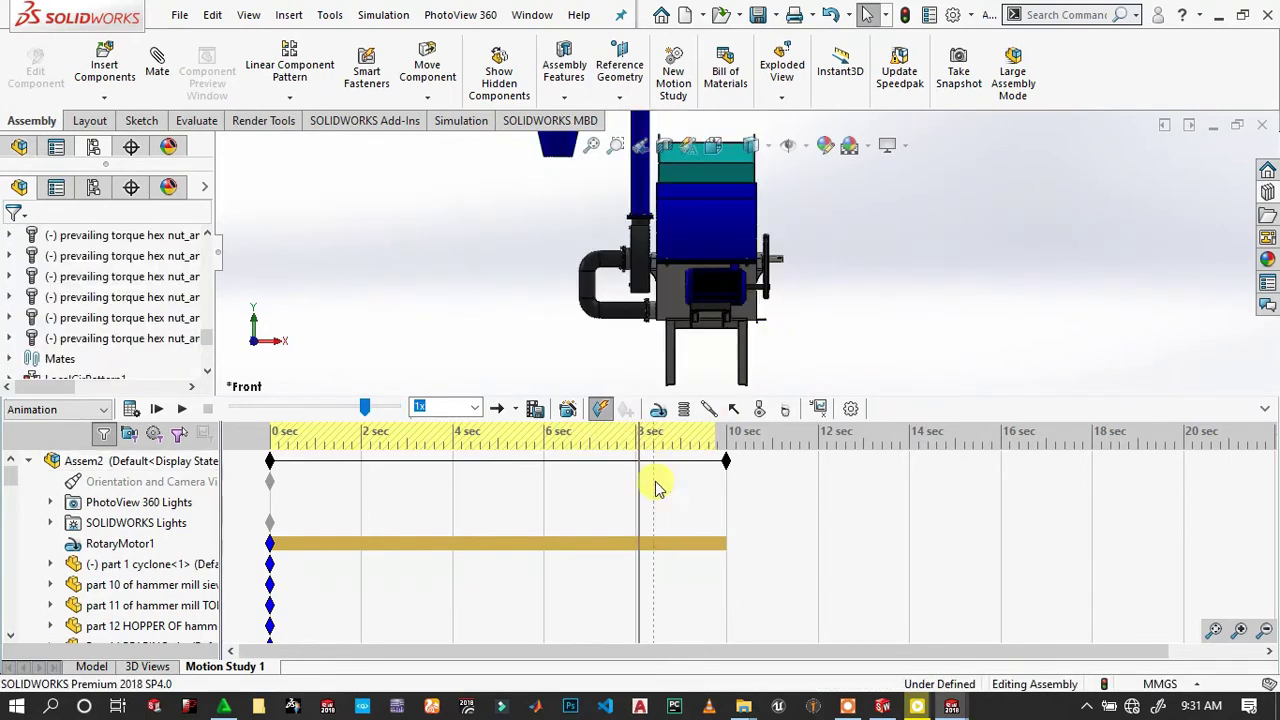
drag(553, 476, 268, 445)
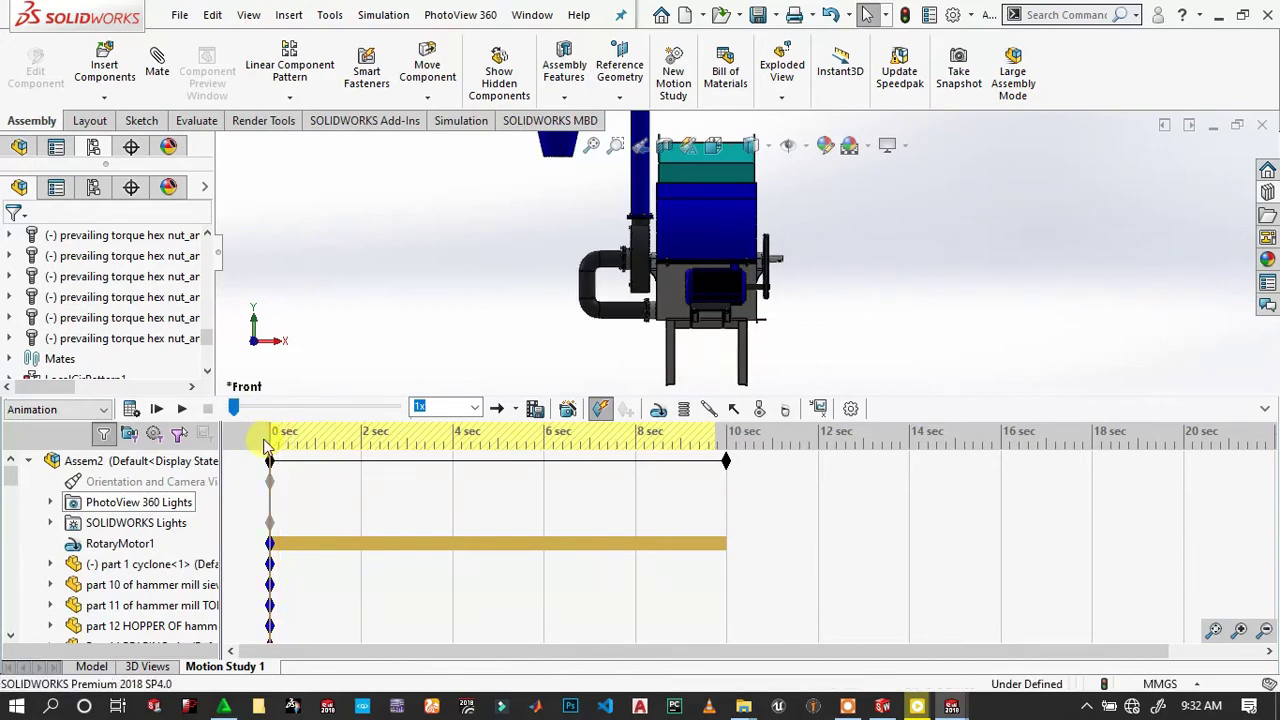
Return the model to the isometric view.
right_click(268, 445)
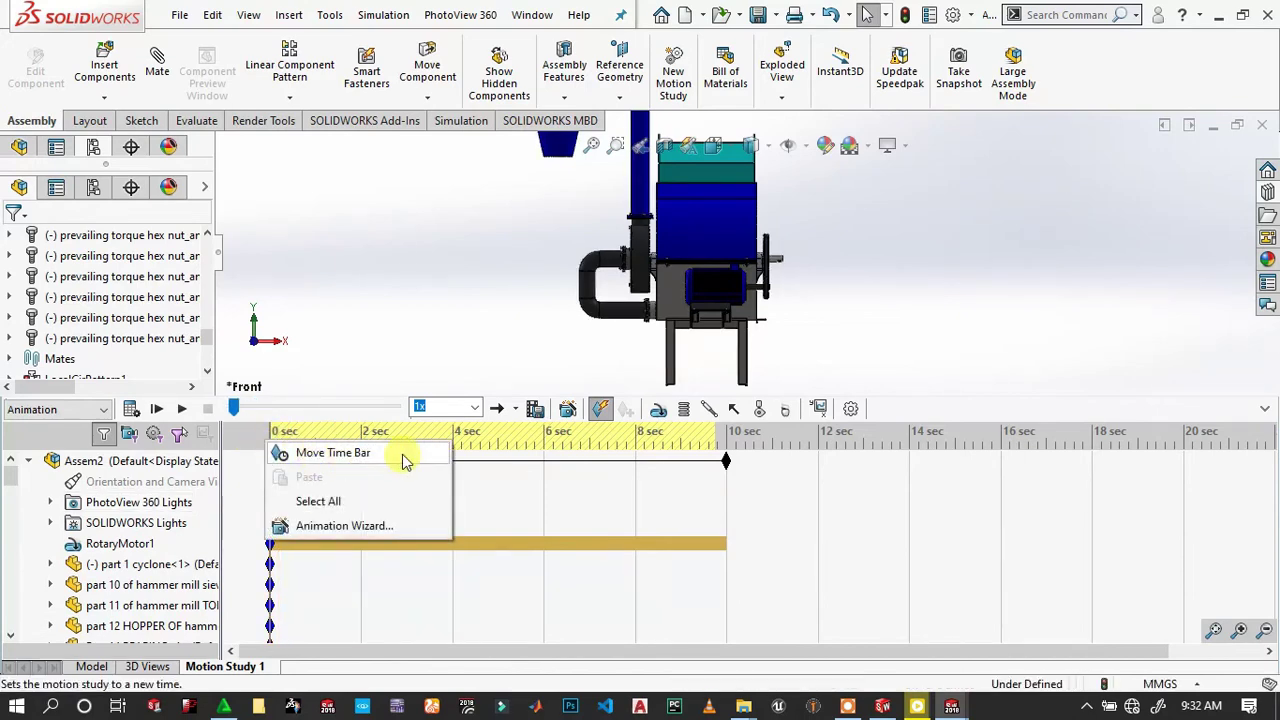
click(820, 332)
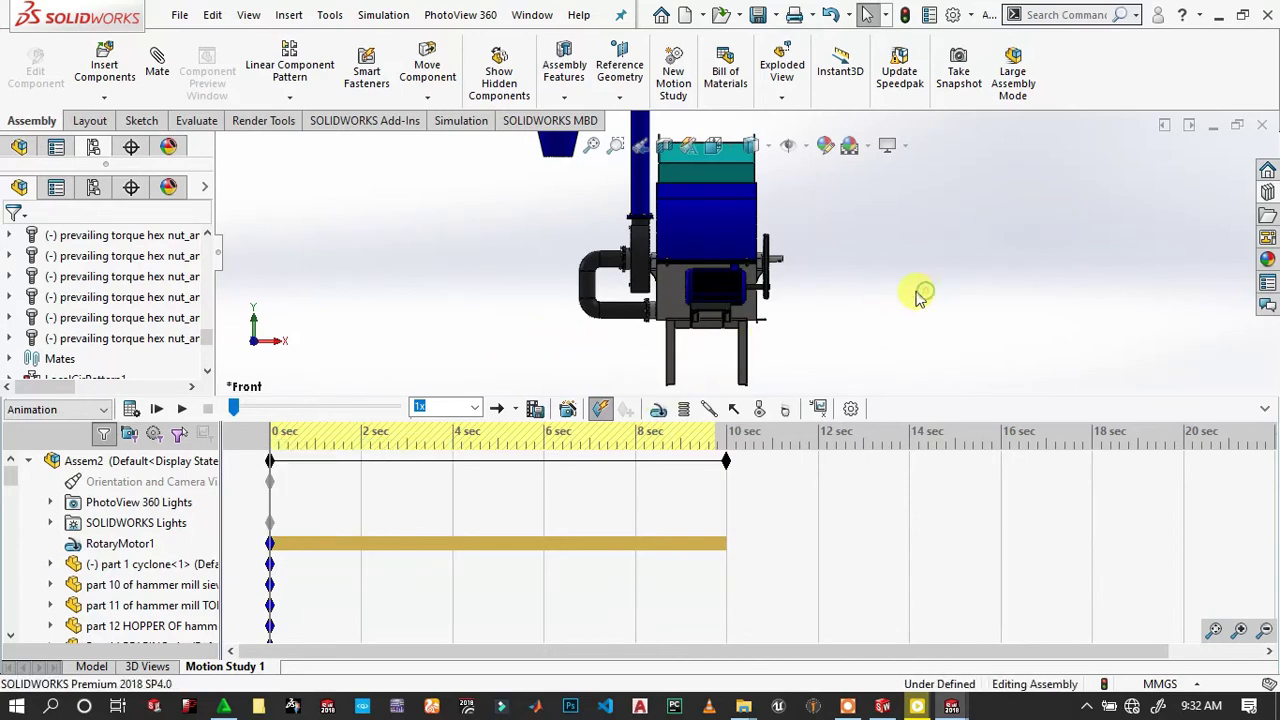
key(space)
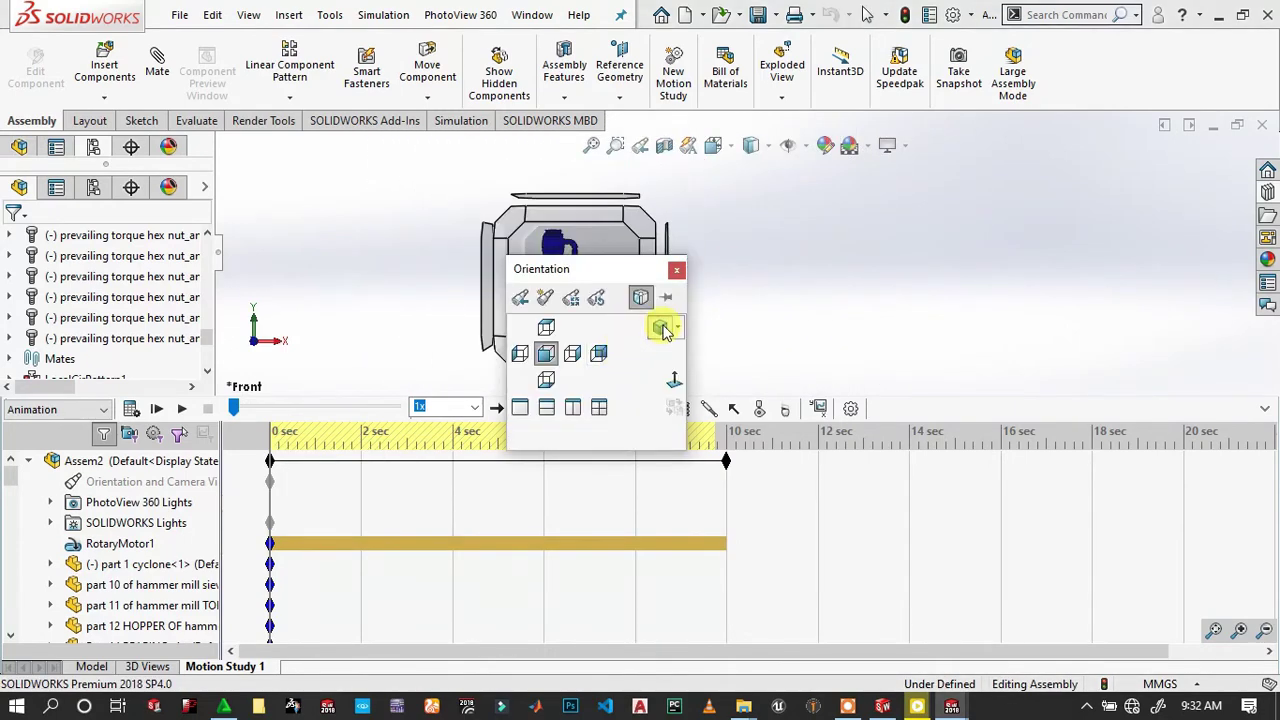
click(661, 329)
scroll(885, 288, down, 3)
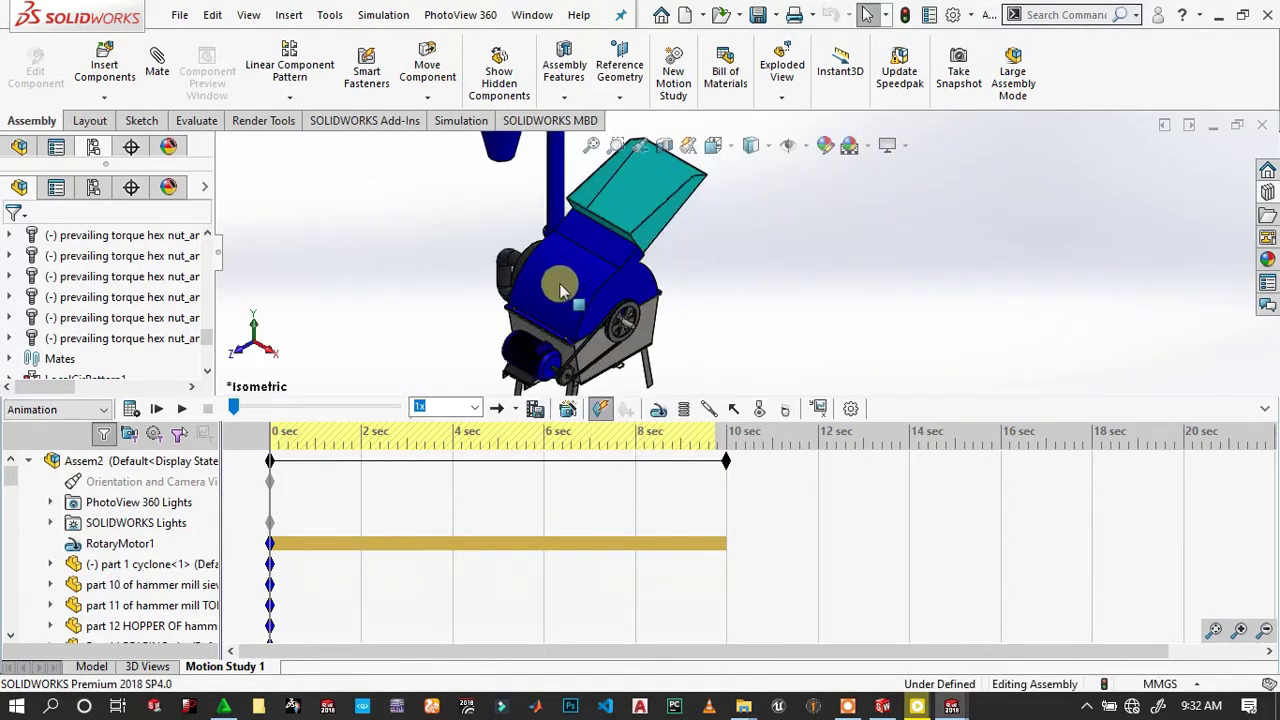
scroll(560, 290, up, 3)
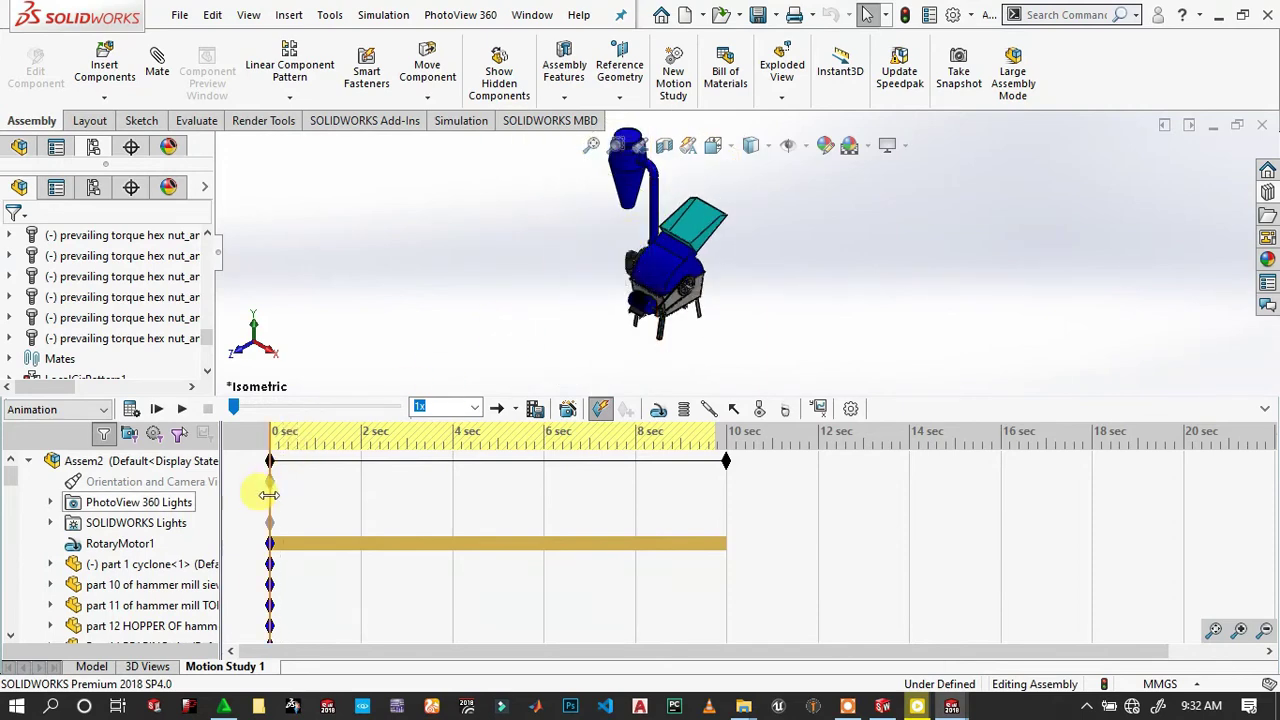
At 4 seconds, make the top cover transparent and record a key for it.
mouse_move(269, 494)
mouse_down()
mouse_move(505, 476)
mouse_move(492, 476)
mouse_up()
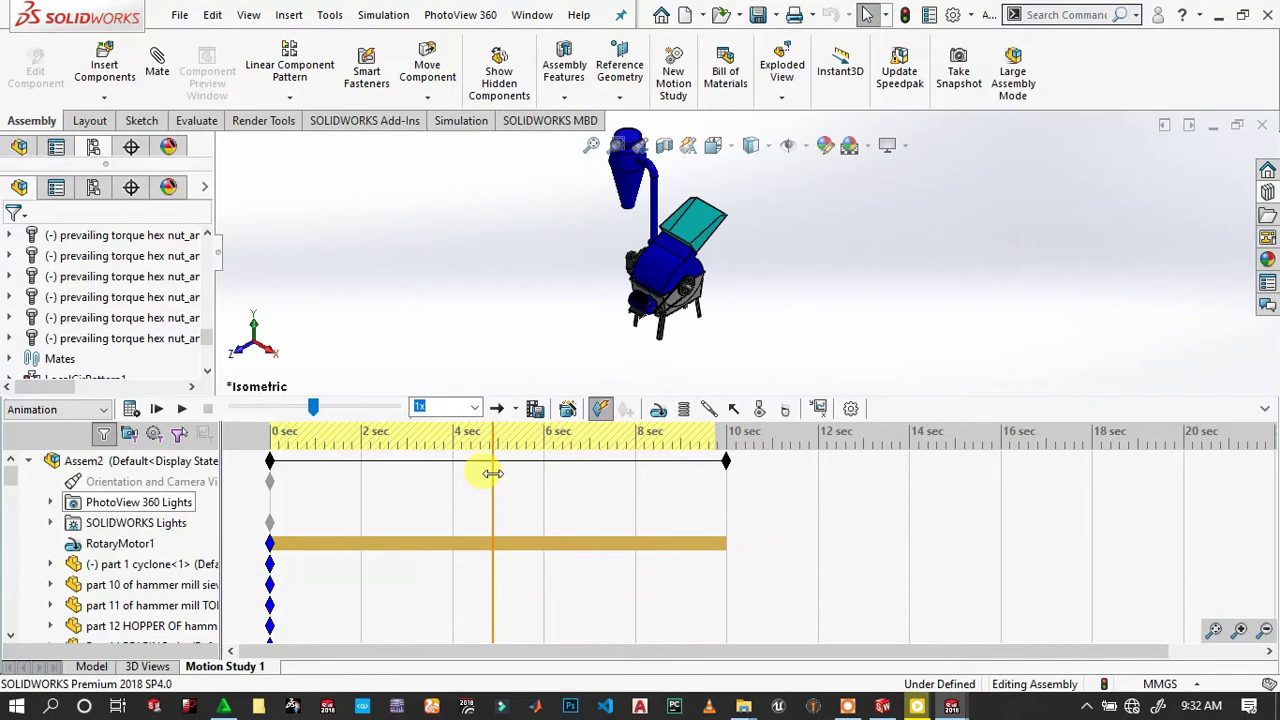
drag(522, 476, 445, 460)
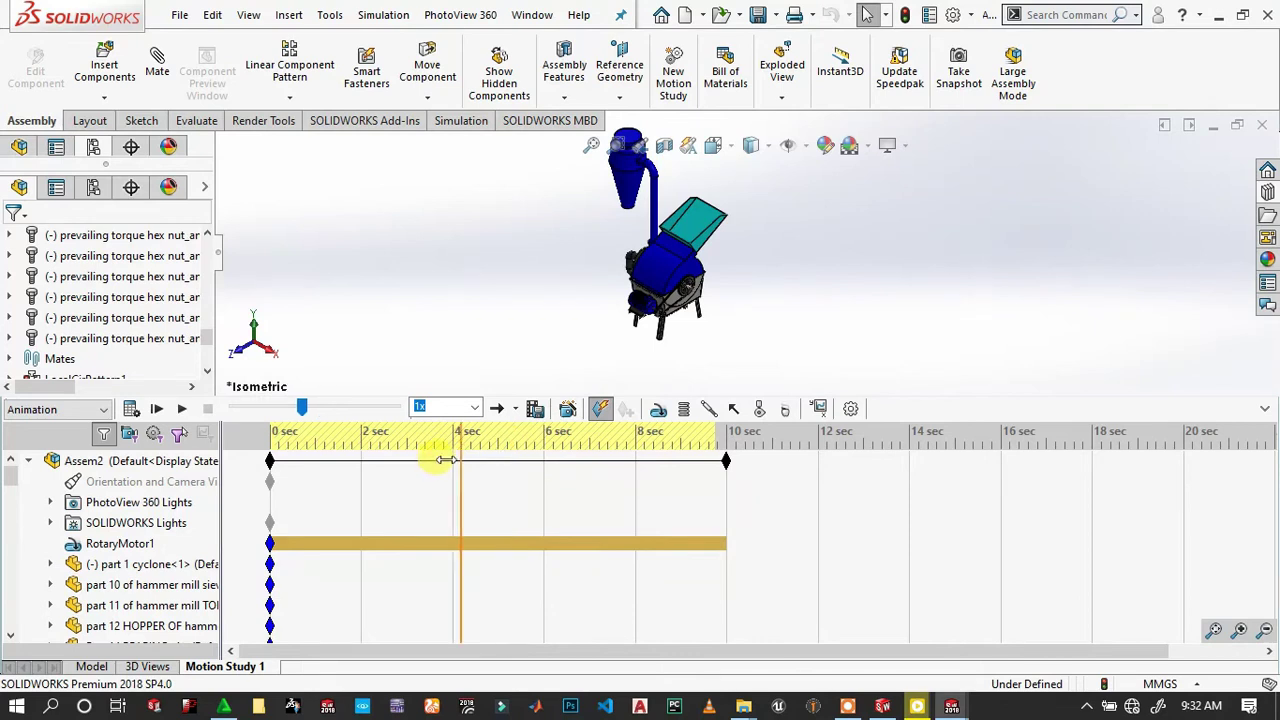
click(447, 460)
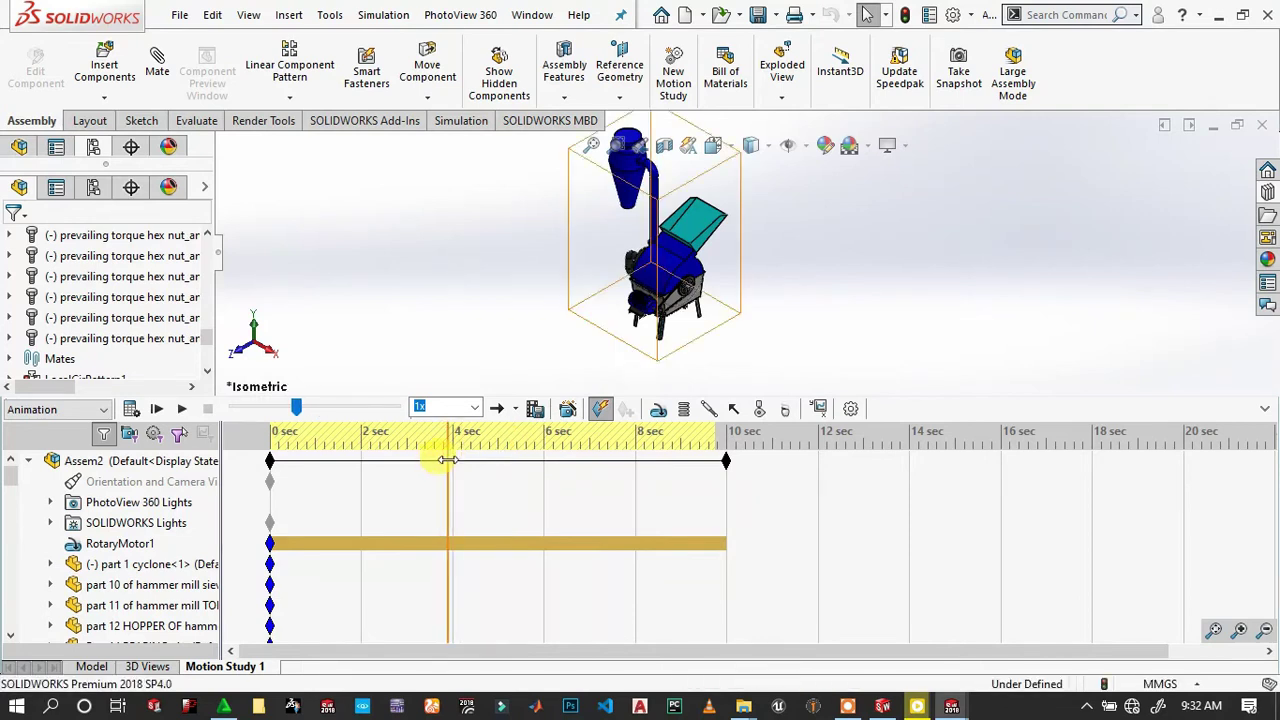
right_click(447, 460)
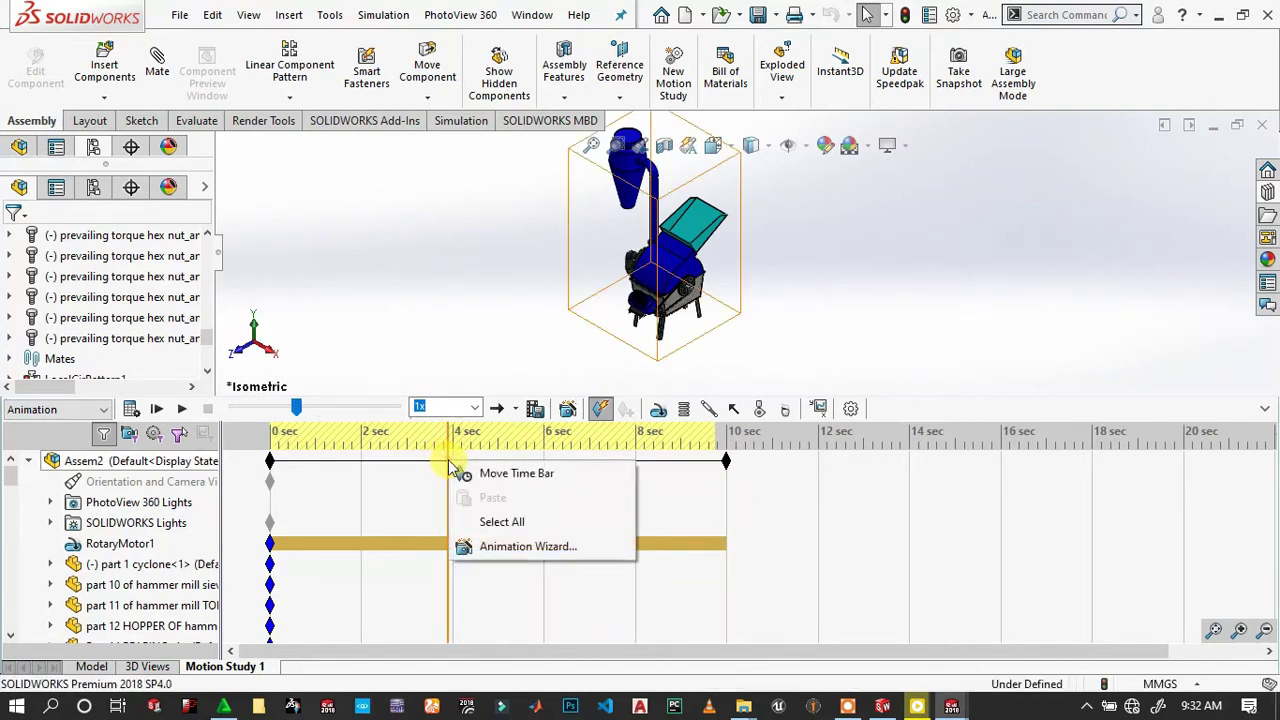
click(591, 357)
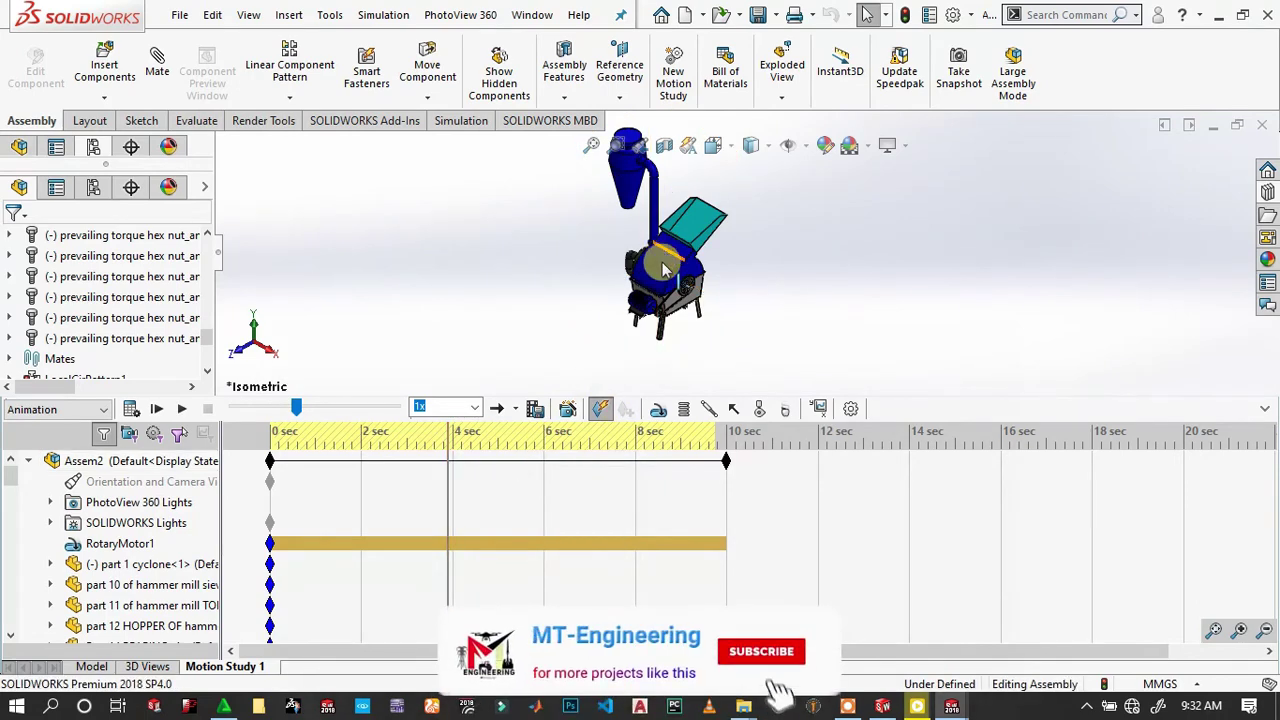
click(662, 270)
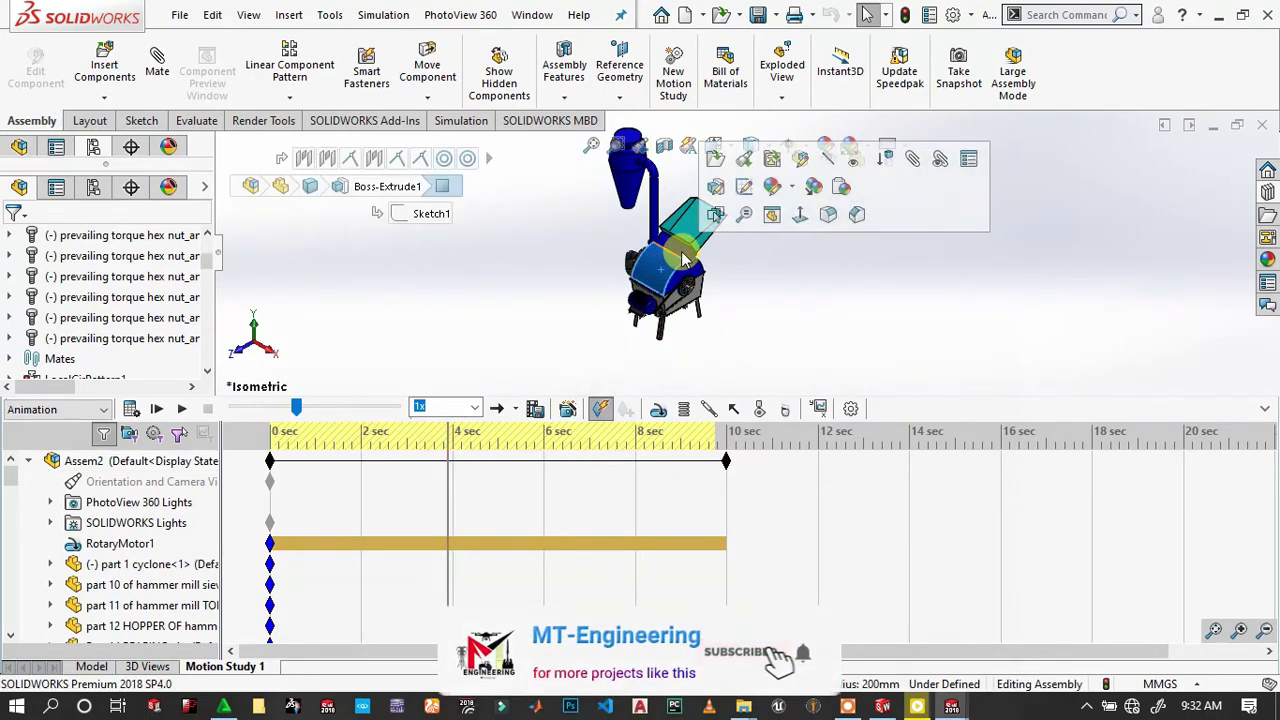
click(855, 160)
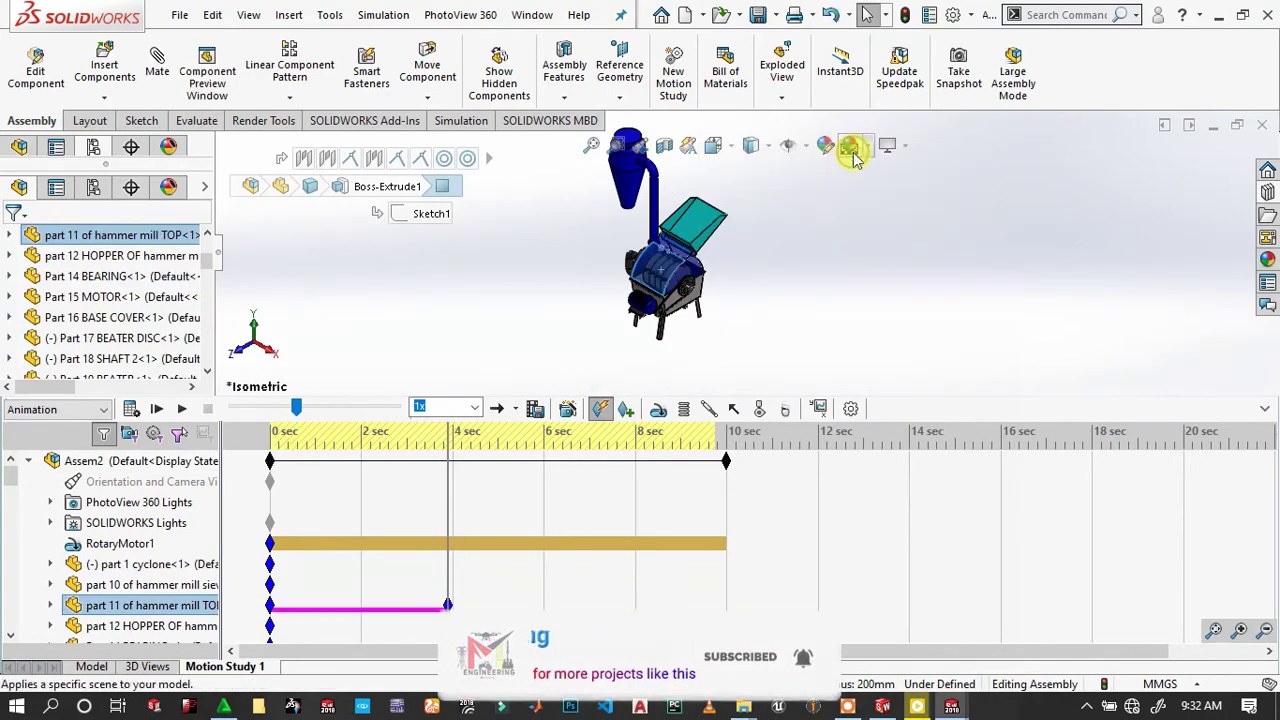
click(627, 410)
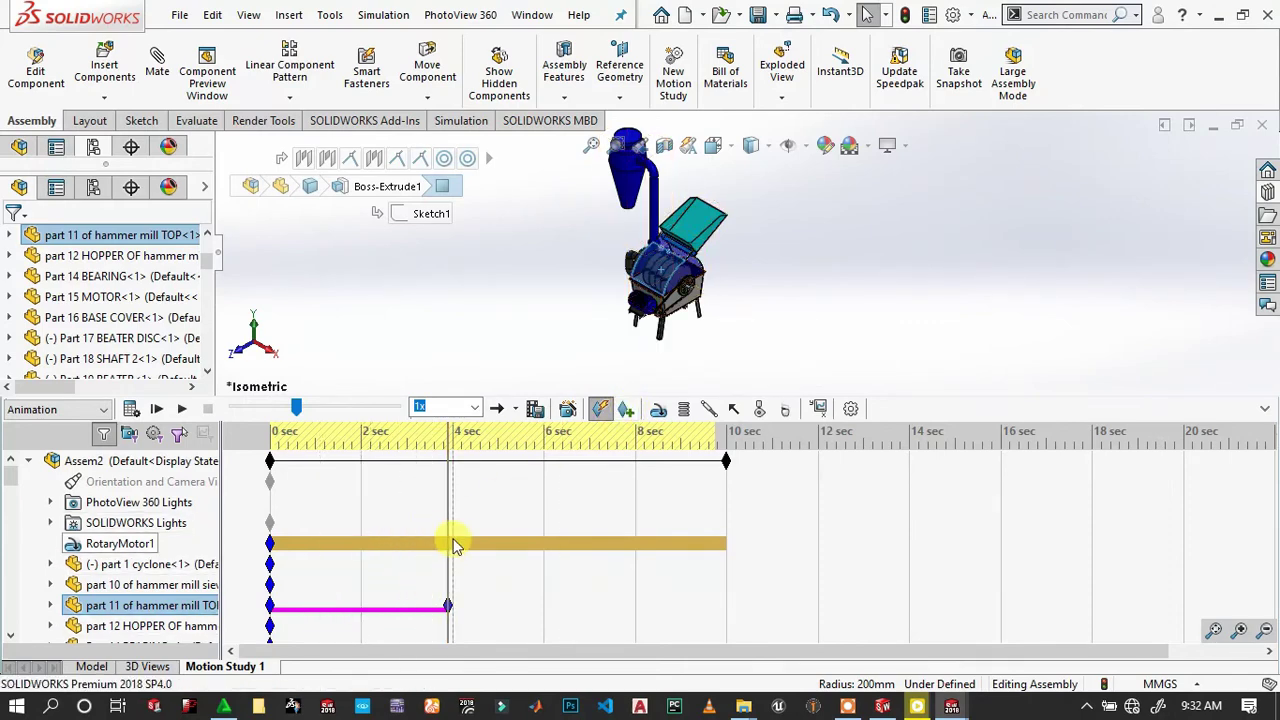
Move the top cover's 4 s key to 10 s and copy its 0 s key to 2.9 s.
click(448, 606)
drag(458, 612, 488, 610)
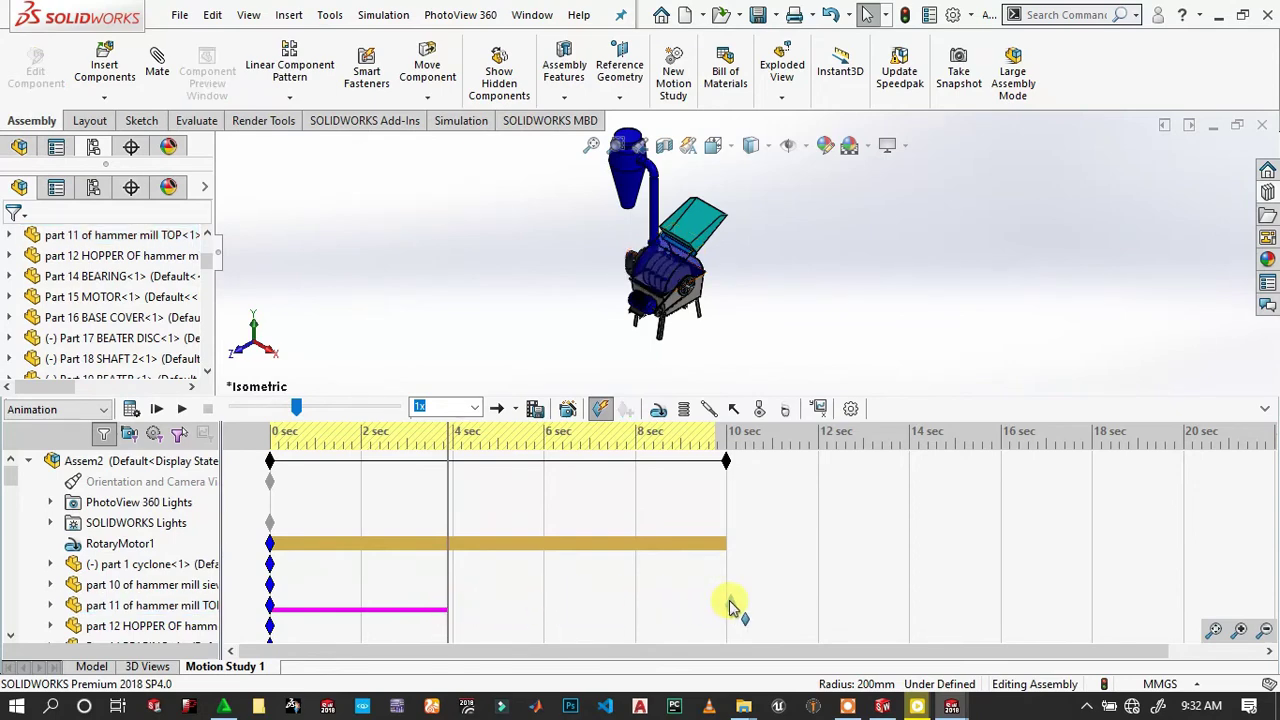
drag(727, 605, 728, 606)
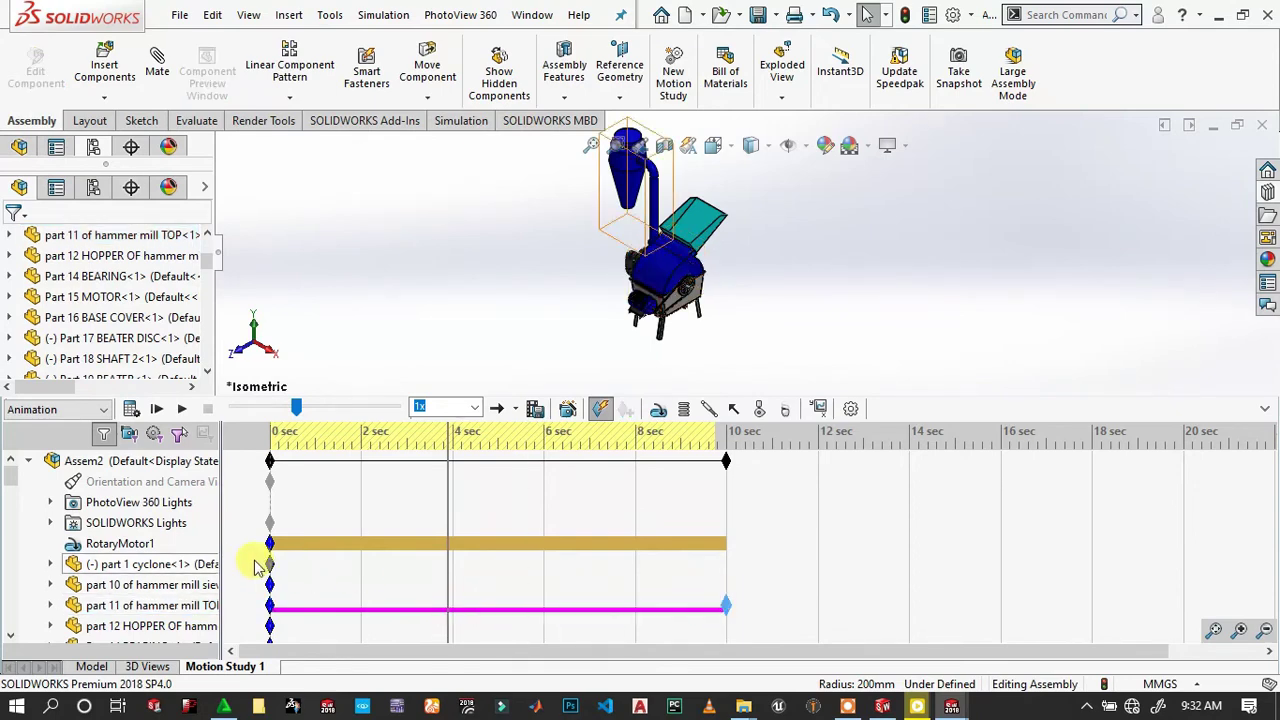
drag(269, 605, 272, 614)
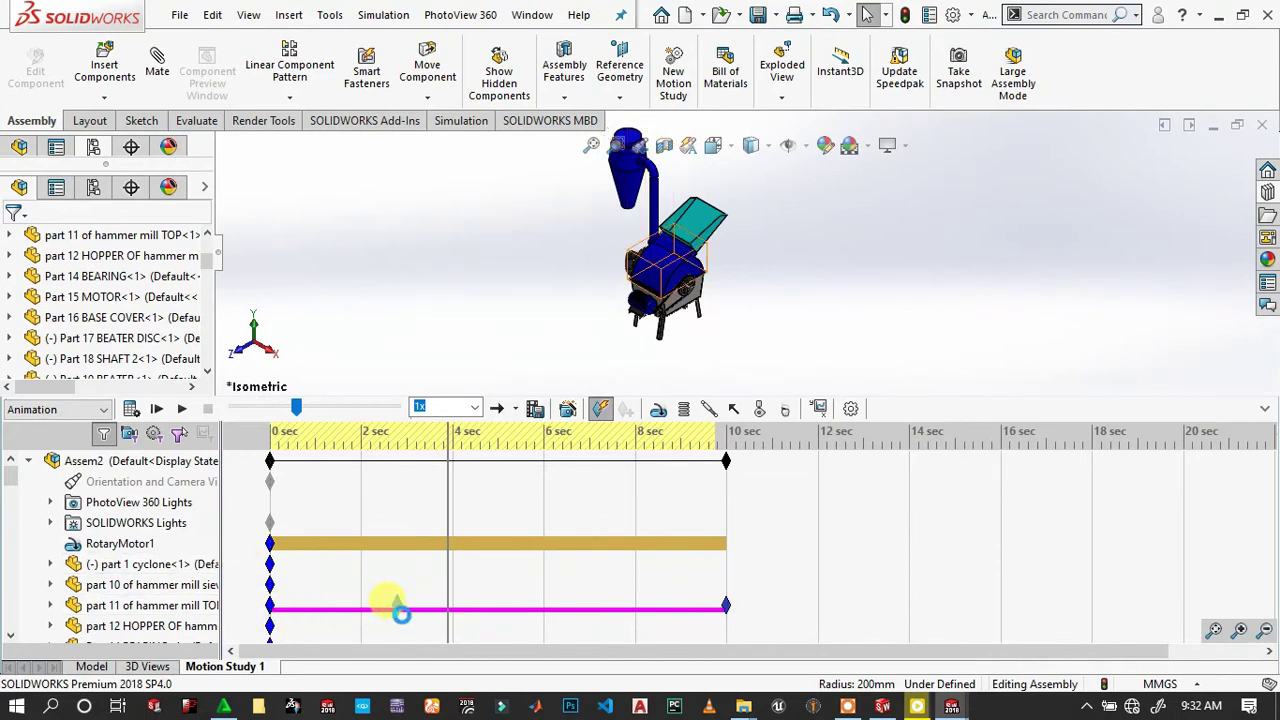
drag(372, 530, 404, 612)
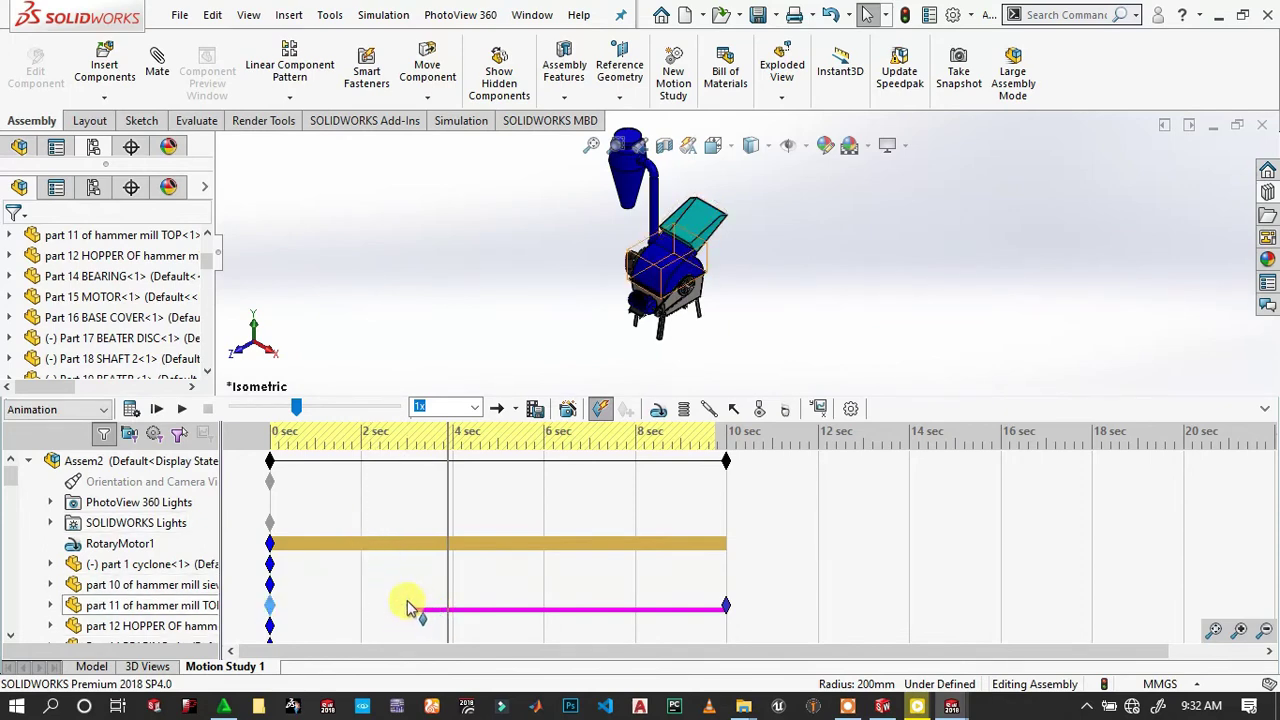
drag(407, 607, 408, 606)
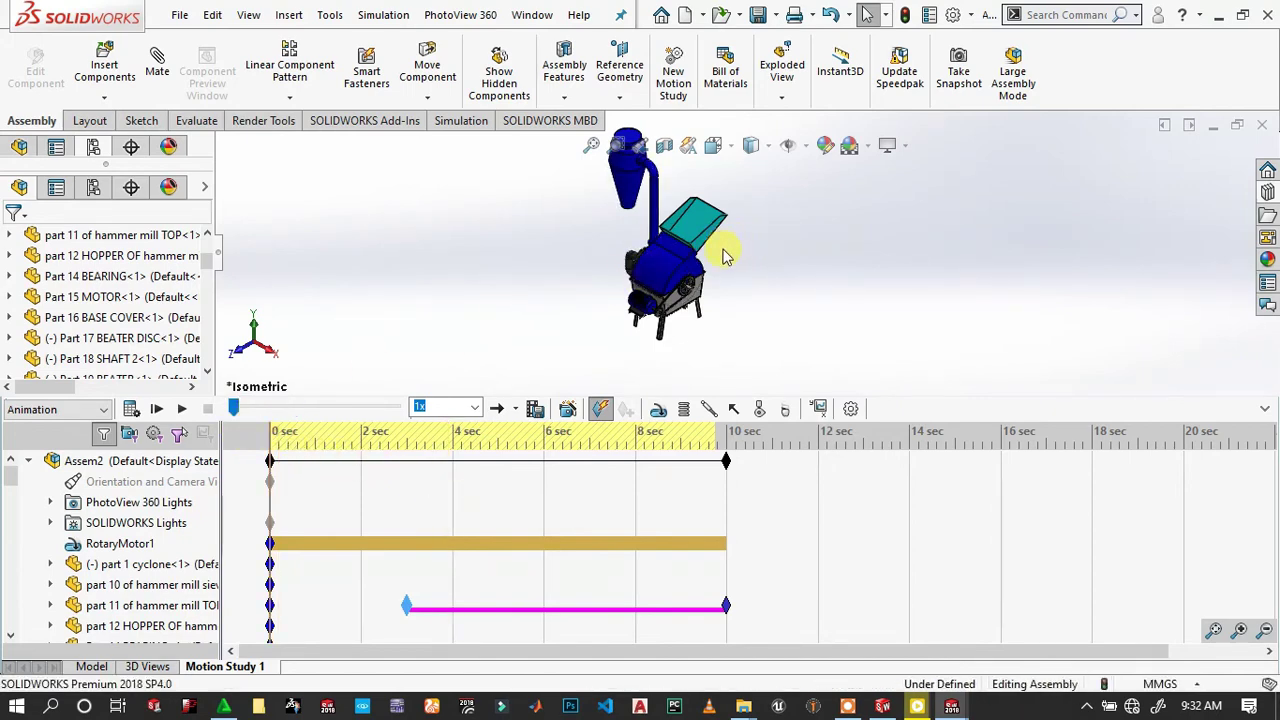
scroll(725, 257, down, 2)
scroll(725, 257, down, 2)
scroll(725, 258, down, 2)
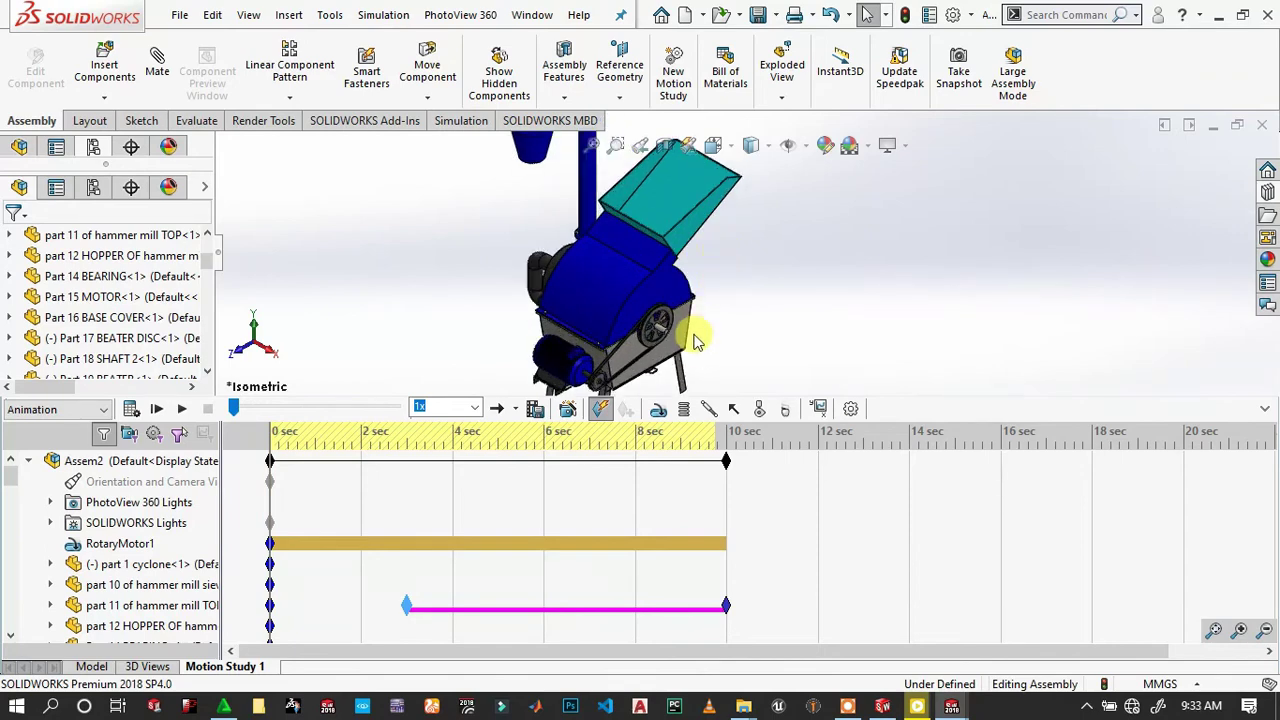
Play the motion study from the start, then replay it in Loop mode.
click(157, 409)
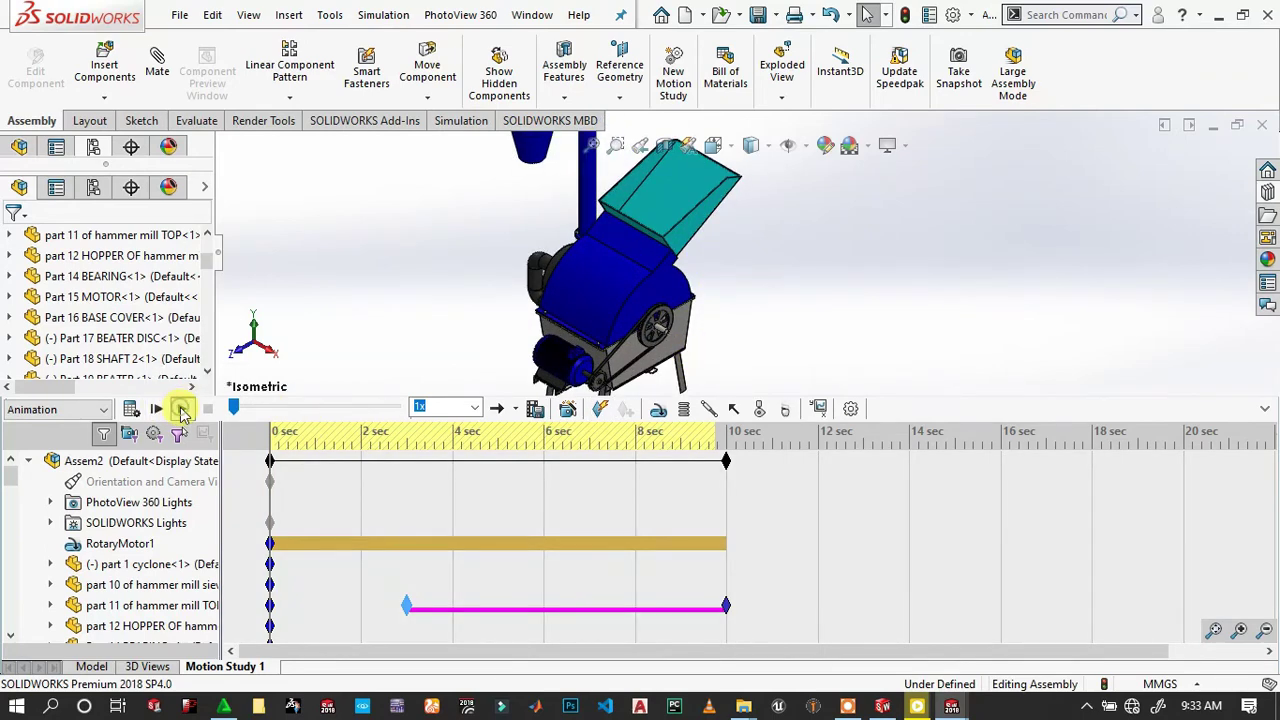
click(182, 409)
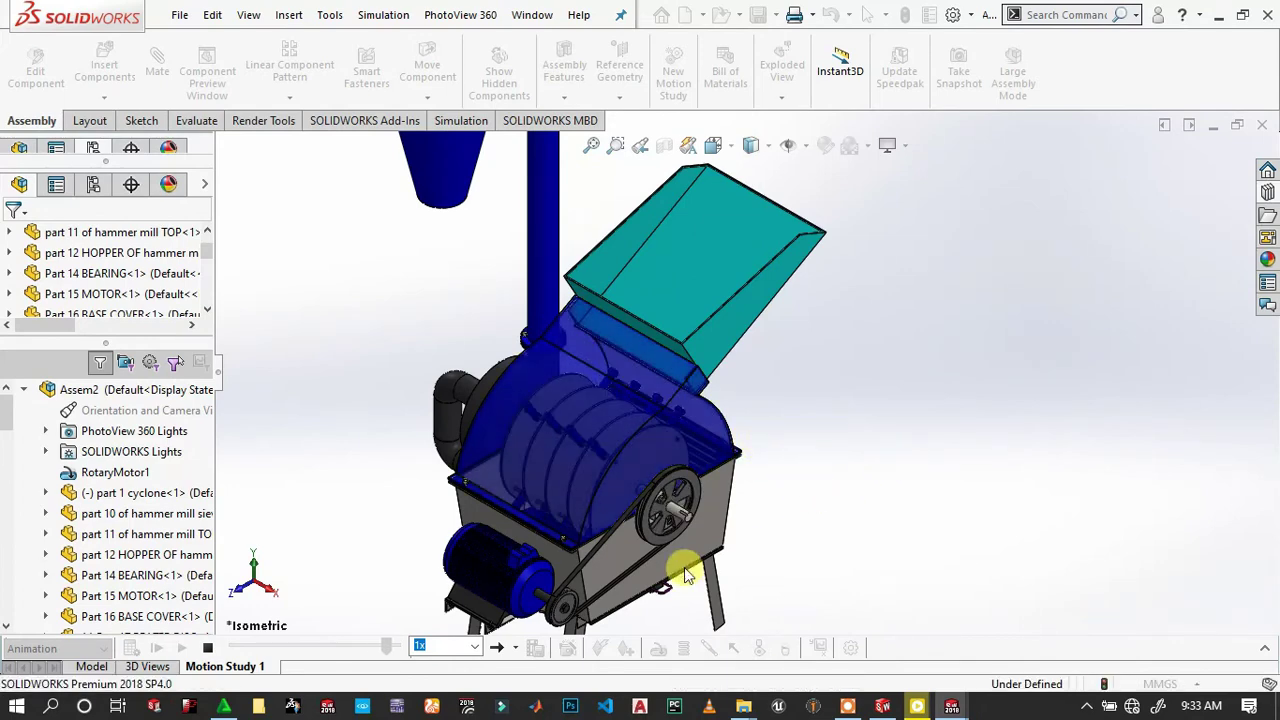
click(516, 648)
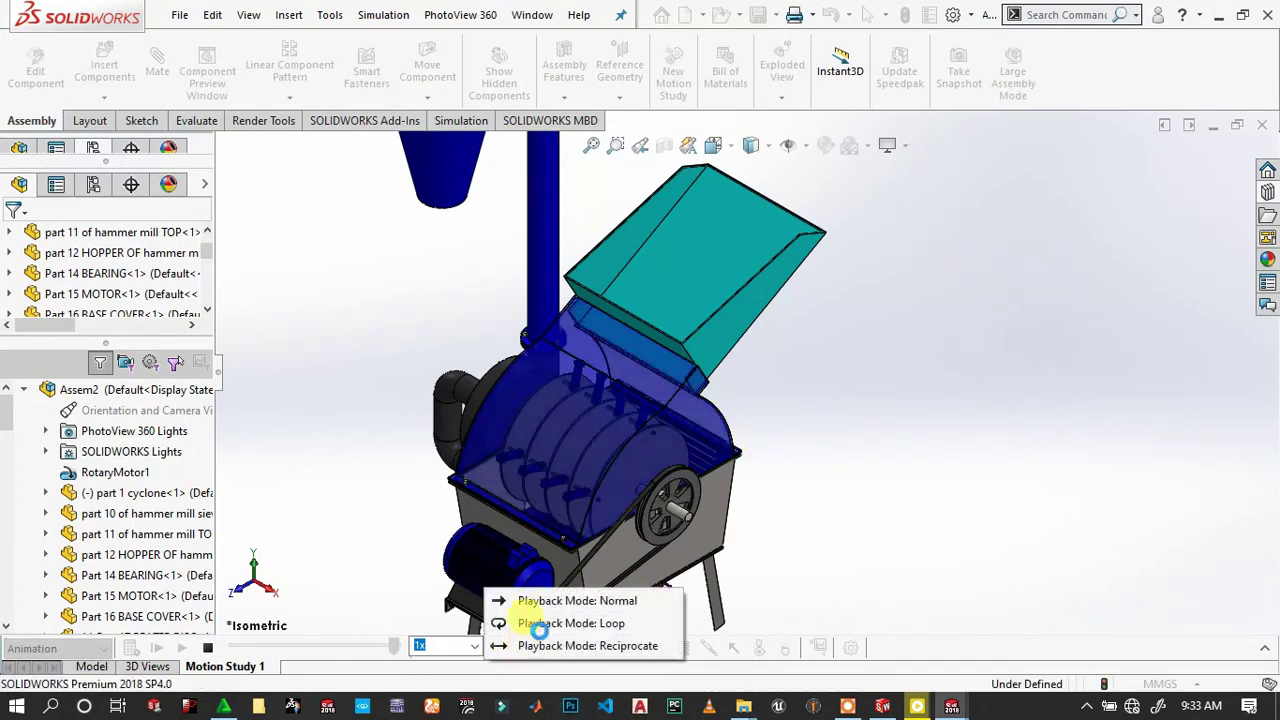
click(540, 624)
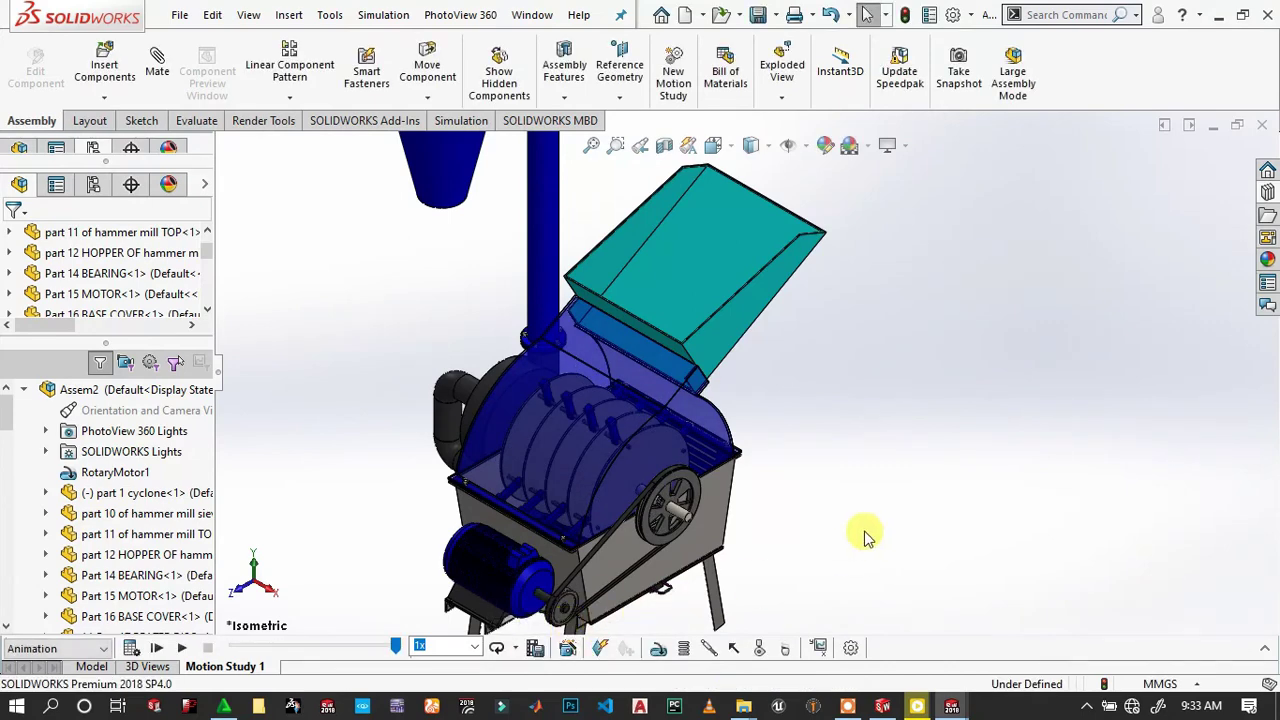
click(186, 647)
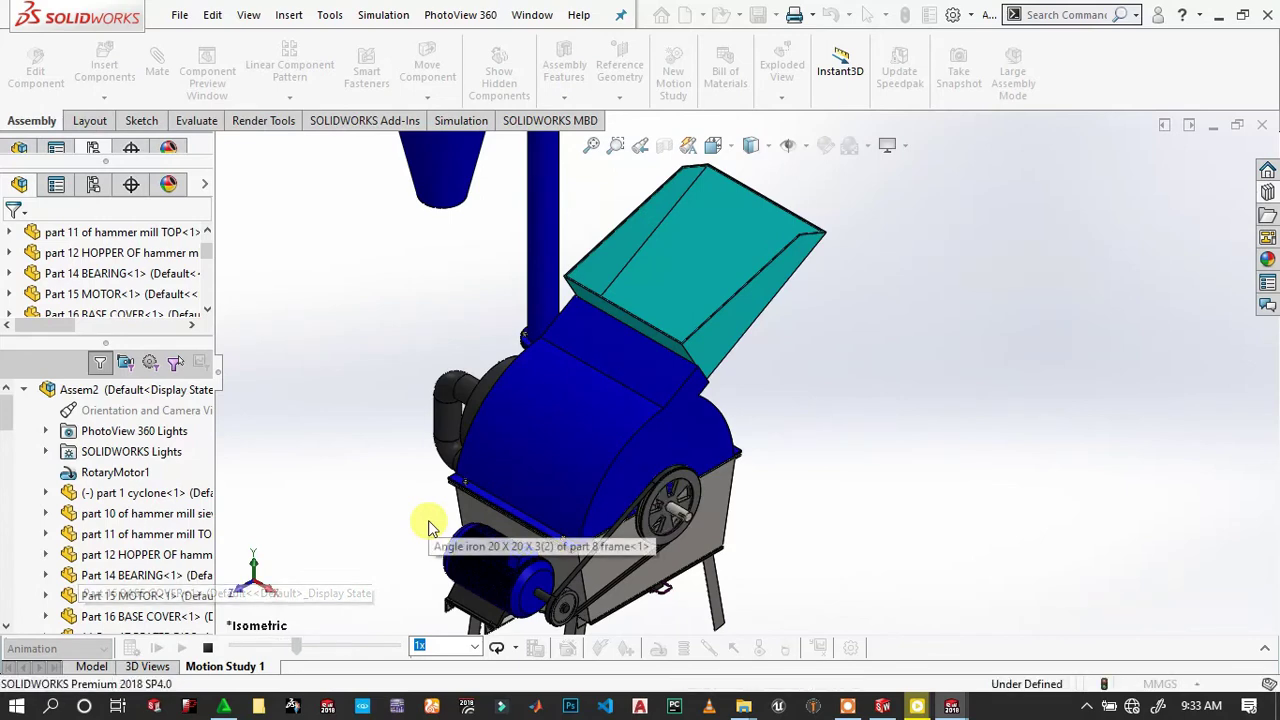
Switch the playback mode to Reciprocate.
click(518, 648)
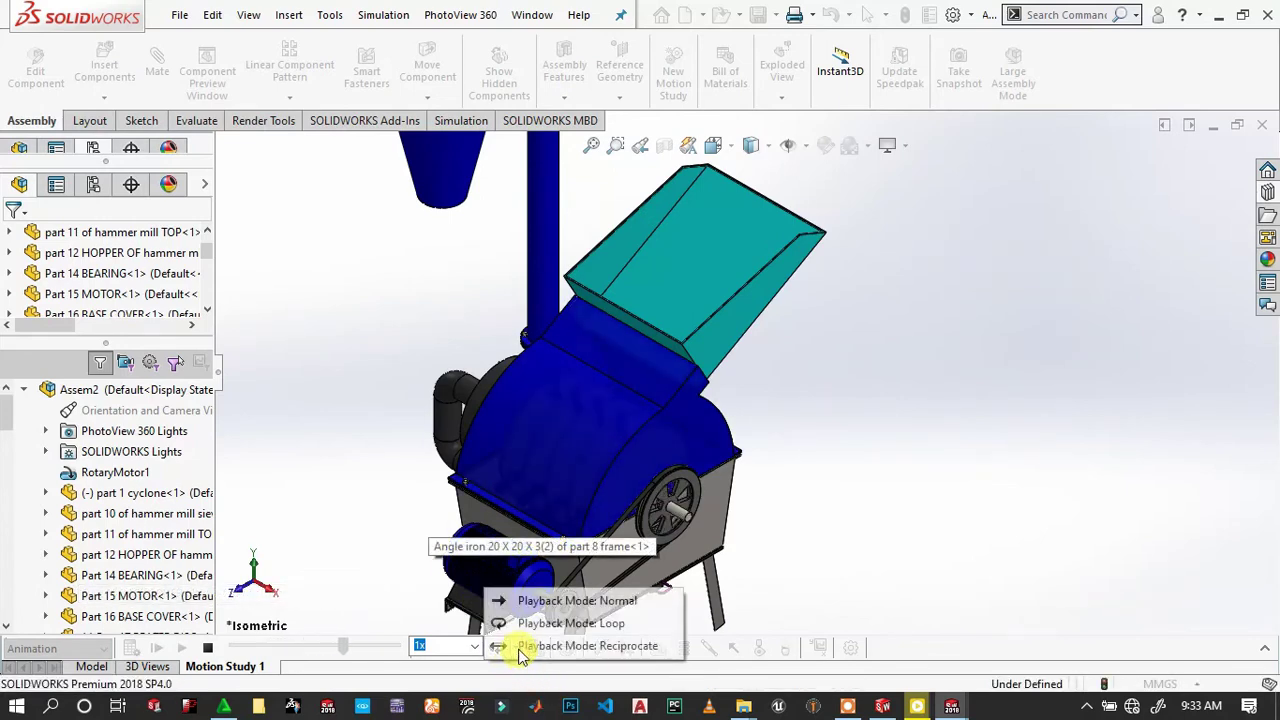
click(570, 645)
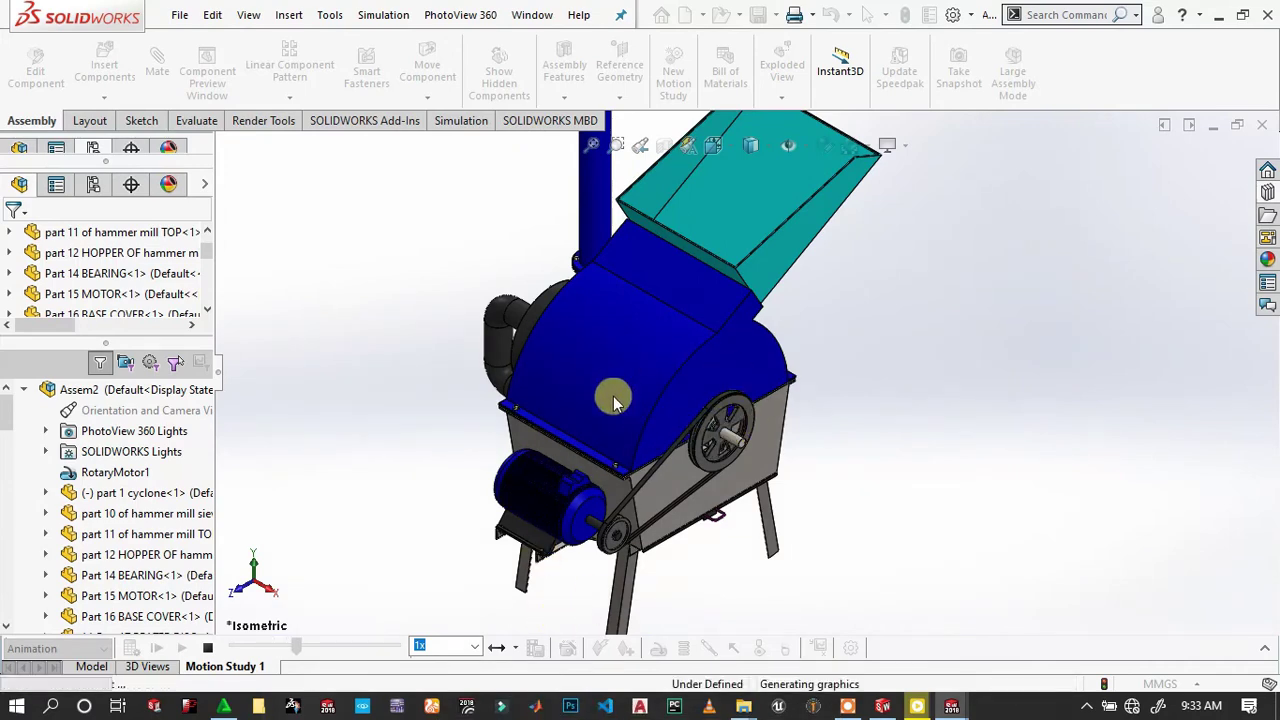
scroll(795, 405, up, 2)
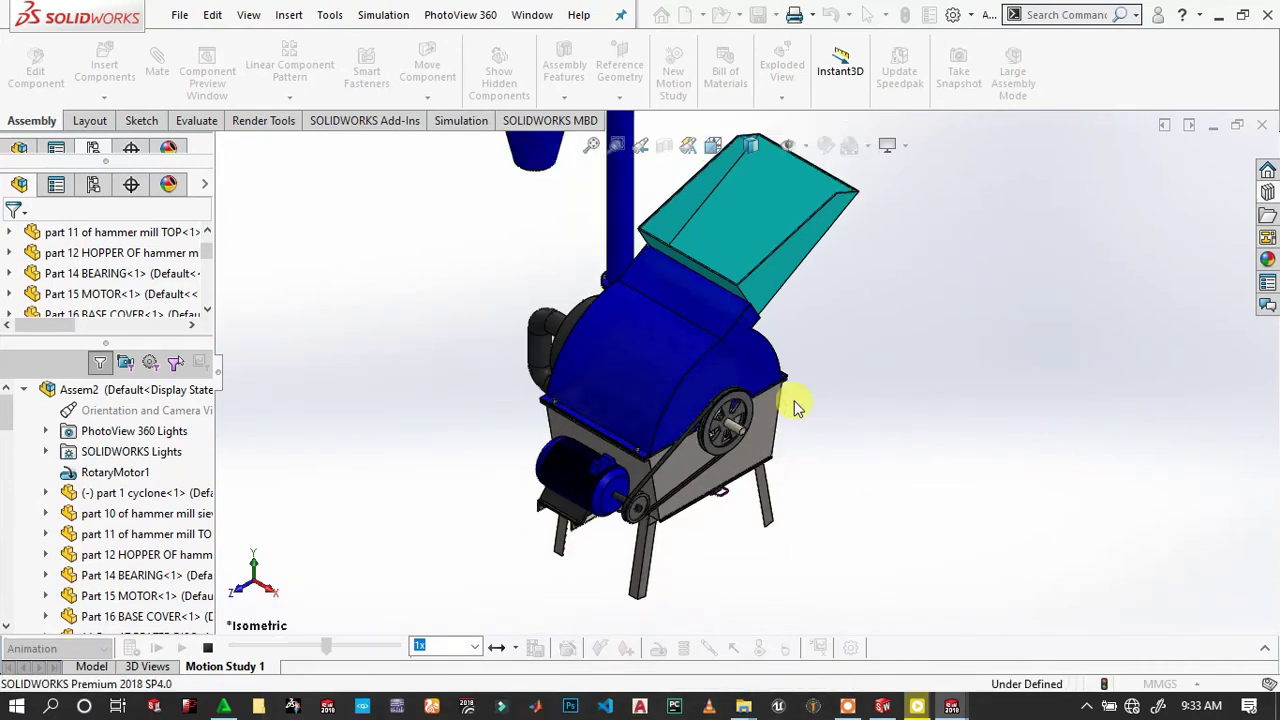
scroll(795, 405, up, 2)
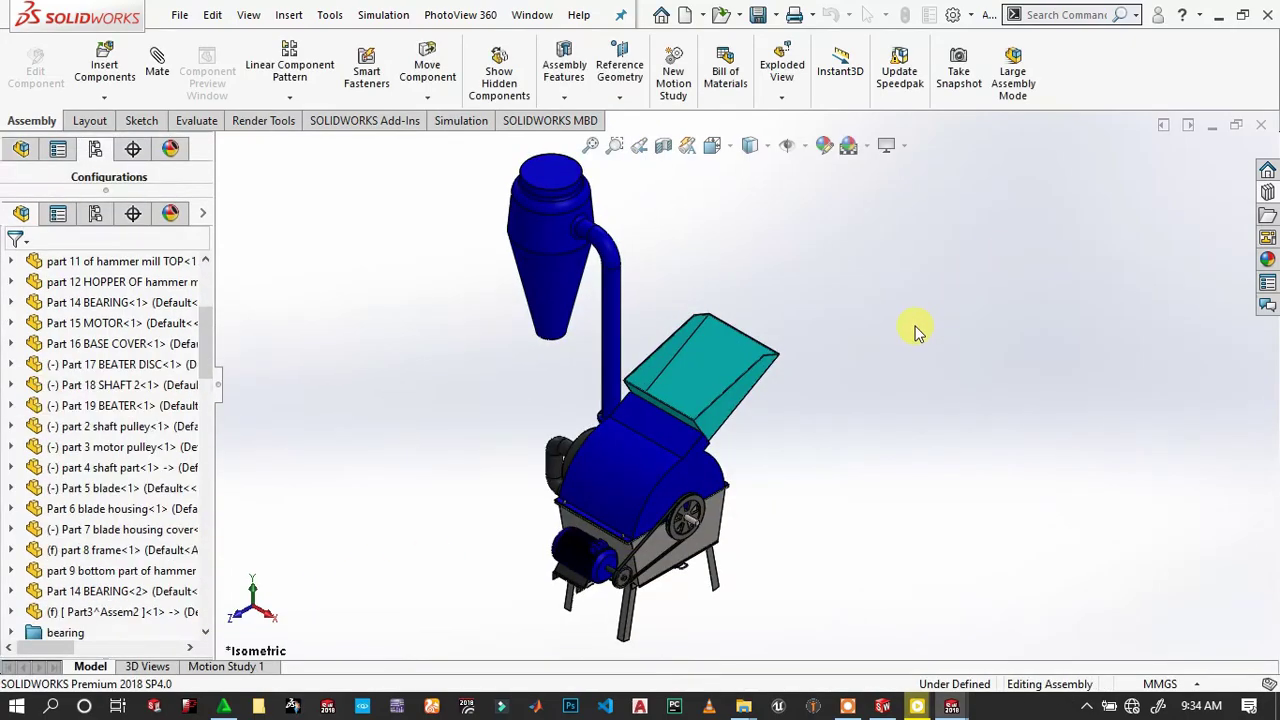
Set the isometric view and make the top cover transparent.
key(space)
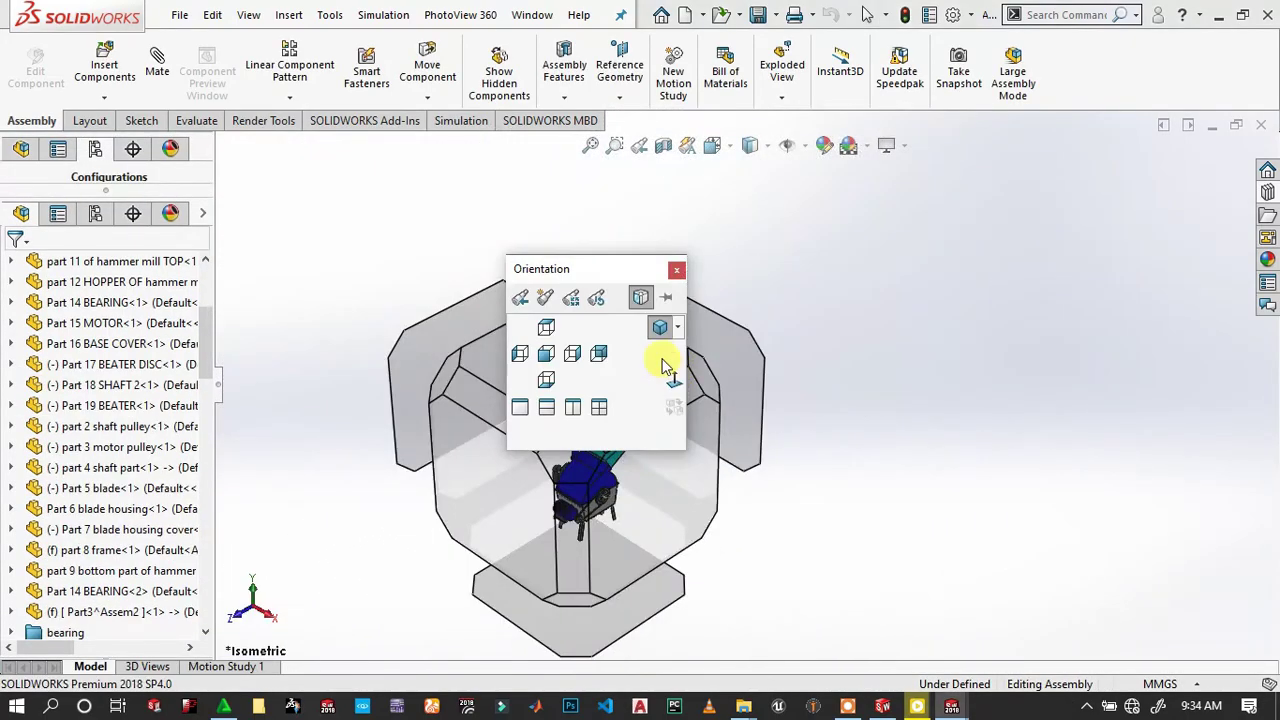
click(661, 330)
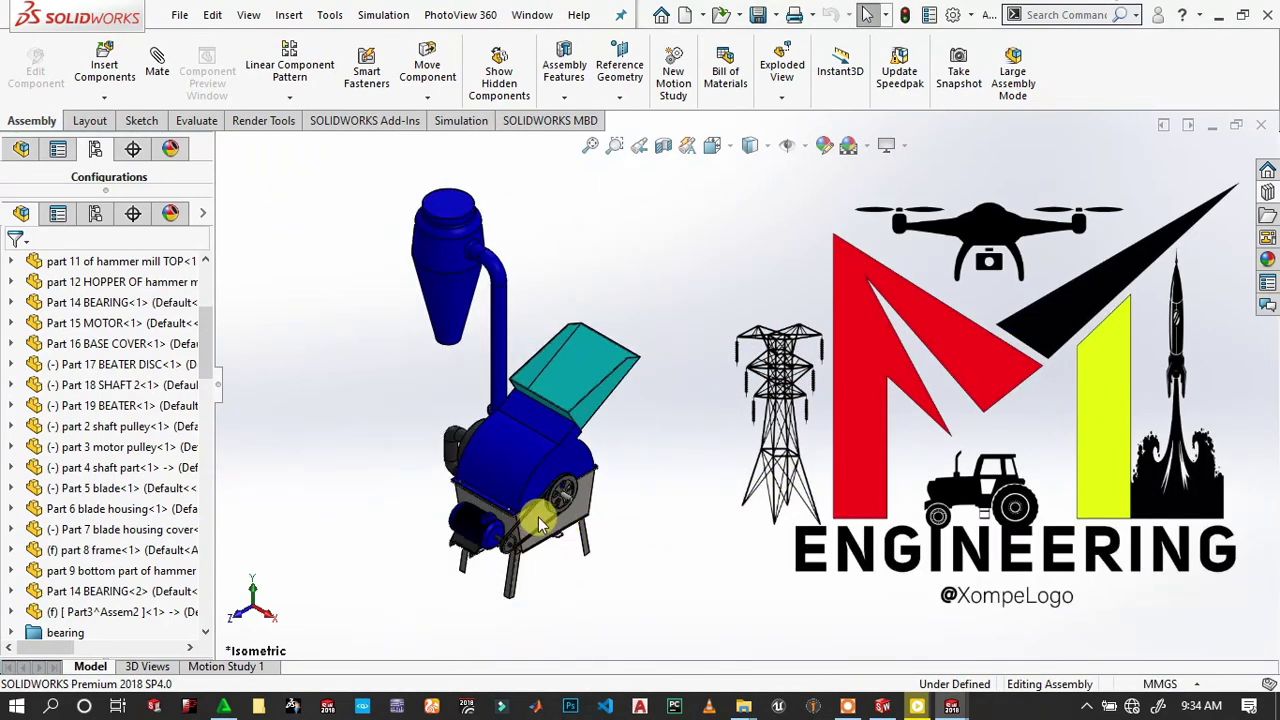
scroll(634, 343, down, 2)
scroll(640, 250, up, 3)
scroll(640, 250, down, 1)
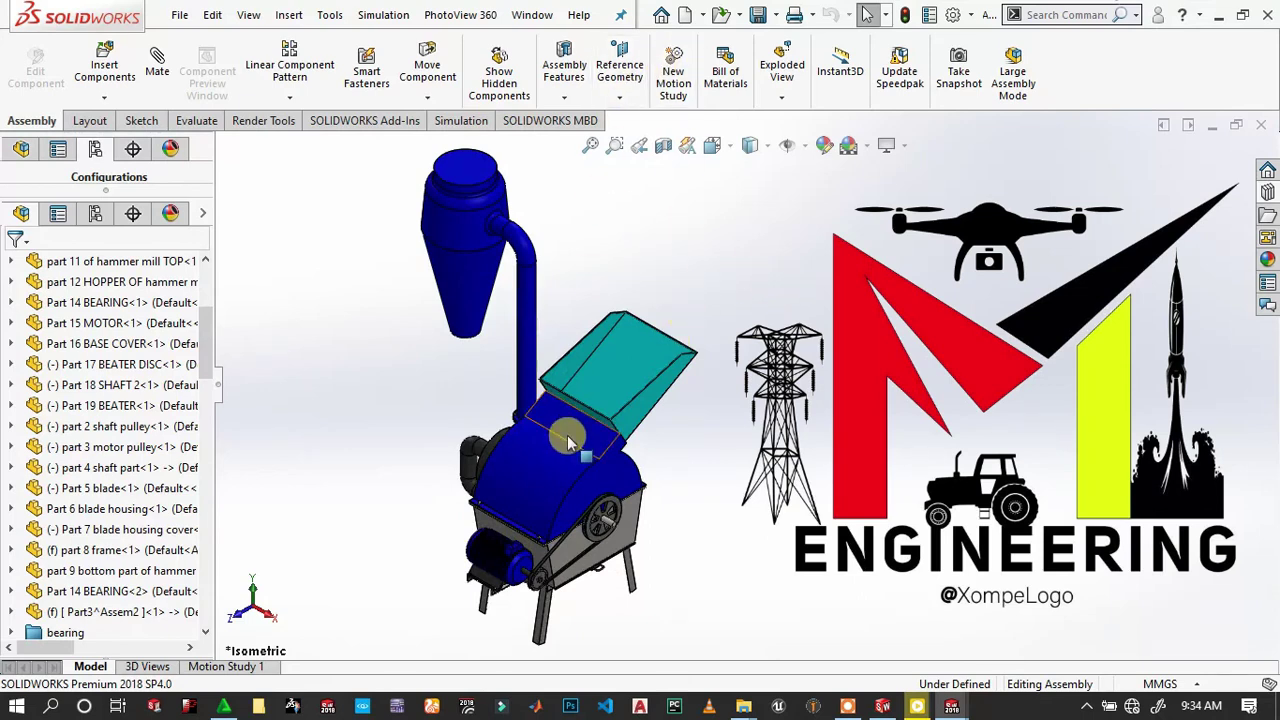
click(573, 465)
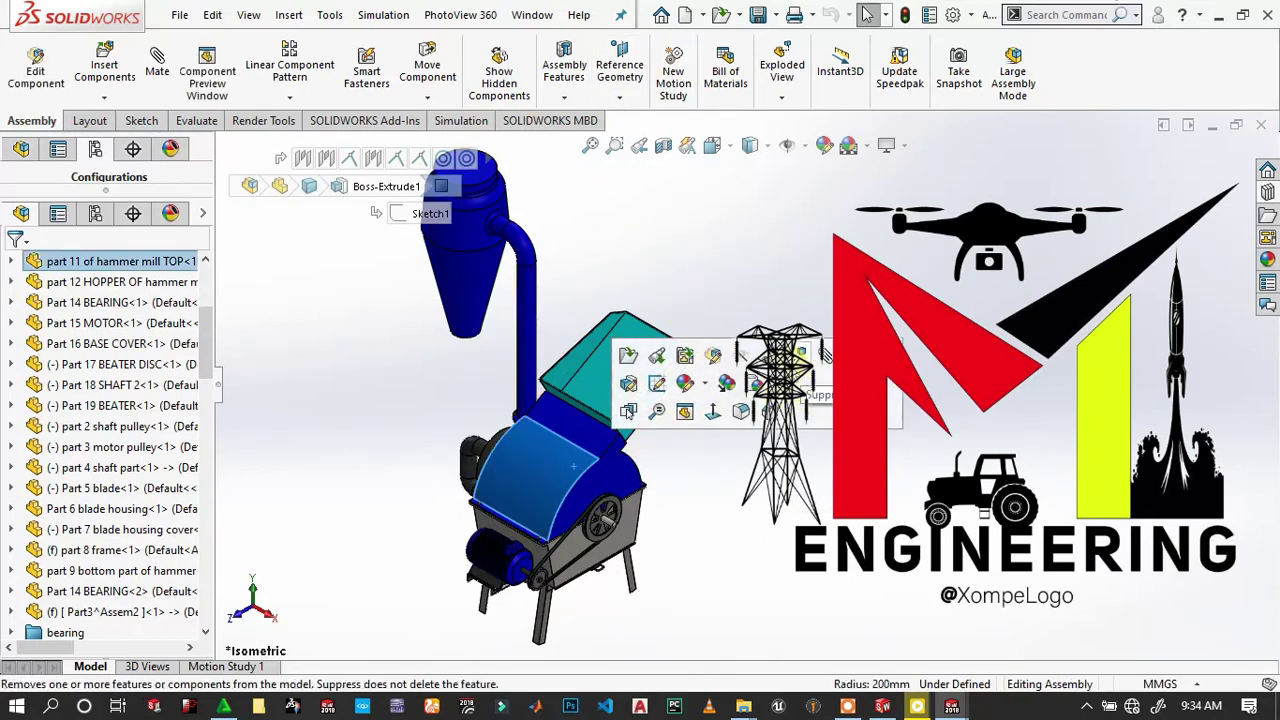
click(741, 411)
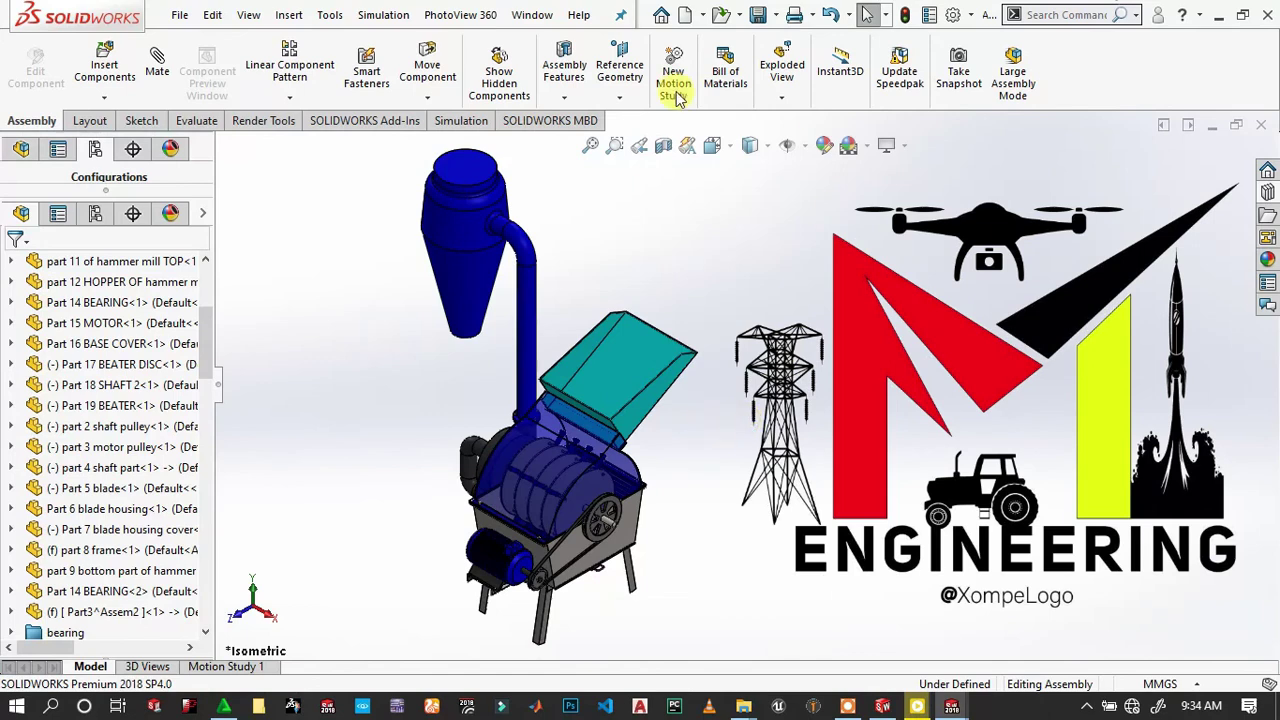
Enable the PhotoView 360 add-in and start its Integrated Preview.
click(363, 121)
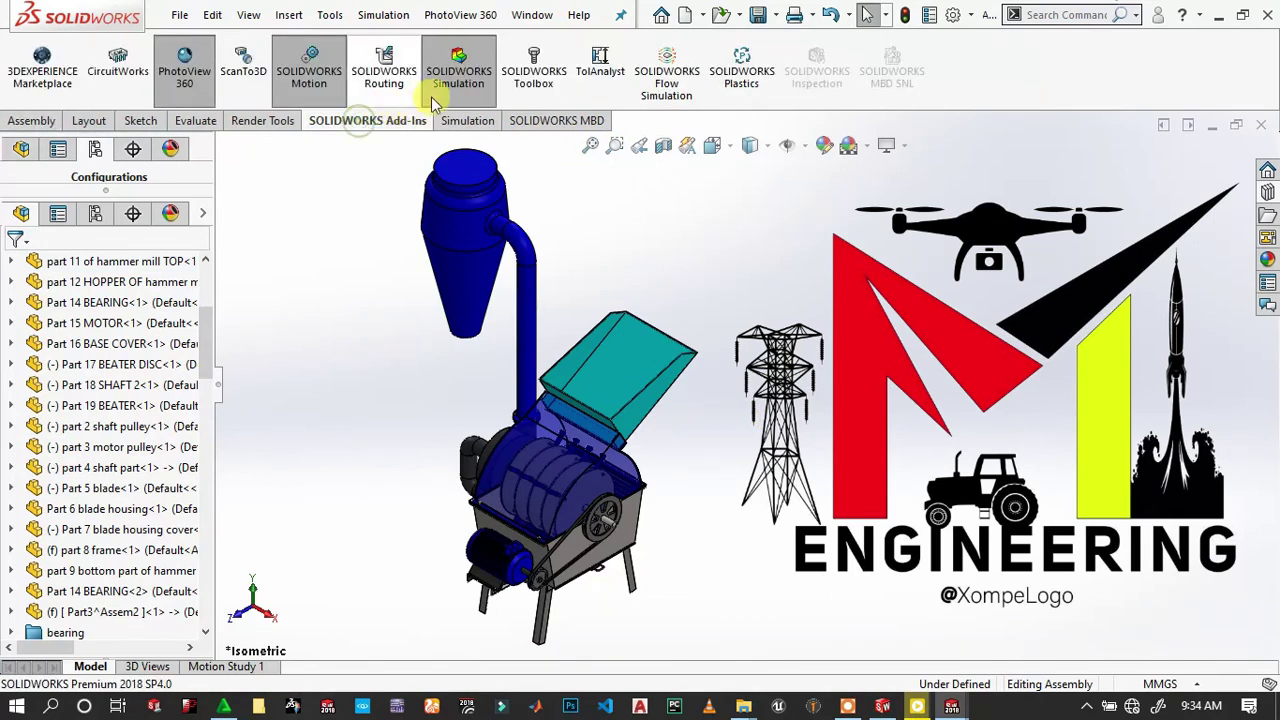
click(186, 66)
click(266, 121)
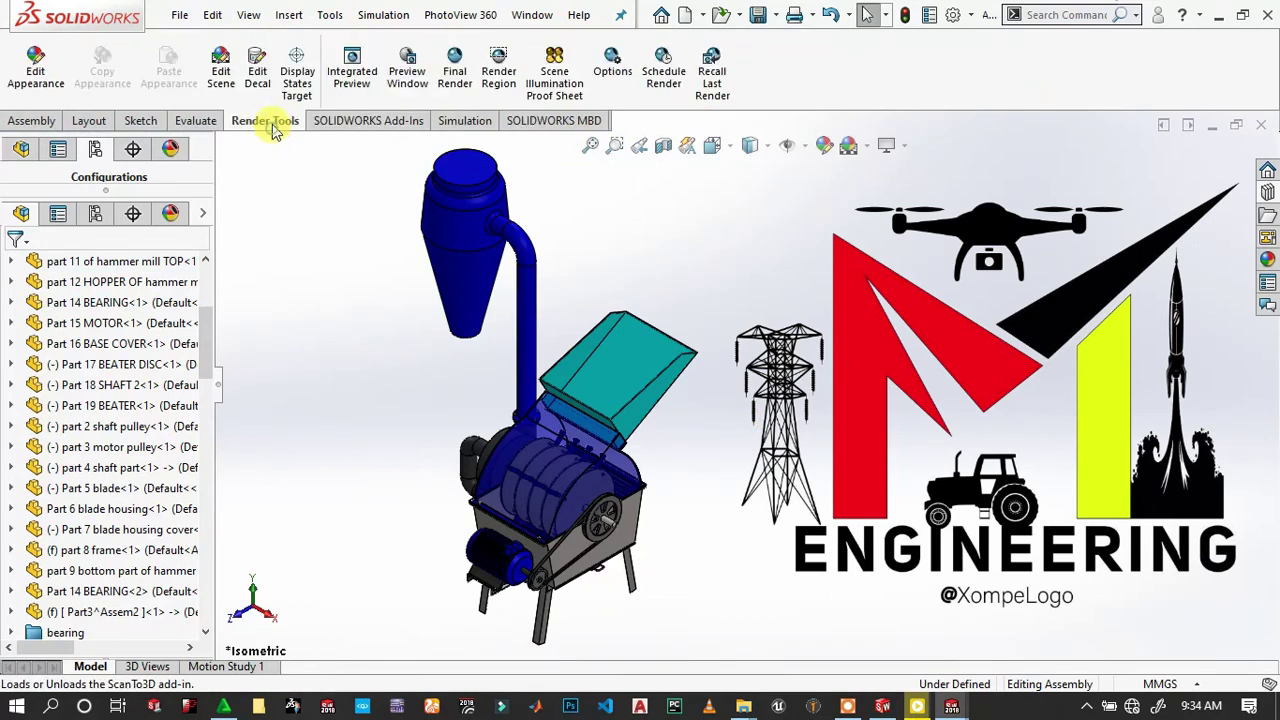
click(380, 62)
click(378, 62)
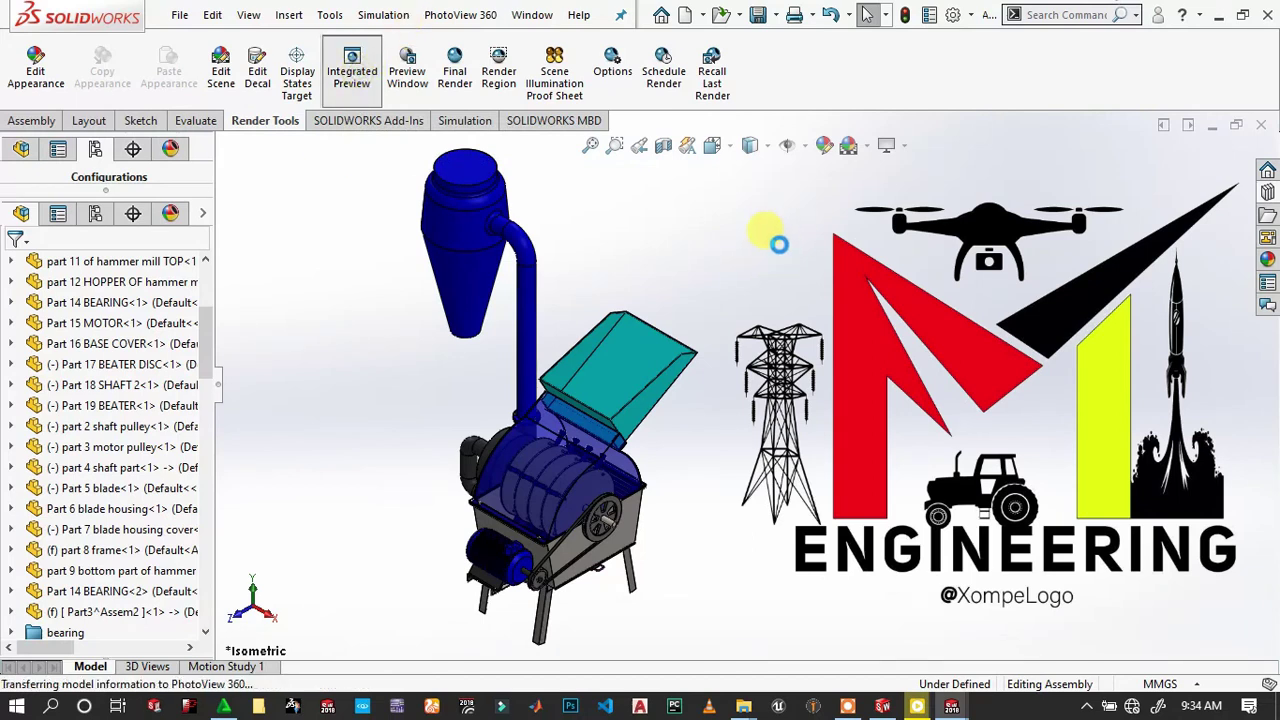